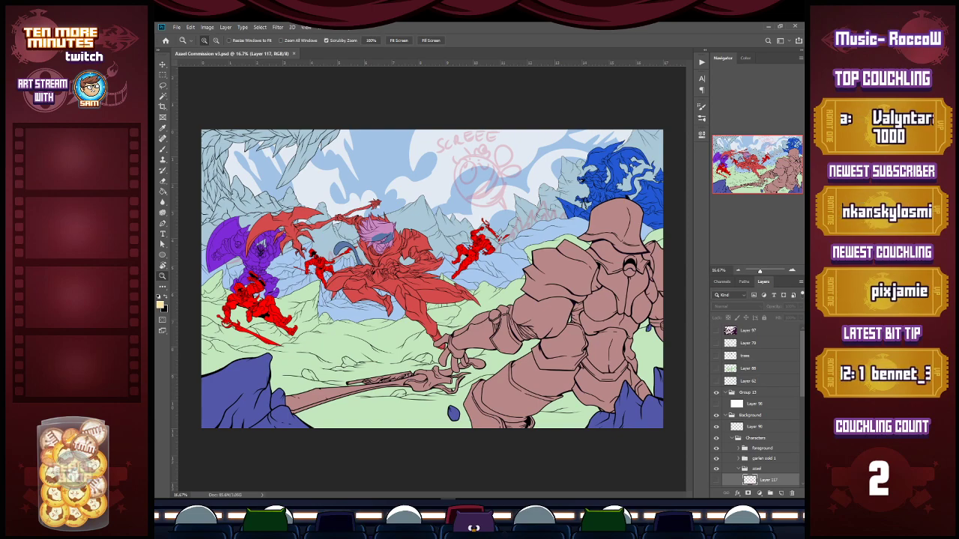
Preview the dark shading on Layer 97 over the whole scene by showing and hiding it.
click(715, 331)
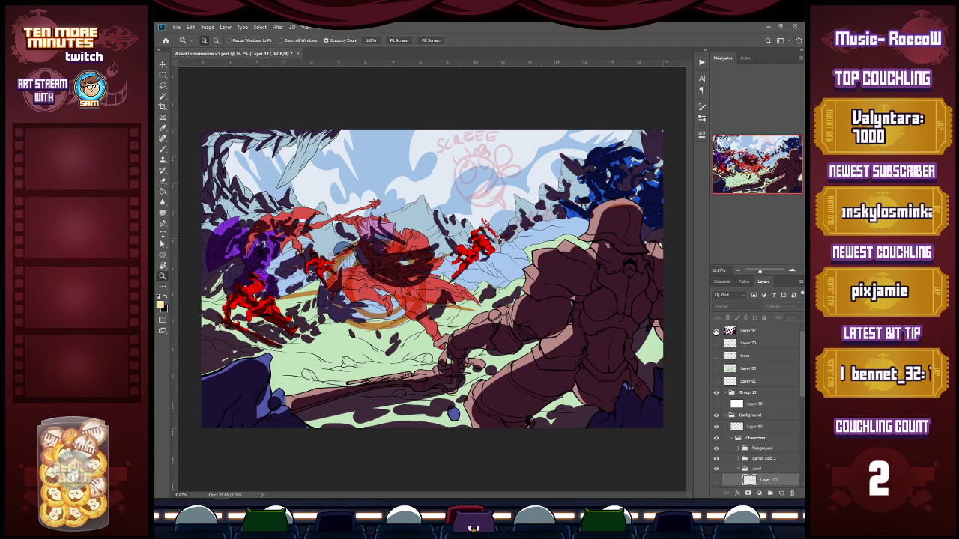
click(716, 330)
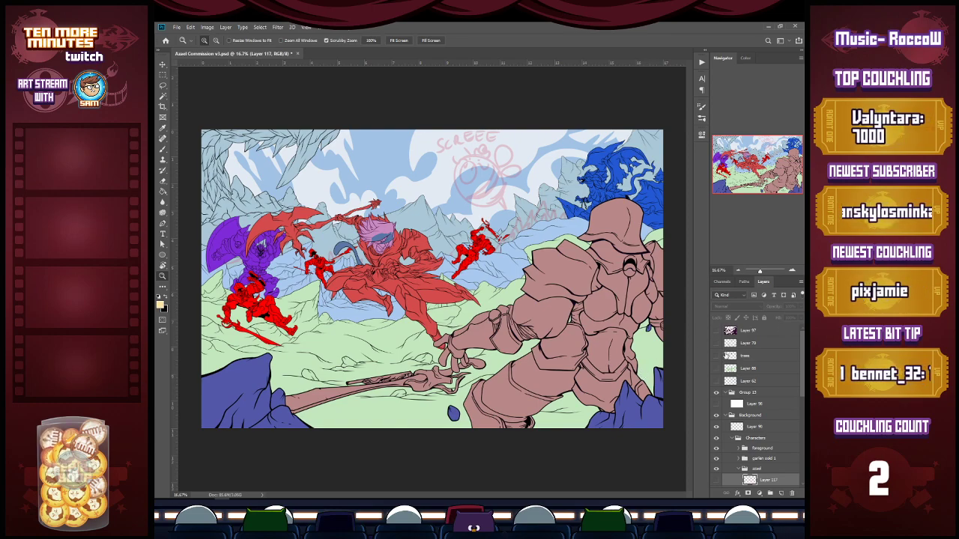
Duplicate the azael character group, and collapse and hide the original group.
scroll(801, 402, down, 1)
scroll(802, 402, down, 3)
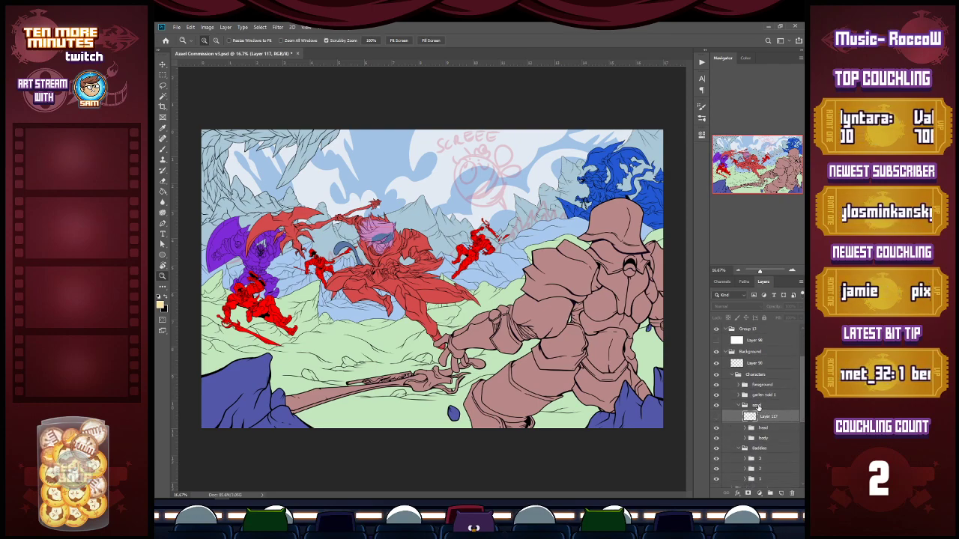
click(757, 407)
key(ctrl+j)
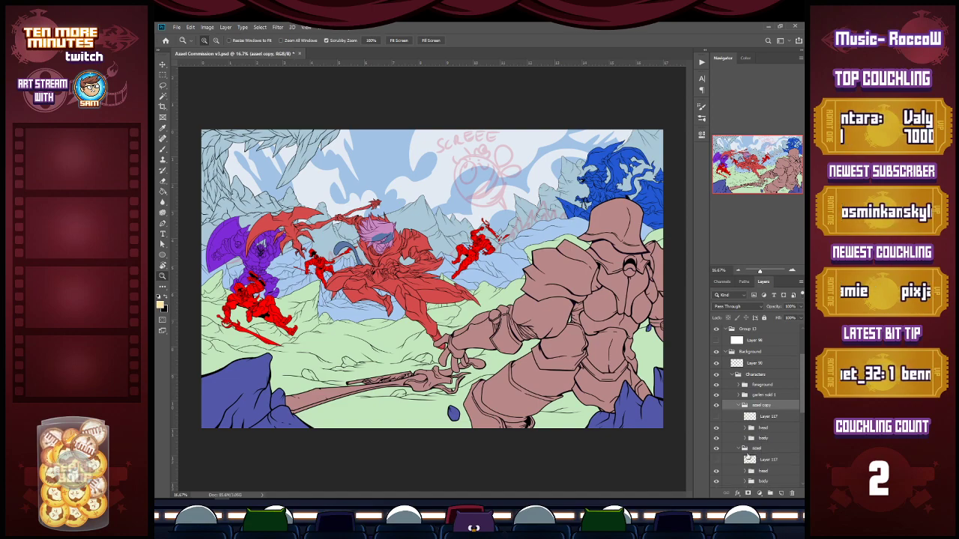
click(744, 448)
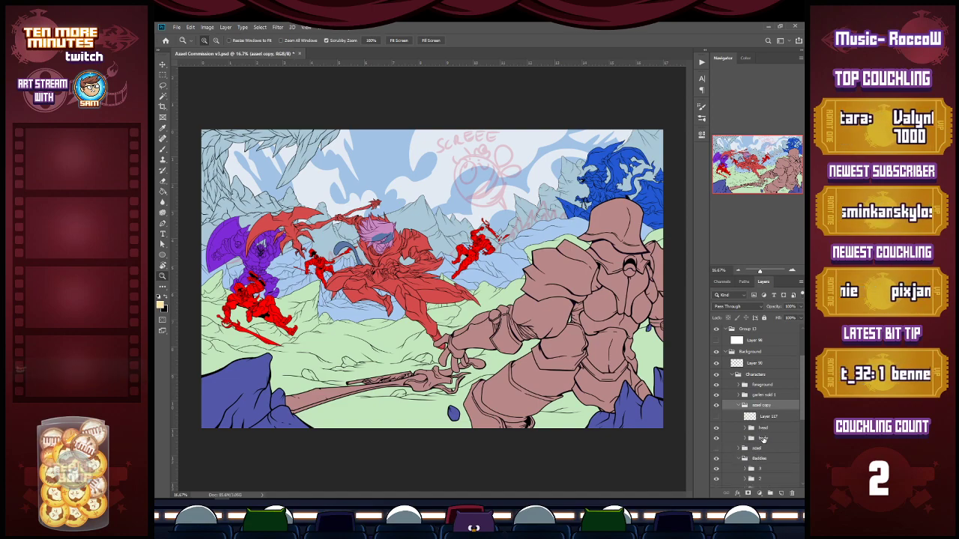
Expand the body group in the azael copy and hide its red flat-colour layer, Layer 113.
click(764, 439)
click(744, 438)
drag(802, 410, 802, 425)
click(761, 416)
click(716, 415)
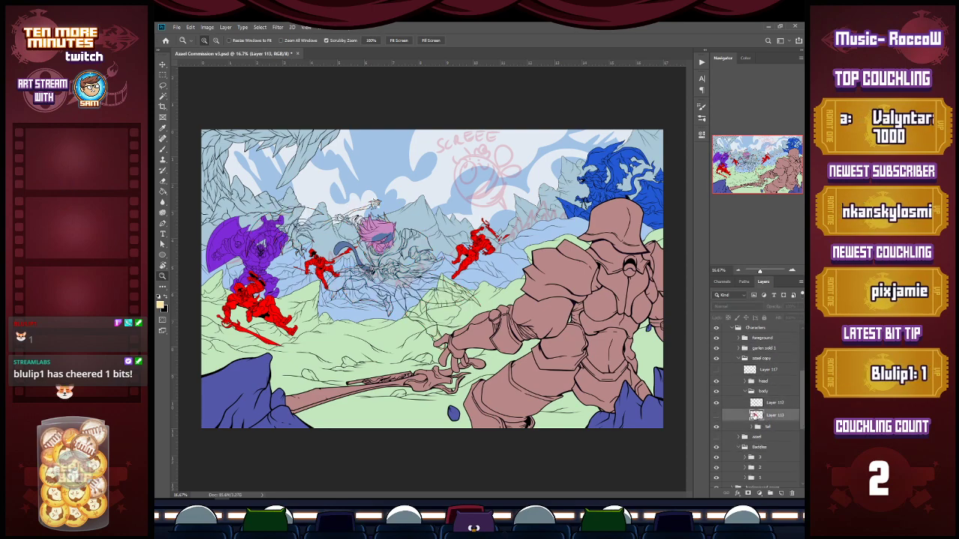
Add a new layer above the hidden red layer and fill it with the pale yellow foreground colour.
click(782, 492)
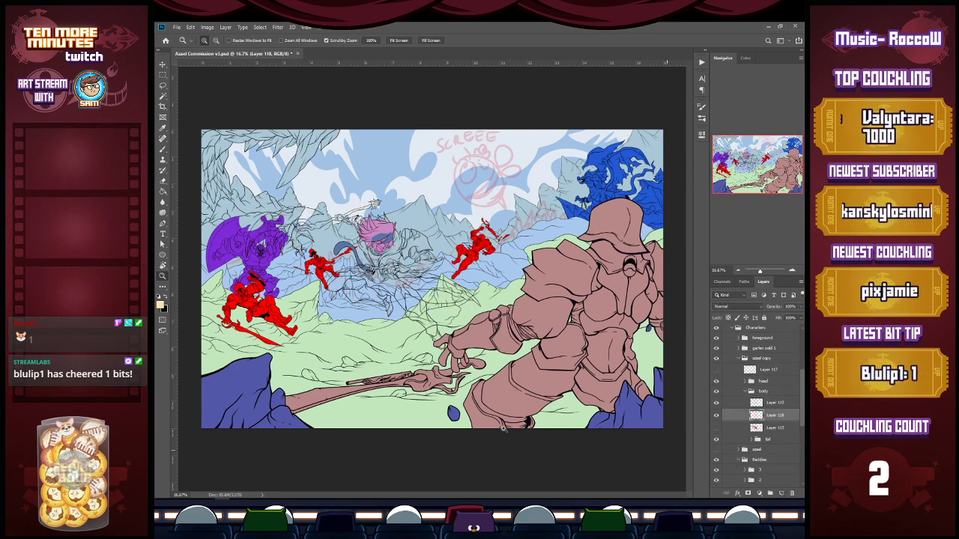
key(g)
click(499, 289)
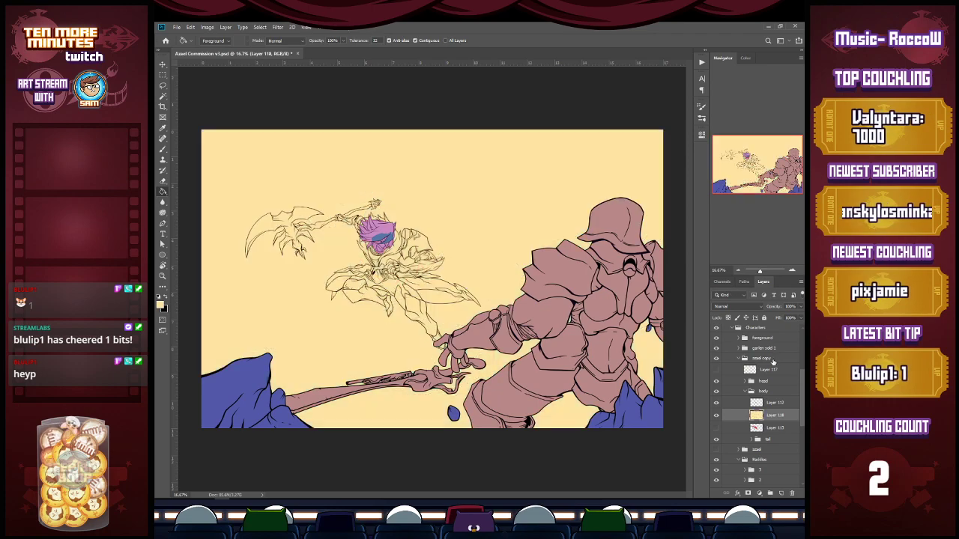
Move the body line art, Layer 112, out of the body group to just beneath Layer 102 in the head group.
click(772, 405)
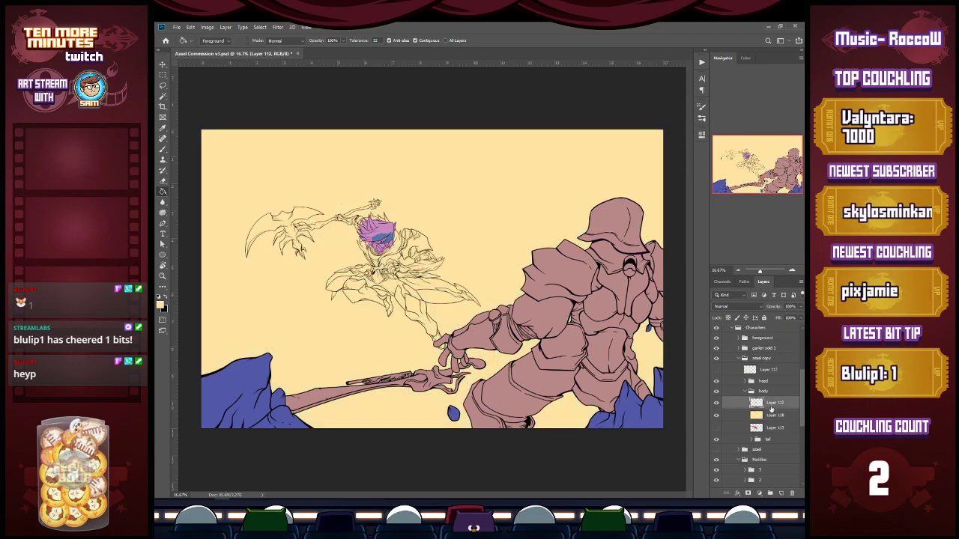
click(744, 382)
scroll(801, 387, down, 3)
scroll(801, 386, up, 1)
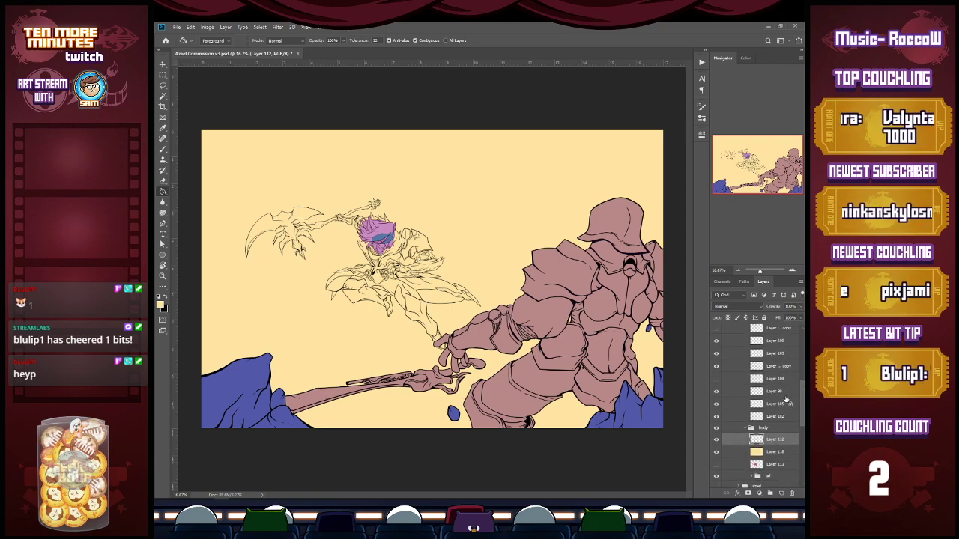
key(z)
click(376, 235)
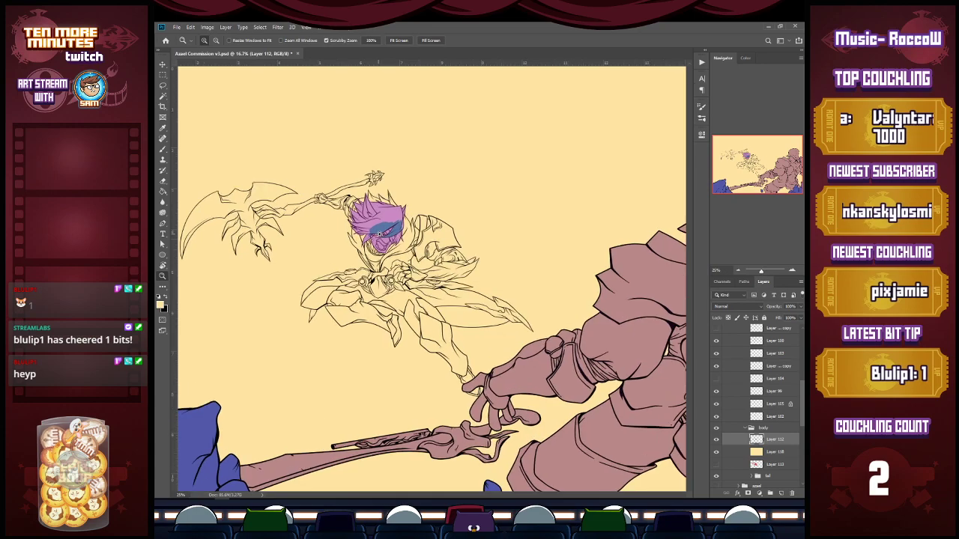
click(384, 232)
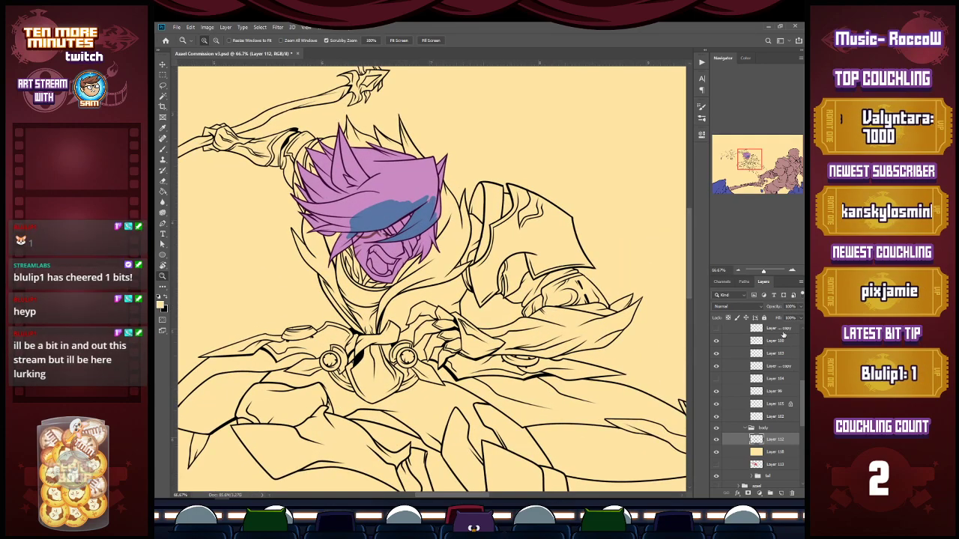
drag(748, 168, 744, 167)
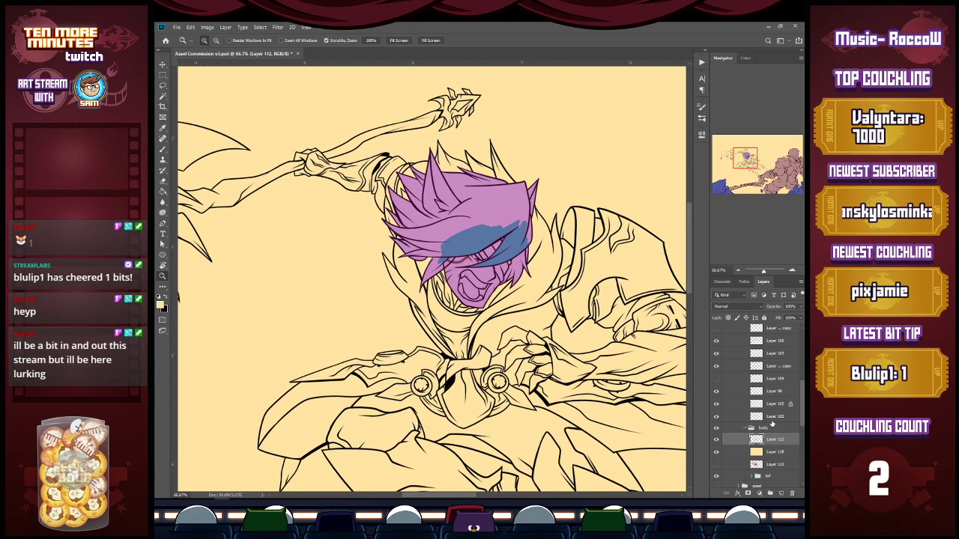
click(766, 418)
drag(770, 443, 777, 421)
Lower the opacity of the purple head fill, Layer 102, to 57%.
click(769, 420)
click(716, 417)
click(716, 417)
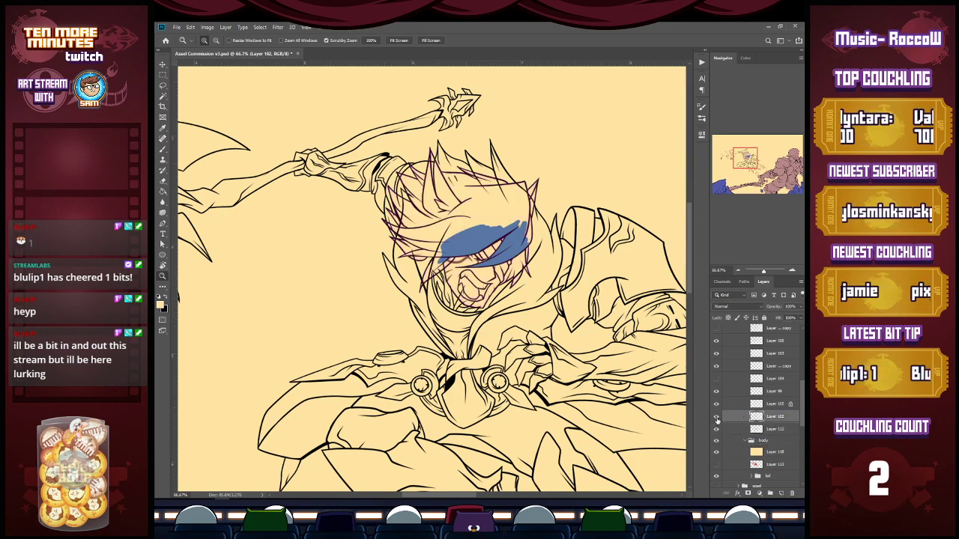
click(797, 306)
drag(791, 315, 781, 315)
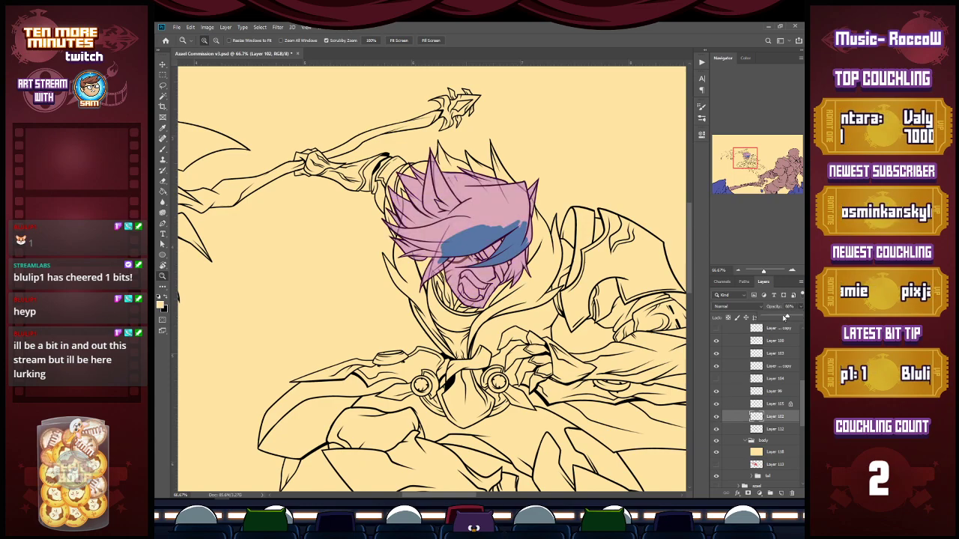
Activate the Eraser on line art Layer 112 and compare the head with and without Layer 102.
click(771, 428)
key(e)
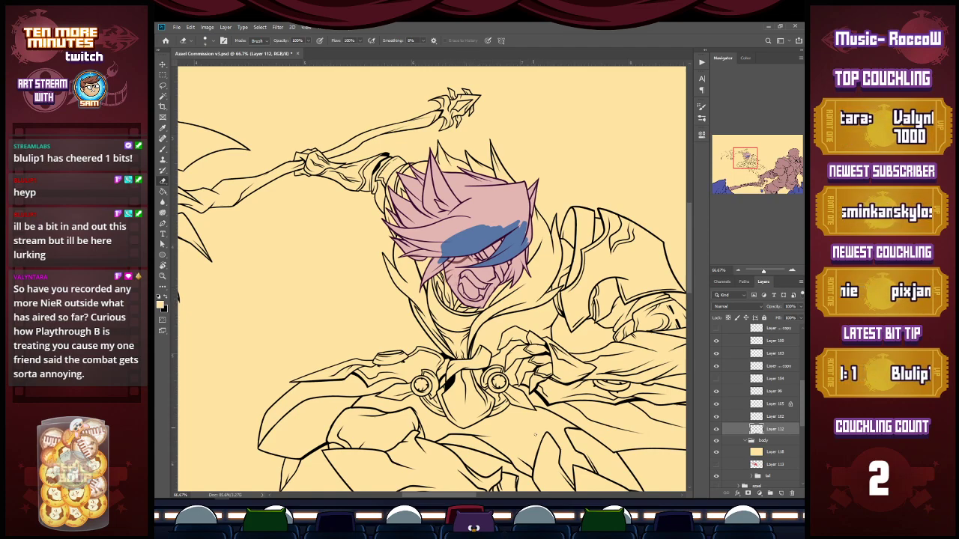
click(773, 416)
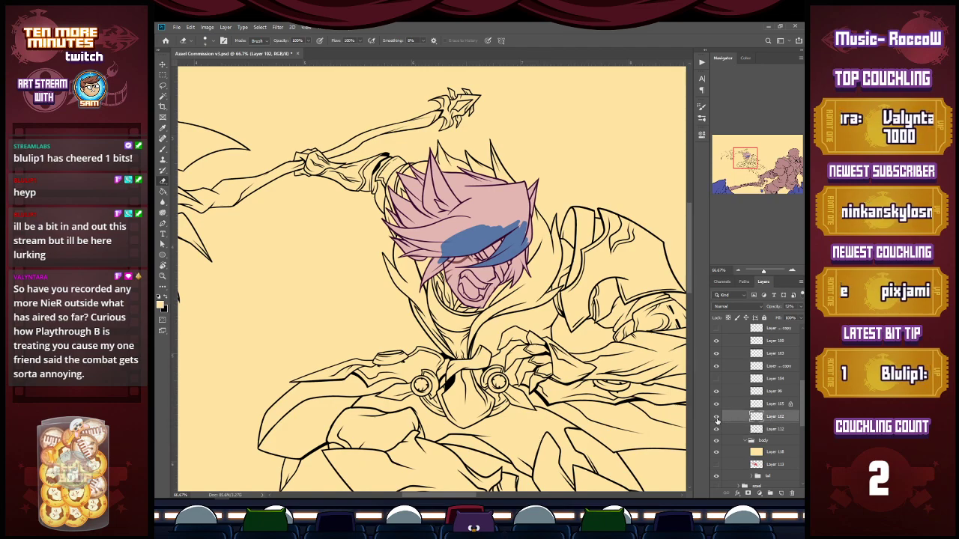
click(716, 417)
click(716, 418)
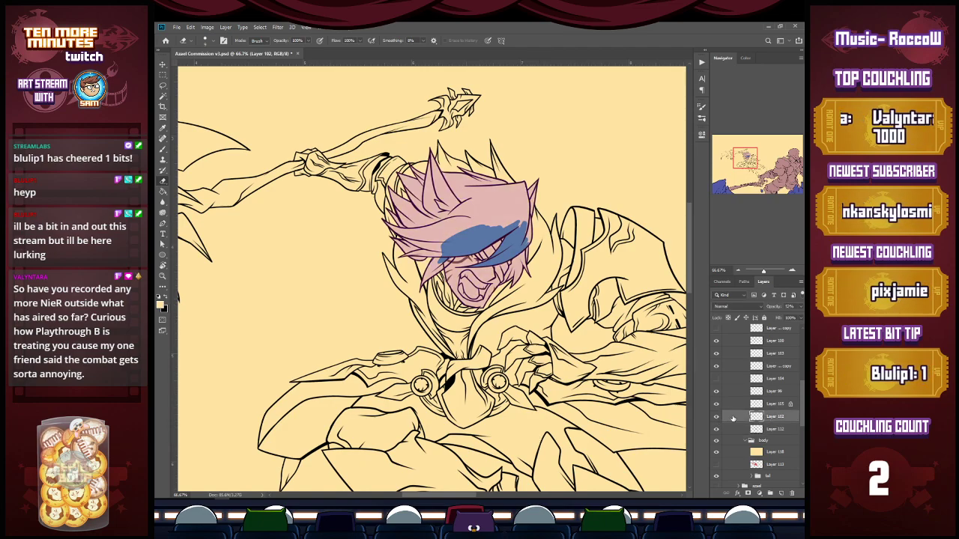
click(779, 429)
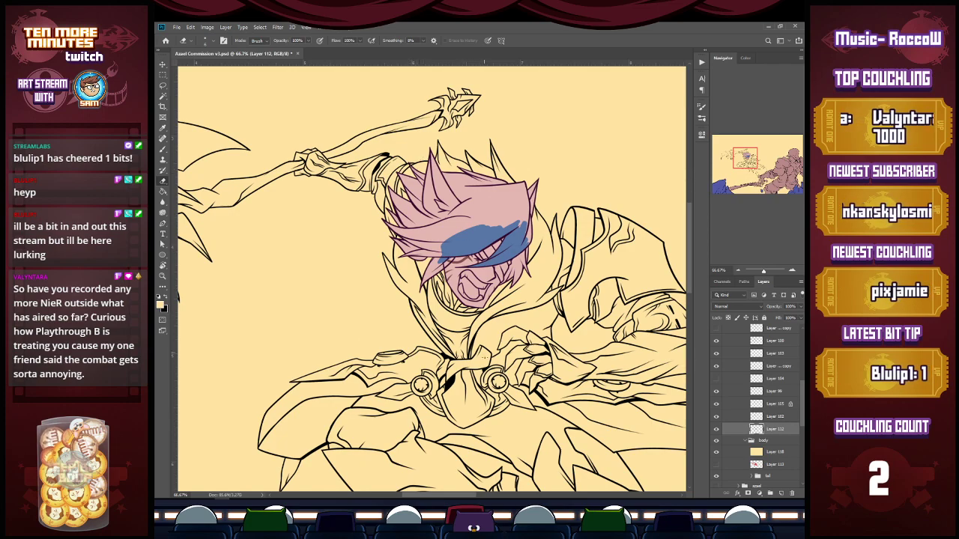
Switch Layer 105 and Layer 99 off and on to identify what each contributes to the head.
click(717, 406)
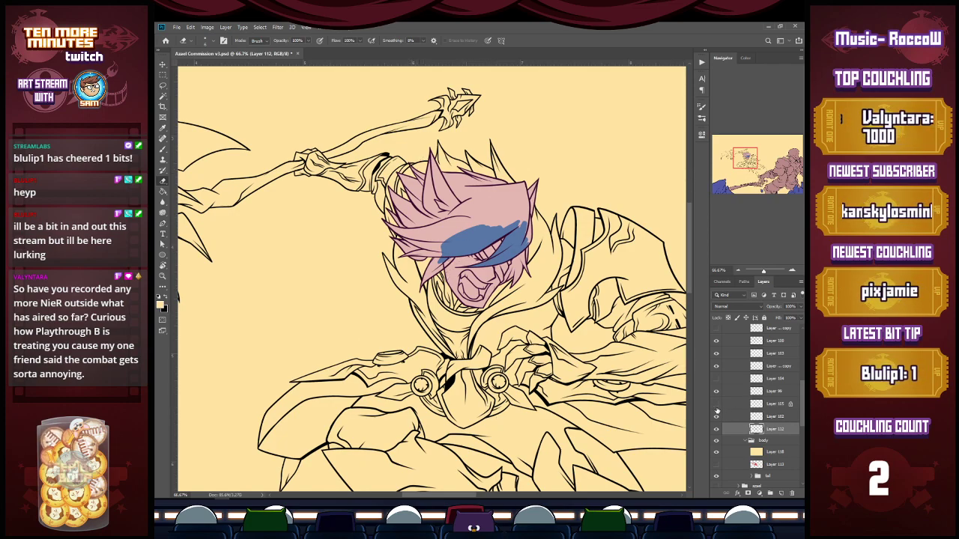
click(717, 406)
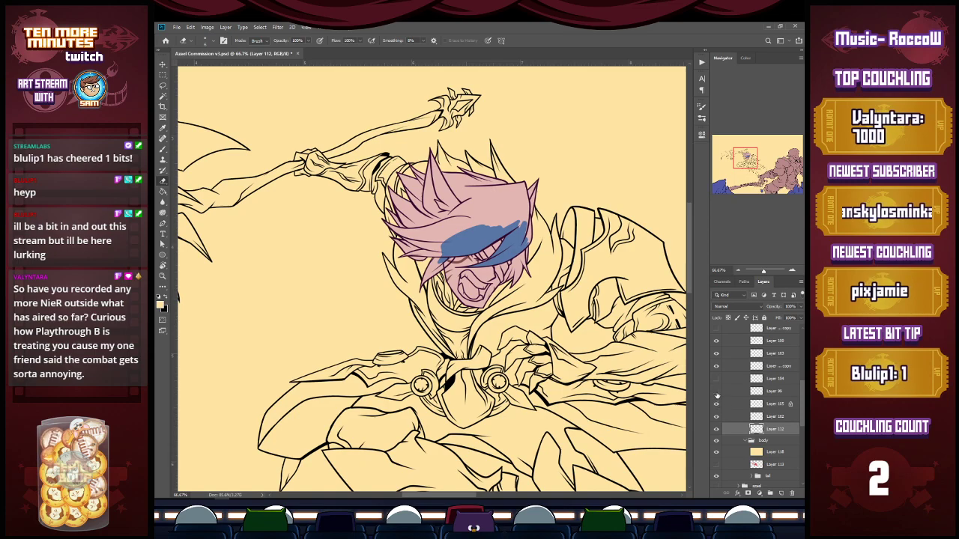
click(716, 391)
click(717, 393)
click(717, 393)
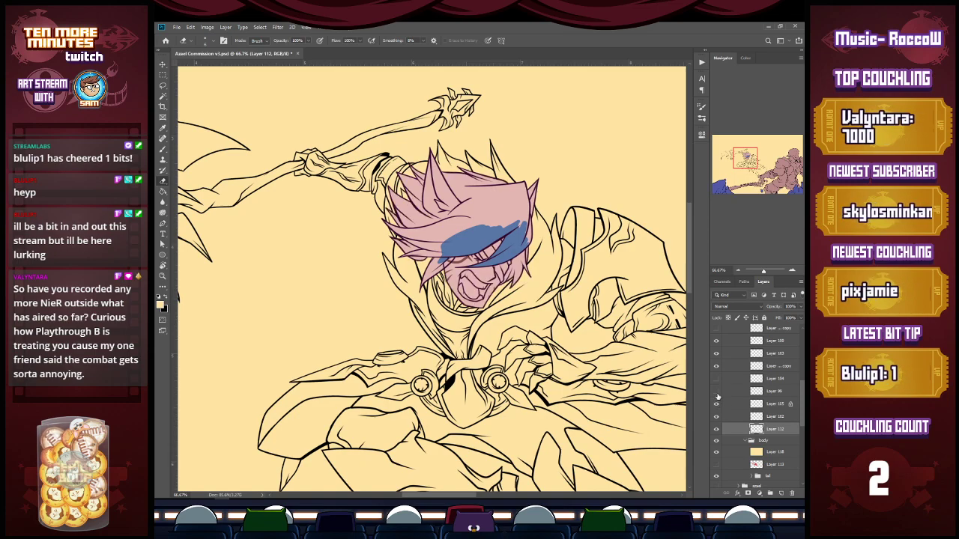
click(716, 392)
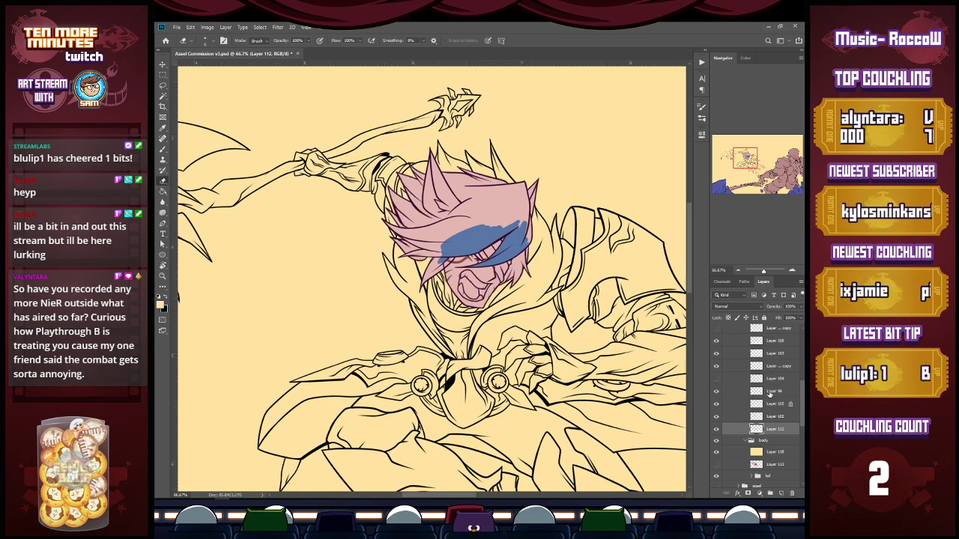
Hide the layer holding the blue patch across the character's eyes.
click(766, 395)
click(716, 367)
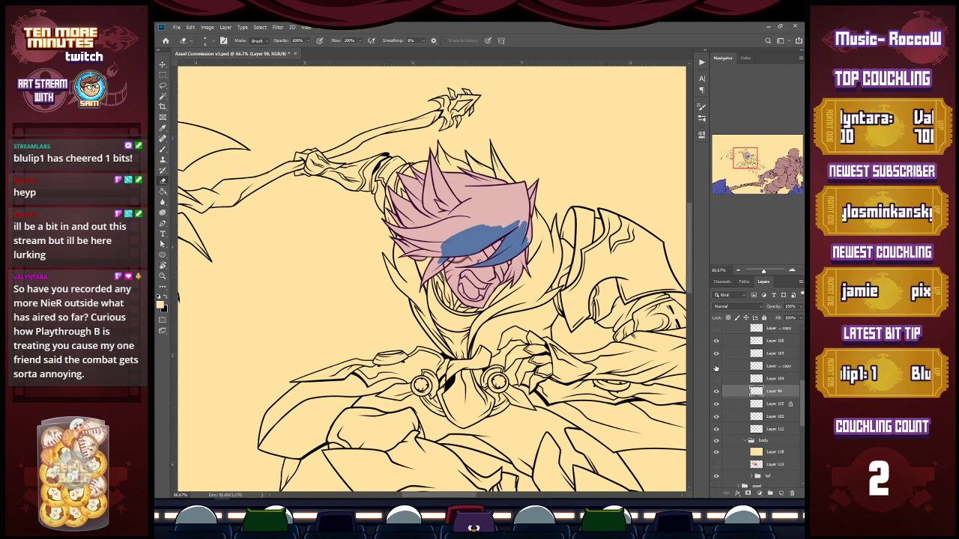
click(716, 357)
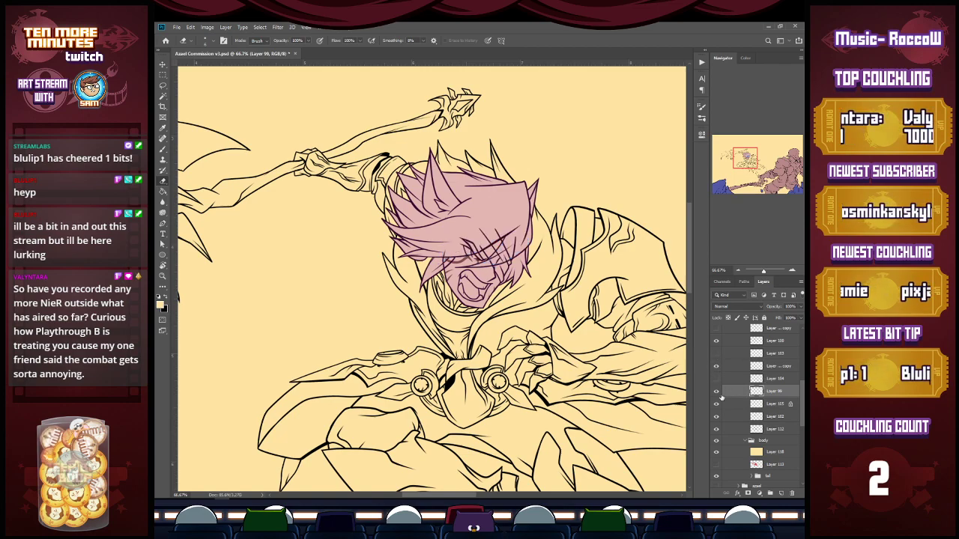
Examine the line work on Layer 99 and Layer 112 by switching each layer off and on.
click(716, 392)
click(716, 392)
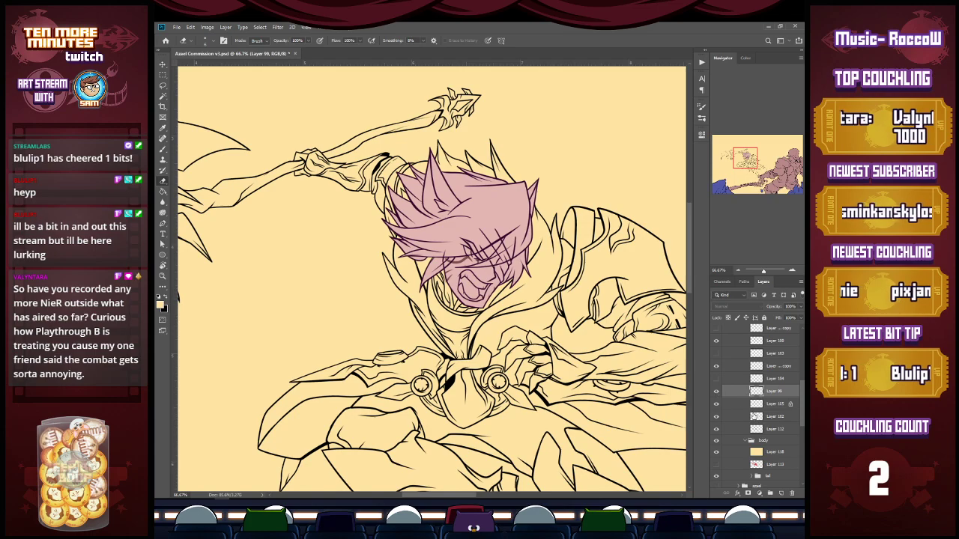
click(771, 405)
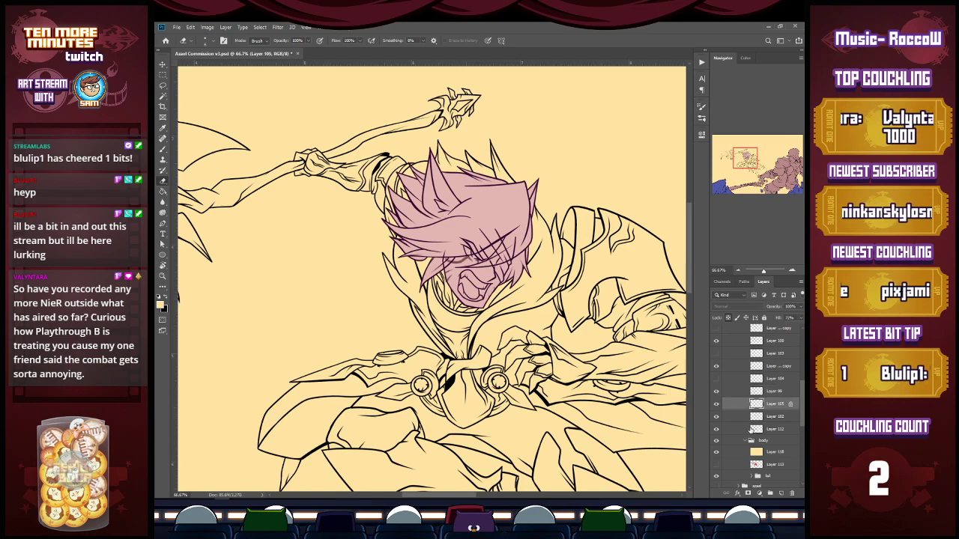
click(772, 428)
click(715, 429)
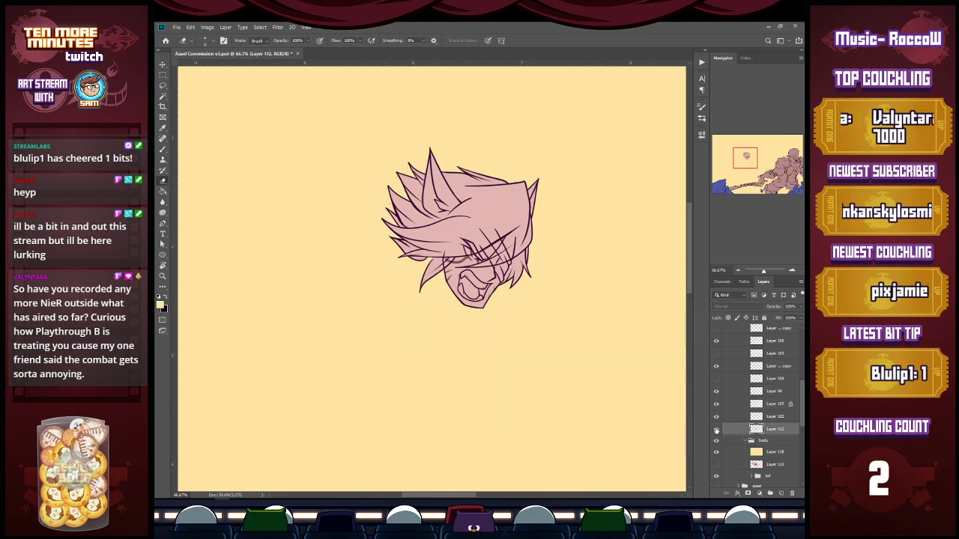
click(715, 429)
Check the contents of Layer 104 copy and move it directly above Layer 99.
click(716, 366)
click(716, 366)
drag(771, 365, 772, 384)
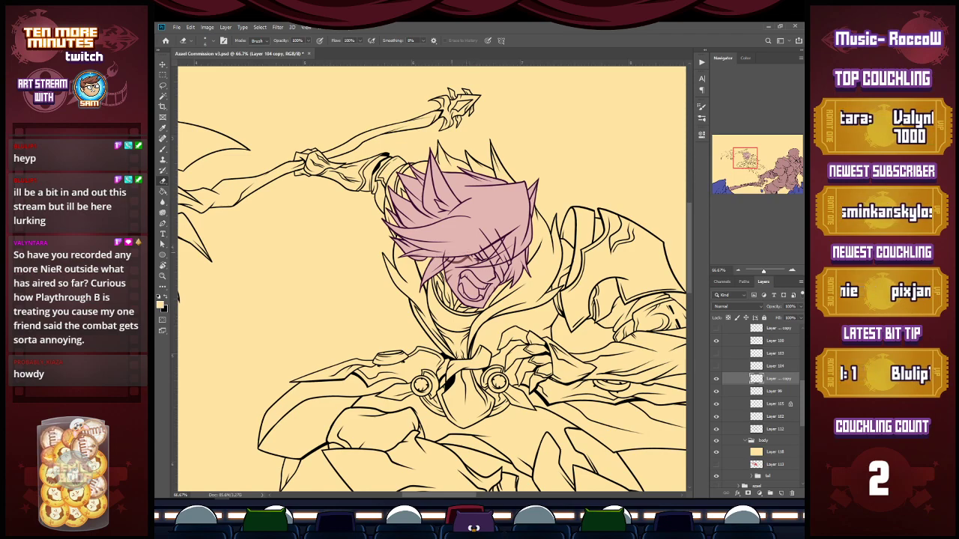
Check and select Layer 99, and erase its stray lines overlapping the hair and eyes.
click(775, 395)
click(715, 392)
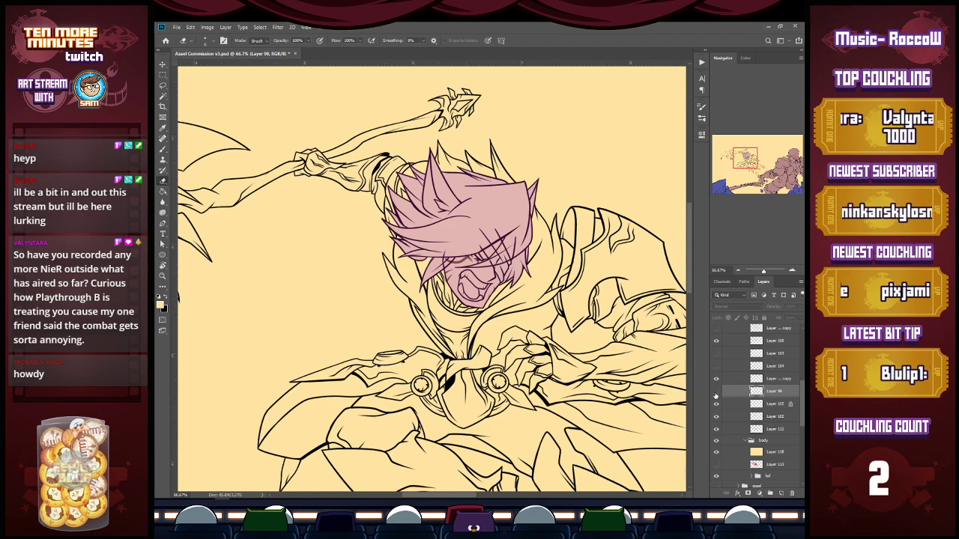
click(715, 392)
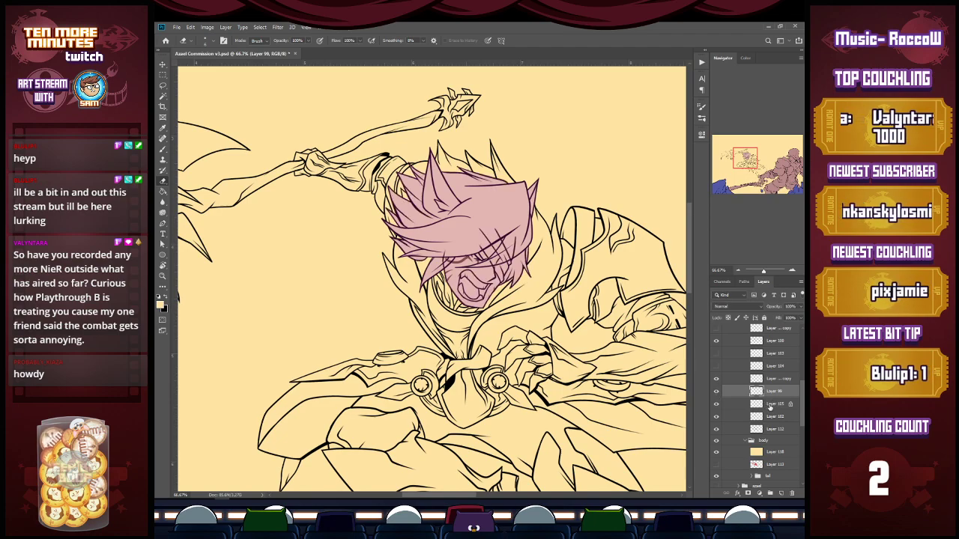
click(773, 404)
click(715, 393)
click(715, 393)
click(764, 394)
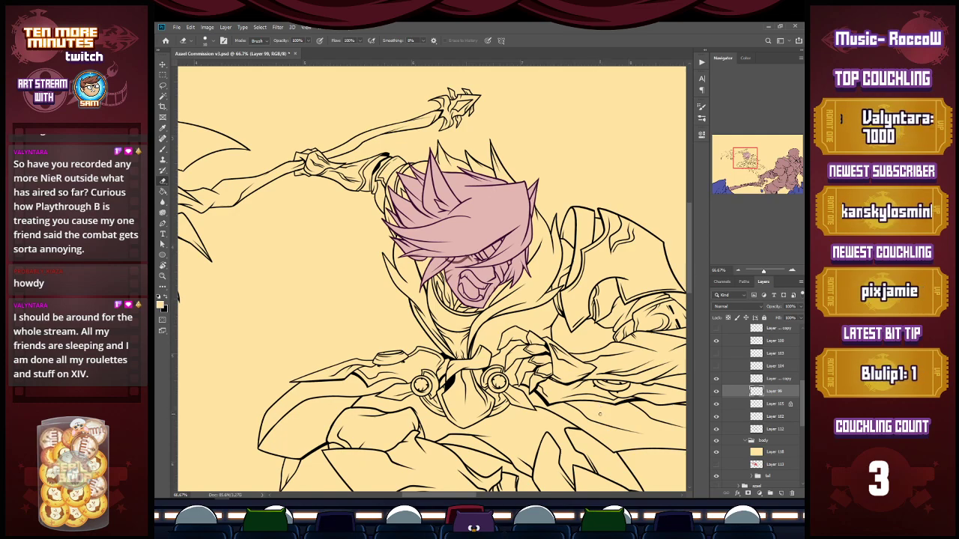
Check Layer 105 and Layer 104 copy by switching their visibility off and on, keeping Layer 99 selected.
click(716, 405)
click(716, 404)
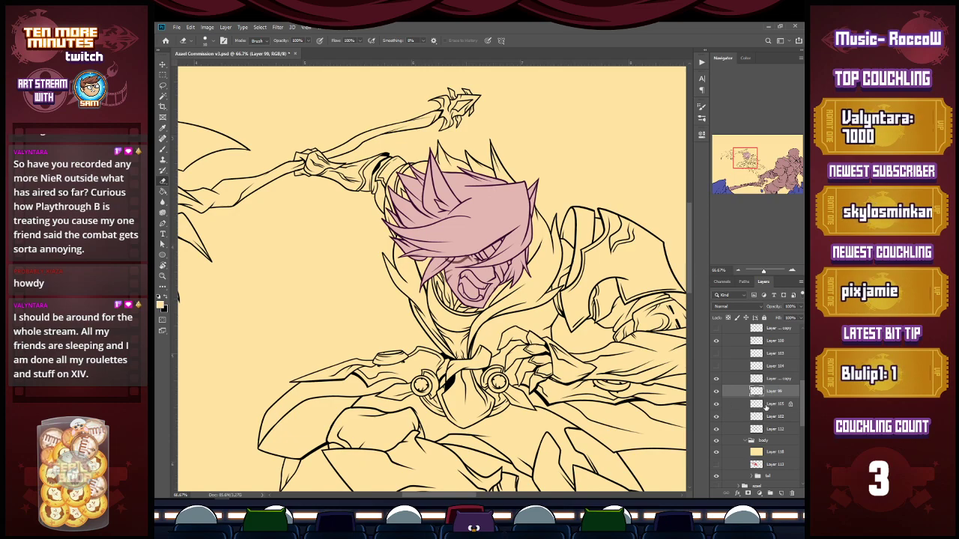
click(760, 404)
click(770, 392)
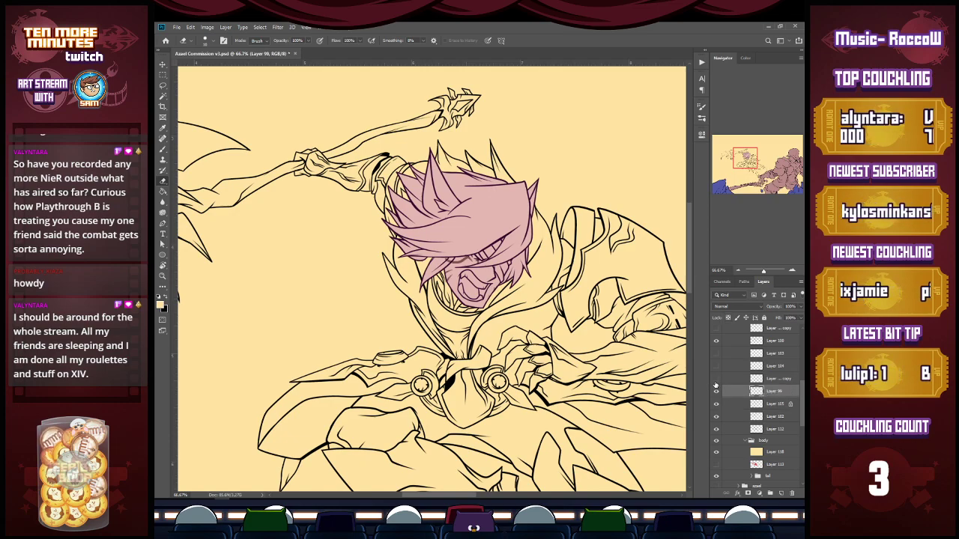
click(716, 380)
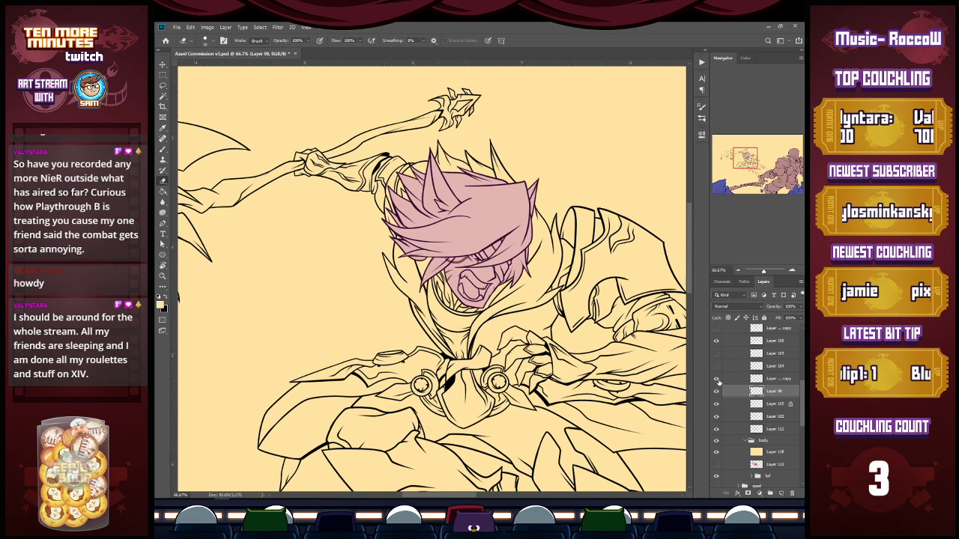
Compare Layer 104 copy and Layer 99 by toggling their visibility, and merge Layer 104 copy down into Layer 99.
click(717, 382)
click(716, 382)
click(766, 381)
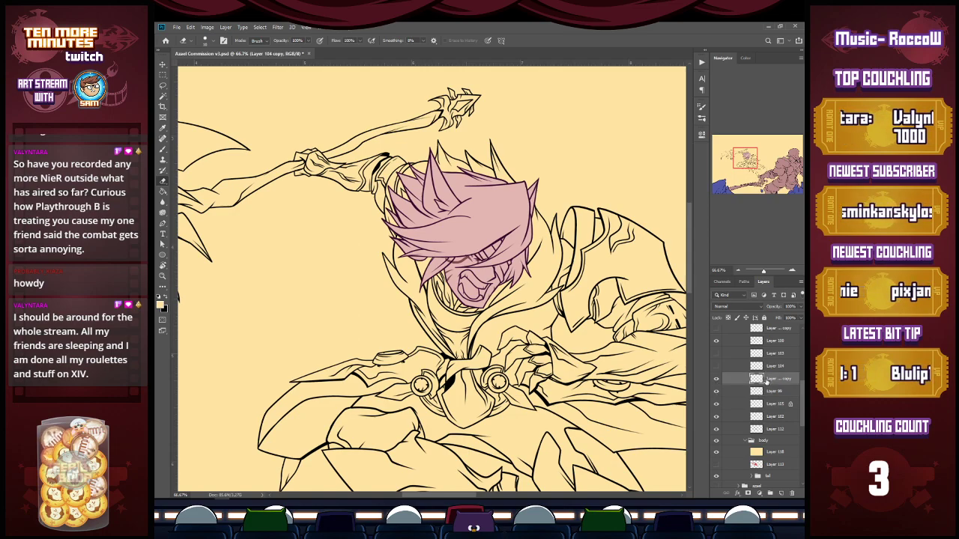
click(764, 392)
click(717, 392)
click(716, 392)
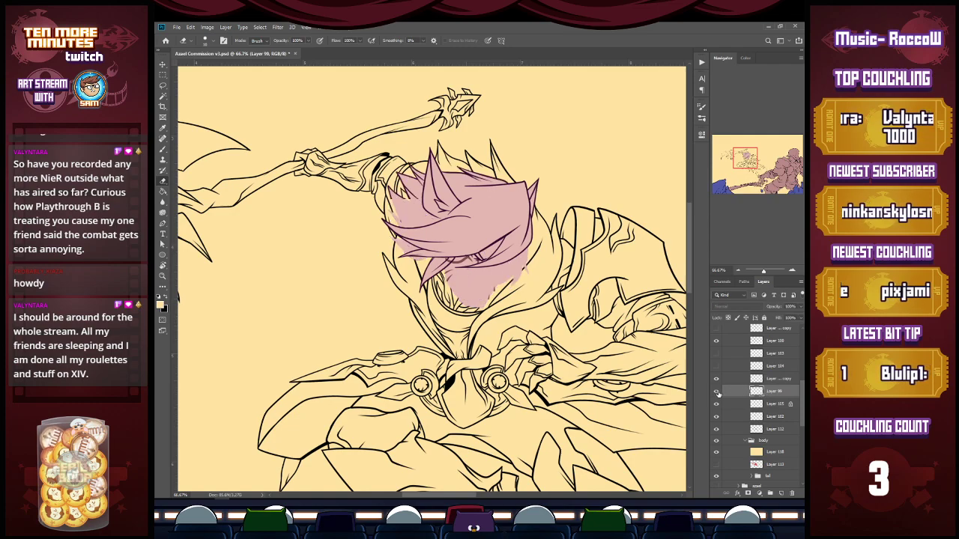
click(717, 382)
click(716, 382)
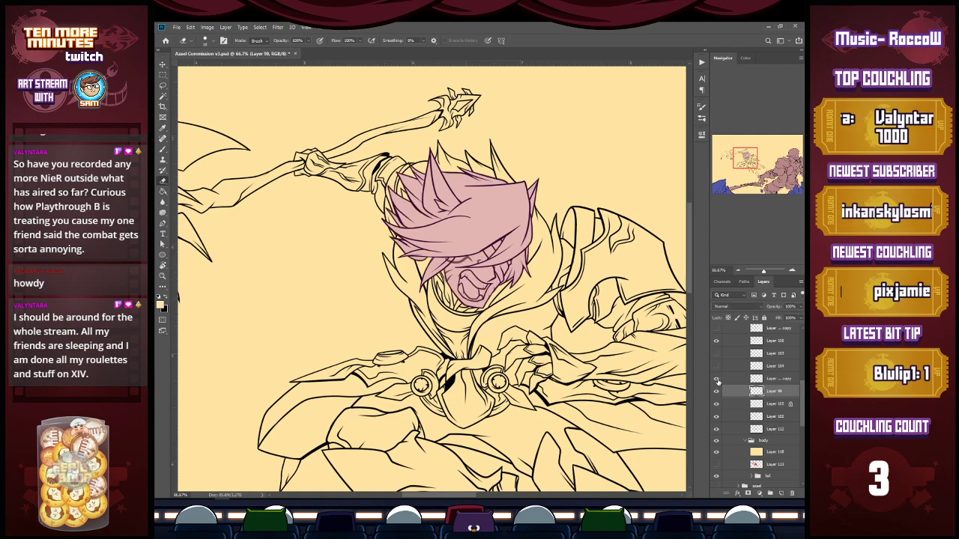
click(763, 381)
key(ctrl+e)
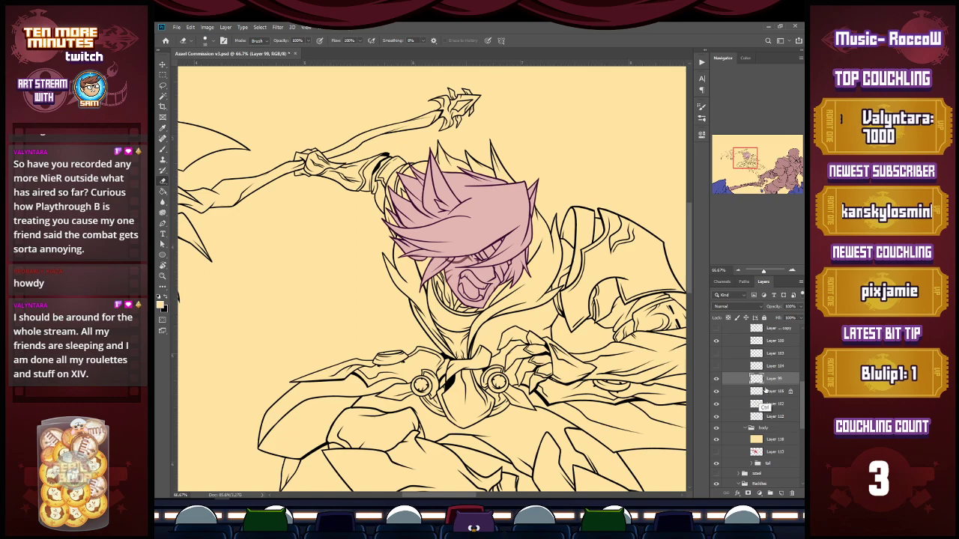
Check and unlock Layer 105, and hide both Layer 105 and Layer 102.
click(716, 394)
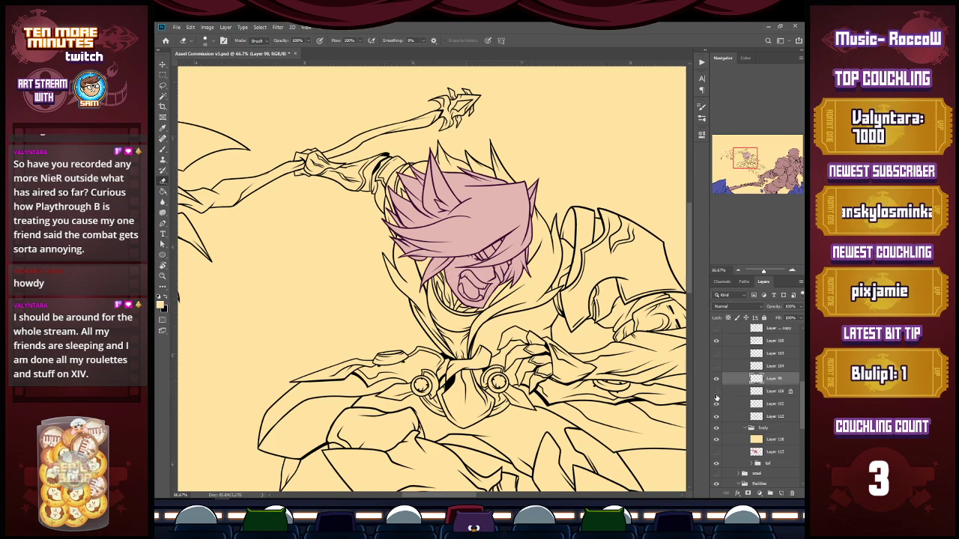
click(716, 393)
click(768, 391)
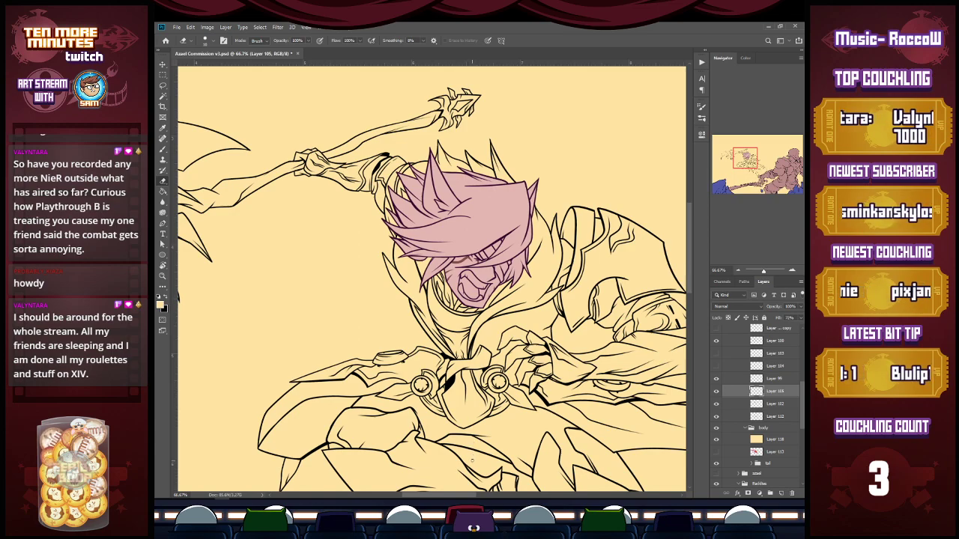
click(779, 403)
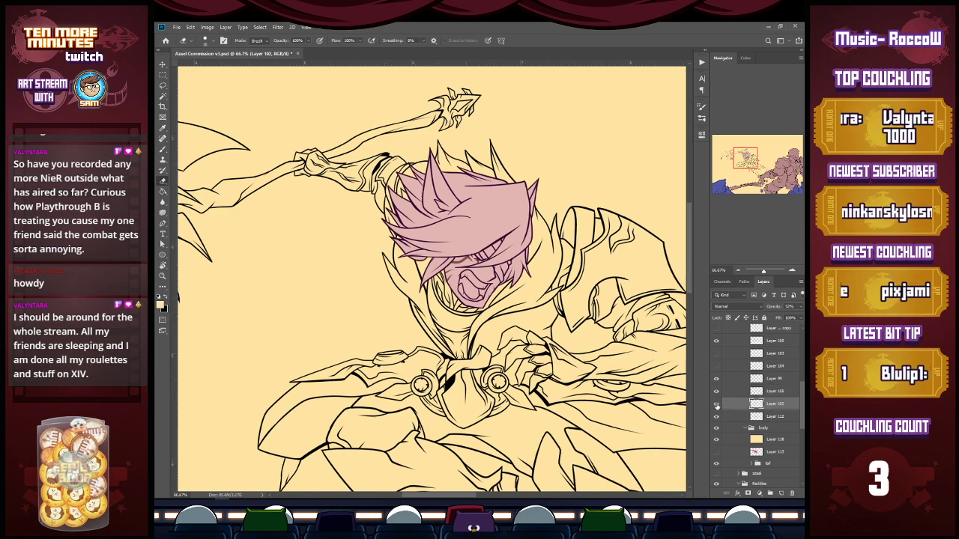
click(716, 404)
click(716, 391)
Move Layer 99 and Layer 100 in turn directly above Layer 112, merging each one down into it.
drag(772, 381, 772, 409)
key(ctrl+e)
click(716, 406)
alt+click(716, 406)
alt+click(716, 405)
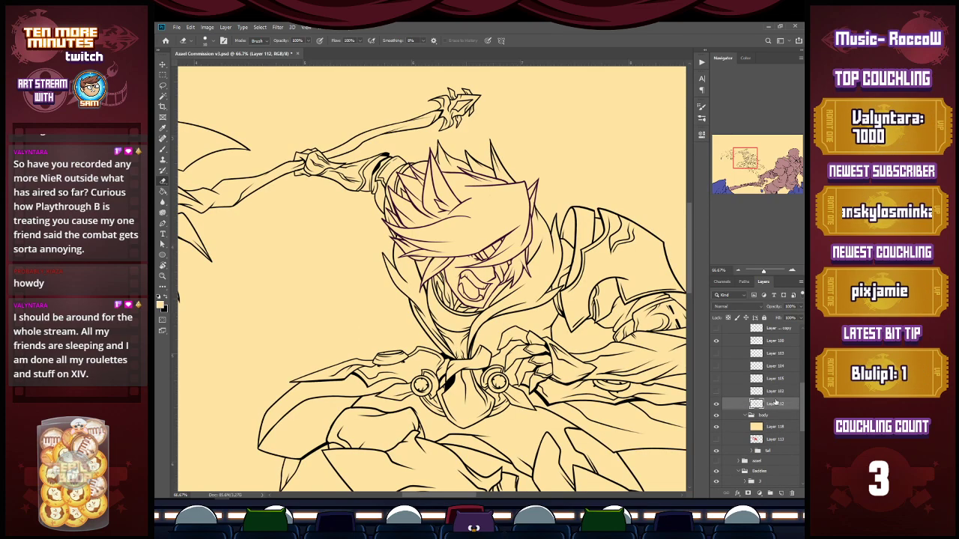
drag(772, 341, 771, 404)
key(ctrl+e)
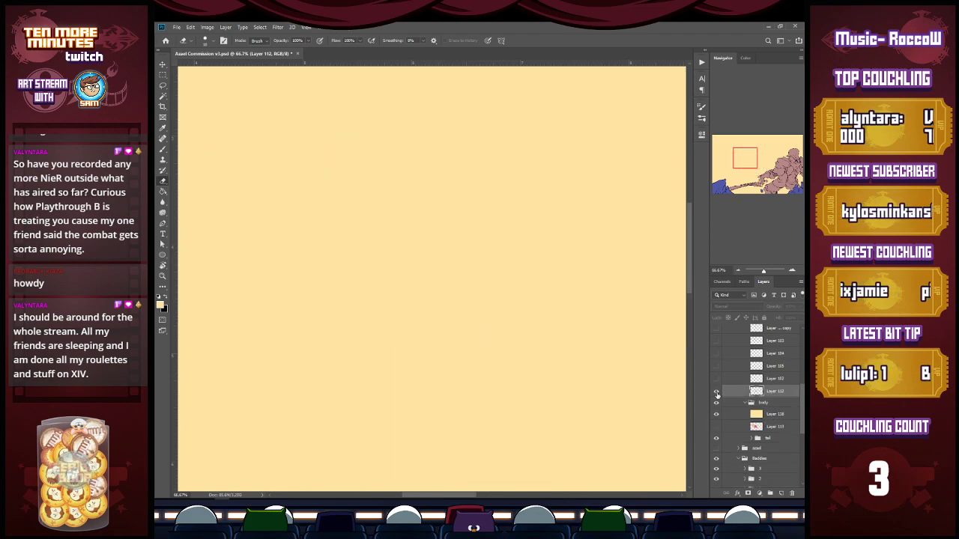
Lock Layer 112's transparent pixels and brush over the purple head and hair lines in black.
click(728, 318)
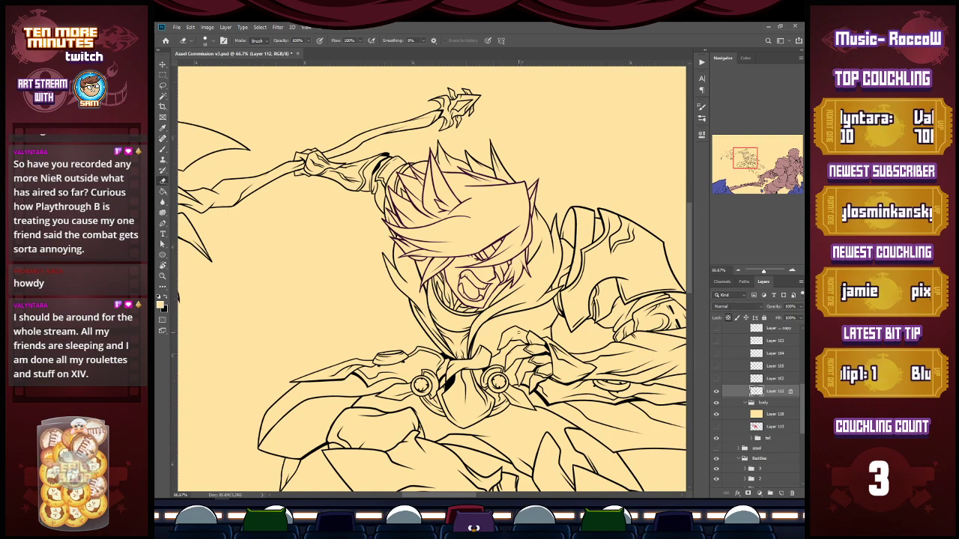
click(167, 298)
key(b)
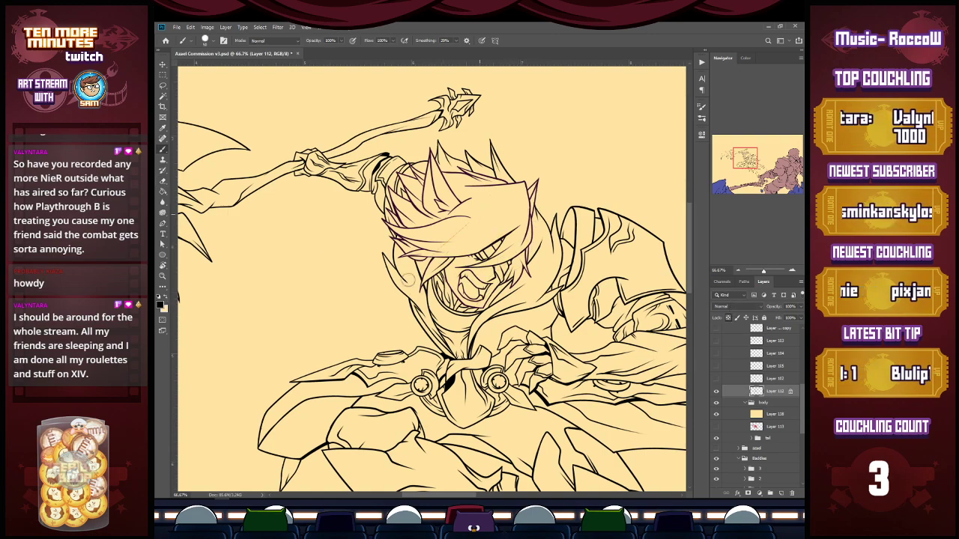
mouse_move(379, 257)
mouse_down()
mouse_move(431, 168)
mouse_move(383, 199)
mouse_move(519, 125)
mouse_move(446, 264)
mouse_move(567, 185)
mouse_move(487, 334)
mouse_move(519, 289)
mouse_move(487, 271)
mouse_up()
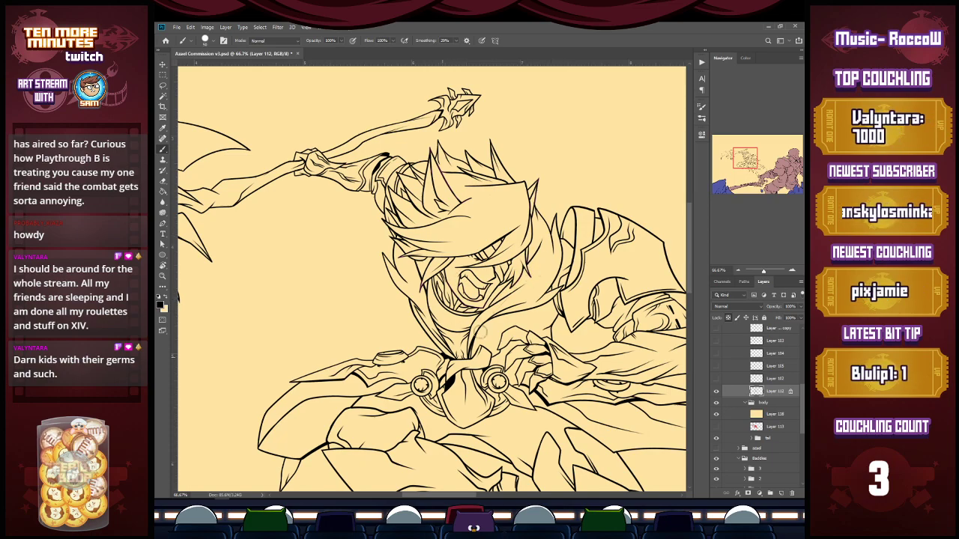
Show the red flat colour on Layer 113 and move it directly below Layer 112.
key(z)
alt+click(576, 341)
alt+click(577, 341)
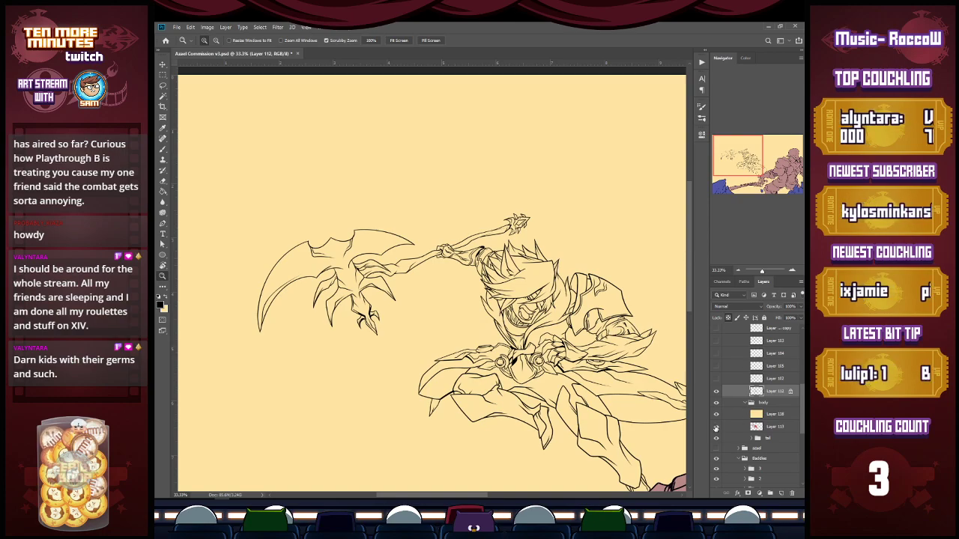
drag(762, 428, 774, 398)
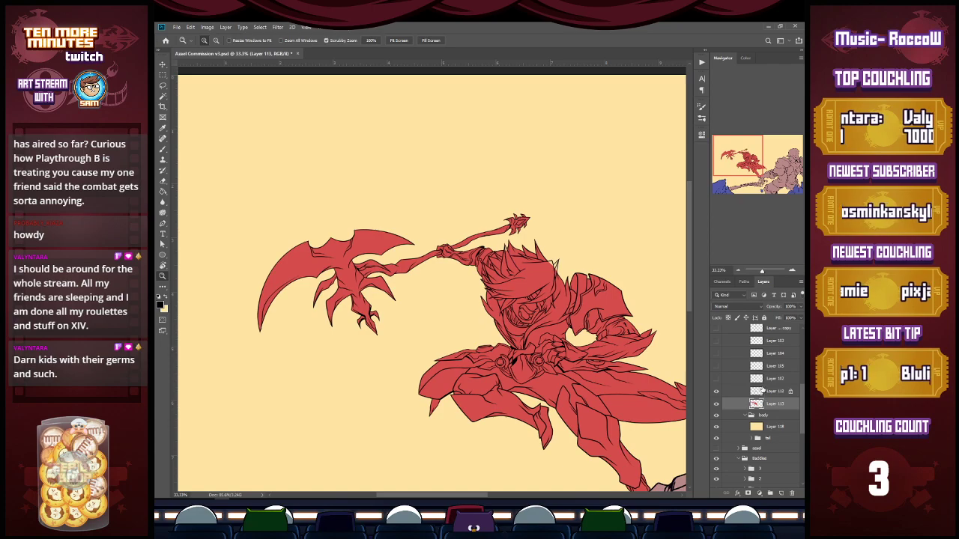
Show Layer 102, place it directly above Layer 113, raise it to full opacity, and merge it down into Layer 113.
click(771, 379)
click(716, 379)
drag(776, 378, 773, 400)
click(799, 306)
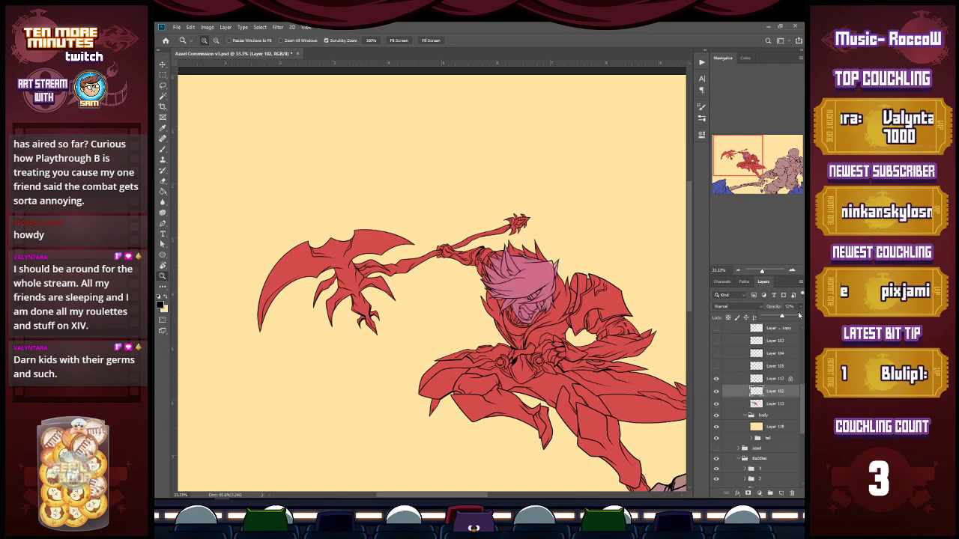
drag(796, 319, 803, 319)
key(ctrl+e)
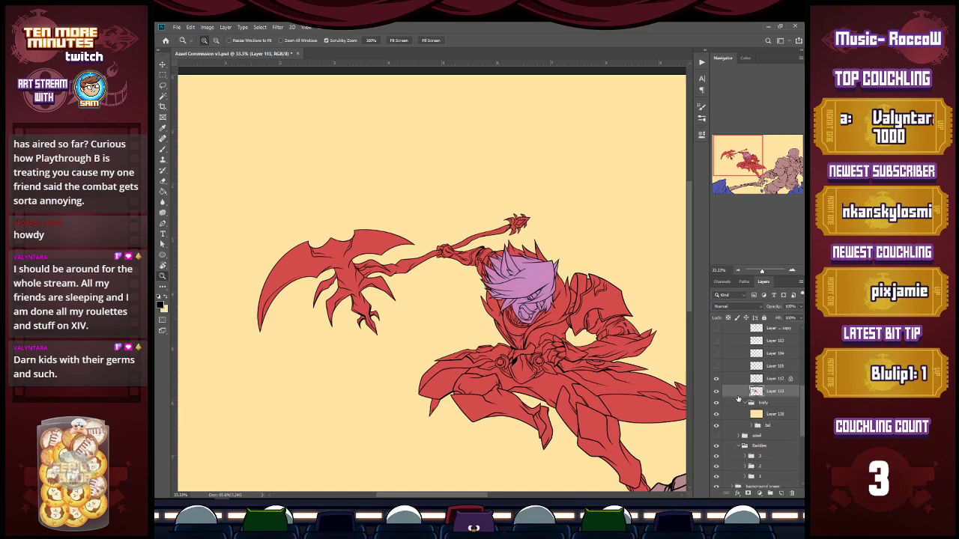
click(716, 393)
click(716, 393)
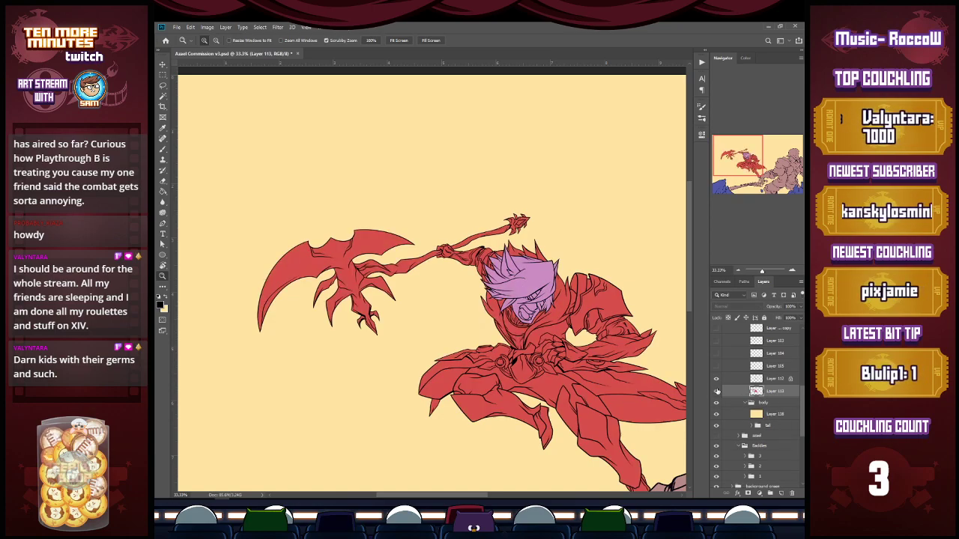
Rename Layer 113 as "flat" and Layer 112 as "ink".
double_click(774, 391)
text(flat)
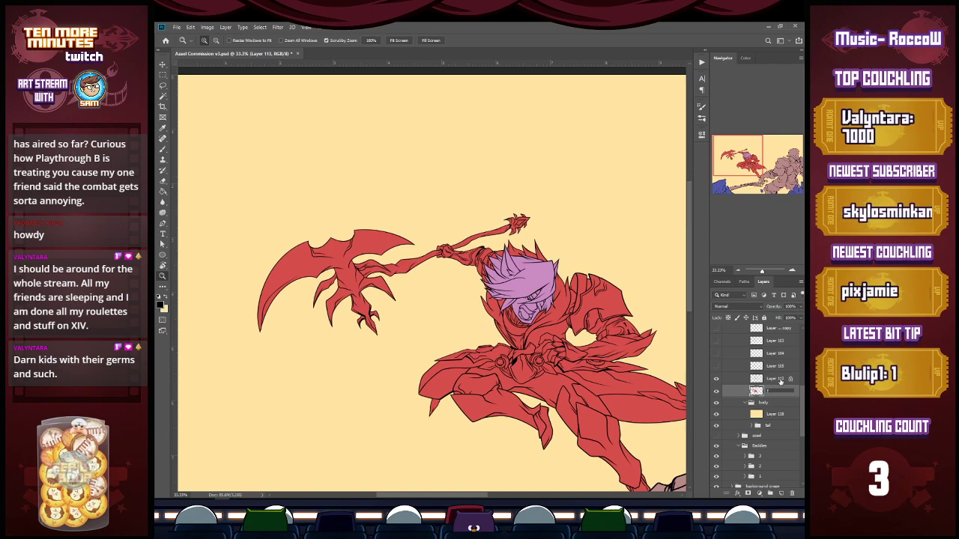
text(b)
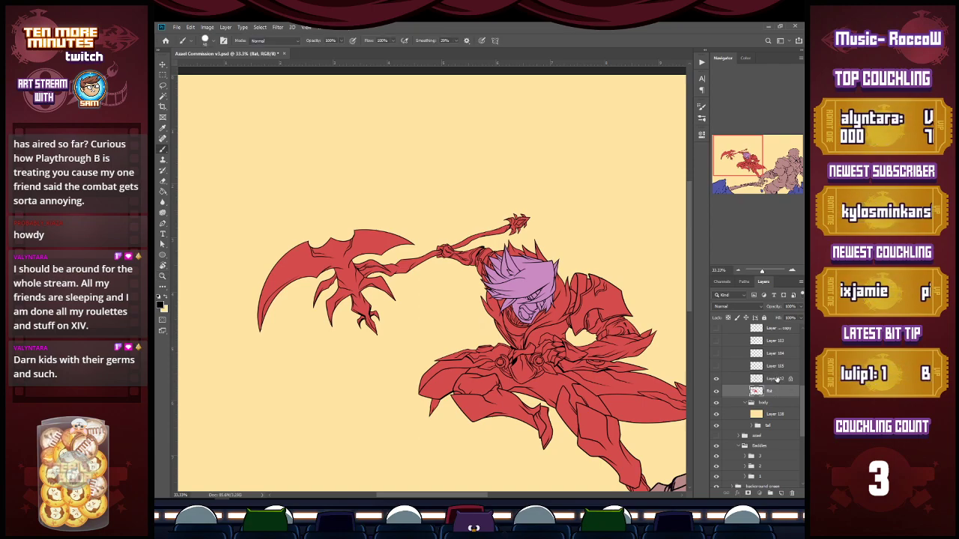
double_click(776, 378)
text(ink)
key(Return)
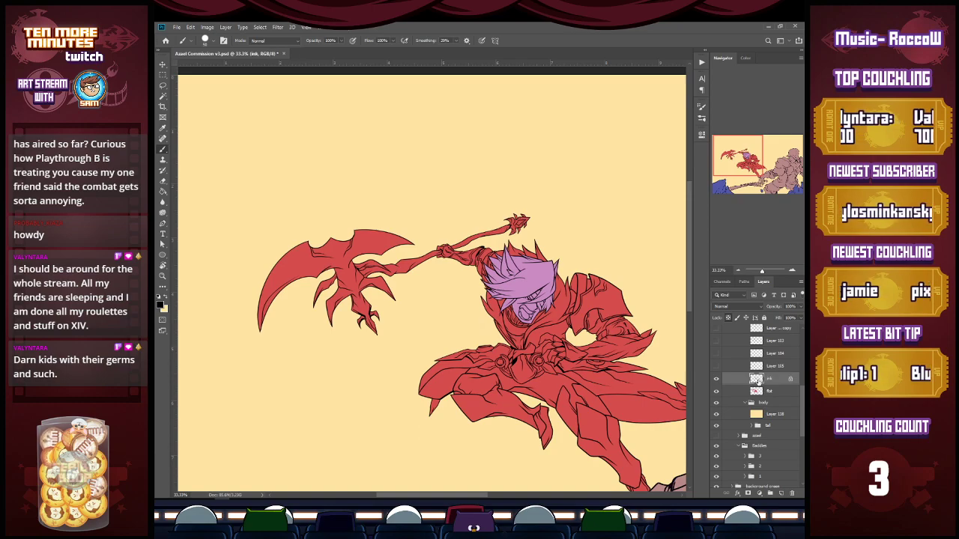
Show Layer 105 and rename it "eye floopies".
click(716, 367)
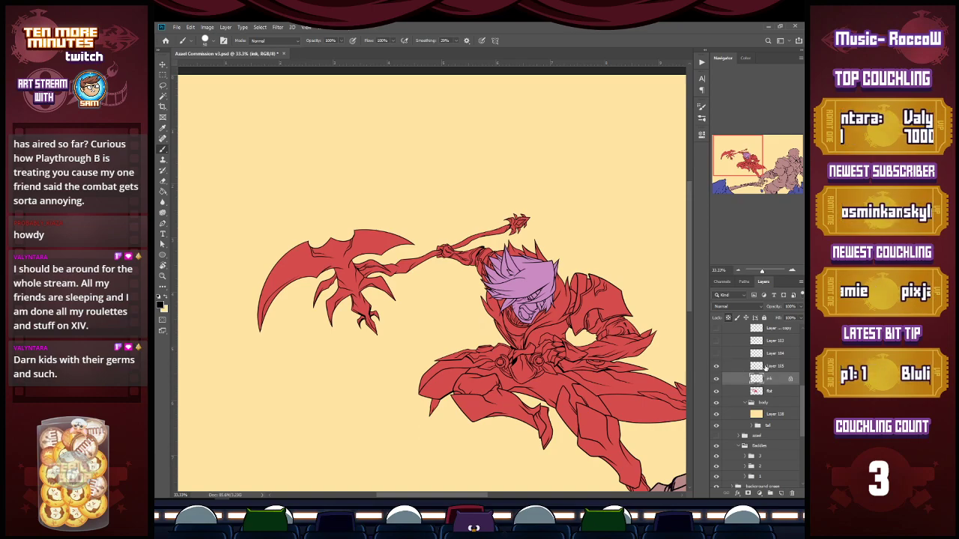
click(762, 367)
double_click(781, 367)
text(sye)
text( floopies)
key(Return)
Delete the three hidden layers above eye floopies, the yellow Layer 118 and the body group.
drag(802, 395, 802, 385)
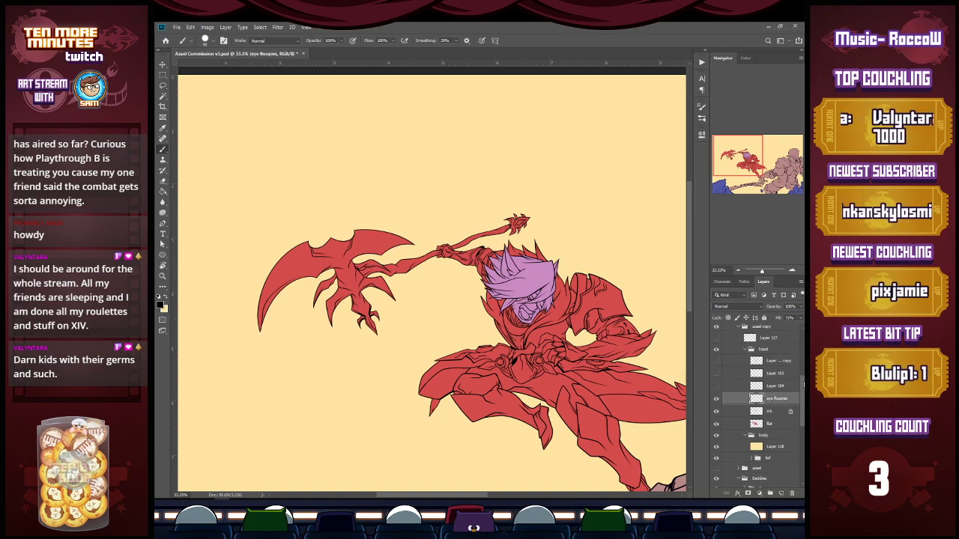
click(777, 386)
shift+click(776, 365)
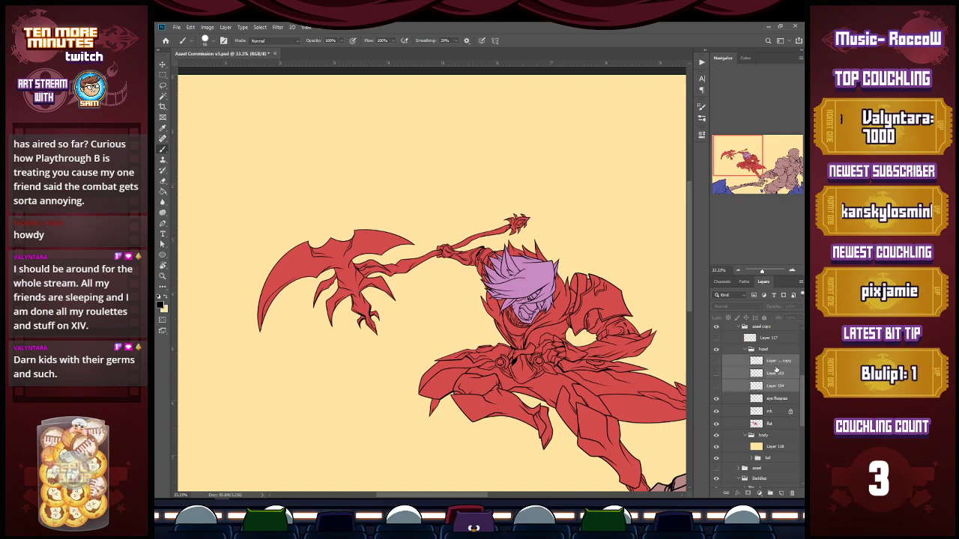
key(Delete)
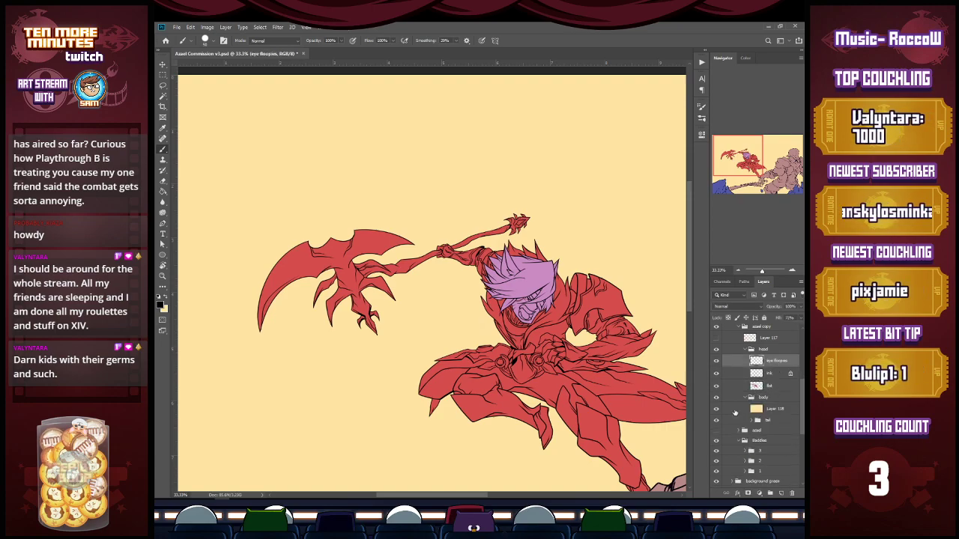
click(771, 410)
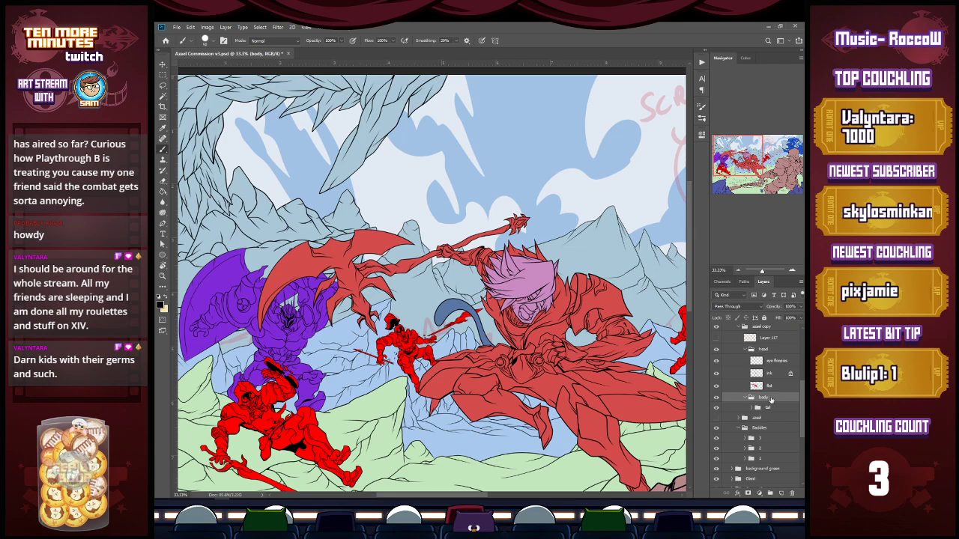
key(Delete)
Select Layer 117 in the azael copy group and check its contents by switching its visibility on and off.
click(768, 349)
click(776, 361)
click(770, 342)
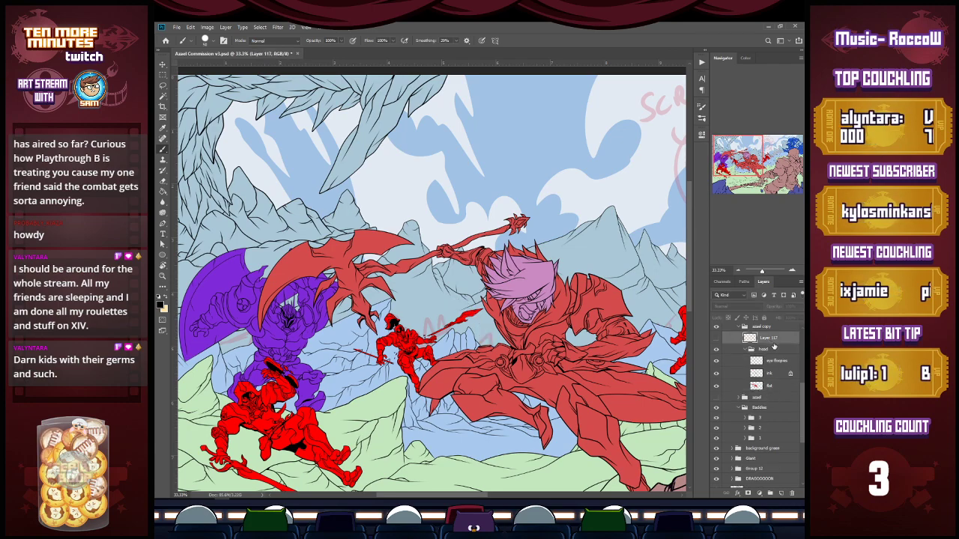
click(716, 338)
click(716, 337)
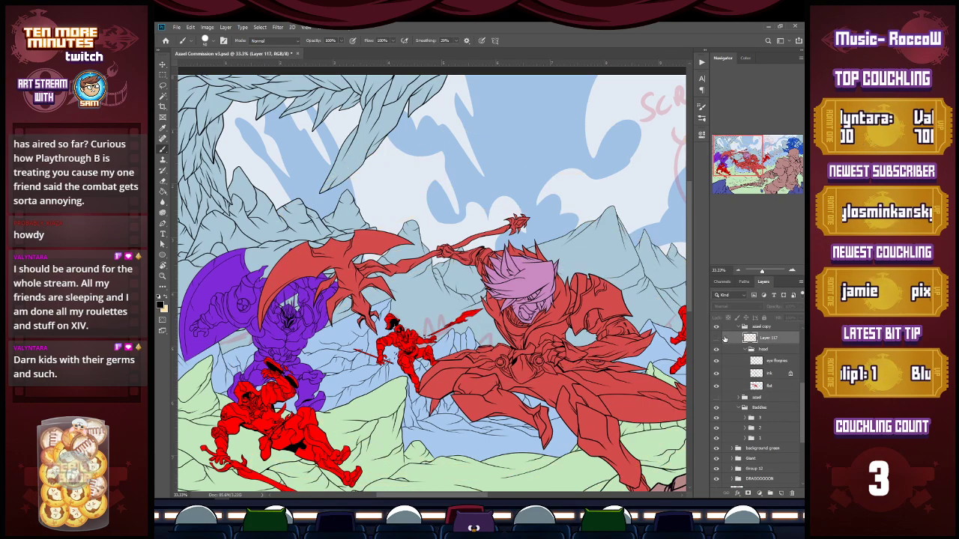
Collapse the head group and rename it "main".
click(744, 350)
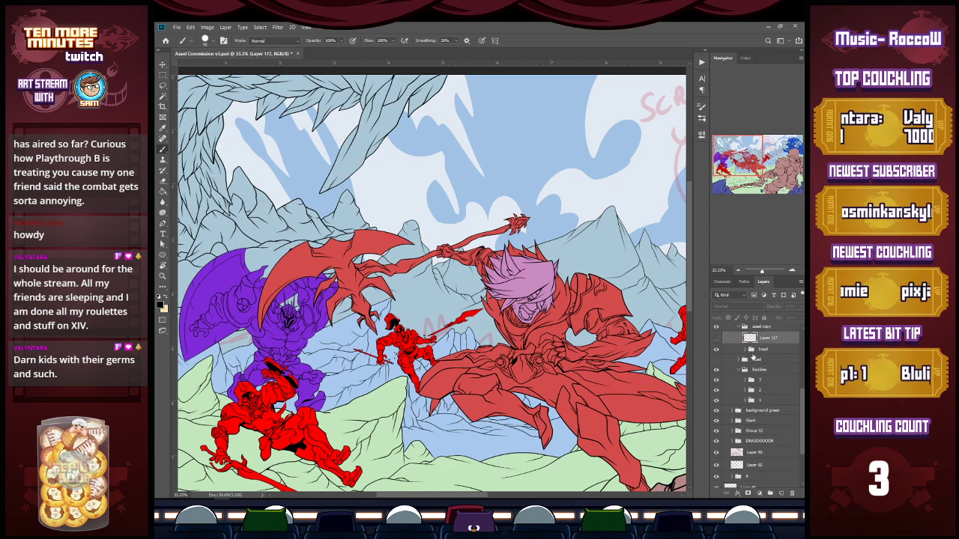
double_click(762, 350)
text(main)
key(Return)
Duplicate the flat layer inside the main group and lock the copy's transparent pixels.
click(744, 349)
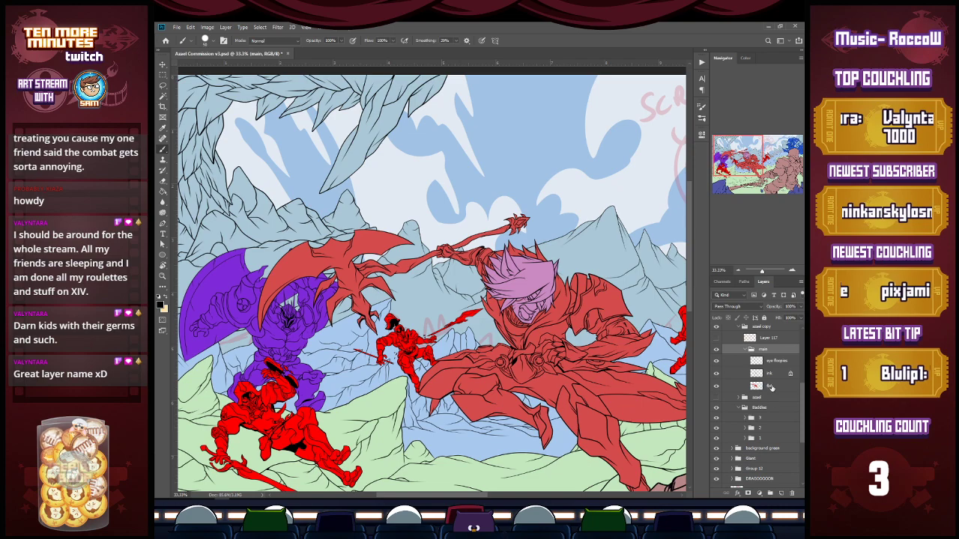
click(771, 387)
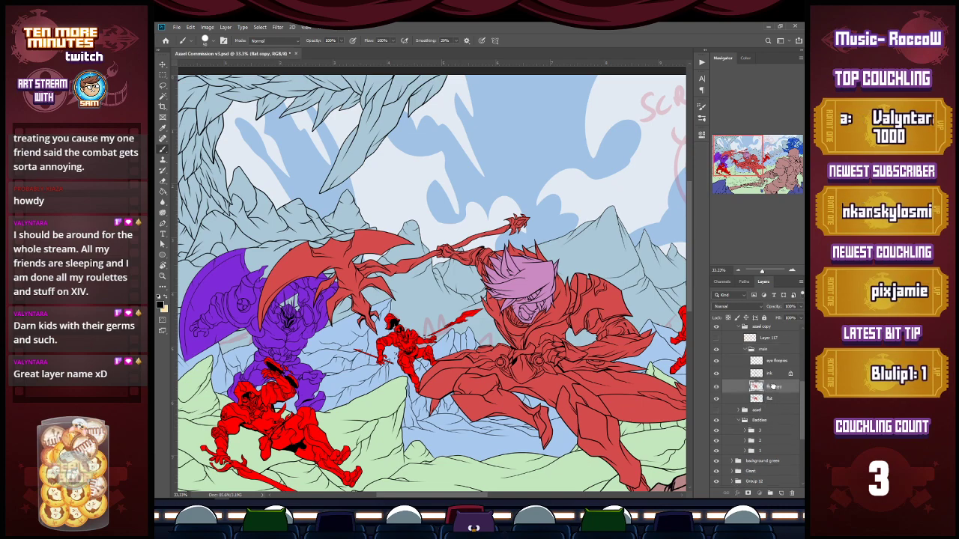
click(728, 318)
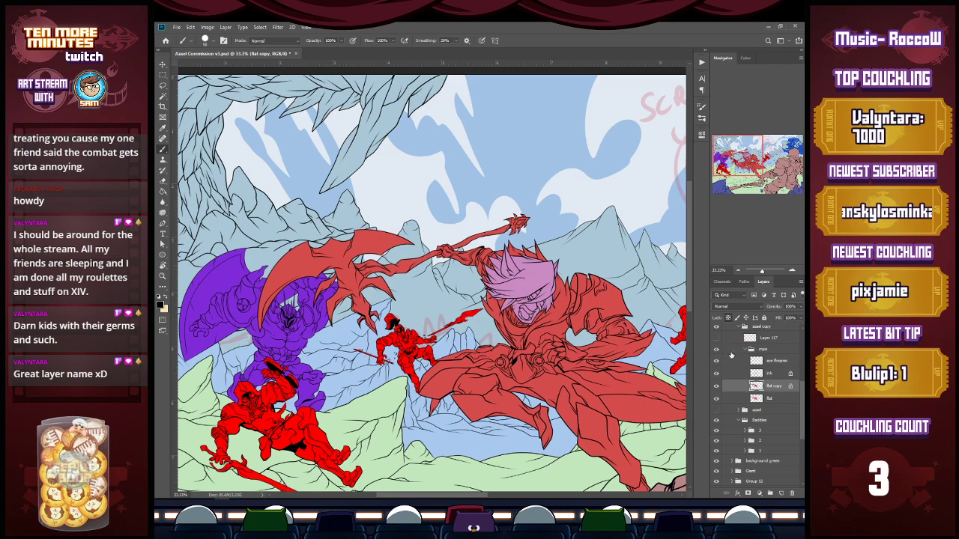
Set the foreground colour to a very dark navy blue, #040d1e.
key(i)
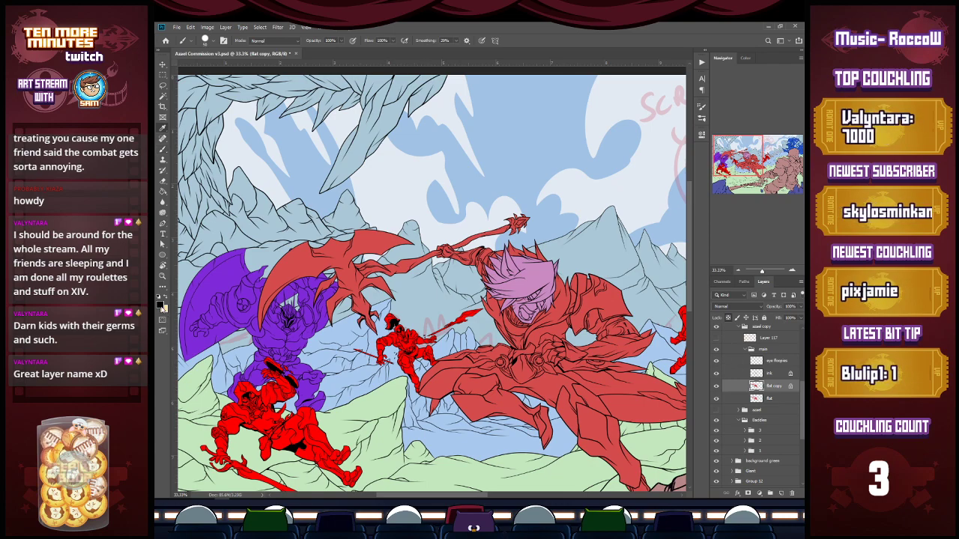
click(162, 305)
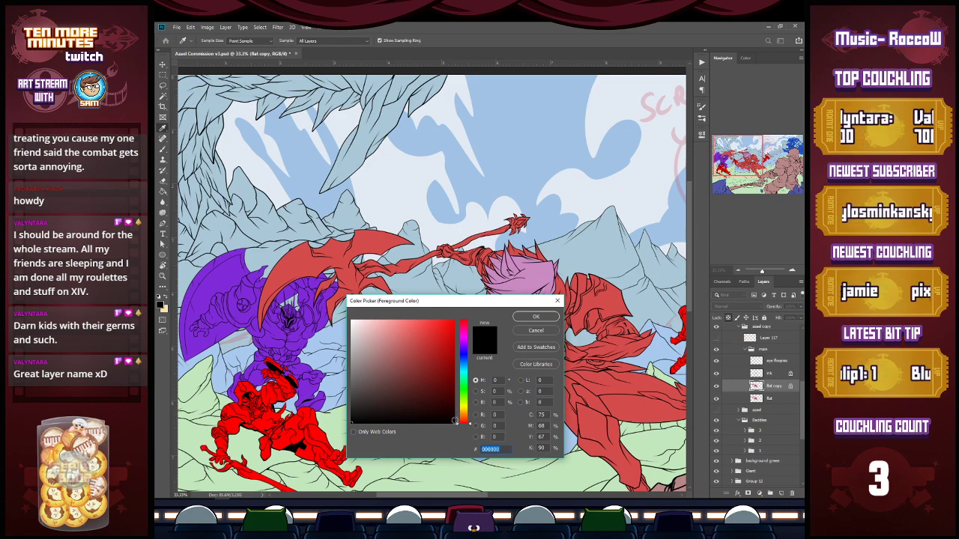
click(463, 361)
click(444, 412)
drag(443, 412, 442, 410)
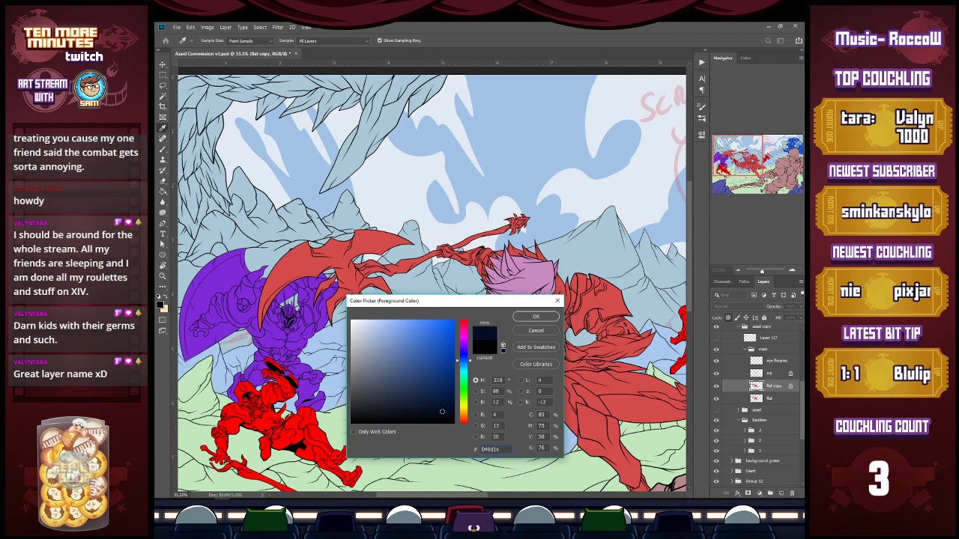
click(536, 318)
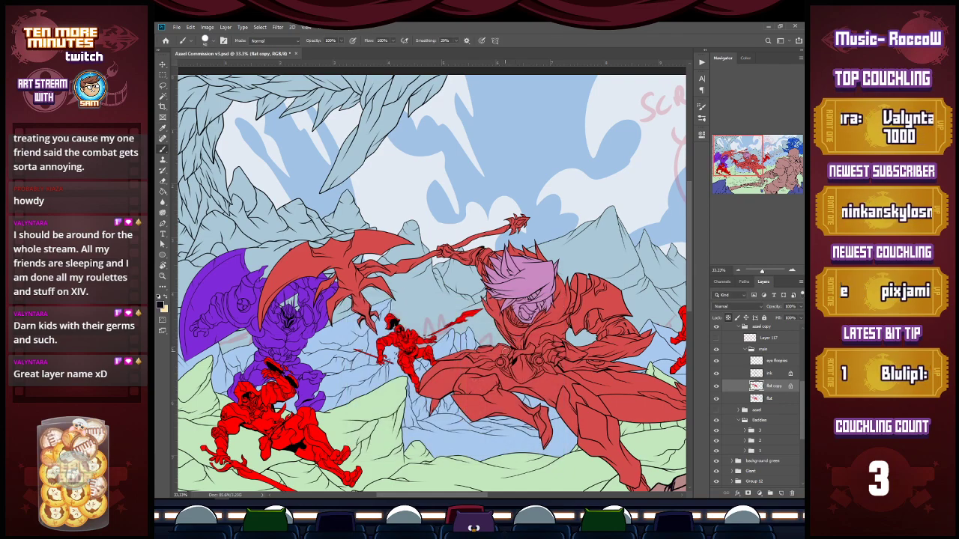
Enlarge the brush and paint the whole azael figure and his scythe dark navy on the flat copy layer.
key(bracketright)
key(bracketright)
key(bracketright)
key(bracketright)
key(bracketright)
key(bracketright)
key(bracketright)
mouse_move(518, 394)
mouse_down()
mouse_move(541, 396)
mouse_move(463, 403)
mouse_move(533, 346)
mouse_move(467, 378)
mouse_move(471, 352)
mouse_move(533, 291)
mouse_up()
mouse_move(536, 222)
mouse_down()
mouse_move(449, 278)
mouse_move(376, 232)
mouse_move(492, 388)
mouse_move(592, 359)
mouse_move(644, 419)
mouse_move(648, 472)
mouse_move(685, 434)
mouse_move(506, 336)
mouse_up()
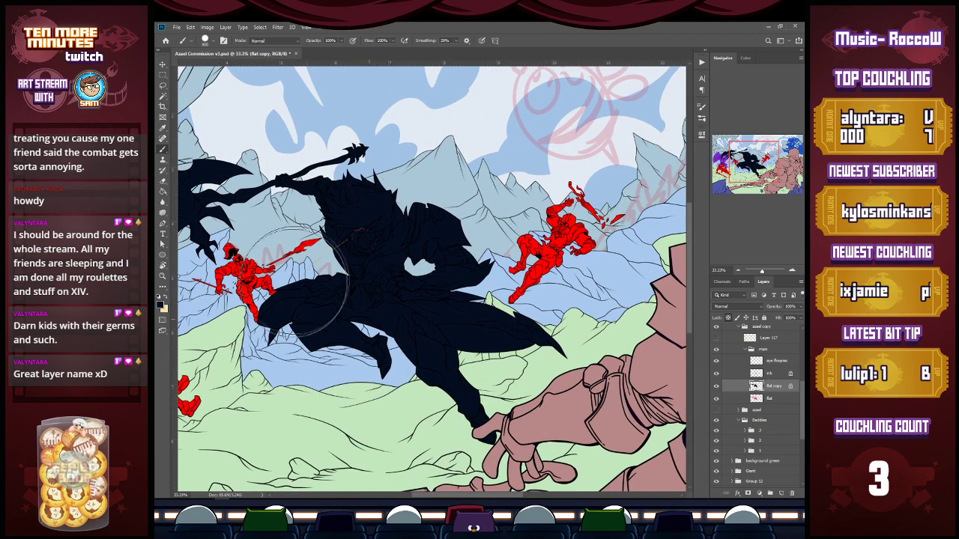
mouse_move(231, 285)
mouse_down()
mouse_move(259, 305)
mouse_move(337, 308)
mouse_up()
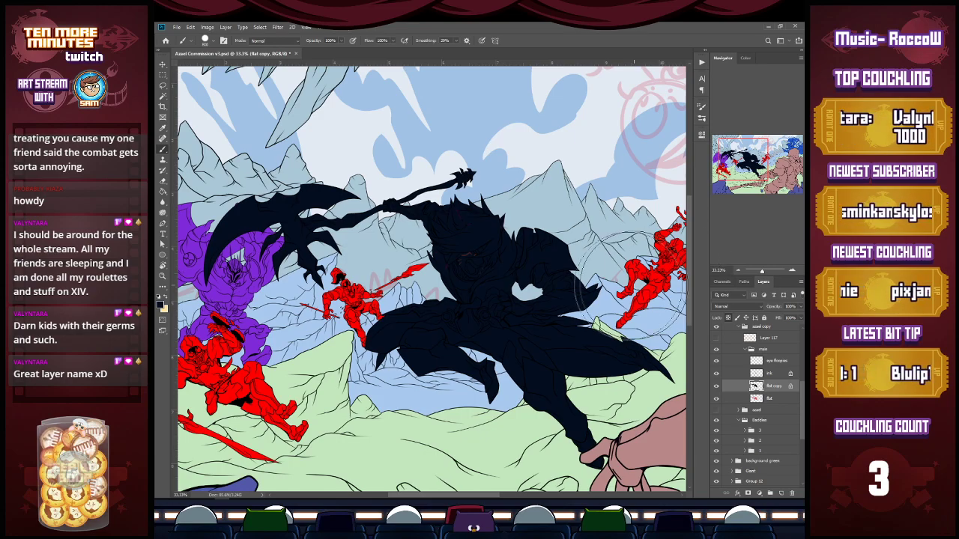
alt+click(503, 361)
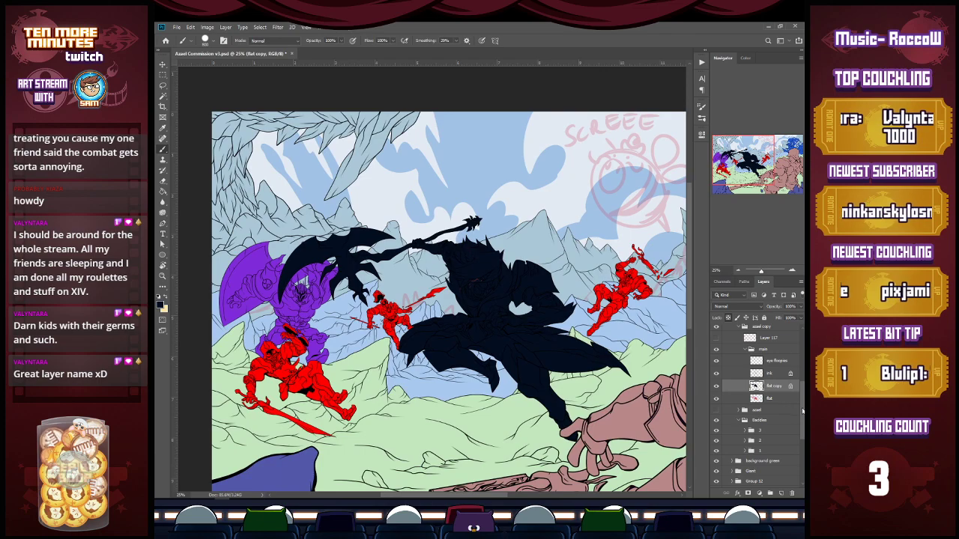
Check the shading on Layer 97 by switching its visibility on and off.
drag(802, 410, 800, 331)
click(715, 332)
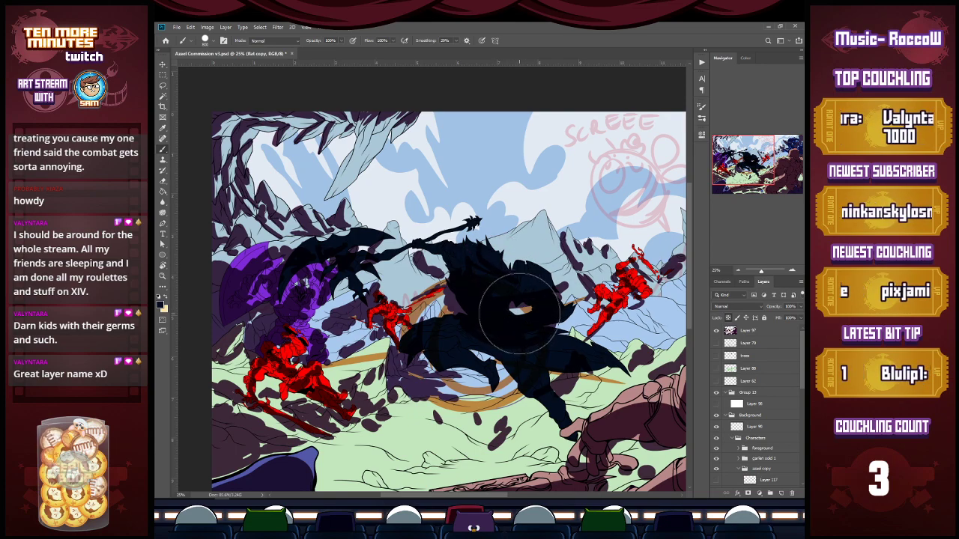
click(716, 331)
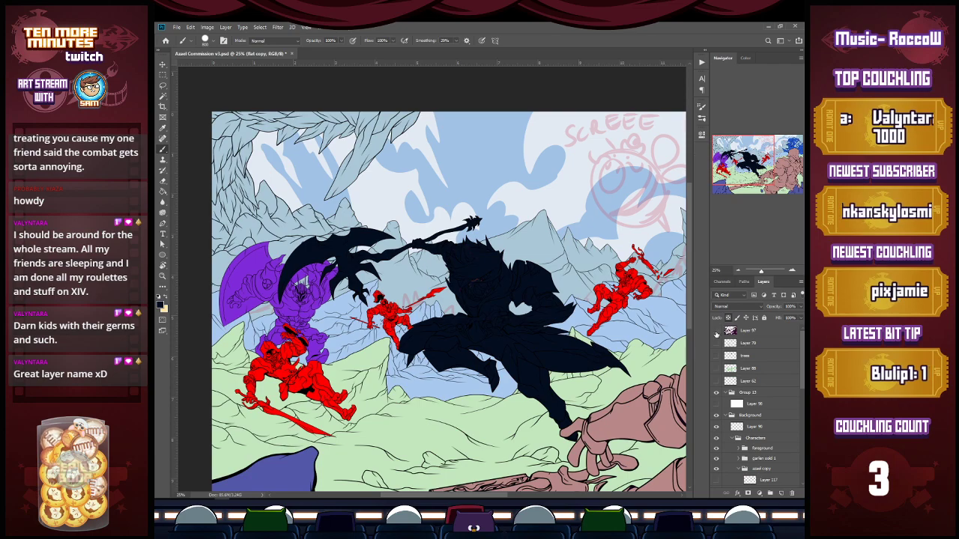
Add a new layer above Layer 97 and paint a round dark navy swatch in the sky.
mouse_move(799, 381)
mouse_down()
mouse_move(797, 420)
mouse_move(802, 363)
mouse_up()
click(754, 334)
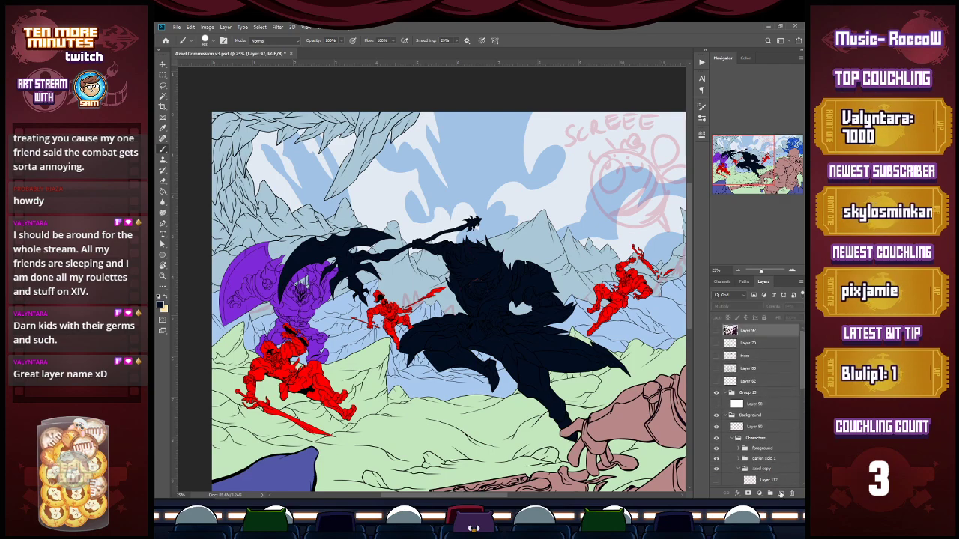
click(780, 493)
key(bracketleft)
key(bracketleft)
key(bracketleft)
key(bracketleft)
drag(468, 150, 473, 149)
Hand-letter "Shadows" beside the swatch with a smaller brush at 0% smoothing, and underline it.
key(bracketleft)
key(bracketleft)
key(bracketleft)
key(bracketleft)
key(bracketleft)
key(bracketleft)
mouse_move(500, 132)
mouse_down()
mouse_move(499, 160)
mouse_move(513, 140)
mouse_move(506, 129)
mouse_move(518, 156)
mouse_move(526, 142)
mouse_move(531, 151)
mouse_move(540, 145)
mouse_move(535, 119)
mouse_move(545, 152)
mouse_up()
click(455, 41)
drag(457, 51, 435, 51)
mouse_move(553, 134)
mouse_down()
mouse_move(546, 142)
mouse_move(556, 140)
mouse_up()
mouse_move(558, 135)
mouse_down()
mouse_move(565, 145)
mouse_move(582, 125)
mouse_move(576, 142)
mouse_up()
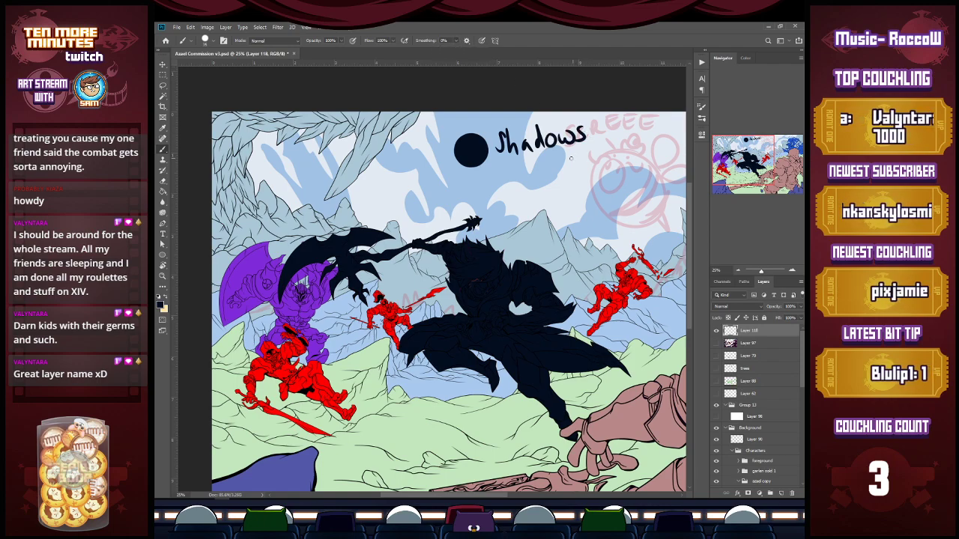
drag(490, 159, 581, 145)
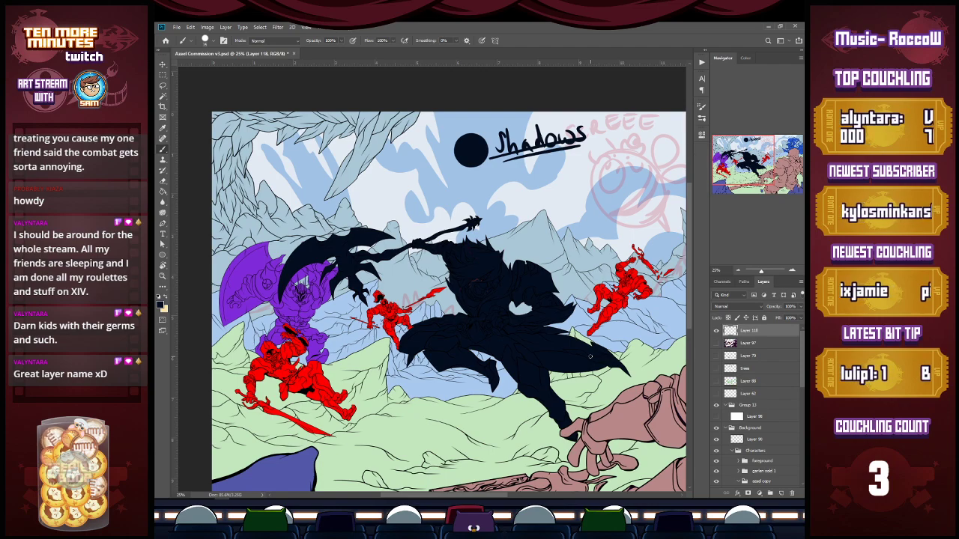
Select the flat copy layer in the main group and unlock its transparent pixels.
scroll(800, 392, down, 5)
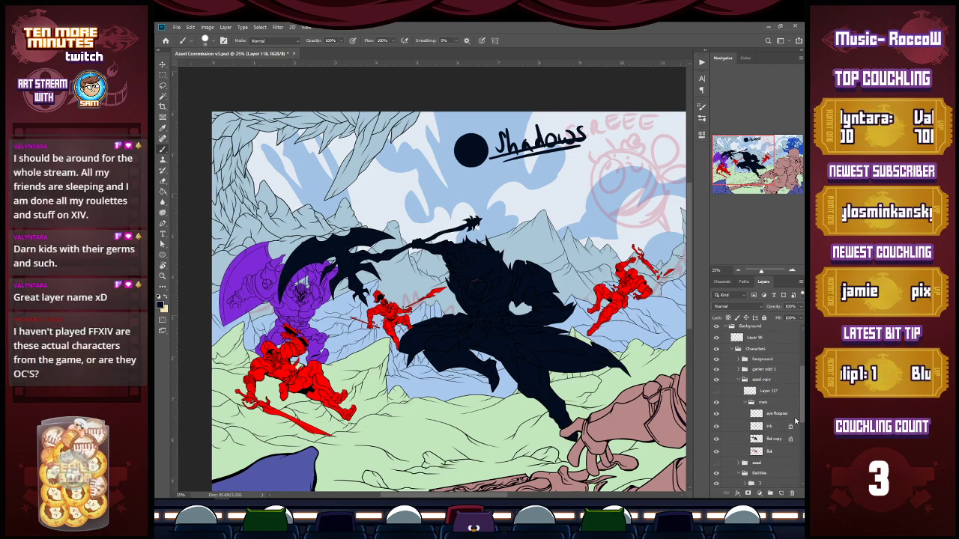
click(768, 407)
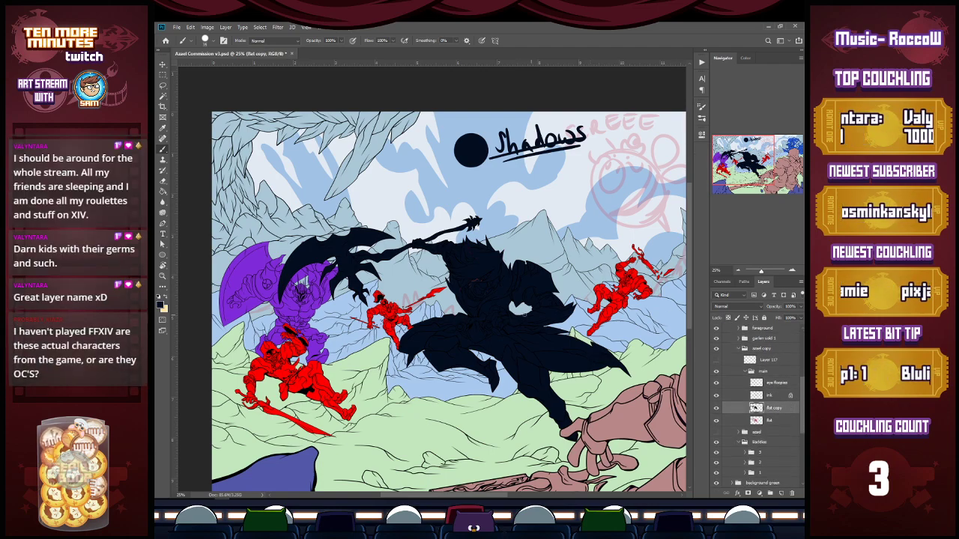
key(z)
mouse_move(293, 251)
mouse_down()
mouse_move(366, 235)
mouse_move(420, 272)
mouse_up()
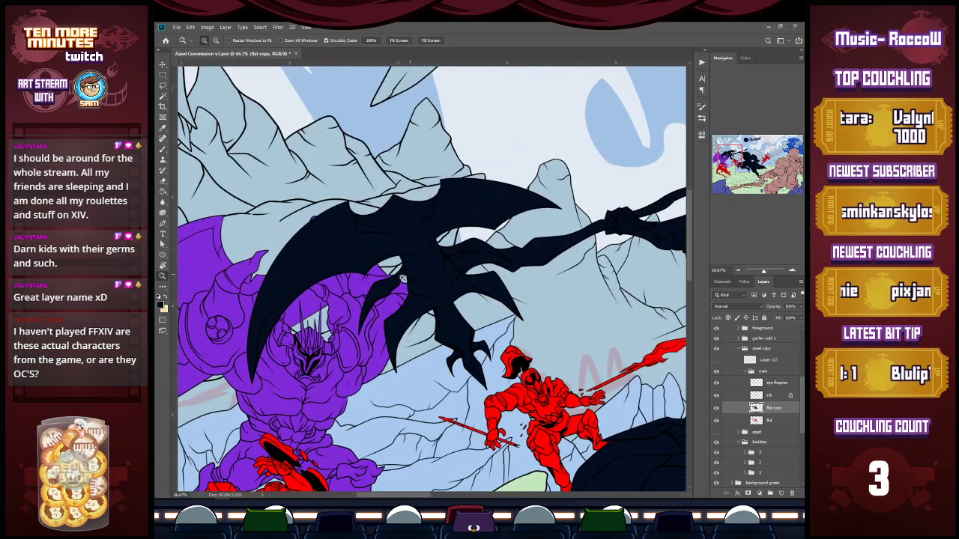
Try to lasso and delete a long strip of navy along the scythe blade's outer edge.
key(l)
mouse_move(260, 378)
mouse_down()
mouse_move(297, 260)
mouse_move(356, 196)
mouse_move(233, 354)
mouse_move(257, 377)
mouse_up()
key(Delete)
key(ctrl+d)
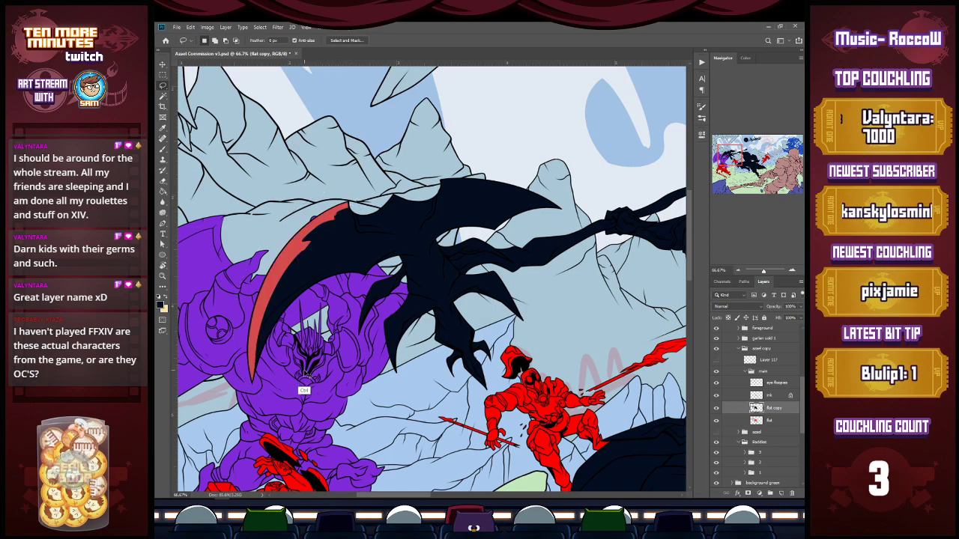
key(ctrl+z)
Try to cut a shorter, scalloped highlight out of the navy near the scythe blade's lower tip.
mouse_move(257, 378)
mouse_down()
mouse_move(254, 325)
mouse_move(291, 286)
mouse_move(286, 266)
mouse_move(309, 230)
mouse_move(300, 215)
mouse_move(253, 363)
mouse_up()
key(Delete)
key(ctrl+d)
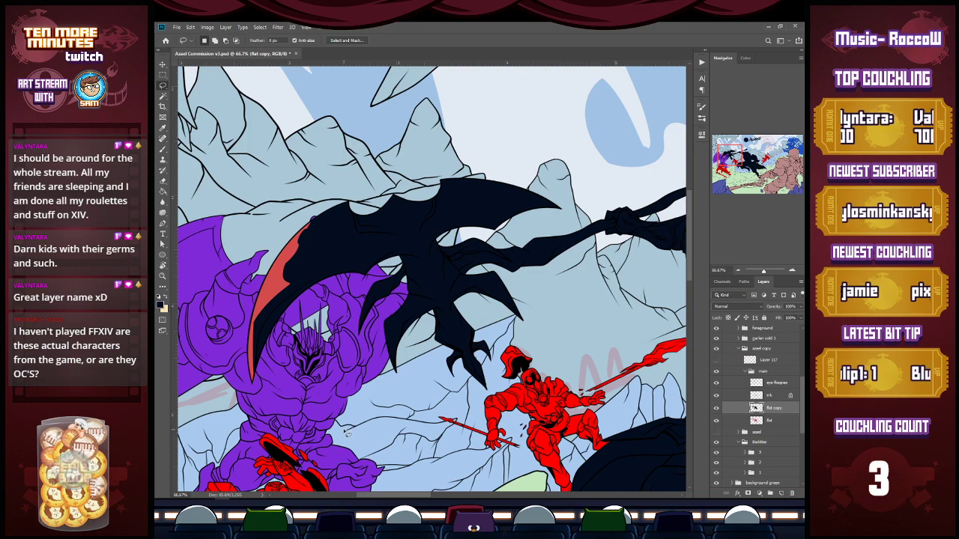
key(ctrl+z)
key(ctrl+z)
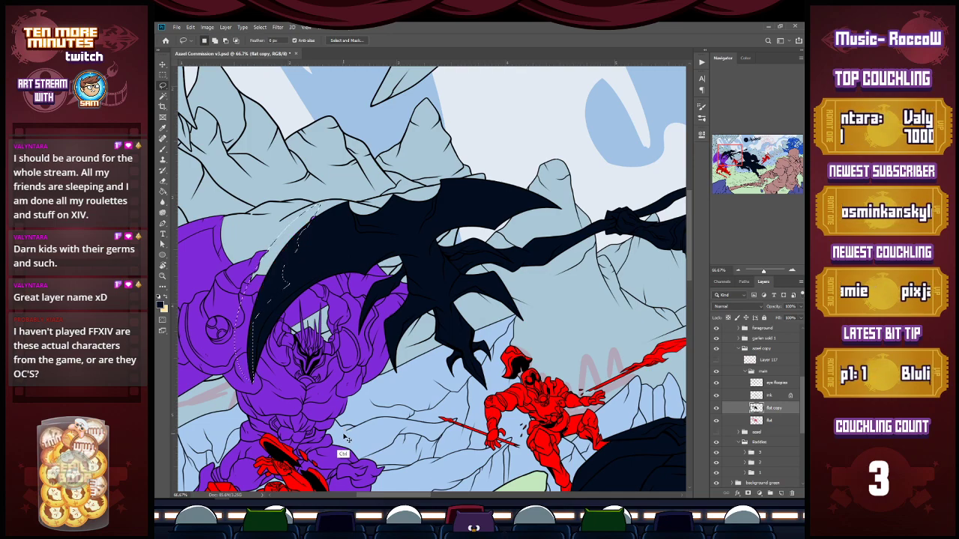
Hide the flat copy layer and add a new layer above it, below the ink layer.
click(716, 408)
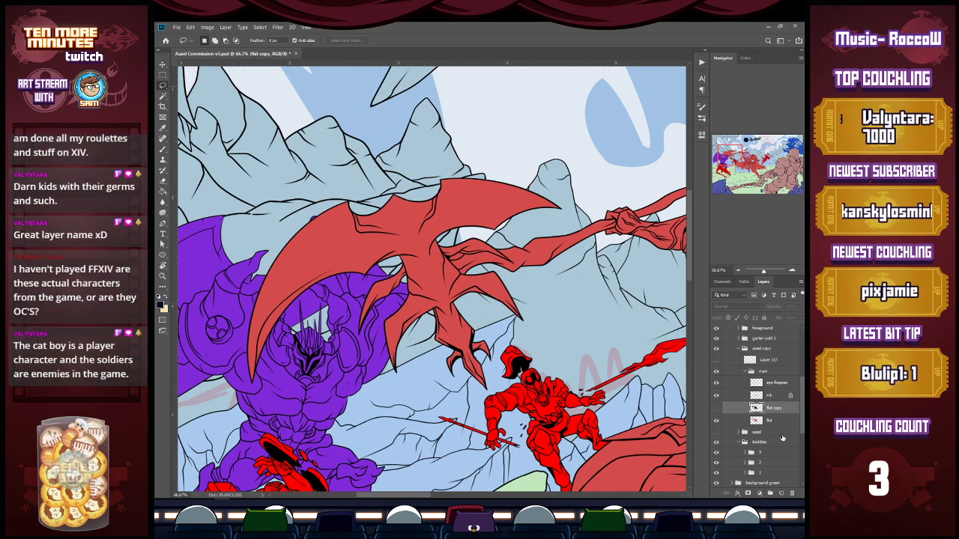
click(783, 493)
key(b)
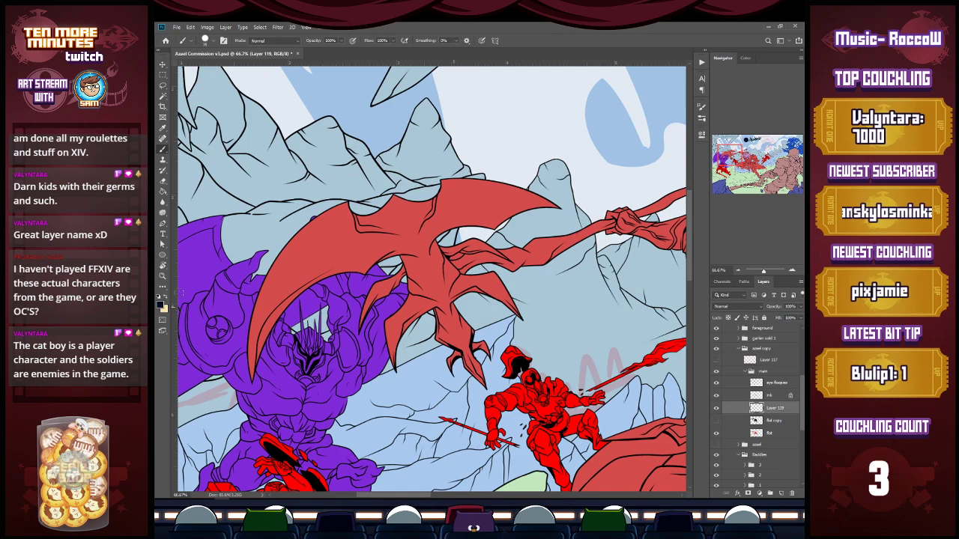
key(l)
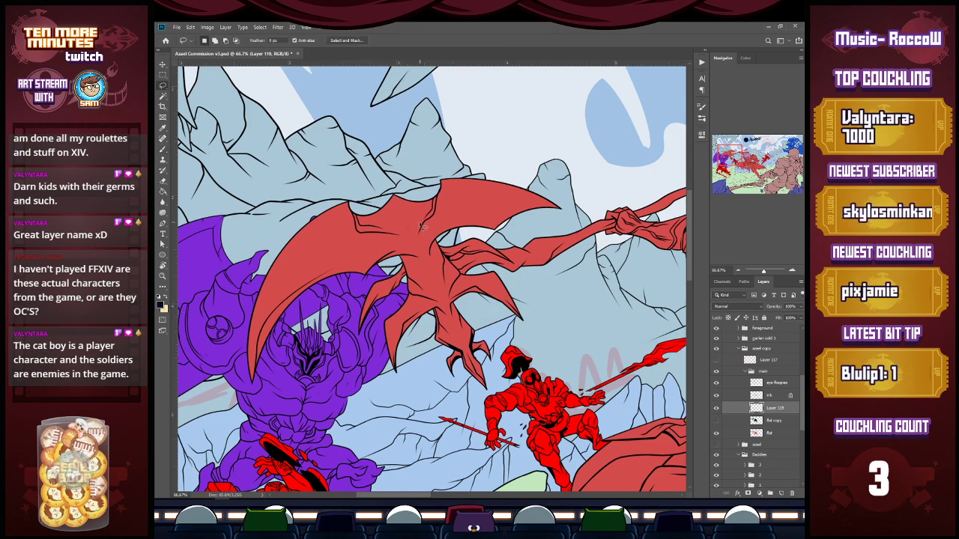
Sketch crack and ridge details across the scythe blade with a thin brush, and lower the sketch layer's opacity to about 29%.
key(b)
key(bracketleft)
key(bracketleft)
key(bracketleft)
key(bracketleft)
key(bracketleft)
key(bracketleft)
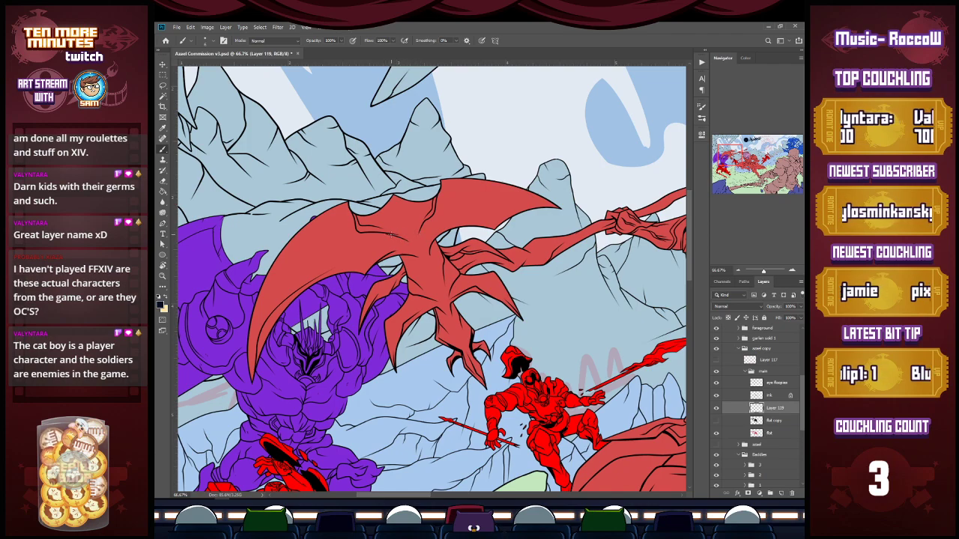
drag(429, 230, 458, 213)
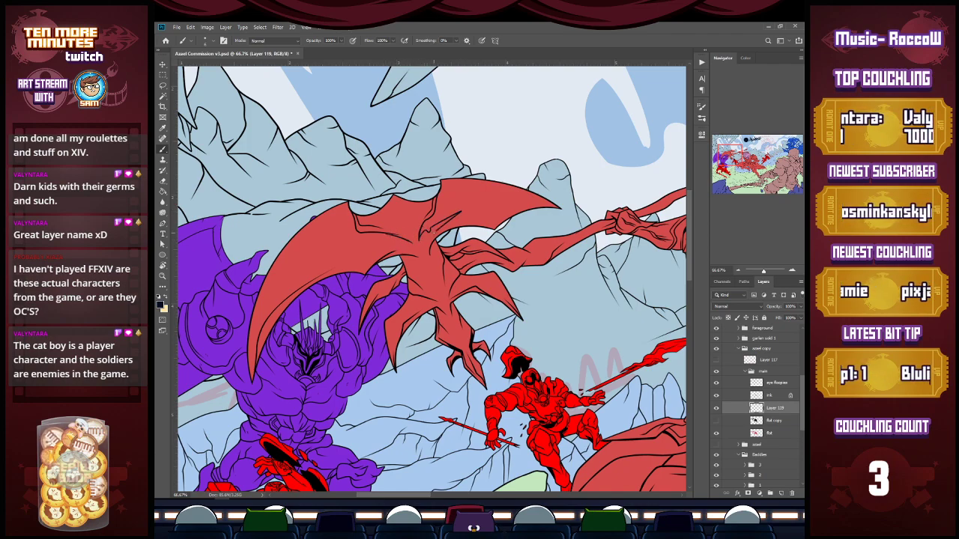
mouse_move(348, 260)
mouse_down()
mouse_move(396, 245)
mouse_move(433, 277)
mouse_up()
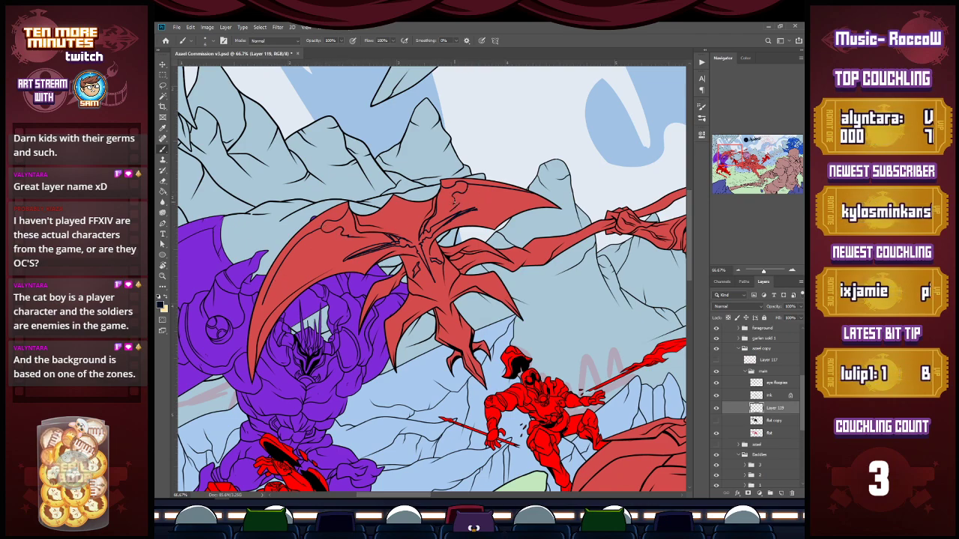
drag(504, 191, 476, 220)
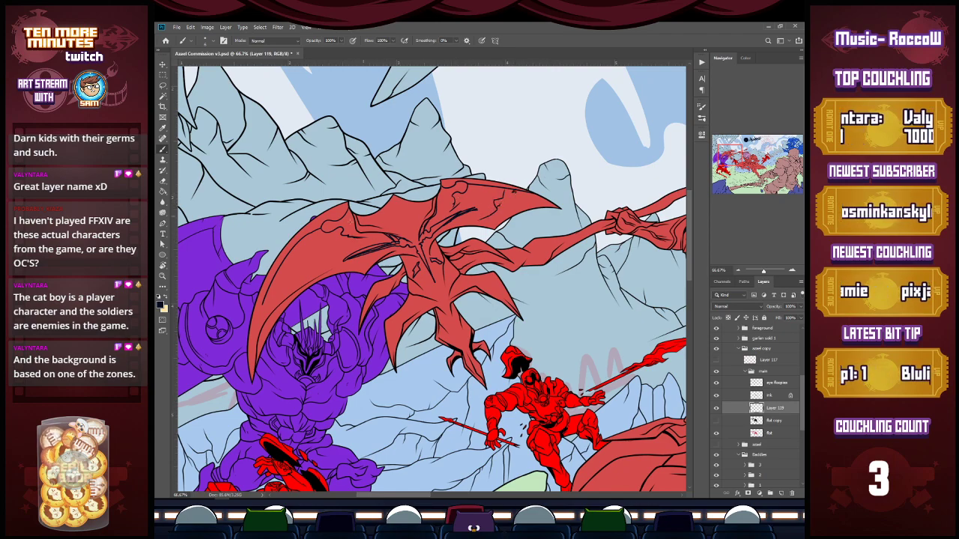
mouse_move(279, 275)
mouse_down()
mouse_move(318, 263)
mouse_move(310, 268)
mouse_move(331, 274)
mouse_up()
drag(528, 198, 514, 205)
mouse_move(420, 267)
mouse_down()
mouse_move(437, 296)
mouse_move(437, 273)
mouse_up()
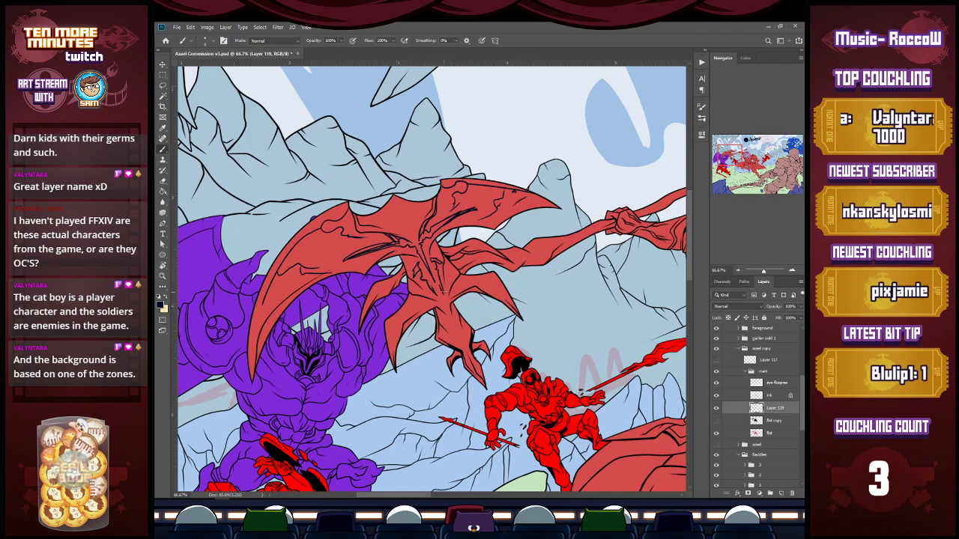
click(799, 306)
drag(800, 316, 774, 315)
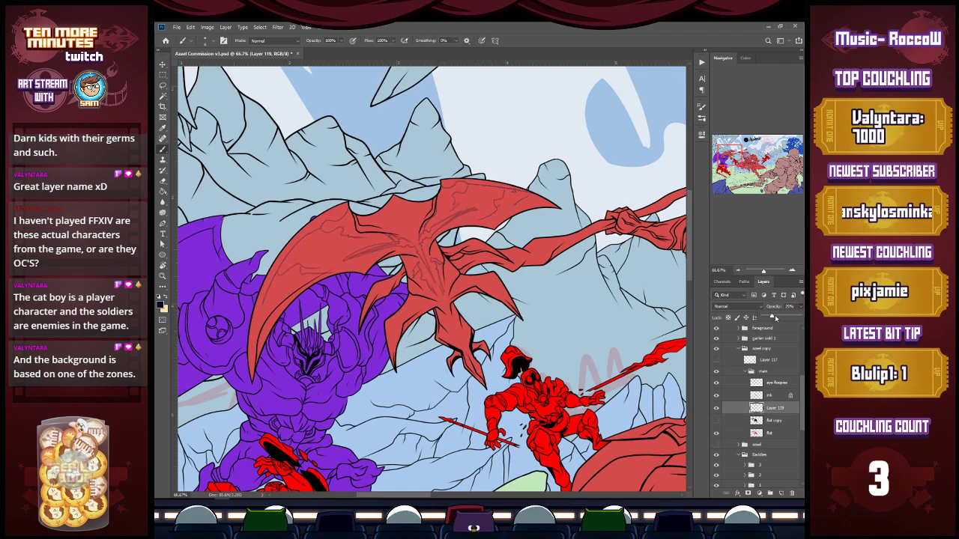
Select the ink layer in the main group and raise the brush smoothing to about 34%.
click(765, 395)
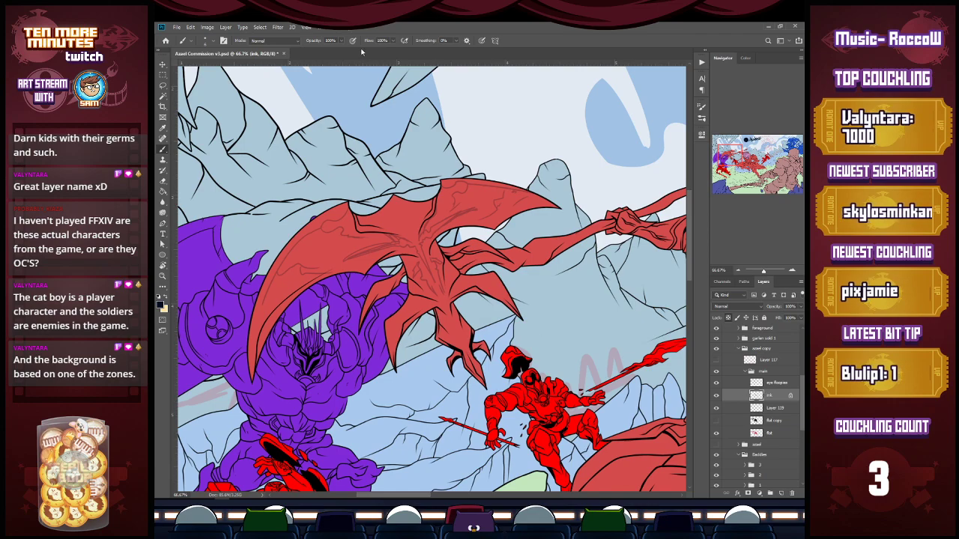
drag(455, 41, 468, 50)
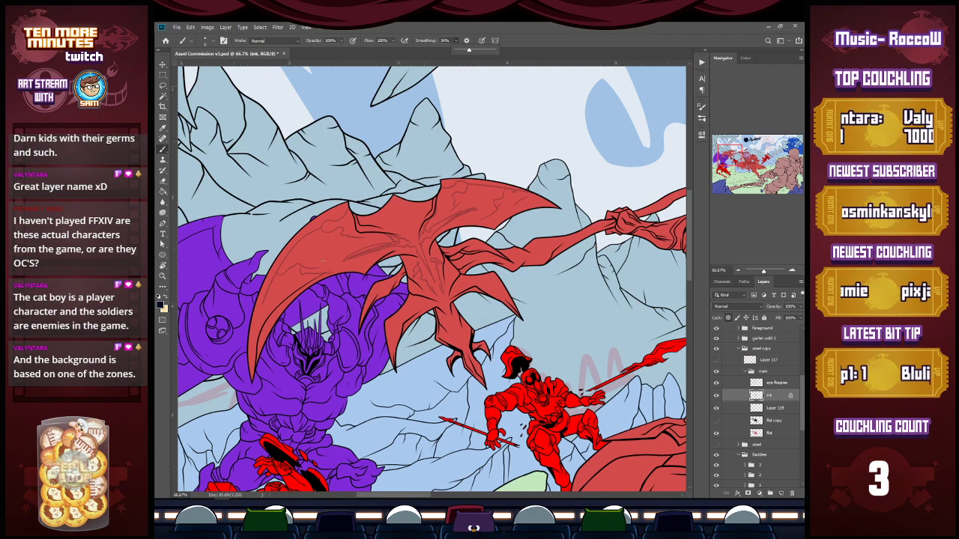
drag(469, 50, 469, 50)
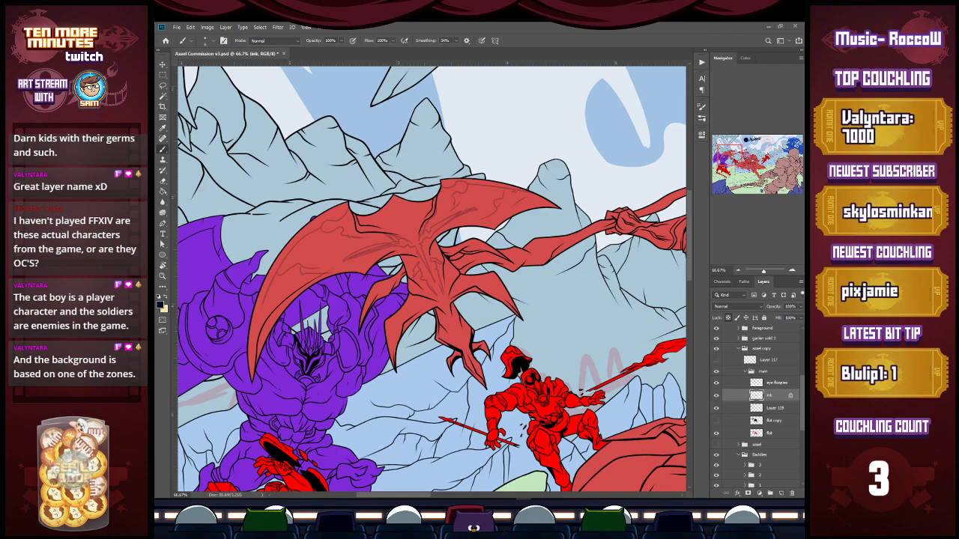
scroll(265, 352, down, 2)
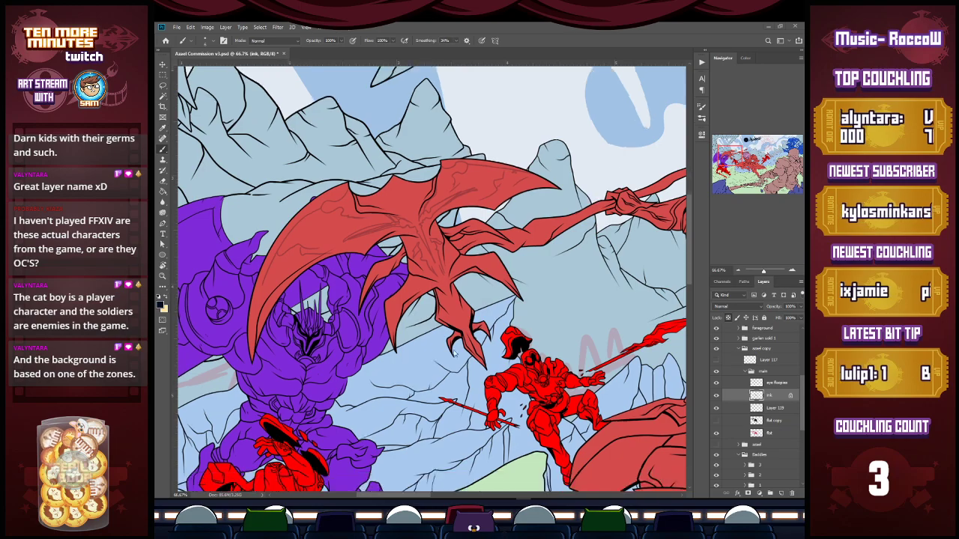
key(z)
alt+click(562, 262)
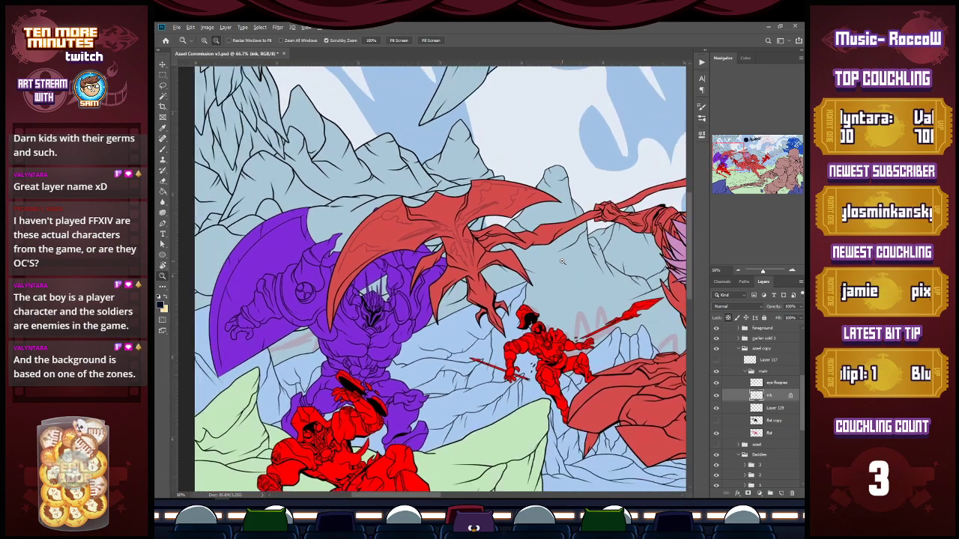
alt+click(563, 261)
key(b)
mouse_move(563, 261)
mouse_down()
mouse_move(421, 257)
mouse_move(325, 270)
mouse_up()
mouse_move(764, 168)
mouse_down()
mouse_move(754, 181)
mouse_move(792, 167)
mouse_move(752, 176)
mouse_up()
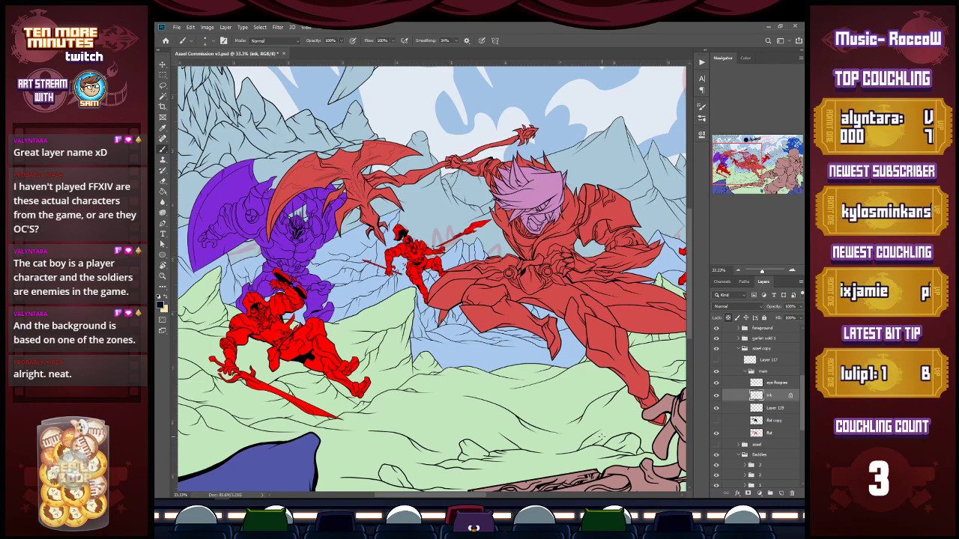
Unlock the ink layer's transparent pixels for inking on the scythe blade.
key(z)
click(363, 155)
click(366, 155)
click(732, 158)
drag(728, 160, 724, 159)
click(728, 317)
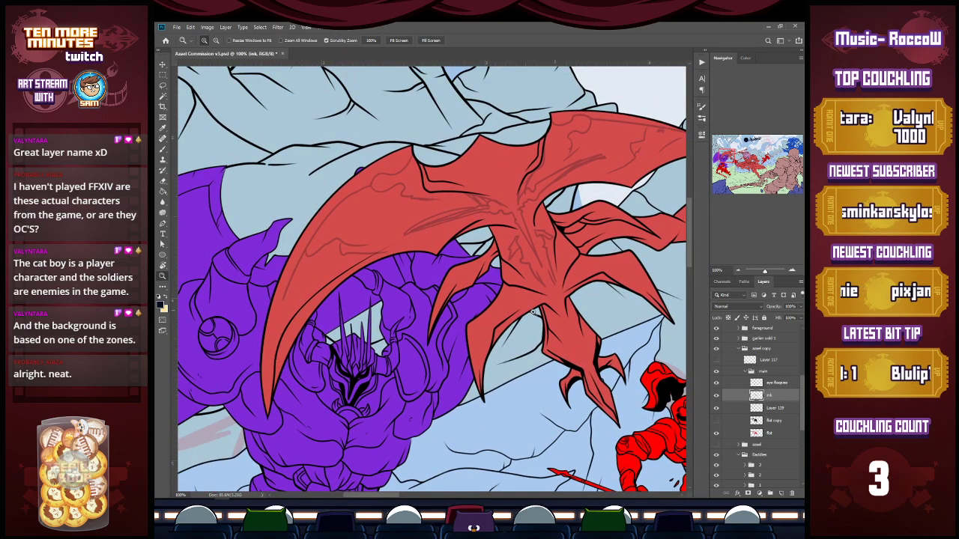
Switch to the hard round brush from the last brush preset group.
key(b)
click(214, 43)
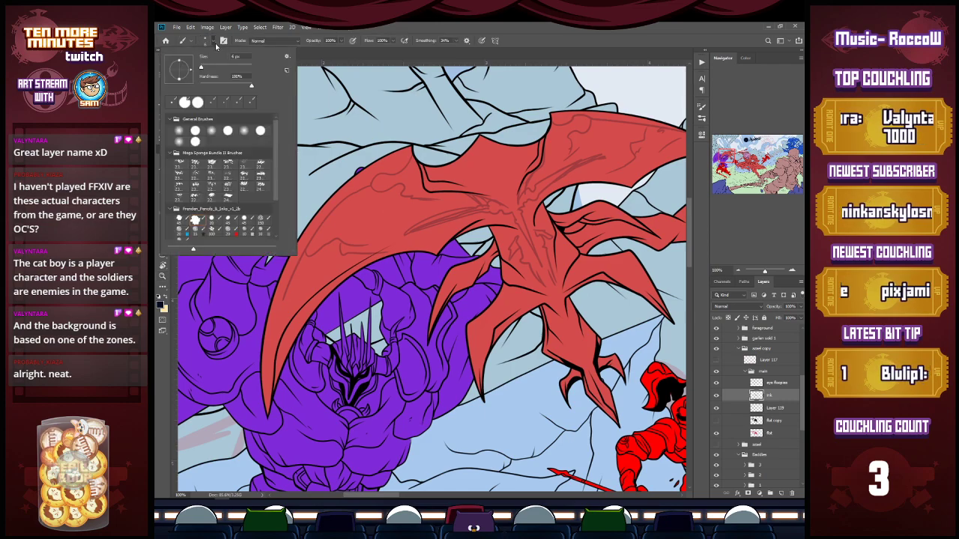
drag(276, 171, 276, 217)
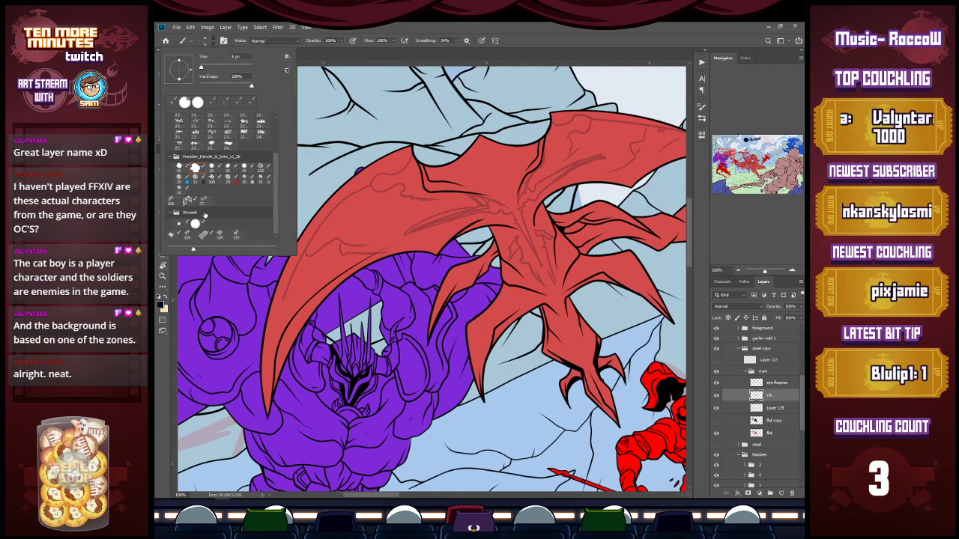
double_click(198, 223)
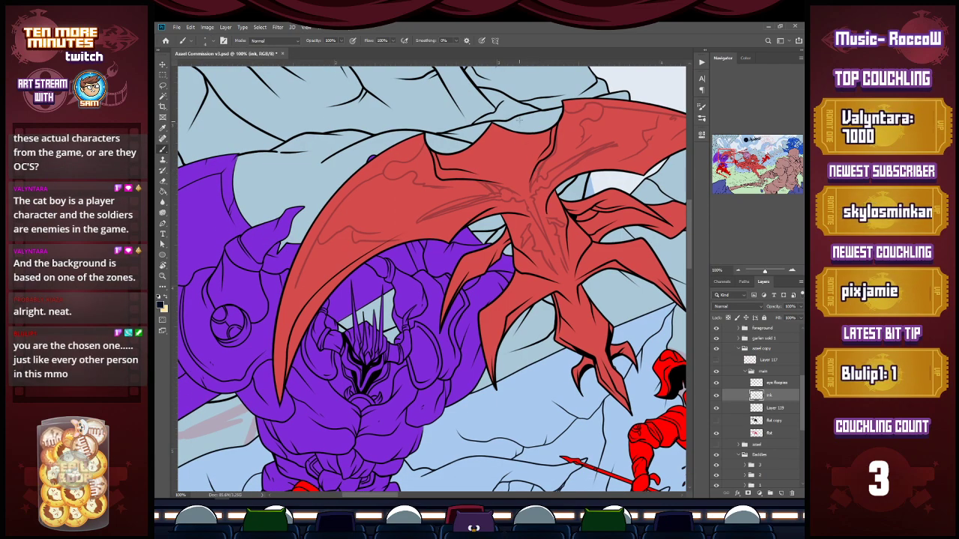
Test an ink stroke on the scythe blade, undo it, and readjust the brush smoothing.
click(457, 41)
drag(455, 50, 464, 51)
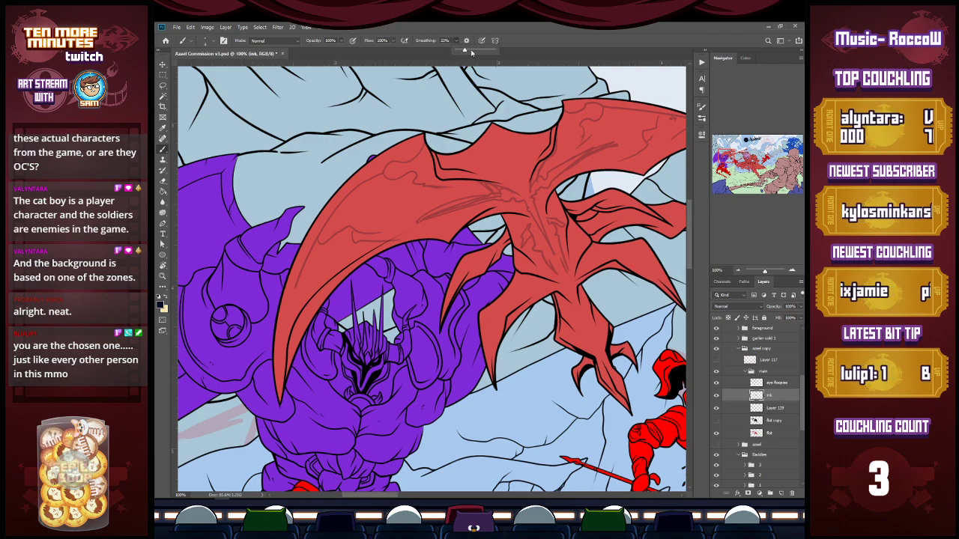
drag(543, 159, 536, 179)
key(ctrl+z)
click(458, 42)
click(457, 50)
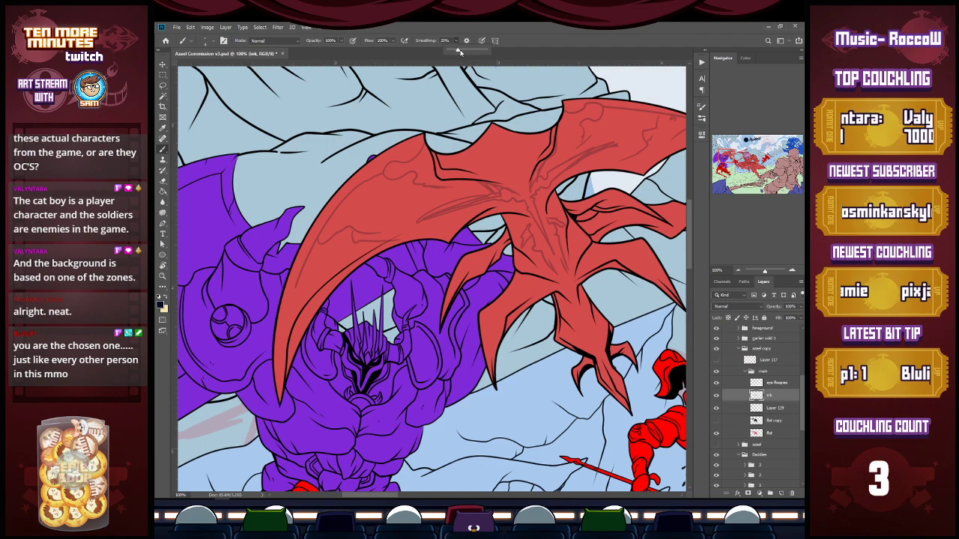
Ink the central creases where the scythe's two blades meet, from the upper junction down into the hub.
click(524, 165)
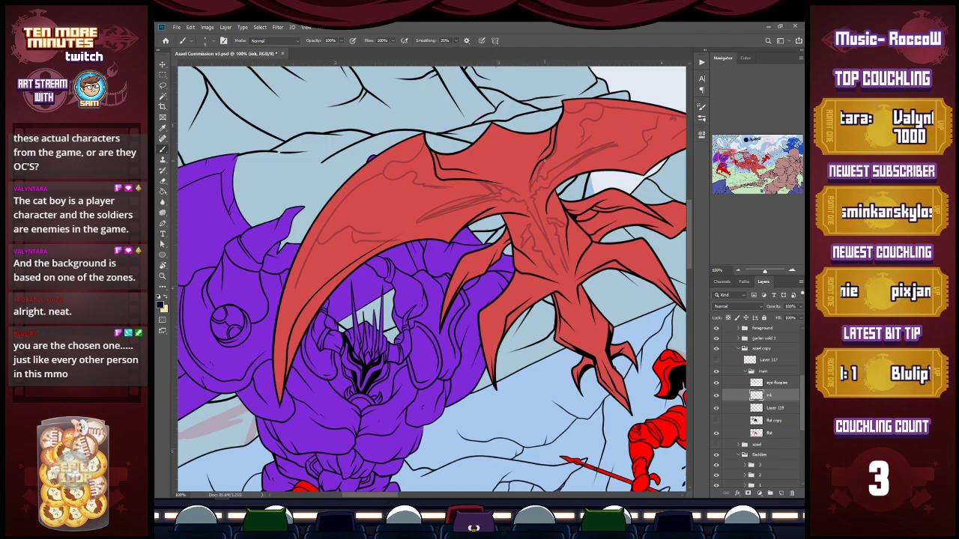
drag(543, 158, 534, 186)
key(ctrl+z)
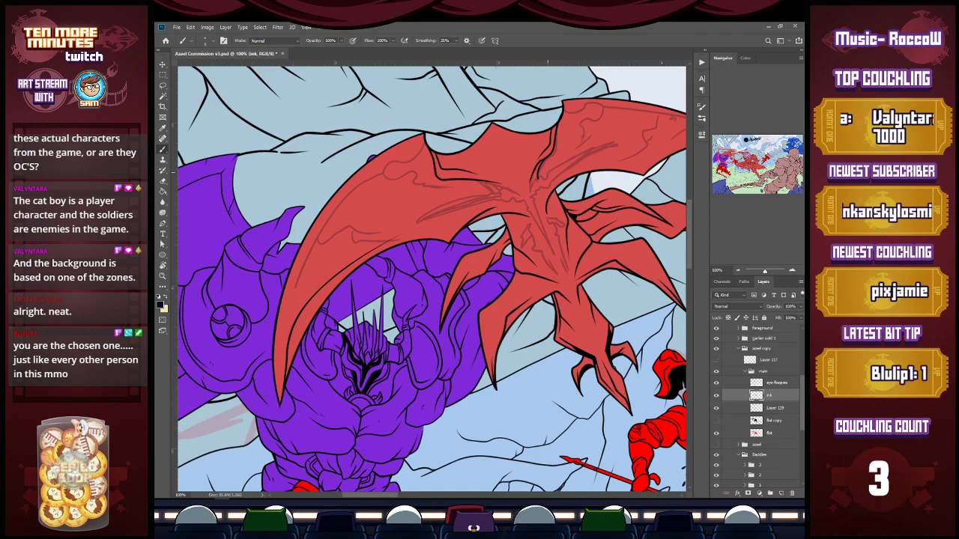
mouse_move(545, 173)
mouse_down()
mouse_move(536, 189)
mouse_move(608, 143)
mouse_move(545, 188)
mouse_move(541, 222)
mouse_move(554, 255)
mouse_up()
drag(526, 204, 555, 254)
key(ctrl+z)
key(e)
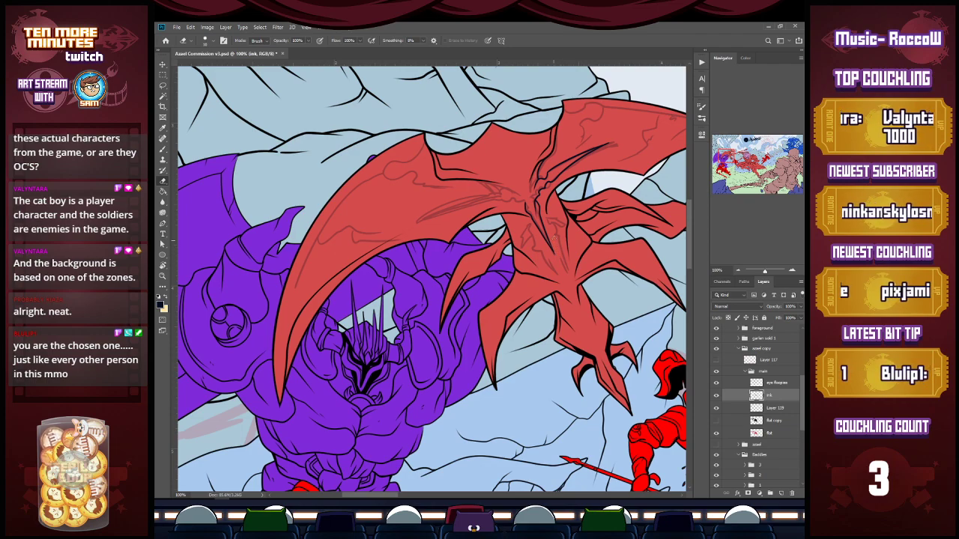
Ink the long tapering crease running from the scythe's hub into the left blade, redoing its lower stroke.
key(b)
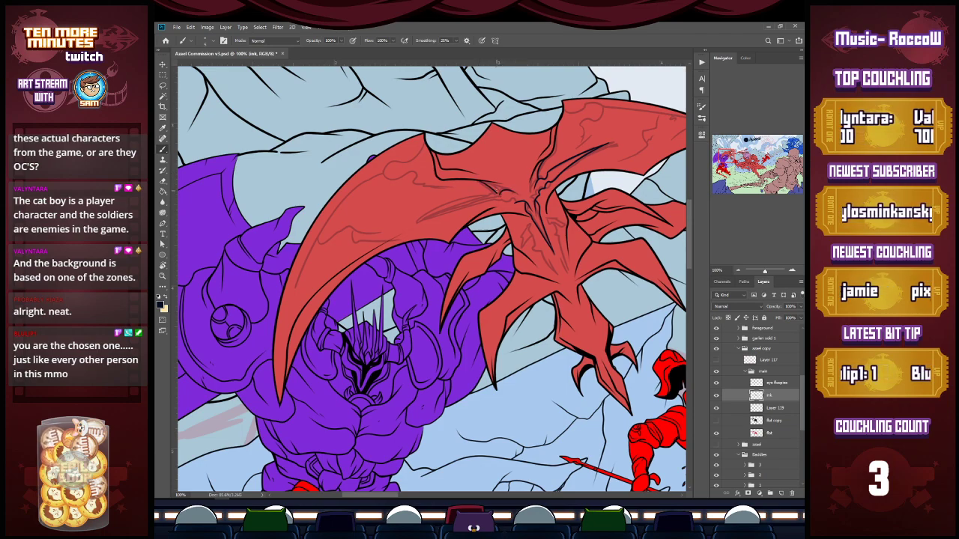
drag(499, 195, 423, 221)
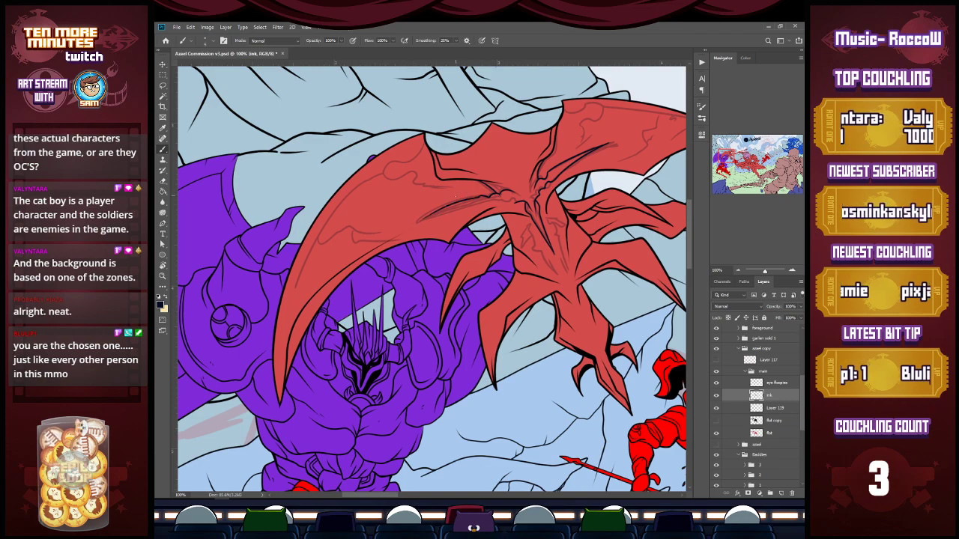
drag(484, 201, 501, 197)
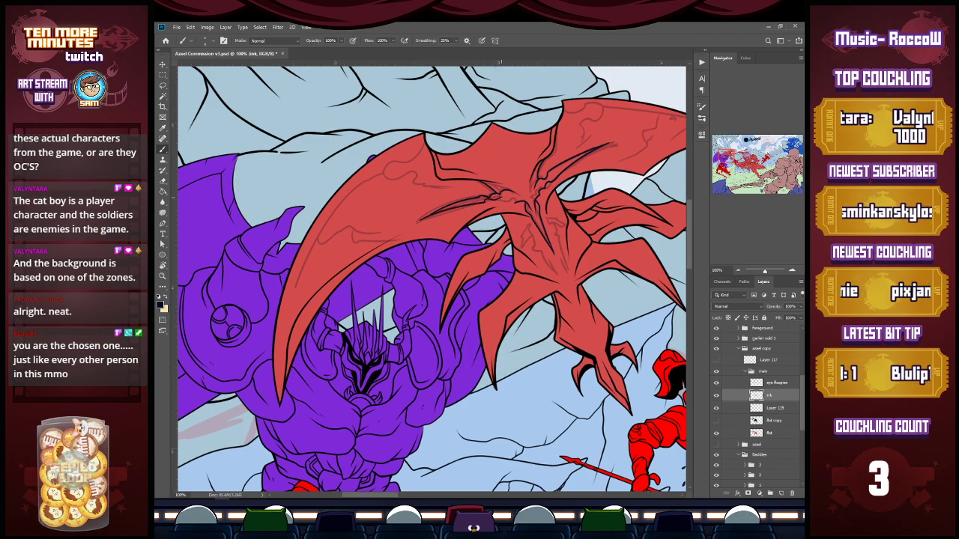
key(ctrl+z)
drag(421, 221, 487, 202)
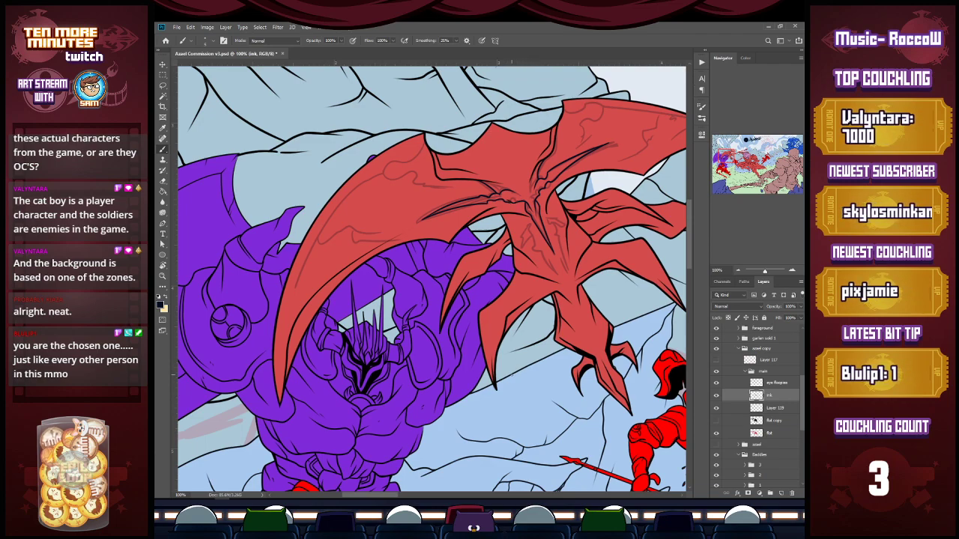
Ink the wavy chipped contours and the inner crease on the scythe's right blade.
mouse_move(569, 108)
mouse_down()
mouse_move(620, 111)
mouse_move(586, 122)
mouse_move(573, 148)
mouse_up()
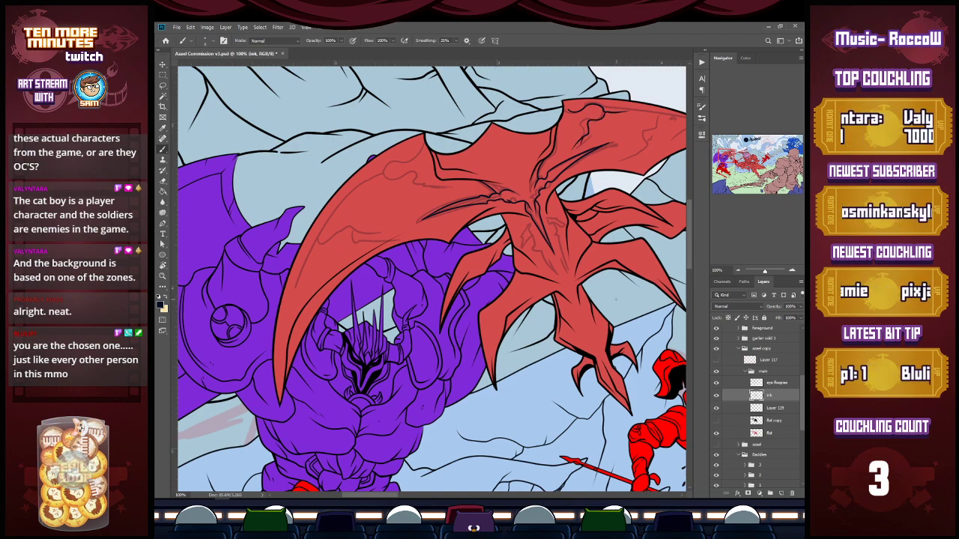
drag(399, 495, 415, 494)
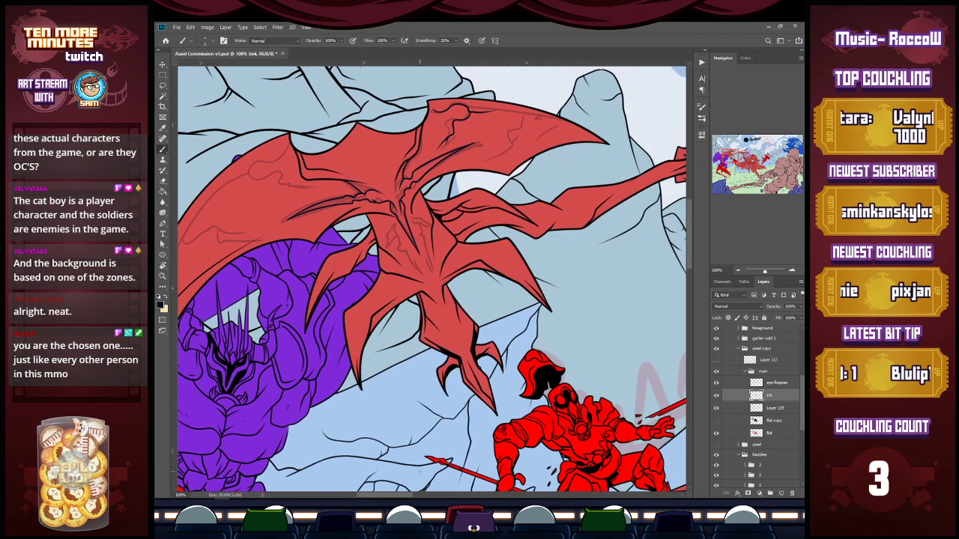
mouse_move(485, 111)
mouse_down()
mouse_move(547, 119)
mouse_move(526, 118)
mouse_move(502, 154)
mouse_up()
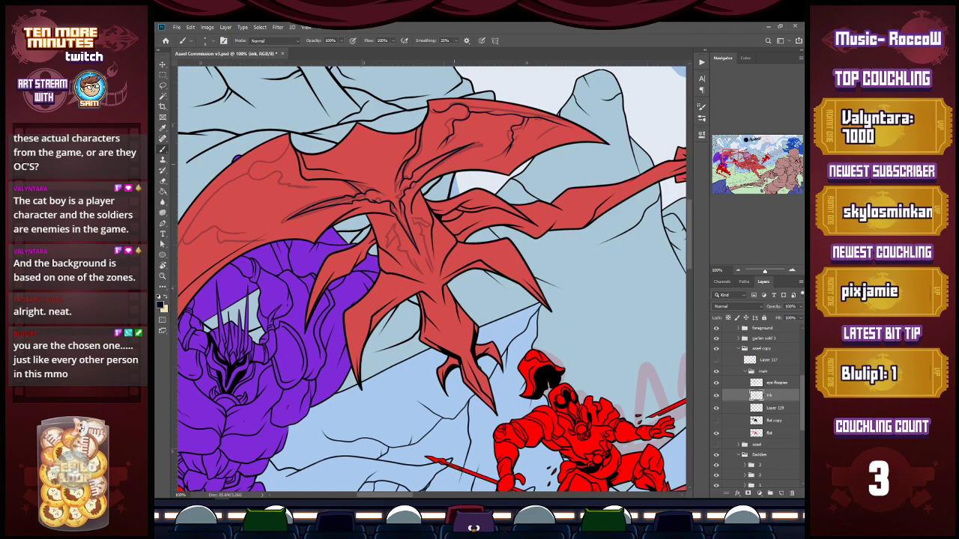
mouse_move(431, 179)
mouse_down()
mouse_move(466, 163)
mouse_move(505, 164)
mouse_up()
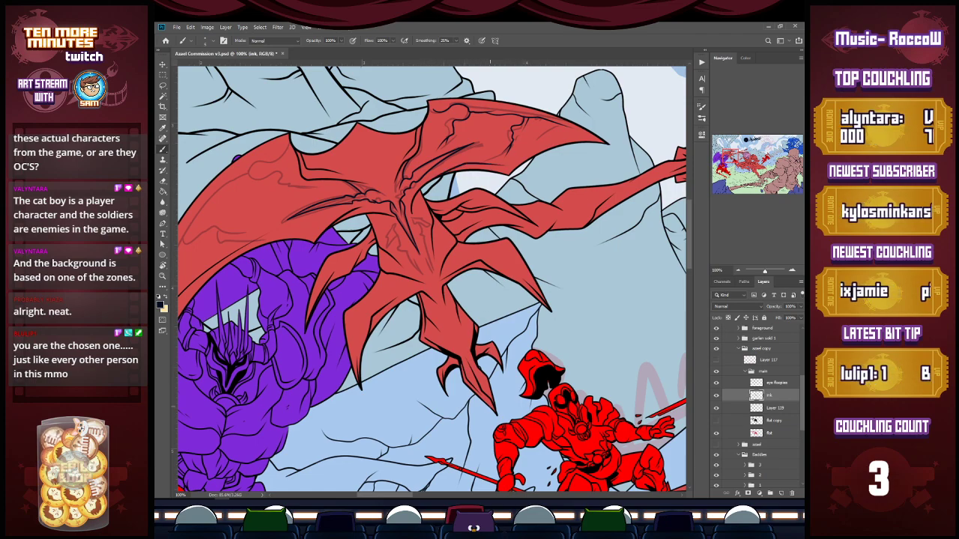
Ink the wavy contours, bevel line and cracks along the scythe's large left blade, following the sketch.
drag(405, 495, 383, 495)
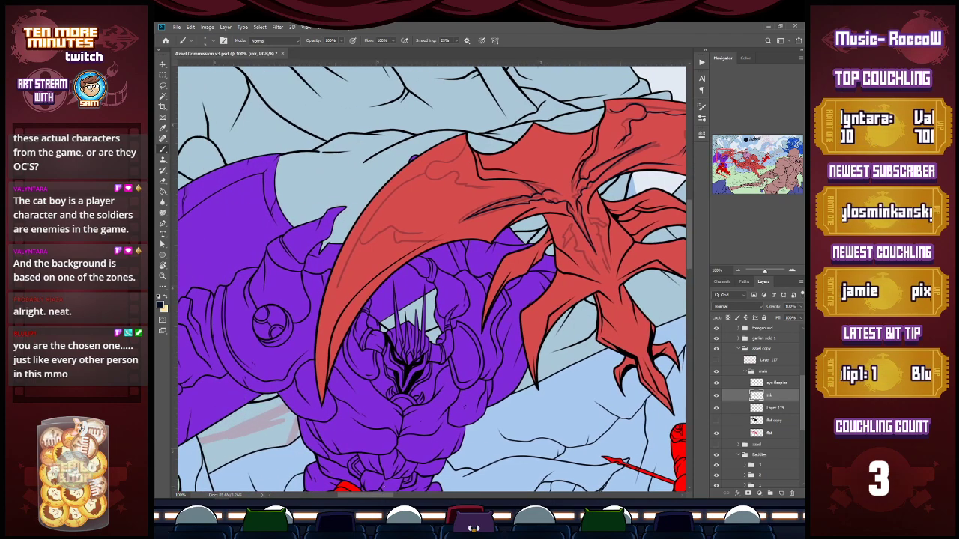
mouse_move(426, 175)
mouse_down()
mouse_move(460, 159)
mouse_move(461, 139)
mouse_up()
drag(425, 175, 487, 192)
mouse_move(425, 175)
mouse_down()
mouse_move(464, 183)
mouse_move(353, 247)
mouse_move(330, 304)
mouse_up()
mouse_move(356, 244)
mouse_down()
mouse_move(447, 225)
mouse_move(419, 237)
mouse_up()
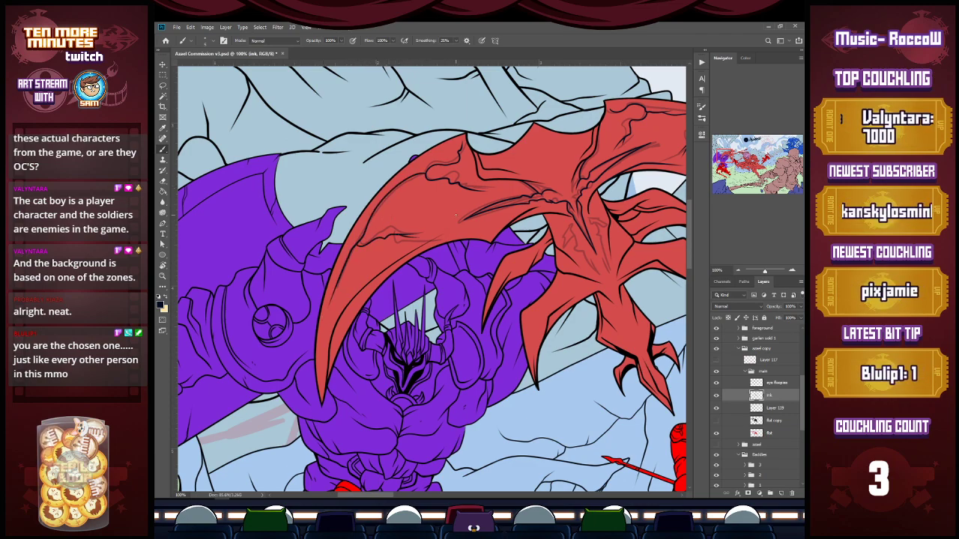
drag(433, 187, 449, 186)
drag(387, 195, 432, 206)
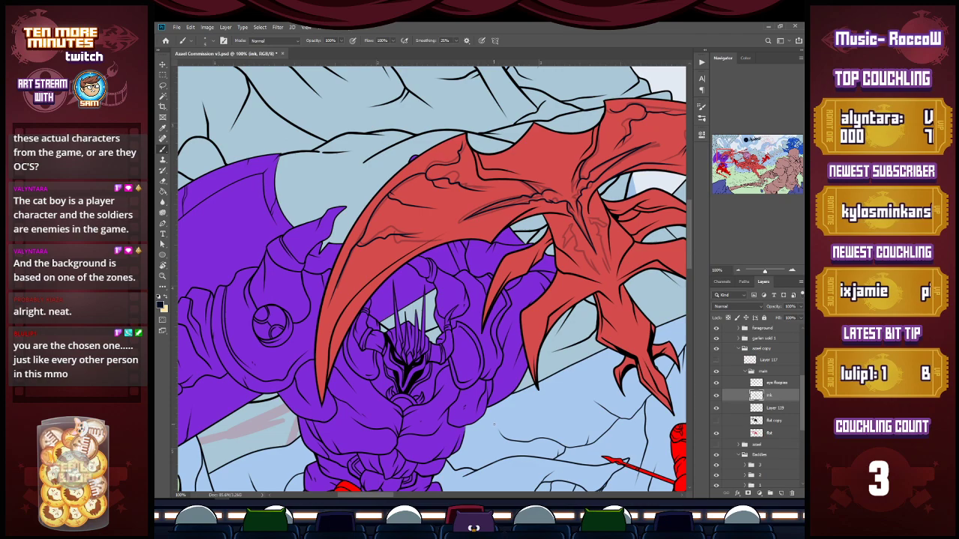
Check the inks with the sketch layer hidden and shown, and ink jagged cracks down both sides of the scythe's hub.
click(715, 409)
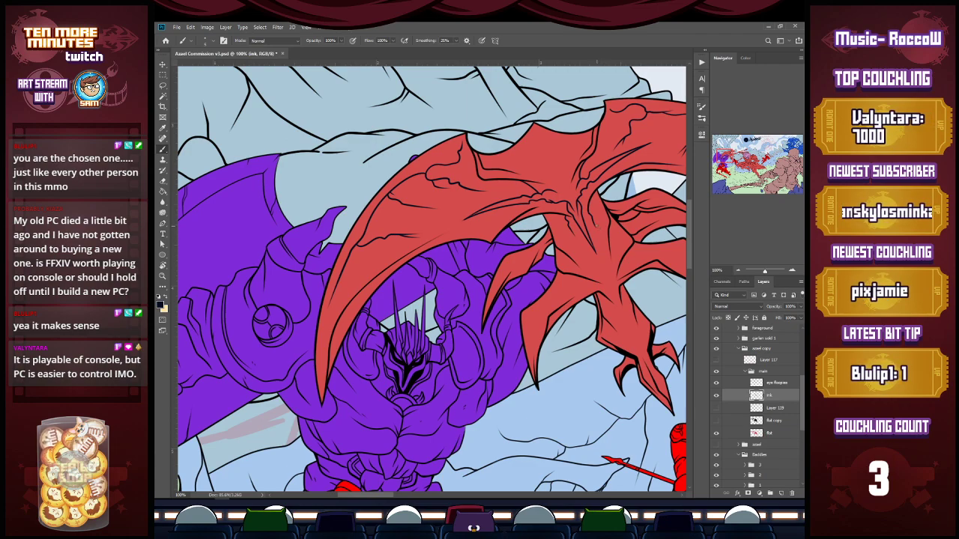
click(716, 408)
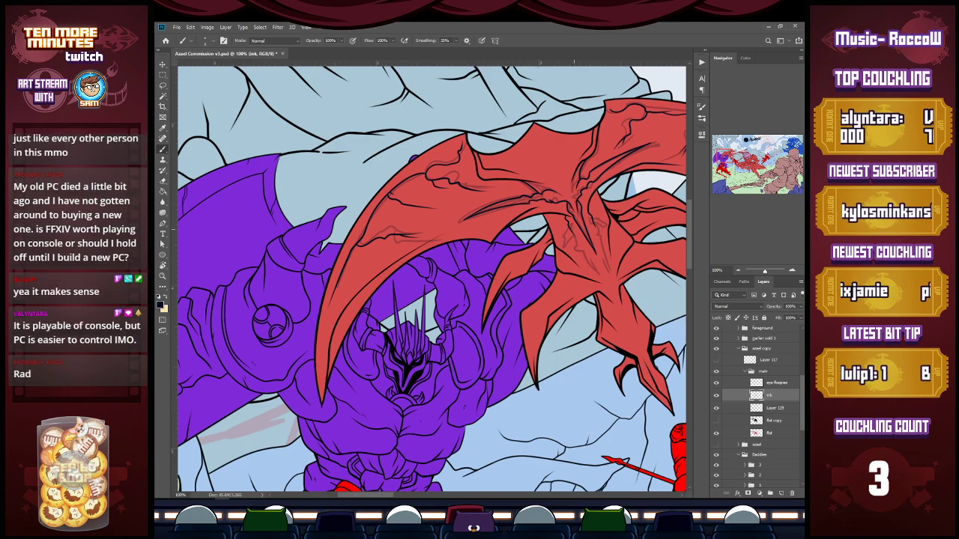
drag(566, 232, 565, 253)
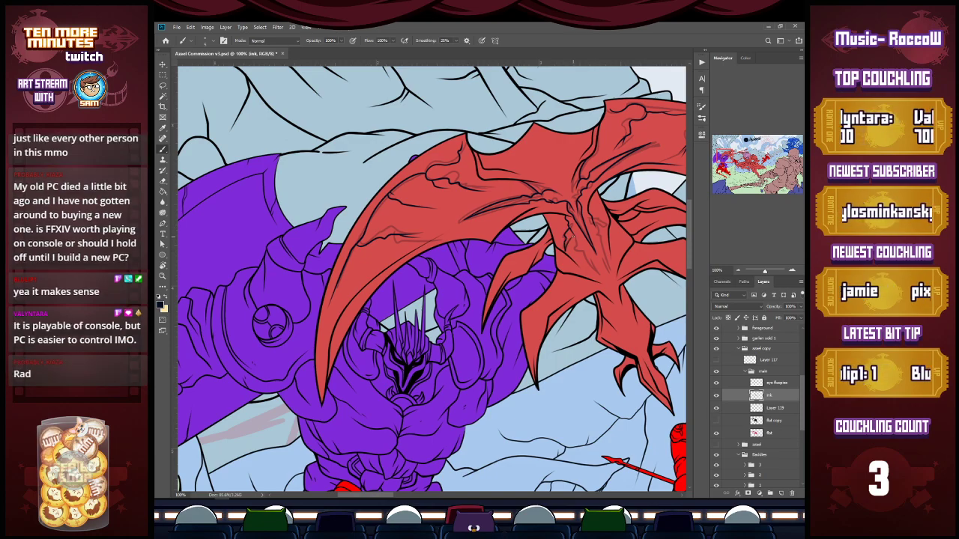
key(z)
click(570, 272)
key(b)
mouse_move(565, 222)
mouse_down()
mouse_move(559, 265)
mouse_move(581, 224)
mouse_move(590, 245)
mouse_move(569, 241)
mouse_move(595, 279)
mouse_move(598, 235)
mouse_up()
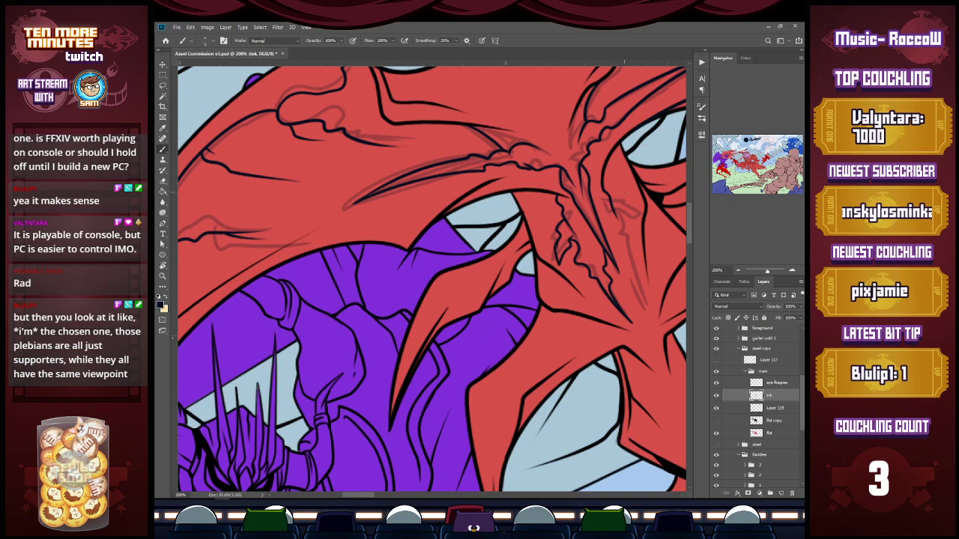
mouse_move(613, 202)
mouse_down()
mouse_move(641, 230)
mouse_move(622, 221)
mouse_move(624, 206)
mouse_move(638, 289)
mouse_up()
drag(606, 245, 645, 313)
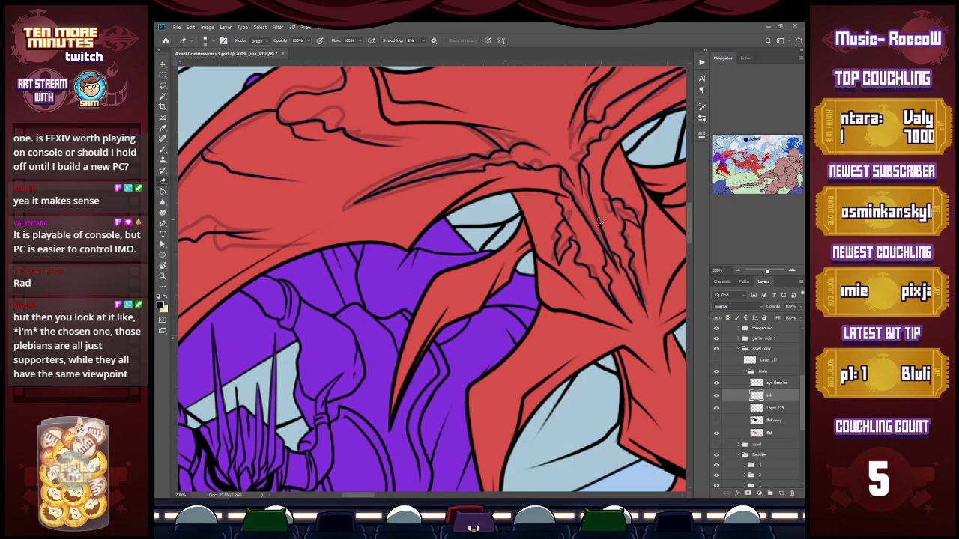
Ink the converging ends of the cracks at the lower point of the scythe's hub.
key(l)
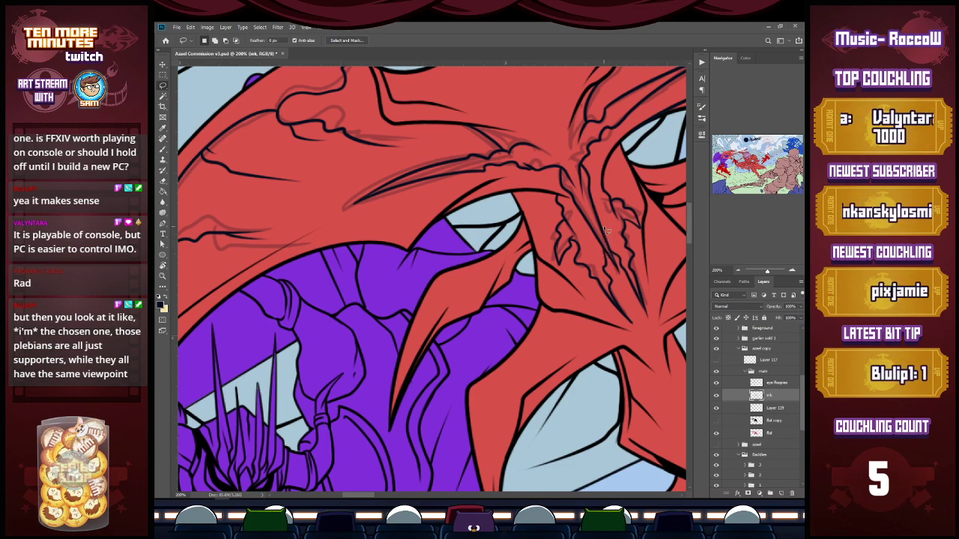
key(z)
alt+click(608, 228)
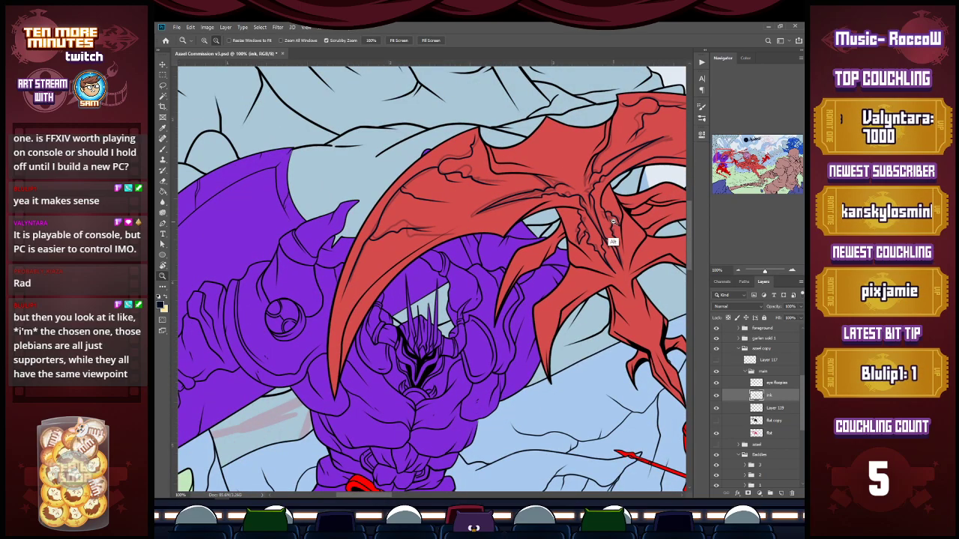
key(b)
scroll(612, 238, up, 3)
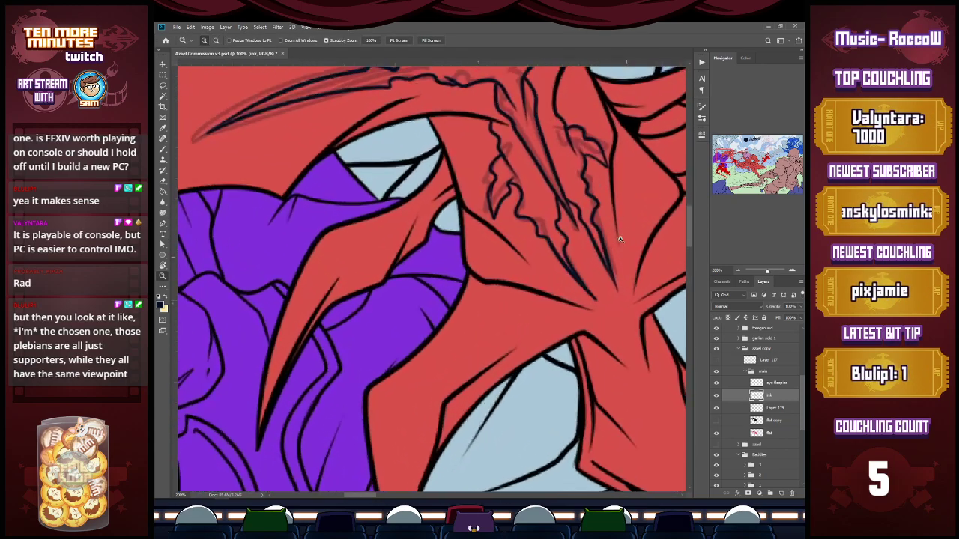
drag(609, 278, 626, 322)
drag(588, 298, 615, 340)
key(z)
alt+click(621, 315)
alt+click(629, 295)
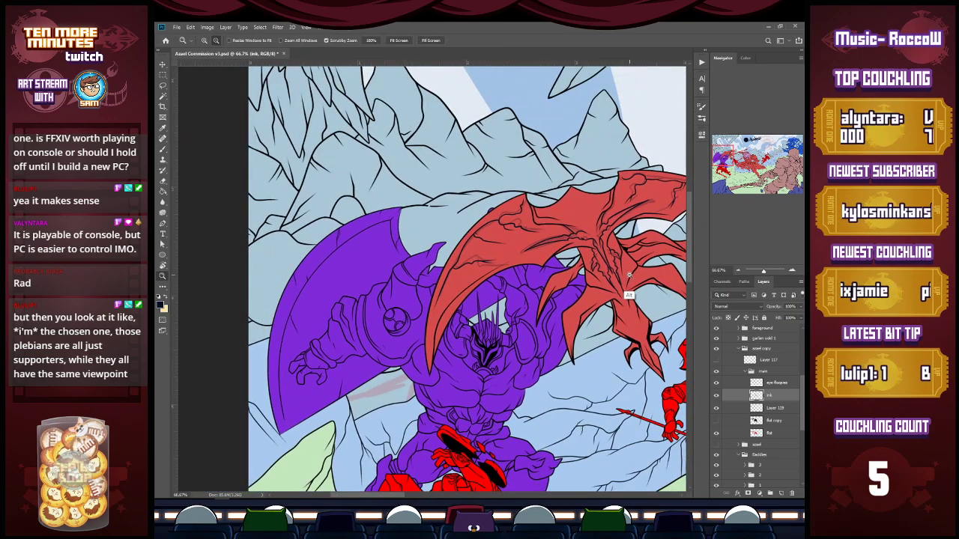
key(b)
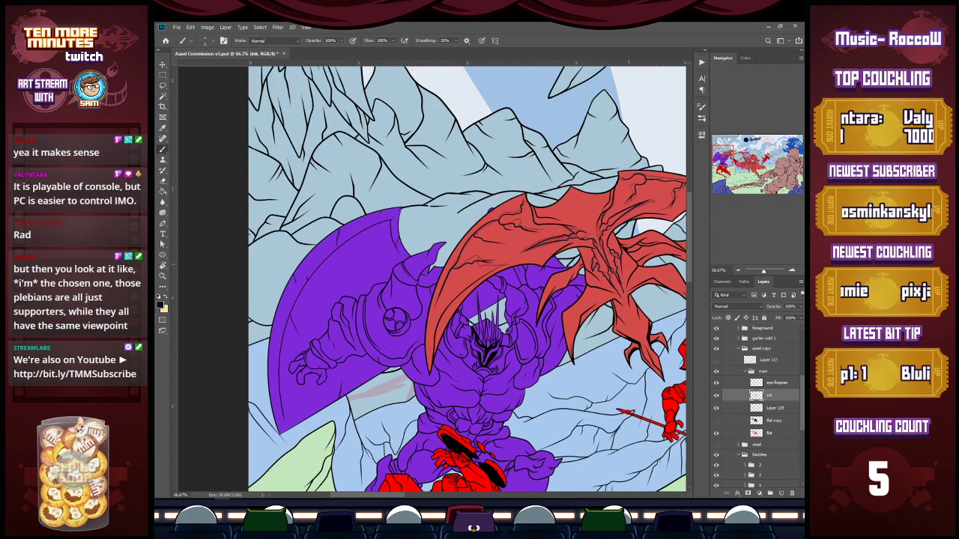
Delete the sketch layer, Layer 119, and reselect the ink layer.
click(771, 408)
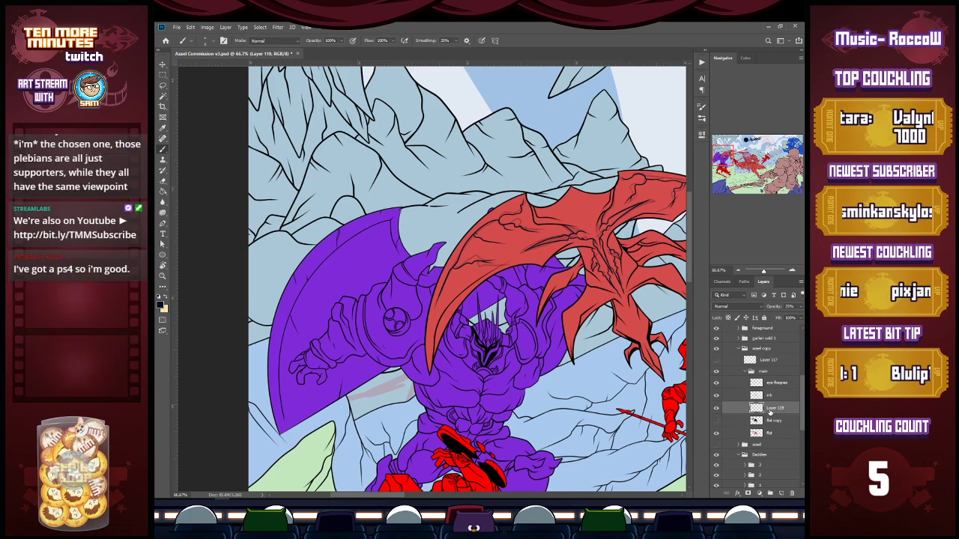
key(Delete)
click(776, 395)
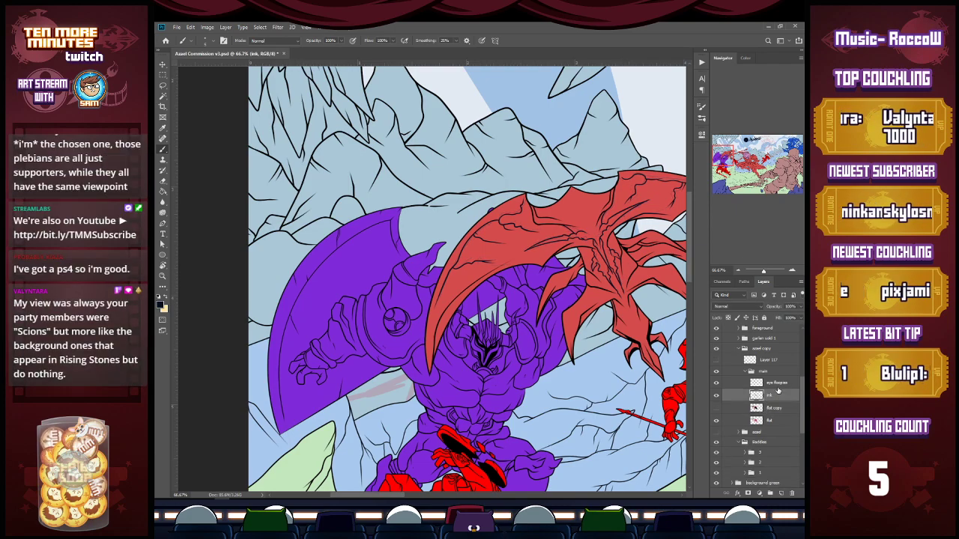
Ink a wavy edge line from the right blade's upper corner down along its inner edge, redoing the first attempt.
key(e)
scroll(587, 191, up, 3)
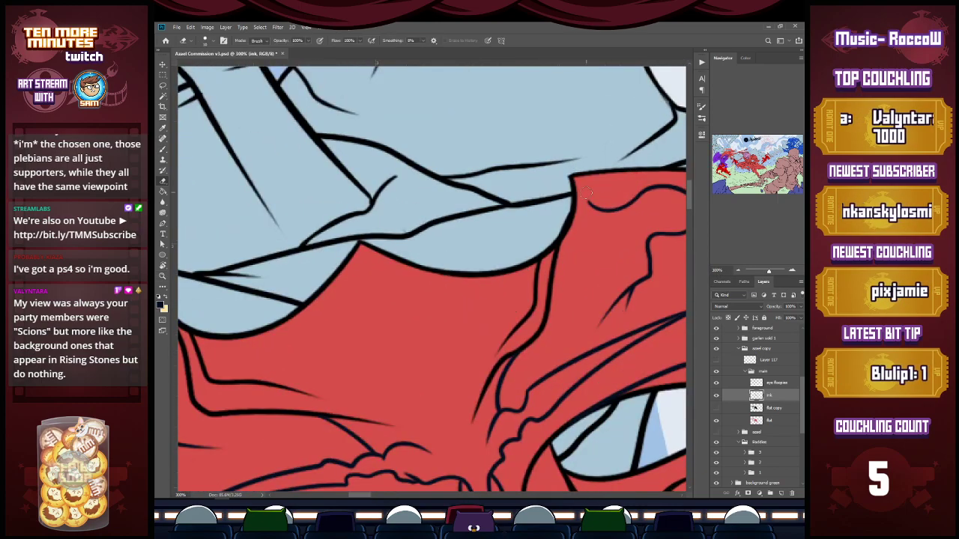
key(b)
drag(595, 205, 550, 293)
key(ctrl+z)
drag(600, 207, 545, 316)
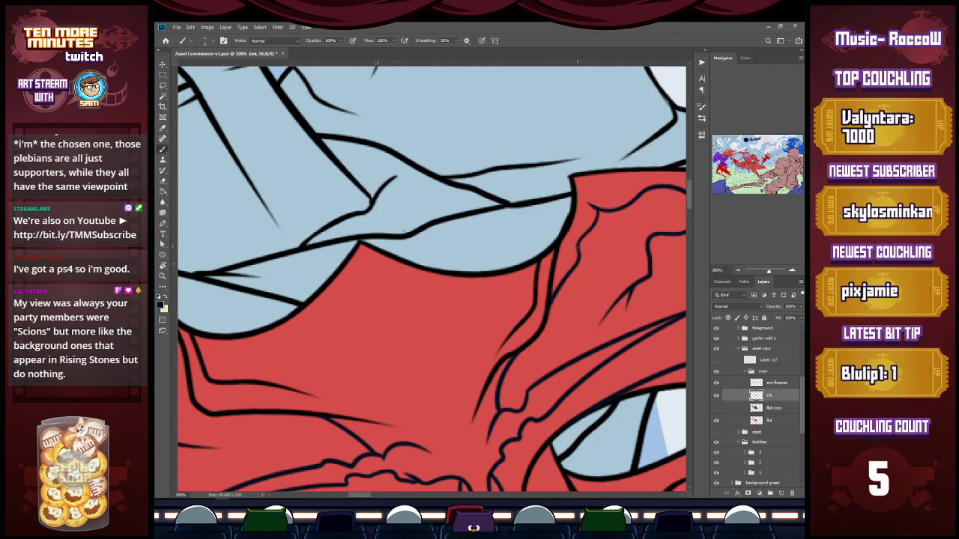
key(z)
alt+click(592, 223)
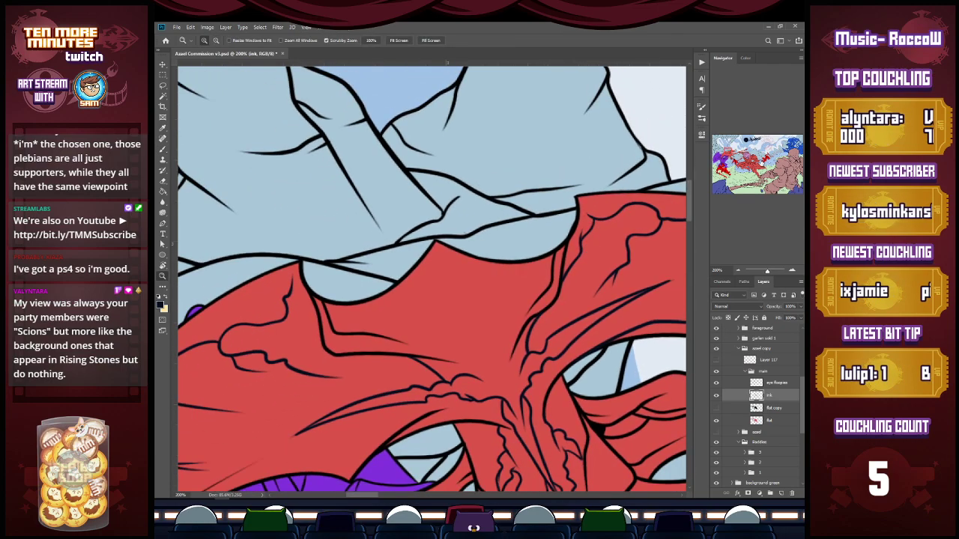
Ink a jagged ridge line at the left blade's upper peak, joining the wavy contour to the inner edge.
key(b)
drag(288, 289, 325, 348)
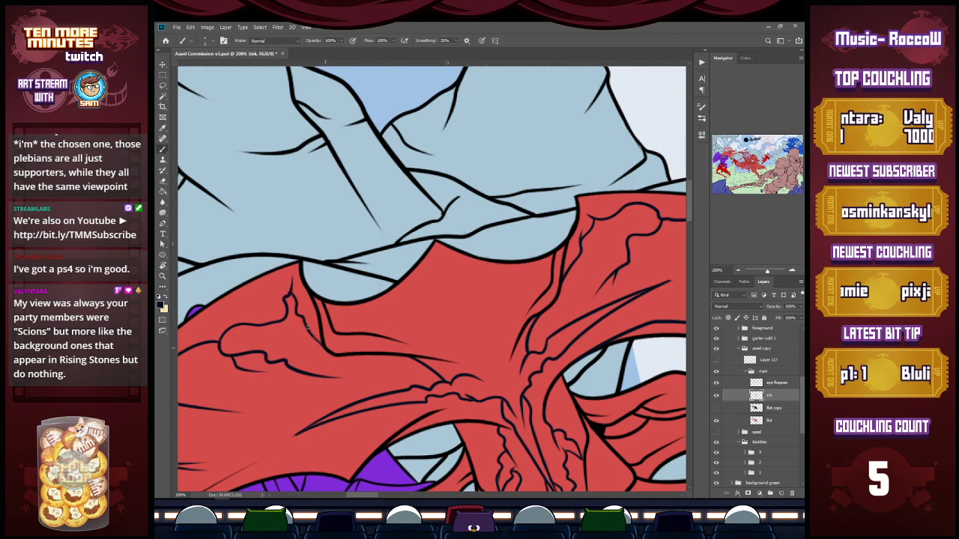
key(z)
alt+click(385, 270)
alt+click(385, 270)
alt+click(385, 270)
key(b)
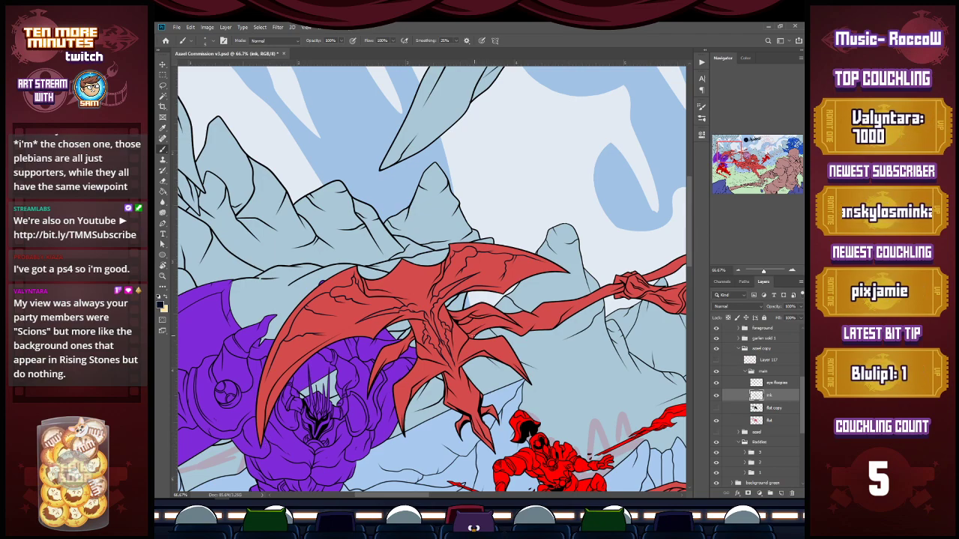
Ink wavy crack lines on the scythe's lower left claw and the upper edge of its right claw.
key(z)
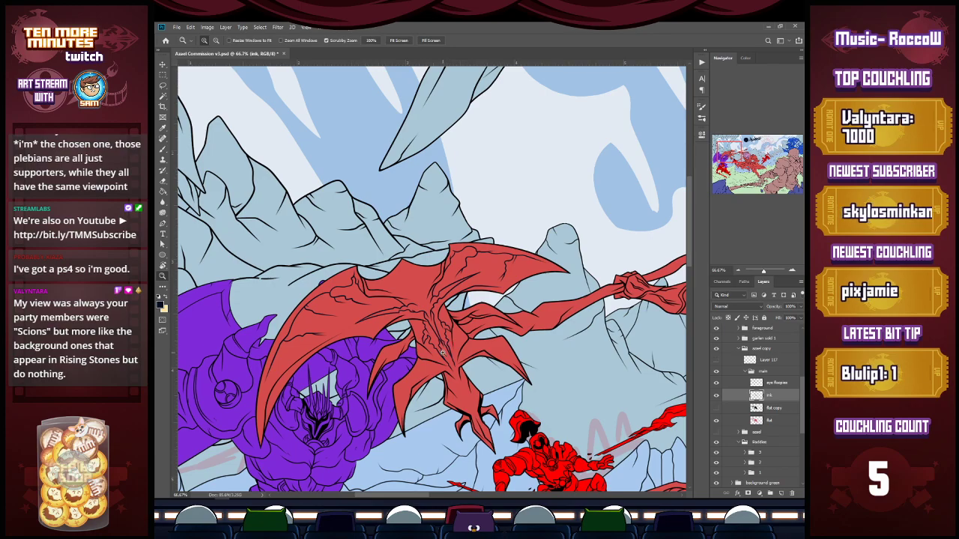
click(442, 351)
click(443, 350)
key(b)
drag(377, 370, 337, 441)
drag(370, 383, 367, 412)
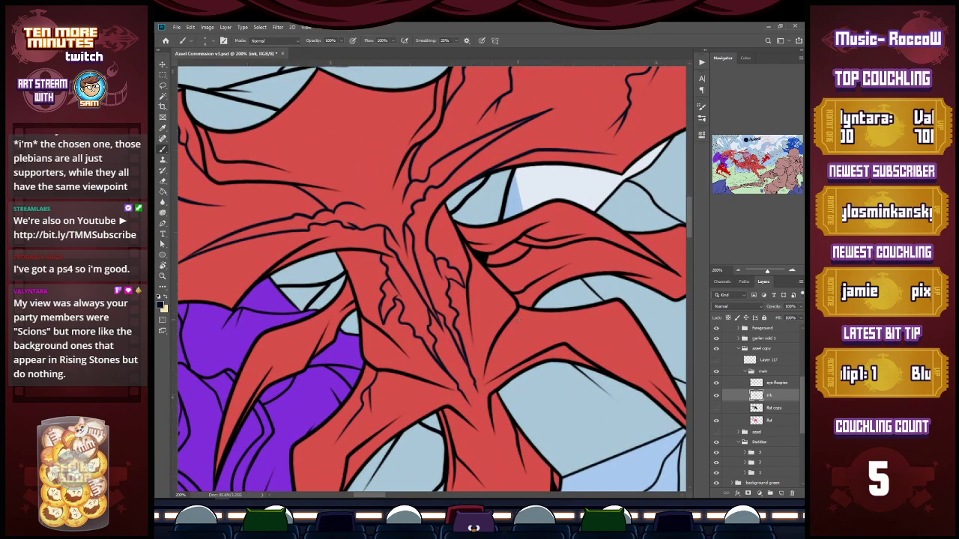
drag(511, 322, 629, 330)
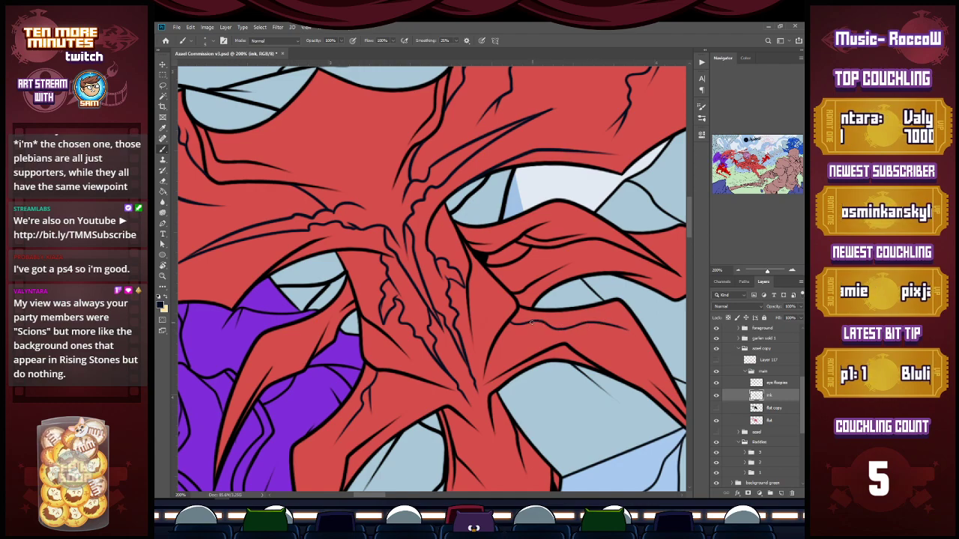
mouse_move(524, 324)
mouse_down()
mouse_move(541, 341)
mouse_move(593, 331)
mouse_up()
drag(354, 419, 353, 433)
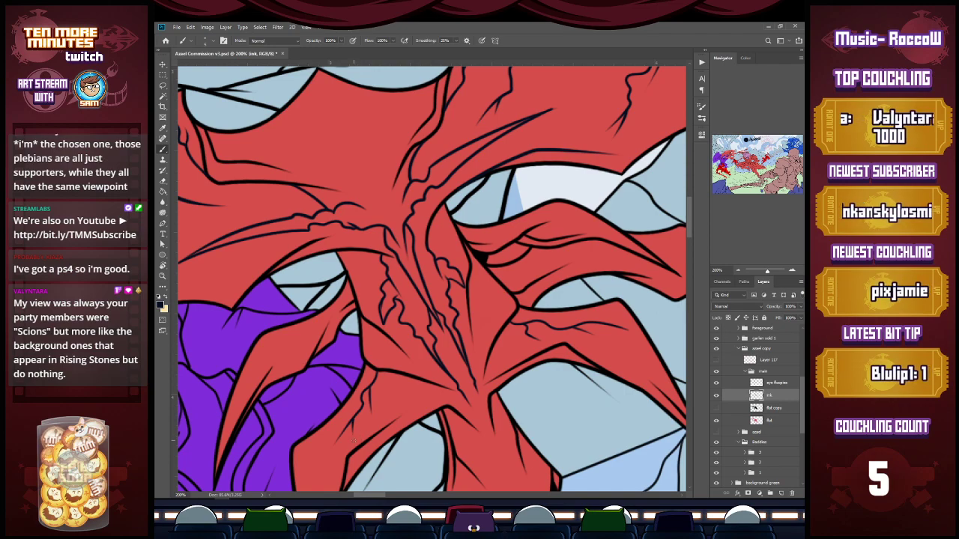
Lock the ink layer's transparent pixels and set the foreground colour to near-black.
key(z)
alt+click(377, 385)
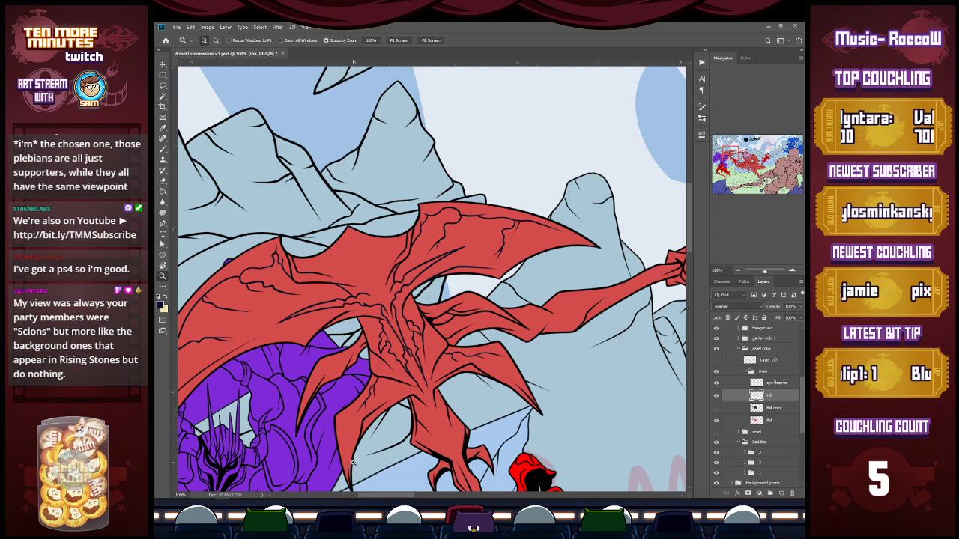
drag(734, 154, 729, 157)
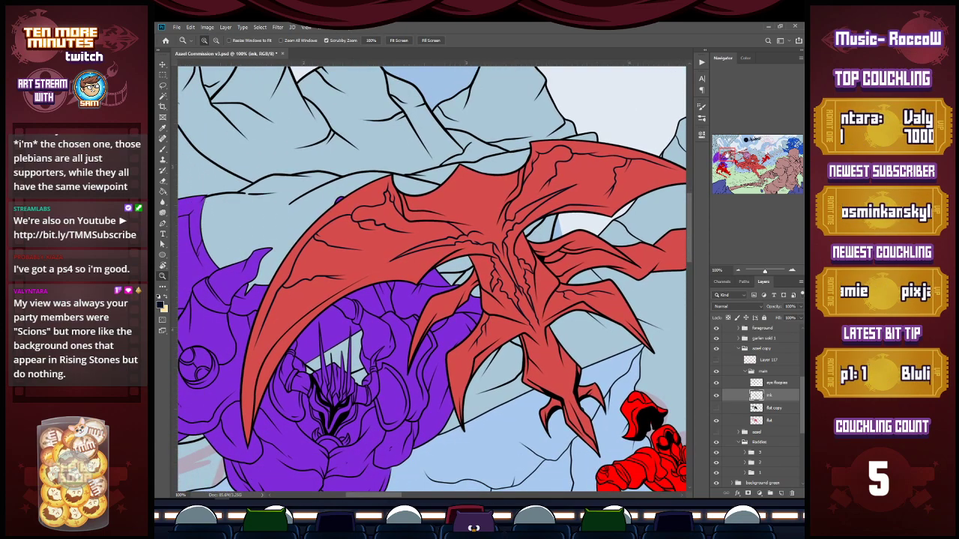
key(b)
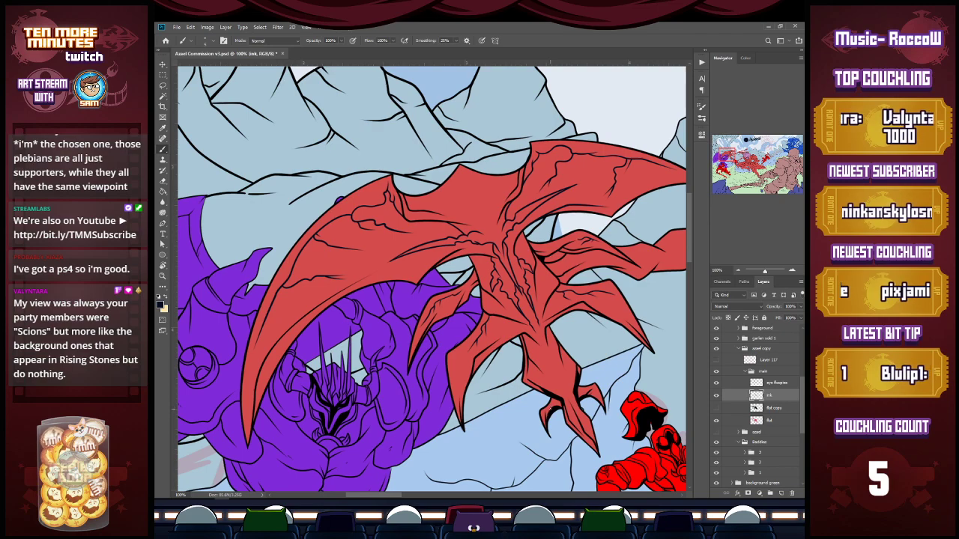
key(e)
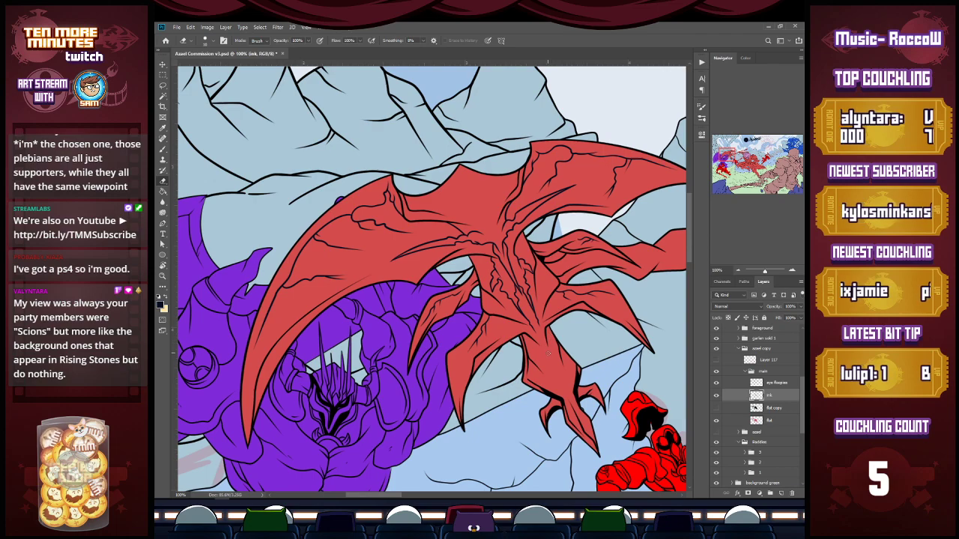
key(b)
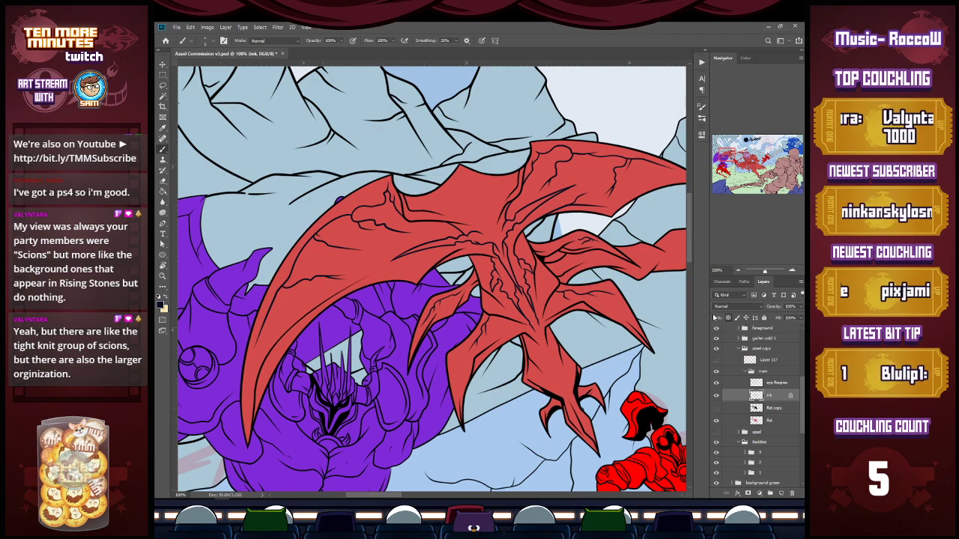
click(162, 306)
drag(451, 415, 452, 421)
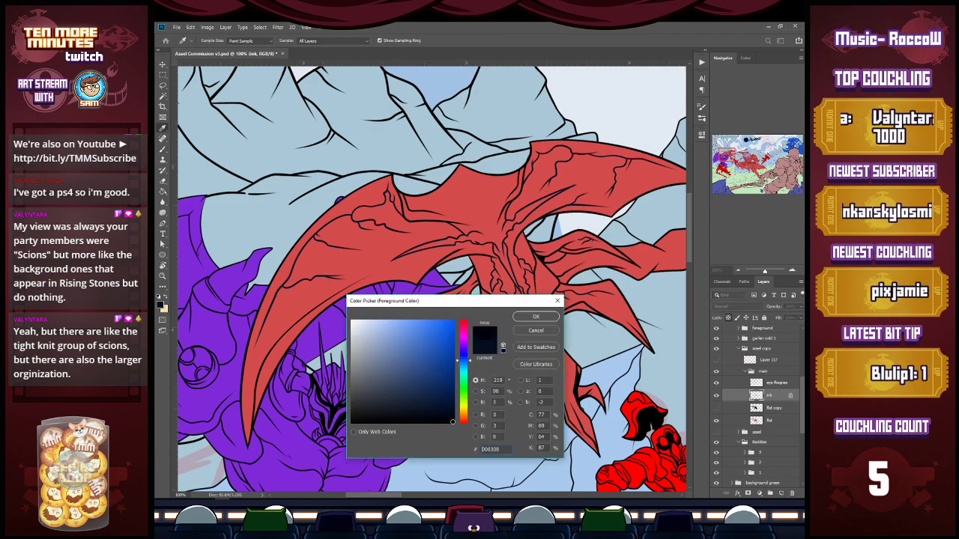
click(531, 317)
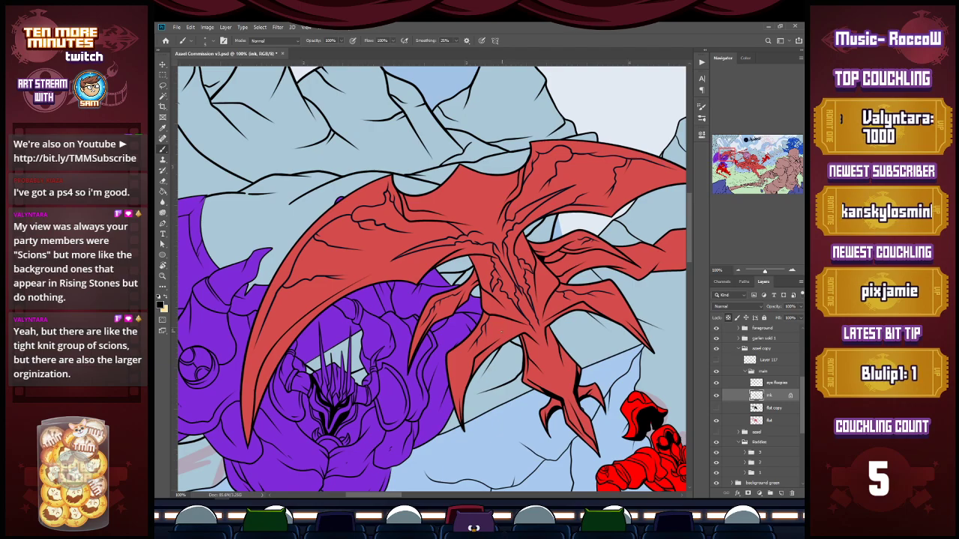
Enlarge the brush greatly and repaint the character's existing lines black on the ink layer.
key(])
key(])
key(])
key(])
key(])
key(])
key(])
key(])
key(])
key(])
key(])
key(])
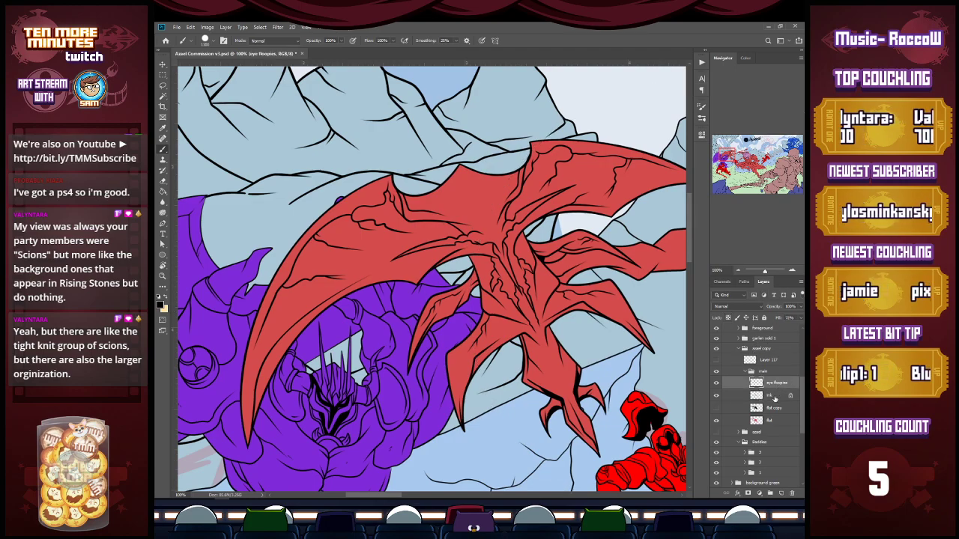
alt+click(591, 391)
alt+click(591, 392)
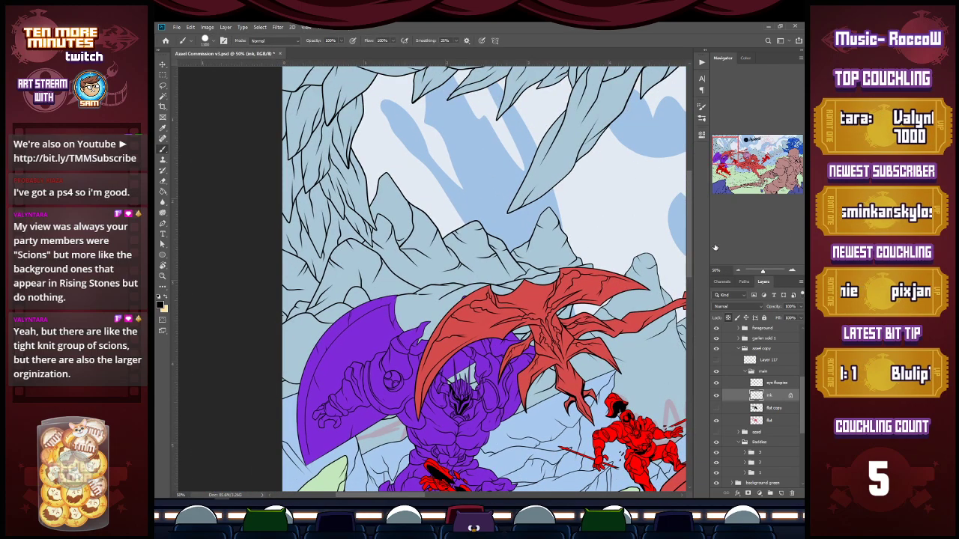
mouse_move(730, 153)
mouse_down()
mouse_move(748, 153)
mouse_move(738, 160)
mouse_up()
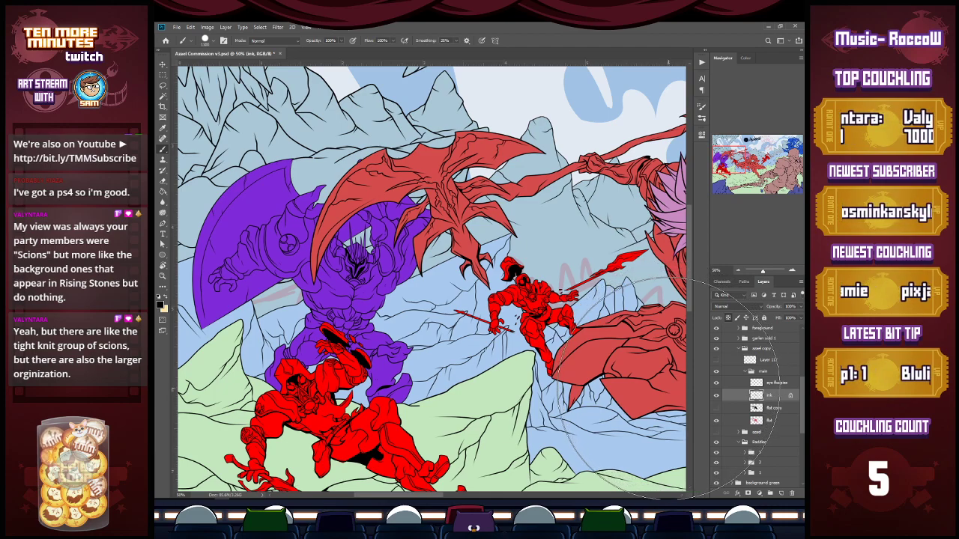
drag(735, 163, 743, 161)
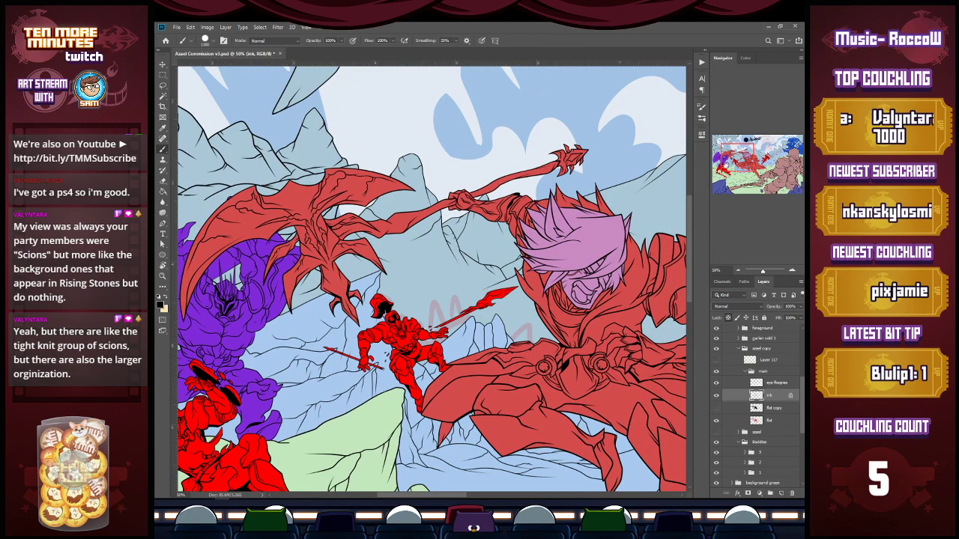
Turn on the navy flat copy layer over the azael flats, and reselect the ink layer with the Brush tool.
key(z)
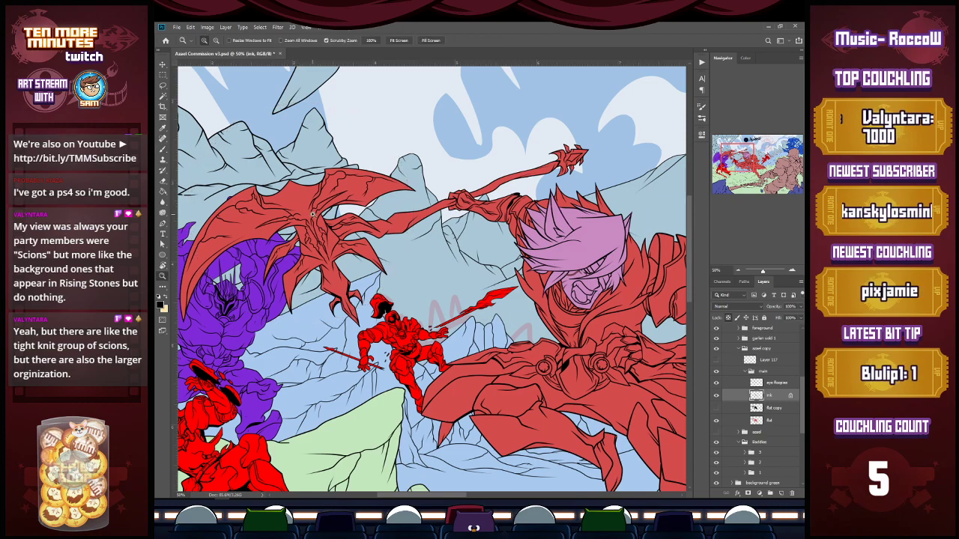
click(391, 211)
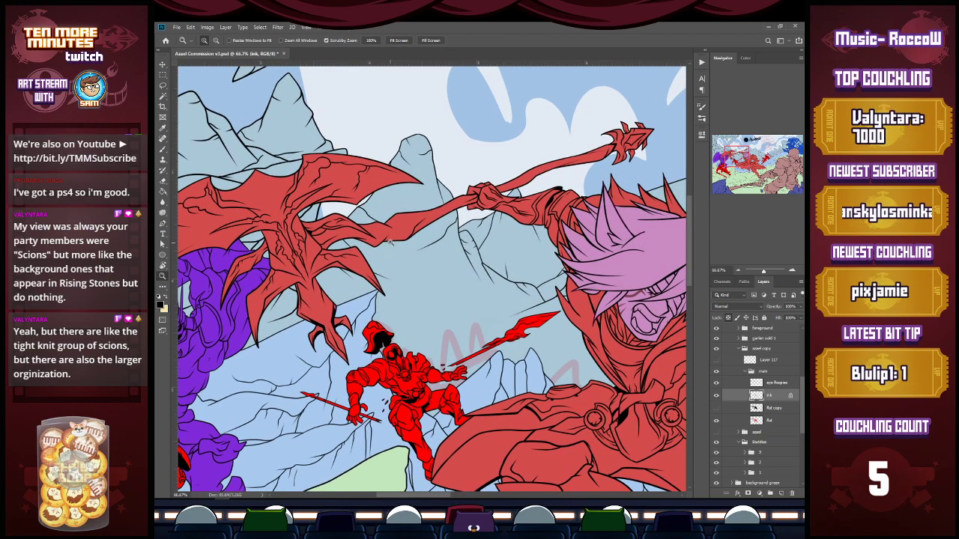
click(390, 250)
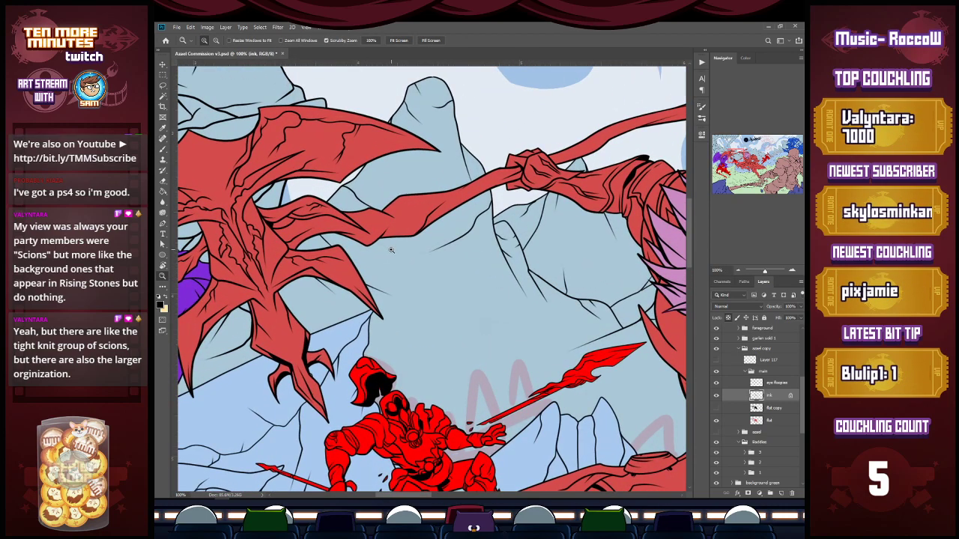
alt+click(390, 258)
alt+click(393, 278)
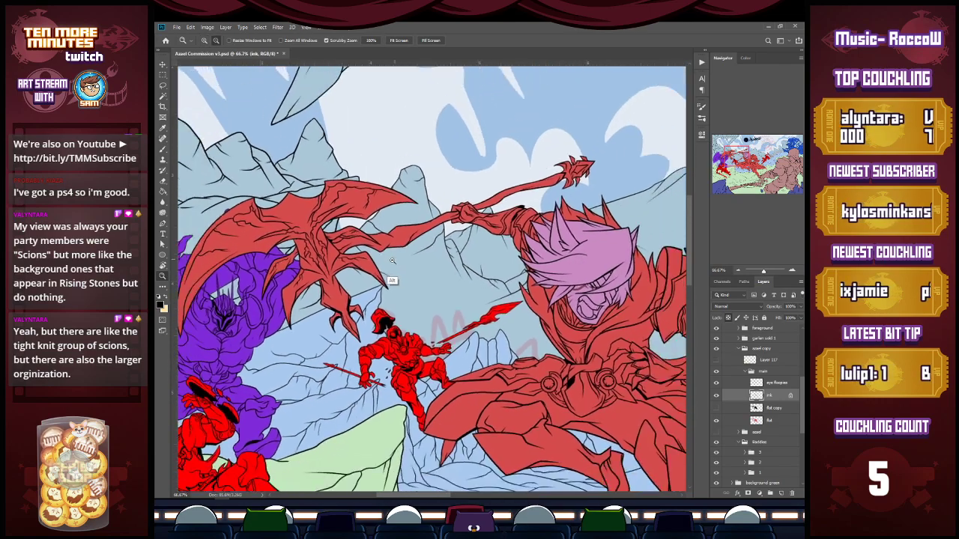
click(753, 410)
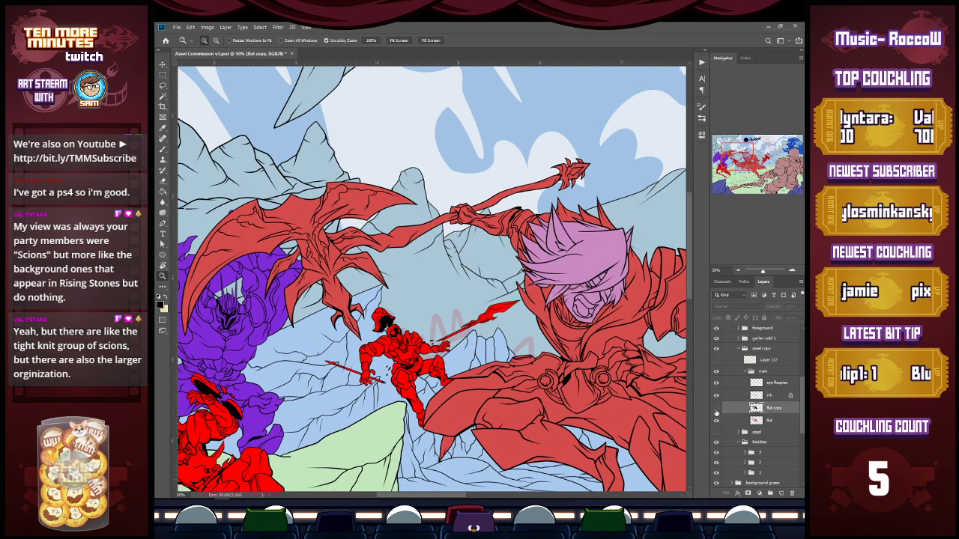
click(716, 408)
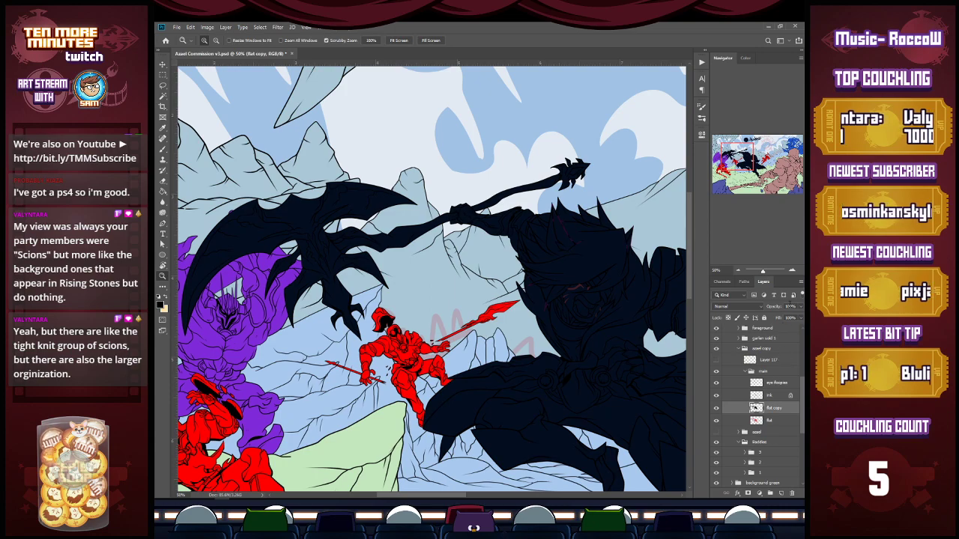
click(770, 395)
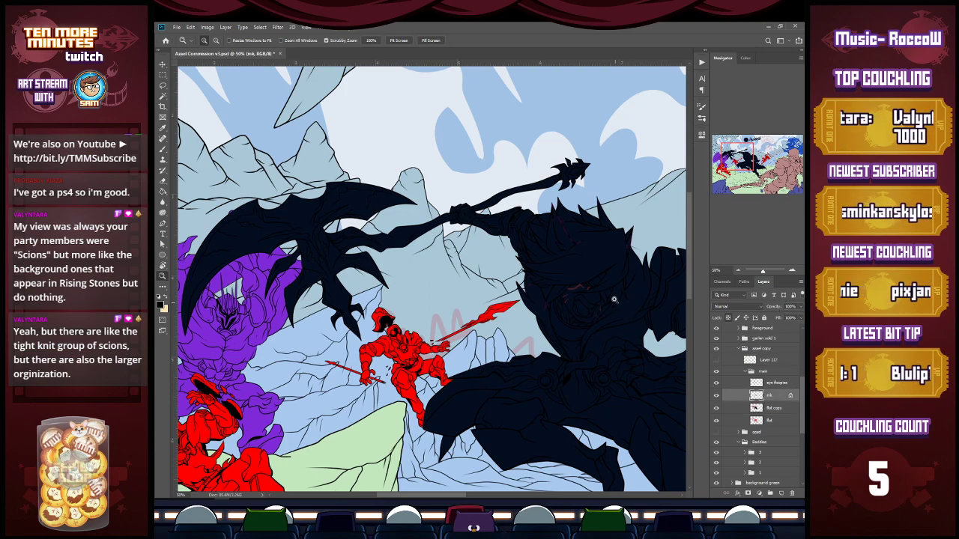
key(b)
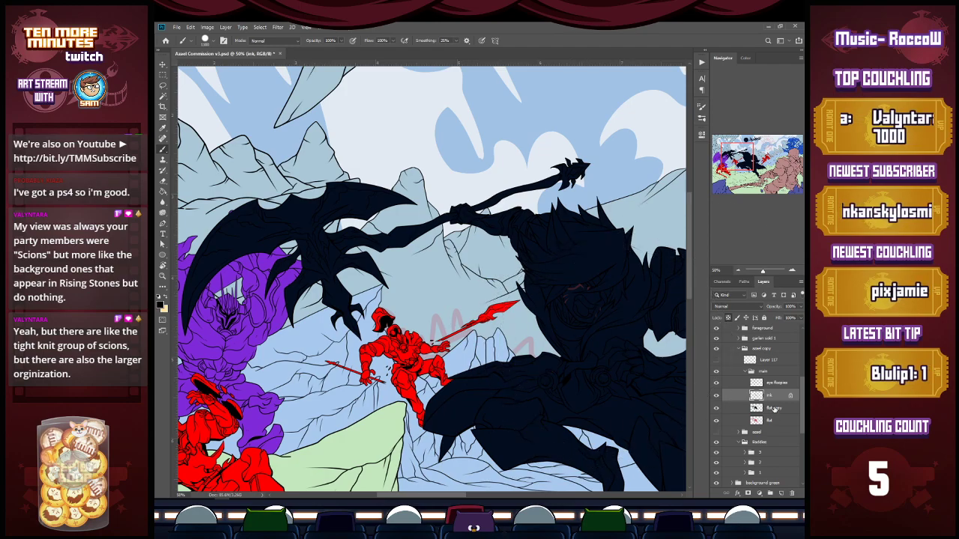
Select the flat copy shadow layer and reduce its opacity to 74%.
click(773, 409)
key(z)
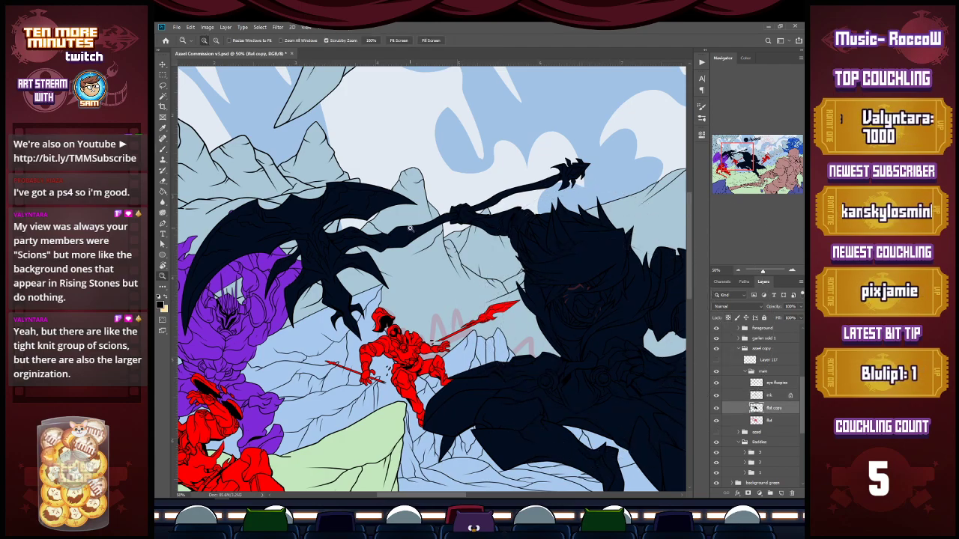
click(410, 239)
drag(742, 157, 736, 155)
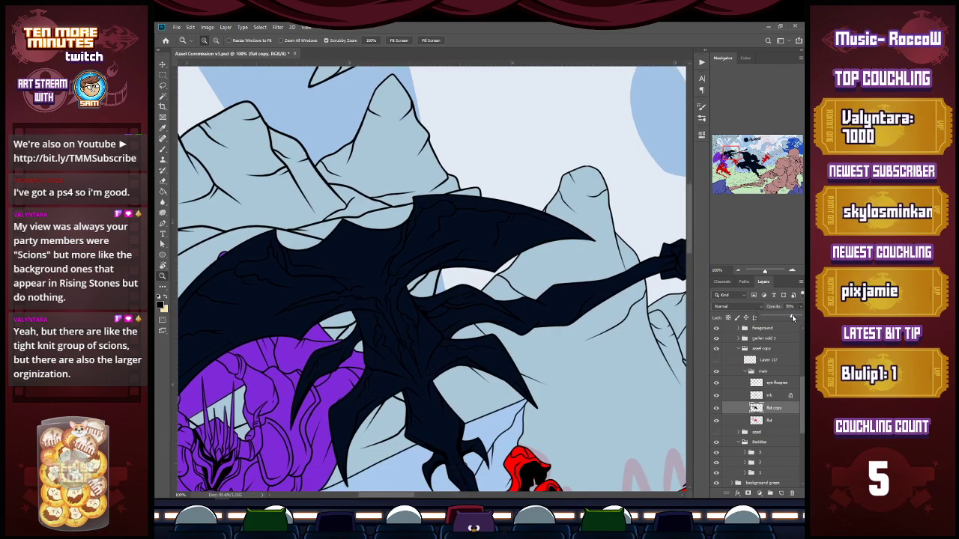
drag(793, 317, 791, 318)
Lasso and clear lit shapes from the shadow layer along the upper edge of the scythe's handle.
key(l)
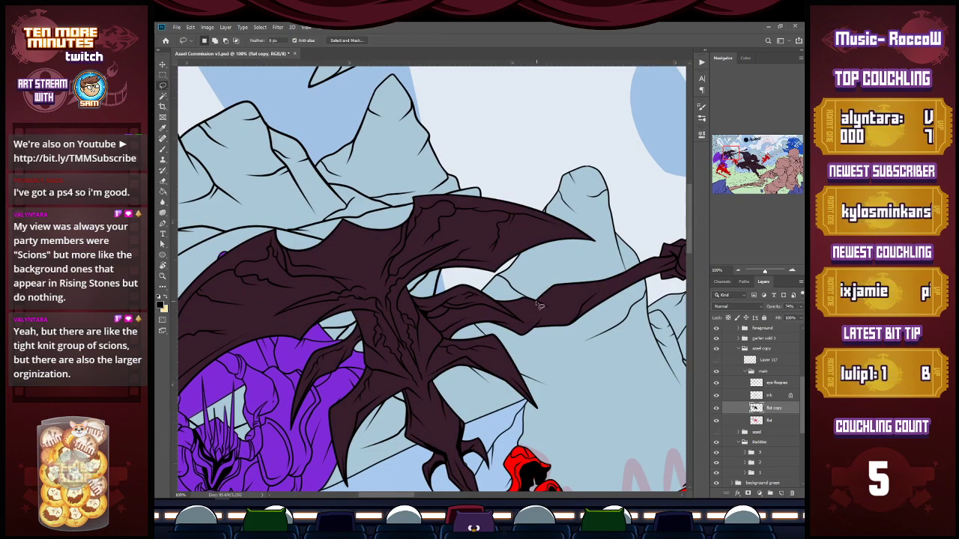
mouse_move(549, 308)
mouse_down()
mouse_move(621, 271)
mouse_move(543, 293)
mouse_up()
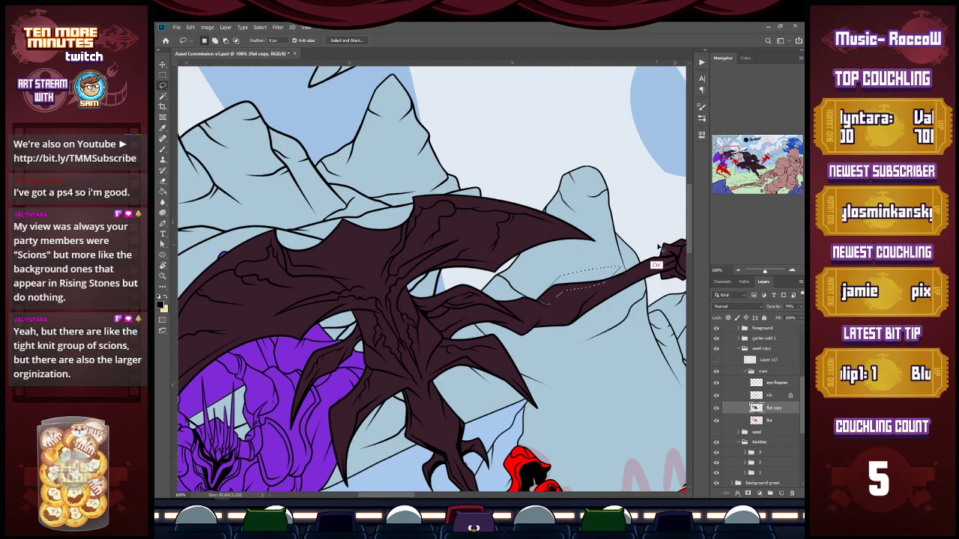
mouse_move(629, 275)
mouse_down()
mouse_move(614, 288)
mouse_move(674, 261)
mouse_move(653, 283)
mouse_up()
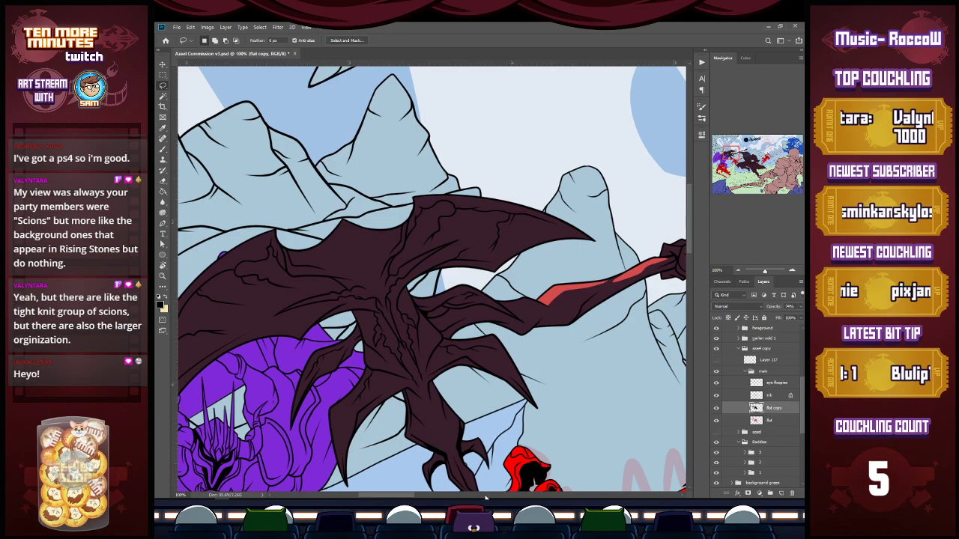
Lasso and clear thin highlights from the shadow along the outer edge of the scythe's small left claw.
drag(411, 496, 404, 495)
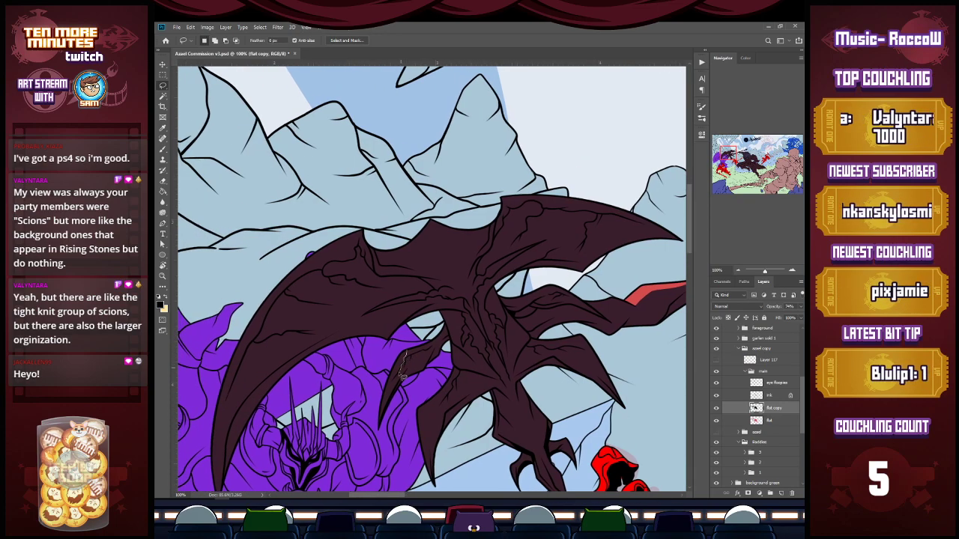
mouse_move(391, 398)
mouse_down()
mouse_move(379, 433)
mouse_move(412, 339)
mouse_up()
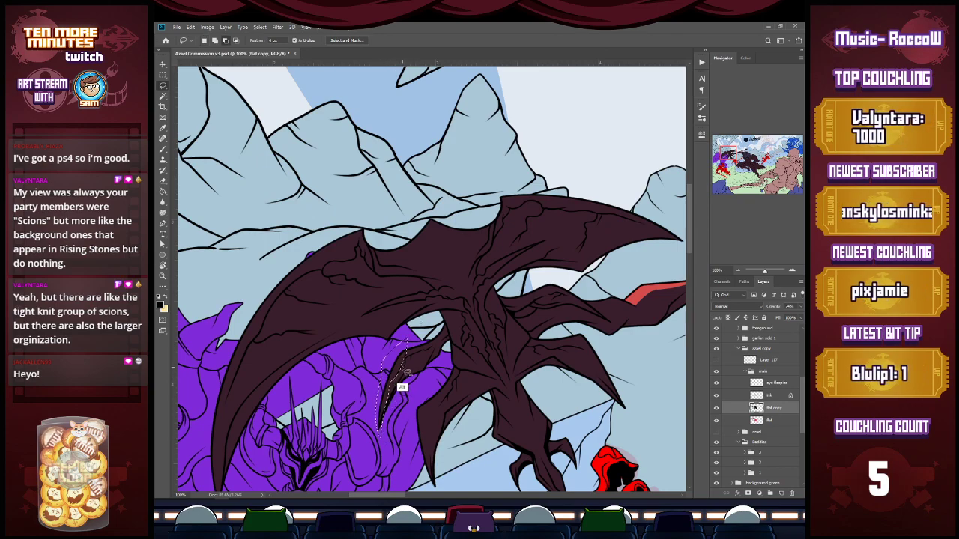
key(alt+BackSpace)
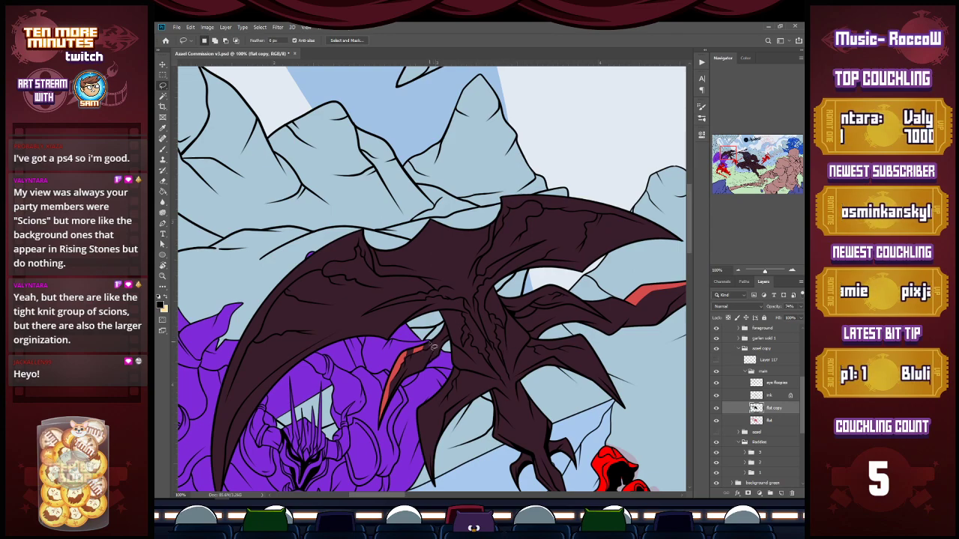
mouse_move(427, 348)
mouse_down()
mouse_move(449, 335)
mouse_move(446, 325)
mouse_move(436, 335)
mouse_up()
key(Delete)
key(ctrl+d)
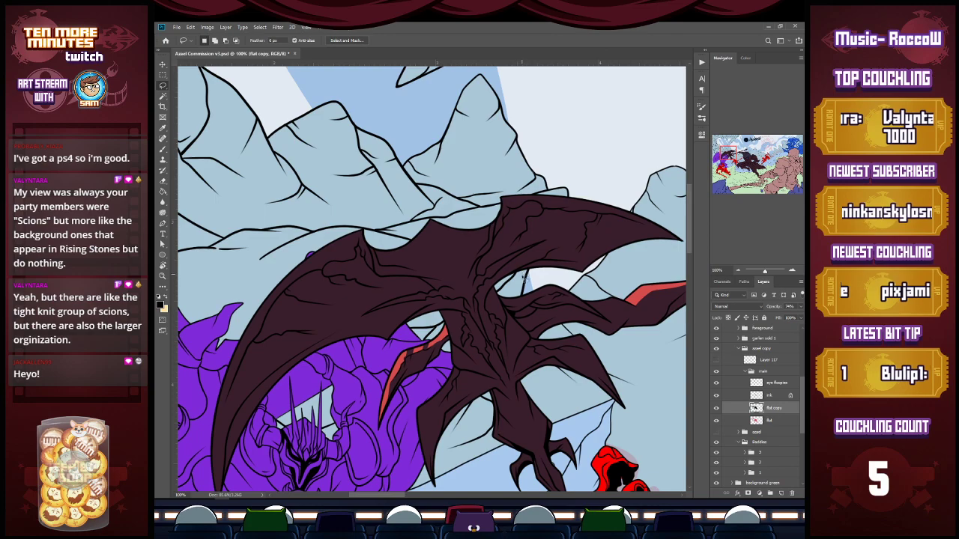
Lasso and clear highlight strips along the top edge of the upper right claw, next to the handle.
drag(520, 303, 550, 290)
key(Delete)
key(ctrl+d)
key(Delete)
key(ctrl+d)
key(Delete)
key(ctrl+d)
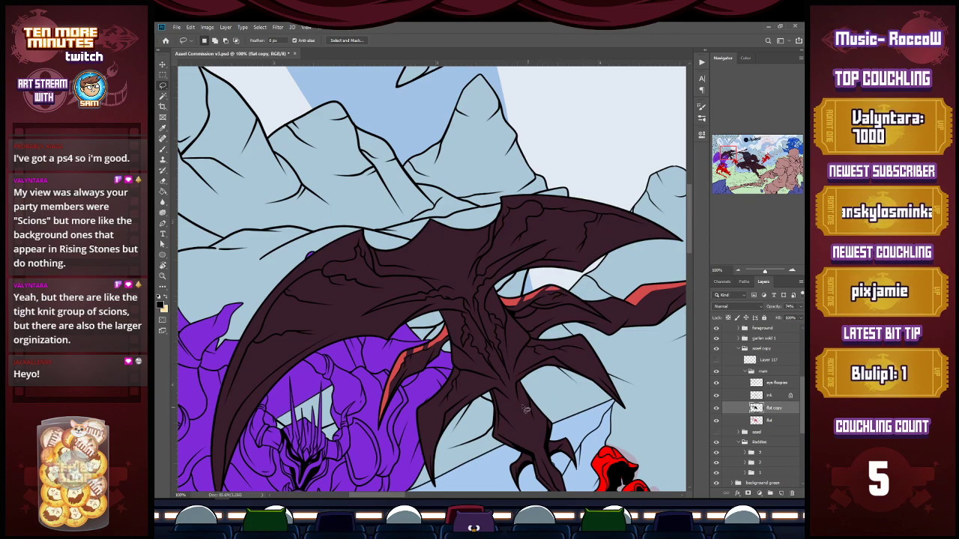
Clear a tapered highlight from the shadow along the outer edge of the left blade's lower tip.
mouse_move(233, 399)
mouse_down()
mouse_move(225, 494)
mouse_move(212, 486)
mouse_move(208, 440)
mouse_move(230, 338)
mouse_move(232, 398)
mouse_up()
key(Delete)
key(ctrl+d)
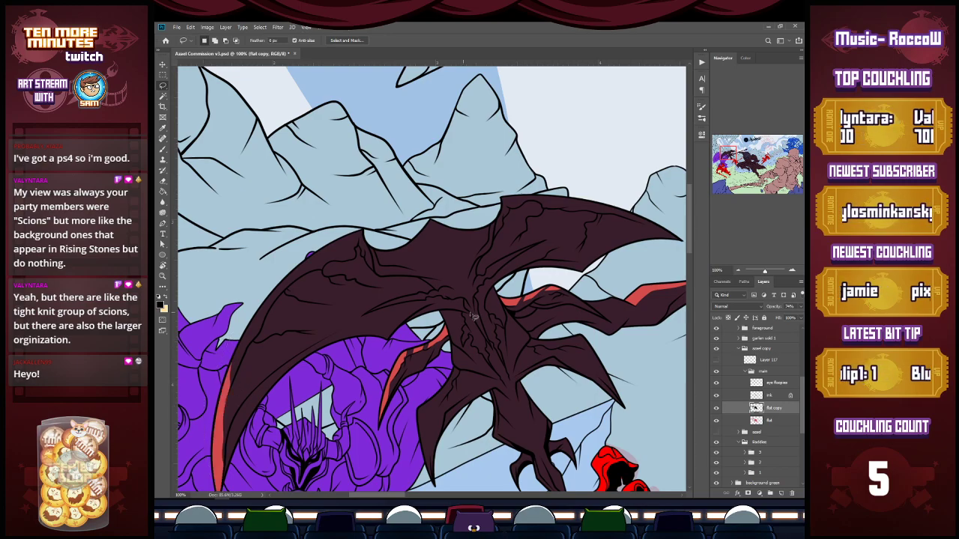
Extend the cleared highlight up the left blade's outer edge to its upper peak using lasso selections.
alt+click(468, 391)
ctrl+click(305, 462)
ctrl+click(317, 445)
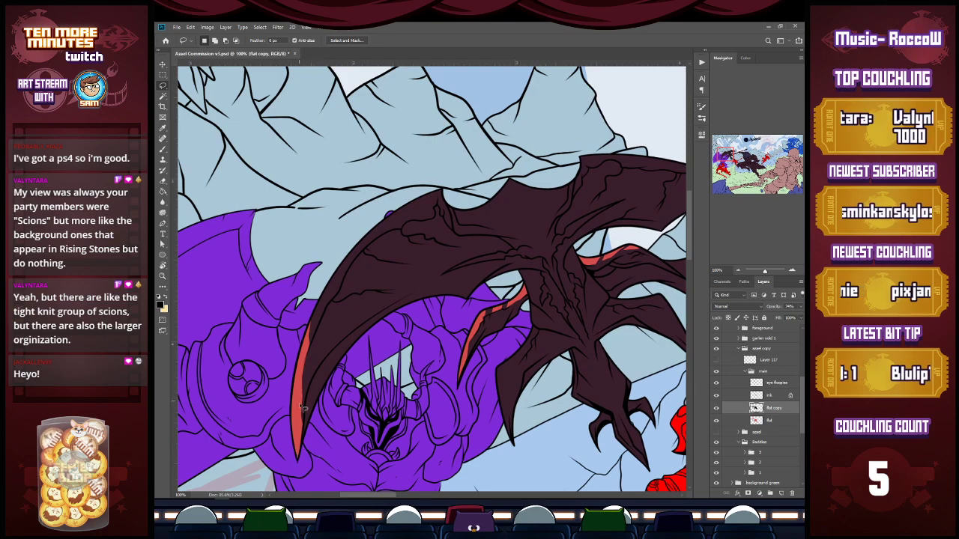
key(b)
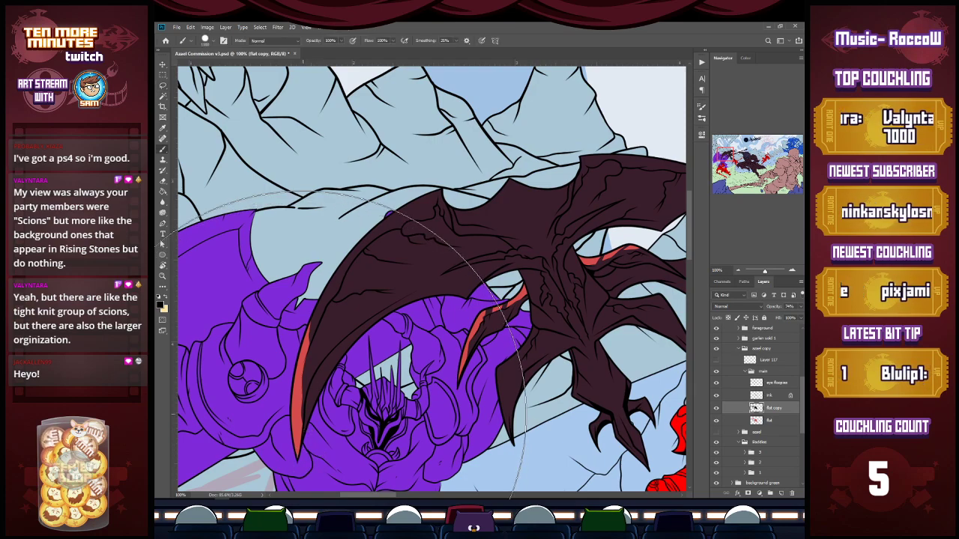
key(l)
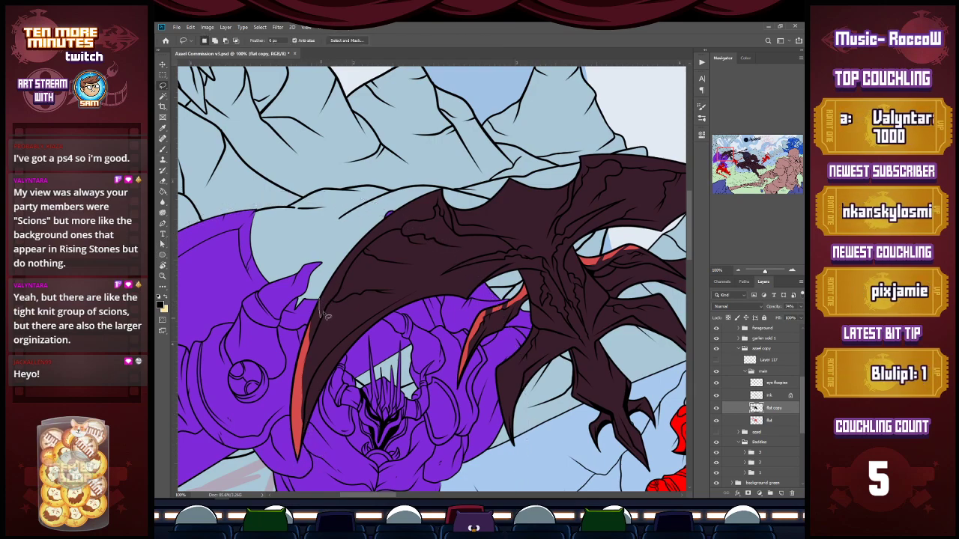
mouse_move(344, 283)
mouse_down()
mouse_move(376, 239)
mouse_move(405, 233)
mouse_move(408, 214)
mouse_move(392, 203)
mouse_move(412, 217)
mouse_move(427, 210)
mouse_move(441, 203)
mouse_move(446, 177)
mouse_up()
key(alt+BackSpace)
key(ctrl+d)
key(alt+BackSpace)
key(ctrl+d)
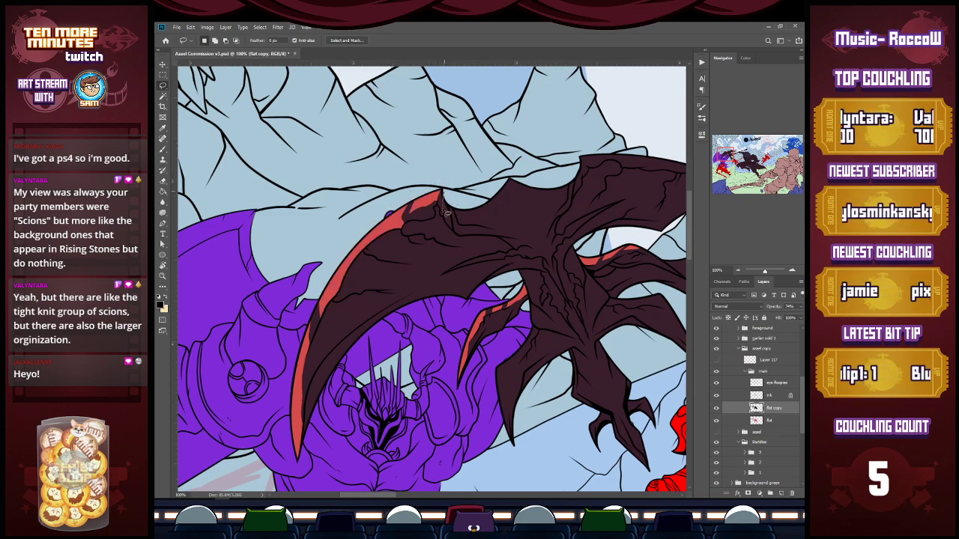
Lasso and clear jagged highlights along the scythe's scalloped top edge, from the left peak past the middle peak.
mouse_move(465, 220)
mouse_down()
mouse_move(496, 216)
mouse_move(514, 185)
mouse_move(509, 170)
mouse_move(537, 206)
mouse_move(558, 196)
mouse_move(554, 179)
mouse_move(568, 192)
mouse_move(578, 169)
mouse_up()
key(alt+BackSpace)
key(ctrl+d)
key(alt+BackSpace)
key(ctrl+d)
key(alt+BackSpace)
key(ctrl+d)
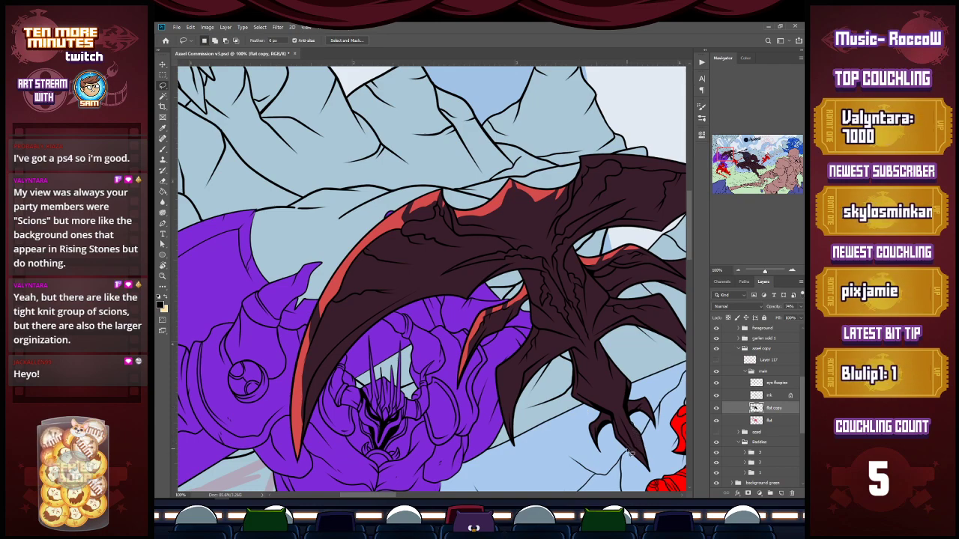
Lasso and clear a thin highlight along the right blade's top edge, from its base peak to the pointed tip.
mouse_move(581, 157)
mouse_down()
mouse_move(651, 160)
mouse_move(635, 146)
mouse_move(605, 153)
mouse_up()
key(ctrl+x)
key(ctrl+x)
drag(659, 168, 664, 161)
key(ctrl+x)
drag(732, 157, 743, 152)
mouse_move(527, 202)
mouse_down()
mouse_move(588, 222)
mouse_move(516, 165)
mouse_move(521, 189)
mouse_up()
key(ctrl+x)
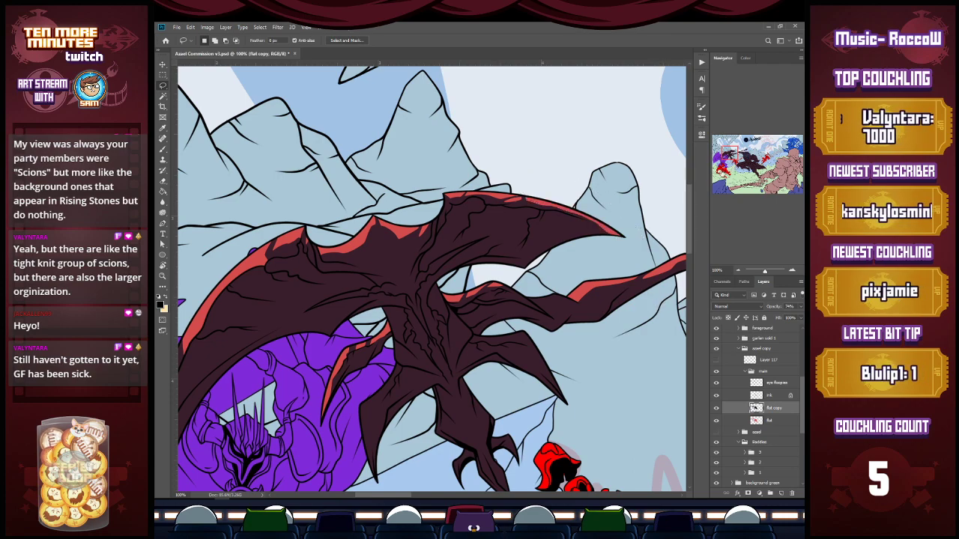
Lasso and clear two tapered highlight streaks inside the middle of the left blade.
drag(732, 154, 724, 157)
mouse_move(451, 239)
mouse_down()
mouse_move(510, 223)
mouse_move(471, 225)
mouse_move(464, 239)
mouse_up()
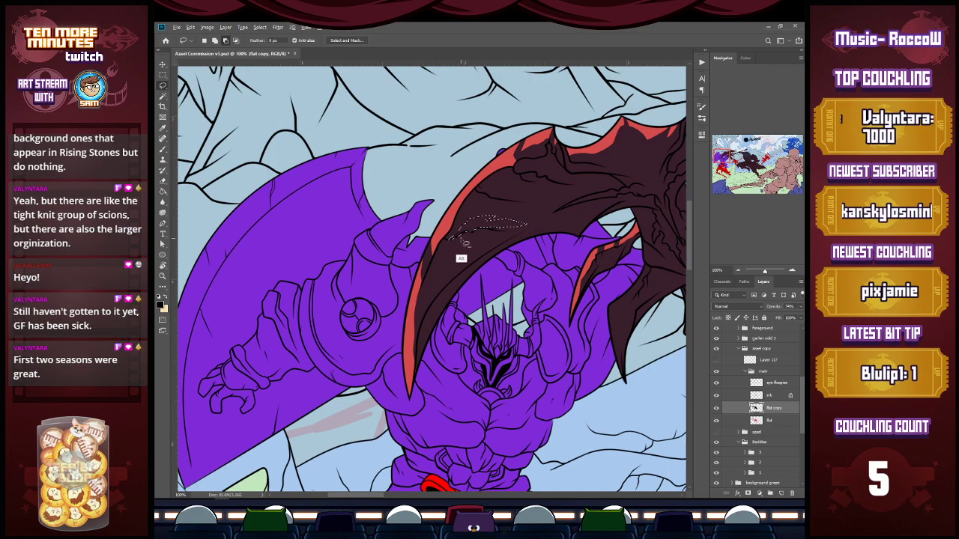
key(ctrl+x)
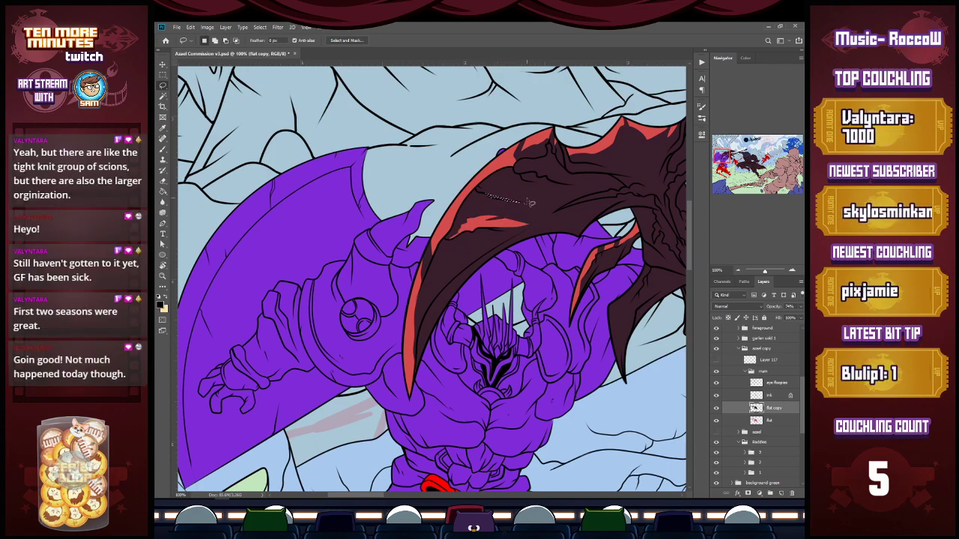
mouse_move(503, 203)
mouse_down()
mouse_move(544, 207)
mouse_move(493, 196)
mouse_move(503, 201)
mouse_up()
key(Delete)
key(ctrl+d)
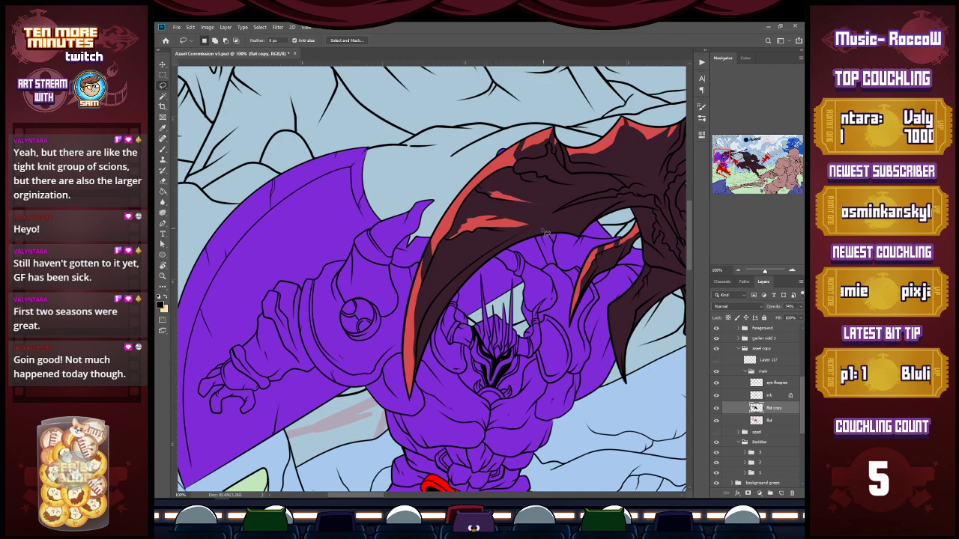
Extend the left blade's upper inner streak toward the scythe's centre, redoing the cleared shape once.
mouse_move(526, 202)
mouse_down()
mouse_move(549, 205)
mouse_move(519, 197)
mouse_move(531, 193)
mouse_move(520, 202)
mouse_move(549, 210)
mouse_move(523, 201)
mouse_up()
key(Delete)
key(ctrl+d)
key(ctrl+z)
key(ctrl+z)
key(ctrl+z)
key(Delete)
key(ctrl+d)
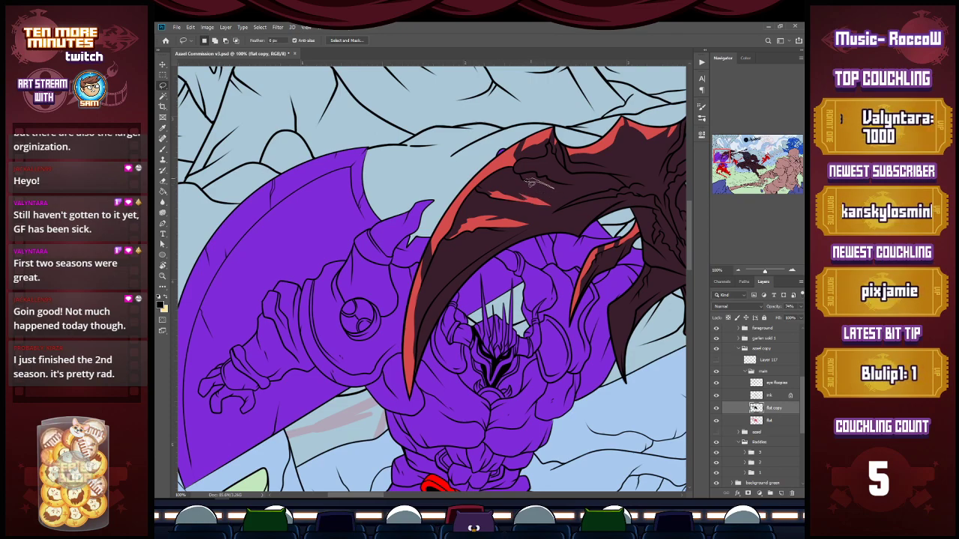
Clear another streak below the left blade's peak and a cluster of streaks in its lower part.
drag(573, 186, 549, 179)
key(Delete)
key(ctrl+d)
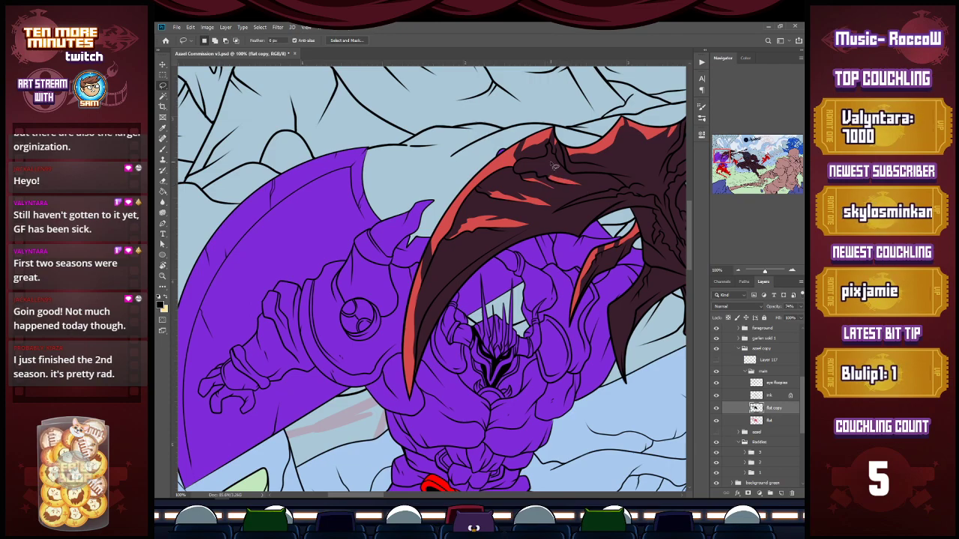
mouse_move(436, 266)
mouse_down()
mouse_move(465, 259)
mouse_move(454, 251)
mouse_move(437, 265)
mouse_move(457, 275)
mouse_move(435, 292)
mouse_move(442, 276)
mouse_move(483, 262)
mouse_move(481, 274)
mouse_up()
key(Delete)
key(ctrl+d)
key(Delete)
key(ctrl+d)
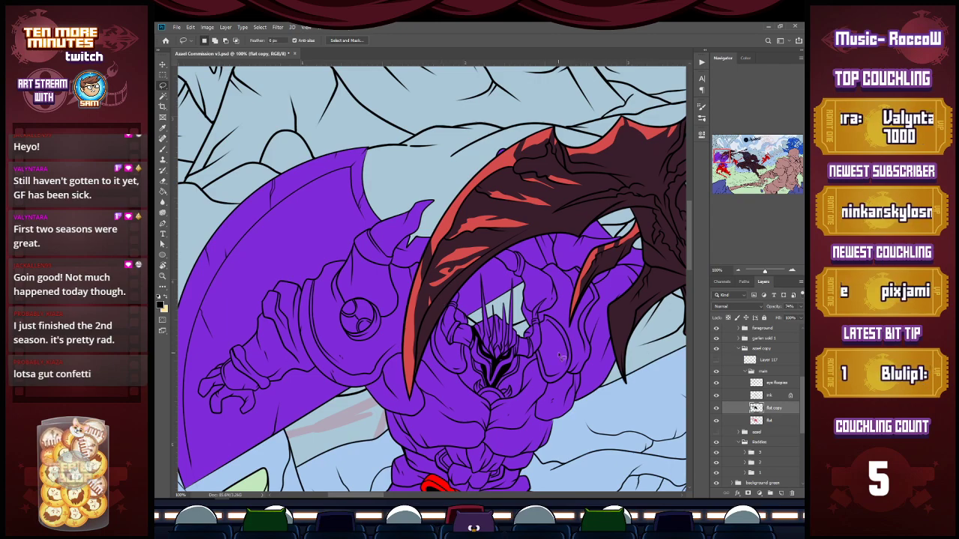
Clear jagged highlights along the left blade's inner lower edge and beside its crease near the scythe's centre.
drag(374, 496, 399, 495)
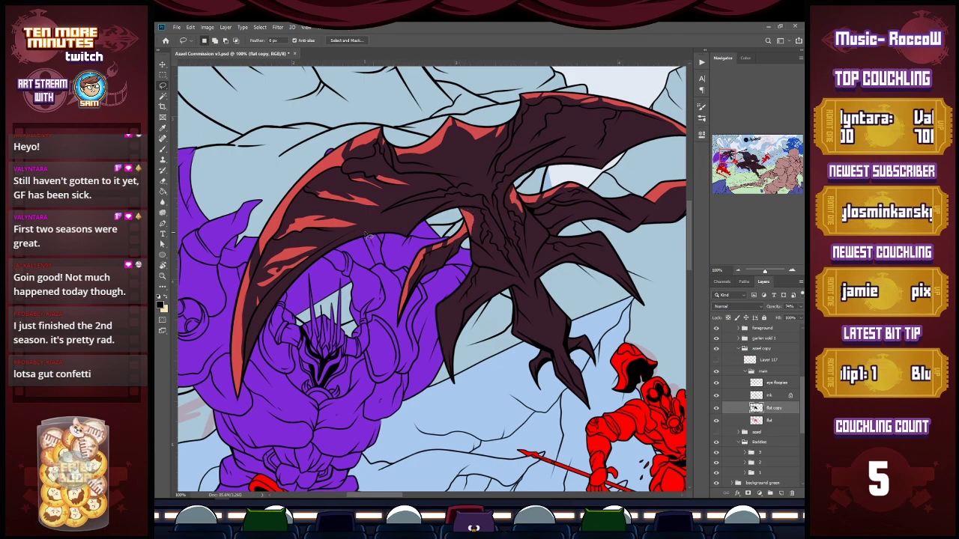
mouse_move(370, 228)
mouse_down()
mouse_move(413, 219)
mouse_move(370, 223)
mouse_up()
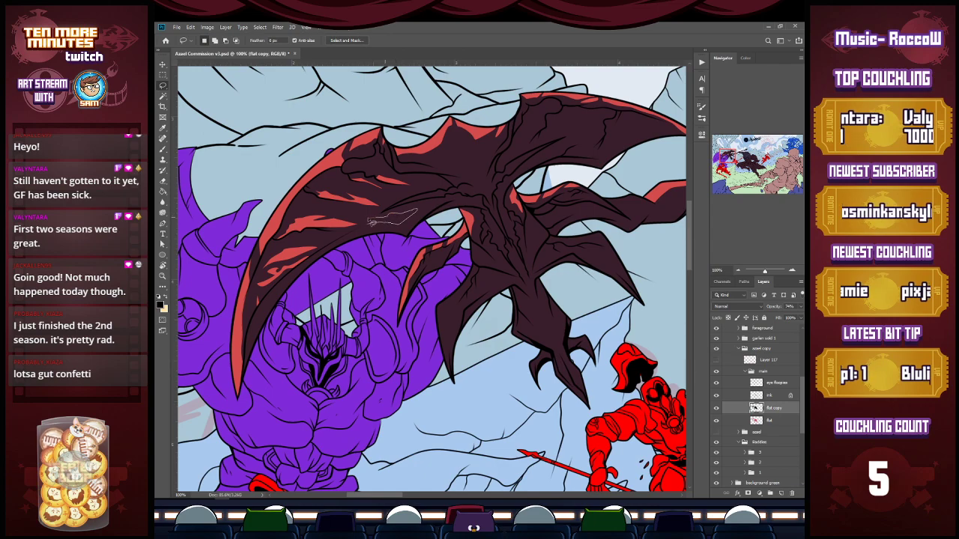
key(alt+BackSpace)
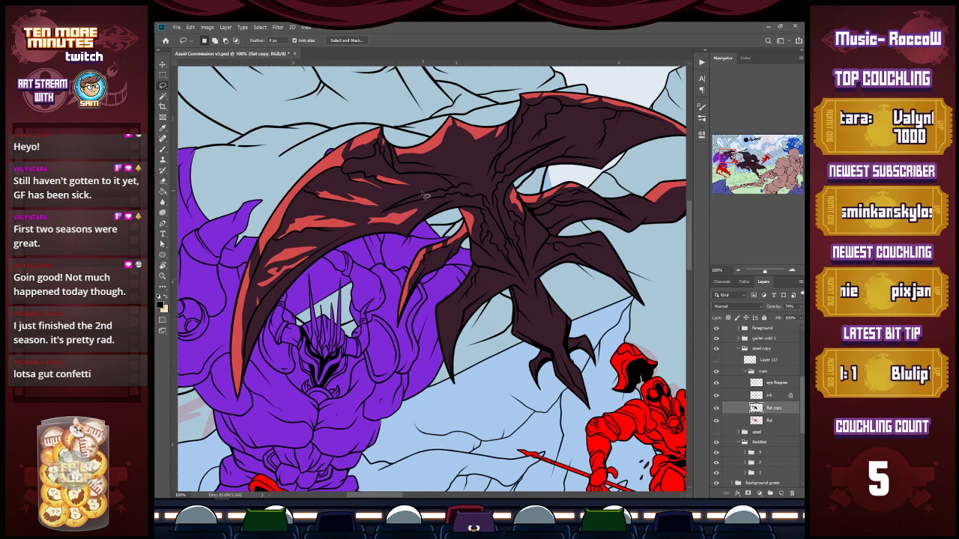
drag(406, 199, 424, 189)
key(Delete)
key(ctrl+d)
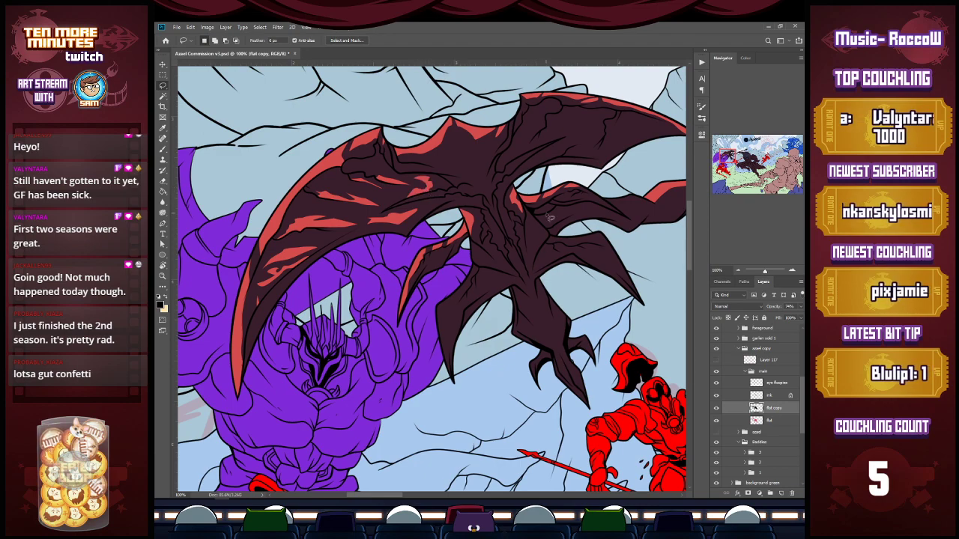
Lasso and clear small highlight streaks at the base of the right blade.
mouse_move(514, 166)
mouse_down()
mouse_move(533, 139)
mouse_move(519, 159)
mouse_up()
key(Delete)
key(ctrl+d)
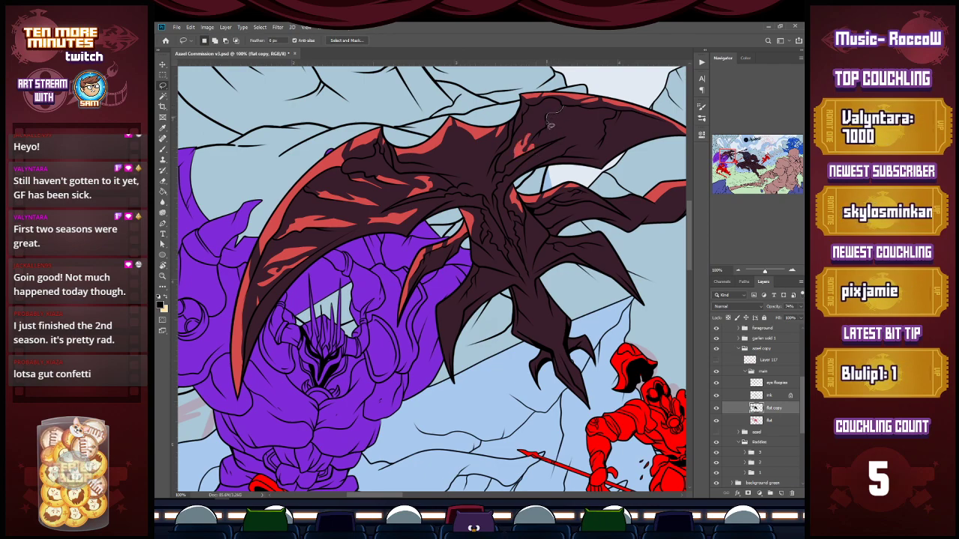
Clear a series of jagged highlight streaks across the right blade's surface toward its tip, redoing the first one.
mouse_move(548, 131)
mouse_down()
mouse_move(538, 140)
mouse_move(540, 120)
mouse_move(557, 108)
mouse_move(550, 123)
mouse_move(570, 118)
mouse_move(560, 133)
mouse_move(576, 139)
mouse_move(607, 110)
mouse_move(608, 132)
mouse_move(581, 144)
mouse_move(608, 134)
mouse_up()
key(Delete)
key(ctrl+d)
key(ctrl+z)
key(ctrl+z)
key(Delete)
key(ctrl+d)
key(Delete)
key(ctrl+d)
key(Delete)
key(ctrl+d)
key(Delete)
key(ctrl+d)
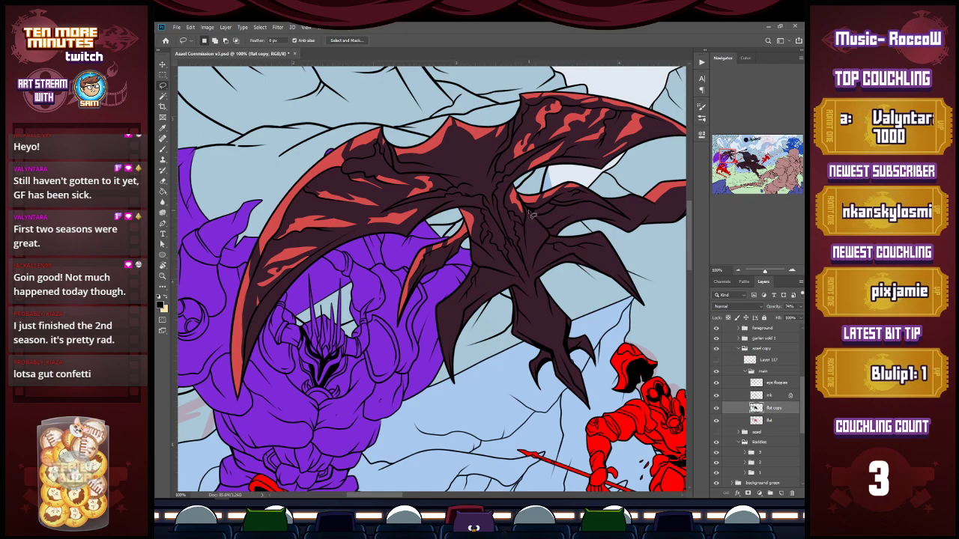
Clear highlight streaks between the creases of the scythe's central hub.
mouse_move(528, 217)
mouse_down()
mouse_move(530, 249)
mouse_move(525, 207)
mouse_move(541, 247)
mouse_move(535, 220)
mouse_up()
key(Delete)
key(ctrl+d)
key(Delete)
key(ctrl+d)
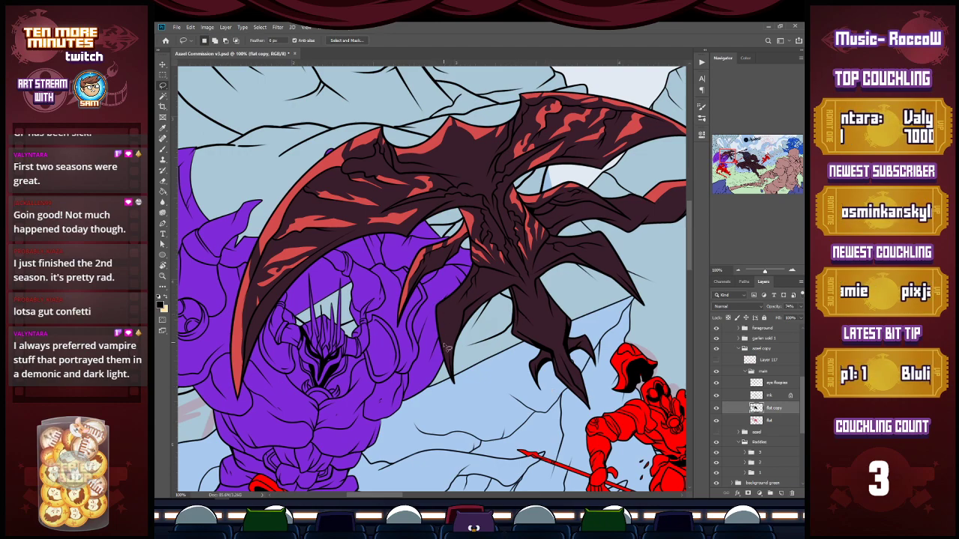
Clear highlights along the outer edge of the lower left claw and over its upper surface.
mouse_move(433, 303)
mouse_down()
mouse_move(453, 384)
mouse_move(449, 324)
mouse_move(455, 286)
mouse_move(463, 292)
mouse_up()
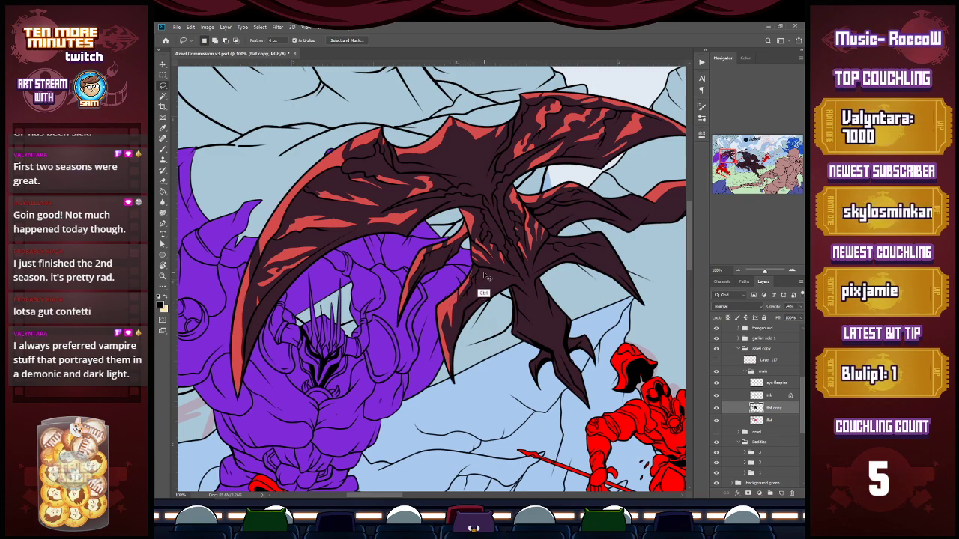
drag(479, 275, 479, 288)
key(Delete)
key(ctrl+d)
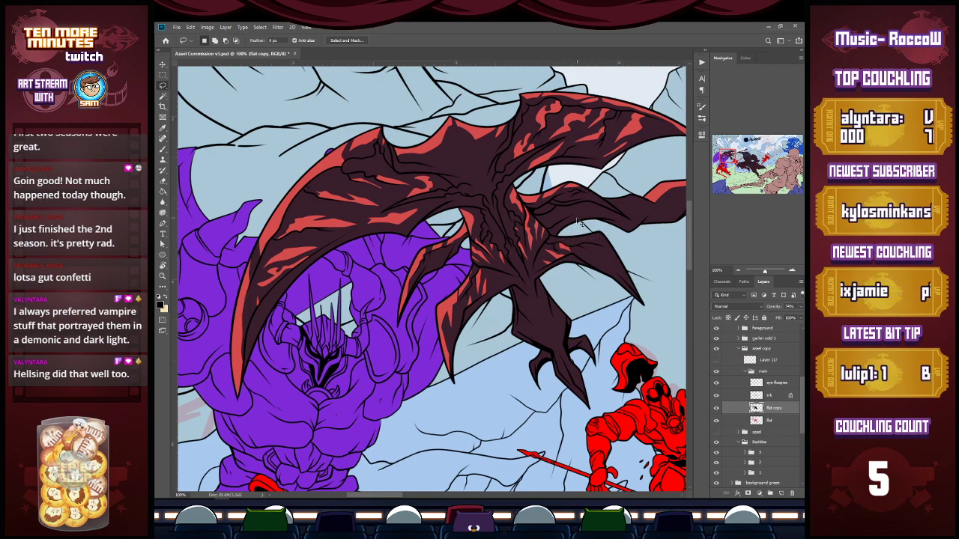
Clear highlight shapes on the lower right claw and on the upper part of the bottom claw.
mouse_move(607, 237)
mouse_down()
mouse_move(559, 234)
mouse_move(556, 253)
mouse_move(599, 238)
mouse_up()
key(ctrl+d)
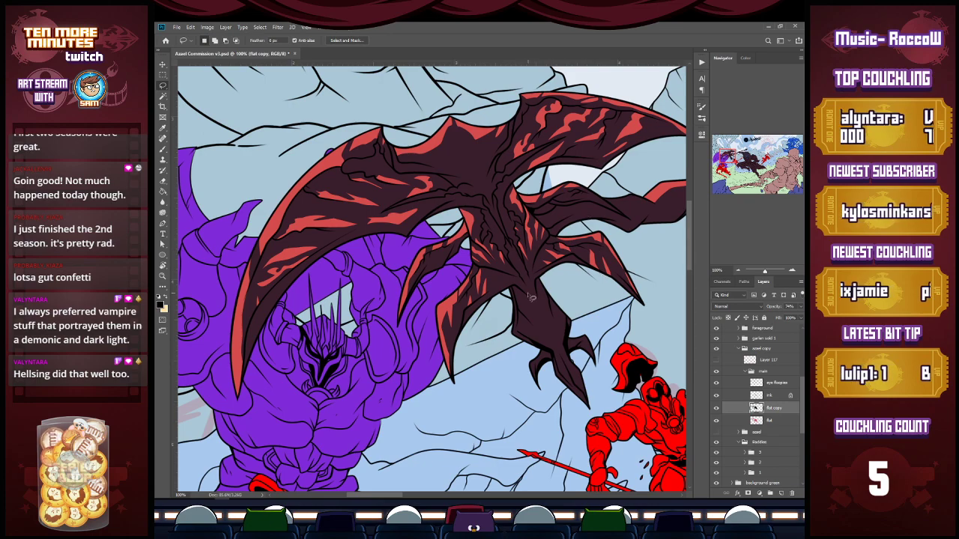
mouse_move(513, 287)
mouse_down()
mouse_move(517, 305)
mouse_move(529, 305)
mouse_move(519, 282)
mouse_move(509, 287)
mouse_move(517, 282)
mouse_move(536, 304)
mouse_move(539, 288)
mouse_move(555, 329)
mouse_move(543, 274)
mouse_move(554, 339)
mouse_move(558, 319)
mouse_move(563, 330)
mouse_move(556, 317)
mouse_move(528, 330)
mouse_move(539, 313)
mouse_up()
key(Delete)
key(ctrl+d)
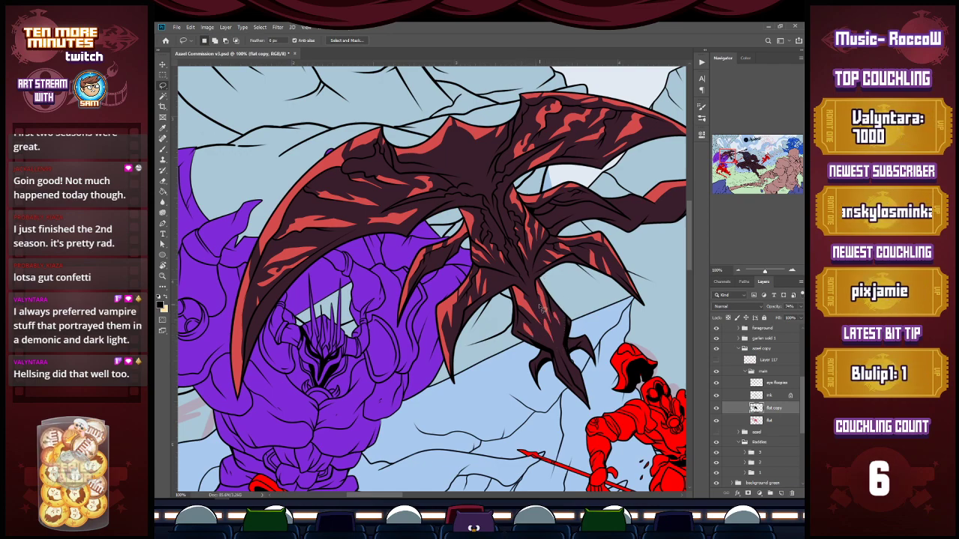
Lasso and clear highlight streaks on the scythe's handle between the claws and the gripping fist.
drag(736, 159, 727, 152)
mouse_move(469, 301)
mouse_down()
mouse_move(488, 315)
mouse_move(505, 309)
mouse_move(468, 300)
mouse_up()
key(Delete)
key(ctrl+d)
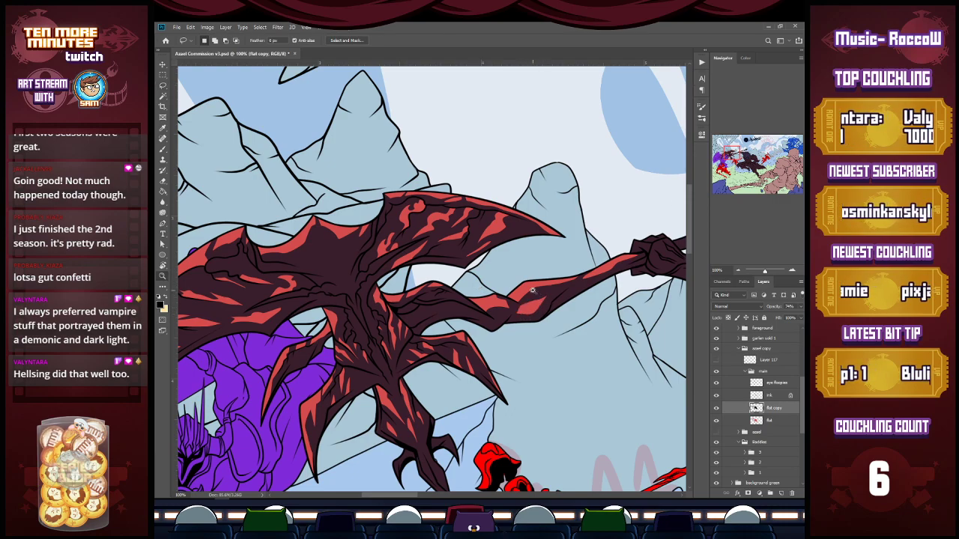
Clear a lit strip along the upper edge of the scythe handle just beyond the gripping fist.
key(z)
alt+click(640, 224)
alt+click(641, 225)
drag(679, 227, 511, 295)
key(l)
key(z)
click(511, 295)
key(l)
mouse_move(485, 307)
mouse_down()
mouse_move(551, 278)
mouse_move(491, 291)
mouse_up()
key(ctrl+d)
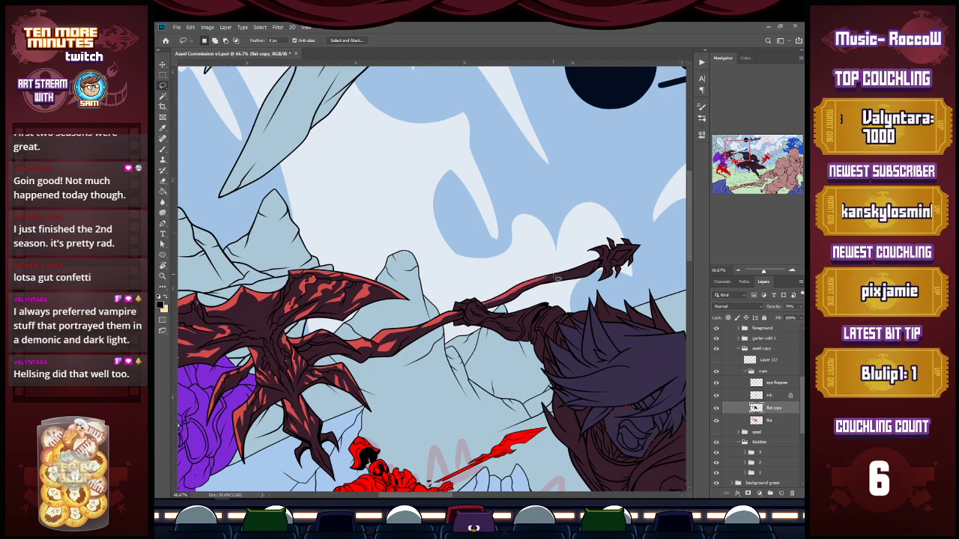
Clear highlights on the far end of the handle and on the spikes of its pommel.
drag(602, 265, 600, 260)
key(Delete)
key(ctrl+d)
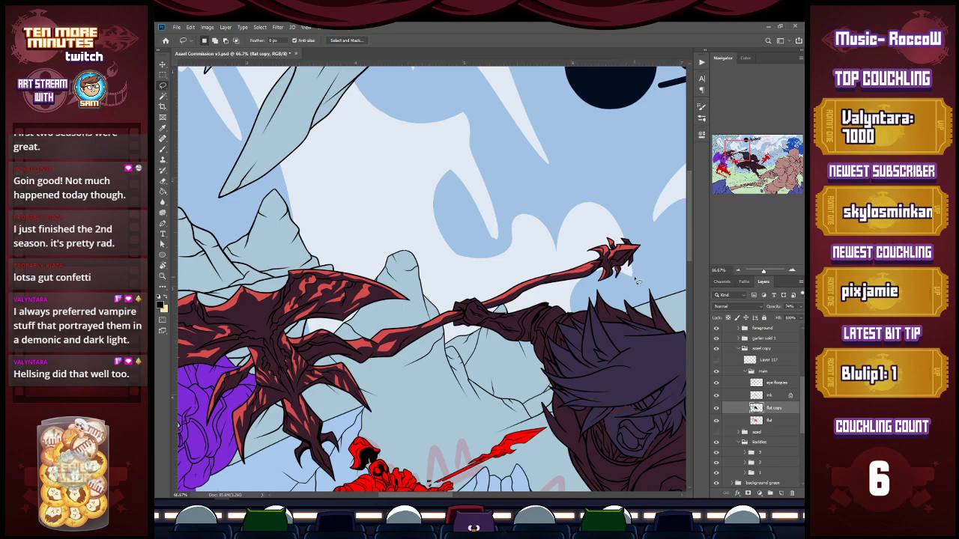
Clear highlights on the gripping fist and raised arm up to the shoulder folds, and save the file.
drag(748, 156, 748, 156)
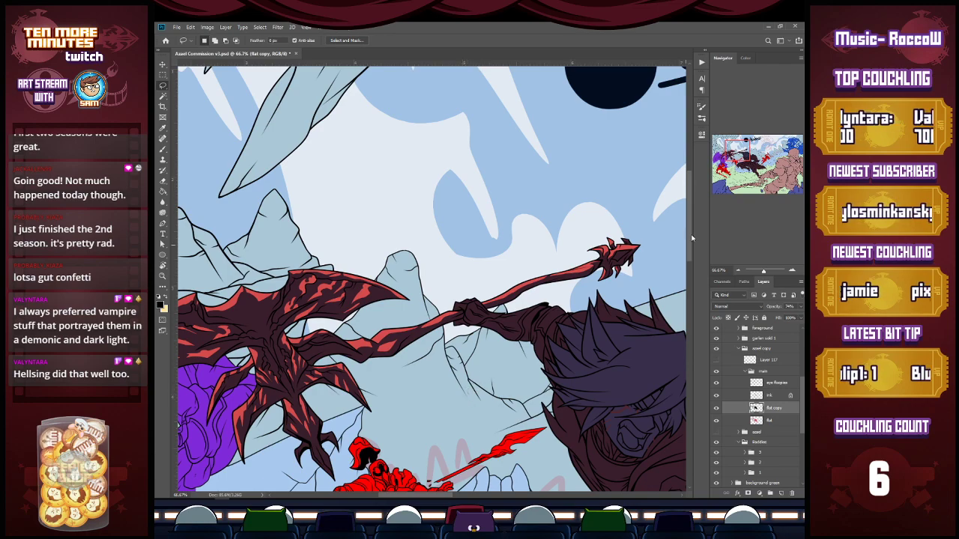
scroll(691, 255, down, 3)
key(z)
click(465, 232)
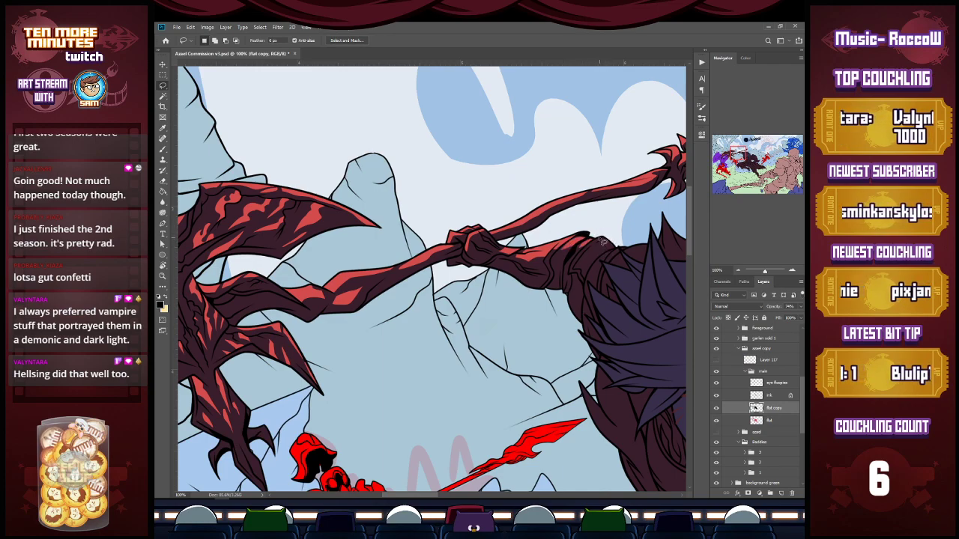
mouse_move(574, 261)
mouse_down()
mouse_move(593, 262)
mouse_move(616, 239)
mouse_up()
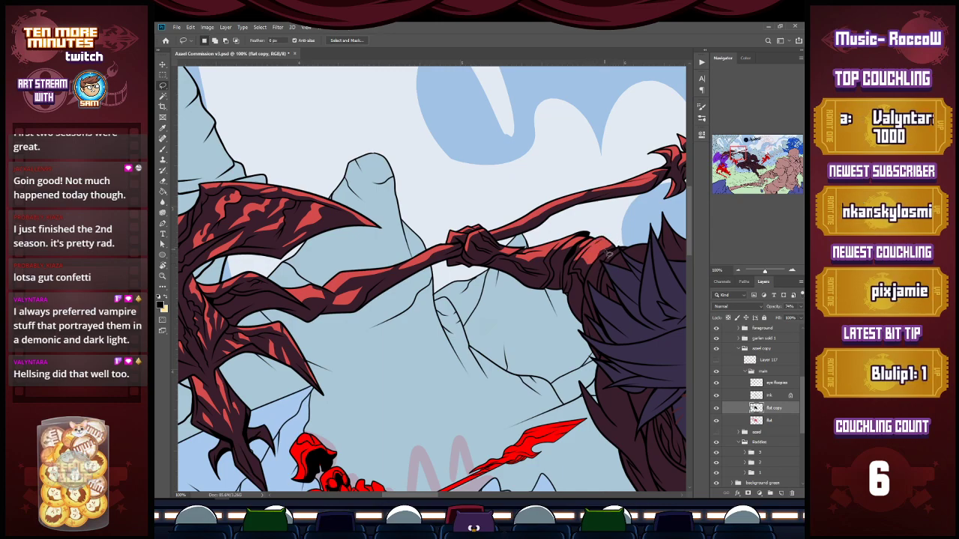
scroll(613, 255, down, 1)
key(ctrl+s)
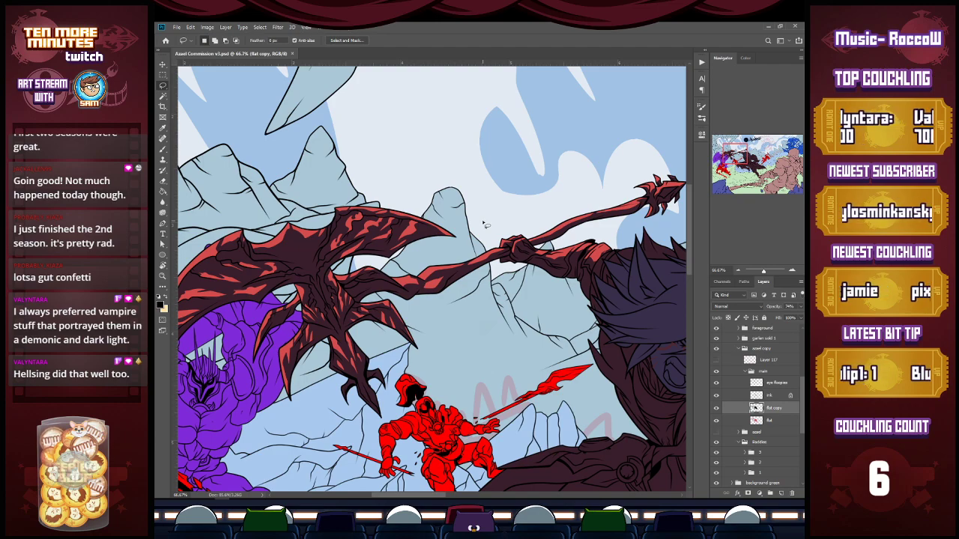
Lasso and clear highlights on the first two back spikes behind the character's hair, redoing the first cut.
drag(733, 155, 741, 152)
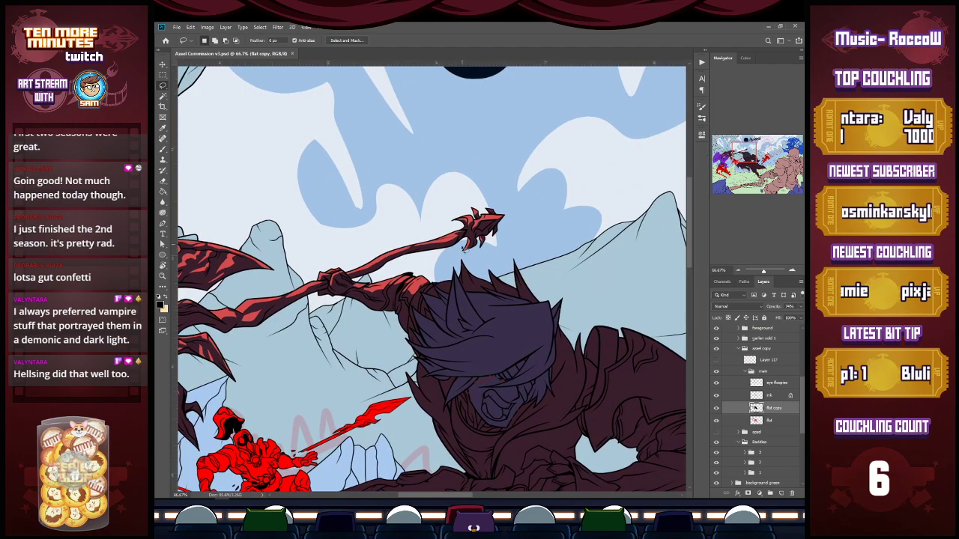
mouse_move(466, 280)
mouse_down()
mouse_move(482, 296)
mouse_move(485, 285)
mouse_move(466, 252)
mouse_move(477, 249)
mouse_move(496, 283)
mouse_move(495, 264)
mouse_move(462, 264)
mouse_move(469, 290)
mouse_move(463, 263)
mouse_up()
key(Delete)
key(ctrl+z)
key(ctrl+z)
key(Delete)
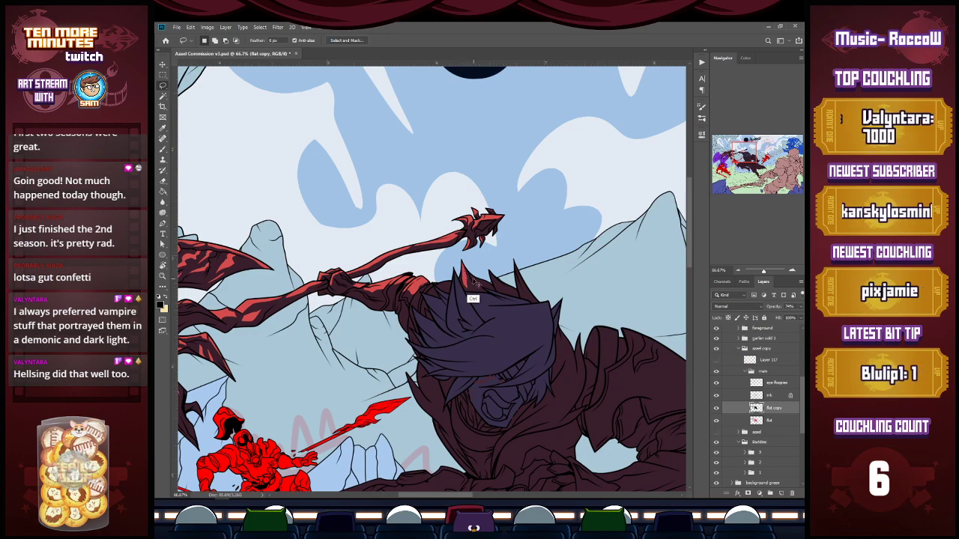
mouse_move(489, 269)
mouse_down()
mouse_move(510, 292)
mouse_move(490, 269)
mouse_up()
key(ctrl+x)
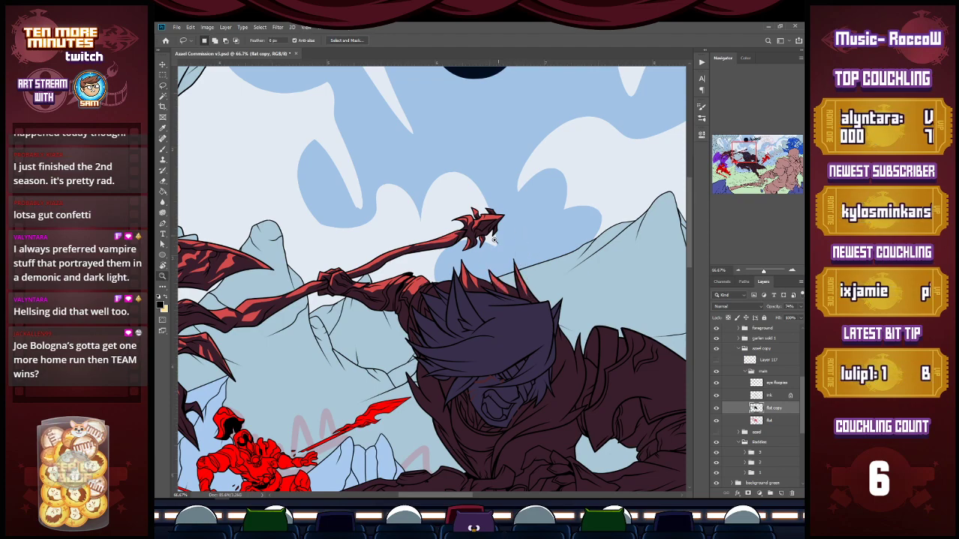
Clear highlights on the remaining back spike, the shoulder beside the raised arm and the upright hair tuft.
ctrl+click(462, 284)
mouse_move(422, 290)
mouse_down()
mouse_move(449, 280)
mouse_move(425, 289)
mouse_move(455, 281)
mouse_move(464, 335)
mouse_move(444, 245)
mouse_move(432, 298)
mouse_move(419, 286)
mouse_move(440, 311)
mouse_move(420, 284)
mouse_up()
key(Delete)
key(ctrl+d)
key(Delete)
key(ctrl+d)
Examine the whole composition and the character's shadowed head, torso, armour and legs.
key(z)
alt+click(484, 264)
alt+click(485, 260)
alt+click(483, 251)
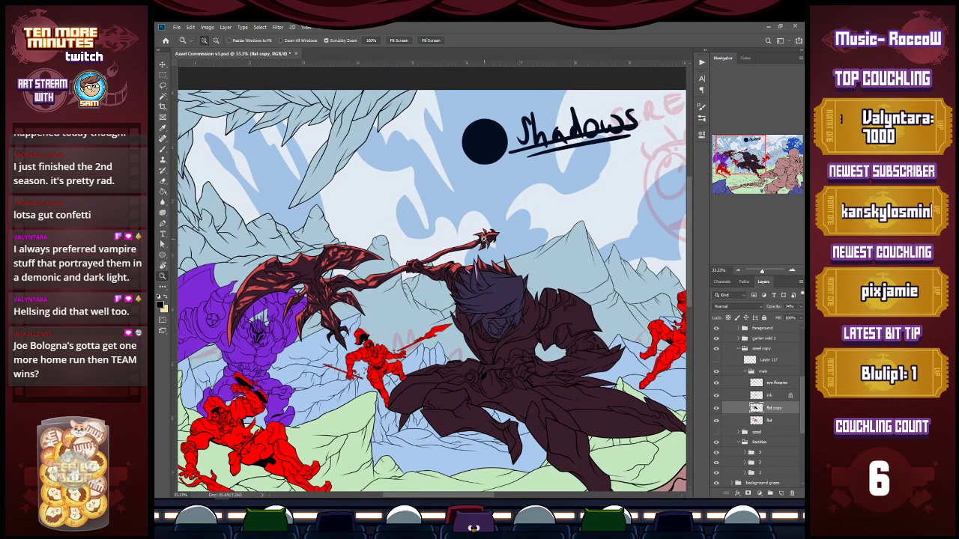
click(496, 326)
click(496, 326)
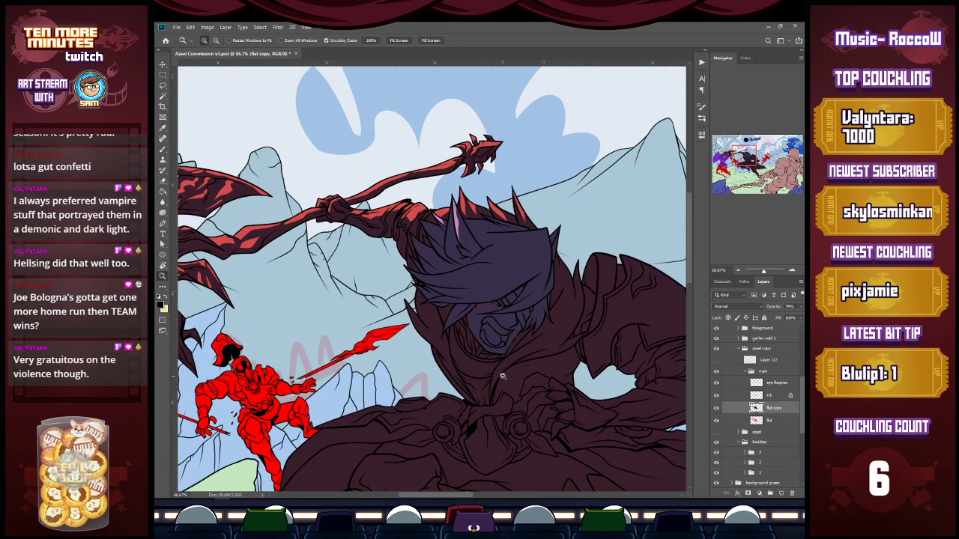
drag(683, 206, 644, 89)
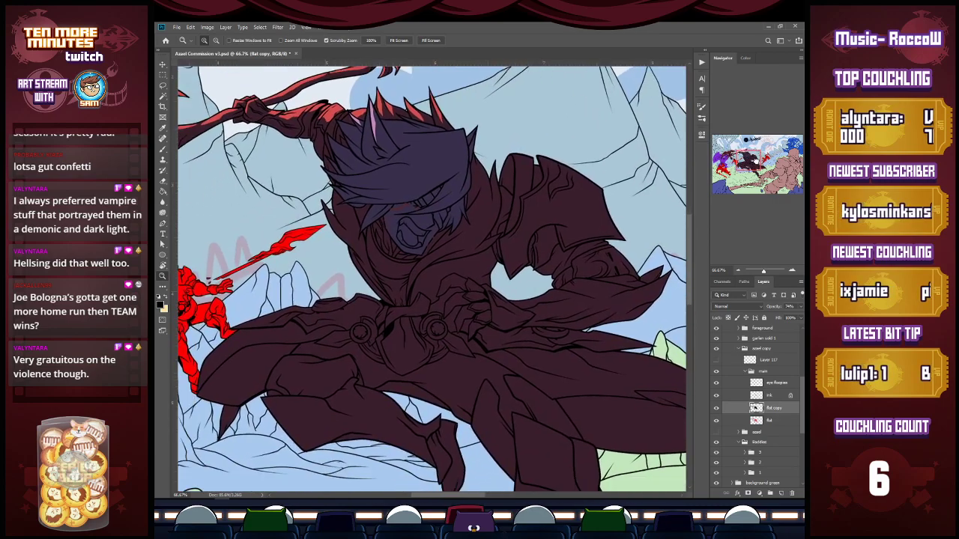
drag(449, 254, 513, 287)
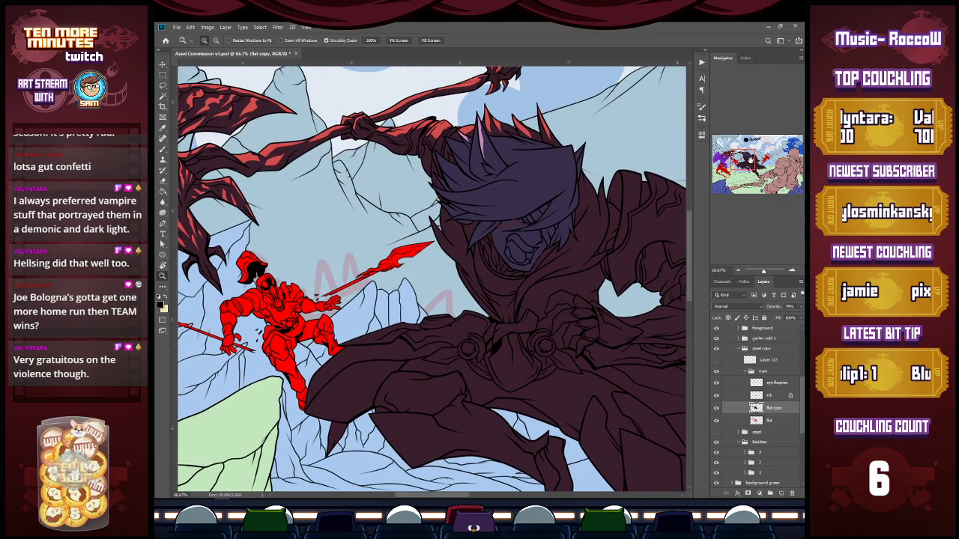
drag(592, 280, 272, 274)
drag(188, 233, 496, 243)
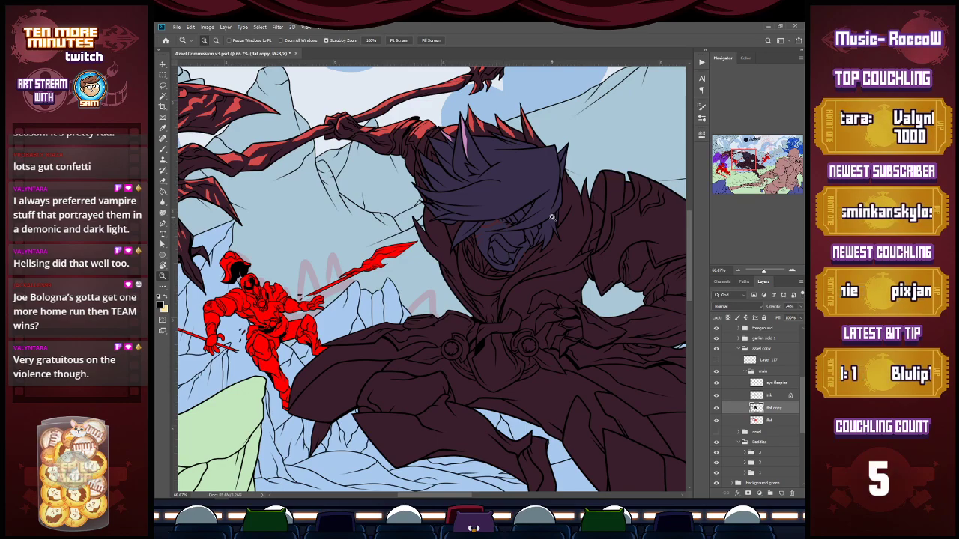
drag(548, 222, 390, 223)
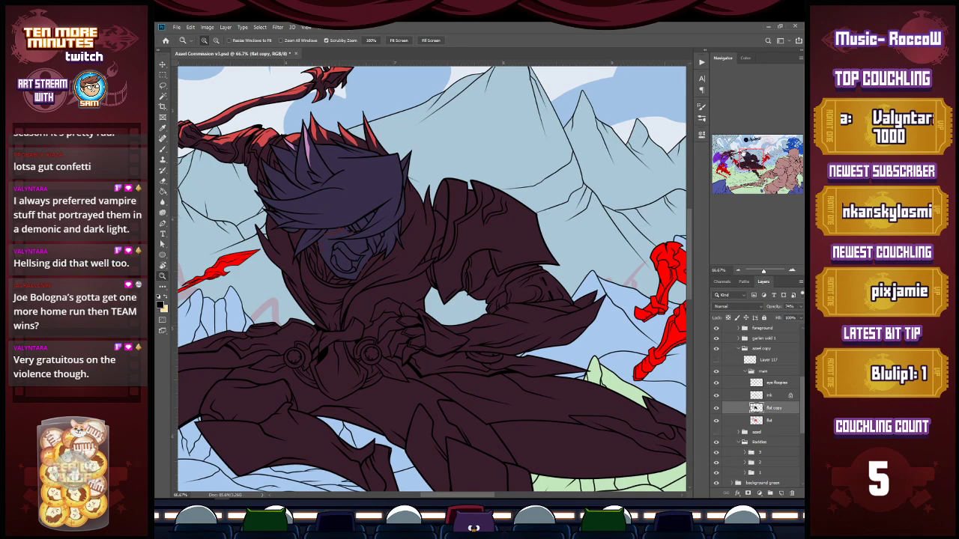
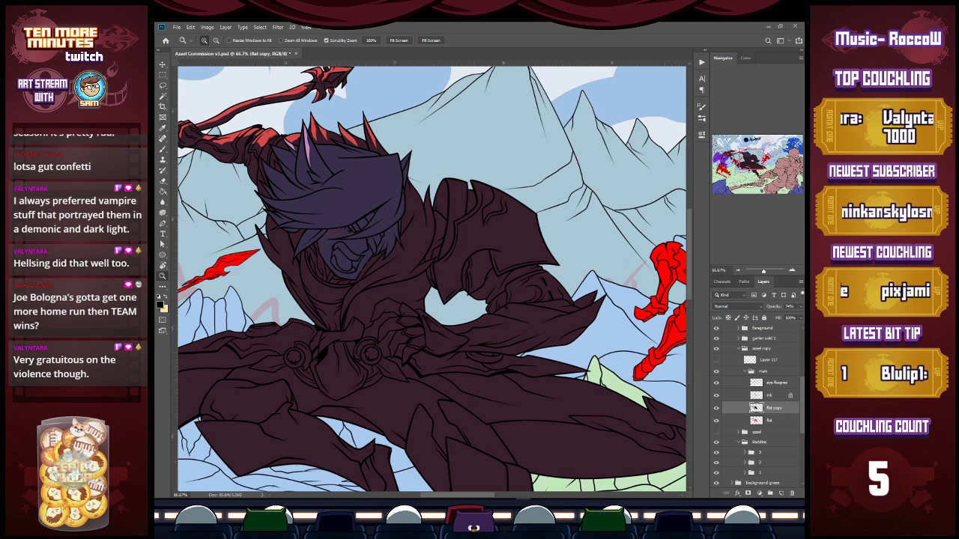
Add a new layer above the ink layer and shrink the brush to a fine inking size.
click(771, 397)
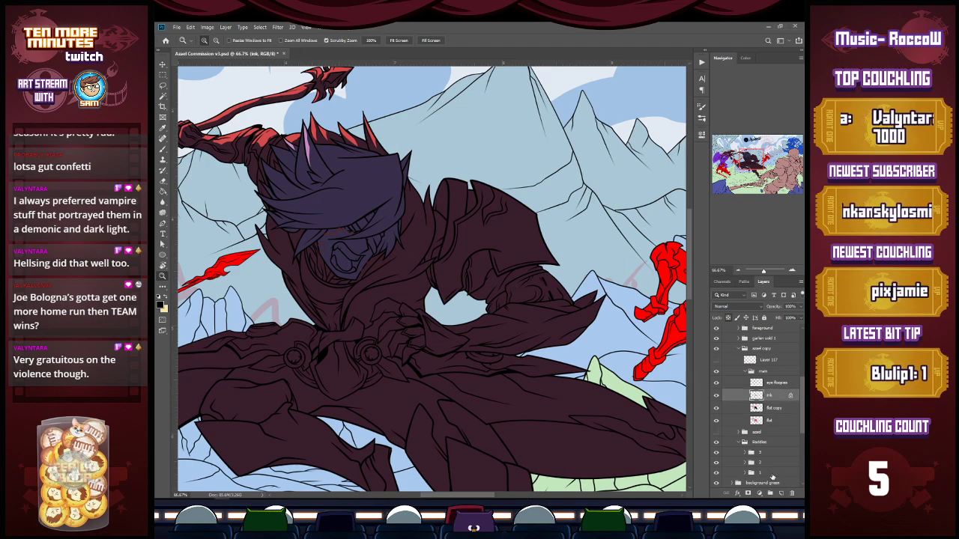
click(782, 492)
key(b)
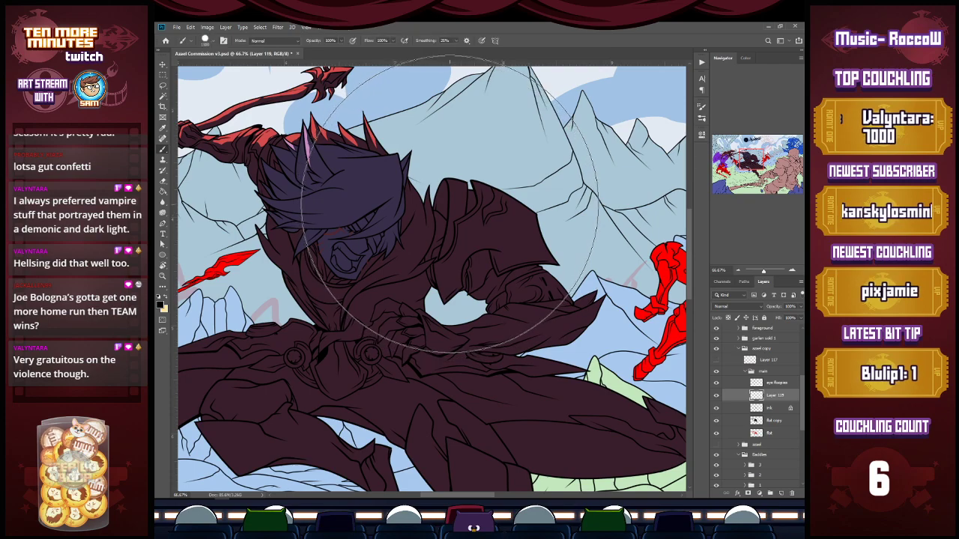
key(bracketleft)
key(bracketleft)
key(bracketleft)
key(bracketleft)
key(bracketleft)
key(bracketleft)
key(bracketleft)
key(bracketleft)
key(bracketleft)
key(bracketleft)
key(bracketleft)
key(bracketleft)
key(bracketleft)
key(bracketleft)
key(bracketleft)
key(bracketleft)
key(bracketleft)
key(bracketleft)
key(bracketleft)
key(bracketleft)
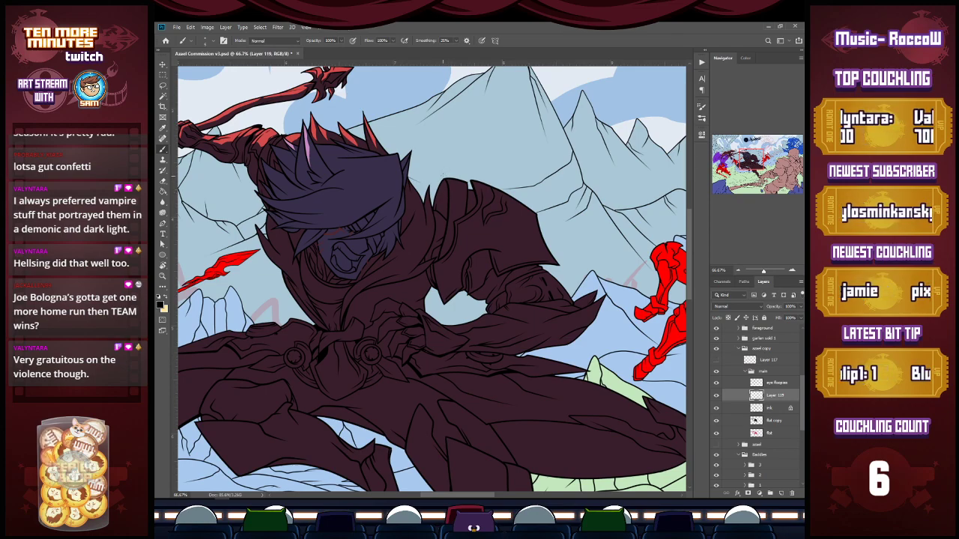
mouse_move(445, 179)
mouse_down()
mouse_move(412, 173)
mouse_move(455, 188)
mouse_up()
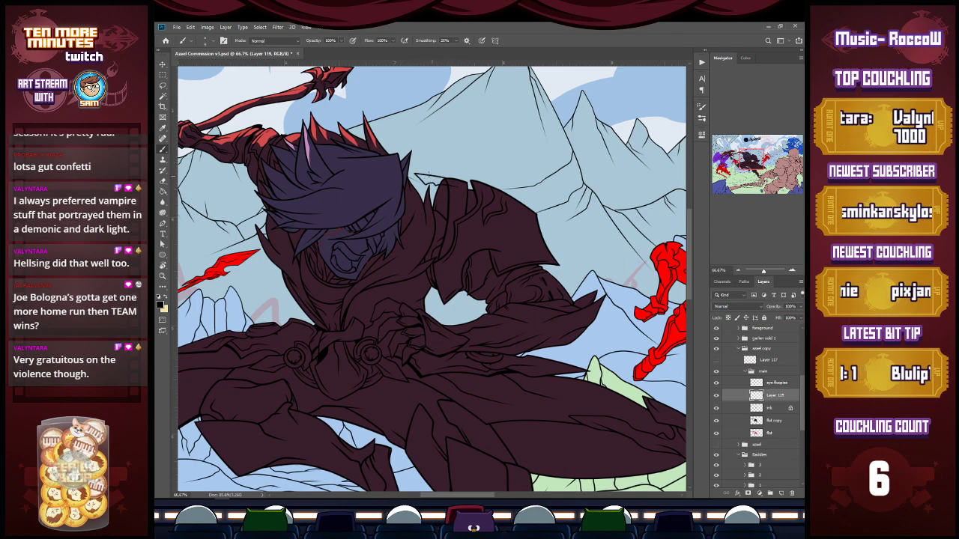
key(ctrl+z)
key(ctrl+z)
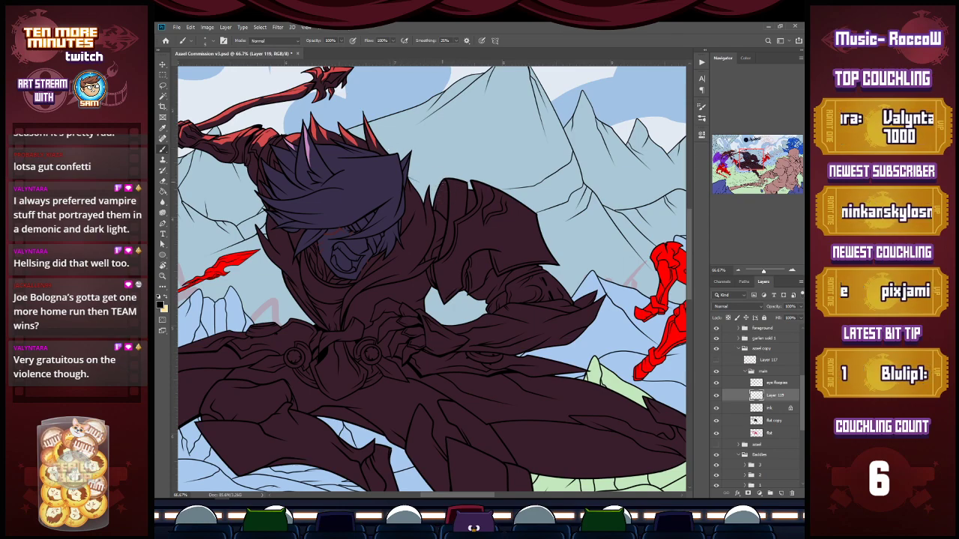
Outline a pointed black spike jutting from the shoulder armour's upper front edge toward the hair, and erase overlapping lines on the ink layer.
mouse_move(447, 179)
mouse_down()
mouse_move(414, 174)
mouse_move(431, 189)
mouse_up()
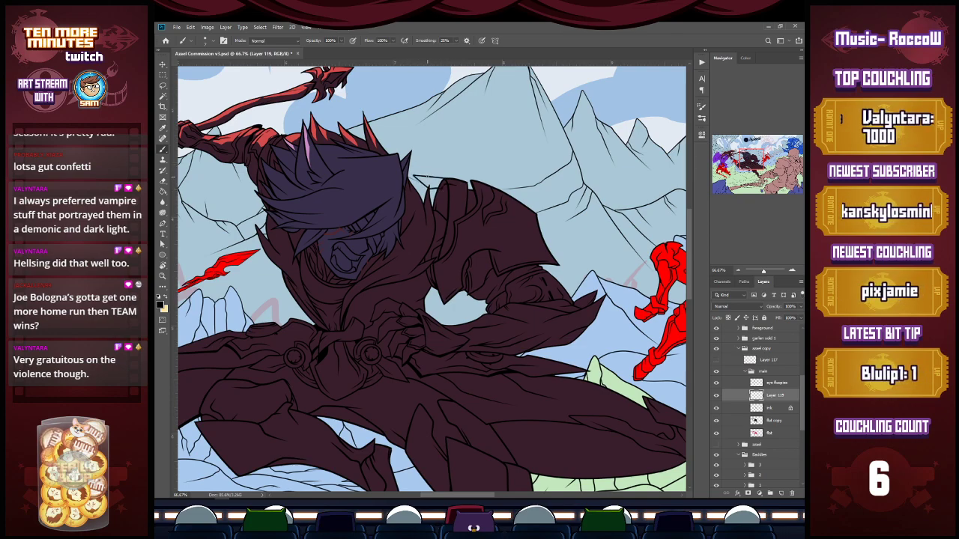
key(z)
click(433, 187)
click(433, 188)
click(433, 187)
key(l)
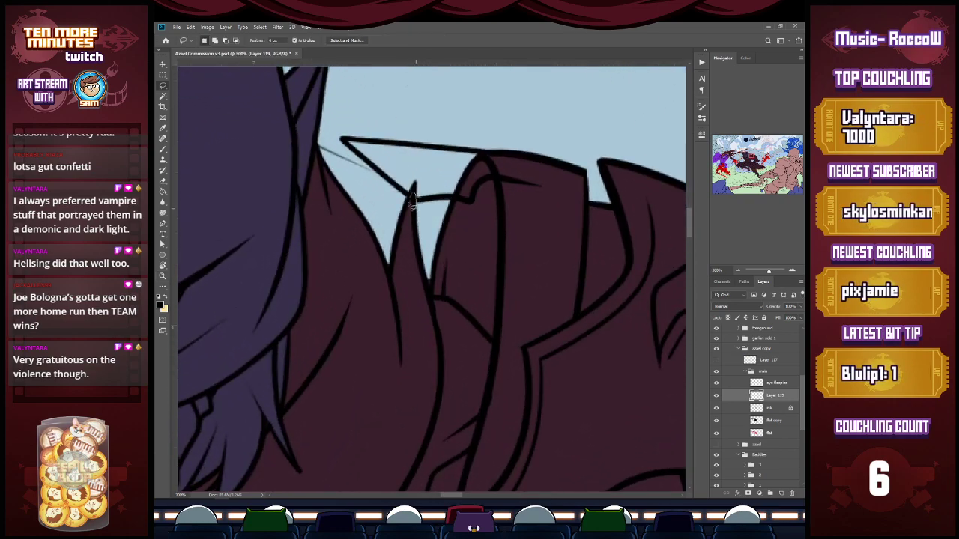
key(z)
alt+click(442, 182)
alt+click(442, 182)
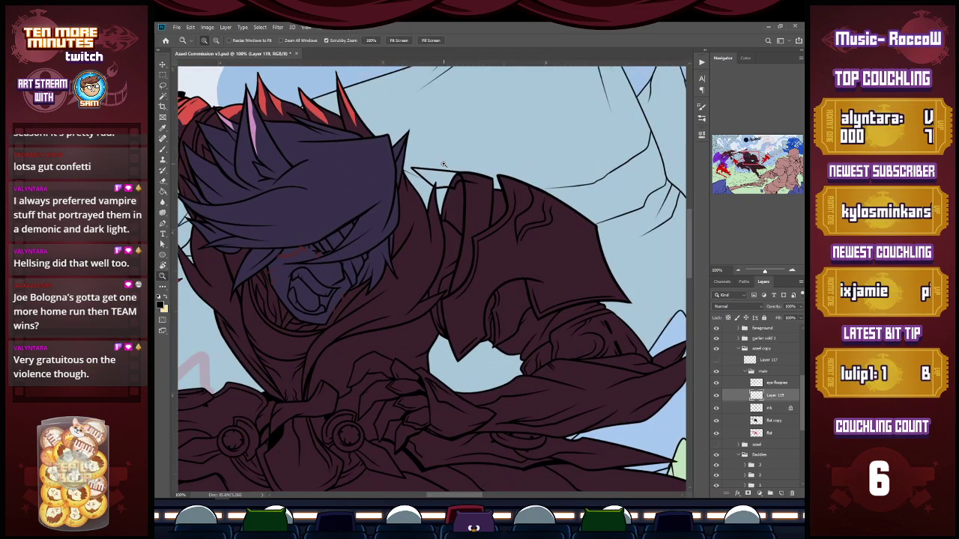
click(774, 409)
key(e)
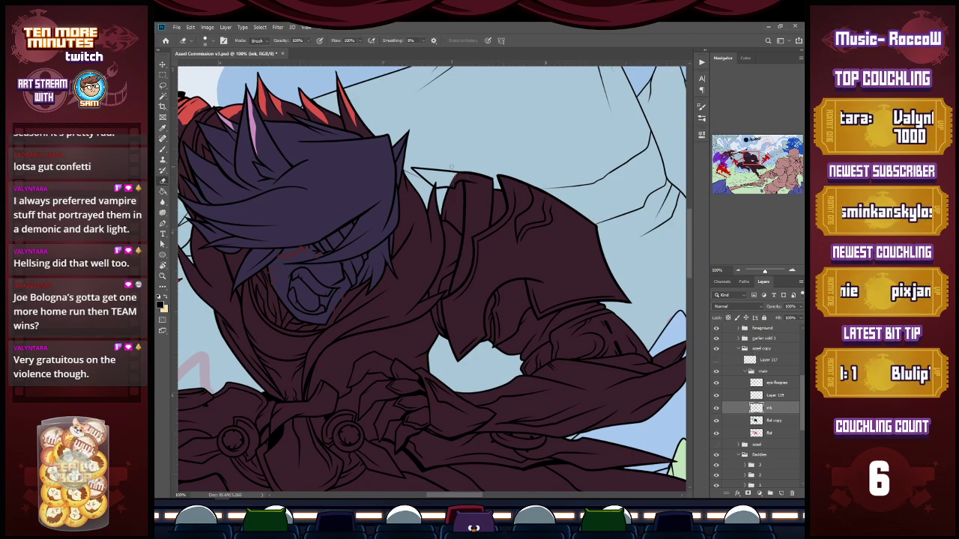
Ink small dark spikes around the collar point in the gap beneath the new shoulder spike, on the new layer.
click(774, 395)
key(b)
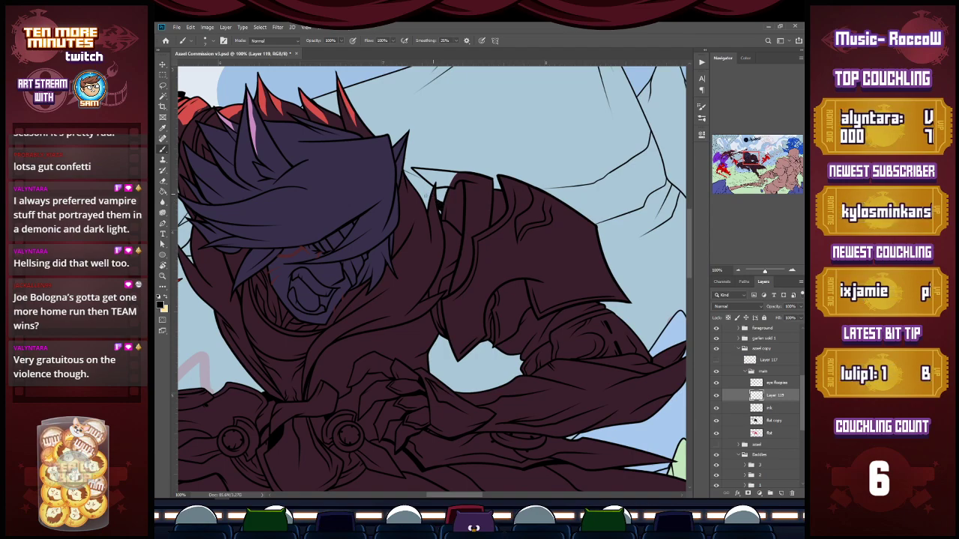
mouse_move(430, 197)
mouse_down()
mouse_move(419, 196)
mouse_move(428, 206)
mouse_move(424, 198)
mouse_up()
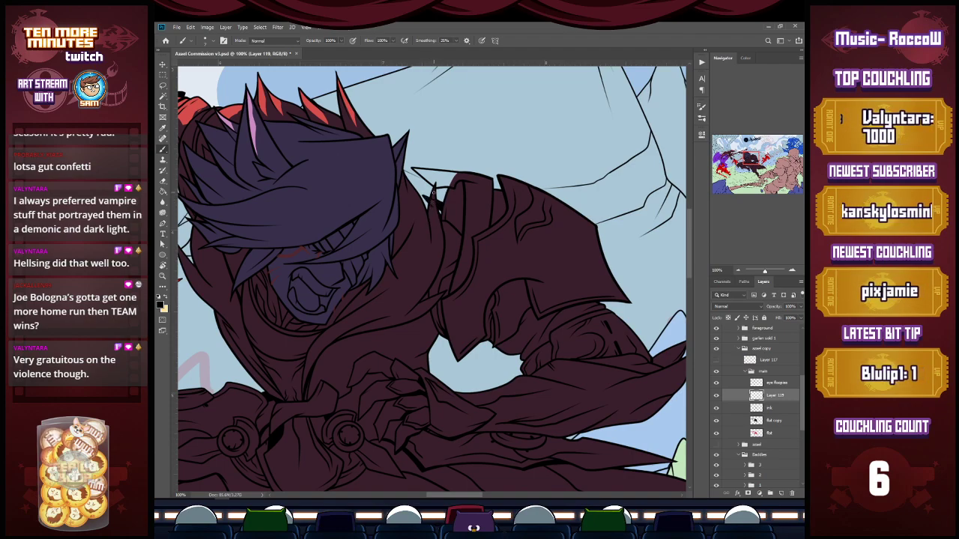
key(e)
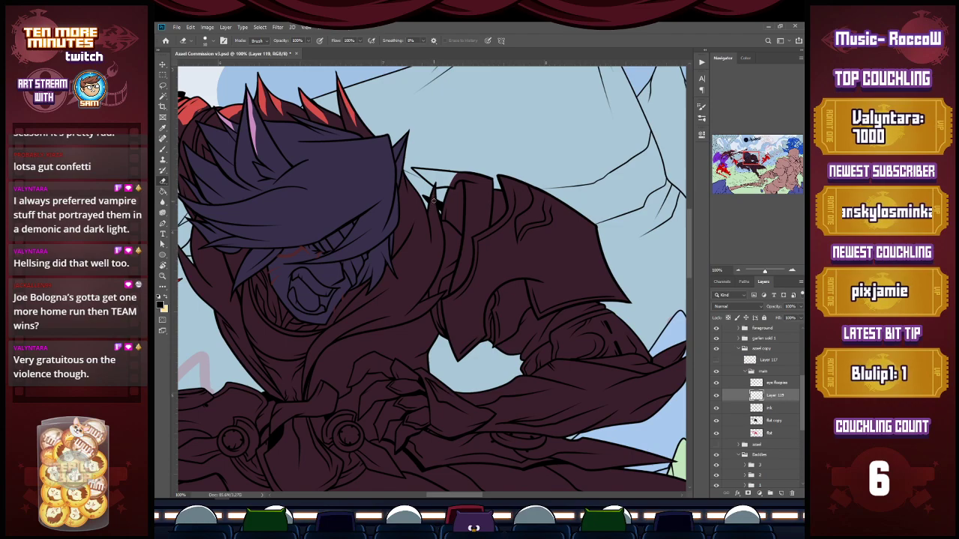
key(b)
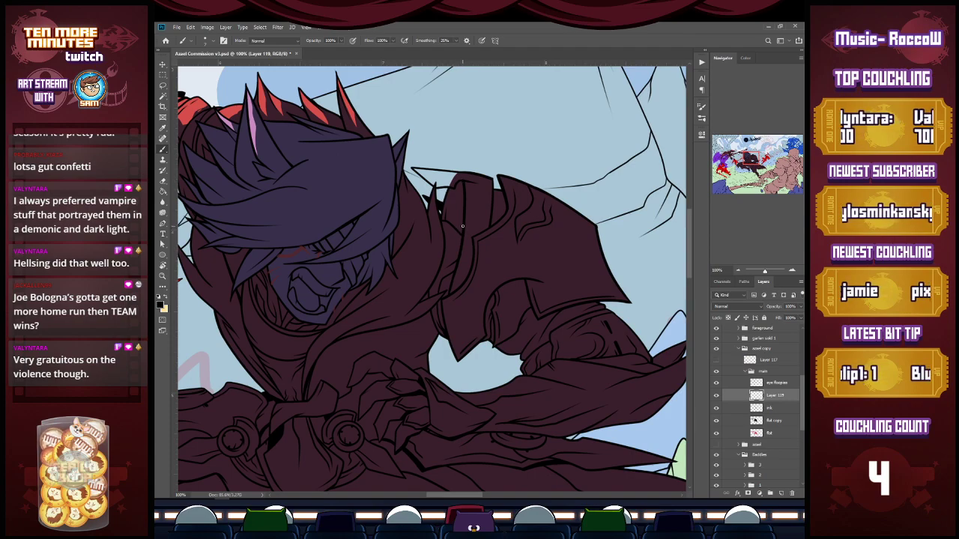
Ink a horizontal spike across the shoulder strap, erase the old lines it overlaps, and merge the new layer into ink.
mouse_move(418, 221)
mouse_down()
mouse_move(450, 248)
mouse_move(457, 242)
mouse_up()
key(ctrl+z)
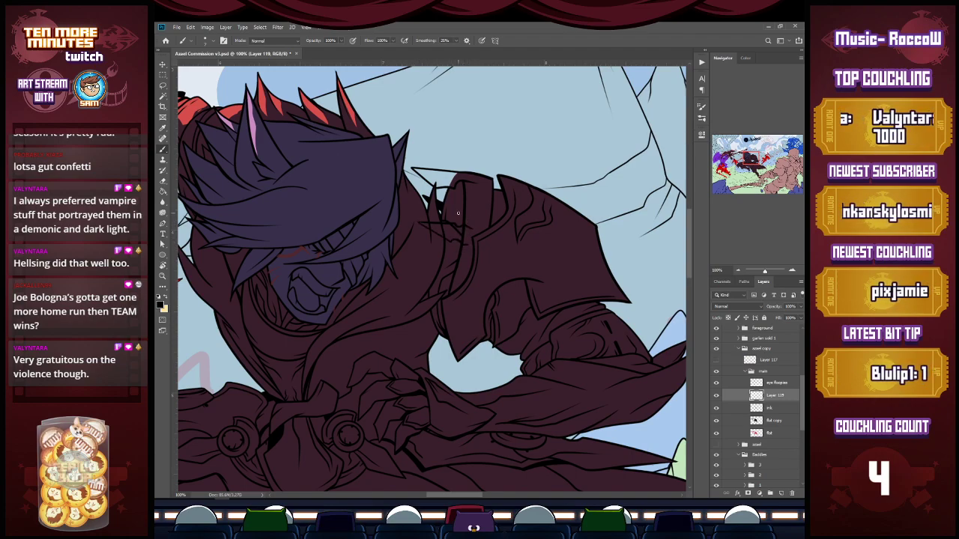
key(alt+bracketleft)
key(e)
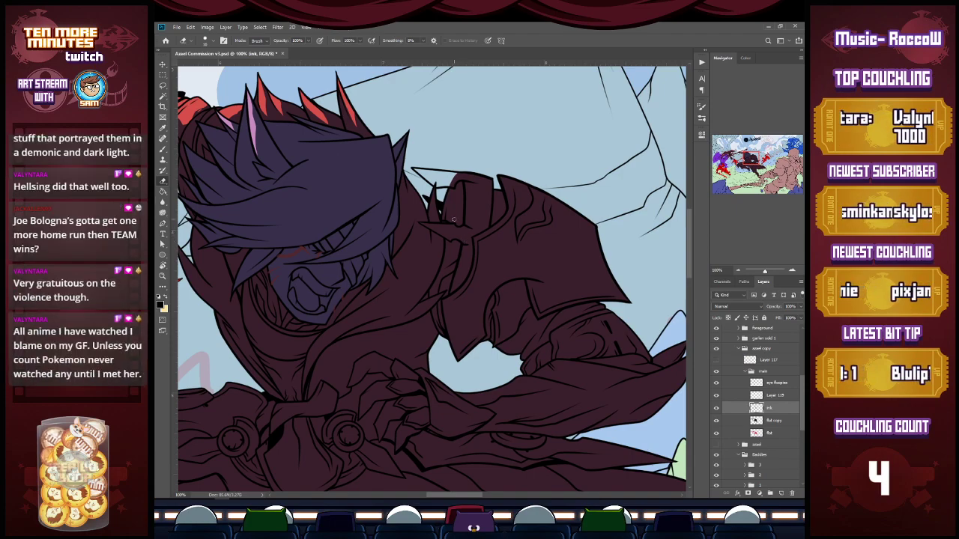
click(773, 397)
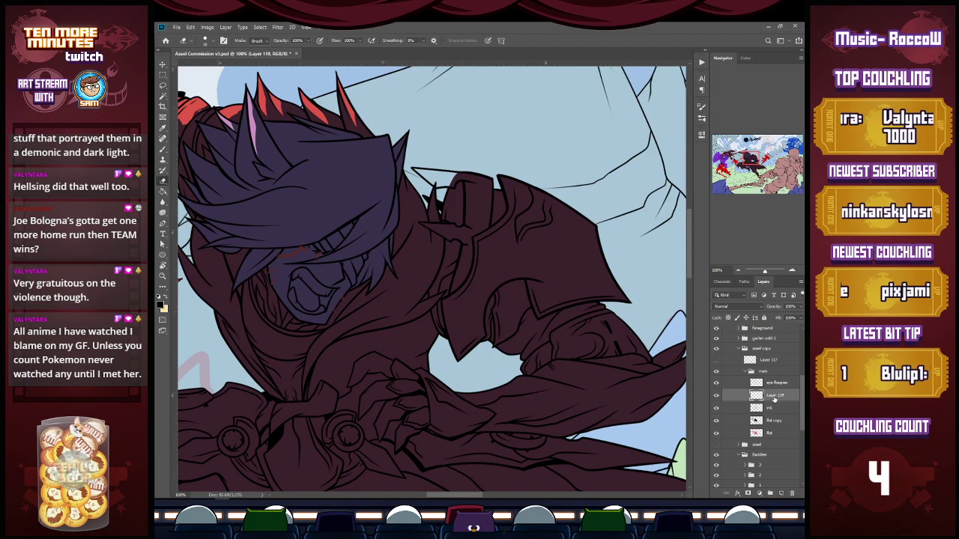
key(ctrl+e)
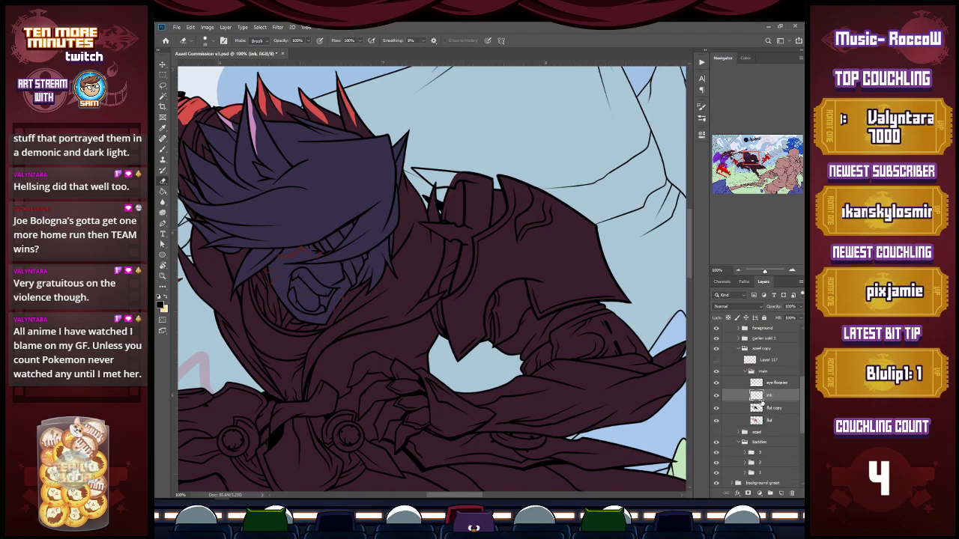
Hide the flat copy layer and fill the new shoulder spike with the armour's sampled red on the flat layer.
click(774, 409)
click(715, 408)
click(771, 420)
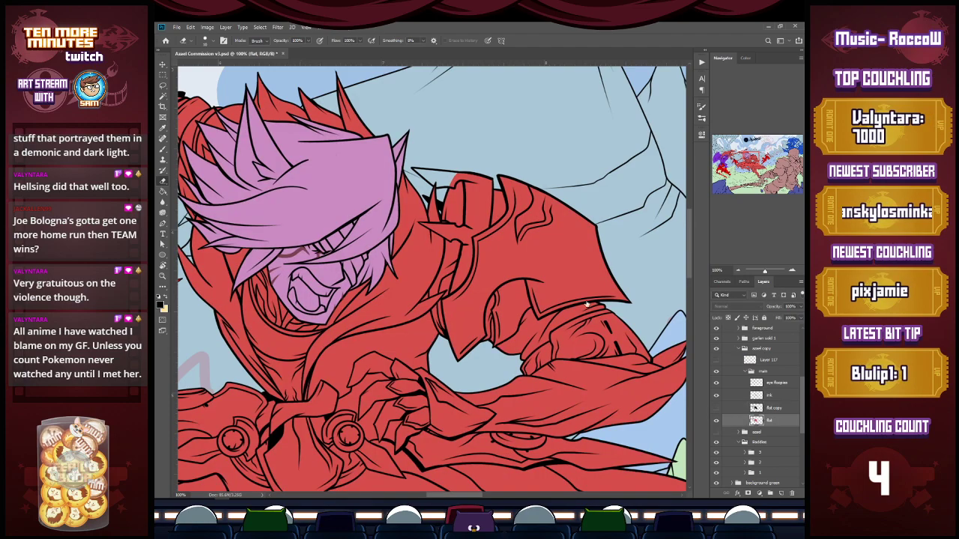
key(i)
key(b)
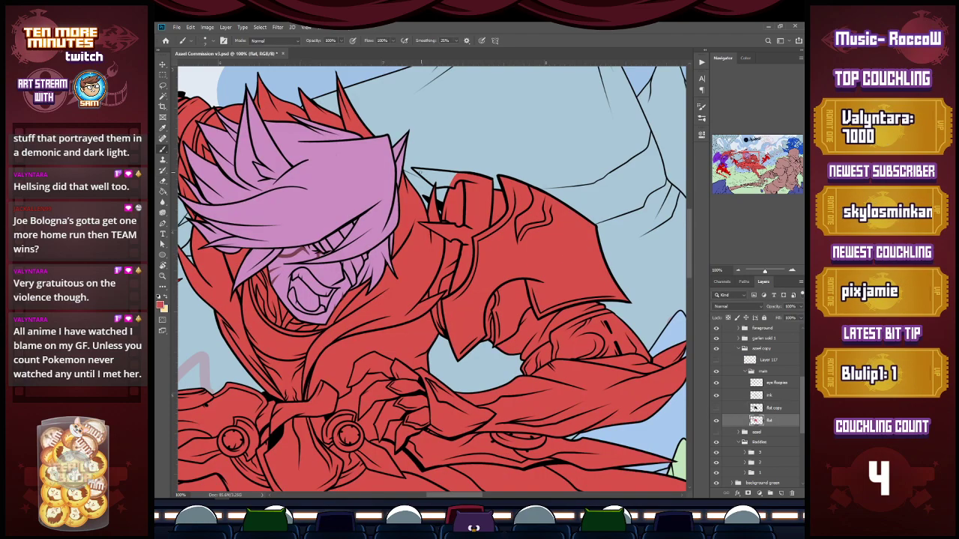
mouse_move(415, 170)
mouse_down()
mouse_move(452, 185)
mouse_move(433, 173)
mouse_up()
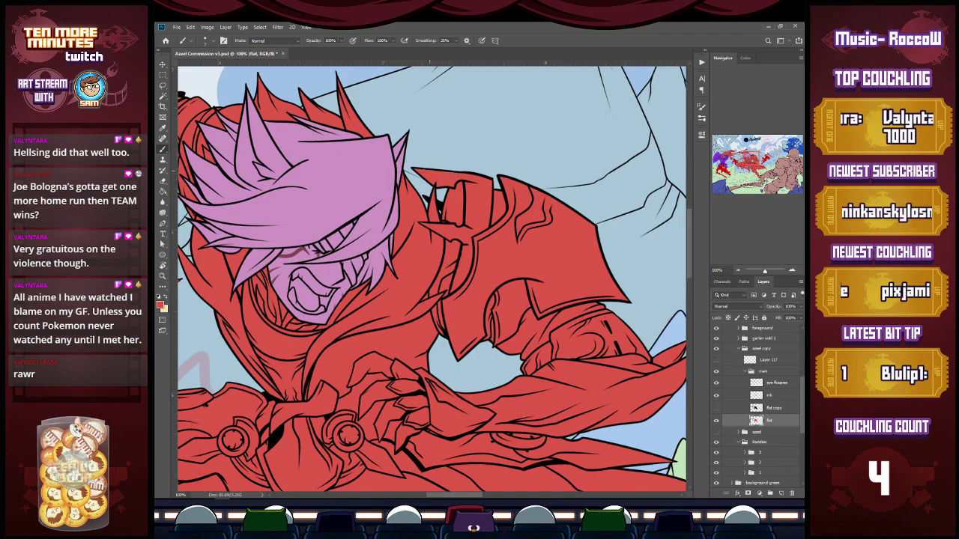
Show the flat copy layer again and paint the dark shadow colour over the new shoulder spike.
mouse_move(752, 162)
mouse_down()
mouse_move(749, 149)
mouse_move(757, 169)
mouse_move(751, 156)
mouse_up()
key(i)
click(380, 103)
click(767, 408)
click(715, 408)
key(b)
mouse_move(433, 236)
mouse_down()
mouse_move(449, 247)
mouse_move(470, 238)
mouse_move(447, 244)
mouse_move(457, 245)
mouse_move(436, 234)
mouse_move(459, 238)
mouse_up()
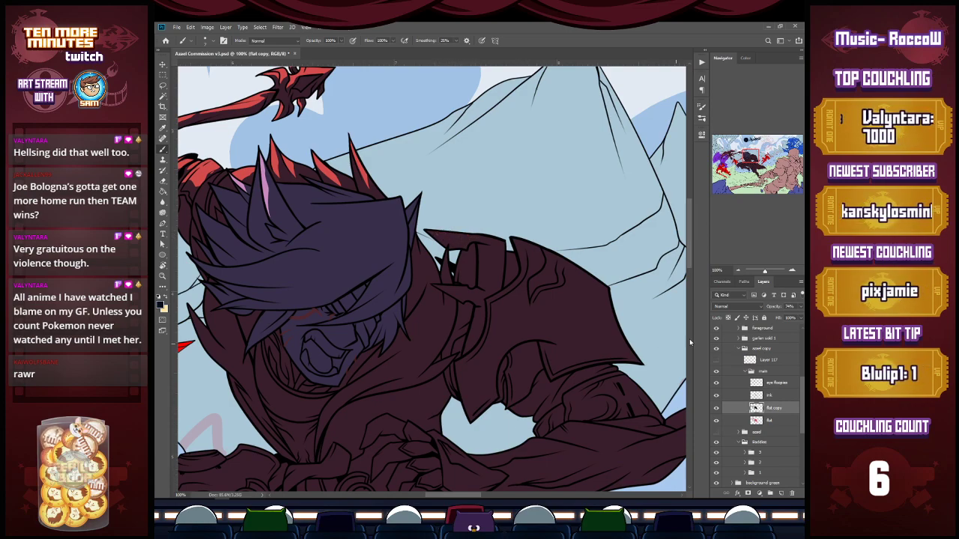
Draw scratch lines and a jagged gash near the shoulder plate's outer edge on the ink layer, redoing the first scratch.
click(773, 395)
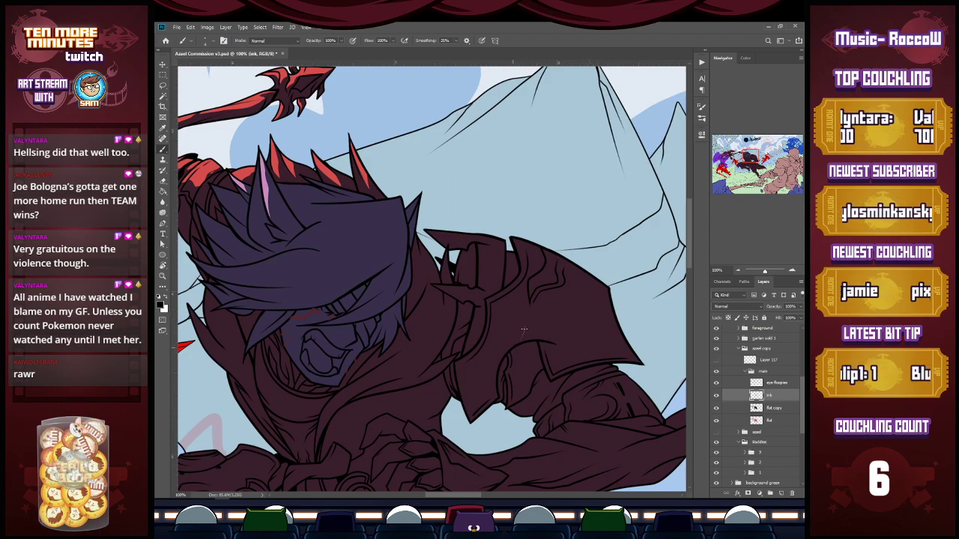
drag(590, 341, 631, 358)
key(ctrl+z)
drag(556, 324, 614, 348)
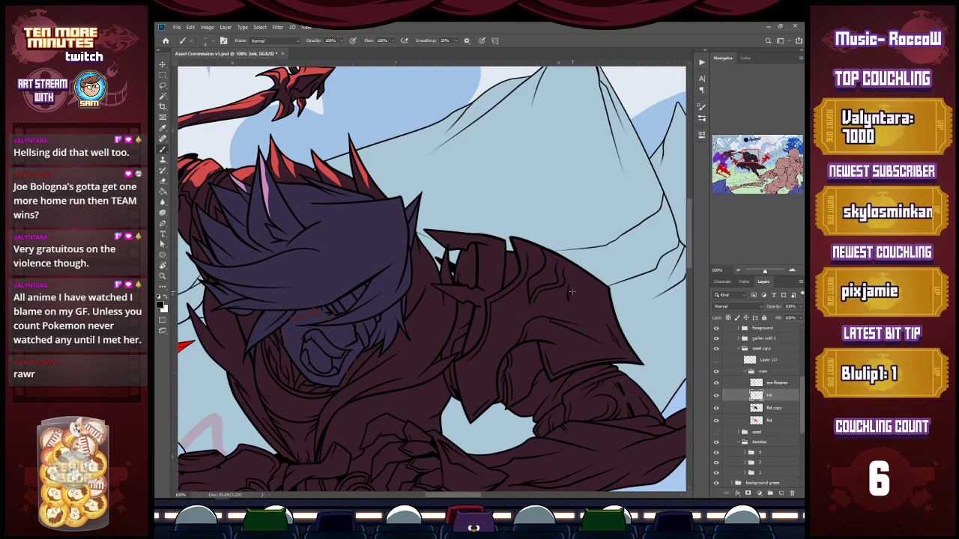
drag(576, 293, 597, 313)
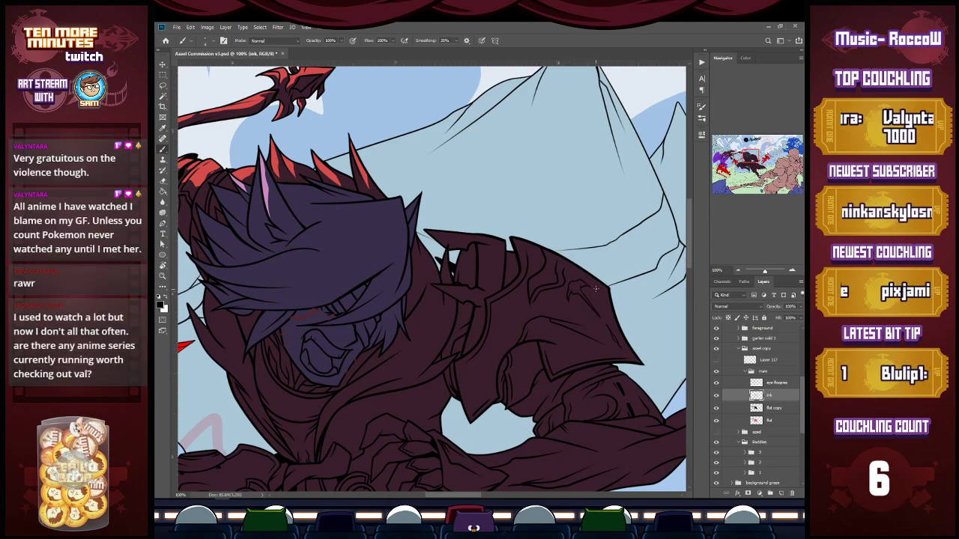
Erase the upper inner outline of the jagged gash on the shoulder plate.
key(e)
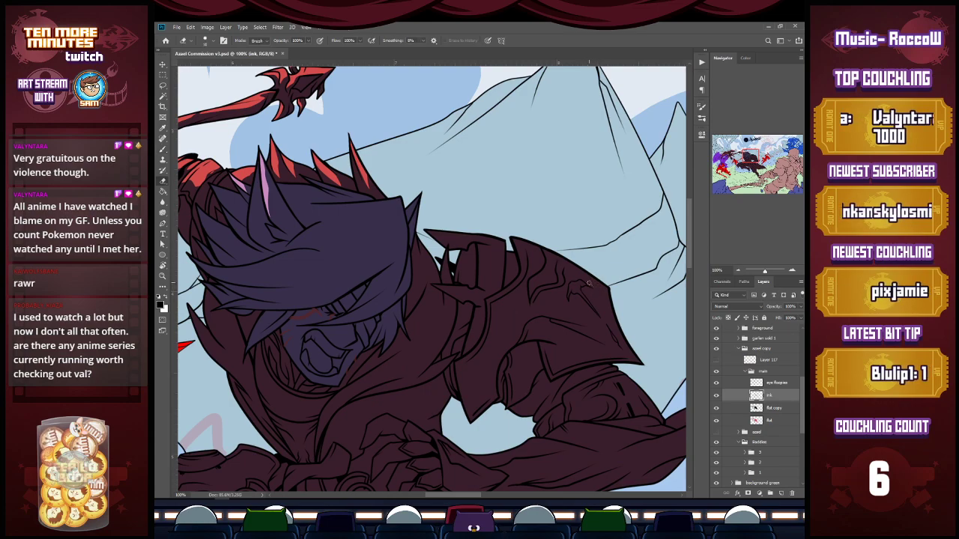
key(z)
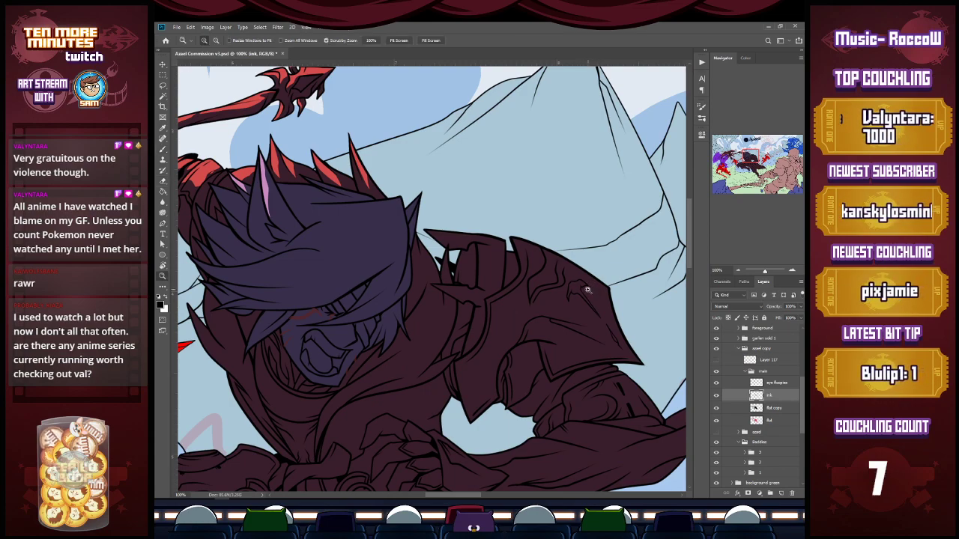
click(587, 283)
click(579, 286)
key(b)
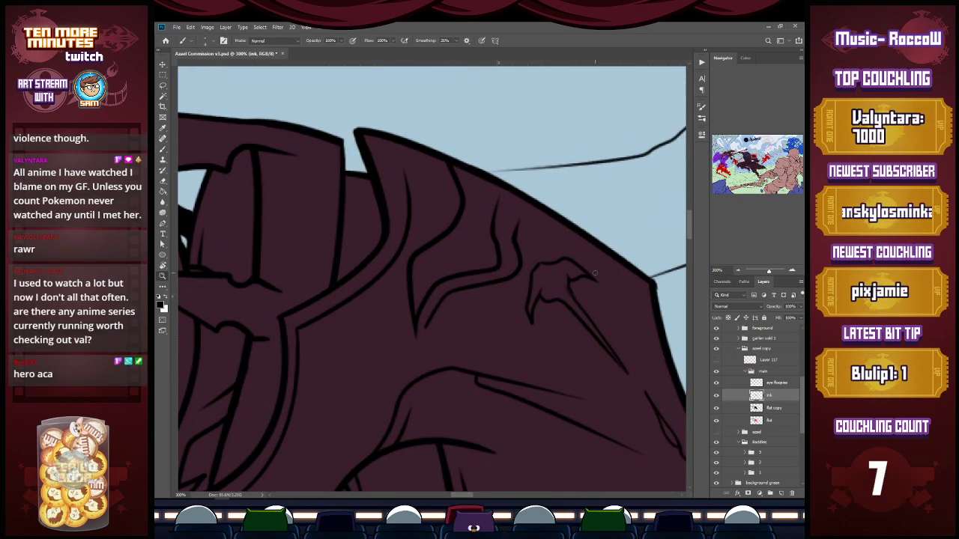
key(z)
alt+click(601, 273)
alt+click(600, 273)
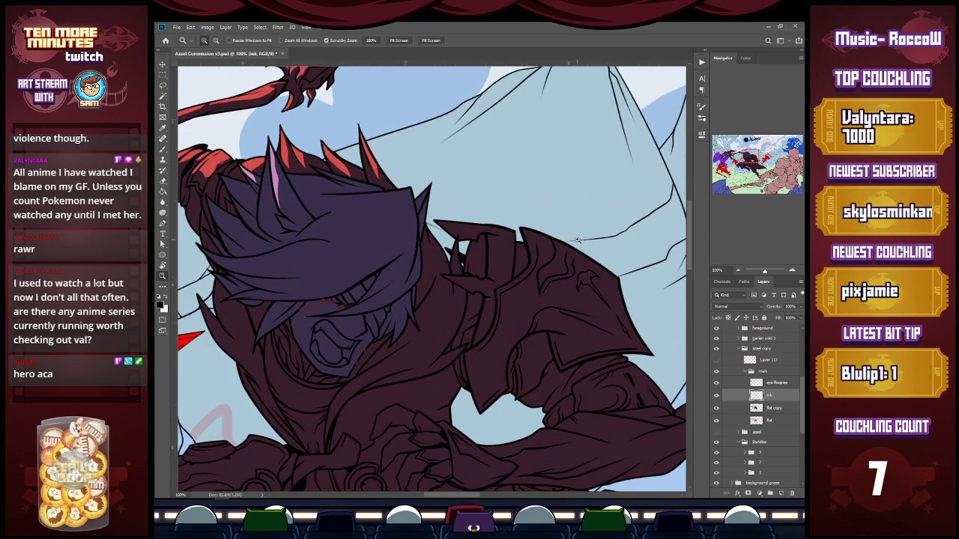
key(b)
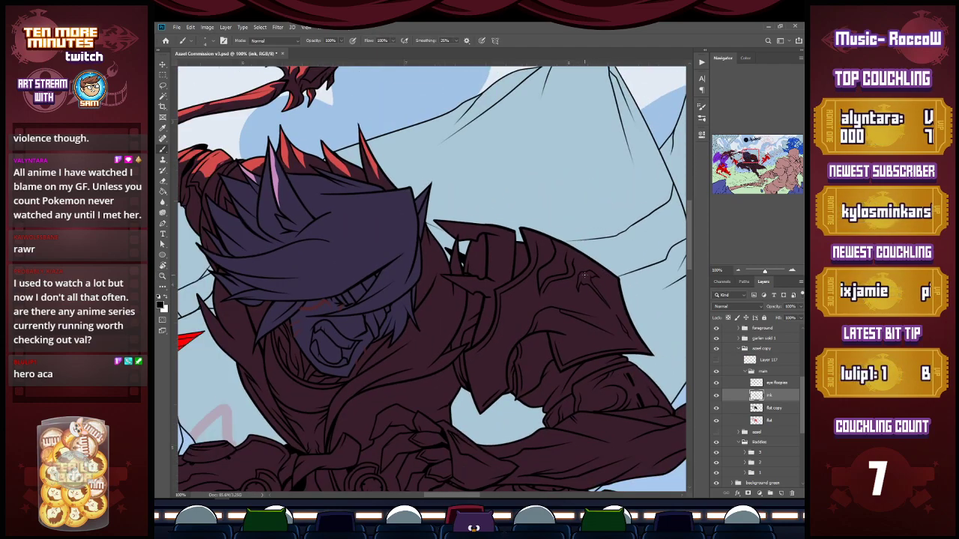
key(z)
click(587, 276)
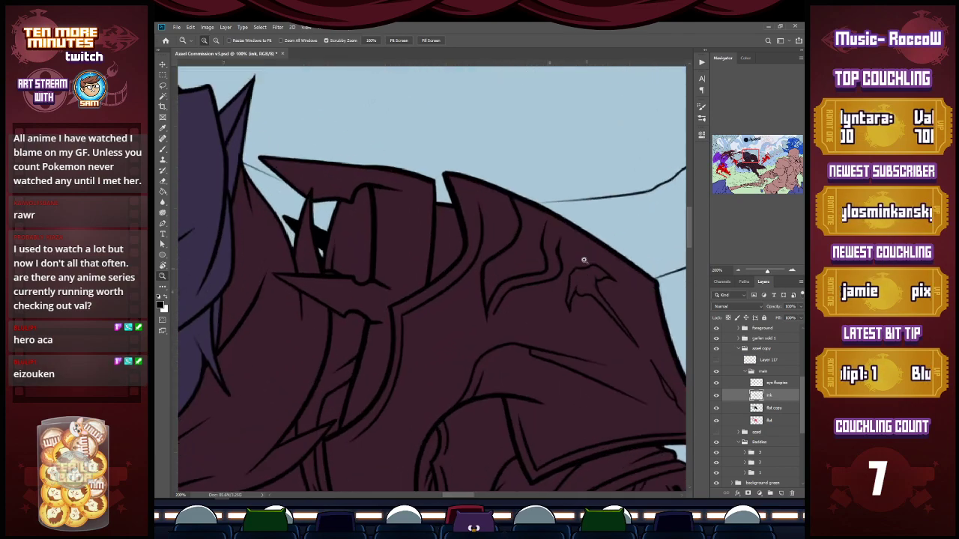
click(588, 263)
key(e)
key(b)
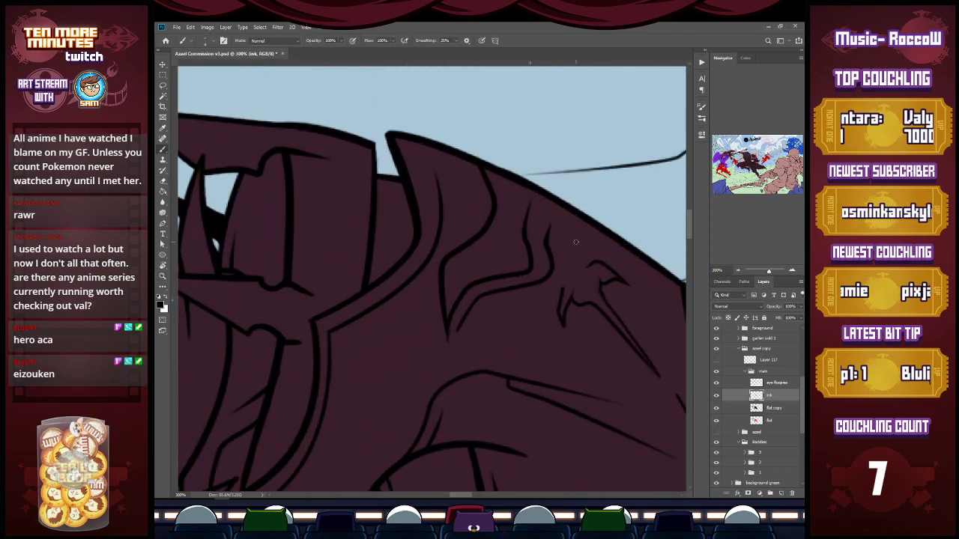
Redraw the upper inner outline of the jagged gash on the shoulder plate, redoing the first attempt.
mouse_move(564, 285)
mouse_down()
mouse_move(561, 256)
mouse_move(572, 254)
mouse_move(565, 258)
mouse_move(575, 254)
mouse_move(595, 271)
mouse_up()
key(ctrl+z)
key(ctrl+z)
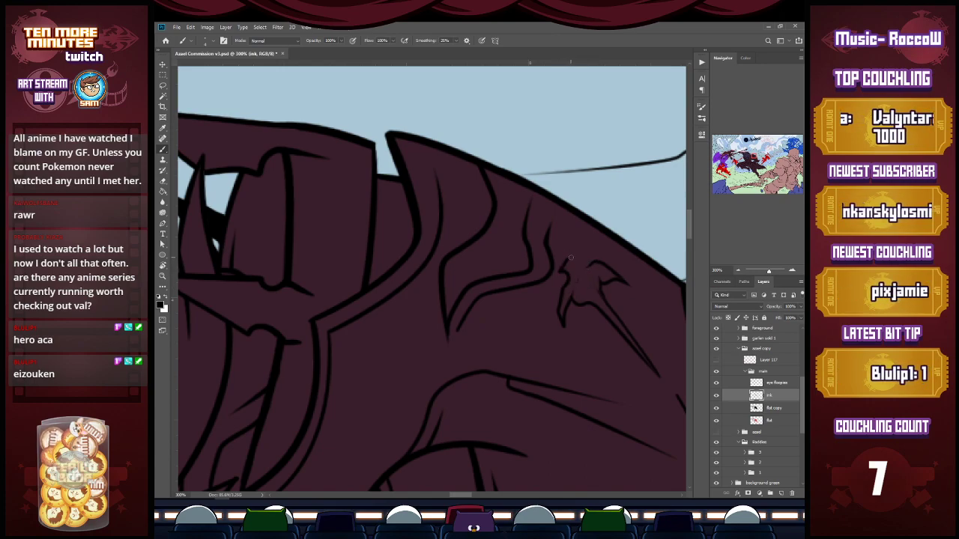
mouse_move(563, 289)
mouse_down()
mouse_move(560, 259)
mouse_move(592, 272)
mouse_up()
scroll(613, 264, down, 3)
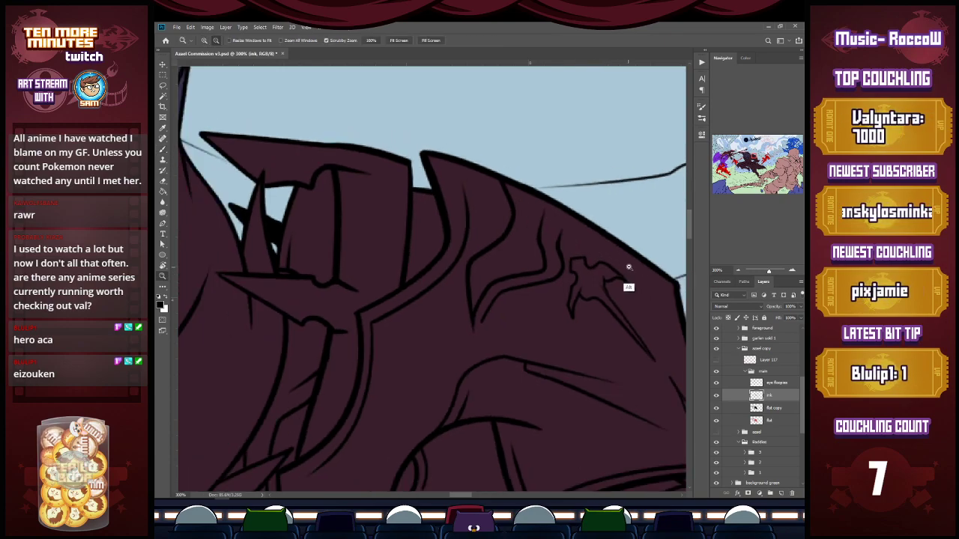
Break the shoulder plate's upper outline above the gash and ink a small chipped notch there.
scroll(629, 274, up, 2)
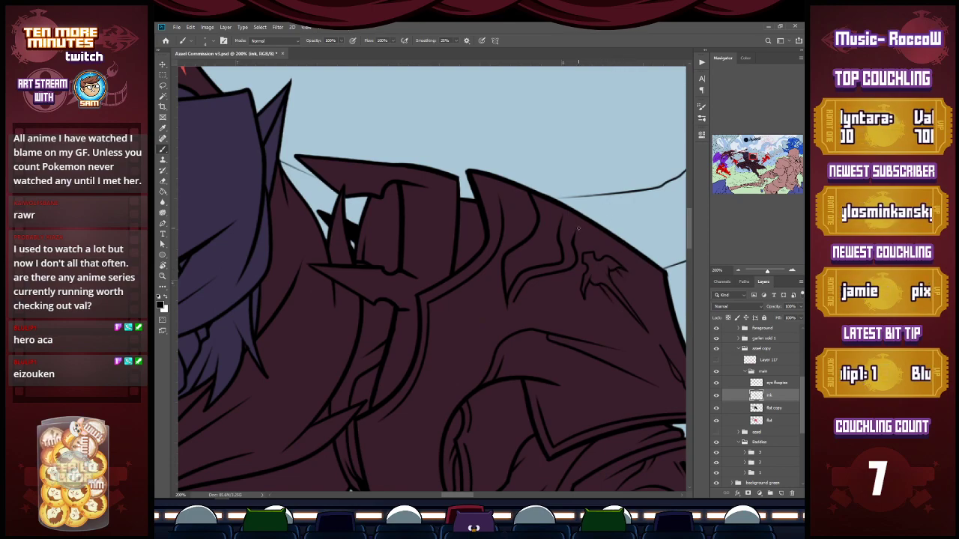
key(e)
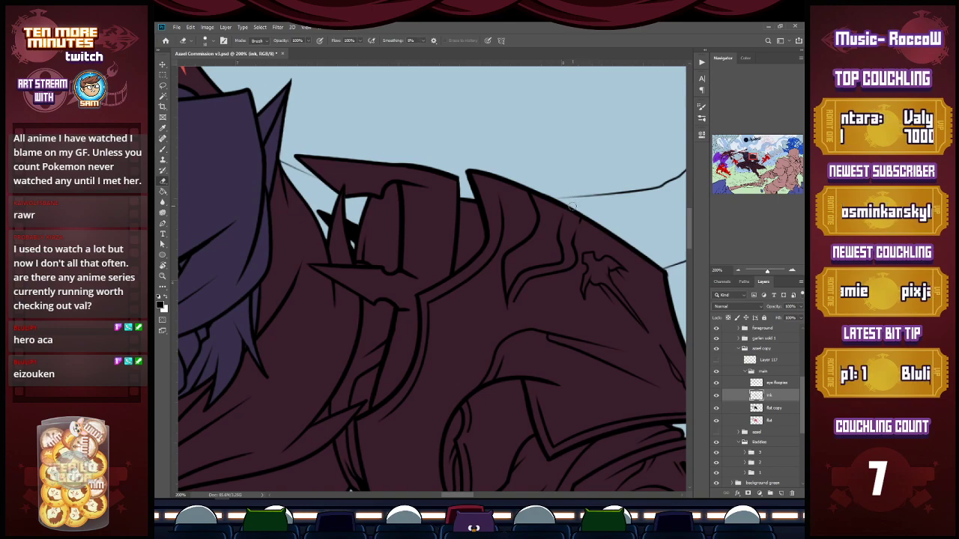
key(b)
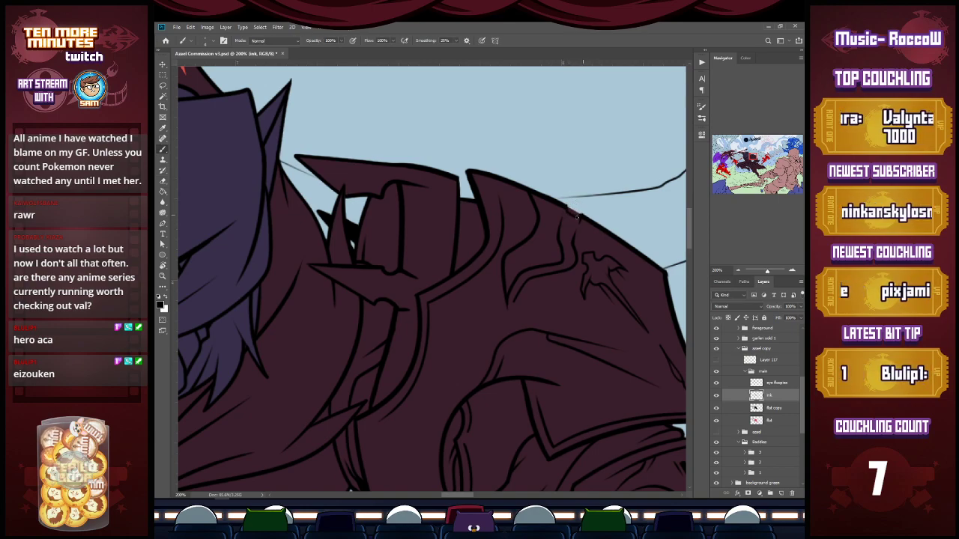
key(e)
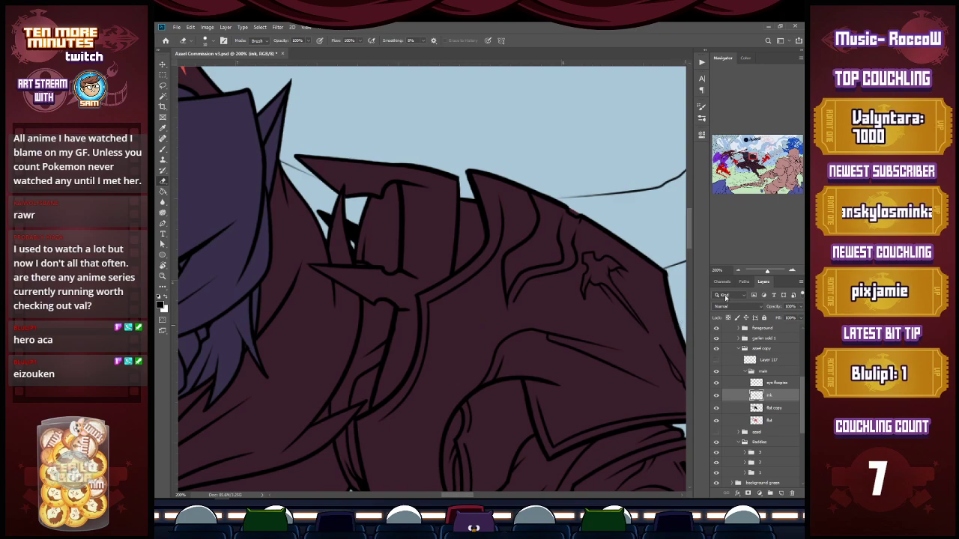
Erase the shadow and red fill inside the upper notch on the flat copy and flat layers, and save the file.
click(775, 408)
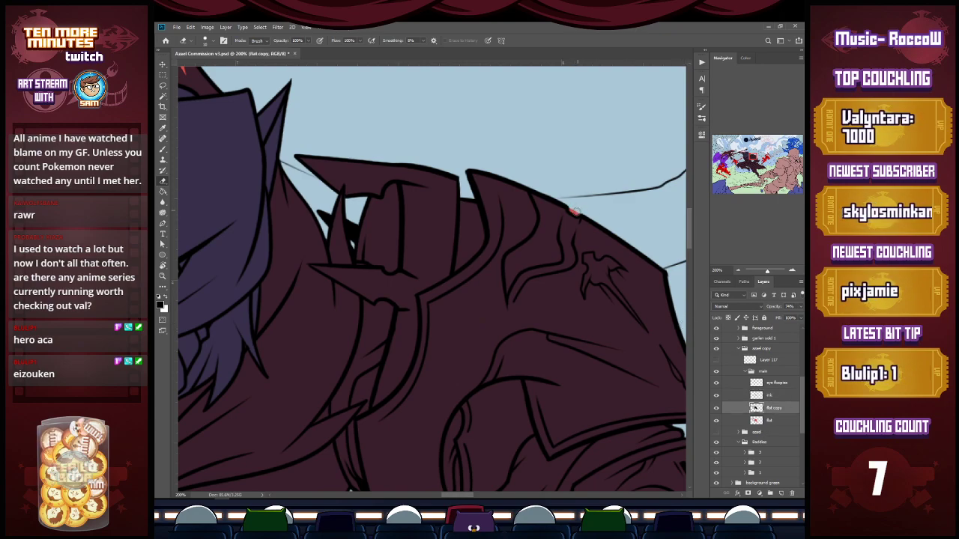
click(771, 421)
drag(573, 209, 579, 212)
key(z)
alt+click(611, 183)
alt+click(612, 178)
alt+click(612, 178)
key(e)
key(ctrl+s)
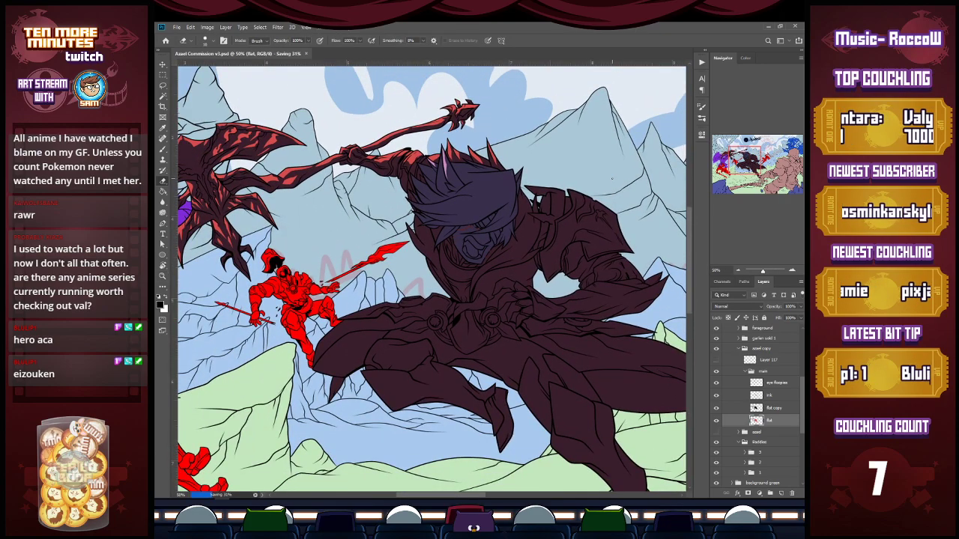
Cut and ink a small chipped notch in the shoulder plate's outline just above its lower outer tip on the ink layer.
key(z)
mouse_move(632, 252)
mouse_down()
mouse_move(640, 234)
mouse_move(616, 243)
mouse_move(631, 261)
mouse_move(612, 237)
mouse_move(635, 258)
mouse_up()
key(alt+])
key(alt+])
key(e)
key(b)
key(e)
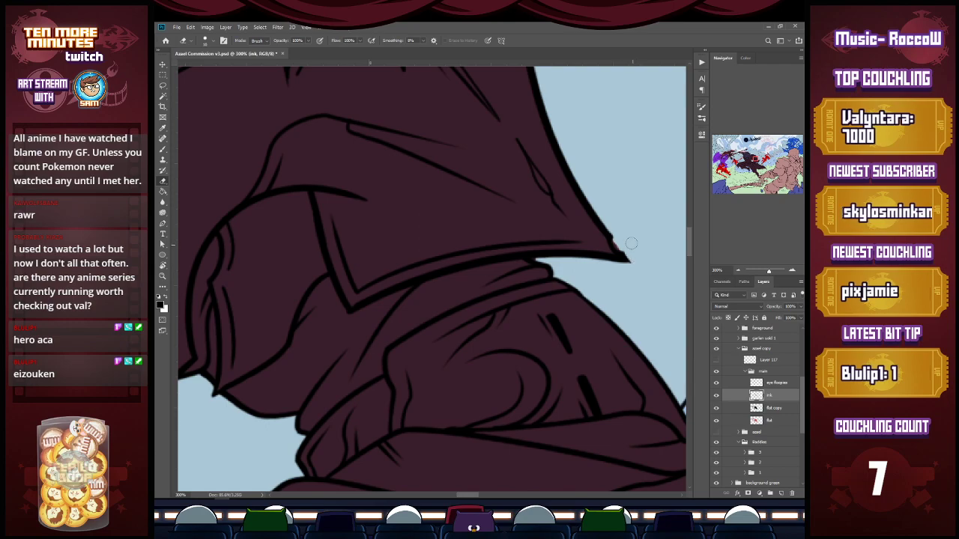
Erase the flat copy and flat fills outside the notch near the plate's lower tip, and save the file.
click(772, 410)
drag(621, 242, 622, 246)
click(778, 422)
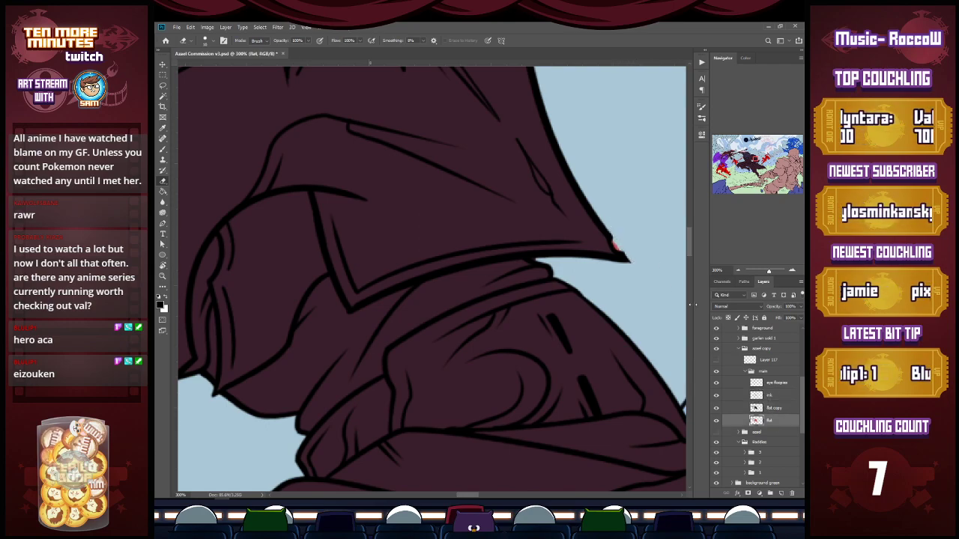
key(z)
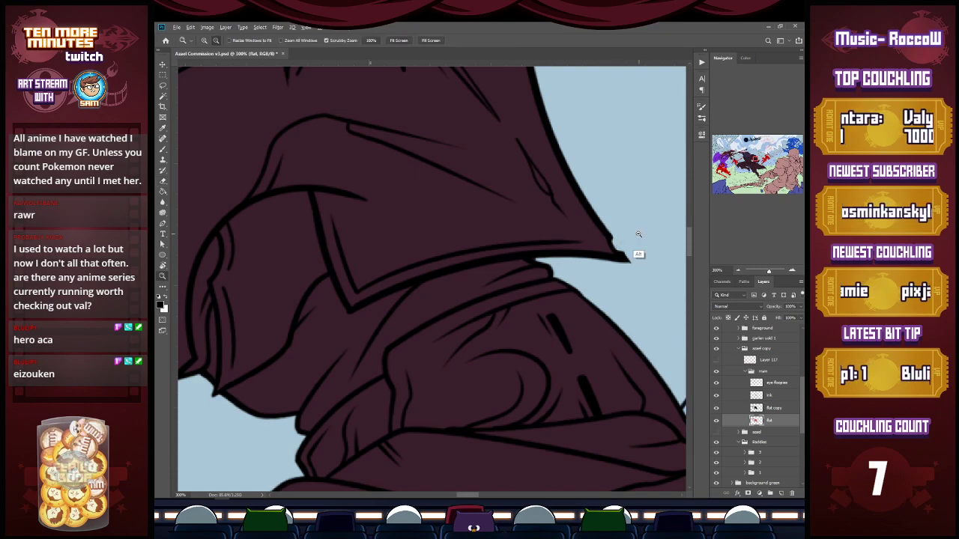
alt+click(637, 233)
alt+click(637, 233)
alt+click(639, 234)
alt+click(638, 233)
key(e)
key(ctrl+s)
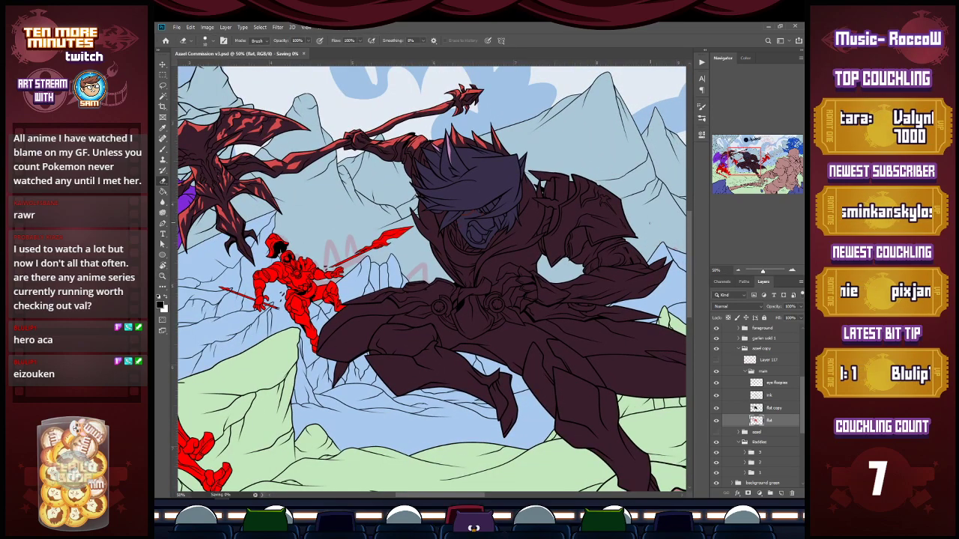
Ink small accent strokes on the upper collar spike of the shoulder armour, undoing the stroke beside its lower edge.
key(alt+bracketright)
key(alt+bracketright)
key(z)
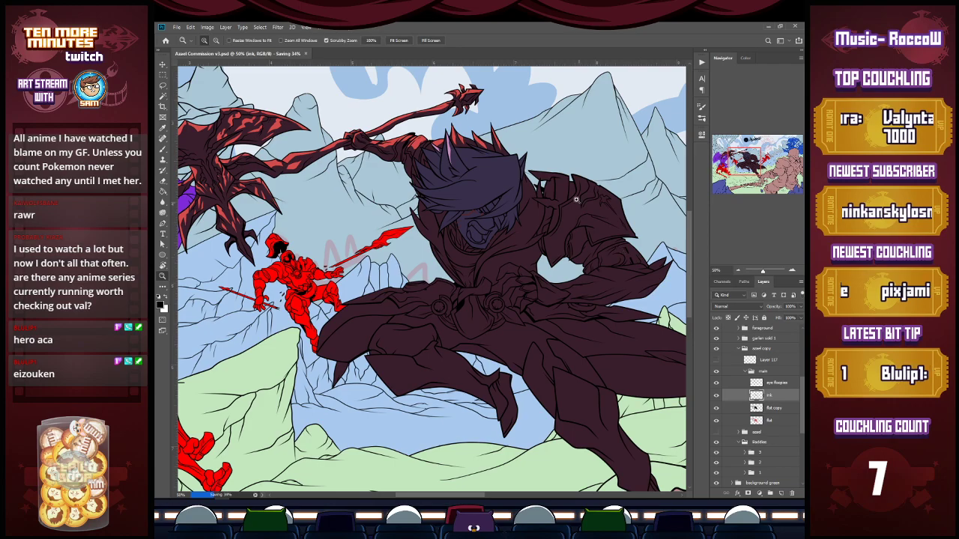
click(552, 166)
click(552, 166)
key(b)
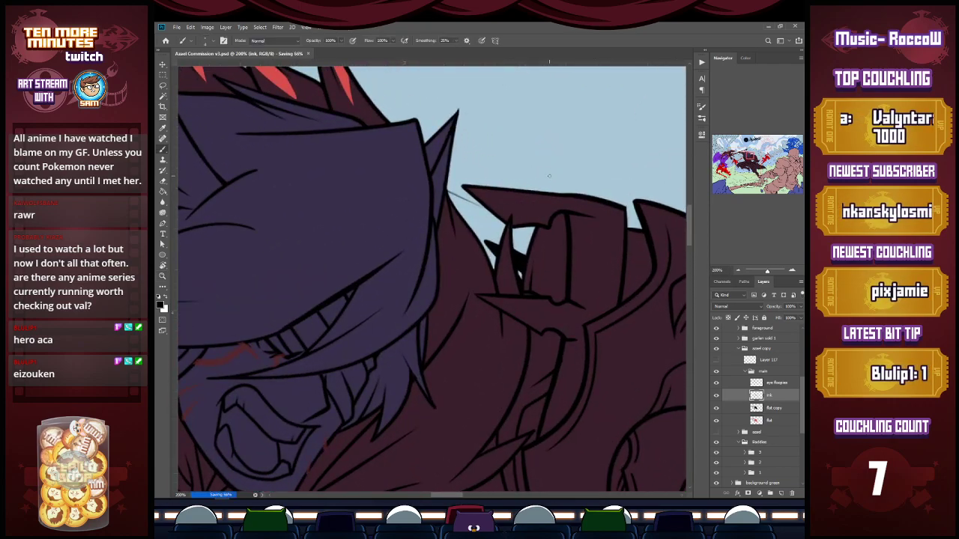
mouse_move(471, 188)
mouse_down()
mouse_move(502, 212)
mouse_move(484, 191)
mouse_up()
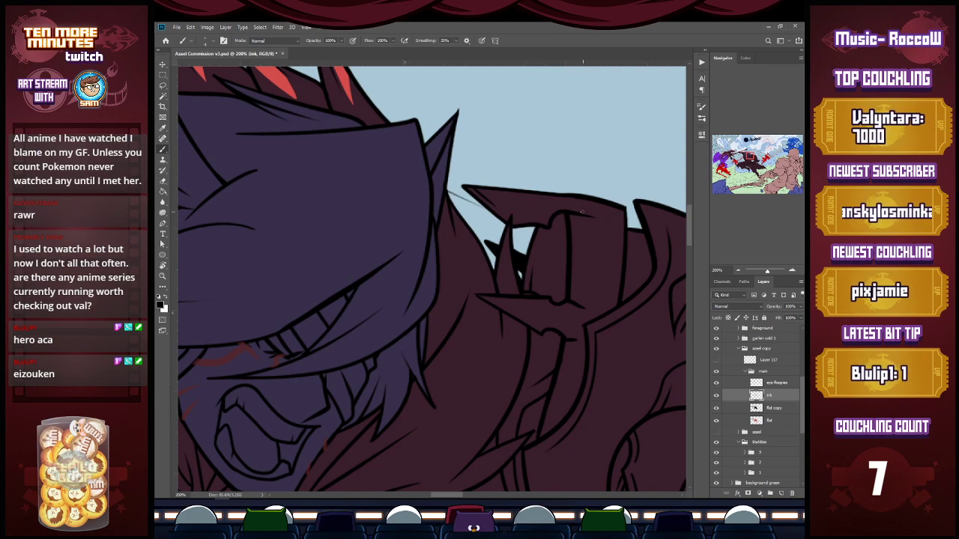
mouse_move(527, 221)
mouse_down()
mouse_move(581, 212)
mouse_move(533, 219)
mouse_up()
key(ctrl+z)
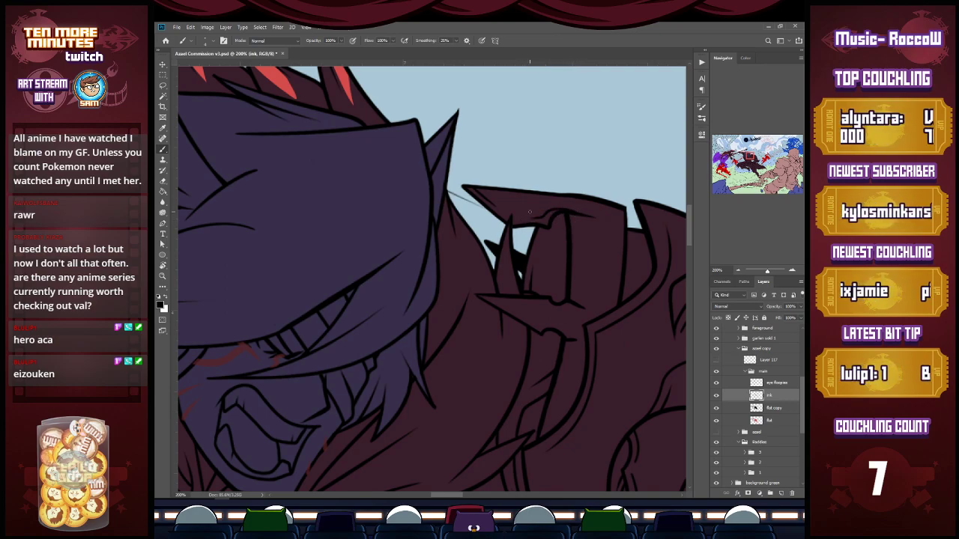
Ink detail lines along the shoulder armour's vertical bands below the collar spikes, and save the file.
mouse_move(558, 323)
mouse_down()
mouse_move(525, 321)
mouse_move(547, 306)
mouse_move(530, 301)
mouse_move(579, 264)
mouse_up()
mouse_move(570, 343)
mouse_down()
mouse_move(568, 371)
mouse_move(562, 352)
mouse_move(538, 436)
mouse_move(550, 412)
mouse_move(532, 441)
mouse_up()
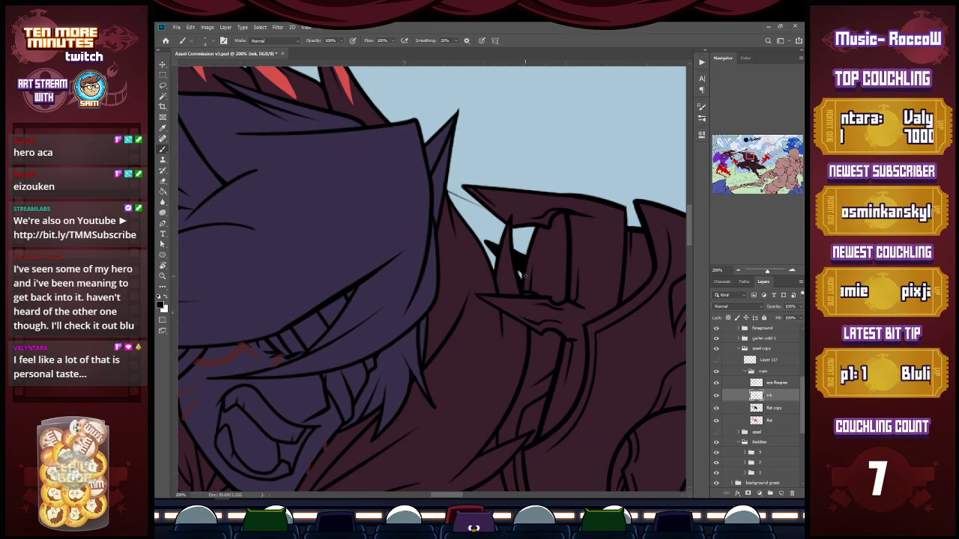
key(z)
alt+click(542, 267)
alt+click(542, 267)
key(ctrl+s)
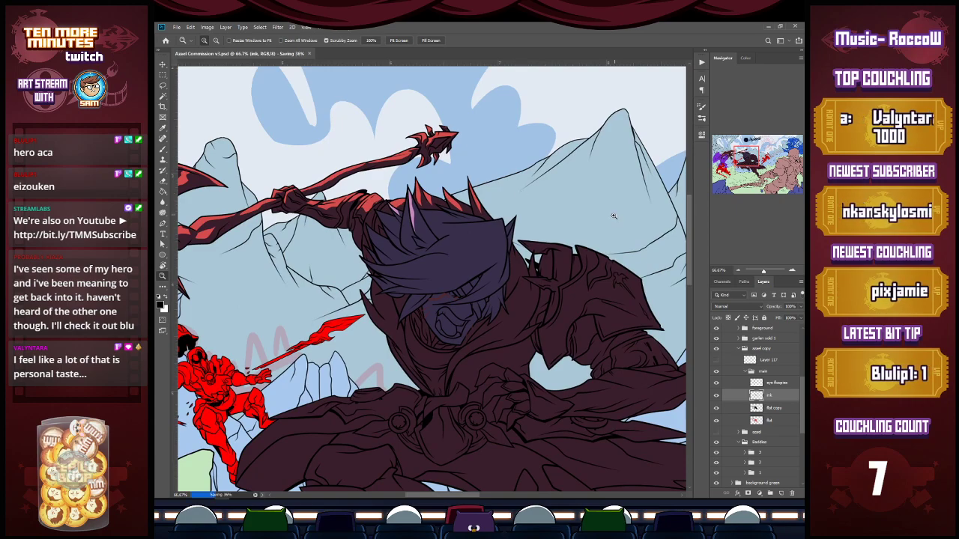
Refine the inked tips of the collar spikes, undoing the trial strokes along the upper spike's lower edge, and save the file.
click(543, 242)
click(543, 242)
key(b)
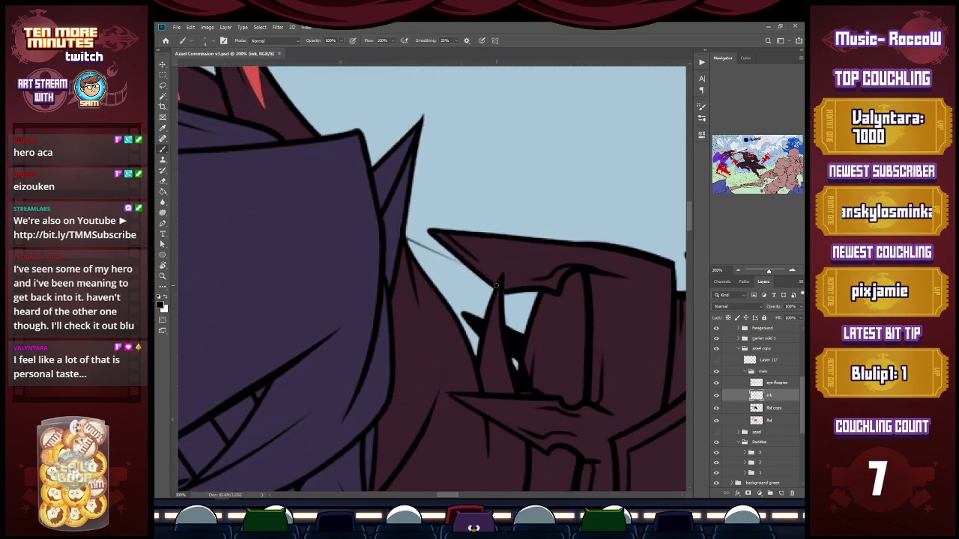
drag(452, 232, 491, 282)
key(ctrl+z)
drag(459, 239, 492, 281)
key(ctrl+z)
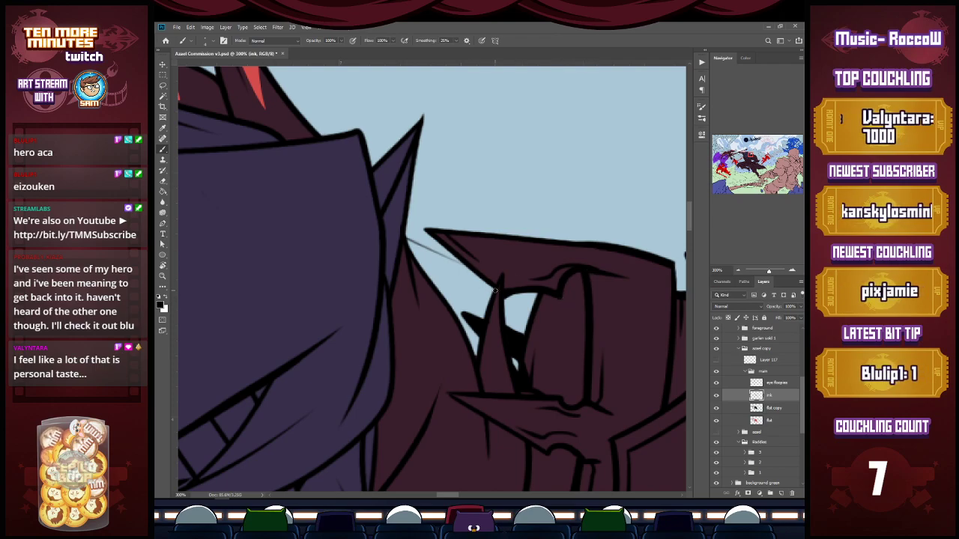
key(ctrl+s)
scroll(602, 349, down, 4)
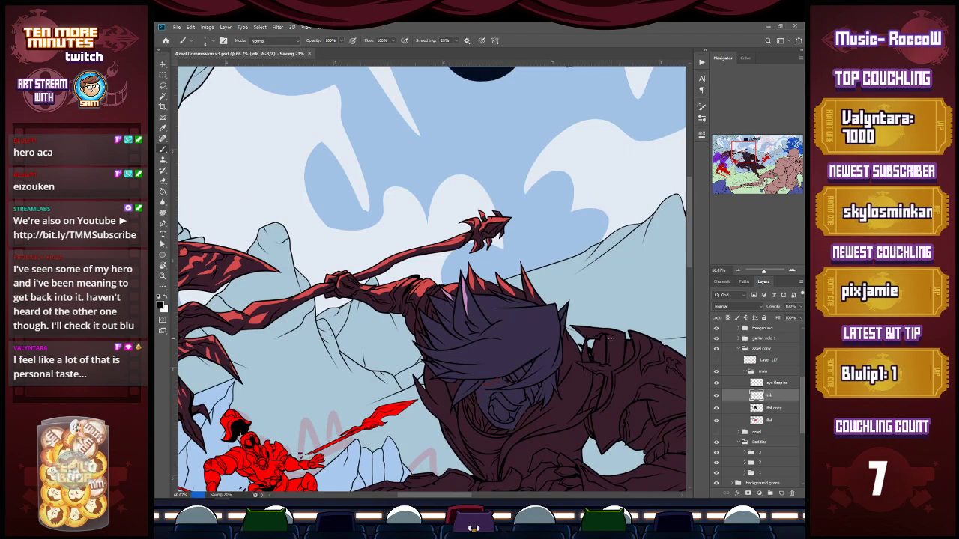
Remove the shadow along the forearm guard's lower outer edge on the flat copy layer to carve a lit red highlight.
click(772, 411)
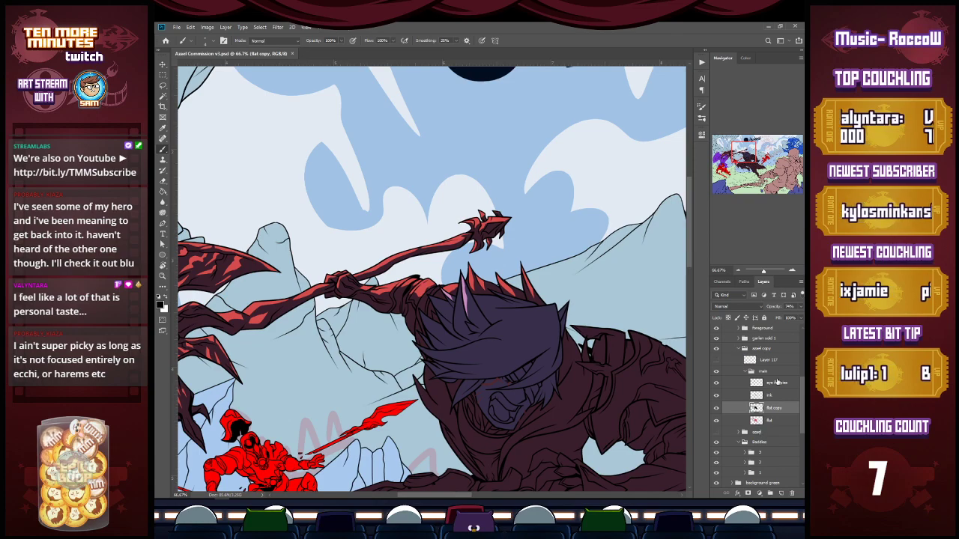
drag(539, 375, 416, 176)
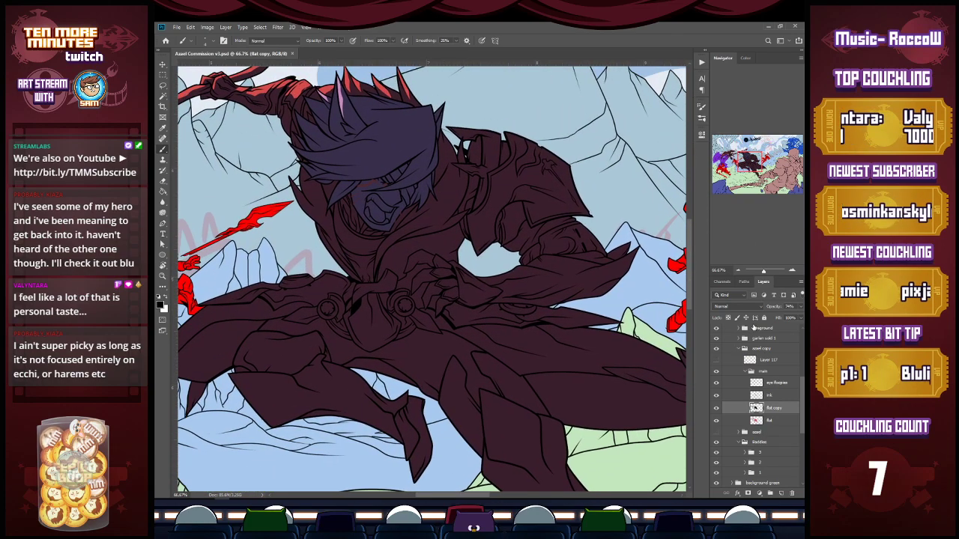
key(l)
mouse_move(642, 249)
mouse_down()
mouse_move(624, 271)
mouse_move(548, 311)
mouse_move(606, 302)
mouse_move(647, 252)
mouse_up()
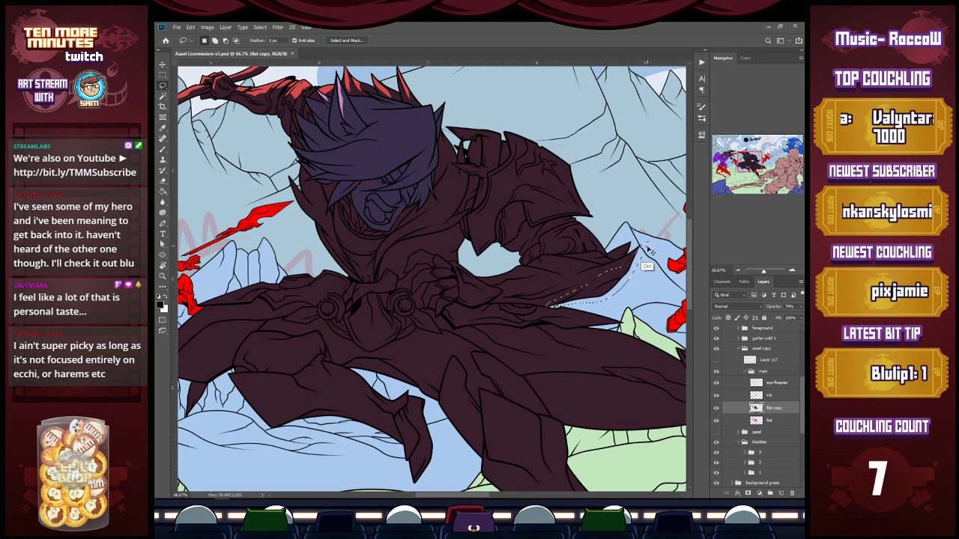
key(alt+BackSpace)
key(ctrl+d)
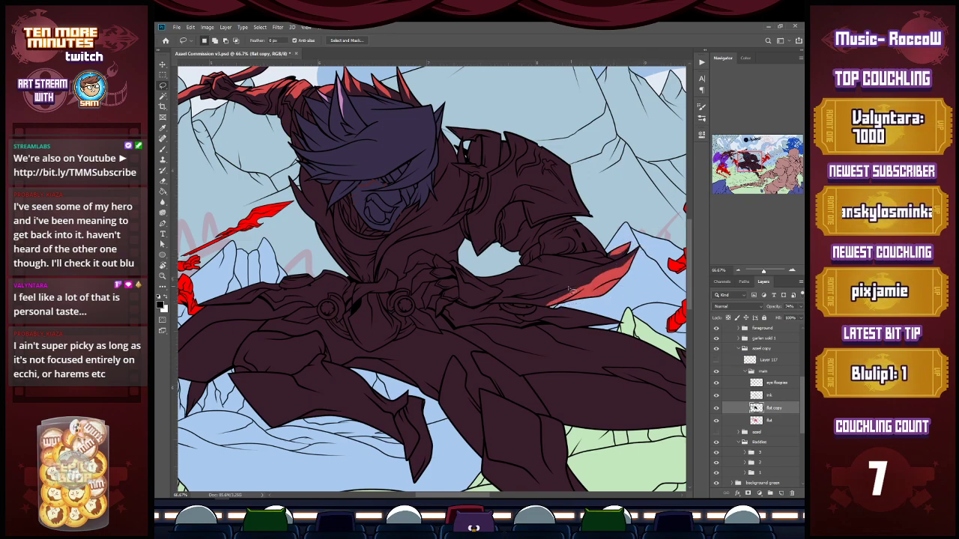
Carve lit highlights from the shadow on the two lower clawed fingers of the hand at the waist.
key(ctrl+plus)
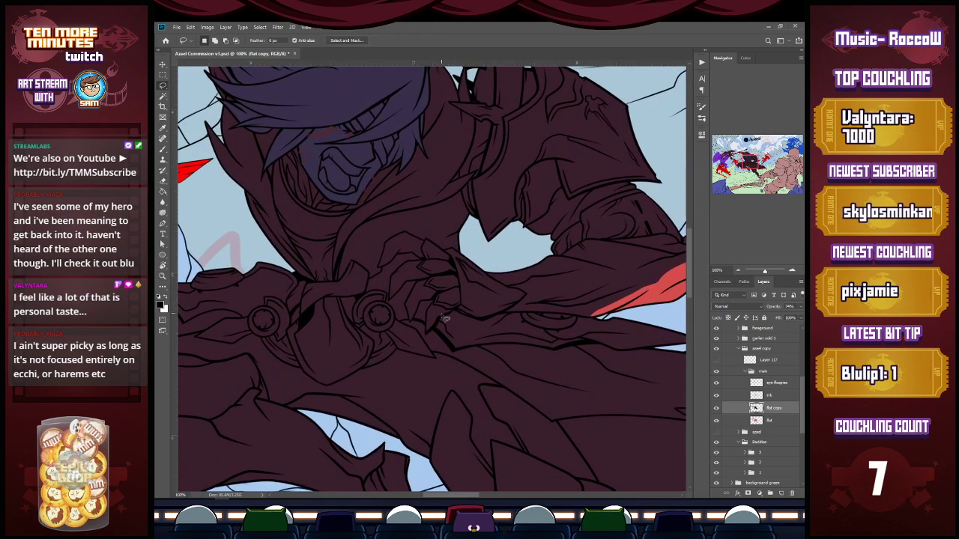
mouse_move(430, 337)
mouse_down()
mouse_move(437, 309)
mouse_move(454, 316)
mouse_move(434, 334)
mouse_move(456, 315)
mouse_move(412, 302)
mouse_move(428, 295)
mouse_move(436, 302)
mouse_move(420, 316)
mouse_move(397, 285)
mouse_move(435, 282)
mouse_move(390, 302)
mouse_up()
key(Delete)
key(ctrl+d)
key(Delete)
key(ctrl+d)
Carve a lit highlight on the next finger up, undoing the first cut to trim its selection.
key(ctrl+z)
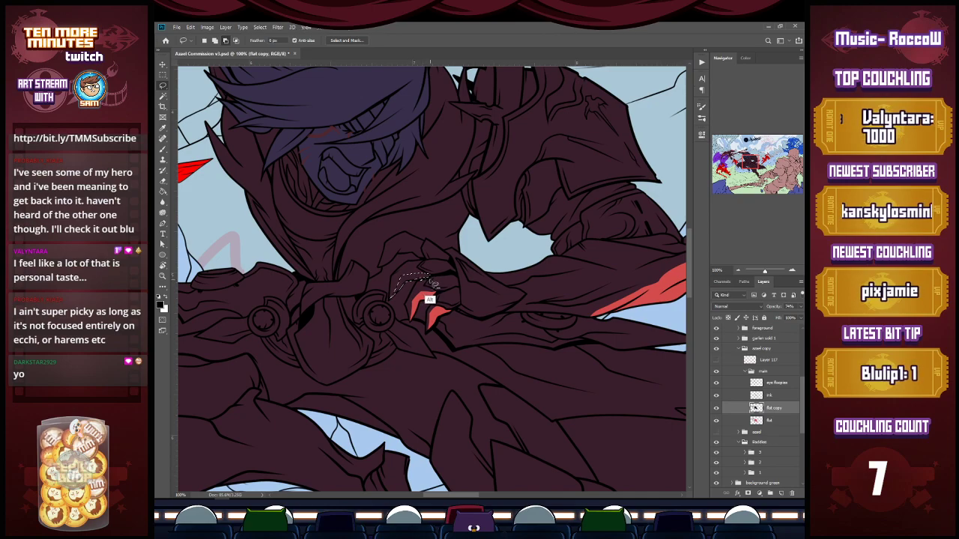
key(ctrl+x)
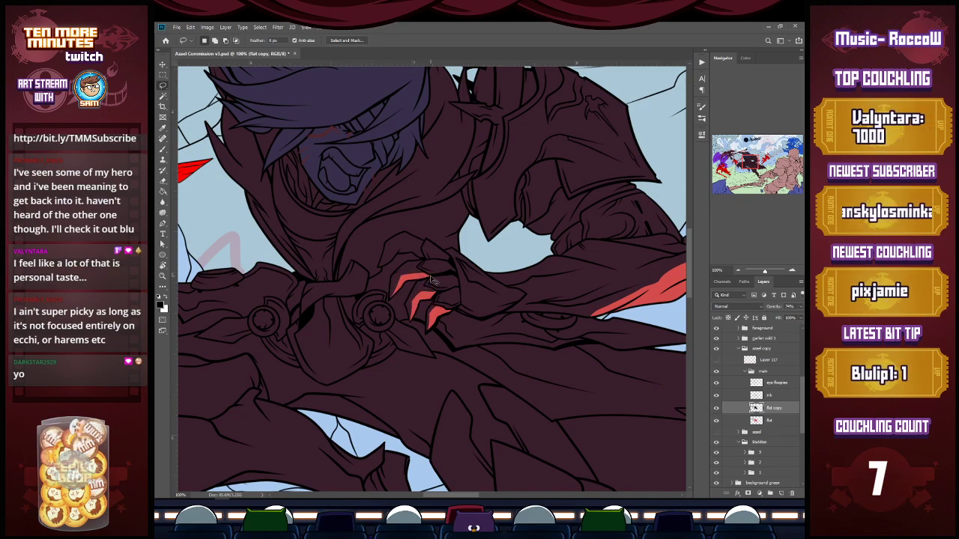
key(ctrl+z)
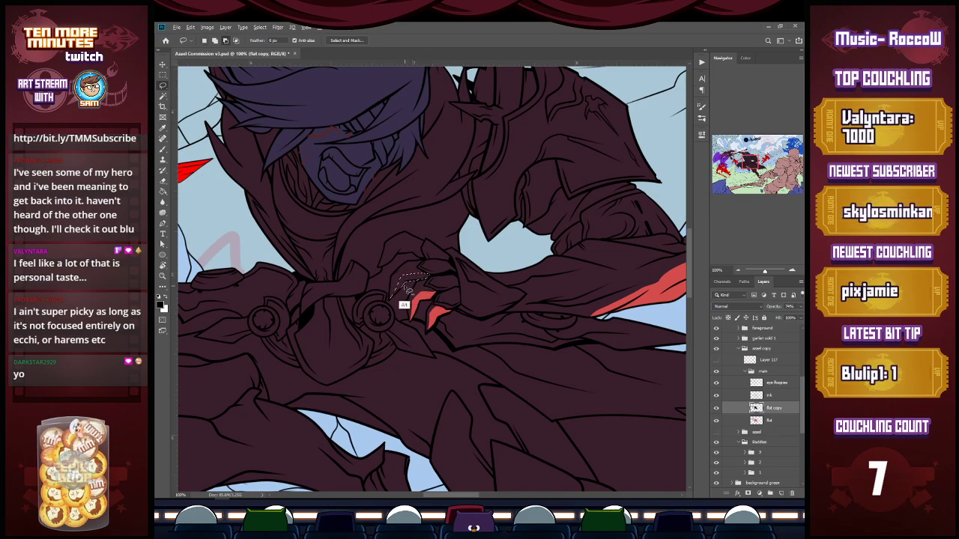
key(ctrl+x)
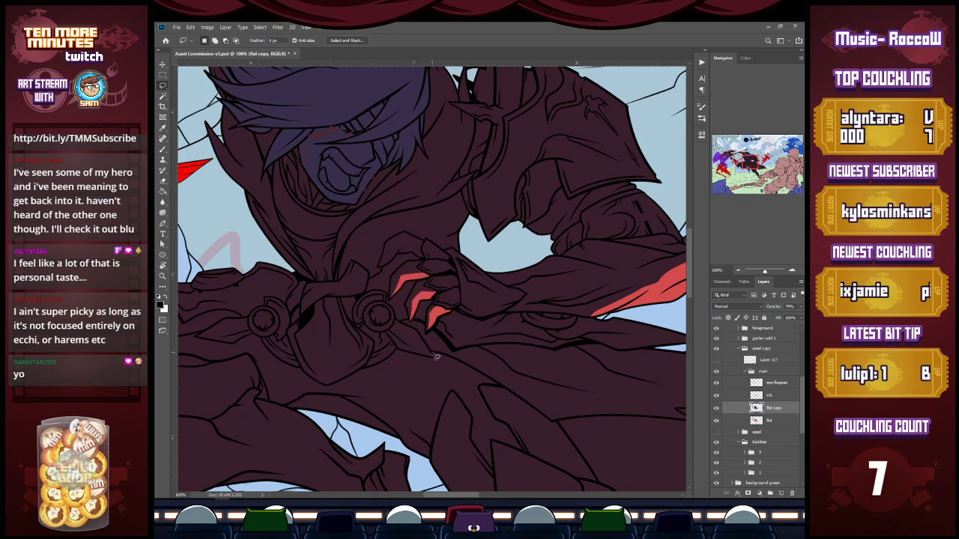
Cut the shadow from the inner finger segments beside the carved finger highlights.
mouse_move(436, 291)
mouse_down()
mouse_move(459, 288)
mouse_move(437, 287)
mouse_up()
key(ctrl+x)
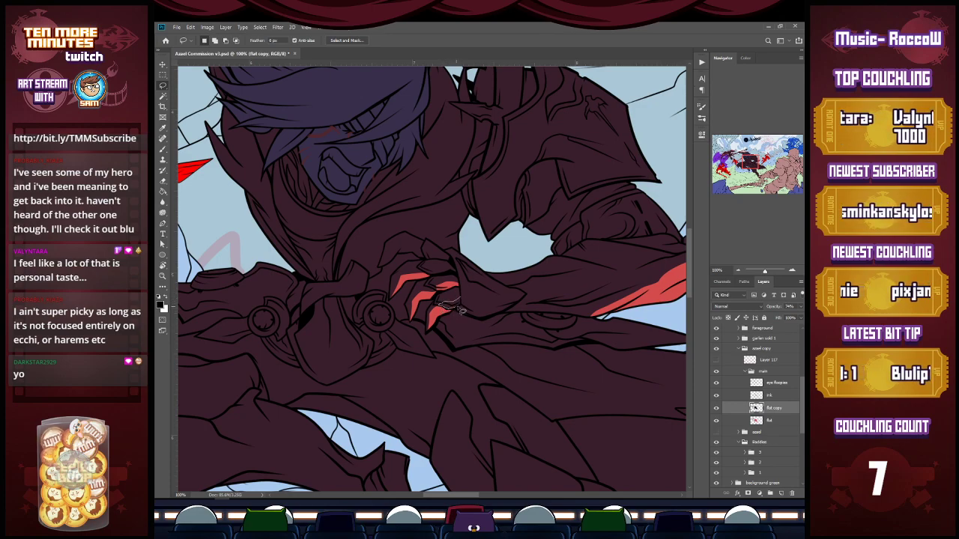
mouse_move(427, 275)
mouse_down()
mouse_move(460, 277)
mouse_move(452, 268)
mouse_move(423, 273)
mouse_up()
key(Delete)
key(ctrl+d)
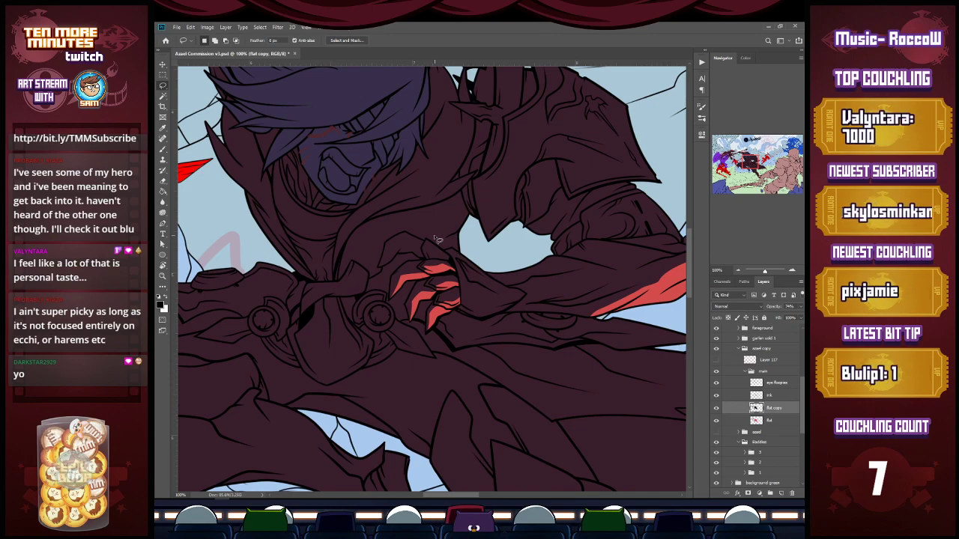
Carve lit highlights on the uppermost finger and its claw tip.
mouse_move(425, 259)
mouse_down()
mouse_move(423, 249)
mouse_move(453, 262)
mouse_move(393, 265)
mouse_move(400, 258)
mouse_up()
key(Delete)
key(ctrl+d)
key(Delete)
key(ctrl+d)
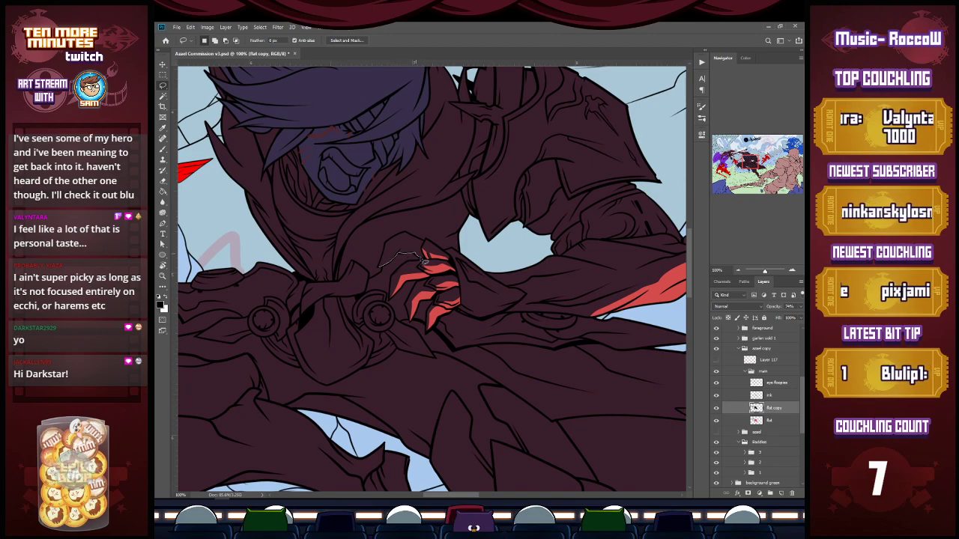
Carve a lit highlight from the shadow along the upper edge of the hand's top finger and knuckle.
drag(403, 244, 379, 266)
key(z)
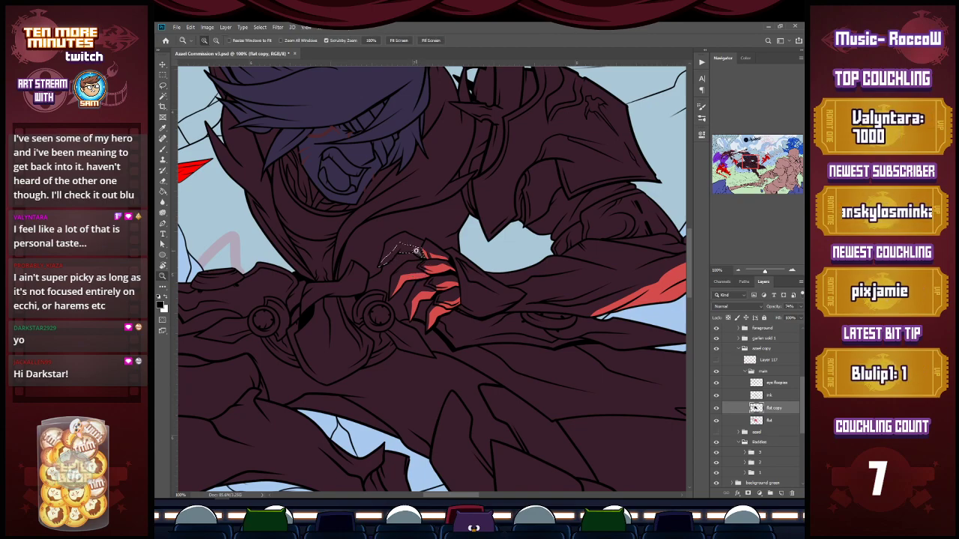
key(l)
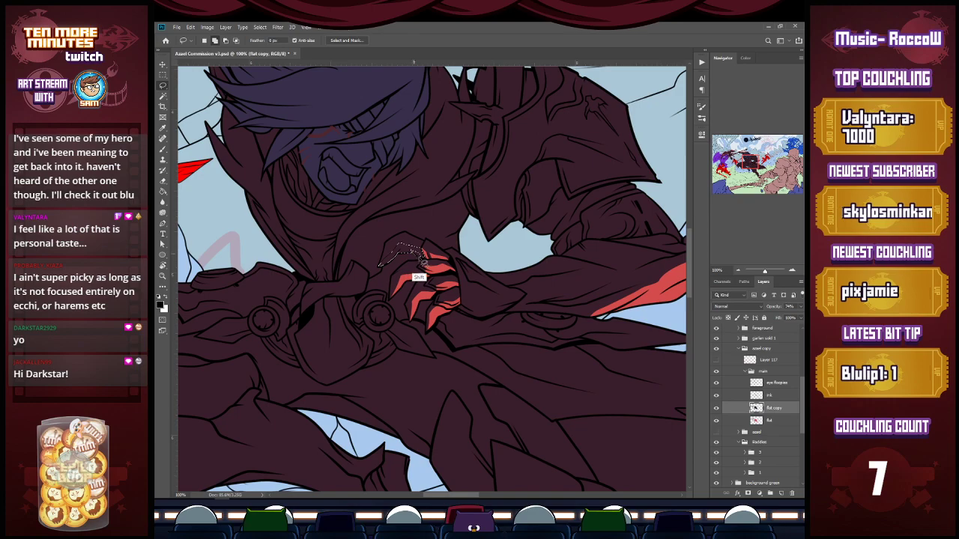
key(ctrl+x)
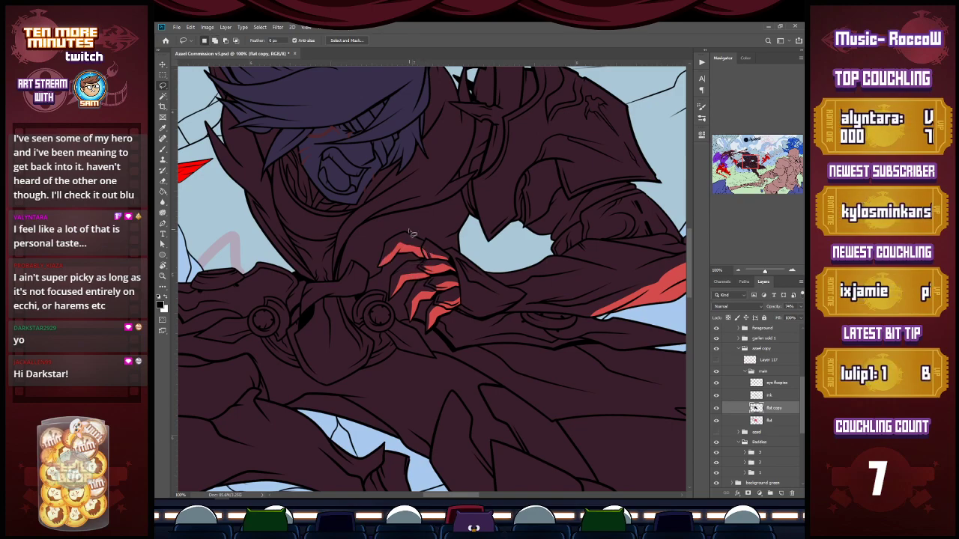
Carve lit highlights on the back of the hand and the pointed wrist guard.
key(b)
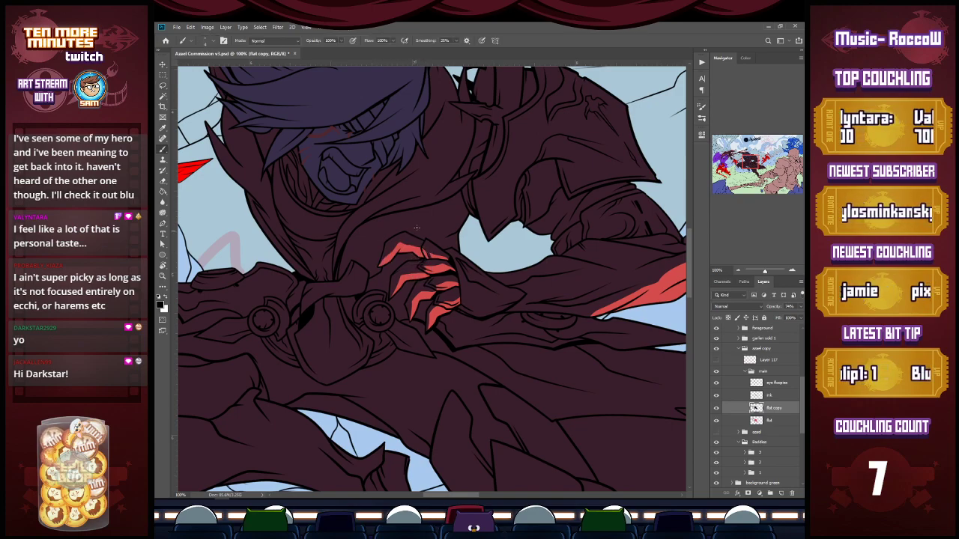
mouse_move(749, 162)
mouse_down()
mouse_move(748, 147)
mouse_move(747, 161)
mouse_up()
key(i)
key(b)
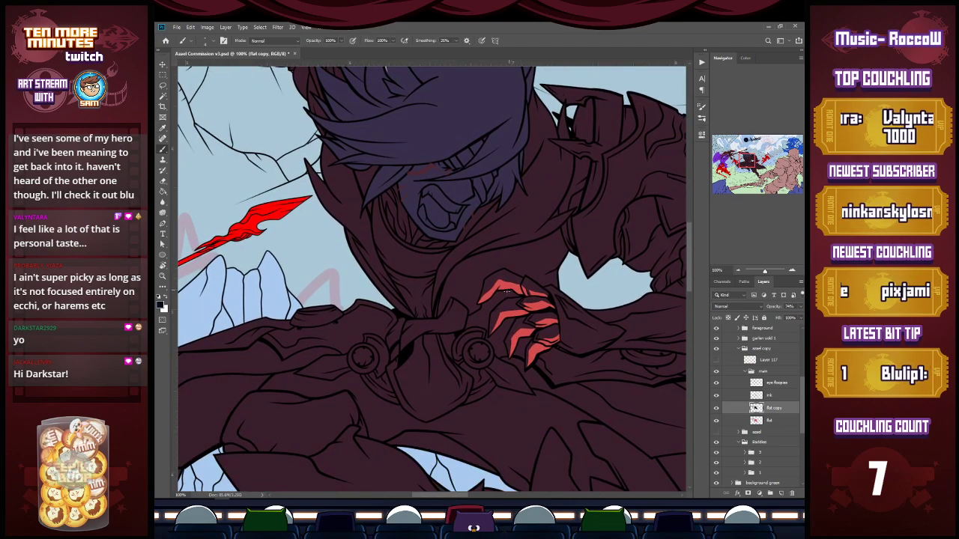
drag(423, 495, 440, 494)
key(l)
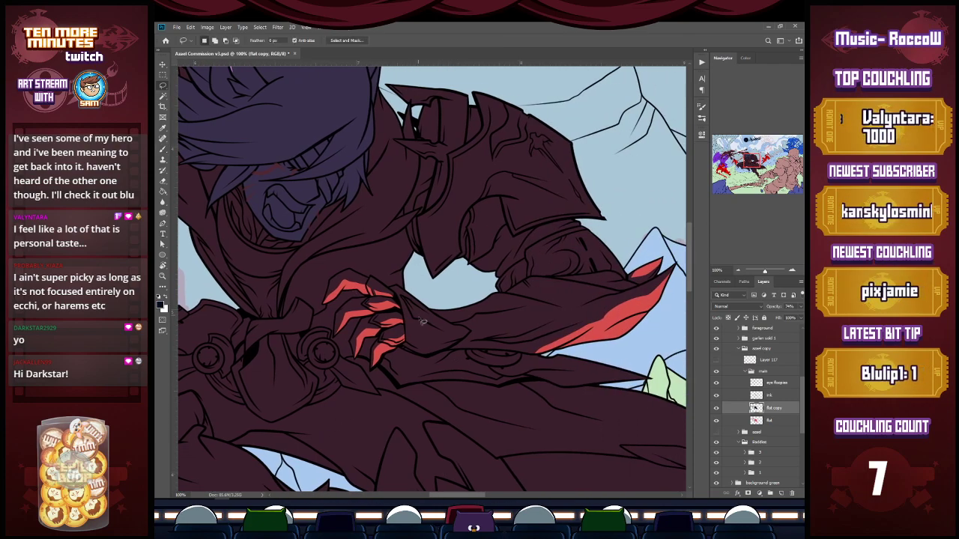
mouse_move(407, 322)
mouse_down()
mouse_move(468, 341)
mouse_move(430, 361)
mouse_move(405, 349)
mouse_move(418, 350)
mouse_move(408, 308)
mouse_up()
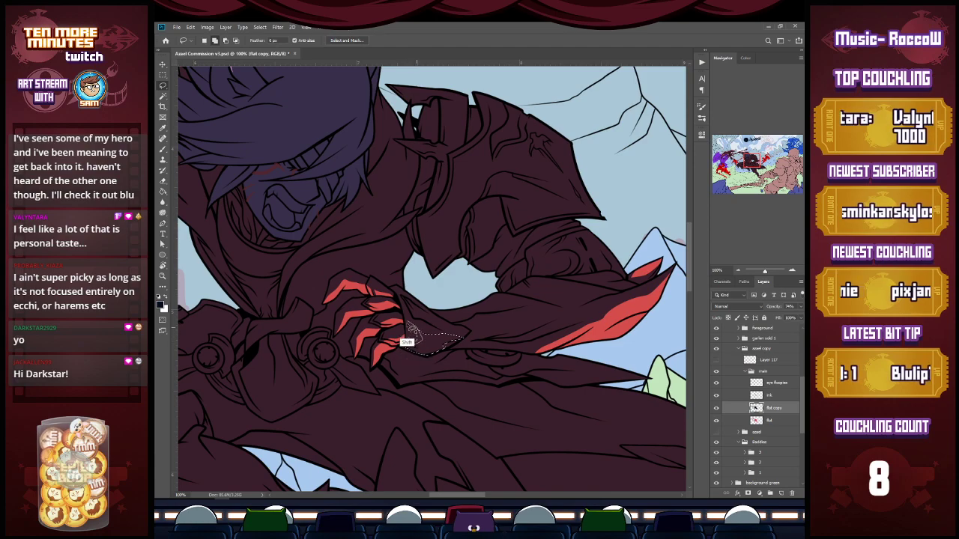
key(alt+BackSpace)
key(ctrl+d)
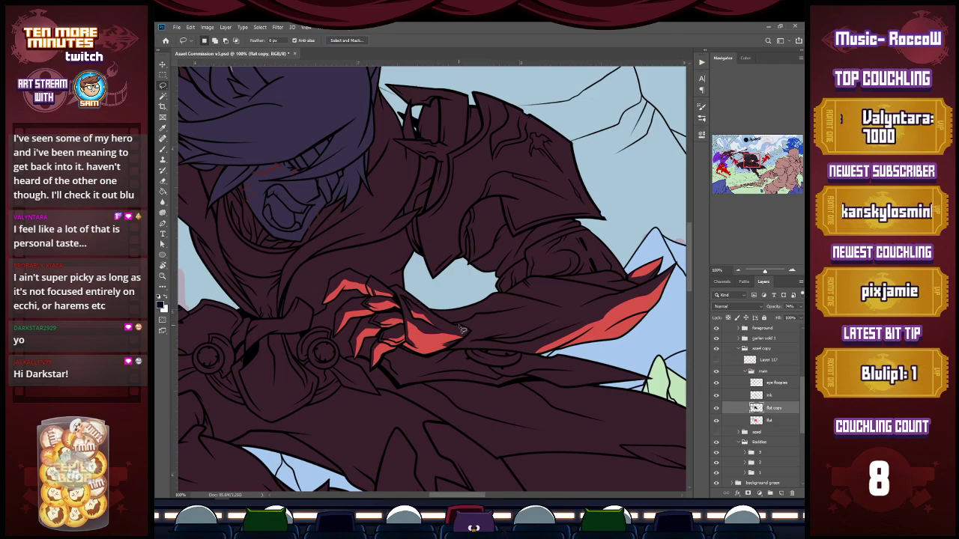
Carve two lit streaks along the middle of the forearm, undoing and restoring the second cut.
mouse_move(466, 331)
mouse_down()
mouse_move(540, 317)
mouse_move(469, 327)
mouse_up()
key(alt+BackSpace)
key(ctrl+d)
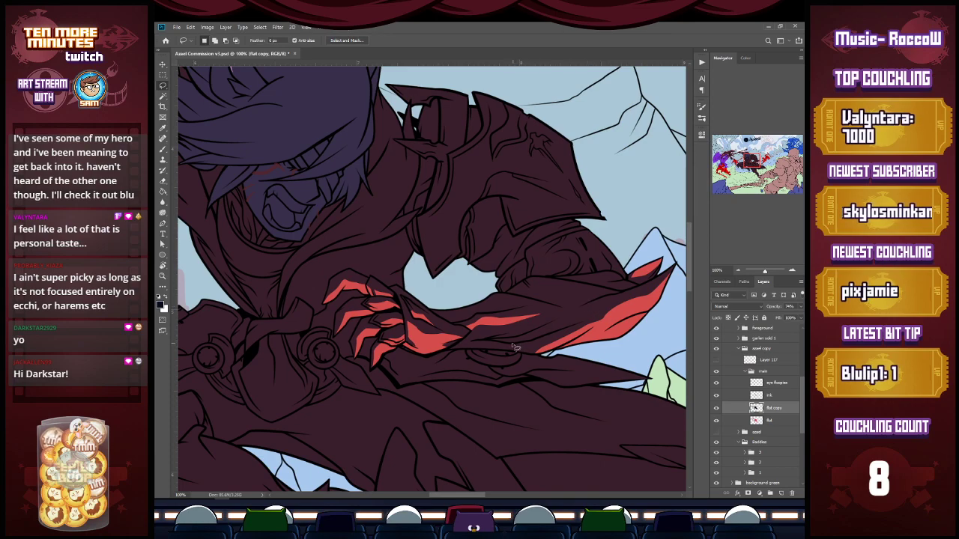
mouse_move(531, 342)
mouse_down()
mouse_move(541, 339)
mouse_move(512, 344)
mouse_move(547, 335)
mouse_move(512, 344)
mouse_up()
click(464, 202)
key(Delete)
key(ctrl+d)
key(ctrl+z)
key(ctrl+z)
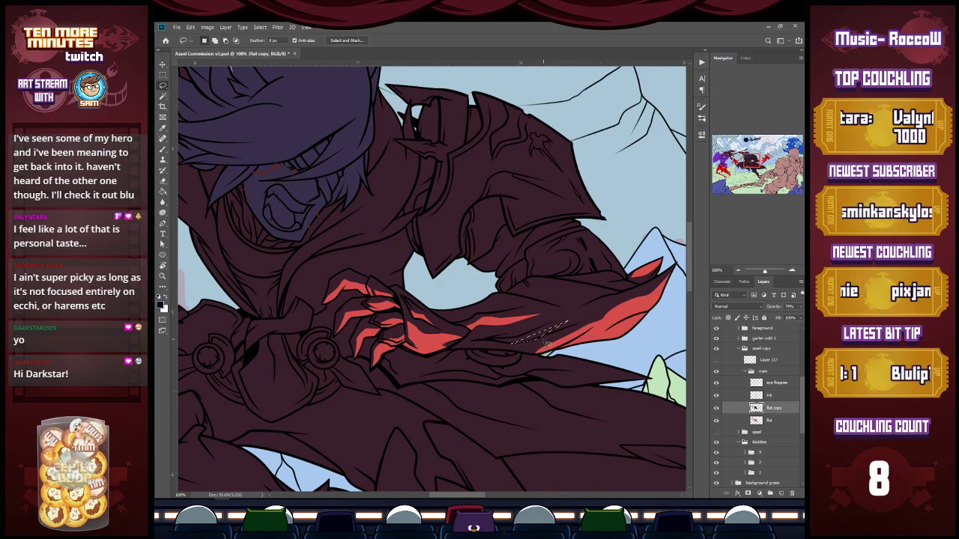
key(ctrl+shift+z)
key(ctrl+shift+z)
Carve two more lit streaks along the upper forearm and save the document.
mouse_move(610, 295)
mouse_down()
mouse_move(591, 303)
mouse_move(595, 310)
mouse_move(642, 290)
mouse_up()
key(Delete)
key(ctrl+d)
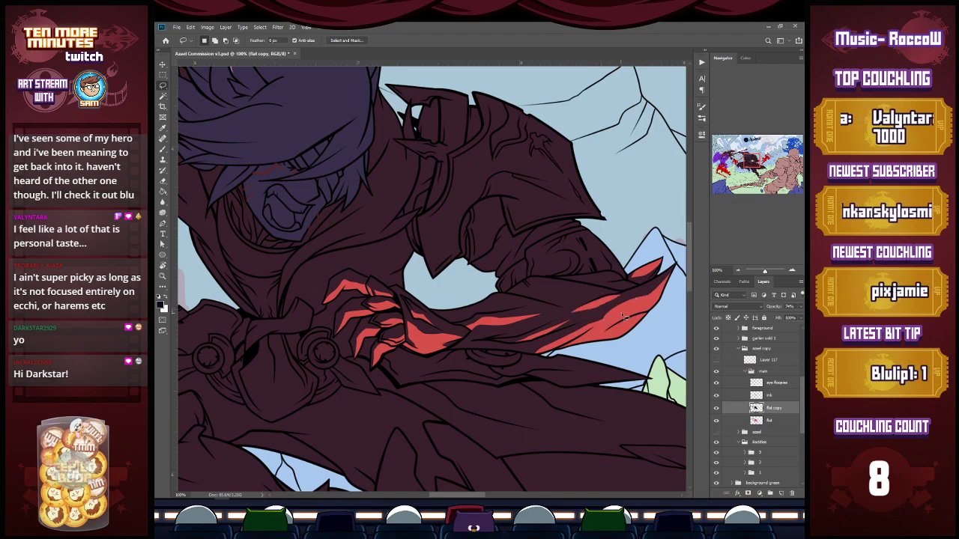
mouse_move(535, 301)
mouse_down()
mouse_move(575, 294)
mouse_move(537, 300)
mouse_up()
key(Delete)
key(ctrl+d)
key(ctrl+s)
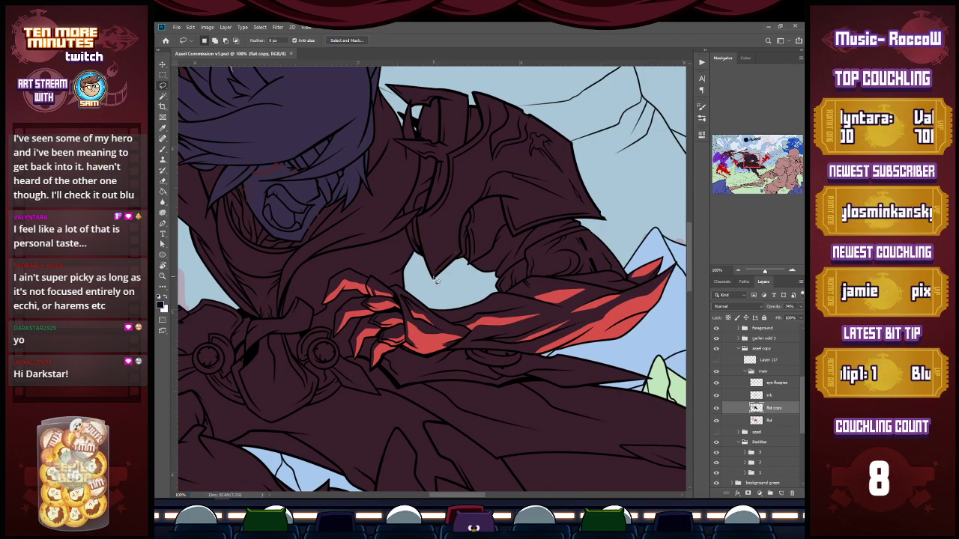
Carve lit highlights on the shoulder armour's lower front point and the strip above it, redoing the strip's cut once.
mouse_move(435, 275)
mouse_down()
mouse_move(443, 218)
mouse_move(458, 247)
mouse_move(437, 279)
mouse_up()
key(alt+BackSpace)
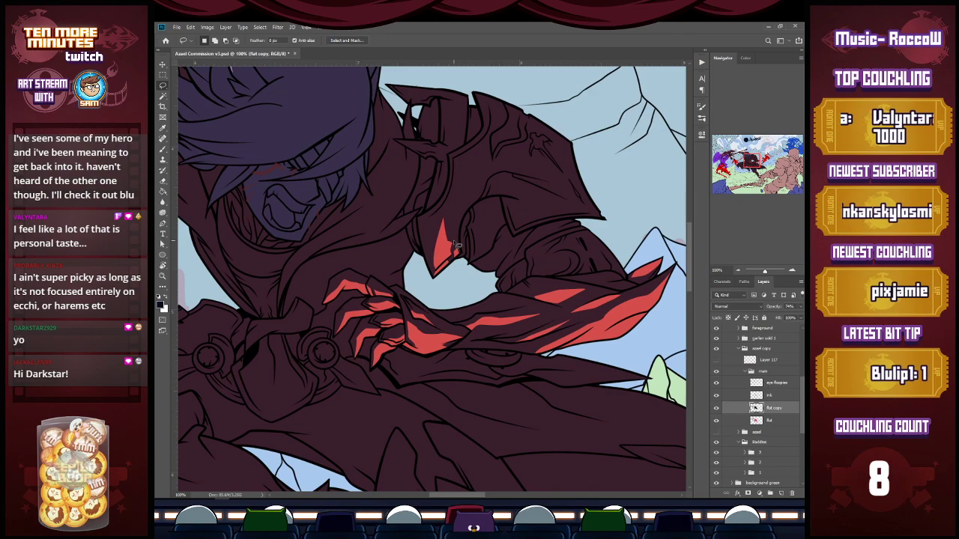
mouse_move(463, 229)
mouse_down()
mouse_move(471, 162)
mouse_move(484, 162)
mouse_move(483, 198)
mouse_move(465, 221)
mouse_up()
key(Delete)
key(ctrl+d)
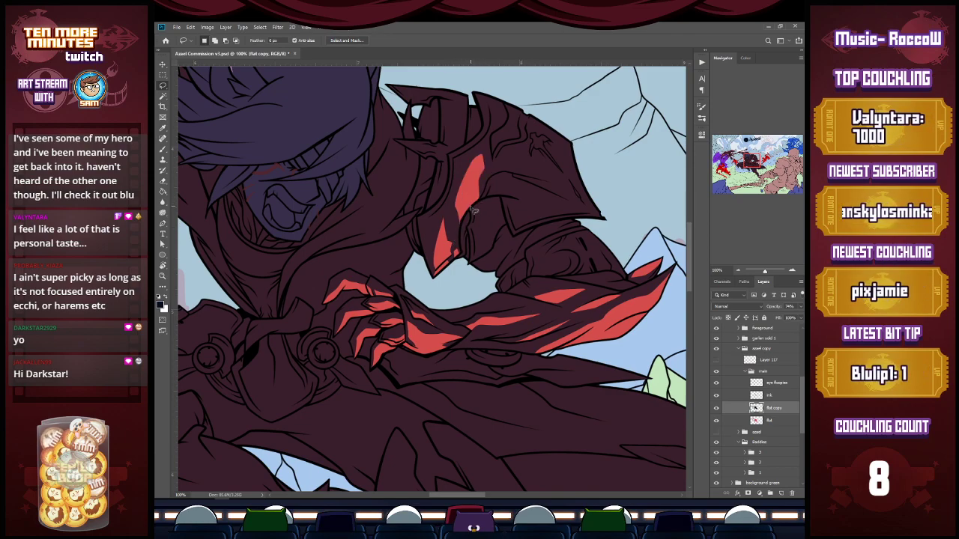
key(ctrl+z)
key(ctrl+z)
mouse_move(460, 211)
mouse_down()
mouse_move(453, 223)
mouse_move(462, 212)
mouse_up()
key(Delete)
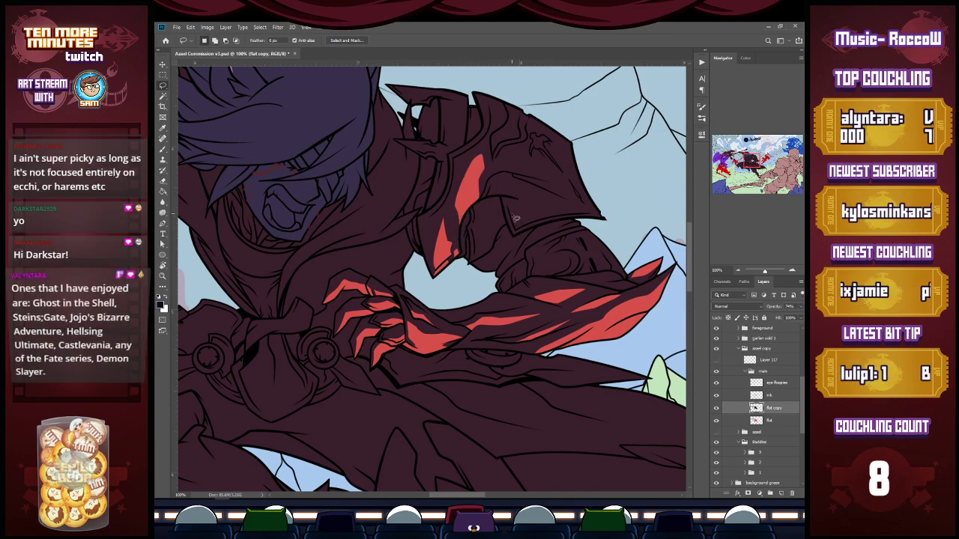
Carve a jagged lit highlight along the shoulder plate's lower edge and another on the elbow guard's outer edge.
mouse_move(519, 234)
mouse_down()
mouse_move(558, 219)
mouse_move(524, 191)
mouse_move(524, 216)
mouse_move(516, 216)
mouse_move(526, 200)
mouse_move(537, 220)
mouse_move(523, 235)
mouse_move(597, 207)
mouse_up()
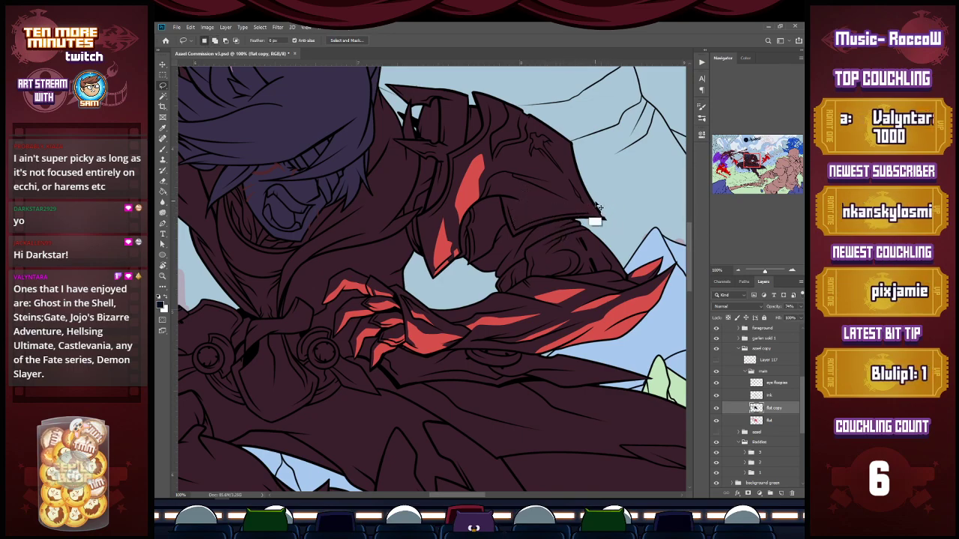
key(ctrl+x)
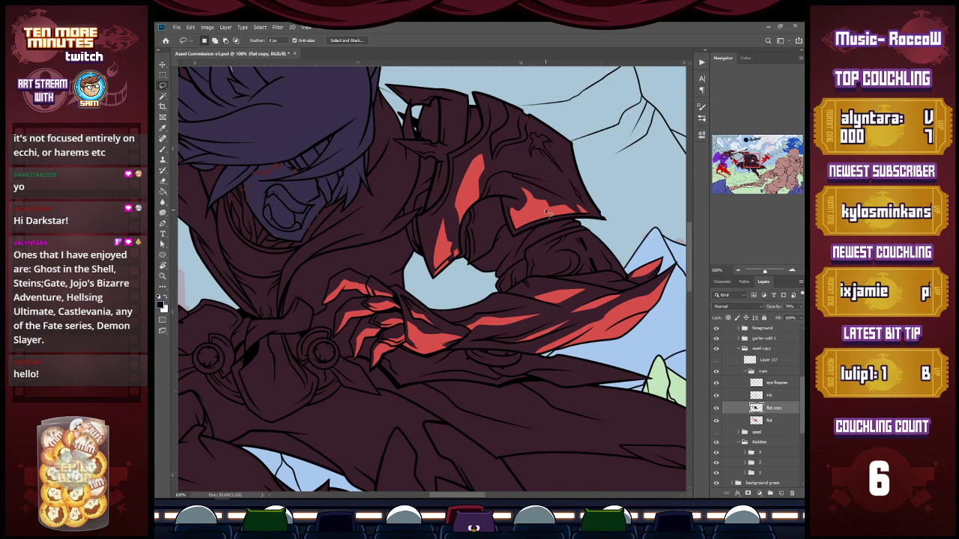
mouse_move(595, 230)
mouse_down()
mouse_move(586, 232)
mouse_move(613, 266)
mouse_move(622, 259)
mouse_move(616, 220)
mouse_move(597, 232)
mouse_up()
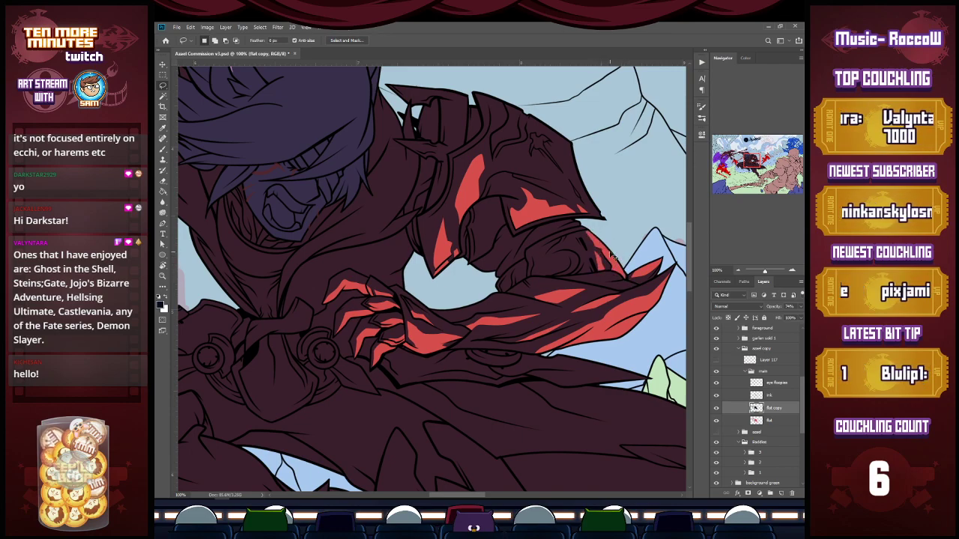
Carve lit highlights around the elbow guard's circular detail and on the arm bands under the shoulder plate.
mouse_move(541, 277)
mouse_down()
mouse_move(565, 257)
mouse_move(540, 276)
mouse_up()
key(Delete)
key(ctrl+d)
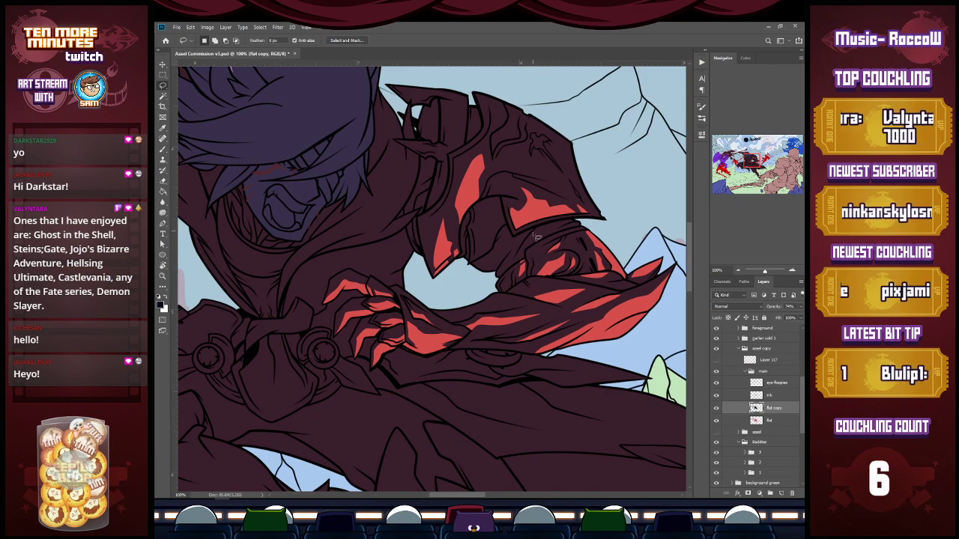
drag(541, 229, 567, 224)
key(Delete)
key(ctrl+d)
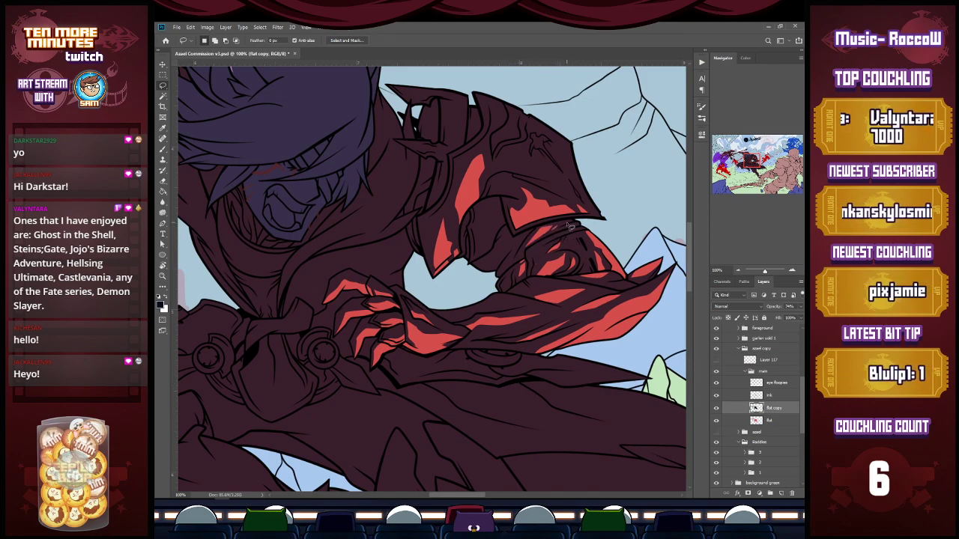
Carve lit highlights along the outer rim of the shoulder plate.
key(z)
alt+click(532, 264)
alt+click(533, 263)
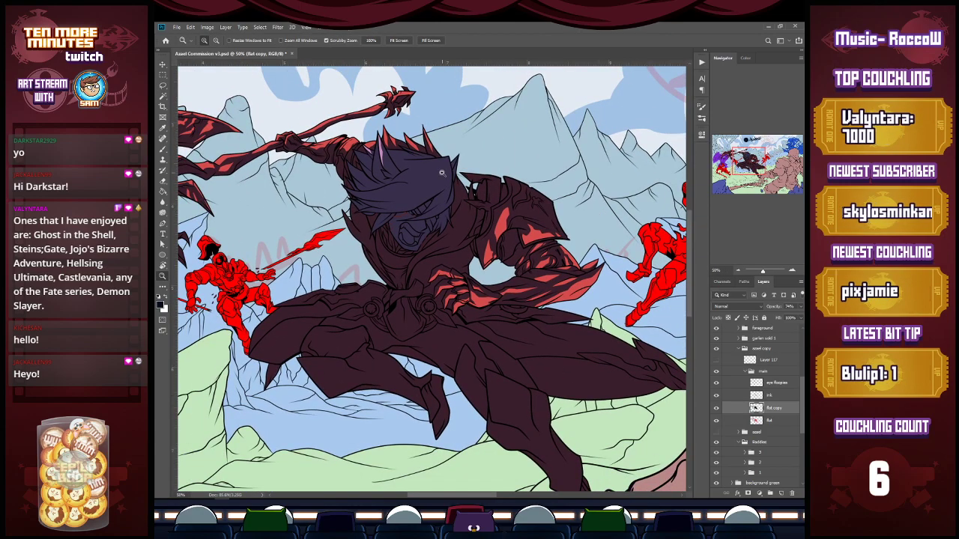
click(532, 175)
key(l)
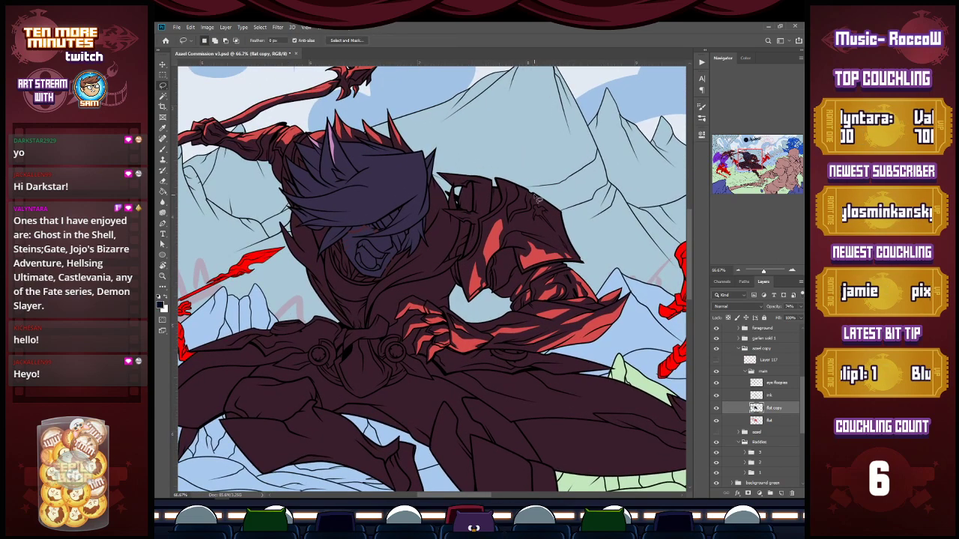
mouse_move(535, 194)
mouse_down()
mouse_move(570, 229)
mouse_move(555, 210)
mouse_move(566, 228)
mouse_move(569, 200)
mouse_up()
key(ctrl+x)
Carve a lit highlight along the horn-shaped top edge of the shoulder armour.
key(z)
click(509, 178)
key(l)
mouse_move(408, 174)
mouse_down()
mouse_move(465, 184)
mouse_move(408, 169)
mouse_up()
key(ctrl+x)
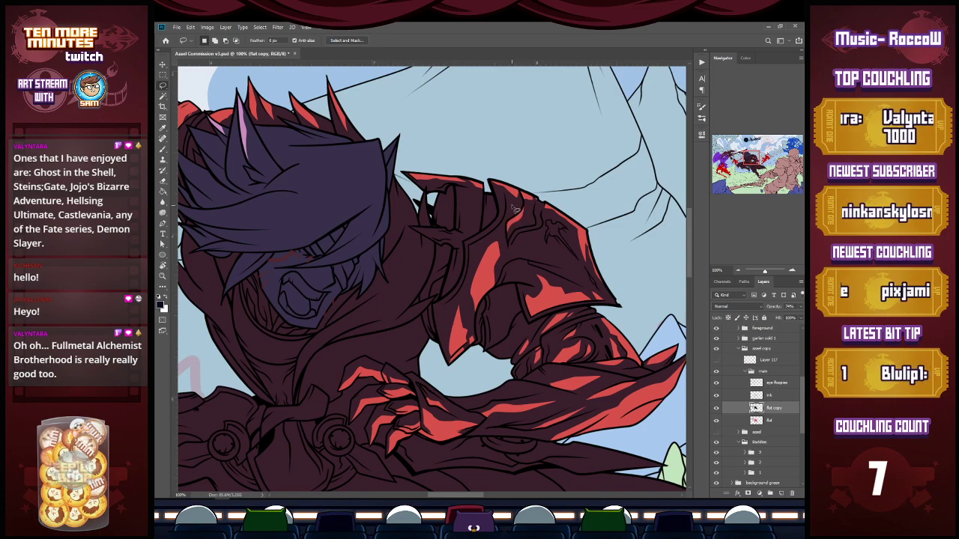
Carve lit highlights on the small spike and the layered plates at the inner side of the shoulder armour.
mouse_move(411, 226)
mouse_down()
mouse_move(460, 239)
mouse_move(403, 219)
mouse_up()
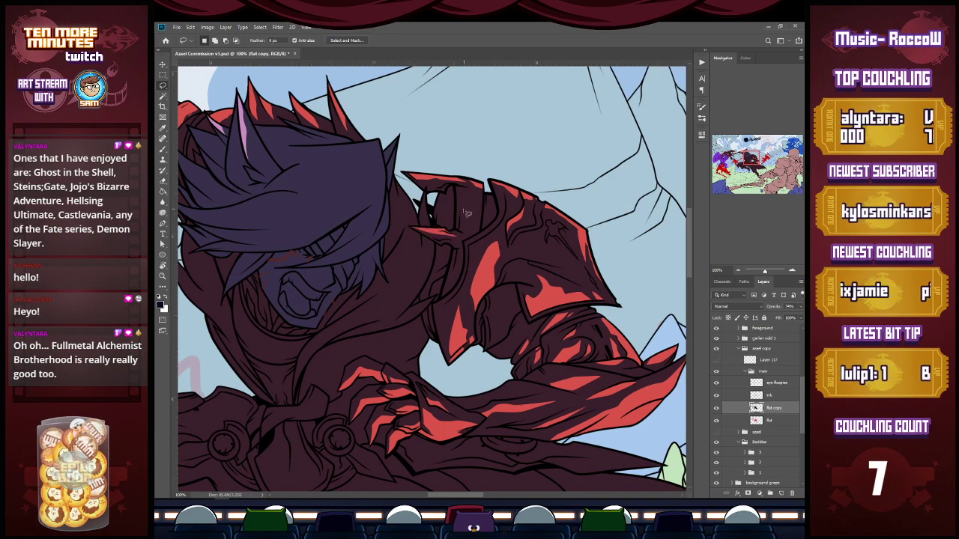
mouse_move(460, 228)
mouse_down()
mouse_move(461, 199)
mouse_move(469, 227)
mouse_move(489, 204)
mouse_move(472, 212)
mouse_move(472, 230)
mouse_move(474, 199)
mouse_move(484, 194)
mouse_move(492, 213)
mouse_move(488, 198)
mouse_move(486, 223)
mouse_move(492, 196)
mouse_up()
key(ctrl+x)
key(ctrl+x)
key(ctrl+x)
key(ctrl+x)
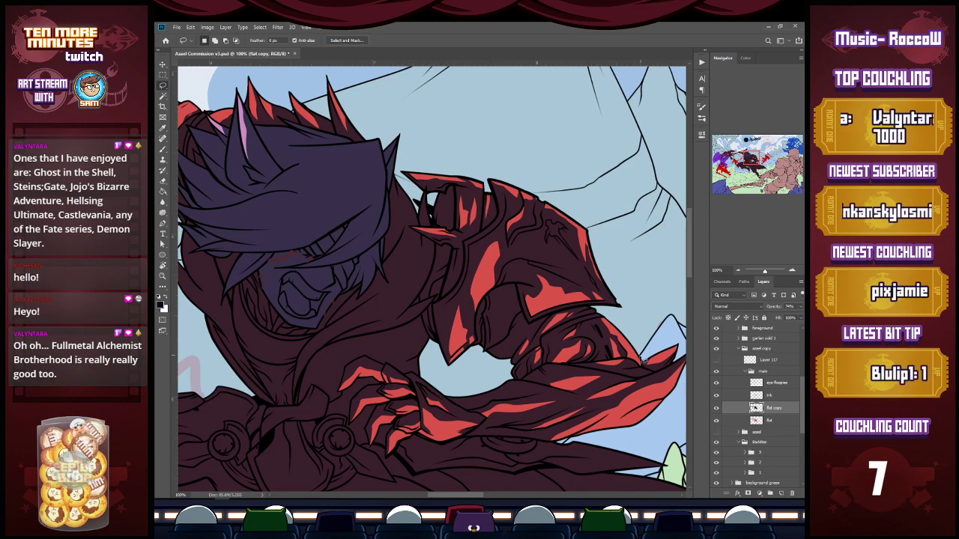
Carve a lit highlight on the upper arm beneath the shoulder plate, undoing the first cut to trim it, and save the document.
mouse_move(517, 294)
mouse_down()
mouse_move(497, 349)
mouse_move(526, 316)
mouse_move(520, 321)
mouse_up()
key(ctrl+x)
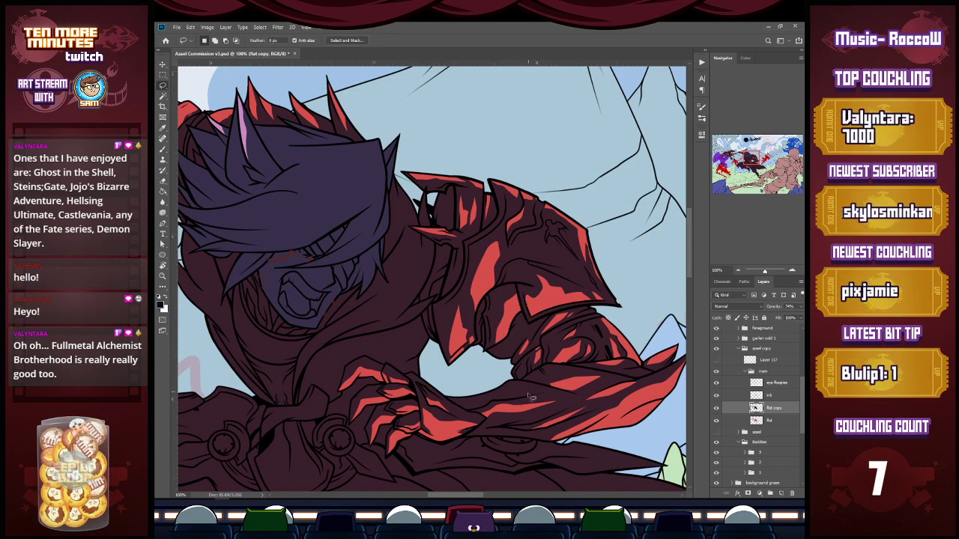
key(ctrl+z)
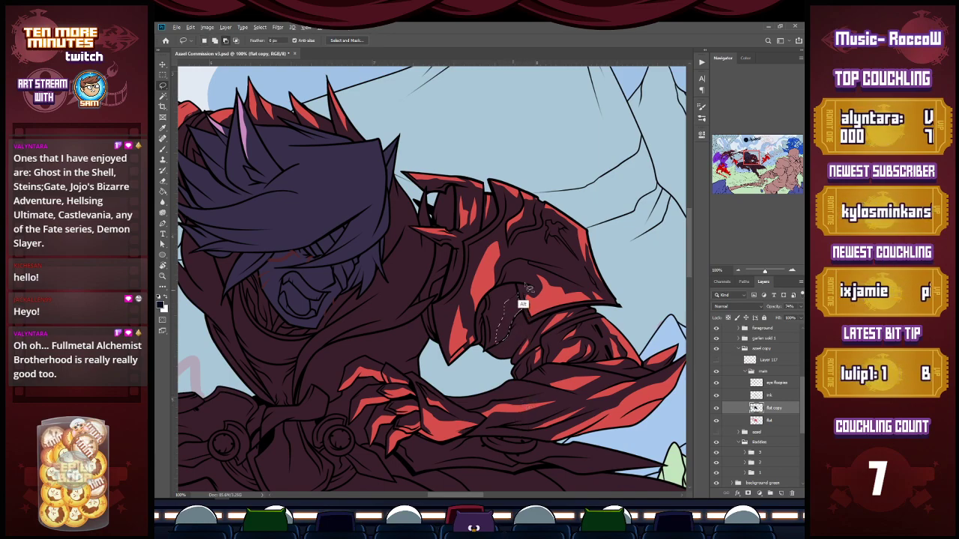
key(ctrl+x)
mouse_move(499, 307)
mouse_down()
mouse_move(494, 323)
mouse_move(500, 308)
mouse_up()
key(ctrl+minus)
key(ctrl+minus)
key(ctrl+s)
Carve lit highlights on the two pointed tips at the far end of the trailing coat tail.
mouse_move(754, 165)
mouse_down()
mouse_move(758, 179)
mouse_move(742, 166)
mouse_move(753, 163)
mouse_up()
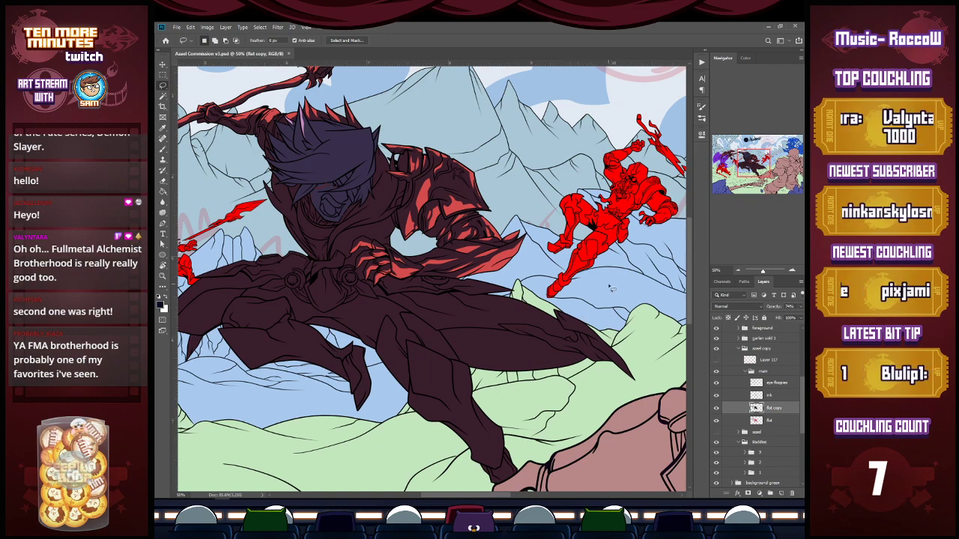
key(ctrl+space)
ctrl+click(634, 370)
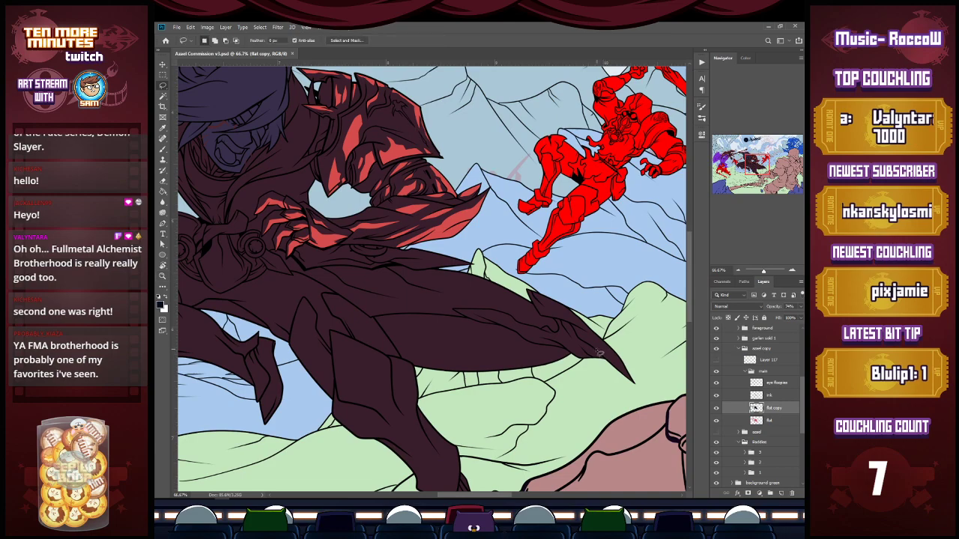
mouse_move(592, 337)
mouse_down()
mouse_move(643, 394)
mouse_move(629, 353)
mouse_move(587, 298)
mouse_move(565, 278)
mouse_move(529, 289)
mouse_move(549, 313)
mouse_move(591, 330)
mouse_up()
key(alt+BackSpace)
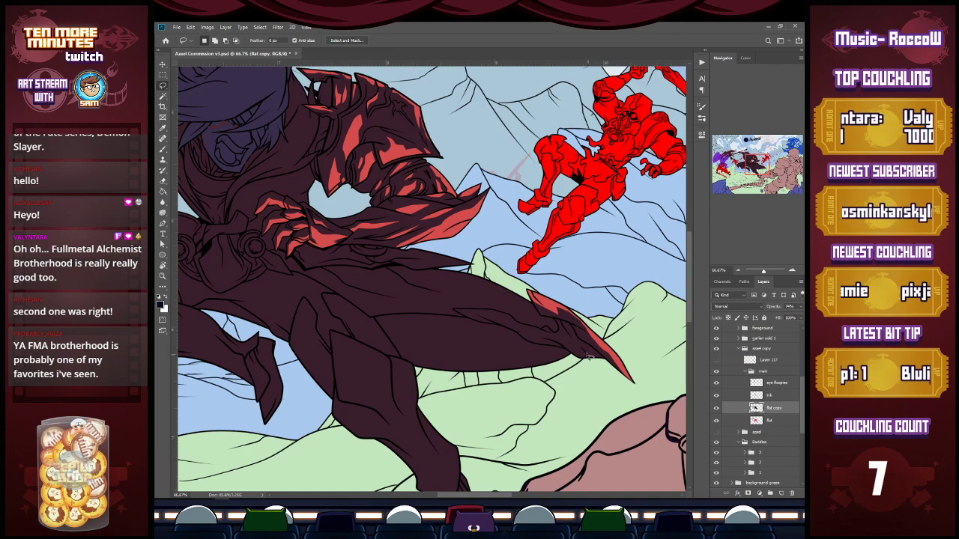
Carve lit highlights along the upper edge of the bent leg from the knee to the hip.
mouse_move(214, 169)
mouse_down()
mouse_move(469, 79)
mouse_move(604, 193)
mouse_up()
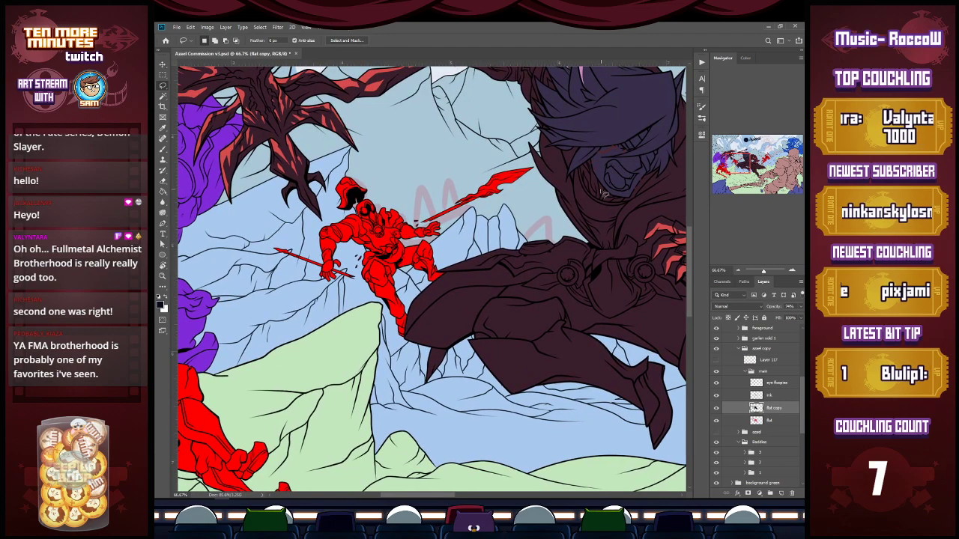
mouse_move(405, 337)
mouse_down()
mouse_move(453, 276)
mouse_move(400, 320)
mouse_up()
key(ctrl+x)
mouse_move(451, 276)
mouse_down()
mouse_move(516, 252)
mouse_move(484, 247)
mouse_move(452, 276)
mouse_up()
key(ctrl+x)
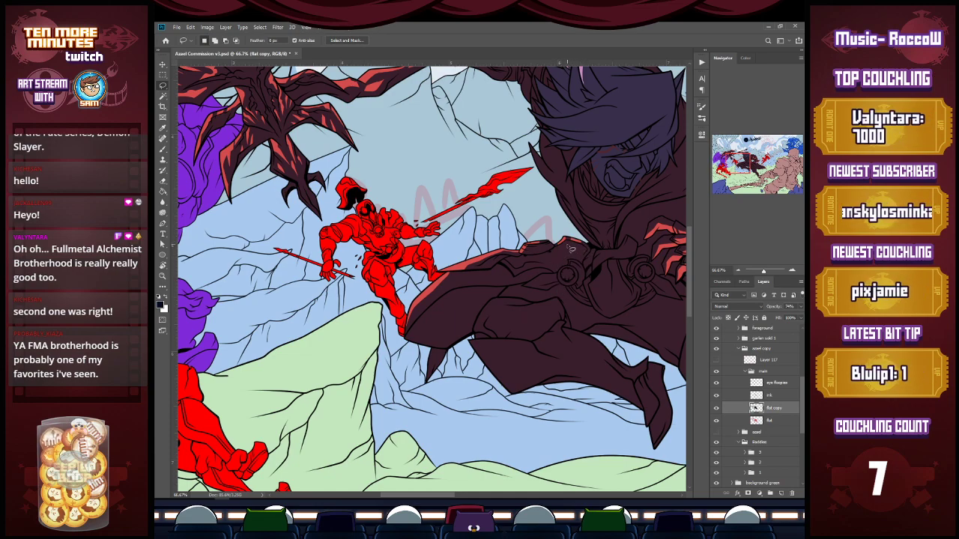
key(ctrl+d)
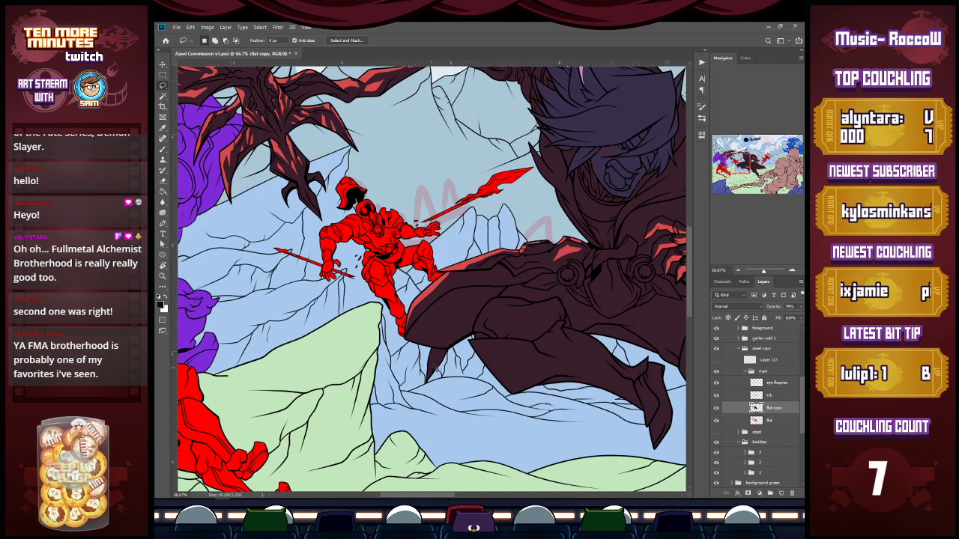
Carve a lit highlight on the spike hanging beneath the bent knee.
mouse_move(434, 352)
mouse_down()
mouse_move(424, 386)
mouse_move(434, 352)
mouse_up()
key(alt+BackSpace)
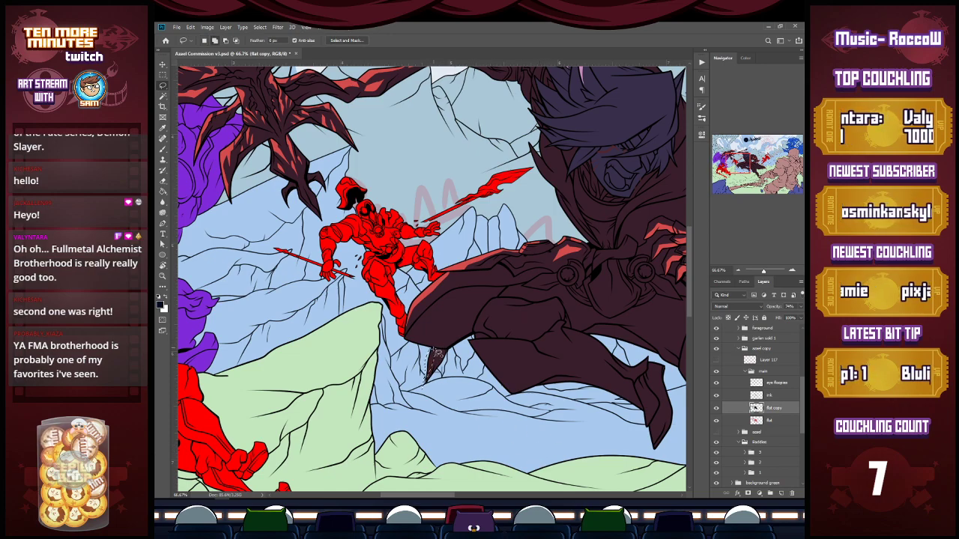
key(alt+BackSpace)
key(ctrl+d)
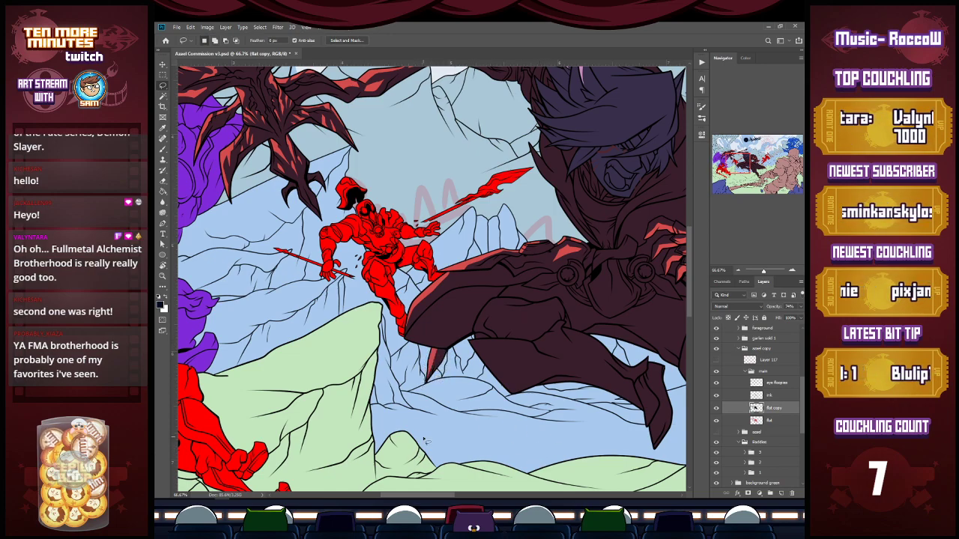
Carve lit highlights on the bent leg's upper thigh plates and on the round ornament at the hip.
mouse_move(524, 288)
mouse_down()
mouse_move(553, 277)
mouse_move(523, 288)
mouse_up()
key(Delete)
key(ctrl+d)
key(z)
click(568, 279)
key(l)
mouse_move(559, 274)
mouse_down()
mouse_move(573, 274)
mouse_move(567, 267)
mouse_up()
key(Delete)
key(ctrl+d)
key(Delete)
key(ctrl+d)
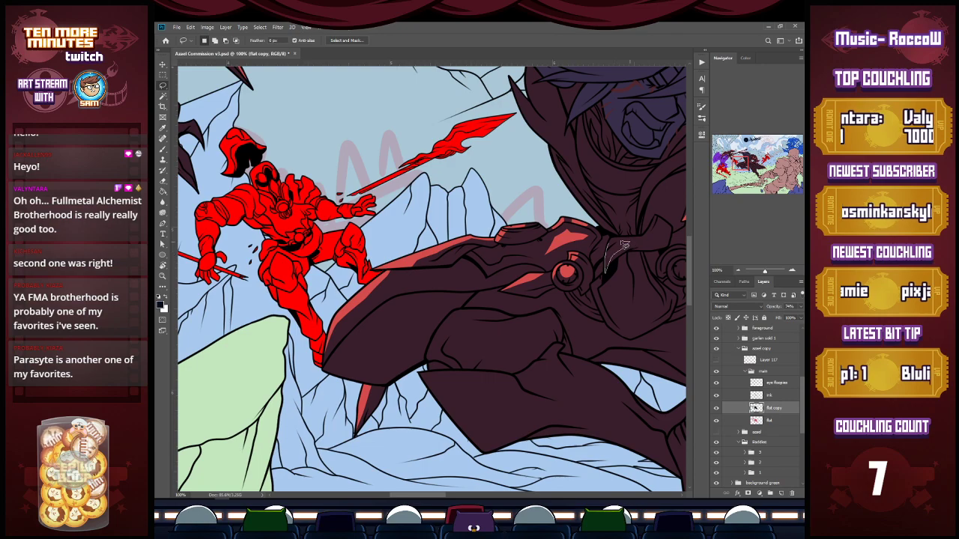
Carve lit highlights along the knotted sash crossing the waist.
key(Delete)
mouse_move(646, 236)
mouse_down()
mouse_move(641, 244)
mouse_move(660, 225)
mouse_move(649, 236)
mouse_up()
key(Delete)
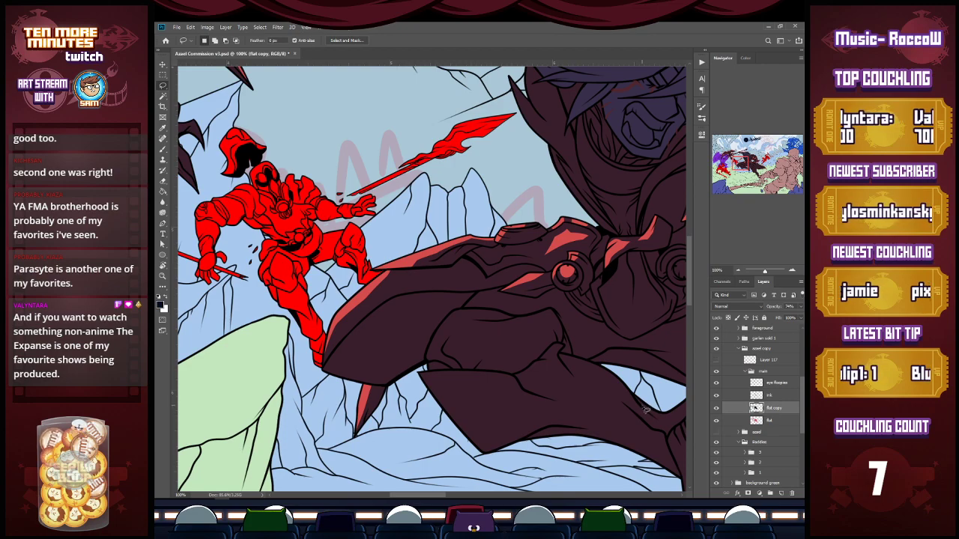
Carve a broad lit highlight on the upper plate of the lower leg and save the document.
mouse_move(441, 330)
mouse_down()
mouse_move(431, 344)
mouse_move(468, 315)
mouse_move(447, 354)
mouse_move(550, 334)
mouse_move(461, 332)
mouse_move(448, 345)
mouse_up()
key(ctrl+d)
key(ctrl+x)
key(ctrl+x)
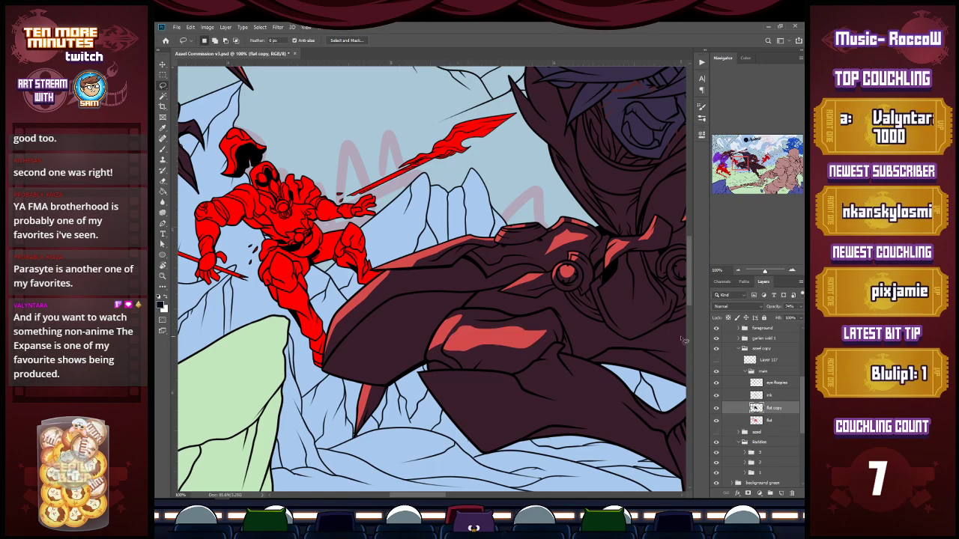
alt+click(634, 376)
alt+click(635, 376)
alt+click(635, 376)
key(ctrl+s)
drag(741, 161, 750, 163)
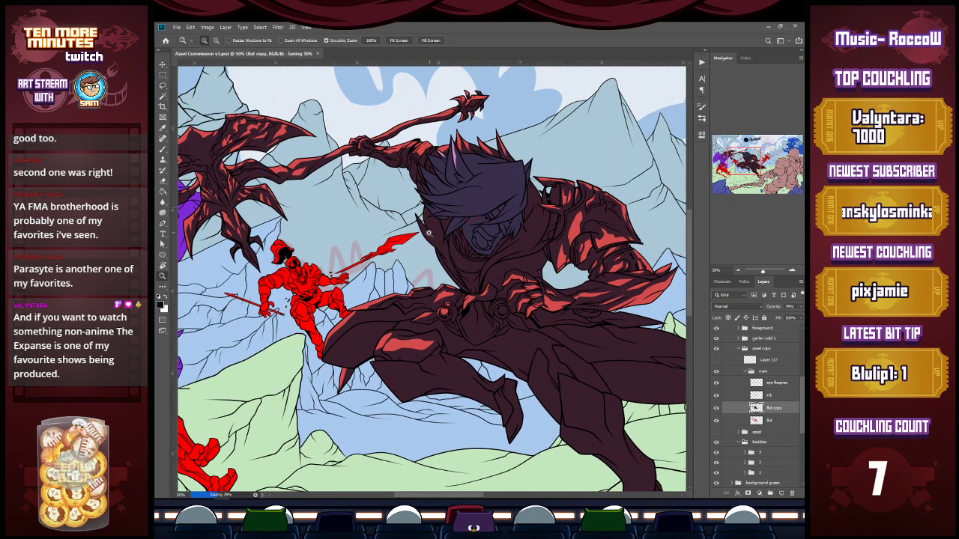
Carve lit highlights down the coat's outer front edge, from the pointed collar tip to the waist.
click(433, 232)
click(433, 232)
key(l)
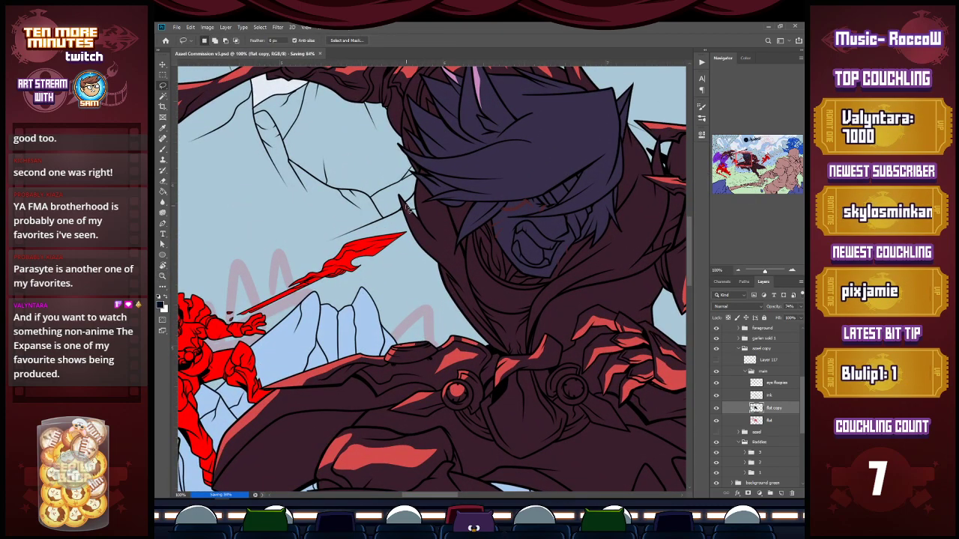
mouse_move(427, 244)
mouse_down()
mouse_move(470, 299)
mouse_move(398, 212)
mouse_move(397, 189)
mouse_up()
key(Delete)
key(ctrl+d)
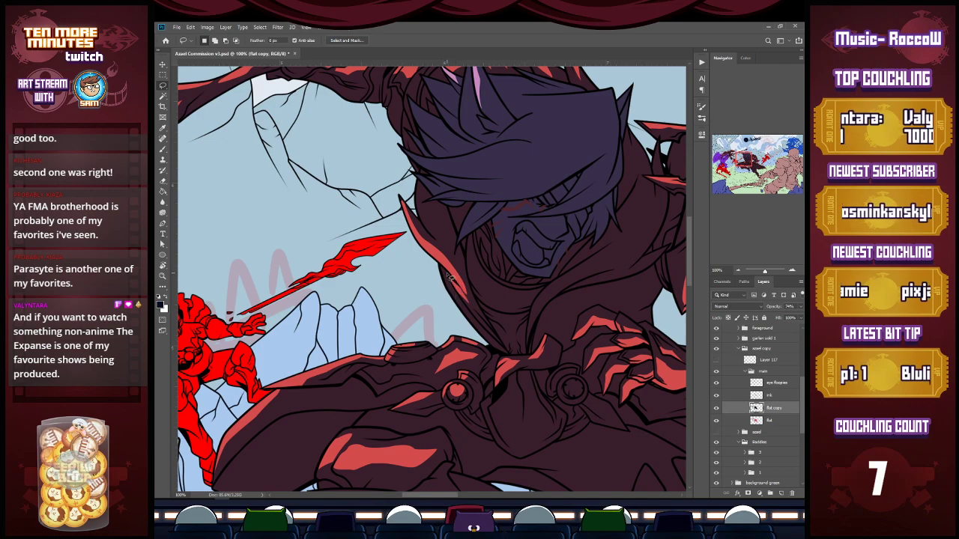
drag(468, 319, 437, 268)
key(Delete)
key(ctrl+d)
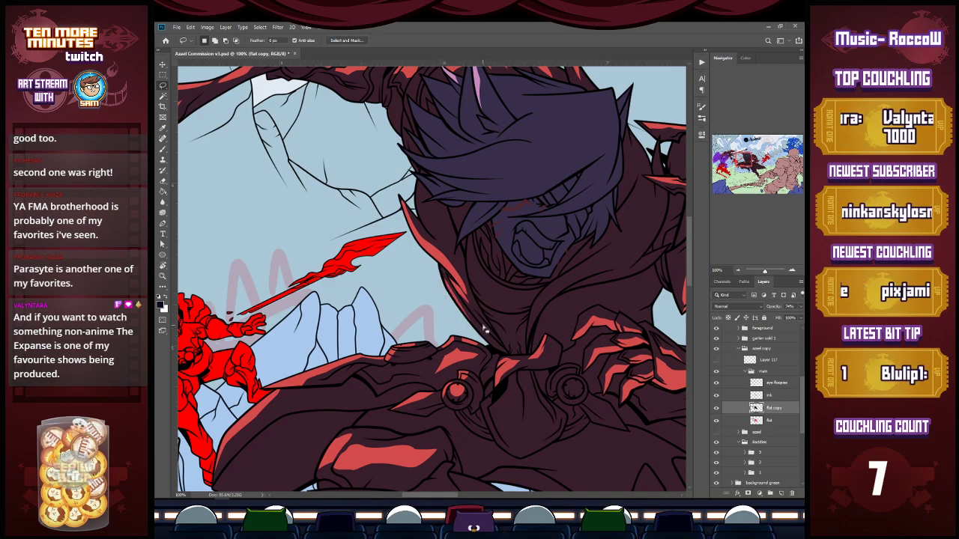
mouse_move(507, 350)
mouse_down()
mouse_move(473, 311)
mouse_move(502, 348)
mouse_up()
key(Delete)
key(ctrl+d)
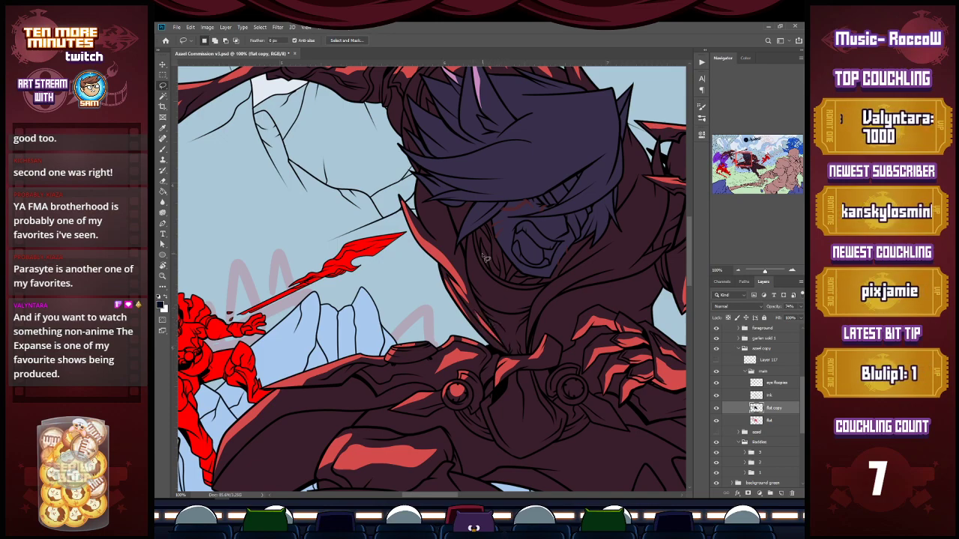
Carve lit highlights on the inner chest beside the neck and on the collar beneath the hair.
mouse_move(468, 278)
mouse_down()
mouse_move(485, 297)
mouse_move(477, 273)
mouse_move(469, 275)
mouse_up()
key(Delete)
key(ctrl+d)
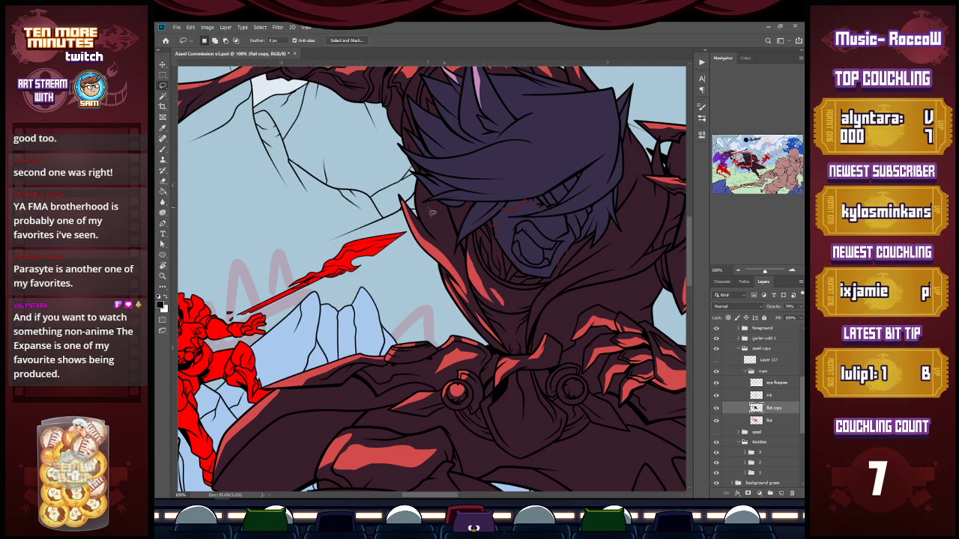
mouse_move(415, 200)
mouse_down()
mouse_move(442, 246)
mouse_move(420, 211)
mouse_move(417, 179)
mouse_move(450, 250)
mouse_move(414, 178)
mouse_up()
key(alt+BackSpace)
key(ctrl+d)
key(alt+BackSpace)
key(ctrl+d)
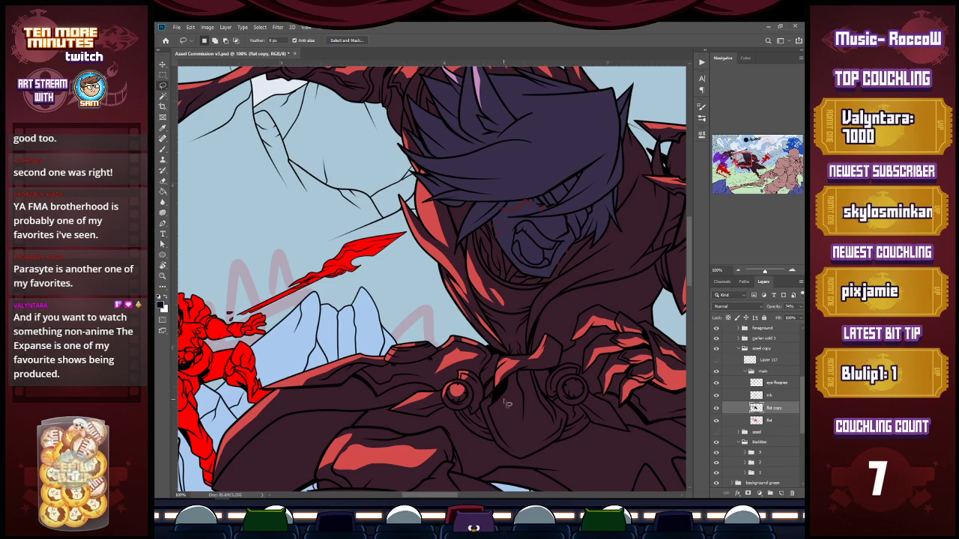
Draw a small pin-shaped stitch mark on the chest band on the ink layer, refining it with the brush and eraser.
click(772, 397)
key(b)
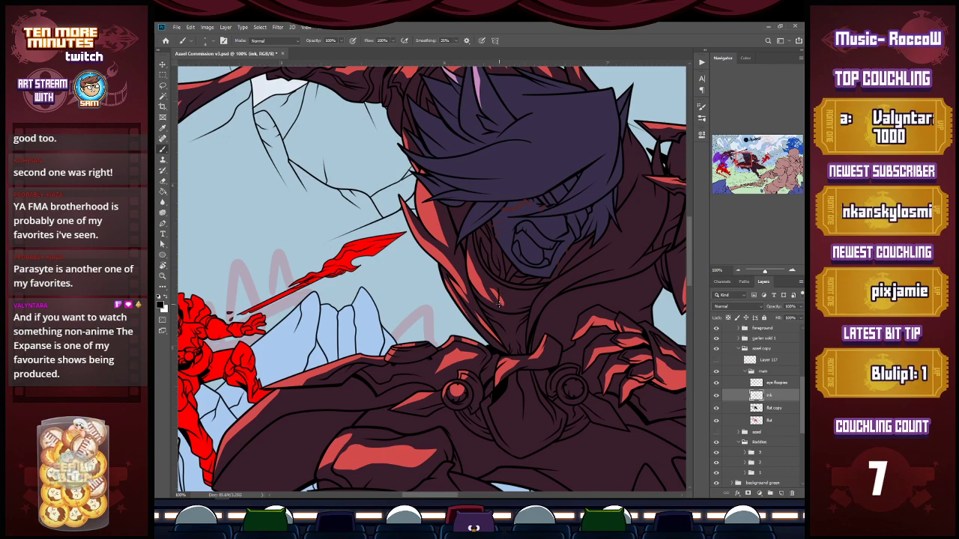
key(e)
scroll(499, 287, up, 2)
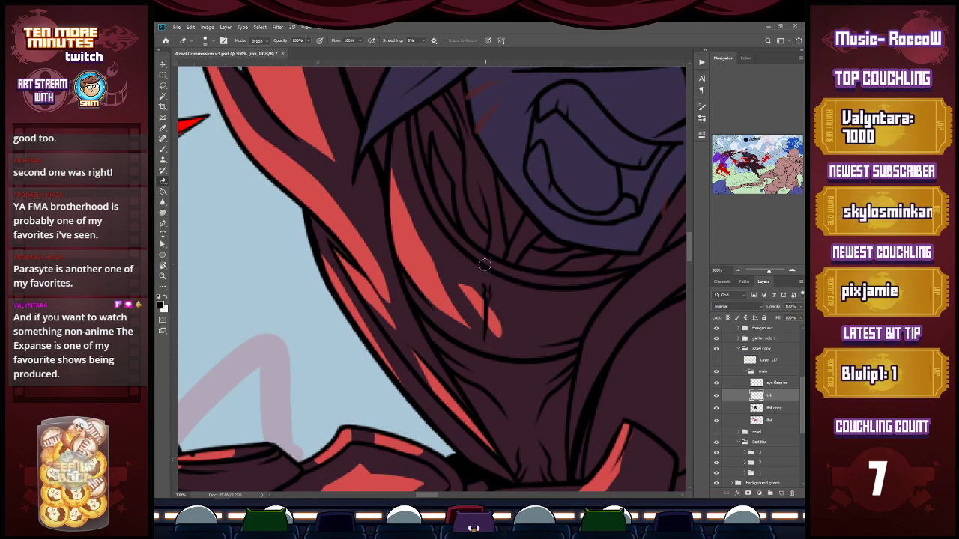
key(b)
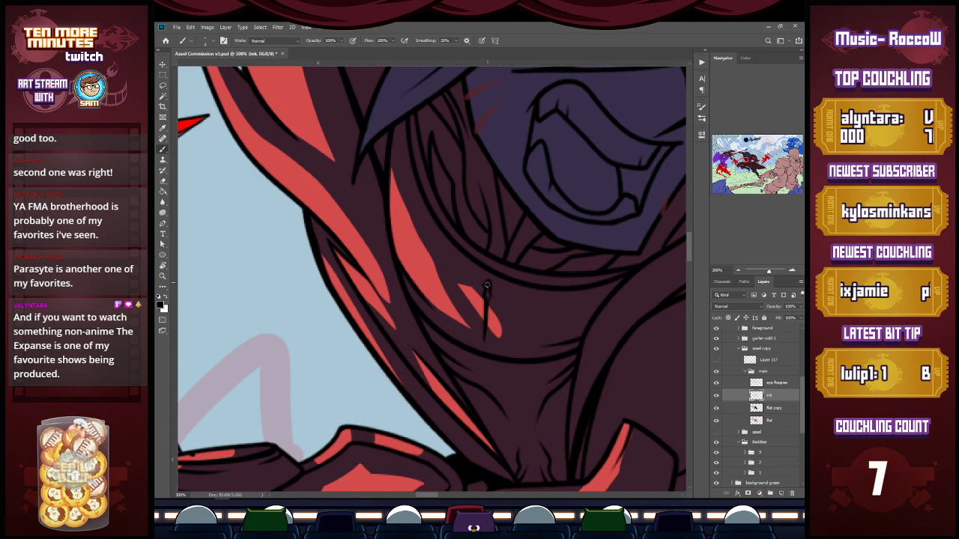
key(e)
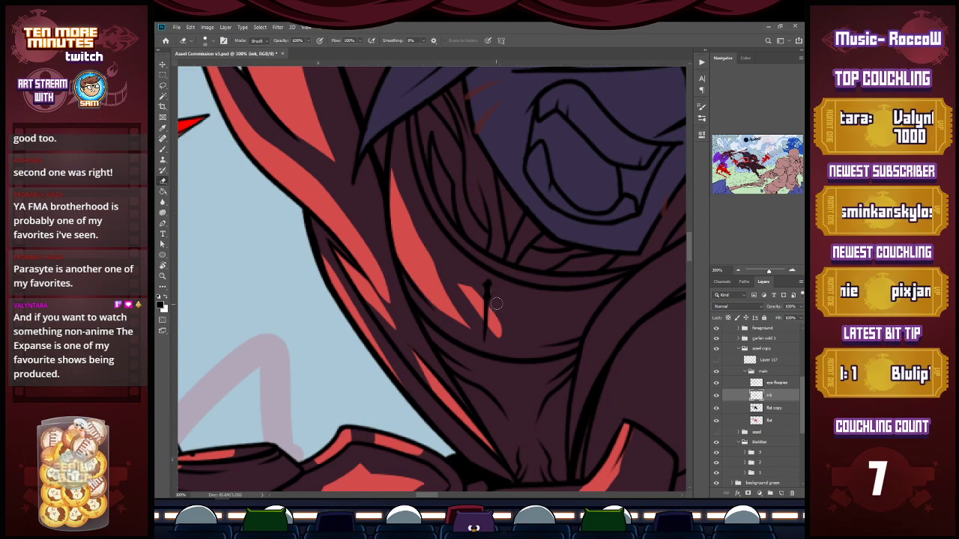
key(b)
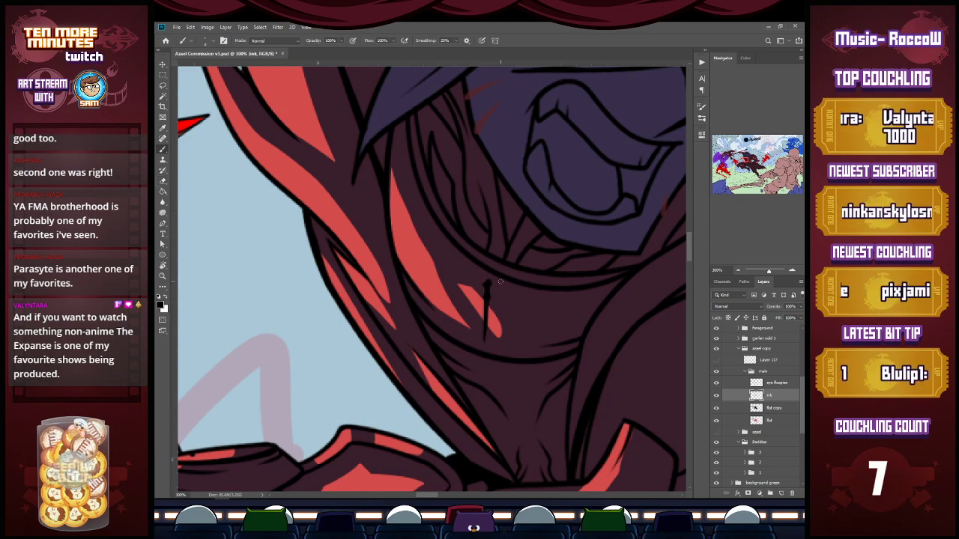
Copy the stitch mark to a new layer and place it slightly tilted farther along the chest band.
key(l)
mouse_move(503, 285)
mouse_down()
mouse_move(476, 318)
mouse_move(504, 330)
mouse_move(507, 284)
mouse_move(445, 283)
mouse_up()
key(ctrl+j)
key(v)
drag(456, 239, 479, 231)
key(Return)
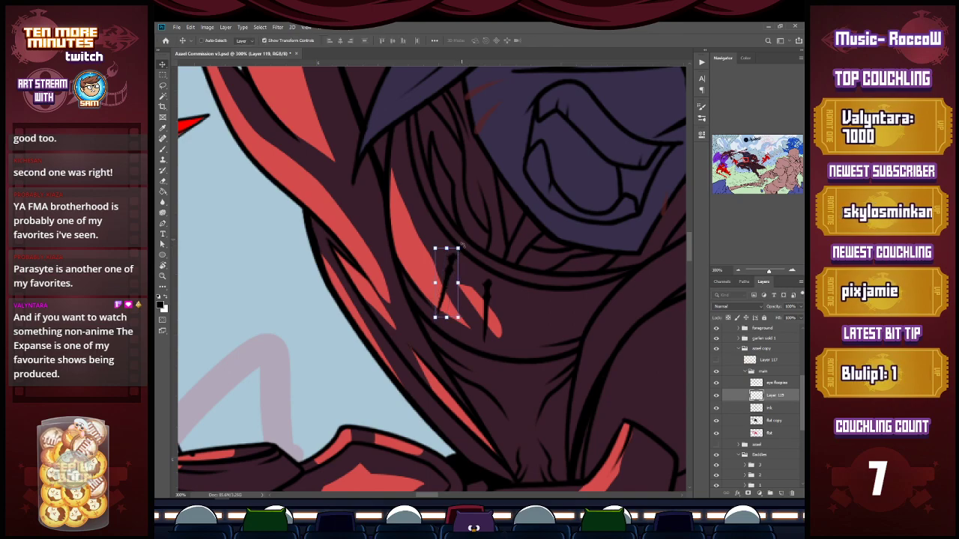
Duplicate the copied stitch and place it smaller and more tilted higher up the chest band.
key(ctrl+j)
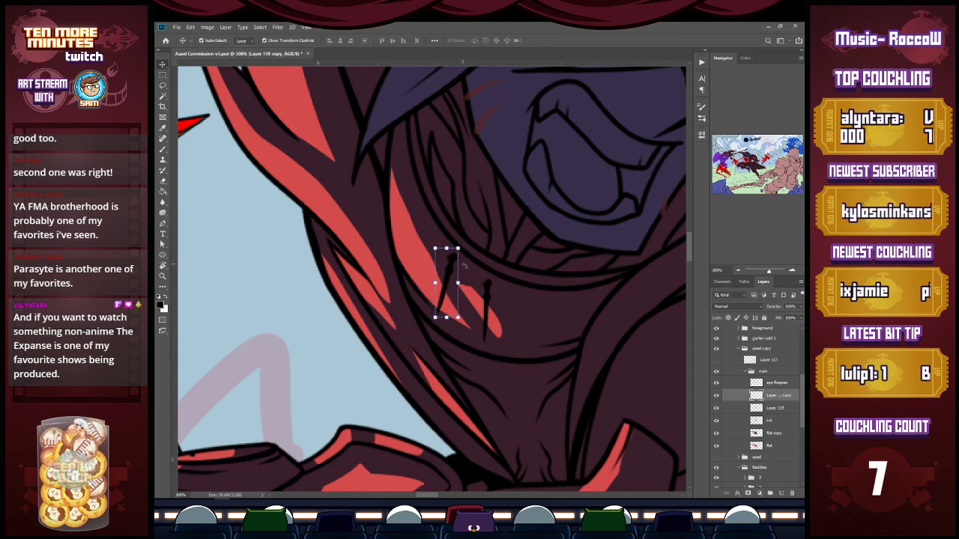
mouse_move(459, 261)
mouse_down()
mouse_move(427, 187)
mouse_move(425, 230)
mouse_up()
key(Return)
key(b)
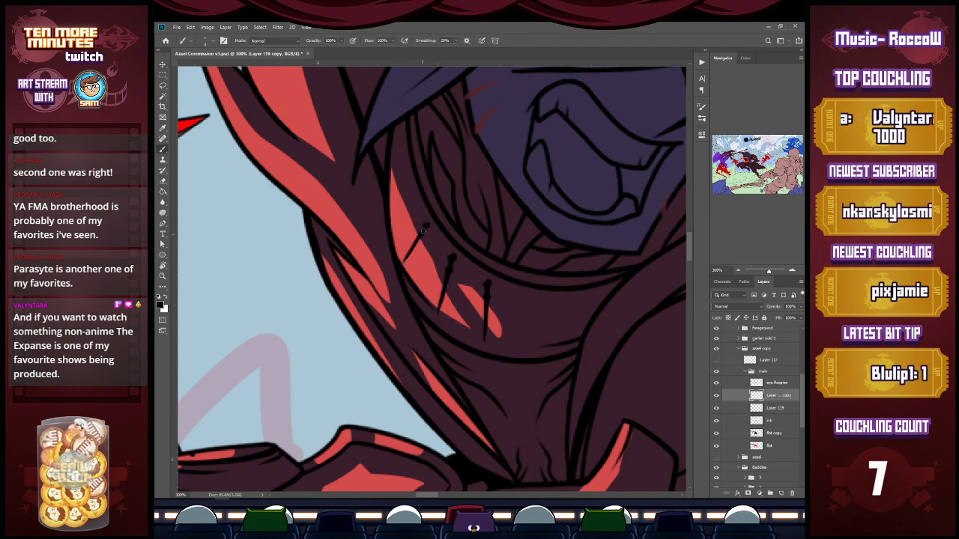
Duplicate the first stitch copy again and place it reduced and upright on the other side of the original stitch.
click(784, 409)
key(v)
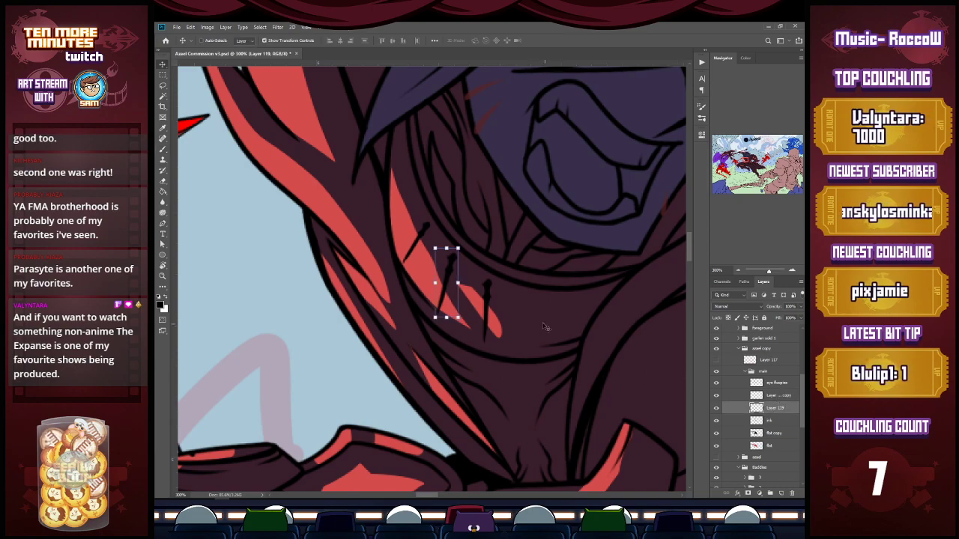
key(ctrl+j)
mouse_move(449, 287)
mouse_down()
mouse_move(539, 261)
mouse_move(542, 325)
mouse_up()
mouse_move(561, 284)
mouse_down()
mouse_move(541, 284)
mouse_move(541, 319)
mouse_up()
key(Return)
Shrink and tilt the first stitch copy, and tilt the original stitch on the ink layer to follow the band's curve.
click(776, 422)
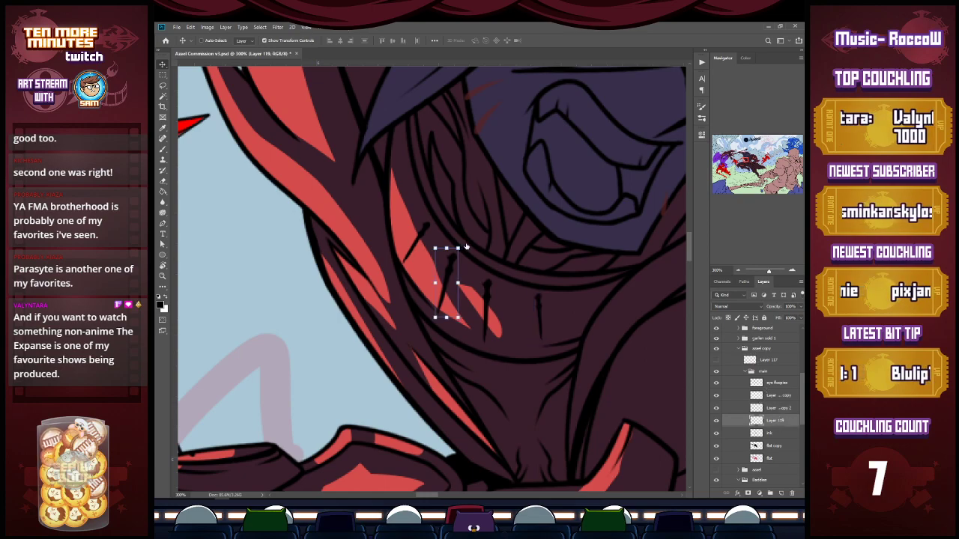
mouse_move(461, 244)
mouse_down()
mouse_move(470, 251)
mouse_move(494, 242)
mouse_move(451, 281)
mouse_move(451, 264)
mouse_move(453, 272)
mouse_up()
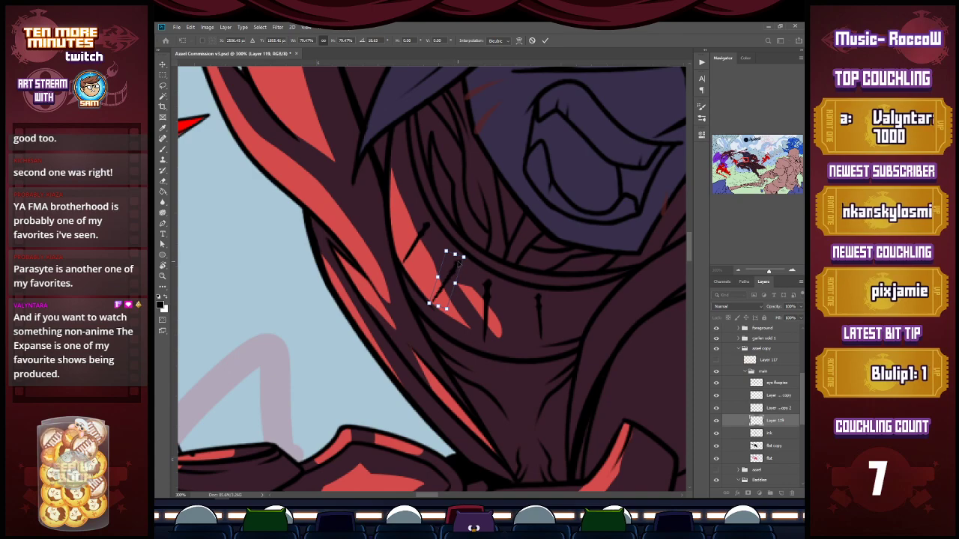
key(Return)
click(775, 435)
key(l)
mouse_move(484, 283)
mouse_down()
mouse_move(507, 331)
mouse_move(486, 277)
mouse_move(520, 277)
mouse_move(511, 284)
mouse_up()
key(ctrl+t)
key(Return)
Merge the stitch copy layers into the ink layer and add further stitches at both ends of the row.
click(776, 397)
key(ctrl+e)
key(ctrl+e)
key(ctrl+e)
key(l)
click(572, 317)
key(b)
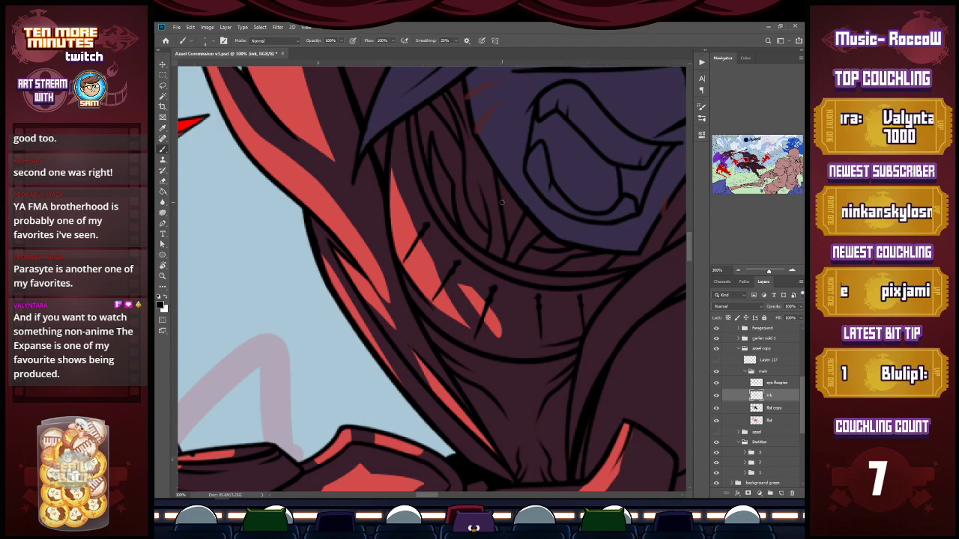
drag(387, 215, 403, 202)
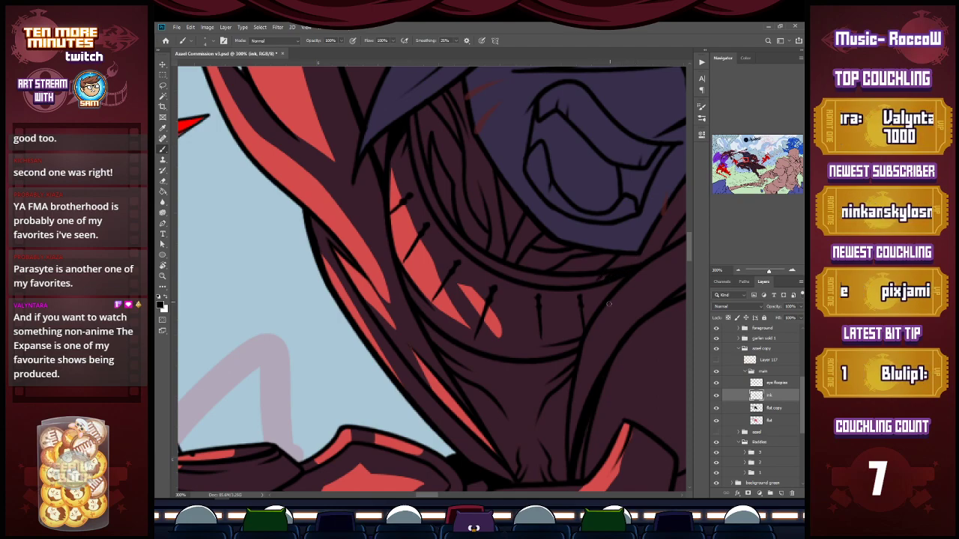
Ink thin accent strokes beside each stitch along the chest band.
key(z)
alt+click(609, 327)
alt+click(611, 329)
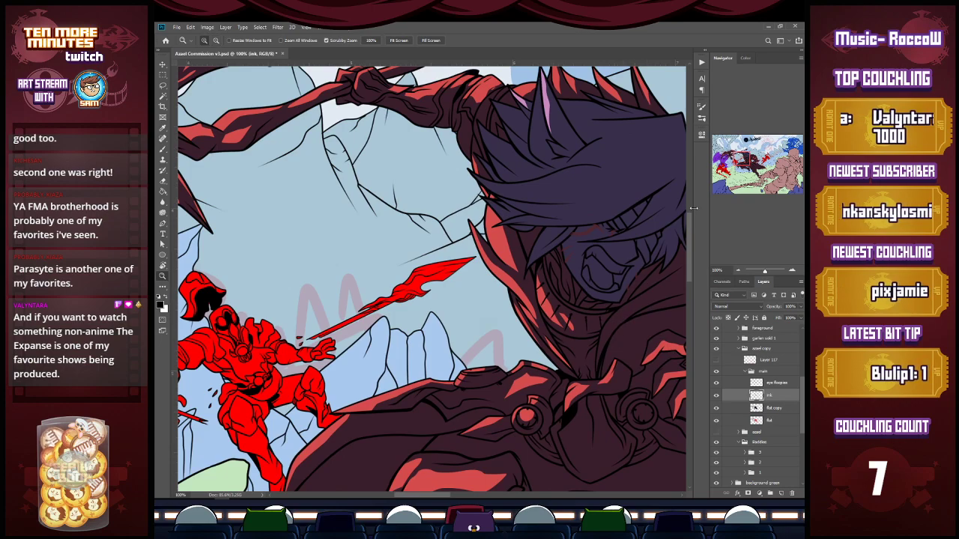
scroll(679, 243, down, 3)
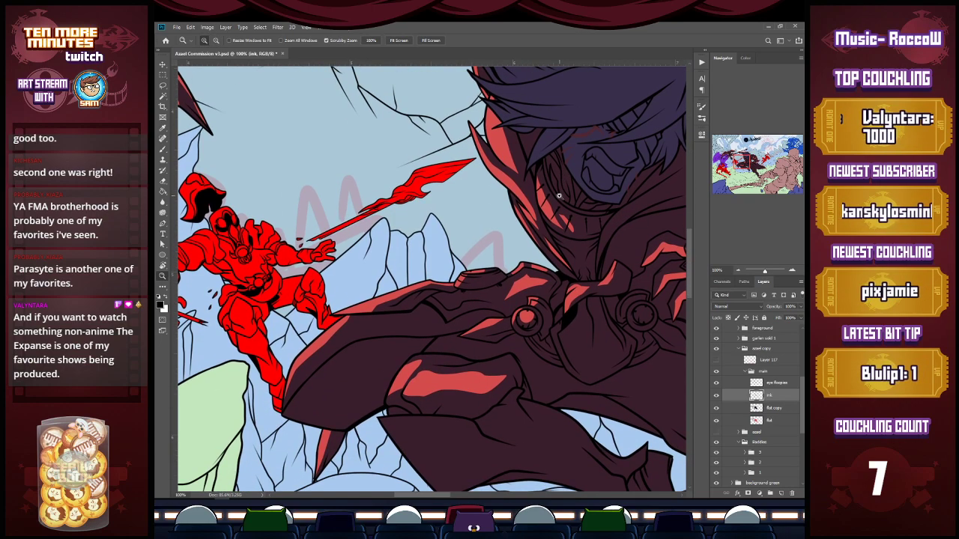
key(b)
key(z)
click(573, 222)
click(573, 220)
click(572, 222)
key(b)
drag(562, 225, 546, 272)
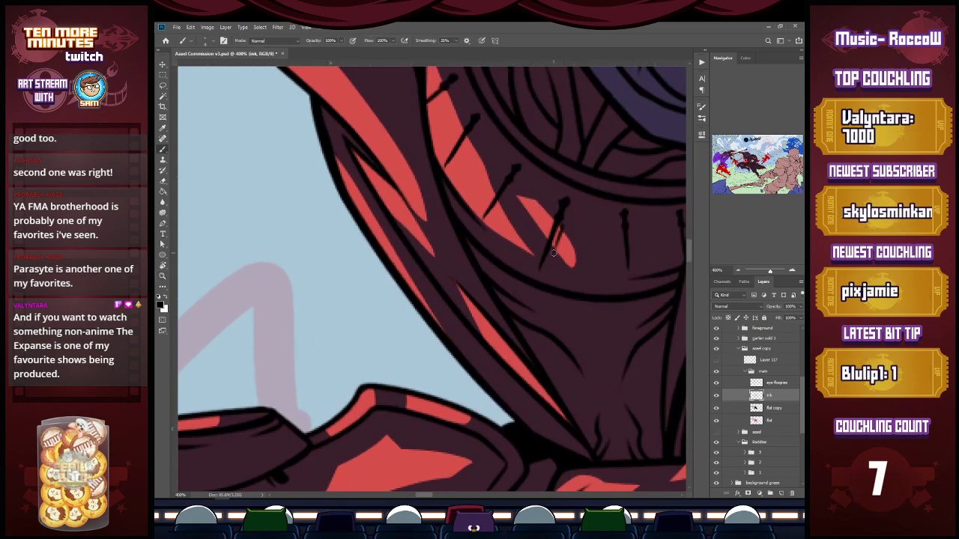
drag(507, 195, 496, 211)
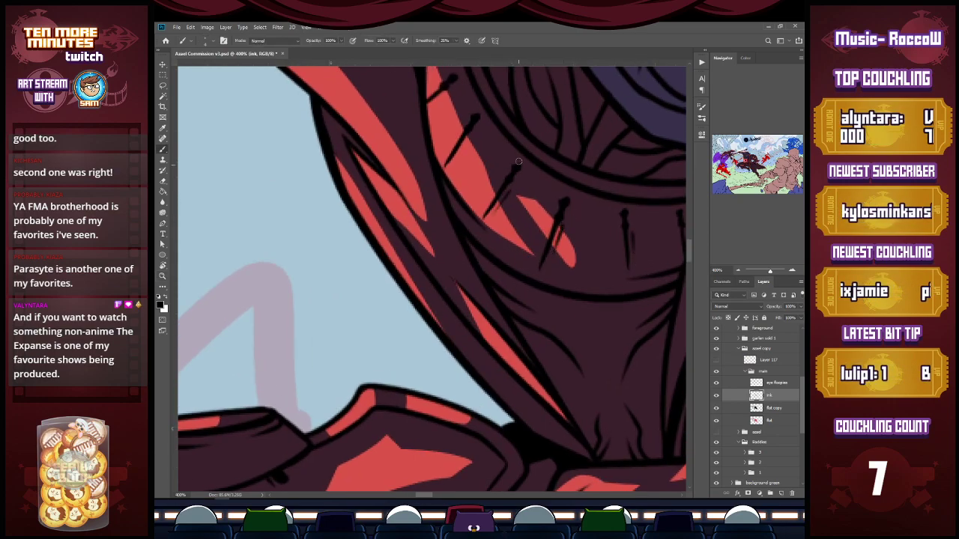
drag(468, 141, 452, 162)
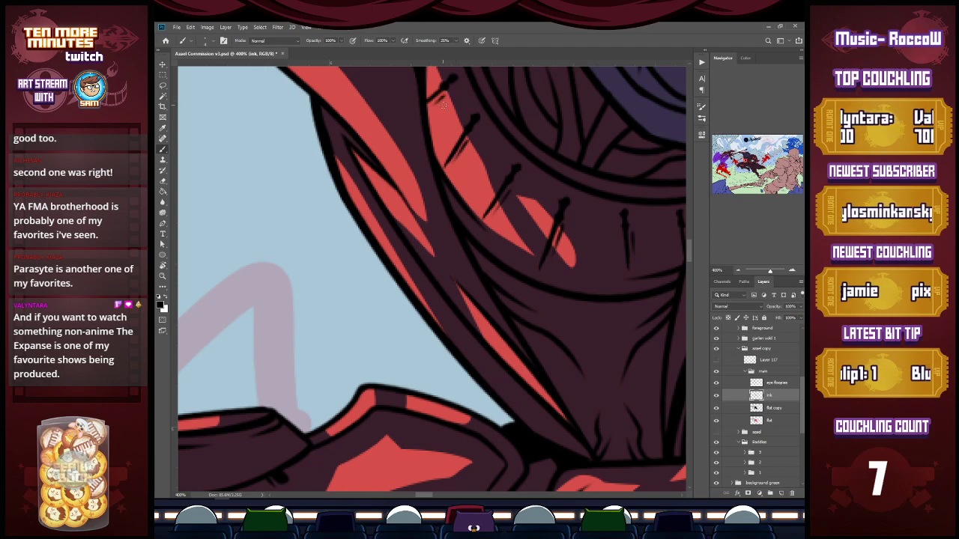
drag(427, 496, 433, 496)
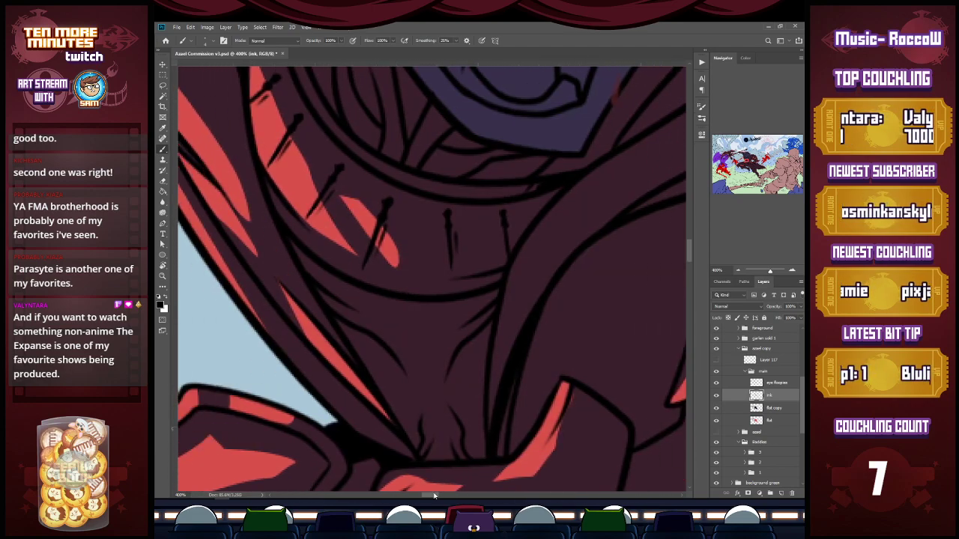
drag(513, 228, 513, 237)
Ink V-shaped seam lines across the upper part of the hanging waist cloth.
scroll(522, 237, down, 6)
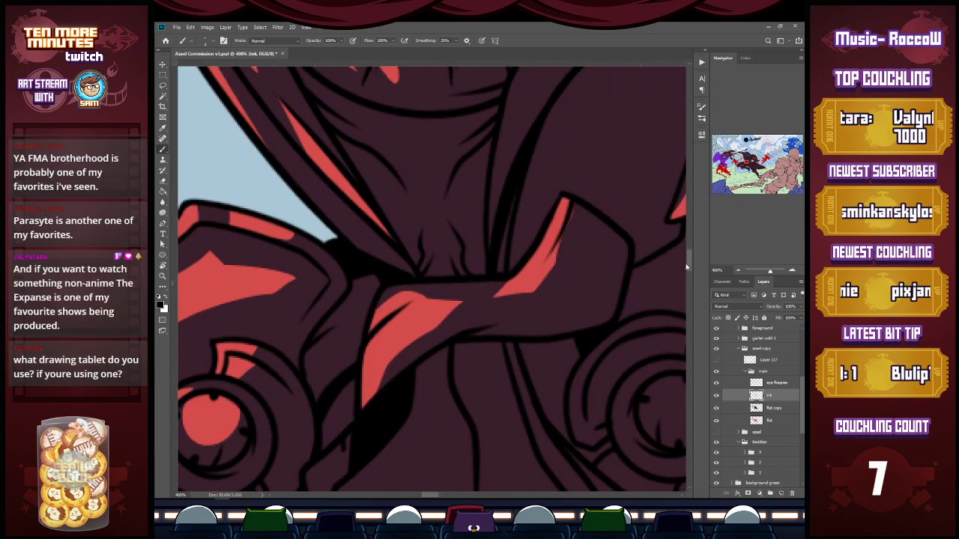
key(z)
alt+click(505, 405)
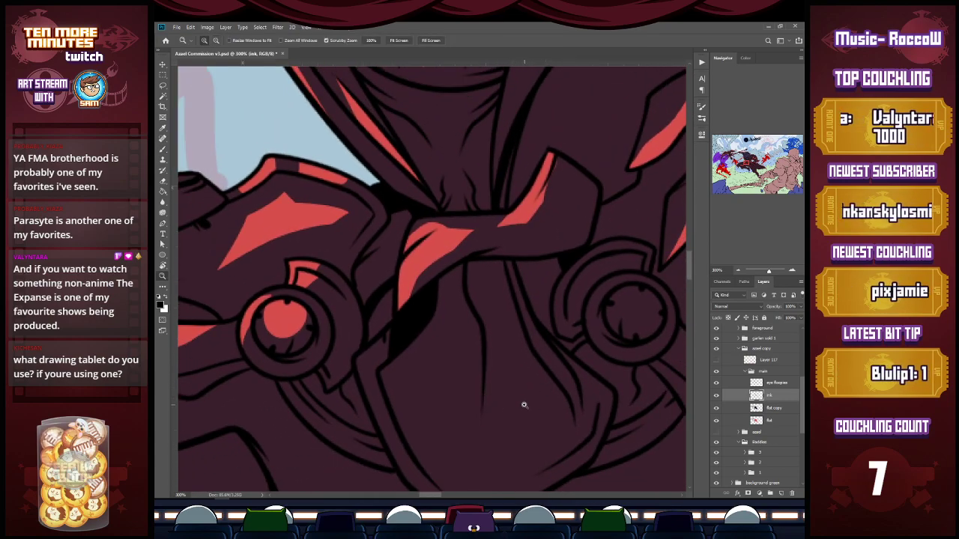
alt+click(523, 405)
key(b)
mouse_move(456, 348)
mouse_down()
mouse_move(469, 378)
mouse_move(494, 396)
mouse_move(521, 379)
mouse_up()
mouse_move(462, 351)
mouse_down()
mouse_move(498, 391)
mouse_move(496, 363)
mouse_move(496, 392)
mouse_move(525, 356)
mouse_up()
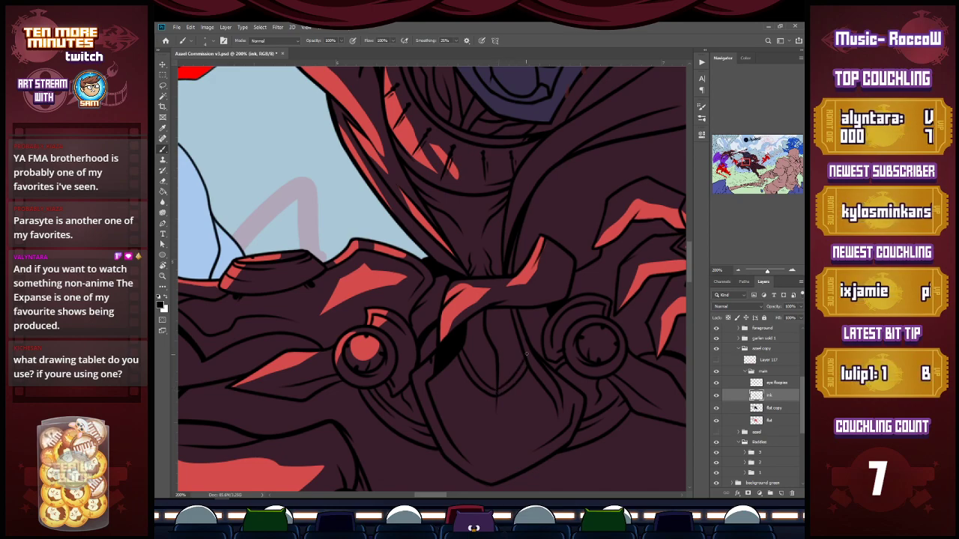
Redraw the waist cloth's extra V-shaped line after undoing a stray stroke, and switch to erasing to clean up its tip.
drag(462, 338, 495, 379)
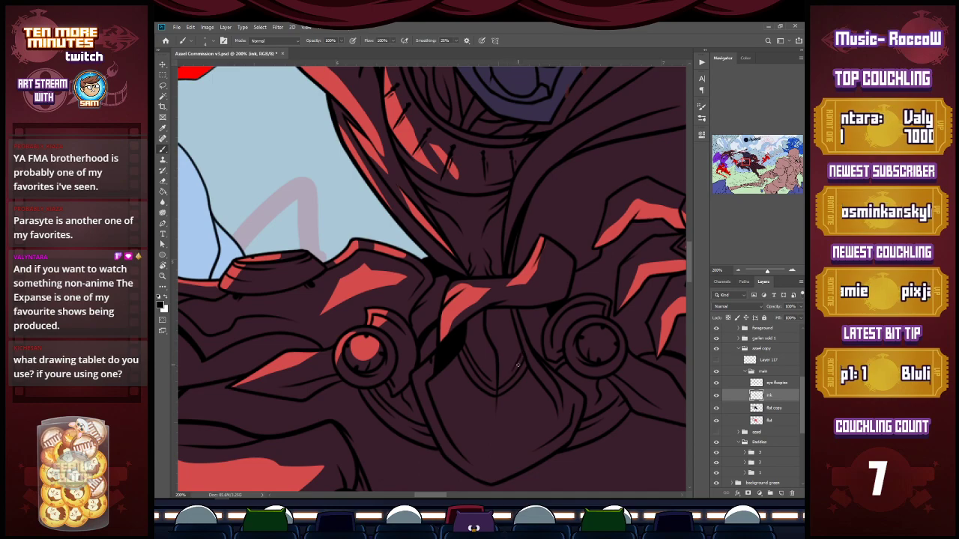
key(ctrl+z)
mouse_move(465, 347)
mouse_down()
mouse_move(496, 386)
mouse_move(523, 352)
mouse_up()
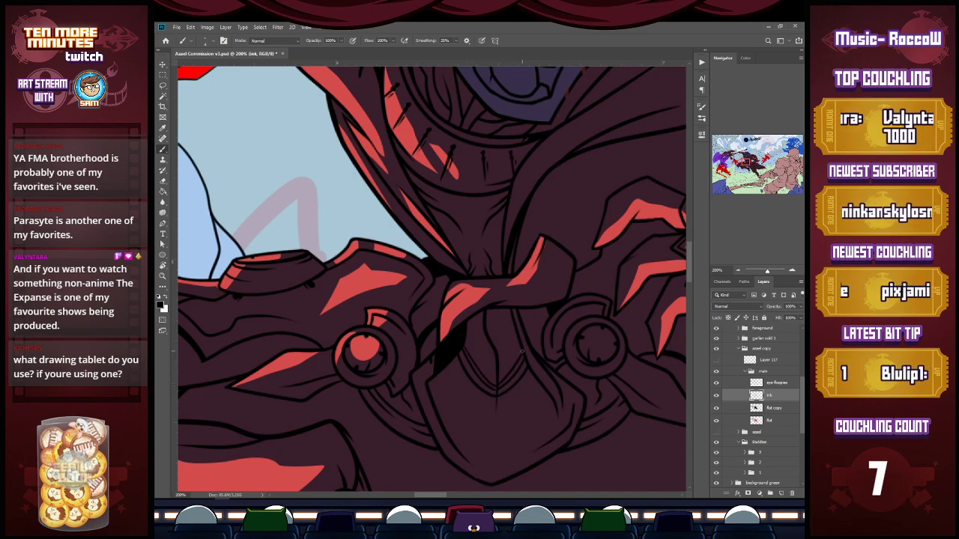
key(e)
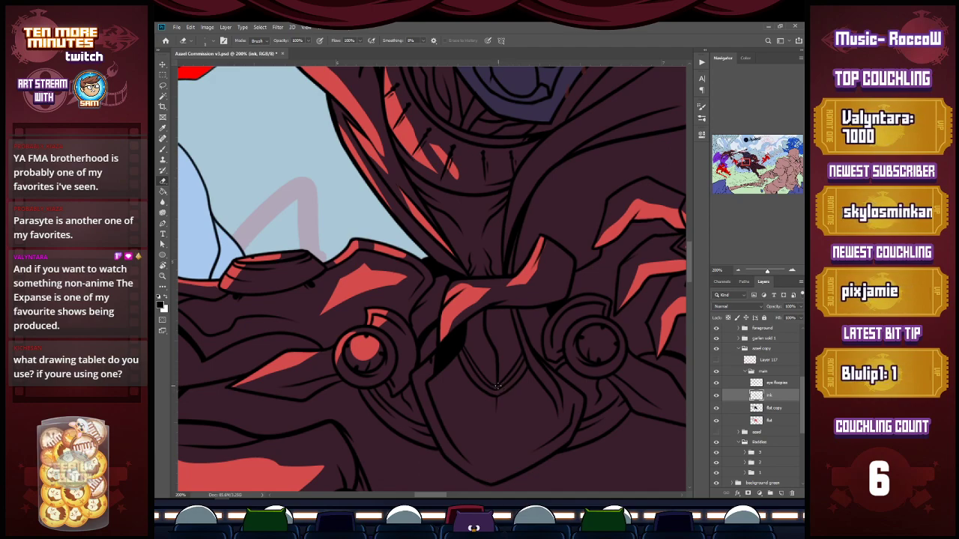
Refine the V-shaped seam at the hanging waist cloth's centre with alternating ink and eraser strokes.
key(b)
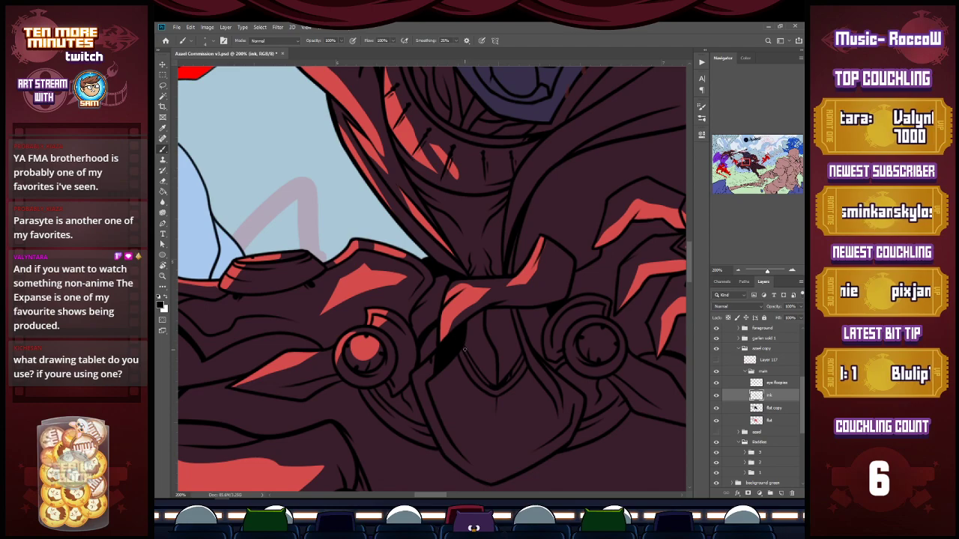
key(e)
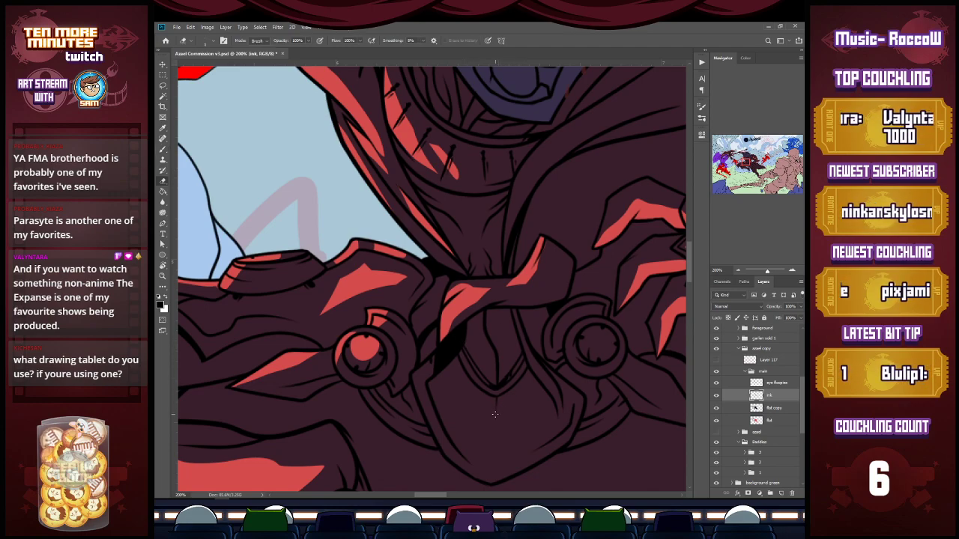
key(b)
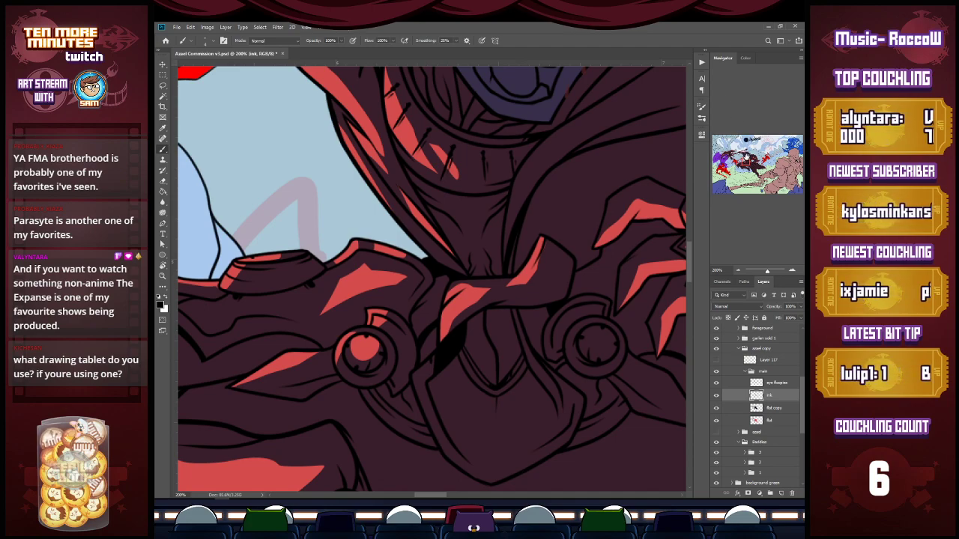
Lock the ink layer and make the flat copy layer active for lasso selections.
scroll(431, 278, down, 5)
scroll(432, 277, up, 1)
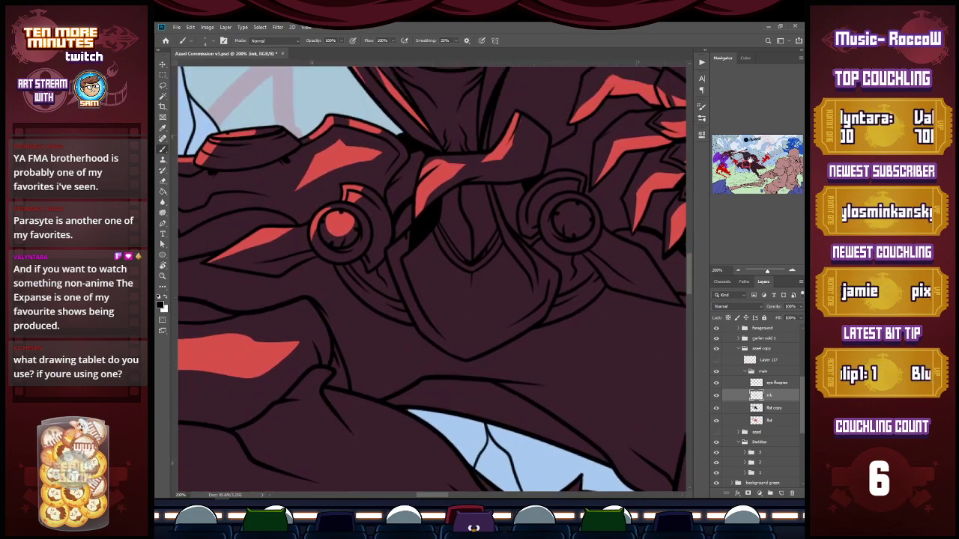
click(774, 409)
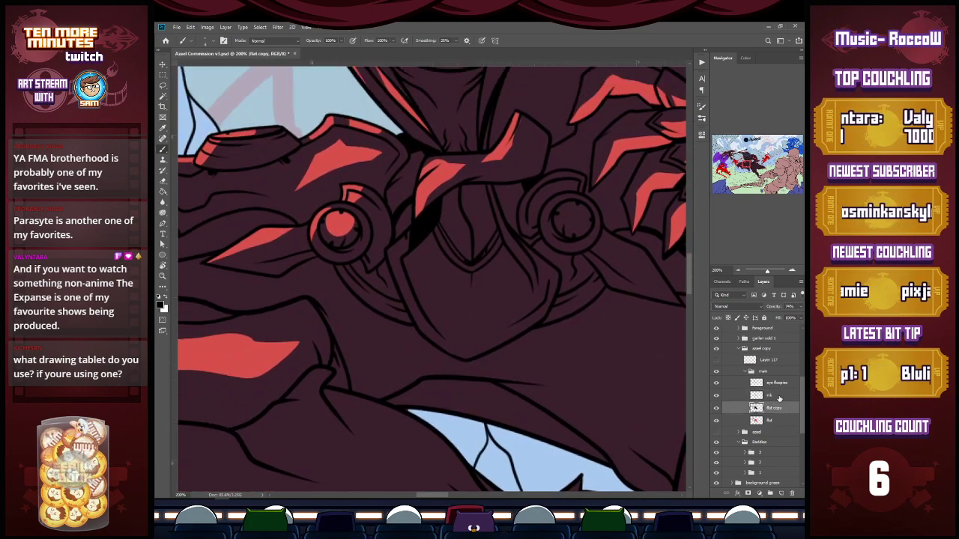
click(778, 397)
click(778, 411)
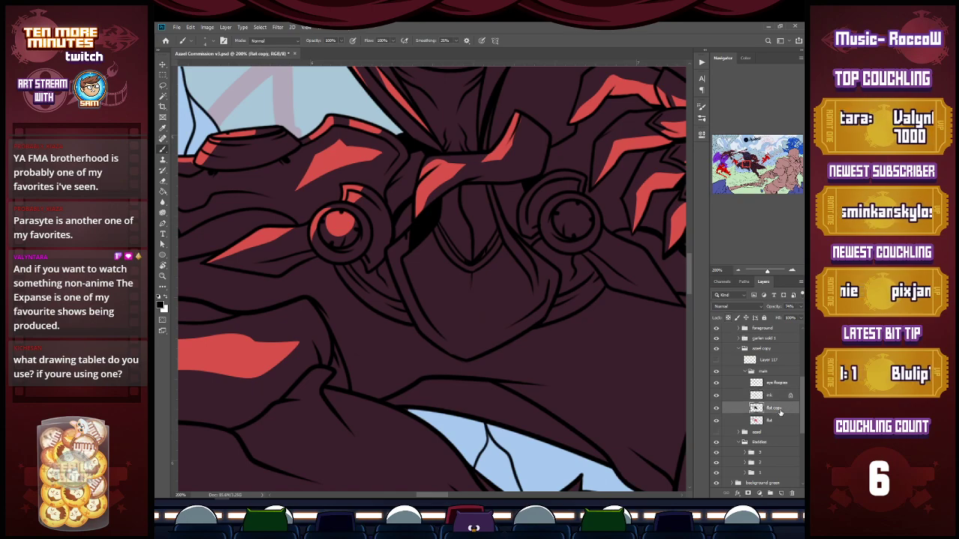
key(l)
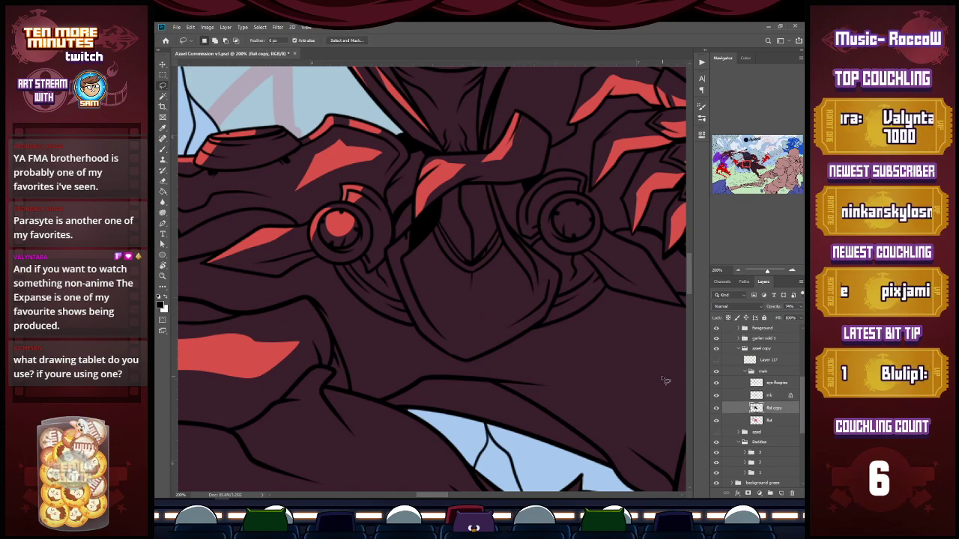
Lasso and cut red highlight shapes out of the flat copy layer on the hanging waist cloth.
mouse_move(442, 224)
mouse_down()
mouse_move(469, 262)
mouse_move(448, 206)
mouse_up()
key(ctrl+x)
key(z)
alt+click(449, 257)
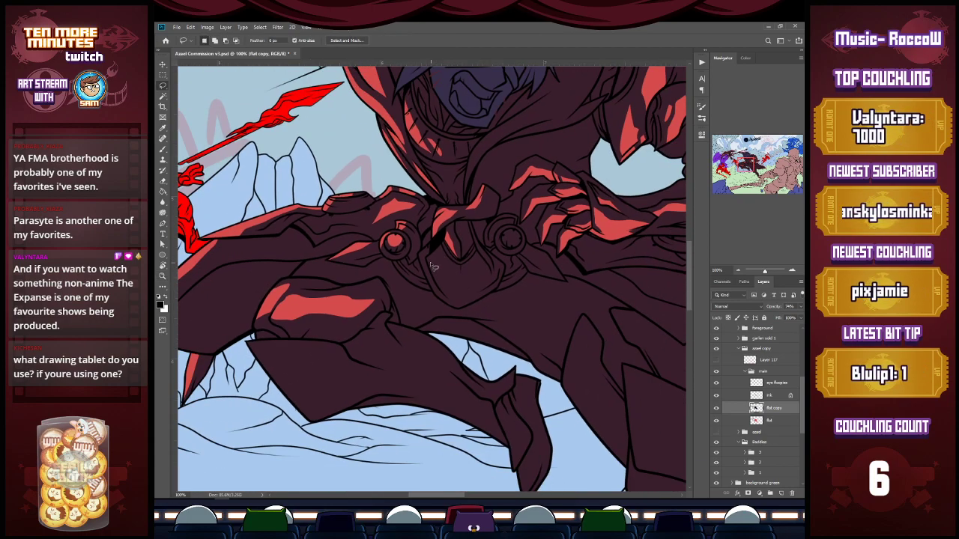
mouse_move(428, 262)
mouse_down()
mouse_move(445, 292)
mouse_move(441, 254)
mouse_move(428, 259)
mouse_move(452, 279)
mouse_move(447, 261)
mouse_move(454, 292)
mouse_move(445, 257)
mouse_up()
key(ctrl+x)
key(ctrl+d)
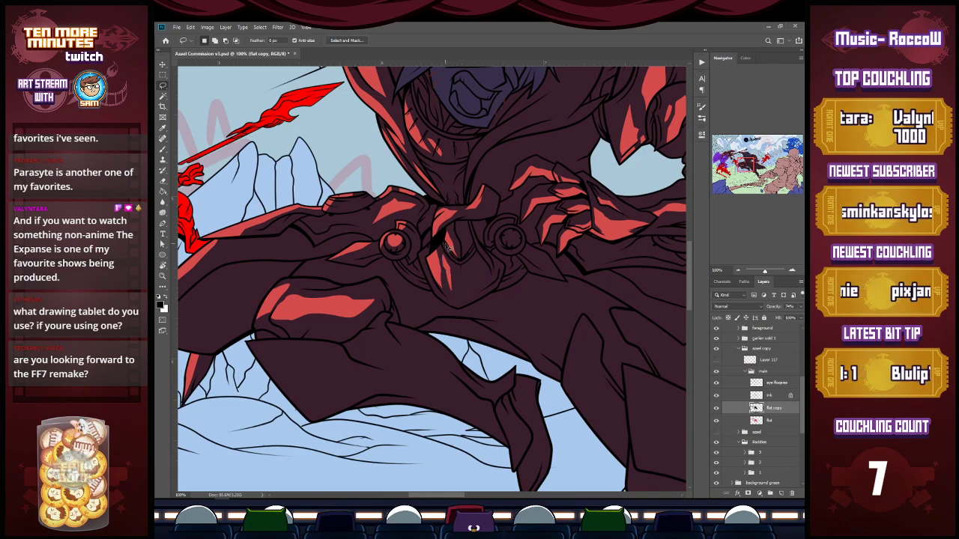
Lasso and delete a large highlight shape along the pointed front edge of the bent leg's shin.
mouse_move(751, 166)
mouse_down()
mouse_move(741, 154)
mouse_move(746, 170)
mouse_up()
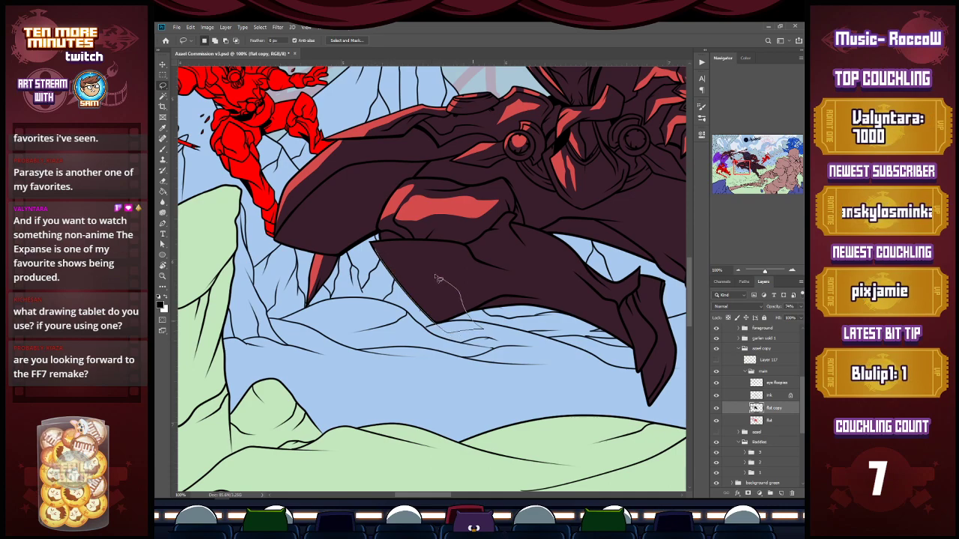
drag(373, 242, 373, 242)
key(Delete)
key(ctrl+d)
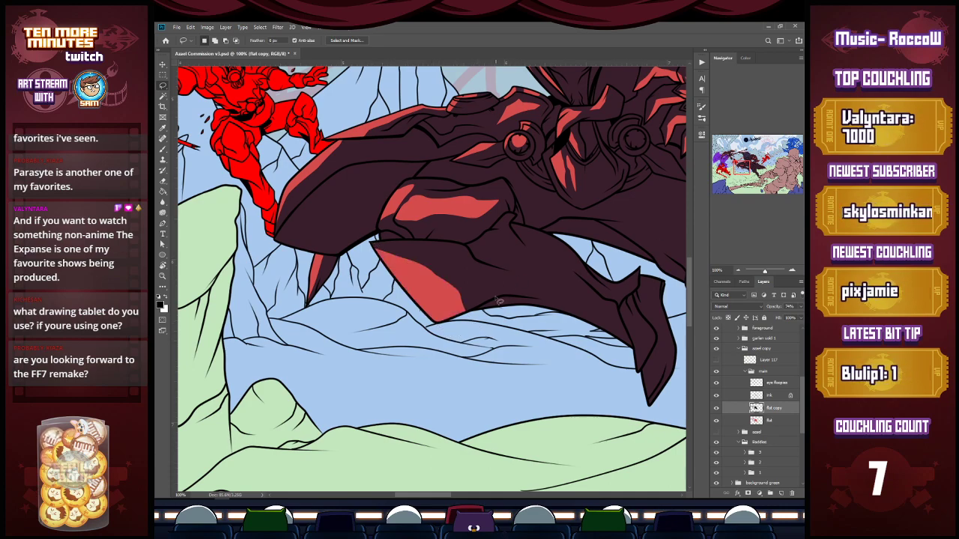
Carve thin highlights along the underside of the bent lower leg up to the boot, undoing the first cut to trim its selection.
mouse_move(483, 311)
mouse_down()
mouse_move(558, 301)
mouse_move(498, 289)
mouse_move(483, 307)
mouse_up()
key(Delete)
key(ctrl+d)
key(ctrl+z)
key(ctrl+z)
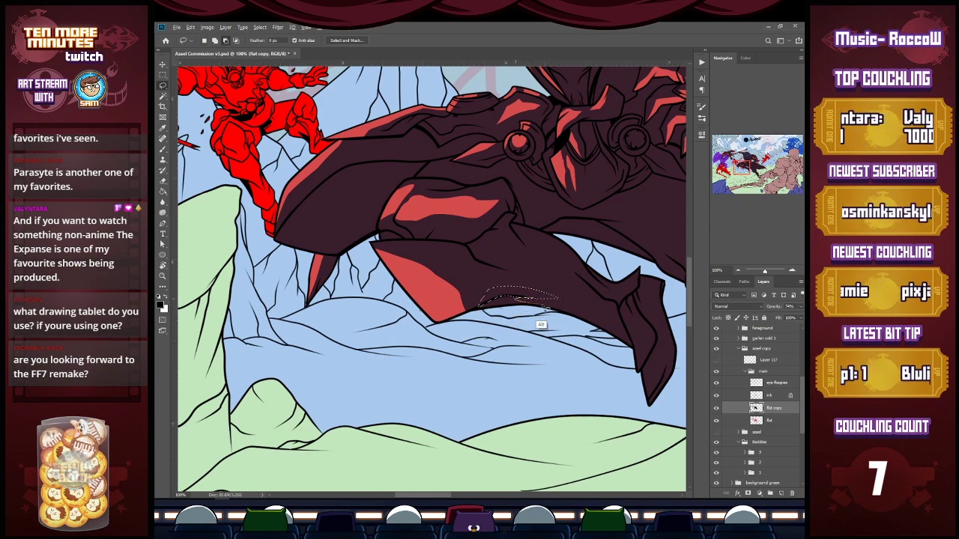
mouse_move(536, 309)
mouse_down()
mouse_move(518, 307)
mouse_move(584, 307)
mouse_move(610, 328)
mouse_move(537, 315)
mouse_up()
key(ctrl+d)
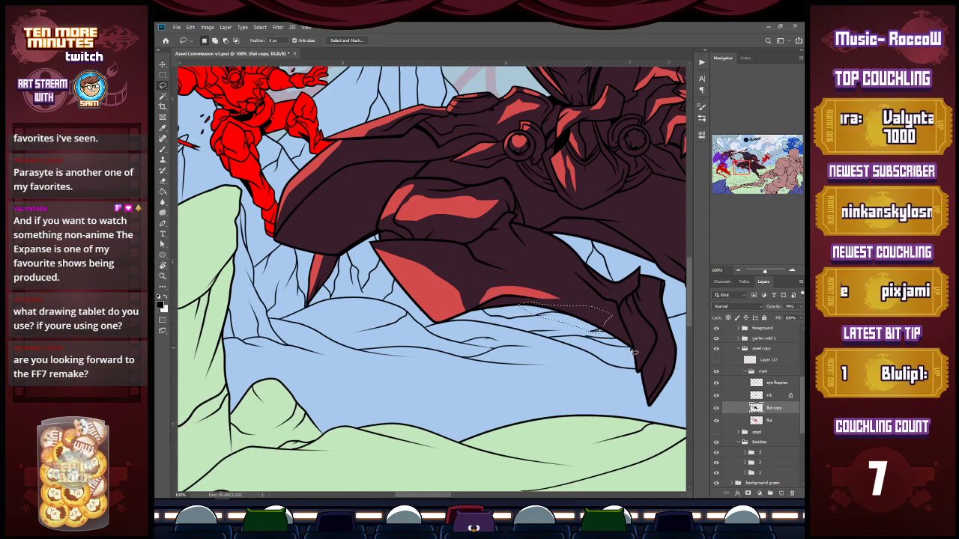
mouse_move(633, 348)
mouse_down()
mouse_move(609, 326)
mouse_move(531, 315)
mouse_move(626, 362)
mouse_move(634, 348)
mouse_up()
key(ctrl+BackSpace)
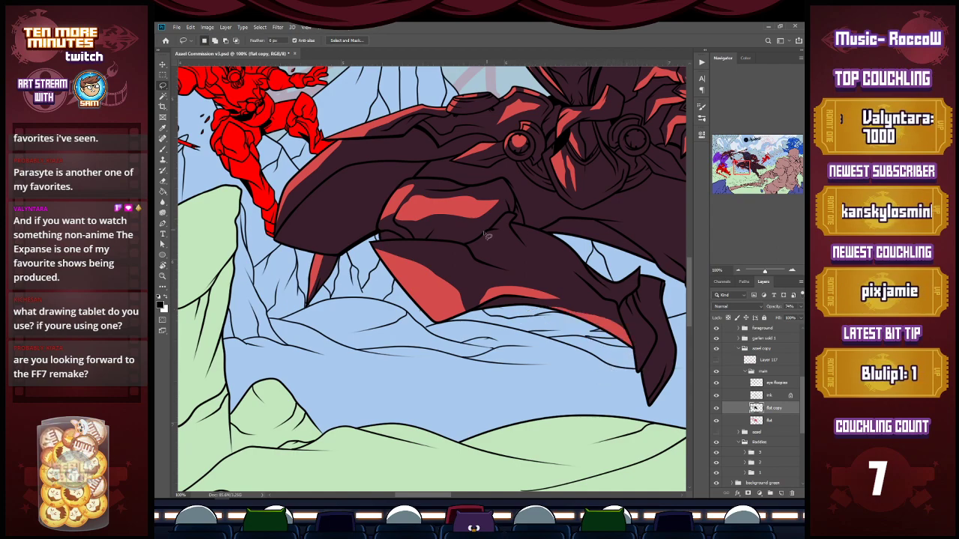
Outline a narrow highlight area below the knee on the bent leg's shin and trim the selection.
mouse_move(486, 264)
mouse_down()
mouse_move(541, 282)
mouse_move(495, 257)
mouse_move(470, 257)
mouse_up()
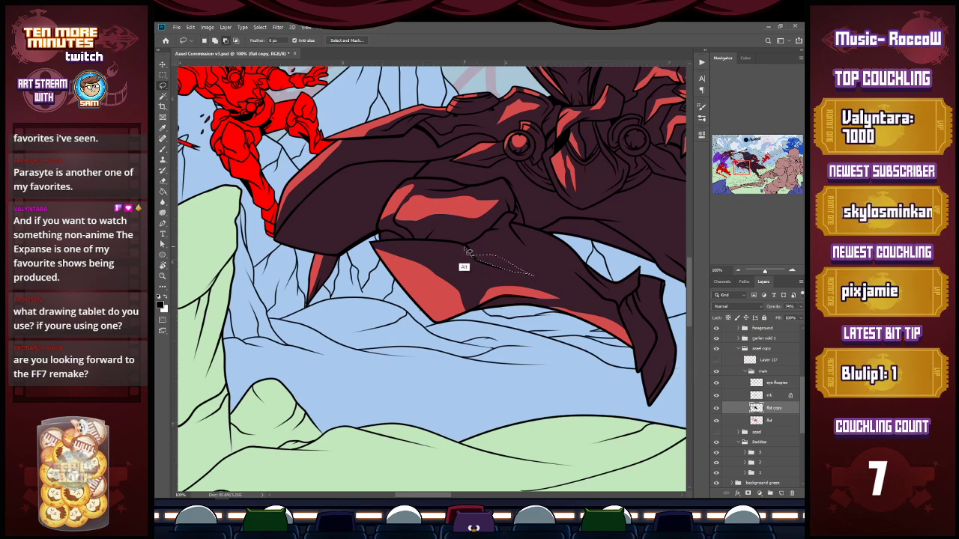
Cut lassoed highlight shapes out of the flat copy layer's dark shading on the bent leg's shin and pointed foot.
key(alt+BackSpace)
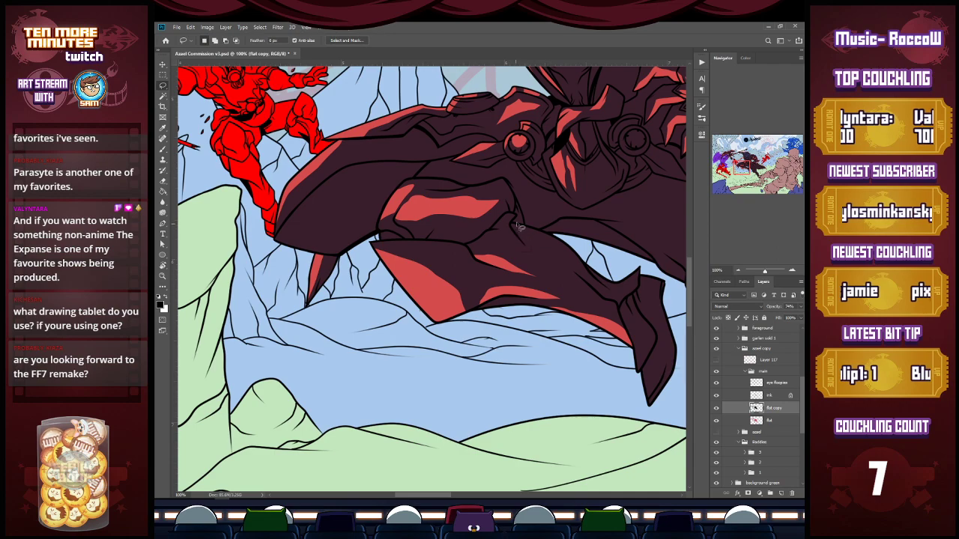
mouse_move(633, 345)
mouse_down()
mouse_move(635, 378)
mouse_move(648, 356)
mouse_move(639, 334)
mouse_up()
key(Delete)
key(ctrl+d)
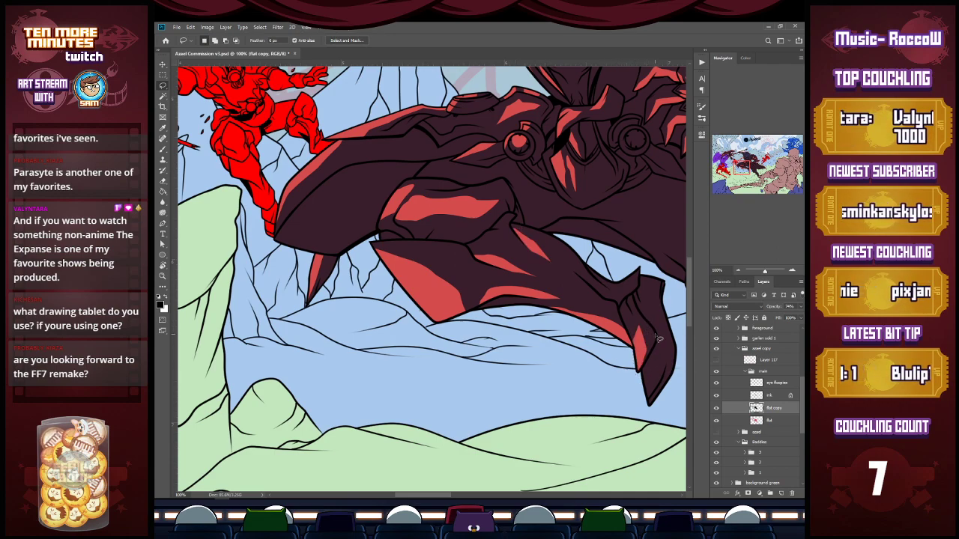
mouse_move(642, 376)
mouse_down()
mouse_move(650, 416)
mouse_move(672, 375)
mouse_move(652, 361)
mouse_up()
key(ctrl+d)
key(Delete)
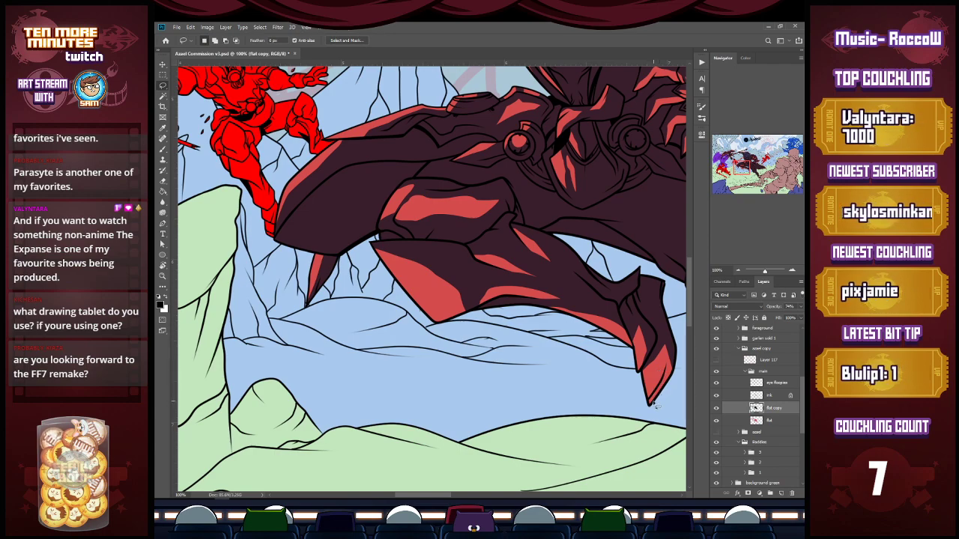
Hide the foreground group and the group directly beneath it to uncover the main character's lower foot.
drag(658, 407, 236, 344)
key(z)
alt+click(510, 402)
alt+click(510, 403)
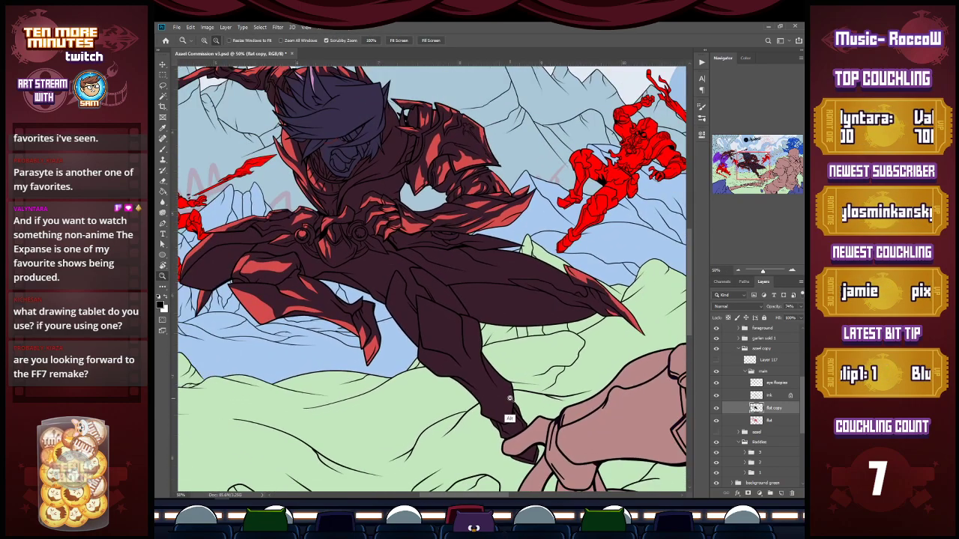
key(l)
drag(748, 174, 746, 180)
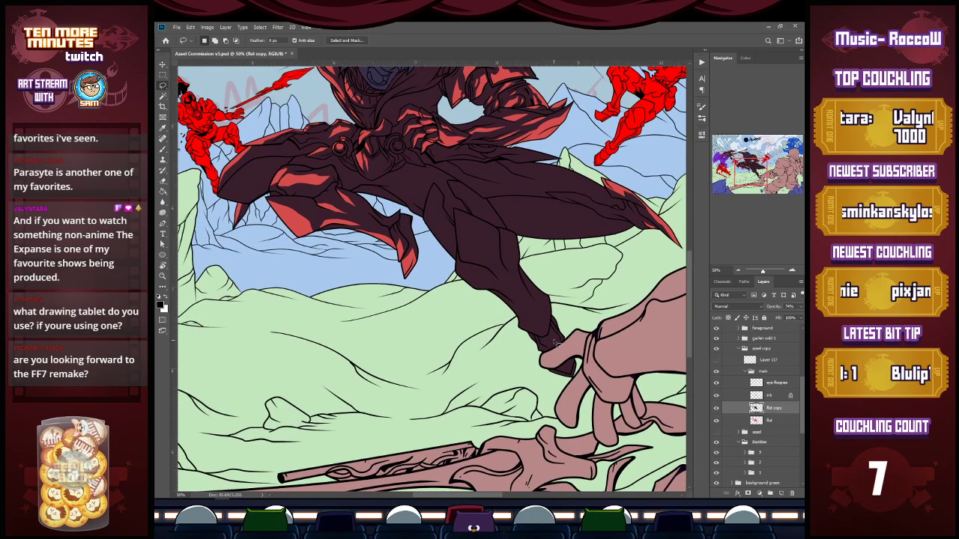
key(z)
click(558, 359)
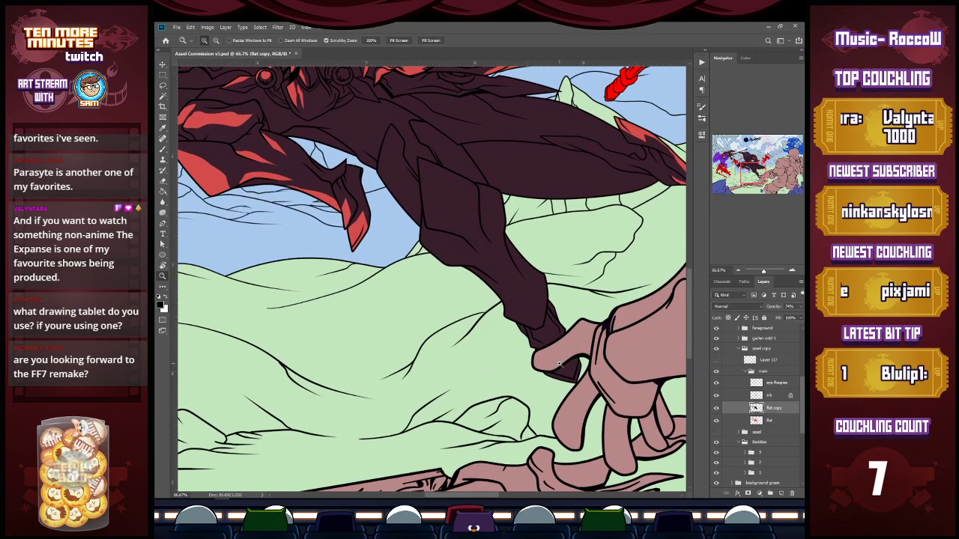
key(l)
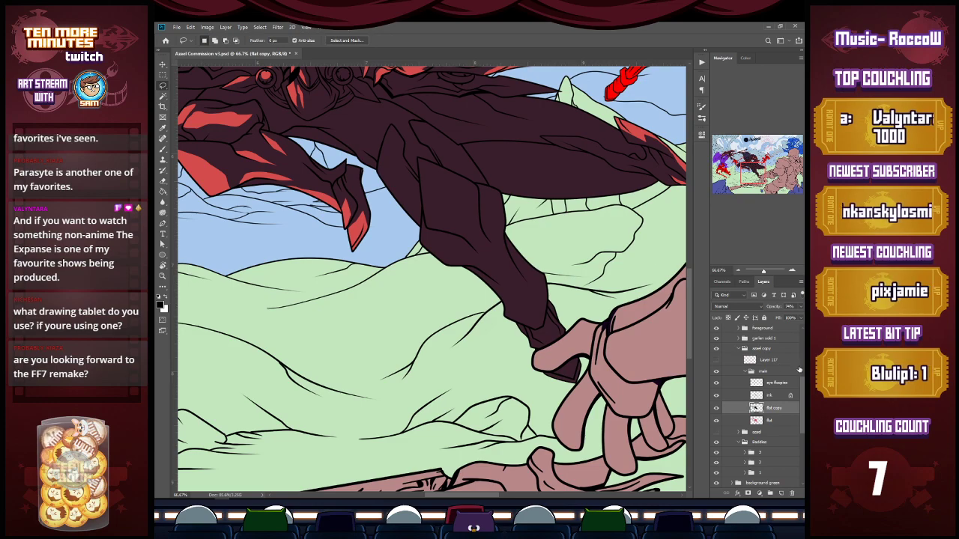
drag(802, 383, 789, 358)
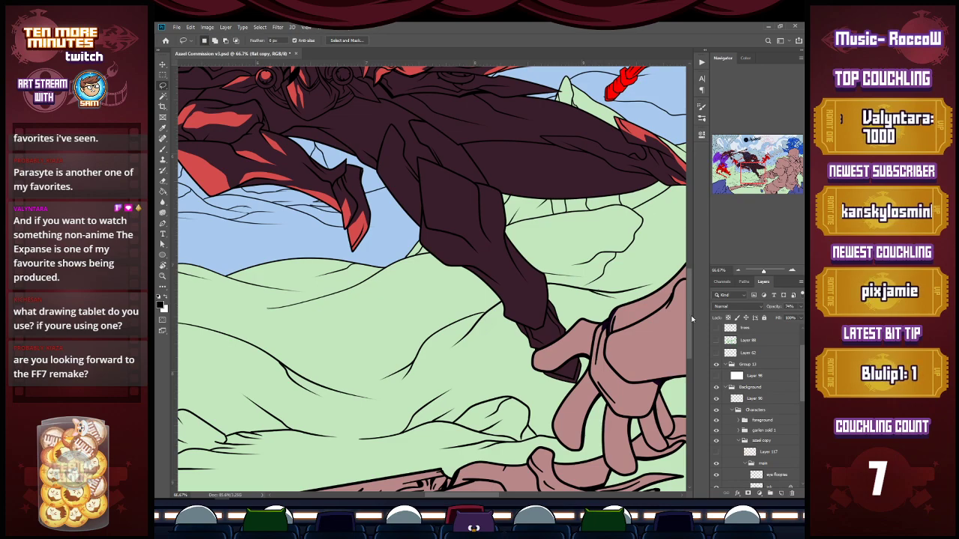
scroll(692, 322, down, 1)
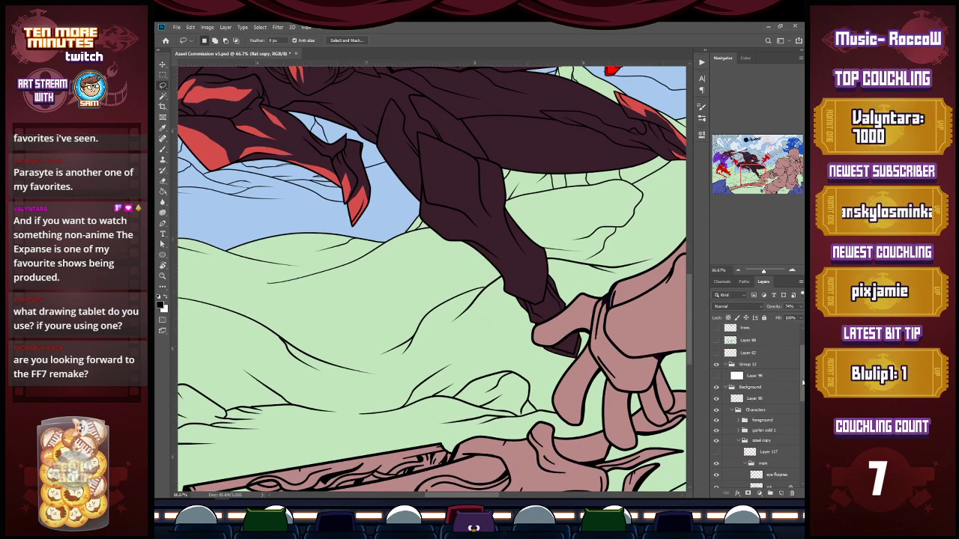
drag(802, 382, 797, 397)
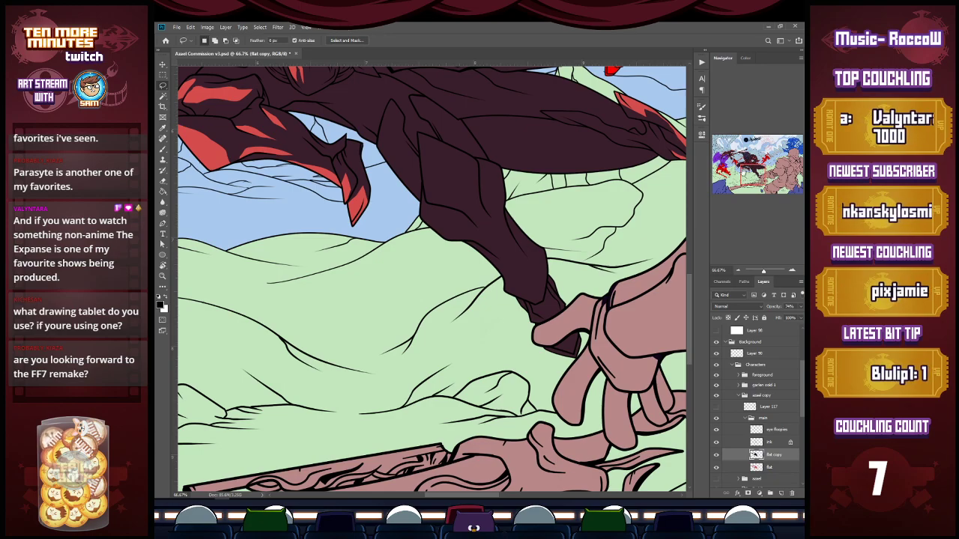
drag(755, 176, 755, 174)
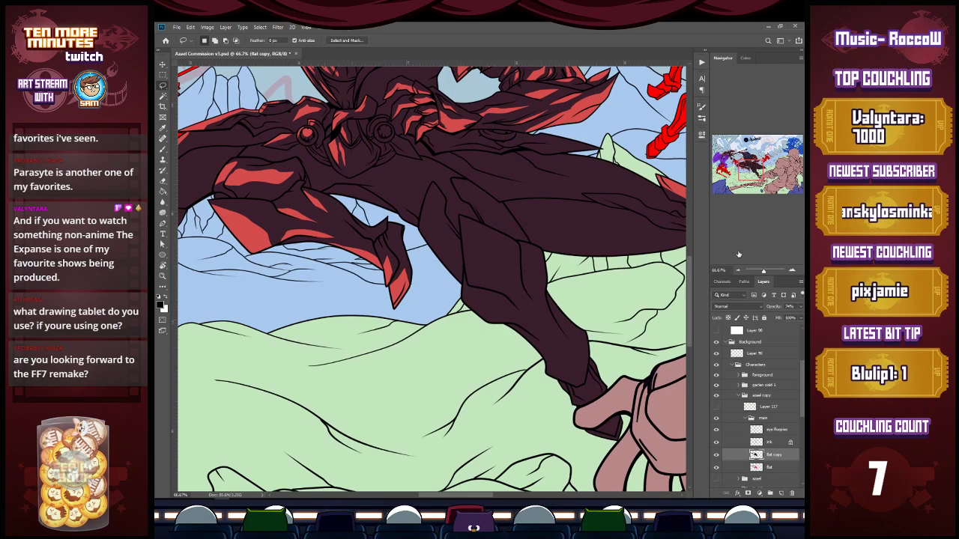
mouse_move(802, 396)
mouse_down()
mouse_move(803, 407)
mouse_move(802, 395)
mouse_up()
drag(801, 386, 801, 406)
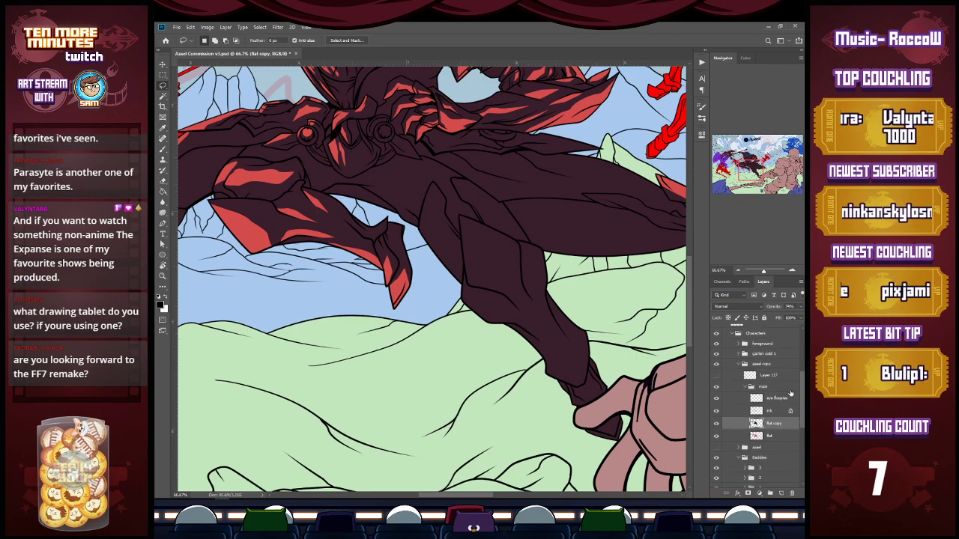
click(717, 345)
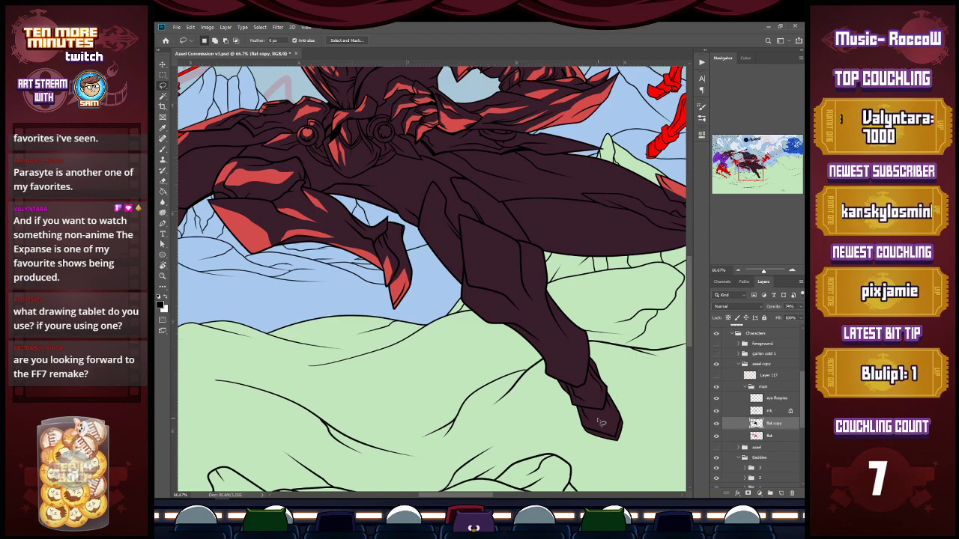
Cut lassoed highlight shapes out of the dark shading on the downward leg's toe, knee plate and shin.
mouse_move(590, 412)
mouse_down()
mouse_move(613, 447)
mouse_move(584, 433)
mouse_move(591, 411)
mouse_up()
key(Delete)
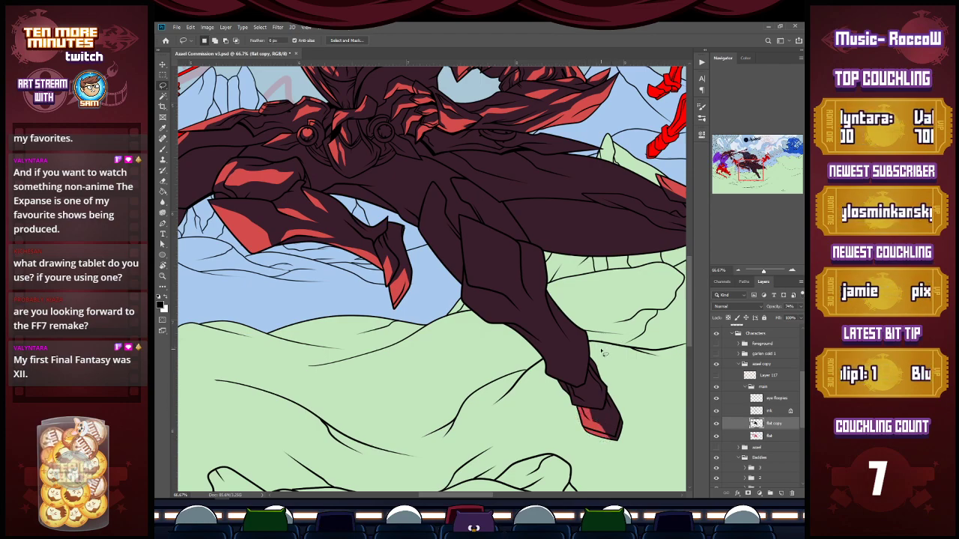
mouse_move(460, 217)
mouse_down()
mouse_move(519, 306)
mouse_move(470, 290)
mouse_move(460, 220)
mouse_up()
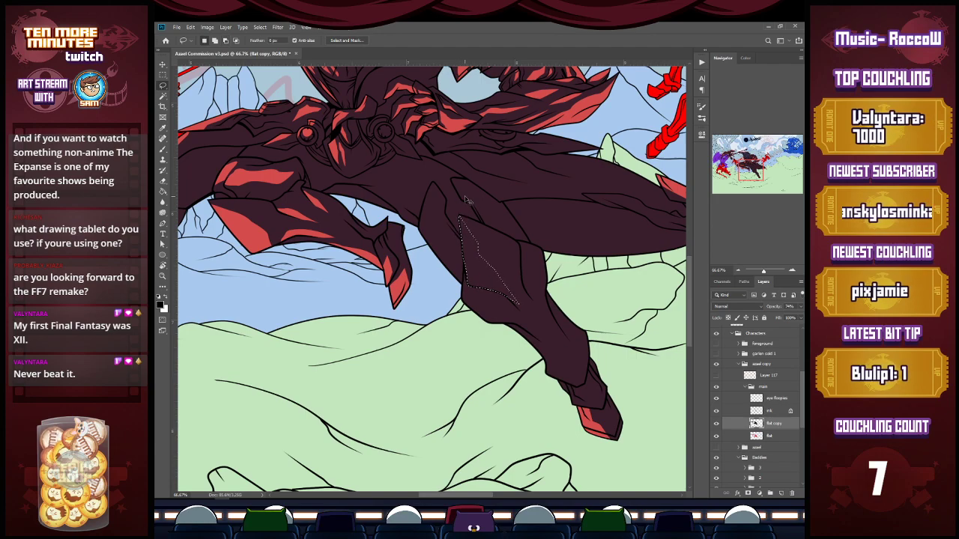
key(alt+BackSpace)
key(ctrl+d)
mouse_move(467, 303)
mouse_down()
mouse_move(567, 376)
mouse_move(534, 327)
mouse_move(458, 290)
mouse_up()
key(alt+BackSpace)
key(ctrl+d)
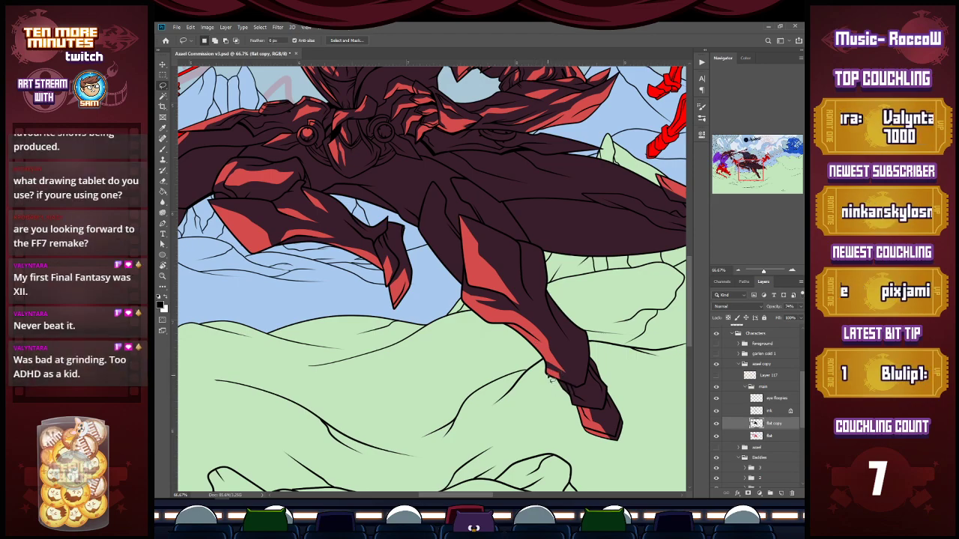
Cut highlight shapes out of the shading along the downward leg's thigh edge and ankle, and save the document.
mouse_move(424, 219)
mouse_down()
mouse_move(464, 290)
mouse_move(425, 221)
mouse_up()
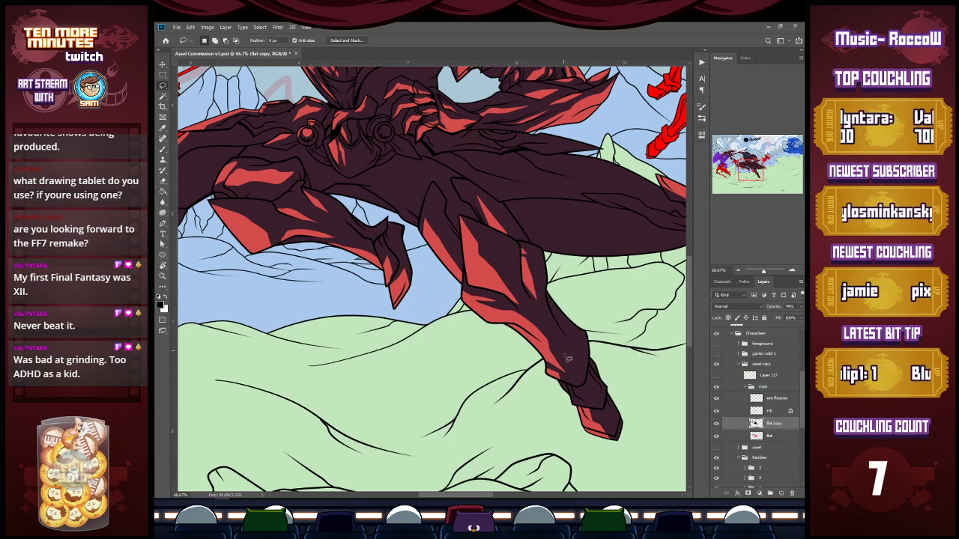
mouse_move(576, 386)
mouse_down()
mouse_move(561, 350)
mouse_move(576, 387)
mouse_up()
key(Delete)
key(ctrl+d)
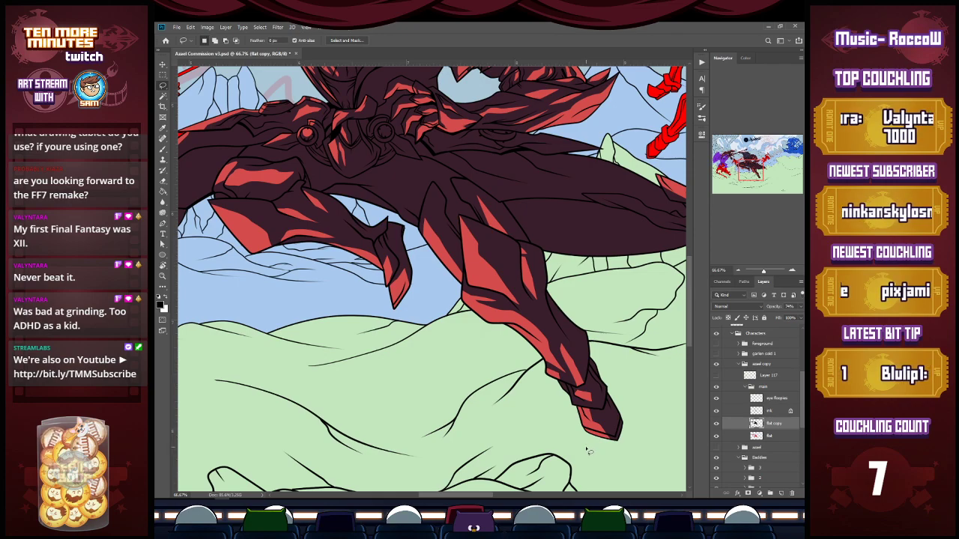
key(ctrl+s)
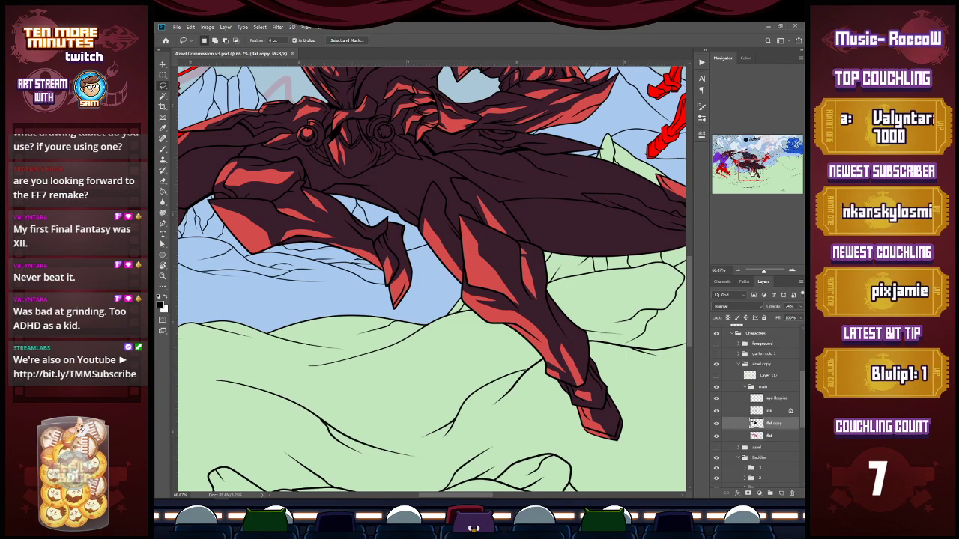
Cut highlight shapes out of the shading along the outstretched leg's upper edge and the pointed armour piece above it.
drag(755, 171, 760, 167)
mouse_move(453, 238)
mouse_down()
mouse_move(519, 264)
mouse_move(562, 288)
mouse_move(536, 256)
mouse_move(453, 239)
mouse_up()
key(alt+BackSpace)
key(ctrl+d)
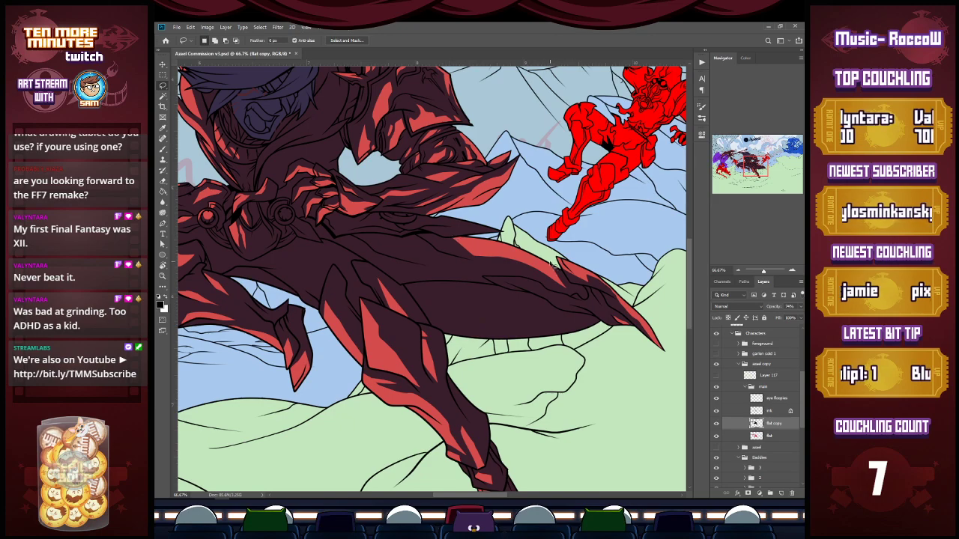
mouse_move(443, 219)
mouse_down()
mouse_move(516, 238)
mouse_move(443, 218)
mouse_up()
key(Delete)
key(ctrl+d)
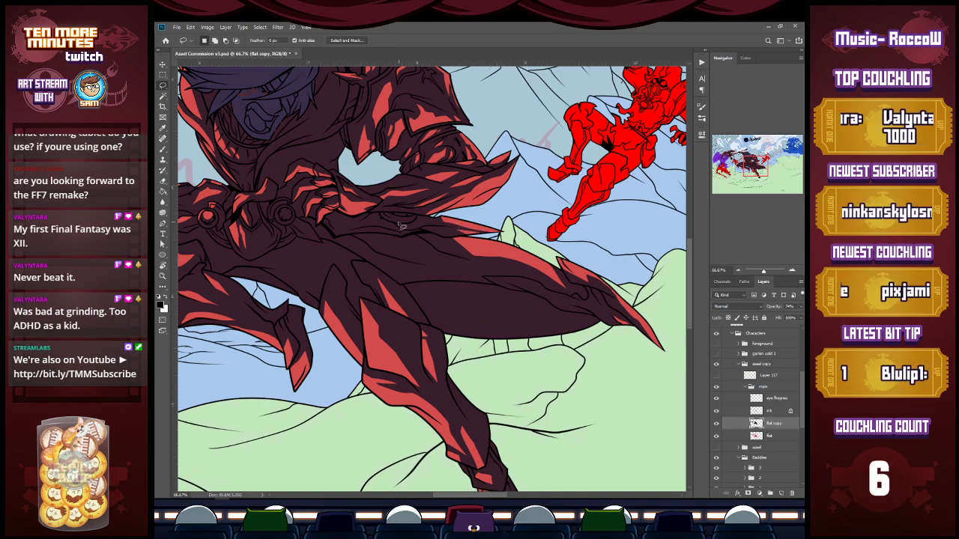
Cut a long pointed highlight out of the shading on the flap beside the belt disc nearest the hand.
drag(423, 126, 637, 157)
key(ctrl+space)
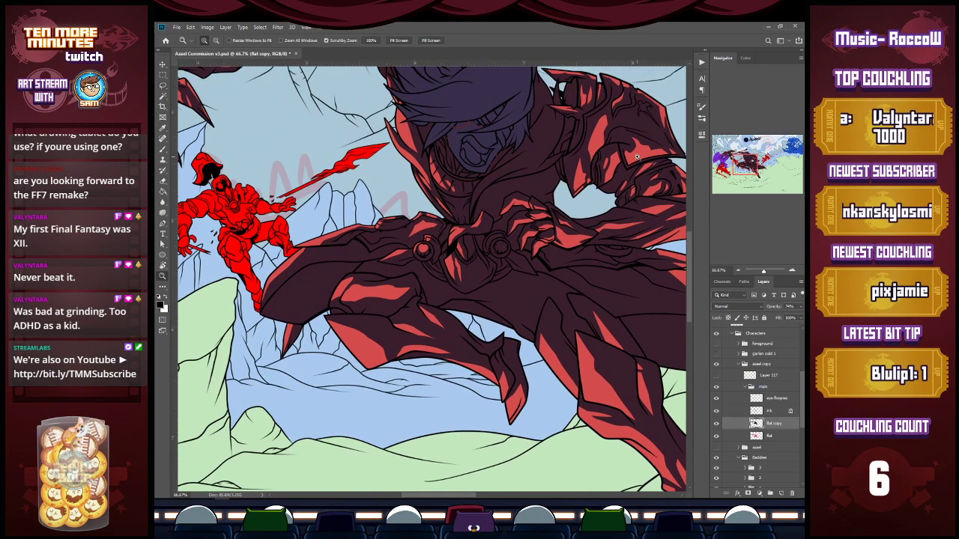
click(520, 254)
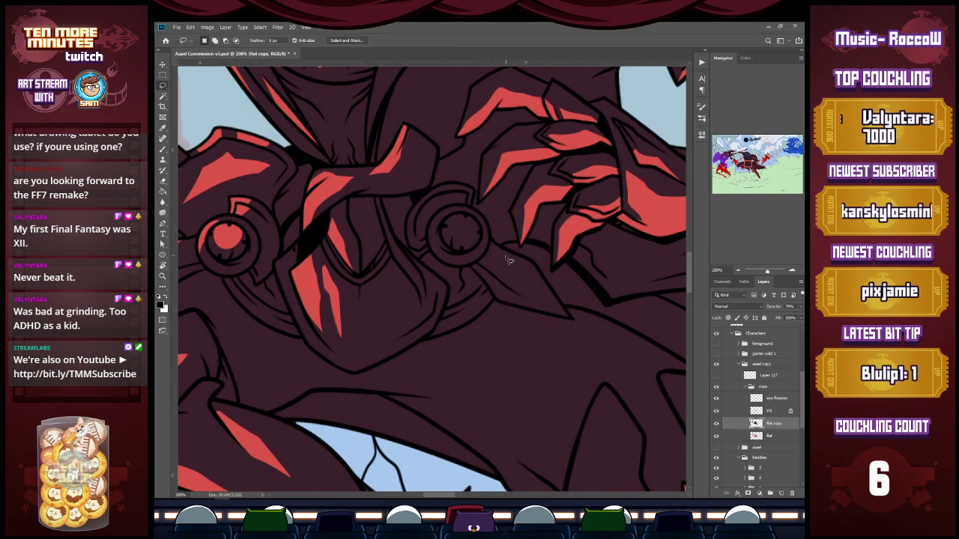
click(483, 260)
click(571, 317)
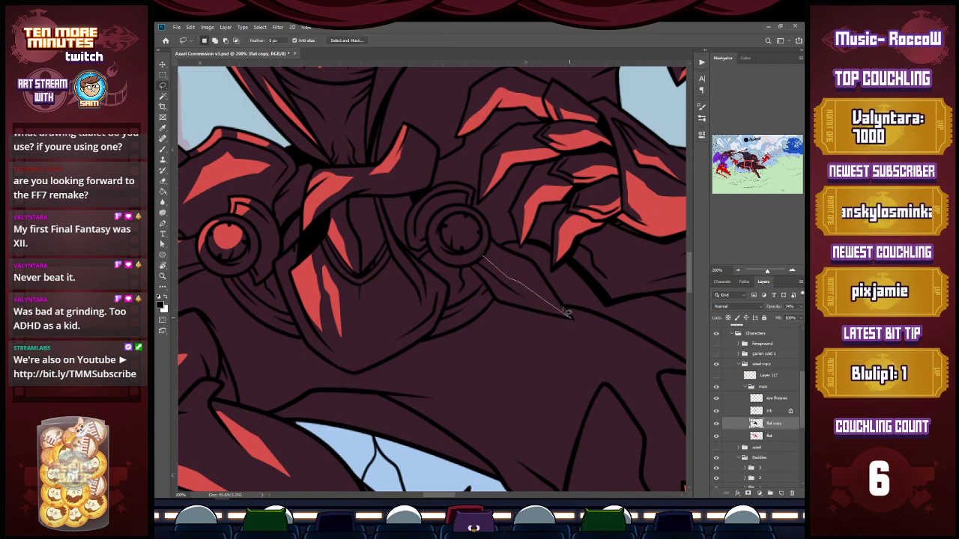
click(485, 252)
key(ctrl+x)
Cut highlight shapes out of the shading on the belt disc's centre and its outer ring.
mouse_move(486, 253)
mouse_down()
mouse_move(485, 224)
mouse_move(464, 215)
mouse_move(479, 226)
mouse_up()
key(ctrl+x)
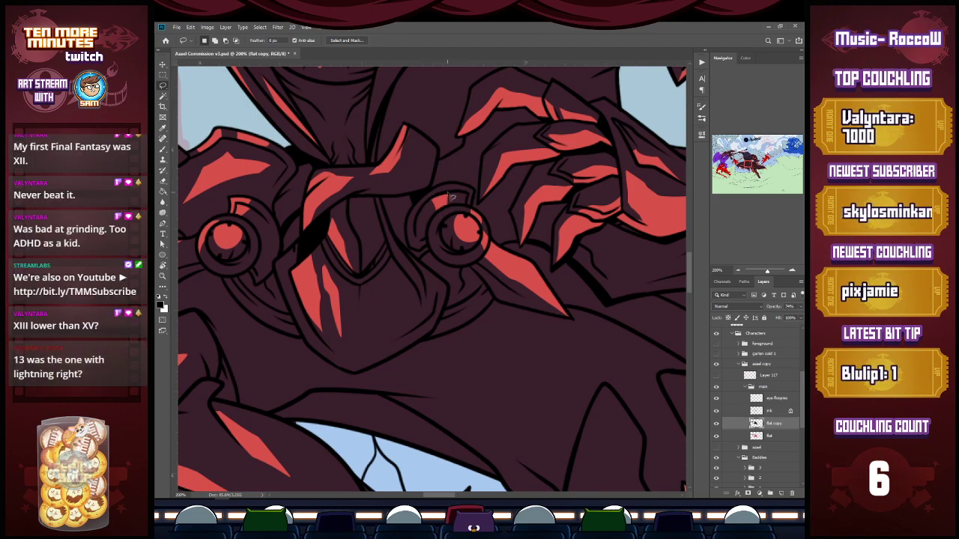
mouse_move(461, 197)
mouse_down()
mouse_move(440, 192)
mouse_move(455, 187)
mouse_move(461, 209)
mouse_move(469, 192)
mouse_up()
key(ctrl+x)
scroll(466, 201, down, 3)
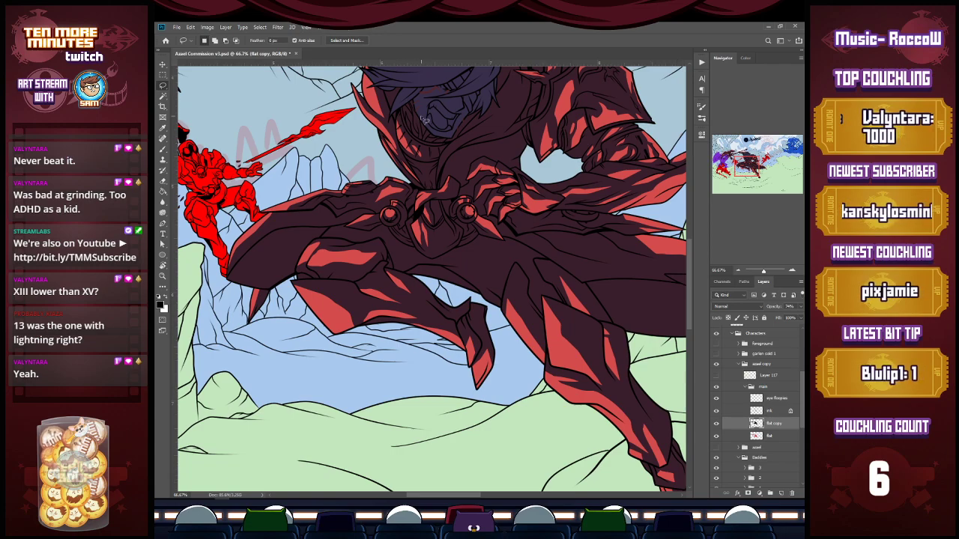
Outline a thin curved highlight along the lower edge of the character's hair fringe with the Pen tool.
key(b)
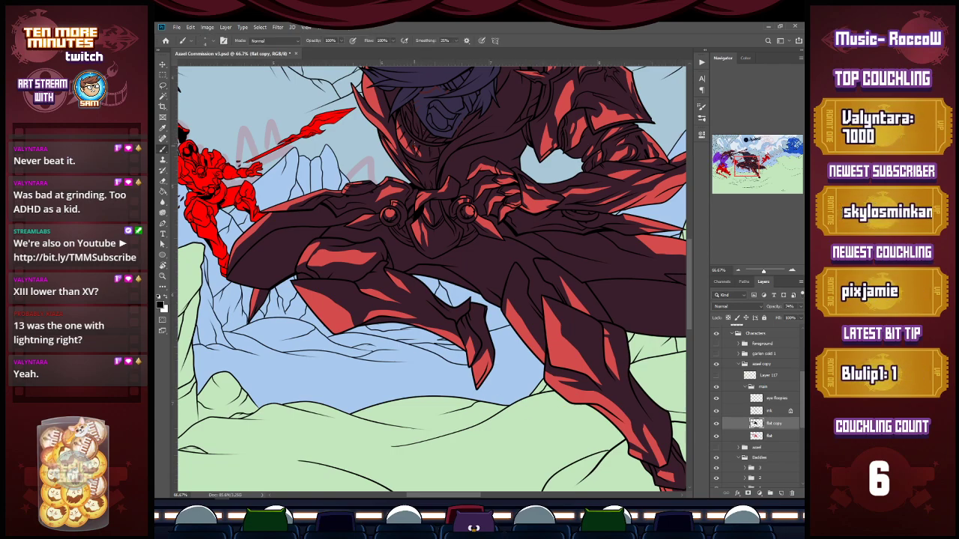
mouse_move(746, 169)
mouse_down()
mouse_move(747, 154)
mouse_move(748, 168)
mouse_move(758, 167)
mouse_move(743, 161)
mouse_up()
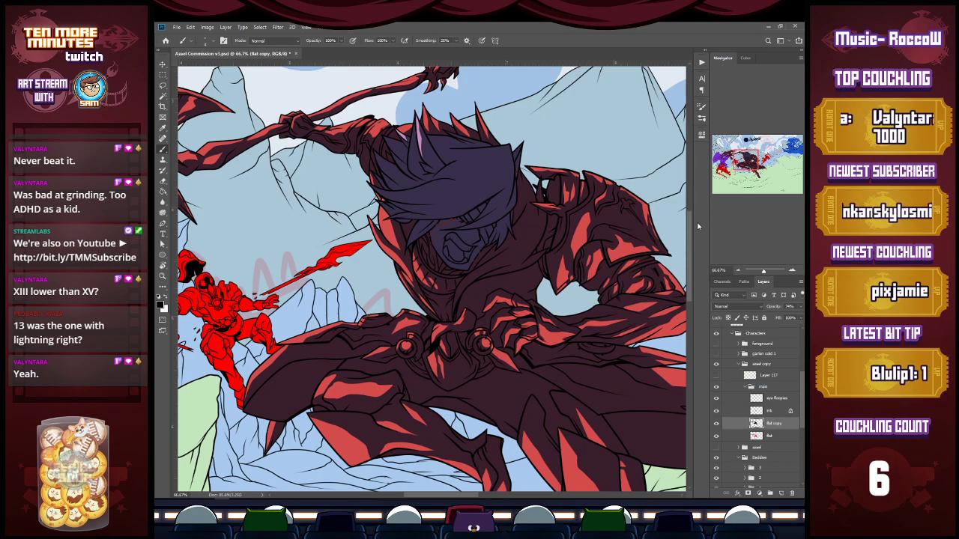
key(z)
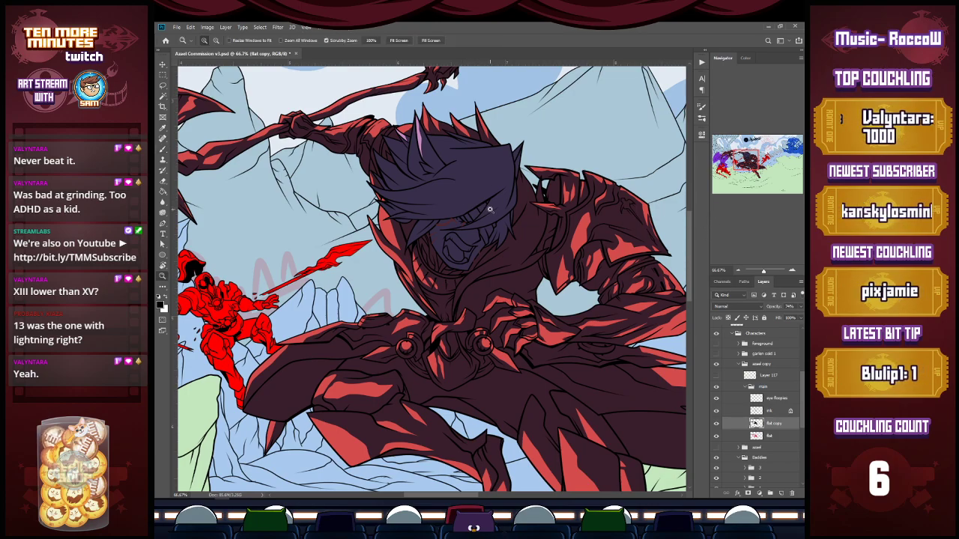
click(489, 209)
key(l)
key(p)
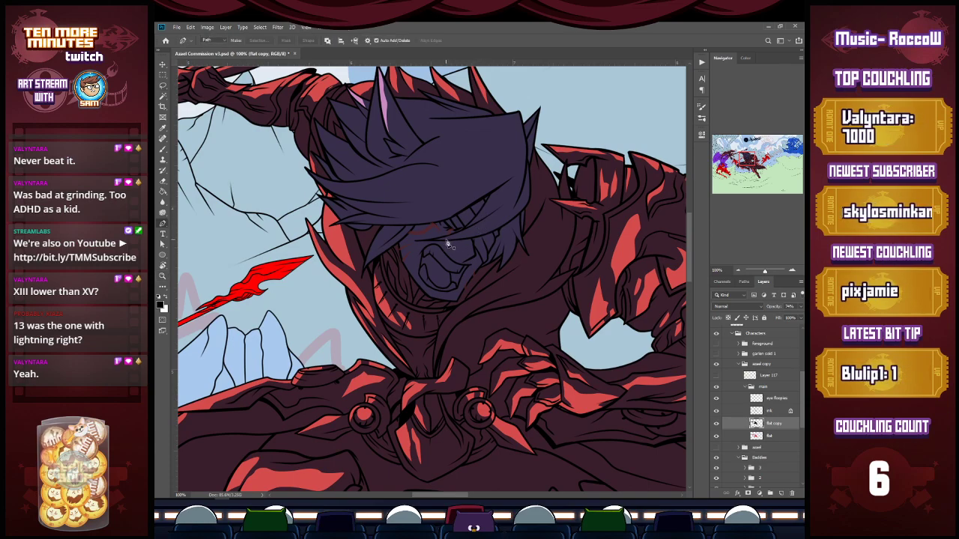
click(433, 242)
click(525, 209)
click(495, 220)
drag(495, 219, 490, 233)
click(528, 201)
click(531, 195)
click(529, 184)
click(434, 242)
click(502, 199)
drag(502, 199, 501, 224)
ctrl+click(547, 173)
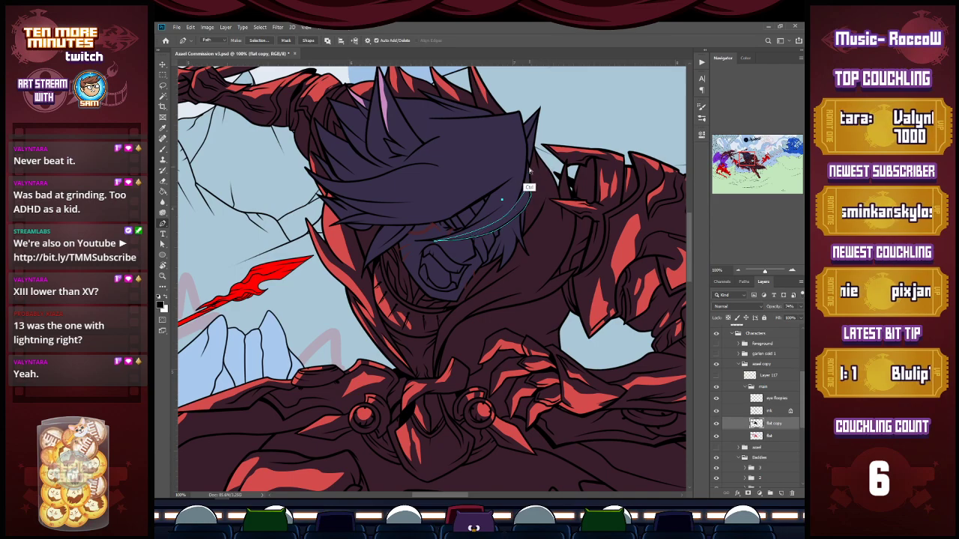
ctrl+click(526, 184)
mouse_move(515, 211)
mouse_down()
mouse_move(528, 202)
mouse_move(500, 222)
mouse_up()
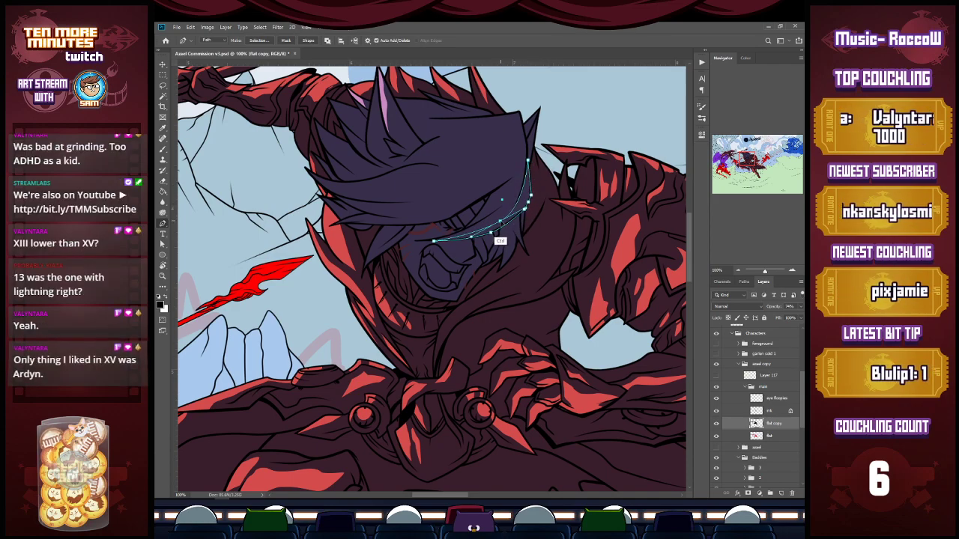
Convert the fringe path to a selection and clear the dark shading inside it.
ctrl+click(546, 208)
key(ctrl+Return)
click(522, 155)
key(alt+BackSpace)
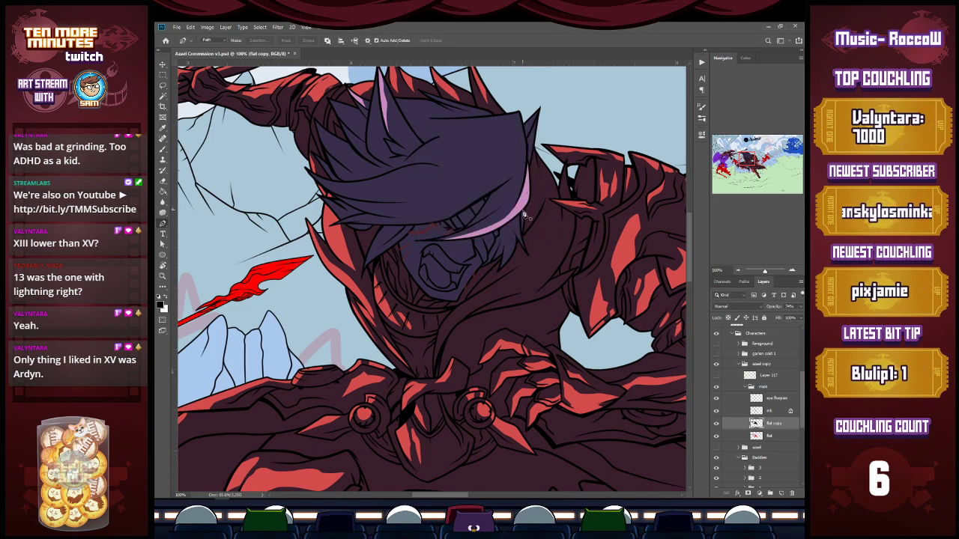
Cut a narrow lassoed highlight out of the shading on the hair strand hanging beside the jaw.
key(l)
mouse_move(522, 246)
mouse_down()
mouse_move(527, 253)
mouse_move(524, 219)
mouse_up()
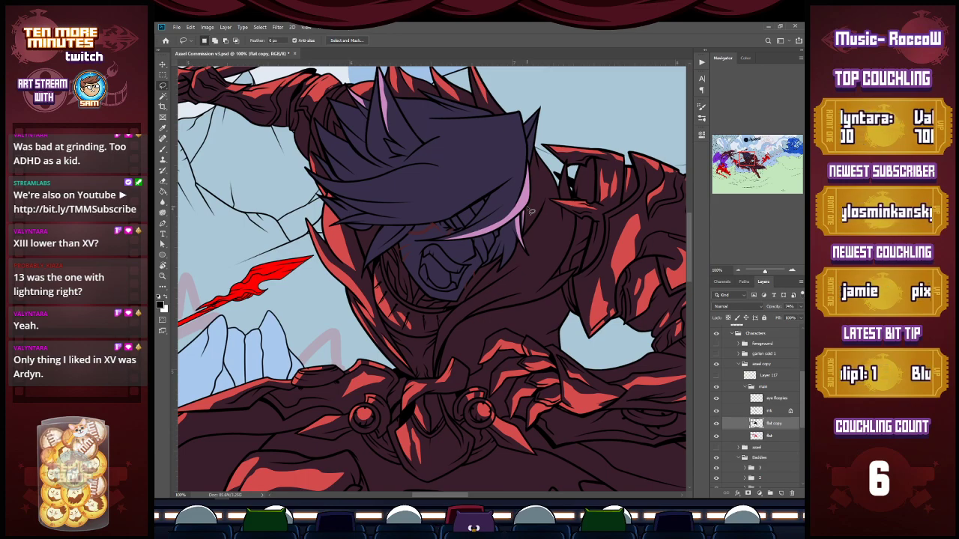
key(p)
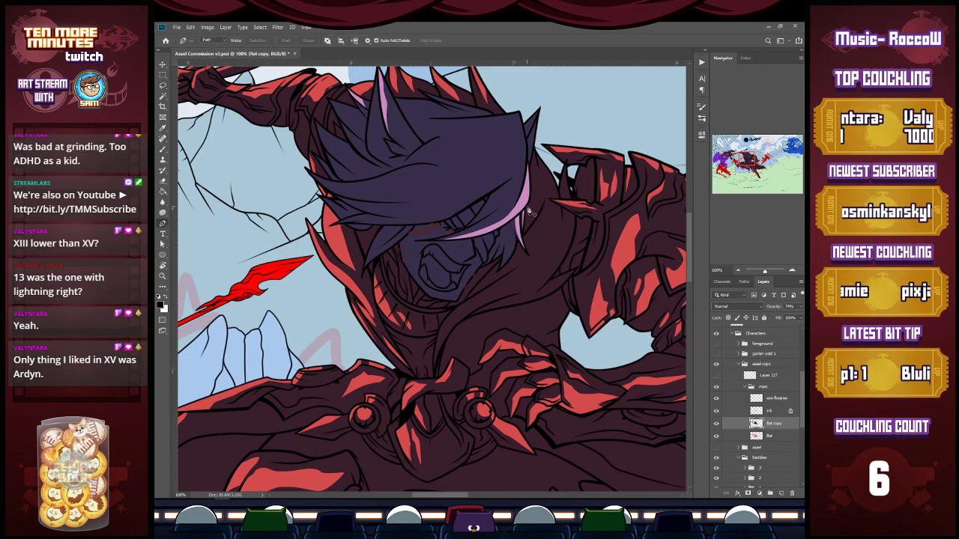
Trace the lower edge of a broad highlight along the bottom of the hair fringe with the Pen tool.
click(332, 225)
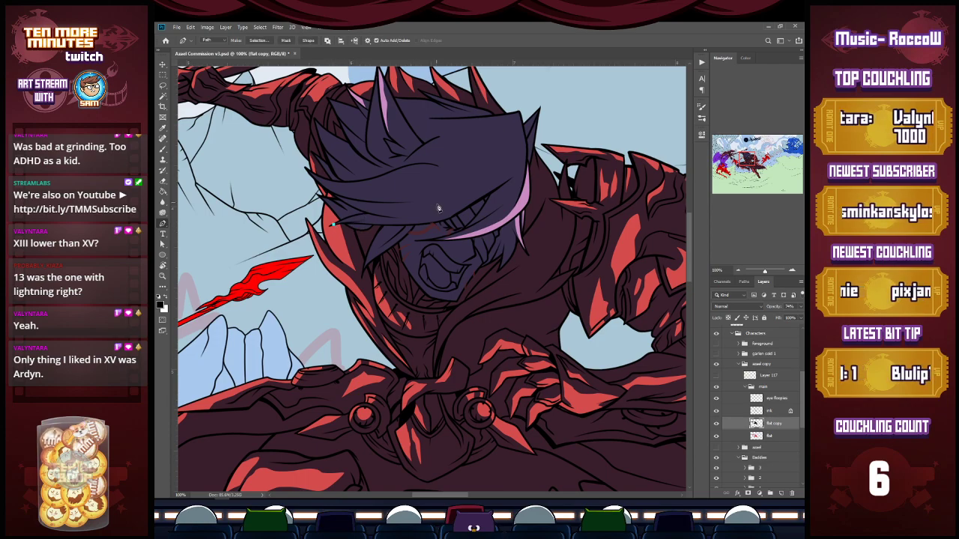
click(440, 222)
drag(405, 222, 358, 224)
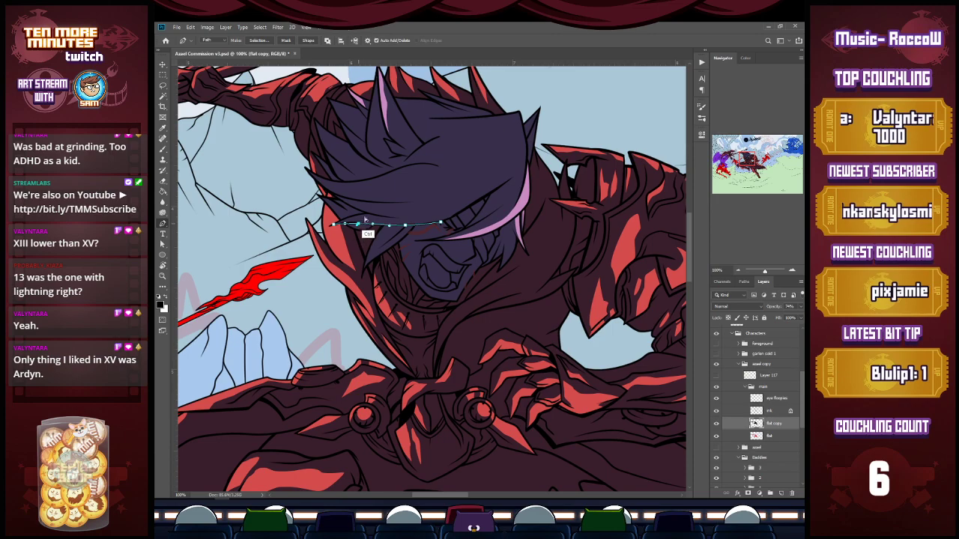
click(517, 172)
click(493, 189)
drag(493, 189, 493, 191)
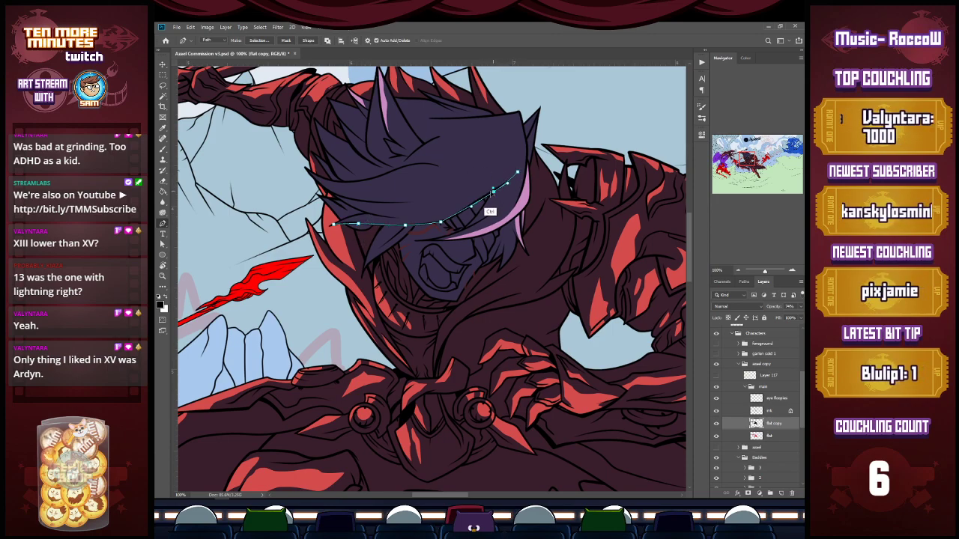
drag(440, 223, 450, 218)
drag(494, 191, 521, 170)
Finish the fringe highlight outline with pointed notches and a curved upper edge, closing the path at the fringe's tip.
click(485, 181)
click(519, 133)
click(505, 157)
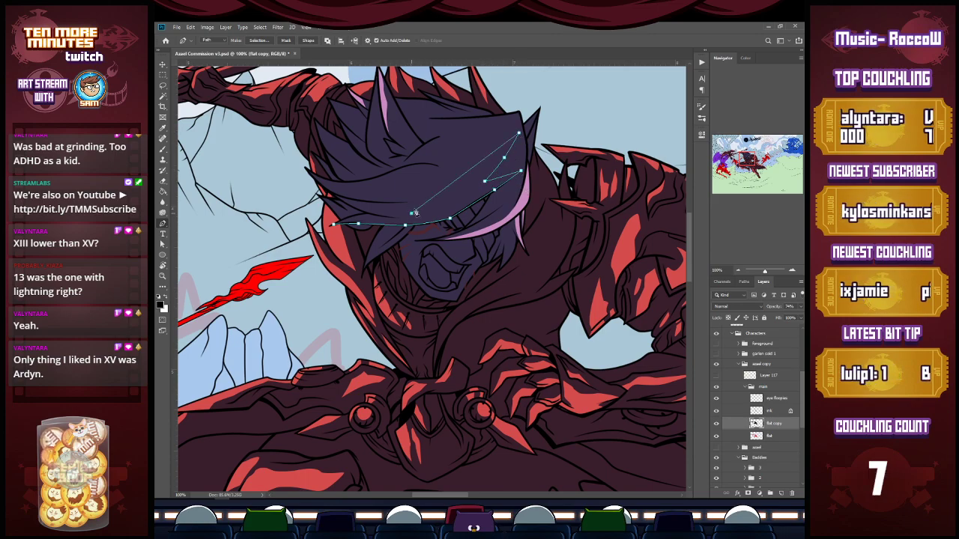
drag(455, 182, 458, 193)
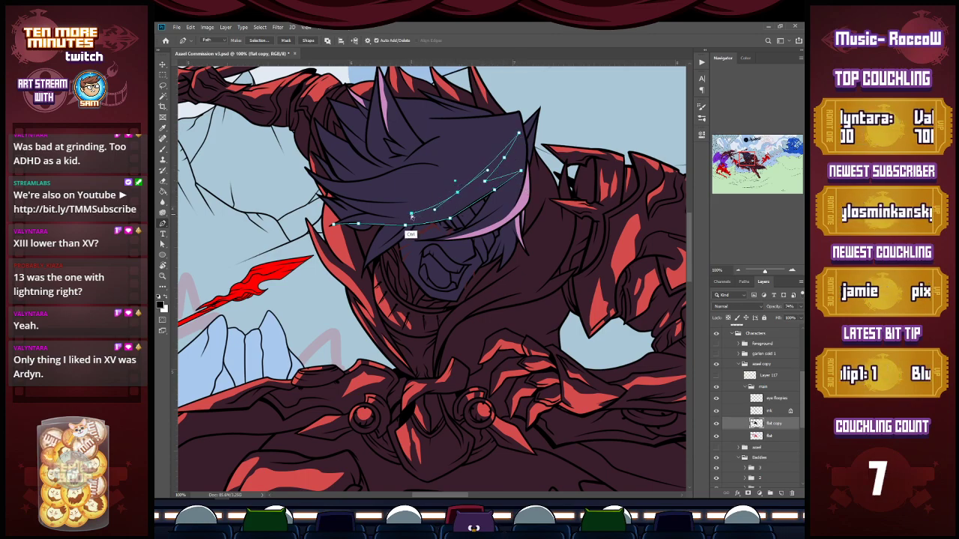
click(428, 217)
click(333, 225)
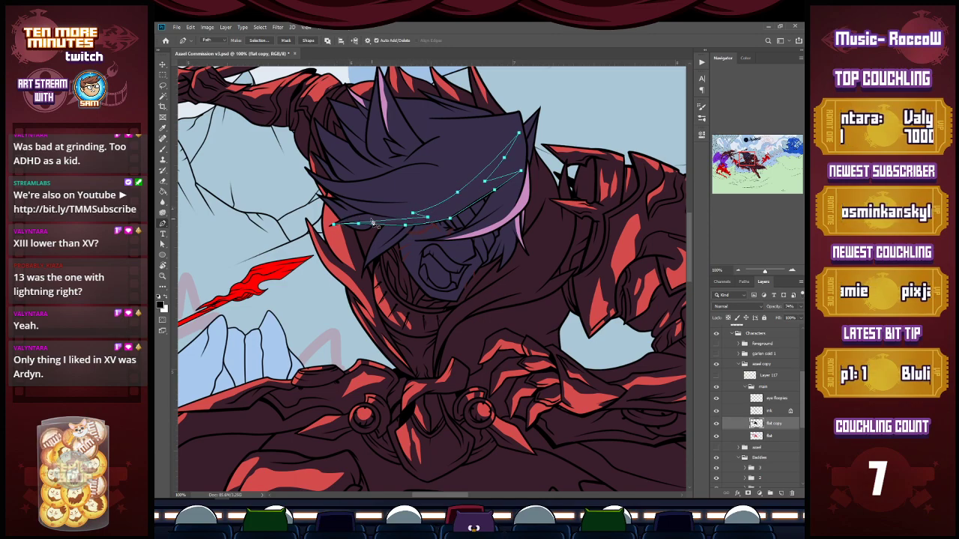
drag(400, 218, 400, 223)
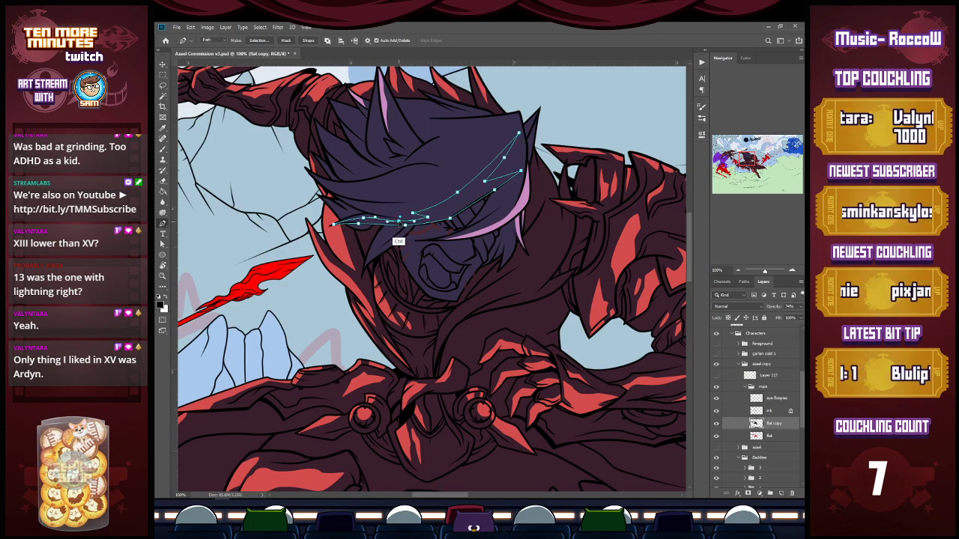
Convert the closed fringe path to a selection and cut the dark shading inside it.
ctrl+click(430, 180)
key(i)
key(ctrl+shift+i)
click(523, 156)
key(ctrl+x)
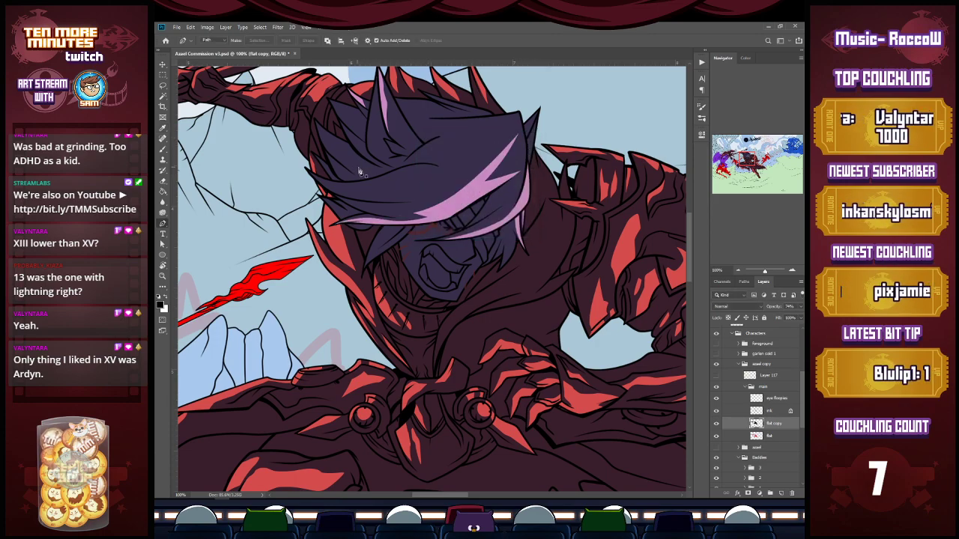
Draw a second curved Pen path across the middle of the fringe, just above the existing highlight.
click(316, 181)
click(449, 193)
drag(397, 188, 367, 202)
drag(451, 194, 460, 197)
click(489, 170)
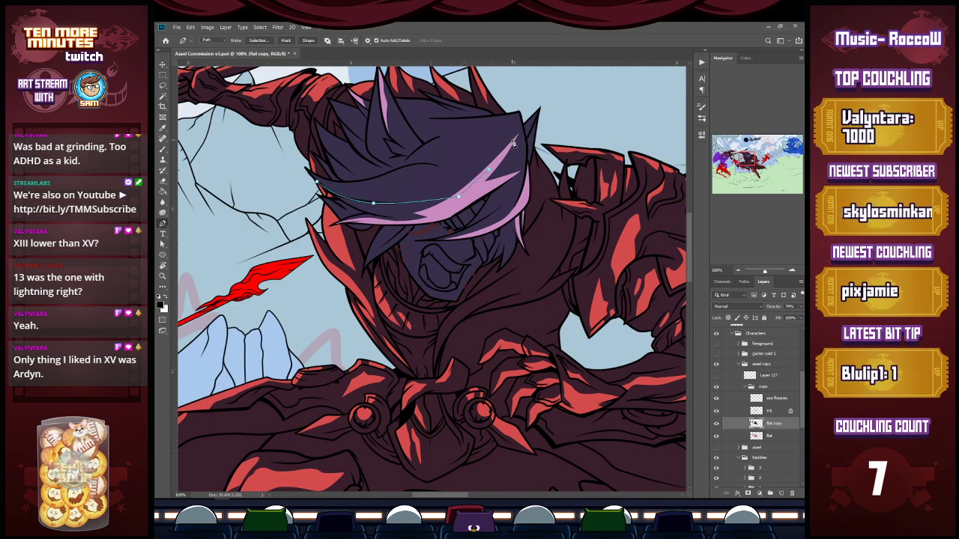
click(316, 182)
click(427, 158)
drag(426, 158, 457, 170)
click(454, 175)
Try clearing the shading inside the second fringe path with a new selection at 0 pixels feather.
ctrl+click(470, 127)
key(ctrl+Return)
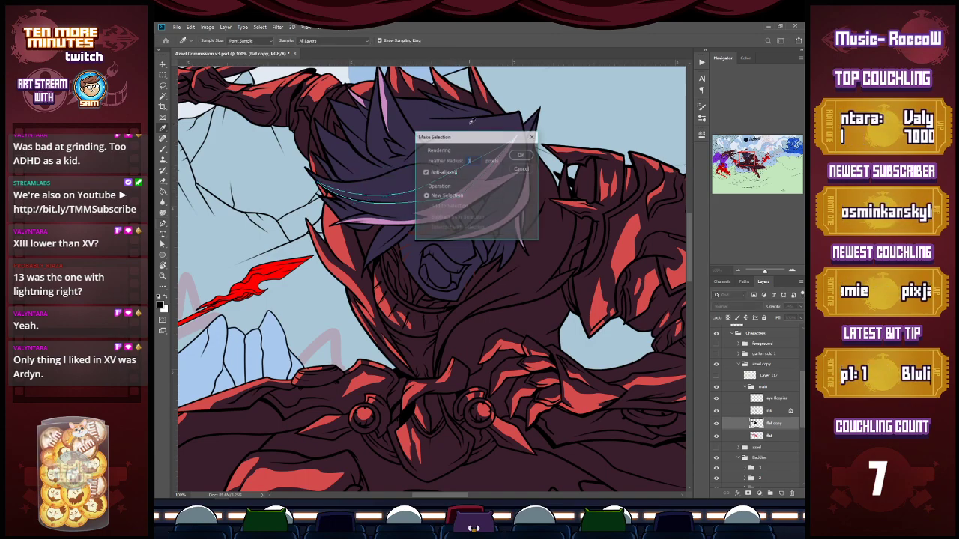
click(519, 156)
key(Delete)
key(ctrl+d)
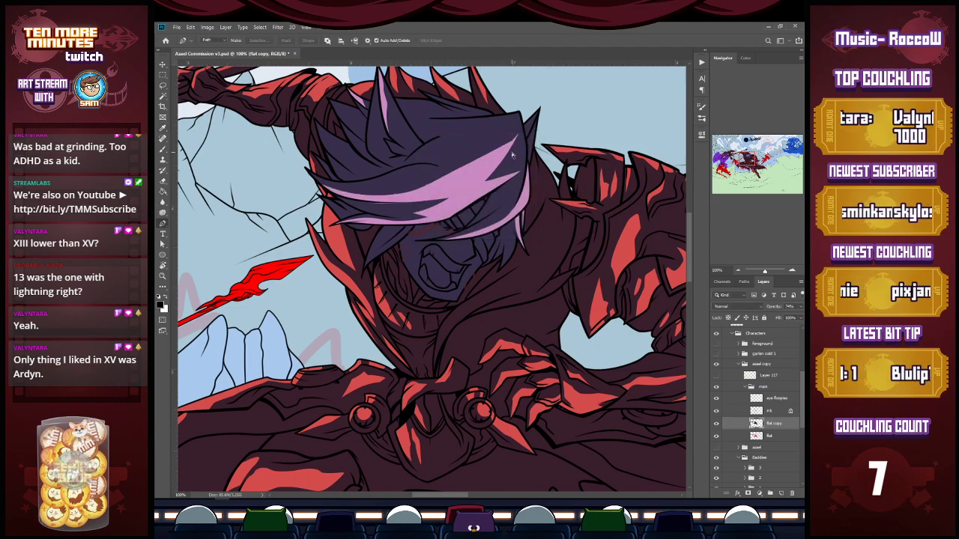
Restore the second fringe path, refine its lower edge with extra points, and cut the shading inside it.
ctrl+click(511, 173)
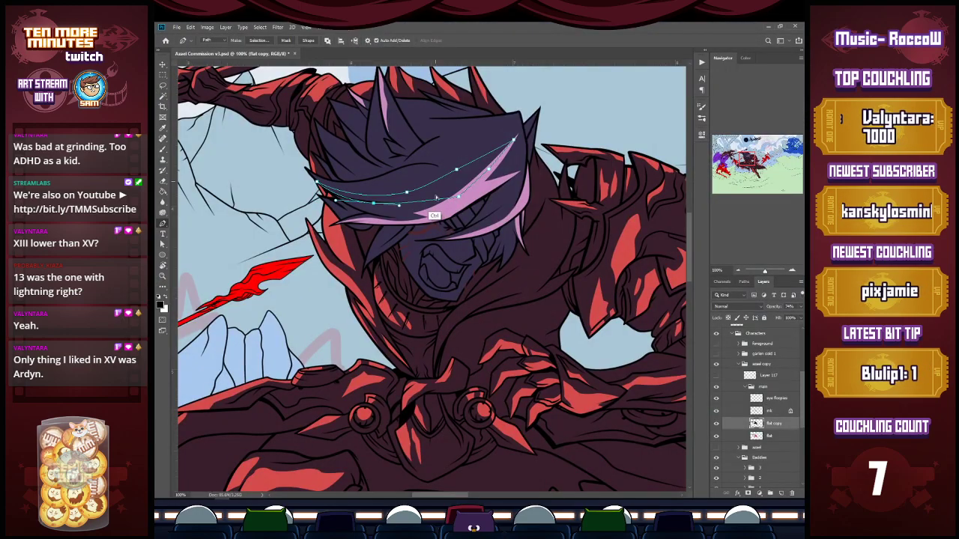
ctrl+click(373, 221)
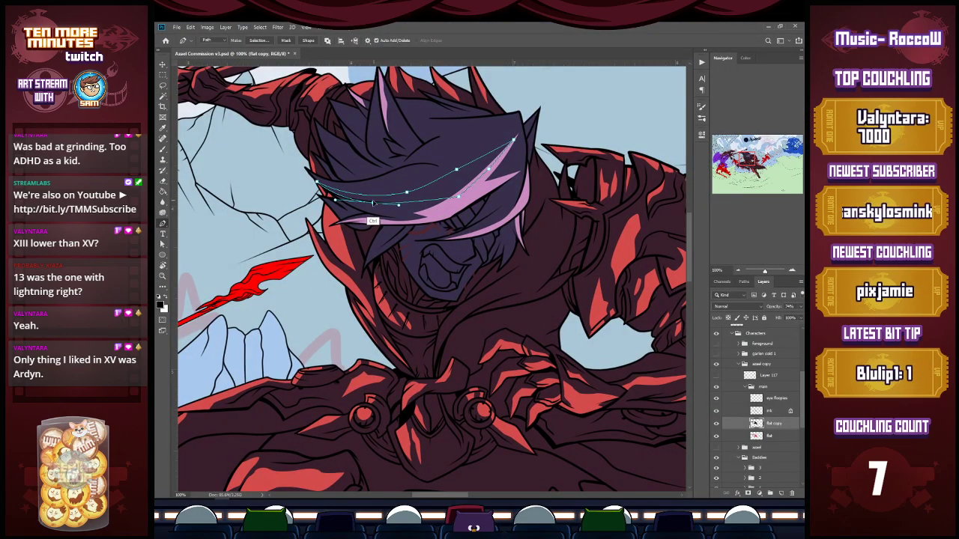
click(433, 147)
click(520, 154)
key(ctrl+x)
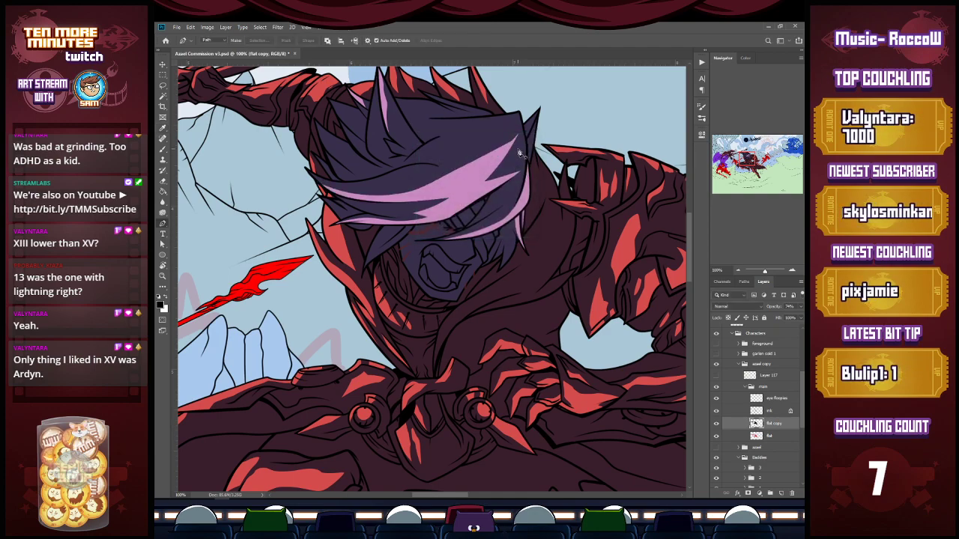
Widen the fringe highlight by lassoing and clearing the shading around its pointed end.
key(l)
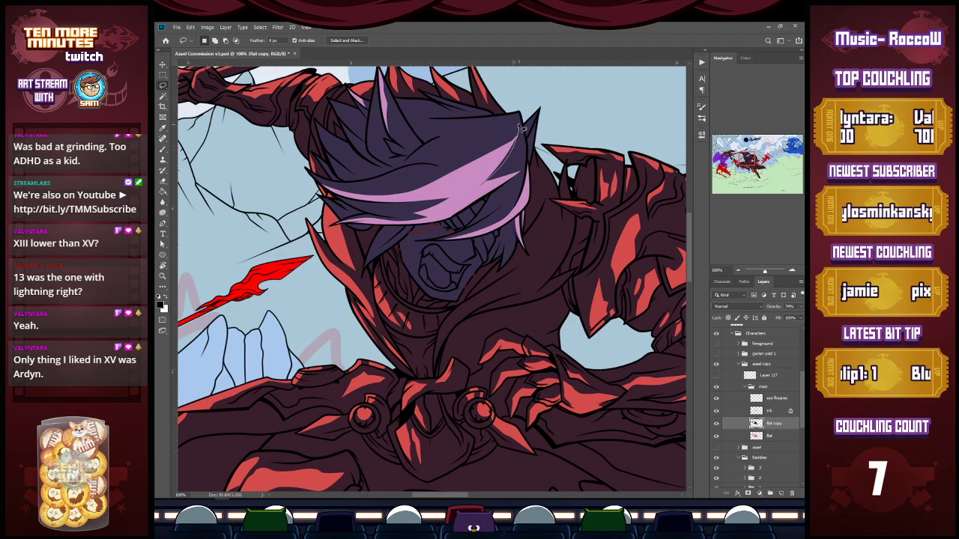
mouse_move(517, 158)
mouse_down()
mouse_move(524, 134)
mouse_move(458, 161)
mouse_move(509, 150)
mouse_up()
key(ctrl+d)
mouse_move(485, 182)
mouse_down()
mouse_move(525, 129)
mouse_move(451, 168)
mouse_move(469, 161)
mouse_move(454, 177)
mouse_move(475, 192)
mouse_move(445, 175)
mouse_move(386, 196)
mouse_move(427, 193)
mouse_move(395, 183)
mouse_move(403, 194)
mouse_move(477, 174)
mouse_up()
key(Delete)
key(ctrl+d)
key(ctrl+d)
key(ctrl+d)
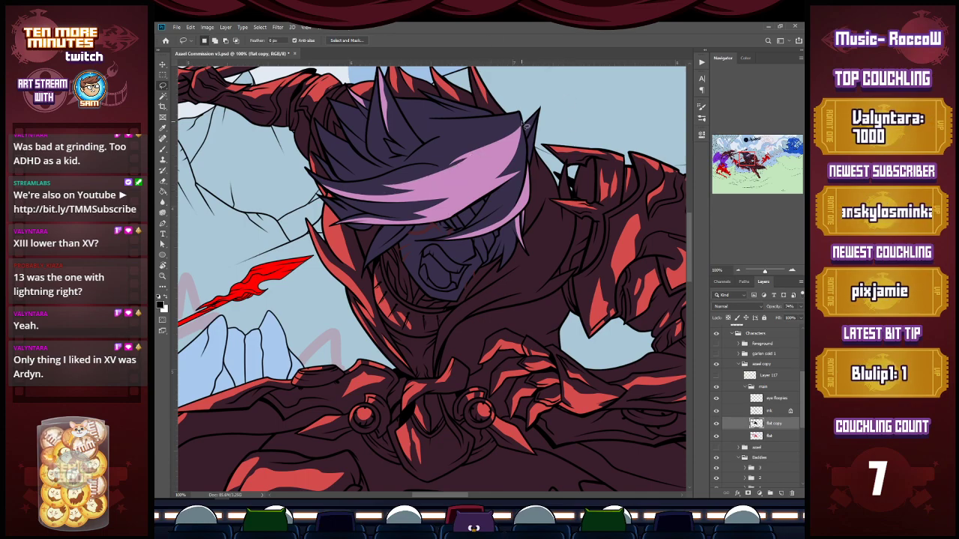
Extend the fringe highlight up to the fringe's upper corner by clearing lassoed shading there.
mouse_move(522, 130)
mouse_down()
mouse_move(470, 178)
mouse_move(498, 145)
mouse_move(457, 155)
mouse_move(528, 103)
mouse_move(530, 136)
mouse_move(525, 129)
mouse_move(493, 191)
mouse_move(525, 129)
mouse_up()
key(alt+BackSpace)
key(ctrl+d)
key(Delete)
key(ctrl+d)
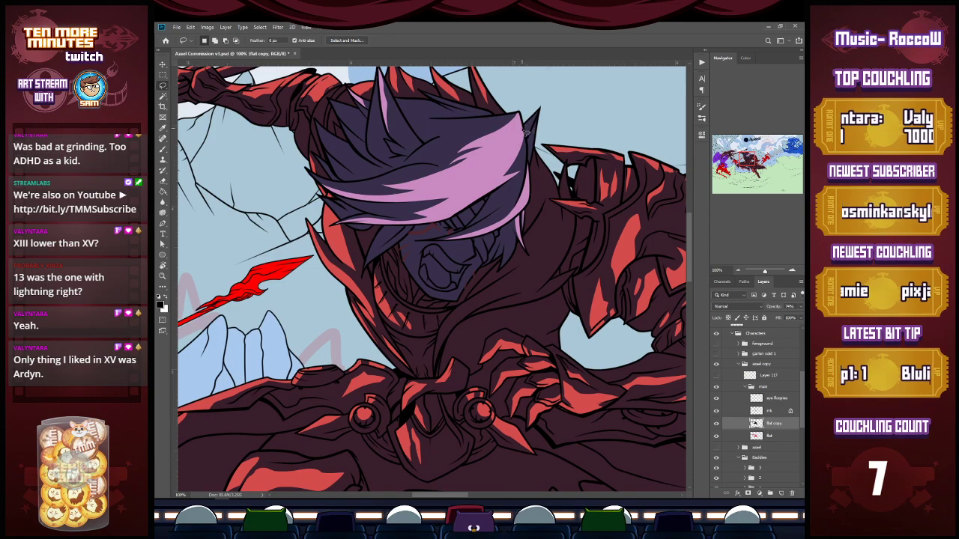
Cut a lassoed highlight out of the shading on the hair spike behind the fringe's upper corner.
mouse_move(525, 134)
mouse_down()
mouse_move(546, 109)
mouse_move(531, 137)
mouse_move(542, 137)
mouse_move(543, 118)
mouse_move(533, 169)
mouse_move(540, 122)
mouse_up()
key(Delete)
key(ctrl+d)
key(Delete)
key(ctrl+d)
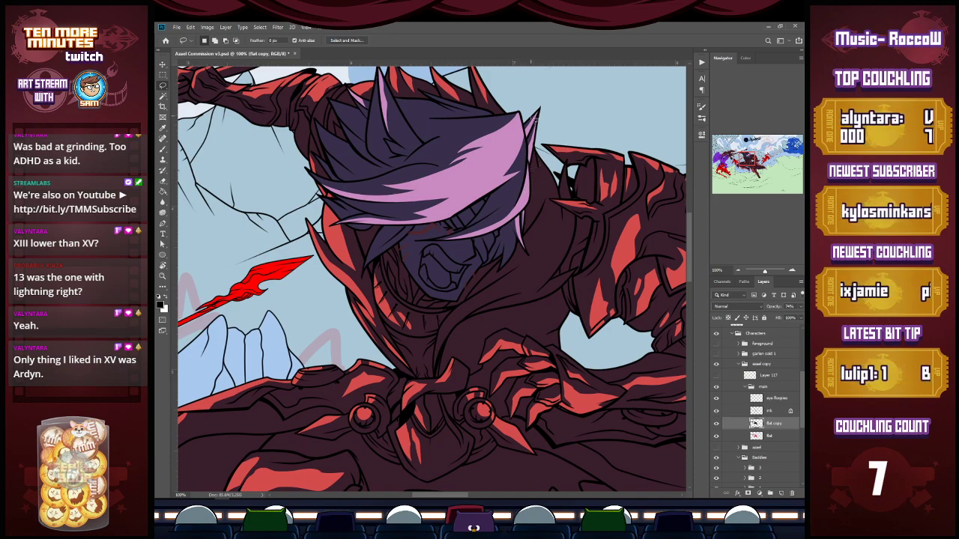
Try to cut a small lassoed area near the lower edge of the fringe highlight.
drag(453, 211, 454, 215)
key(ctrl+x)
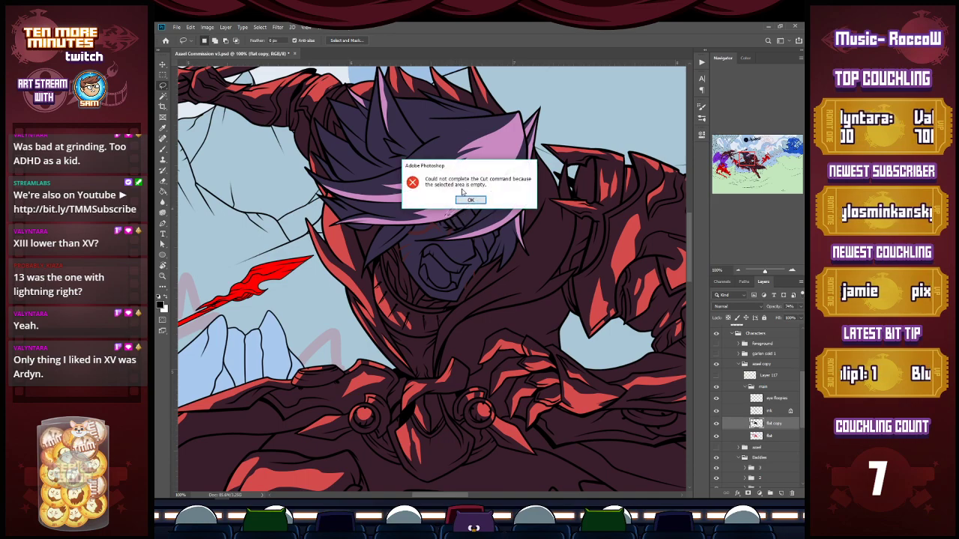
click(470, 200)
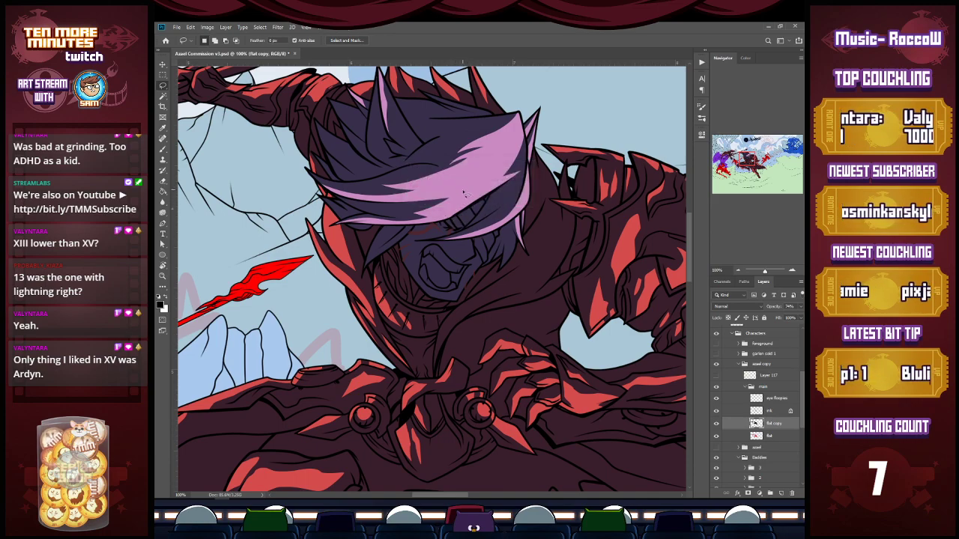
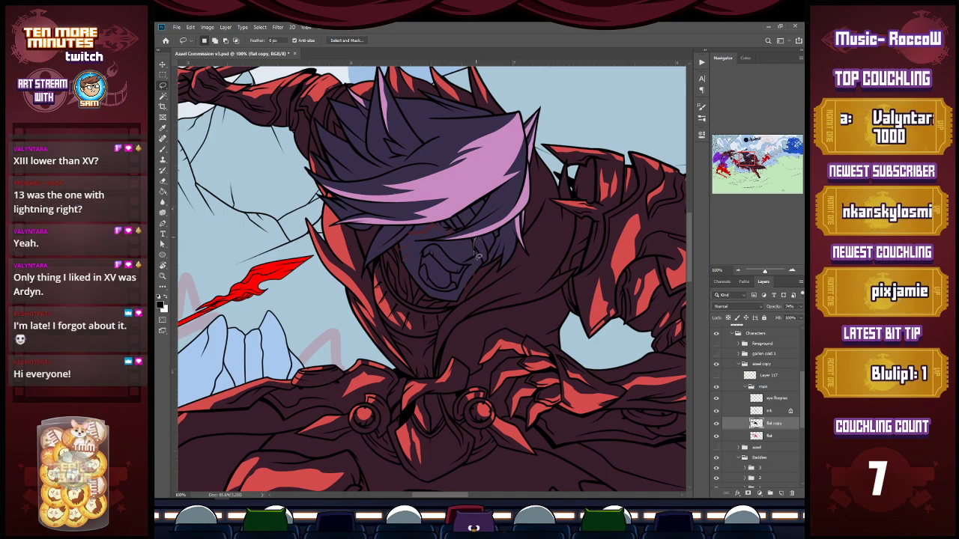
Cut lassoed highlights out of the shading on the nose and the pointed hair strand beside the face.
drag(469, 258, 473, 239)
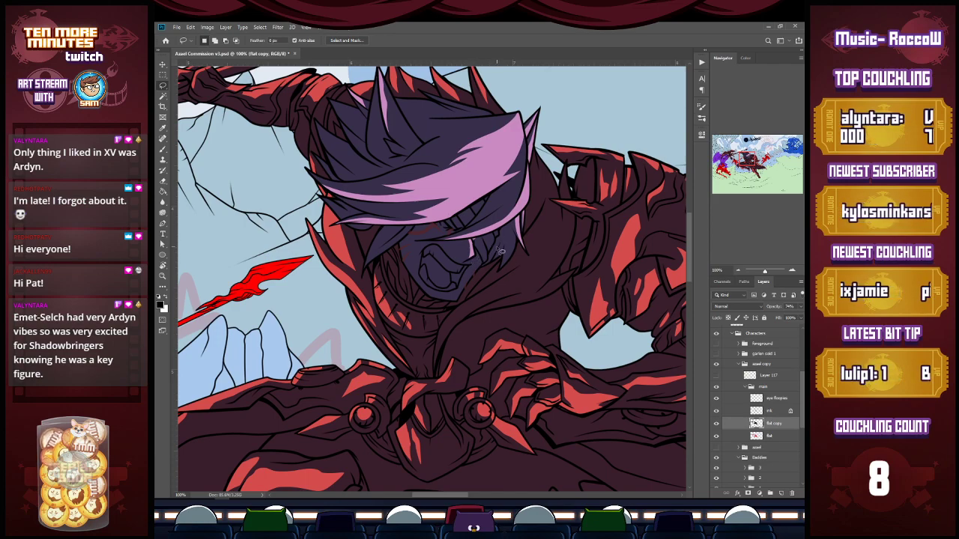
mouse_move(369, 271)
mouse_down()
mouse_move(406, 232)
mouse_move(388, 250)
mouse_move(395, 258)
mouse_up()
key(ctrl+x)
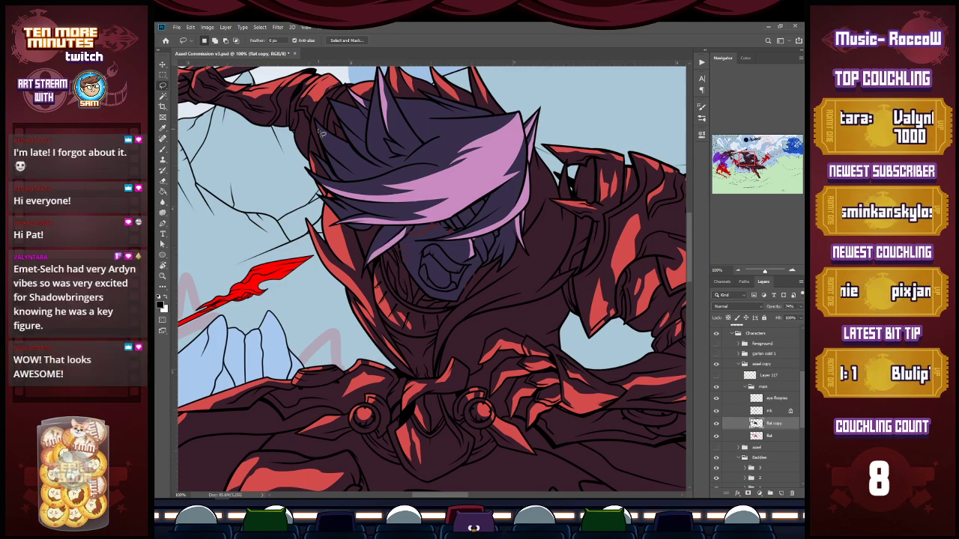
Cut lassoed highlights out of the shading on the spikes at the back, side and top of the hair.
mouse_move(317, 123)
mouse_down()
mouse_move(348, 172)
mouse_move(320, 128)
mouse_move(320, 140)
mouse_up()
key(ctrl+x)
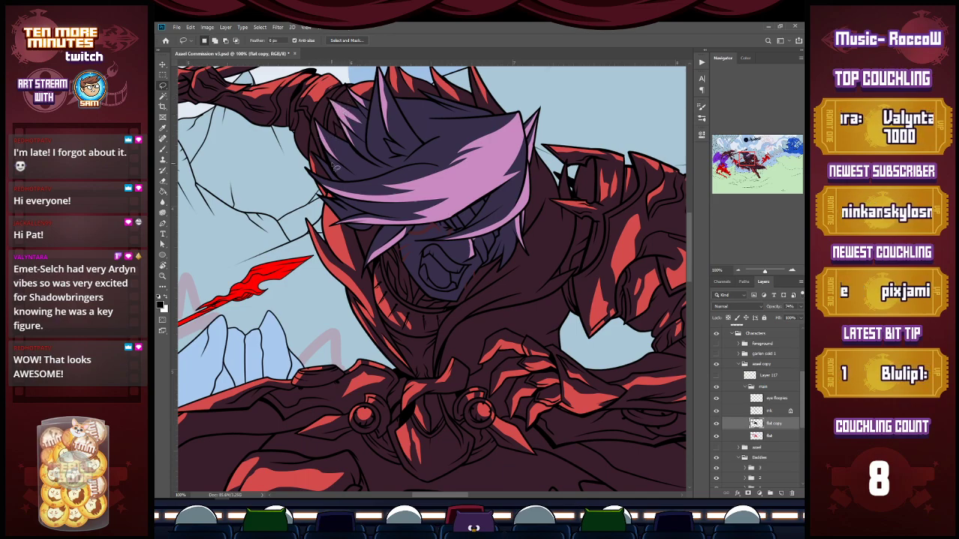
mouse_move(349, 185)
mouse_down()
mouse_move(328, 150)
mouse_move(344, 180)
mouse_move(330, 187)
mouse_move(352, 189)
mouse_move(337, 171)
mouse_up()
key(ctrl+x)
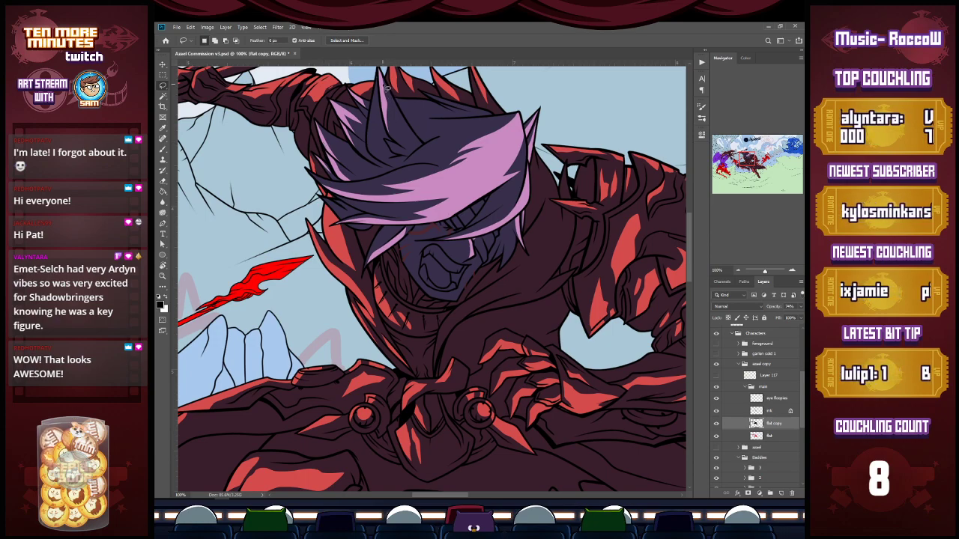
mouse_move(379, 79)
mouse_down()
mouse_move(374, 156)
mouse_move(379, 73)
mouse_move(372, 138)
mouse_move(364, 130)
mouse_move(371, 110)
mouse_move(368, 139)
mouse_move(376, 87)
mouse_move(371, 171)
mouse_move(382, 182)
mouse_move(378, 112)
mouse_move(374, 120)
mouse_move(365, 88)
mouse_up()
key(ctrl+s)
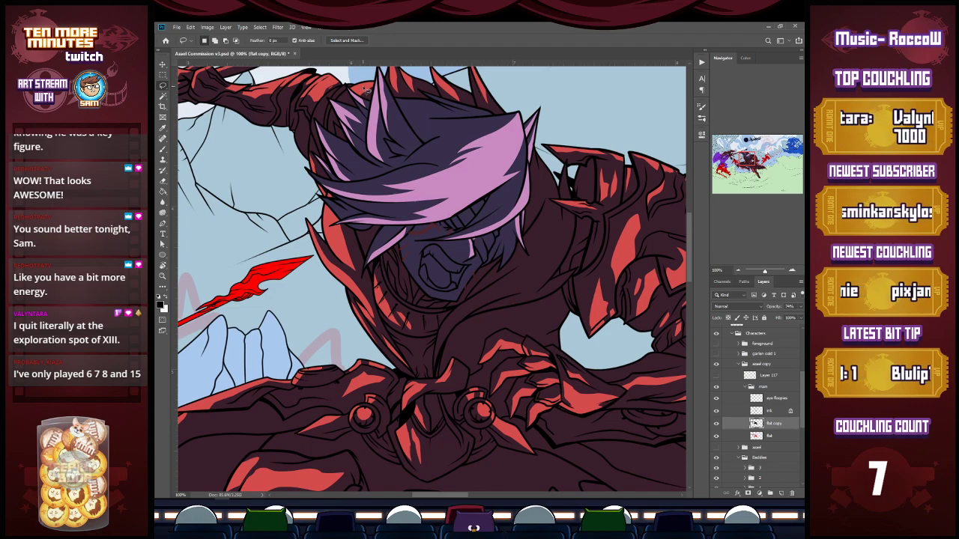
Clear lassoed highlight shapes from the shading above the main fringe highlight and along the crown of the hair.
mouse_move(413, 156)
mouse_down()
mouse_move(460, 131)
mouse_move(413, 155)
mouse_up()
click(464, 140)
key(Delete)
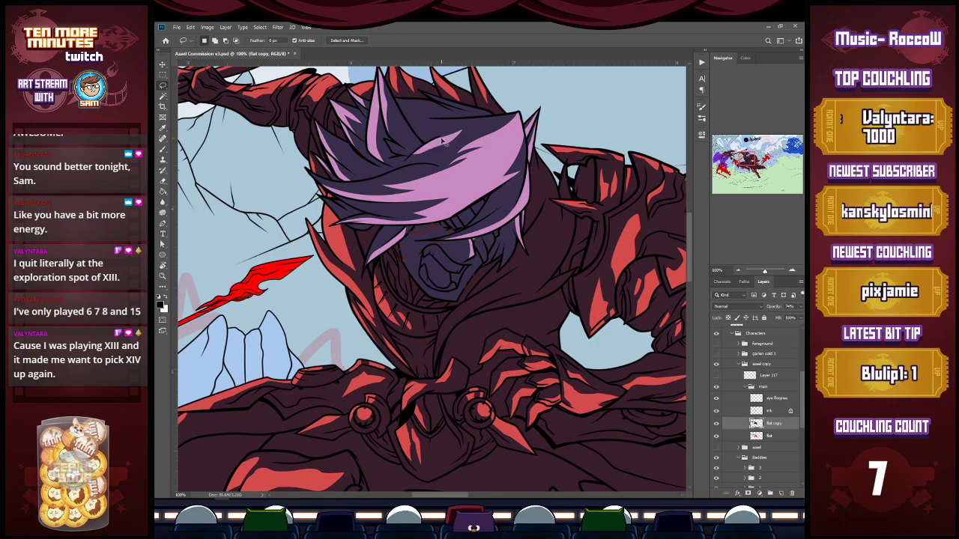
mouse_move(423, 93)
mouse_down()
mouse_move(479, 117)
mouse_move(429, 95)
mouse_move(469, 113)
mouse_move(424, 93)
mouse_up()
key(Delete)
key(ctrl+d)
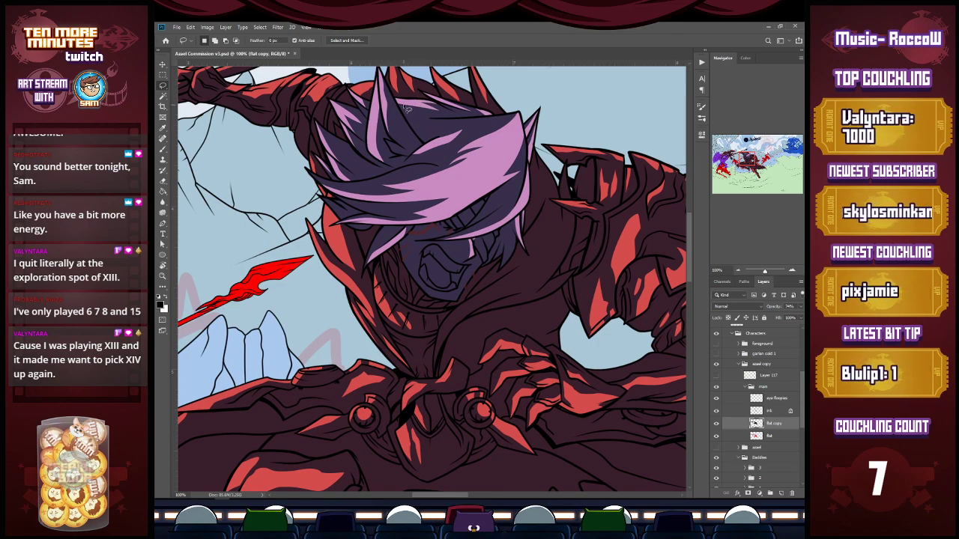
Cut lassoed highlights out of the shading along the cheek, the side of the jaw and the chin.
scroll(469, 277, up, 3)
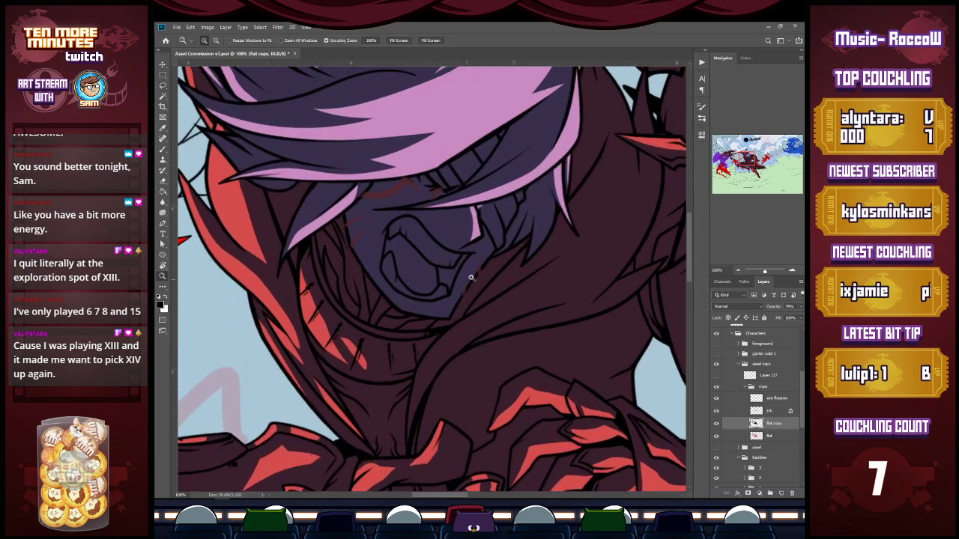
mouse_move(493, 235)
mouse_down()
mouse_move(430, 306)
mouse_move(430, 320)
mouse_move(446, 323)
mouse_move(496, 251)
mouse_move(497, 203)
mouse_move(510, 239)
mouse_move(501, 250)
mouse_move(523, 193)
mouse_move(508, 214)
mouse_up()
key(alt+BackSpace)
key(ctrl+d)
key(Delete)
key(ctrl+d)
key(ctrl+x)
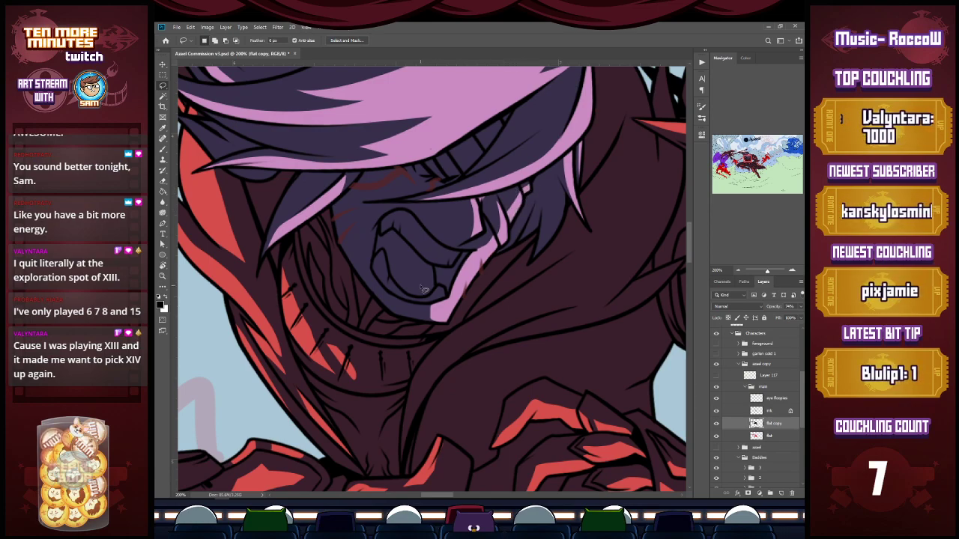
Continue the chin highlight around the opposite side of the jaw by clearing a lassoed strip of shading.
mouse_move(362, 279)
mouse_down()
mouse_move(395, 318)
mouse_move(442, 325)
mouse_move(430, 305)
mouse_move(392, 297)
mouse_move(359, 252)
mouse_move(388, 313)
mouse_up()
key(alt+BackSpace)
key(ctrl+d)
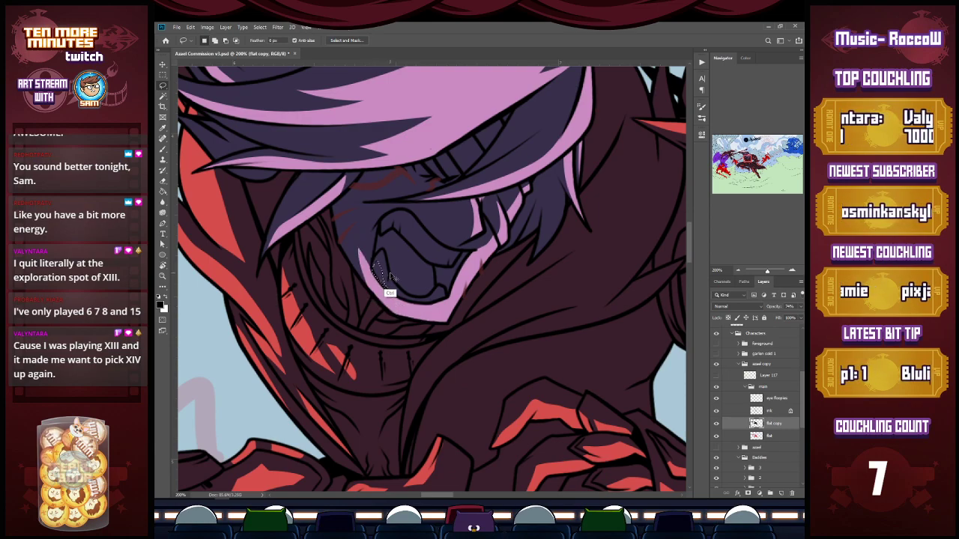
Clear lassoed highlight shapes from the shading inside the open mouth and along the upper lip.
mouse_move(435, 278)
mouse_down()
mouse_move(438, 296)
mouse_move(414, 262)
mouse_move(410, 294)
mouse_move(424, 299)
mouse_up()
key(alt+BackSpace)
mouse_move(407, 234)
mouse_down()
mouse_move(454, 261)
mouse_move(435, 261)
mouse_up()
key(alt+BackSpace)
key(ctrl+d)
key(alt+space)
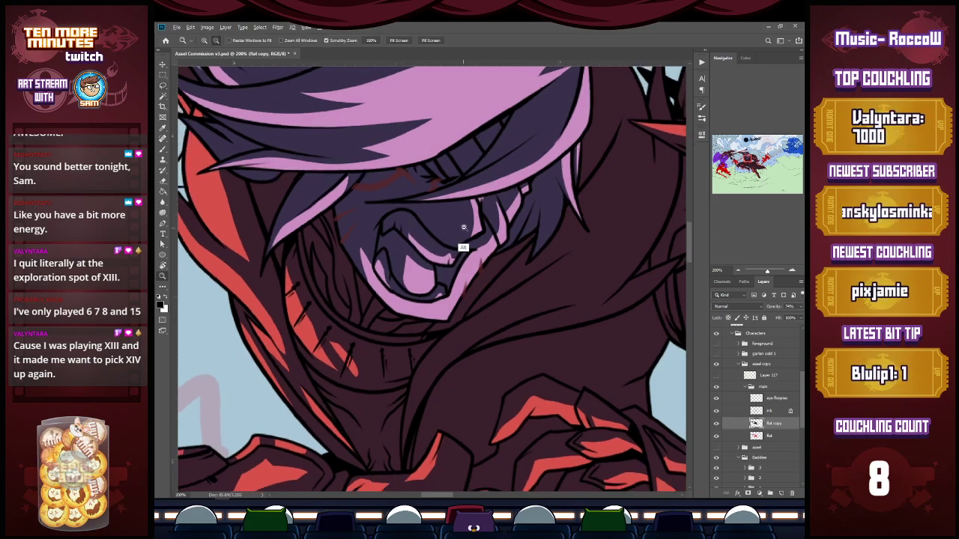
click(463, 228)
click(463, 228)
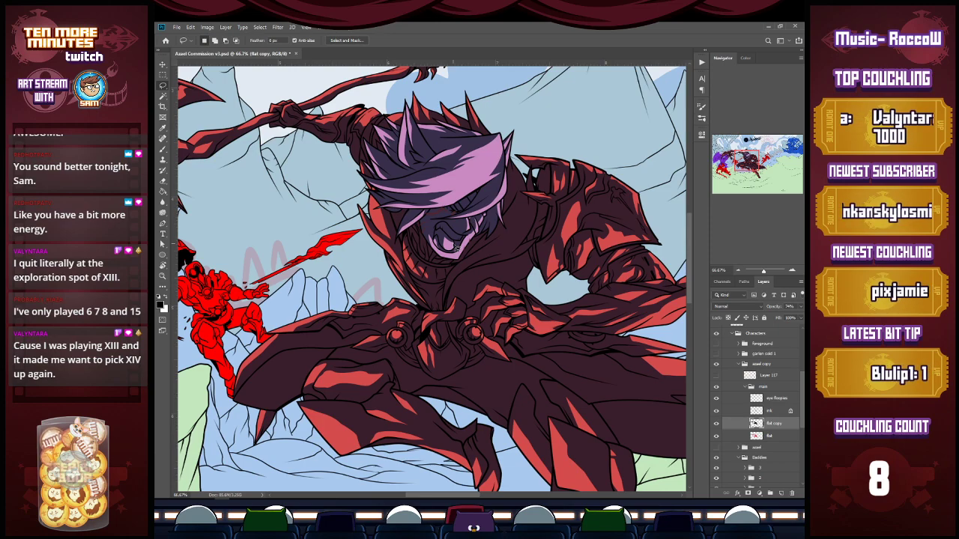
Brush black onto the ink layer beneath the fringe, in the gap beside the pointed hair strand.
click(772, 412)
key(z)
drag(395, 207, 407, 212)
key(i)
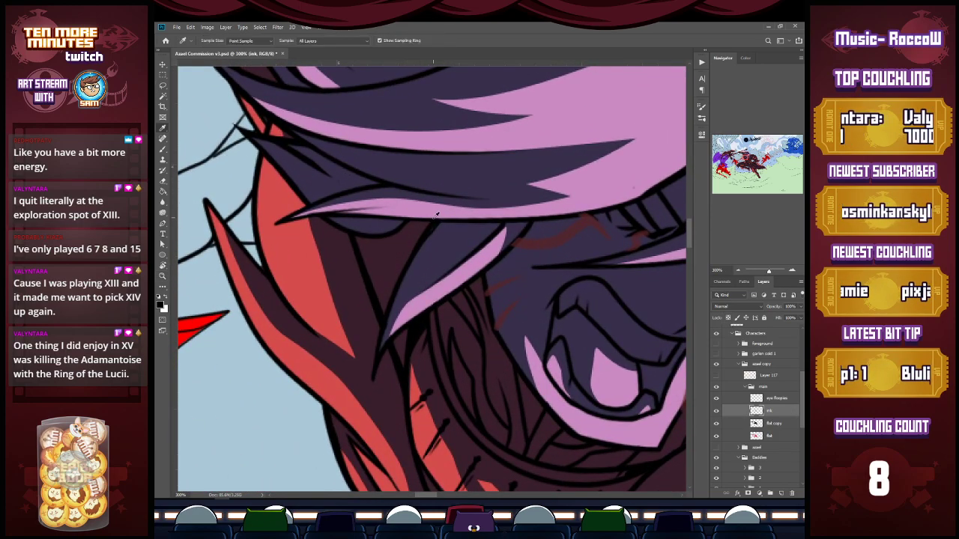
key(b)
drag(363, 236, 423, 237)
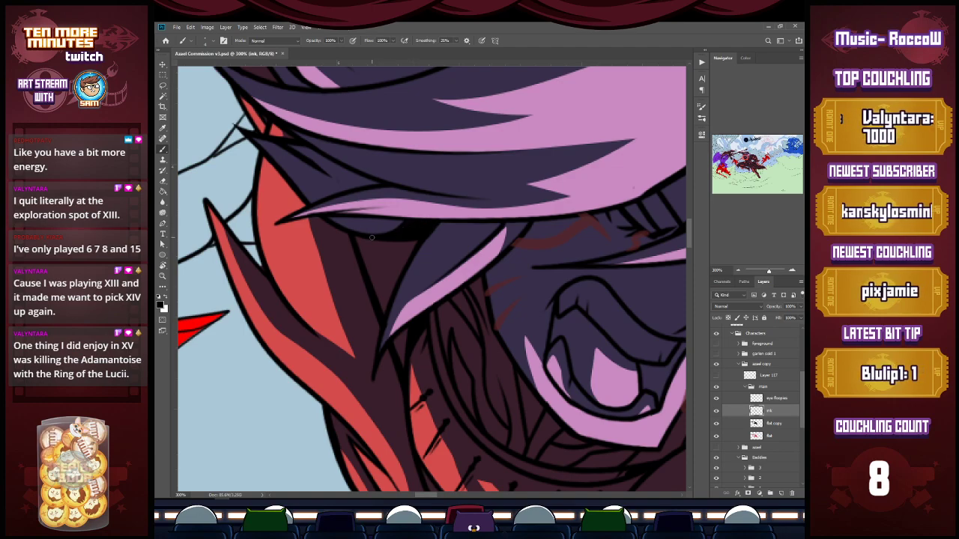
Brush more black onto the ink layer along the gap beneath the fringe.
mouse_move(373, 236)
mouse_down()
mouse_move(422, 221)
mouse_move(401, 220)
mouse_up()
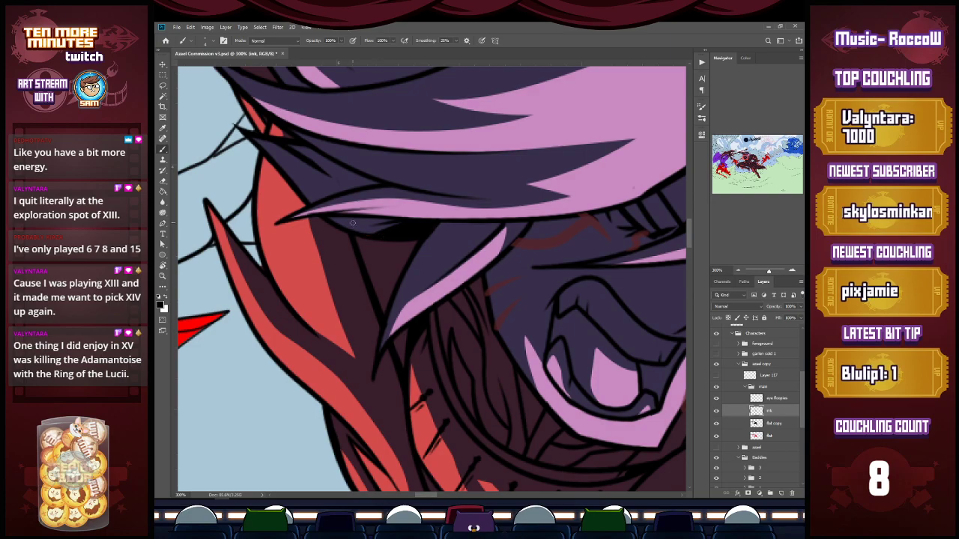
key(z)
alt+click(384, 194)
alt+click(383, 180)
alt+click(383, 175)
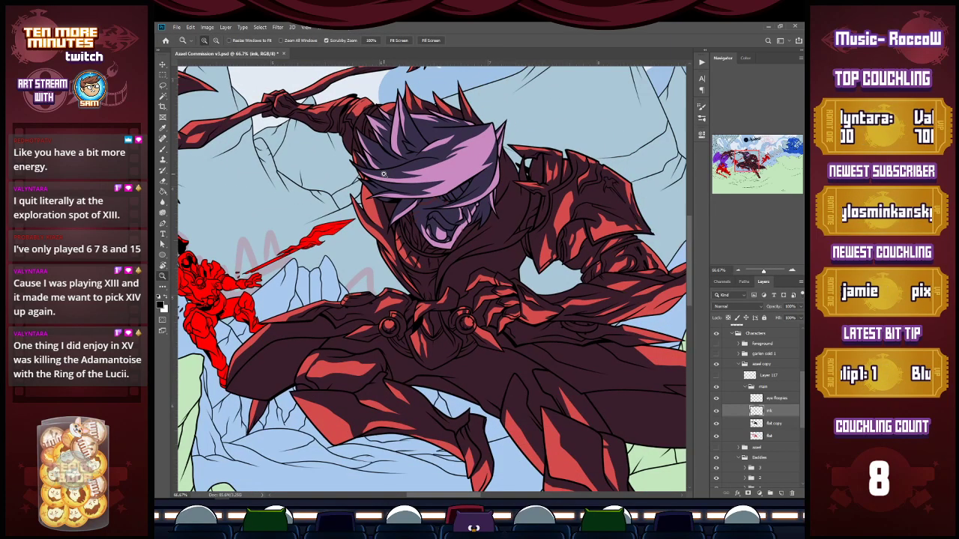
Sample the dark hair shading colour and brush it onto the flat copy layer at the edge of the open mouth.
click(779, 426)
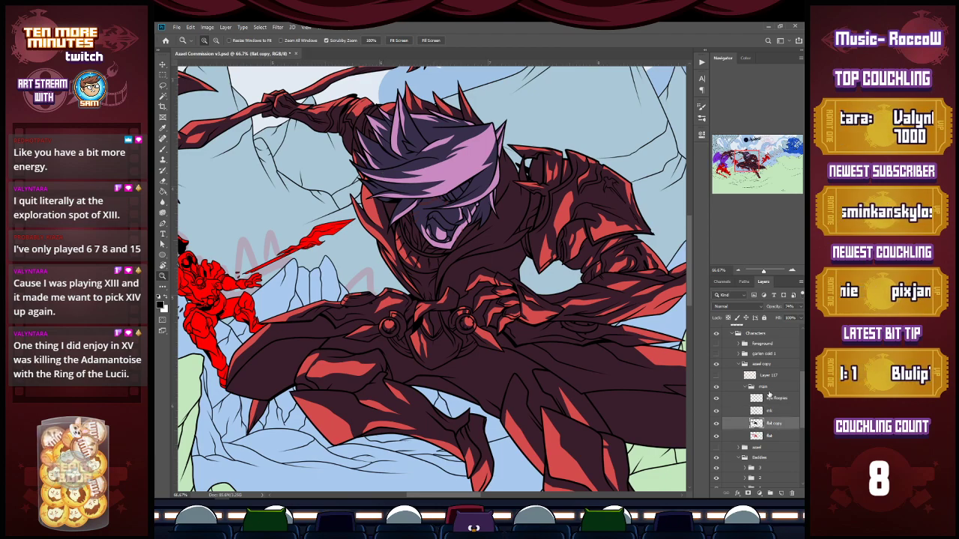
drag(750, 157, 751, 142)
key(i)
click(413, 153)
scroll(430, 227, down, 6)
key(z)
click(424, 226)
click(424, 227)
key(b)
drag(383, 228, 396, 258)
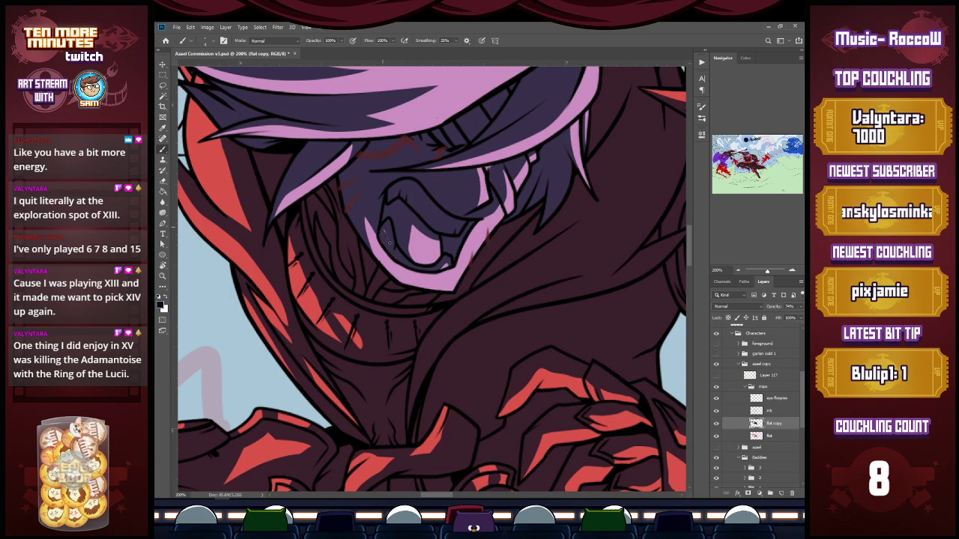
Erase a thin strip of shading along the inner edge of the mouth on the flat copy layer, and save the document.
key(e)
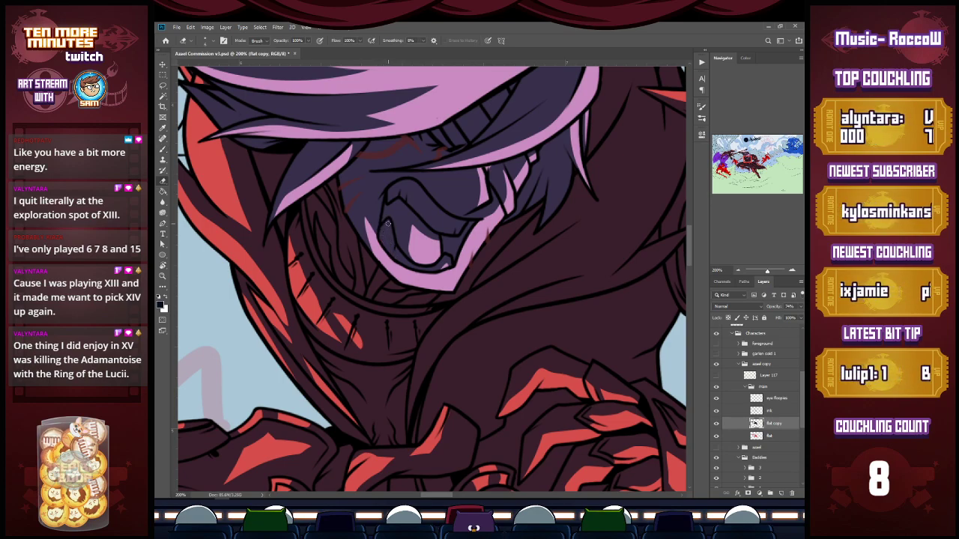
drag(388, 220, 393, 251)
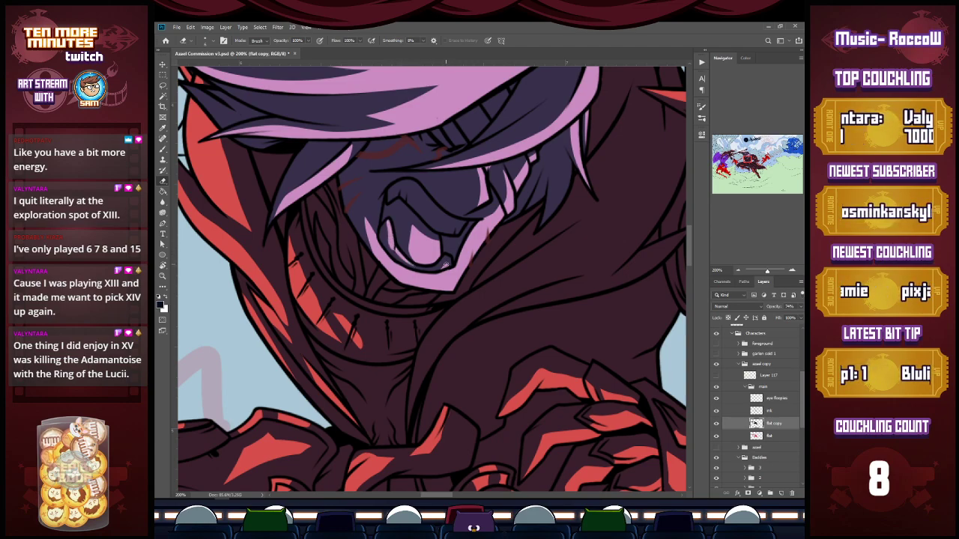
key(b)
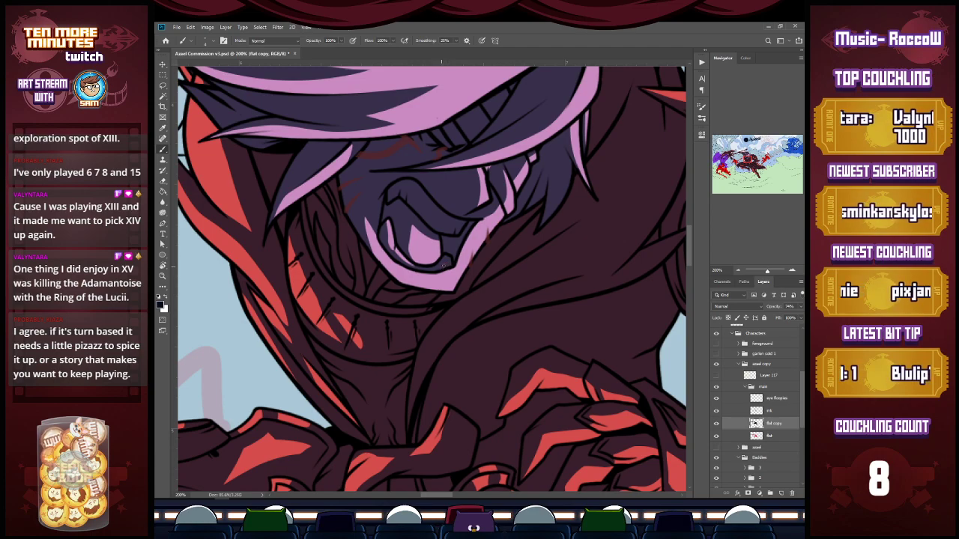
key(e)
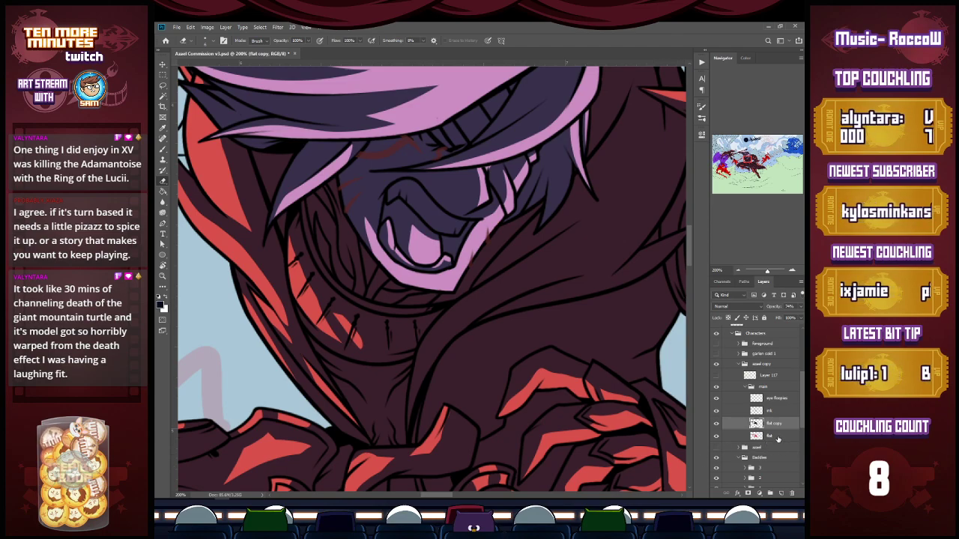
click(772, 411)
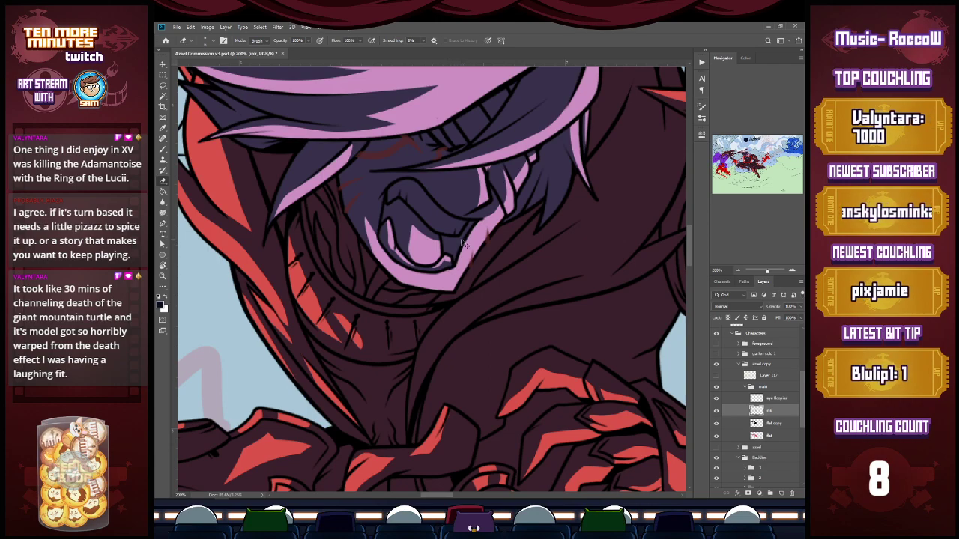
click(779, 424)
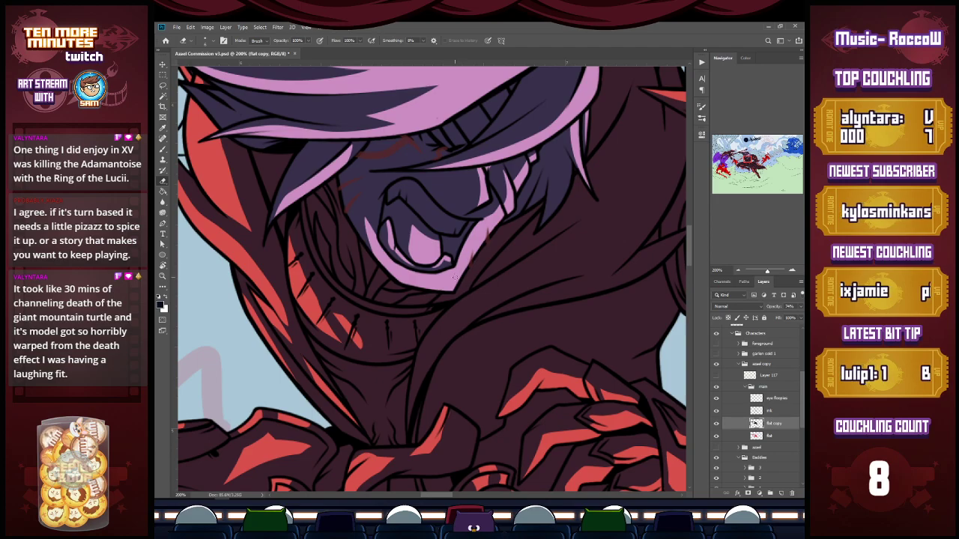
alt+click(459, 271)
alt+click(458, 270)
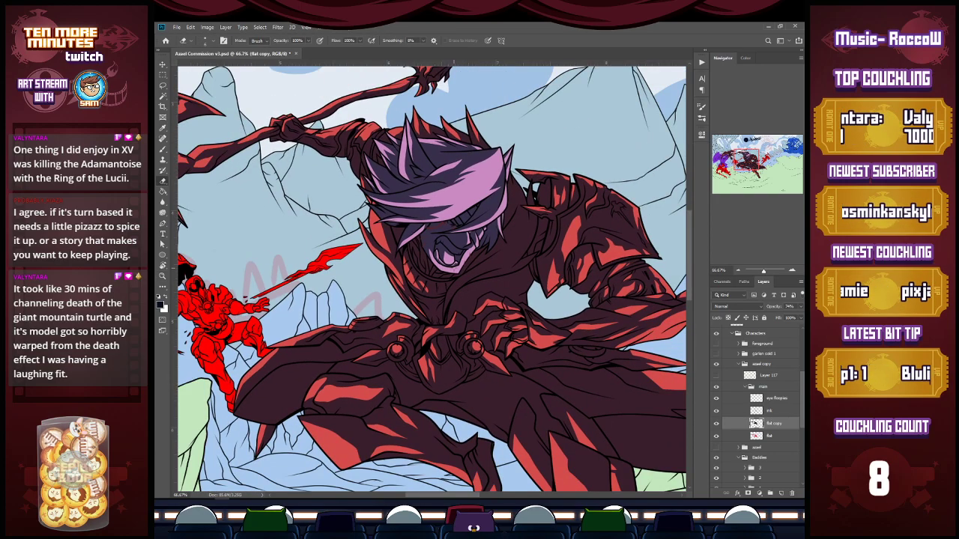
key(ctrl+s)
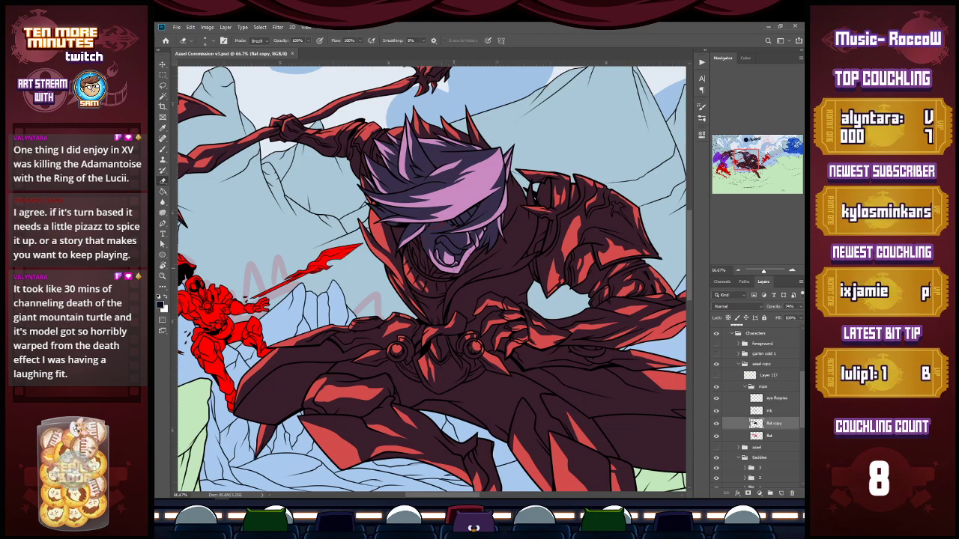
Cut lassoed highlights out of the shading along the chest fold below the chin and up towards the shoulder.
key(z)
click(476, 269)
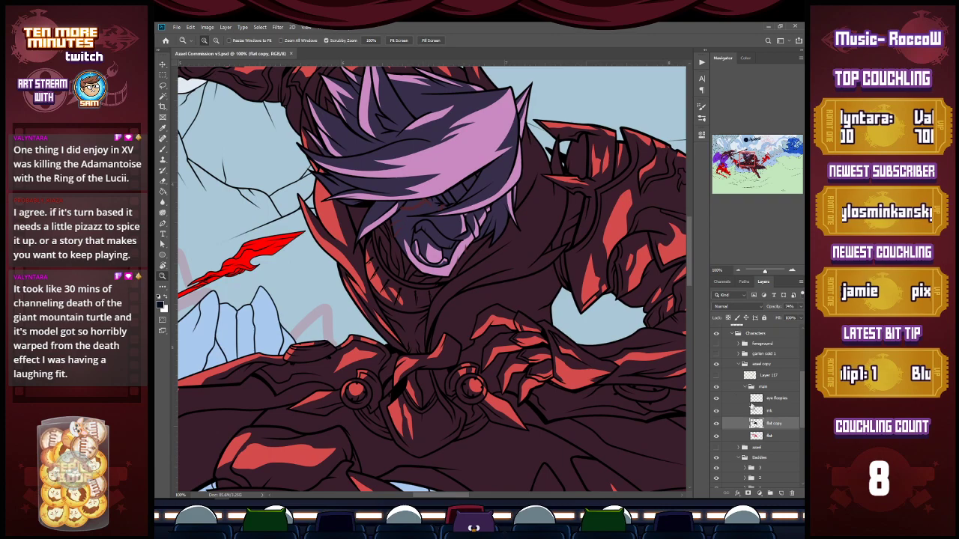
key(l)
mouse_move(436, 333)
mouse_down()
mouse_move(443, 298)
mouse_move(523, 253)
mouse_move(522, 268)
mouse_move(454, 300)
mouse_move(443, 332)
mouse_move(453, 310)
mouse_move(438, 316)
mouse_move(457, 298)
mouse_up()
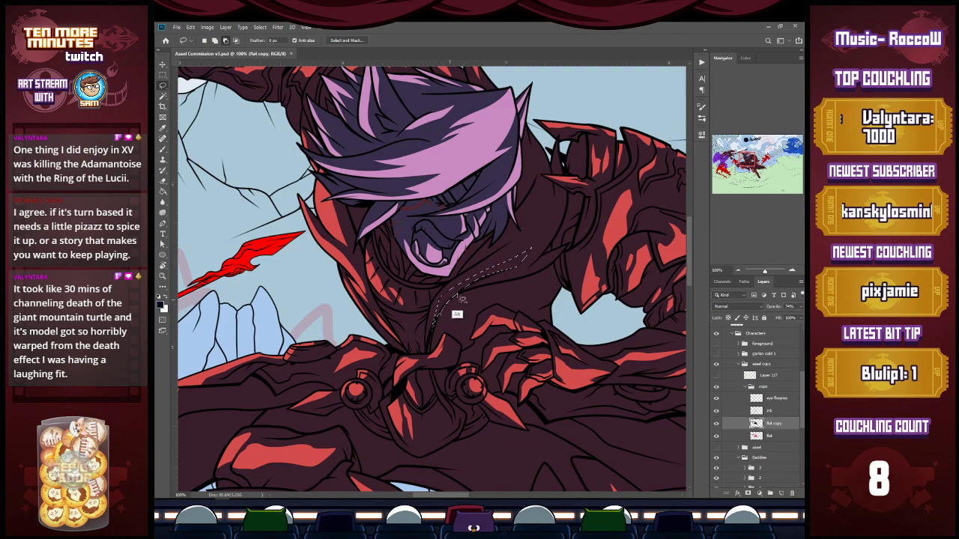
key(ctrl+d)
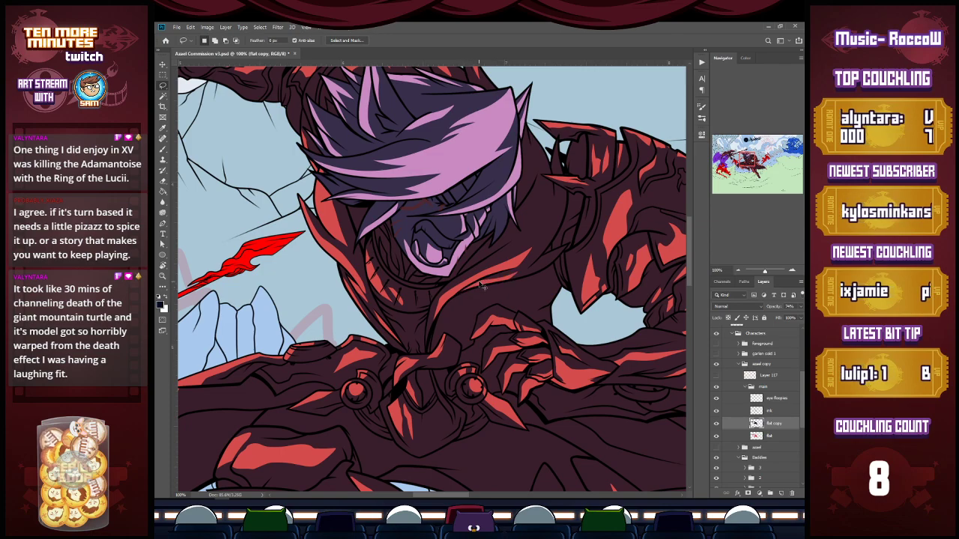
mouse_move(569, 245)
mouse_down()
mouse_move(539, 275)
mouse_move(569, 246)
mouse_up()
key(ctrl+x)
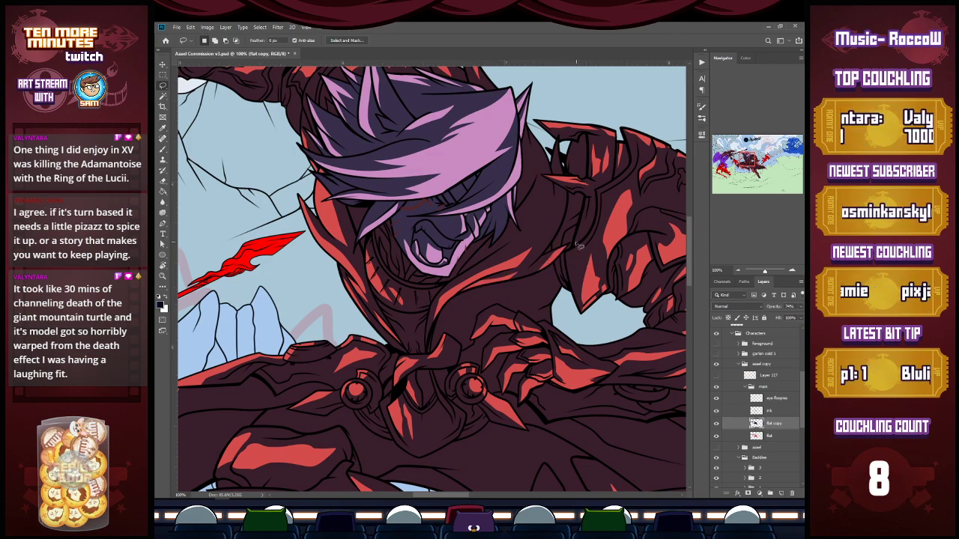
Clear lassoed highlight shapes from the shading between the collar and the shoulder armour, and save the document.
mouse_move(561, 188)
mouse_down()
mouse_move(545, 236)
mouse_move(568, 214)
mouse_move(572, 197)
mouse_move(561, 188)
mouse_up()
key(ctrl+x)
mouse_move(558, 140)
mouse_down()
mouse_move(565, 179)
mouse_move(560, 140)
mouse_up()
key(ctrl+x)
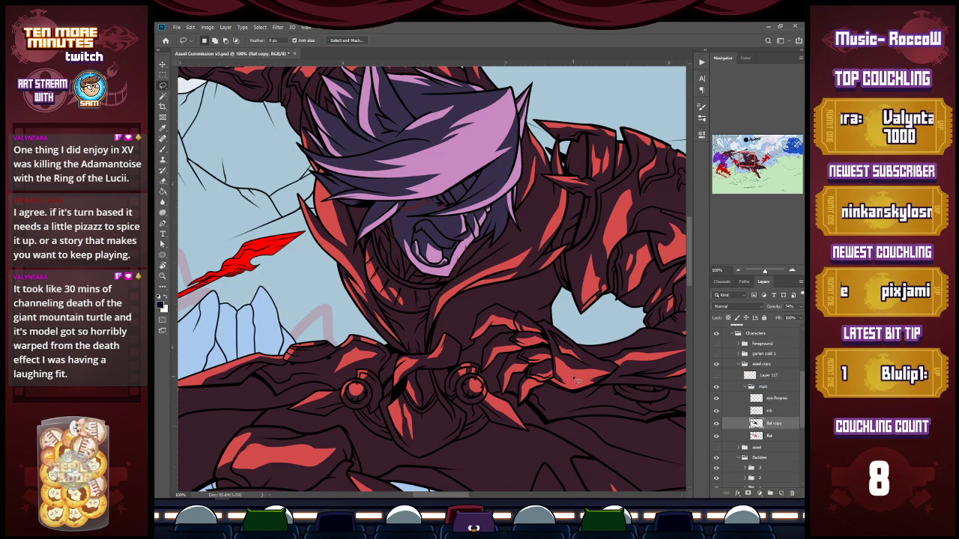
key(ctrl+s)
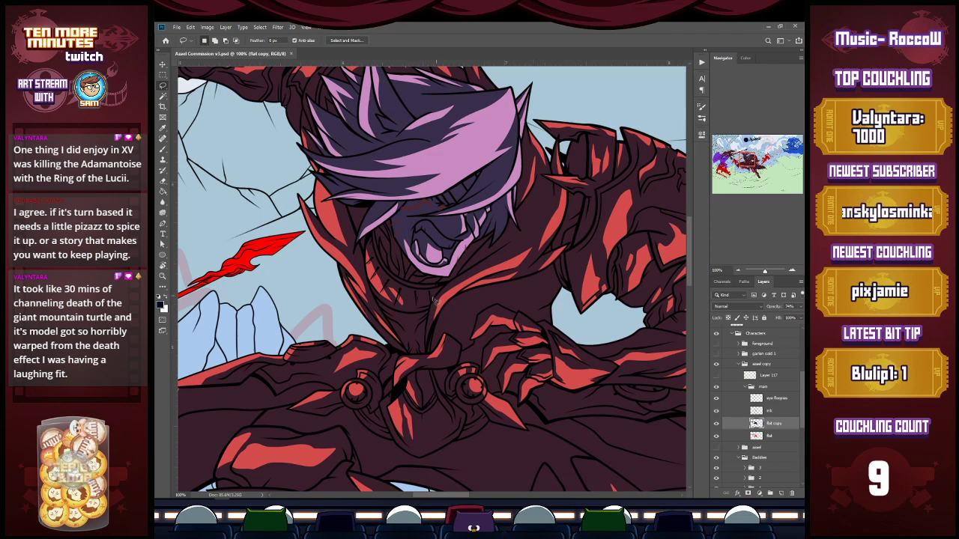
drag(751, 163, 756, 167)
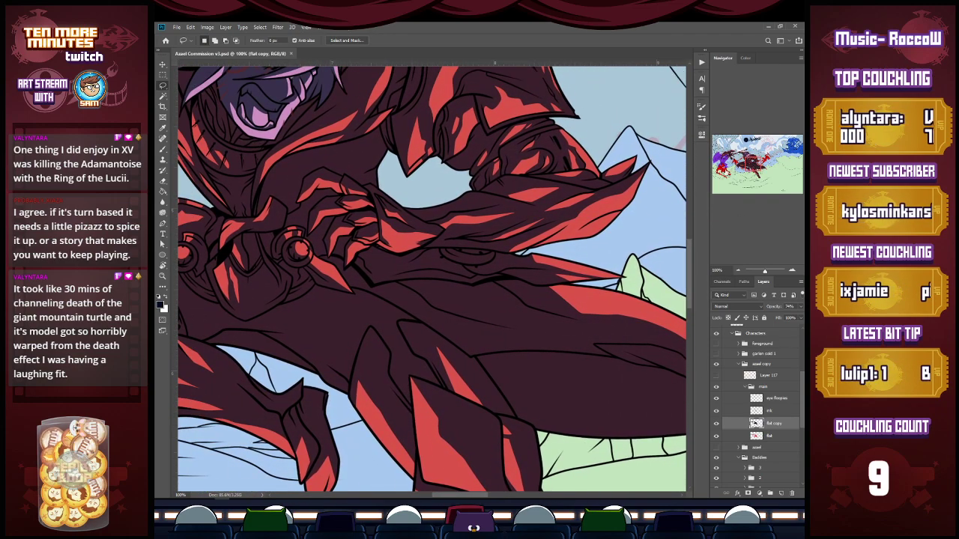
drag(472, 257, 484, 259)
key(ctrl+x)
key(ctrl+z)
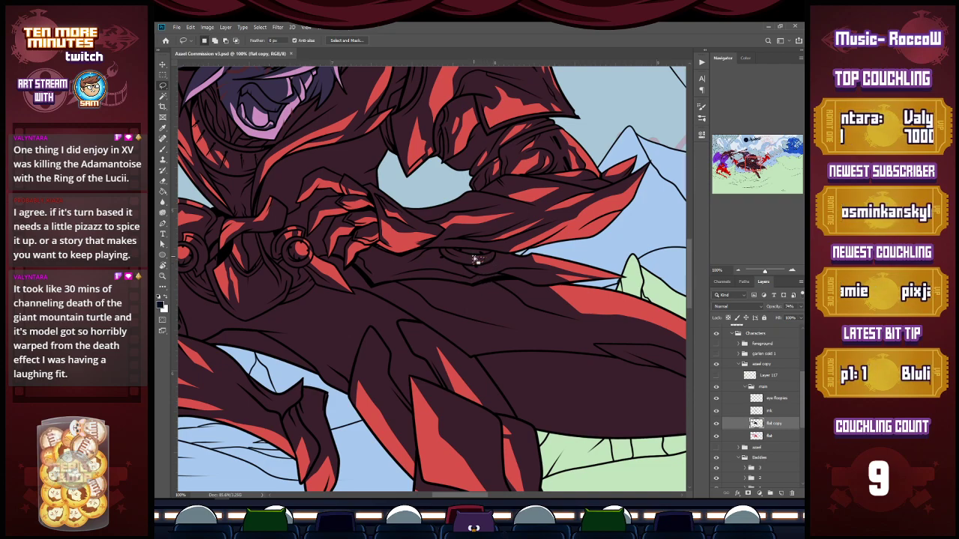
Cut lassoed highlights out of the shading on the small round hip ornament and along the top of the extended thigh.
mouse_move(472, 256)
mouse_down()
mouse_move(487, 267)
mouse_move(475, 256)
mouse_up()
key(ctrl+x)
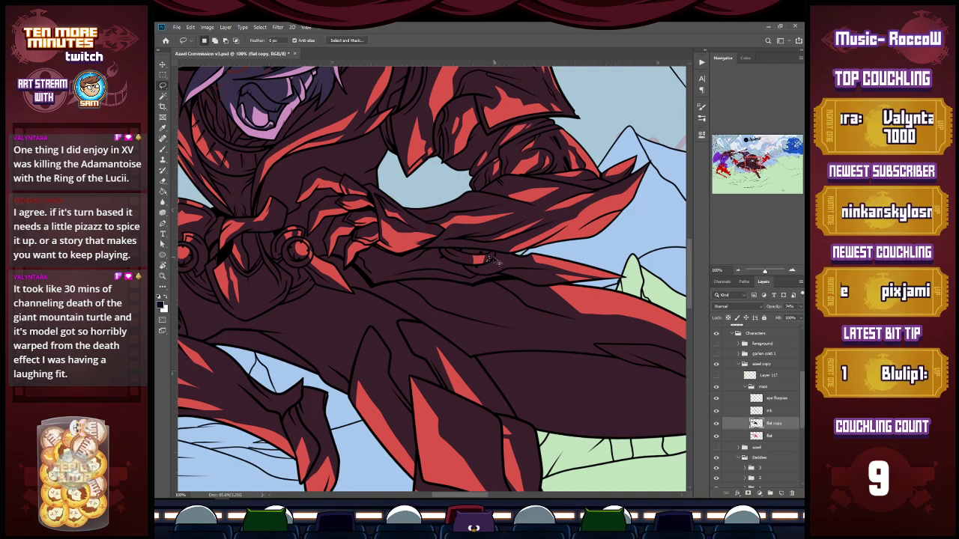
key(z)
alt+click(490, 392)
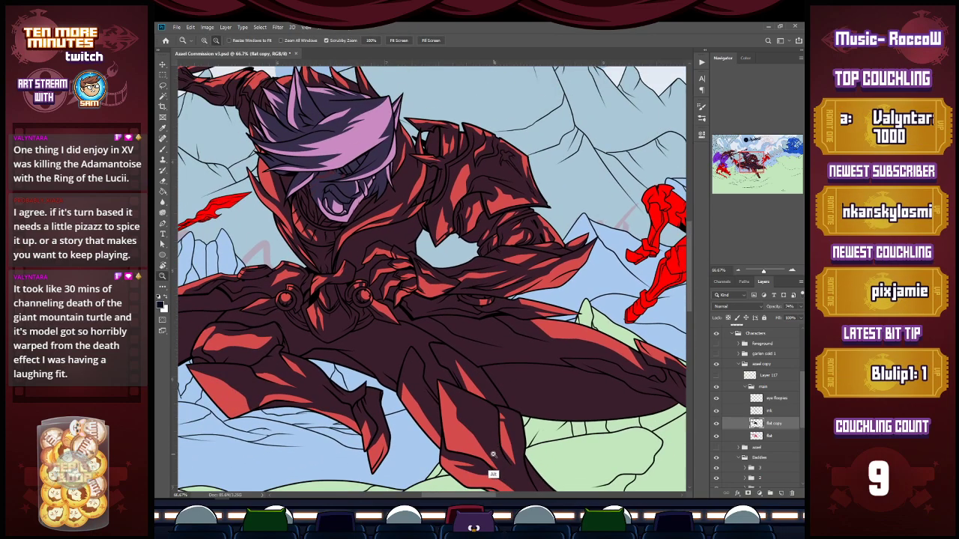
key(l)
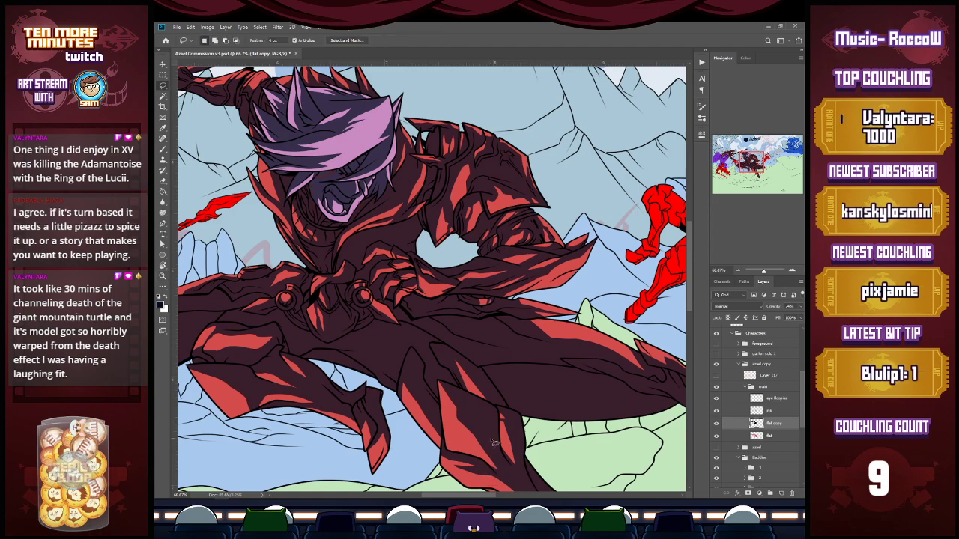
mouse_move(476, 334)
mouse_down()
mouse_move(539, 352)
mouse_move(460, 334)
mouse_up()
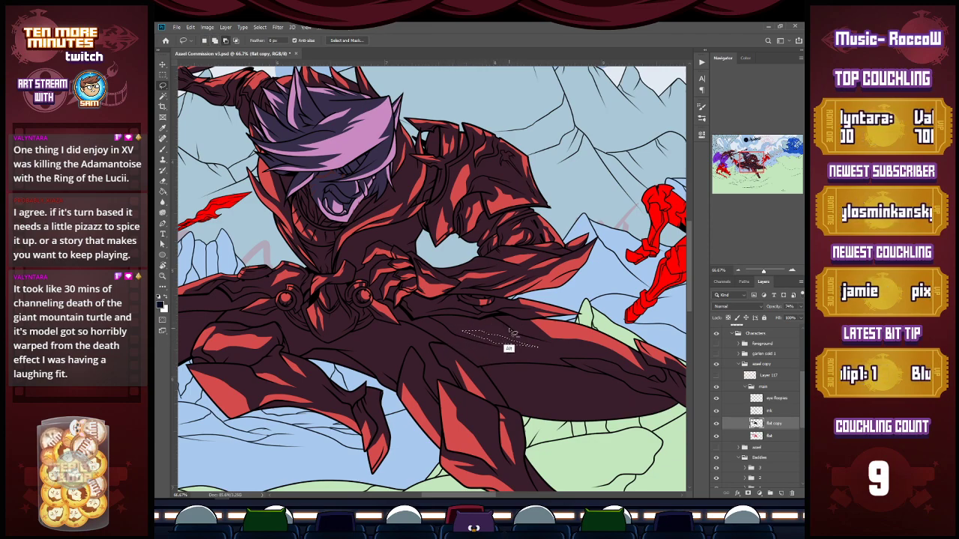
key(ctrl+x)
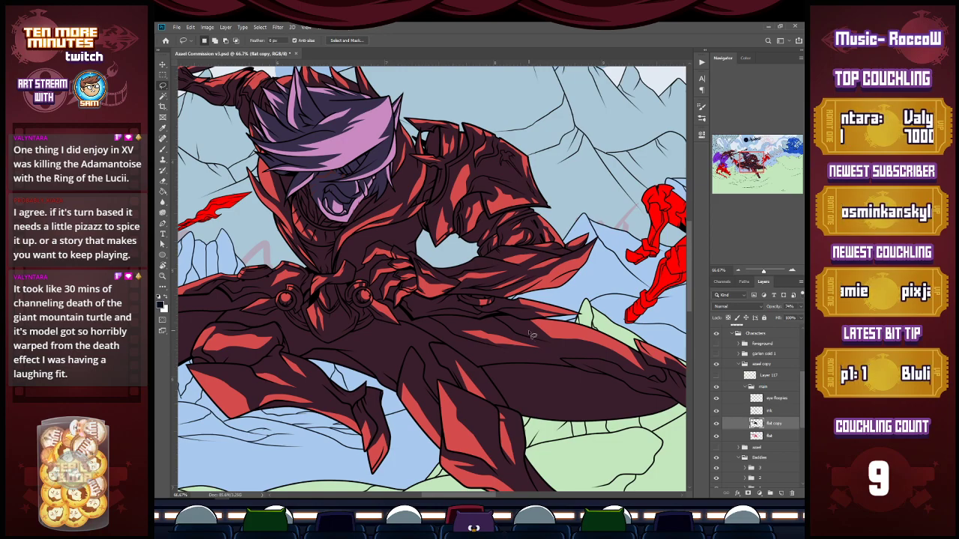
Clear a lassoed highlight from the shading on the thigh of the bent leg, just below the waist armour.
drag(755, 160, 748, 167)
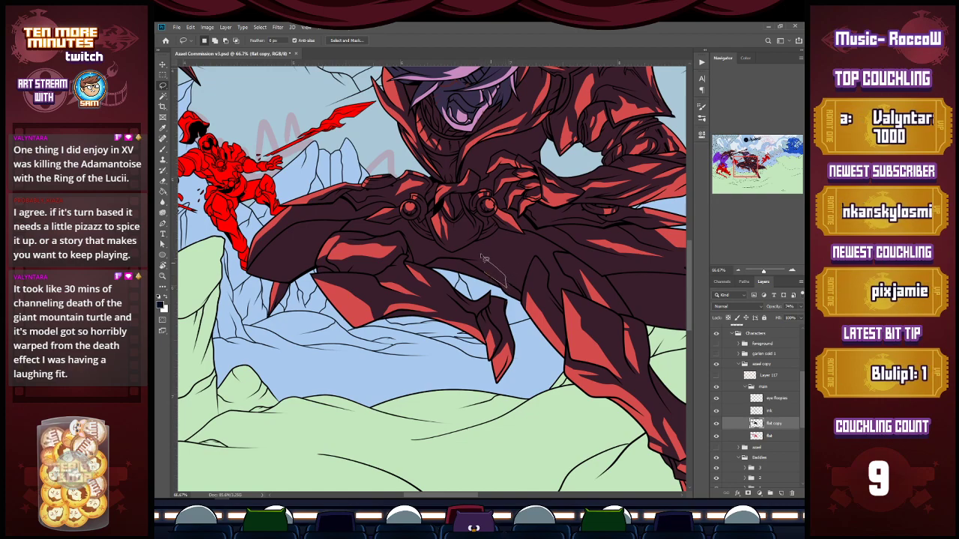
mouse_move(496, 268)
mouse_down()
mouse_move(510, 265)
mouse_move(485, 245)
mouse_move(494, 267)
mouse_up()
key(alt+BackSpace)
key(ctrl+d)
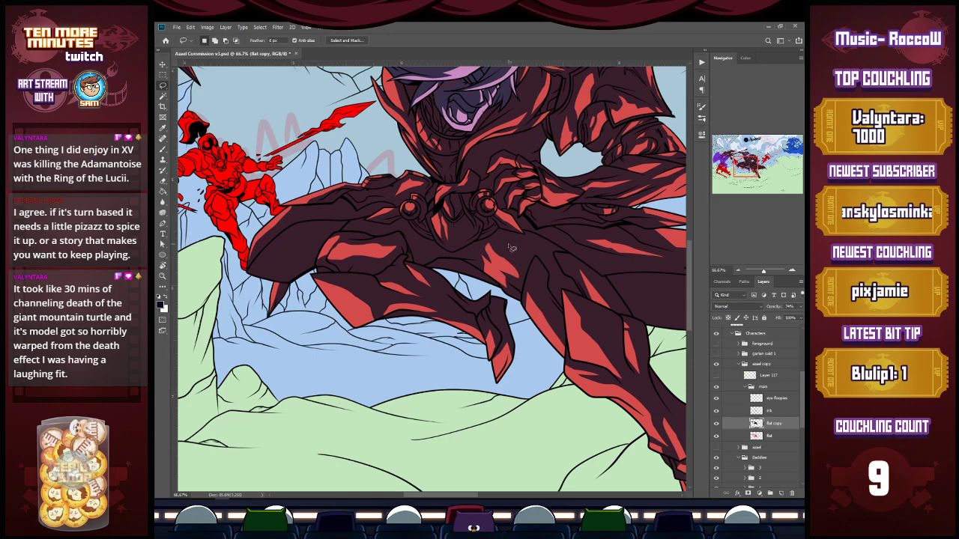
drag(753, 173, 754, 167)
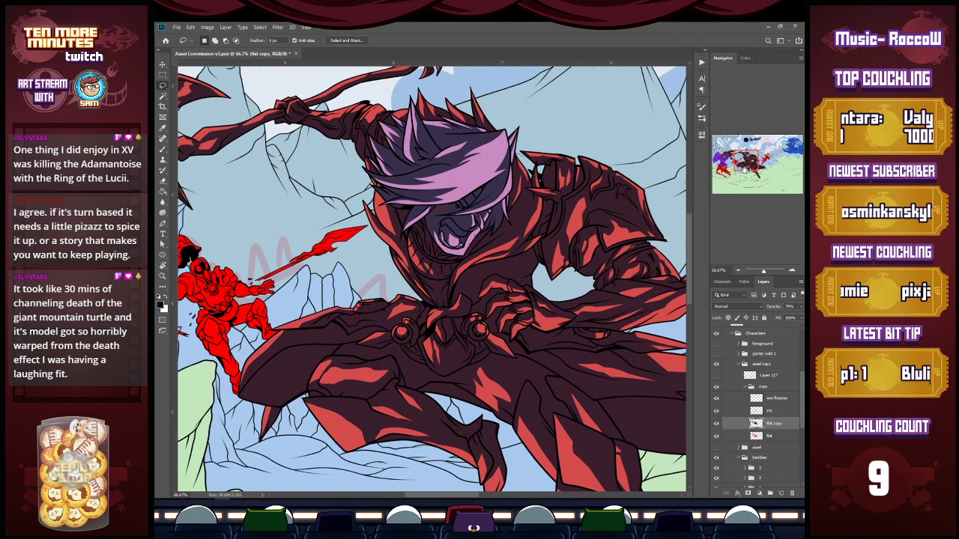
alt+scroll(539, 346, down, 3)
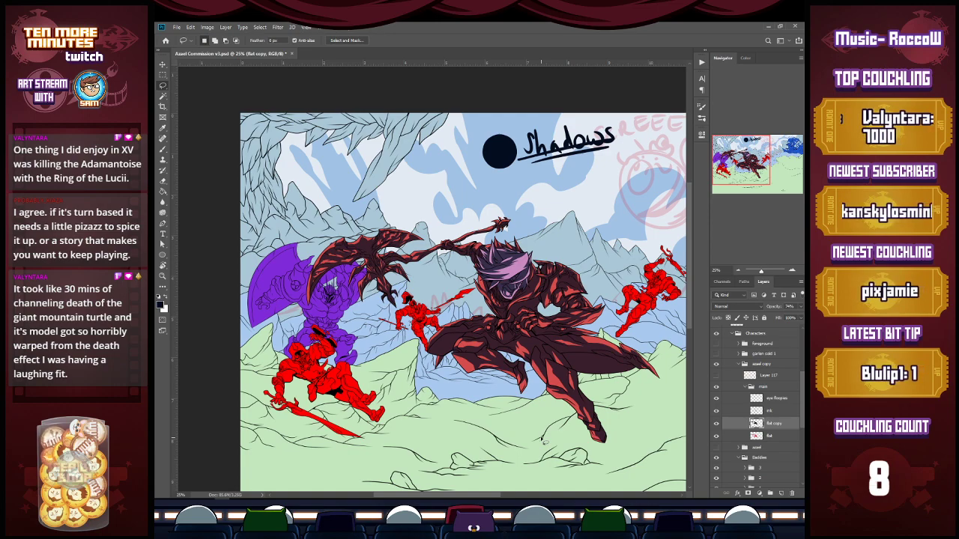
On the ink layer, thicken the torso outline along the inner edge of the gap between the torso and the bent arm.
click(770, 410)
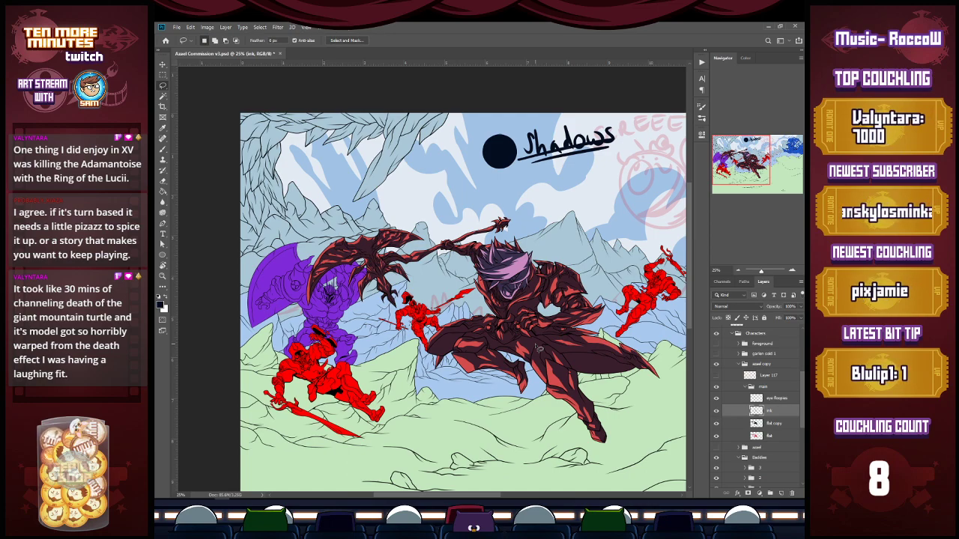
key(z)
click(584, 364)
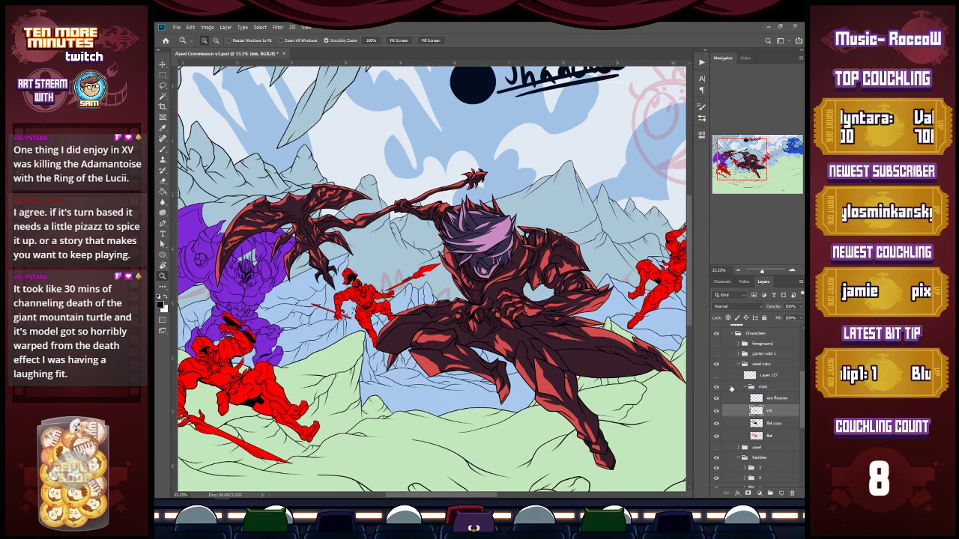
click(523, 286)
click(525, 285)
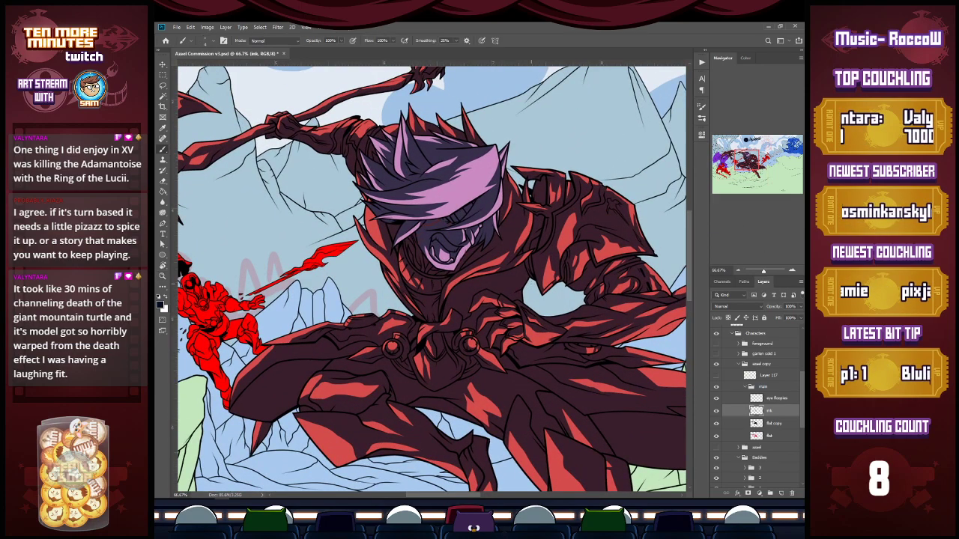
click(529, 282)
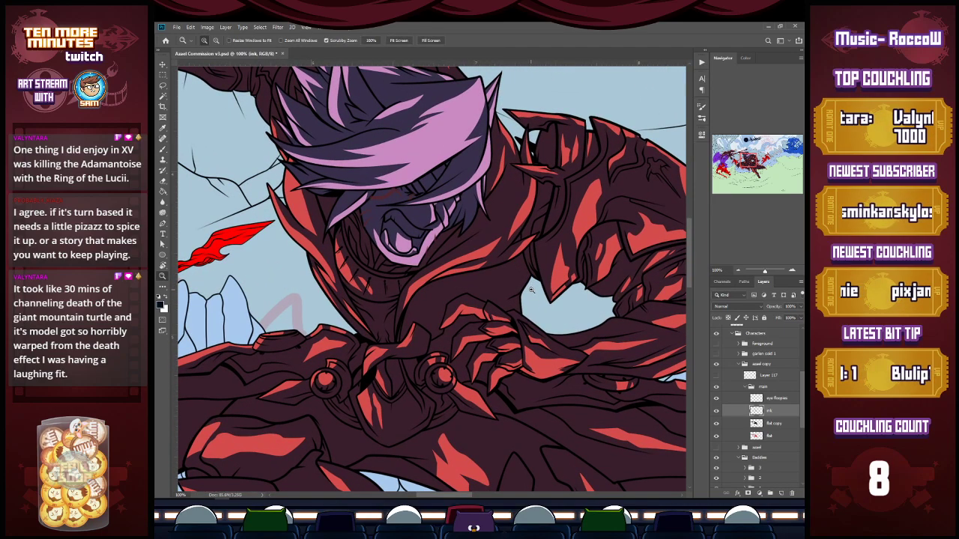
click(530, 288)
key(e)
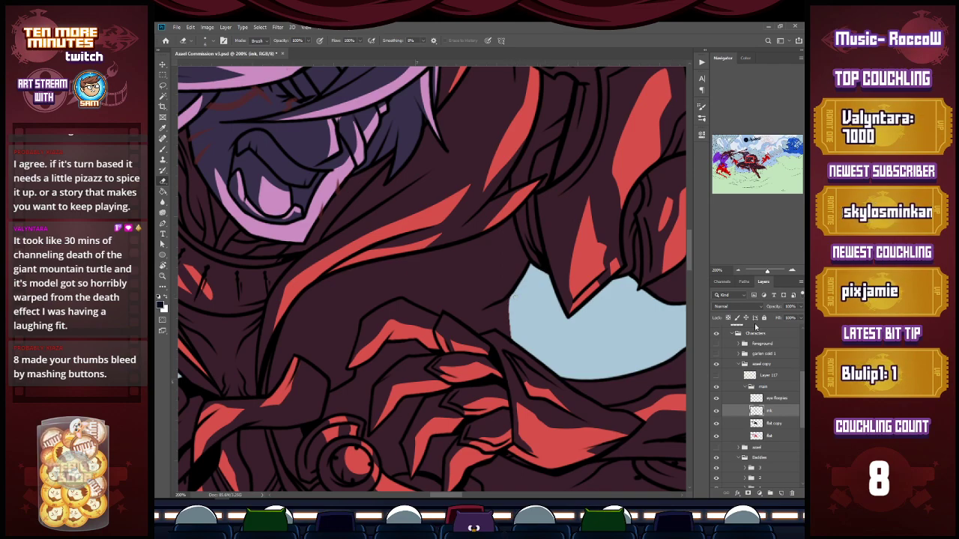
key(b)
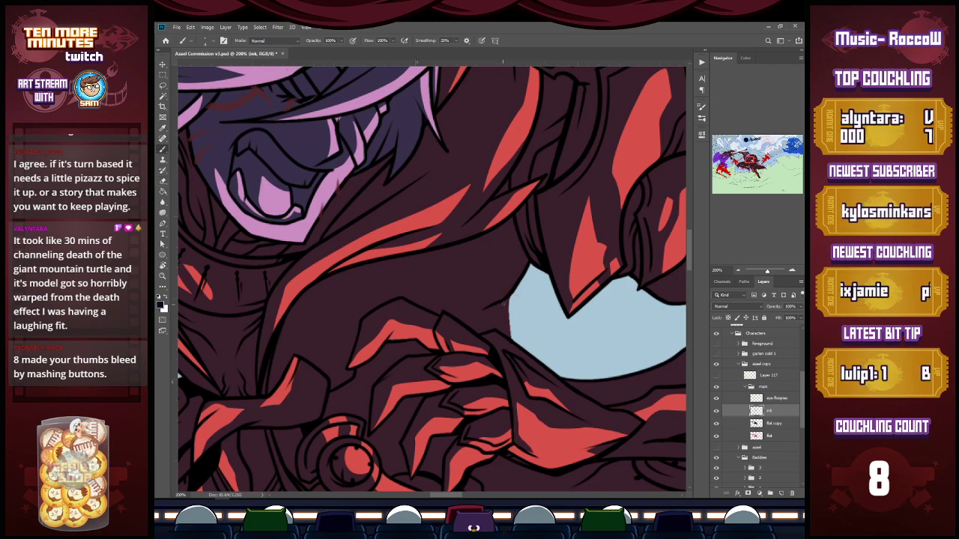
drag(501, 303, 502, 332)
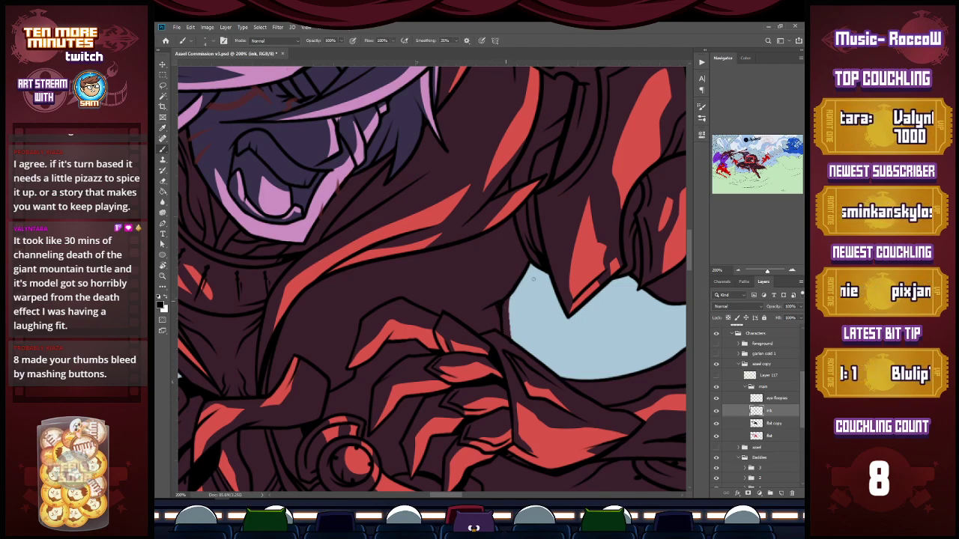
Erase the shading and flat colour that spill past the torso outline into the gap beside the bent arm.
click(772, 423)
key(e)
mouse_move(507, 297)
mouse_down()
mouse_move(509, 337)
mouse_move(516, 294)
mouse_move(505, 304)
mouse_move(507, 306)
mouse_up()
click(771, 436)
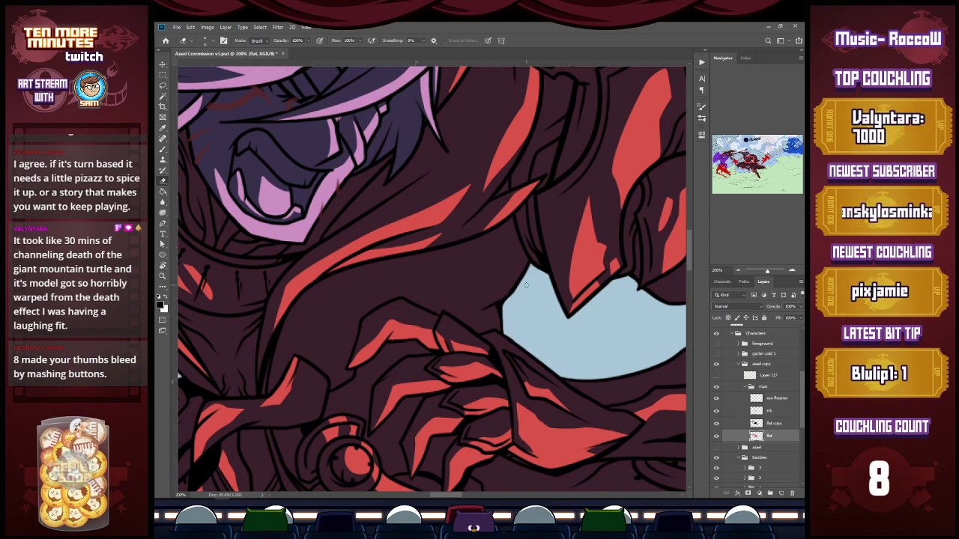
Ink the underarm crease and strengthen the torso outline around the upper corner of the arm gap on the ink layer.
click(779, 424)
click(781, 411)
key(b)
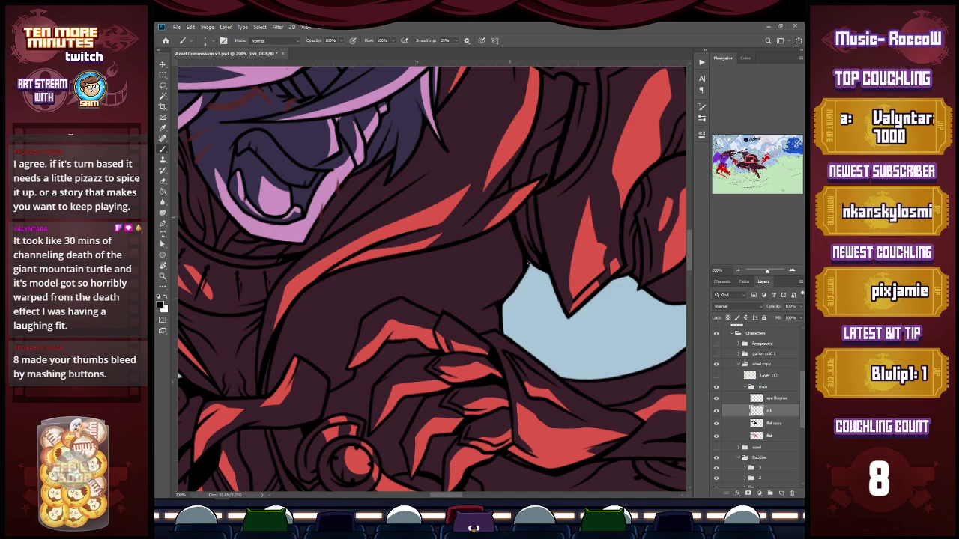
drag(509, 219, 525, 262)
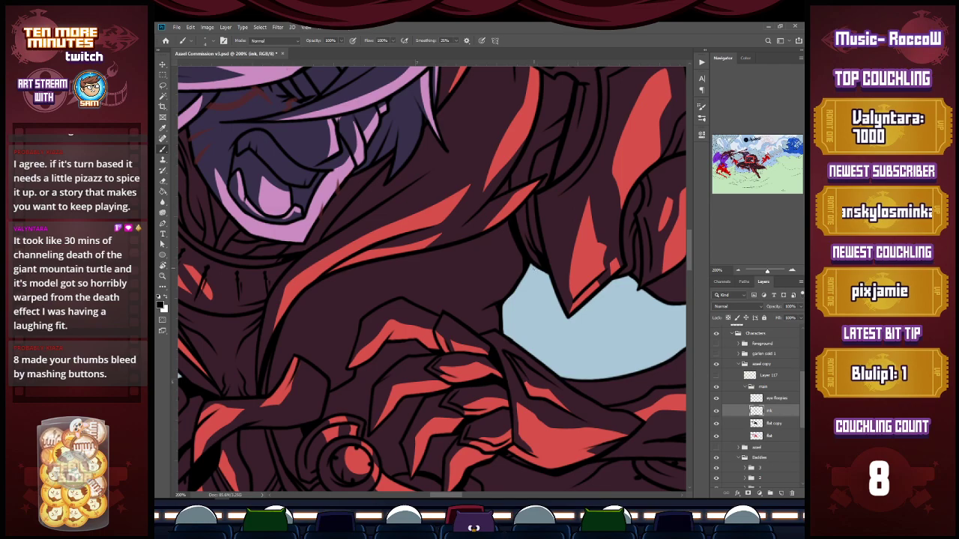
drag(505, 301, 534, 265)
drag(504, 297, 523, 268)
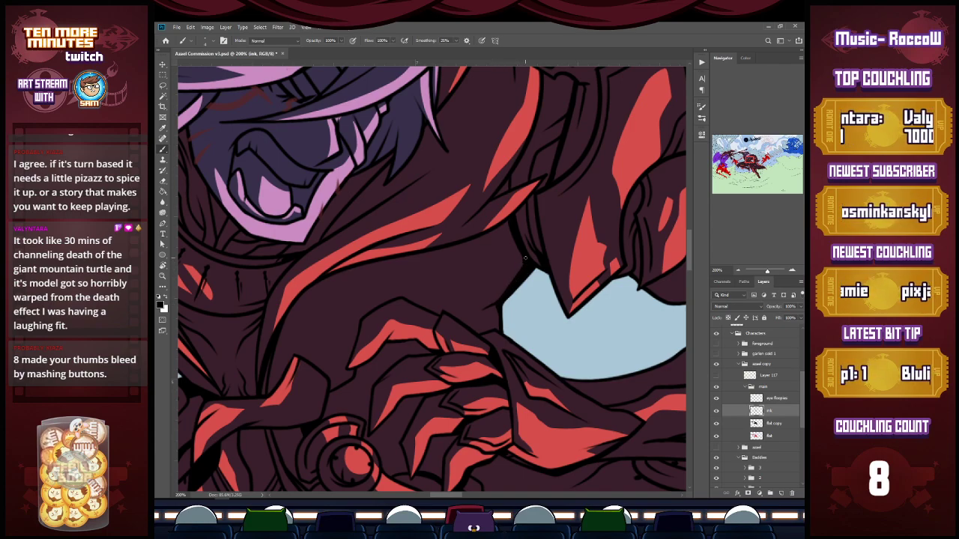
drag(502, 314, 505, 334)
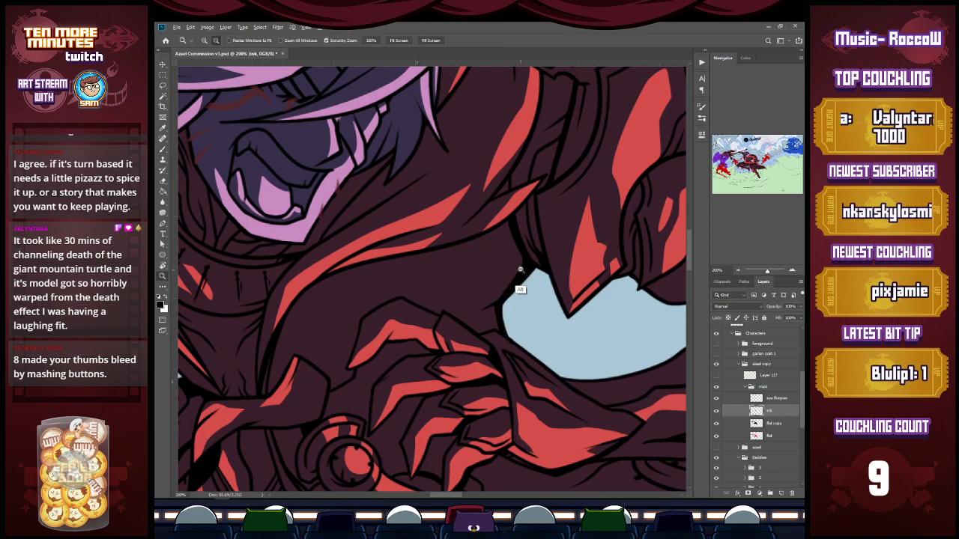
Touch up the ink on the main character's chest and waist armour, and save the document.
alt+click(520, 287)
alt+click(521, 288)
alt+click(523, 288)
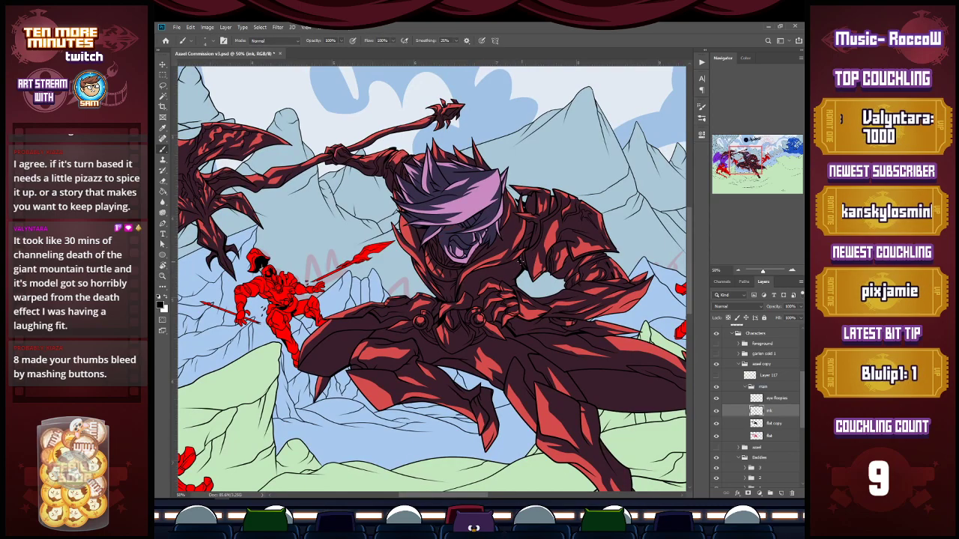
key(z)
click(469, 284)
click(469, 285)
click(472, 283)
key(b)
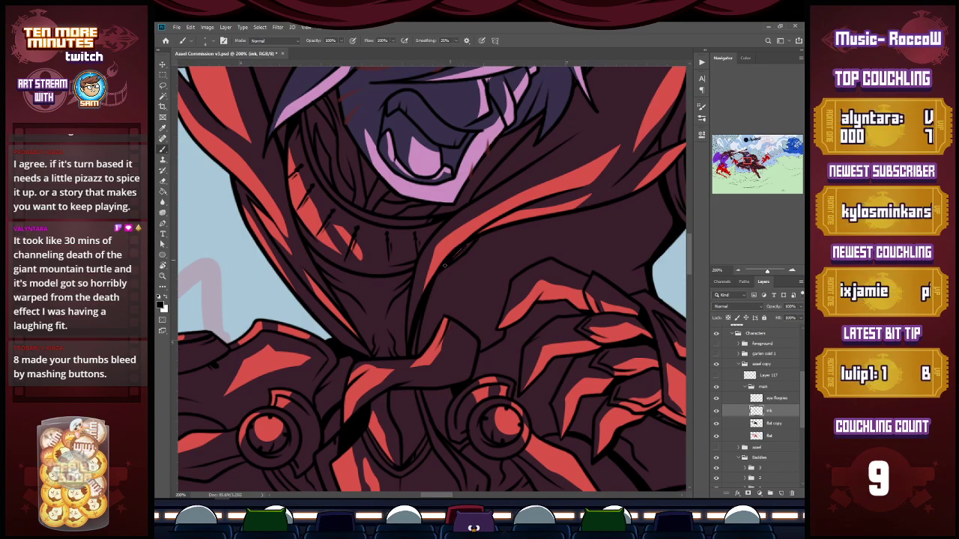
key(z)
key(ctrl+minus)
key(ctrl+minus)
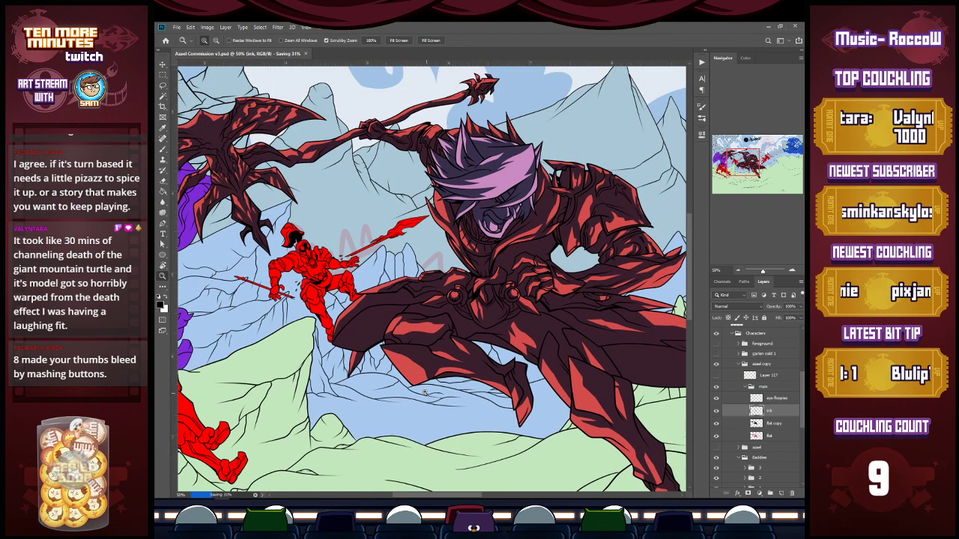
click(507, 269)
click(507, 270)
key(b)
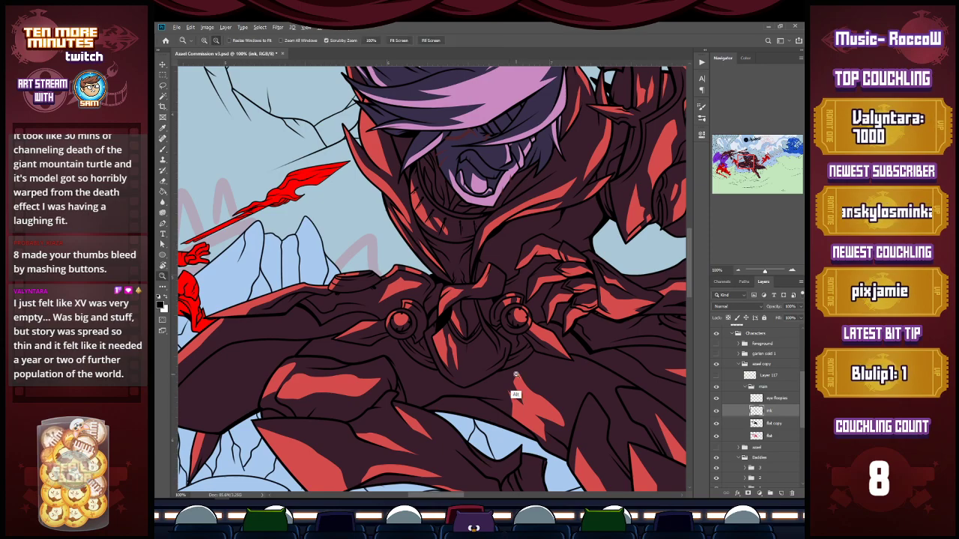
scroll(522, 372, down, 3)
key(ctrl+s)
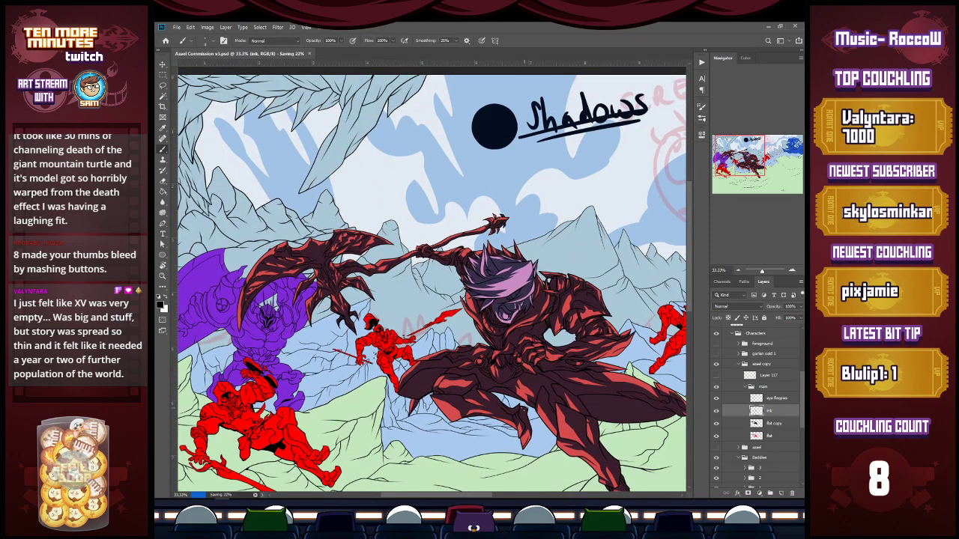
Select the character's flat layer and set the foreground colour to a very dark red-brown, 1e1414.
click(774, 436)
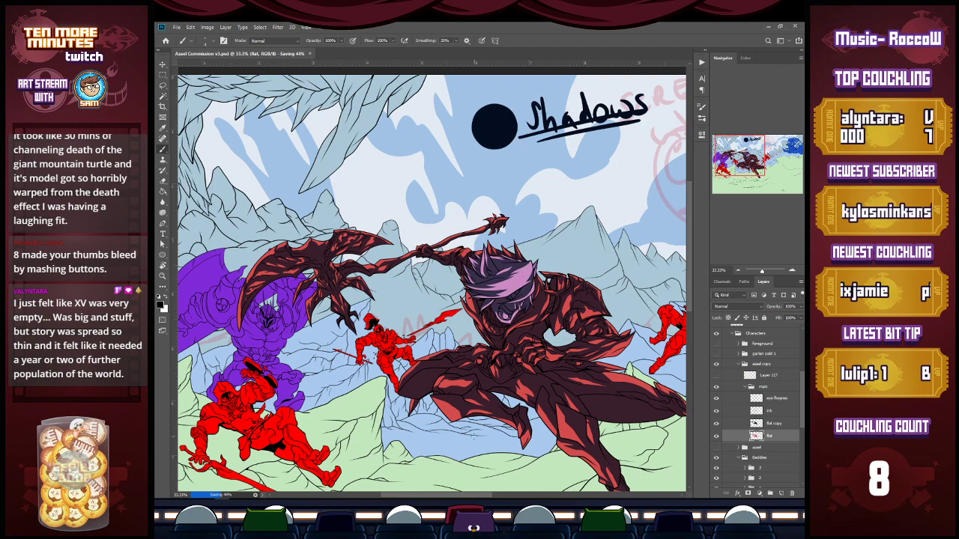
click(161, 305)
click(464, 368)
drag(464, 368, 462, 402)
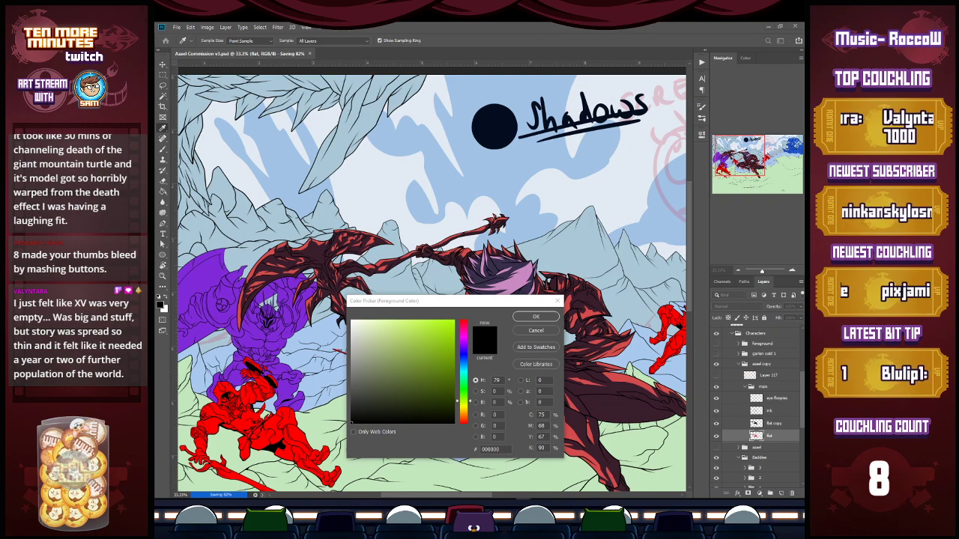
click(373, 401)
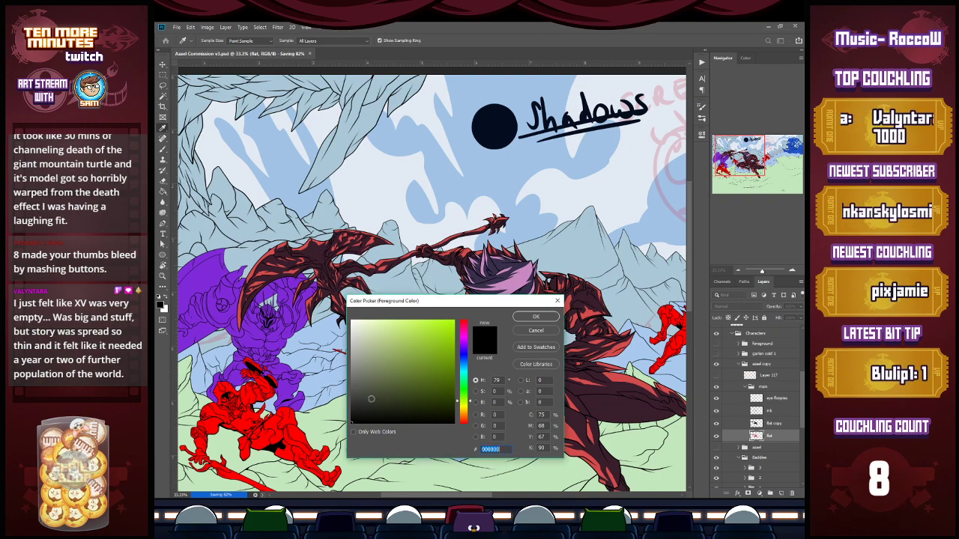
mouse_move(355, 394)
mouse_down()
mouse_move(356, 385)
mouse_move(368, 394)
mouse_up()
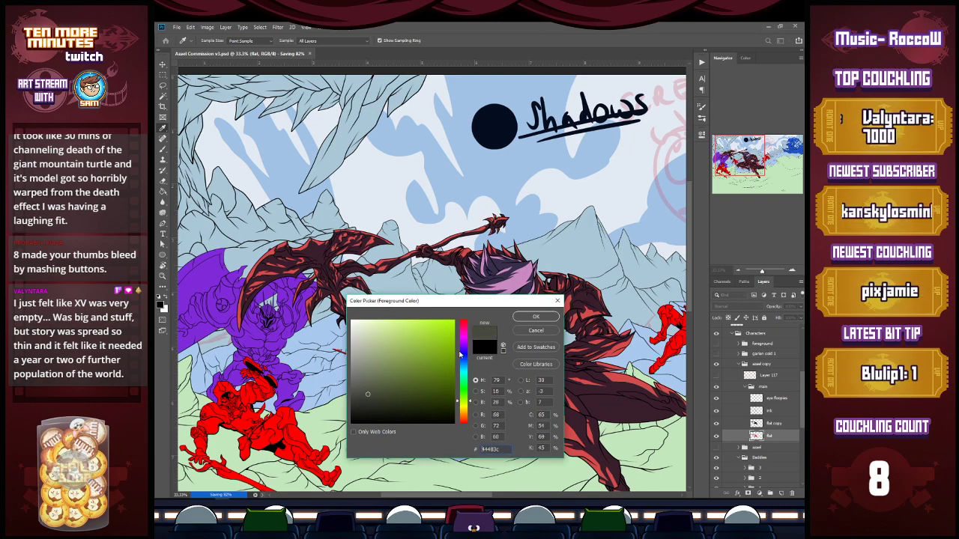
drag(462, 332, 463, 320)
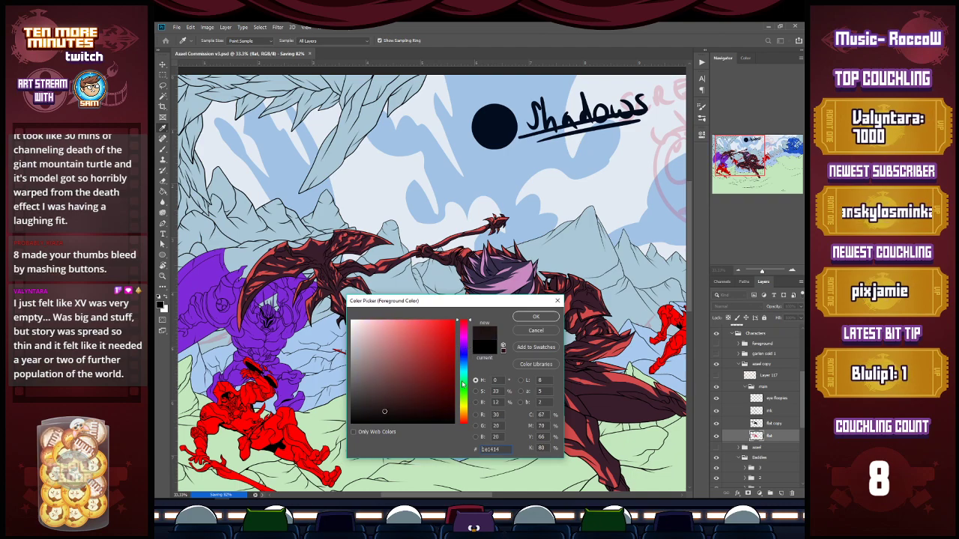
click(535, 316)
key(b)
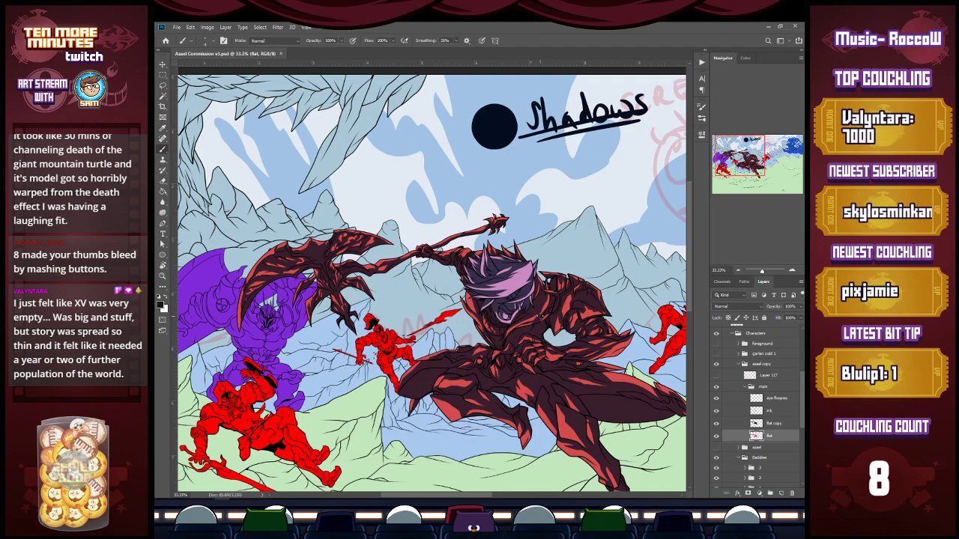
Lock the flat layer's transparent pixels and paint the whole character and weapon in the dark colour with a greatly enlarged brush.
click(729, 317)
key(bracketright)
key(bracketright)
key(bracketright)
key(bracketright)
key(bracketright)
key(bracketright)
key(bracketright)
key(bracketright)
key(bracketright)
key(bracketright)
key(bracketright)
key(bracketright)
key(bracketright)
key(bracketright)
key(bracketright)
key(bracketright)
key(bracketright)
key(bracketright)
key(bracketright)
key(bracketright)
mouse_move(578, 361)
mouse_down()
mouse_move(545, 336)
mouse_move(444, 403)
mouse_move(523, 276)
mouse_move(430, 344)
mouse_move(369, 261)
mouse_move(249, 284)
mouse_move(557, 205)
mouse_move(654, 288)
mouse_move(568, 437)
mouse_move(654, 426)
mouse_move(692, 463)
mouse_move(613, 475)
mouse_move(695, 384)
mouse_move(502, 388)
mouse_move(502, 254)
mouse_move(293, 340)
mouse_up()
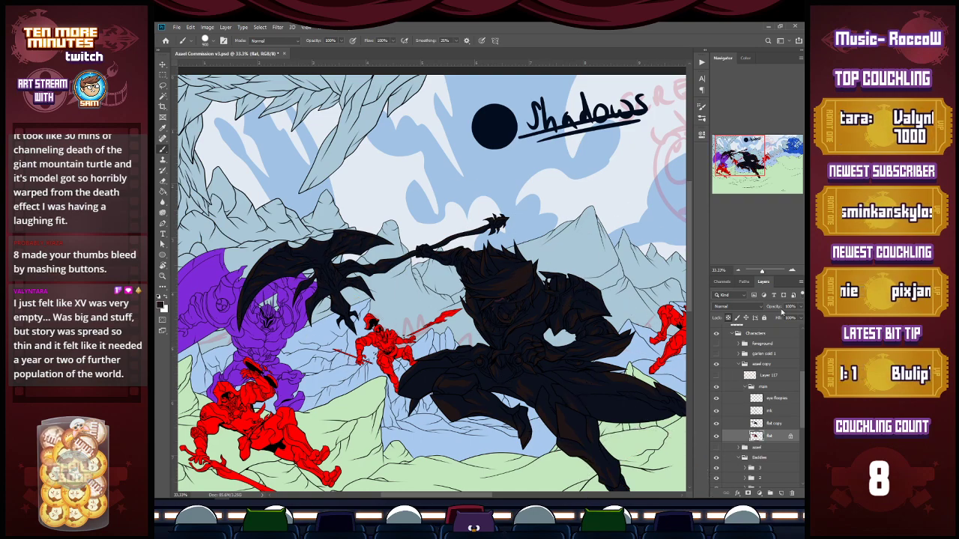
Rename the flat copy layer as shadows.
click(778, 423)
double_click(775, 423)
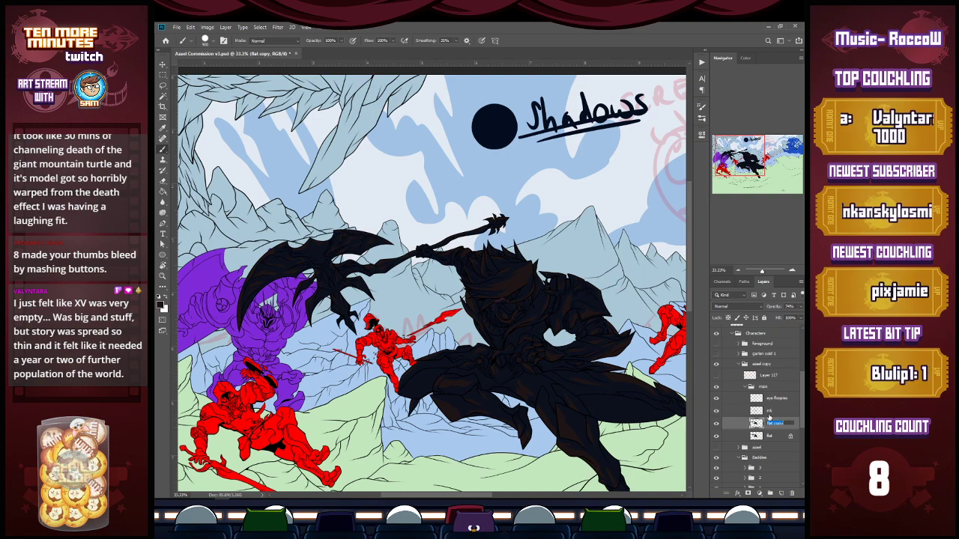
text(shadows)
key(Return)
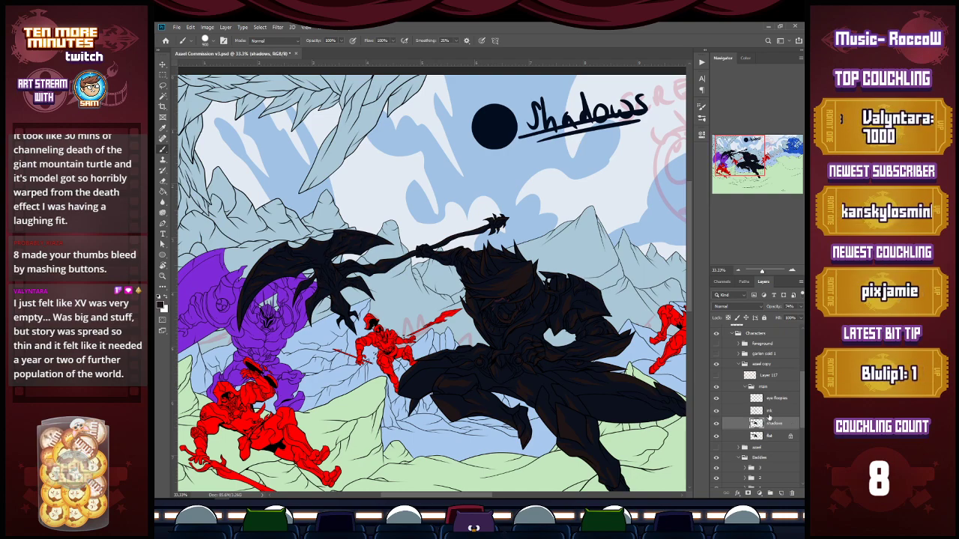
Place the shadows layer in a new group and set the layer's blend mode to Multiply.
key(ctrl+g)
click(785, 435)
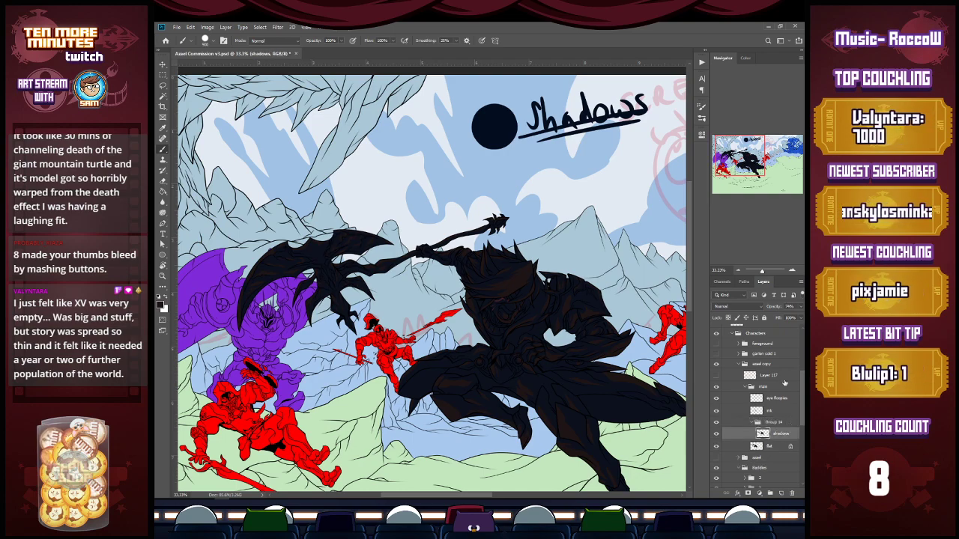
click(749, 307)
click(746, 326)
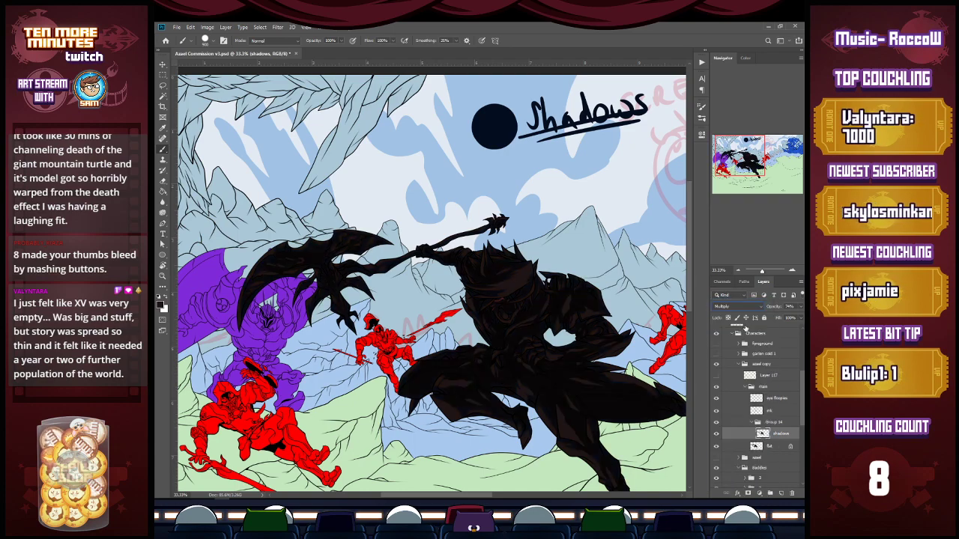
Change the foreground colour to a dark blue-grey, 1a1b1f, and repaint the whole character with it on the flat layer.
drag(744, 159, 752, 161)
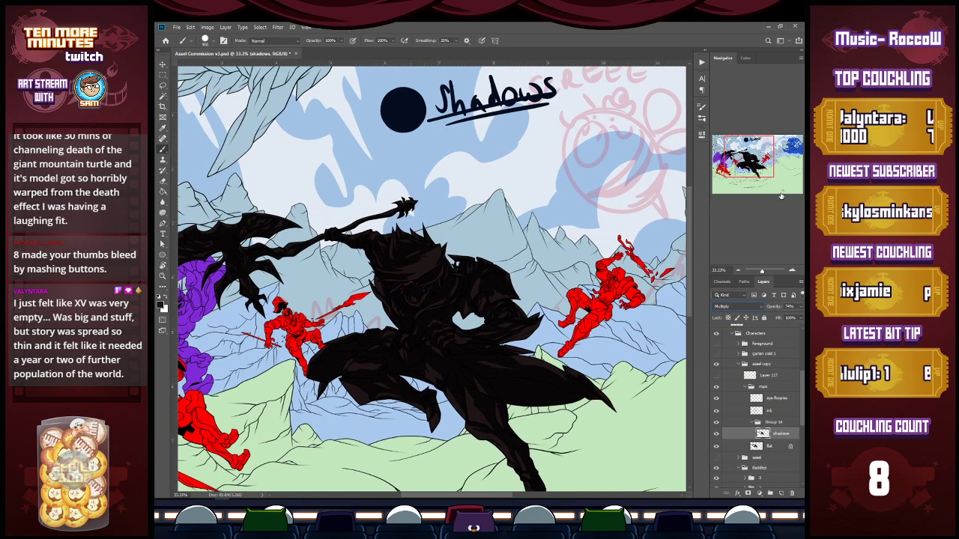
click(770, 447)
click(161, 304)
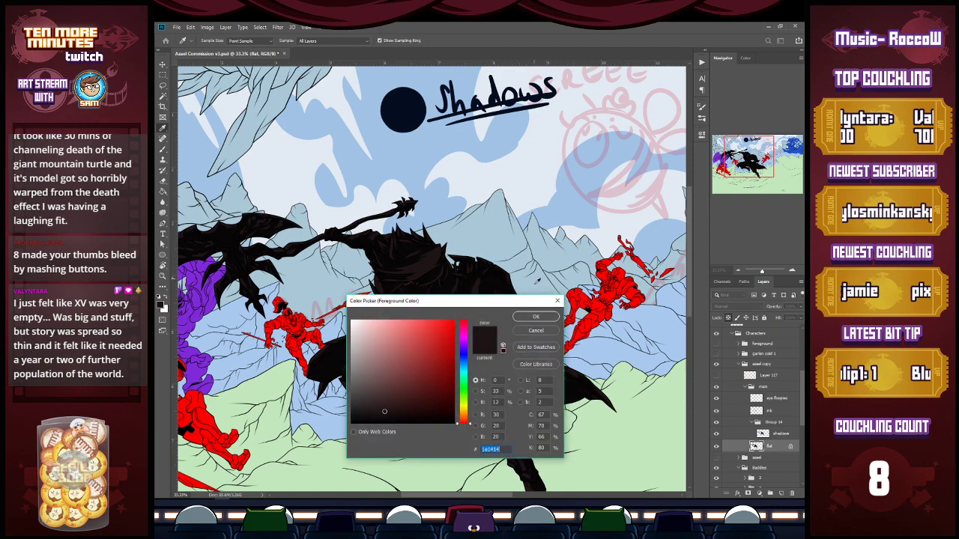
drag(374, 409, 368, 411)
click(463, 360)
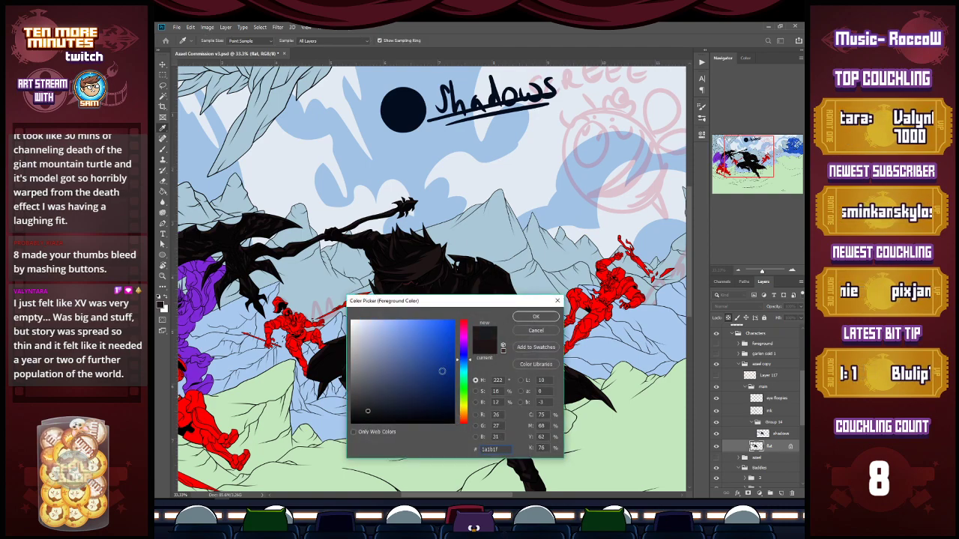
click(536, 316)
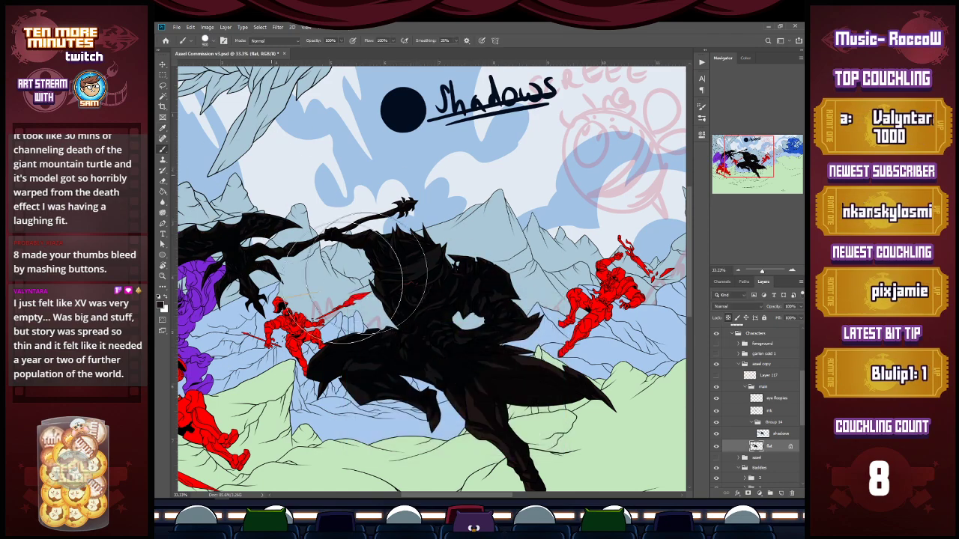
drag(400, 244, 520, 183)
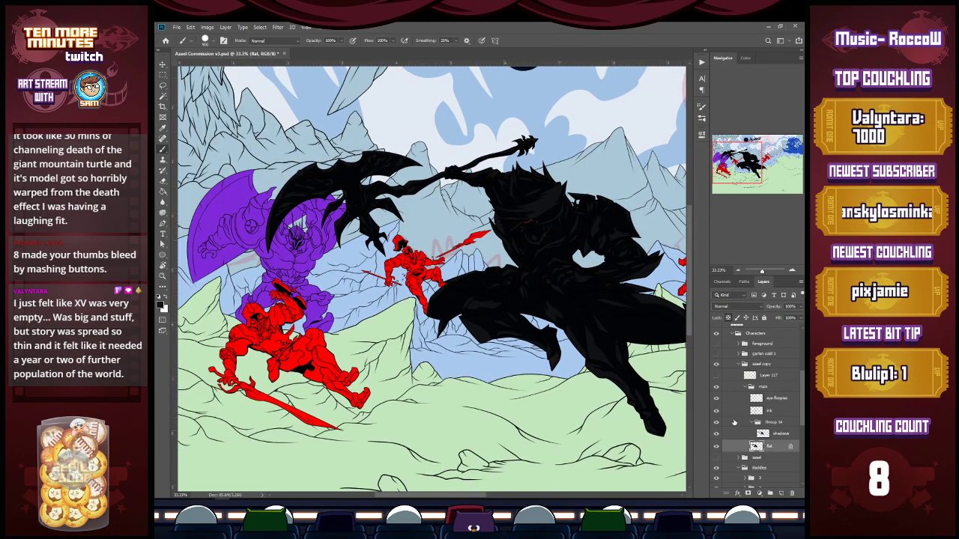
Check the shadows layer against the repainted character and reselect the flat layer.
drag(734, 171, 767, 179)
click(716, 435)
click(762, 435)
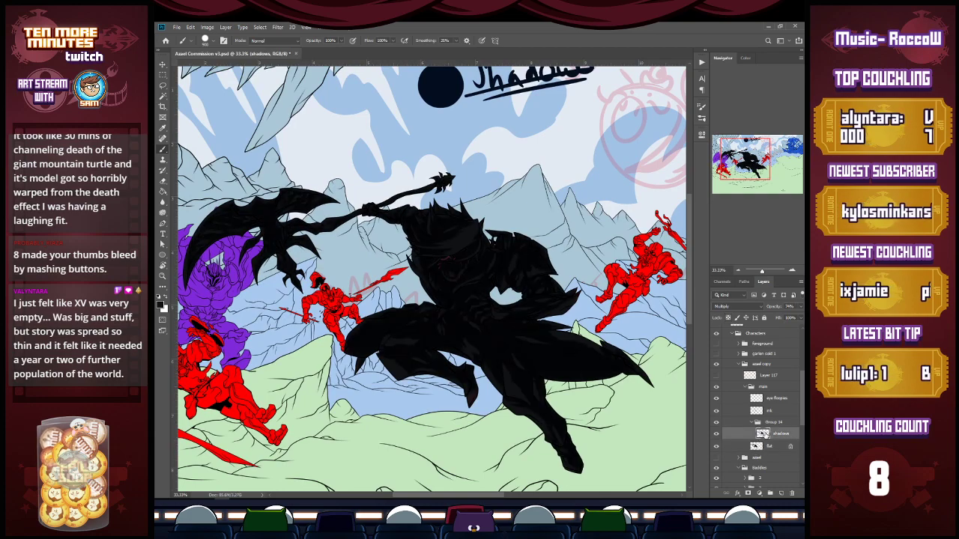
click(765, 448)
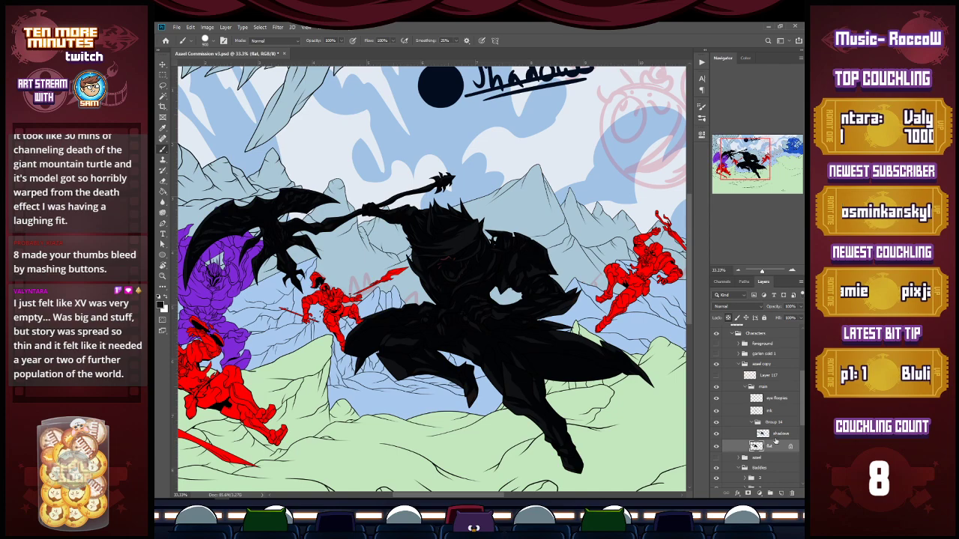
Change the foreground colour to the lighter blue-grey 424854 and repaint the whole main character with it on the flat layer.
click(776, 436)
drag(801, 307, 800, 318)
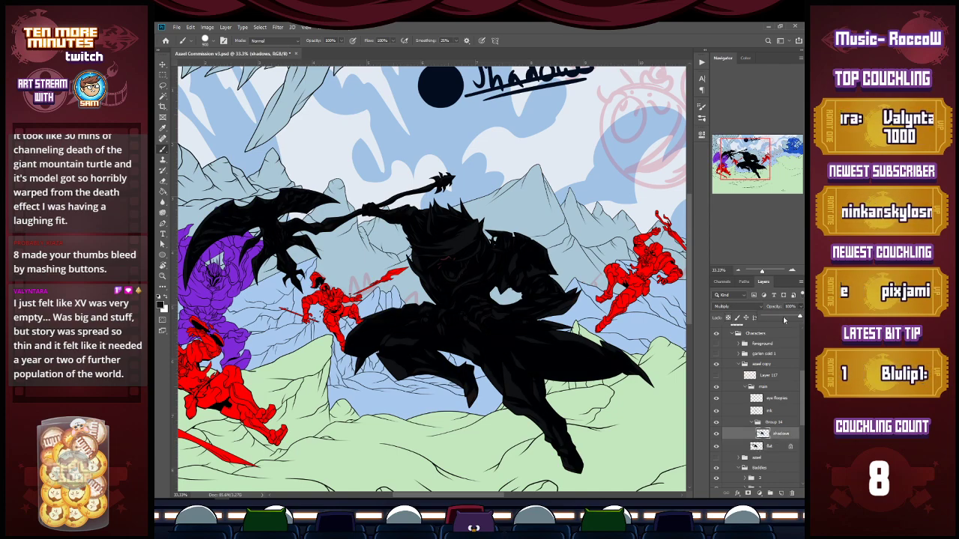
click(775, 447)
click(162, 304)
click(376, 389)
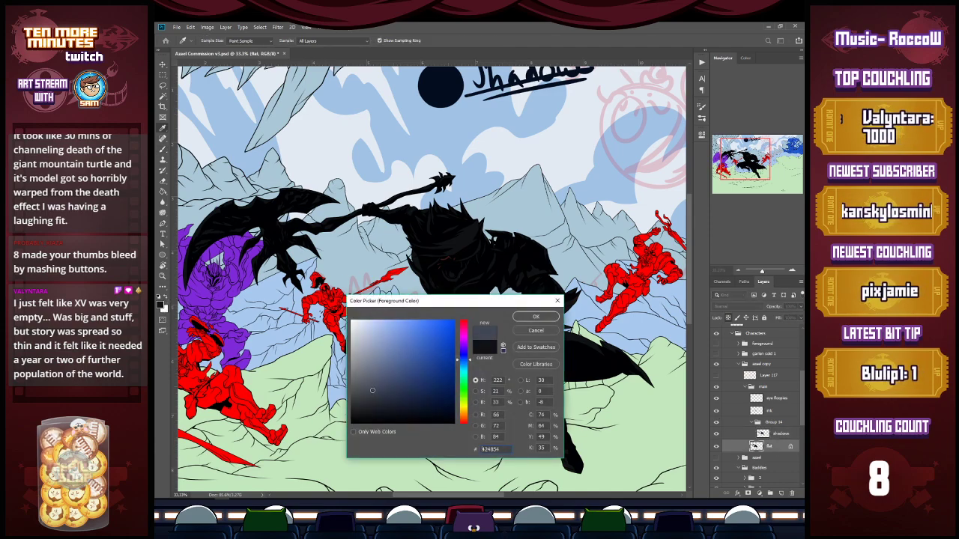
click(531, 318)
mouse_move(579, 433)
mouse_down()
mouse_move(533, 451)
mouse_move(559, 314)
mouse_move(455, 291)
mouse_move(345, 195)
mouse_move(234, 256)
mouse_up()
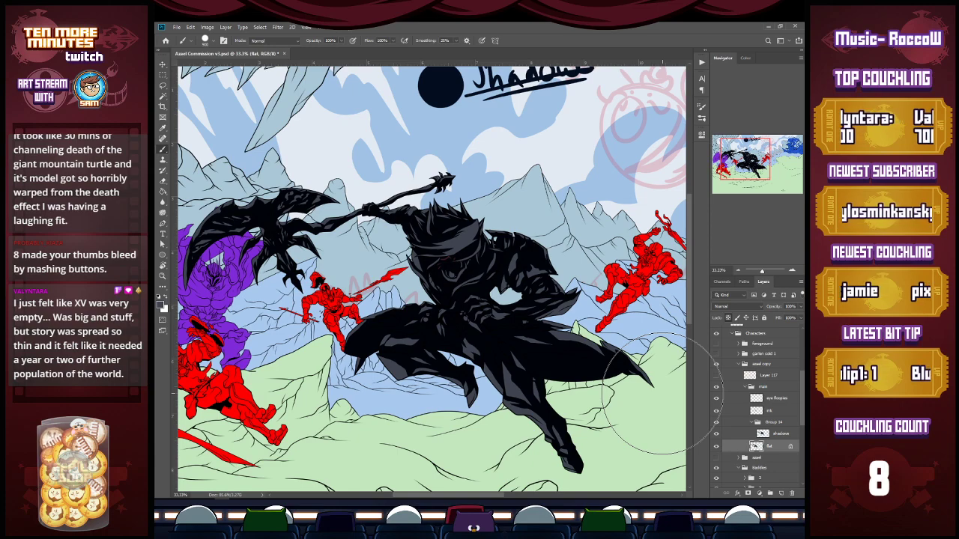
Lock the transparent pixels of Layer 85 copy in Baddies group 3 and paint the enemy beside the main character dark navy.
click(746, 387)
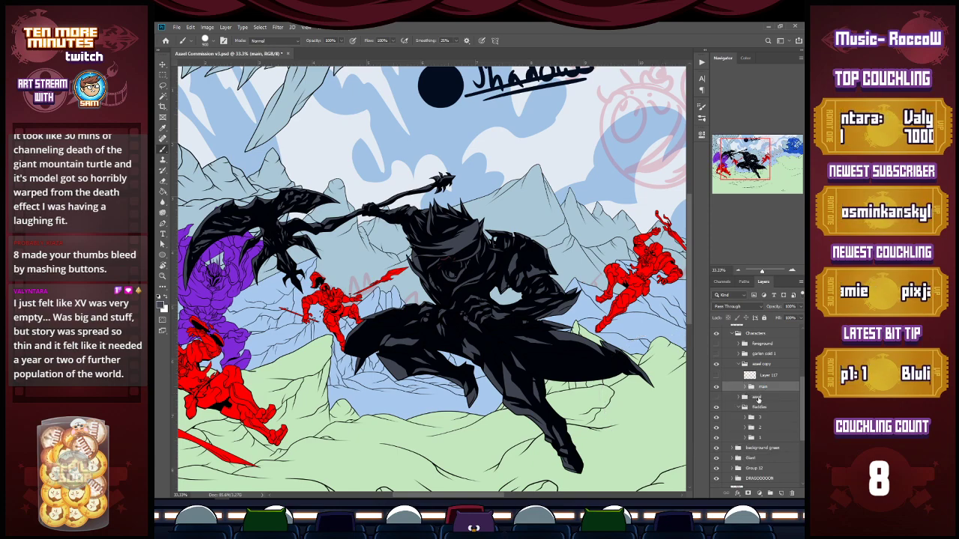
click(757, 416)
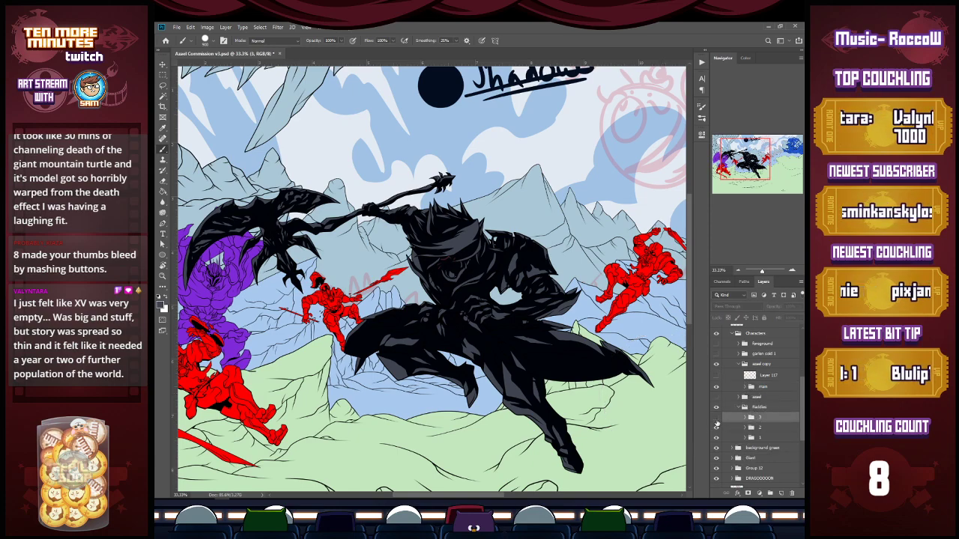
click(745, 417)
click(770, 442)
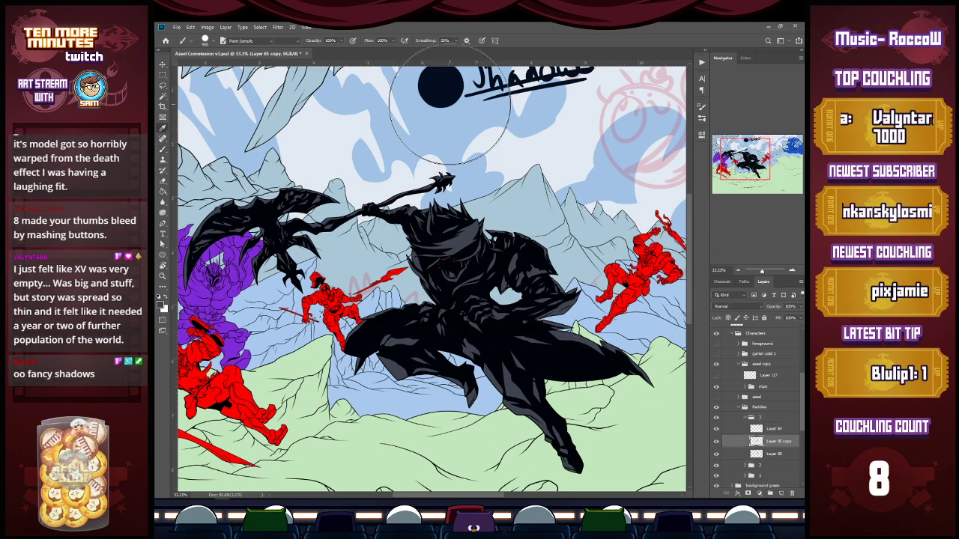
mouse_move(640, 301)
mouse_down()
mouse_move(637, 272)
mouse_move(622, 311)
mouse_move(696, 235)
mouse_up()
key(ctrl+z)
click(728, 318)
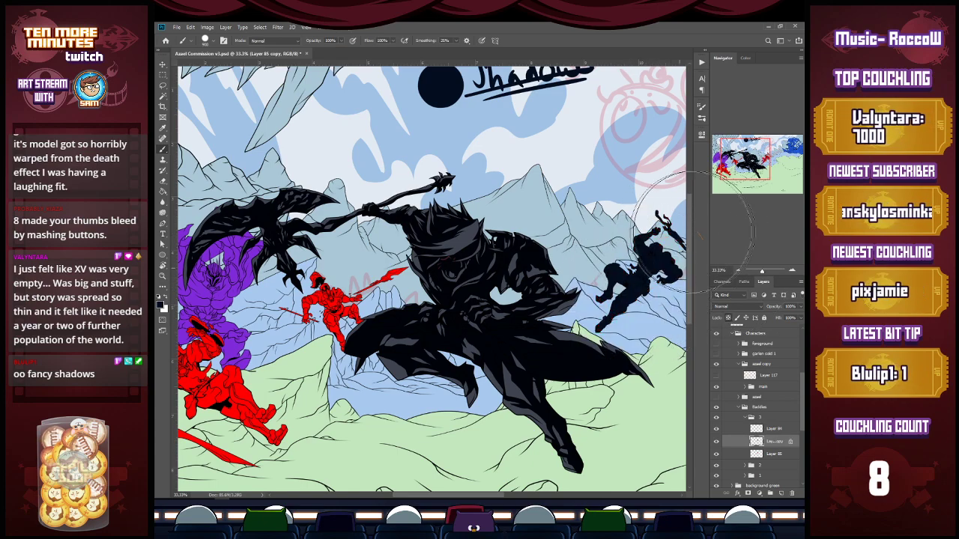
drag(745, 171, 753, 169)
Lower the opacity of Layer 85 copy so the red base shows faintly through the enemy's dark shadow fill.
key(z)
click(543, 337)
drag(543, 337, 588, 332)
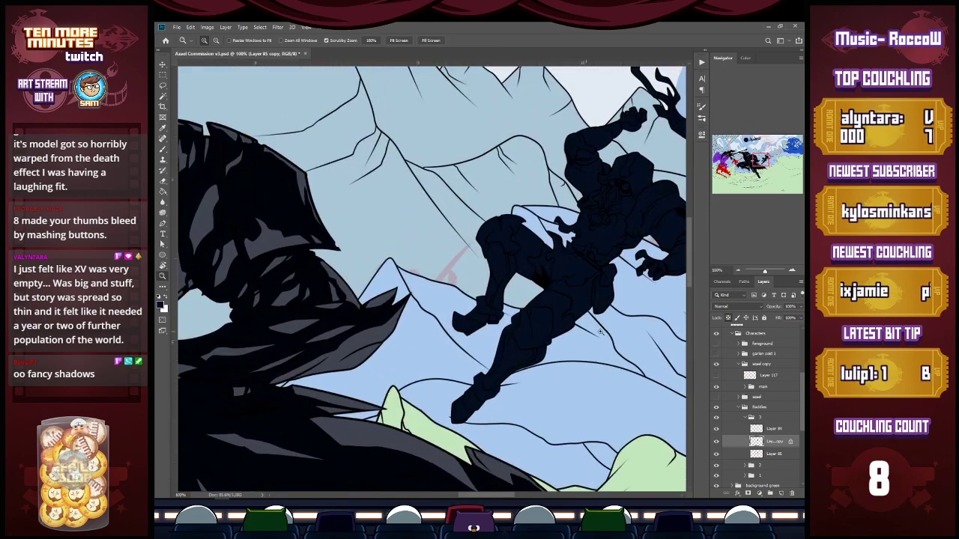
click(799, 306)
drag(800, 317, 791, 321)
Show the rough shadow guide on Layer 97 over the artwork for lassoing highlights on Layer 85 copy.
key(l)
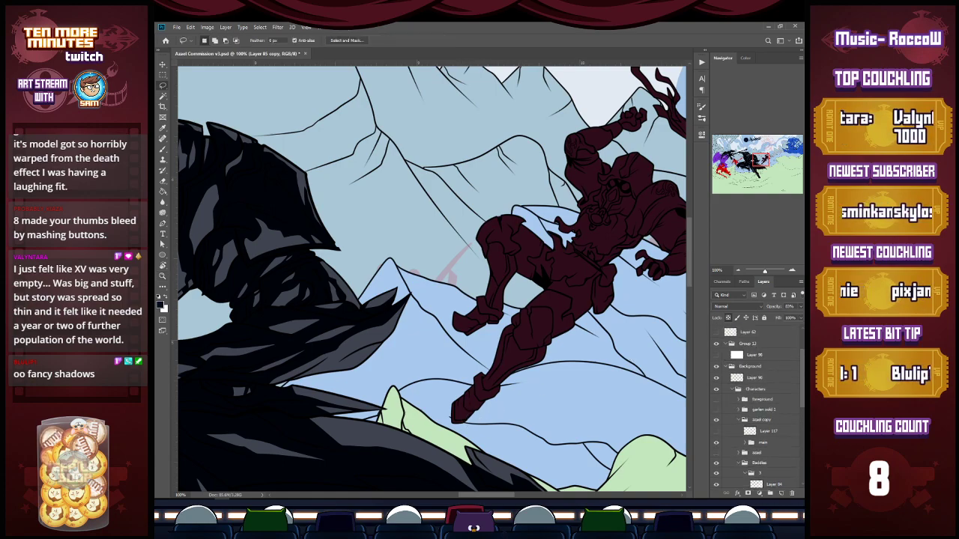
scroll(798, 373, up, 5)
click(716, 343)
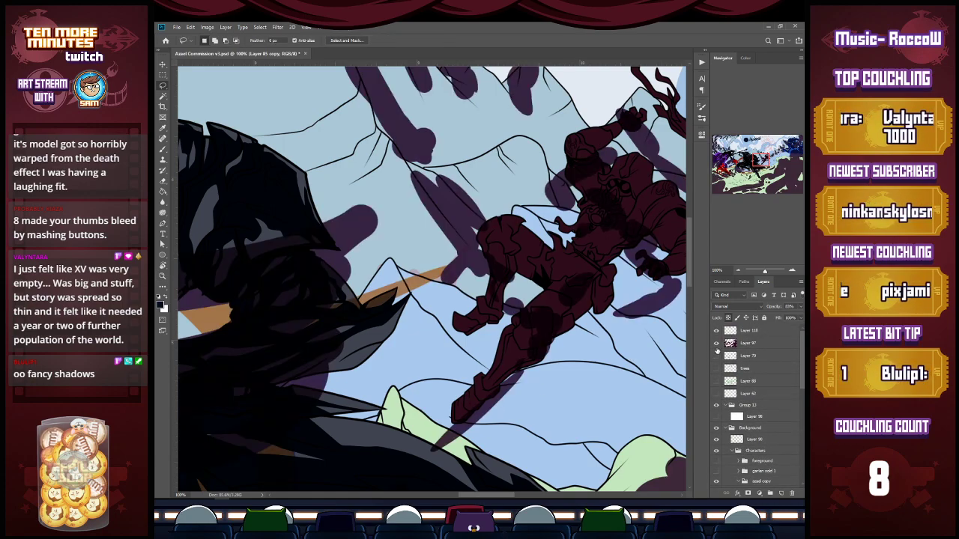
scroll(796, 388, down, 5)
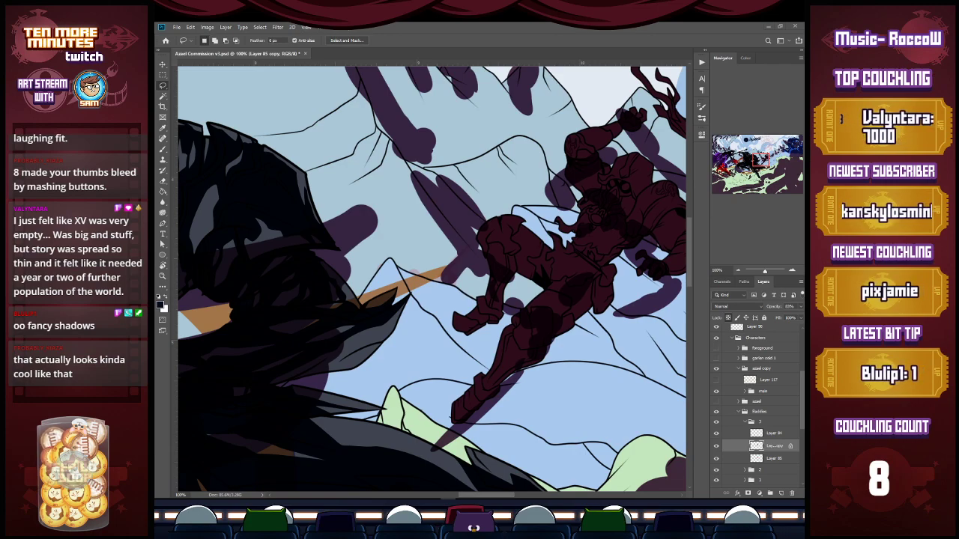
Lasso and cut red highlights out of the enemy's extended foot and shin and the other leg's foot on Layer 85 copy.
mouse_move(453, 422)
mouse_down()
mouse_move(464, 395)
mouse_move(451, 408)
mouse_up()
key(alt+BackSpace)
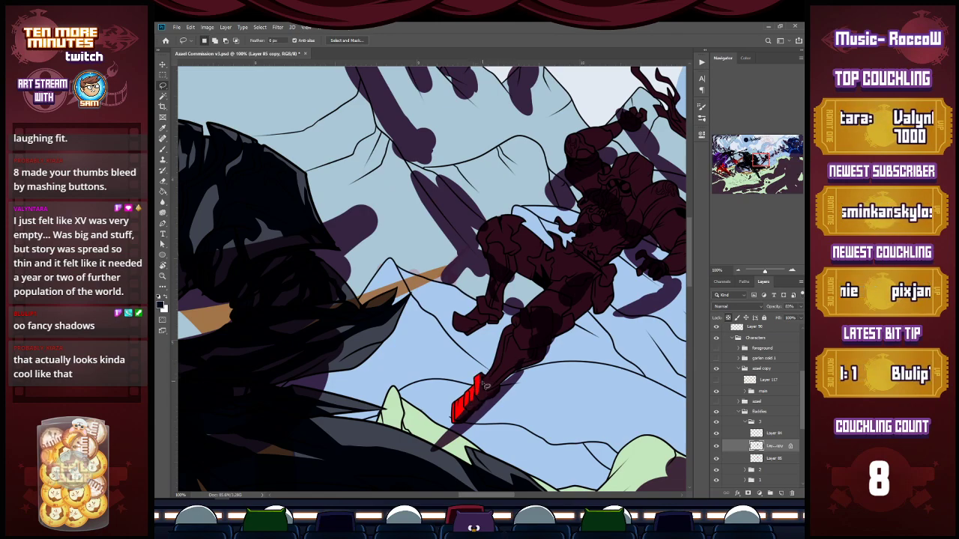
mouse_move(498, 366)
mouse_down()
mouse_move(508, 357)
mouse_move(527, 338)
mouse_move(520, 345)
mouse_move(517, 335)
mouse_move(523, 354)
mouse_move(521, 327)
mouse_up()
key(ctrl+x)
key(ctrl+x)
key(ctrl+x)
mouse_move(457, 321)
mouse_down()
mouse_move(467, 341)
mouse_move(480, 334)
mouse_move(457, 320)
mouse_up()
key(ctrl+x)
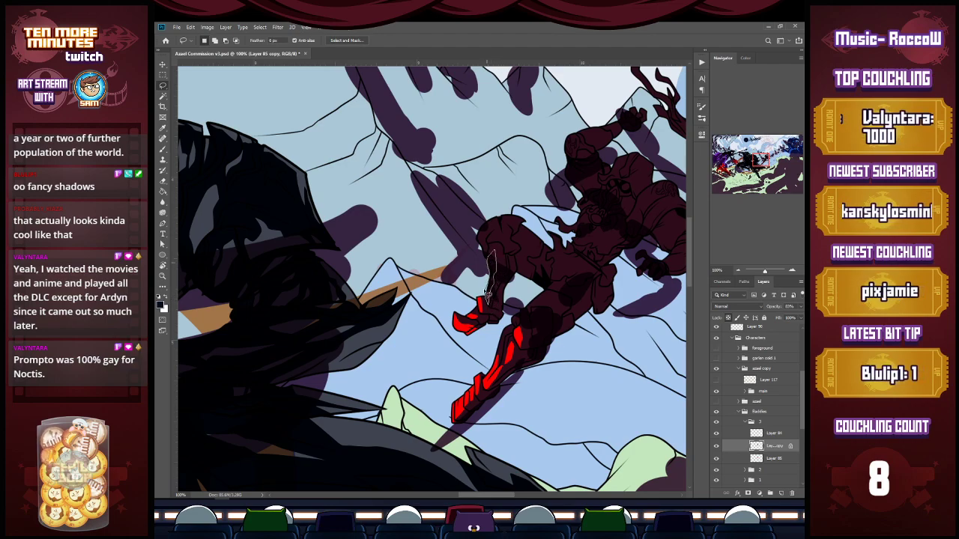
Cut lassoed highlight shapes out of the shadow fill along the enemy's bent shin and knee.
mouse_move(486, 261)
mouse_down()
mouse_move(488, 226)
mouse_move(474, 236)
mouse_move(473, 227)
mouse_move(486, 260)
mouse_up()
key(Delete)
key(ctrl+d)
mouse_move(501, 219)
mouse_down()
mouse_move(502, 233)
mouse_move(502, 218)
mouse_up()
key(Delete)
key(ctrl+d)
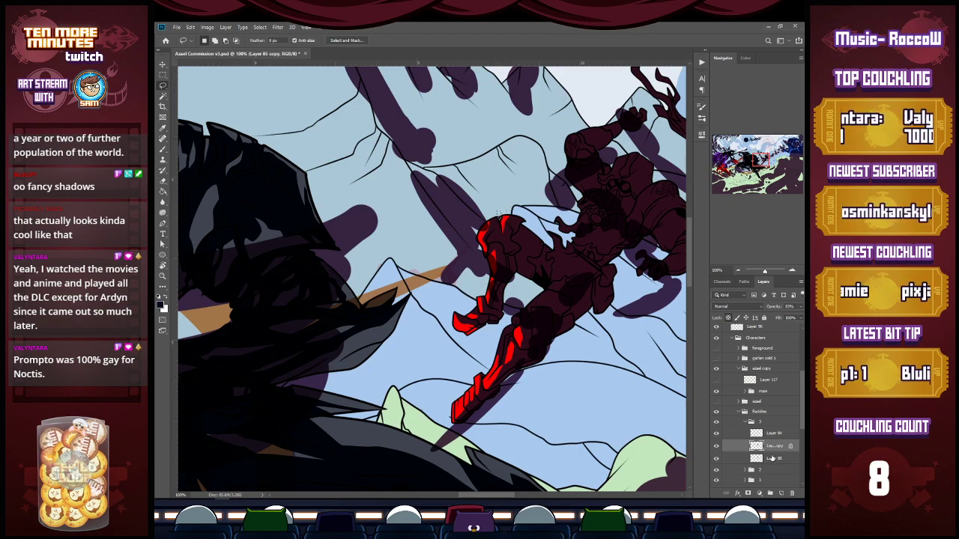
Inspect the cut-out highlights by toggling the red base on Layer 85 off and on, keeping Layer 85 copy active.
click(771, 458)
key(e)
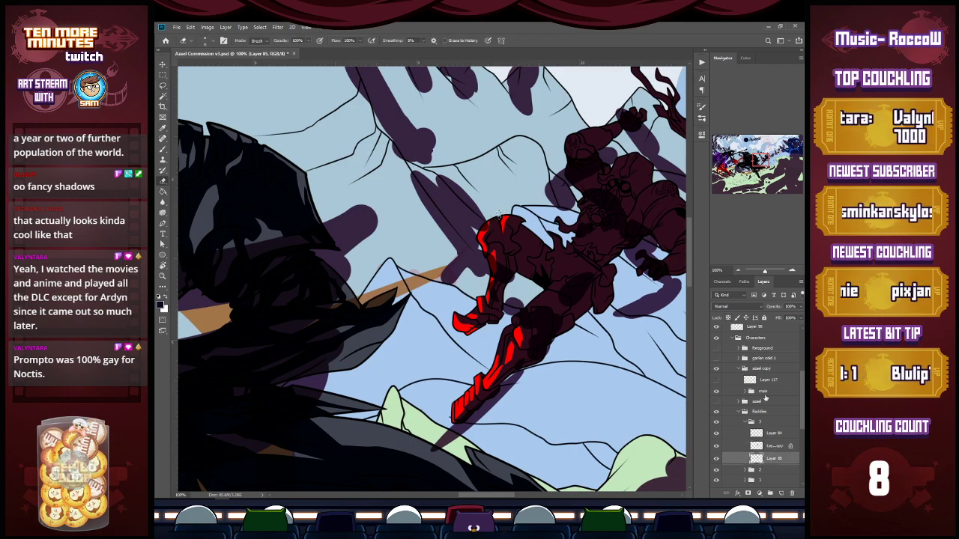
key(alt+bracketright)
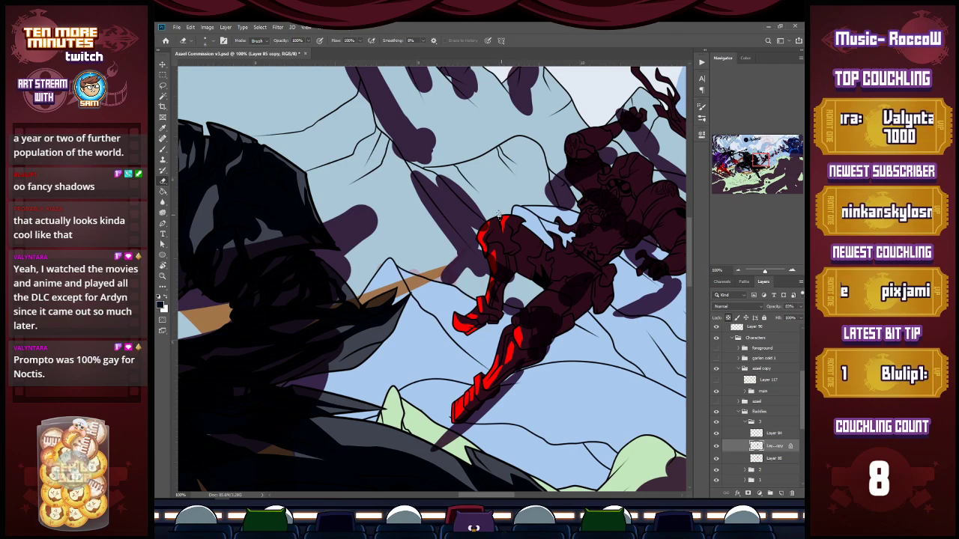
key(l)
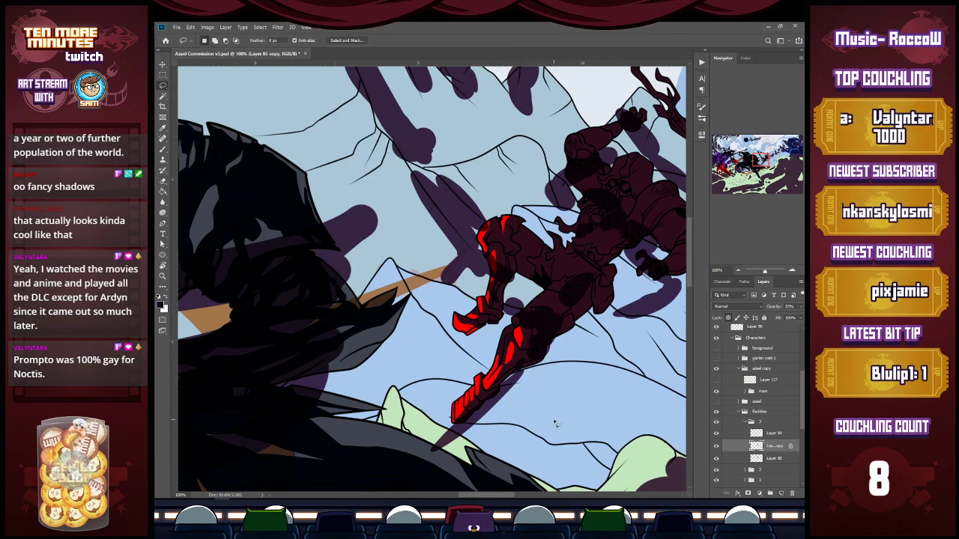
click(716, 459)
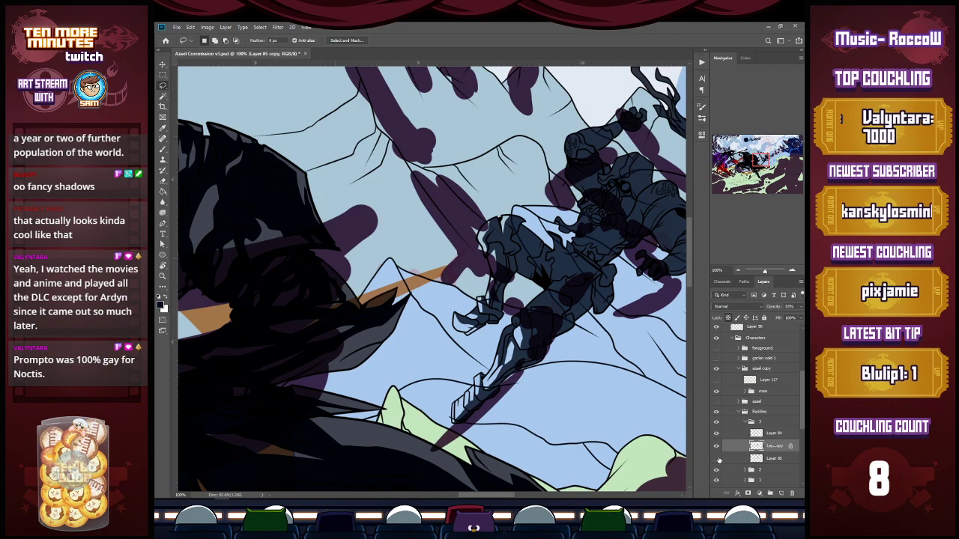
click(716, 458)
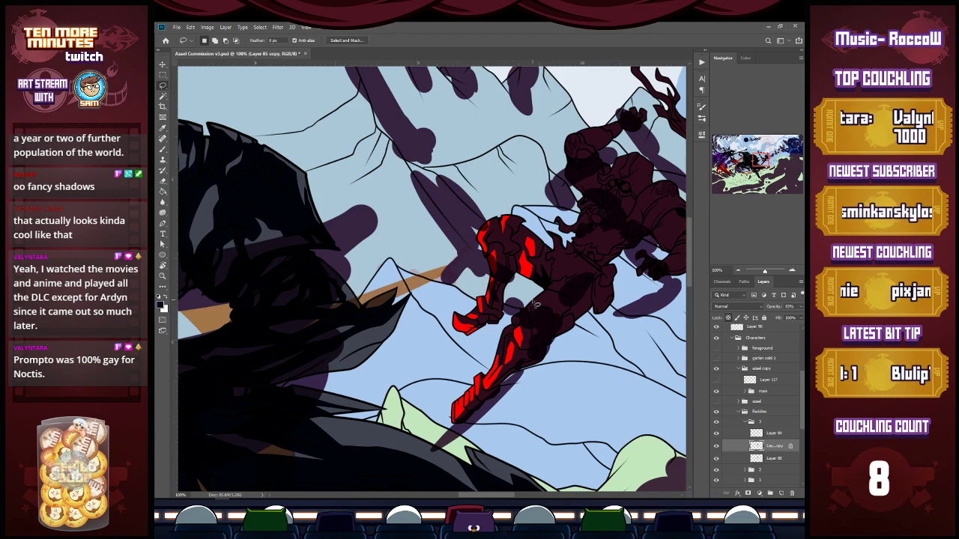
Cut lassoed highlights out of the shadow fill on the enemy's thighs and the cloth at the waist.
mouse_move(527, 308)
mouse_down()
mouse_move(552, 294)
mouse_move(552, 315)
mouse_move(560, 300)
mouse_move(534, 337)
mouse_move(526, 384)
mouse_up()
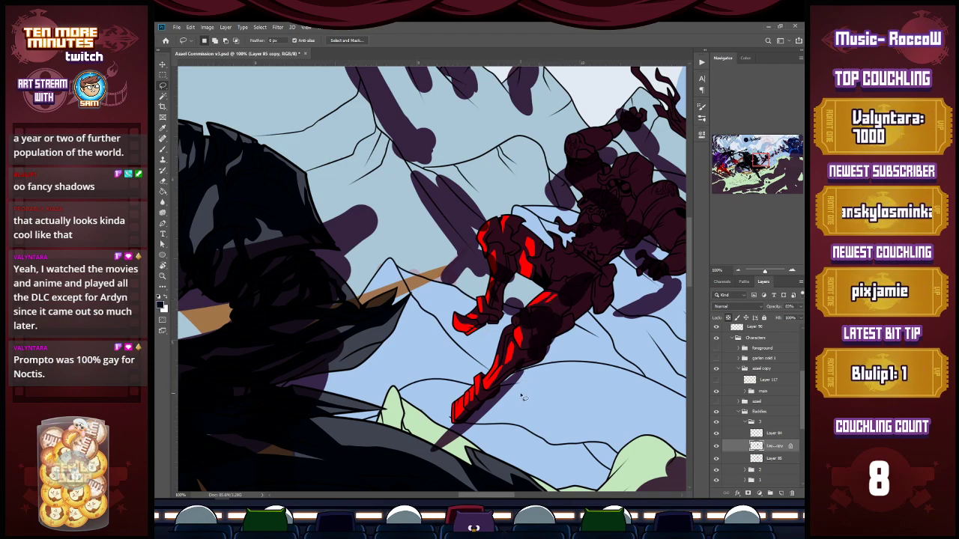
mouse_move(552, 270)
mouse_down()
mouse_move(554, 278)
mouse_move(566, 259)
mouse_move(556, 280)
mouse_move(567, 260)
mouse_move(555, 259)
mouse_up()
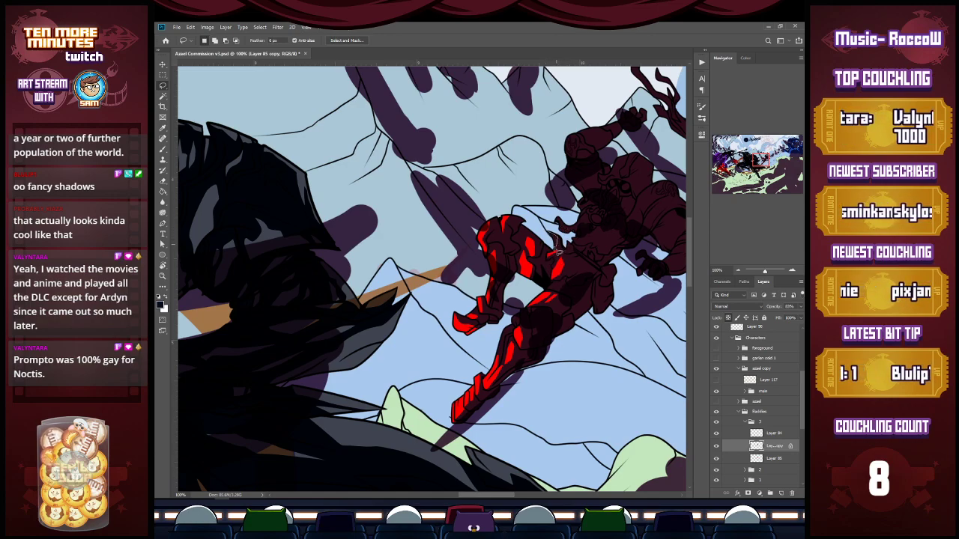
drag(575, 262, 569, 276)
key(Delete)
key(ctrl+d)
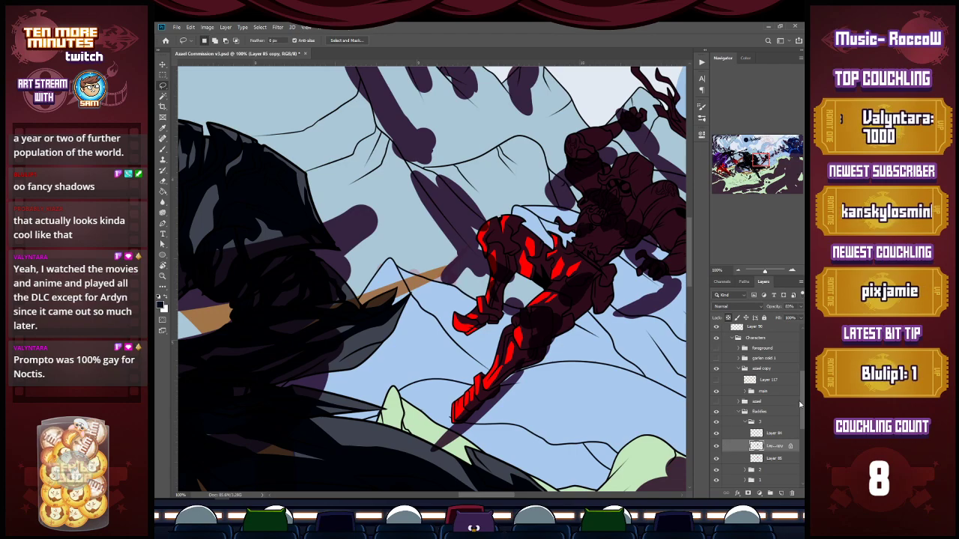
Hide the rough shadow guide on Layer 97.
scroll(798, 404, up, 5)
drag(801, 350, 801, 408)
click(717, 332)
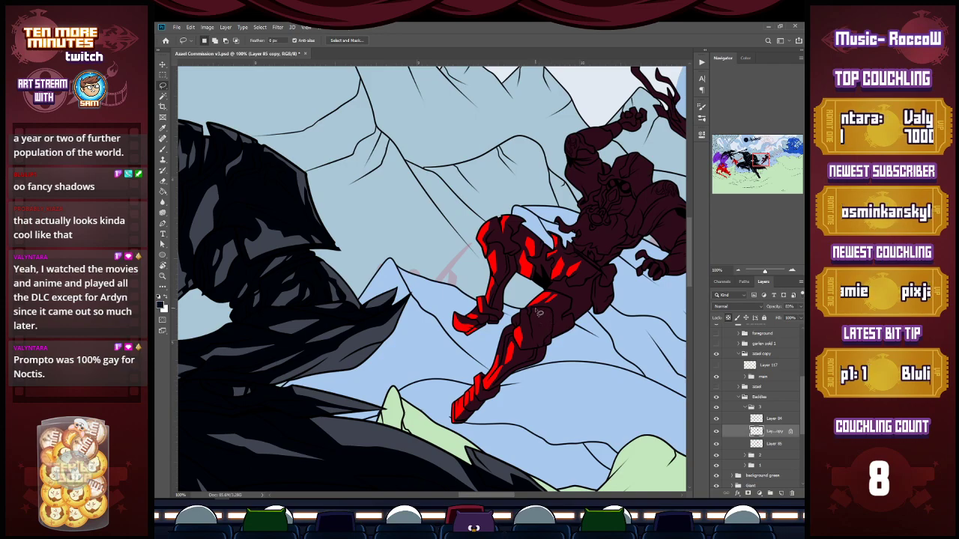
Cut further highlights out of the enemy's extended knee and thigh and the armour piece at the hip.
mouse_move(535, 341)
mouse_down()
mouse_move(545, 332)
mouse_move(540, 313)
mouse_move(538, 342)
mouse_up()
key(ctrl+x)
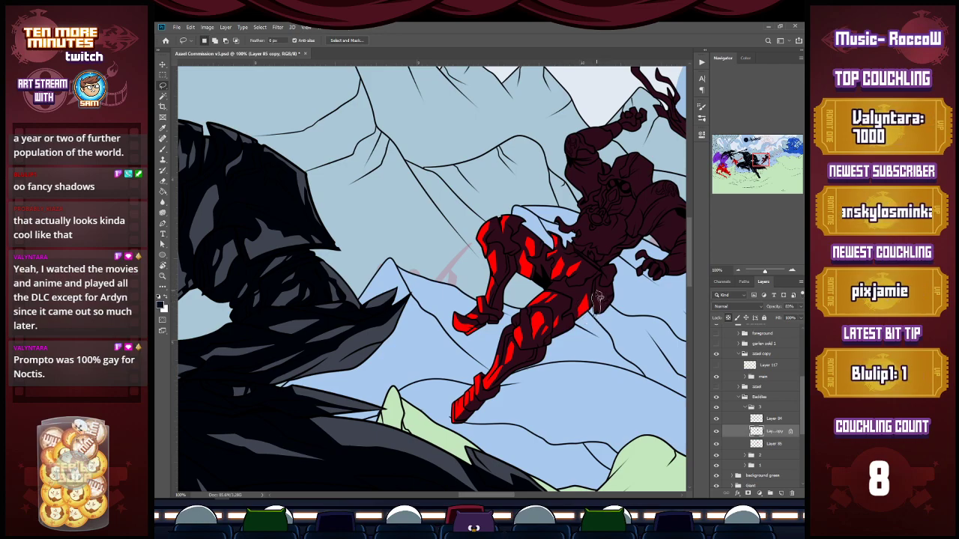
key(ctrl+x)
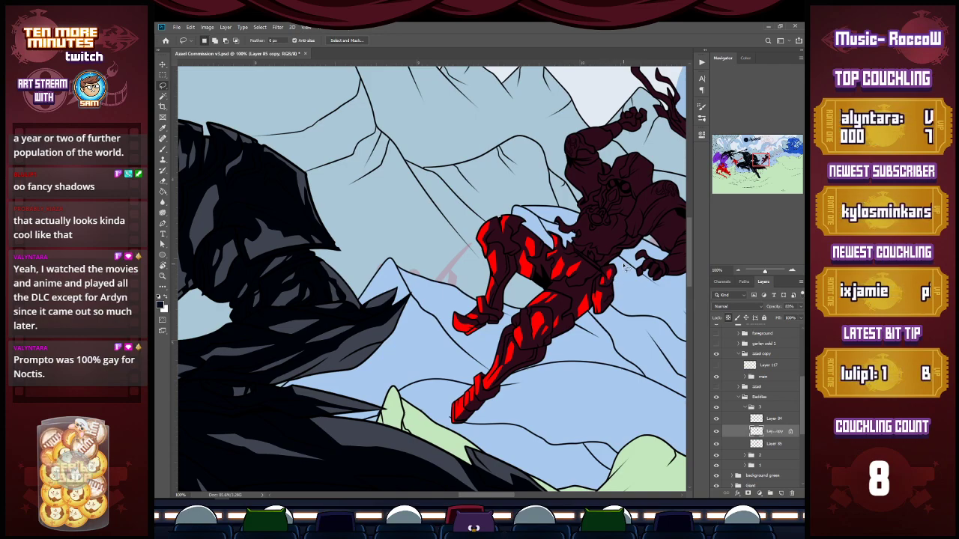
Cut highlights out of the enemy's lowered arm and hand, the flowing beard tip and the abdomen, redoing the first abdomen cut.
drag(494, 498, 508, 498)
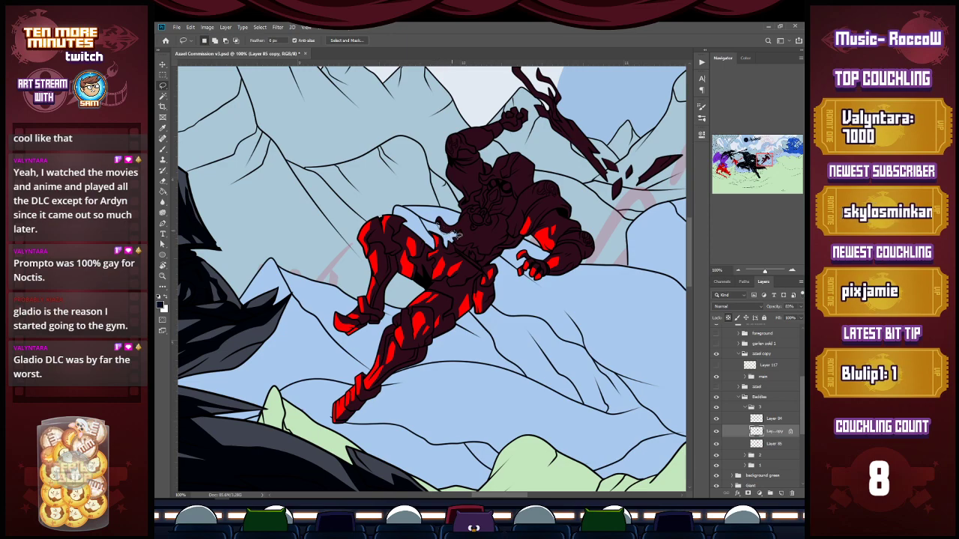
mouse_move(459, 233)
mouse_down()
mouse_move(433, 208)
mouse_move(435, 221)
mouse_up()
key(ctrl+x)
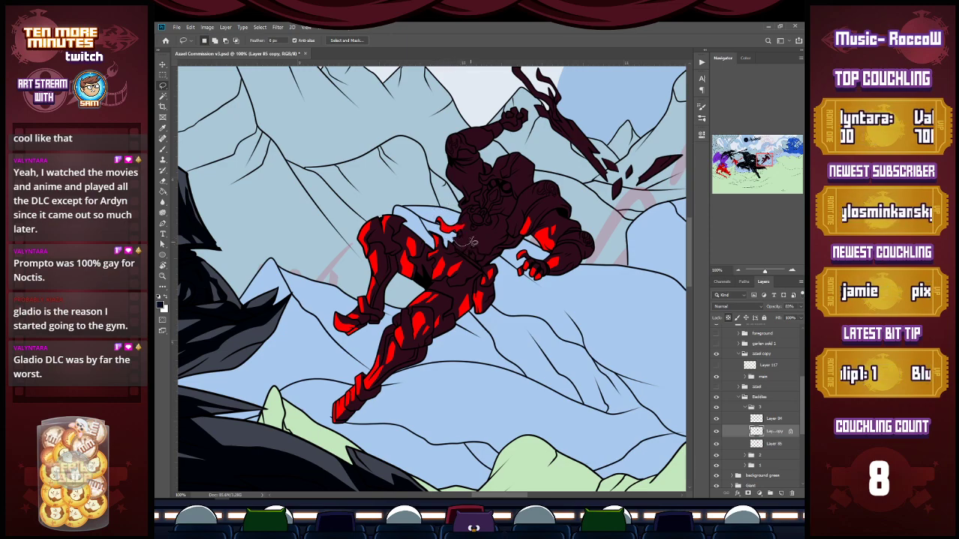
key(ctrl+z)
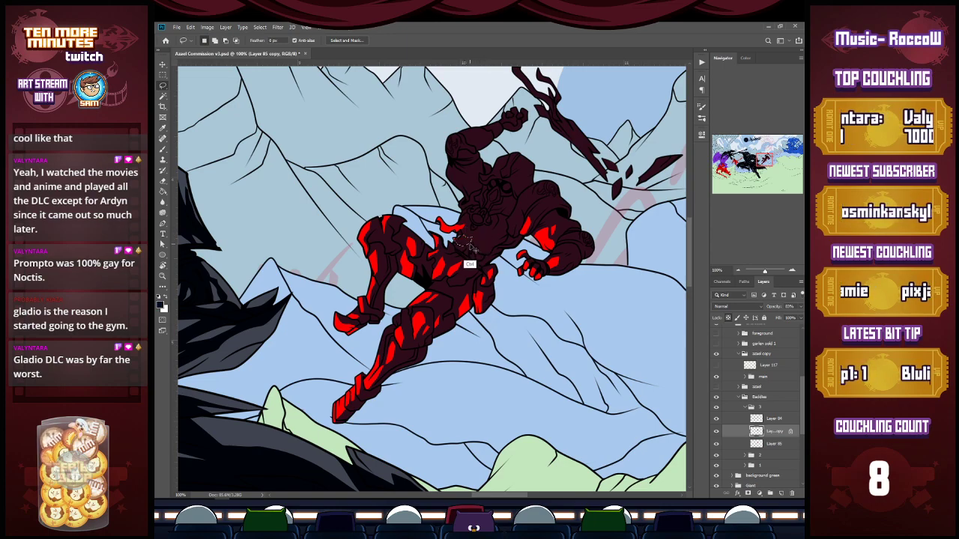
drag(464, 249, 470, 248)
key(ctrl+x)
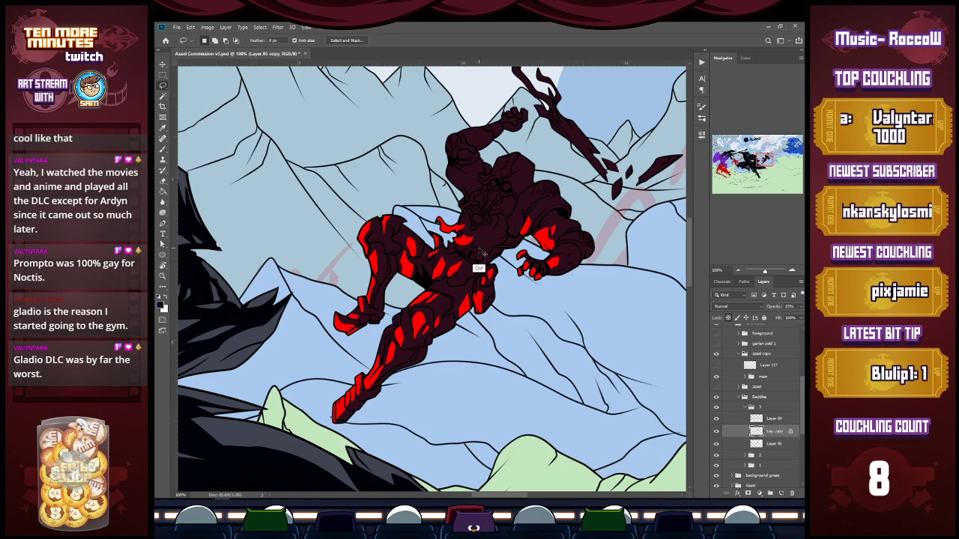
Switch to the Brush tool with a much smaller tip and unlock the transparent pixels of Layer 85 copy.
key(b)
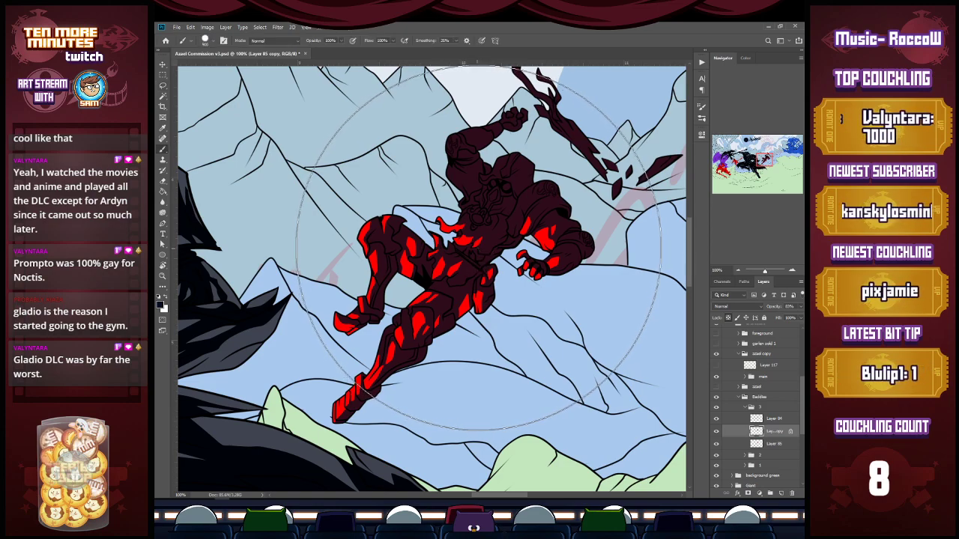
key(bracketleft)
key(bracketleft)
key(bracketleft)
key(bracketleft)
key(bracketleft)
key(bracketleft)
key(bracketleft)
key(bracketleft)
key(bracketleft)
key(bracketleft)
key(bracketleft)
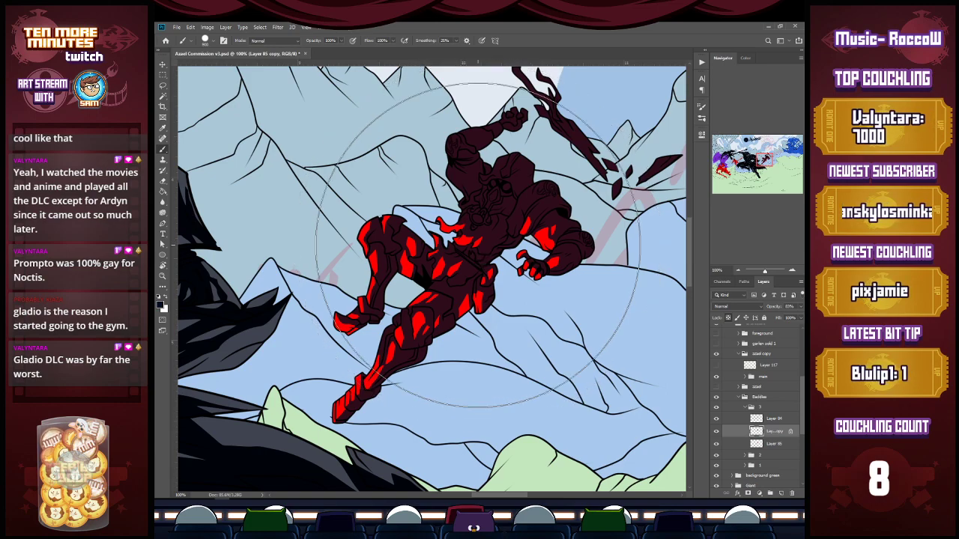
key(bracketleft)
key(bracketleft)
key(bracketleft)
key(bracketleft)
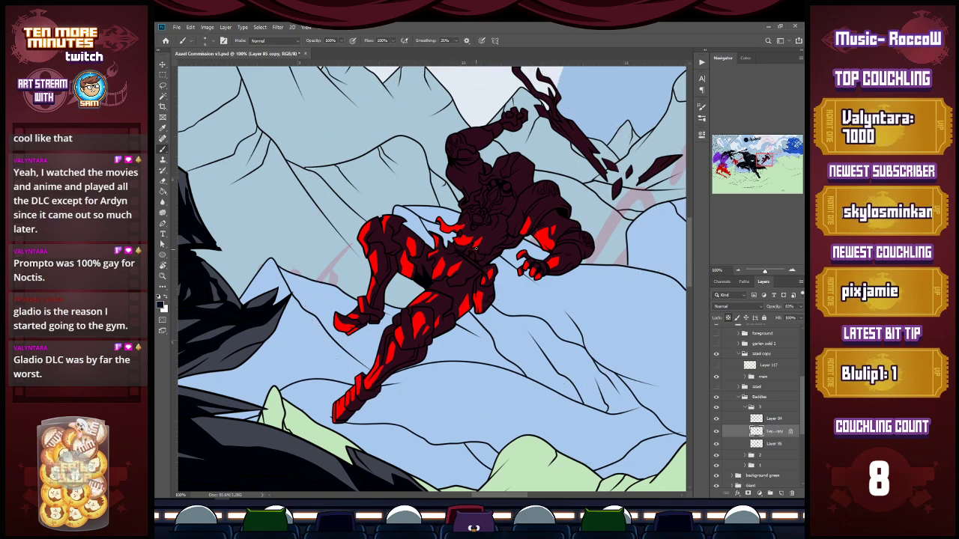
click(728, 318)
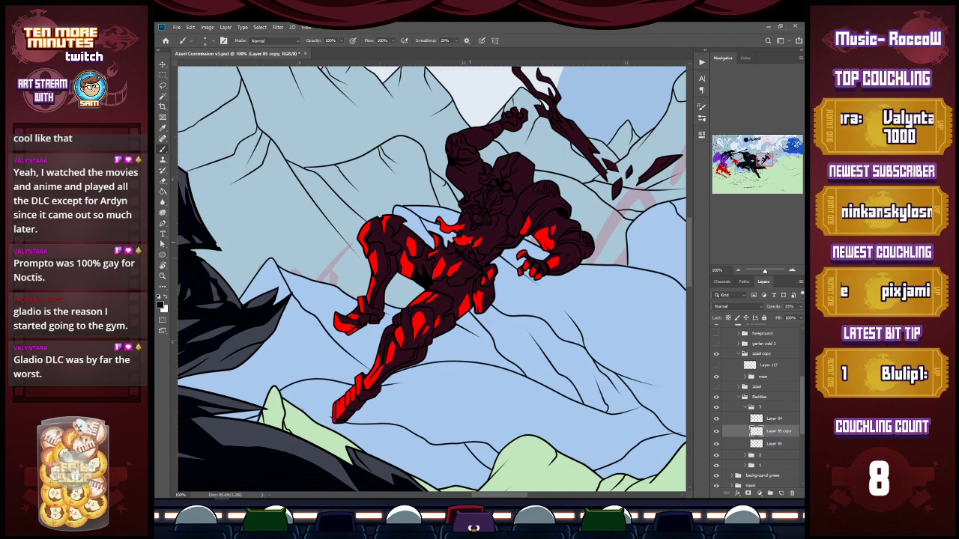
Cut lasso-shaped highlights out of the enemy's hood and the folds around the face on Layer 85 copy.
key(l)
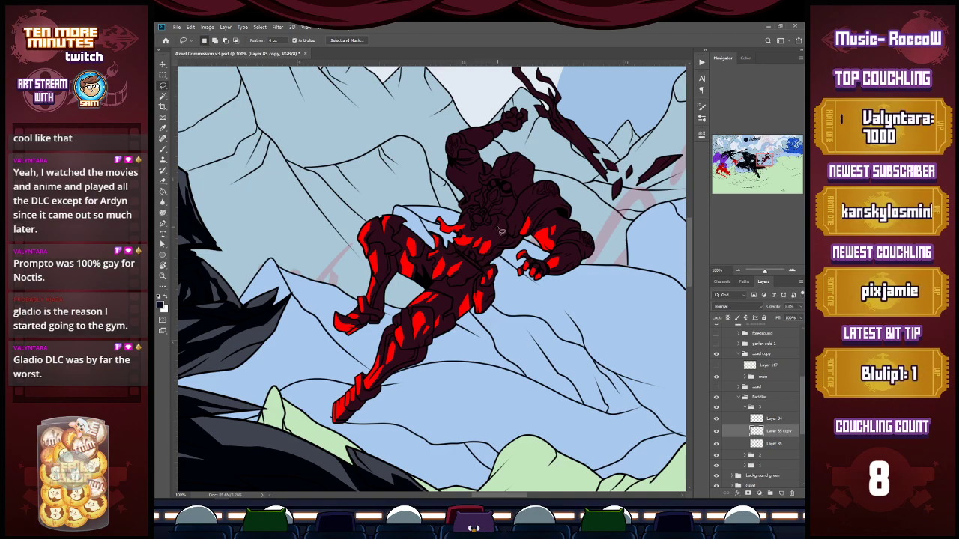
key(z)
click(491, 187)
key(l)
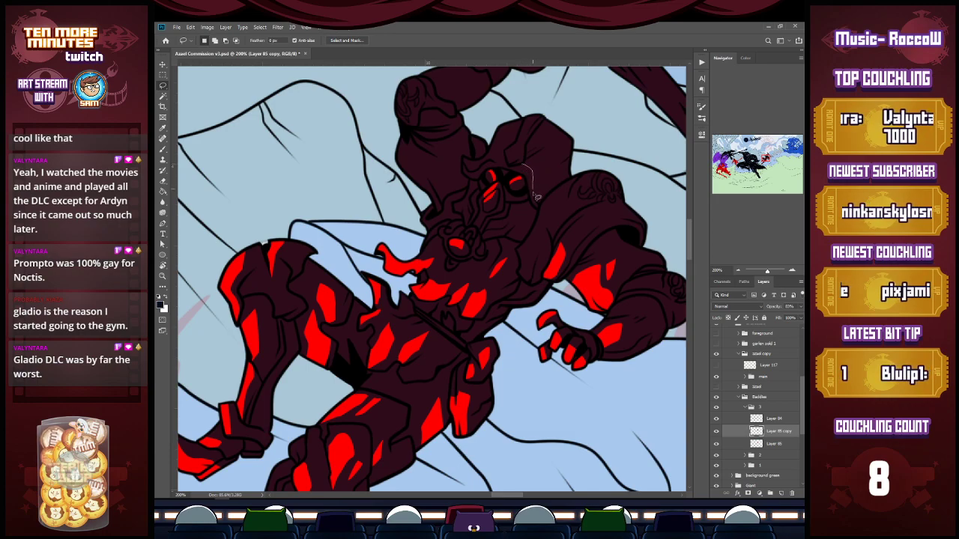
key(ctrl+x)
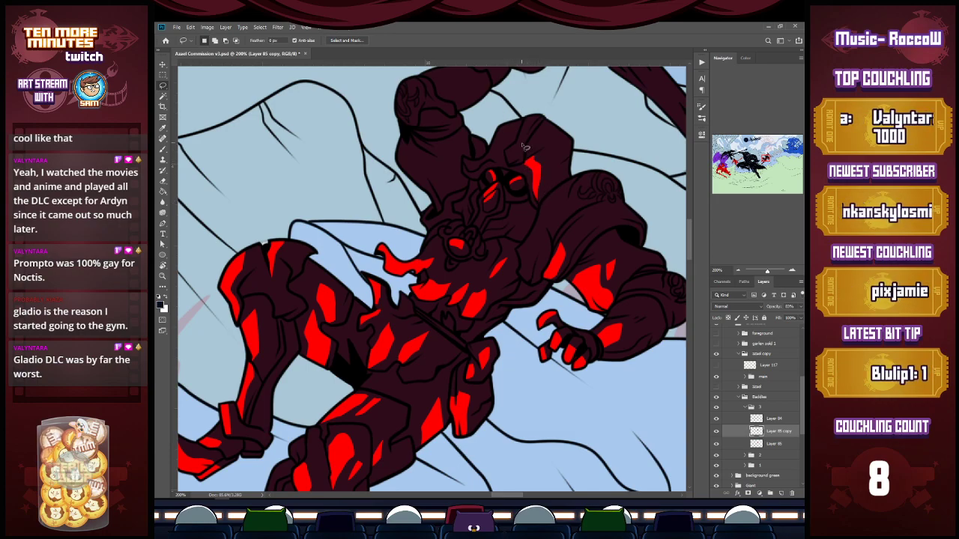
mouse_move(505, 150)
mouse_down()
mouse_move(527, 122)
mouse_move(515, 147)
mouse_move(492, 153)
mouse_move(520, 118)
mouse_move(483, 153)
mouse_up()
key(ctrl+x)
key(ctrl+x)
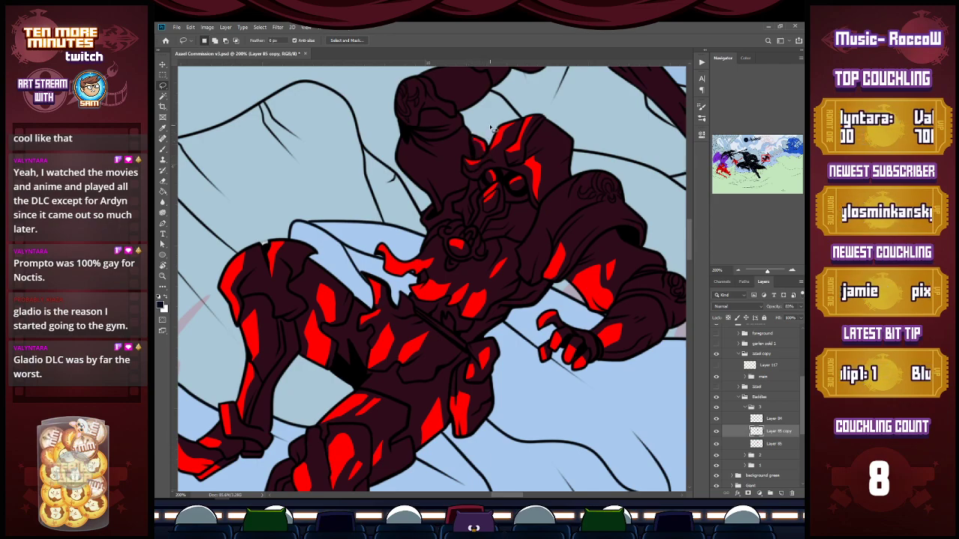
Cut highlights out of the enemy's chest folds, front shoulder and the swirl ornament on that shoulder.
mouse_move(538, 228)
mouse_down()
mouse_move(522, 271)
mouse_move(546, 235)
mouse_move(518, 252)
mouse_up()
key(Delete)
mouse_move(551, 221)
mouse_down()
mouse_move(564, 188)
mouse_move(564, 202)
mouse_move(597, 186)
mouse_up()
key(Delete)
key(Delete)
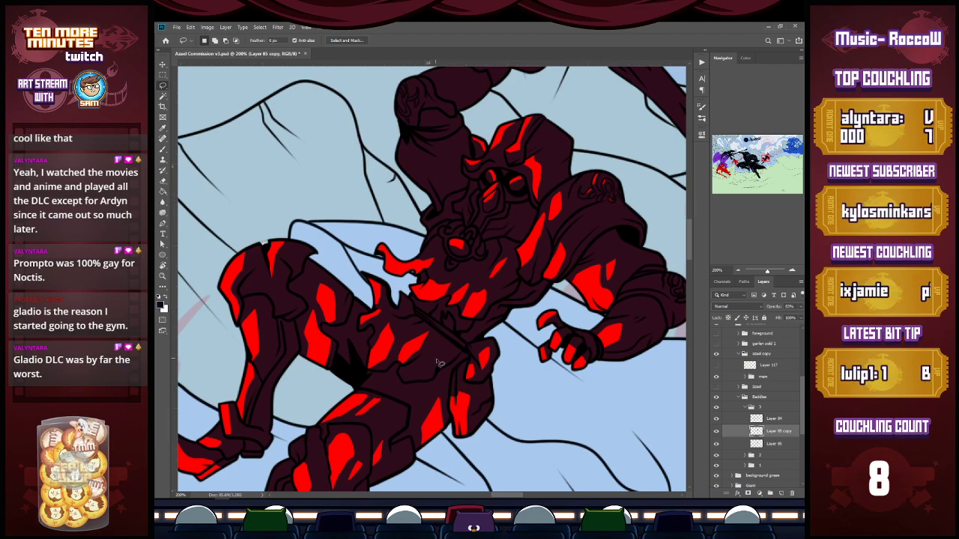
Cut highlights out of the enemy's raised arm, covering the upper arm, elbow ornament, forearm and clenched fingers.
scroll(689, 237, up, 3)
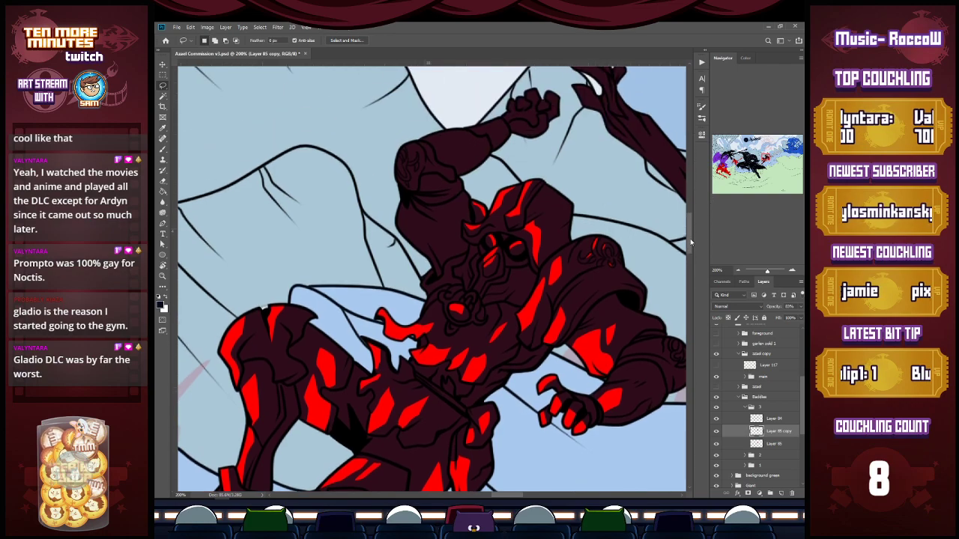
mouse_move(419, 235)
mouse_down()
mouse_move(438, 283)
mouse_move(401, 245)
mouse_move(400, 159)
mouse_move(403, 183)
mouse_move(411, 152)
mouse_move(425, 160)
mouse_move(466, 144)
mouse_move(433, 142)
mouse_move(487, 145)
mouse_move(503, 132)
mouse_move(471, 138)
mouse_move(535, 117)
mouse_move(533, 102)
mouse_move(536, 117)
mouse_move(546, 105)
mouse_up()
key(alt+BackSpace)
key(Delete)
key(Delete)
key(Delete)
key(Delete)
key(Delete)
key(Delete)
key(Delete)
key(ctrl+d)
key(Delete)
key(ctrl+d)
key(Delete)
key(ctrl+d)
key(Delete)
key(ctrl+d)
key(Delete)
key(ctrl+d)
Erase the stray fill between the raised hand's thumb and fingers on Layer 85 and Layer 85 copy, and cut a thumb highlight.
key(alt+bracketleft)
key(e)
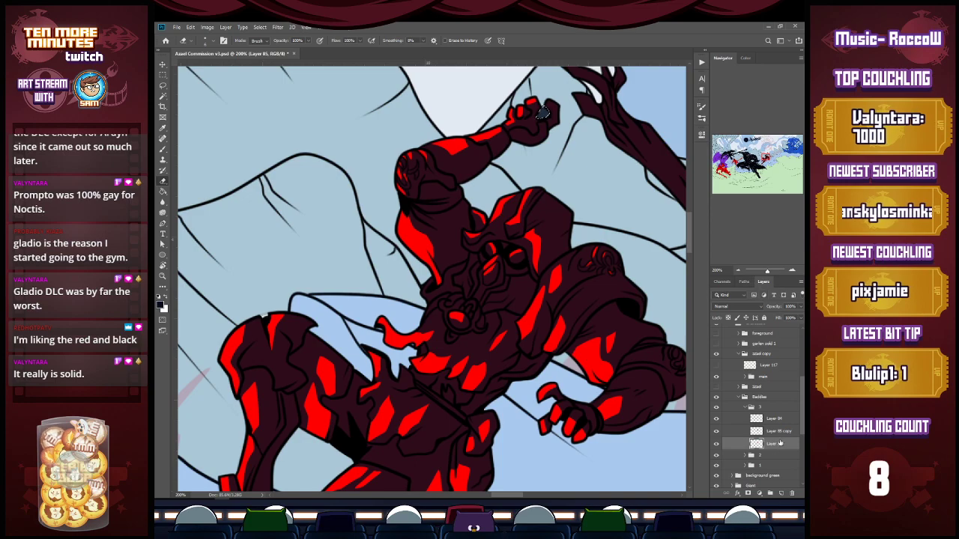
key(alt+bracketright)
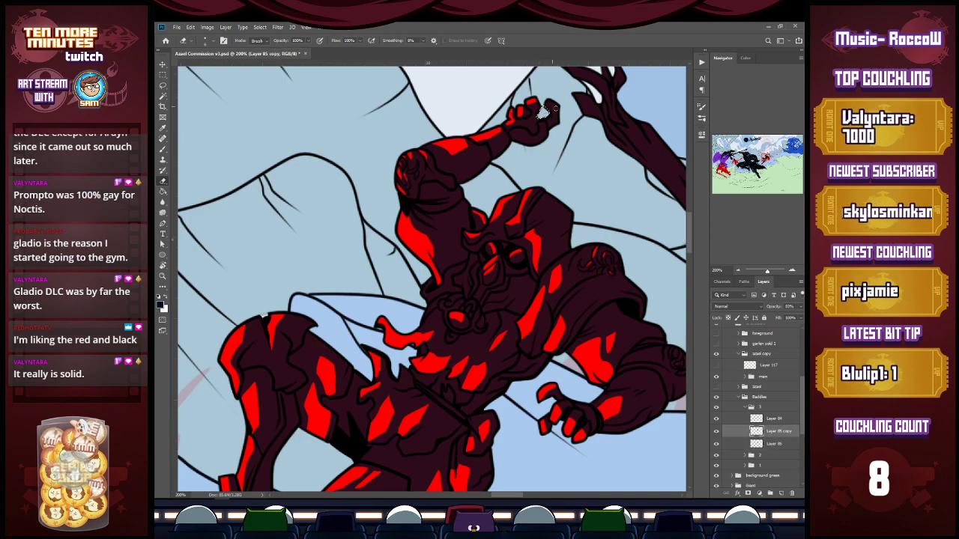
key(l)
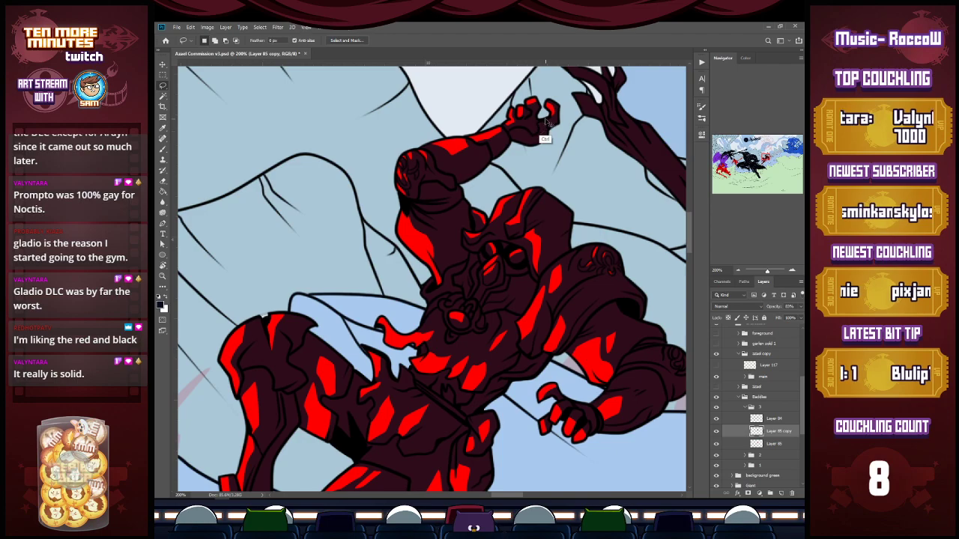
Cut highlights out of the upper end and curled prongs of the broken weapon above the enemy's raised hand.
key(z)
alt+click(511, 399)
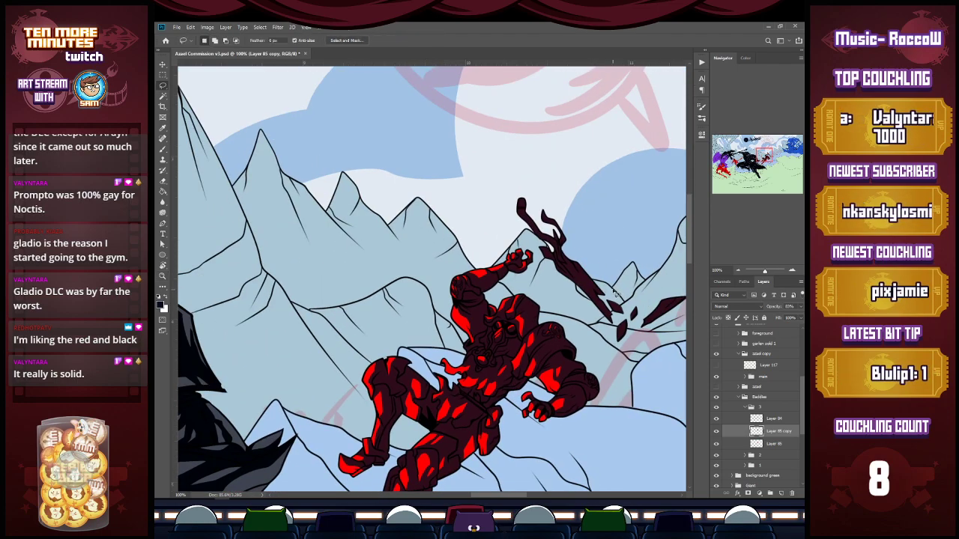
click(614, 293)
key(l)
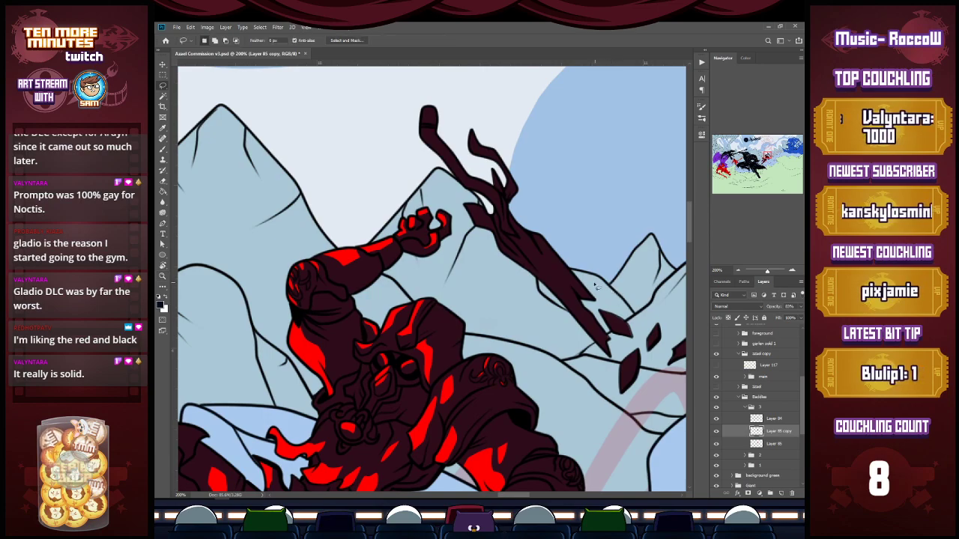
mouse_move(471, 202)
mouse_down()
mouse_move(494, 234)
mouse_move(470, 223)
mouse_move(462, 194)
mouse_up()
key(Delete)
key(ctrl+d)
mouse_move(417, 139)
mouse_down()
mouse_move(487, 206)
mouse_move(442, 148)
mouse_move(428, 109)
mouse_move(417, 138)
mouse_move(472, 147)
mouse_move(500, 174)
mouse_move(471, 129)
mouse_up()
key(Delete)
key(ctrl+d)
key(Delete)
key(ctrl+d)
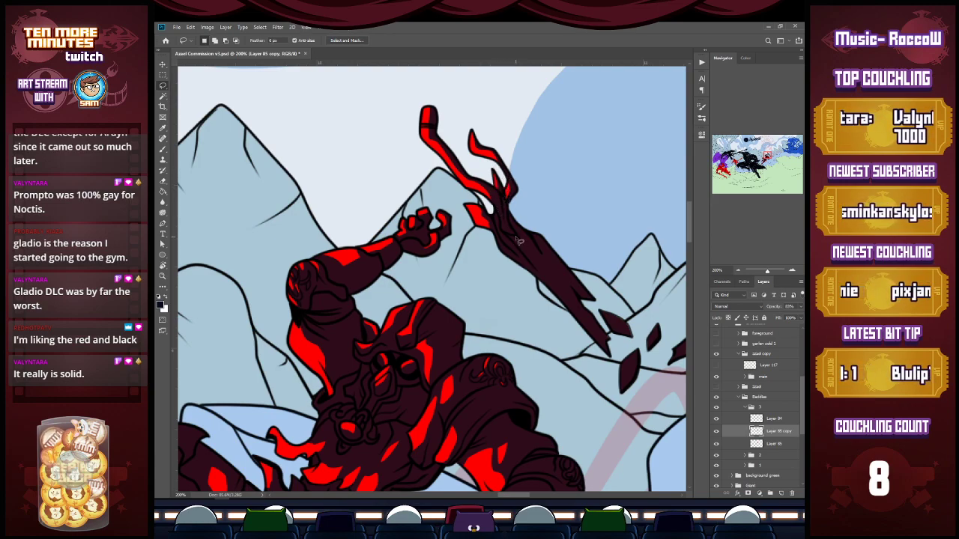
Cut long highlights along the broken weapon's thick shaft down to its splintered end.
mouse_move(507, 236)
mouse_down()
mouse_move(549, 282)
mouse_move(507, 231)
mouse_up()
key(Delete)
key(ctrl+d)
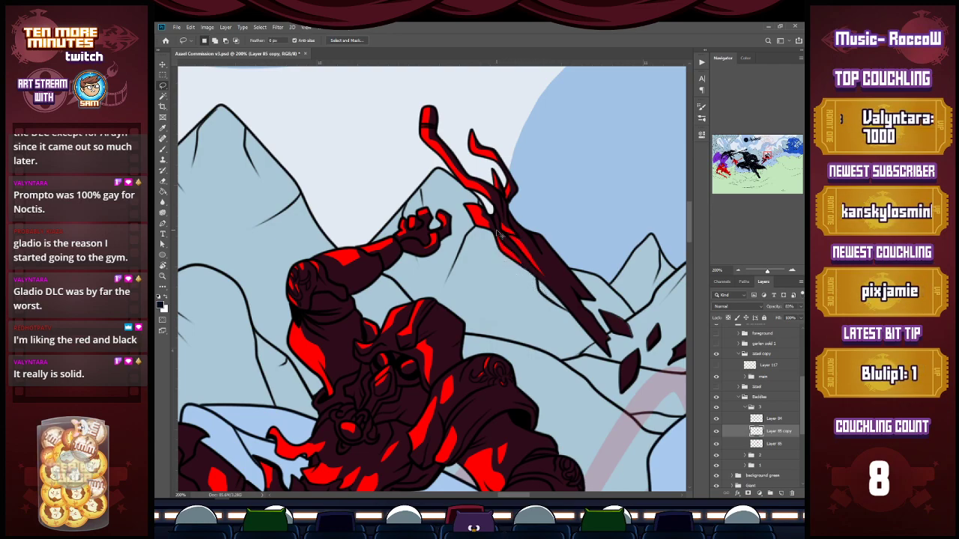
mouse_move(554, 276)
mouse_down()
mouse_move(599, 340)
mouse_move(556, 277)
mouse_up()
key(Delete)
key(ctrl+d)
Cut highlights out of the small flying weapon shards and the long blade fragment beyond them.
mouse_move(634, 343)
mouse_down()
mouse_move(604, 320)
mouse_move(614, 313)
mouse_move(625, 393)
mouse_move(620, 363)
mouse_up()
key(Delete)
key(Delete)
mouse_move(646, 322)
mouse_down()
mouse_move(664, 341)
mouse_move(648, 350)
mouse_up()
key(Delete)
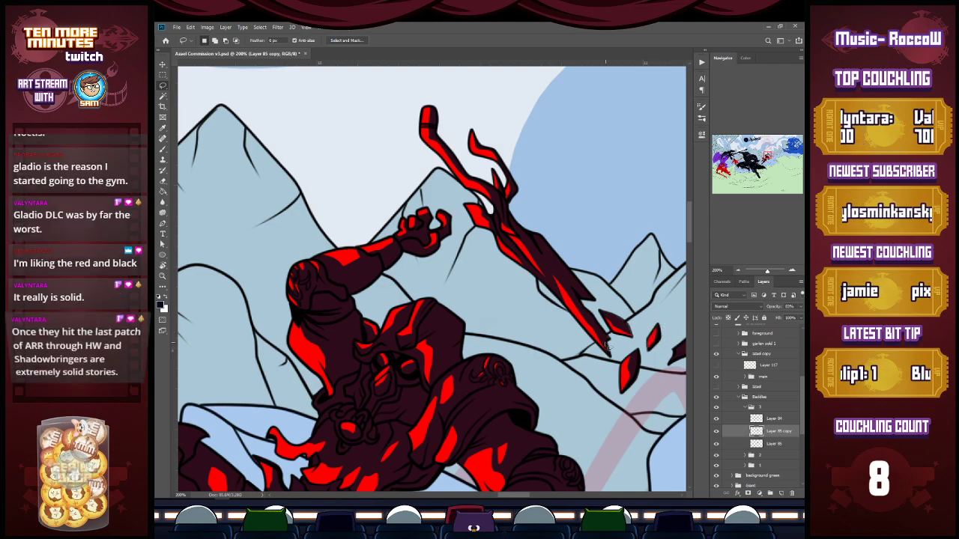
drag(515, 495, 527, 495)
mouse_move(545, 351)
mouse_down()
mouse_move(569, 303)
mouse_move(529, 329)
mouse_move(521, 361)
mouse_up()
key(Delete)
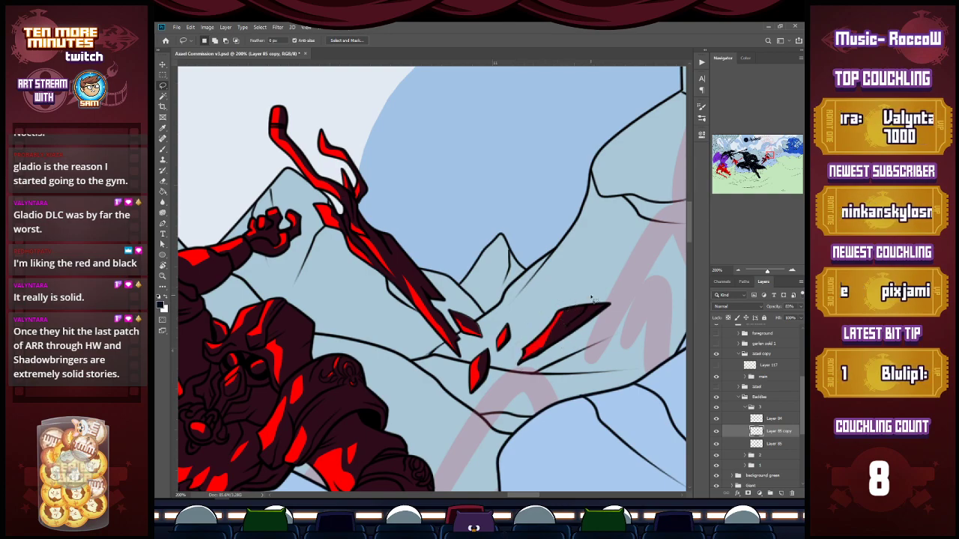
Collapse group 3, expand group 2, duplicate Layer 86 and lock the duplicate's transparent pixels.
key(z)
alt+click(557, 316)
drag(768, 155, 762, 160)
drag(595, 315, 715, 317)
alt+click(560, 356)
alt+click(560, 357)
drag(419, 352, 674, 285)
click(746, 407)
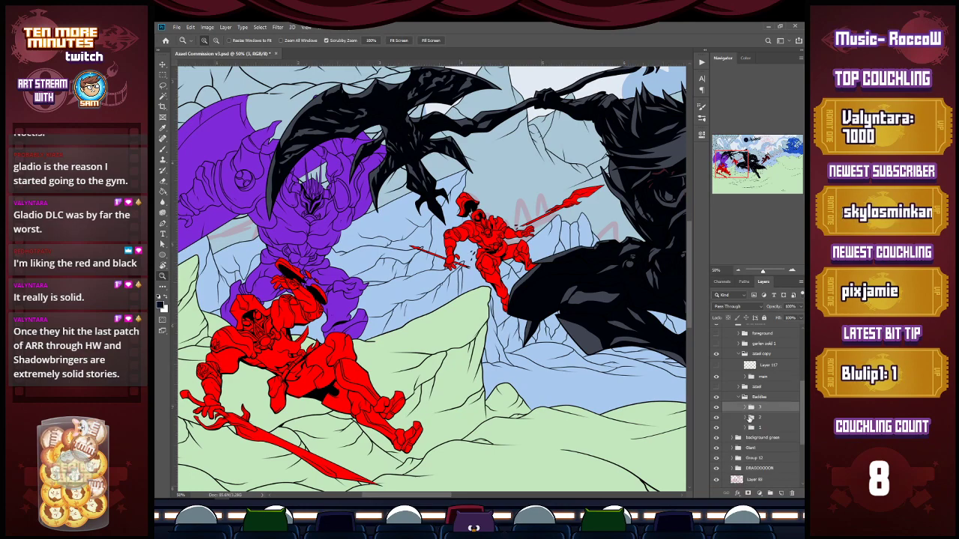
click(746, 417)
click(772, 433)
click(770, 440)
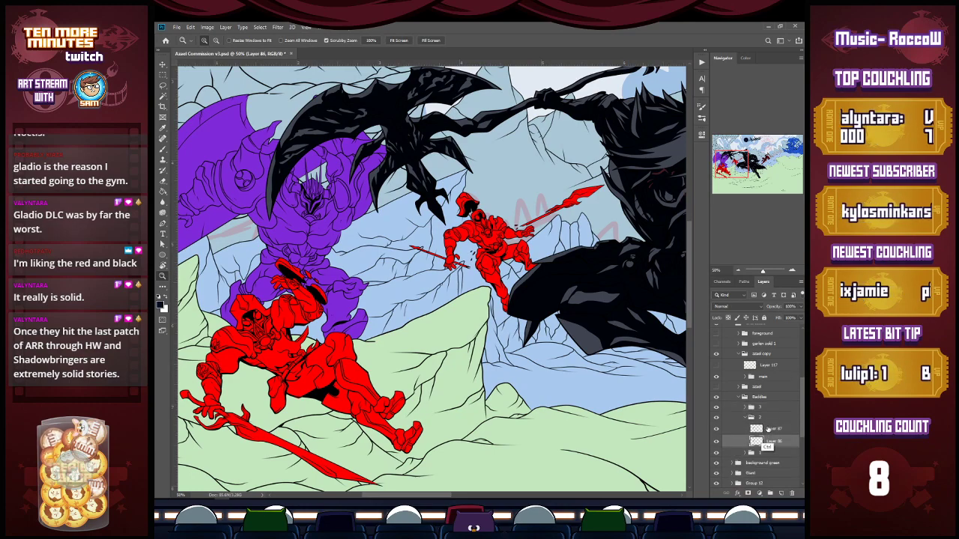
key(ctrl+j)
click(728, 318)
Paint the whole spear-carrying enemy dark on Layer 86 copy with a much larger brush and lower the layer's opacity.
mouse_move(739, 163)
mouse_down()
mouse_move(747, 148)
mouse_move(731, 161)
mouse_up()
key(i)
key(b)
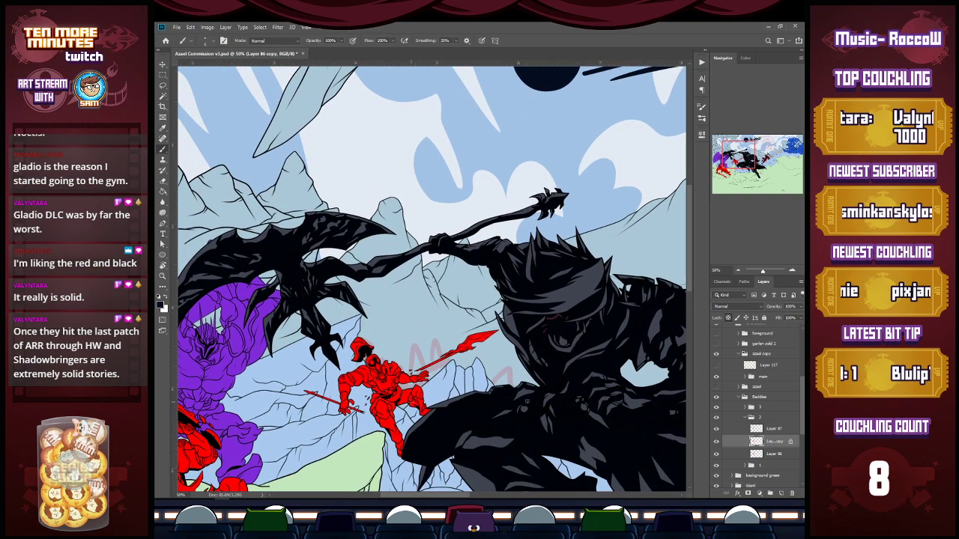
key(bracketright)
key(bracketright)
key(bracketright)
key(bracketright)
key(bracketright)
key(bracketright)
key(bracketright)
key(bracketright)
key(bracketright)
key(bracketright)
key(bracketright)
key(bracketright)
key(bracketright)
key(bracketright)
key(bracketright)
key(bracketright)
key(bracketright)
key(bracketright)
key(bracketright)
key(bracketright)
mouse_move(416, 394)
mouse_down()
mouse_move(466, 351)
mouse_move(327, 433)
mouse_move(385, 355)
mouse_up()
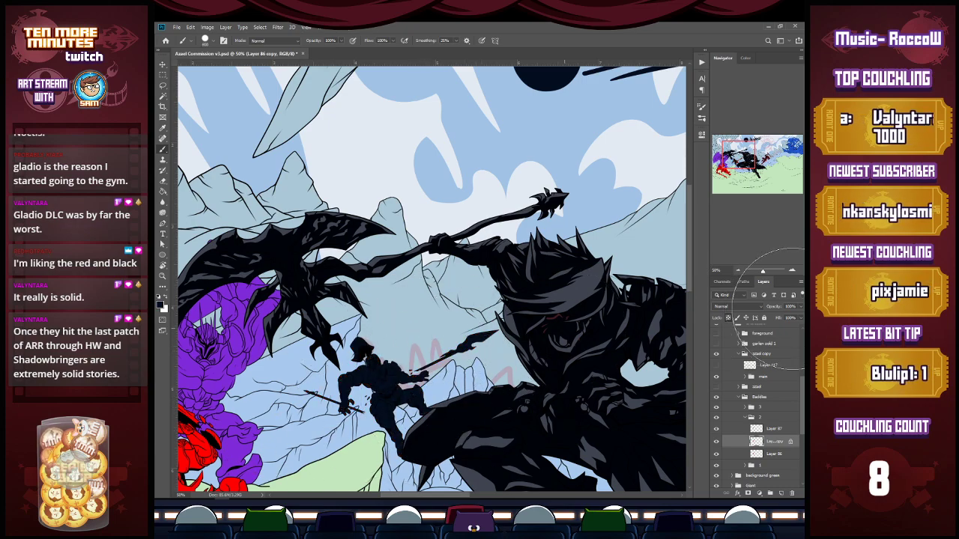
click(801, 308)
drag(801, 318, 786, 318)
Cut highlights out of the lower edge of the enemy's spear blade and along its shaft.
key(z)
click(424, 366)
click(424, 366)
key(l)
mouse_move(592, 290)
mouse_down()
mouse_move(517, 325)
mouse_move(509, 341)
mouse_move(573, 315)
mouse_move(589, 290)
mouse_up()
key(ctrl+x)
mouse_move(451, 363)
mouse_down()
mouse_move(510, 335)
mouse_move(485, 365)
mouse_up()
key(ctrl+x)
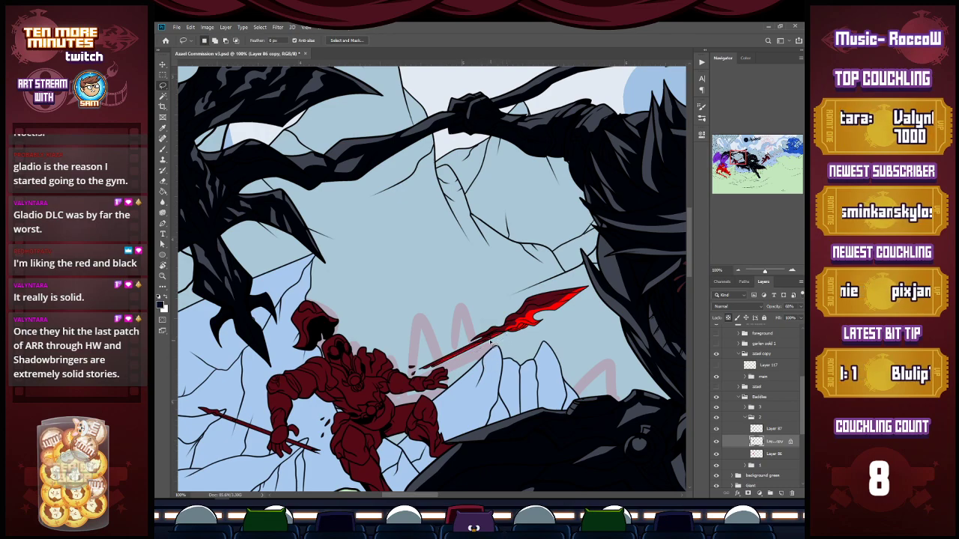
Unlock transparency on Layer 86 copy and Layer 86, and erase the stray fill between the spear's splinter and shaft.
key(z)
click(485, 338)
click(485, 338)
key(l)
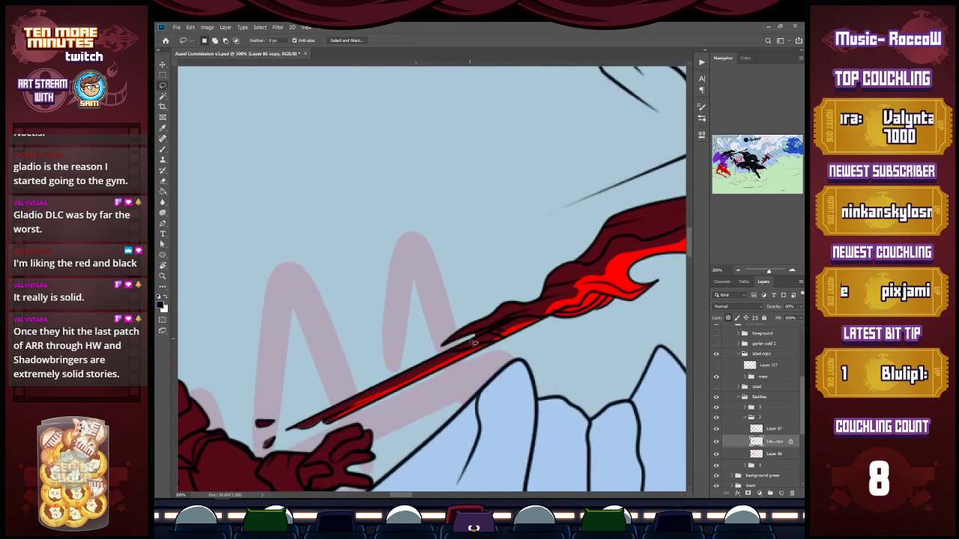
key(e)
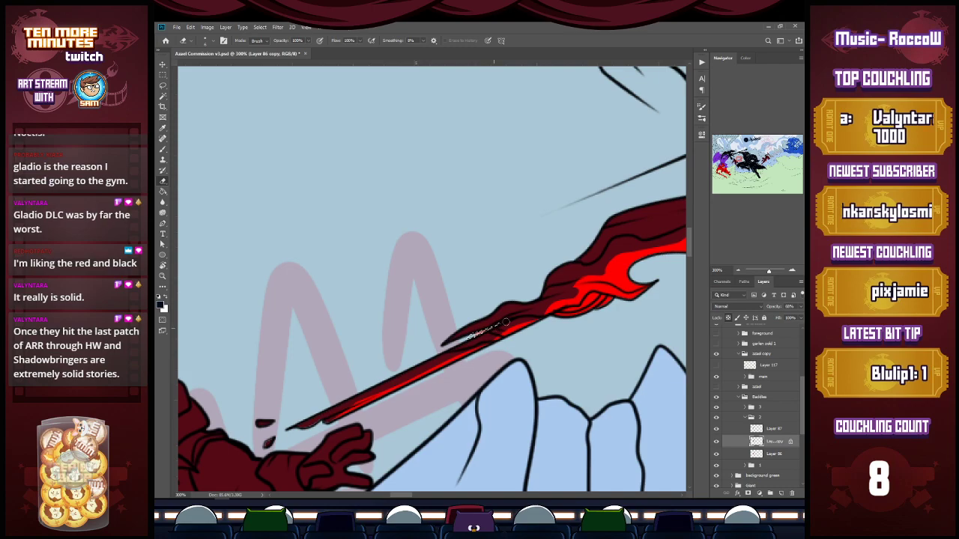
click(772, 453)
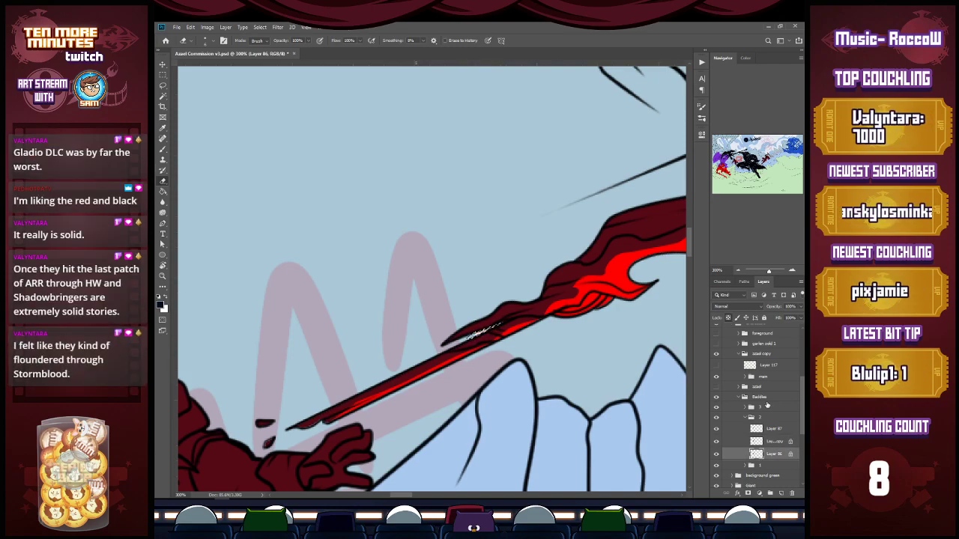
click(774, 441)
click(728, 319)
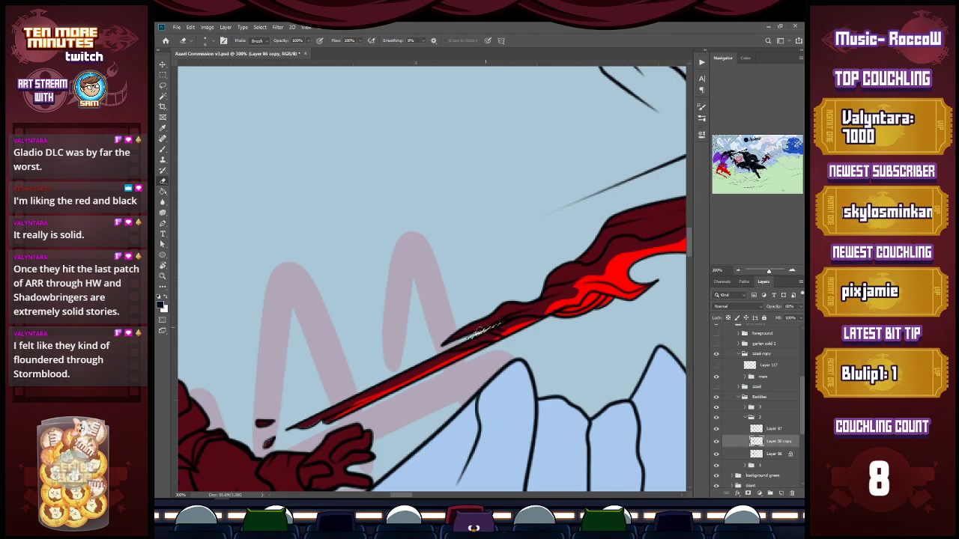
key(alt+bracketleft)
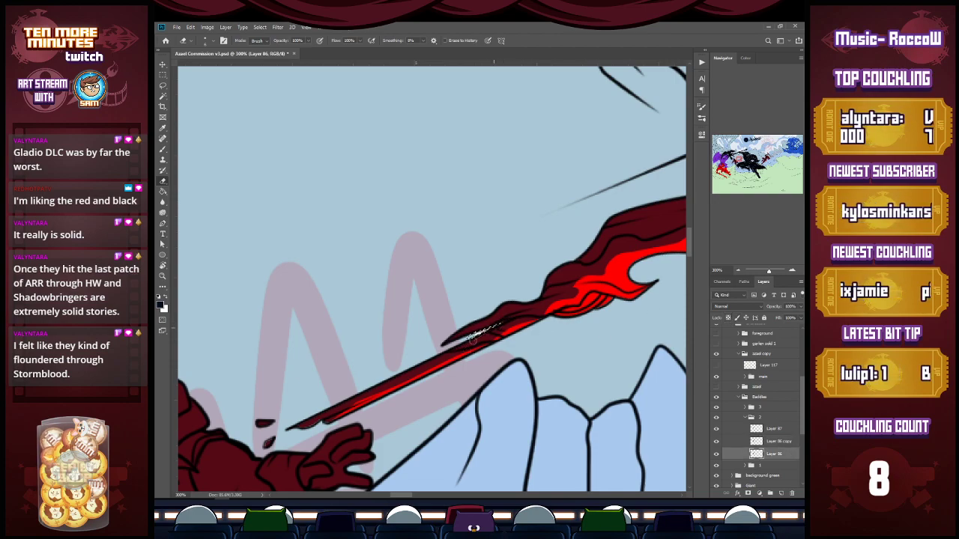
key(l)
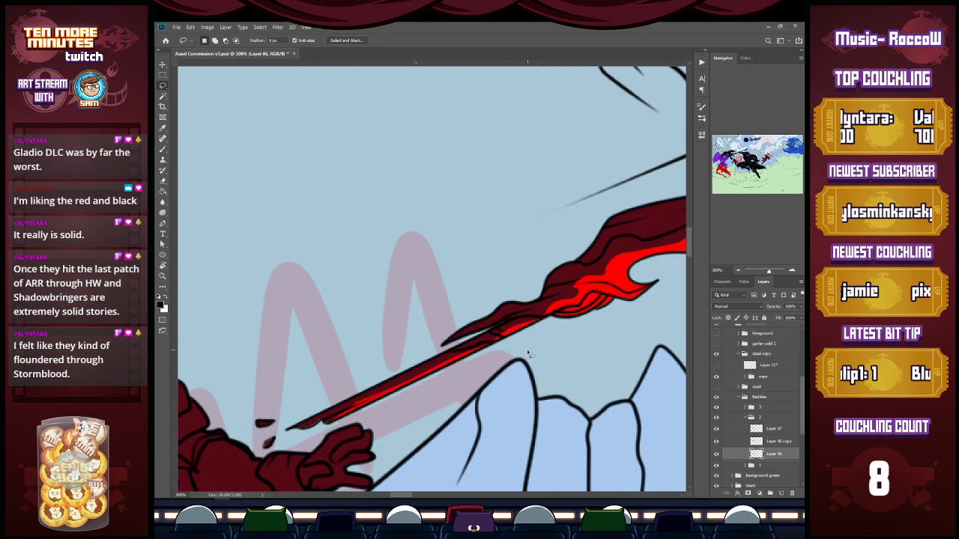
Erase highlights along the outstretched hand's fingers on Layer 86 copy and save the document.
key(alt+bracketright)
scroll(491, 438, down, 1)
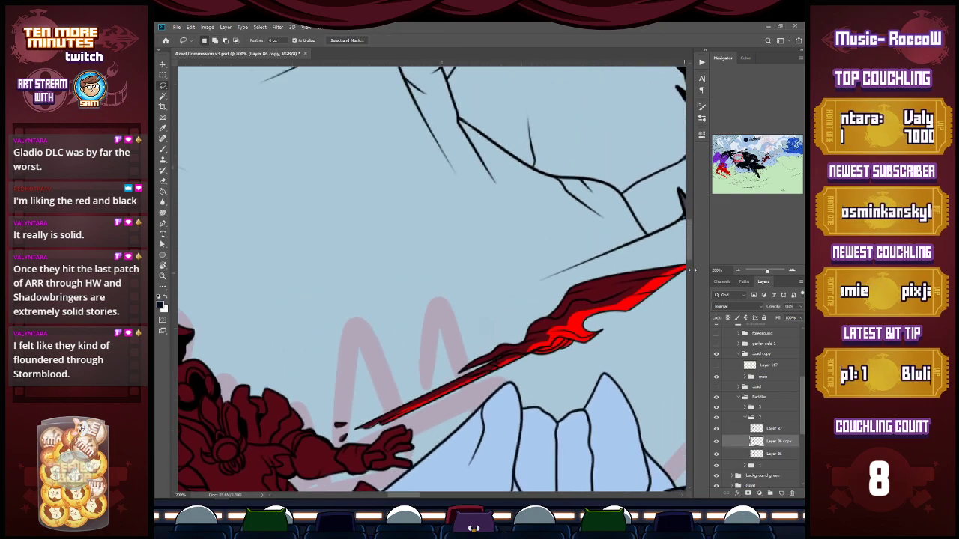
scroll(690, 249, down, 2)
key(e)
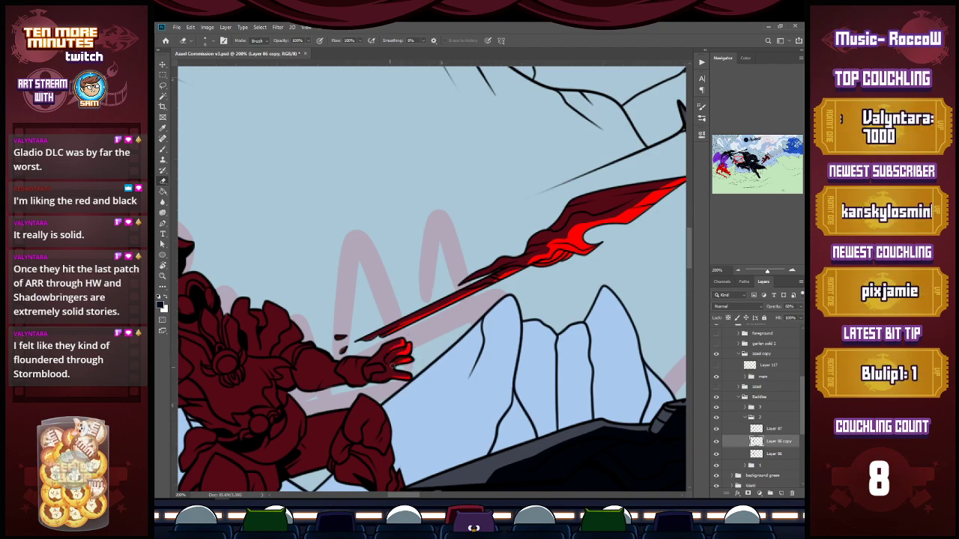
key(ctrl+s)
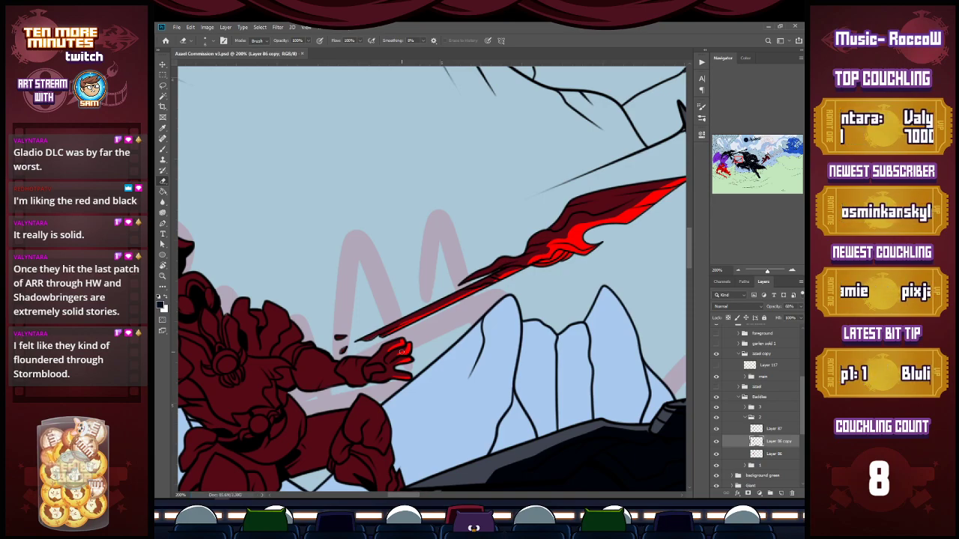
Erase highlights into the outstretched arm's wrist, along the underside of its forearm and near the elbow.
mouse_move(382, 368)
mouse_down()
mouse_move(419, 377)
mouse_move(422, 359)
mouse_move(377, 359)
mouse_move(364, 381)
mouse_up()
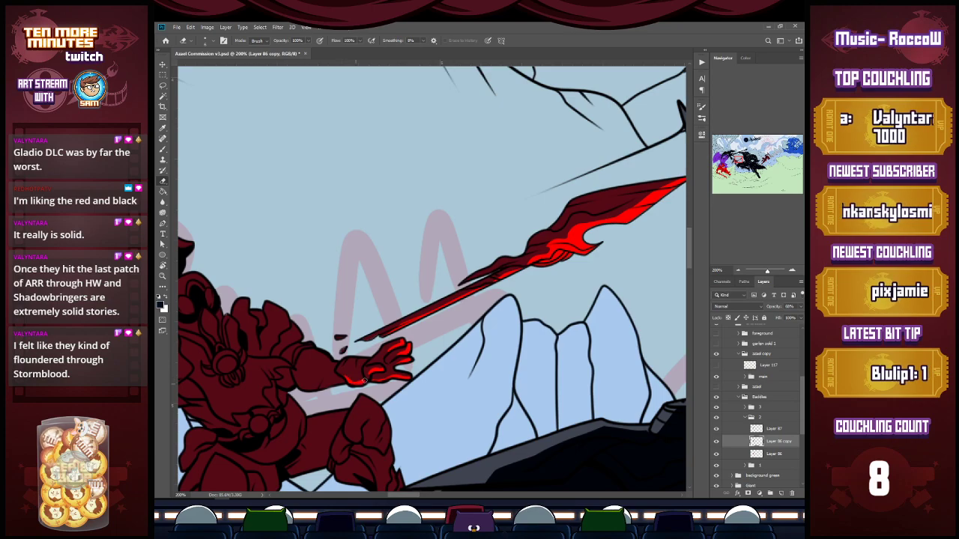
drag(411, 496, 402, 495)
mouse_move(489, 380)
mouse_down()
mouse_move(446, 388)
mouse_move(460, 387)
mouse_up()
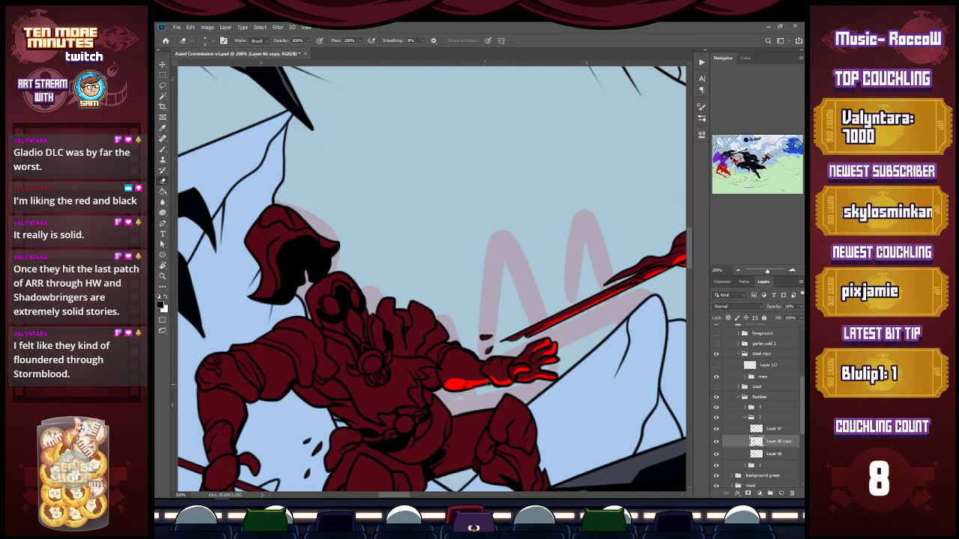
click(449, 353)
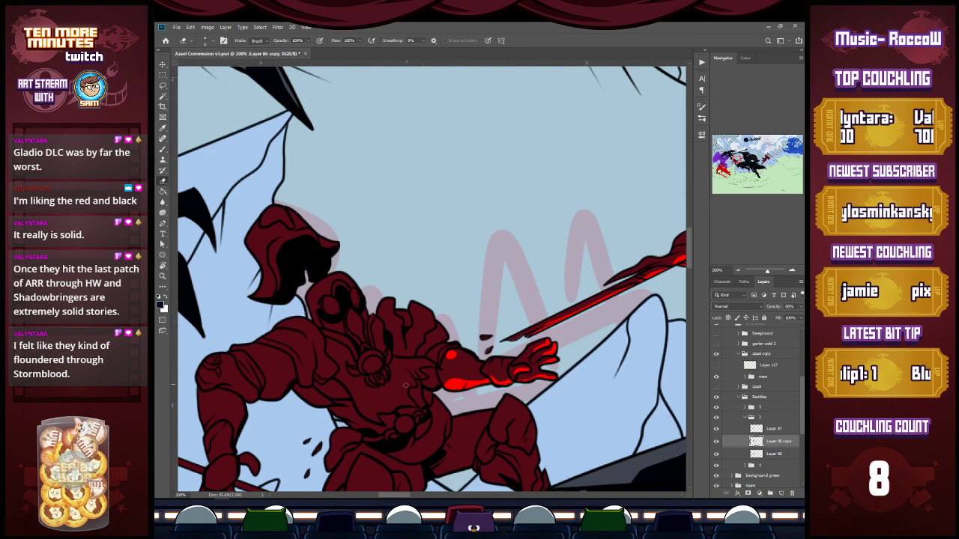
Erase highlights into the enemy's abdomen and chest, the layered shoulder armour and the inner edge of the other upper arm.
mouse_move(380, 422)
mouse_down()
mouse_move(370, 398)
mouse_move(390, 405)
mouse_move(371, 406)
mouse_move(377, 418)
mouse_move(408, 404)
mouse_move(394, 393)
mouse_move(412, 404)
mouse_move(412, 385)
mouse_up()
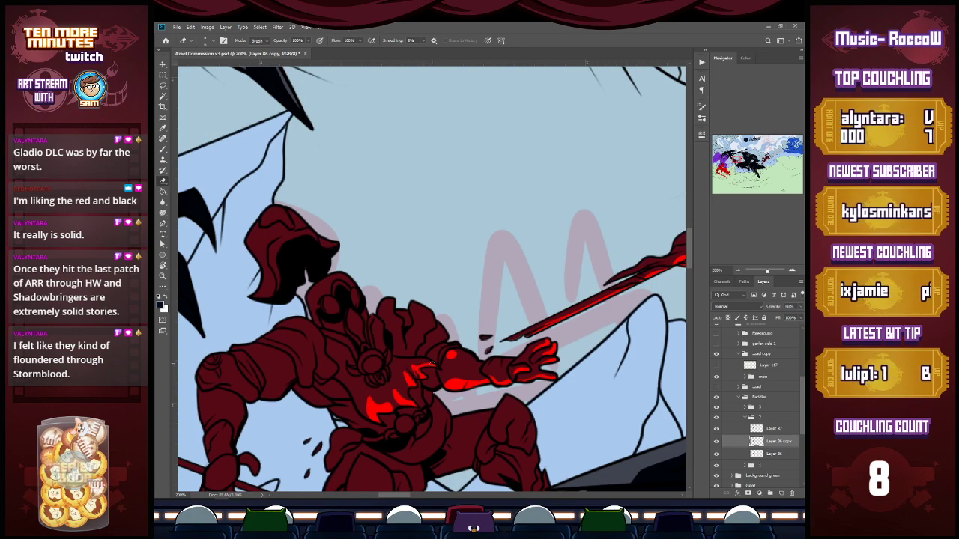
mouse_move(440, 323)
mouse_down()
mouse_move(447, 334)
mouse_move(448, 318)
mouse_move(426, 331)
mouse_move(422, 314)
mouse_move(432, 311)
mouse_move(429, 328)
mouse_move(427, 309)
mouse_move(402, 288)
mouse_move(402, 326)
mouse_up()
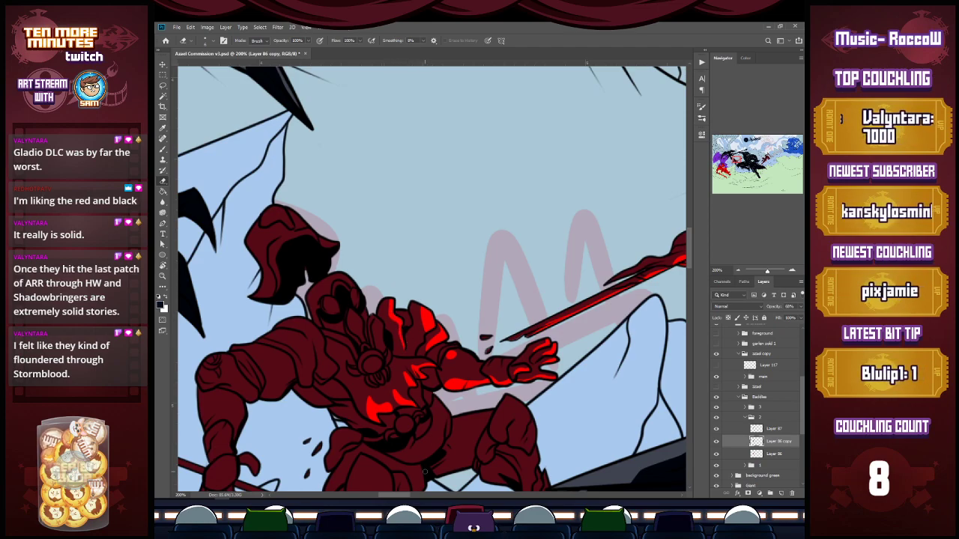
drag(301, 385, 310, 353)
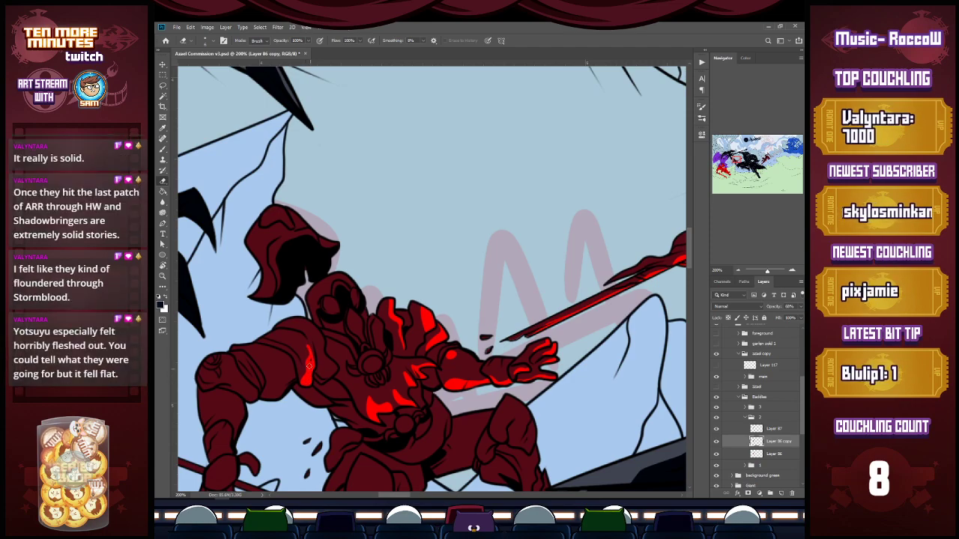
Erase highlights on Layer 86 copy along the upper arm's inner edge, the adjoining shoulder plate and the enemy's mask.
drag(307, 347, 301, 331)
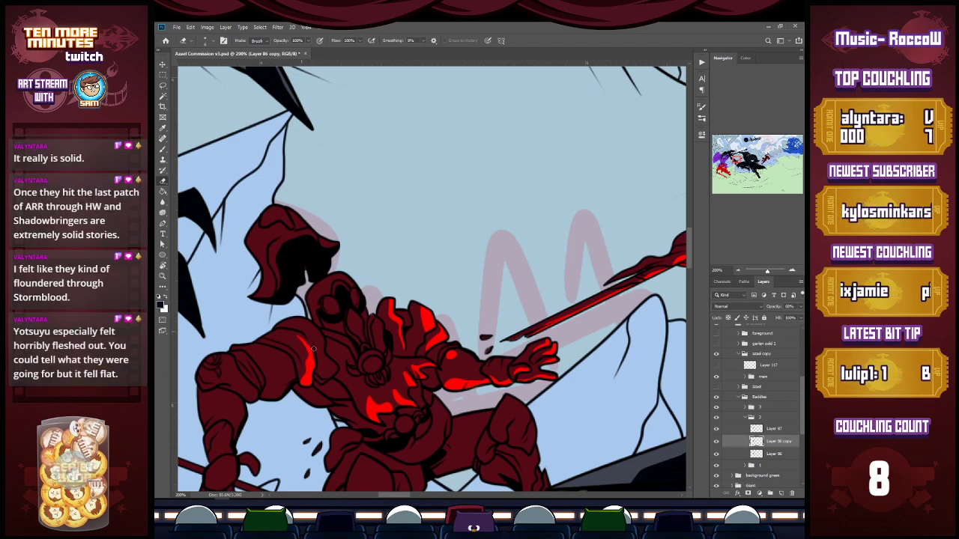
mouse_move(317, 376)
mouse_down()
mouse_move(329, 376)
mouse_move(327, 368)
mouse_up()
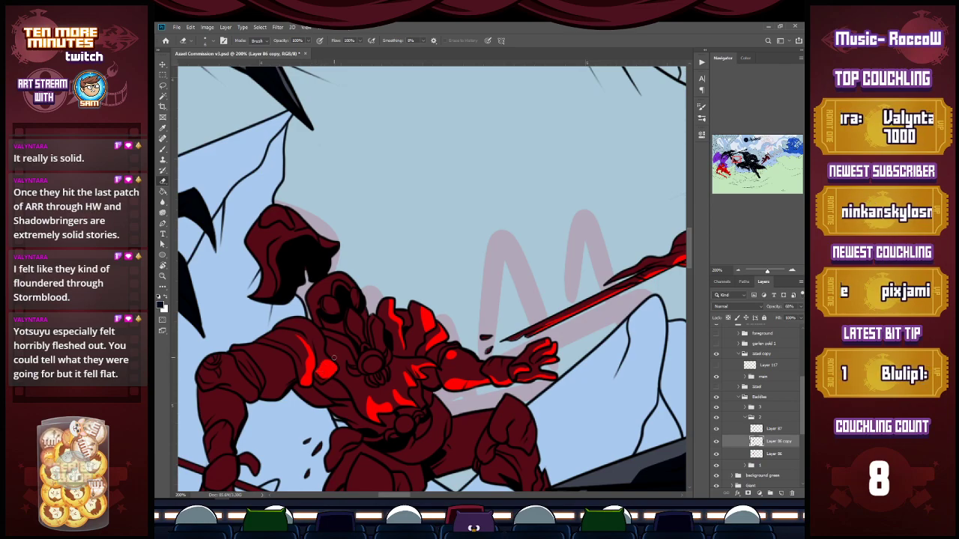
drag(349, 315, 363, 343)
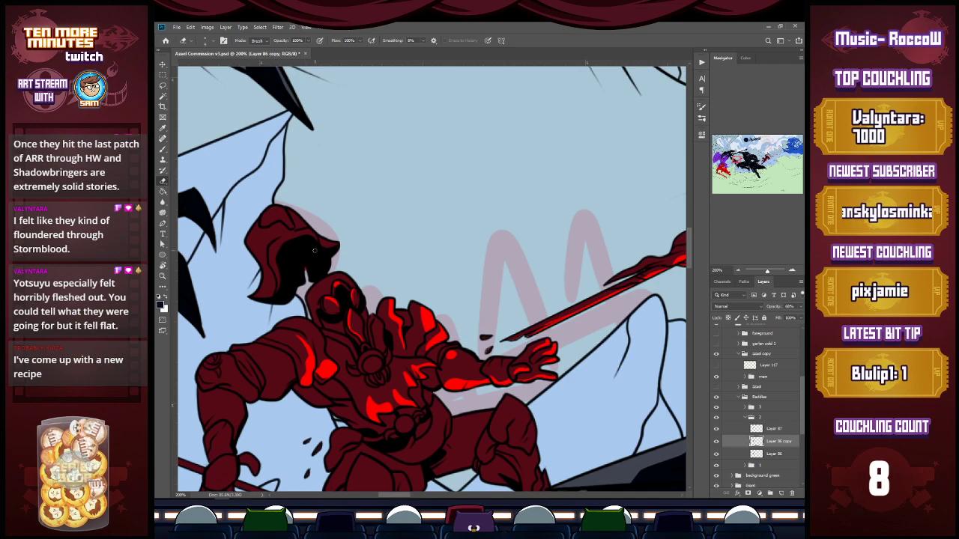
click(776, 453)
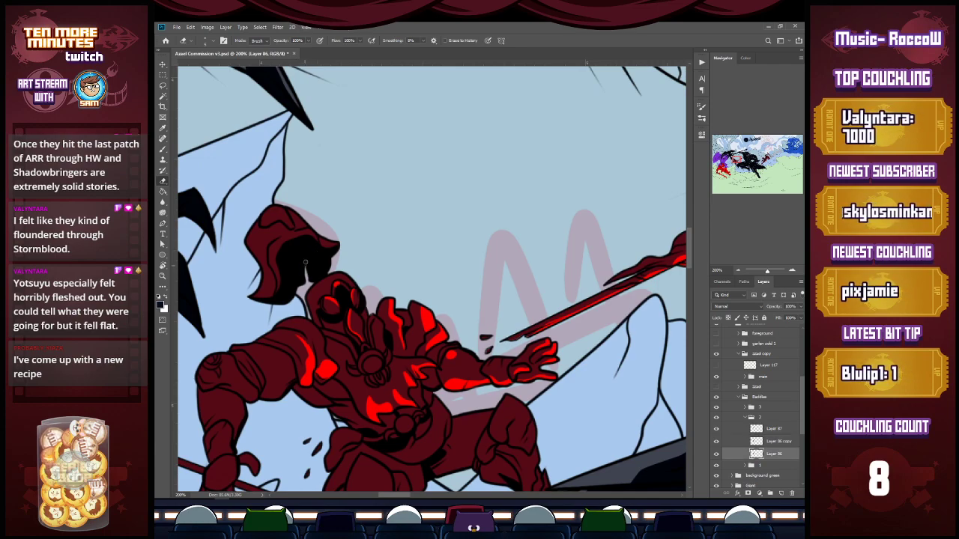
key(alt+bracketright)
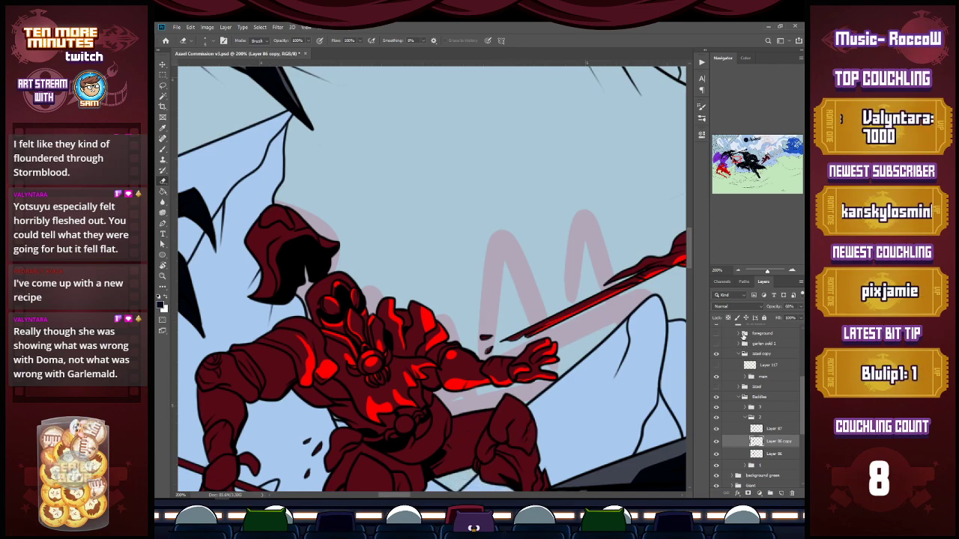
Erase highlights on Layer 86 copy into the enemy's belt and the armour on both hips.
drag(693, 256, 689, 266)
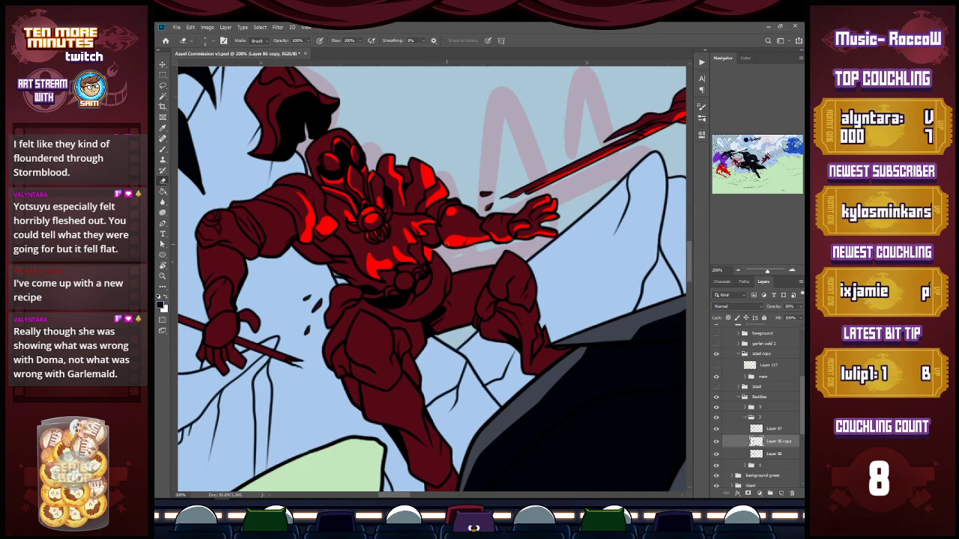
click(774, 454)
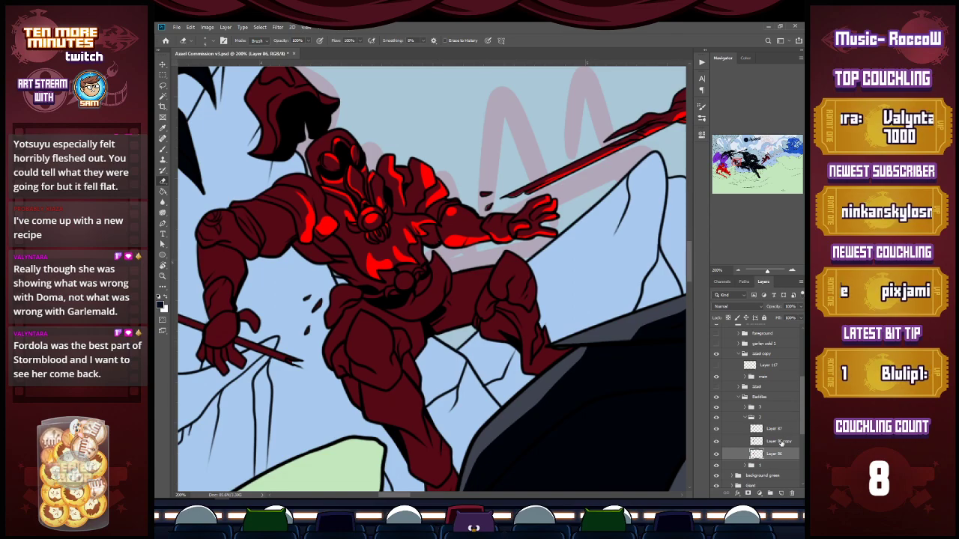
click(779, 442)
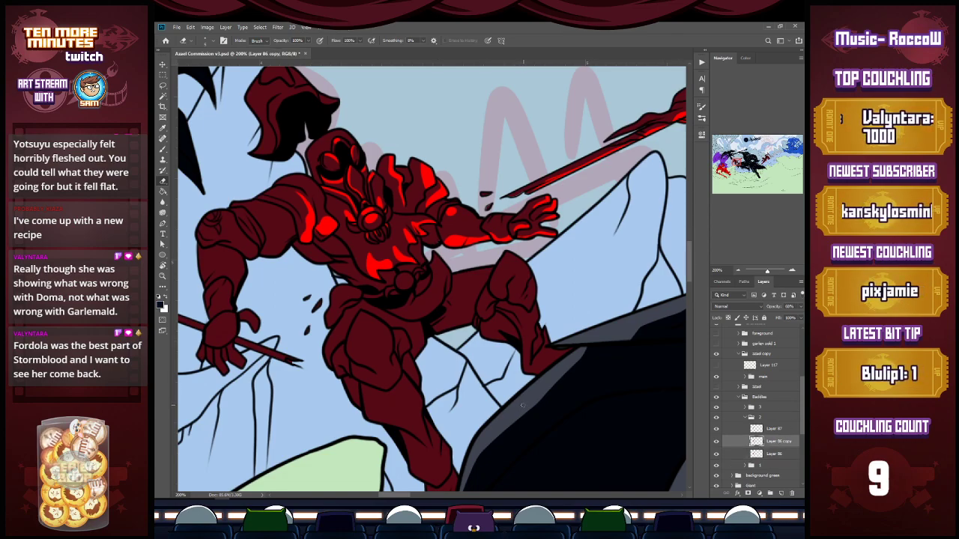
mouse_move(435, 256)
mouse_down()
mouse_move(440, 282)
mouse_move(436, 255)
mouse_up()
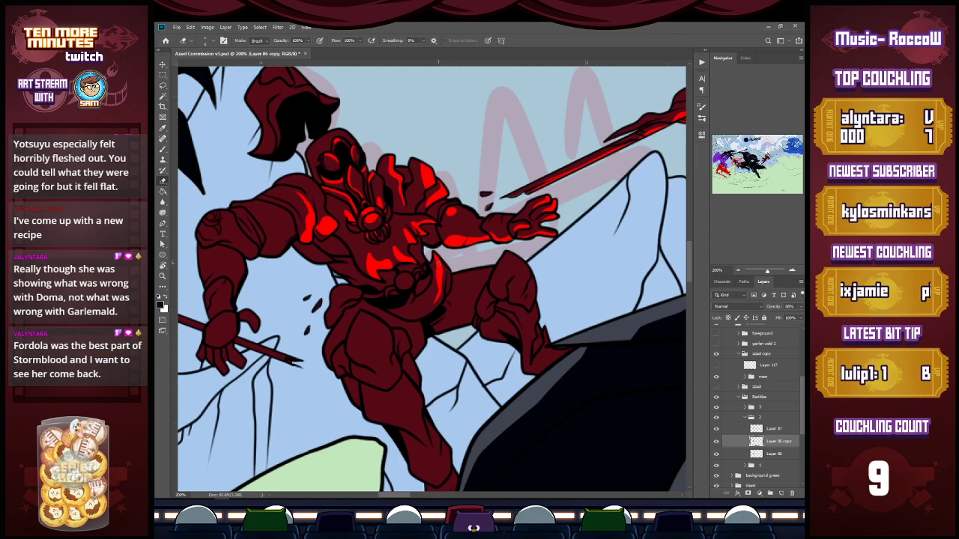
mouse_move(417, 290)
mouse_down()
mouse_move(421, 280)
mouse_move(418, 291)
mouse_move(399, 280)
mouse_move(416, 267)
mouse_up()
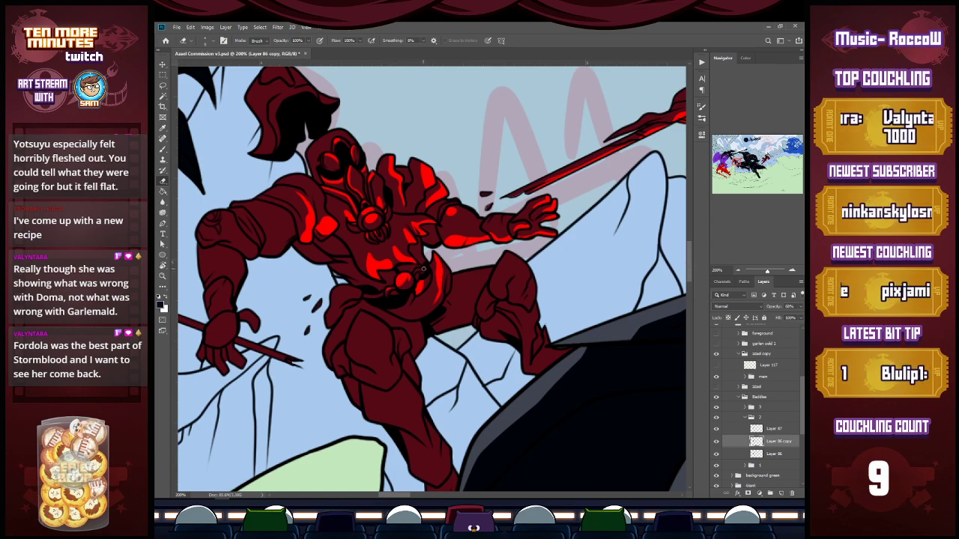
mouse_move(328, 313)
mouse_down()
mouse_move(338, 287)
mouse_move(331, 310)
mouse_move(350, 287)
mouse_up()
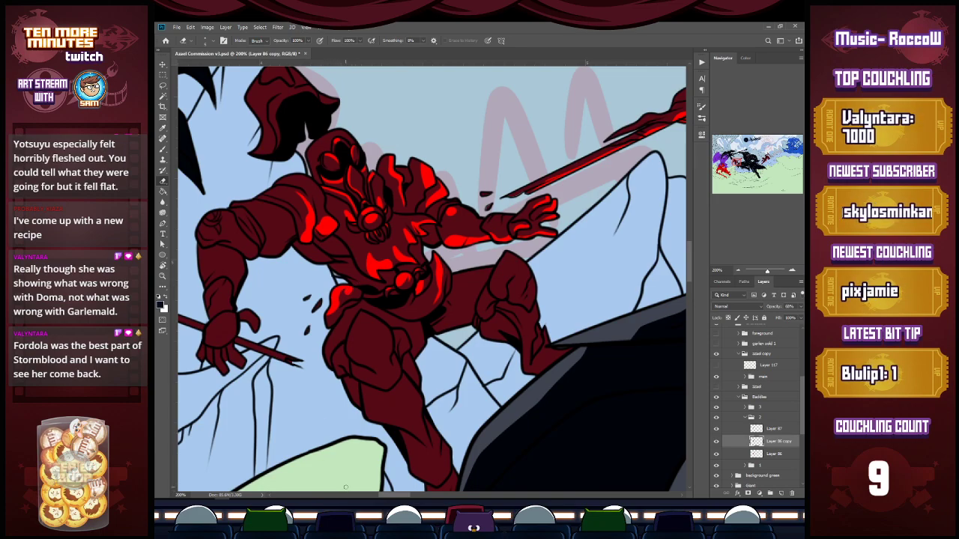
Erase highlights into the bent leg's knee, thigh, shin and ankle, and into the other leg's upper thigh.
mouse_move(506, 258)
mouse_down()
mouse_move(524, 279)
mouse_move(516, 260)
mouse_up()
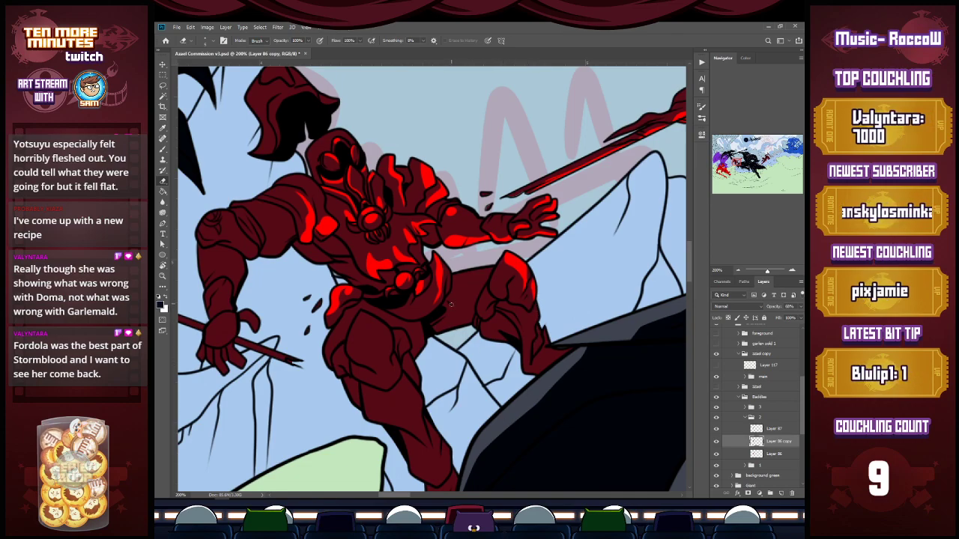
mouse_move(444, 332)
mouse_down()
mouse_move(462, 303)
mouse_move(466, 324)
mouse_move(449, 328)
mouse_move(465, 304)
mouse_up()
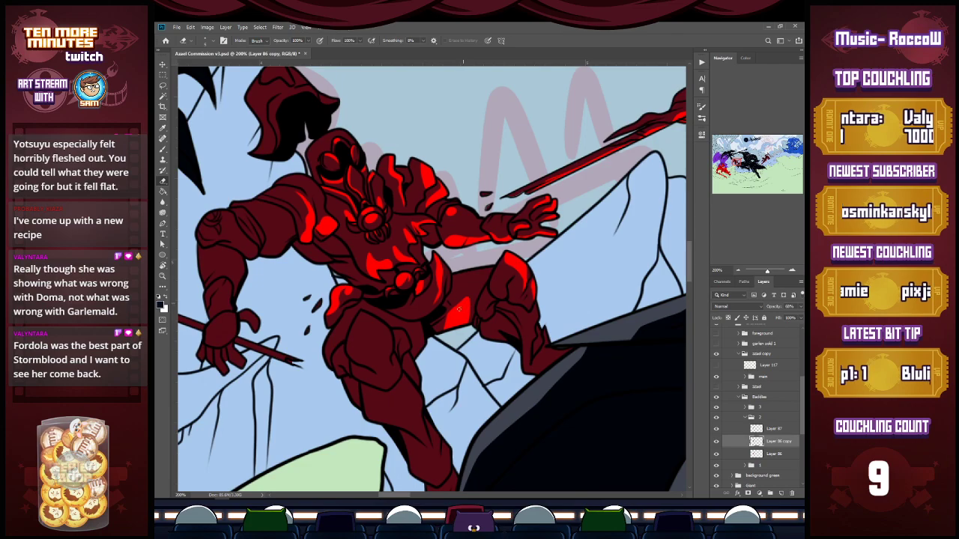
mouse_move(463, 305)
mouse_down()
mouse_move(475, 282)
mouse_move(470, 294)
mouse_up()
mouse_move(352, 325)
mouse_down()
mouse_move(371, 360)
mouse_move(358, 319)
mouse_move(352, 329)
mouse_move(369, 358)
mouse_move(352, 329)
mouse_move(358, 315)
mouse_move(363, 332)
mouse_move(358, 315)
mouse_move(374, 361)
mouse_move(359, 328)
mouse_up()
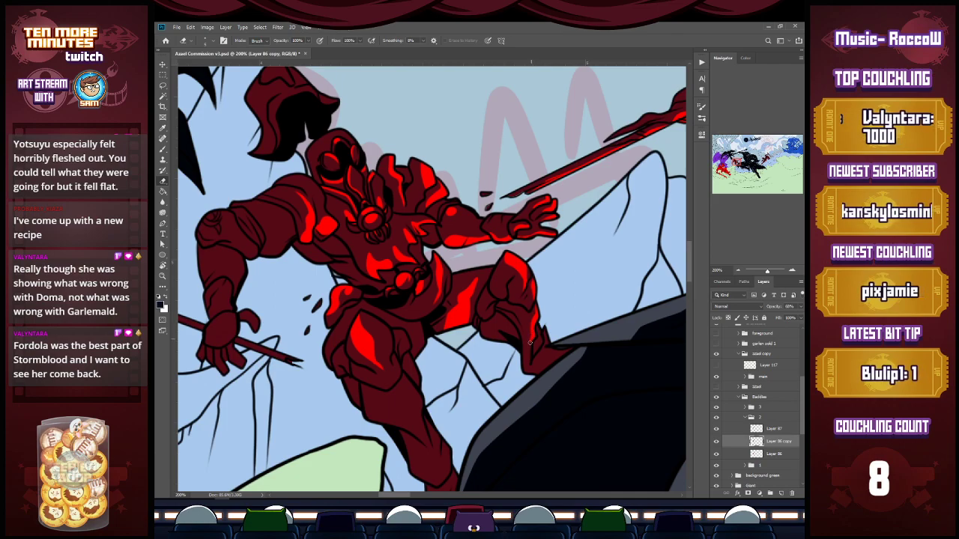
mouse_move(530, 367)
mouse_down()
mouse_move(545, 334)
mouse_move(547, 345)
mouse_up()
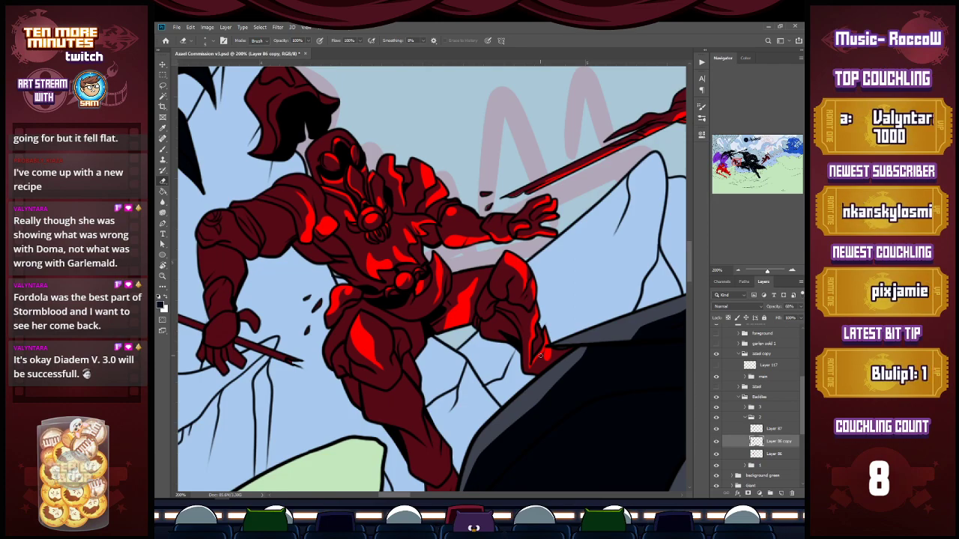
Erase long highlights down the front and outer edge of the extended leg below its thigh armour.
scroll(692, 273, down, 3)
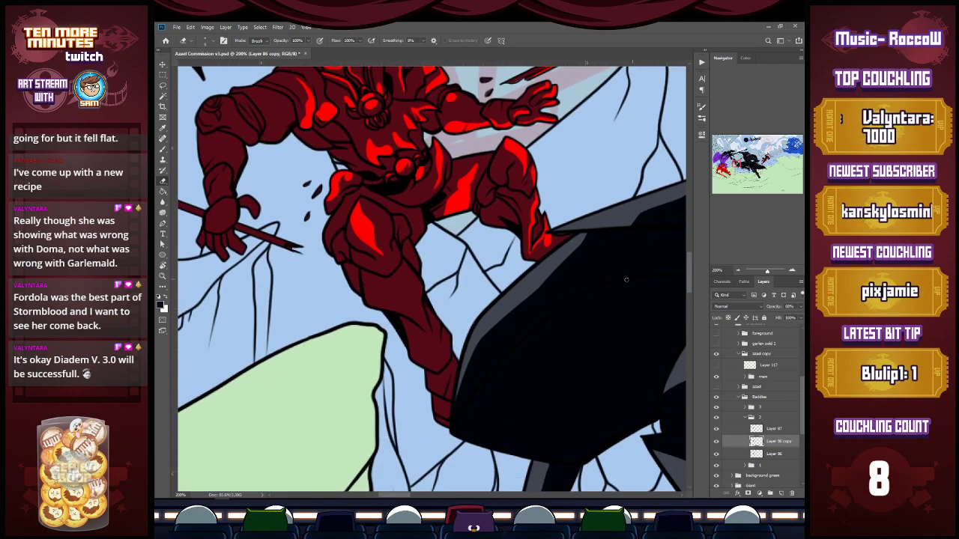
mouse_move(382, 277)
mouse_down()
mouse_move(417, 310)
mouse_move(397, 271)
mouse_move(391, 282)
mouse_move(401, 282)
mouse_move(412, 305)
mouse_up()
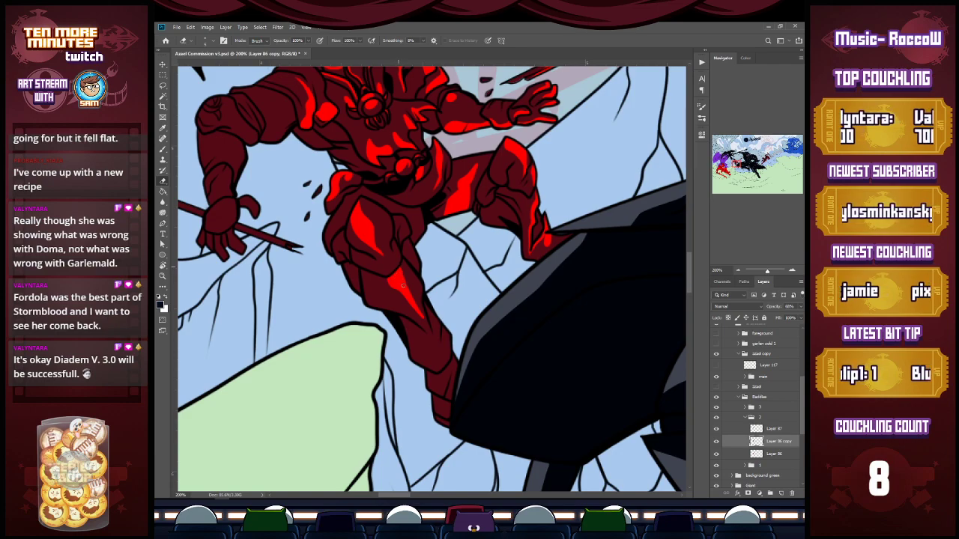
drag(411, 301, 426, 323)
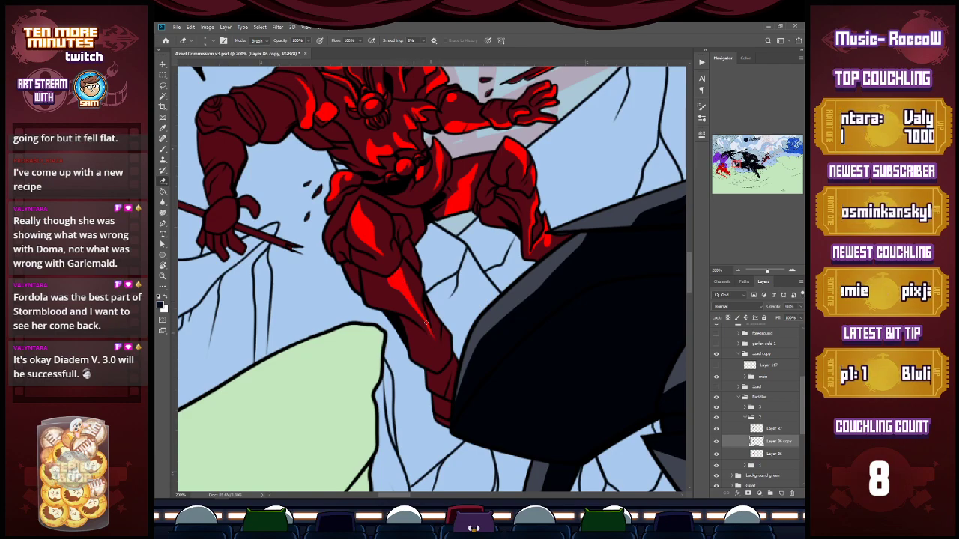
drag(372, 272, 391, 302)
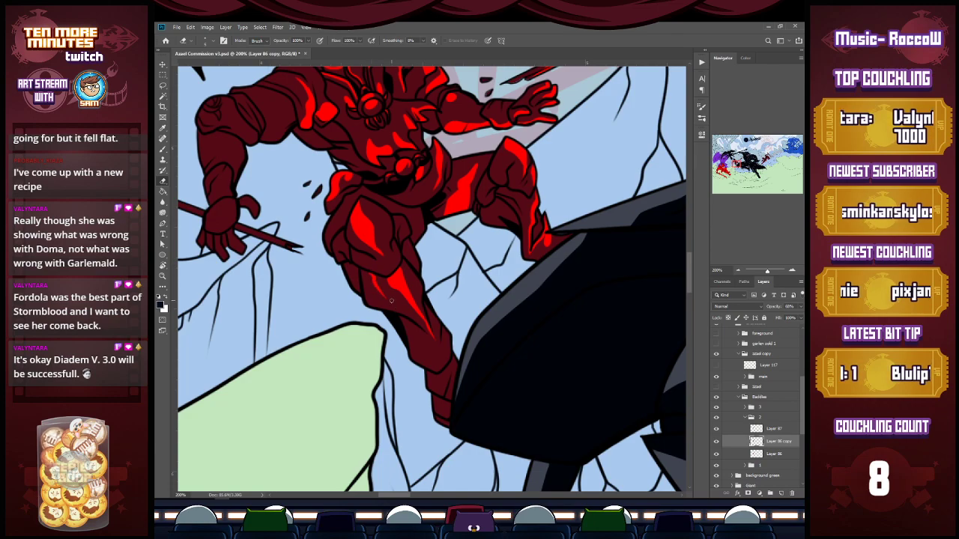
Erase highlights on Layer 86 copy along the broken spear's shaft and into the gripping hand's fingers, thumb and back.
drag(247, 229, 295, 250)
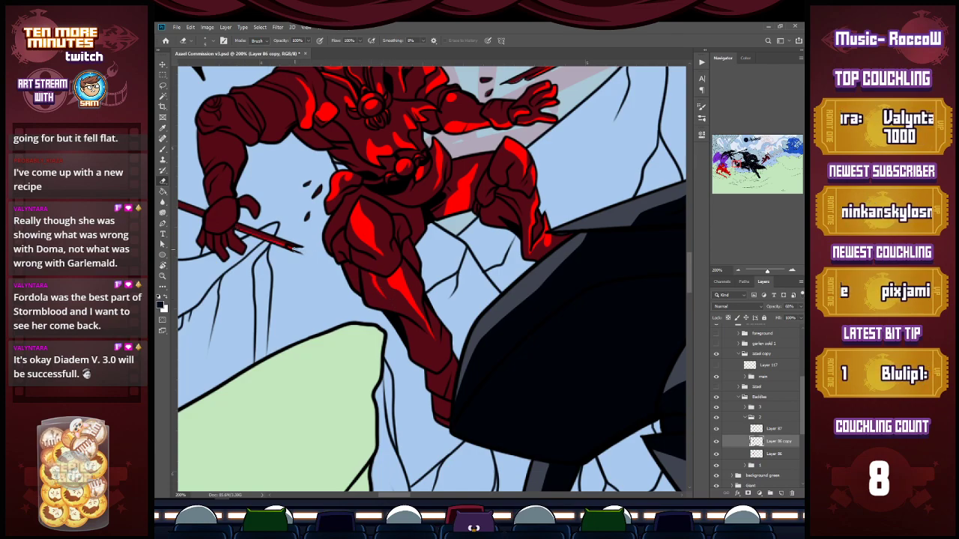
key(alt+bracketleft)
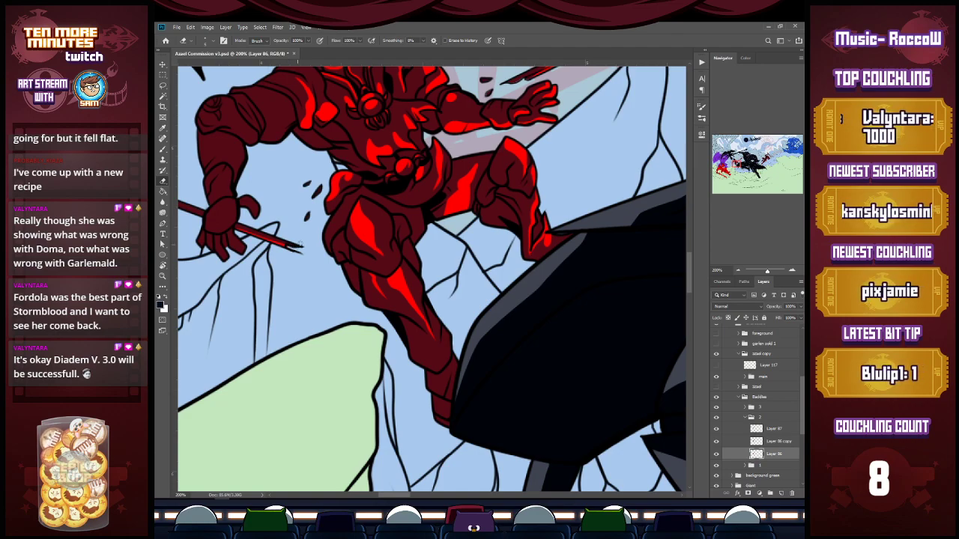
drag(406, 495, 392, 495)
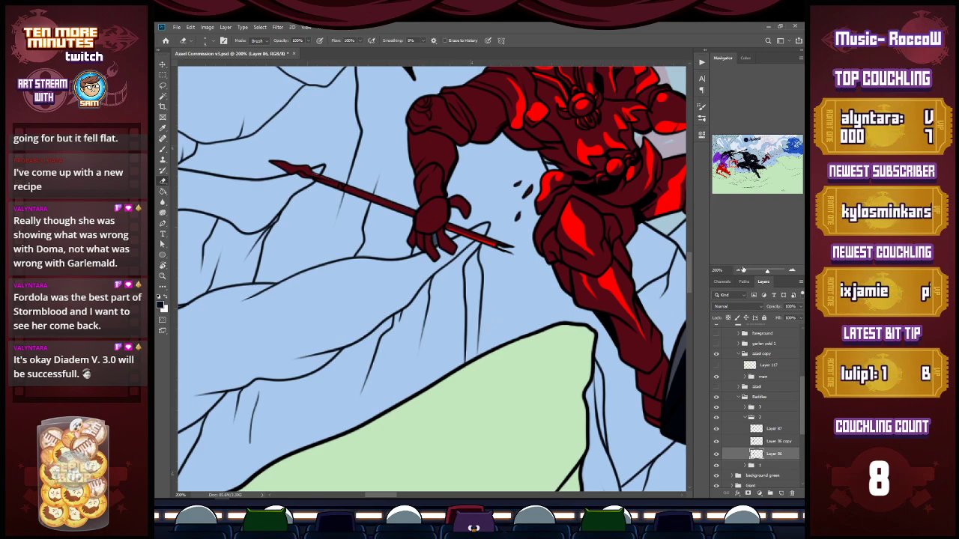
click(774, 442)
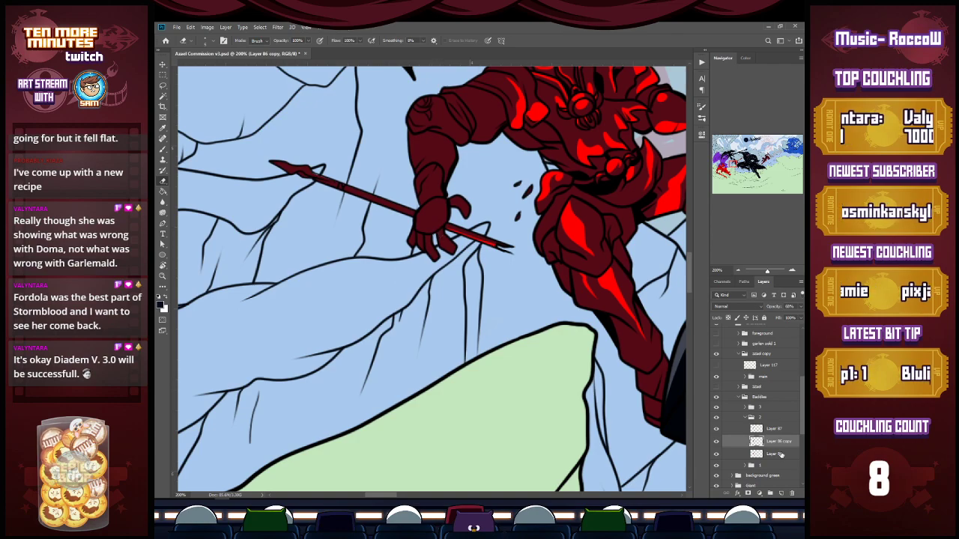
mouse_move(445, 237)
mouse_down()
mouse_move(453, 248)
mouse_move(435, 256)
mouse_up()
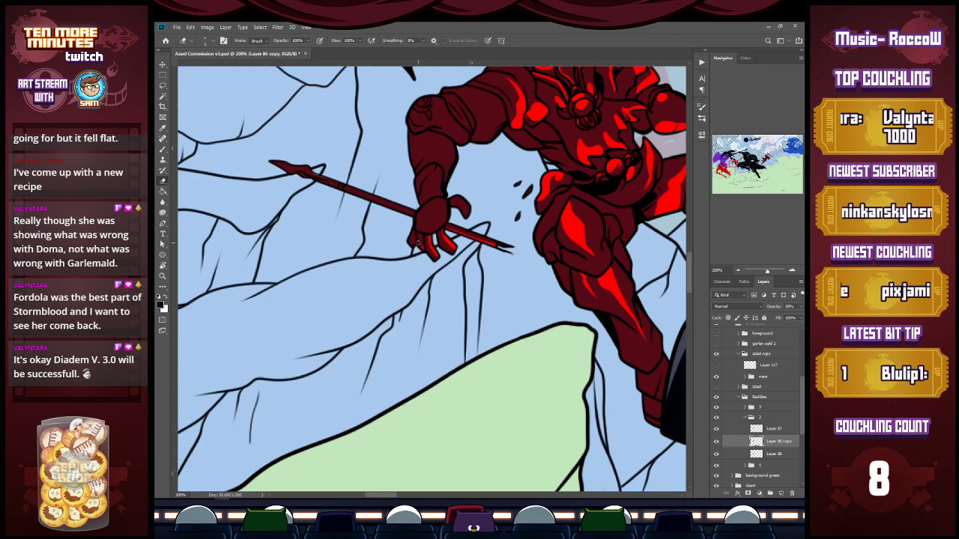
drag(449, 204, 467, 217)
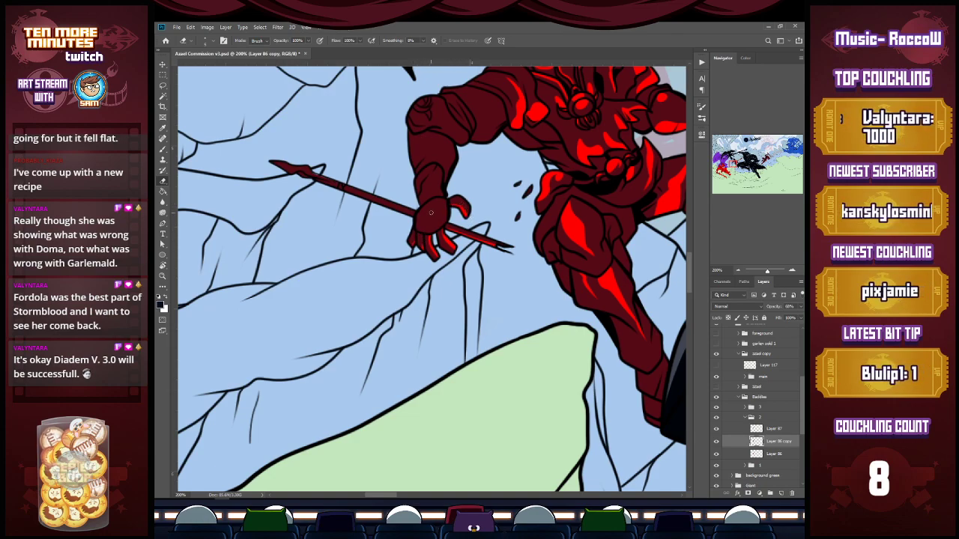
mouse_move(428, 231)
mouse_down()
mouse_move(445, 199)
mouse_move(446, 220)
mouse_up()
drag(279, 166, 404, 213)
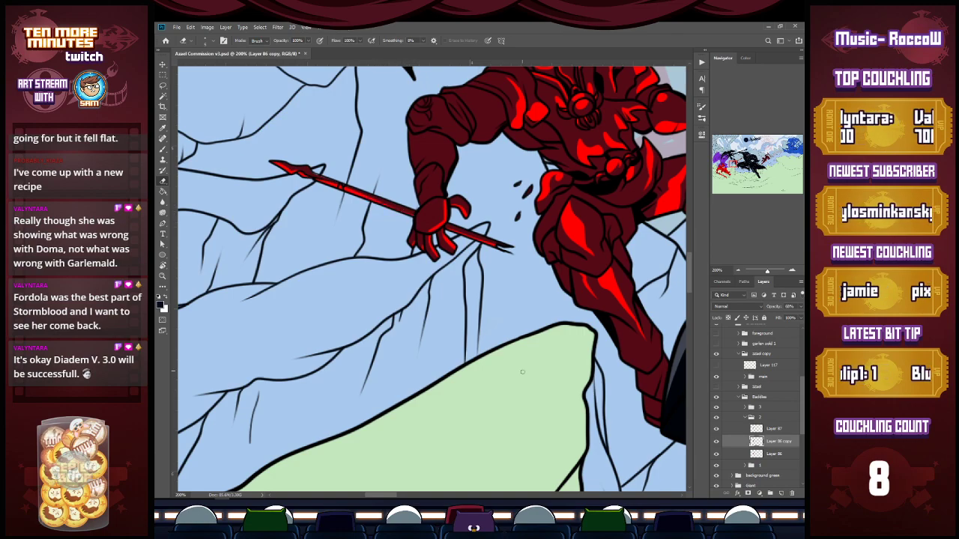
Sample the gripping hand's bright red on Layer 86 and reduce the Brush tool to a small size.
click(775, 454)
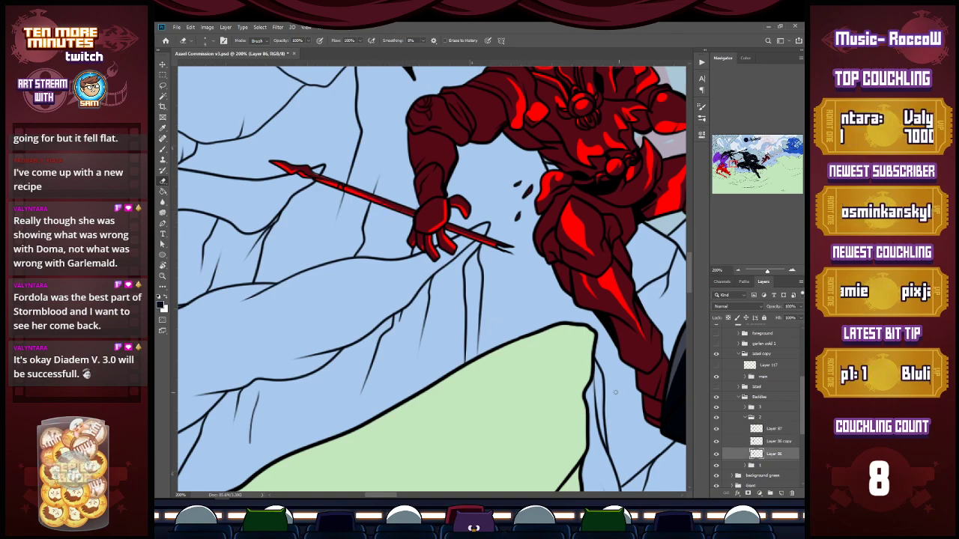
key(u)
key(i)
click(447, 206)
key(b)
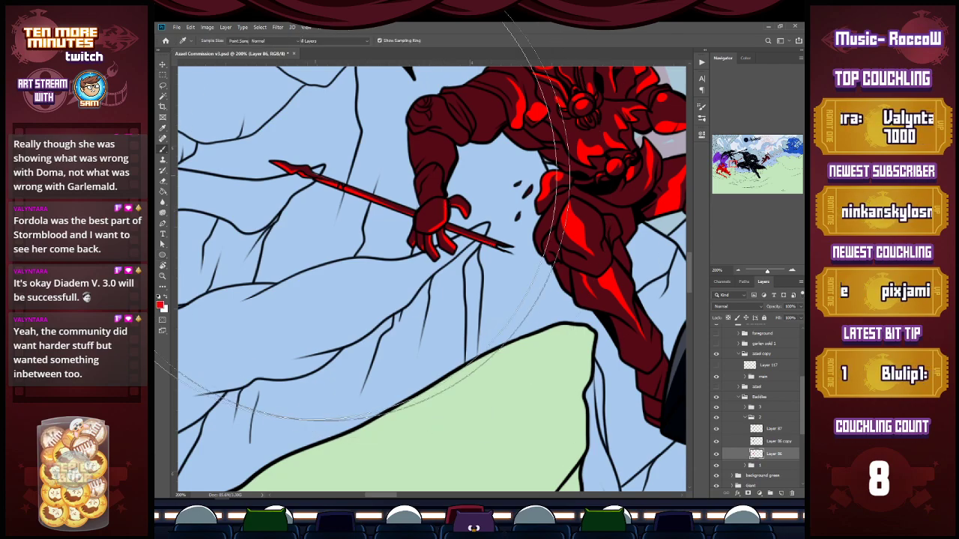
key(bracketleft)
key(bracketleft)
key(bracketleft)
key(bracketleft)
key(bracketleft)
key(bracketleft)
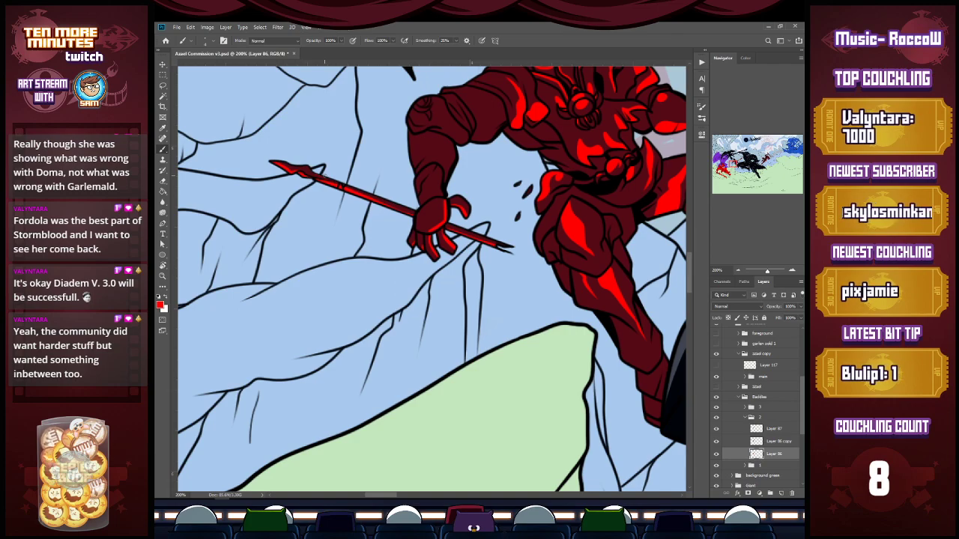
Erase highlights on Layer 86 copy into the spear-holding arm's upper arm, elbow and forearm.
click(771, 442)
key(e)
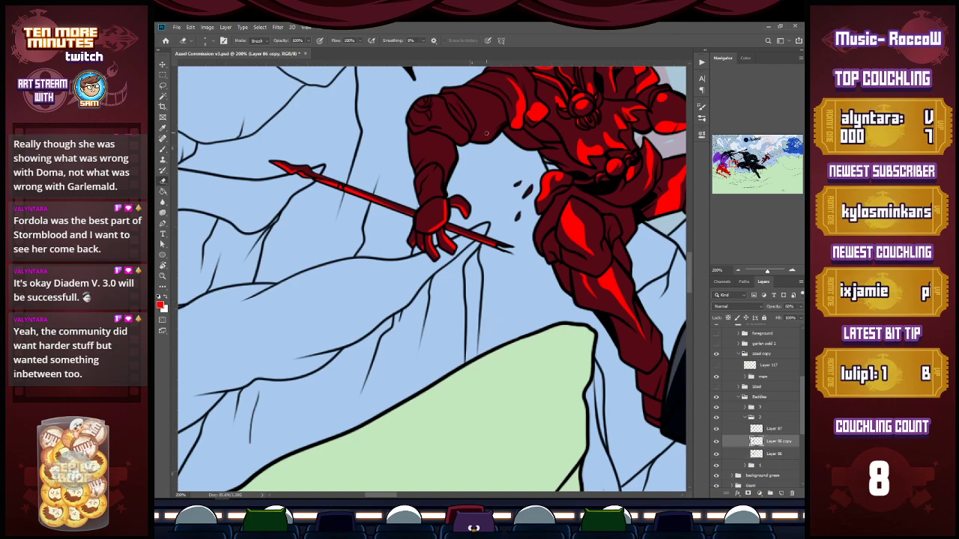
mouse_move(476, 143)
mouse_down()
mouse_move(485, 114)
mouse_move(480, 142)
mouse_move(491, 125)
mouse_move(483, 120)
mouse_move(496, 128)
mouse_move(507, 119)
mouse_move(496, 135)
mouse_move(505, 109)
mouse_move(466, 144)
mouse_move(449, 126)
mouse_move(469, 141)
mouse_move(467, 131)
mouse_move(441, 125)
mouse_move(454, 159)
mouse_up()
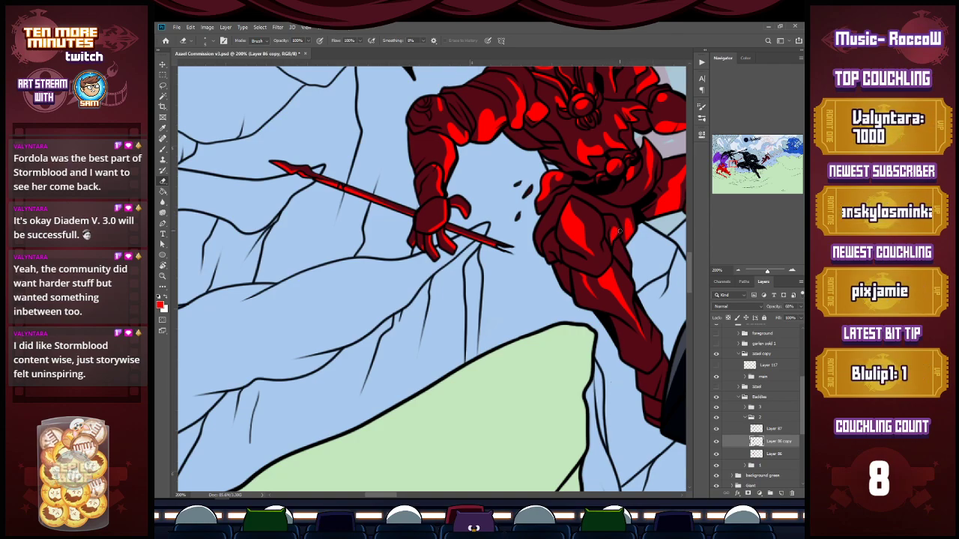
Erase a highlight on Layer 86 copy along the outer edge of the extended leg's lower shin.
mouse_move(624, 251)
mouse_down()
mouse_move(629, 273)
mouse_move(592, 291)
mouse_move(443, 265)
mouse_move(467, 254)
mouse_up()
alt+click(639, 262)
key(z)
click(477, 304)
key(b)
mouse_move(474, 285)
mouse_down()
mouse_move(468, 316)
mouse_move(483, 287)
mouse_up()
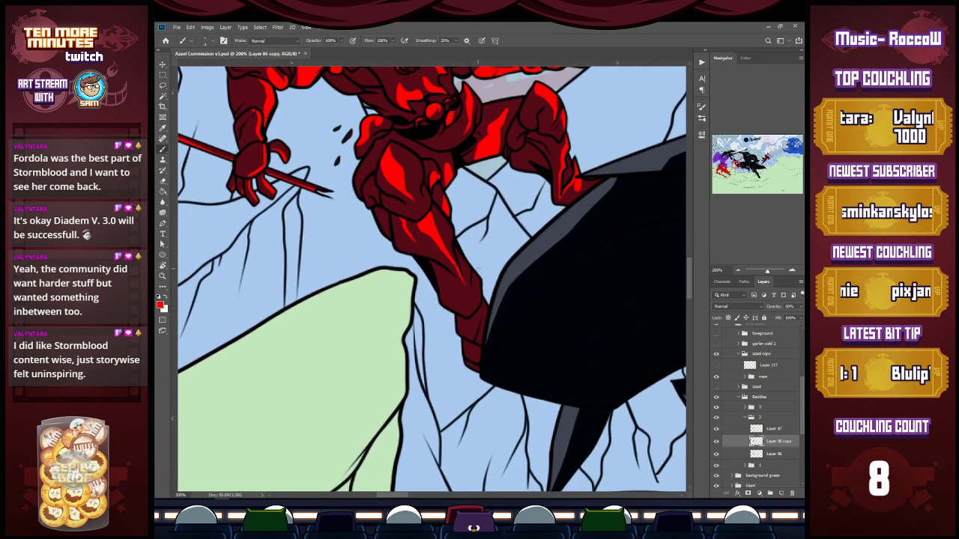
key(e)
mouse_move(473, 279)
mouse_down()
mouse_move(468, 313)
mouse_move(477, 286)
mouse_move(479, 294)
mouse_up()
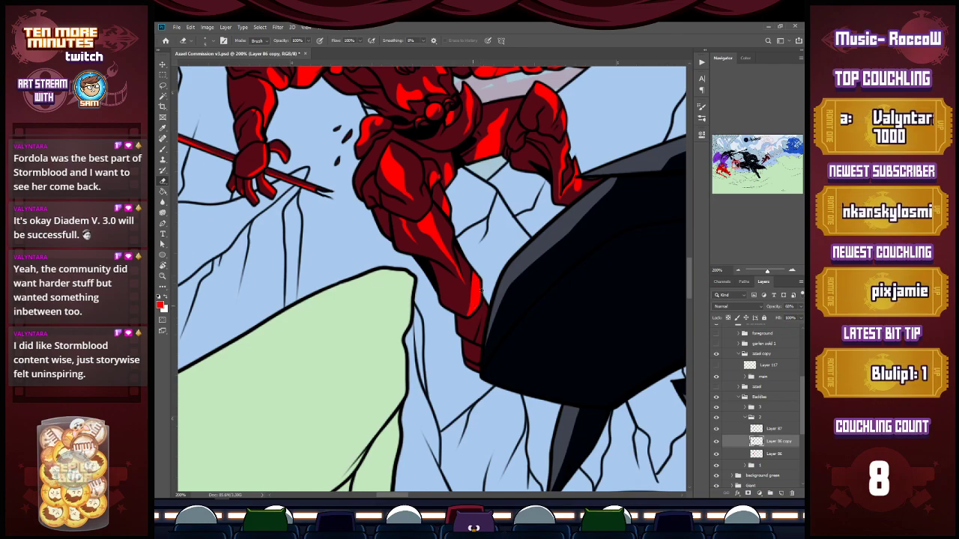
Toggle Layer 86's visibility off and back on, and hide the black central figure's group covering the enemy's feet.
click(716, 453)
drag(736, 162, 737, 161)
click(716, 454)
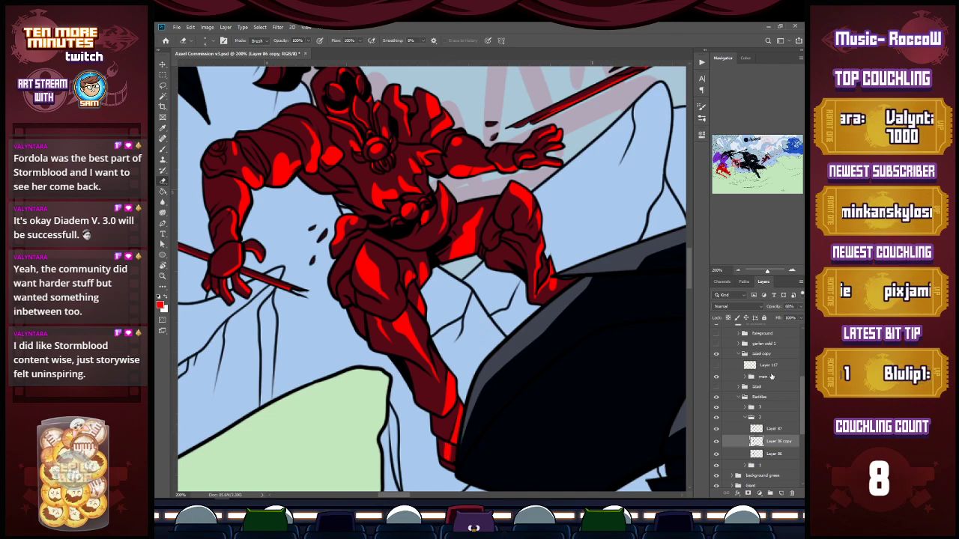
click(716, 353)
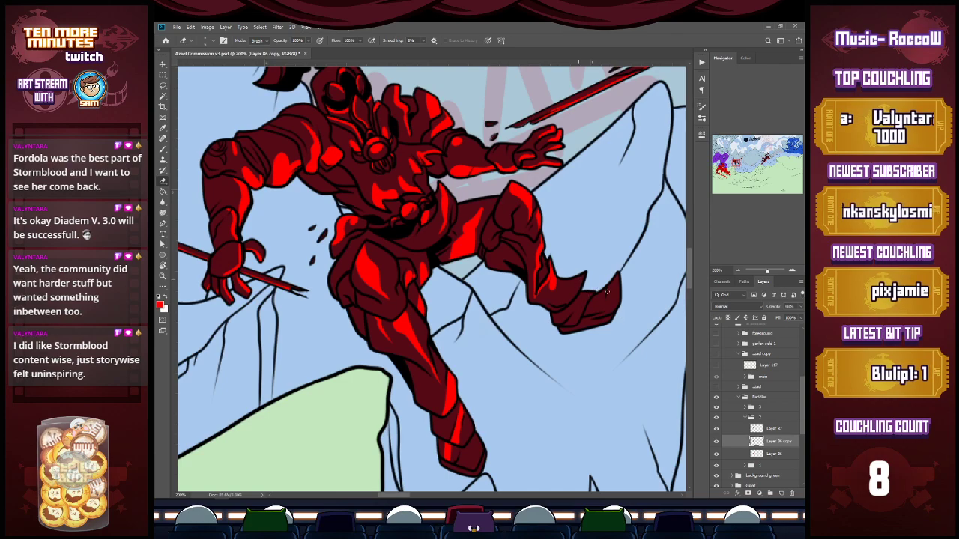
Erase highlights on Layer 86 copy along the raised foot's toe and sole edge and on the lower foot's toe.
mouse_move(618, 274)
mouse_down()
mouse_move(620, 315)
mouse_move(616, 295)
mouse_move(597, 318)
mouse_up()
mouse_move(620, 278)
mouse_down()
mouse_move(607, 320)
mouse_move(575, 322)
mouse_up()
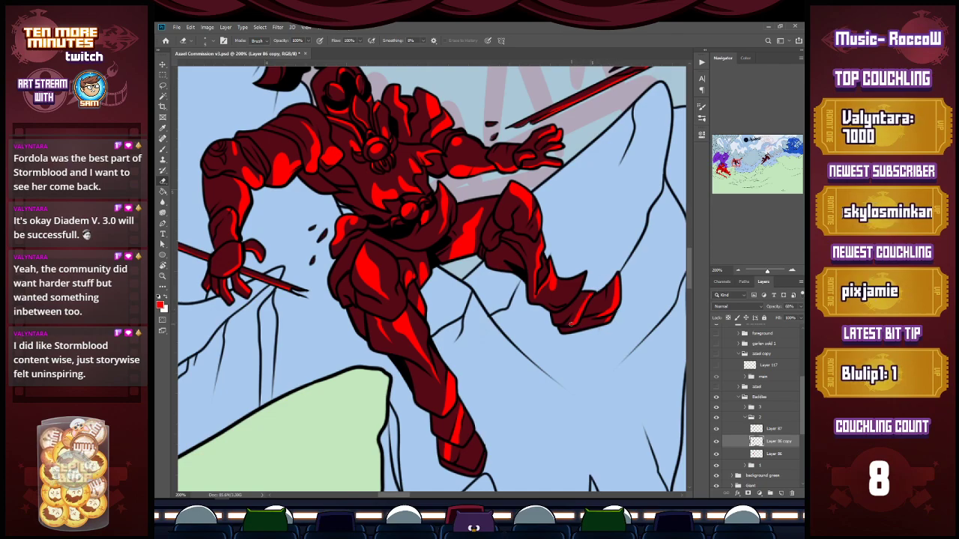
mouse_move(483, 449)
mouse_down()
mouse_move(478, 472)
mouse_move(477, 459)
mouse_up()
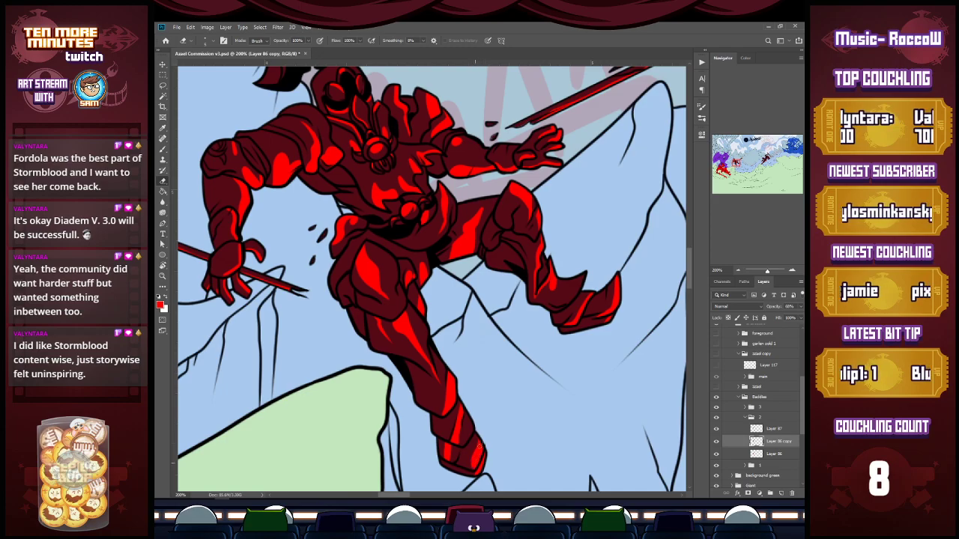
Paint bright red highlights on Layer 86 copy along the edge and folds of the enemy's hood with the Brush tool.
scroll(498, 434, down, 2)
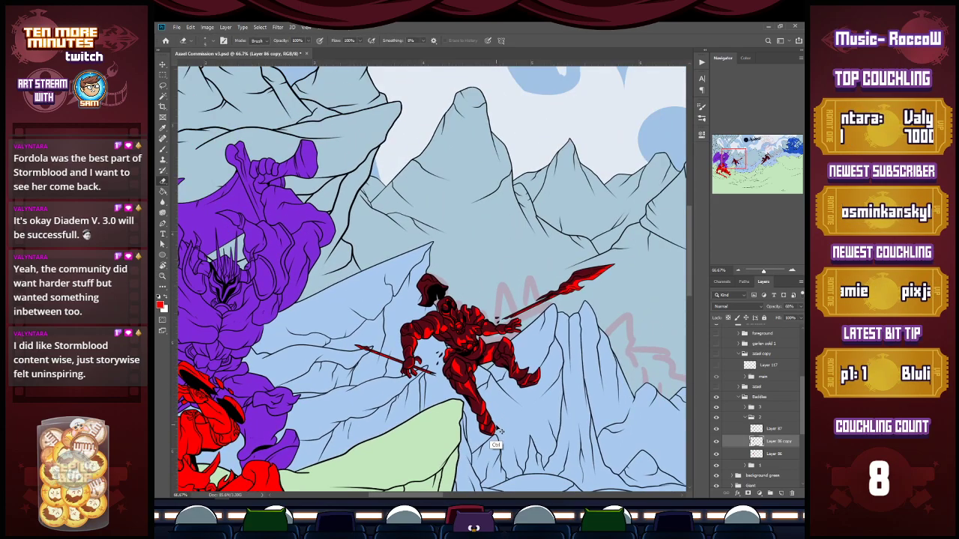
key(b)
scroll(431, 281, up, 2)
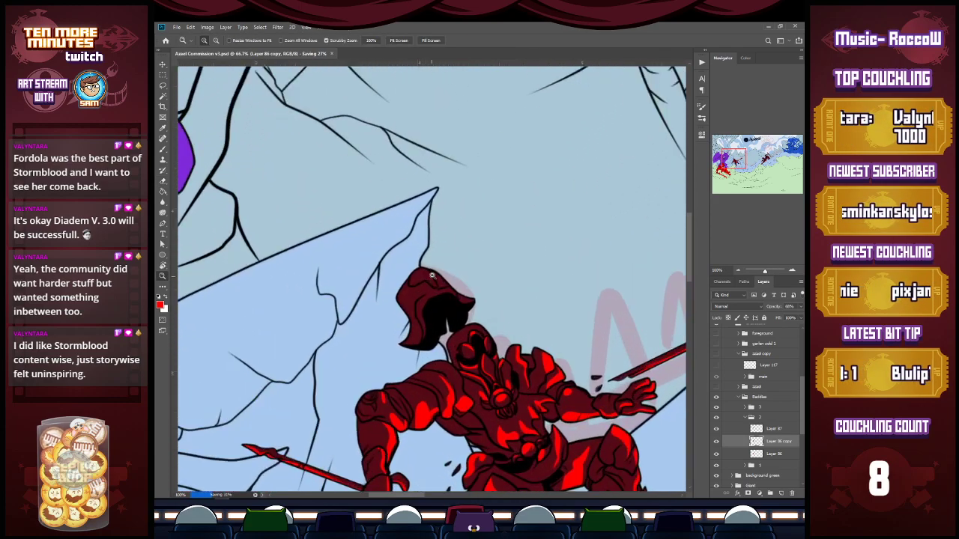
drag(412, 361, 408, 318)
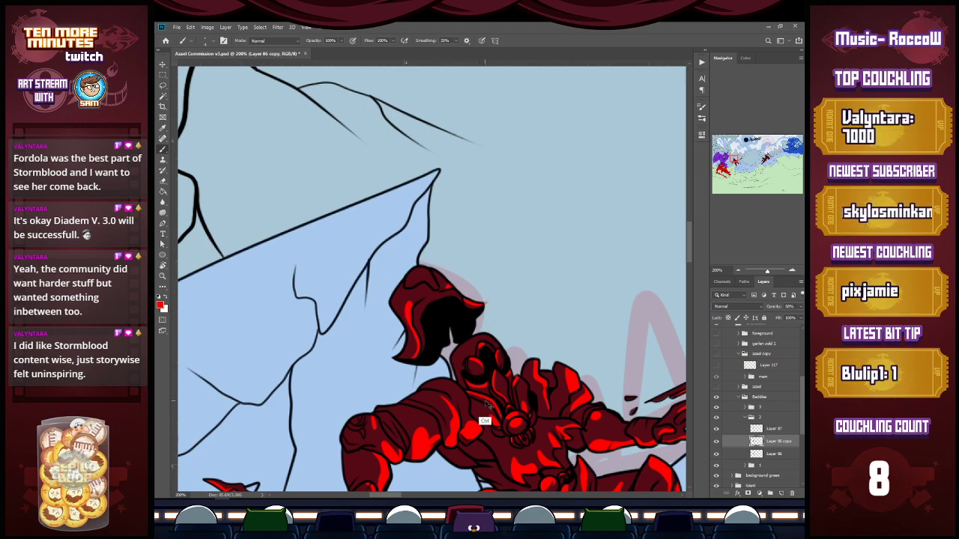
Hide Layer 86 and erase the red brush strokes from the hood on Layer 86 copy, leaving cut-out highlights.
key(e)
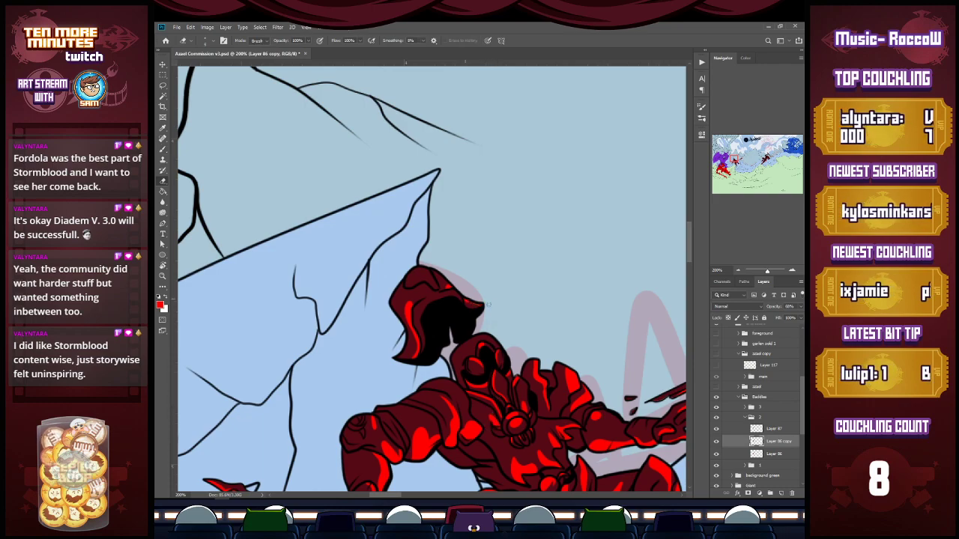
click(716, 441)
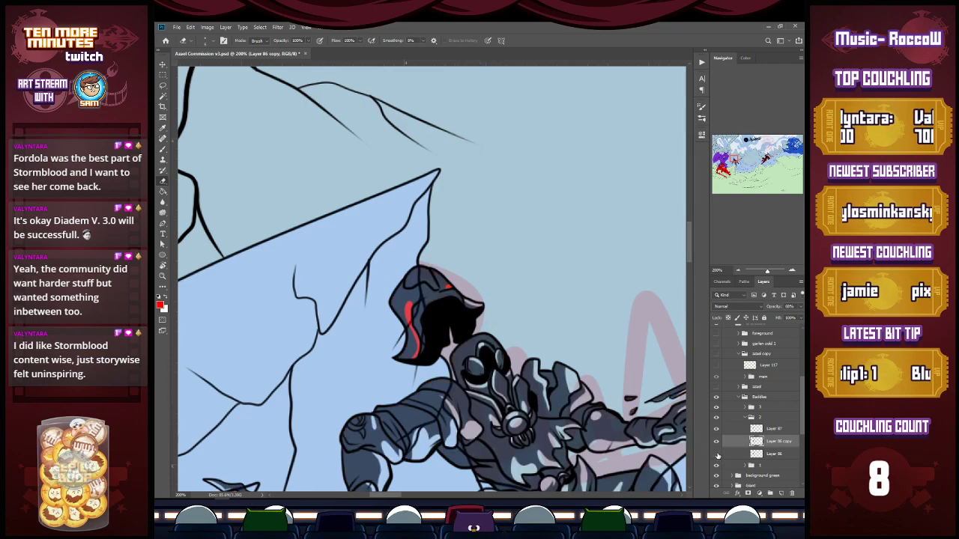
click(717, 443)
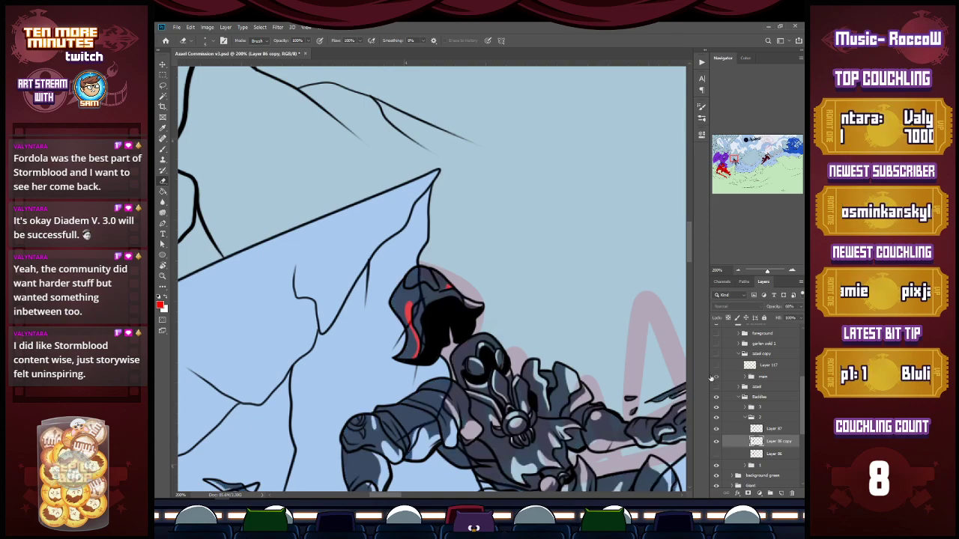
mouse_move(691, 253)
mouse_down()
mouse_move(690, 276)
mouse_move(690, 264)
mouse_up()
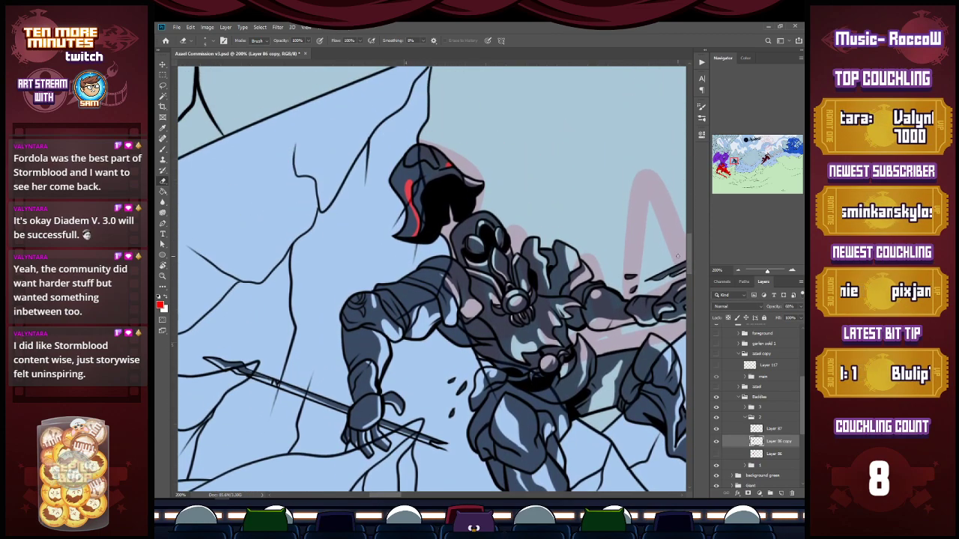
drag(409, 178, 415, 237)
mouse_move(409, 181)
mouse_down()
mouse_move(409, 207)
mouse_move(410, 197)
mouse_up()
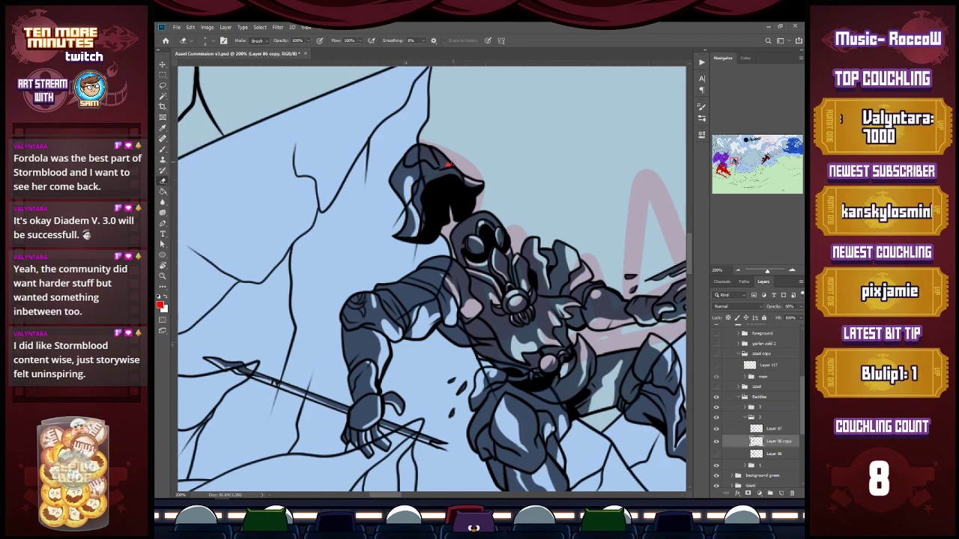
drag(445, 166, 434, 164)
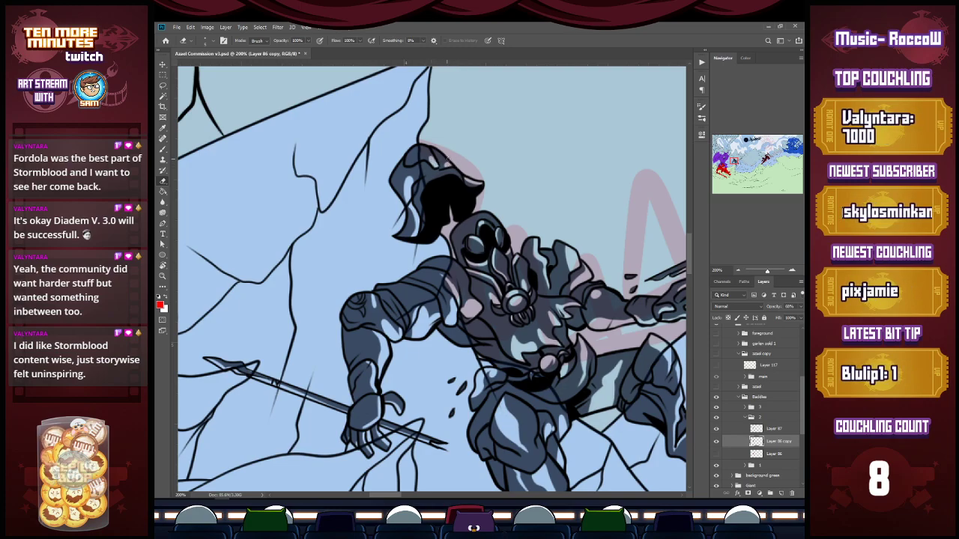
Save the document, show Layer 86 again and collapse group 2 of the Baddies group.
key(z)
alt+click(467, 167)
alt+click(468, 166)
alt+click(467, 165)
key(ctrl+s)
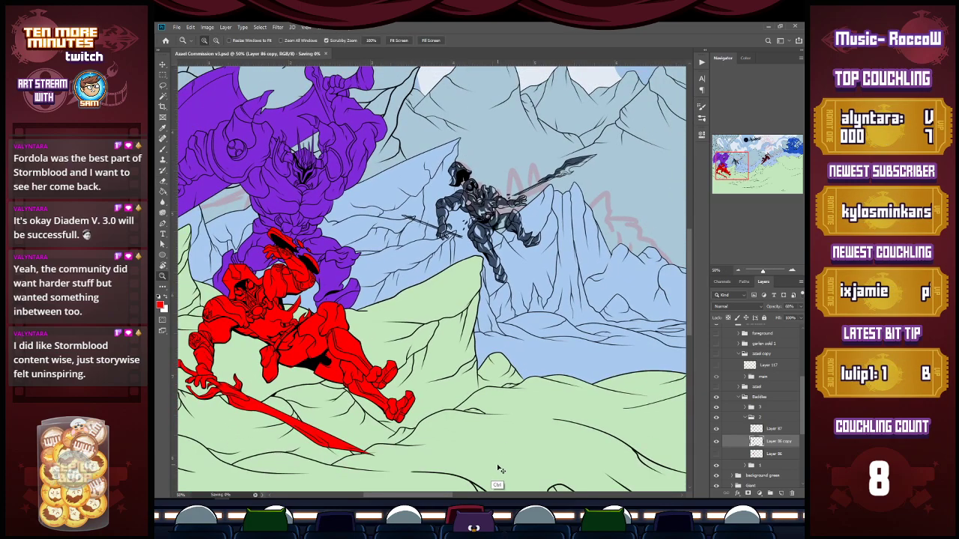
click(716, 453)
click(769, 453)
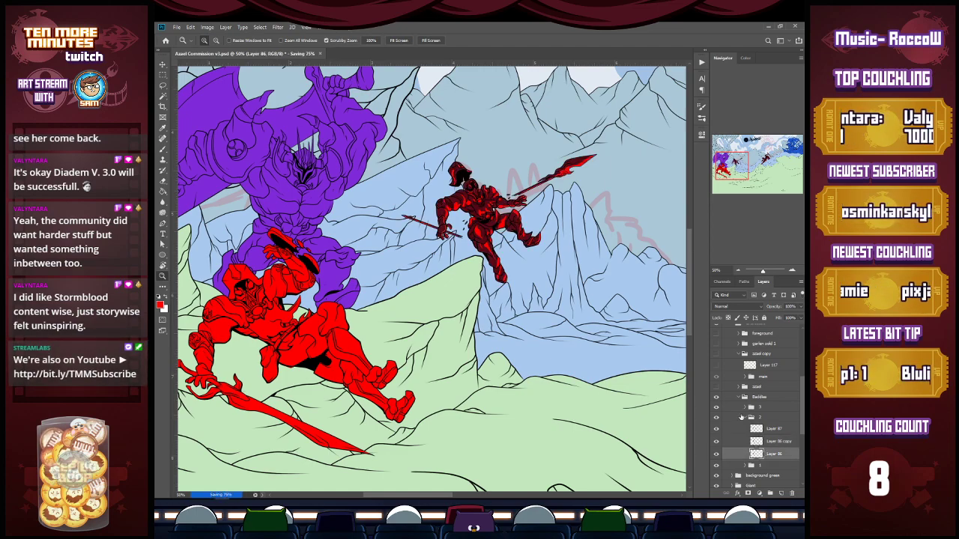
click(743, 417)
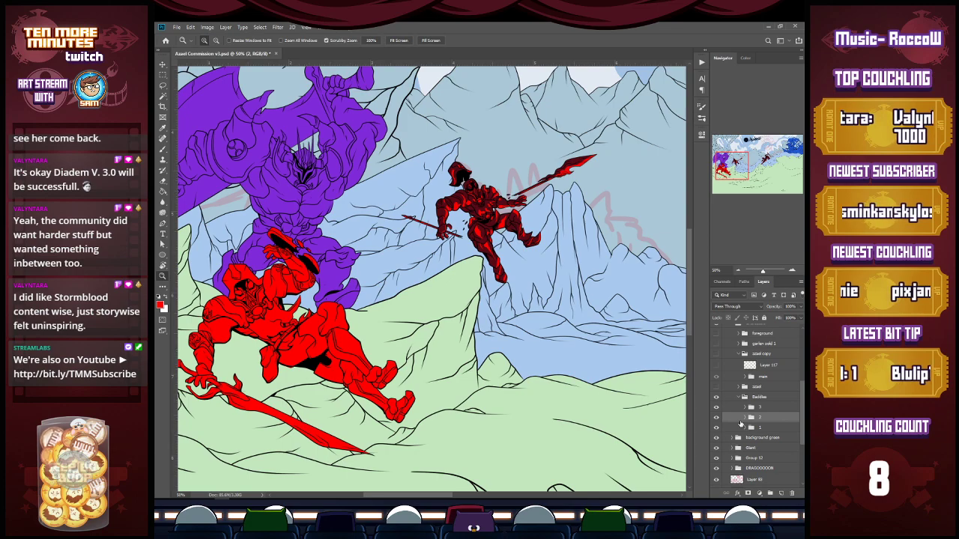
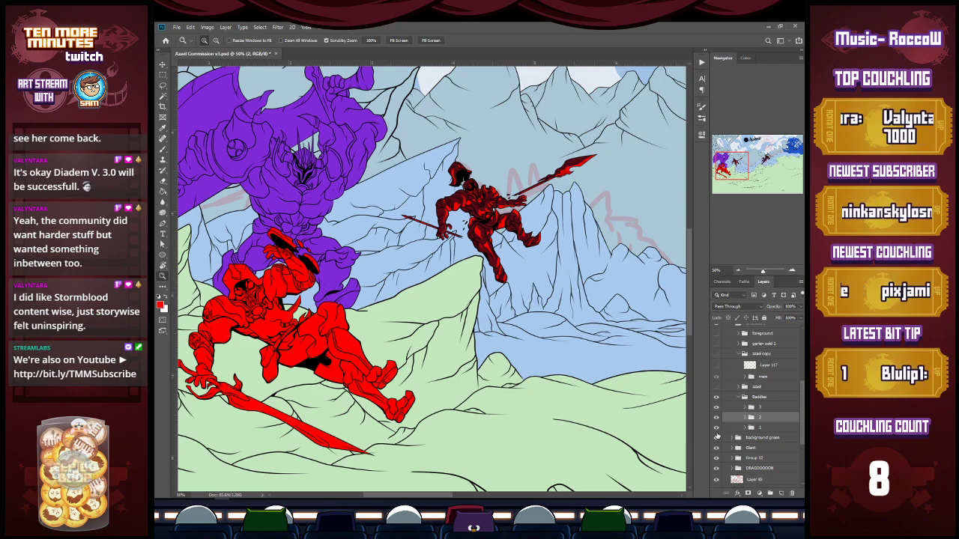
Toggle group 1's visibility to identify its enemy, expand the group and duplicate Layer 73.
click(717, 428)
click(717, 428)
click(744, 427)
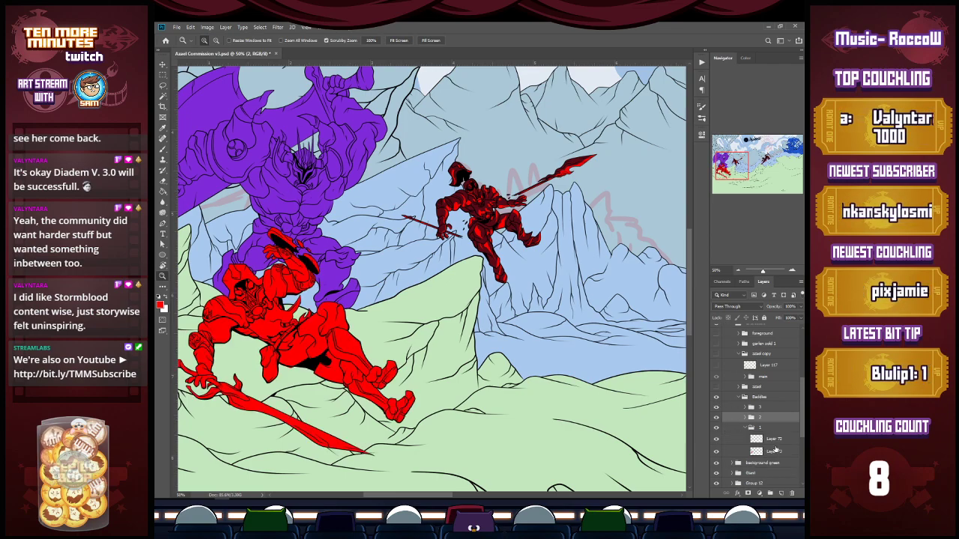
click(777, 451)
key(ctrl+j)
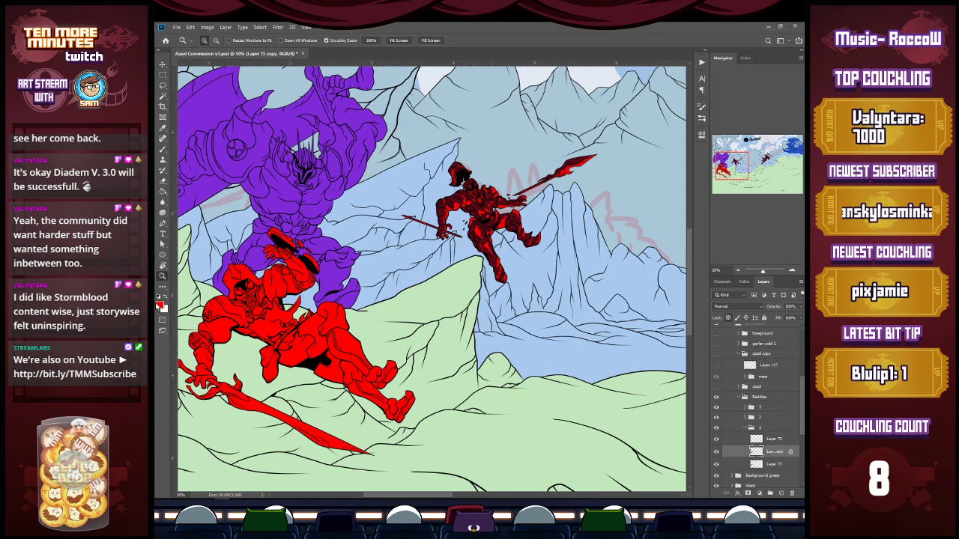
Set the foreground colour to a very dark navy.
click(159, 304)
click(463, 358)
click(436, 408)
click(536, 316)
Cover the whole fallen enemy and its sword in dark navy on Layer 73 copy with a much larger brush, and lower that layer's opacity.
key(b)
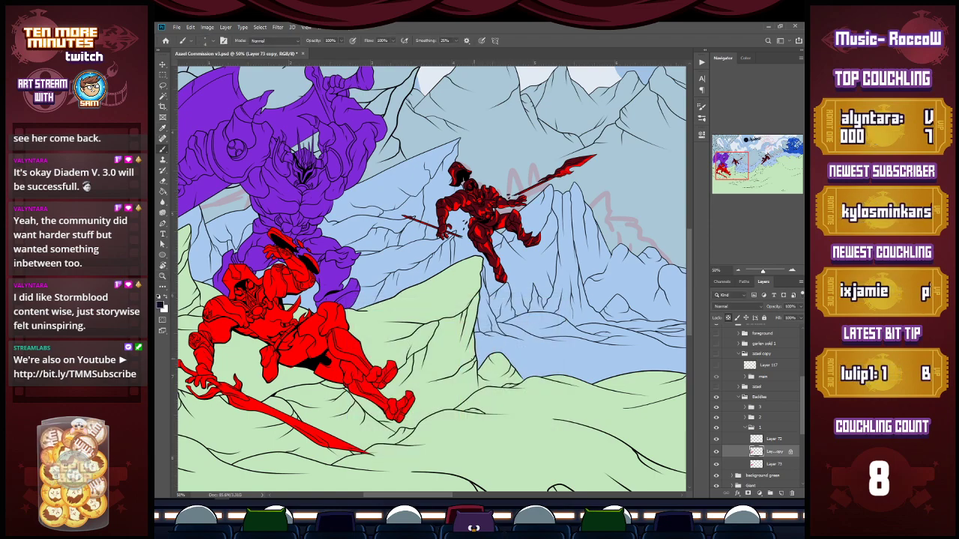
key(bracketright)
key(bracketright)
key(bracketright)
key(bracketright)
key(bracketright)
key(bracketright)
key(bracketright)
key(bracketright)
key(bracketright)
key(bracketright)
key(bracketright)
key(bracketright)
key(bracketright)
key(bracketright)
key(bracketright)
key(bracketright)
key(bracketright)
key(bracketright)
key(bracketright)
key(bracketright)
mouse_move(419, 440)
mouse_down()
mouse_move(357, 408)
mouse_move(242, 411)
mouse_move(225, 345)
mouse_move(240, 315)
mouse_move(299, 285)
mouse_move(255, 413)
mouse_move(224, 337)
mouse_move(262, 314)
mouse_up()
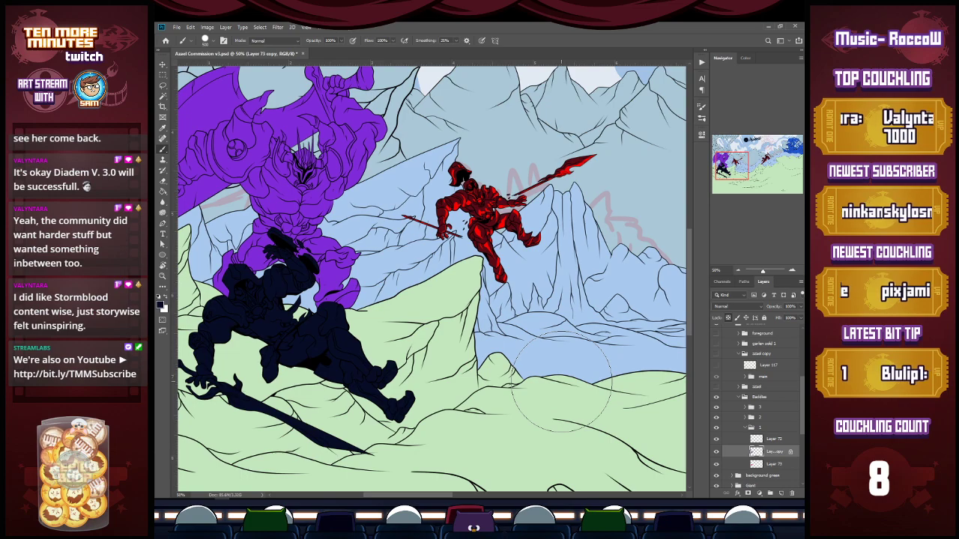
drag(439, 495, 418, 495)
drag(385, 295, 373, 337)
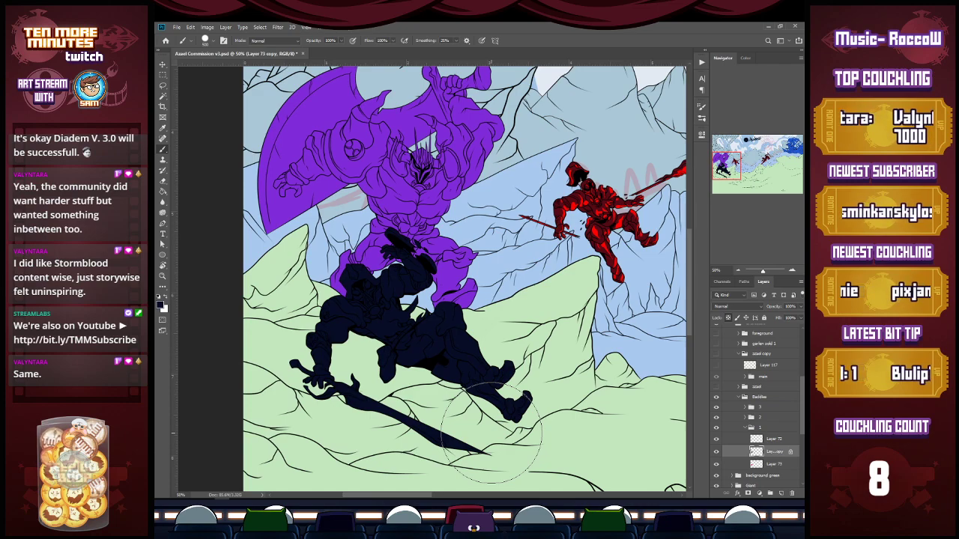
click(799, 306)
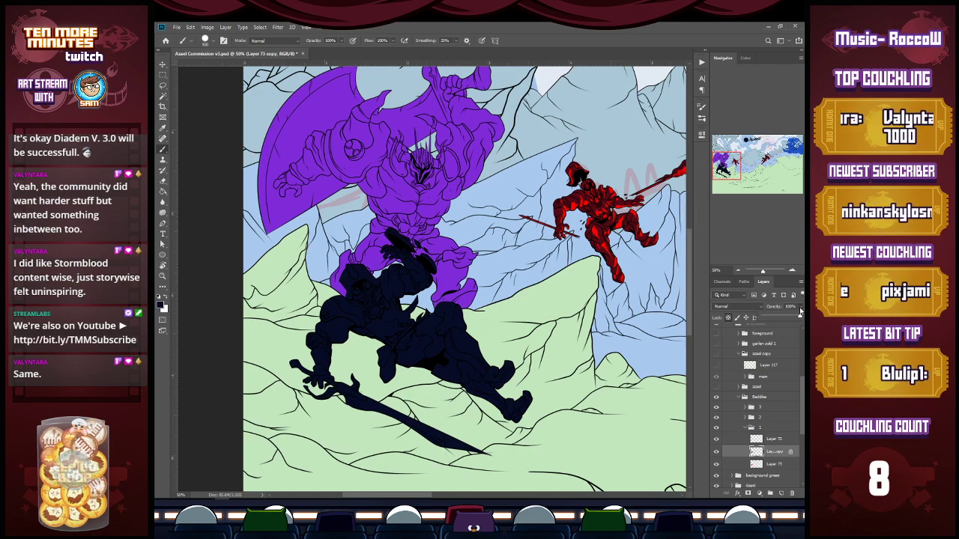
drag(800, 319, 789, 318)
Lasso highlight shapes on the soles and toes of the fallen enemy's two boots and cut them from Layer 73 copy.
key(z)
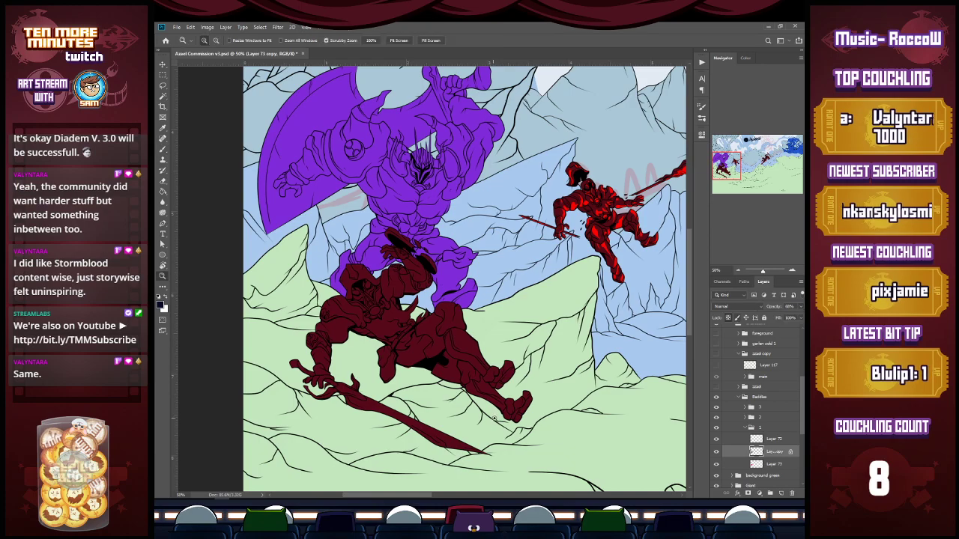
click(513, 419)
click(523, 414)
key(l)
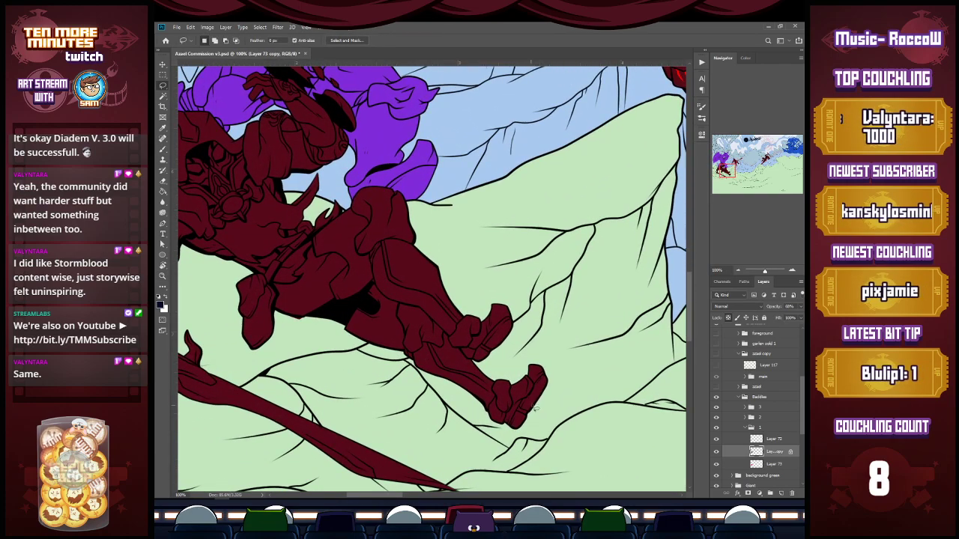
mouse_move(547, 378)
mouse_down()
mouse_move(531, 404)
mouse_move(549, 379)
mouse_move(533, 372)
mouse_move(544, 375)
mouse_up()
key(ctrl+x)
key(ctrl+x)
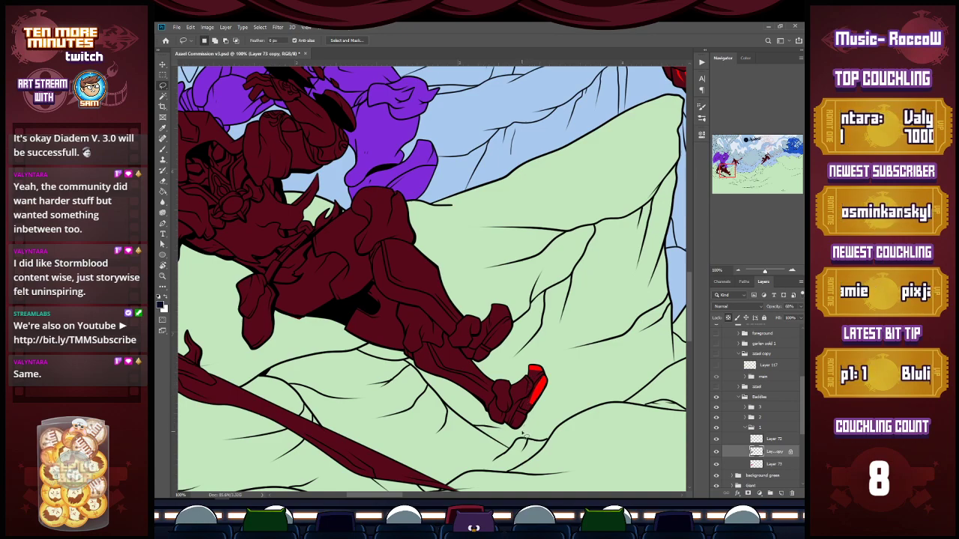
mouse_move(512, 320)
mouse_down()
mouse_move(497, 337)
mouse_move(525, 316)
mouse_move(510, 314)
mouse_move(520, 304)
mouse_up()
key(ctrl+x)
key(ctrl+x)
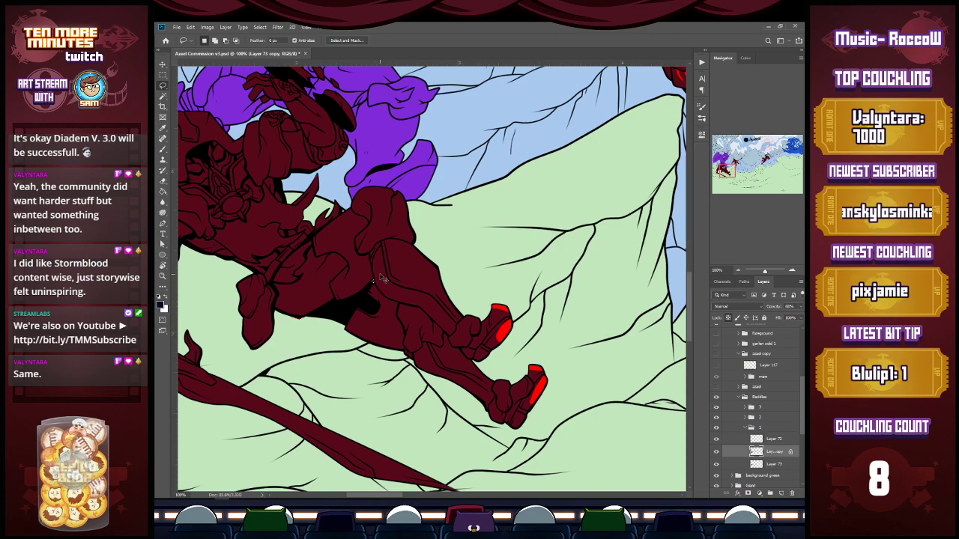
Lasso highlight shapes on the upper leg's knee guard and upper shin, and clear them to bright red on Layer 73 copy.
click(775, 464)
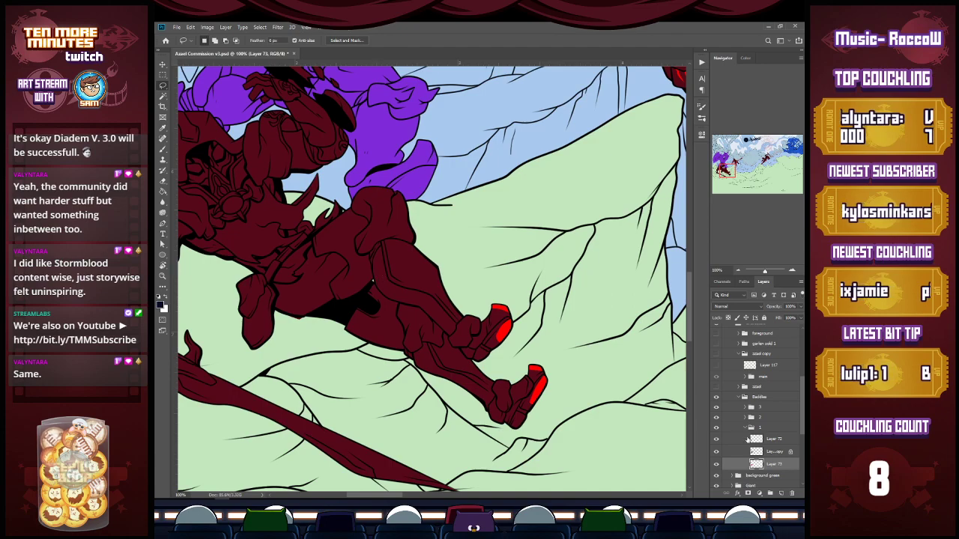
click(779, 453)
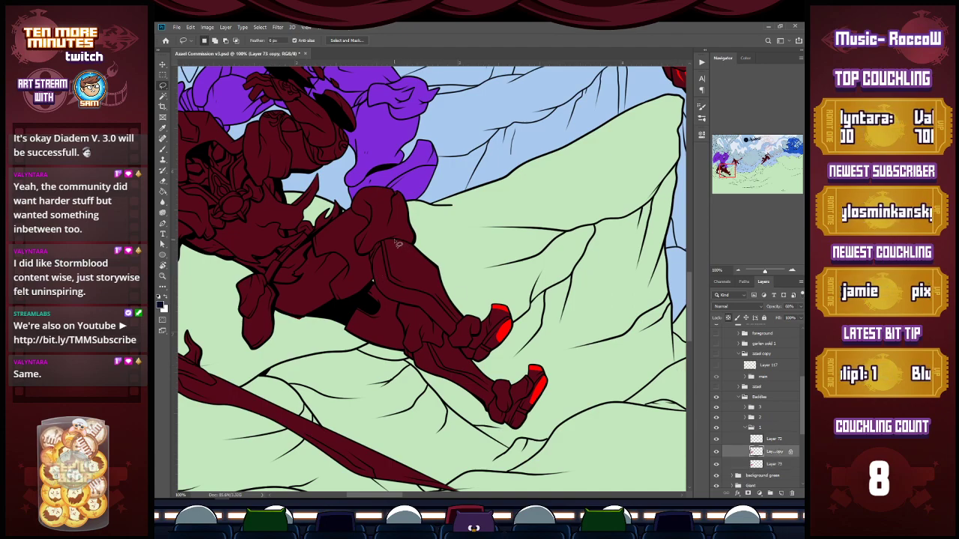
drag(395, 239, 433, 279)
mouse_move(433, 263)
mouse_down()
mouse_move(397, 241)
mouse_move(405, 213)
mouse_move(423, 227)
mouse_move(421, 238)
mouse_up()
key(alt+BackSpace)
key(ctrl+d)
key(alt+BackSpace)
key(ctrl+d)
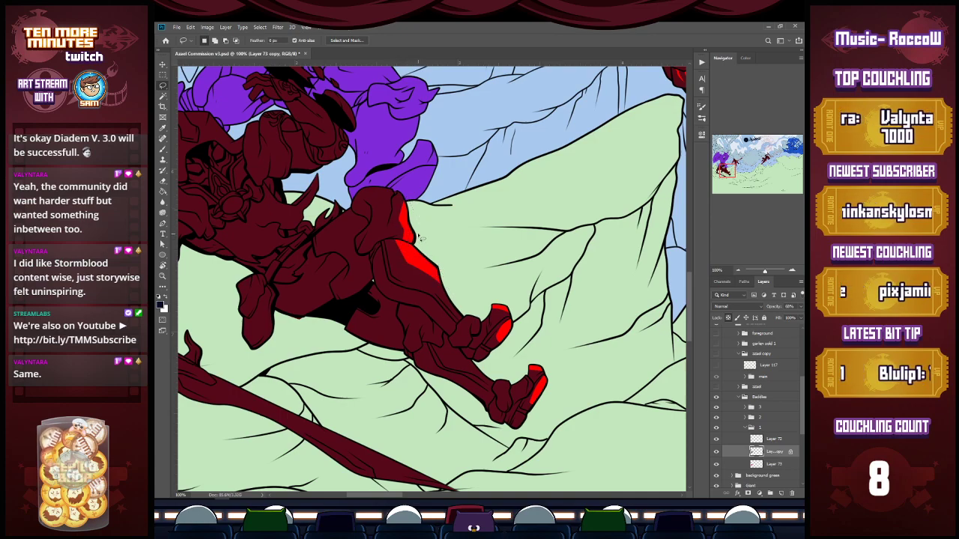
Lock the transparent pixels of Layer 73 and unlock those of Layer 73 copy.
click(773, 463)
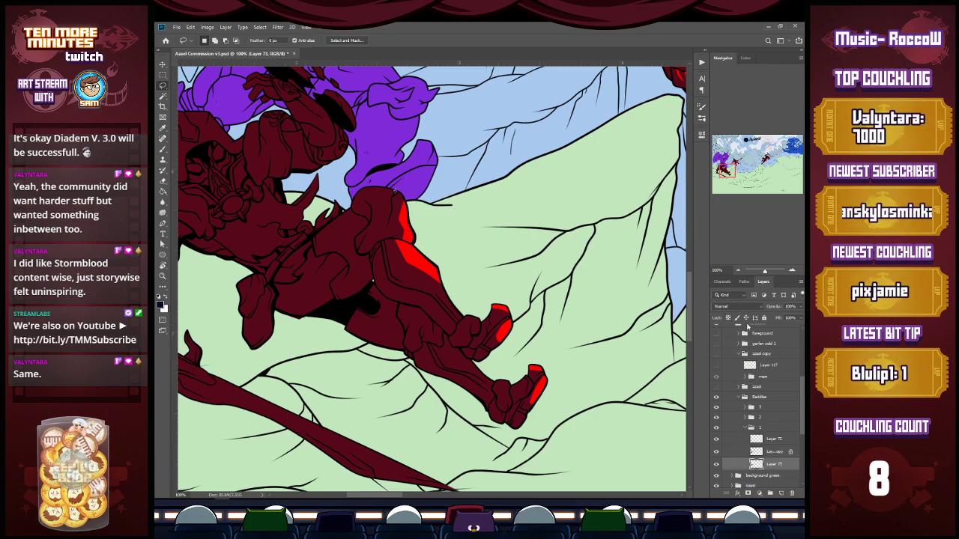
key(e)
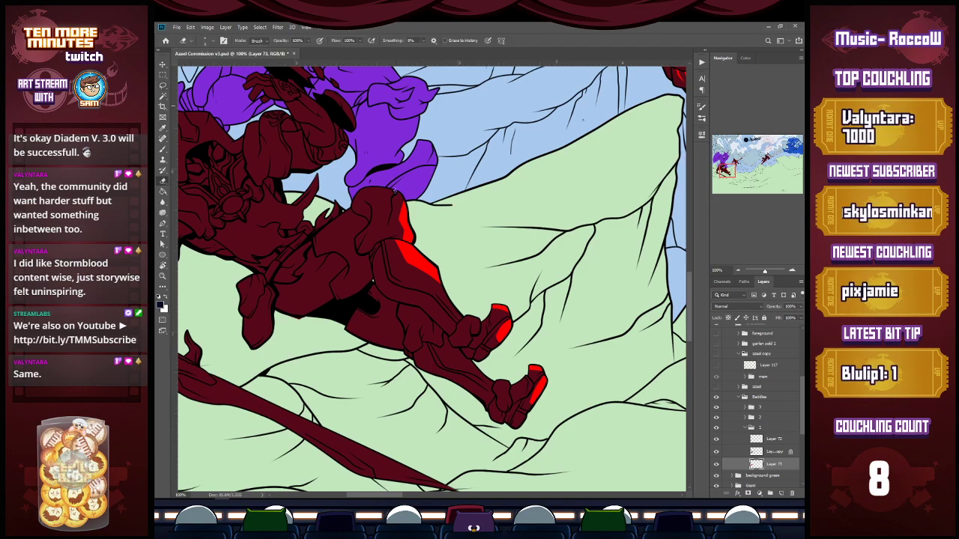
click(727, 318)
click(768, 451)
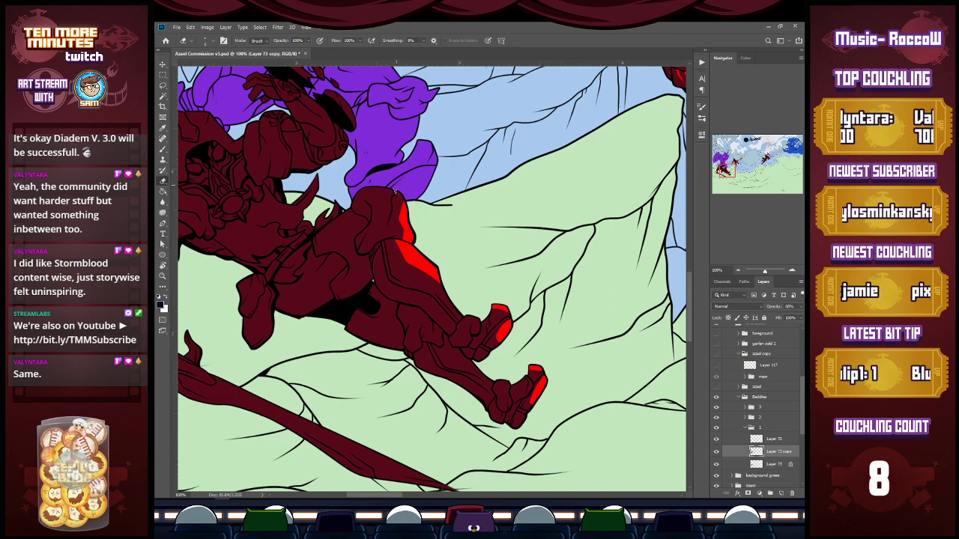
Lasso and delete a highlight on the lower leg's shin from Layer 73 copy, and unlock Layer 73's transparent pixels.
key(l)
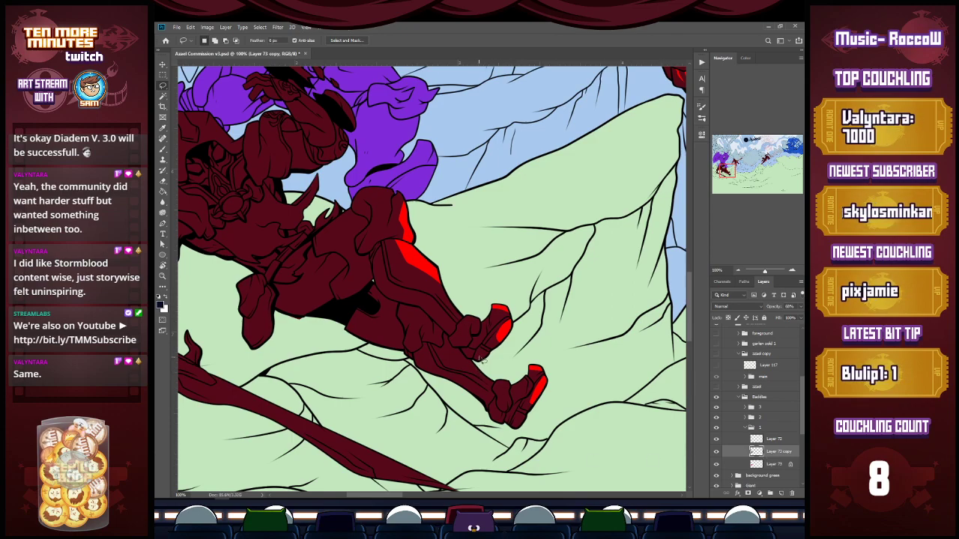
mouse_move(456, 352)
mouse_down()
mouse_move(483, 377)
mouse_move(491, 373)
mouse_move(455, 349)
mouse_up()
key(Delete)
key(ctrl+d)
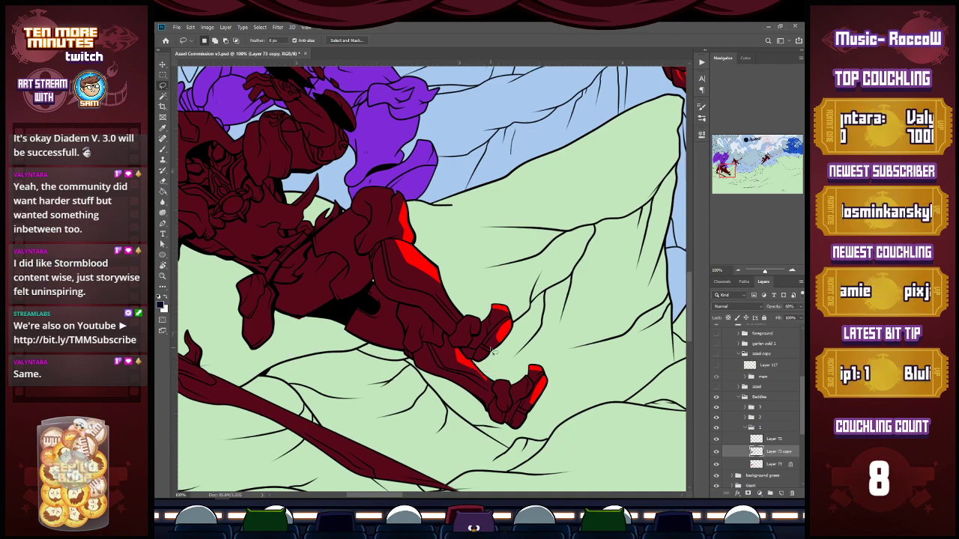
click(779, 464)
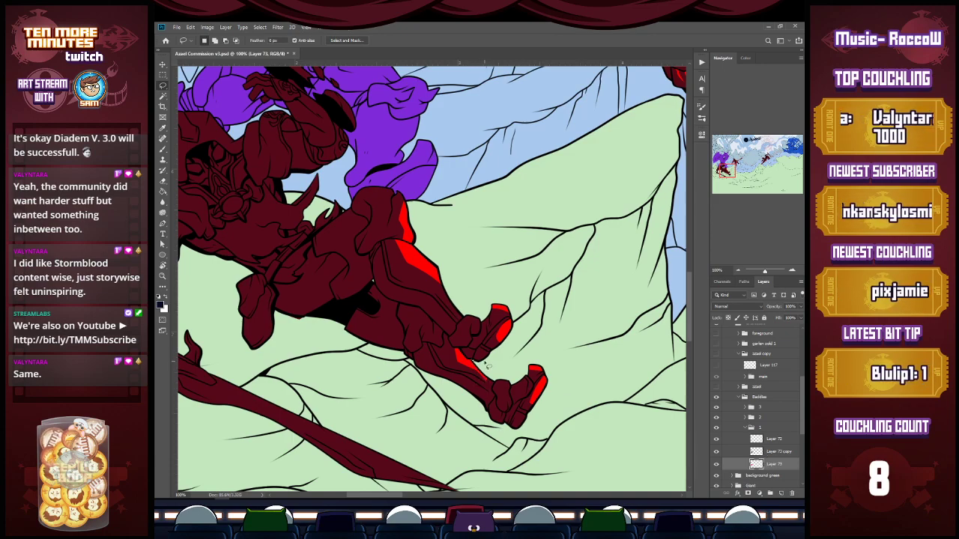
click(771, 452)
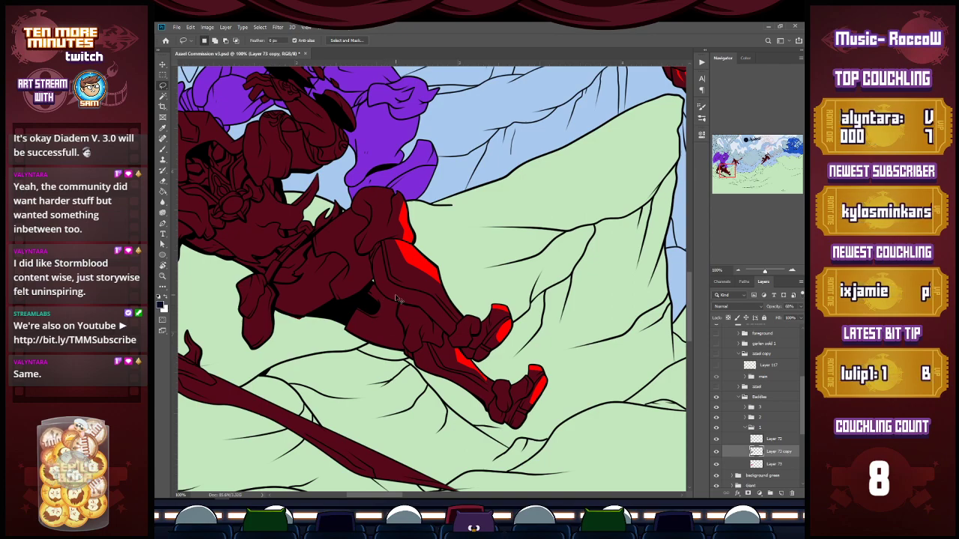
Lasso highlight shapes on the top of the bent knee and the lower thigh, and cut them from Layer 73 copy.
drag(728, 167, 728, 167)
mouse_move(384, 190)
mouse_down()
mouse_move(388, 223)
mouse_move(396, 186)
mouse_up()
key(ctrl+x)
key(ctrl+d)
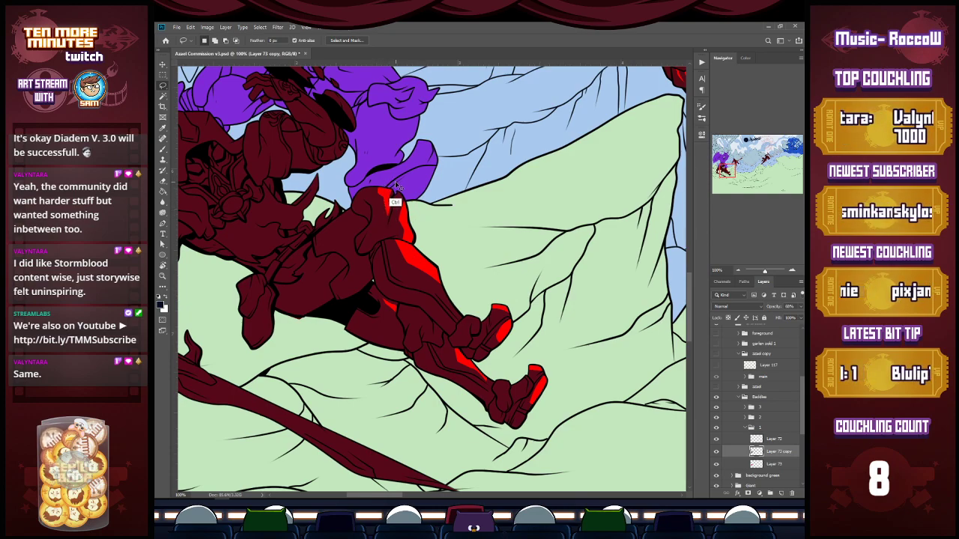
Lasso a long highlight along the fallen enemy's sword blade and delete it from Layer 73 copy.
drag(727, 170, 720, 170)
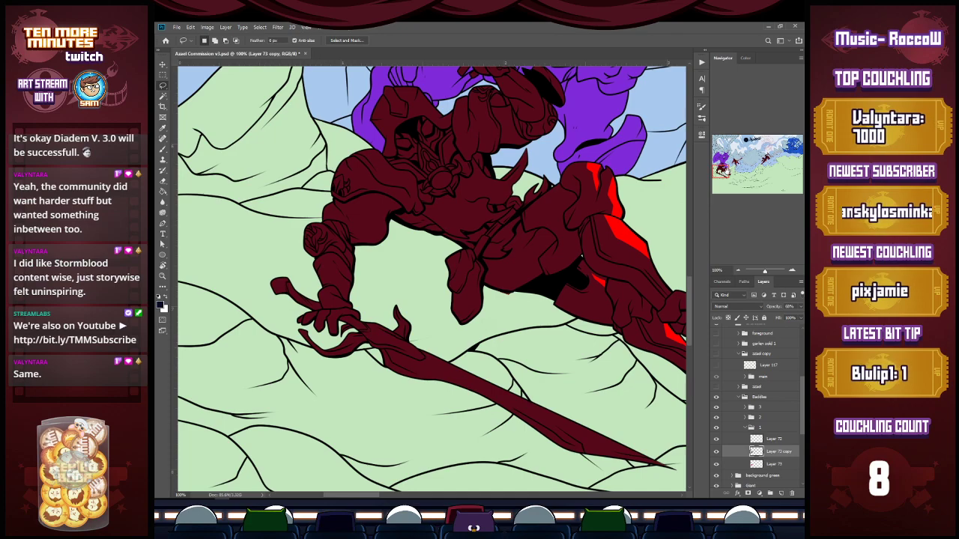
drag(722, 171, 726, 172)
mouse_move(266, 292)
mouse_down()
mouse_move(424, 373)
mouse_move(449, 397)
mouse_move(552, 431)
mouse_move(471, 361)
mouse_move(271, 289)
mouse_up()
key(Delete)
key(ctrl+d)
Lasso a highlight along the edge of the hanging waist flap and delete it from Layer 73 copy.
drag(730, 172, 724, 164)
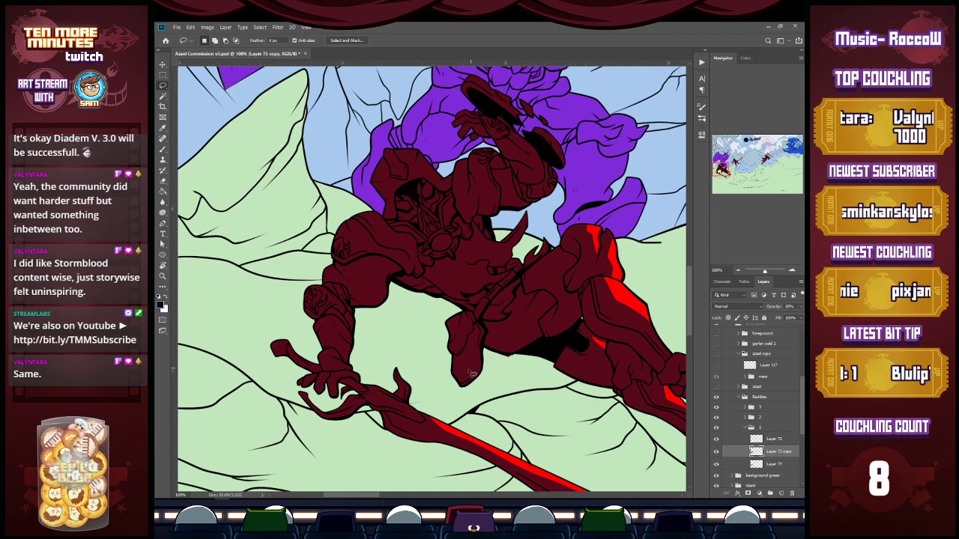
mouse_move(453, 380)
mouse_down()
mouse_move(474, 345)
mouse_move(484, 375)
mouse_move(468, 396)
mouse_up()
key(Delete)
key(ctrl+d)
Clear a highlight along the thigh's underside on Layer 73 copy, and erase the stray red spill beneath it on Layer 73.
mouse_move(522, 357)
mouse_down()
mouse_move(496, 357)
mouse_move(530, 367)
mouse_move(482, 364)
mouse_move(520, 365)
mouse_up()
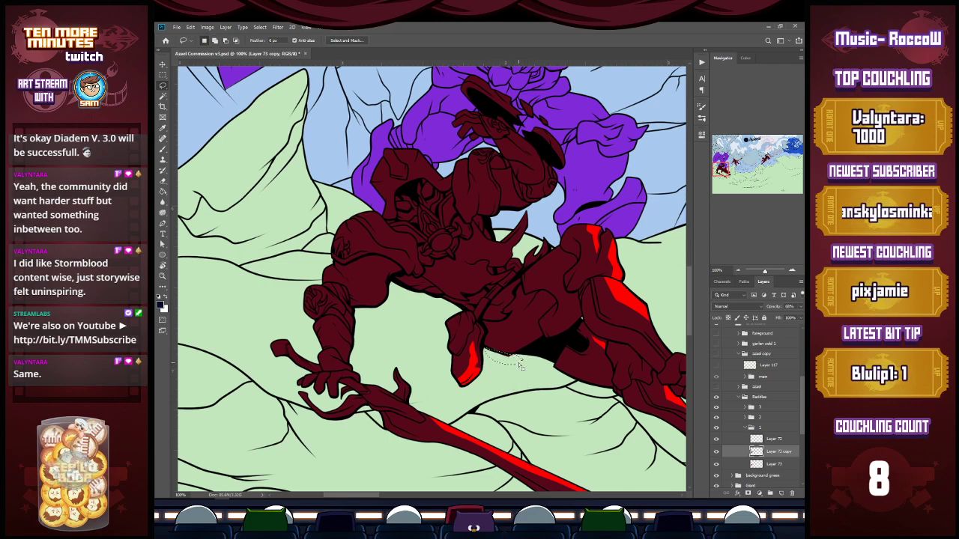
key(Delete)
key(ctrl+d)
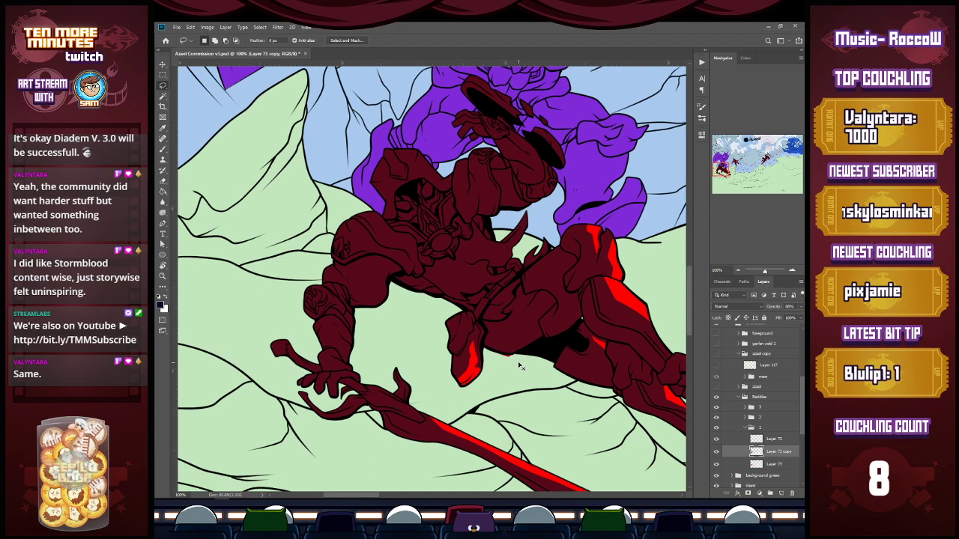
click(775, 463)
key(b)
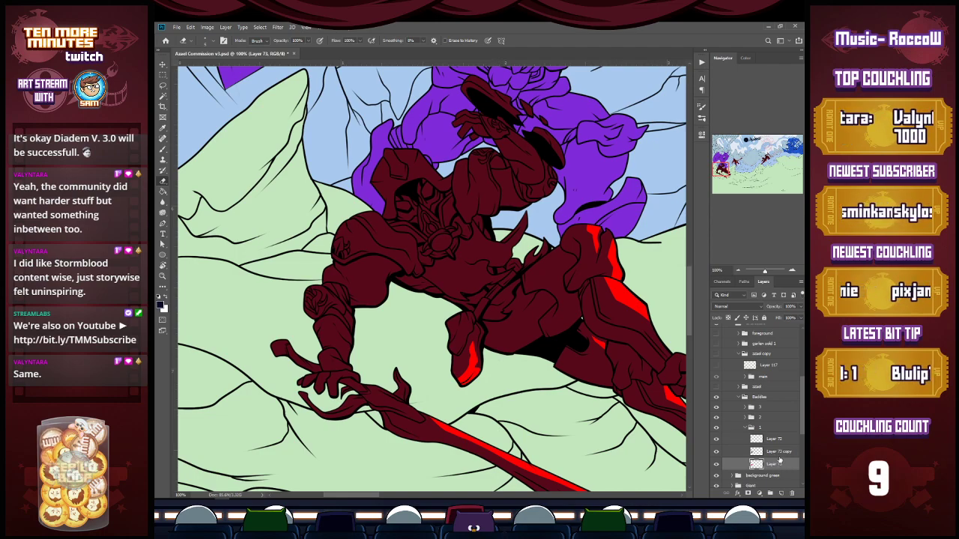
click(780, 454)
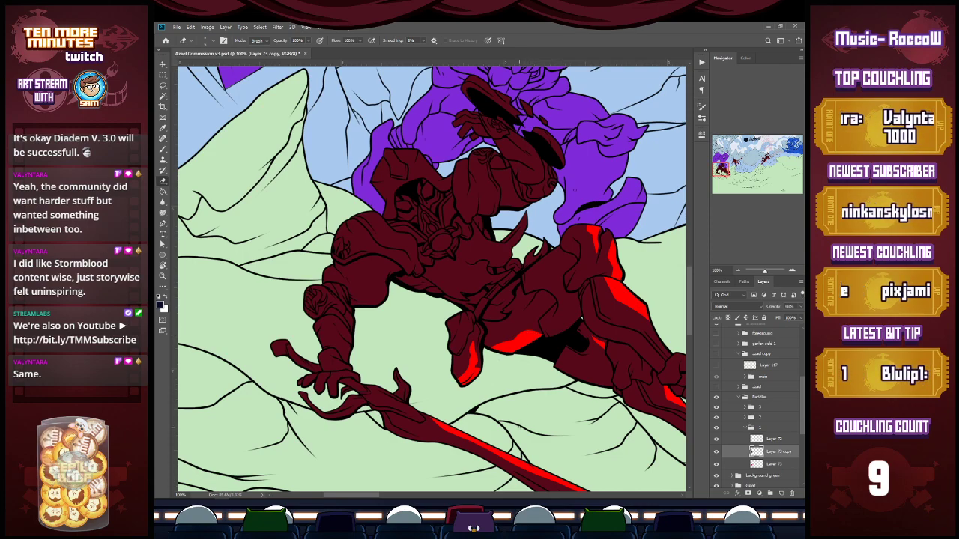
Lasso highlights on the rear underside of the thigh and on the upper thigh beside the waist, deleting both from Layer 73 copy.
key(l)
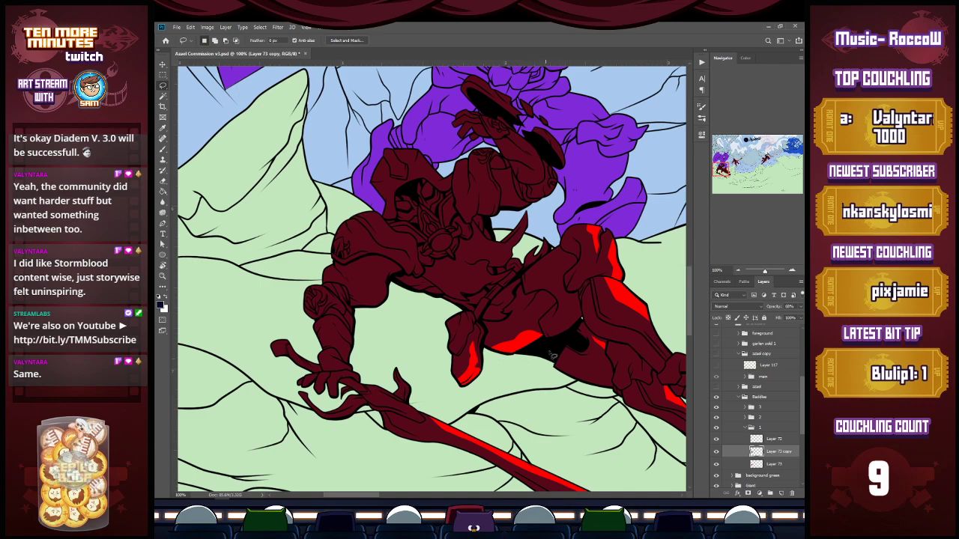
mouse_move(555, 341)
mouse_down()
mouse_move(576, 317)
mouse_move(578, 337)
mouse_up()
key(Delete)
key(ctrl+d)
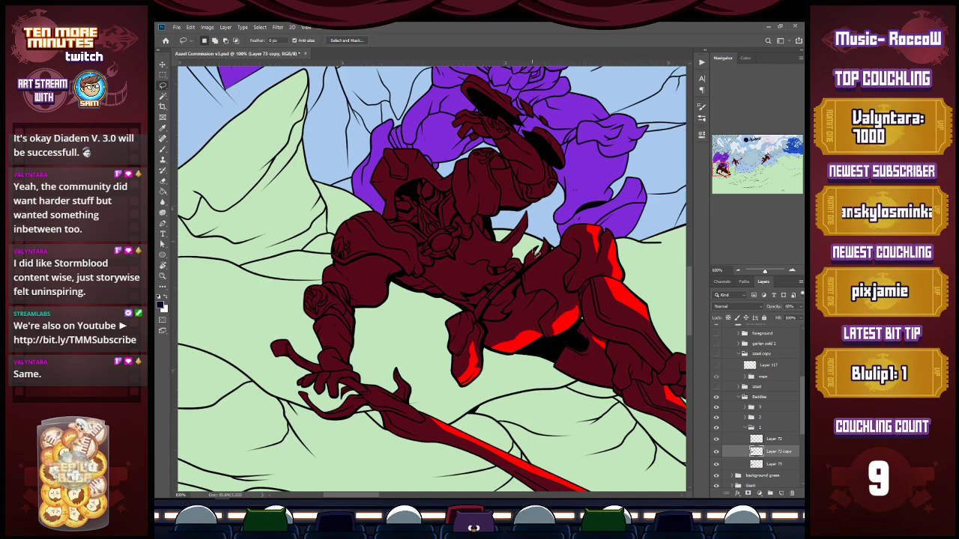
drag(530, 269, 550, 255)
key(Delete)
key(ctrl+d)
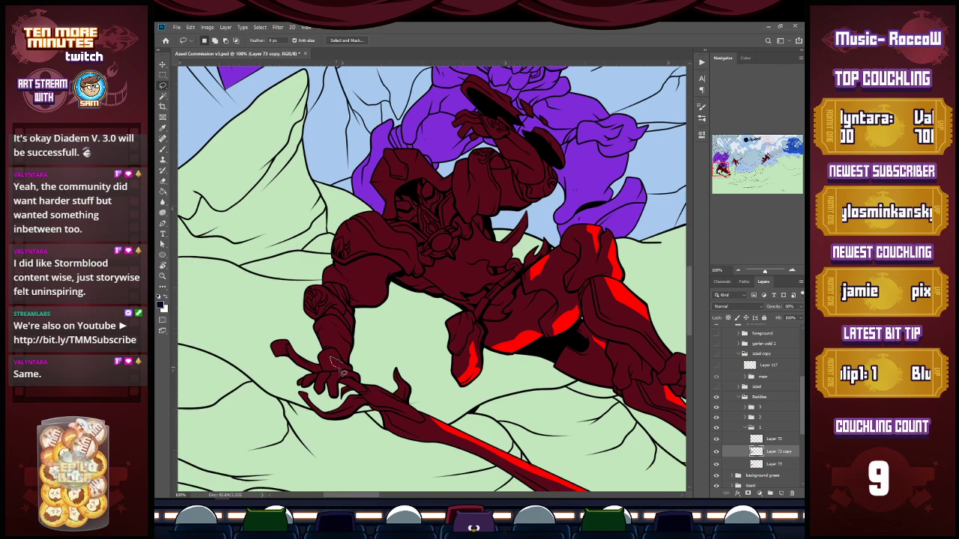
Lasso highlight shapes on the sword arm's forearm and wrist and delete them from Layer 73 copy.
drag(350, 367, 349, 365)
key(Delete)
key(ctrl+d)
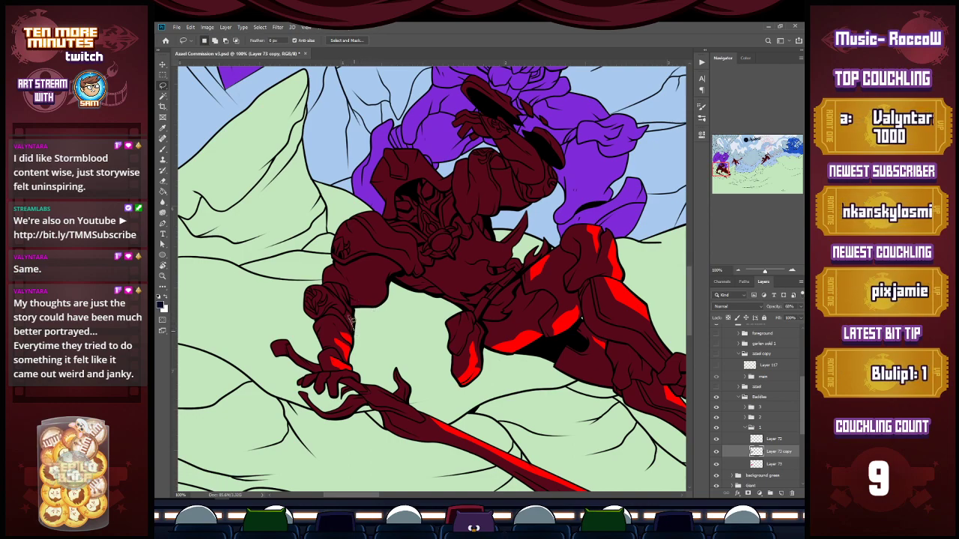
Lasso highlight shapes on the sword arm's upper arm and shoulder guard, redo the first attempt, and delete them from Layer 73 copy.
mouse_move(365, 313)
mouse_down()
mouse_move(359, 277)
mouse_move(382, 264)
mouse_move(394, 265)
mouse_move(392, 285)
mouse_move(369, 307)
mouse_move(390, 267)
mouse_move(365, 278)
mouse_move(367, 307)
mouse_move(389, 296)
mouse_up()
key(Delete)
key(ctrl+d)
key(ctrl+z)
key(ctrl+z)
key(ctrl+z)
key(Delete)
key(ctrl+d)
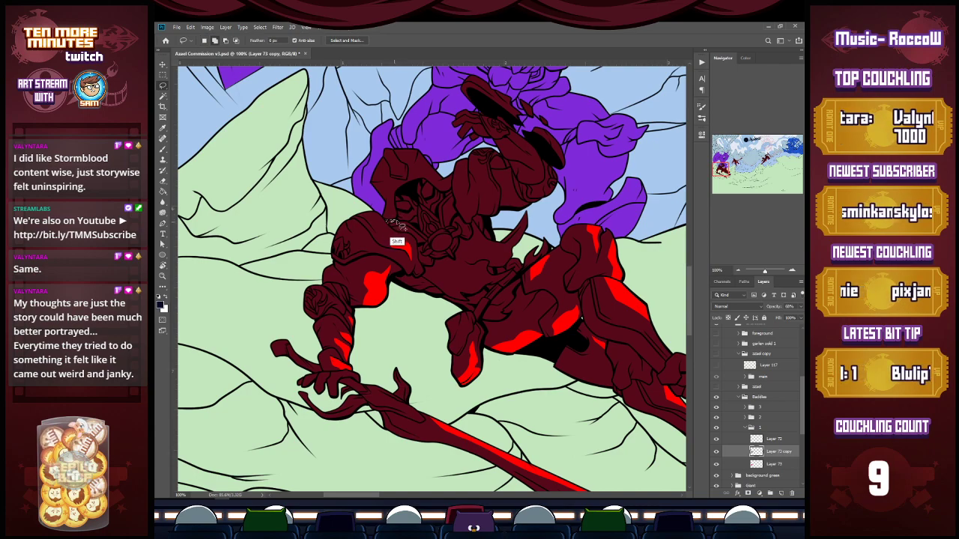
Lasso small areas along the hood's lower edges, tidy them with the Eraser on Layer 73, and save the document.
mouse_move(445, 182)
mouse_down()
mouse_move(448, 201)
mouse_move(450, 182)
mouse_up()
drag(398, 224, 398, 220)
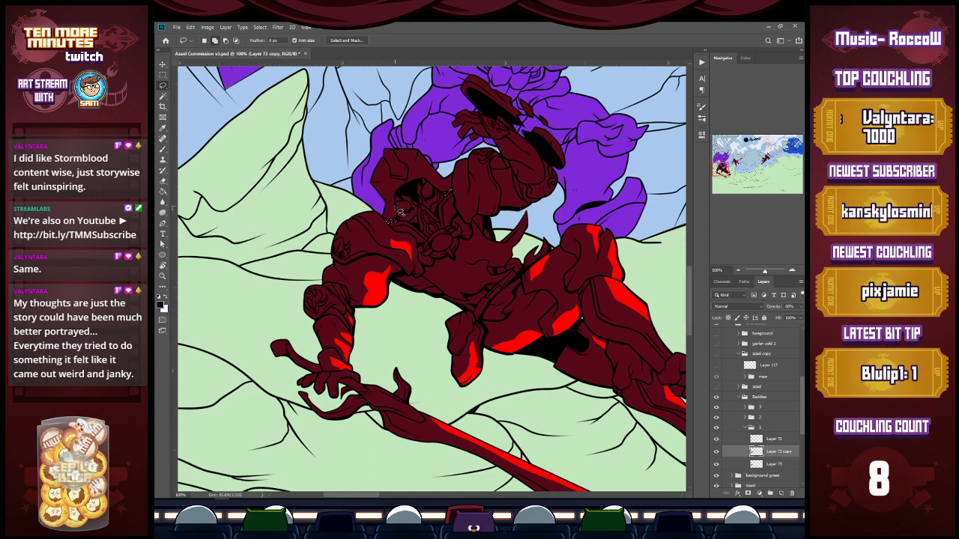
key(e)
click(774, 464)
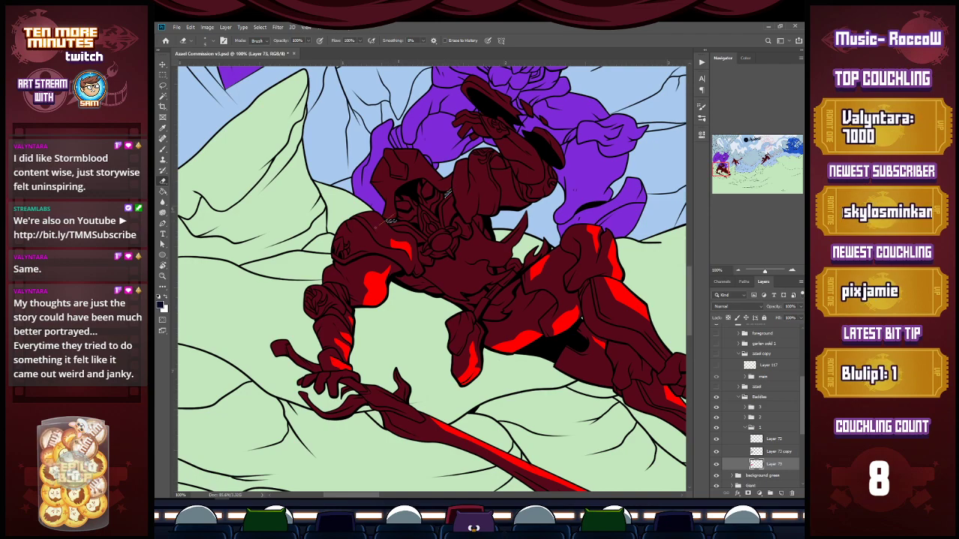
click(775, 451)
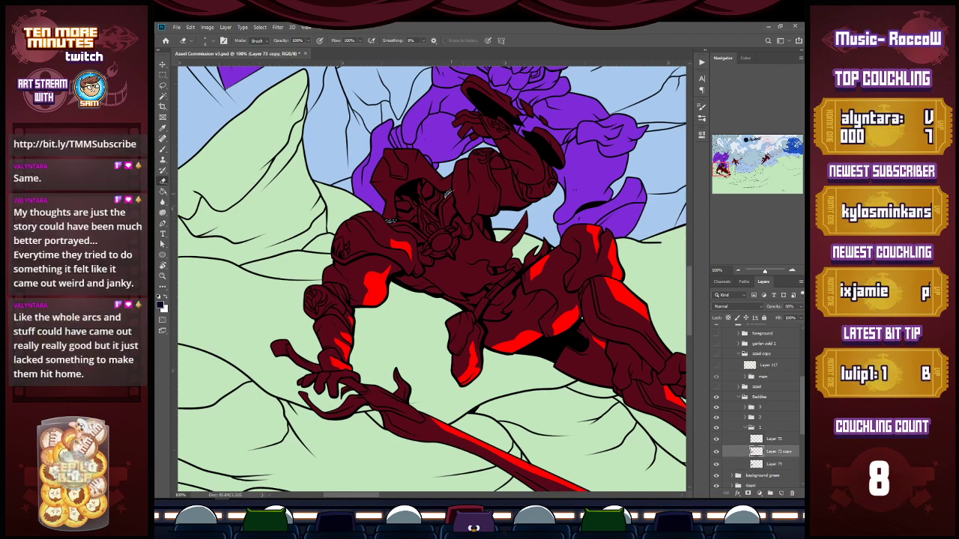
key(ctrl+s)
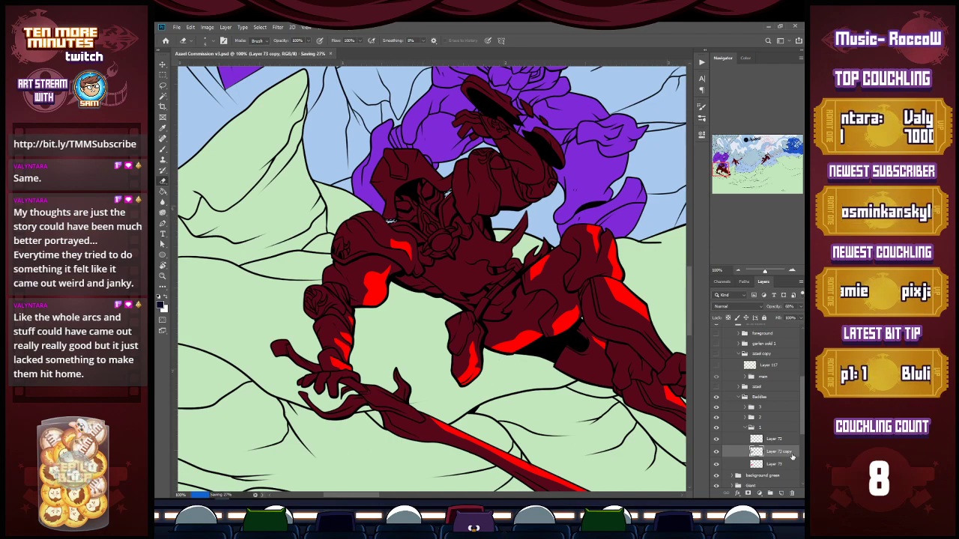
Lasso highlights on both sides of the hood and beside the face opening, and cut them from Layer 73 copy.
key(l)
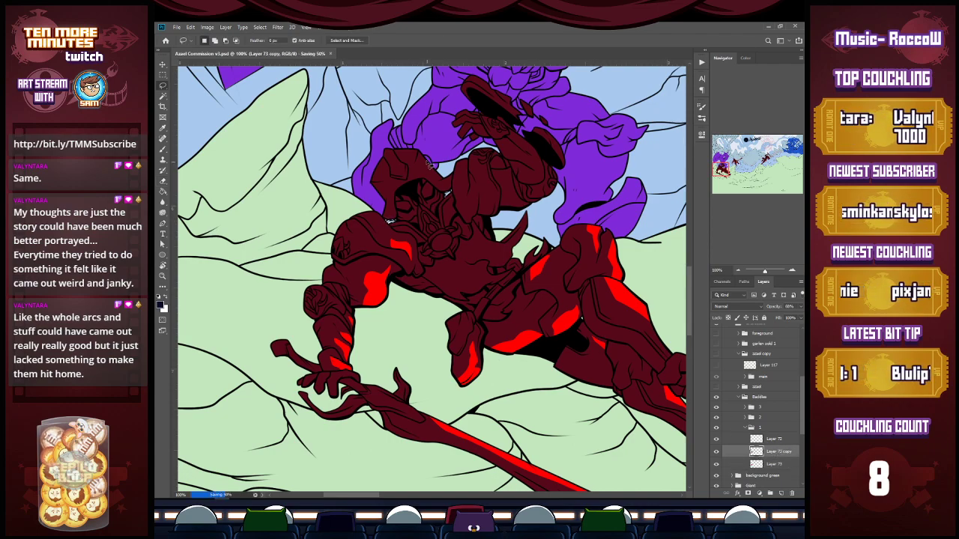
mouse_move(390, 201)
mouse_down()
mouse_move(393, 182)
mouse_move(367, 184)
mouse_up()
key(ctrl+x)
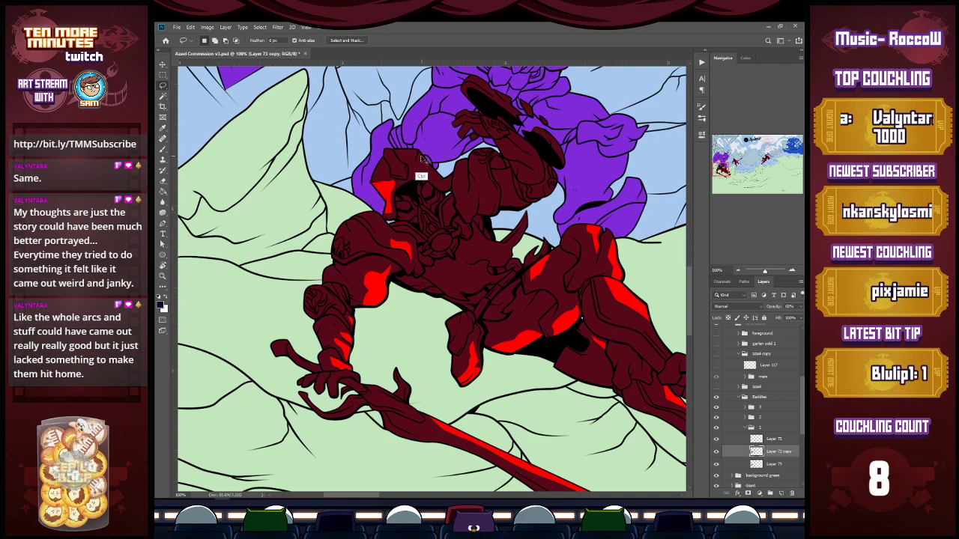
drag(430, 148, 439, 182)
key(ctrl+x)
key(ctrl+x)
Erase small highlights on the mask's central ornament and the round chest medallion on Layer 73 copy.
key(z)
click(422, 209)
key(e)
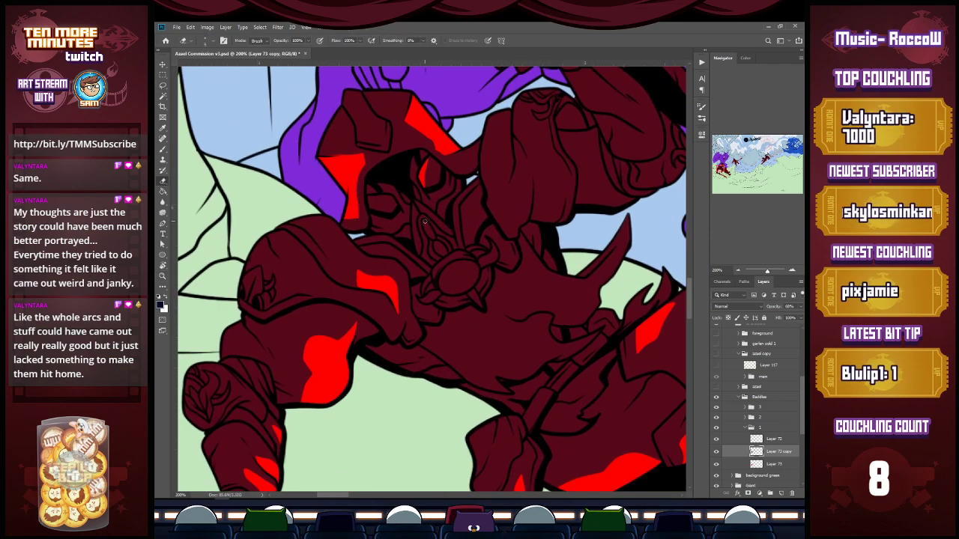
drag(413, 202, 419, 207)
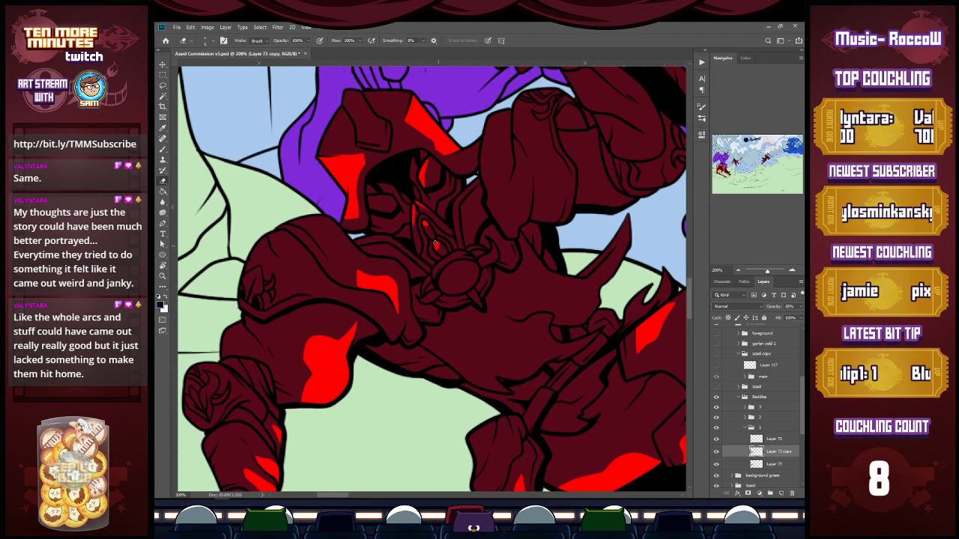
mouse_move(442, 275)
mouse_down()
mouse_move(460, 260)
mouse_move(451, 268)
mouse_up()
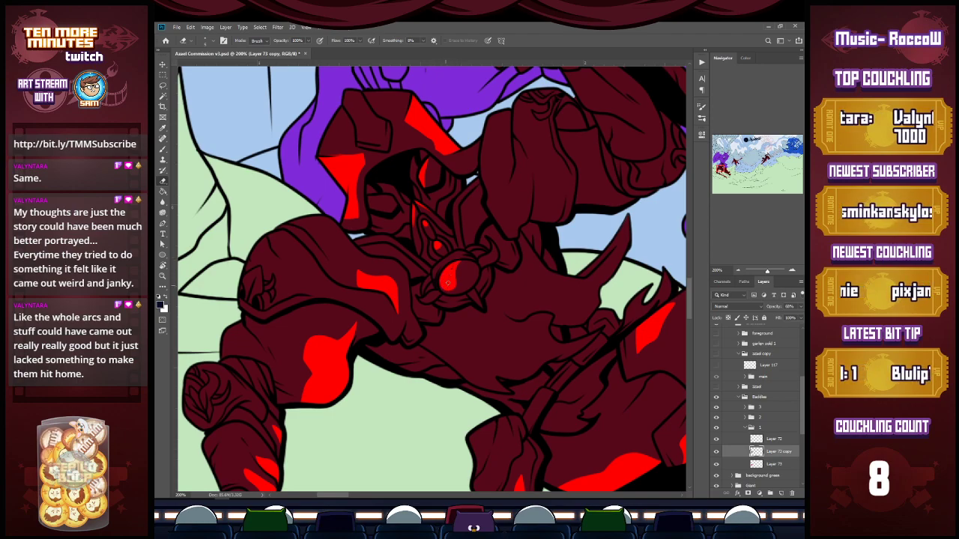
Shrink the Brush tool's tip to a small size for detail work around the chest medallion.
key(b)
key(bracketleft)
key(bracketleft)
key(bracketleft)
key(bracketleft)
key(bracketleft)
key(bracketleft)
key(bracketleft)
key(bracketleft)
key(bracketleft)
key(bracketleft)
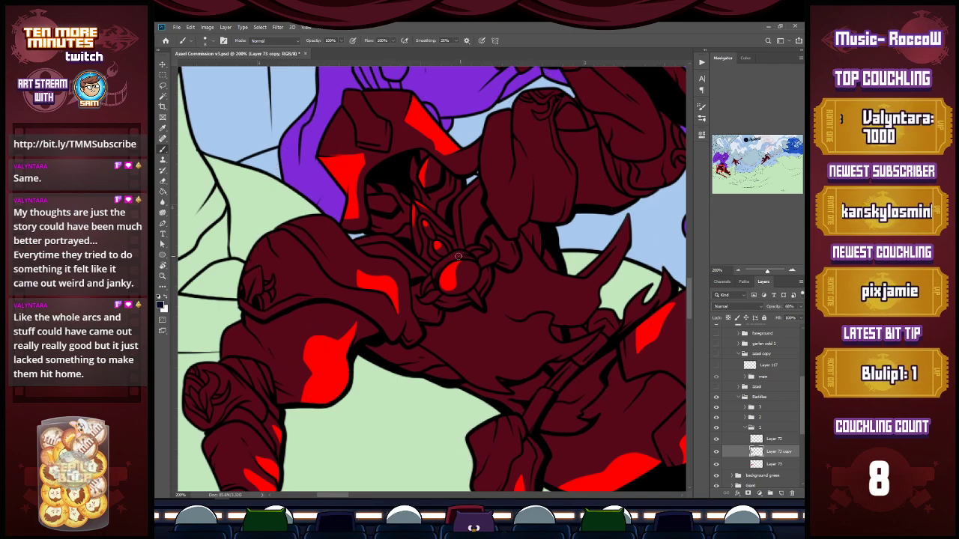
Erase thin highlights along both collar edges and on the prongs around the chest medallion on Layer 73 copy.
key(e)
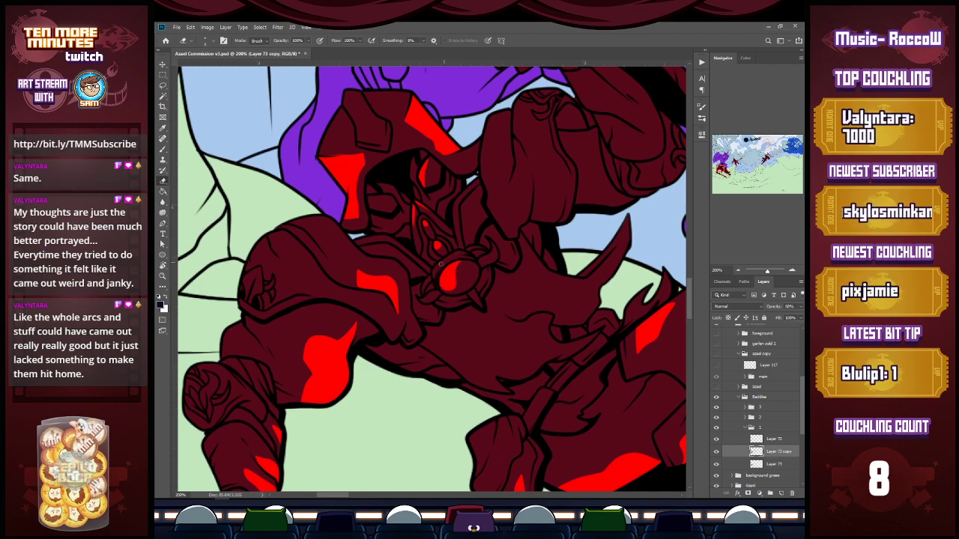
mouse_move(453, 203)
mouse_down()
mouse_move(459, 228)
mouse_move(459, 201)
mouse_up()
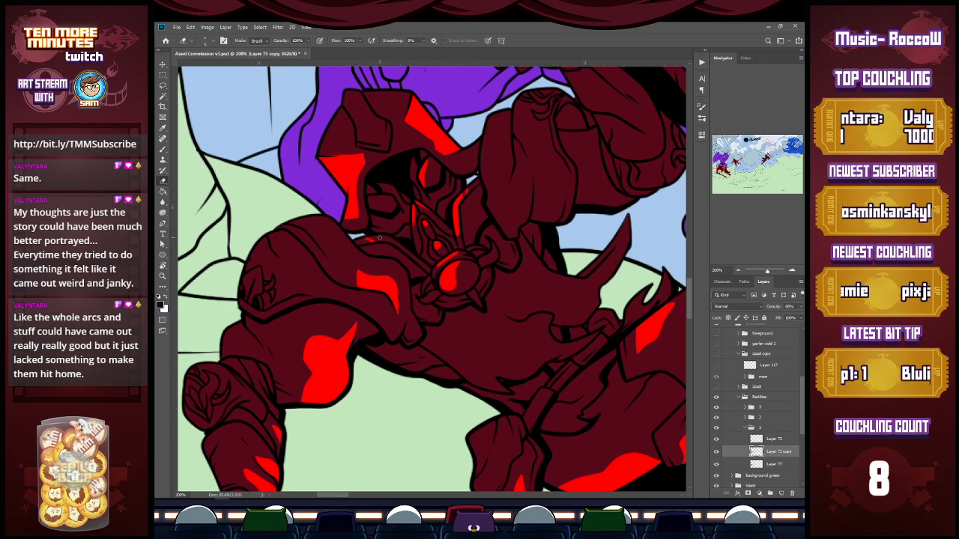
drag(377, 236, 399, 246)
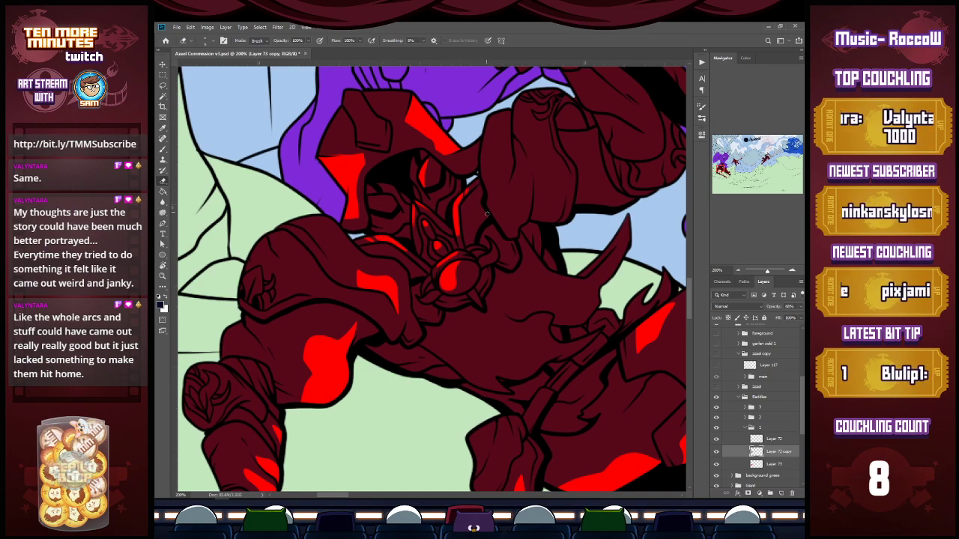
drag(479, 263, 488, 236)
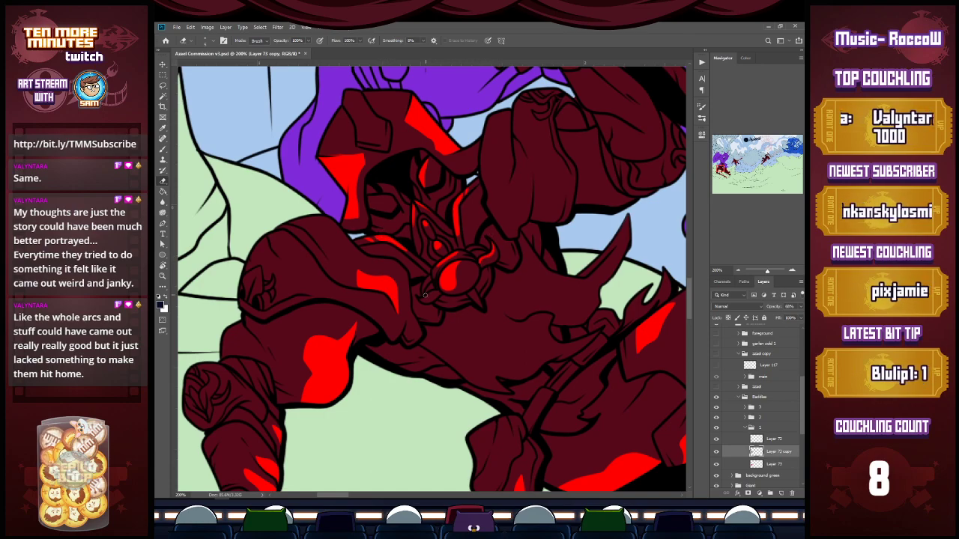
drag(419, 297, 452, 279)
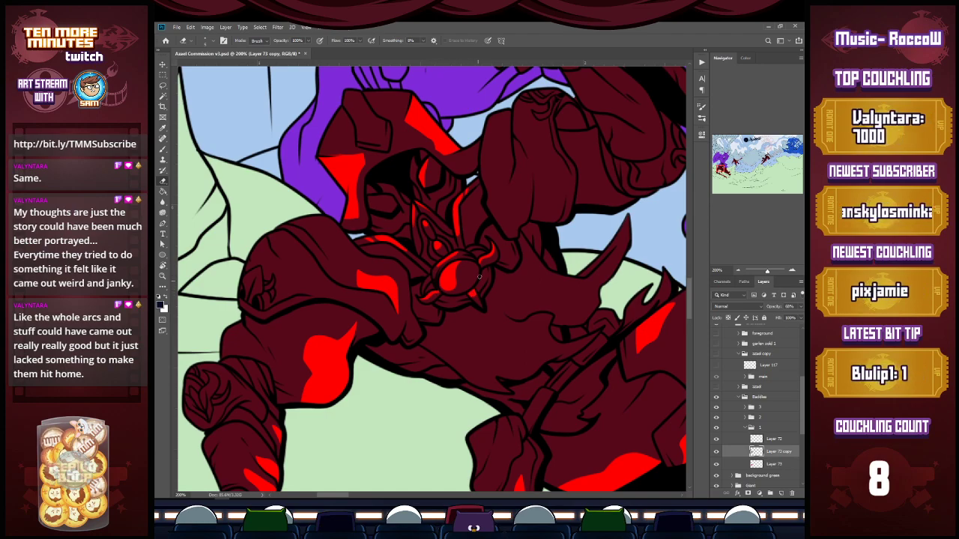
Erase thin highlights along the edges of the hood's front panel on Layer 73 copy, undoing the last stroke.
key(z)
alt+click(527, 235)
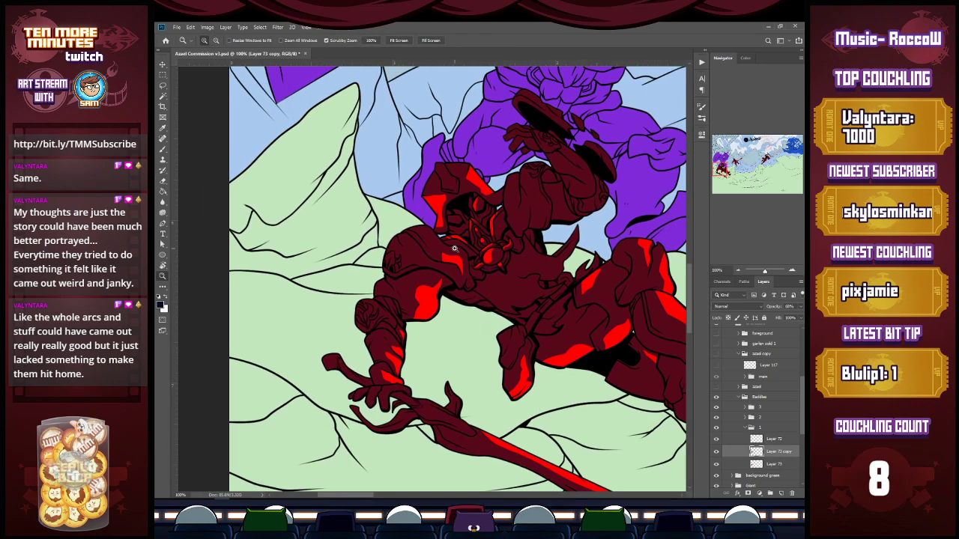
key(b)
key(z)
click(517, 202)
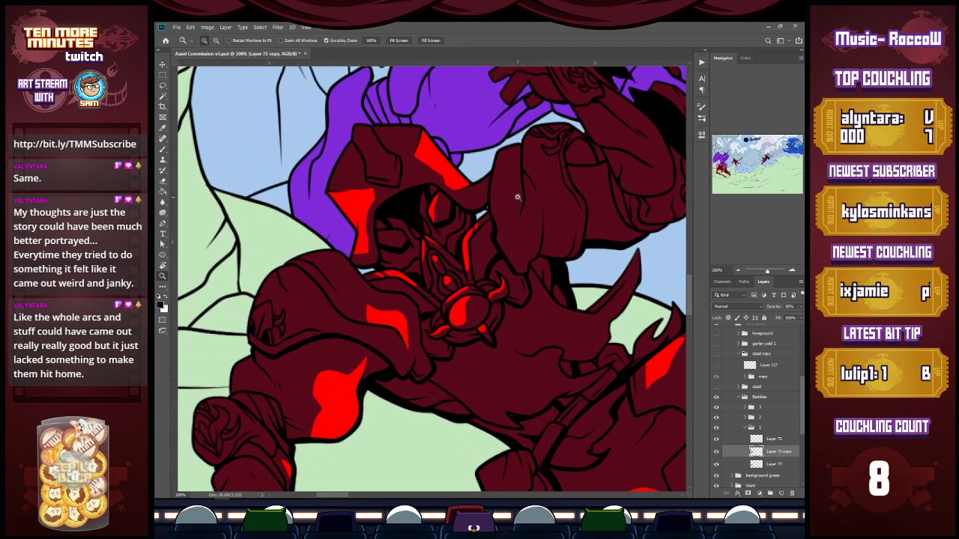
key(b)
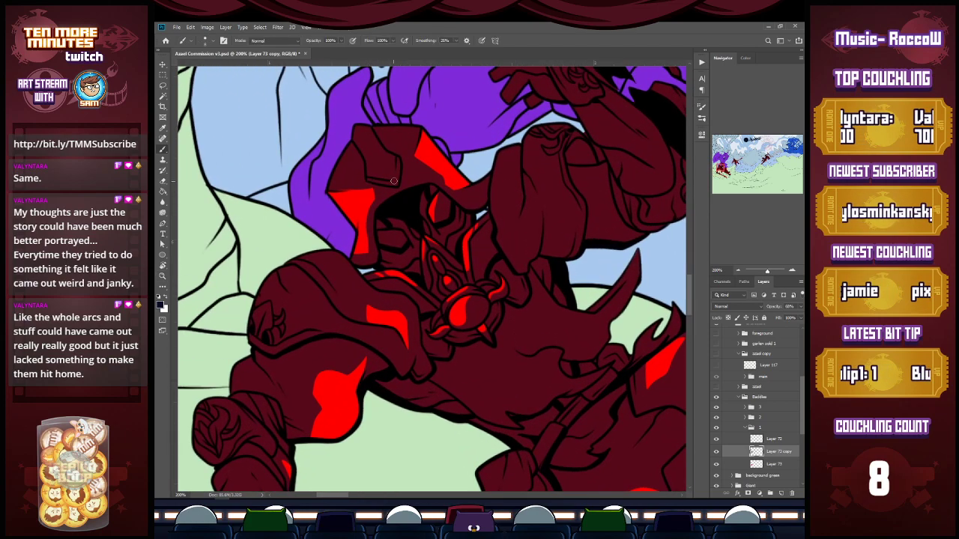
key(e)
mouse_move(366, 178)
mouse_down()
mouse_move(389, 182)
mouse_move(398, 170)
mouse_up()
key(ctrl+z)
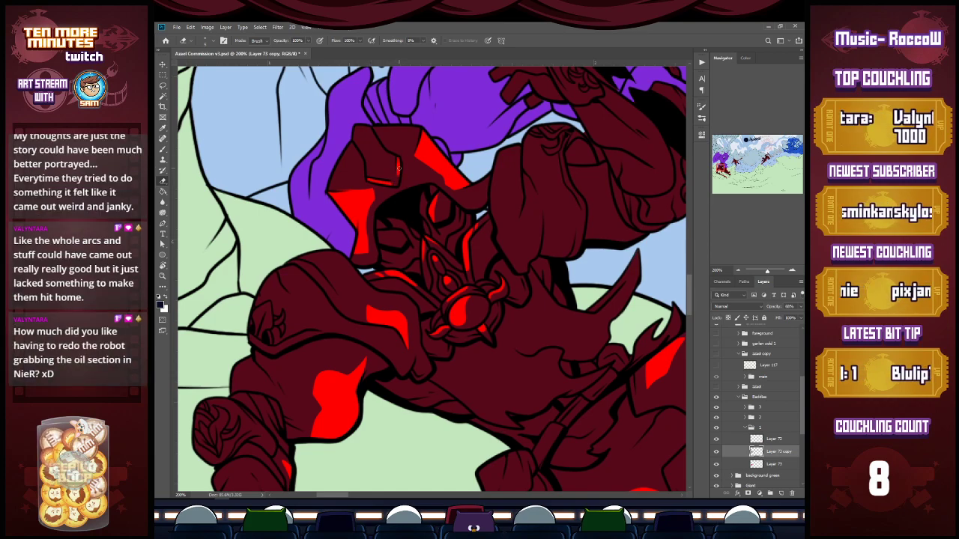
Erase tapered highlights along the folds and lower edge of the raised arm's sleeve on Layer 73 copy.
mouse_move(515, 270)
mouse_down()
mouse_move(507, 221)
mouse_move(523, 241)
mouse_move(525, 270)
mouse_move(517, 272)
mouse_move(508, 218)
mouse_move(522, 245)
mouse_move(507, 192)
mouse_up()
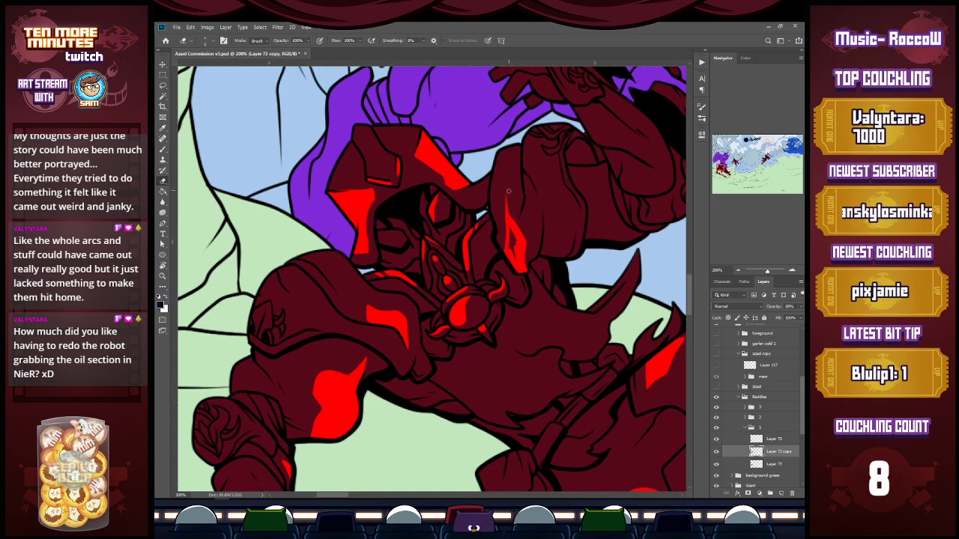
mouse_move(512, 232)
mouse_down()
mouse_move(517, 263)
mouse_move(512, 232)
mouse_move(507, 254)
mouse_move(510, 223)
mouse_up()
mouse_move(533, 256)
mouse_down()
mouse_move(543, 206)
mouse_move(538, 235)
mouse_up()
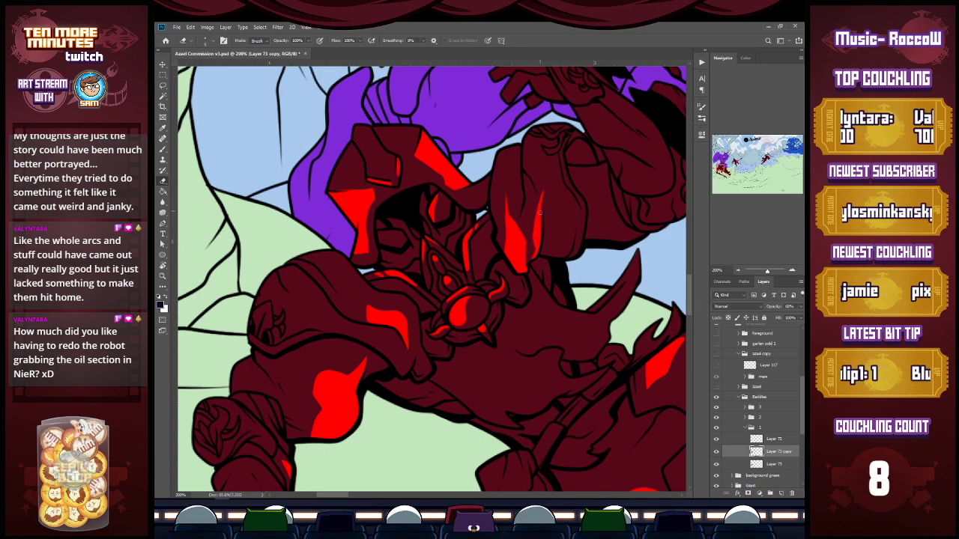
mouse_move(539, 199)
mouse_down()
mouse_move(536, 246)
mouse_move(568, 199)
mouse_move(552, 253)
mouse_up()
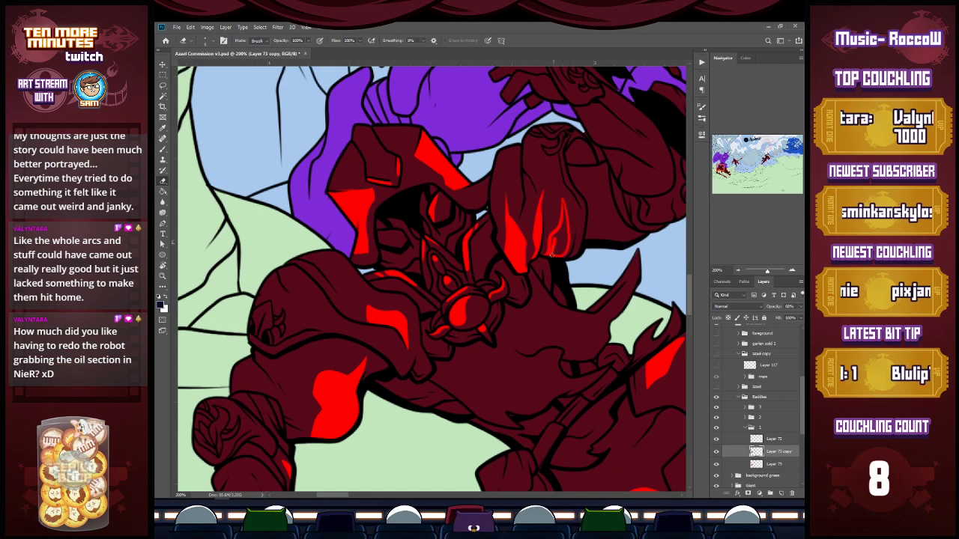
drag(563, 210, 563, 202)
mouse_move(564, 255)
mouse_down()
mouse_move(564, 217)
mouse_move(555, 258)
mouse_move(562, 218)
mouse_move(554, 256)
mouse_move(577, 248)
mouse_move(582, 216)
mouse_up()
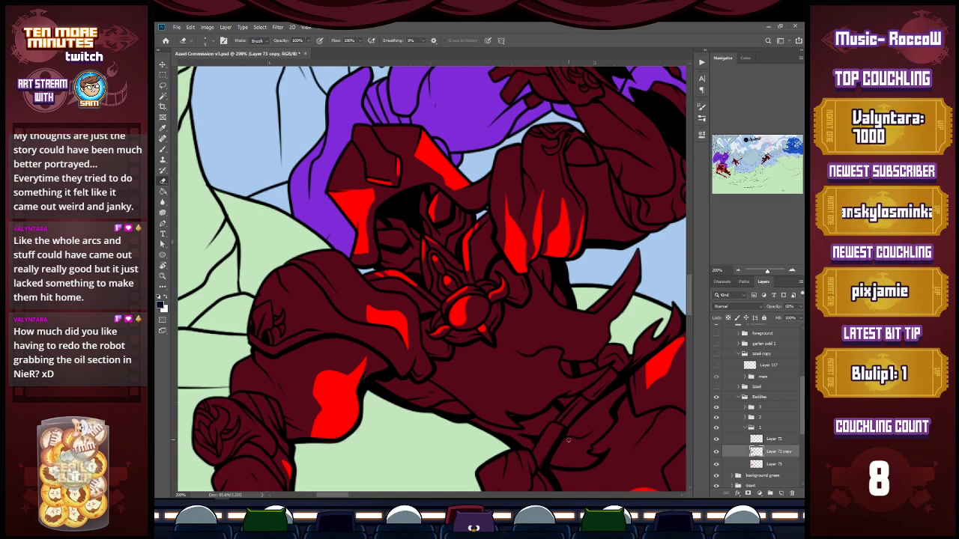
Erase highlights on the raised arm's sleeve folds and on the opposite shoulder's emblem and folds on Layer 73 copy.
mouse_move(522, 144)
mouse_down()
mouse_move(527, 165)
mouse_move(528, 136)
mouse_move(527, 163)
mouse_up()
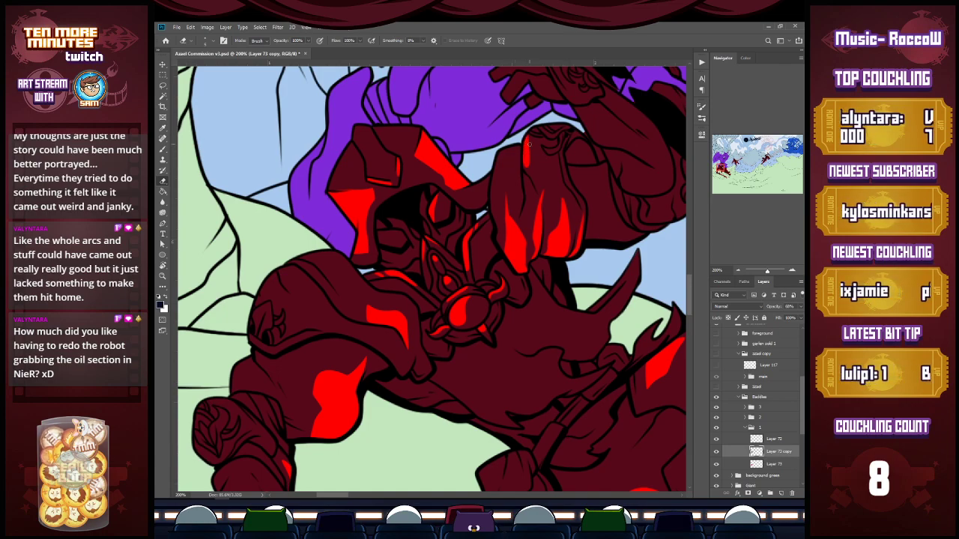
mouse_move(596, 240)
mouse_down()
mouse_move(599, 210)
mouse_move(625, 243)
mouse_move(605, 209)
mouse_move(613, 242)
mouse_move(602, 209)
mouse_move(607, 235)
mouse_move(602, 220)
mouse_move(598, 238)
mouse_move(600, 218)
mouse_move(594, 242)
mouse_up()
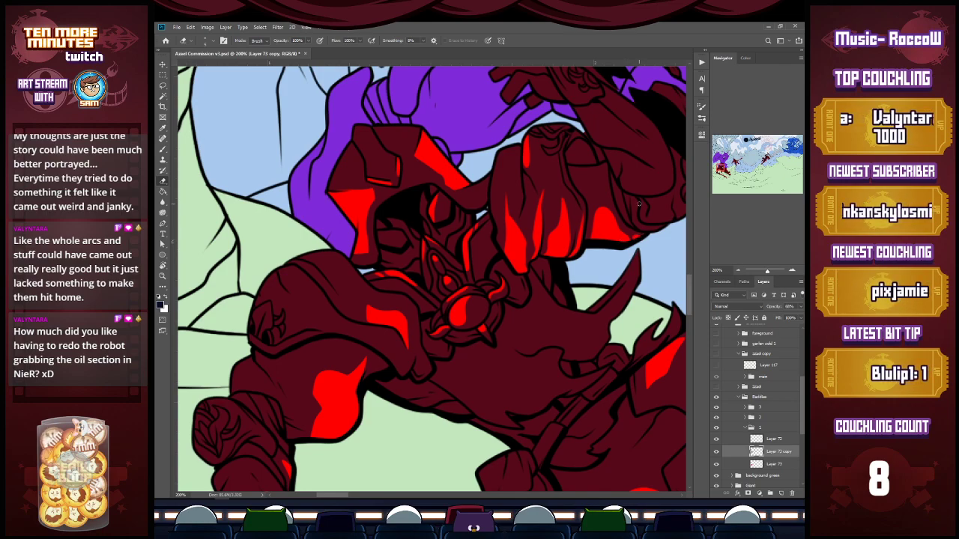
mouse_move(267, 329)
mouse_down()
mouse_move(272, 299)
mouse_move(274, 325)
mouse_move(283, 312)
mouse_move(275, 329)
mouse_move(315, 314)
mouse_move(319, 329)
mouse_move(299, 330)
mouse_move(302, 309)
mouse_move(310, 326)
mouse_move(308, 318)
mouse_move(334, 324)
mouse_up()
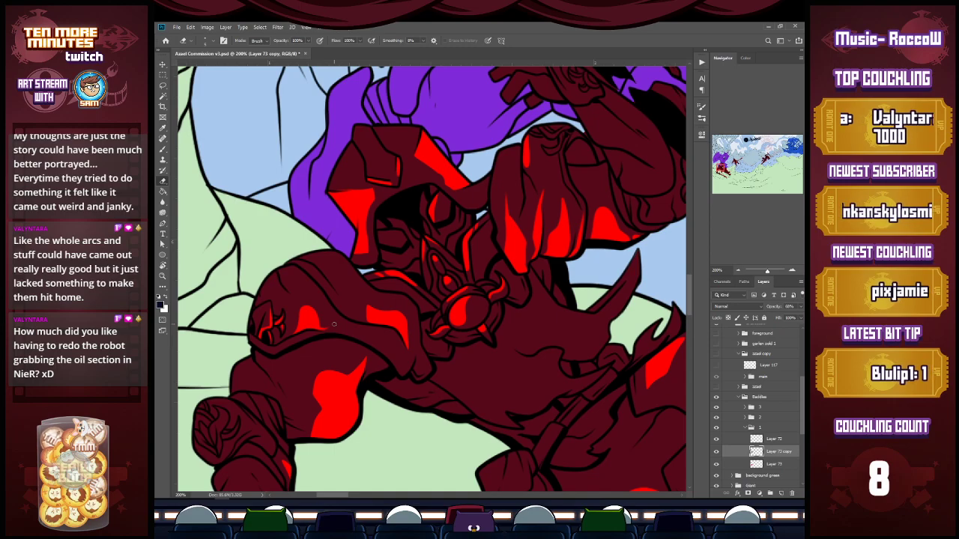
Erase small highlights on the mask's cheek plates and edges inside the hood on Layer 73 copy.
key(z)
alt+click(483, 288)
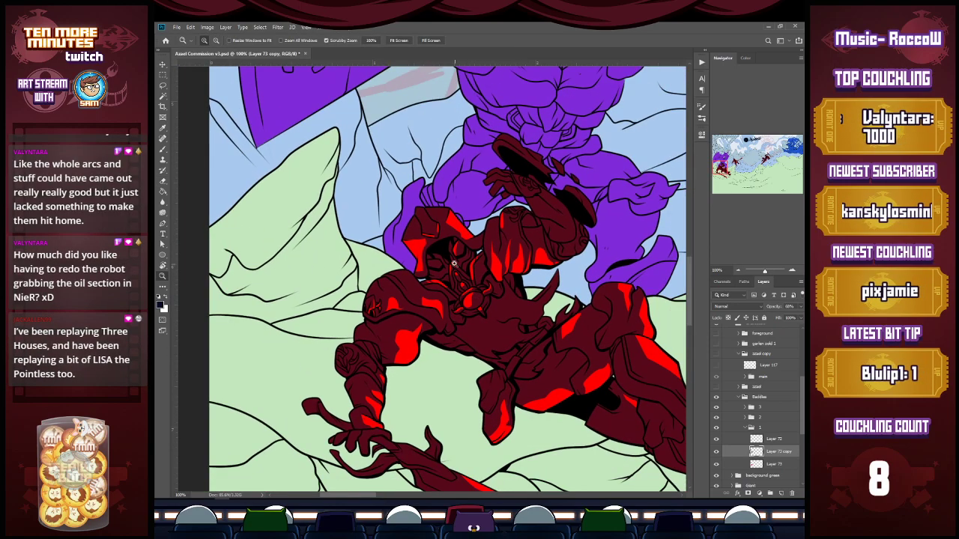
click(439, 263)
click(439, 263)
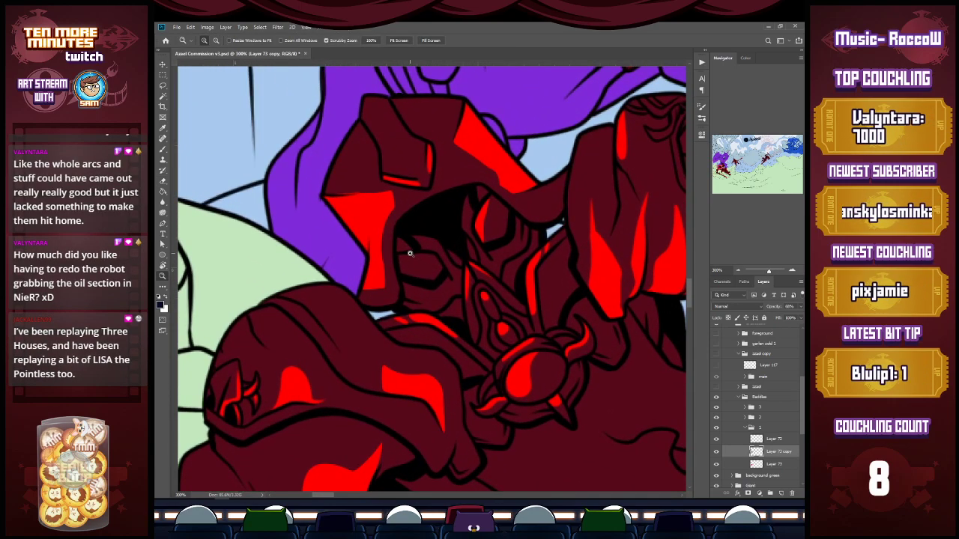
key(e)
mouse_move(405, 255)
mouse_down()
mouse_move(436, 257)
mouse_move(441, 272)
mouse_up()
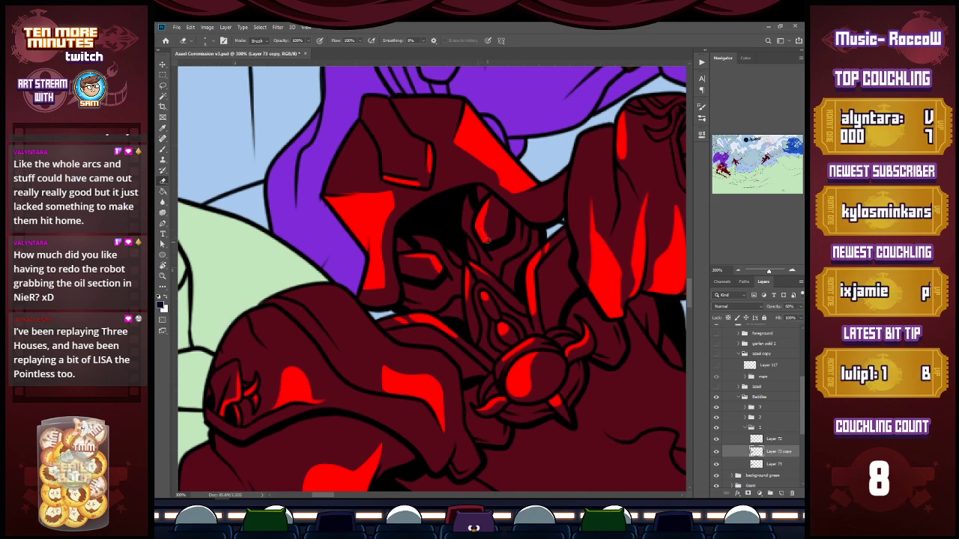
key(z)
alt+click(496, 238)
key(e)
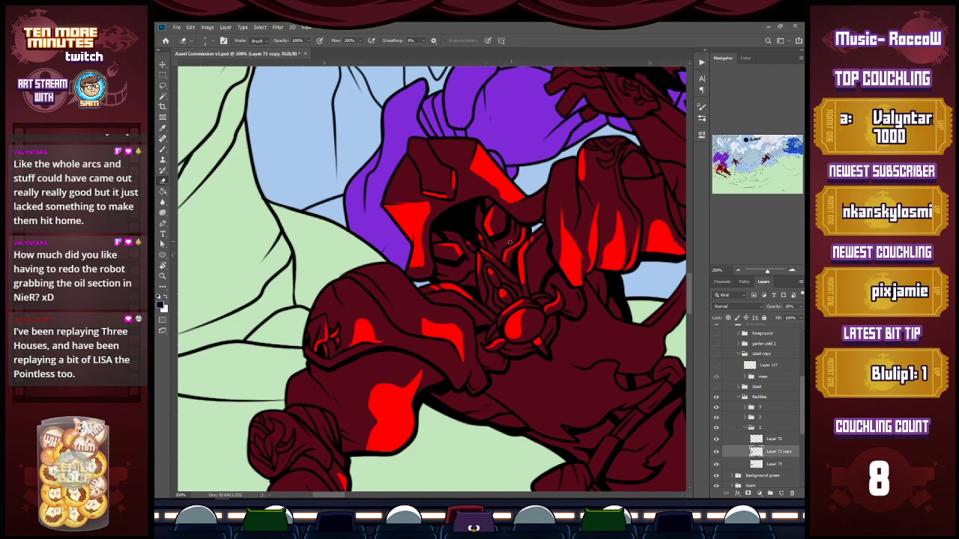
Erase small rounded highlights on the cloth at both sides of the chest medallion on Layer 73 copy.
key(z)
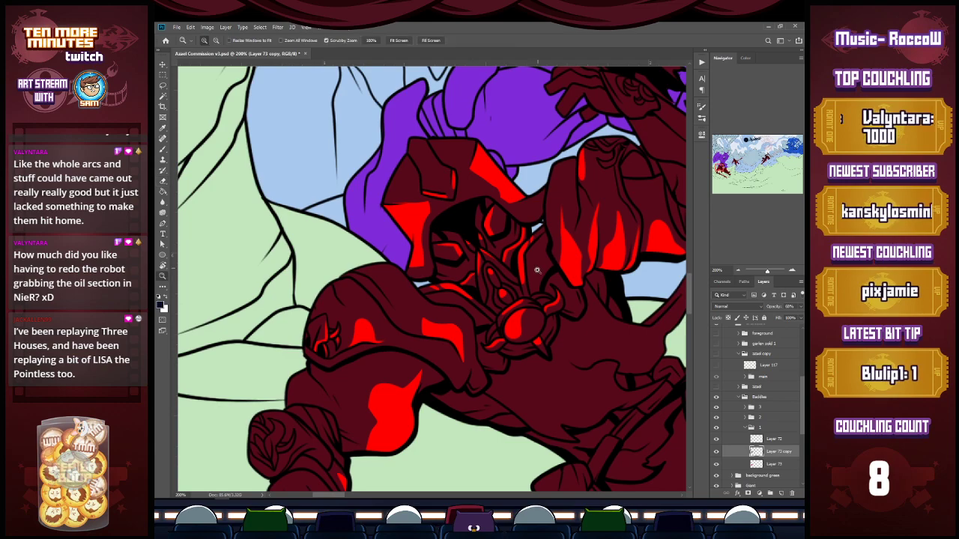
alt+click(537, 277)
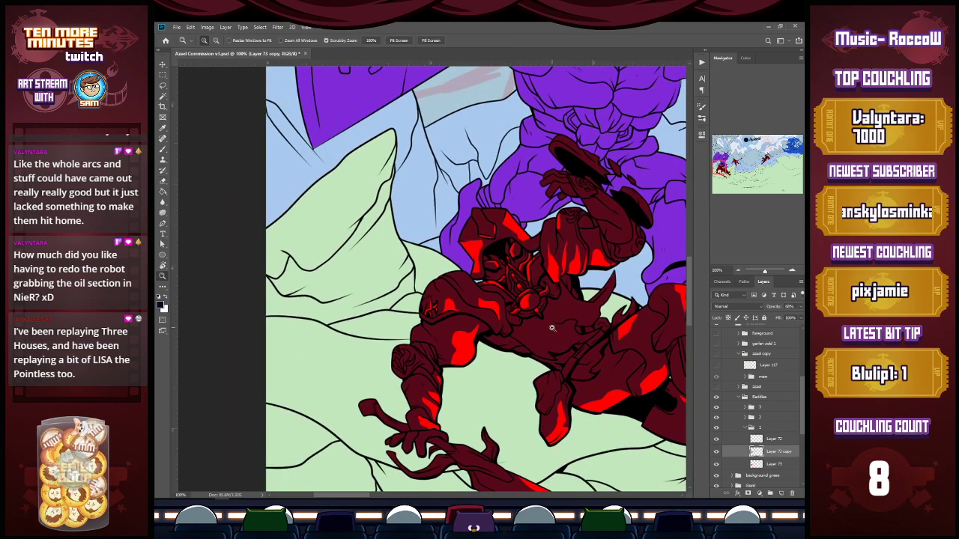
click(556, 333)
key(b)
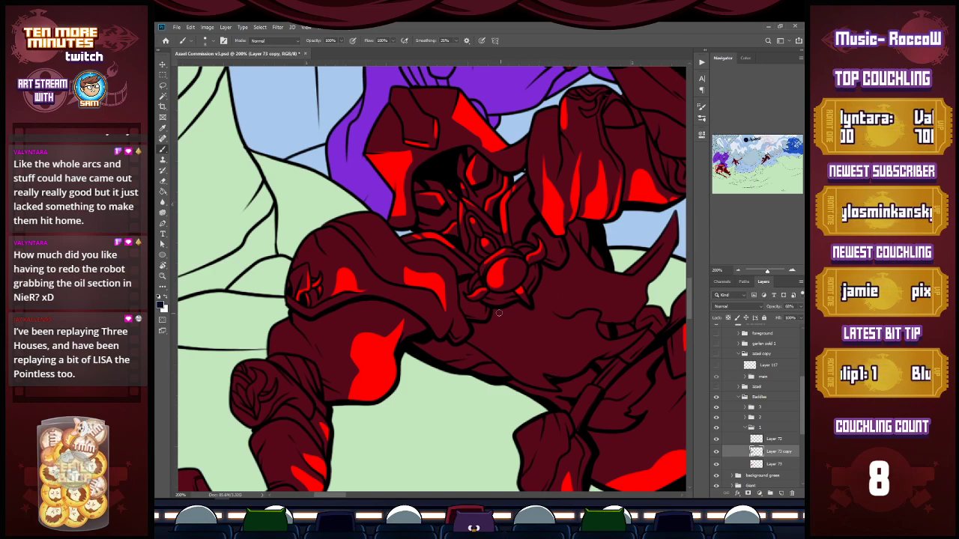
key(e)
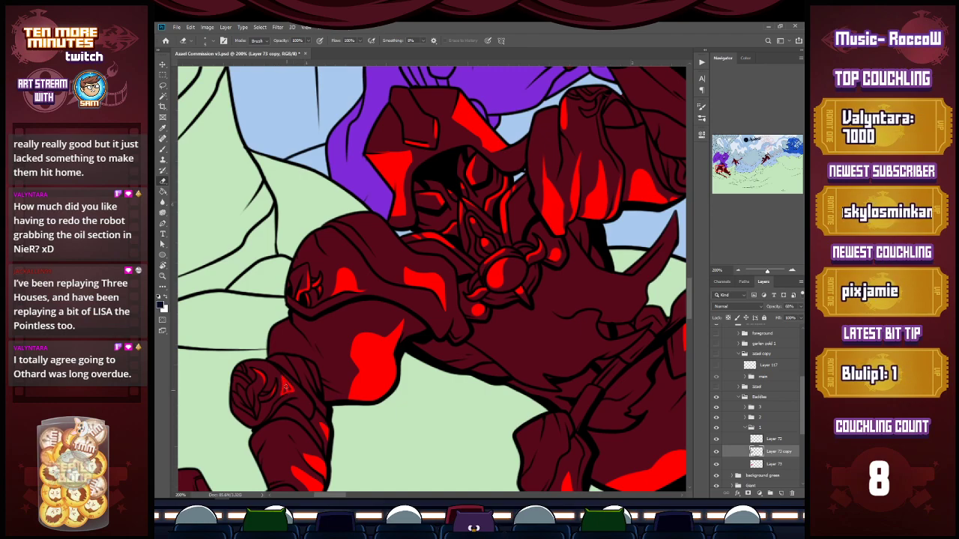
Erase thin highlights on the lowered arm's elbow guard and along its forearm wrappings on Layer 73 copy.
drag(282, 378, 277, 370)
drag(312, 411, 304, 398)
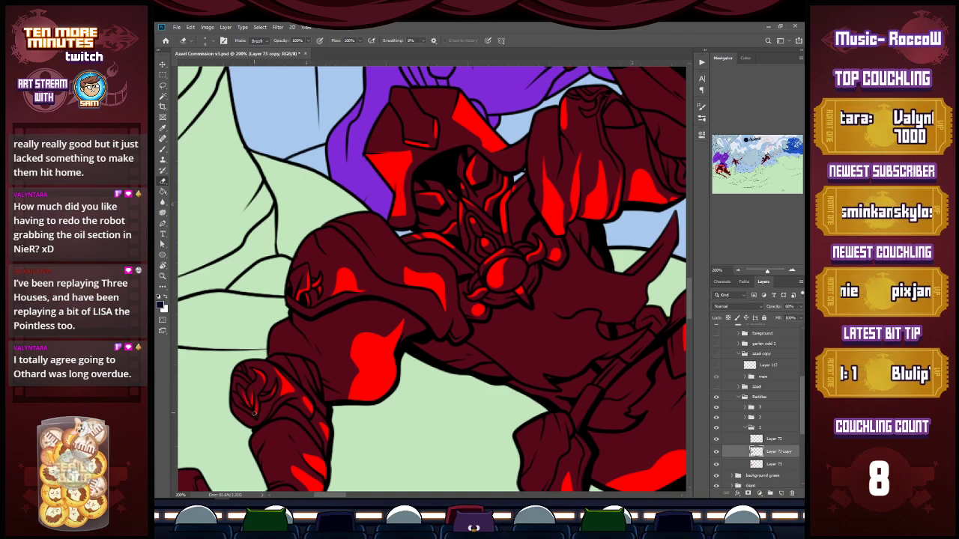
drag(305, 391, 293, 361)
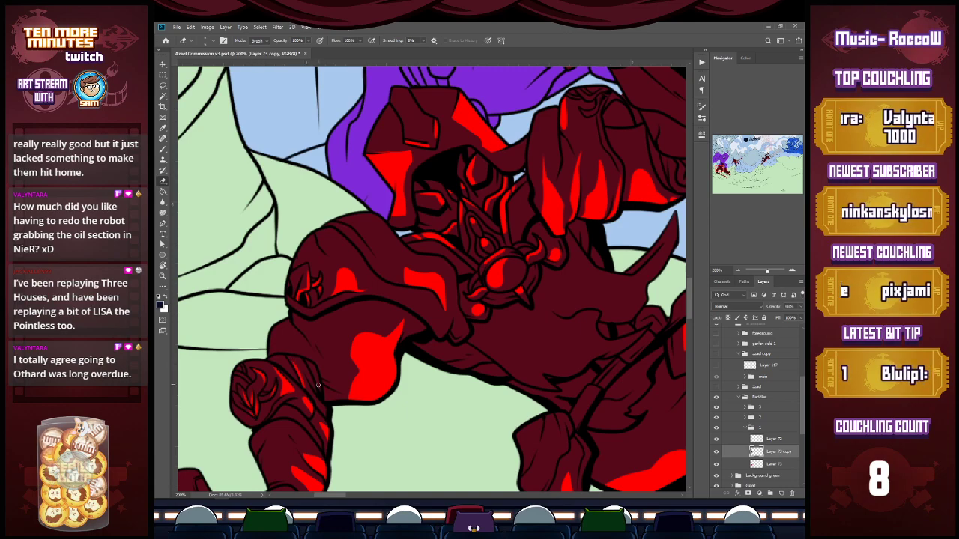
drag(320, 390, 309, 363)
mouse_move(291, 407)
mouse_down()
mouse_move(318, 444)
mouse_move(309, 432)
mouse_up()
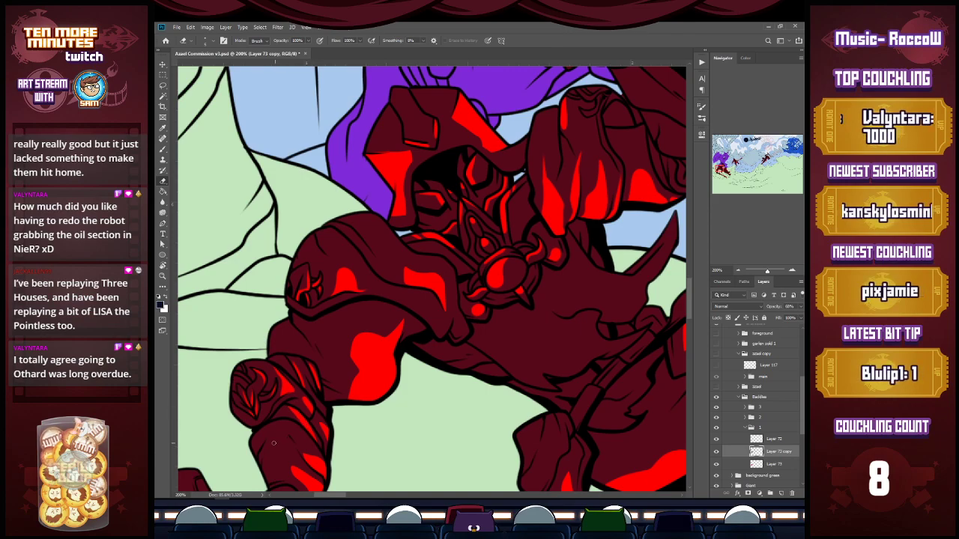
drag(265, 453, 278, 428)
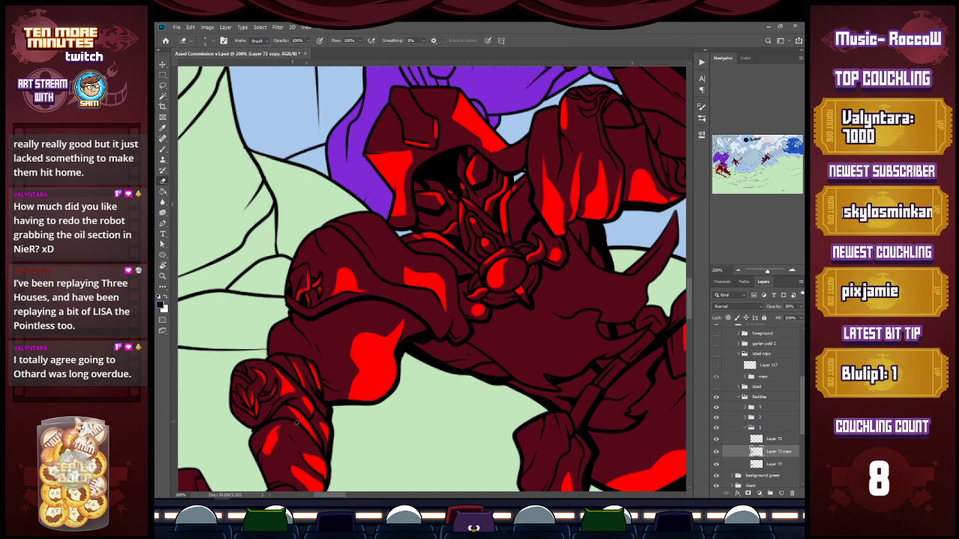
Erase highlights along the upper shin and around the ankle of the enemy's outstretched leg on Layer 73 copy.
alt+click(326, 442)
alt+click(326, 442)
drag(732, 164, 729, 166)
key(z)
click(486, 368)
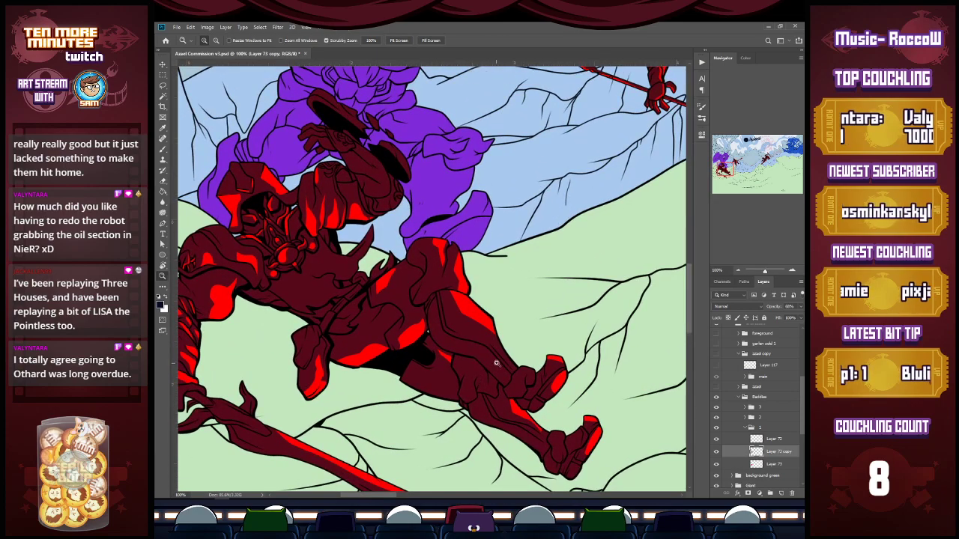
key(b)
drag(479, 344, 494, 362)
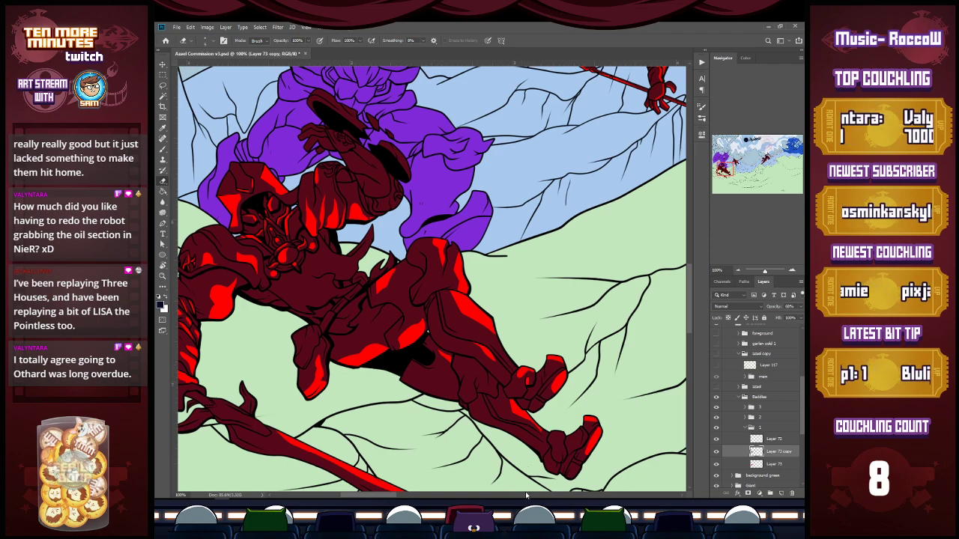
Erase highlights along the large spike at the waist and the torso fold at its base on Layer 73 copy.
drag(389, 496, 370, 496)
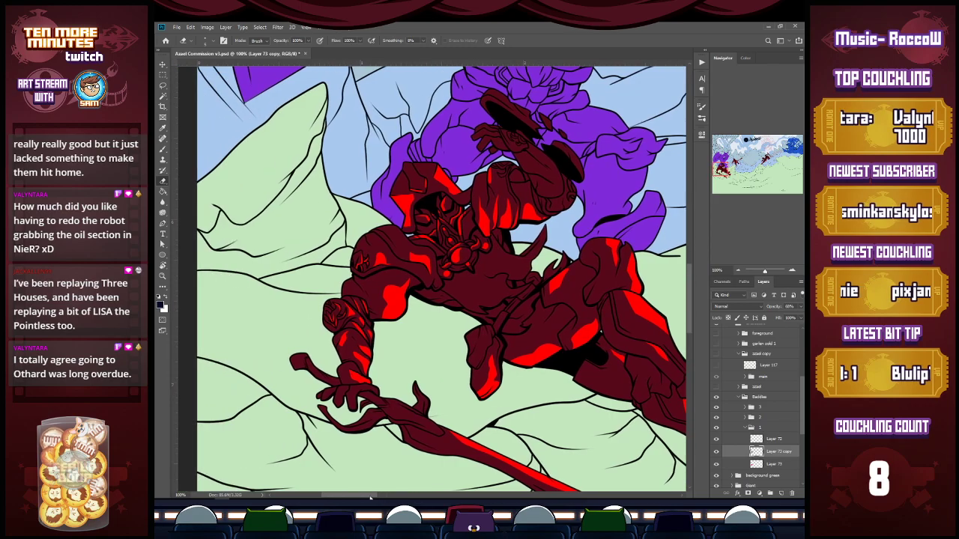
key(z)
click(533, 249)
key(b)
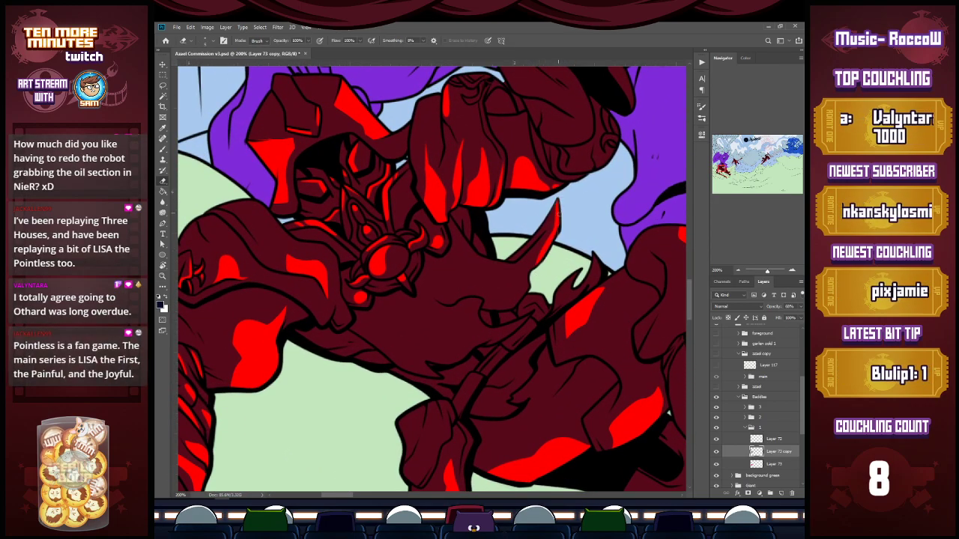
mouse_move(481, 307)
mouse_down()
mouse_move(524, 284)
mouse_move(513, 301)
mouse_up()
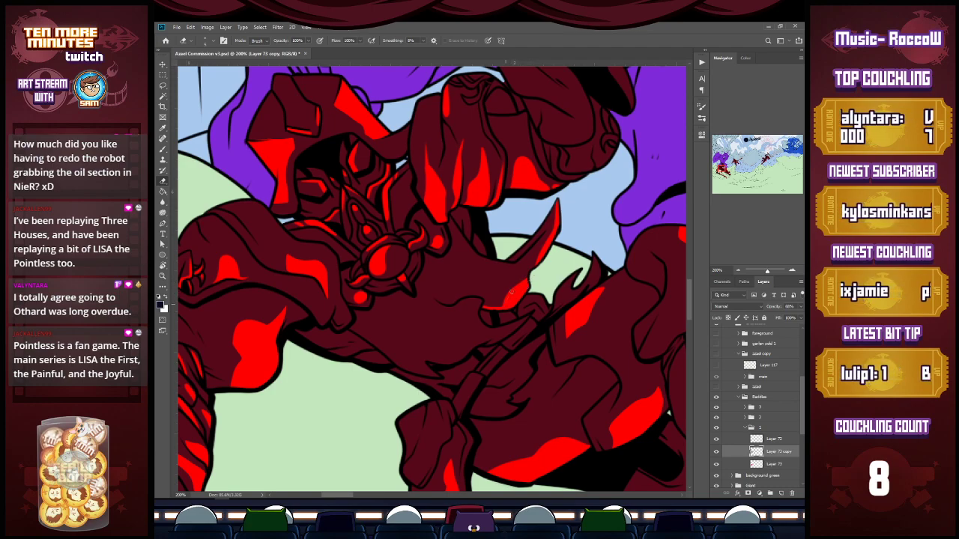
drag(508, 297, 531, 266)
Erase long tapered highlights following the torso's cloth folds above the belt on Layer 73 copy.
mouse_move(479, 302)
mouse_down()
mouse_move(457, 339)
mouse_move(428, 342)
mouse_move(456, 330)
mouse_move(456, 314)
mouse_move(478, 302)
mouse_move(461, 308)
mouse_move(474, 303)
mouse_move(466, 317)
mouse_move(478, 300)
mouse_move(461, 327)
mouse_up()
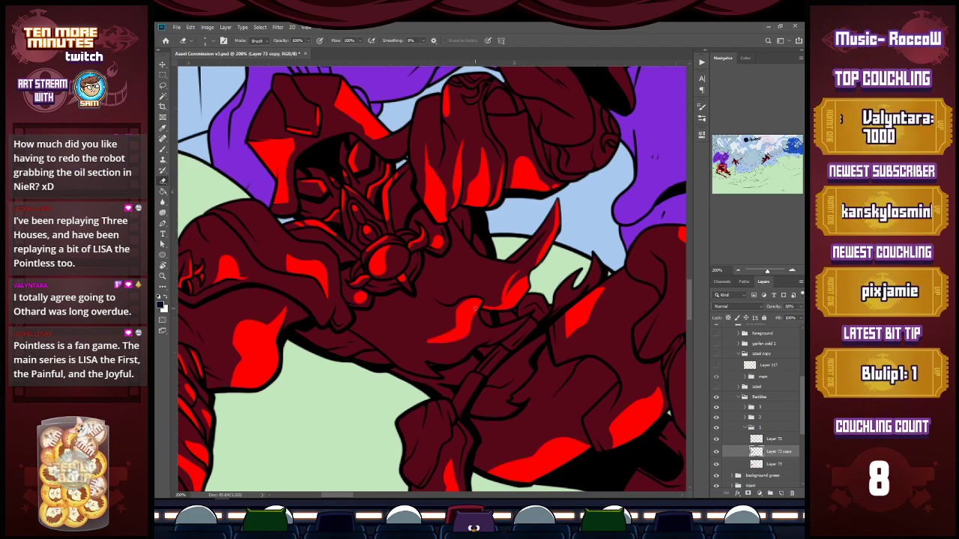
mouse_move(450, 334)
mouse_down()
mouse_move(407, 330)
mouse_move(434, 336)
mouse_move(426, 340)
mouse_move(457, 328)
mouse_move(479, 298)
mouse_up()
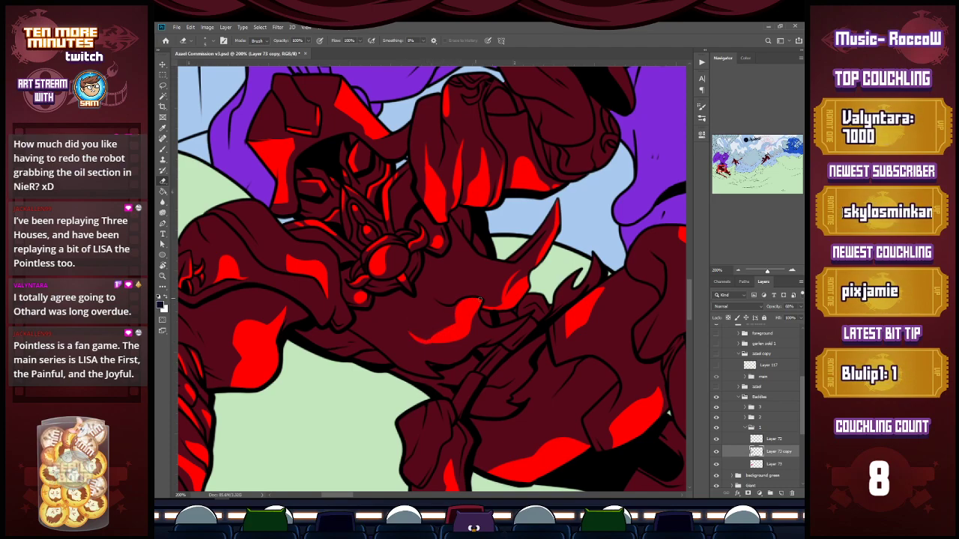
drag(430, 346, 472, 325)
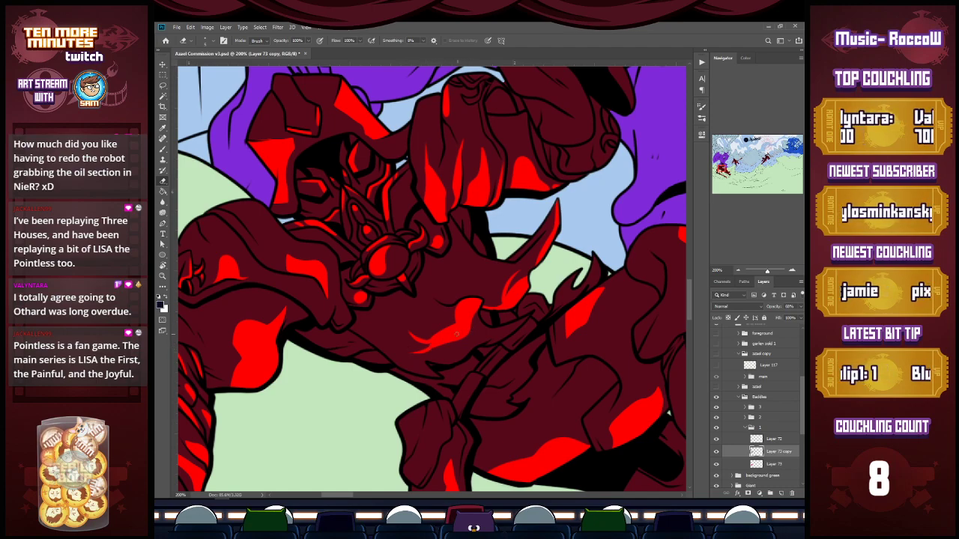
mouse_move(523, 320)
mouse_down()
mouse_move(479, 345)
mouse_move(494, 333)
mouse_up()
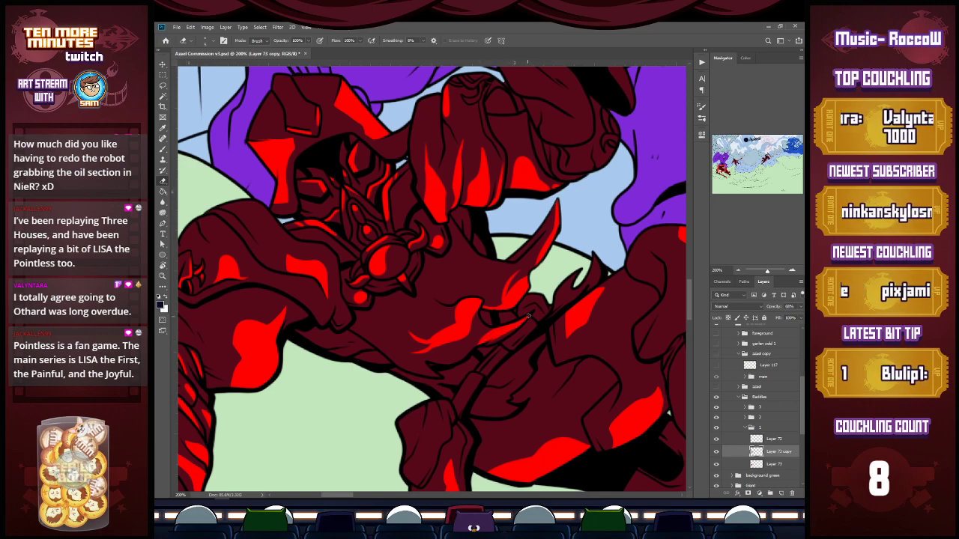
Erase highlights along the belt strap, the hanging piece below it and the two curved hip spikes on Layer 73 copy.
drag(455, 405, 488, 359)
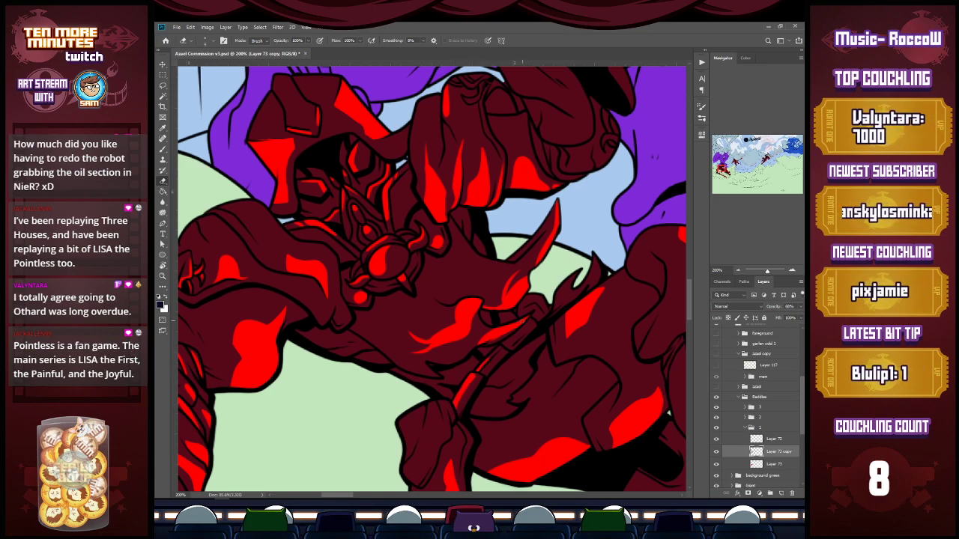
mouse_move(399, 427)
mouse_down()
mouse_move(408, 449)
mouse_move(405, 413)
mouse_up()
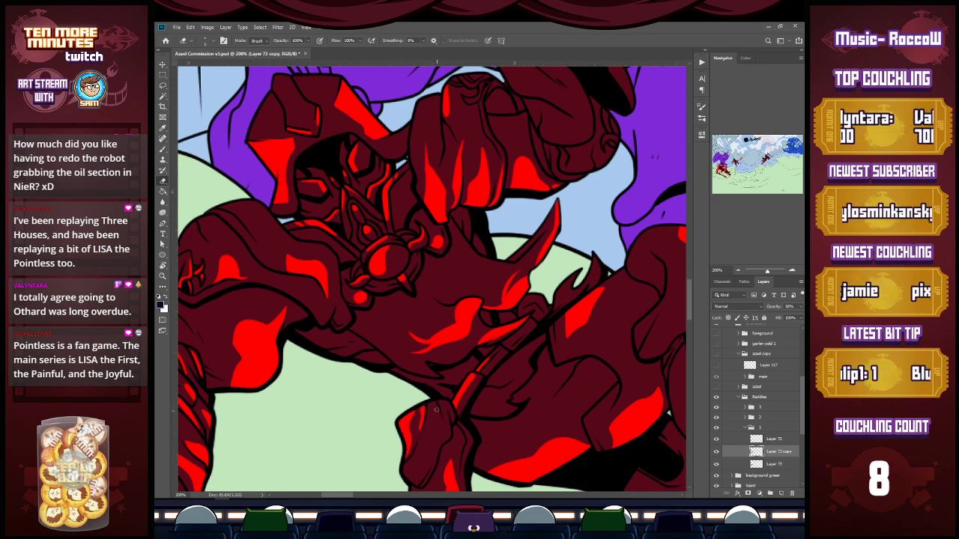
drag(436, 435, 436, 410)
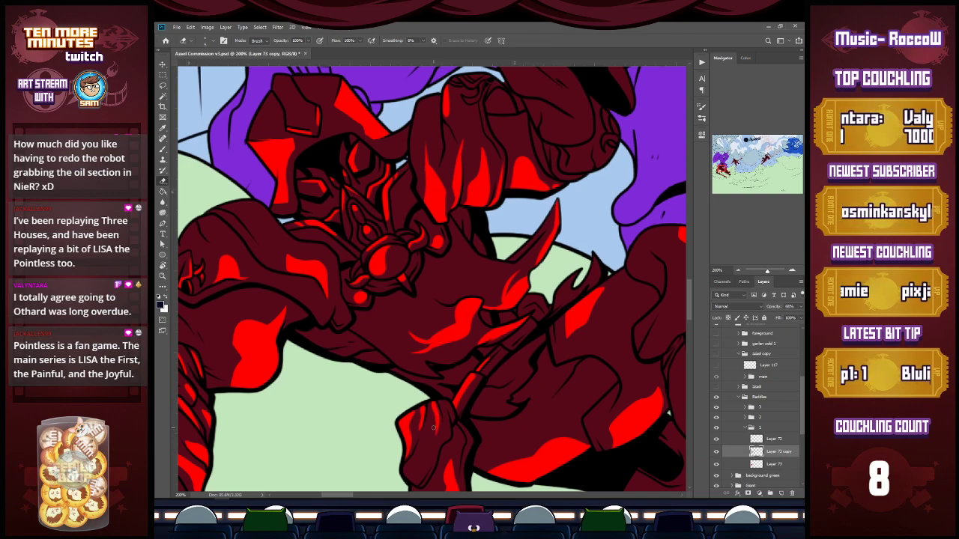
drag(575, 274, 557, 304)
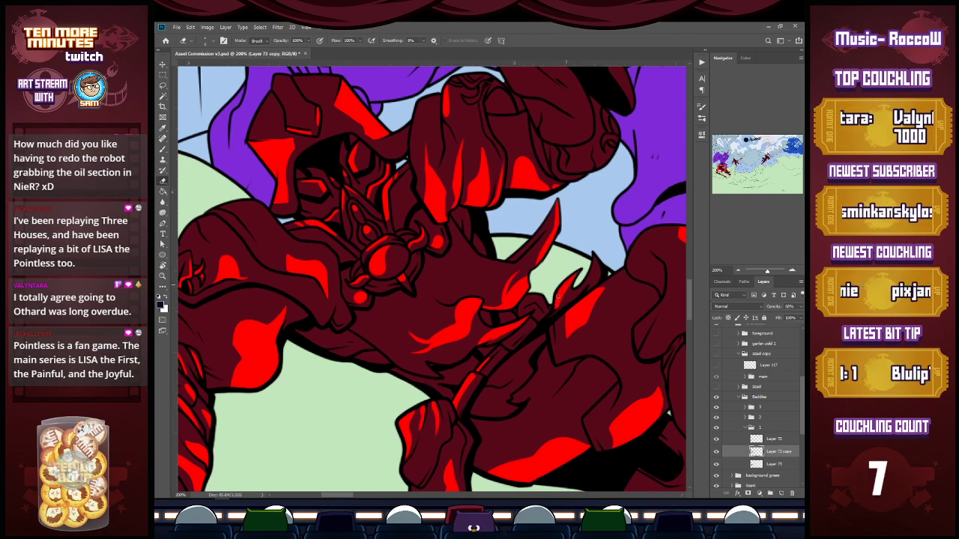
mouse_move(591, 255)
mouse_down()
mouse_move(575, 293)
mouse_move(584, 283)
mouse_up()
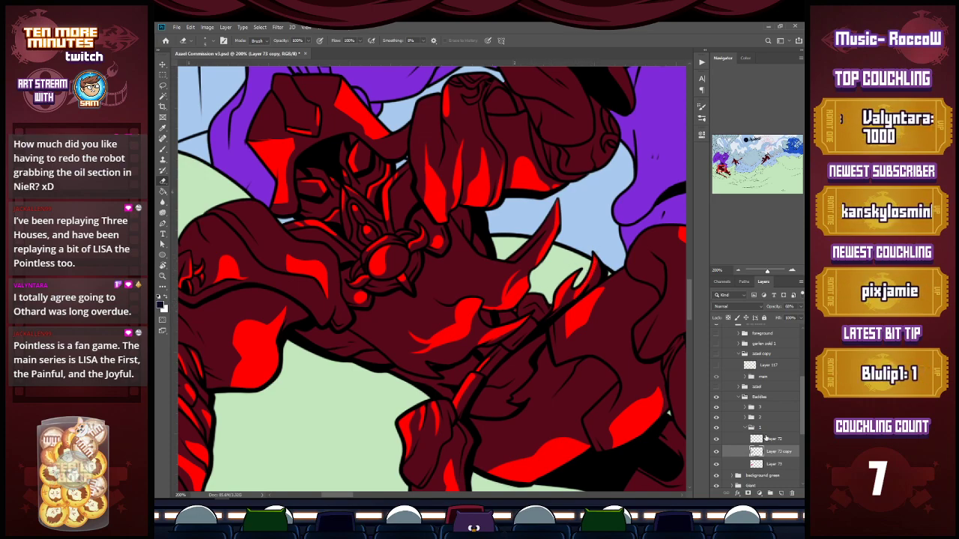
Select Layer 73 and save the document.
click(772, 463)
key(ctrl+s)
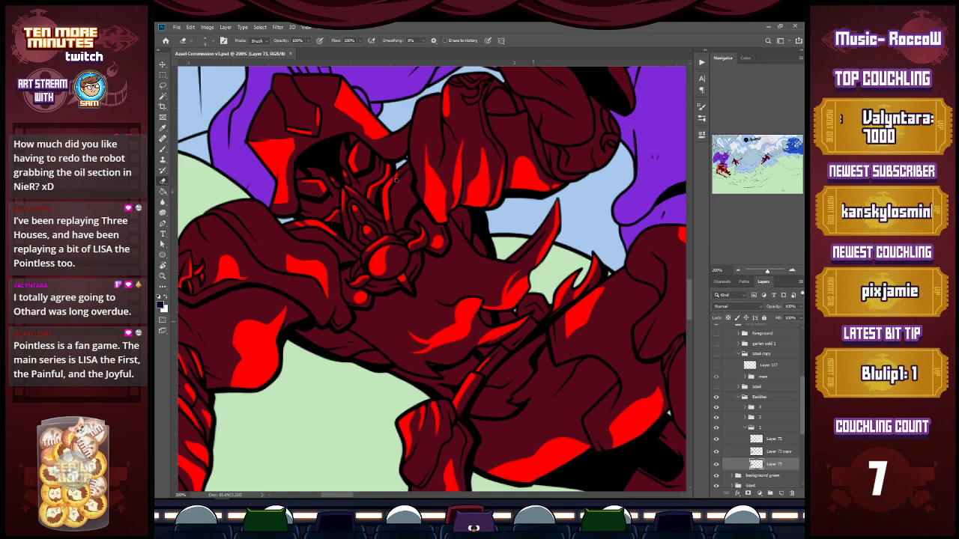
Undo the stray eraser stroke on Layer 73 and erase a highlight on the cloth beside the collar on Layer 73 copy.
drag(406, 216, 412, 208)
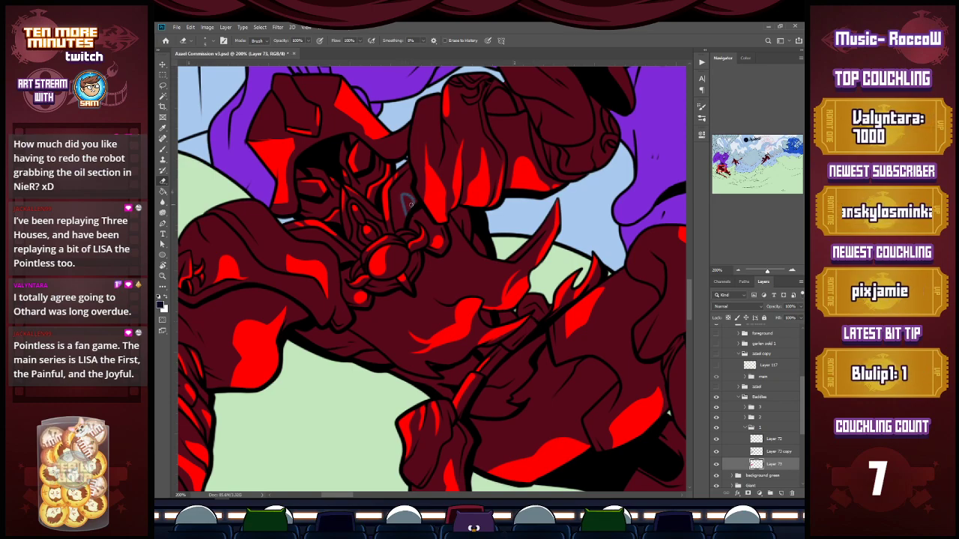
key(alt+bracketright)
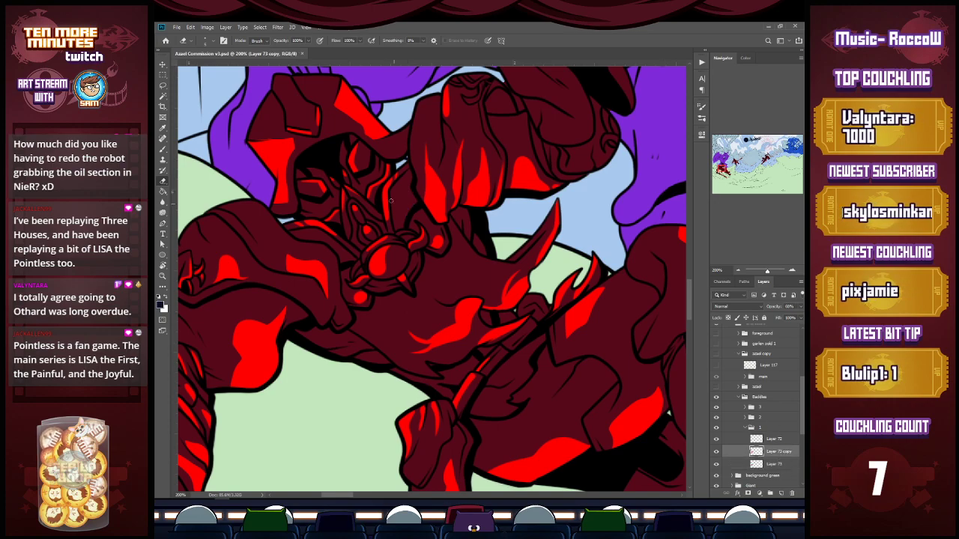
drag(404, 219, 400, 196)
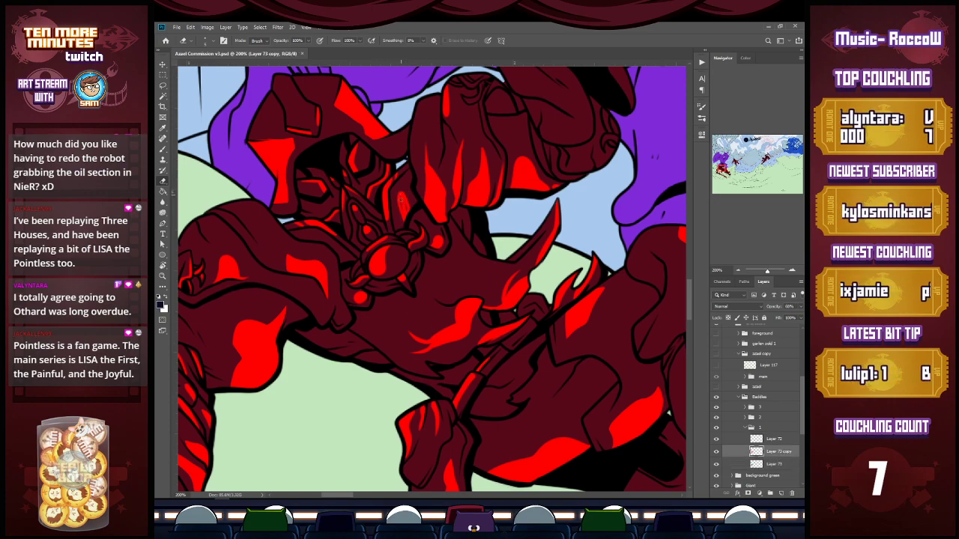
key(z)
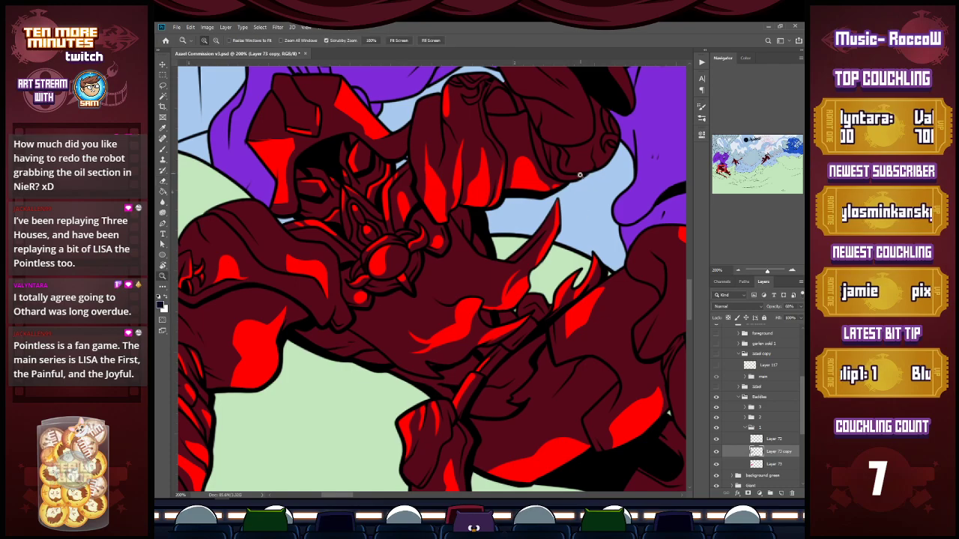
alt+click(583, 196)
drag(724, 164, 723, 160)
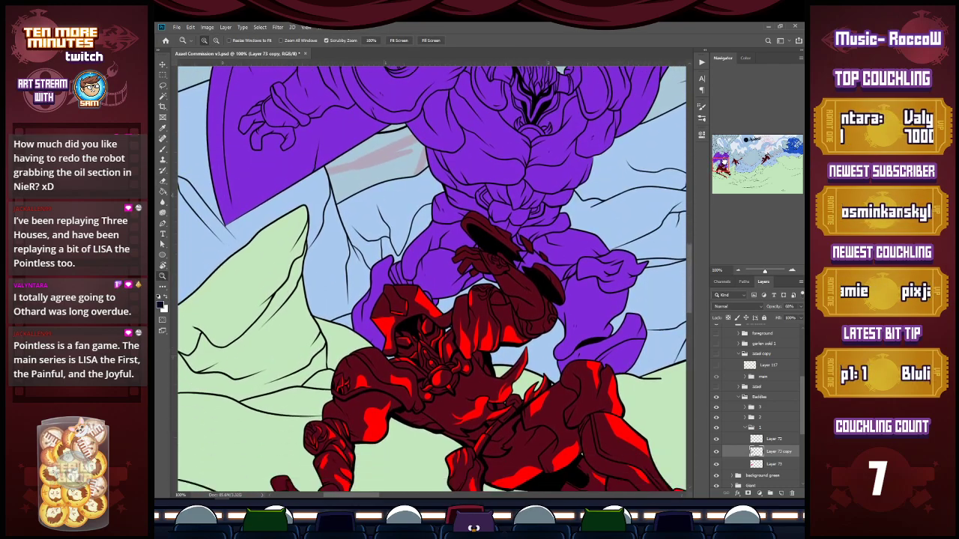
Try to erase a highlight on the raised arm's wrist beside the broken disc, attempting it on both Layer 73 copy and Layer 73.
key(e)
key(z)
click(511, 256)
key(e)
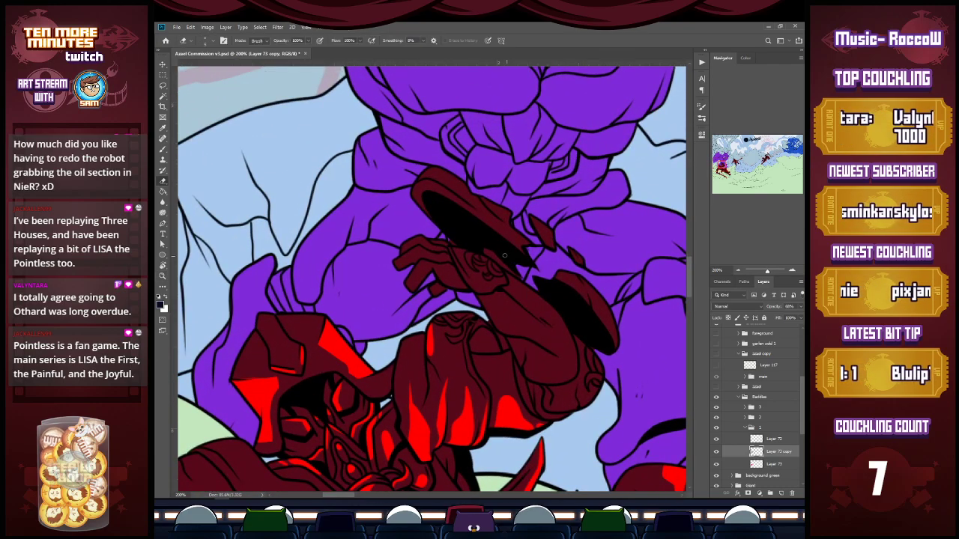
mouse_move(493, 255)
mouse_down()
mouse_move(524, 279)
mouse_move(516, 265)
mouse_up()
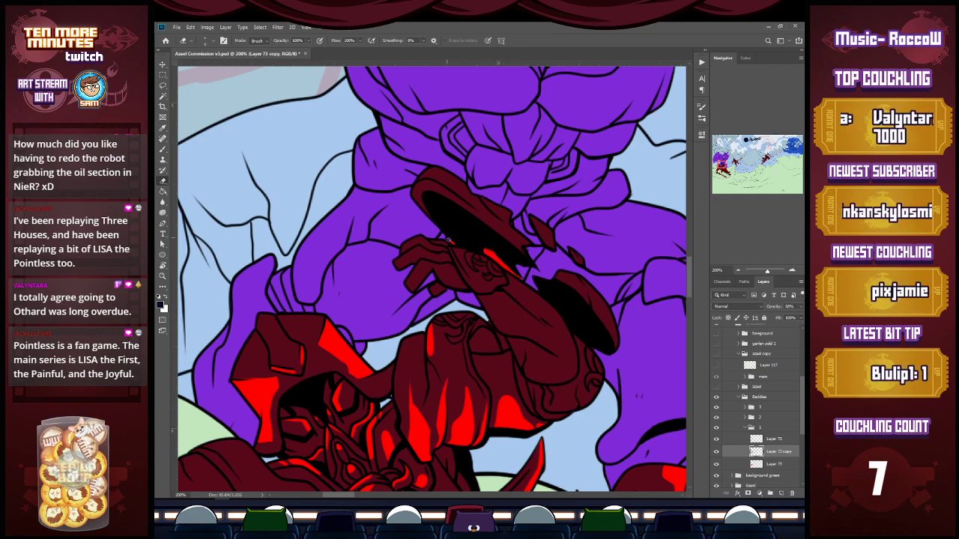
click(773, 465)
mouse_move(494, 255)
mouse_down()
mouse_move(505, 266)
mouse_move(498, 262)
mouse_up()
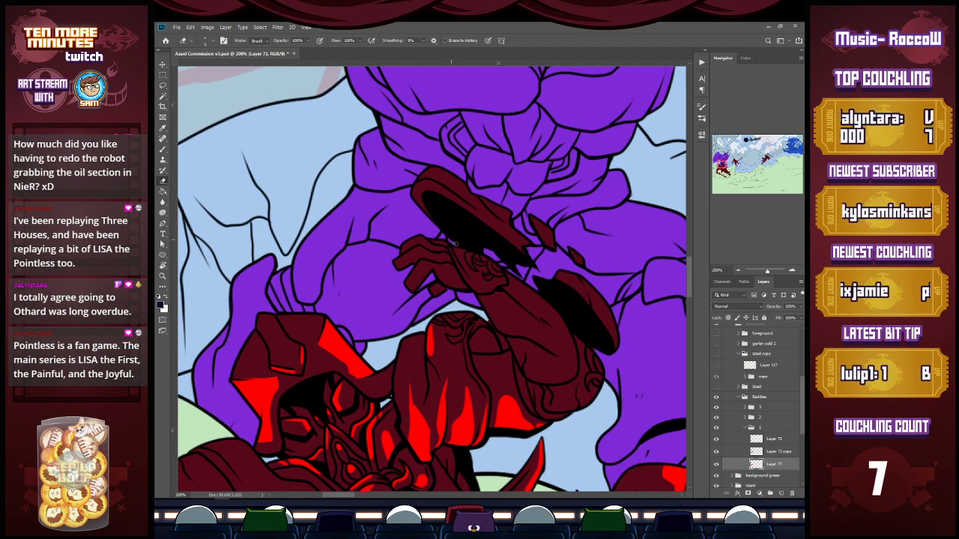
click(774, 452)
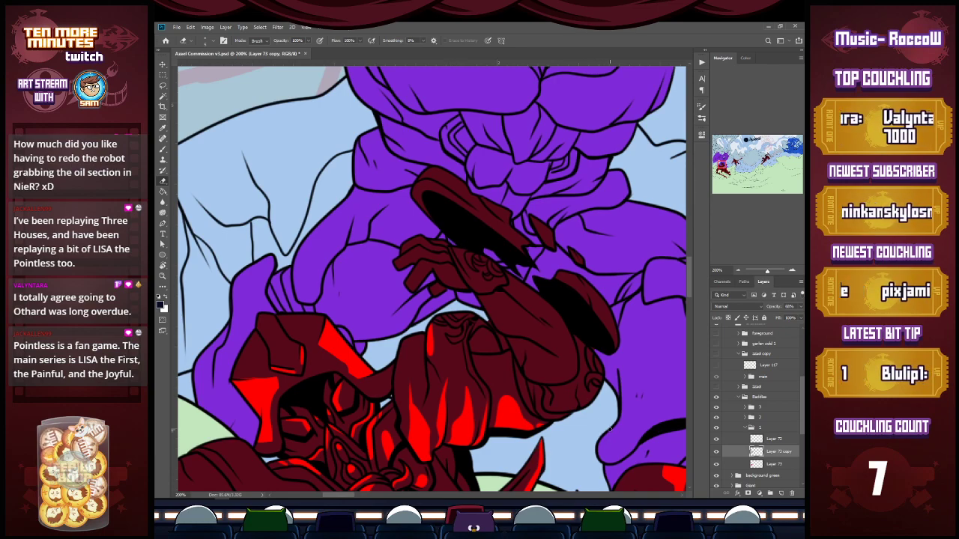
scroll(545, 401, down, 1)
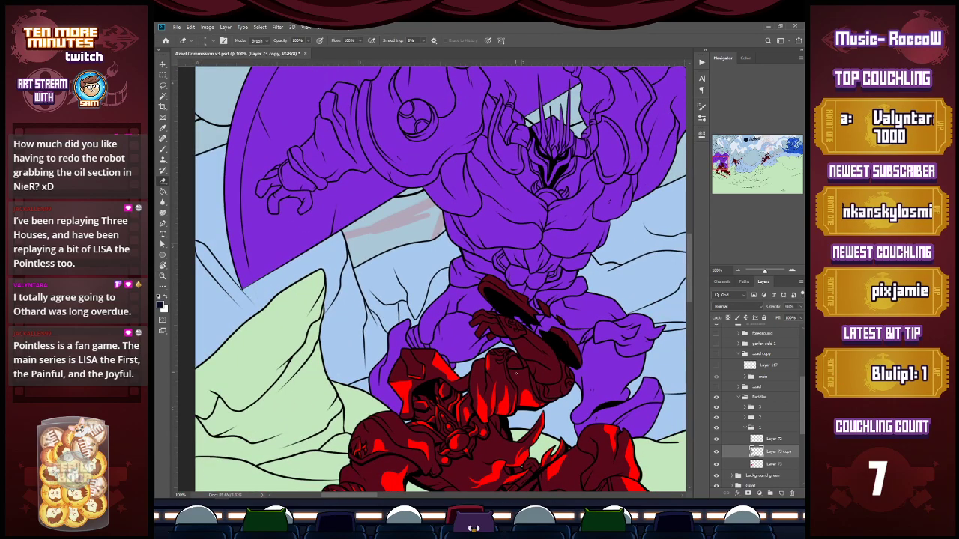
key(z)
click(525, 369)
click(764, 460)
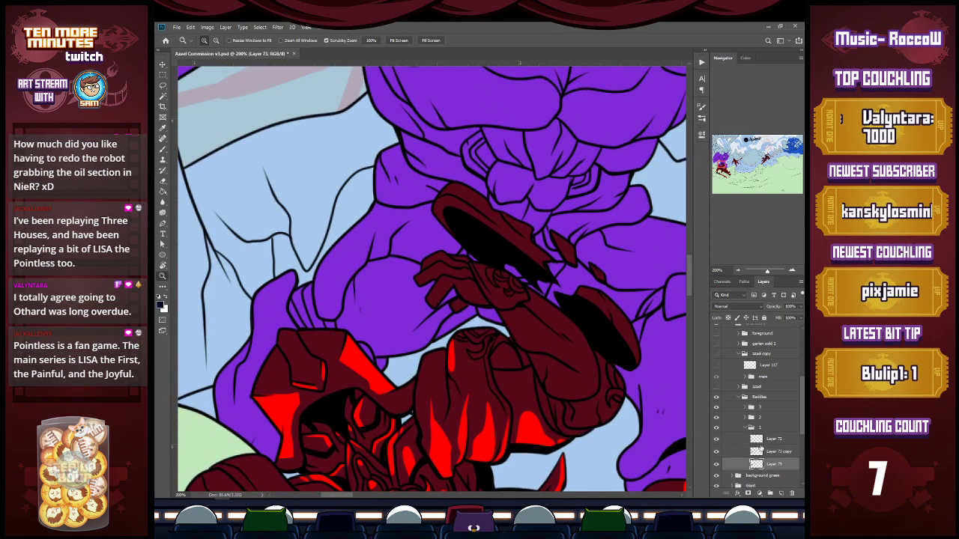
click(765, 452)
key(e)
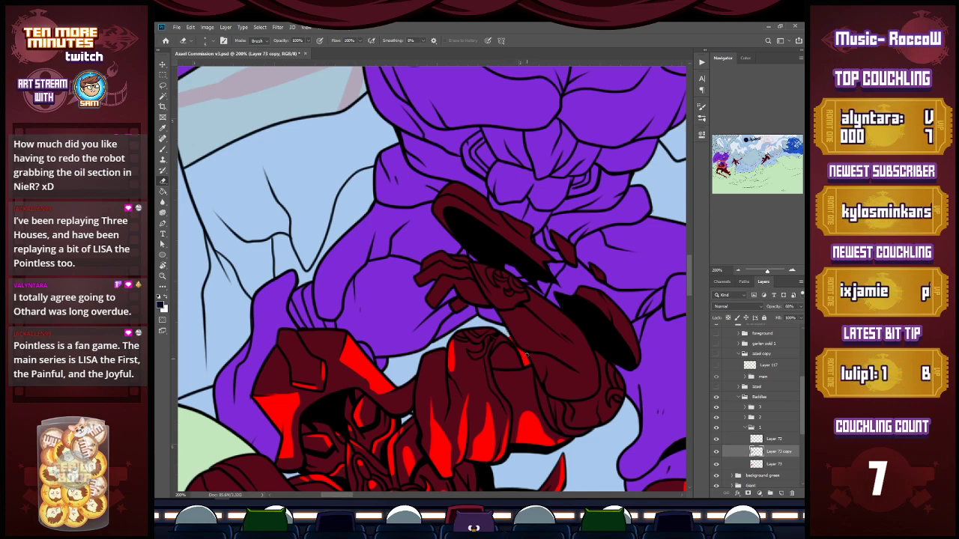
click(774, 464)
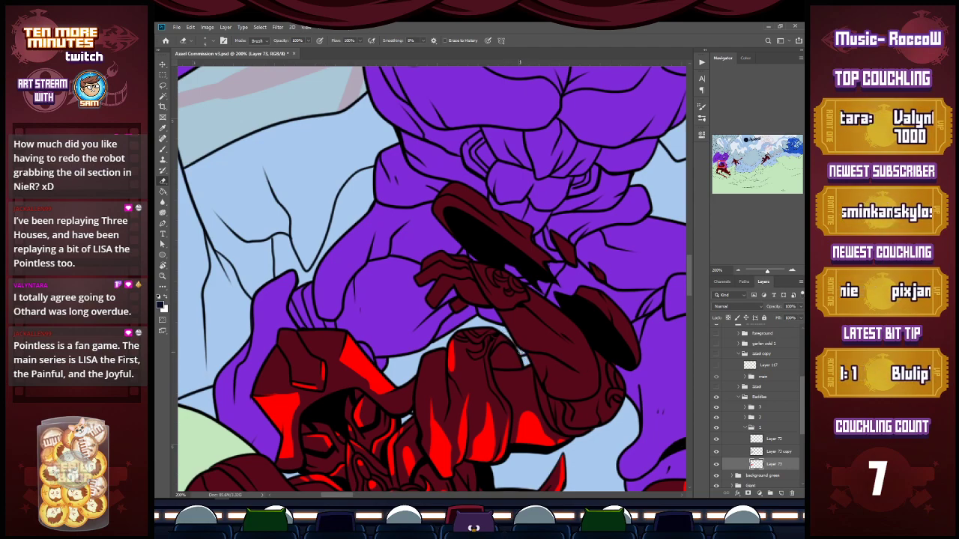
key(z)
alt+click(573, 321)
alt+click(573, 320)
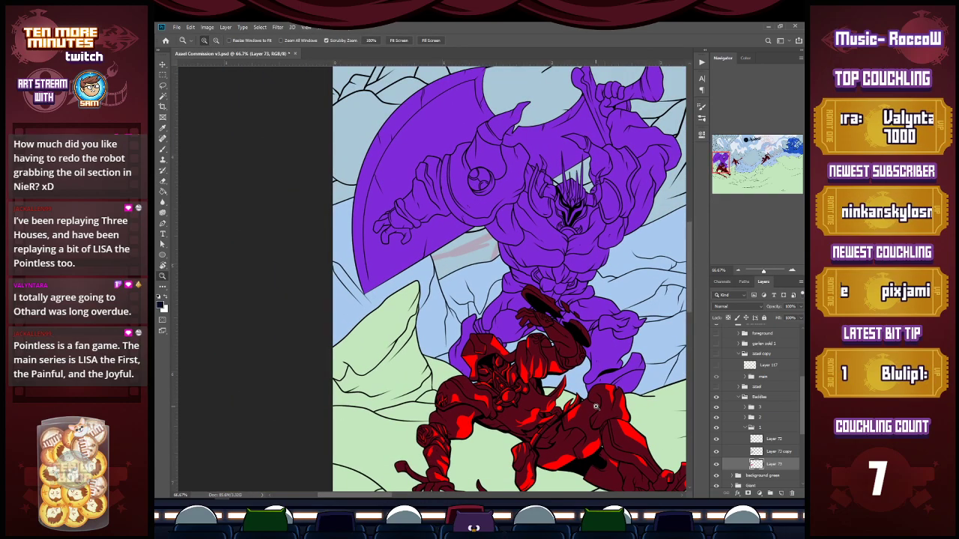
Erase highlights along the raised hand's fingers, palm edge and the underside of the wrist on Layer 73 copy.
key(alt+bracketright)
key(e)
key(z)
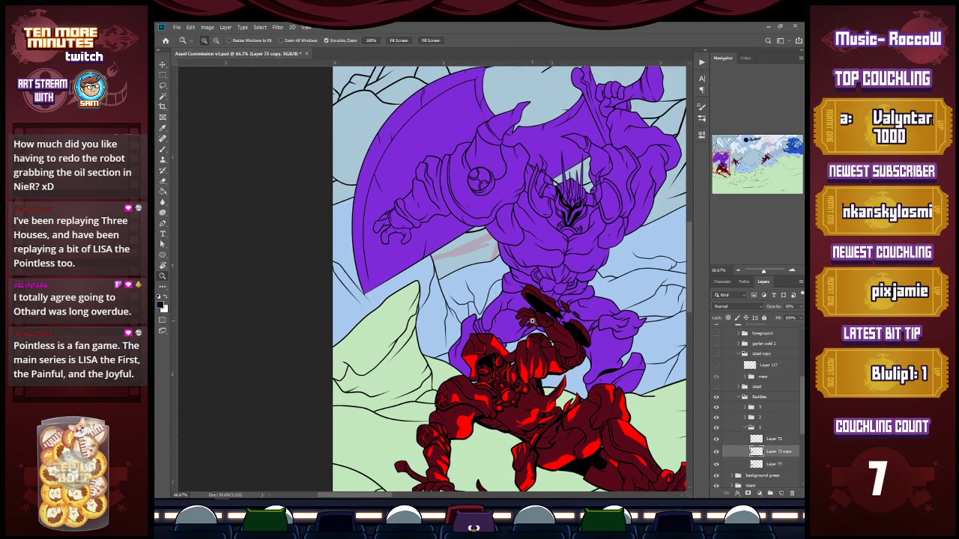
click(535, 325)
click(535, 325)
key(e)
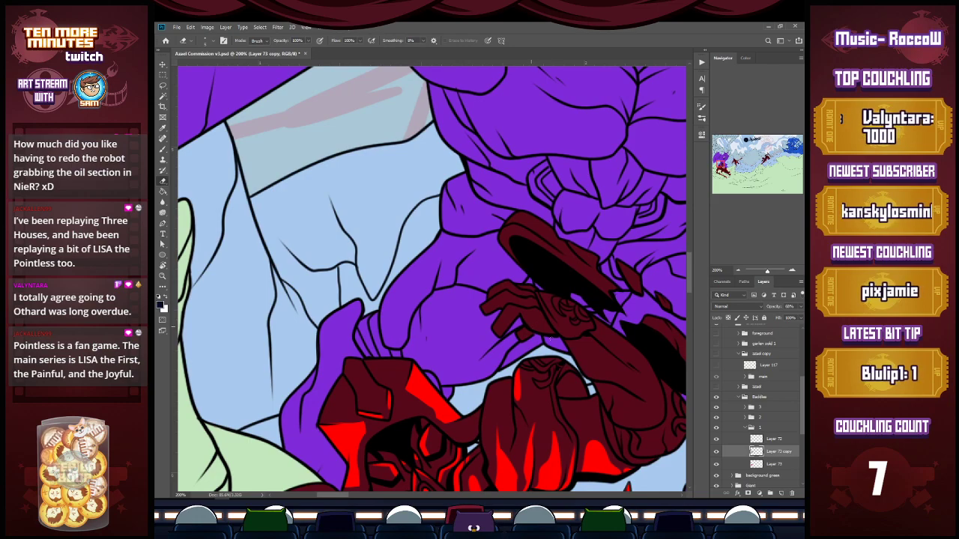
mouse_move(500, 339)
mouse_down()
mouse_move(517, 312)
mouse_move(499, 339)
mouse_move(516, 313)
mouse_move(511, 302)
mouse_move(482, 312)
mouse_move(498, 308)
mouse_move(516, 283)
mouse_move(486, 298)
mouse_move(515, 282)
mouse_up()
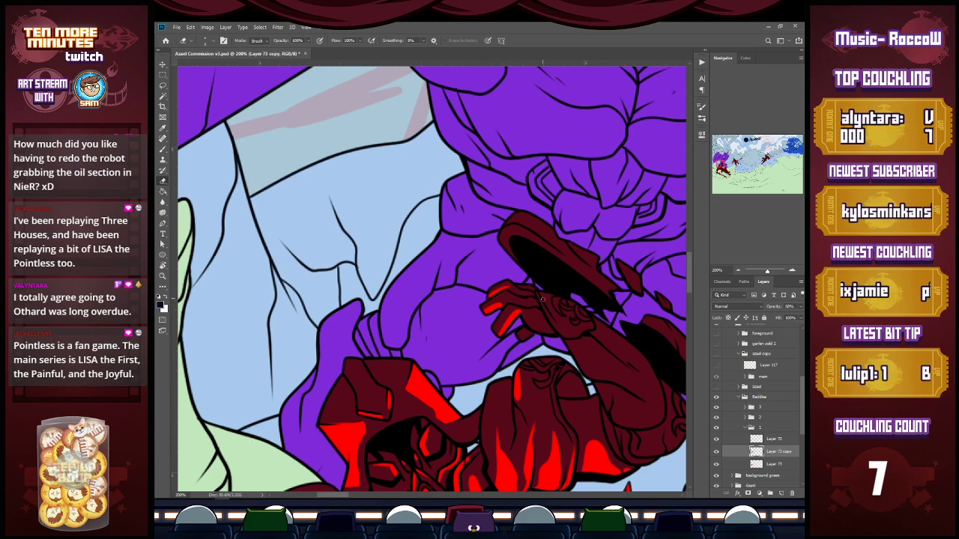
mouse_move(525, 316)
mouse_down()
mouse_move(555, 334)
mouse_move(519, 341)
mouse_move(592, 328)
mouse_up()
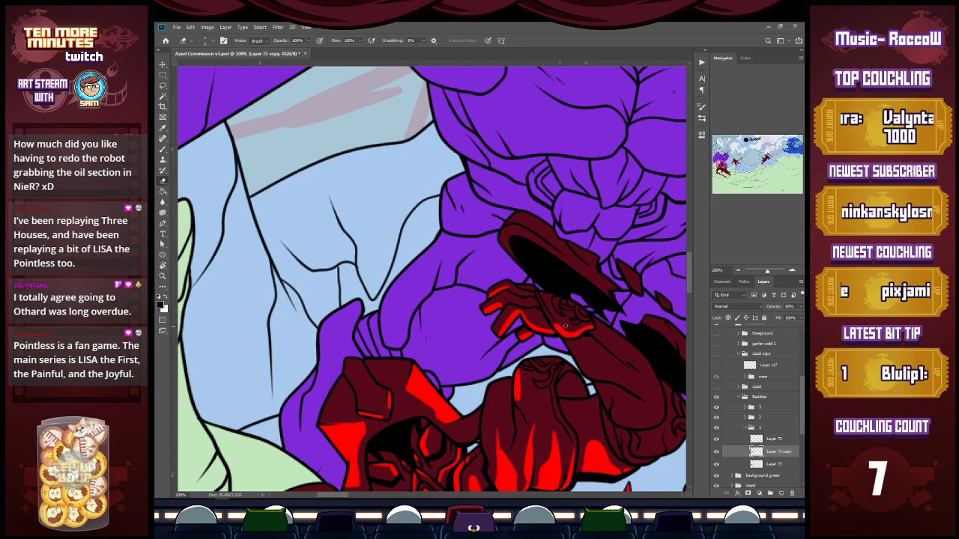
Erase highlights along the raised forearm and around the patterned elbow on Layer 73 copy.
drag(345, 498, 357, 496)
mouse_move(439, 387)
mouse_down()
mouse_move(423, 361)
mouse_move(453, 397)
mouse_move(406, 352)
mouse_move(466, 407)
mouse_up()
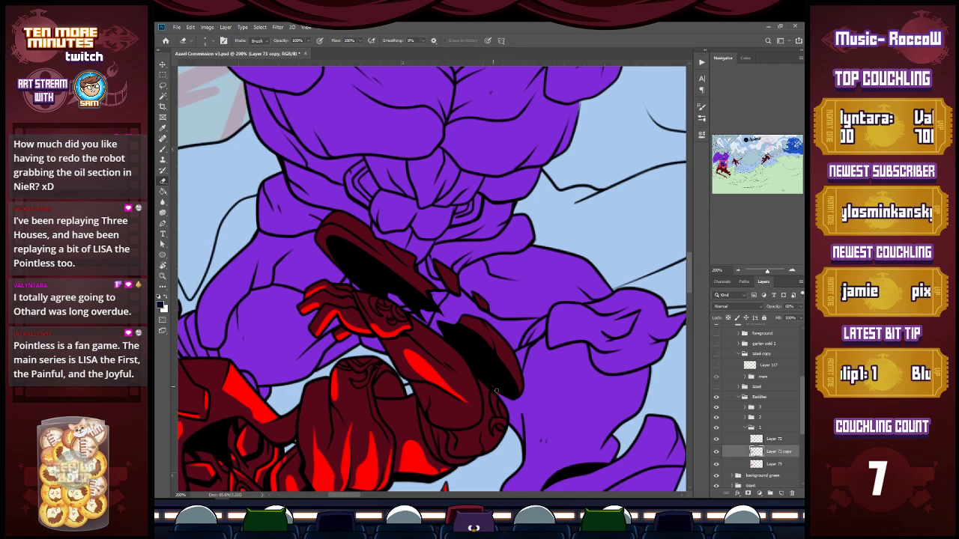
click(776, 465)
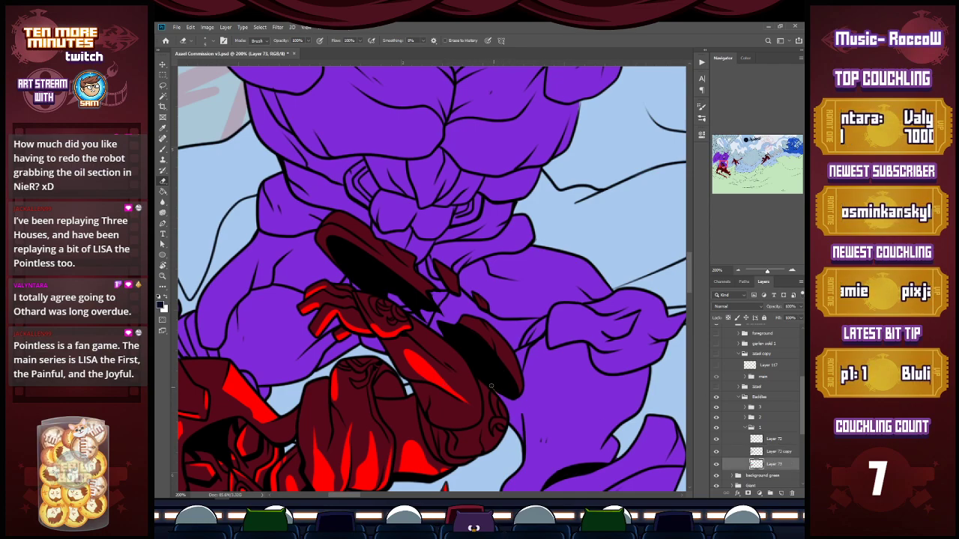
key(alt+bracketright)
mouse_move(486, 451)
mouse_down()
mouse_move(496, 443)
mouse_move(459, 453)
mouse_move(473, 449)
mouse_up()
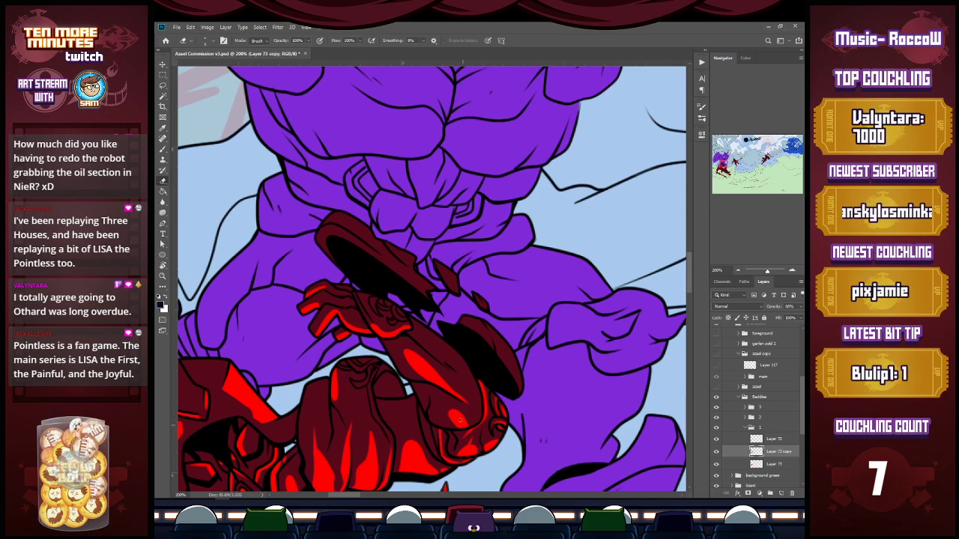
key(z)
alt+click(484, 335)
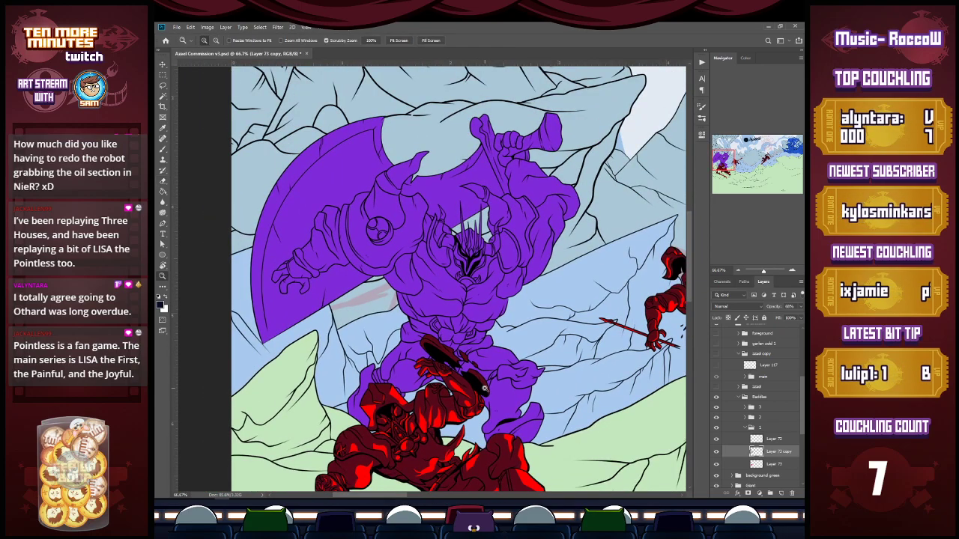
Erase the shading on Layer 73 copy along the fallen warrior's broken shield pieces to create bright red highlights, and save the document.
click(484, 388)
key(e)
drag(479, 362, 491, 401)
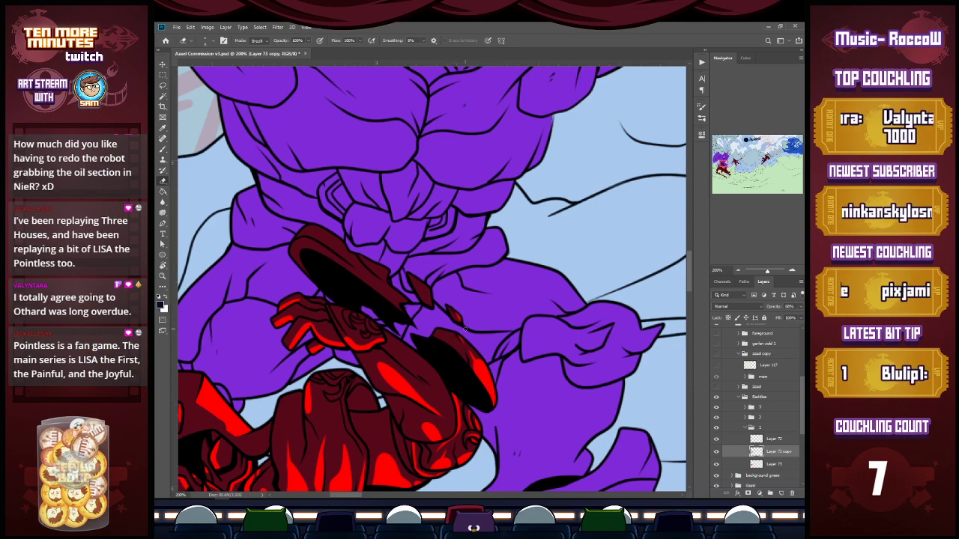
drag(432, 306, 422, 280)
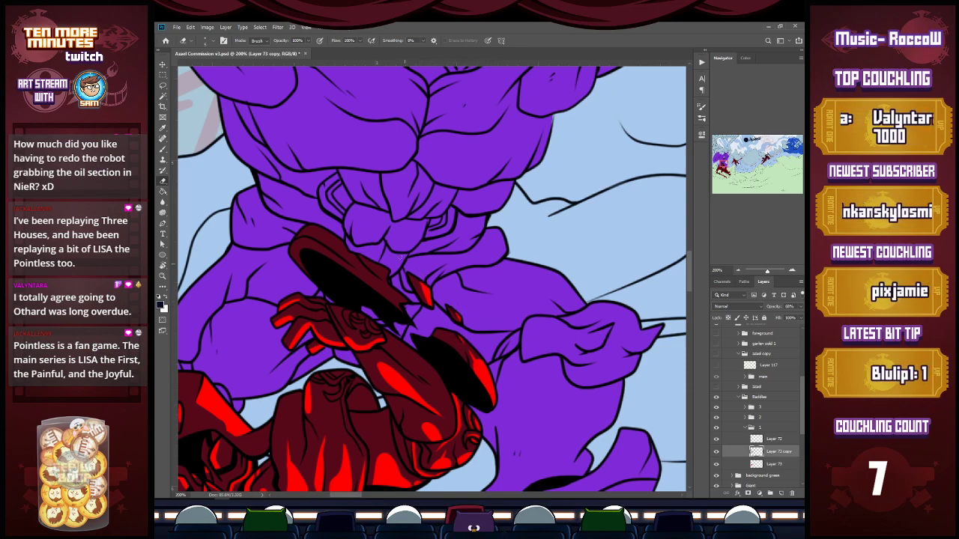
mouse_move(360, 256)
mouse_down()
mouse_move(401, 280)
mouse_move(368, 261)
mouse_move(386, 268)
mouse_move(396, 294)
mouse_move(387, 285)
mouse_move(422, 317)
mouse_move(394, 290)
mouse_move(408, 320)
mouse_move(380, 288)
mouse_up()
mouse_move(306, 228)
mouse_down()
mouse_move(339, 238)
mouse_move(301, 224)
mouse_move(354, 247)
mouse_move(299, 225)
mouse_move(351, 247)
mouse_move(312, 228)
mouse_move(349, 247)
mouse_move(320, 240)
mouse_up()
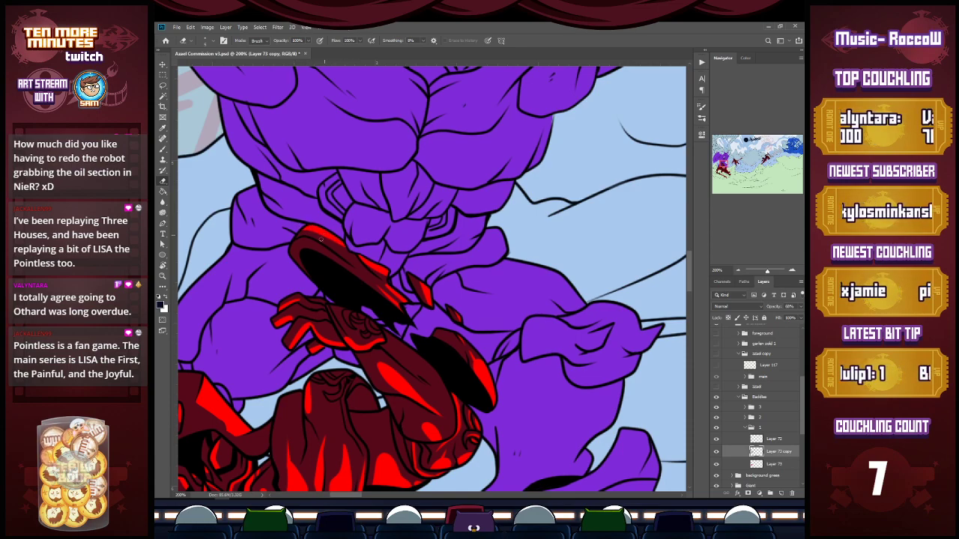
key(z)
alt+click(343, 311)
alt+click(353, 285)
alt+click(353, 283)
key(ctrl+s)
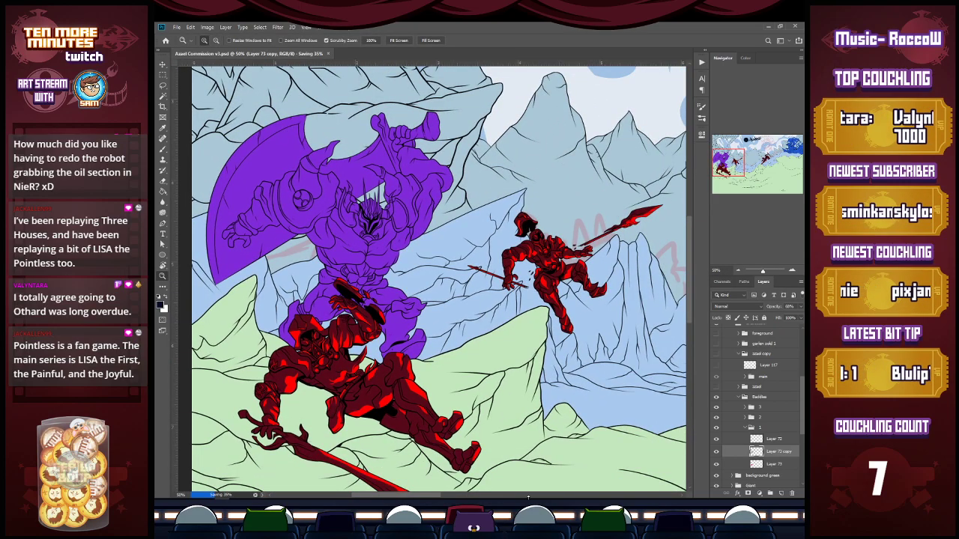
Erase shading along the curved spike and upper edge of the fallen warrior's sword hilt to add bright red highlights.
click(295, 427)
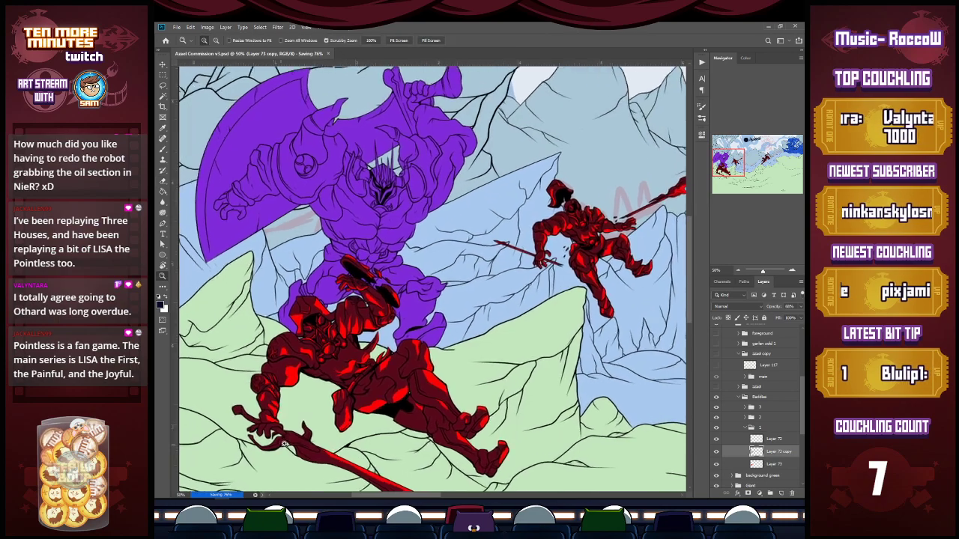
click(314, 435)
key(e)
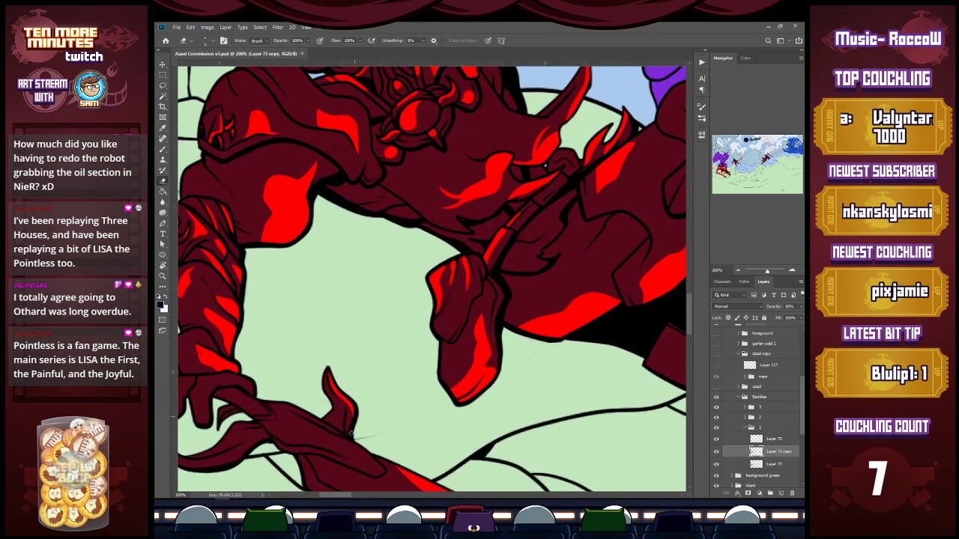
mouse_move(349, 435)
mouse_down()
mouse_move(347, 405)
mouse_move(334, 381)
mouse_up()
key(ctrl+z)
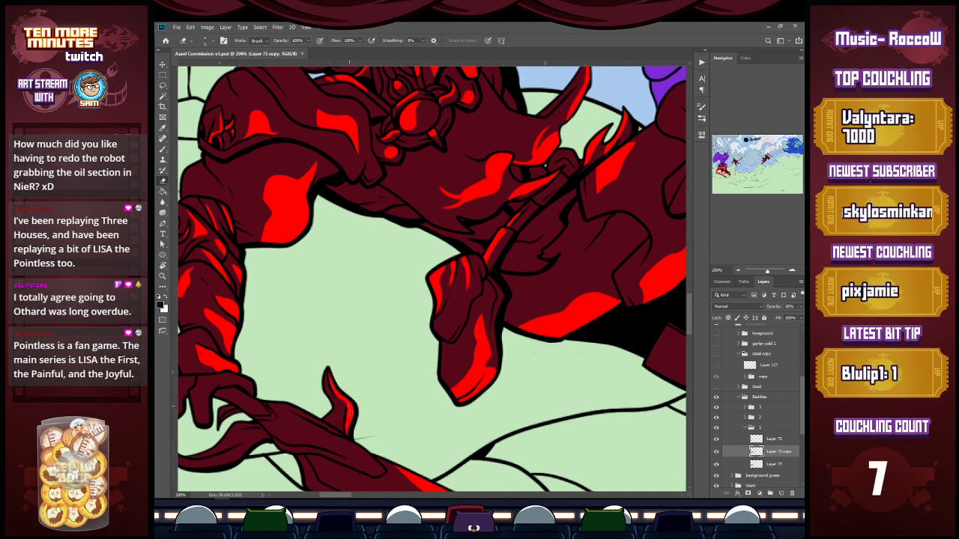
drag(349, 406, 341, 402)
mouse_move(332, 438)
mouse_down()
mouse_move(382, 474)
mouse_move(329, 434)
mouse_move(364, 452)
mouse_move(339, 440)
mouse_move(374, 473)
mouse_move(347, 445)
mouse_move(379, 466)
mouse_up()
drag(337, 440, 303, 423)
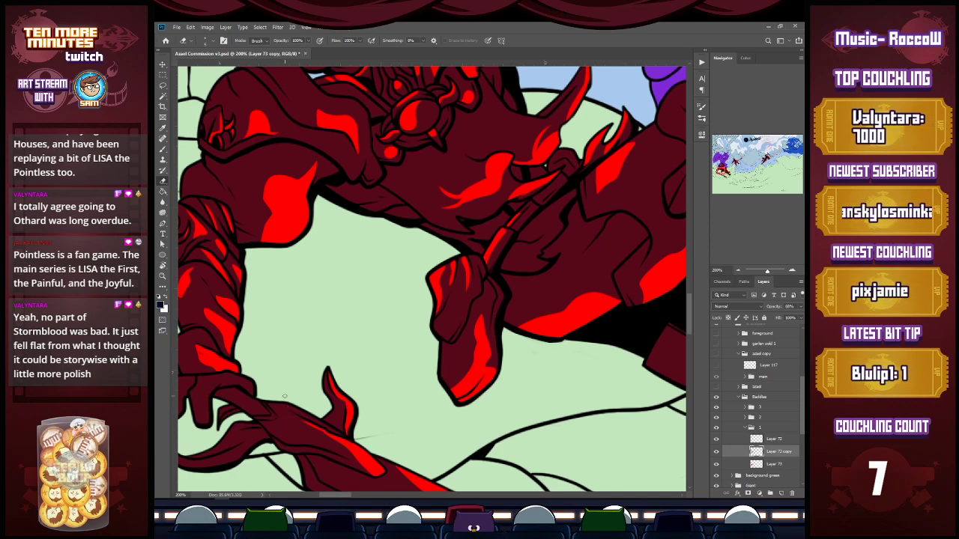
Erase shading on the fingers of the hand gripping the sword to add bright red highlights.
scroll(343, 486, left, 5)
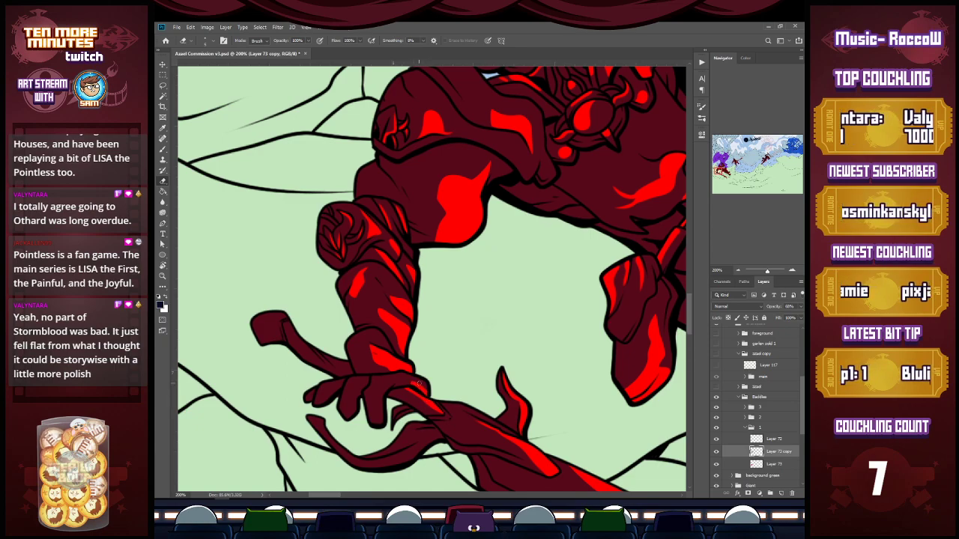
drag(377, 426, 379, 397)
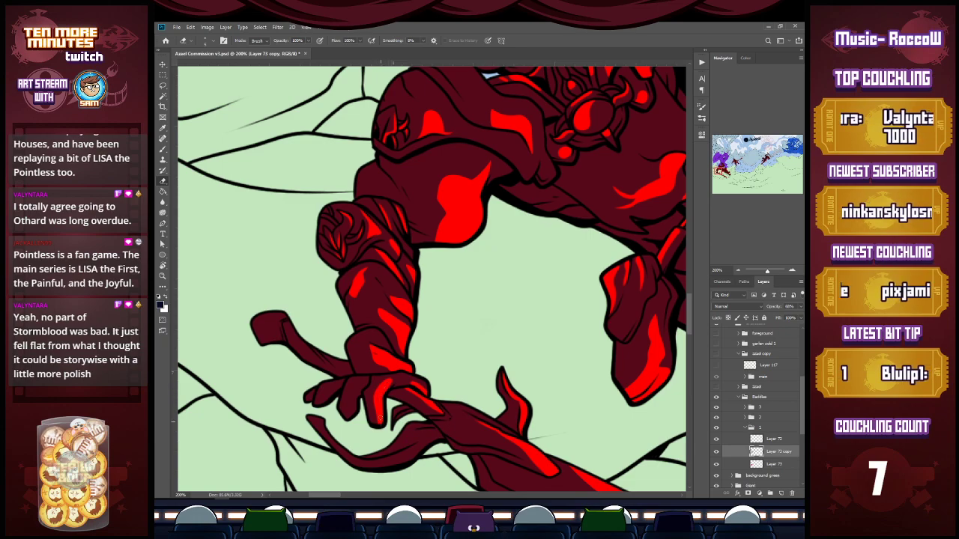
mouse_move(349, 420)
mouse_down()
mouse_move(354, 388)
mouse_move(349, 404)
mouse_up()
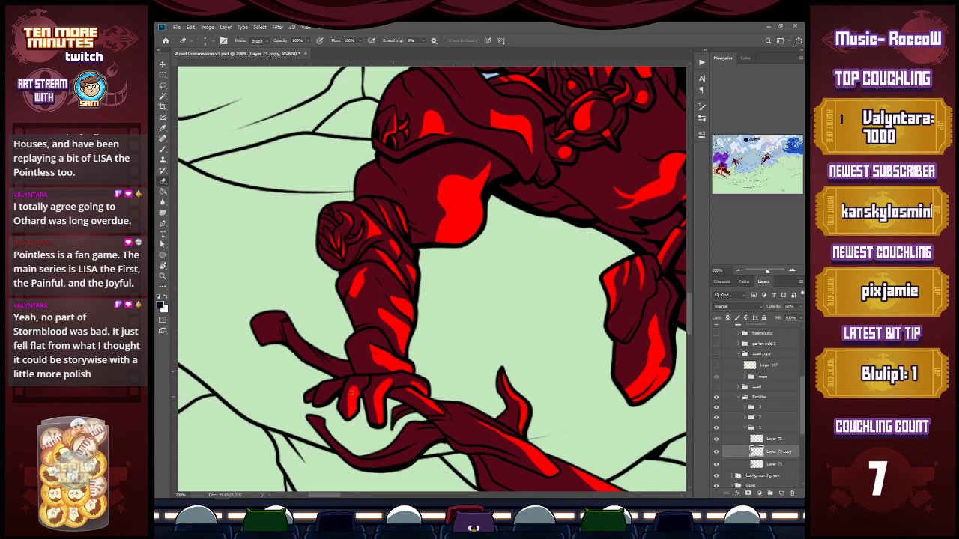
On Layer 73 copy, erase shading along the sword's pommel, grip, curved guard and blade base to add red highlights.
click(775, 466)
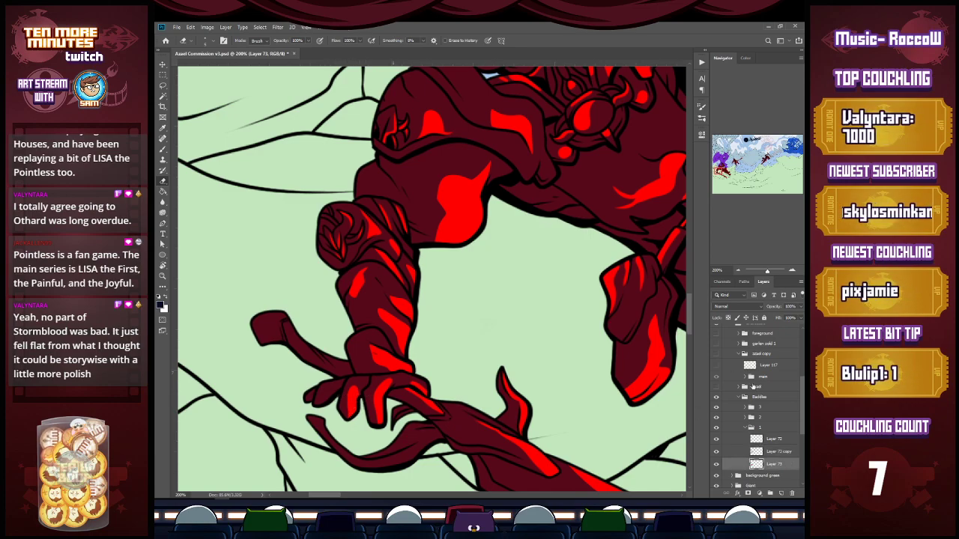
click(773, 451)
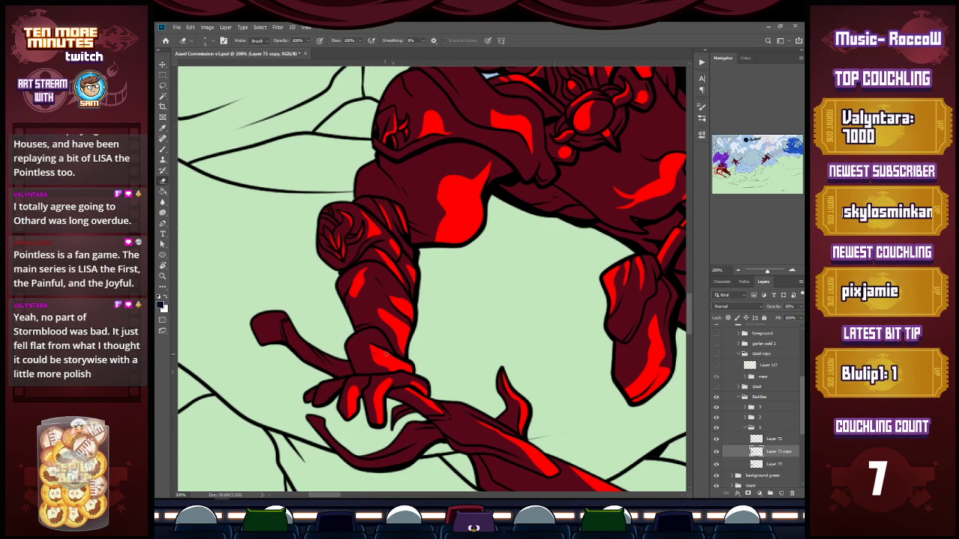
click(767, 438)
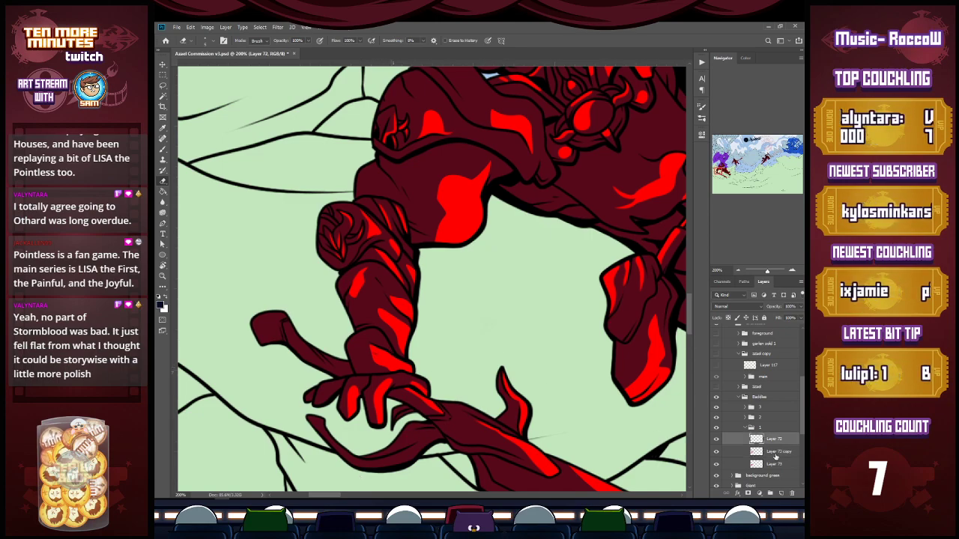
key(alt+bracketleft)
mouse_move(251, 322)
mouse_down()
mouse_move(300, 338)
mouse_move(252, 323)
mouse_move(287, 325)
mouse_move(256, 321)
mouse_move(273, 315)
mouse_move(263, 317)
mouse_move(327, 361)
mouse_up()
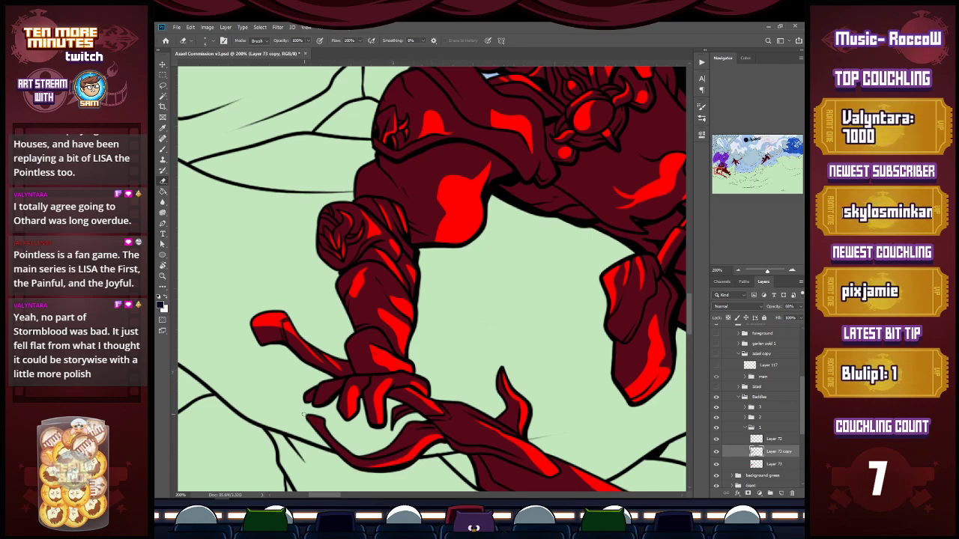
drag(331, 447, 310, 418)
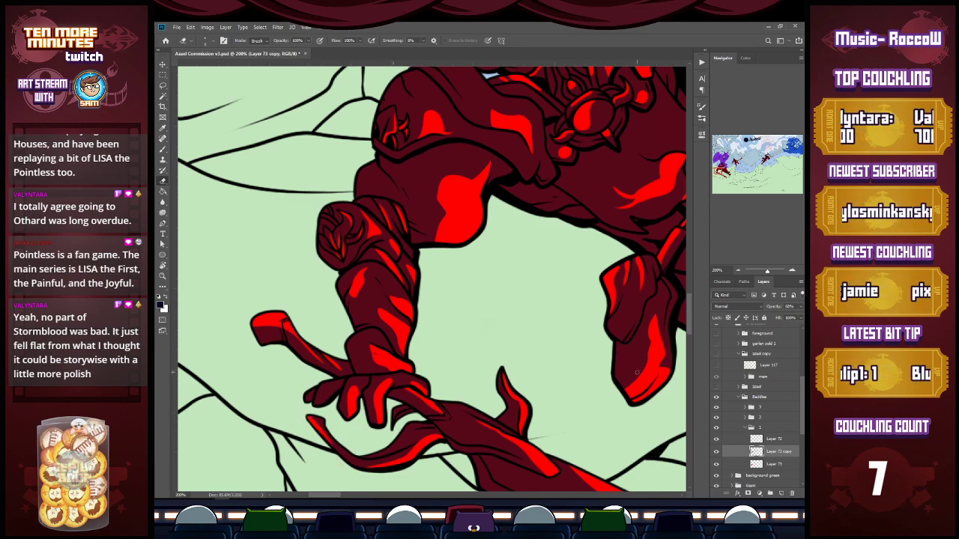
drag(450, 420, 478, 432)
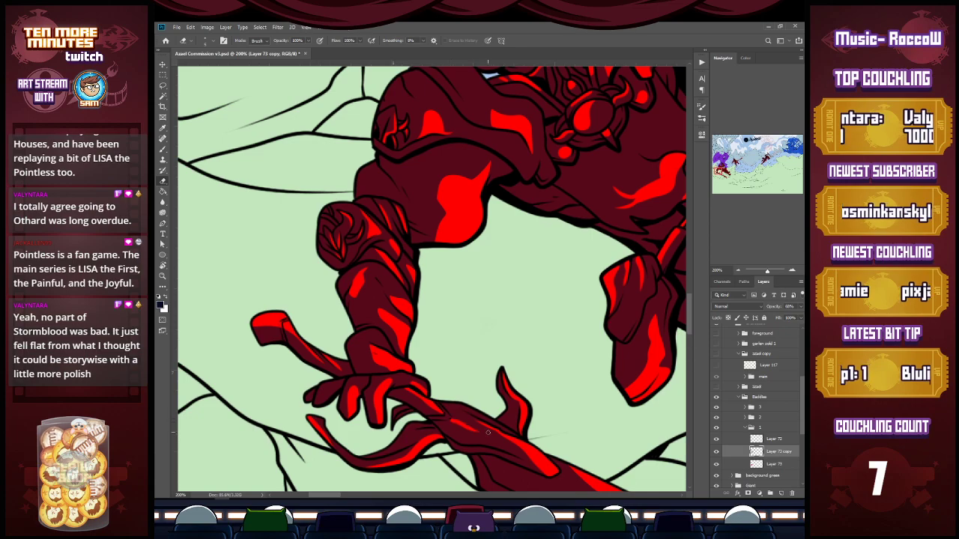
Erase shading along the lower edge of the sword blade down to its tip to add bright red highlights.
drag(689, 313, 691, 328)
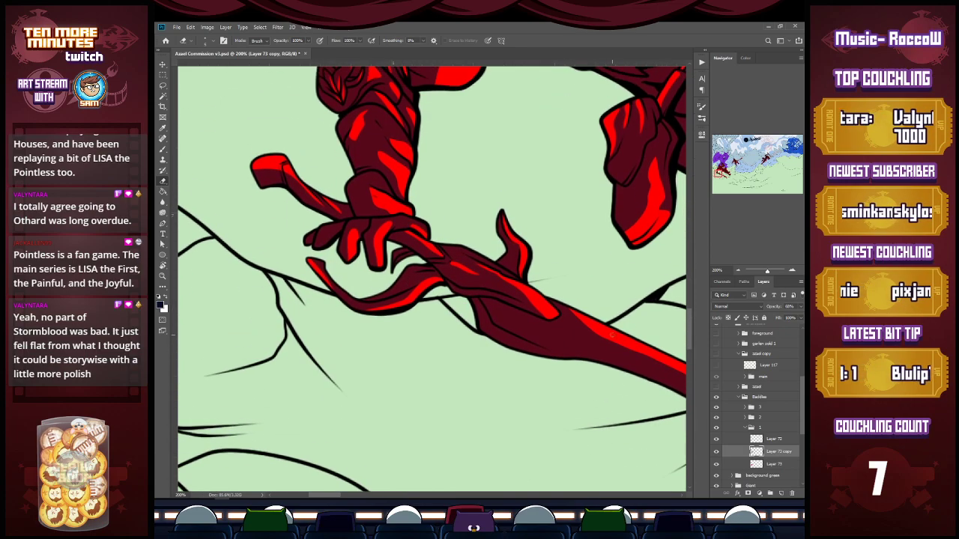
drag(495, 343, 585, 359)
mouse_move(512, 340)
mouse_down()
mouse_move(495, 342)
mouse_move(537, 352)
mouse_up()
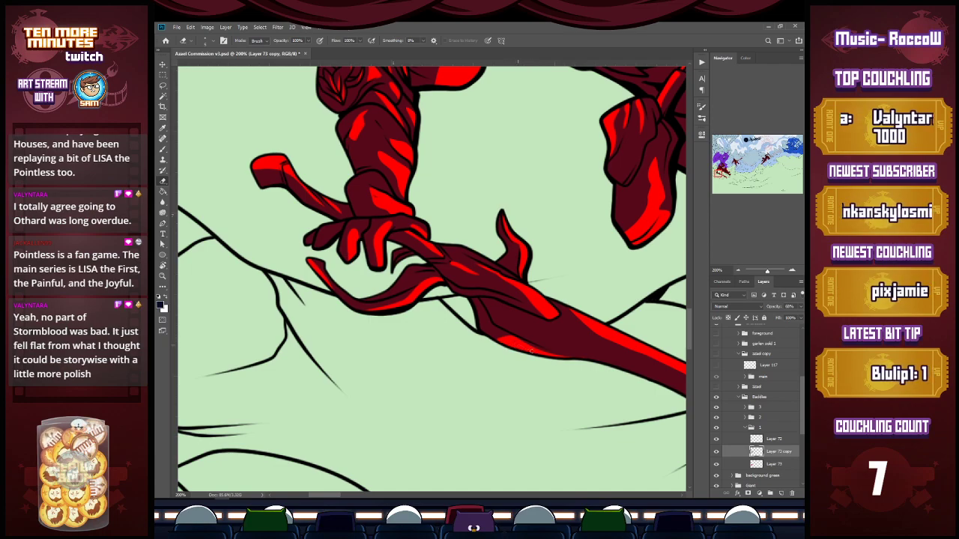
mouse_move(531, 352)
mouse_down()
mouse_move(593, 357)
mouse_move(637, 389)
mouse_move(616, 391)
mouse_move(581, 364)
mouse_move(621, 356)
mouse_move(591, 358)
mouse_move(654, 370)
mouse_up()
key(z)
alt+click(636, 392)
drag(716, 172, 724, 175)
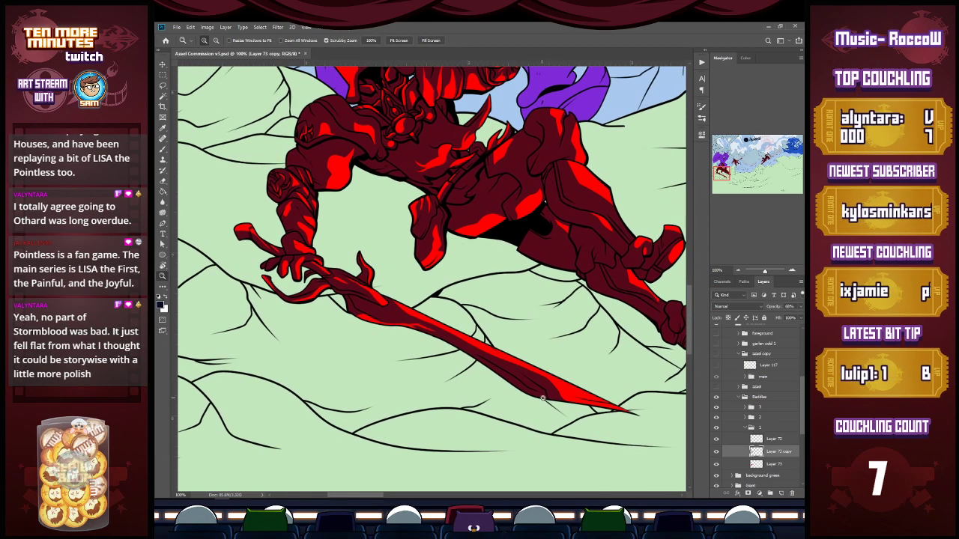
key(e)
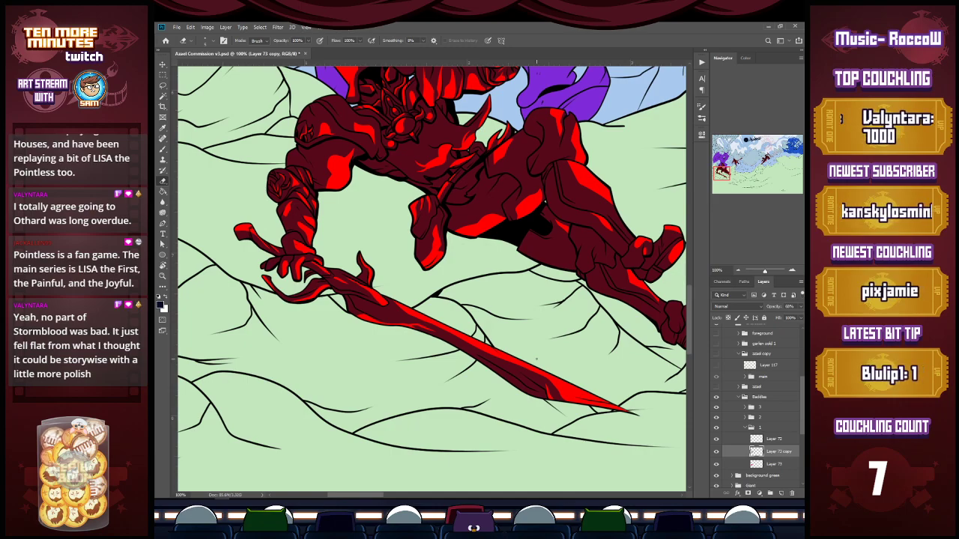
Erase thin red highlights into the shading along the underside of the fallen warrior's torso, and save the document.
key(z)
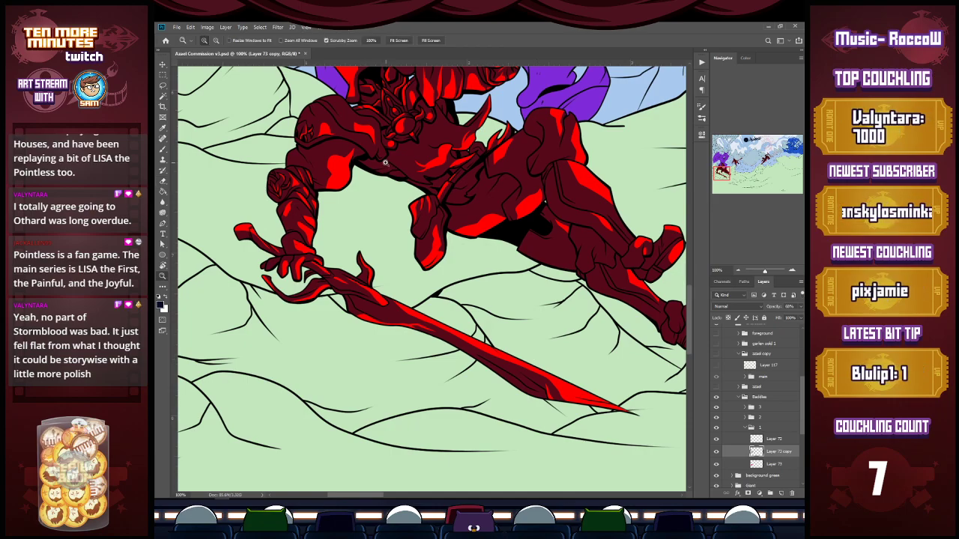
click(389, 165)
click(388, 165)
key(e)
mouse_move(370, 191)
mouse_down()
mouse_move(425, 179)
mouse_move(396, 181)
mouse_move(426, 182)
mouse_move(420, 207)
mouse_move(404, 204)
mouse_move(444, 203)
mouse_up()
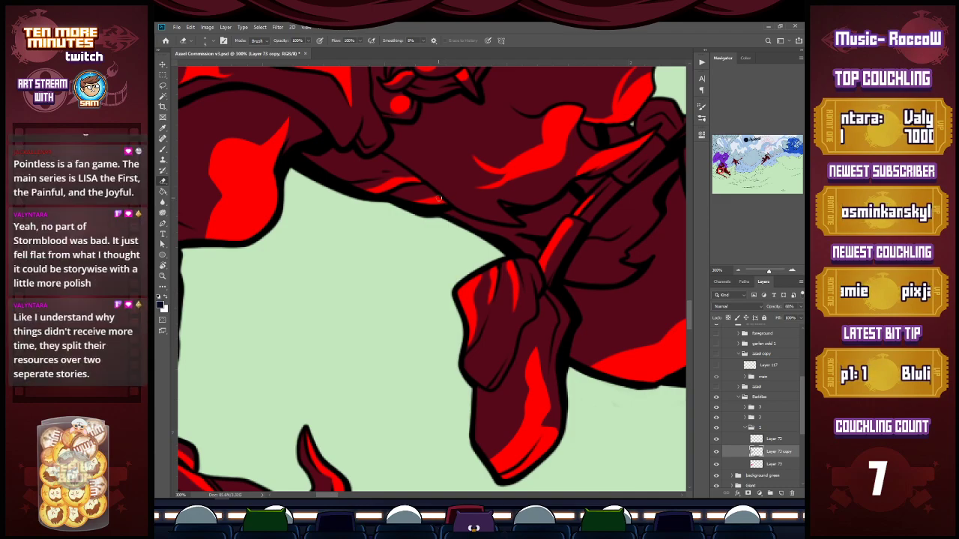
ctrl+alt+click(466, 214)
ctrl+alt+click(469, 217)
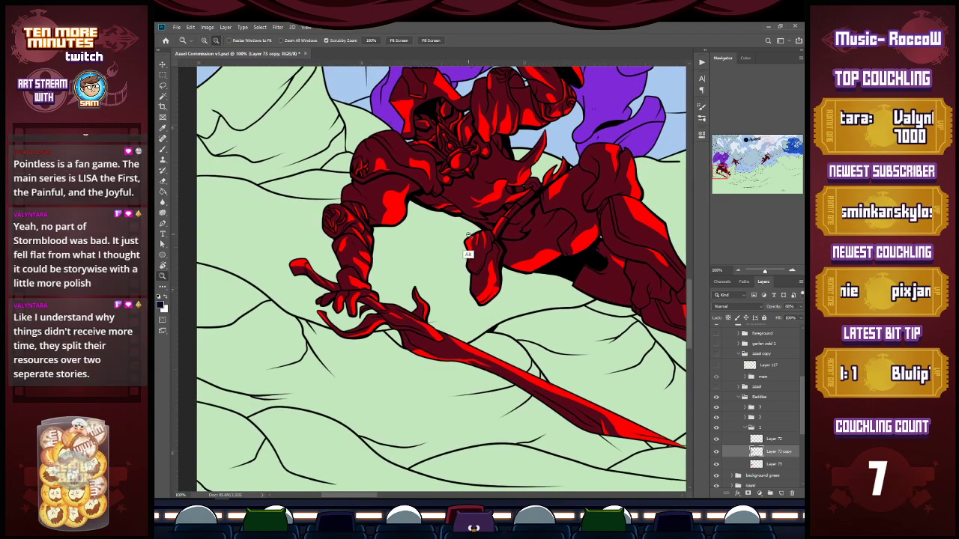
ctrl+alt+click(472, 375)
key(ctrl+s)
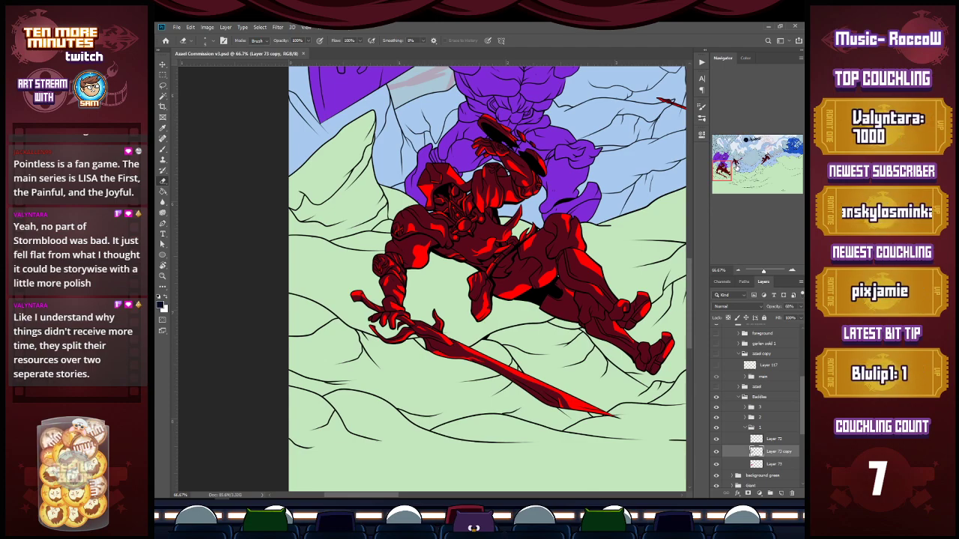
Collapse layer group 1 inside the Baddies group and save the document.
click(728, 166)
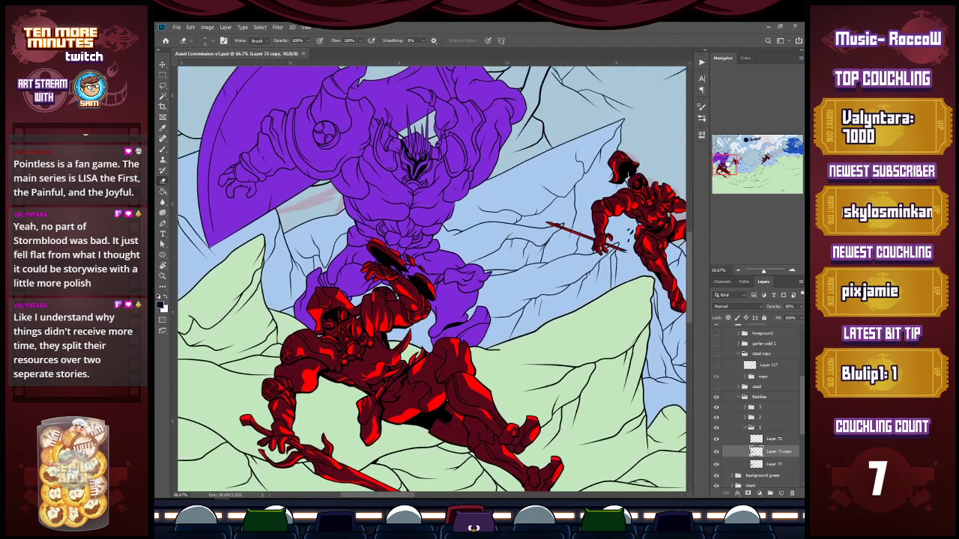
drag(727, 165, 729, 163)
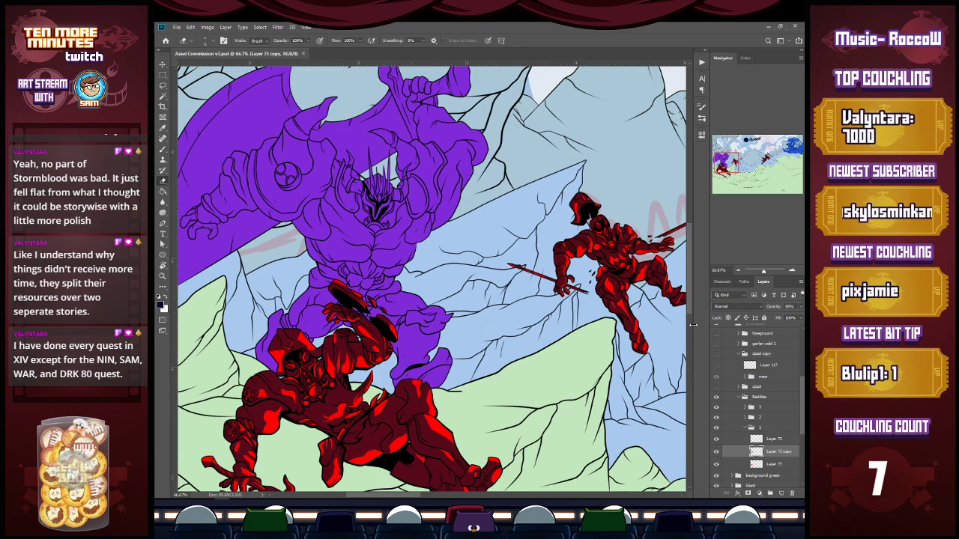
click(751, 429)
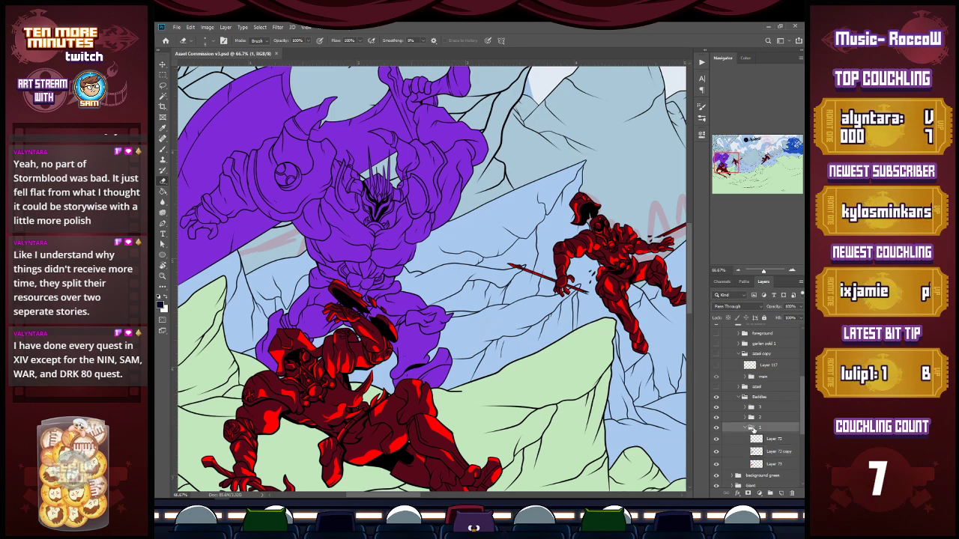
click(745, 428)
key(ctrl+s)
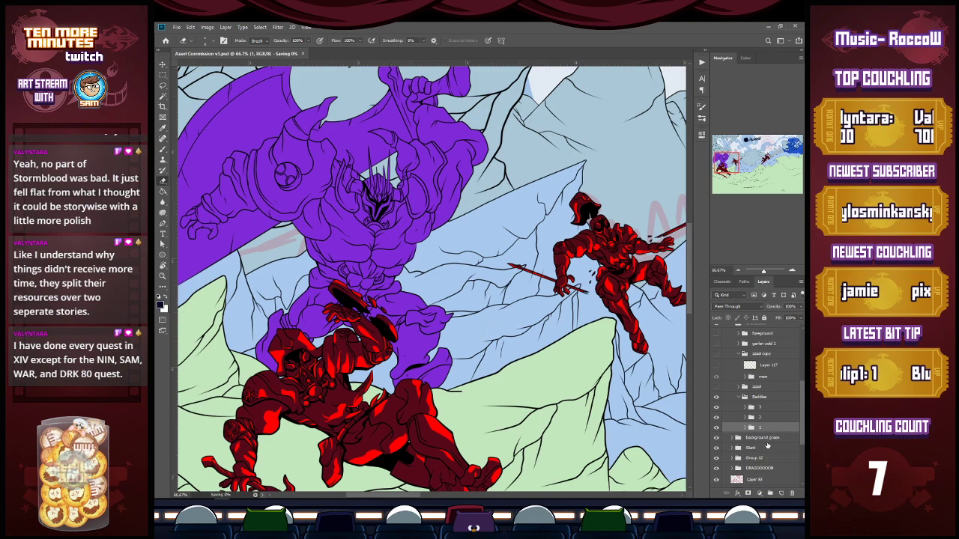
Duplicate Layer 75 in the Giant group, lock the copy's transparent pixels and fill the giant with dark navy.
click(767, 448)
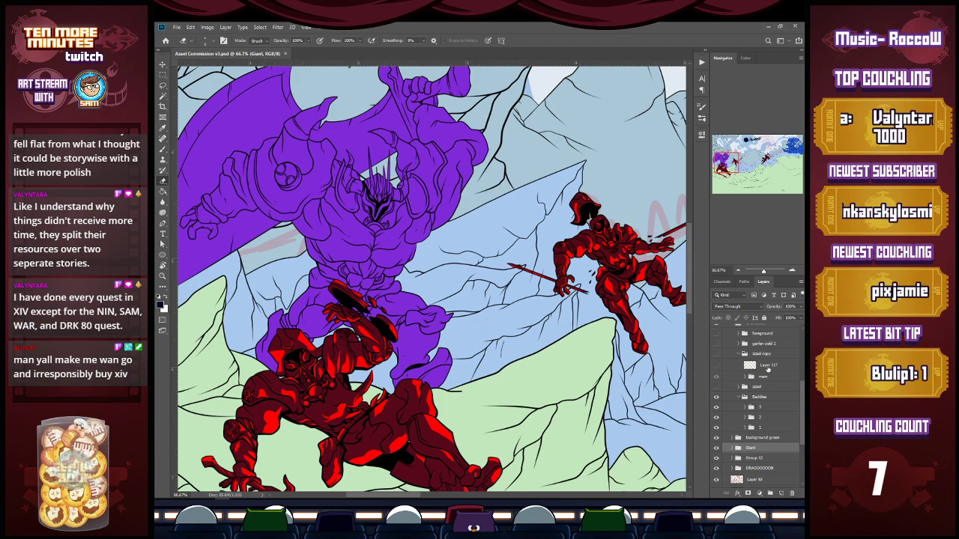
click(732, 448)
click(766, 468)
click(728, 318)
key(ctrl+j)
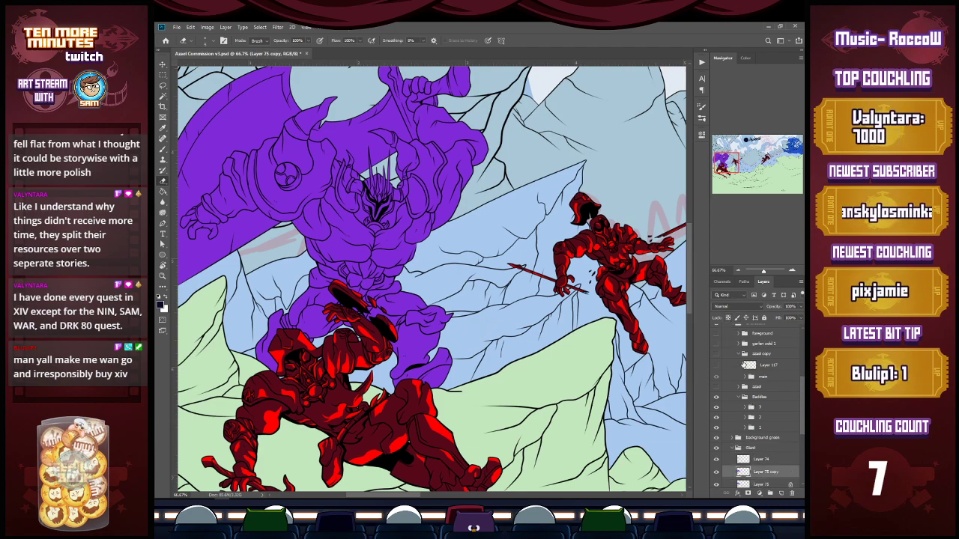
key(g)
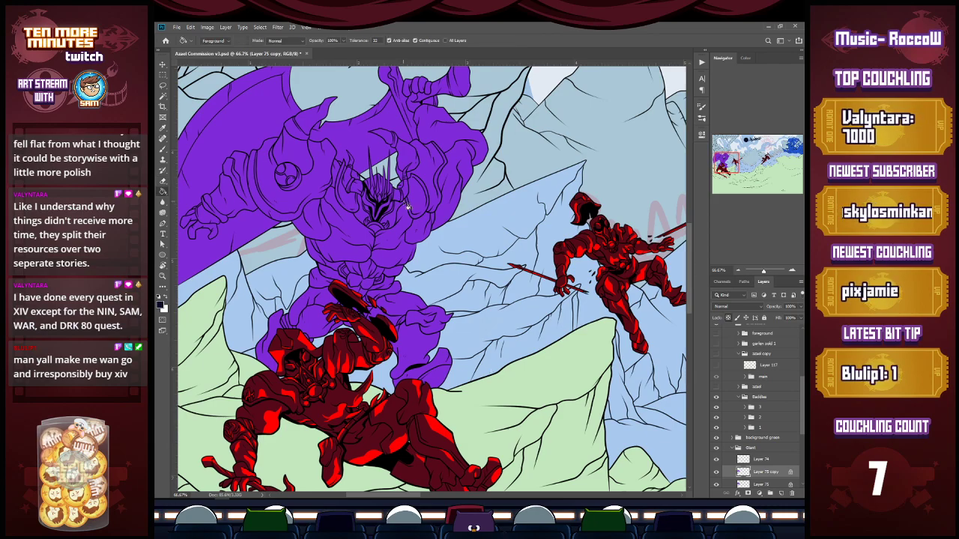
click(408, 207)
Erase the navy shading along the outer edge of the giant's bent lower leg to reveal a purple highlight.
key(z)
click(427, 342)
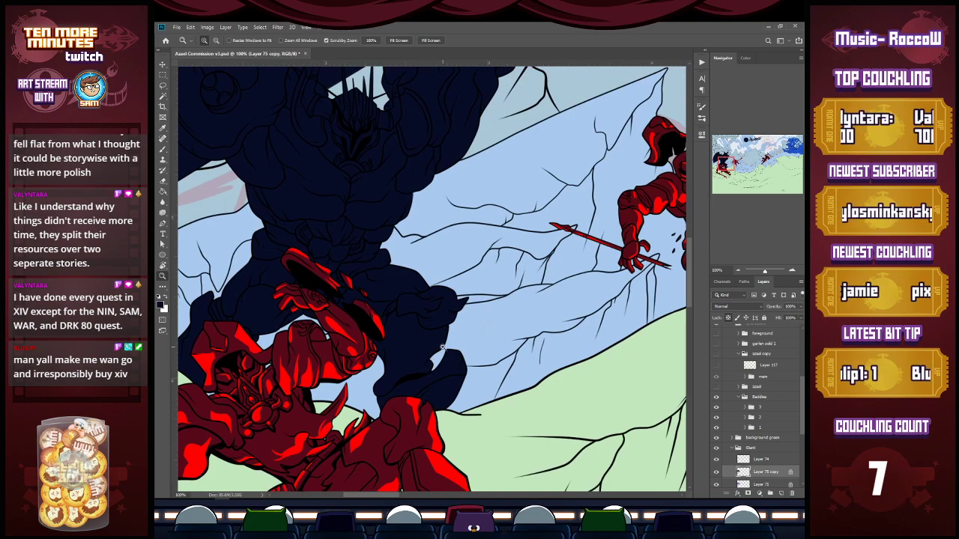
drag(730, 165, 728, 166)
key(e)
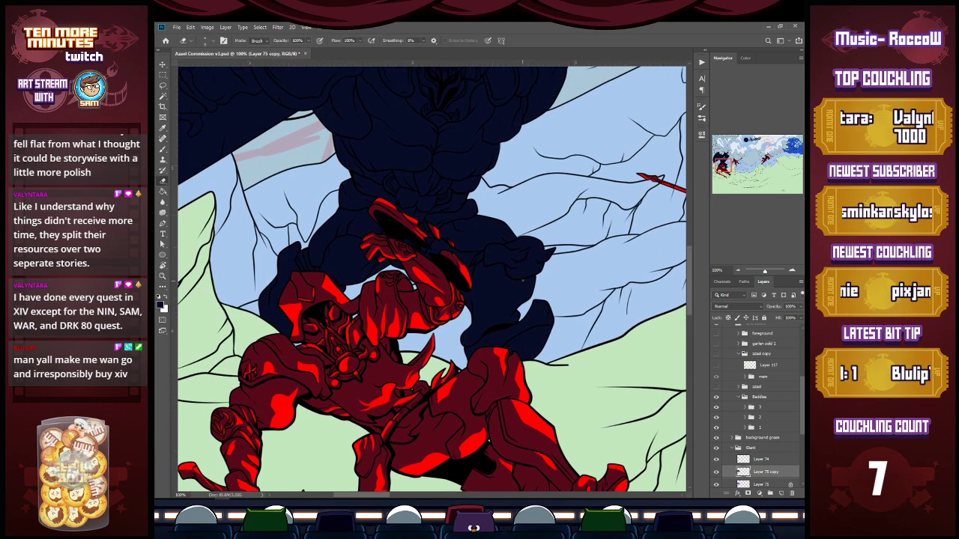
drag(515, 285, 501, 327)
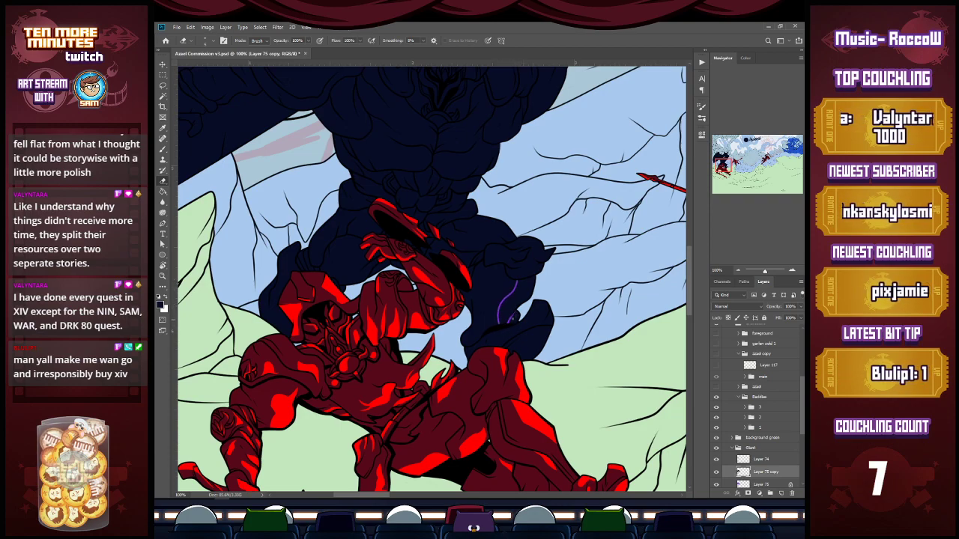
drag(502, 322, 516, 319)
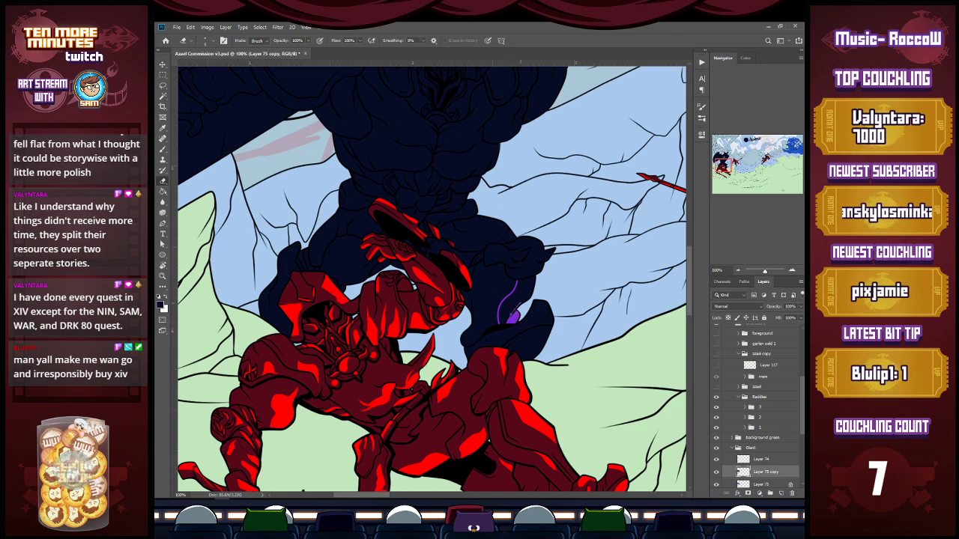
key(ctrl+z)
key(ctrl+z)
mouse_move(518, 313)
mouse_down()
mouse_move(538, 279)
mouse_move(530, 290)
mouse_move(536, 280)
mouse_move(521, 279)
mouse_move(497, 323)
mouse_move(512, 308)
mouse_move(510, 317)
mouse_move(503, 267)
mouse_move(502, 323)
mouse_move(519, 298)
mouse_move(504, 320)
mouse_move(509, 300)
mouse_move(502, 321)
mouse_move(537, 277)
mouse_move(519, 289)
mouse_up()
With a slightly larger eraser, erase purple highlights along the inner side of the giant's lower leg and around the edges of the foot.
key(])
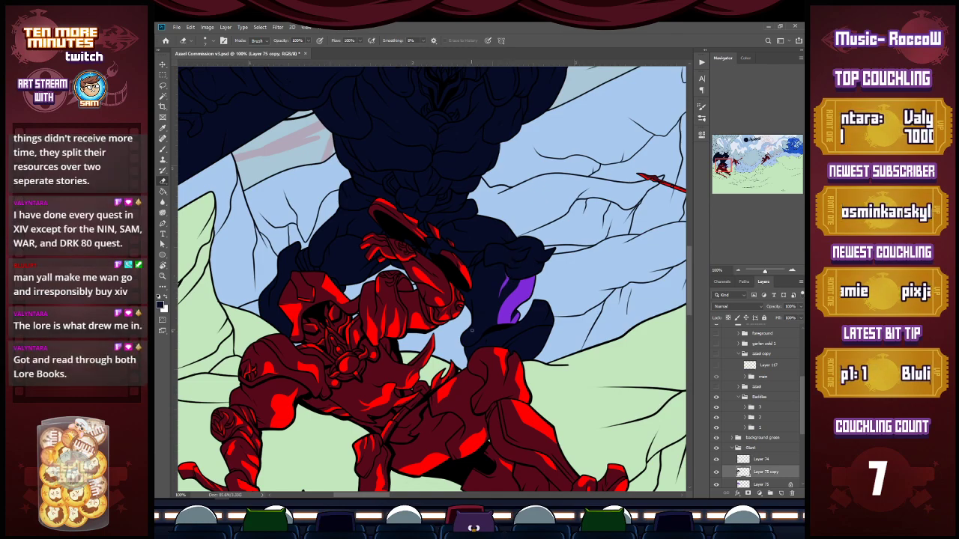
drag(469, 341, 481, 292)
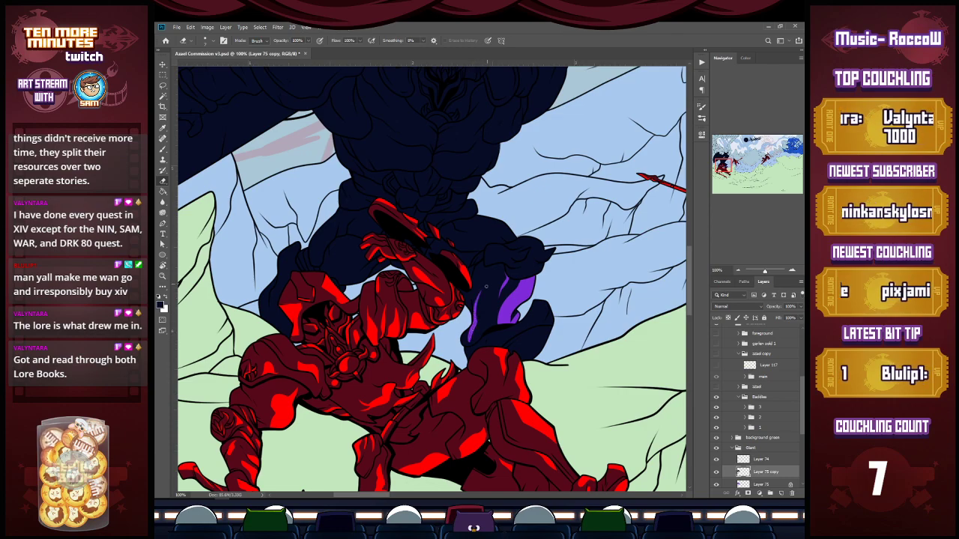
drag(471, 332, 470, 341)
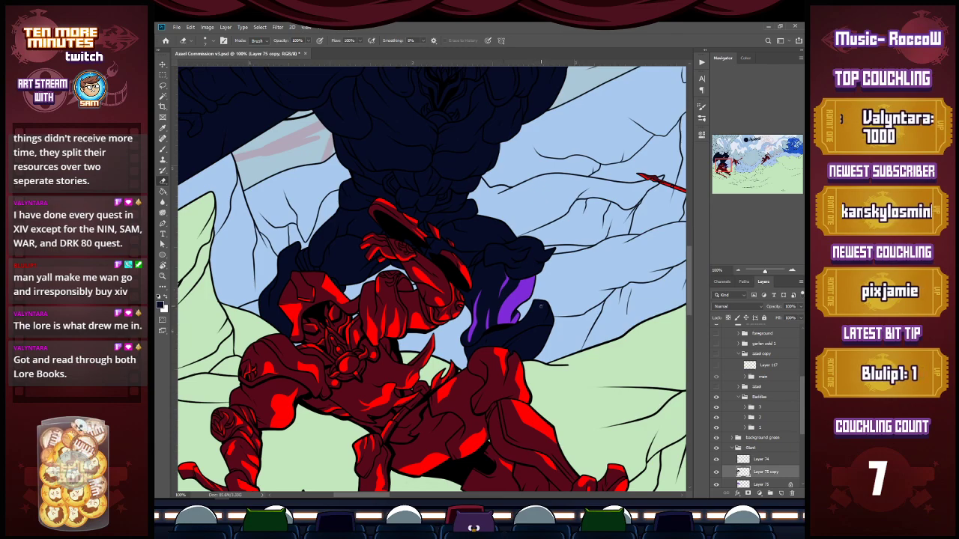
mouse_move(534, 301)
mouse_down()
mouse_move(533, 318)
mouse_move(547, 302)
mouse_move(536, 318)
mouse_move(538, 303)
mouse_up()
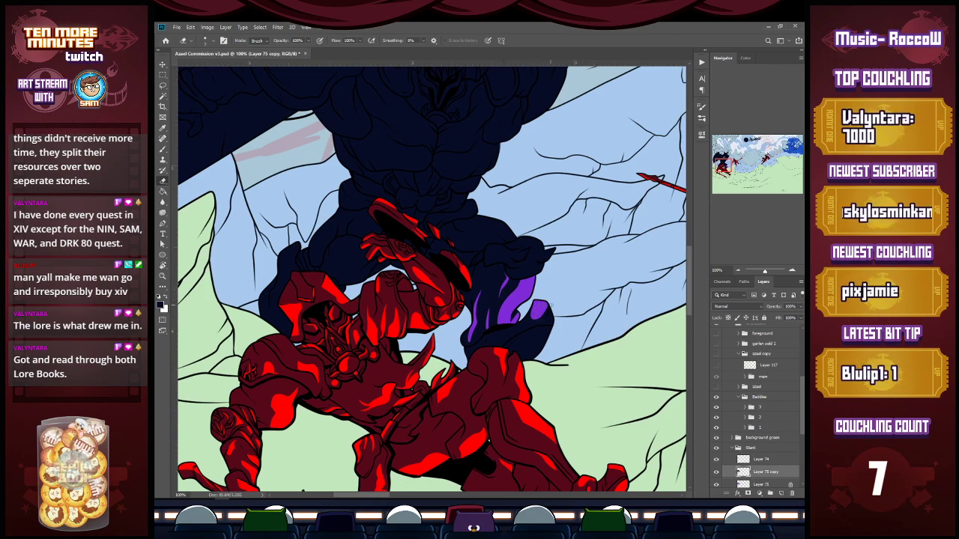
mouse_move(551, 308)
mouse_down()
mouse_move(542, 350)
mouse_move(531, 345)
mouse_move(552, 328)
mouse_move(511, 361)
mouse_move(545, 342)
mouse_up()
key(ctrl+z)
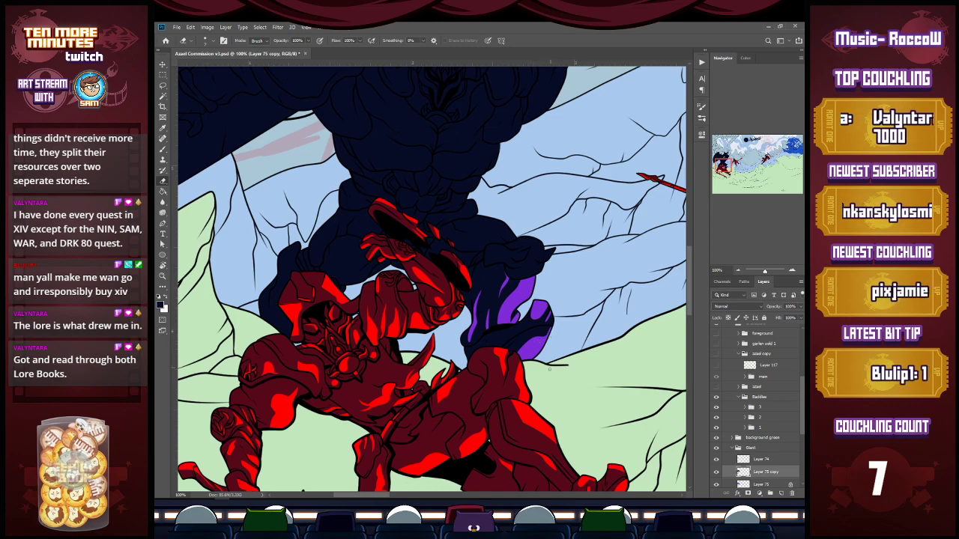
Erase purple highlights out of the shading on the giant's knee and along the top of the thigh.
drag(539, 260, 550, 253)
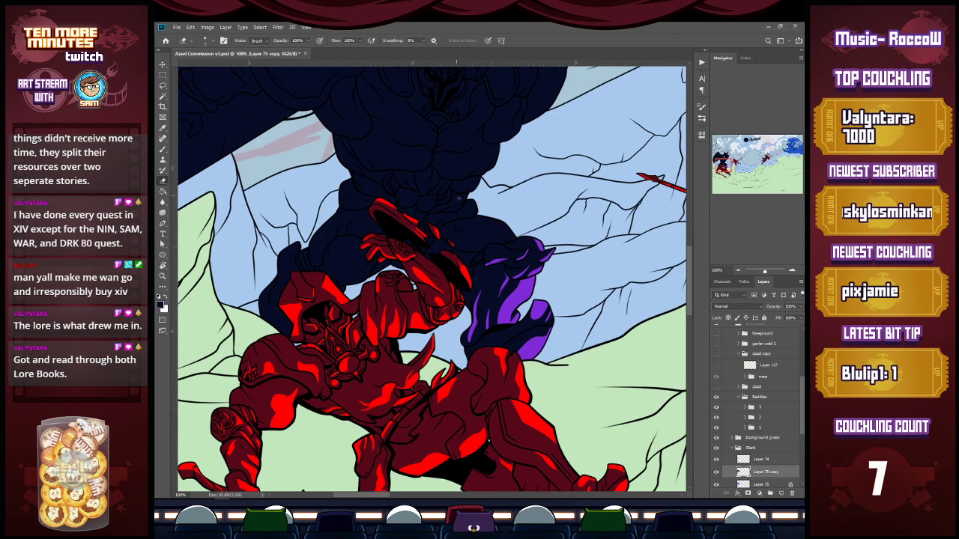
drag(483, 228, 498, 241)
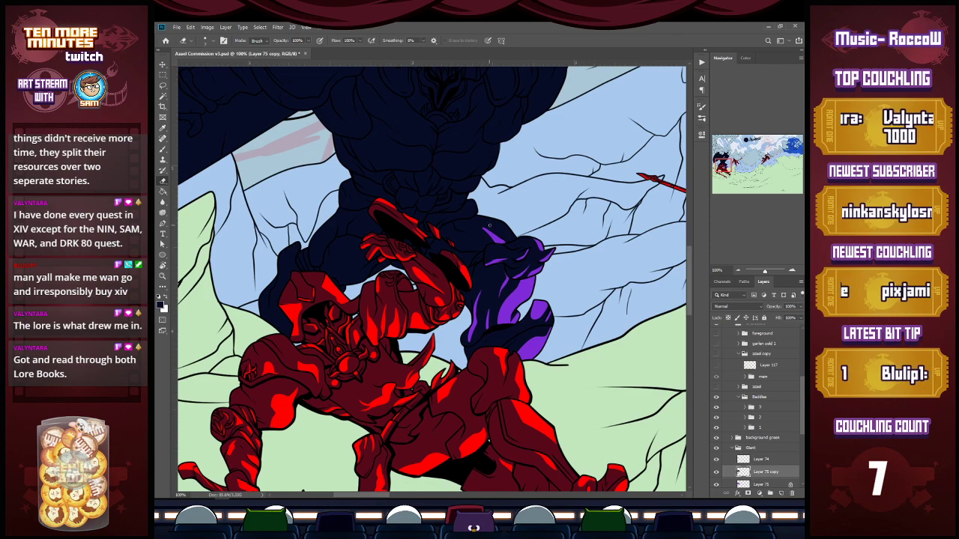
key(b)
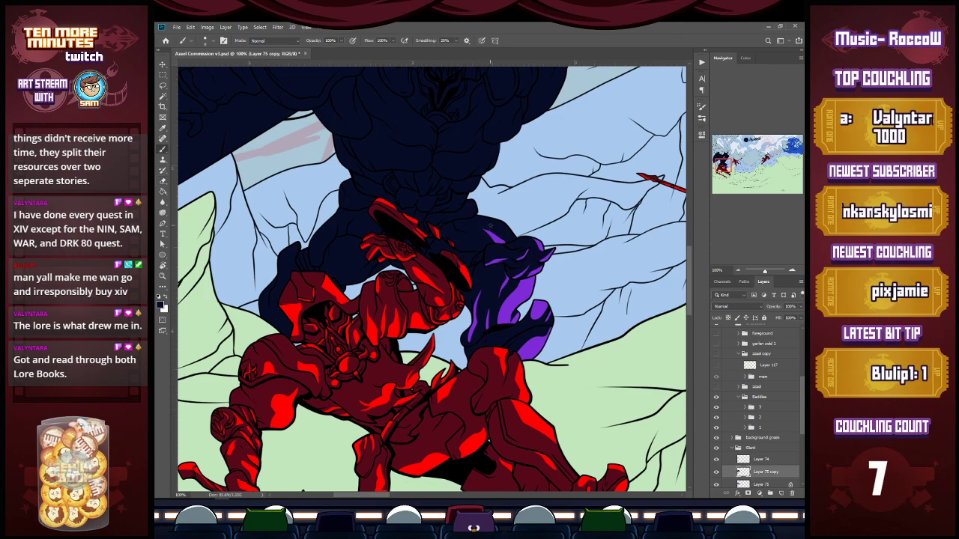
key(e)
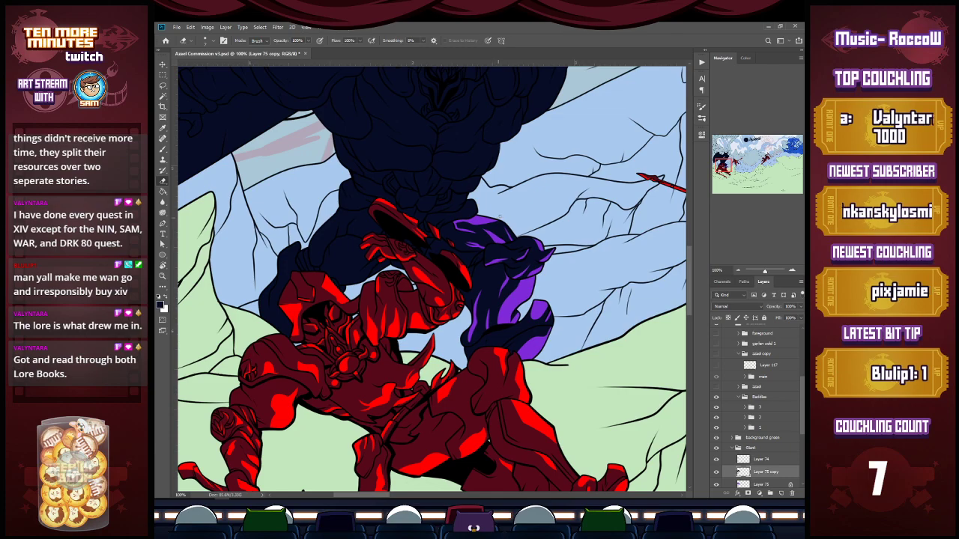
Erase purple highlights along the outer edge of the giant's raised arm and around its elbow.
drag(726, 167, 724, 162)
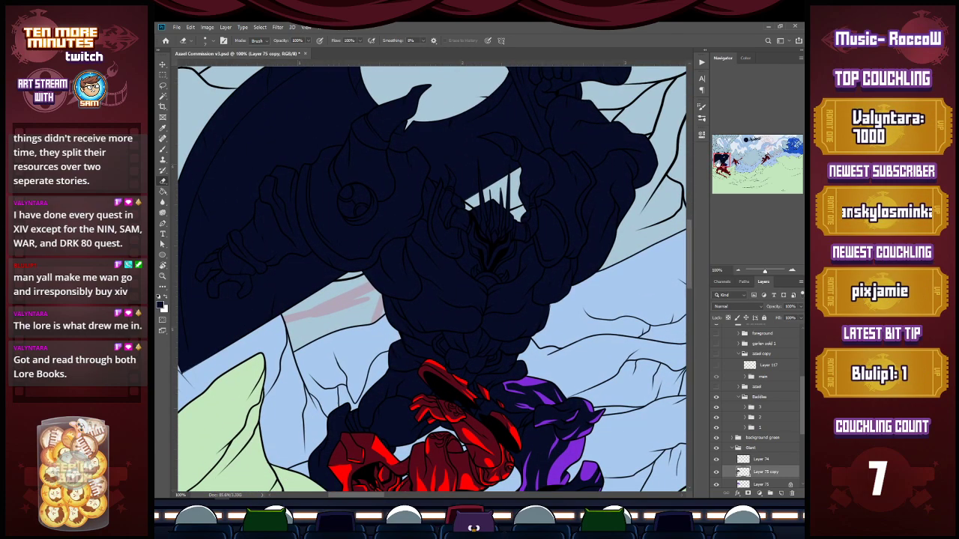
mouse_move(575, 283)
mouse_down()
mouse_move(606, 245)
mouse_move(607, 257)
mouse_move(587, 282)
mouse_move(605, 249)
mouse_move(577, 277)
mouse_move(595, 266)
mouse_move(616, 216)
mouse_up()
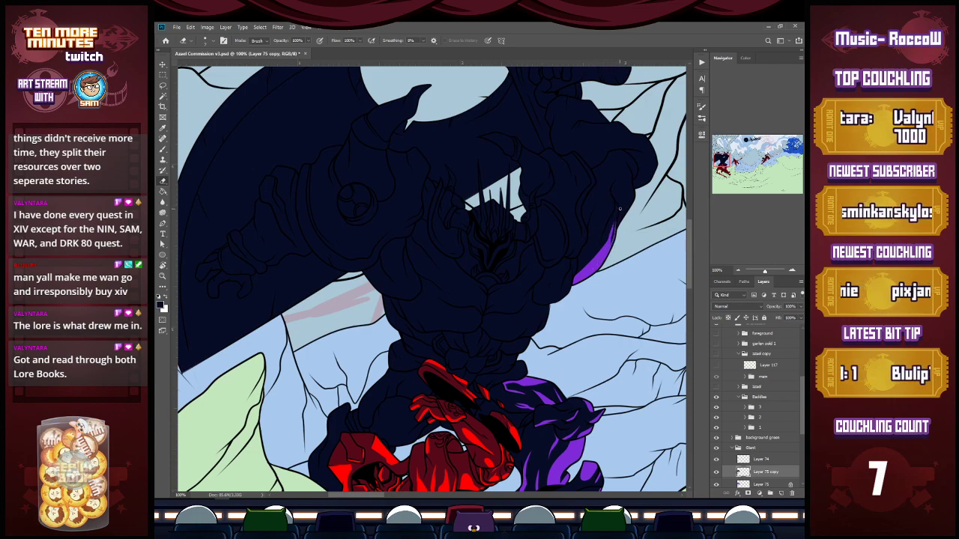
drag(617, 223, 634, 200)
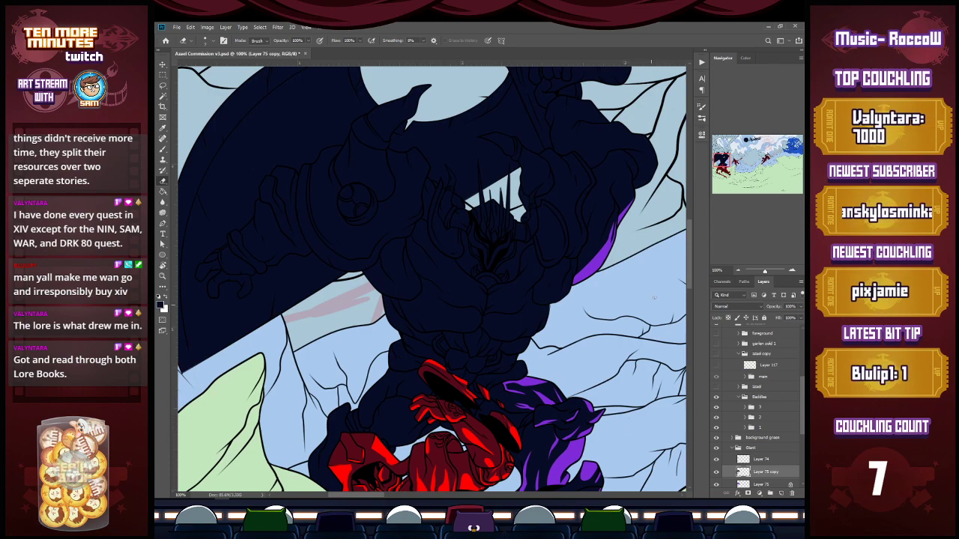
mouse_move(623, 181)
mouse_down()
mouse_move(610, 154)
mouse_move(618, 179)
mouse_move(610, 159)
mouse_move(619, 172)
mouse_move(613, 164)
mouse_move(634, 167)
mouse_move(611, 154)
mouse_move(636, 171)
mouse_up()
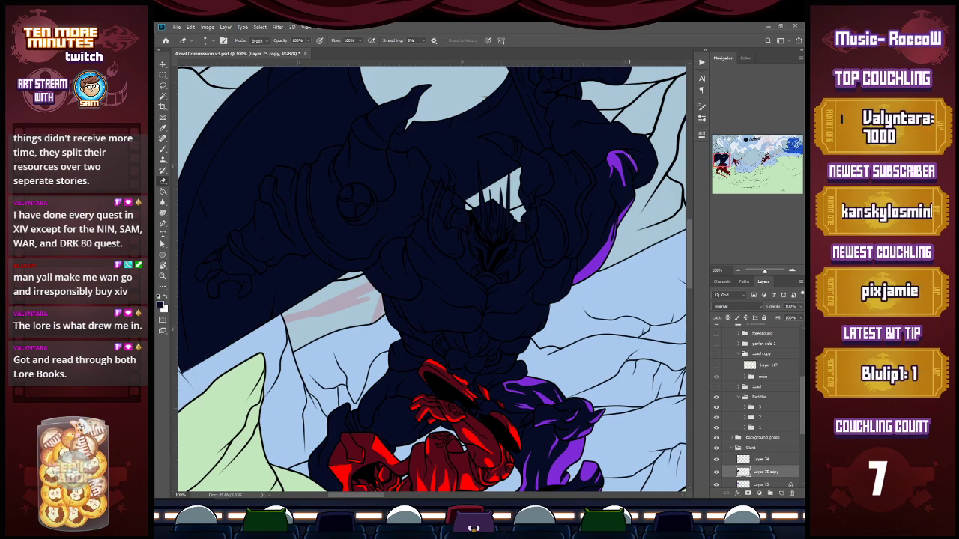
drag(639, 187, 653, 153)
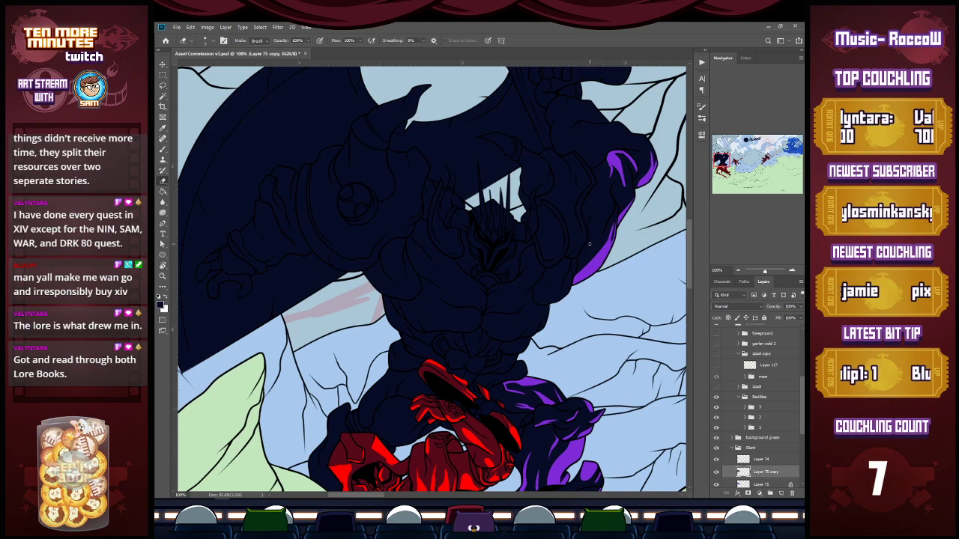
Erase thin purple streaks along the inside of the raised arm's edge highlight, and save the document.
drag(585, 244, 598, 207)
drag(588, 241, 596, 215)
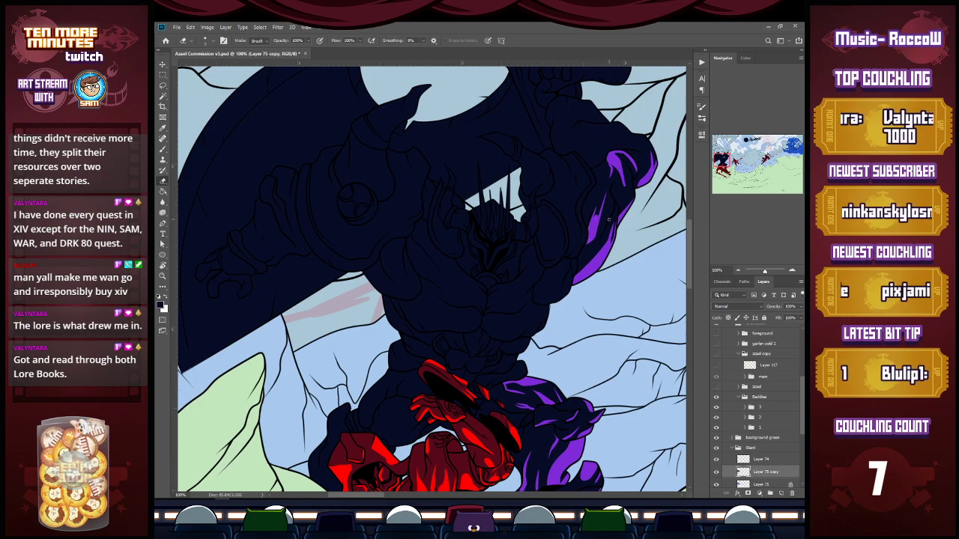
drag(612, 204, 610, 227)
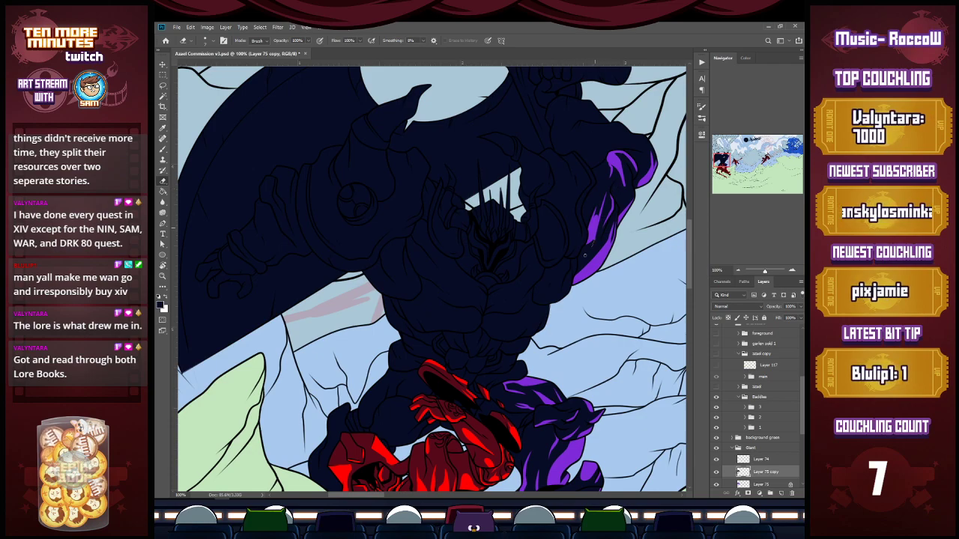
key(ctrl+s)
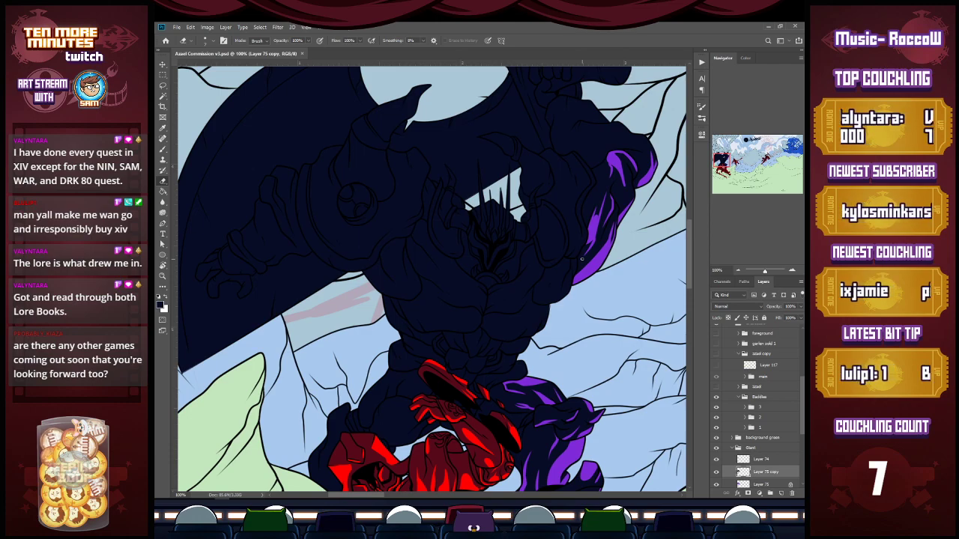
Erase purple highlights on the muscle below the giant's raised arm and on the adjoining shoulder guard.
scroll(543, 278, up, 3)
mouse_move(527, 312)
mouse_down()
mouse_move(563, 251)
mouse_move(562, 303)
mouse_move(562, 255)
mouse_move(559, 306)
mouse_move(548, 303)
mouse_move(546, 279)
mouse_move(531, 311)
mouse_move(561, 248)
mouse_up()
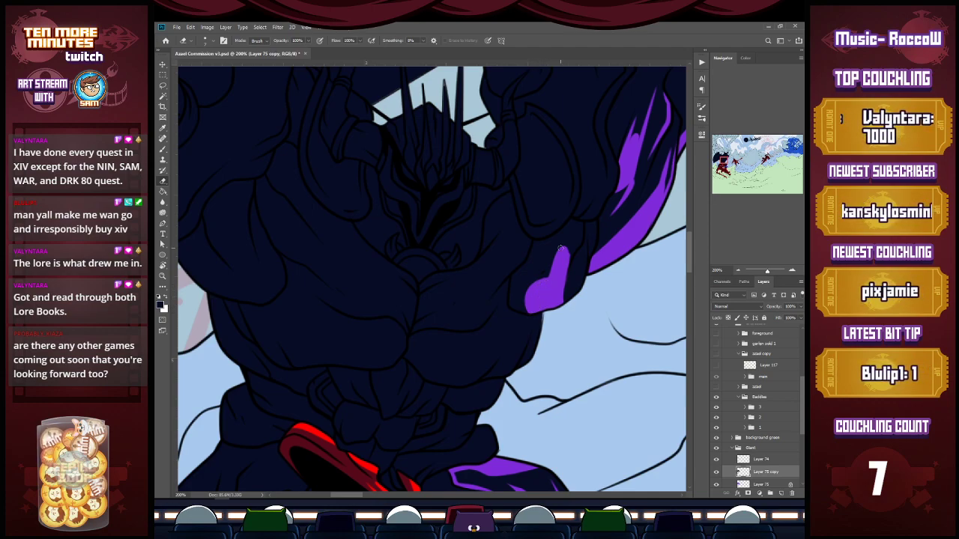
drag(562, 301, 579, 256)
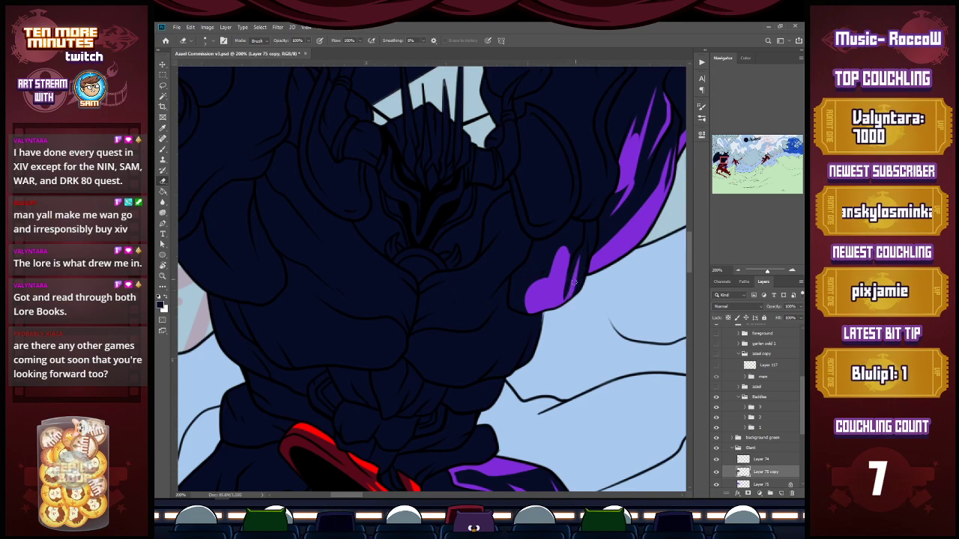
drag(565, 298, 585, 270)
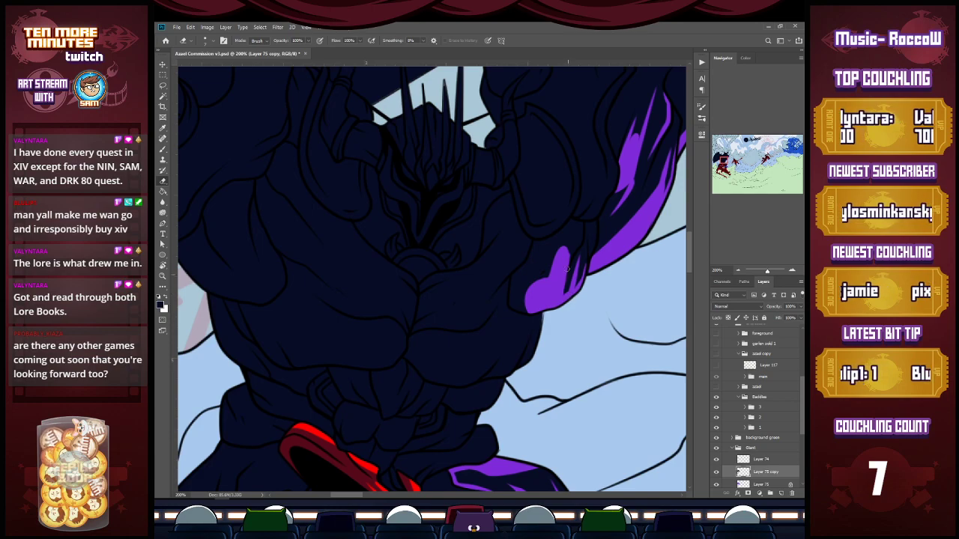
mouse_move(520, 203)
mouse_down()
mouse_move(535, 236)
mouse_move(522, 215)
mouse_move(540, 234)
mouse_move(531, 226)
mouse_move(551, 225)
mouse_move(536, 233)
mouse_move(568, 216)
mouse_up()
mouse_move(576, 169)
mouse_down()
mouse_move(572, 204)
mouse_move(533, 199)
mouse_move(558, 175)
mouse_move(555, 234)
mouse_move(565, 201)
mouse_move(543, 226)
mouse_move(551, 211)
mouse_move(541, 225)
mouse_move(537, 184)
mouse_move(550, 213)
mouse_move(535, 182)
mouse_move(544, 167)
mouse_move(536, 175)
mouse_move(549, 166)
mouse_move(541, 174)
mouse_move(550, 170)
mouse_move(555, 201)
mouse_up()
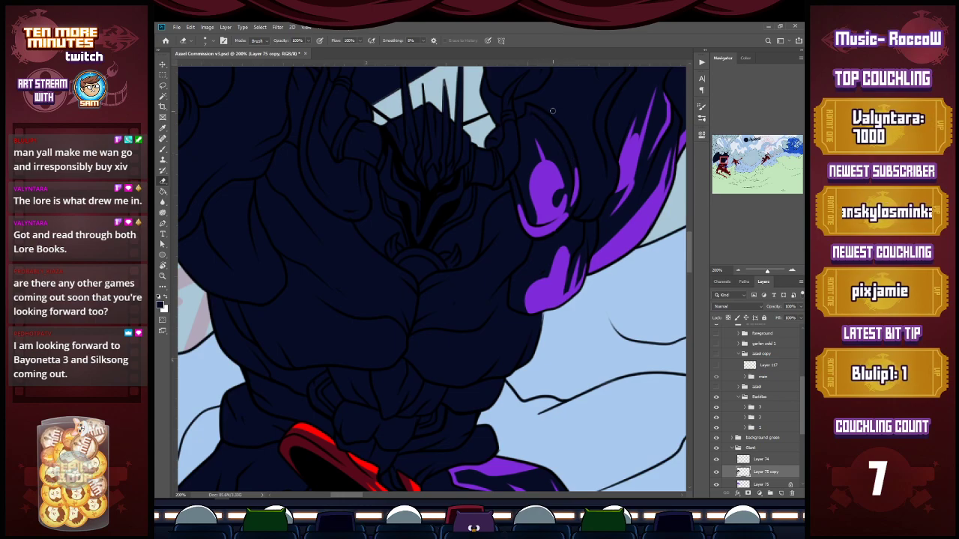
mouse_move(591, 133)
mouse_down()
mouse_move(583, 206)
mouse_move(599, 183)
mouse_move(593, 137)
mouse_move(587, 198)
mouse_up()
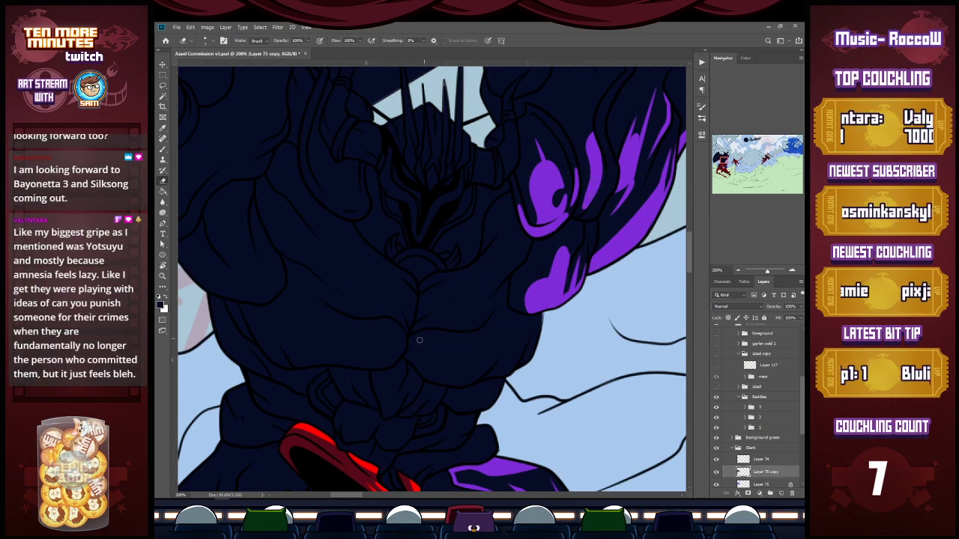
Erase flowing purple highlights across the lower part of the giant's chest muscle beneath the raised arm.
mouse_move(409, 349)
mouse_down()
mouse_move(449, 358)
mouse_move(486, 344)
mouse_move(498, 323)
mouse_up()
drag(409, 347, 493, 331)
mouse_move(411, 345)
mouse_down()
mouse_move(467, 356)
mouse_move(439, 344)
mouse_move(470, 347)
mouse_move(466, 355)
mouse_move(483, 325)
mouse_move(481, 341)
mouse_move(508, 317)
mouse_up()
drag(494, 330, 511, 317)
drag(474, 355, 522, 334)
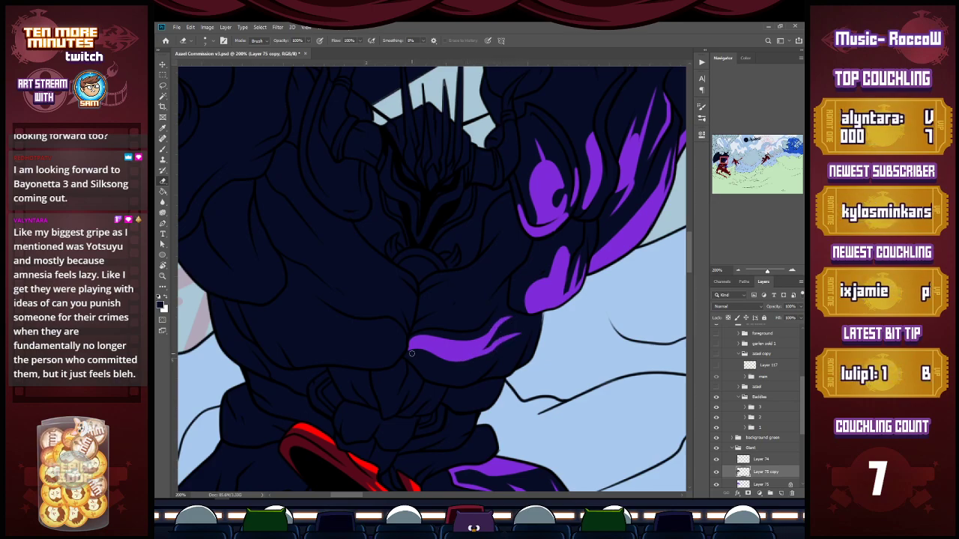
mouse_move(409, 354)
mouse_down()
mouse_move(453, 374)
mouse_move(432, 355)
mouse_move(407, 352)
mouse_move(456, 344)
mouse_up()
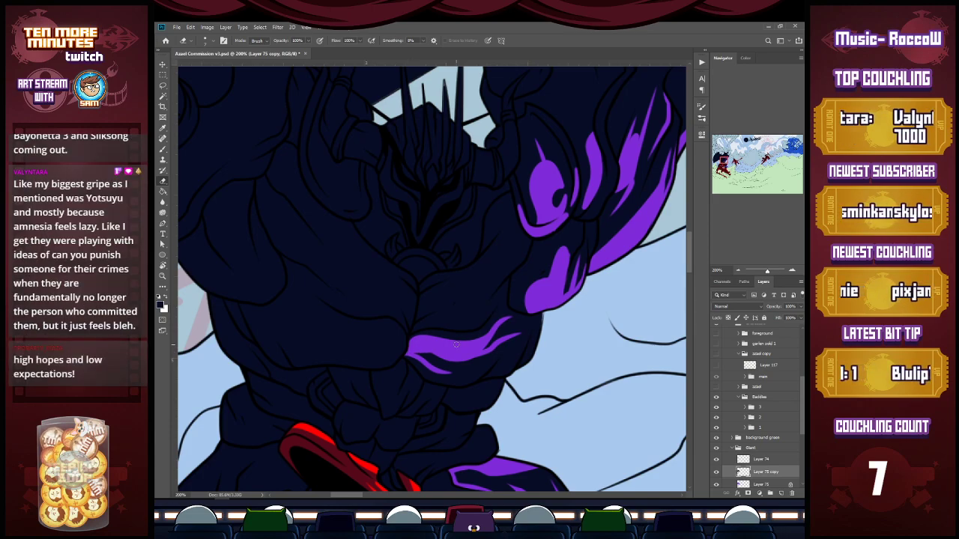
Erase tapering purple highlights across the upper part of the same chest muscle, up toward the shoulder.
mouse_move(411, 331)
mouse_down()
mouse_move(429, 314)
mouse_move(466, 307)
mouse_up()
drag(414, 322, 471, 297)
mouse_move(418, 313)
mouse_down()
mouse_move(492, 281)
mouse_move(442, 307)
mouse_up()
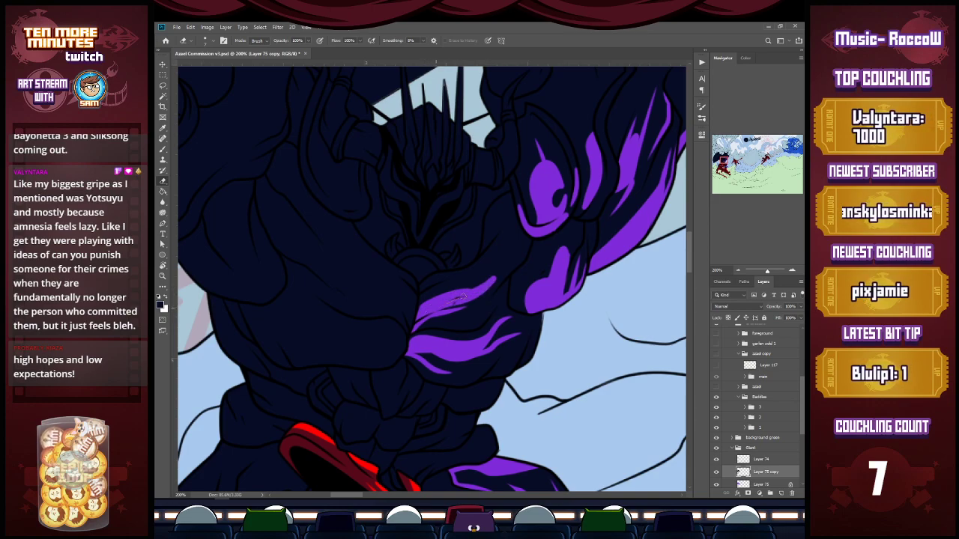
drag(487, 282, 513, 261)
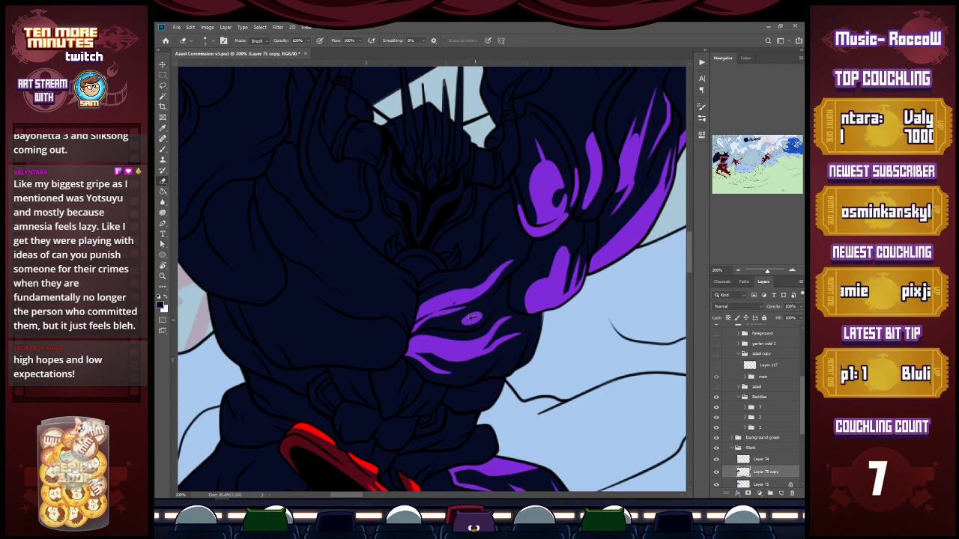
drag(470, 319, 474, 320)
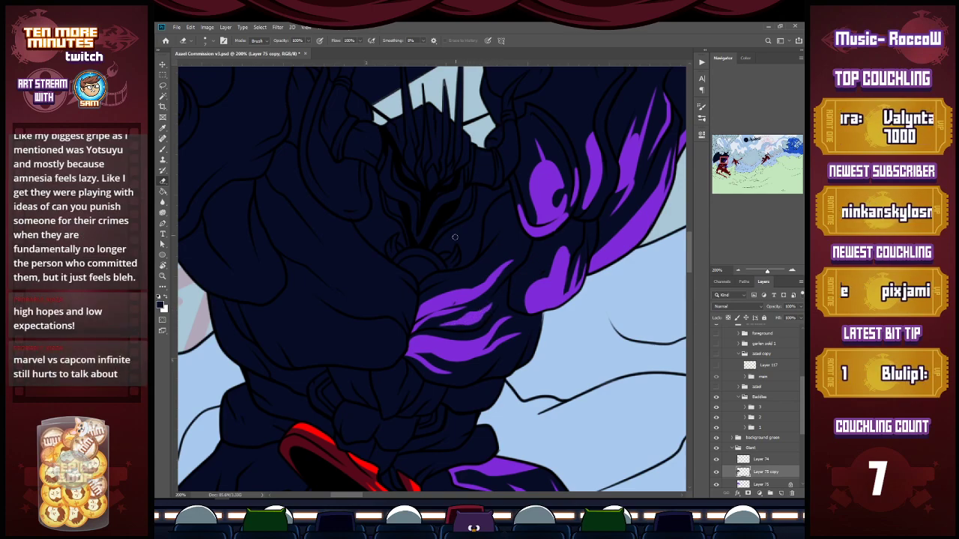
mouse_move(421, 288)
mouse_down()
mouse_move(472, 268)
mouse_move(427, 308)
mouse_move(433, 293)
mouse_move(482, 285)
mouse_move(431, 299)
mouse_move(470, 288)
mouse_up()
key(ctrl+z)
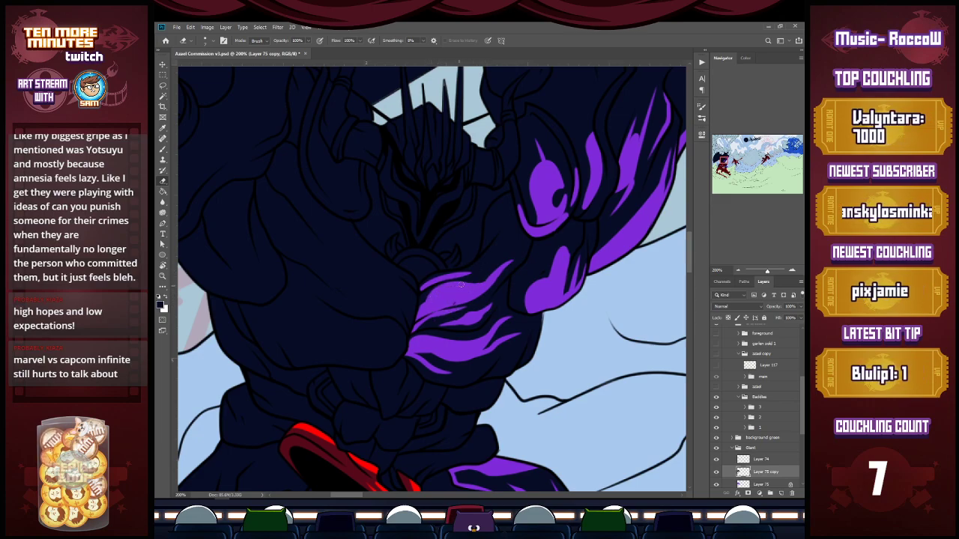
mouse_move(512, 225)
mouse_down()
mouse_move(480, 263)
mouse_move(497, 248)
mouse_up()
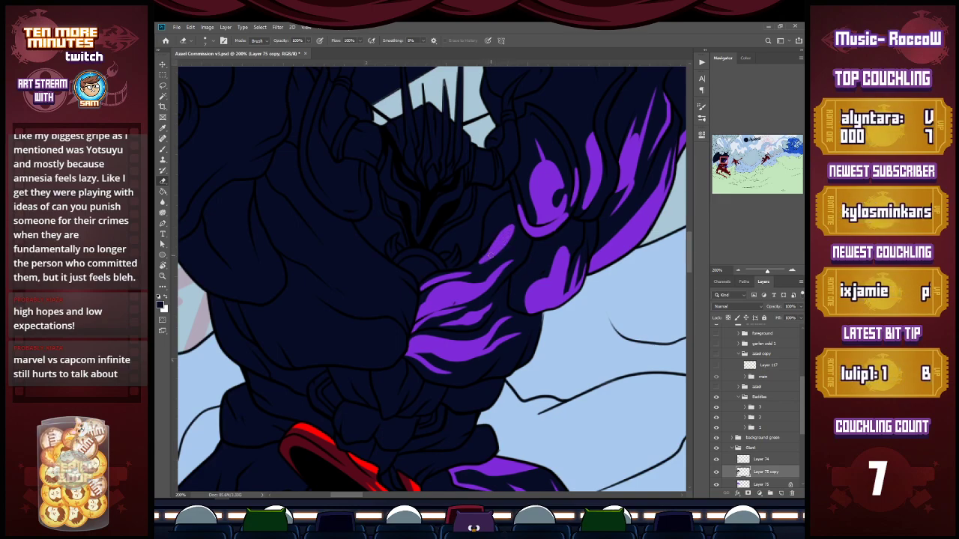
Erase purple highlights along the giant's flank and the muscles just below the chest.
drag(525, 365, 545, 318)
mouse_move(490, 373)
mouse_down()
mouse_move(509, 359)
mouse_move(500, 370)
mouse_up()
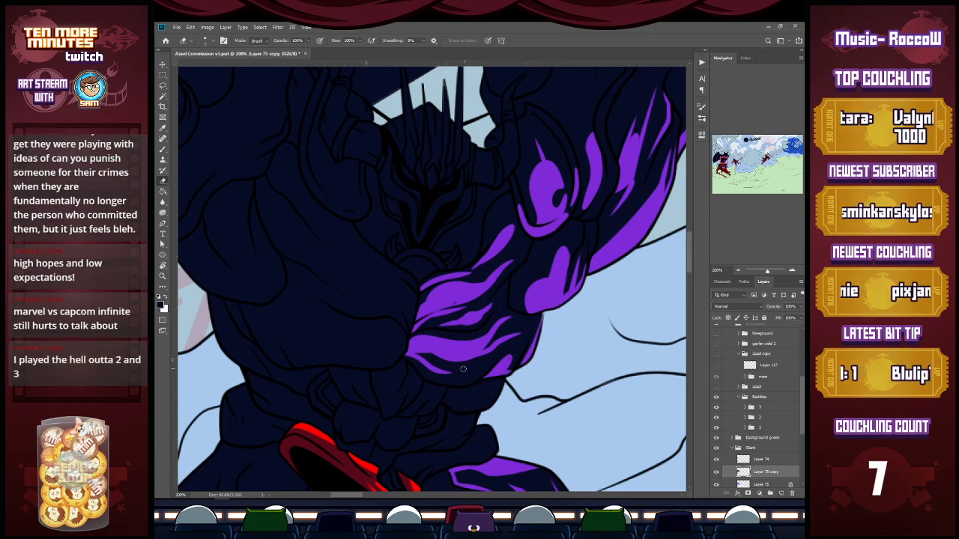
mouse_move(428, 380)
mouse_down()
mouse_move(474, 374)
mouse_move(445, 385)
mouse_move(473, 381)
mouse_move(478, 393)
mouse_move(495, 393)
mouse_move(464, 409)
mouse_up()
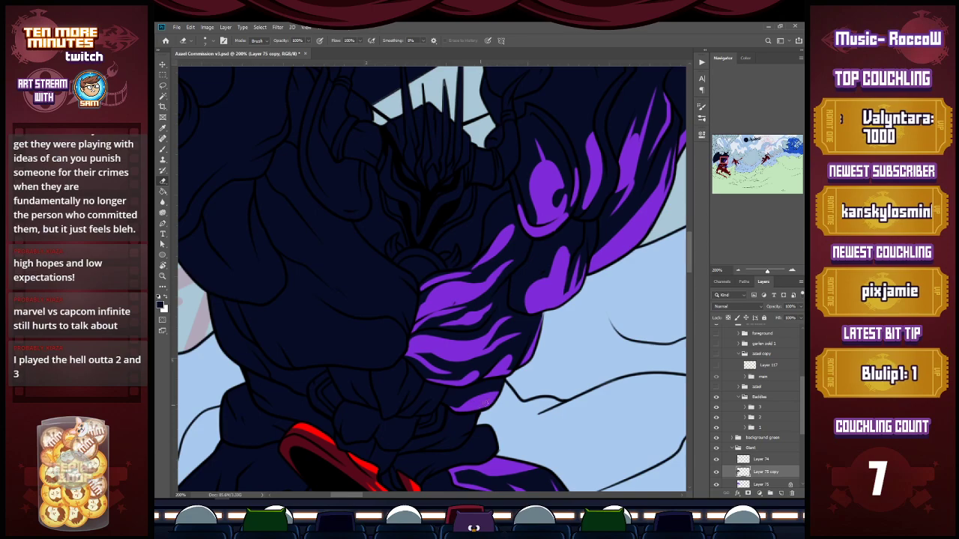
Erase thin purple highlights along the ridges of the giant's mask and at the base of the adjoining horn.
drag(421, 242, 434, 209)
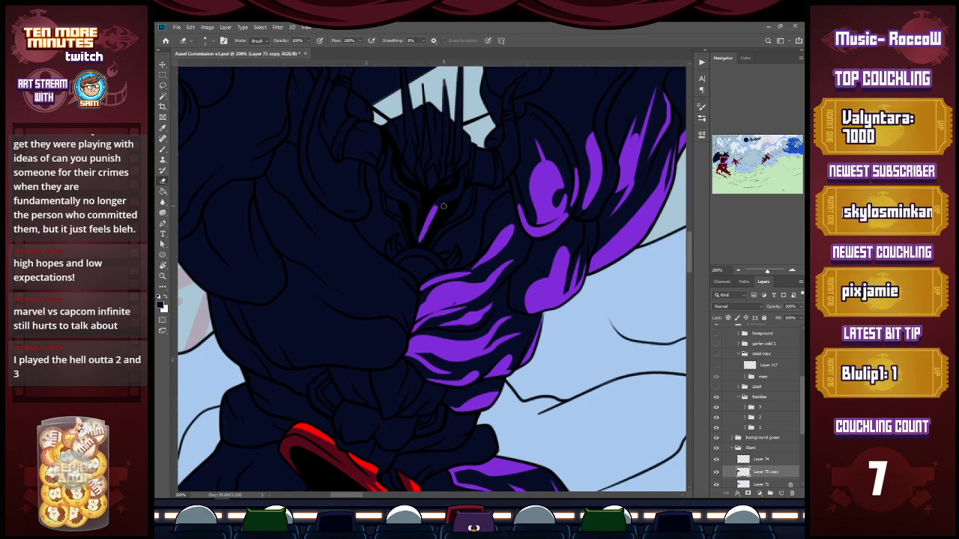
mouse_move(449, 201)
mouse_down()
mouse_move(466, 165)
mouse_move(468, 195)
mouse_move(444, 223)
mouse_move(470, 190)
mouse_up()
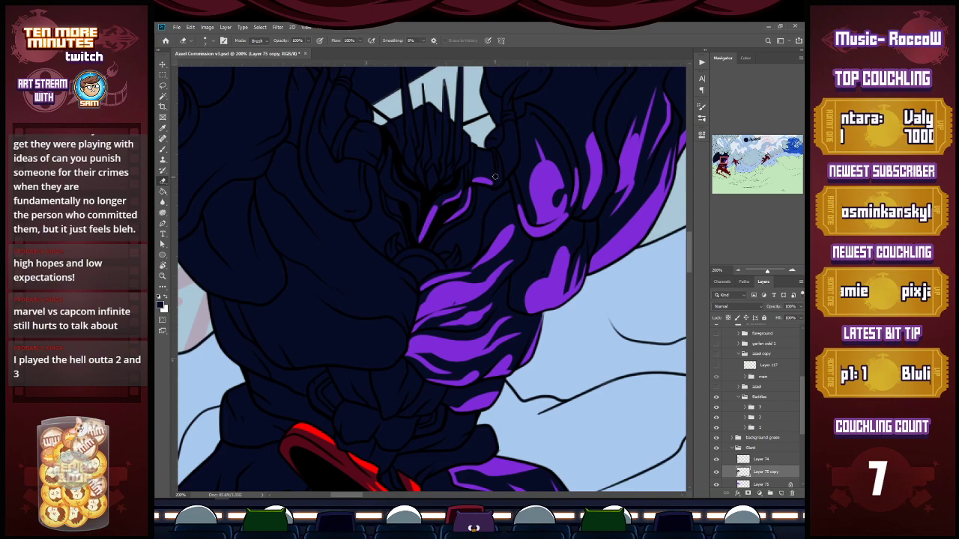
Lower the opacity of the giant's Layer 75 copy shadow layer to about 75% and save the file.
click(801, 307)
drag(800, 316, 789, 318)
key(ctrl+s)
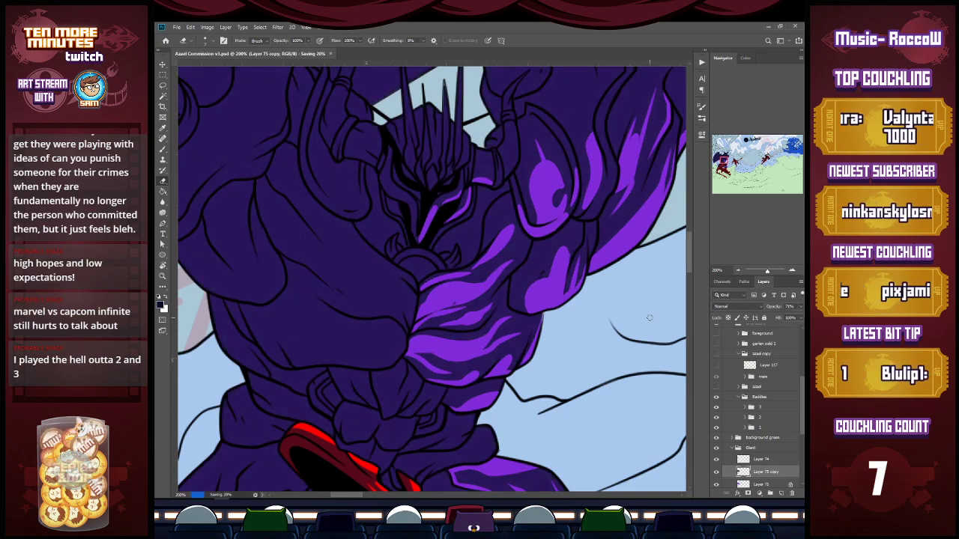
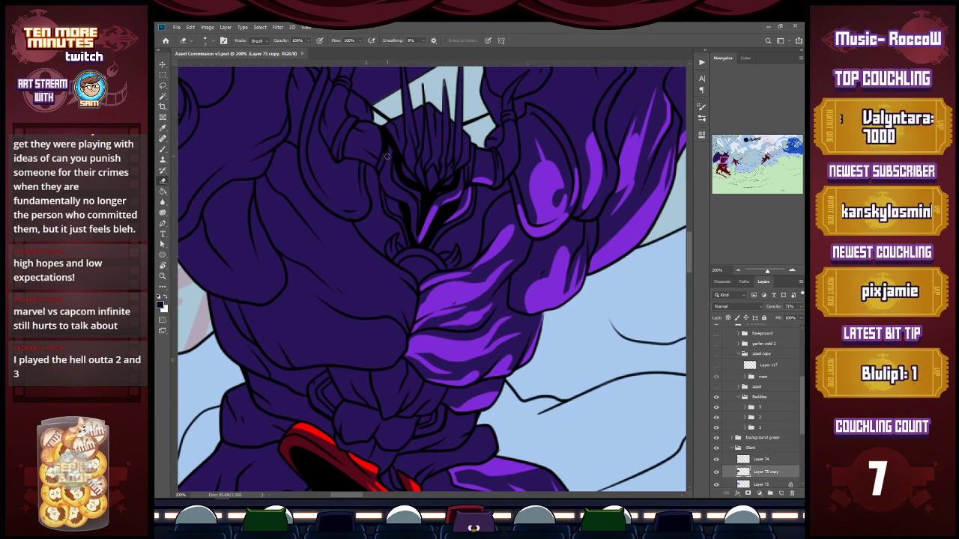
Erase purple highlights along the mask's other edge, in the hair, and up the horn on the raised-arm side.
mouse_move(386, 160)
mouse_down()
mouse_move(391, 188)
mouse_move(388, 162)
mouse_move(417, 215)
mouse_up()
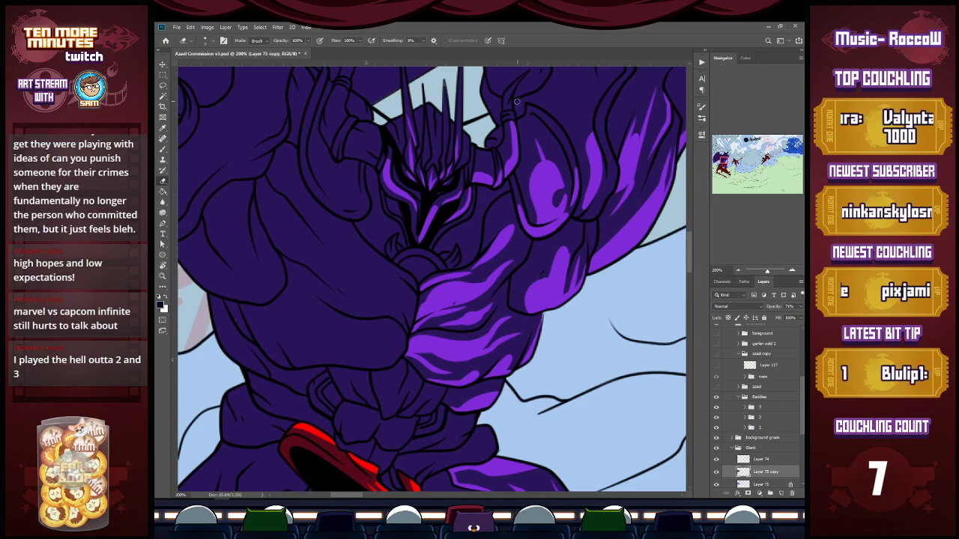
click(726, 163)
drag(725, 161, 724, 159)
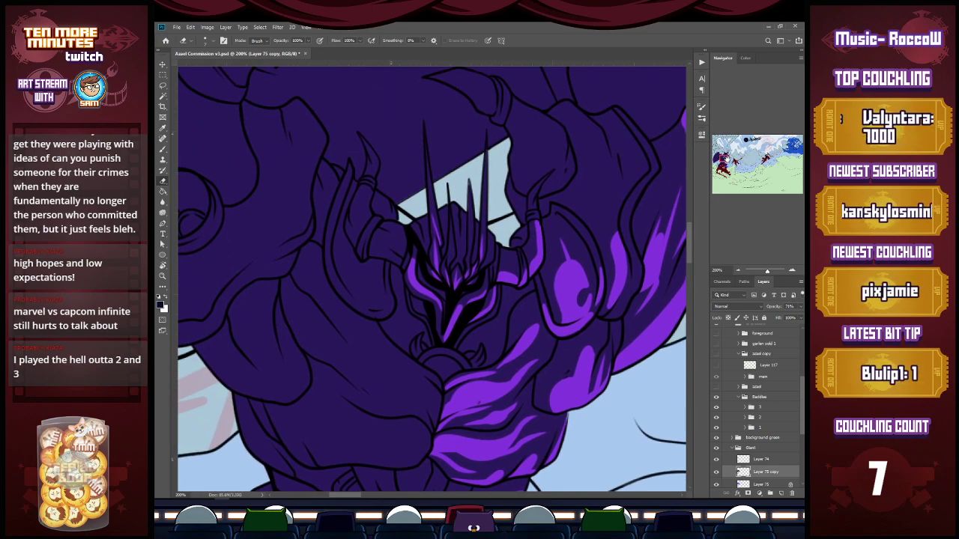
On Layer 75, brush the giant's base purple into the unfilled gap at the base of the other horn.
scroll(803, 414, down, 2)
click(766, 438)
click(162, 304)
click(576, 280)
click(537, 316)
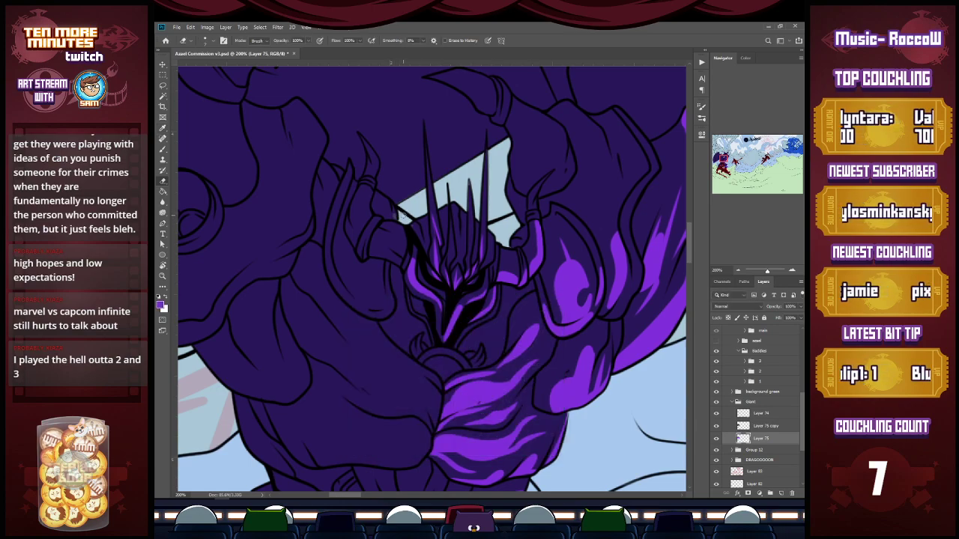
key(b)
drag(398, 216, 411, 223)
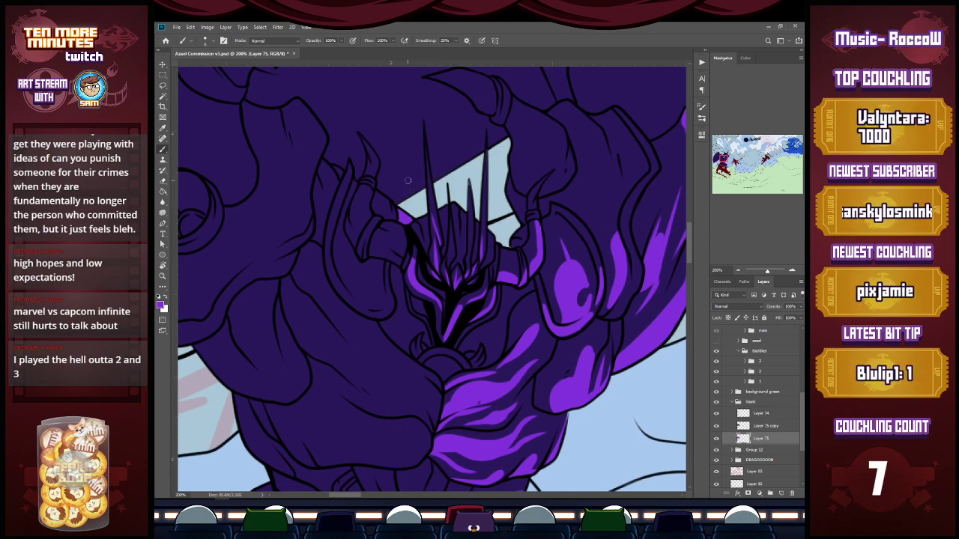
On Layer 75 copy, paint the dark shadow colour over the newly filled purple patch beside the horn.
click(770, 426)
click(162, 309)
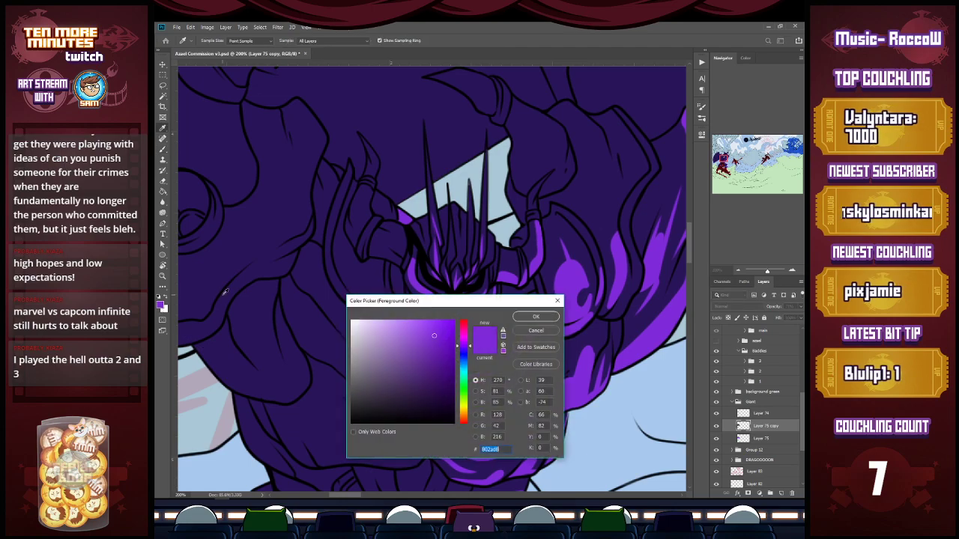
click(540, 332)
click(725, 152)
mouse_move(728, 152)
mouse_down()
mouse_move(745, 142)
mouse_move(726, 152)
mouse_up()
key(i)
click(534, 186)
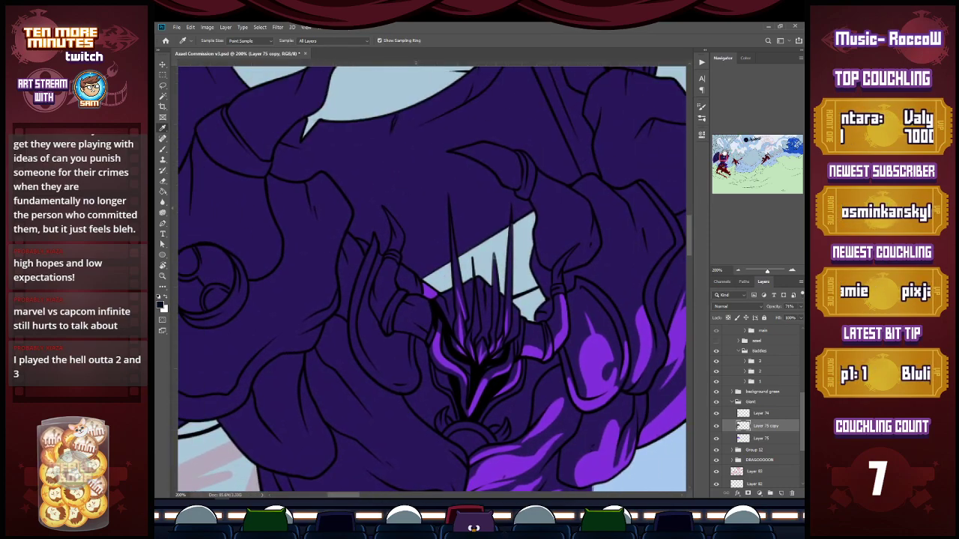
key(b)
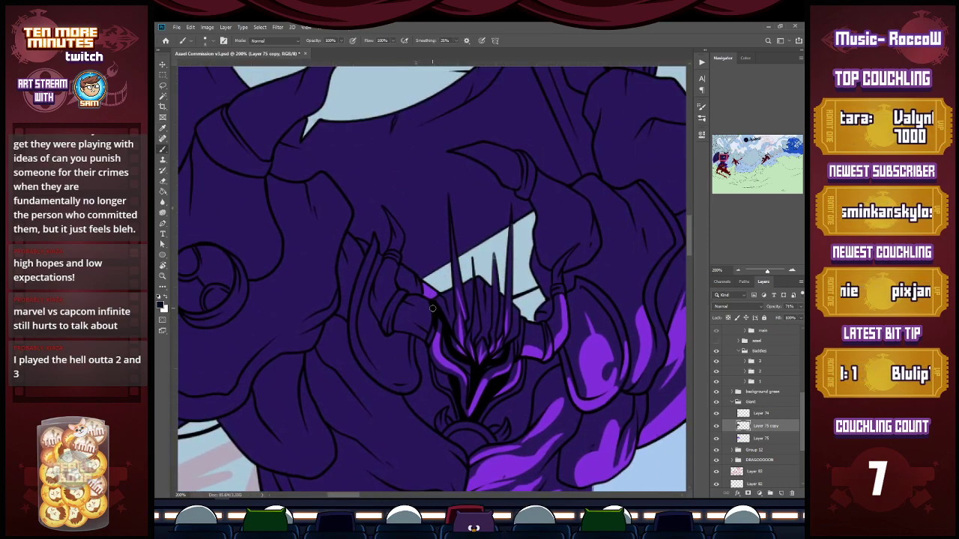
mouse_move(419, 286)
mouse_down()
mouse_move(435, 299)
mouse_move(423, 285)
mouse_up()
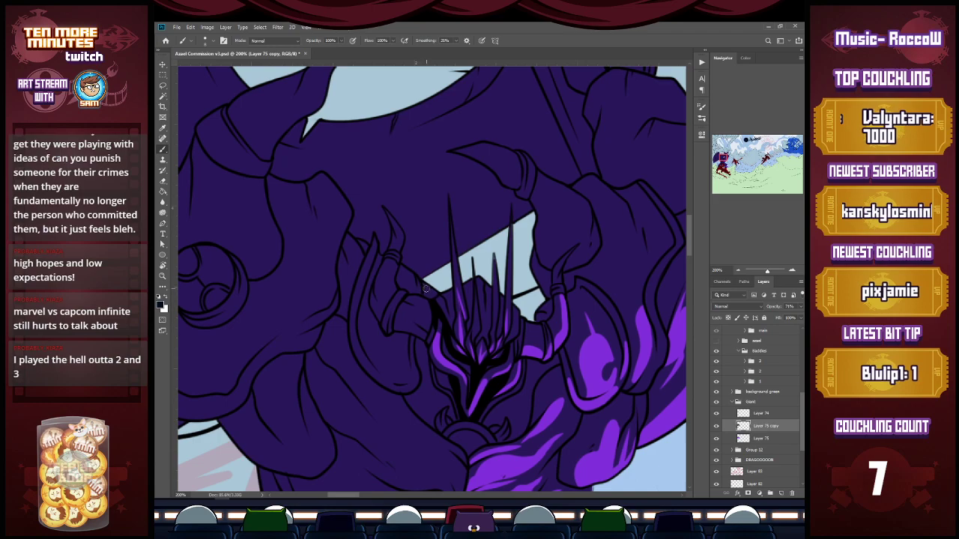
Make Layer 75 active and sample the giant's bright purple as the brush colour.
click(762, 437)
key(x)
key(i)
click(543, 434)
key(b)
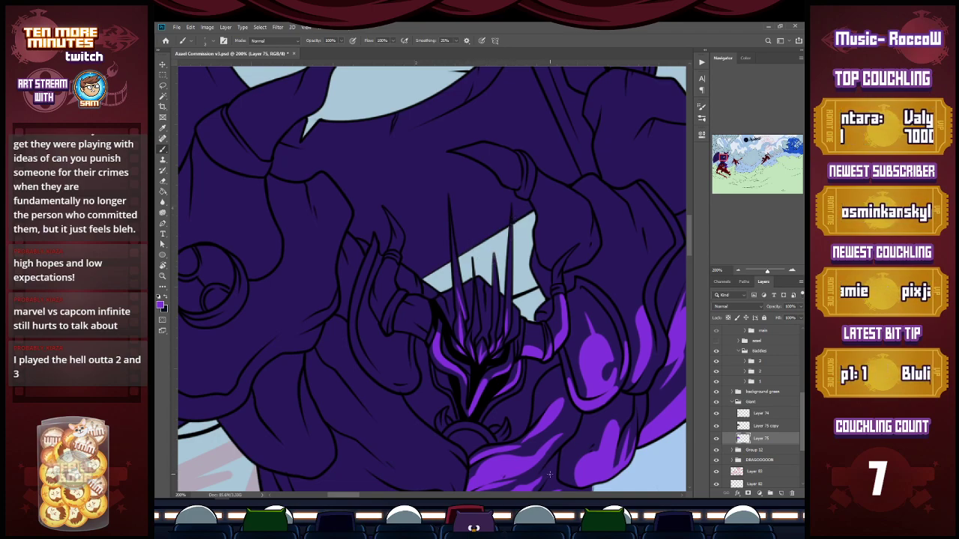
Erase slim purple highlights from Layer 75 copy along the tall spikes of the giant's crown.
click(767, 429)
key(e)
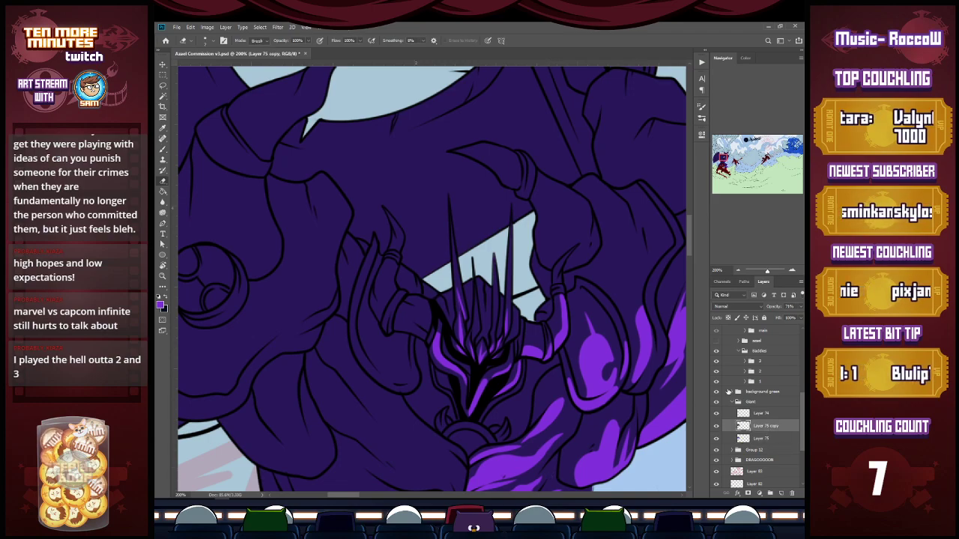
drag(499, 263, 500, 277)
drag(513, 223, 511, 292)
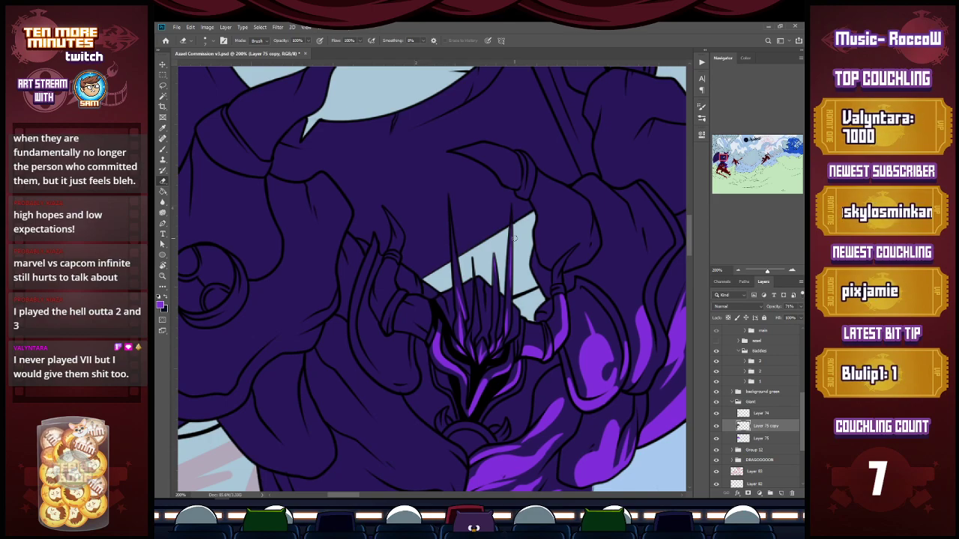
Erase purple highlights along the horn on the lowered-arm side, from its base band up to the curved tip.
drag(423, 335, 395, 329)
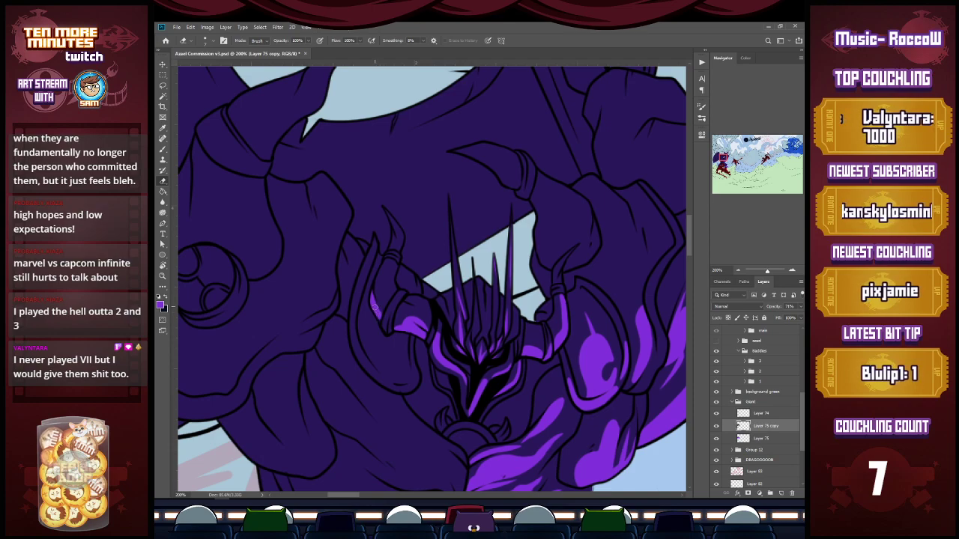
mouse_move(380, 322)
mouse_down()
mouse_move(386, 260)
mouse_move(397, 253)
mouse_move(388, 281)
mouse_up()
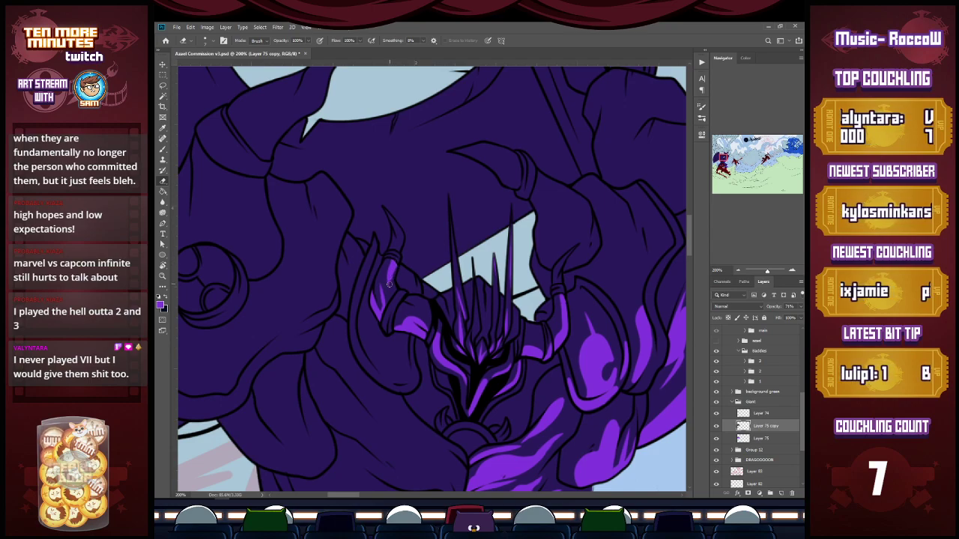
mouse_move(397, 245)
mouse_down()
mouse_move(400, 224)
mouse_move(386, 209)
mouse_move(400, 233)
mouse_up()
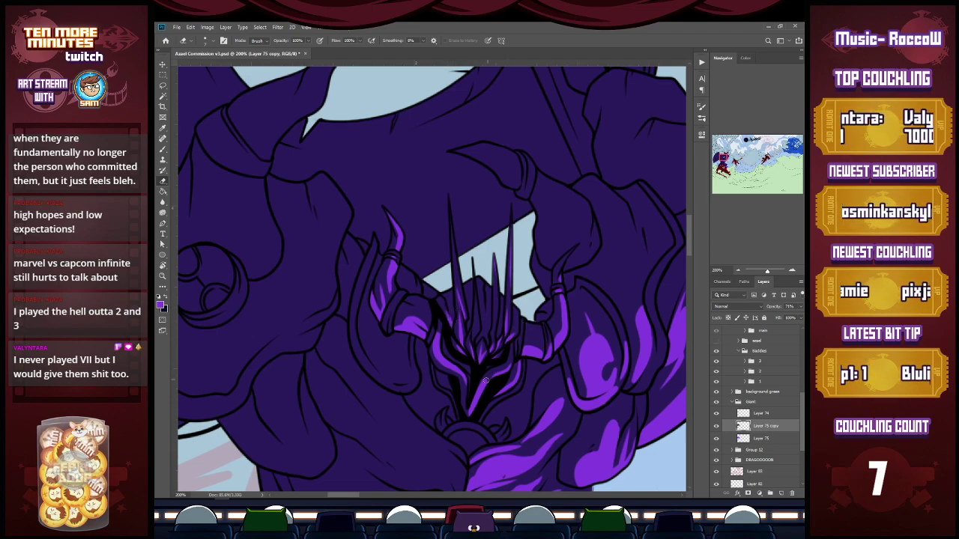
Erase curved purple highlights on the round collar ornament beneath the mask and on its small spikes.
mouse_move(465, 437)
mouse_down()
mouse_move(458, 442)
mouse_move(472, 449)
mouse_move(462, 444)
mouse_up()
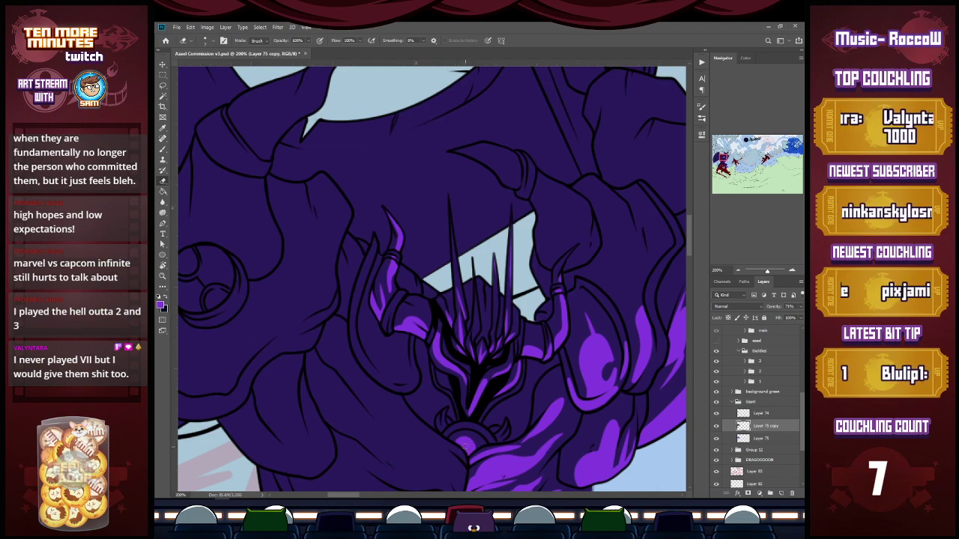
key(ctrl+z)
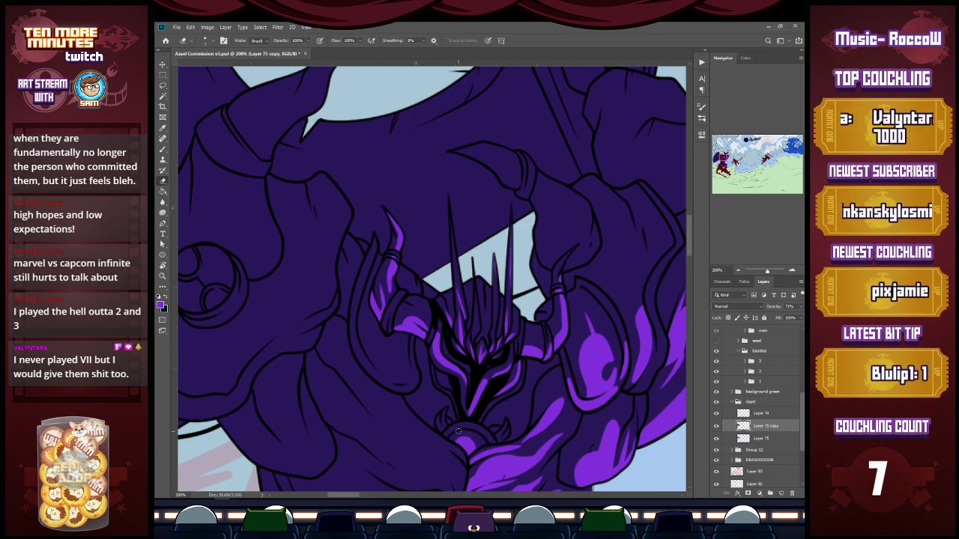
key(ctrl+z)
drag(455, 437, 483, 442)
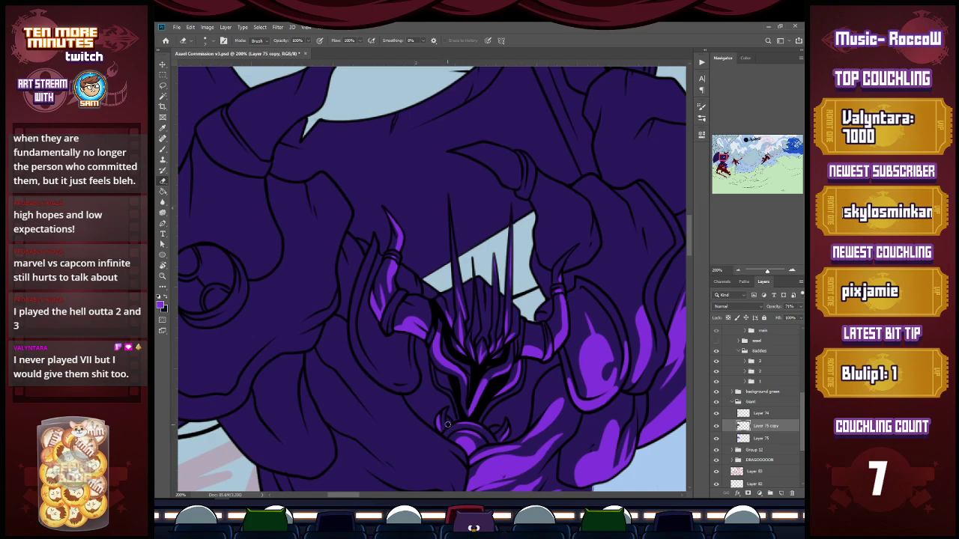
drag(506, 440, 525, 397)
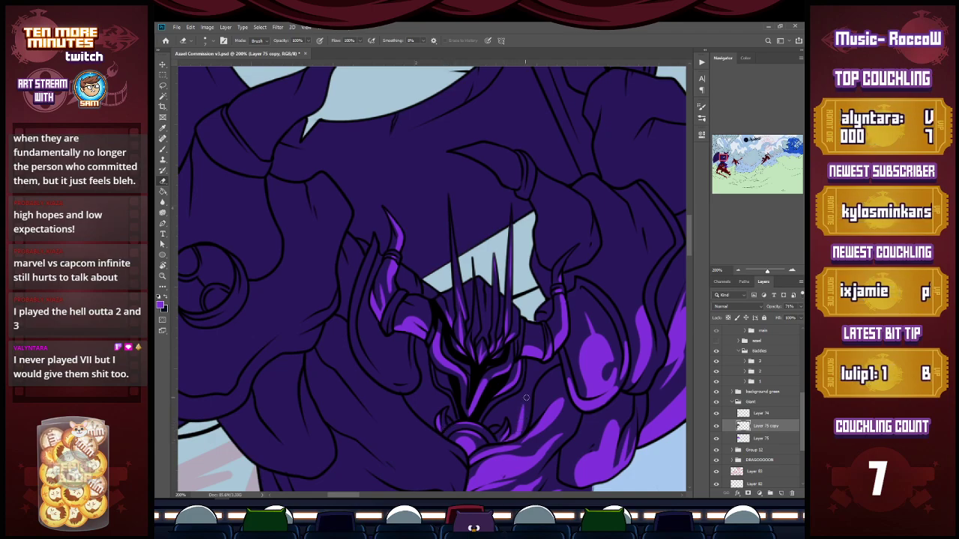
Erase short tapering purple highlights on both sides of the giant's neck, redoing the strokes on the lowered-arm side.
drag(515, 434, 518, 399)
mouse_move(433, 426)
mouse_down()
mouse_move(424, 391)
mouse_move(439, 384)
mouse_up()
key(ctrl+z)
key(ctrl+z)
mouse_move(428, 422)
mouse_down()
mouse_move(418, 408)
mouse_move(430, 376)
mouse_up()
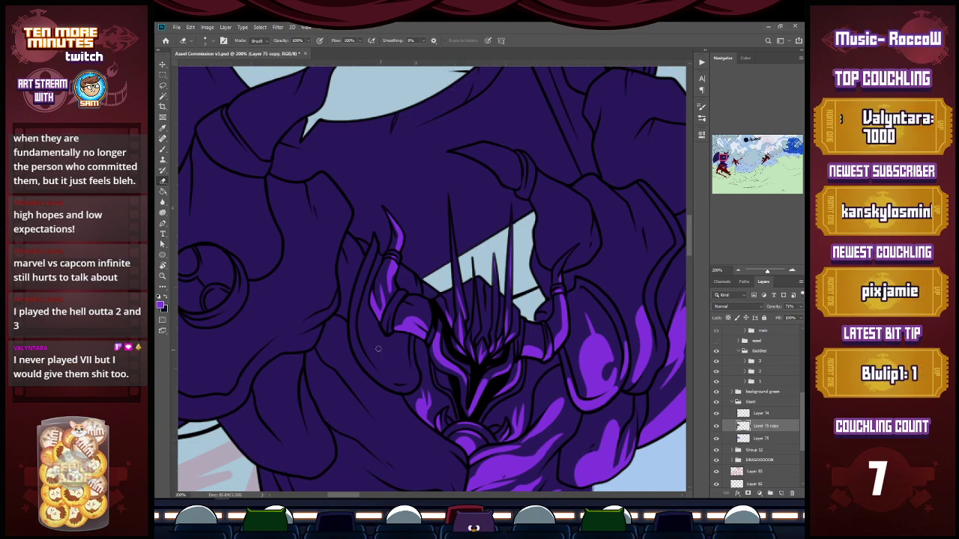
Erase purple highlights inside the curved armour plate beneath the lowered-arm-side horn, and save the file.
mouse_move(363, 341)
mouse_down()
mouse_move(400, 382)
mouse_move(377, 355)
mouse_move(368, 312)
mouse_move(374, 350)
mouse_move(363, 344)
mouse_move(395, 377)
mouse_move(381, 365)
mouse_move(396, 375)
mouse_move(386, 348)
mouse_up()
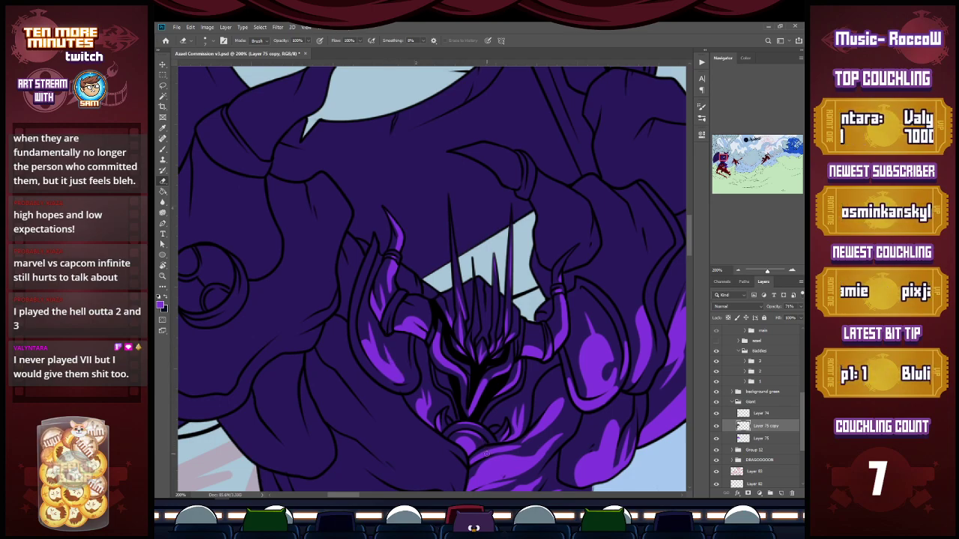
ctrl+alt+click(488, 408)
key(ctrl+s)
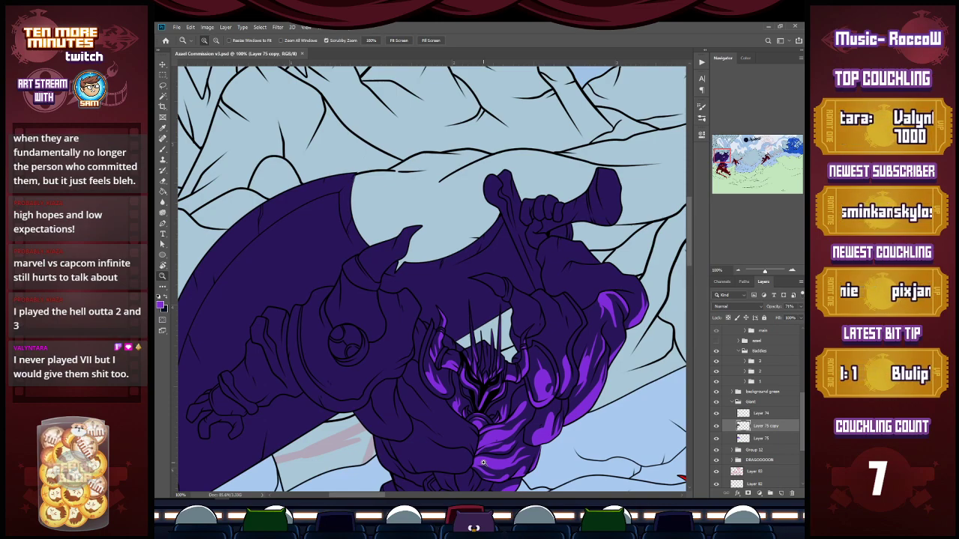
Erase tapering purple highlights fanning from the breastbone across the upper part of the giant's unshaded chest muscle.
drag(483, 463, 532, 302)
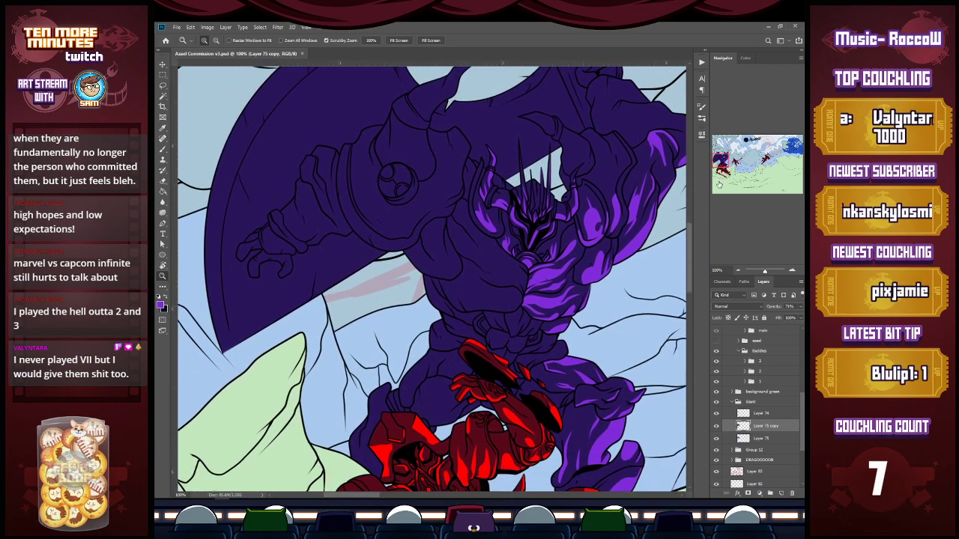
click(530, 286)
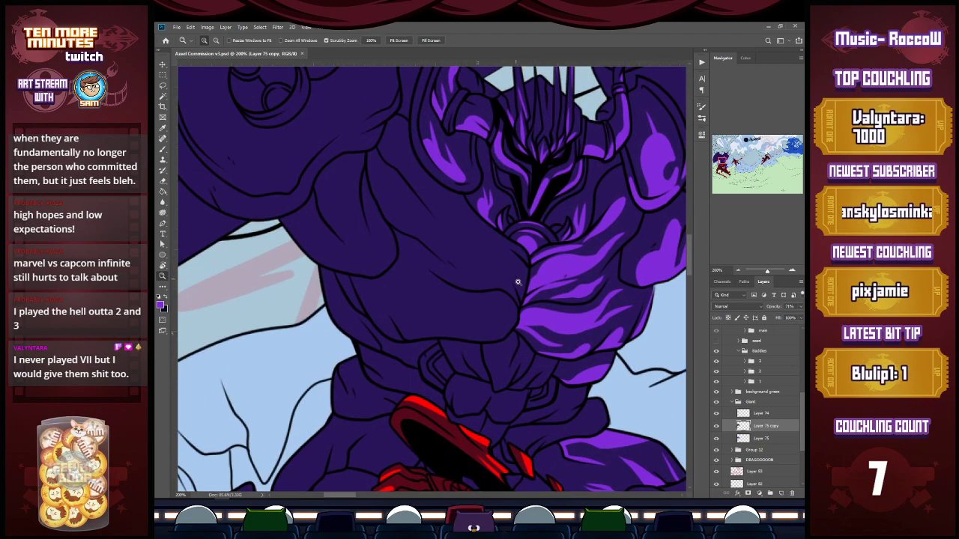
key(e)
mouse_move(517, 284)
mouse_down()
mouse_move(451, 246)
mouse_move(489, 251)
mouse_move(496, 266)
mouse_move(447, 222)
mouse_up()
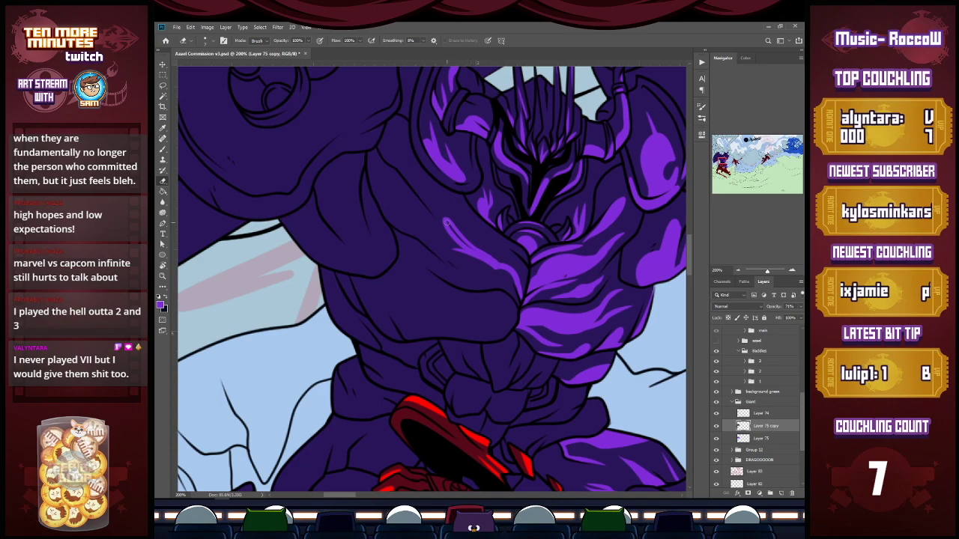
mouse_move(494, 254)
mouse_down()
mouse_move(511, 271)
mouse_move(495, 256)
mouse_move(516, 262)
mouse_move(519, 303)
mouse_move(476, 264)
mouse_up()
mouse_move(519, 306)
mouse_down()
mouse_move(494, 281)
mouse_move(437, 276)
mouse_up()
mouse_move(498, 287)
mouse_down()
mouse_move(442, 277)
mouse_move(481, 286)
mouse_move(465, 288)
mouse_move(417, 257)
mouse_move(484, 288)
mouse_move(437, 270)
mouse_move(471, 282)
mouse_up()
key(ctrl+z)
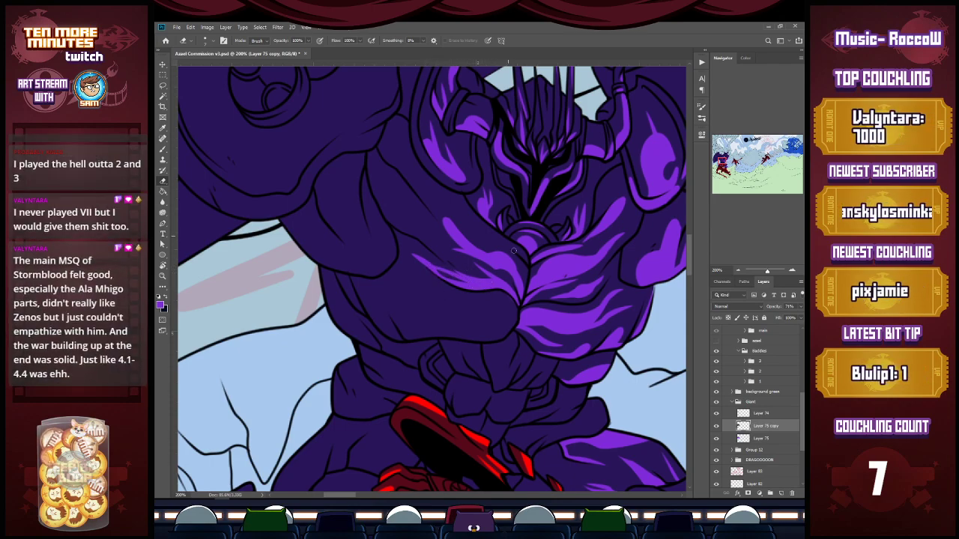
Erase flowing purple highlights across the middle and lower part of the same chest muscle.
mouse_move(515, 307)
mouse_down()
mouse_move(488, 305)
mouse_move(406, 284)
mouse_up()
mouse_move(506, 296)
mouse_down()
mouse_move(442, 299)
mouse_move(483, 309)
mouse_up()
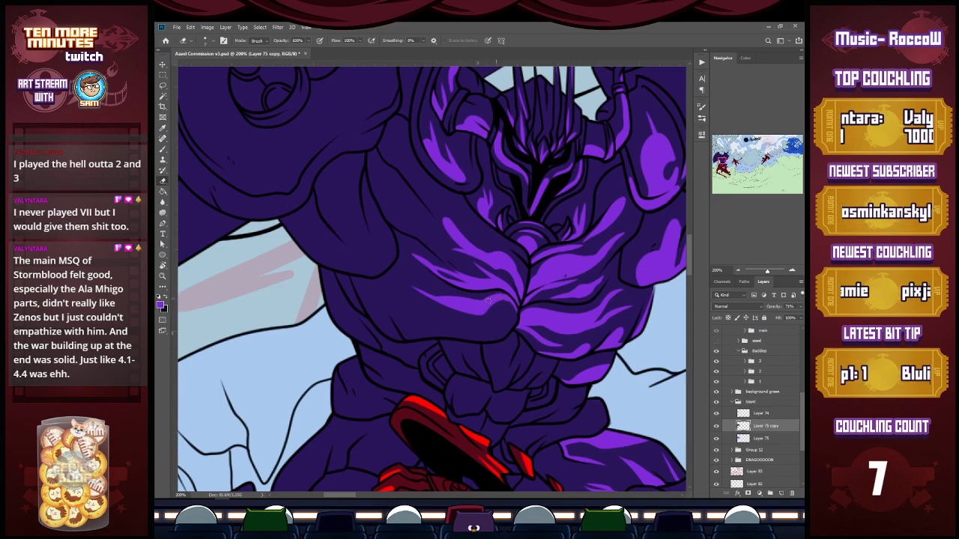
mouse_move(511, 304)
mouse_down()
mouse_move(466, 330)
mouse_move(499, 310)
mouse_move(489, 321)
mouse_move(517, 319)
mouse_move(494, 314)
mouse_up()
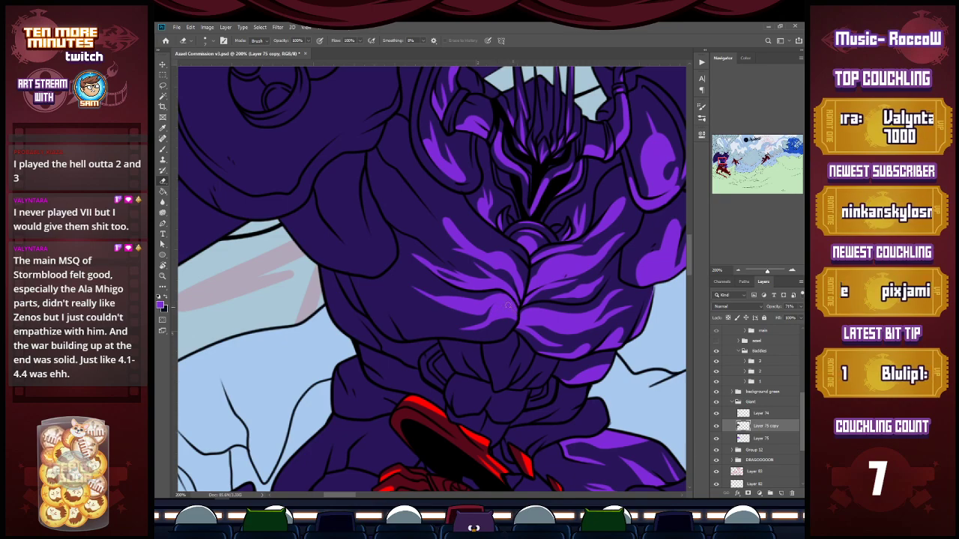
mouse_move(481, 332)
mouse_down()
mouse_move(512, 323)
mouse_move(434, 315)
mouse_move(482, 318)
mouse_move(441, 316)
mouse_move(479, 307)
mouse_up()
key(ctrl+z)
key(ctrl+z)
mouse_move(422, 315)
mouse_down()
mouse_move(472, 316)
mouse_move(434, 316)
mouse_move(488, 306)
mouse_move(396, 301)
mouse_move(407, 254)
mouse_move(383, 268)
mouse_move(423, 283)
mouse_up()
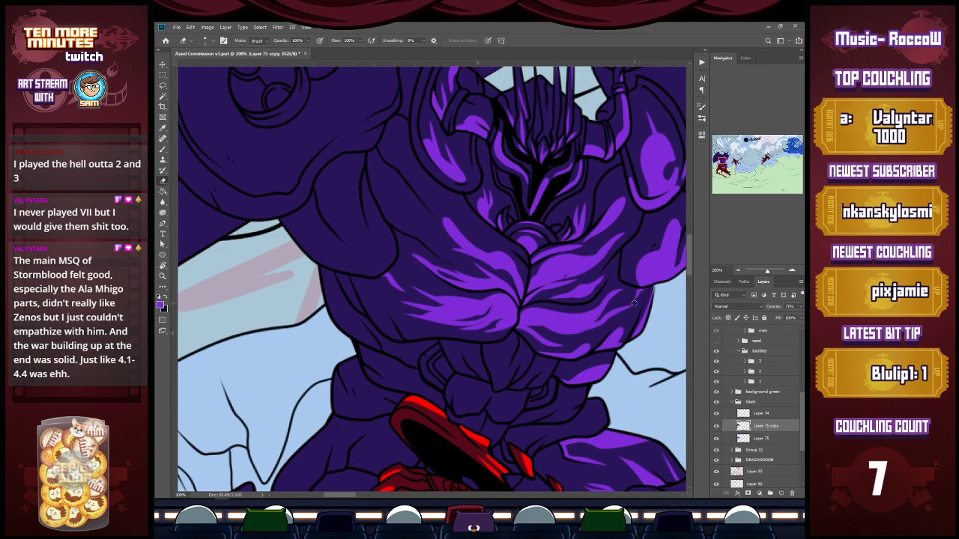
Erase a long curved purple highlight along the chest muscle's upper outer edge, widening it up toward the shoulder.
mouse_move(367, 170)
mouse_down()
mouse_move(386, 215)
mouse_move(453, 259)
mouse_up()
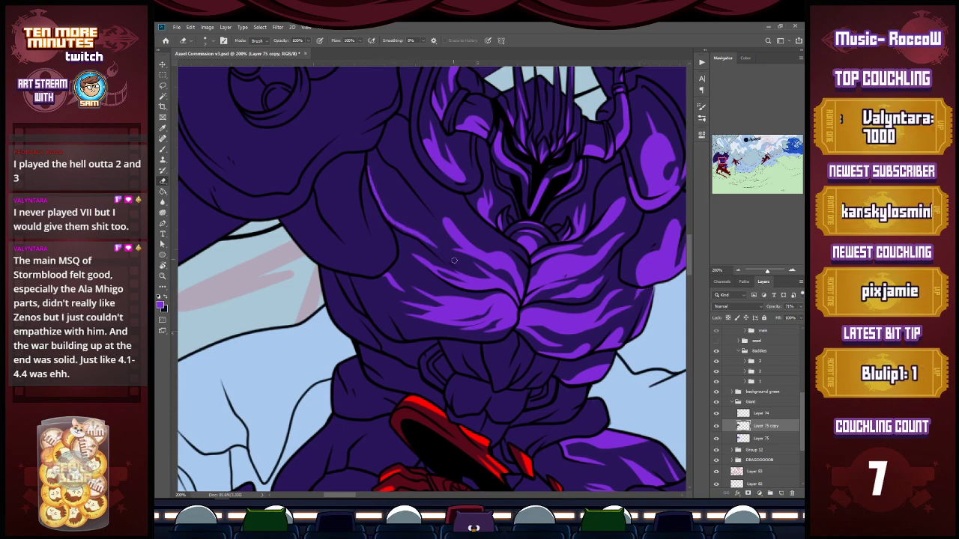
drag(416, 233, 373, 180)
mouse_move(412, 229)
mouse_down()
mouse_move(379, 193)
mouse_move(383, 204)
mouse_up()
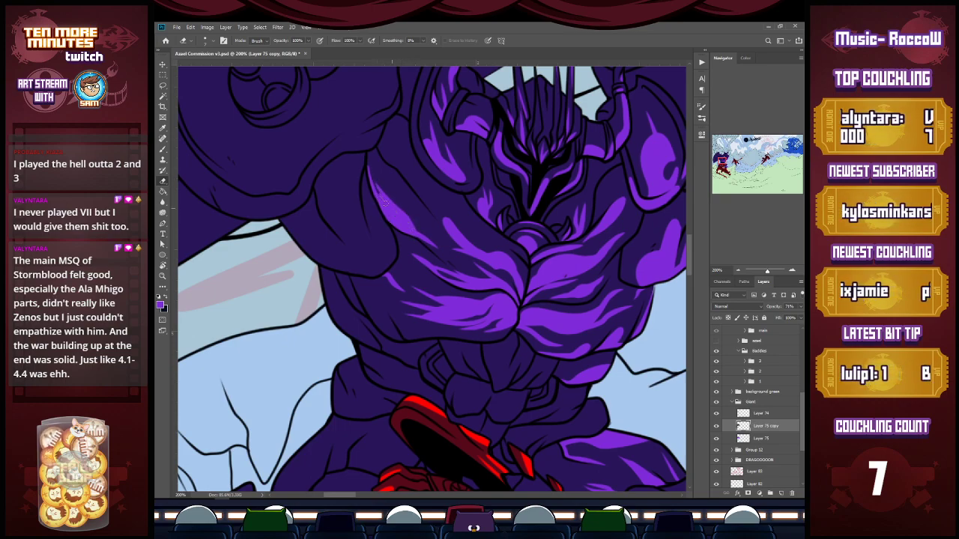
drag(366, 158, 380, 187)
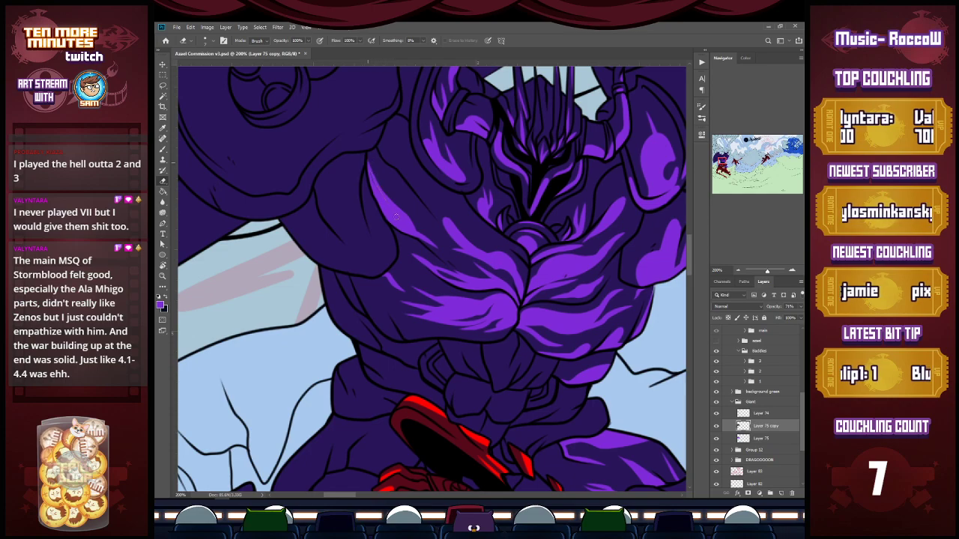
Erase slim purple highlight streaks at the upper end of the giant's chest muscle, beside the shoulder.
drag(371, 152, 391, 187)
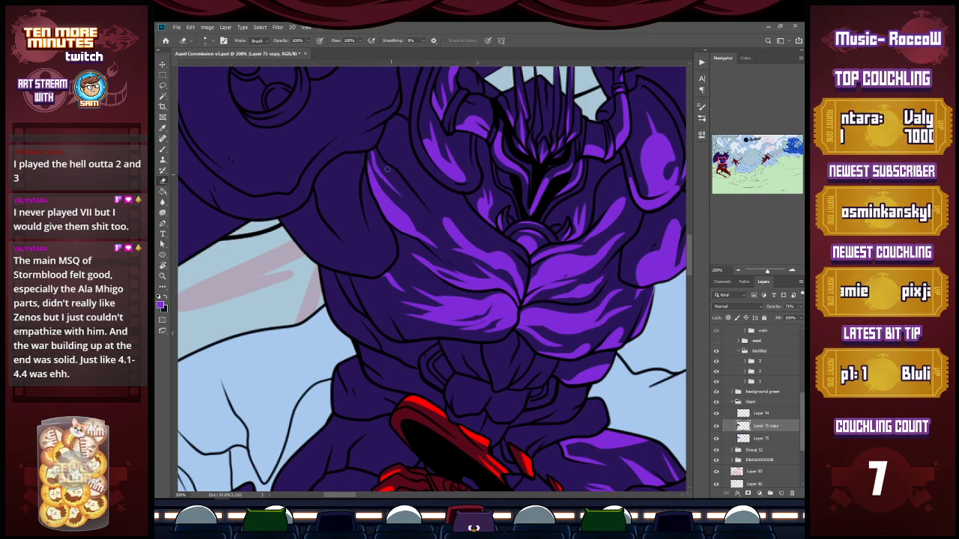
mouse_move(380, 151)
mouse_down()
mouse_move(442, 214)
mouse_move(402, 174)
mouse_up()
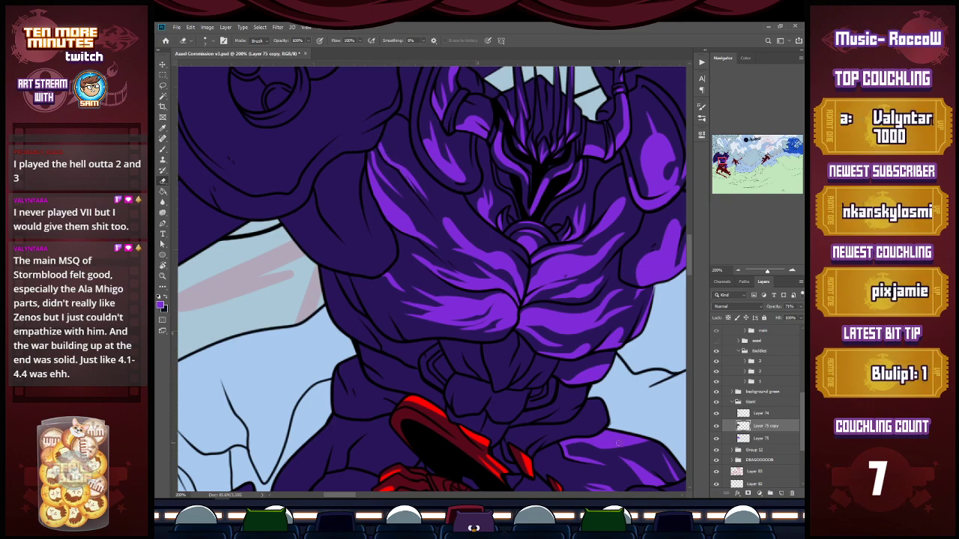
key(z)
alt+click(510, 367)
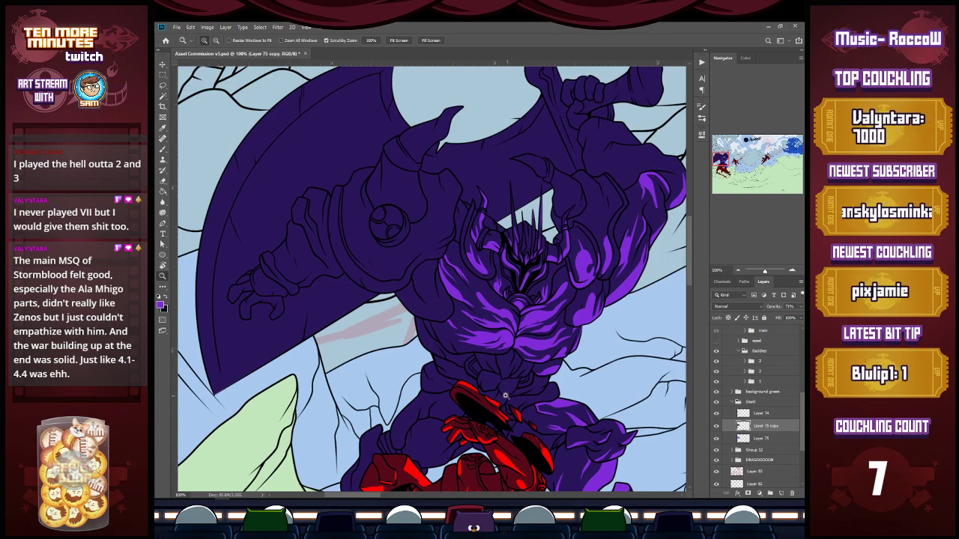
key(e)
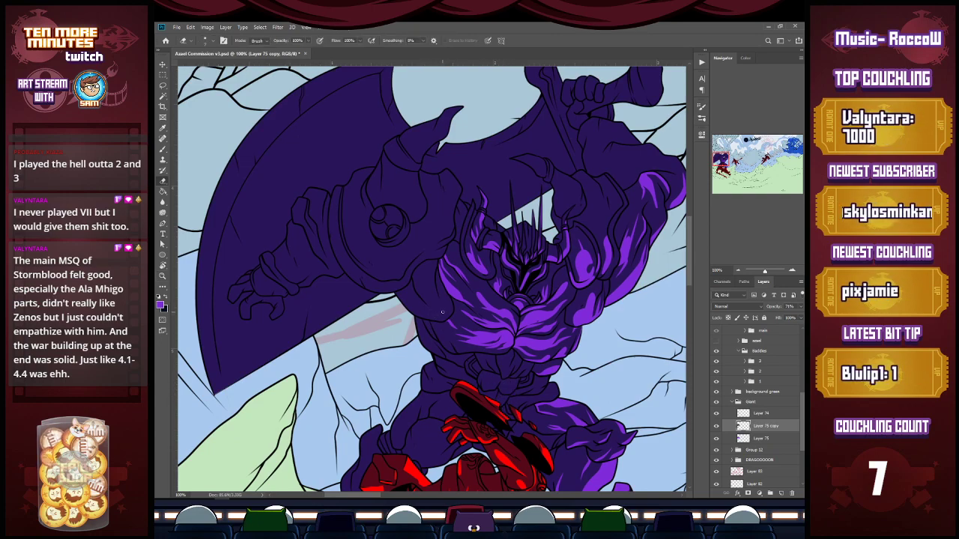
Erase pointed purple highlights rising from the lower tip of the rounded muscle beneath the giant's lowered arm.
key(z)
click(443, 314)
click(445, 315)
key(e)
drag(436, 334, 424, 304)
mouse_move(399, 250)
mouse_down()
mouse_move(435, 334)
mouse_move(381, 316)
mouse_move(332, 249)
mouse_up()
mouse_move(368, 287)
mouse_down()
mouse_move(416, 332)
mouse_move(385, 316)
mouse_move(440, 334)
mouse_move(409, 300)
mouse_move(427, 324)
mouse_move(418, 312)
mouse_move(427, 323)
mouse_move(427, 279)
mouse_move(399, 288)
mouse_move(421, 319)
mouse_move(405, 281)
mouse_up()
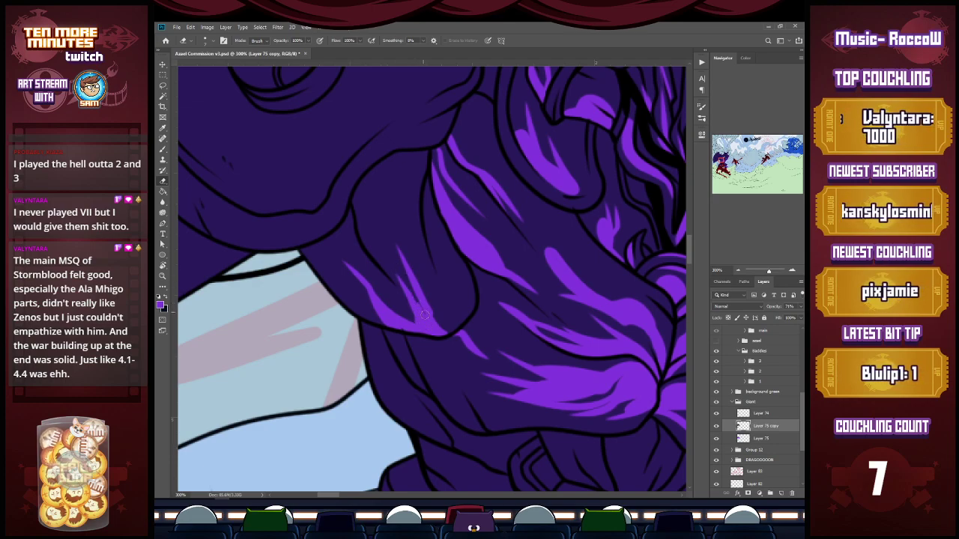
drag(402, 316, 416, 317)
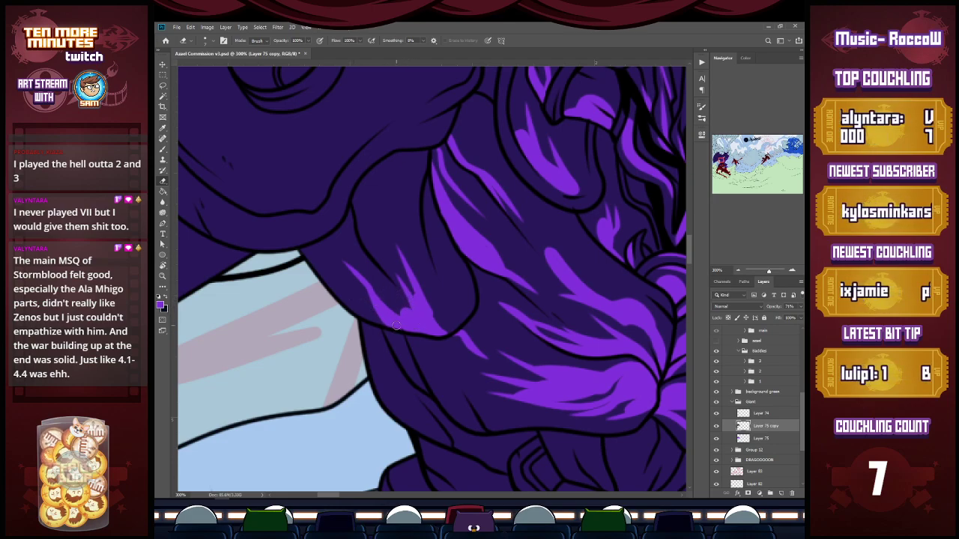
Erase a curved purple highlight along the chest-side edge of the muscle beneath the lowered arm, tapering it upward.
drag(439, 335, 474, 294)
drag(463, 255, 466, 315)
drag(463, 265, 460, 324)
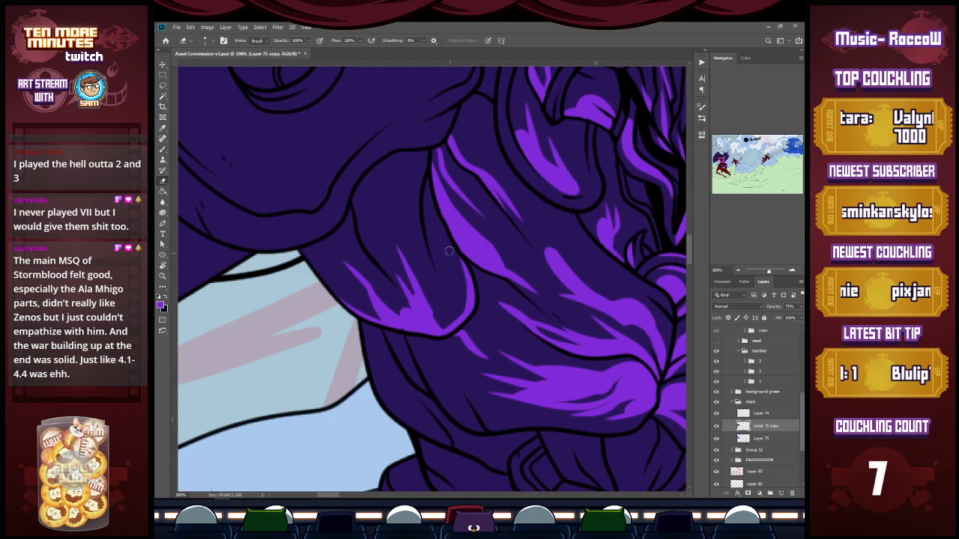
mouse_move(428, 172)
mouse_down()
mouse_move(425, 213)
mouse_move(451, 290)
mouse_up()
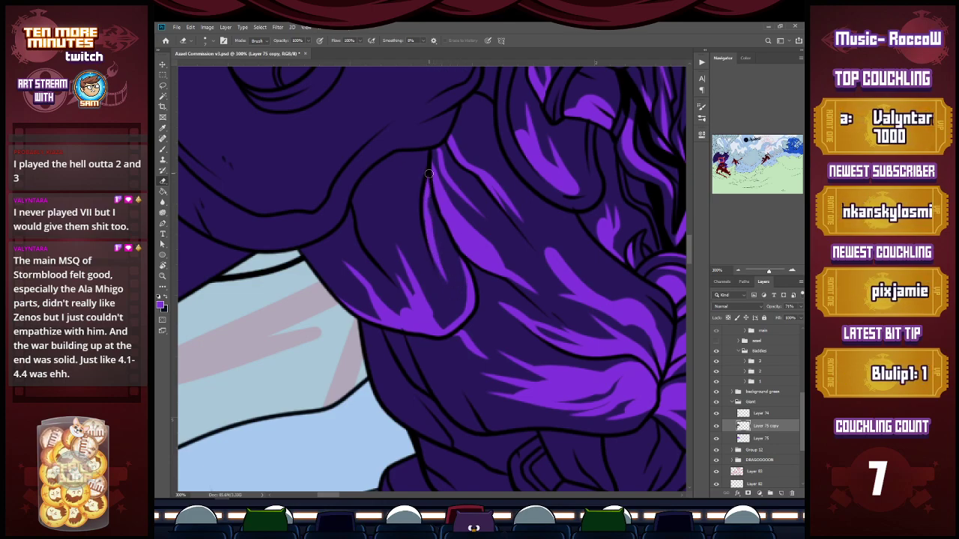
Erase short purple streaks along the inner contour line near the top of the same underarm muscle, and save the file.
drag(352, 197, 366, 251)
drag(356, 199, 379, 244)
drag(355, 196, 365, 212)
key(ctrl+minus)
key(ctrl+minus)
key(ctrl+s)
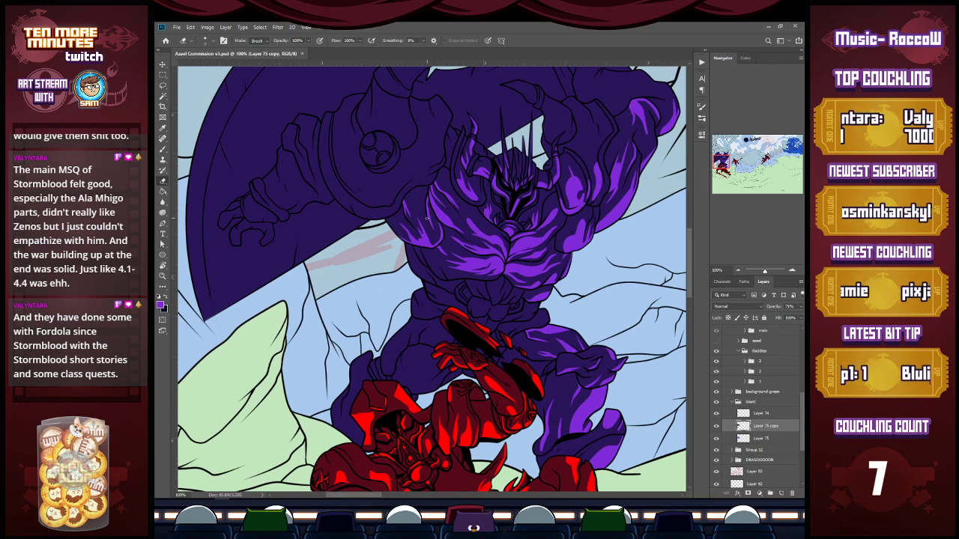
Erase purple highlights along the giant's flank below the chest and across the abdominal plates, and save the file.
scroll(431, 261, up, 1)
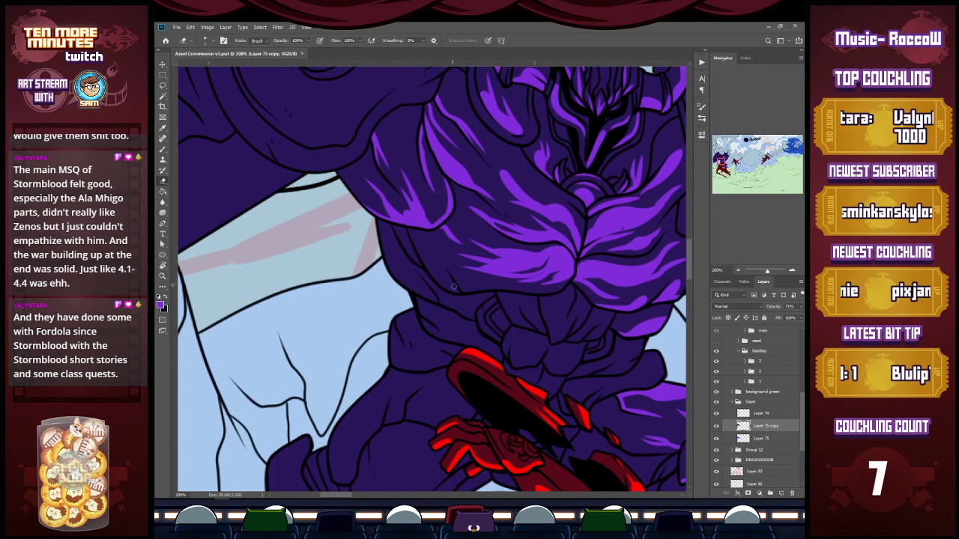
drag(459, 292, 434, 259)
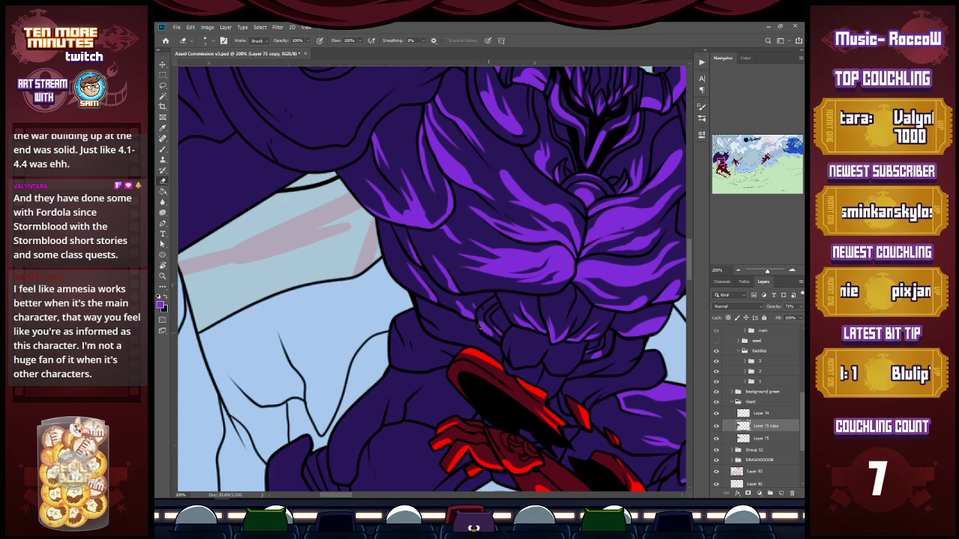
mouse_move(515, 365)
mouse_down()
mouse_move(529, 342)
mouse_move(517, 368)
mouse_move(529, 349)
mouse_move(518, 366)
mouse_move(518, 350)
mouse_move(529, 362)
mouse_move(519, 362)
mouse_move(544, 336)
mouse_move(571, 365)
mouse_up()
key(ctrl+z)
key(ctrl+z)
key(ctrl+s)
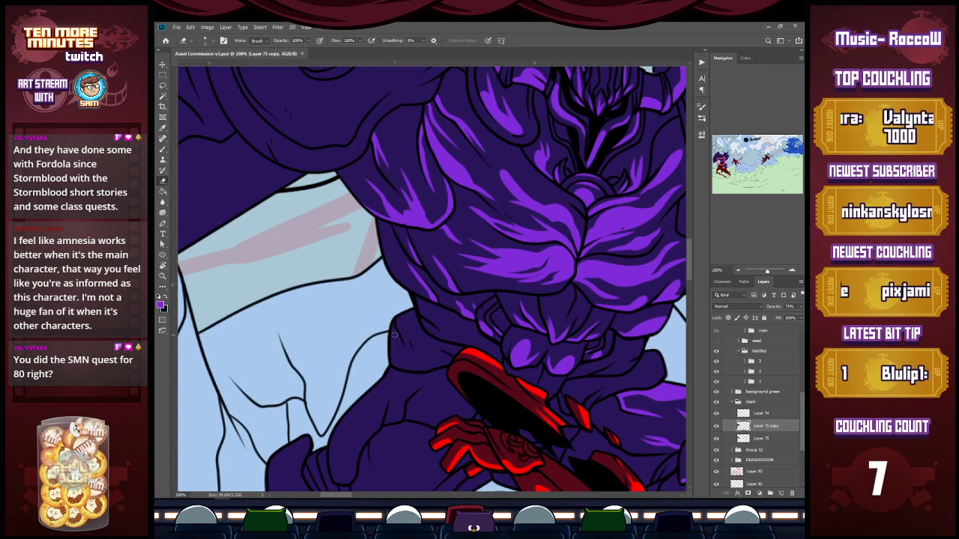
Erase a purple highlight on the outer edge of the hip plate beside the waist.
mouse_move(390, 325)
mouse_down()
mouse_move(398, 366)
mouse_move(386, 317)
mouse_move(395, 363)
mouse_move(394, 319)
mouse_move(411, 359)
mouse_move(402, 297)
mouse_move(391, 327)
mouse_move(415, 364)
mouse_move(412, 340)
mouse_move(392, 324)
mouse_move(401, 346)
mouse_up()
key(ctrl+z)
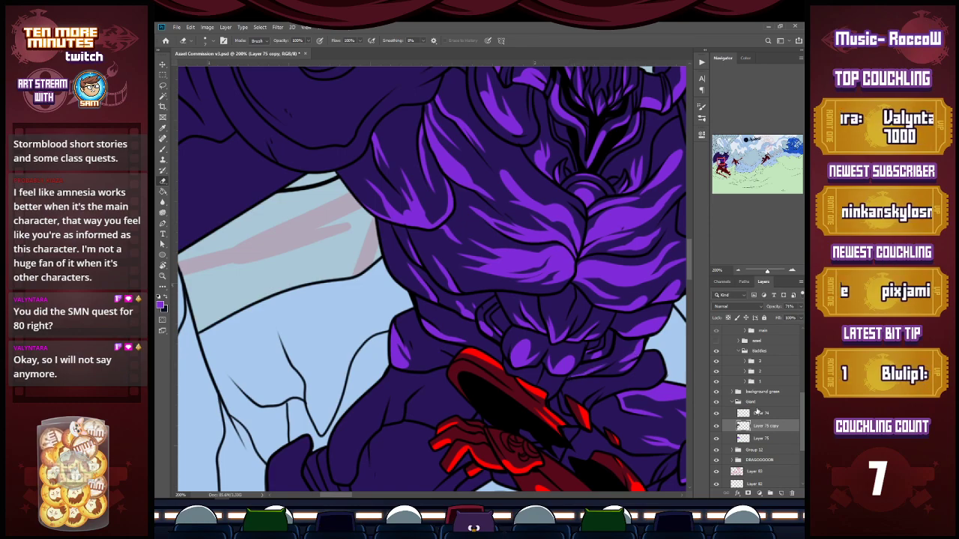
Hide the Baddies layer group and erase purple highlights on the uncovered belt folds and the plate below the waist.
scroll(802, 412, up, 1)
drag(803, 413, 803, 415)
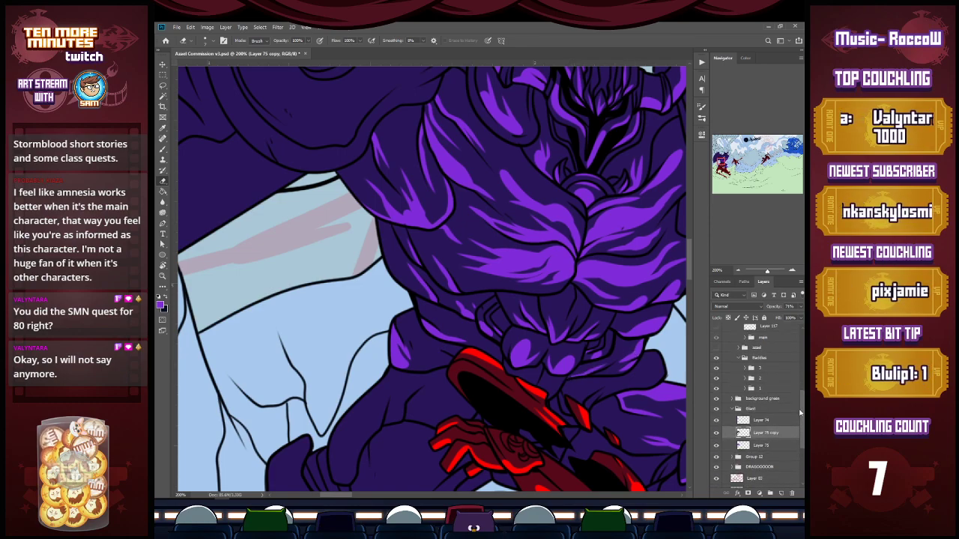
click(739, 358)
click(717, 358)
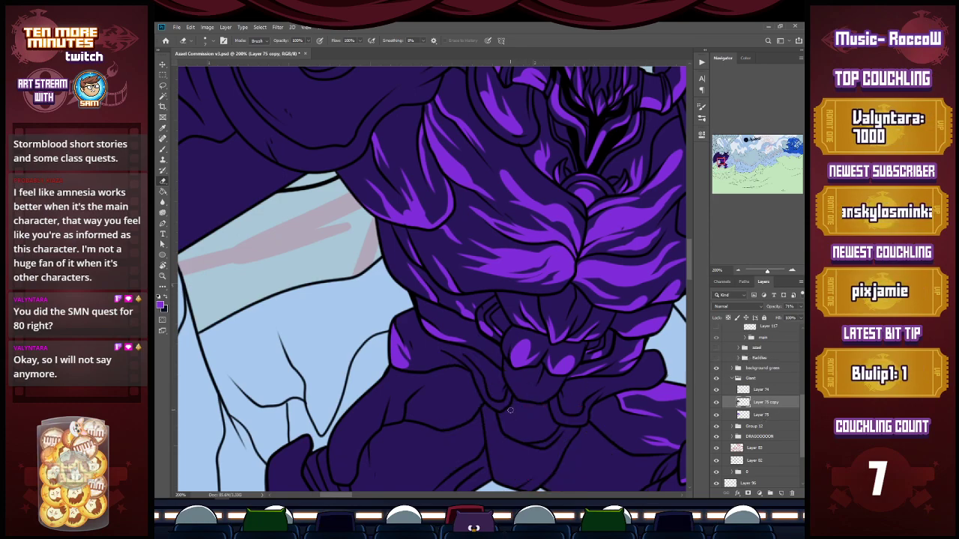
drag(511, 408, 525, 411)
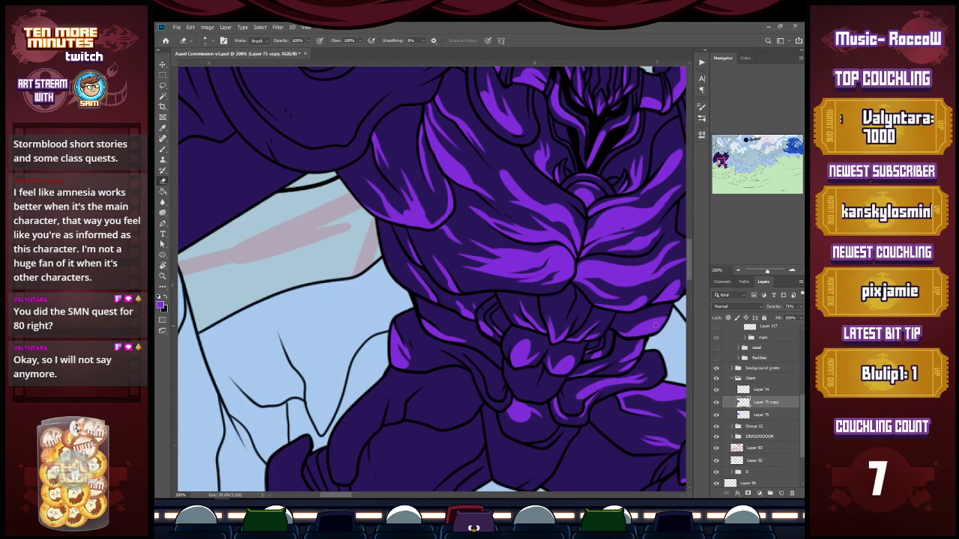
mouse_move(504, 389)
mouse_down()
mouse_move(493, 397)
mouse_move(491, 371)
mouse_move(500, 398)
mouse_up()
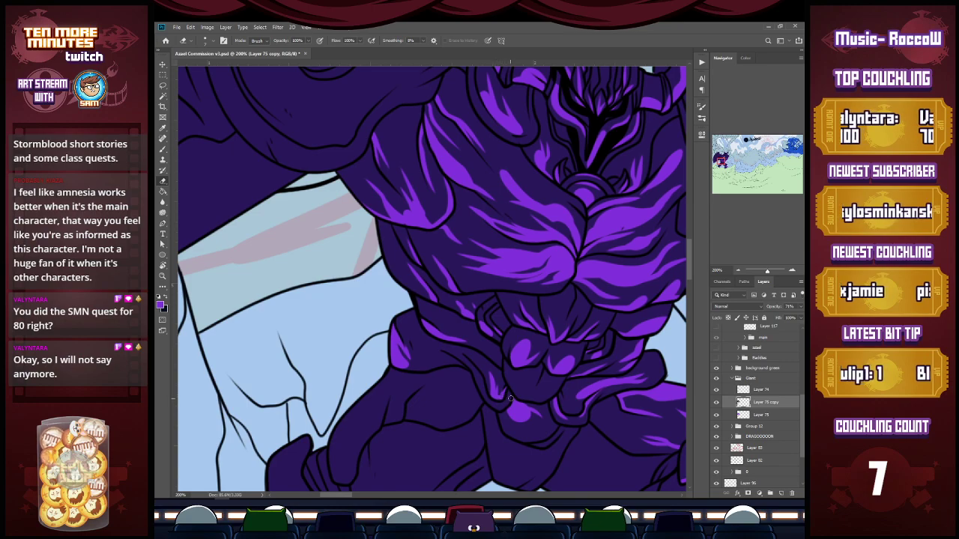
Erase purple highlights on the small spikes and the lower face of the knee guard on the giant's bent, unshaded leg.
click(720, 164)
drag(720, 162, 719, 166)
mouse_move(463, 363)
mouse_down()
mouse_move(495, 351)
mouse_move(465, 361)
mouse_move(489, 352)
mouse_move(475, 327)
mouse_up()
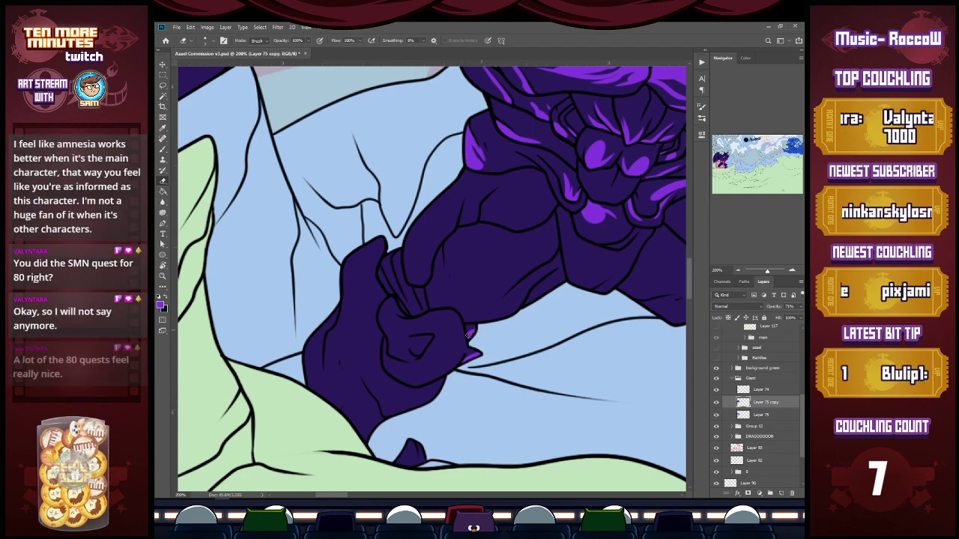
mouse_move(400, 379)
mouse_down()
mouse_move(433, 367)
mouse_move(415, 386)
mouse_move(424, 368)
mouse_move(401, 378)
mouse_move(426, 380)
mouse_move(413, 383)
mouse_move(429, 342)
mouse_up()
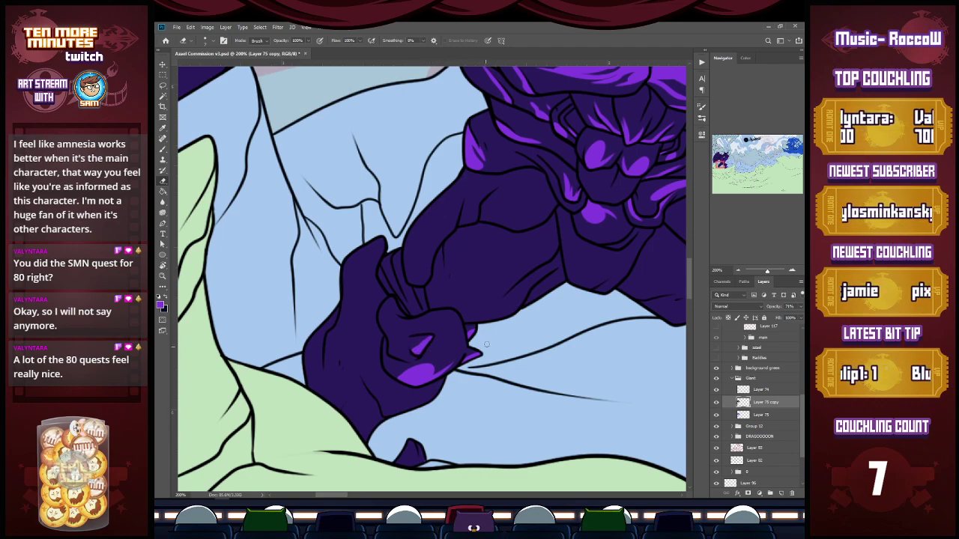
Undo the last strokes and erase a long purple highlight along the underside of the same leg's thigh.
key(ctrl+z)
key(ctrl+z)
drag(462, 316, 481, 318)
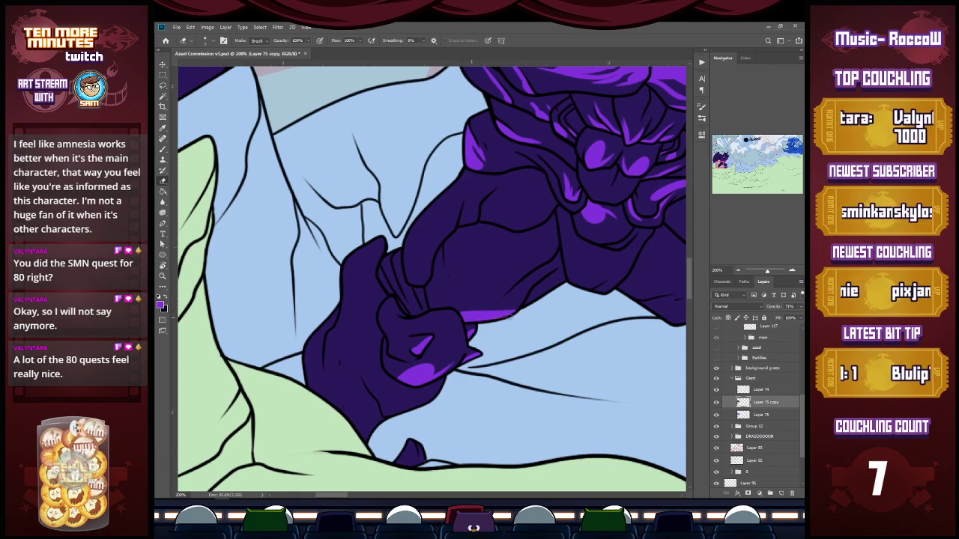
mouse_move(513, 308)
mouse_down()
mouse_move(554, 267)
mouse_move(525, 304)
mouse_move(566, 280)
mouse_move(515, 315)
mouse_up()
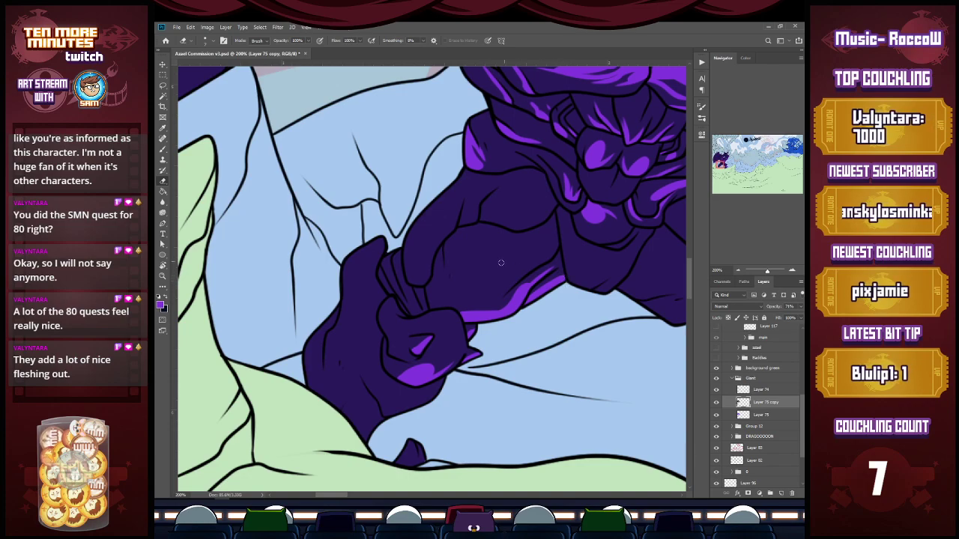
Erase purple highlights below the knee guard, around the ankle and along the outer edge of the lower leg.
mouse_move(432, 385)
mouse_down()
mouse_move(405, 410)
mouse_move(441, 382)
mouse_up()
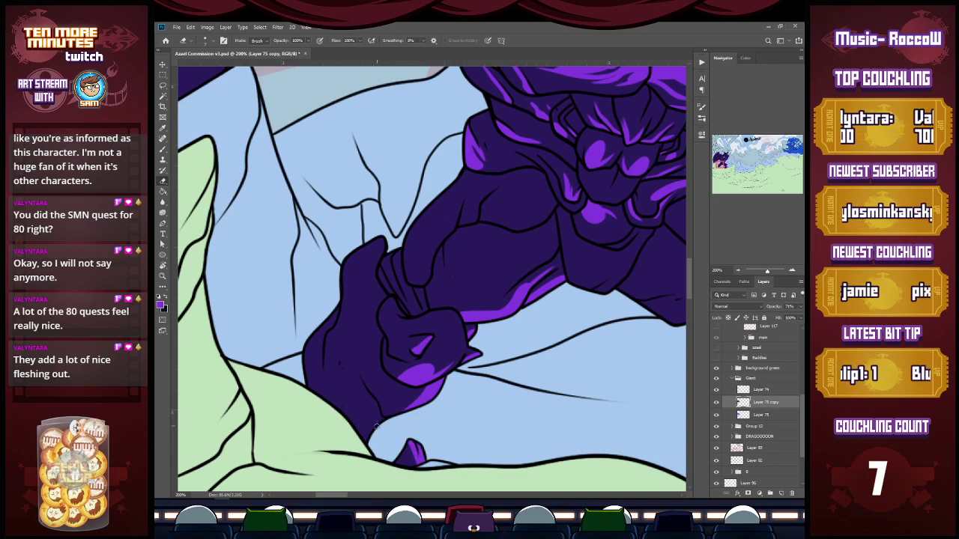
drag(387, 418, 356, 455)
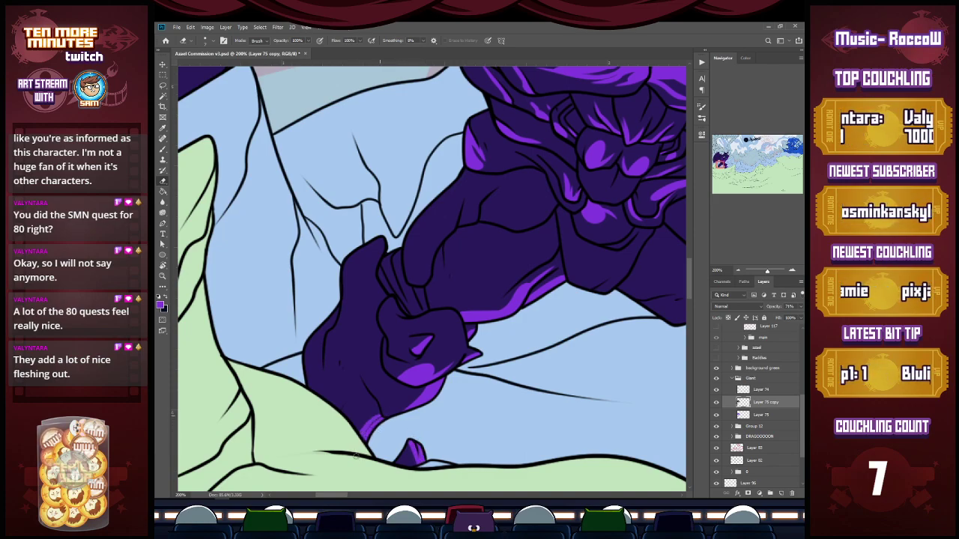
drag(383, 417, 397, 409)
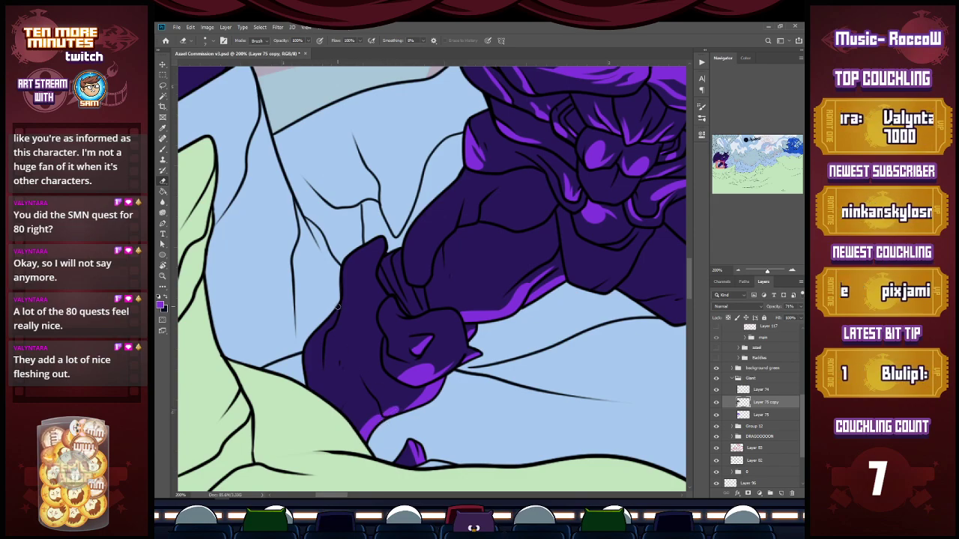
drag(336, 309, 328, 343)
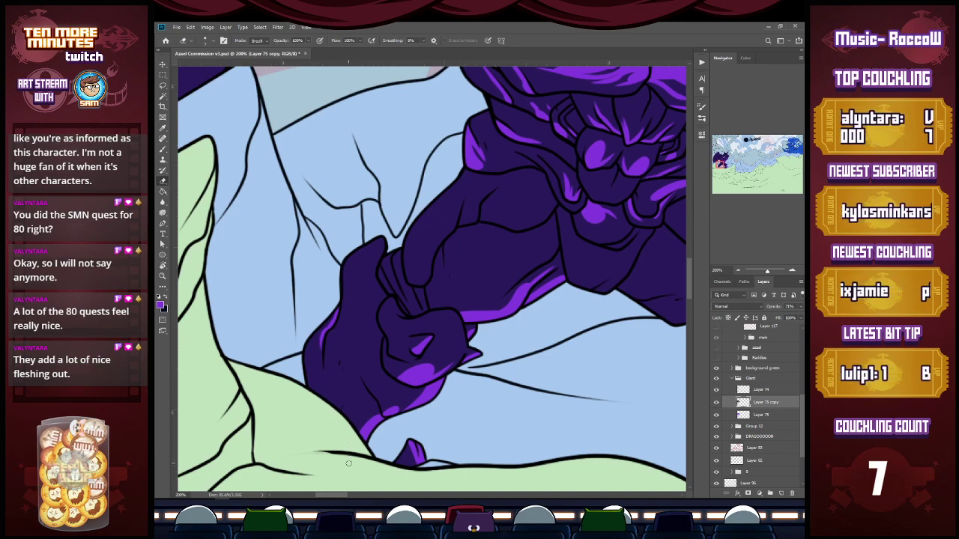
Erase purple highlights in the folds above the knee guard and across the upper and lower muscles of the thigh.
drag(385, 272, 402, 278)
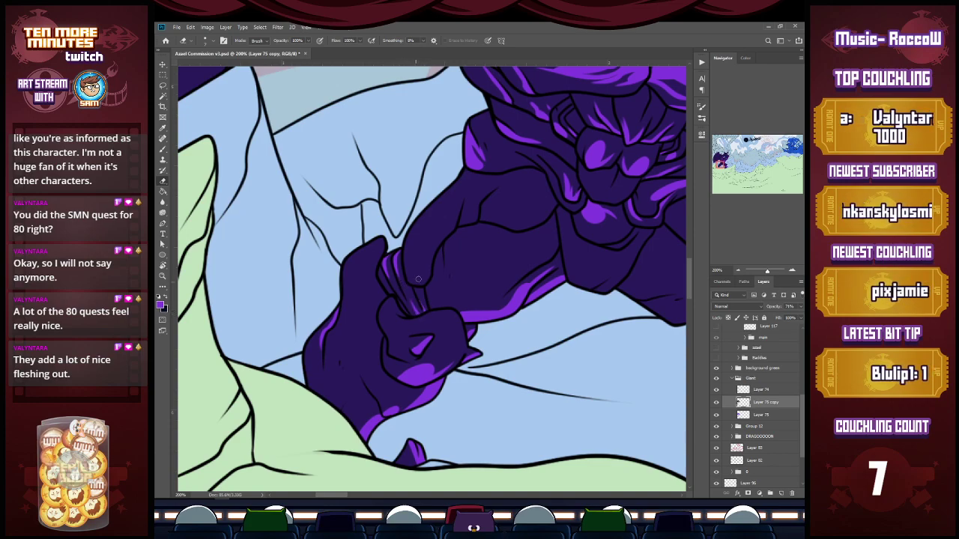
mouse_move(422, 285)
mouse_down()
mouse_move(421, 253)
mouse_move(421, 283)
mouse_move(450, 210)
mouse_move(429, 260)
mouse_move(471, 190)
mouse_up()
mouse_move(460, 224)
mouse_down()
mouse_move(475, 221)
mouse_move(477, 197)
mouse_move(514, 224)
mouse_up()
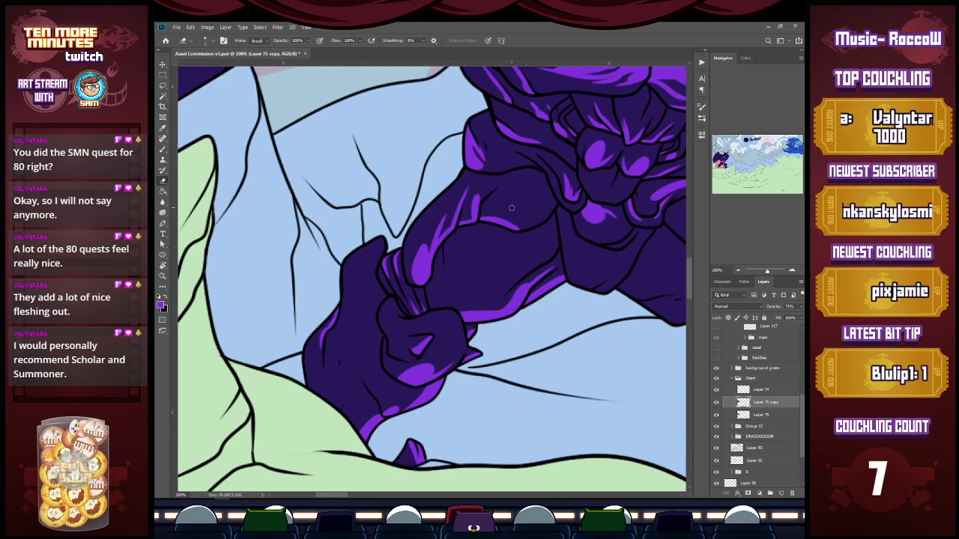
drag(519, 227, 537, 218)
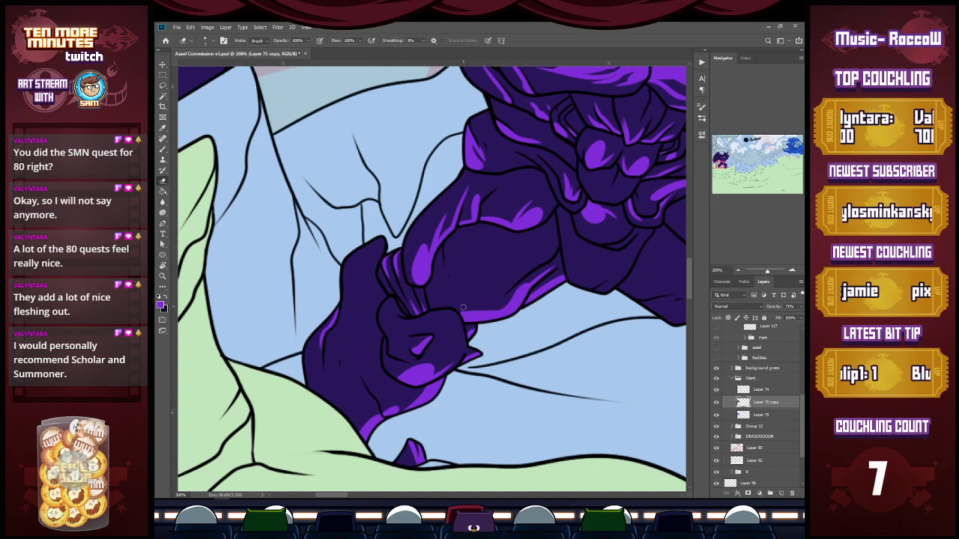
mouse_move(458, 307)
mouse_down()
mouse_move(480, 276)
mouse_move(472, 302)
mouse_move(461, 298)
mouse_move(480, 283)
mouse_move(466, 313)
mouse_move(520, 261)
mouse_up()
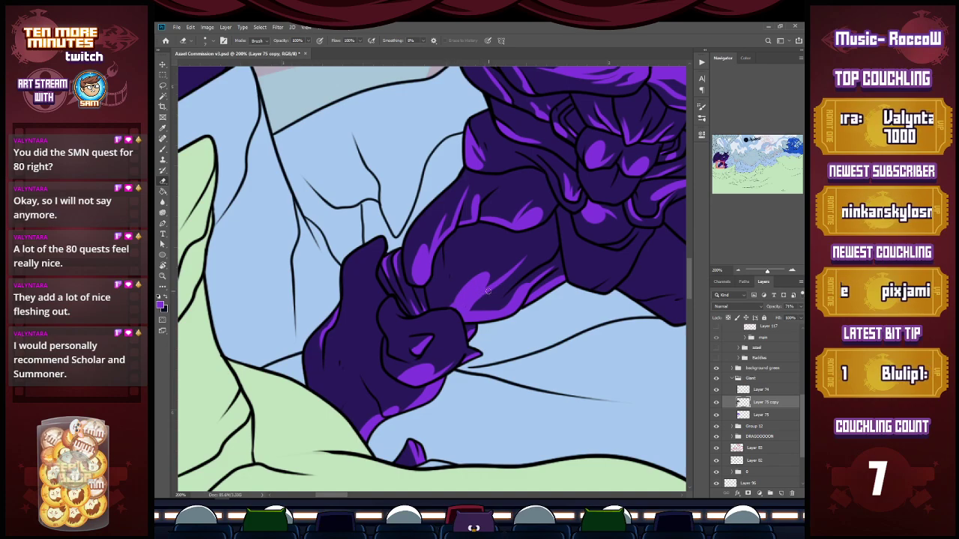
Erase an oval purple highlight on the lower edge of the pelvis plate and another on the knee guard's thigh-side face.
mouse_move(583, 284)
mouse_down()
mouse_move(604, 265)
mouse_move(584, 288)
mouse_up()
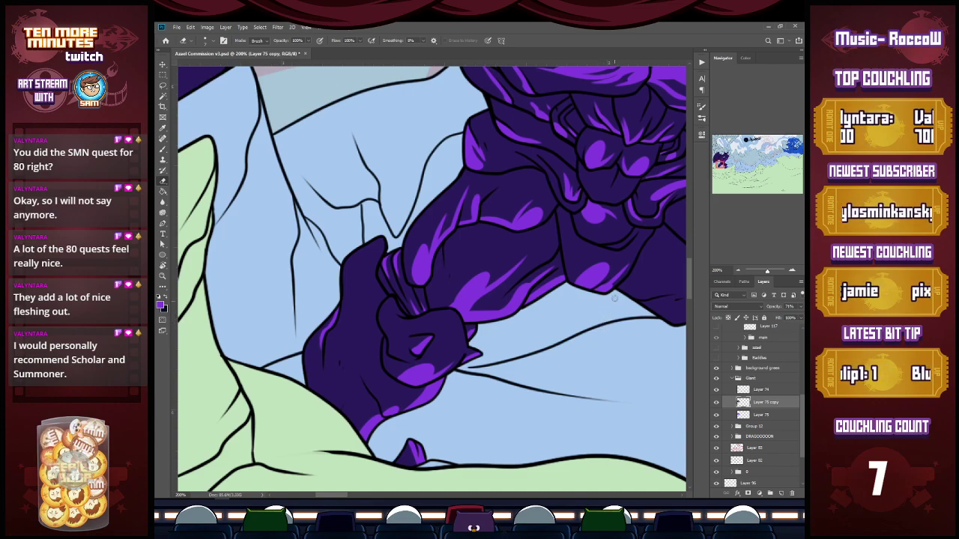
mouse_move(331, 496)
mouse_down()
mouse_move(348, 497)
mouse_move(330, 497)
mouse_up()
mouse_move(432, 315)
mouse_down()
mouse_move(421, 331)
mouse_move(439, 346)
mouse_move(427, 311)
mouse_move(432, 336)
mouse_move(435, 324)
mouse_up()
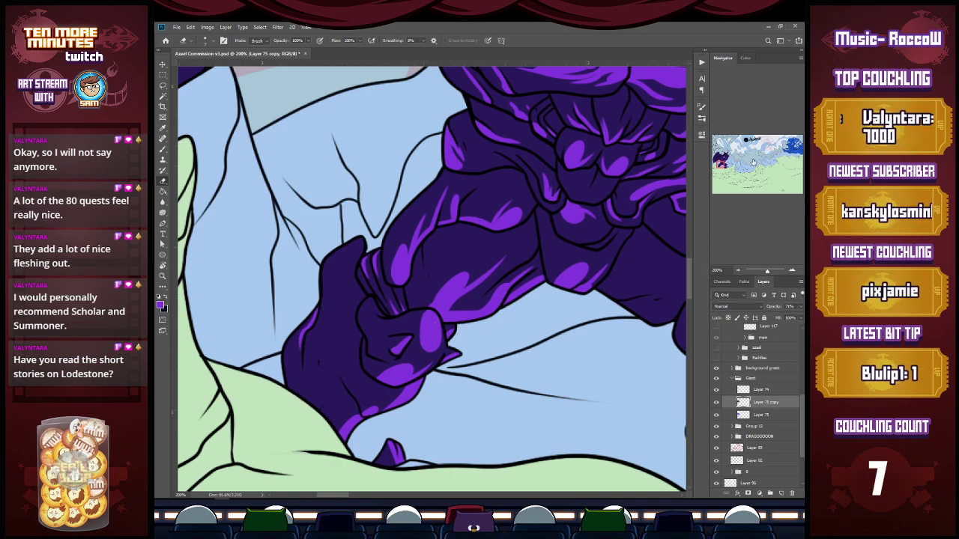
Erase purple highlights along the outer edge of the giant's raised forearm, from the elbow bulge up toward the wrist.
mouse_move(602, 189)
mouse_down()
mouse_move(586, 200)
mouse_move(586, 185)
mouse_move(583, 200)
mouse_up()
scroll(607, 307, up, 10)
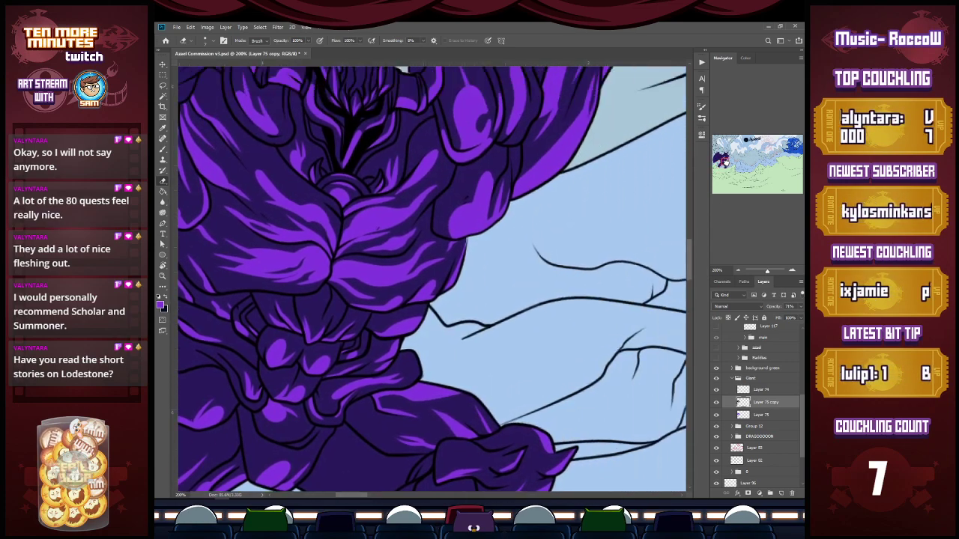
drag(719, 160, 728, 157)
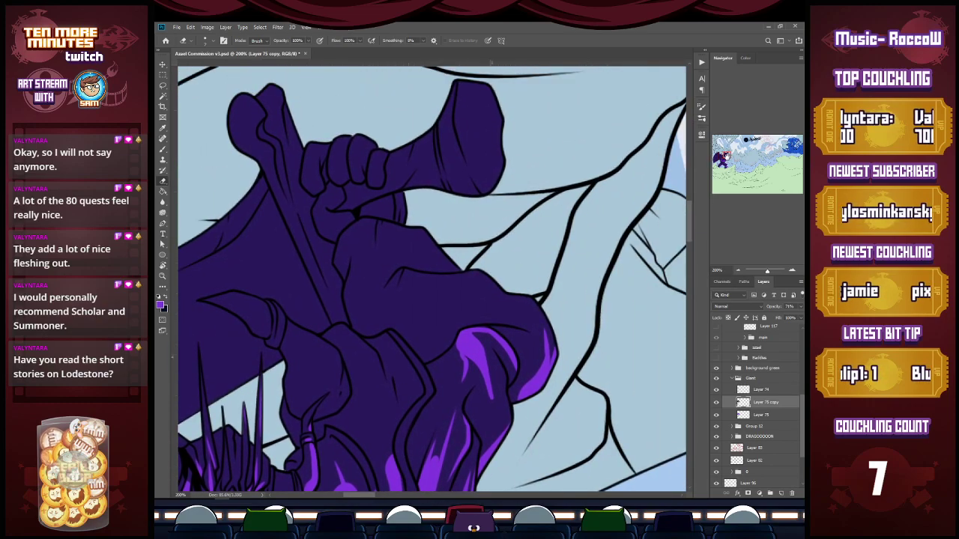
mouse_move(449, 274)
mouse_down()
mouse_move(497, 298)
mouse_move(484, 273)
mouse_move(490, 288)
mouse_move(476, 270)
mouse_move(494, 297)
mouse_move(454, 276)
mouse_move(473, 291)
mouse_move(454, 275)
mouse_move(478, 273)
mouse_up()
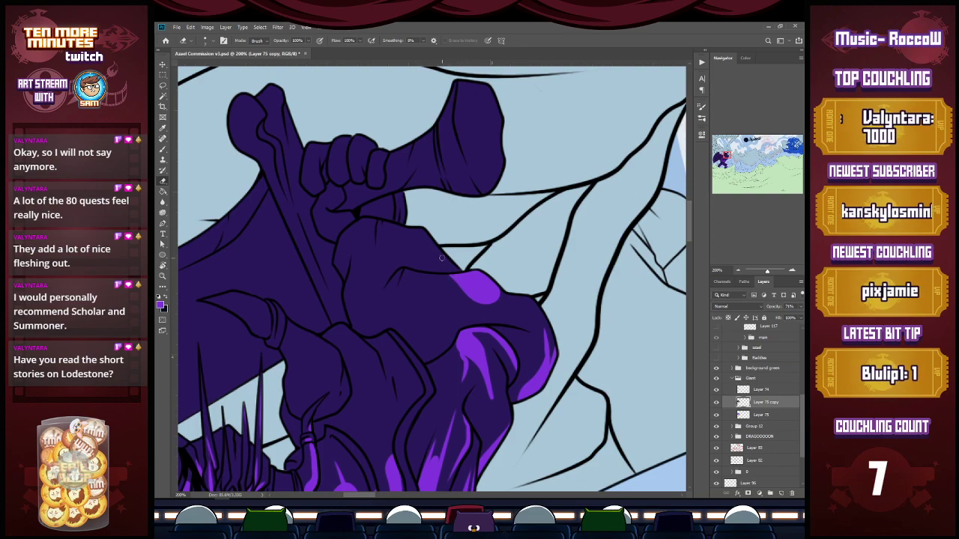
drag(438, 275, 471, 298)
mouse_move(388, 222)
mouse_down()
mouse_move(411, 245)
mouse_move(441, 252)
mouse_move(420, 227)
mouse_move(440, 252)
mouse_move(392, 225)
mouse_move(425, 247)
mouse_move(399, 229)
mouse_move(424, 232)
mouse_up()
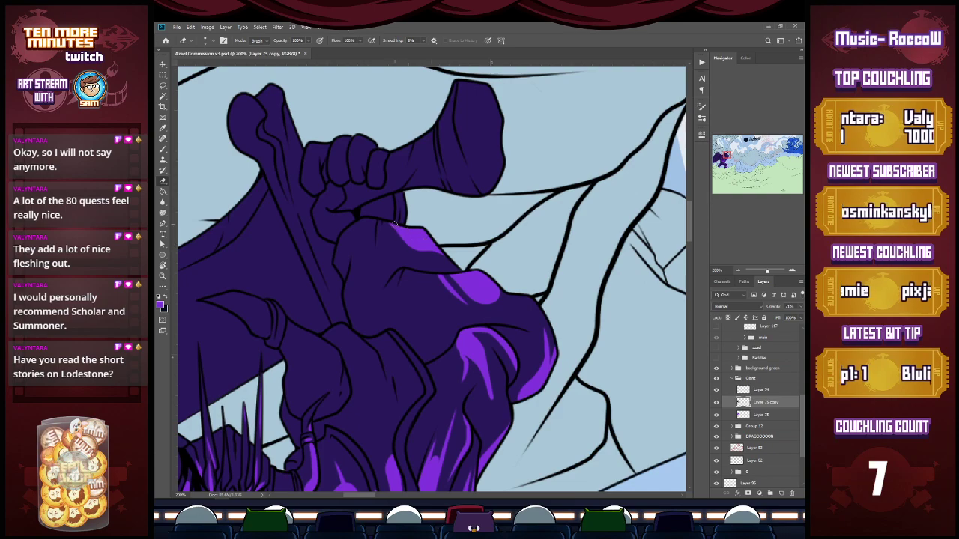
Erase purple highlights on the flared end of the axe handle, along the handle's underside and on the giant's wrist.
mouse_move(485, 194)
mouse_down()
mouse_move(483, 146)
mouse_move(477, 172)
mouse_move(470, 144)
mouse_move(482, 160)
mouse_move(512, 88)
mouse_up()
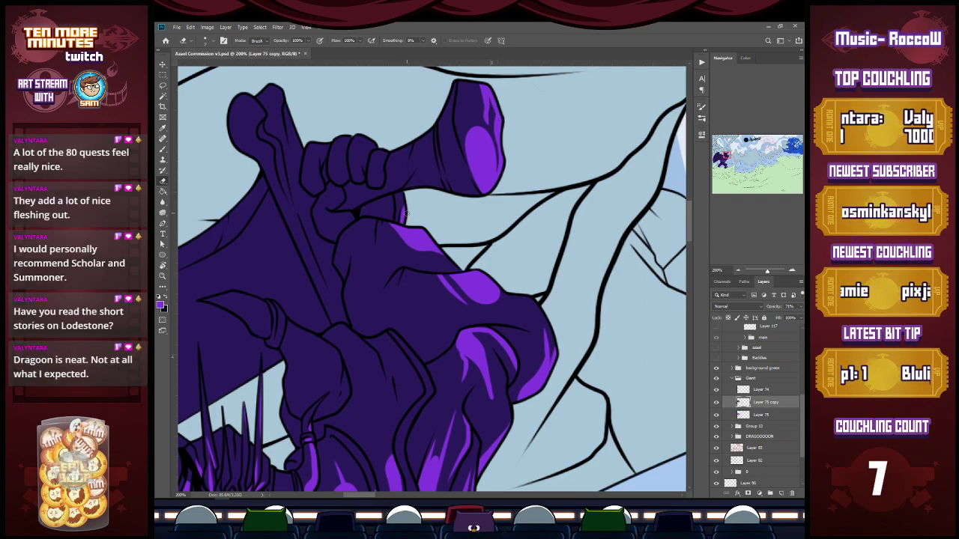
drag(384, 218, 388, 206)
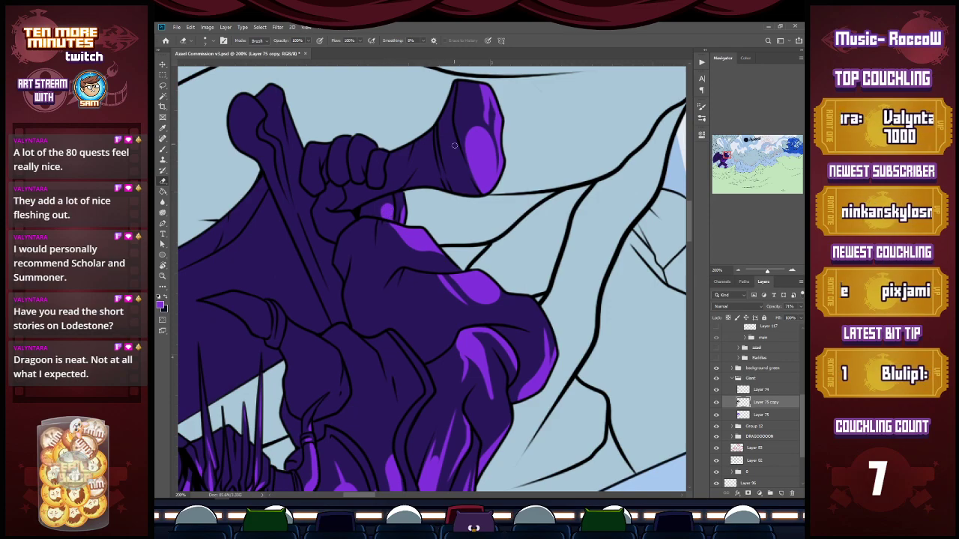
mouse_move(443, 186)
mouse_down()
mouse_move(405, 188)
mouse_move(438, 183)
mouse_up()
Erase purple highlights on the gripping thumb and fingers and on the shoulder area below the curved horn.
mouse_move(374, 197)
mouse_down()
mouse_move(410, 172)
mouse_move(337, 214)
mouse_move(355, 219)
mouse_move(346, 219)
mouse_up()
mouse_move(378, 182)
mouse_down()
mouse_move(375, 148)
mouse_move(360, 161)
mouse_move(362, 180)
mouse_move(352, 179)
mouse_move(353, 160)
mouse_move(360, 166)
mouse_move(332, 166)
mouse_up()
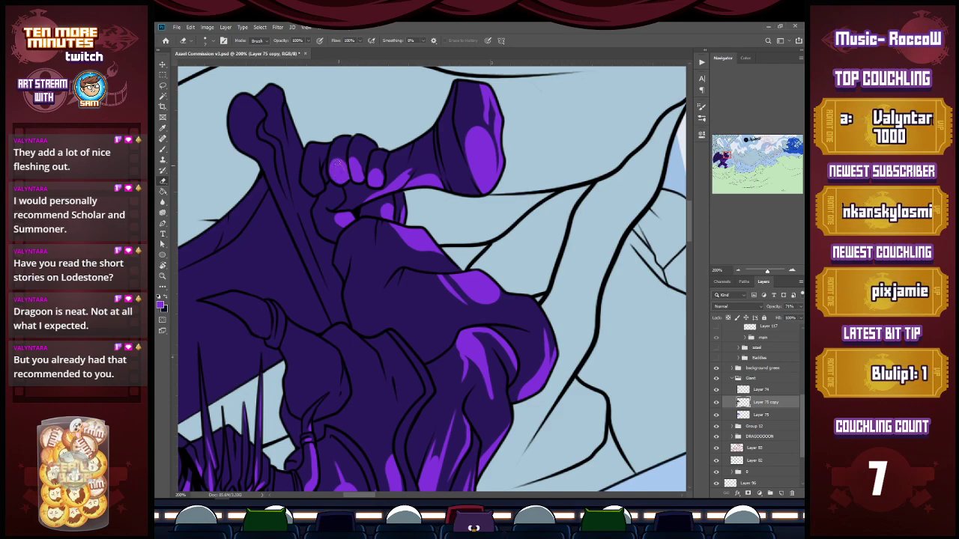
mouse_move(319, 188)
mouse_down()
mouse_move(312, 166)
mouse_move(317, 185)
mouse_move(308, 175)
mouse_up()
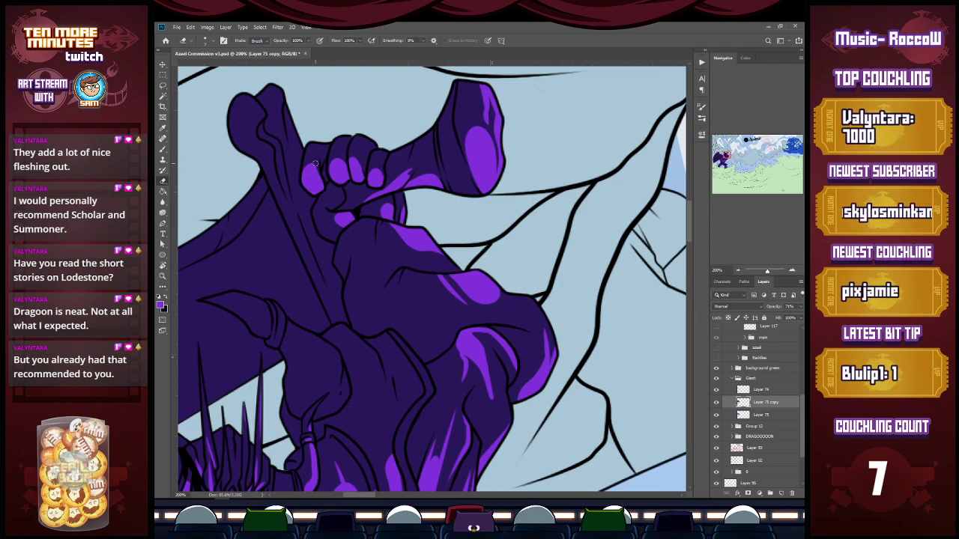
mouse_move(282, 348)
mouse_down()
mouse_move(326, 377)
mouse_move(289, 320)
mouse_move(292, 345)
mouse_move(325, 380)
mouse_move(290, 331)
mouse_move(299, 349)
mouse_move(287, 325)
mouse_move(309, 353)
mouse_move(291, 316)
mouse_move(337, 374)
mouse_up()
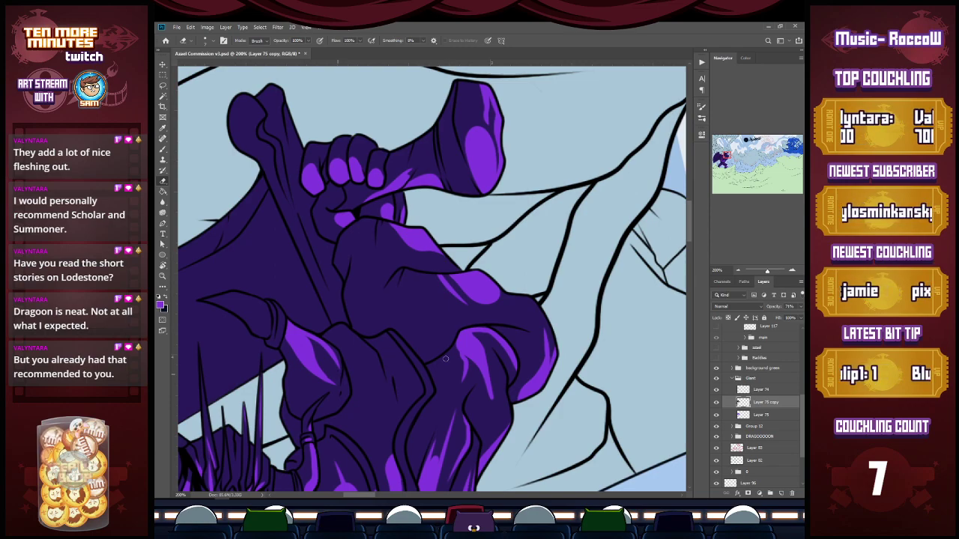
Erase purple highlights on the knobbed top of the axe shaft and in streaks down the shaft past the fist.
drag(367, 494, 358, 495)
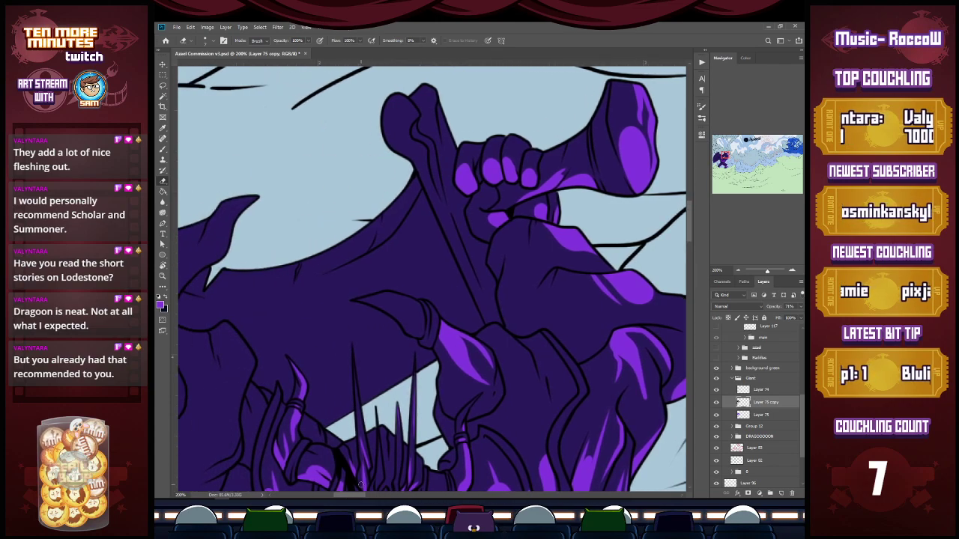
drag(432, 89, 437, 141)
drag(439, 102, 454, 139)
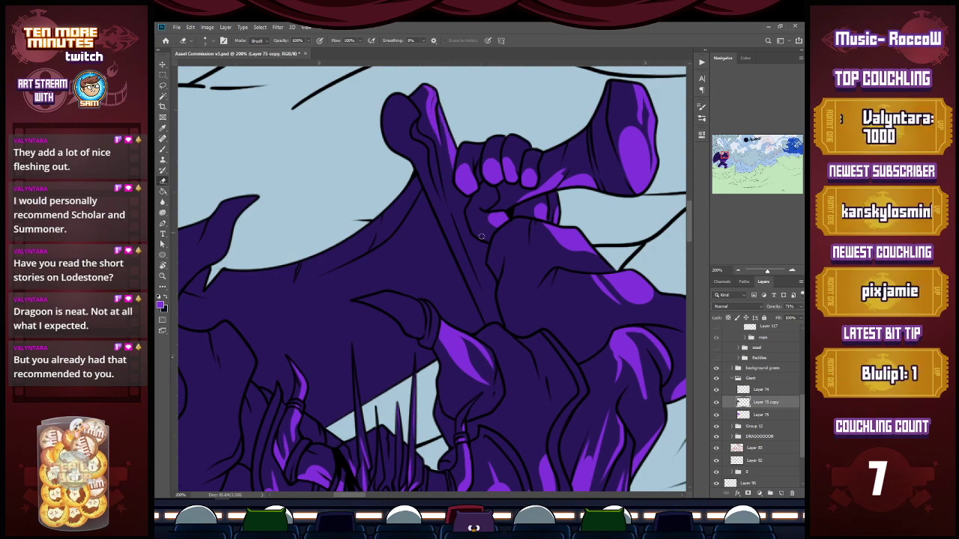
drag(452, 206, 481, 283)
drag(457, 226, 483, 292)
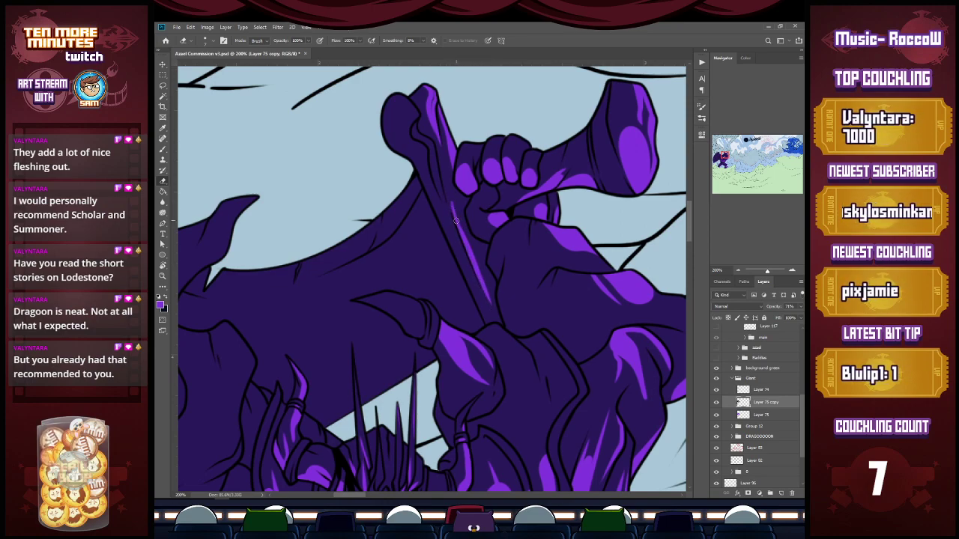
mouse_move(405, 98)
mouse_down()
mouse_move(392, 95)
mouse_move(421, 148)
mouse_up()
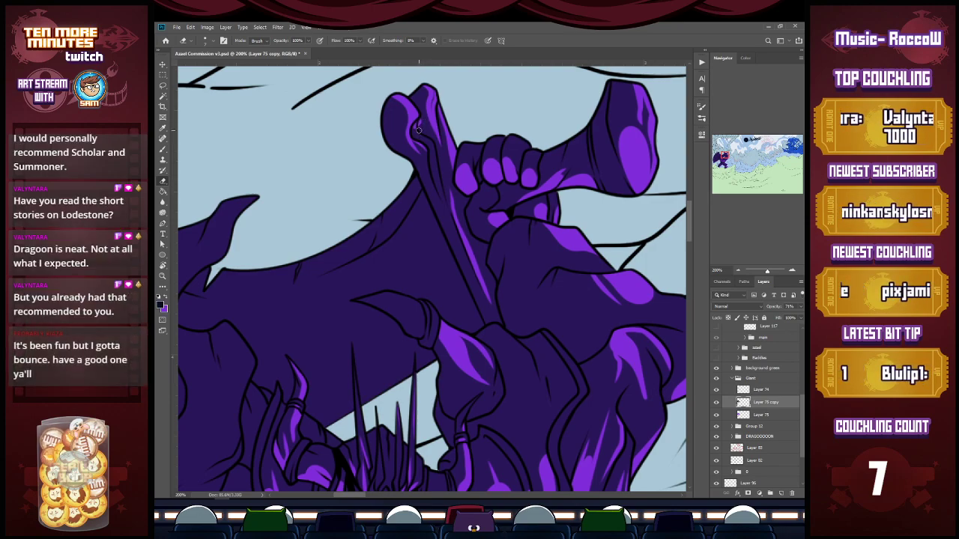
Erase thin purple highlights along the lower inner edge of the axe shaft and a streak on the blade beside it.
key(b)
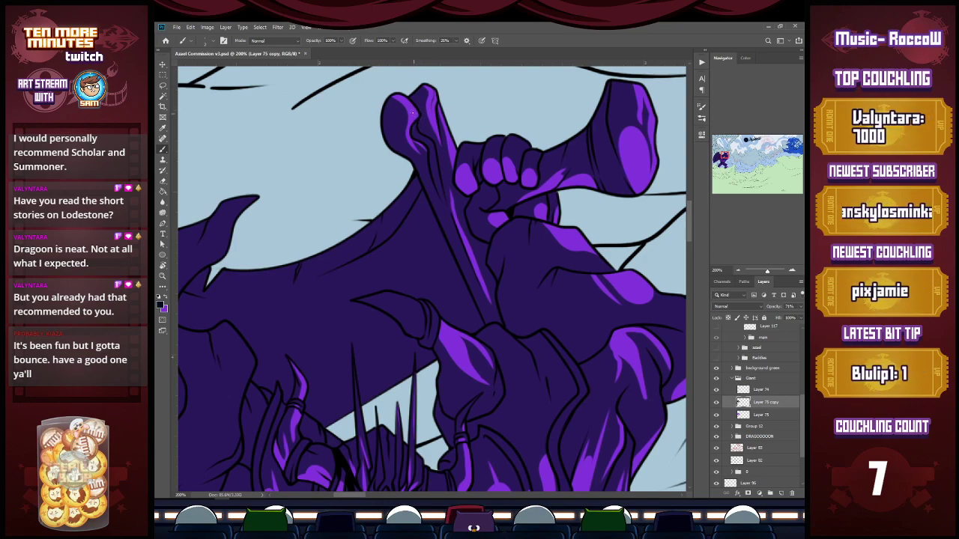
key(e)
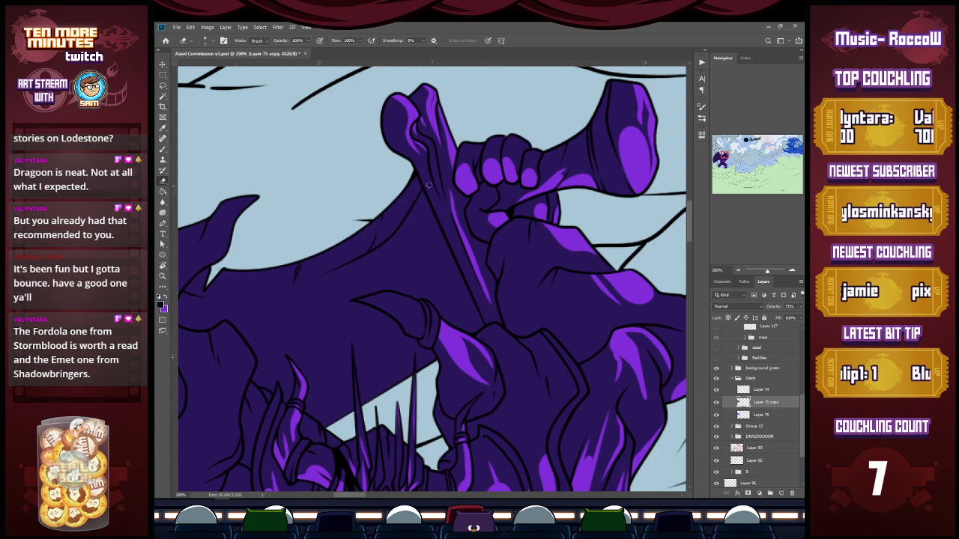
drag(451, 236, 450, 234)
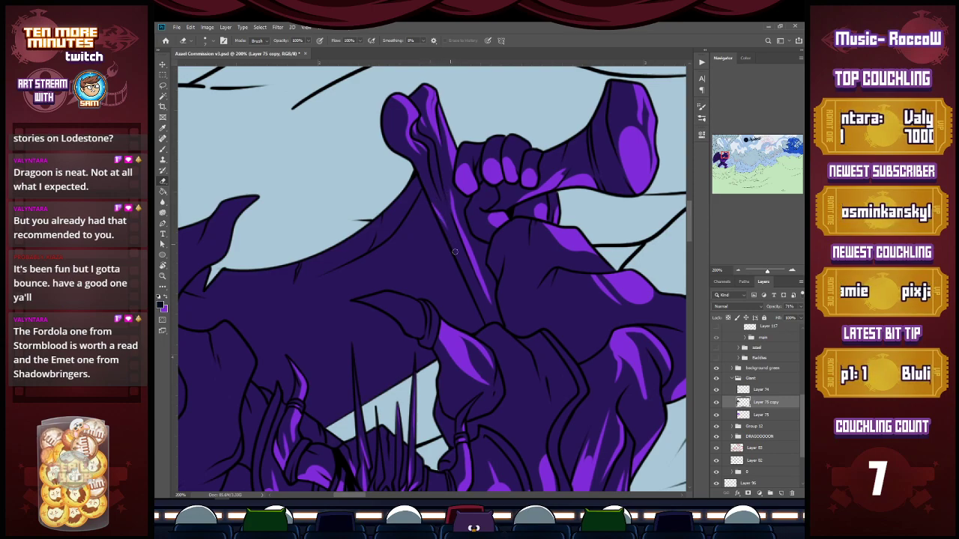
drag(464, 278, 482, 314)
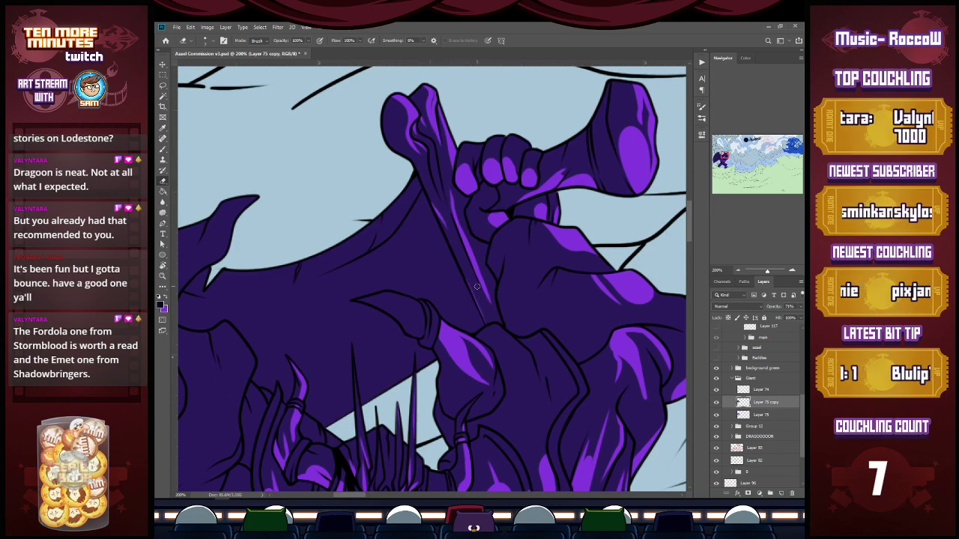
drag(466, 280, 486, 319)
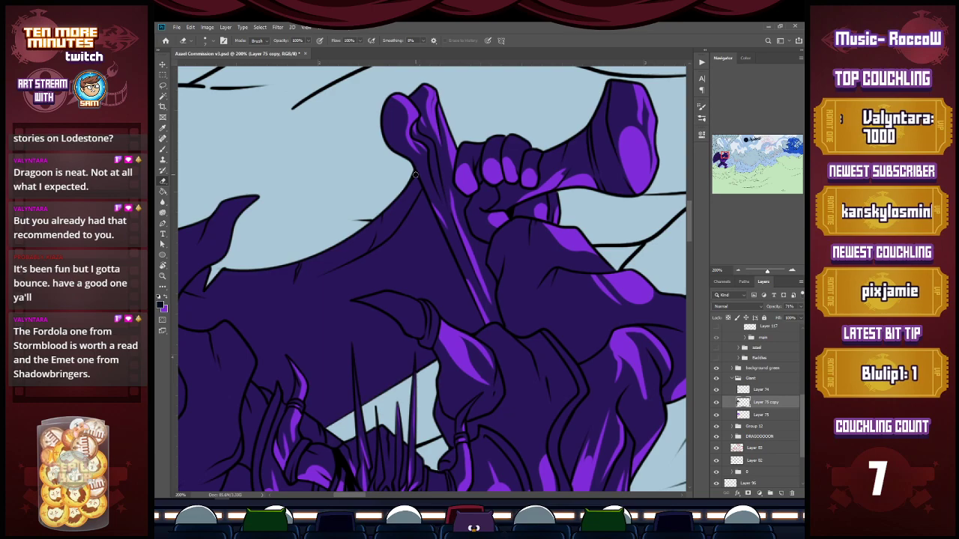
mouse_move(381, 234)
mouse_down()
mouse_move(410, 198)
mouse_move(406, 235)
mouse_move(384, 270)
mouse_up()
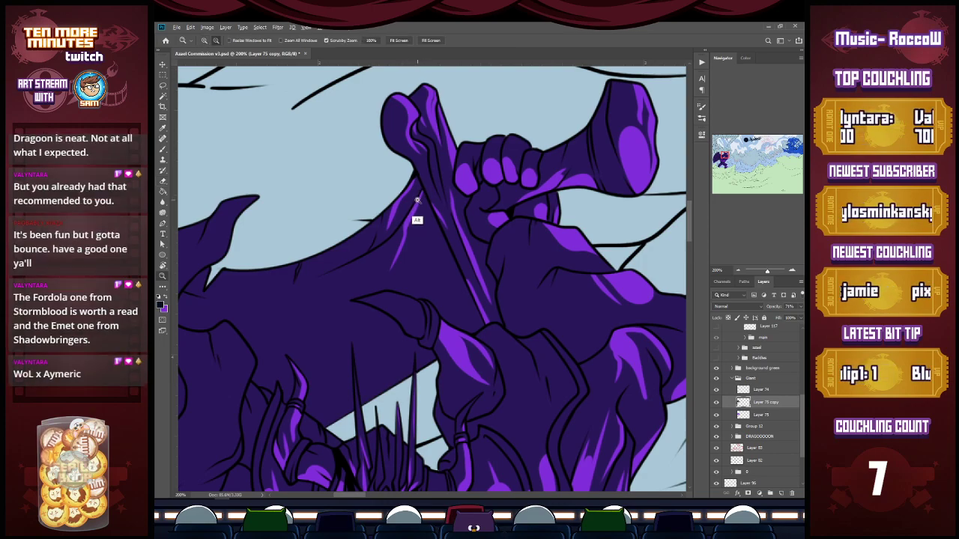
Lasso a jagged shape along the lower tip of the axe blade and delete its shadow to leave a purple highlight.
scroll(417, 215, down, 2)
drag(734, 152, 718, 148)
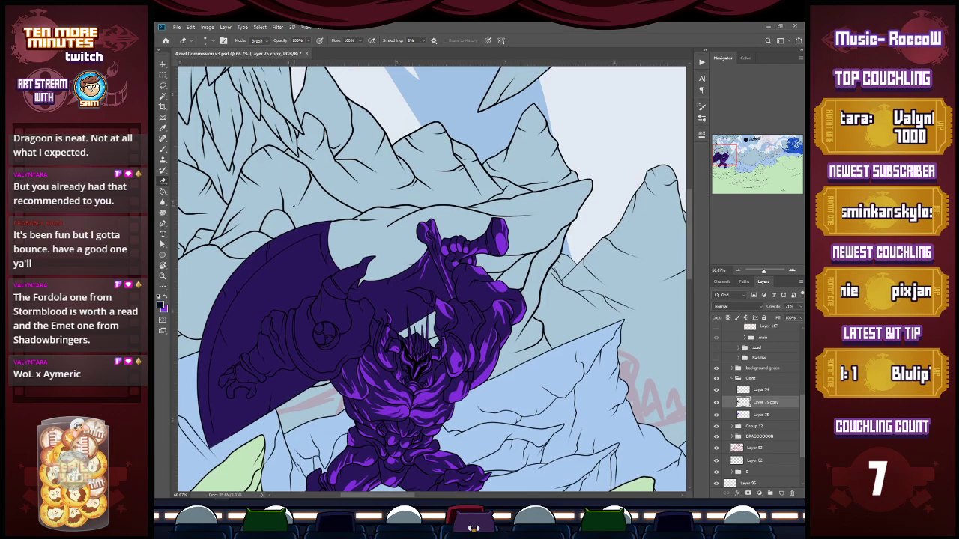
key(z)
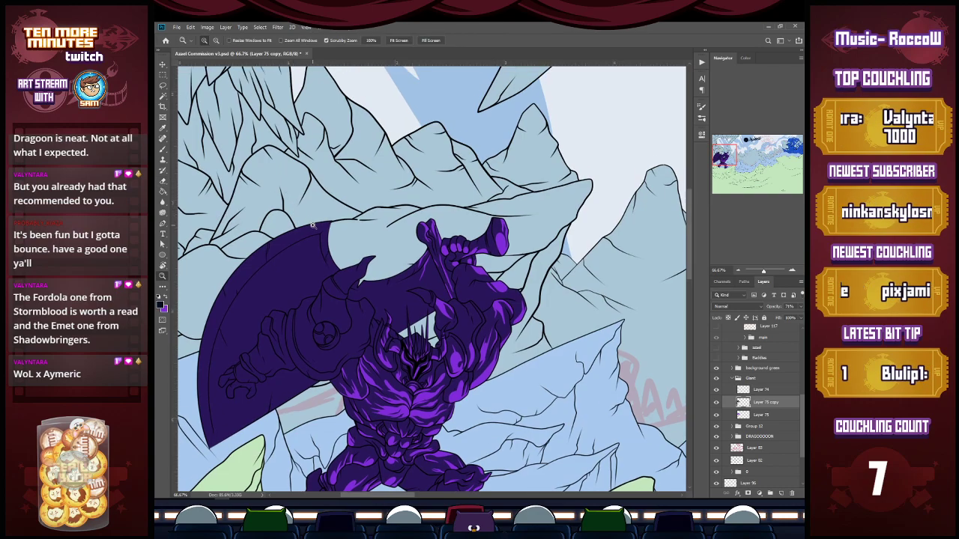
click(317, 218)
drag(721, 156, 720, 161)
key(e)
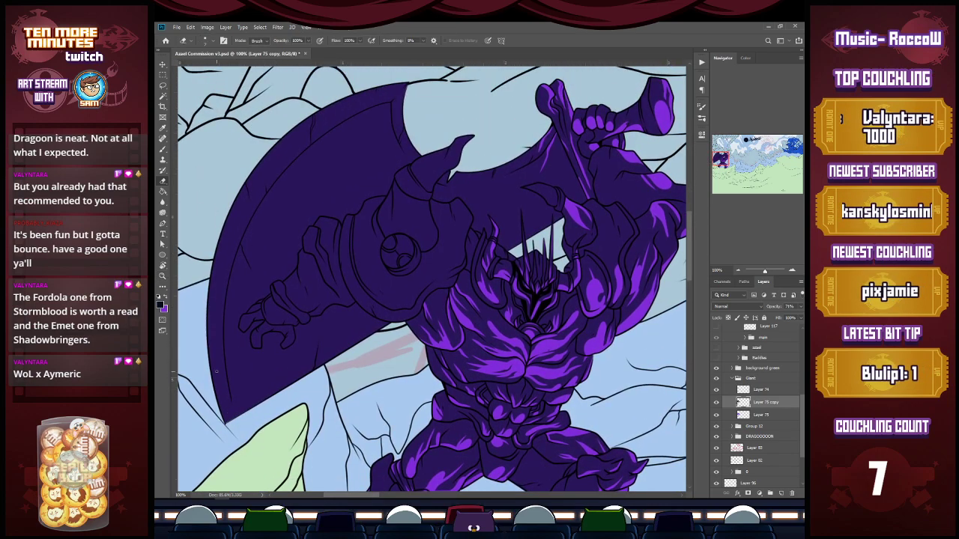
key(l)
mouse_move(227, 424)
mouse_down()
mouse_move(296, 364)
mouse_move(309, 379)
mouse_move(232, 424)
mouse_up()
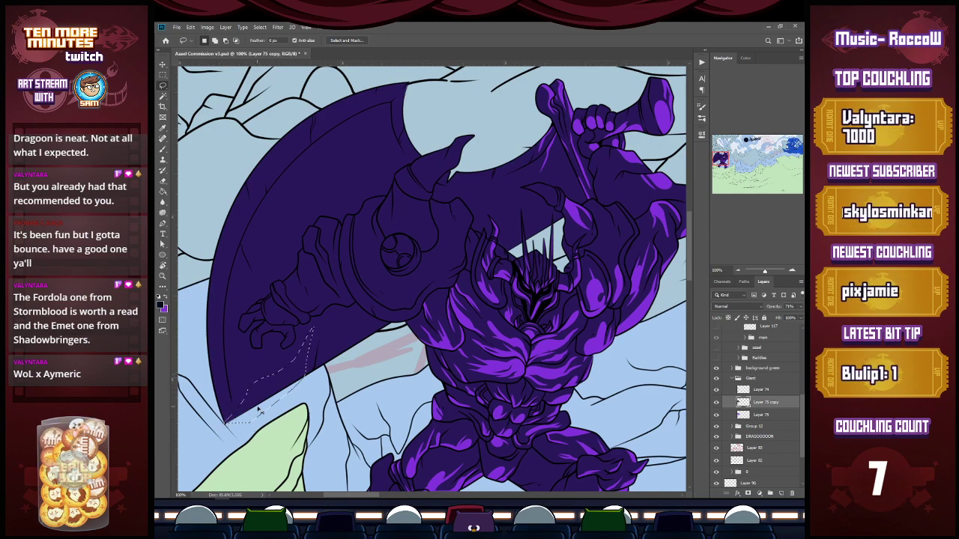
key(Delete)
key(ctrl+d)
Lasso and delete two more jagged highlight shapes on the blade's lower edge, beside the hand and behind the helmet.
mouse_move(315, 370)
mouse_down()
mouse_move(362, 344)
mouse_move(322, 367)
mouse_up()
key(Delete)
key(ctrl+d)
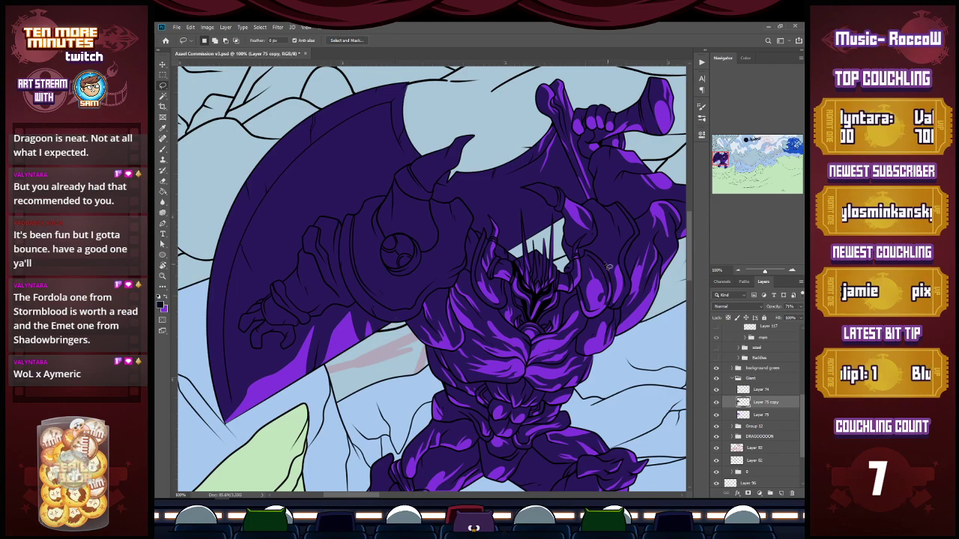
mouse_move(511, 249)
mouse_down()
mouse_move(515, 199)
mouse_move(517, 248)
mouse_up()
key(Delete)
key(ctrl+d)
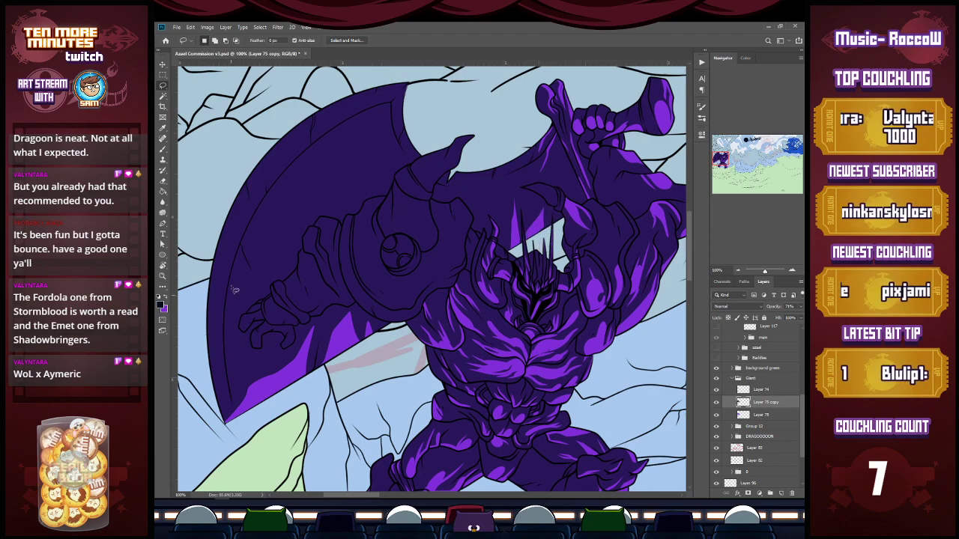
Lasso and delete purple highlight shapes along the lower and middle parts of the axe's curved cutting edge.
mouse_move(210, 289)
mouse_down()
mouse_move(236, 247)
mouse_move(252, 166)
mouse_up()
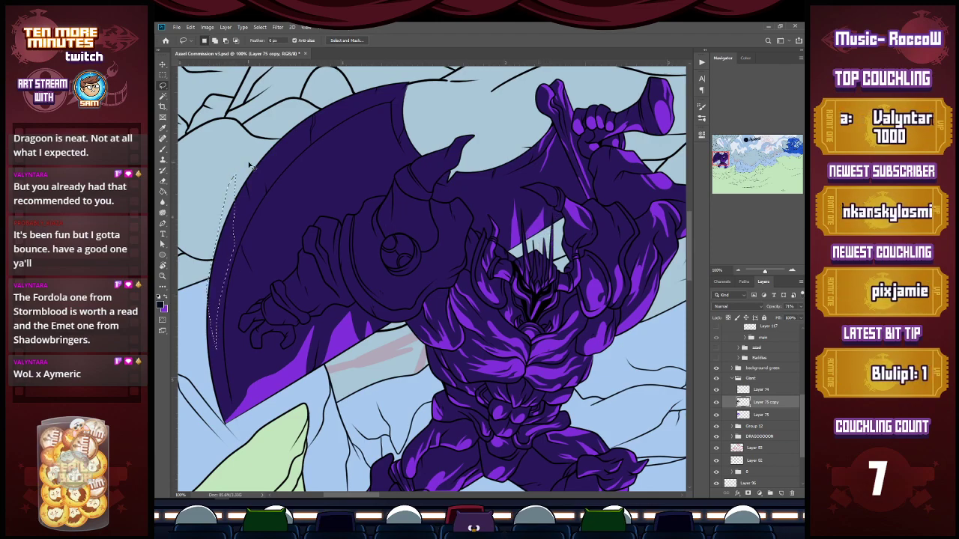
key(Delete)
key(ctrl+d)
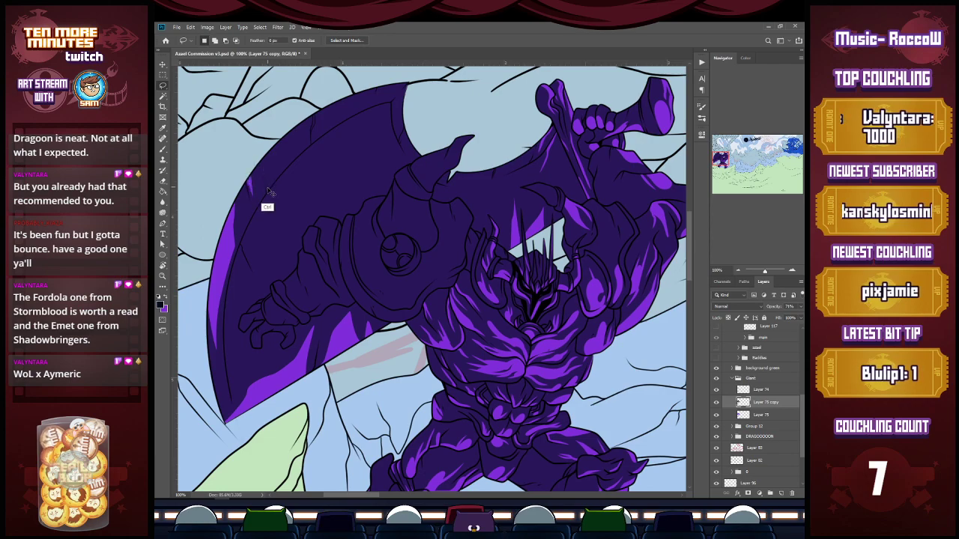
drag(269, 193, 265, 177)
key(Delete)
key(ctrl+d)
Lasso and delete purple highlights along the upper cutting edge and at the blade's upper corner, and save the file.
mouse_move(287, 135)
mouse_down()
mouse_move(287, 149)
mouse_move(288, 134)
mouse_move(315, 130)
mouse_move(323, 112)
mouse_up()
key(Delete)
key(ctrl+d)
key(Delete)
key(ctrl+d)
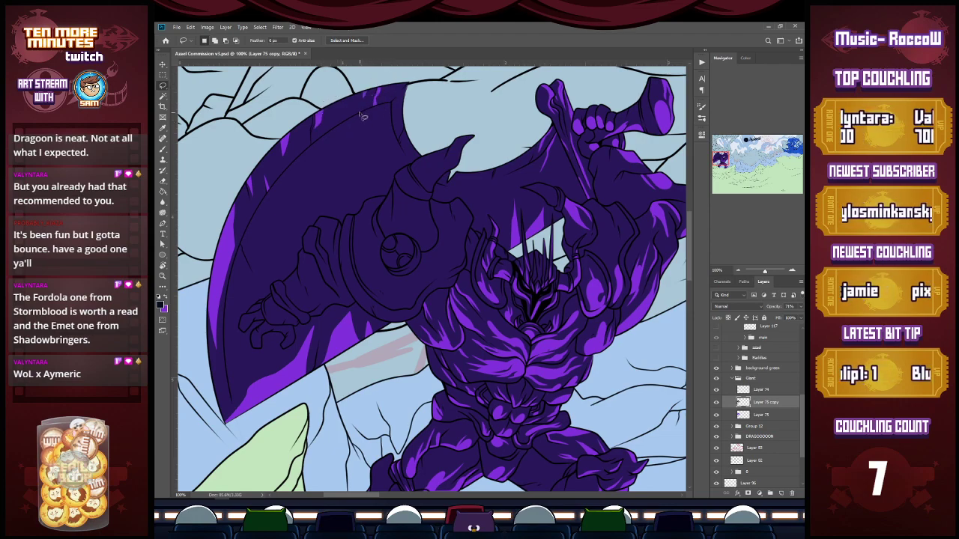
mouse_move(405, 96)
mouse_down()
mouse_move(397, 135)
mouse_move(405, 93)
mouse_up()
key(Delete)
key(ctrl+d)
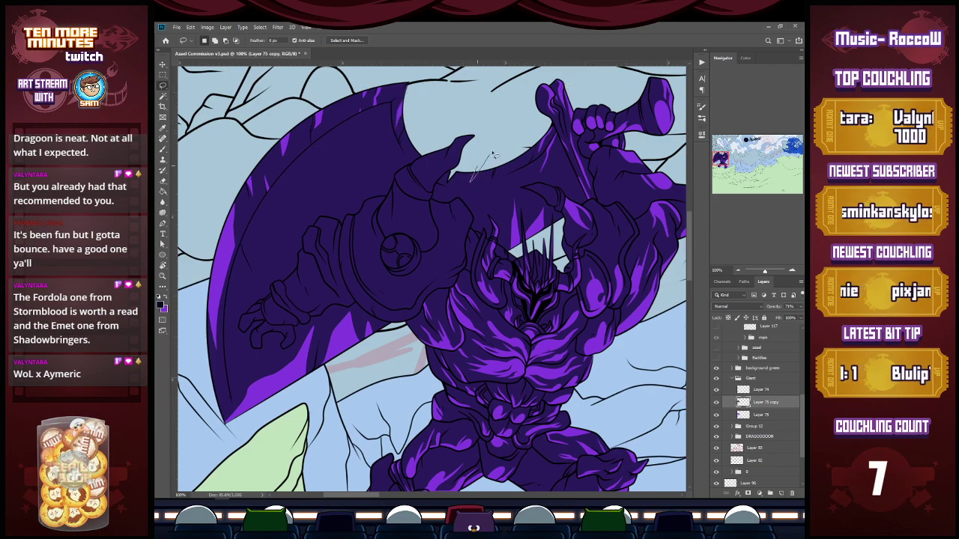
key(ctrl+s)
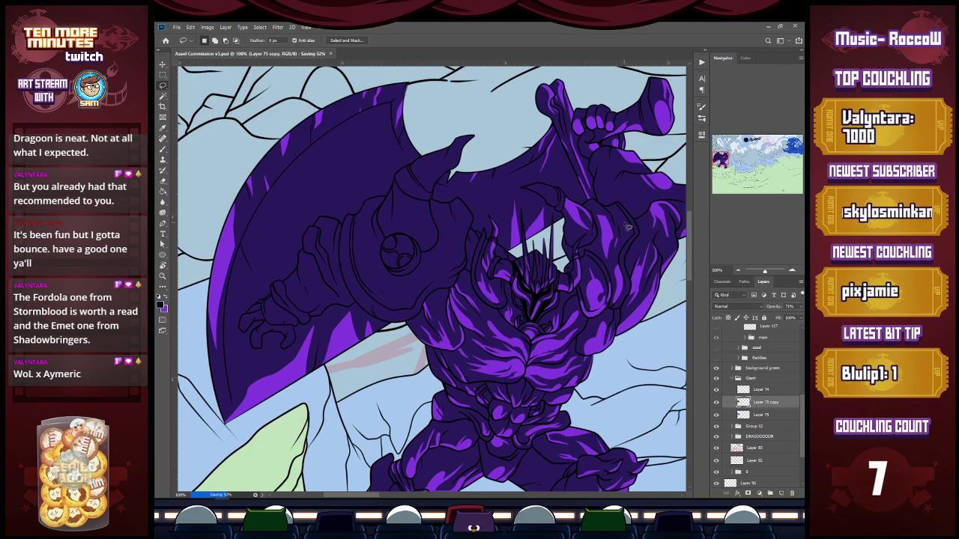
Erase purple highlights inside the round emblem on the shoulder armor and along its lower outer rim.
drag(375, 496, 365, 497)
key(e)
scroll(498, 259, up, 2)
mouse_move(490, 269)
mouse_down()
mouse_move(483, 274)
mouse_move(502, 255)
mouse_up()
drag(455, 211, 444, 223)
drag(512, 249, 508, 212)
drag(471, 282, 440, 264)
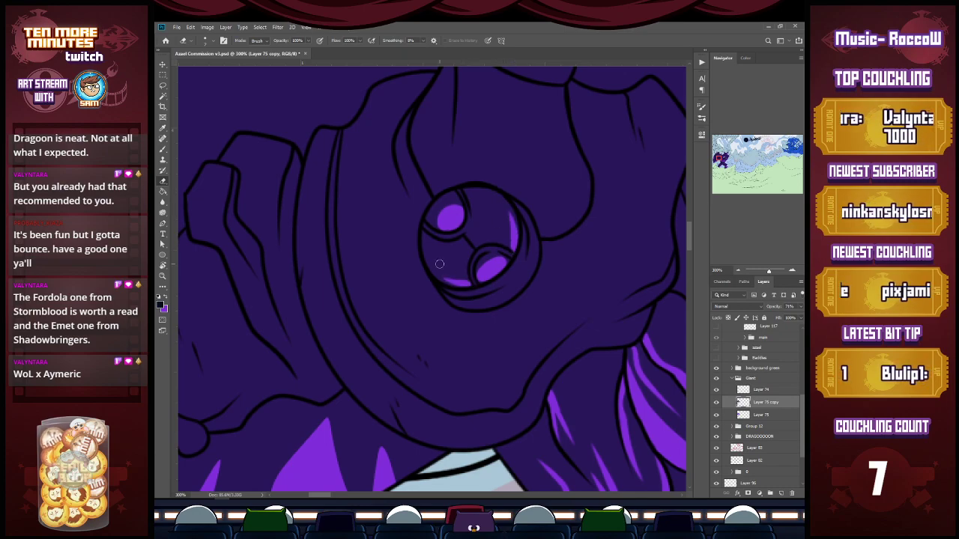
mouse_move(490, 300)
mouse_down()
mouse_move(519, 277)
mouse_move(510, 295)
mouse_move(530, 267)
mouse_move(500, 295)
mouse_move(535, 261)
mouse_up()
Erase a broad purple highlight with streaks along the lower edge of the shoulder armor below the emblem.
key(z)
alt+click(523, 277)
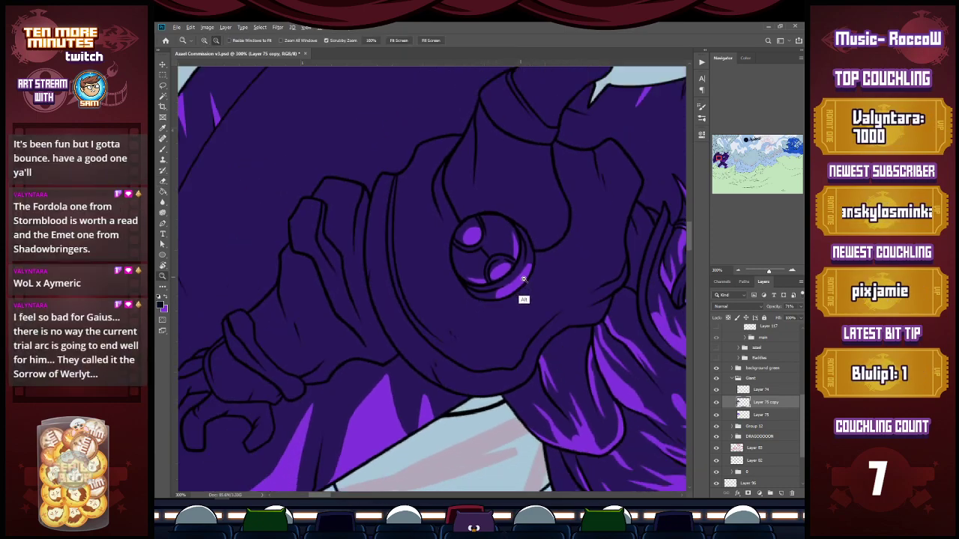
key(e)
mouse_move(507, 362)
mouse_down()
mouse_move(538, 306)
mouse_move(516, 357)
mouse_move(551, 305)
mouse_up()
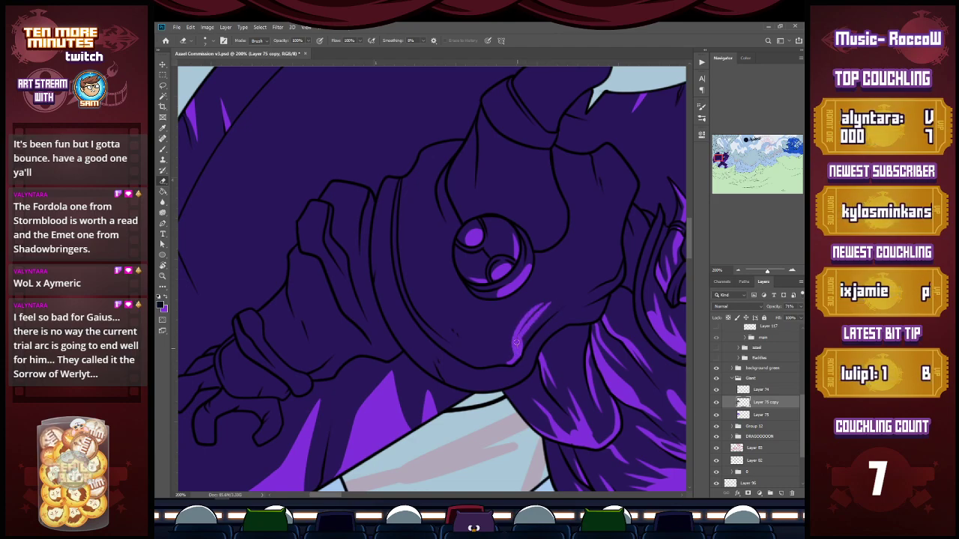
mouse_move(510, 363)
mouse_down()
mouse_move(476, 356)
mouse_move(522, 350)
mouse_move(576, 289)
mouse_move(542, 305)
mouse_move(590, 266)
mouse_up()
mouse_move(546, 305)
mouse_down()
mouse_move(520, 347)
mouse_move(561, 305)
mouse_move(537, 319)
mouse_up()
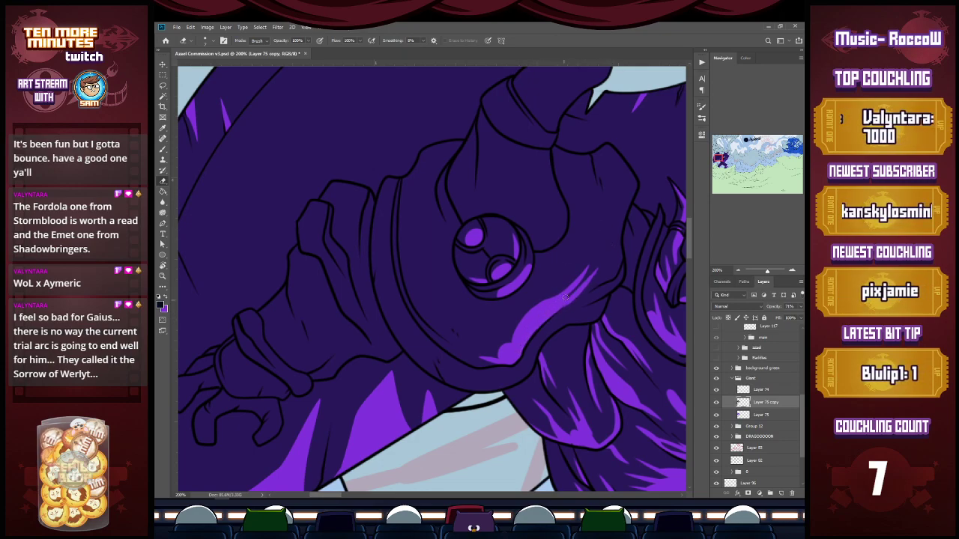
Erase purple streaks on the horn's base and in the shoulder armor folds between the emblem and the helmet.
mouse_move(522, 145)
mouse_down()
mouse_move(523, 185)
mouse_move(542, 232)
mouse_move(526, 149)
mouse_move(529, 207)
mouse_move(535, 185)
mouse_up()
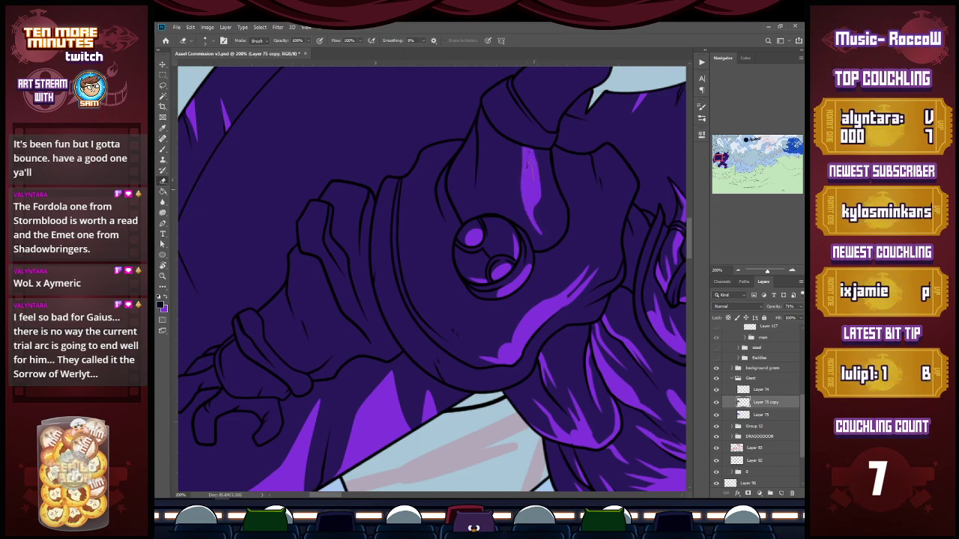
mouse_move(540, 149)
mouse_down()
mouse_move(553, 211)
mouse_move(559, 188)
mouse_move(583, 212)
mouse_move(564, 268)
mouse_up()
drag(579, 211, 552, 277)
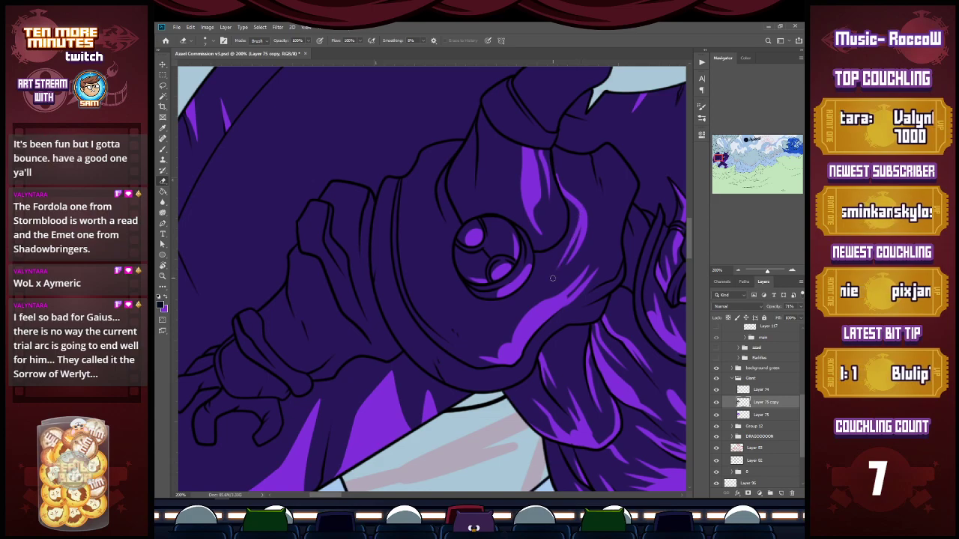
drag(557, 166, 584, 220)
drag(594, 153, 601, 199)
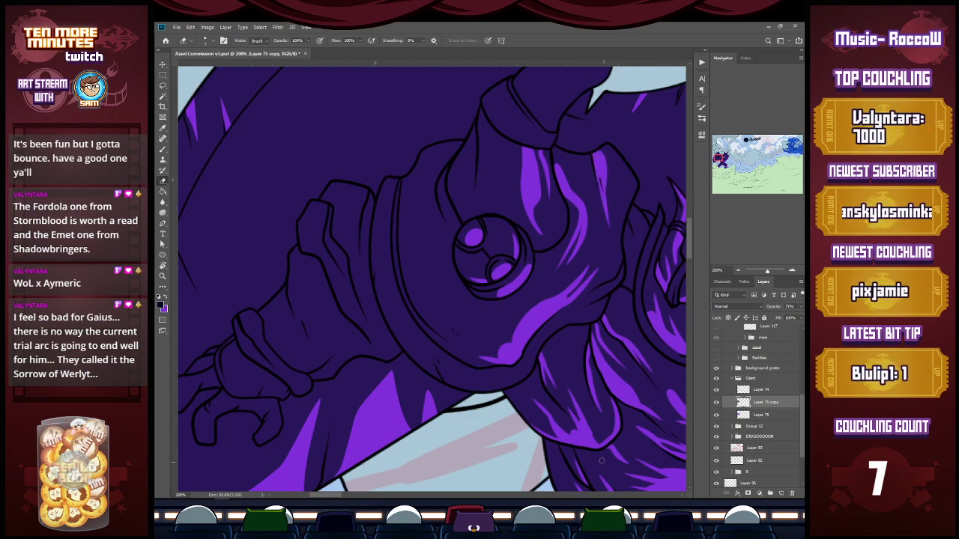
drag(600, 257, 614, 242)
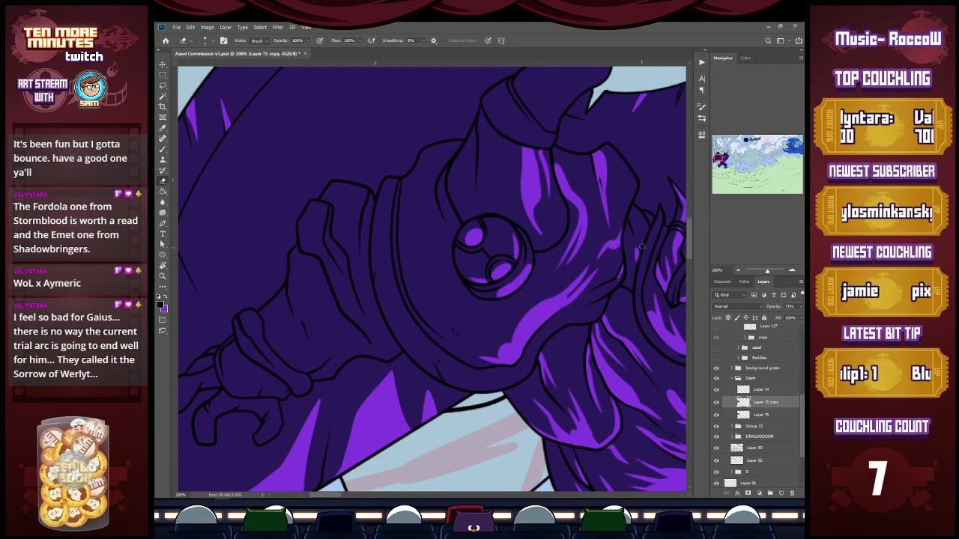
key(ctrl+minus)
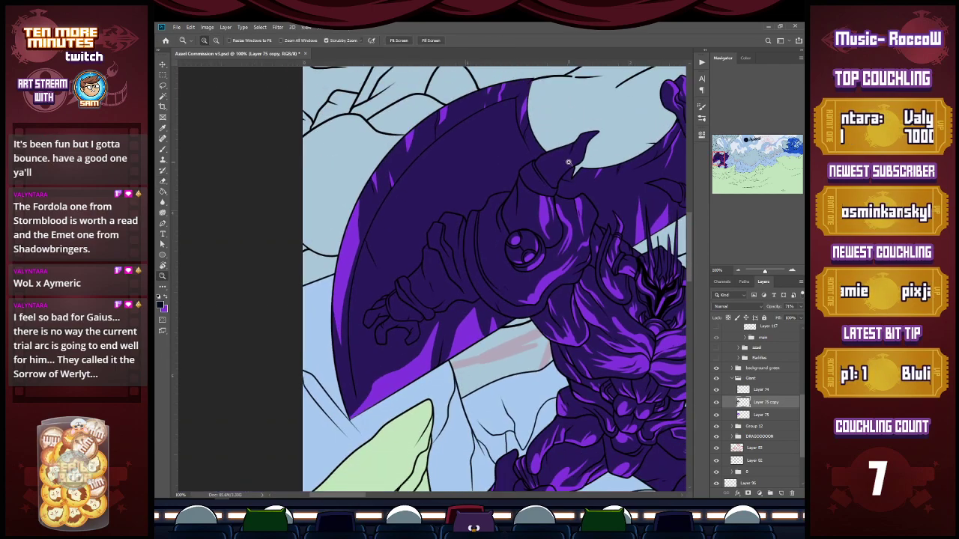
Erase a purple highlight along the curved horn above the shoulder armor, from its tip down to its base.
ctrl+click(567, 162)
ctrl+click(567, 161)
mouse_move(490, 250)
mouse_down()
mouse_move(524, 234)
mouse_move(526, 212)
mouse_move(573, 165)
mouse_up()
mouse_move(528, 239)
mouse_down()
mouse_move(533, 208)
mouse_move(525, 239)
mouse_move(540, 202)
mouse_move(584, 151)
mouse_up()
mouse_move(657, 75)
mouse_down()
mouse_move(624, 95)
mouse_move(590, 158)
mouse_up()
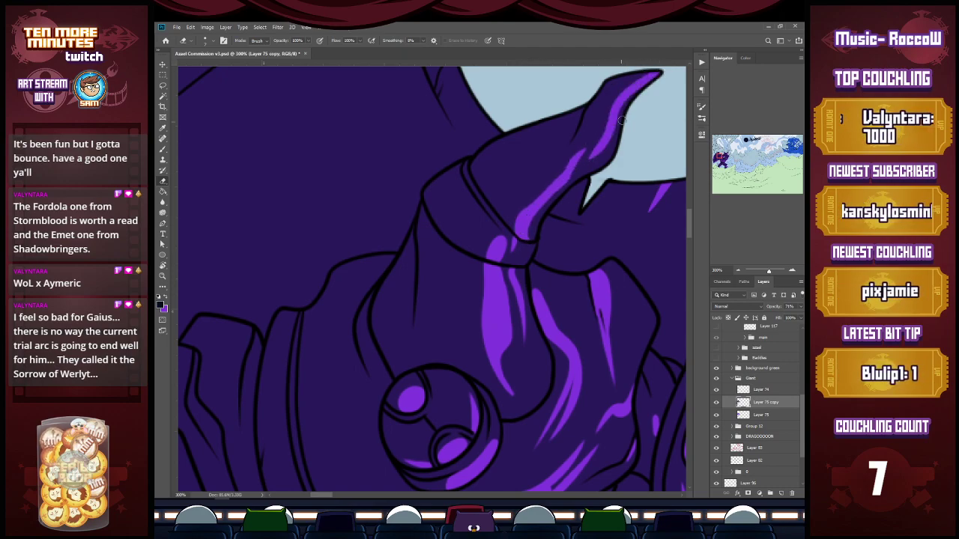
drag(641, 87, 602, 146)
Erase purple highlights along the fingers and fingertips of the giant's open clawed hand.
key(alt+space)
alt+click(629, 161)
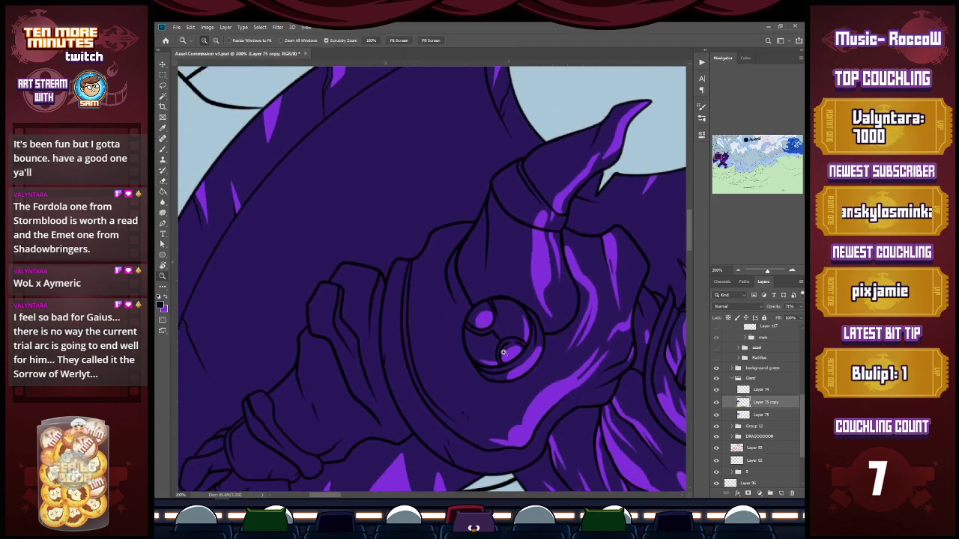
mouse_move(538, 325)
mouse_down()
mouse_move(608, 180)
mouse_move(658, 175)
mouse_up()
mouse_move(388, 374)
mouse_down()
mouse_move(406, 361)
mouse_move(396, 369)
mouse_move(341, 360)
mouse_up()
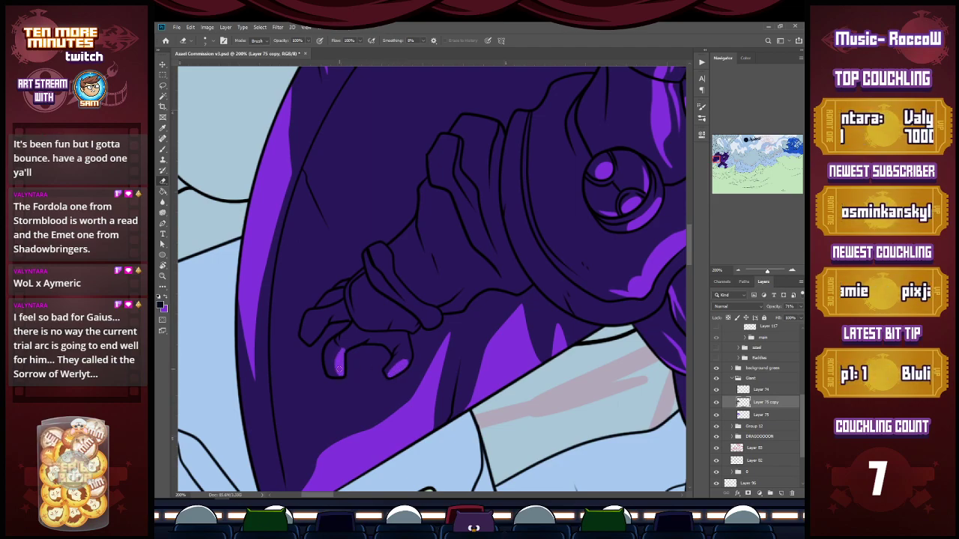
drag(341, 349, 378, 330)
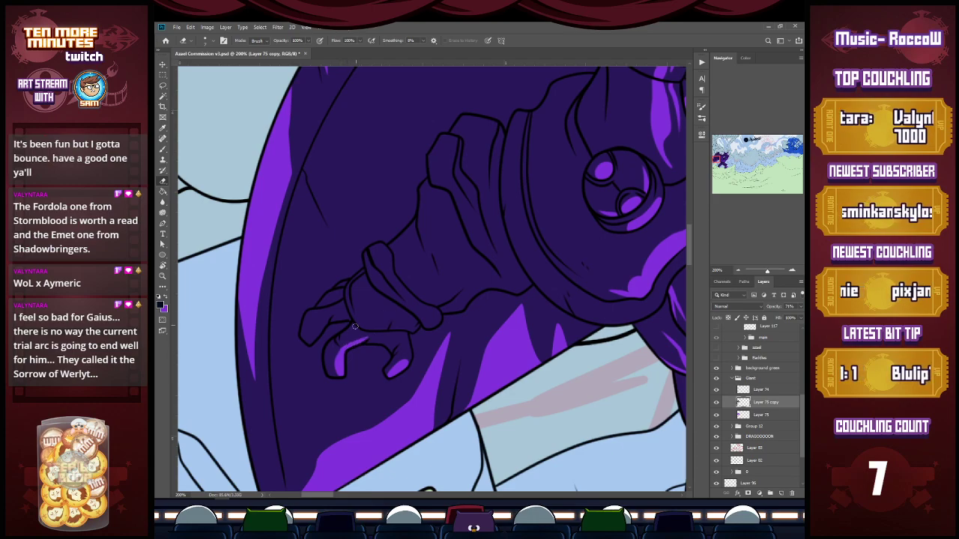
mouse_move(309, 343)
mouse_down()
mouse_move(335, 311)
mouse_move(344, 318)
mouse_up()
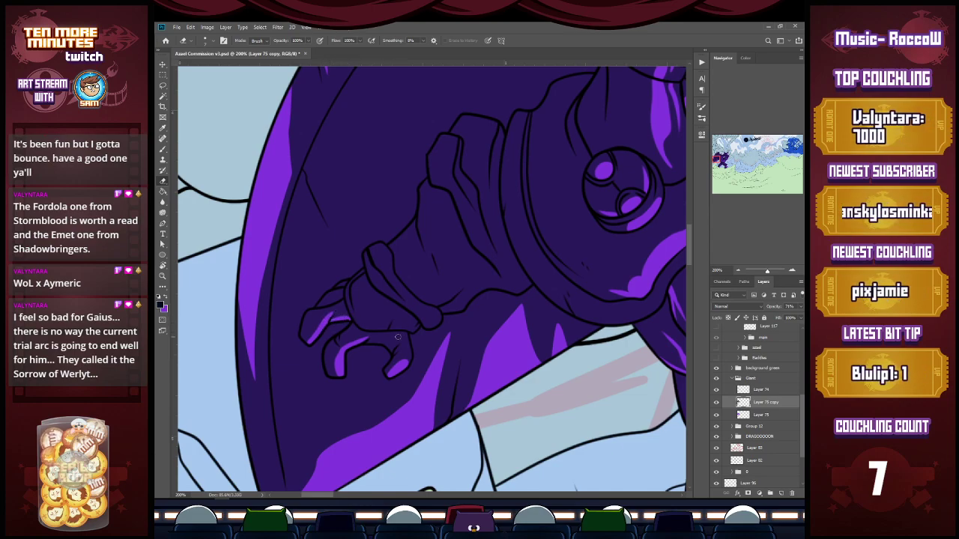
drag(365, 343, 392, 346)
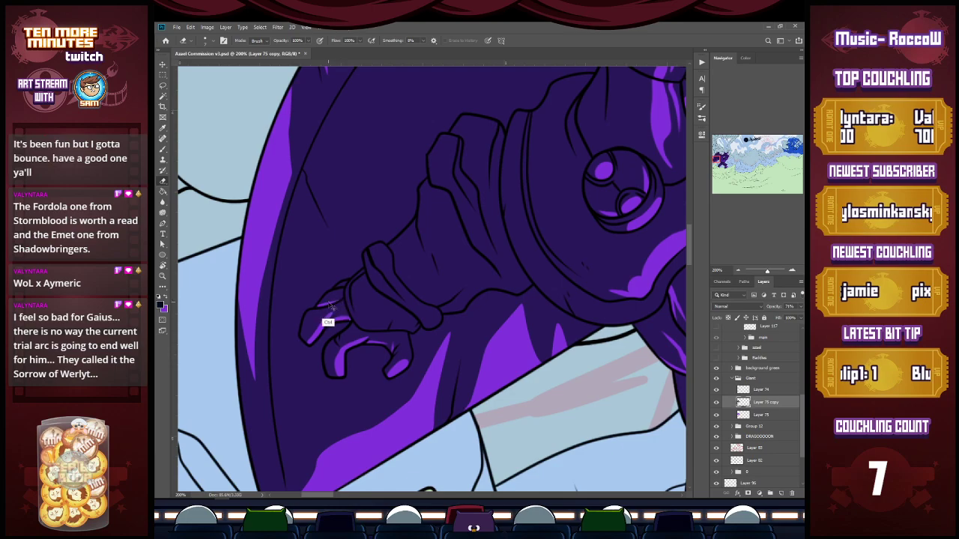
drag(317, 307, 342, 293)
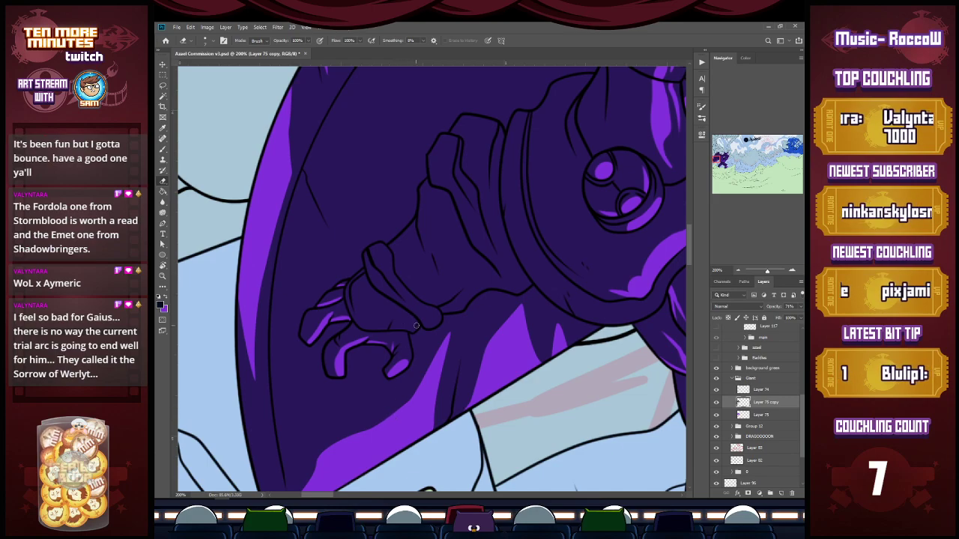
Erase purple highlights along the heel of the palm, the wrist and the lower edge of the forearm.
mouse_move(417, 324)
mouse_down()
mouse_move(386, 316)
mouse_move(413, 328)
mouse_move(384, 327)
mouse_move(407, 313)
mouse_move(389, 327)
mouse_move(437, 322)
mouse_up()
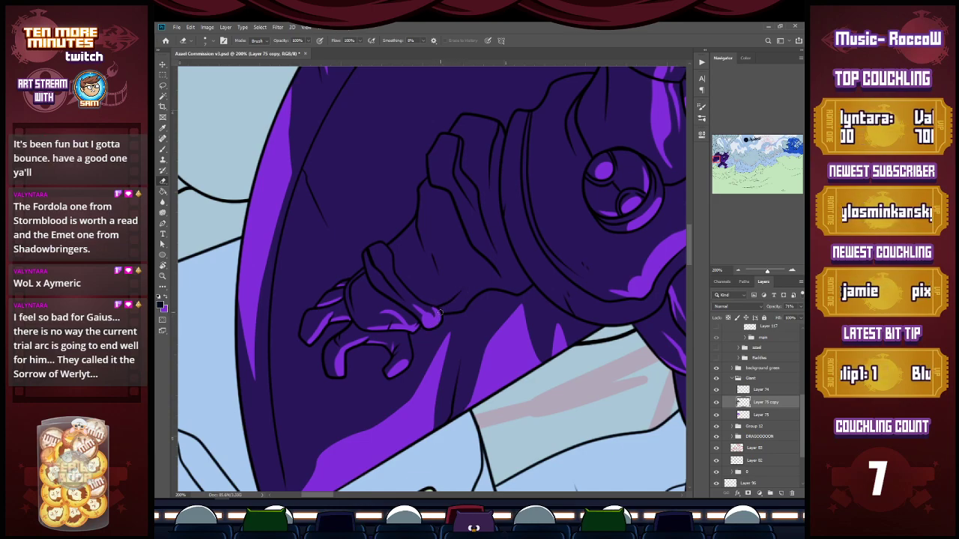
mouse_move(455, 309)
mouse_down()
mouse_move(501, 271)
mouse_move(489, 263)
mouse_move(469, 300)
mouse_move(485, 287)
mouse_move(529, 285)
mouse_up()
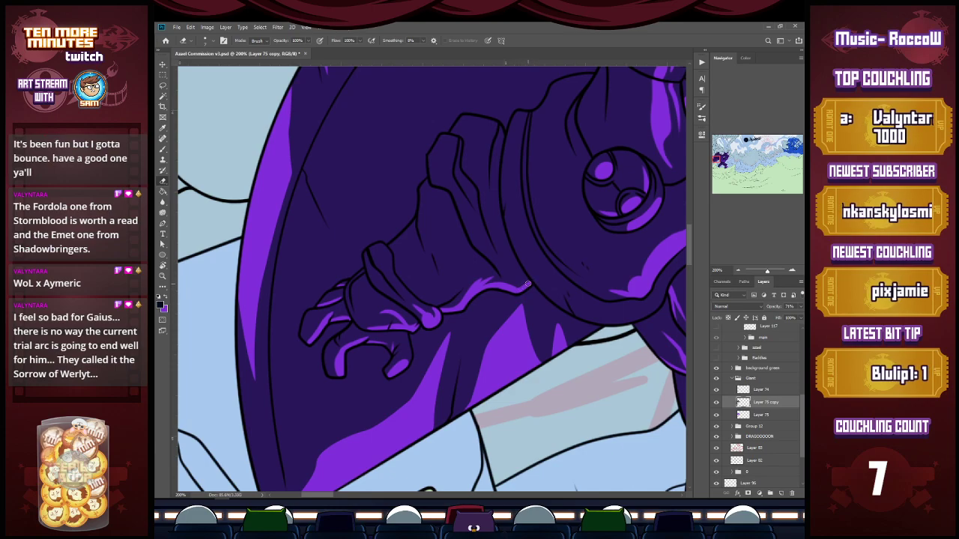
drag(420, 298, 458, 274)
drag(417, 297, 472, 265)
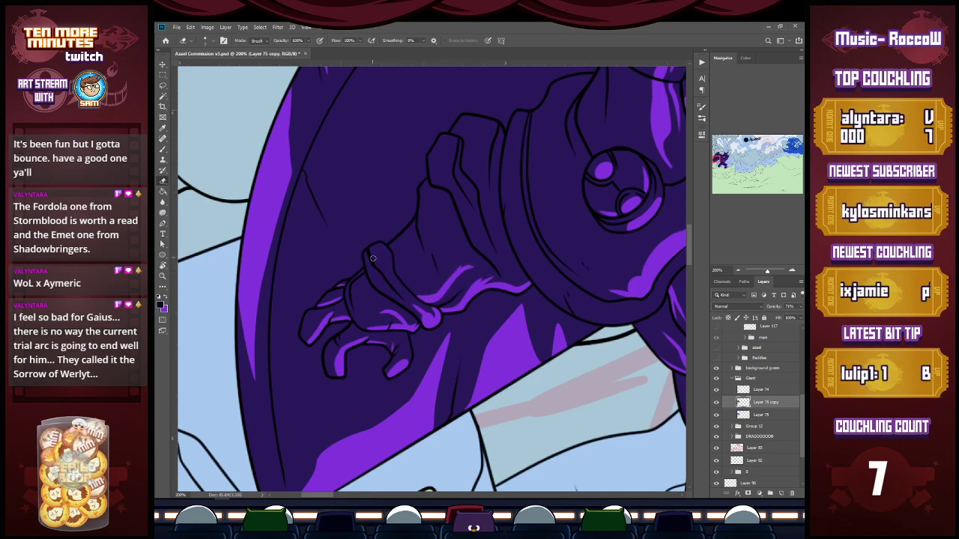
Erase purple highlights on the raised wrist ridge and along the folded armor plate of the forearm.
drag(373, 256, 385, 270)
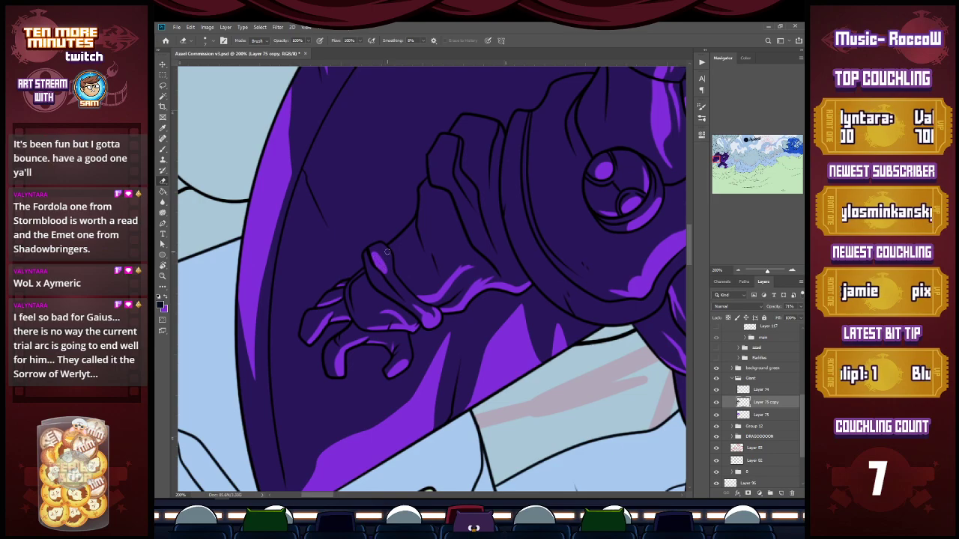
mouse_move(463, 222)
mouse_down()
mouse_move(489, 259)
mouse_move(458, 207)
mouse_move(480, 250)
mouse_move(468, 227)
mouse_move(482, 251)
mouse_move(479, 239)
mouse_move(496, 229)
mouse_move(482, 206)
mouse_move(499, 249)
mouse_move(487, 219)
mouse_move(503, 254)
mouse_up()
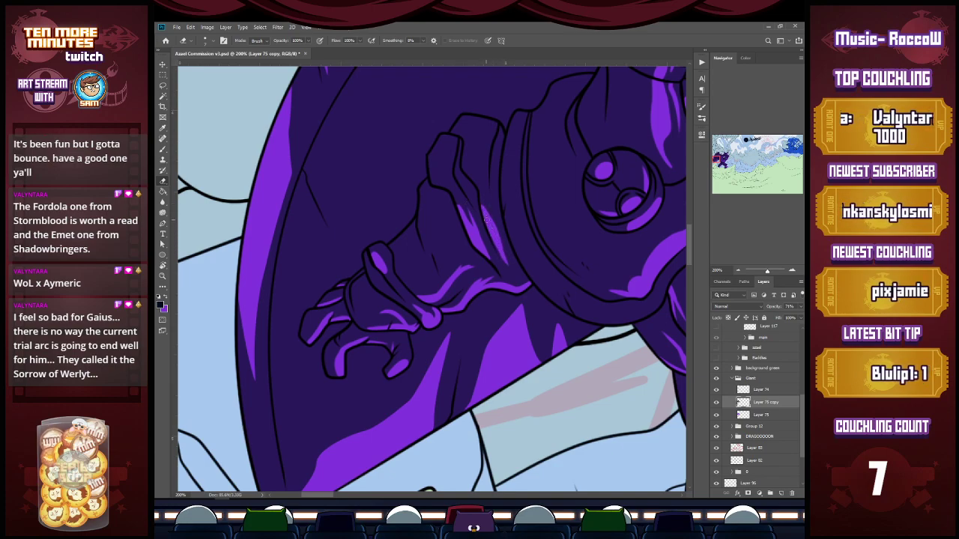
mouse_move(433, 166)
mouse_down()
mouse_move(430, 155)
mouse_move(442, 186)
mouse_move(433, 152)
mouse_move(439, 184)
mouse_up()
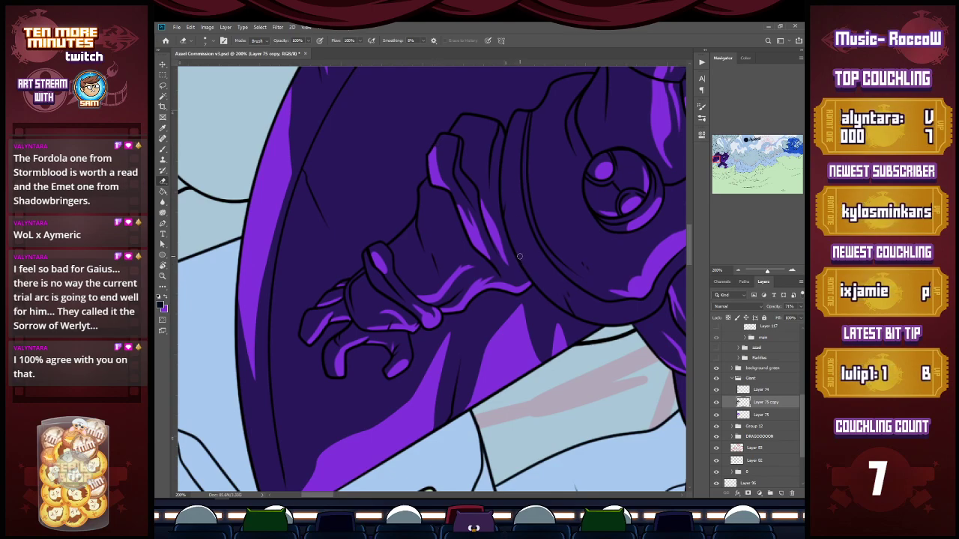
Erase a purple rim highlight along the lower outer edge of the shoulder armor, from the forearm around beneath the emblem.
mouse_move(531, 275)
mouse_down()
mouse_move(569, 312)
mouse_move(525, 269)
mouse_move(556, 301)
mouse_move(518, 238)
mouse_up()
drag(567, 310, 552, 289)
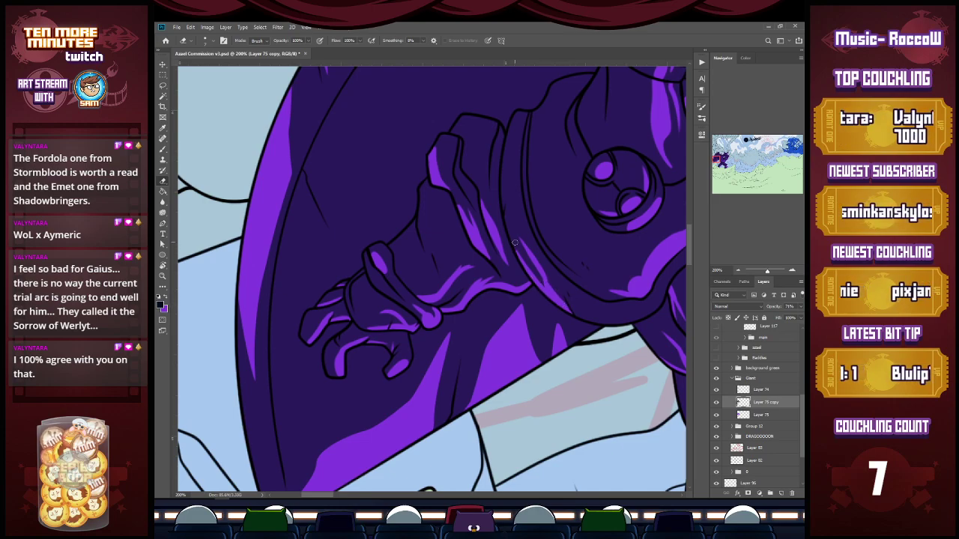
mouse_move(574, 311)
mouse_down()
mouse_move(632, 311)
mouse_move(573, 312)
mouse_move(611, 322)
mouse_move(617, 315)
mouse_move(571, 310)
mouse_move(627, 319)
mouse_move(599, 318)
mouse_move(642, 305)
mouse_up()
mouse_move(642, 305)
mouse_down()
mouse_move(606, 316)
mouse_move(654, 298)
mouse_move(606, 315)
mouse_move(645, 313)
mouse_move(626, 322)
mouse_move(662, 303)
mouse_up()
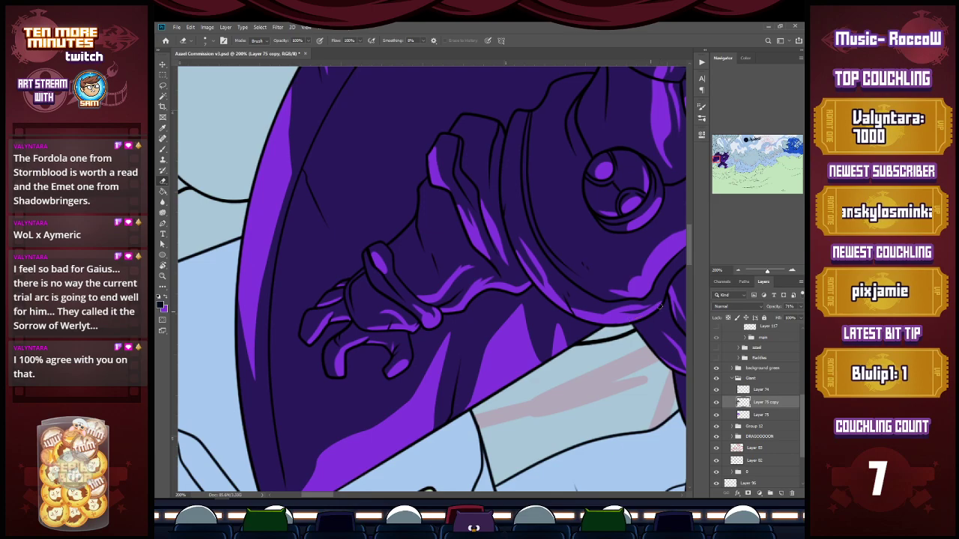
Erase purple streaks on the shoulder armor between the round emblem and the forearm.
key(z)
alt+click(621, 321)
alt+click(620, 320)
alt+click(621, 321)
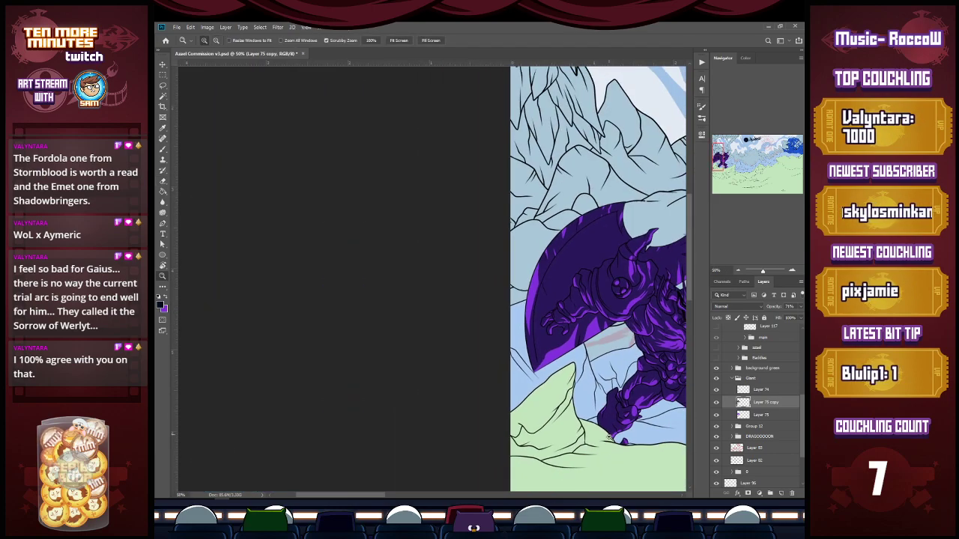
key(e)
key(z)
click(612, 289)
click(610, 288)
key(e)
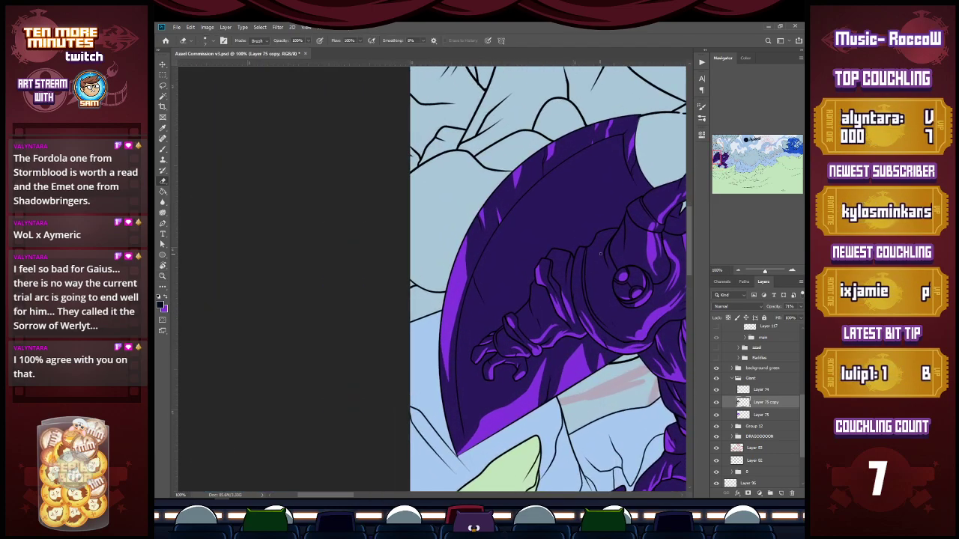
drag(598, 265, 608, 319)
drag(599, 274, 605, 309)
mouse_move(597, 272)
mouse_down()
mouse_move(596, 290)
mouse_move(594, 272)
mouse_up()
Save the file and collapse the Giant layer group.
key(z)
alt+click(638, 266)
alt+click(639, 266)
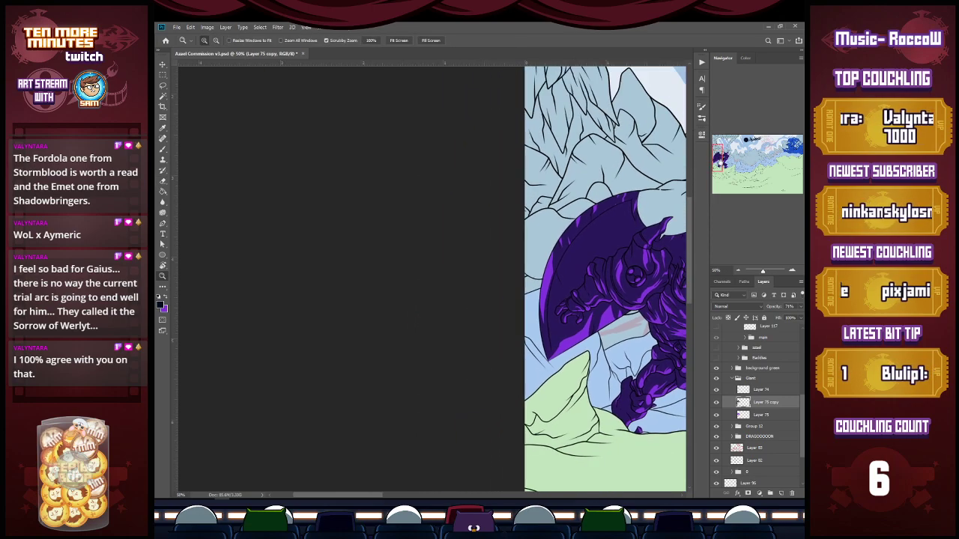
key(ctrl+s)
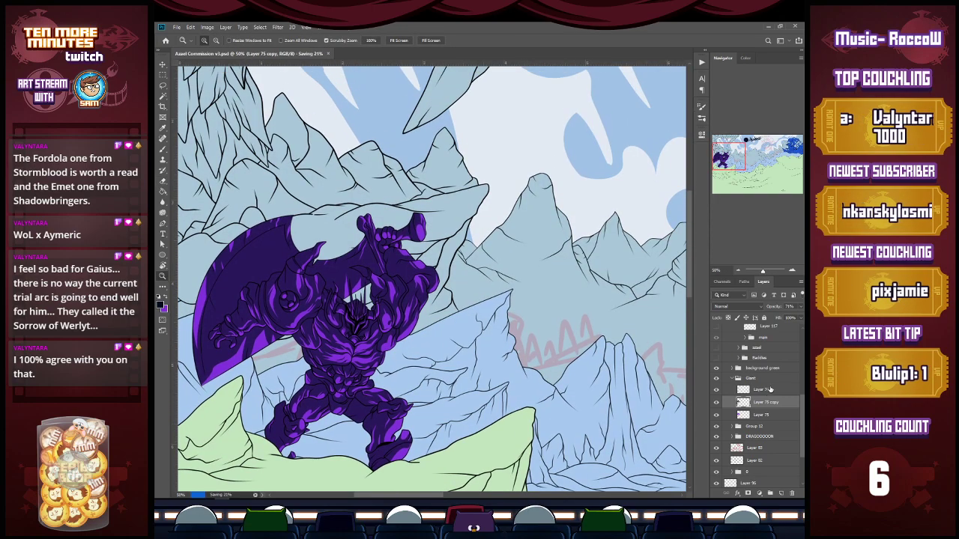
click(739, 378)
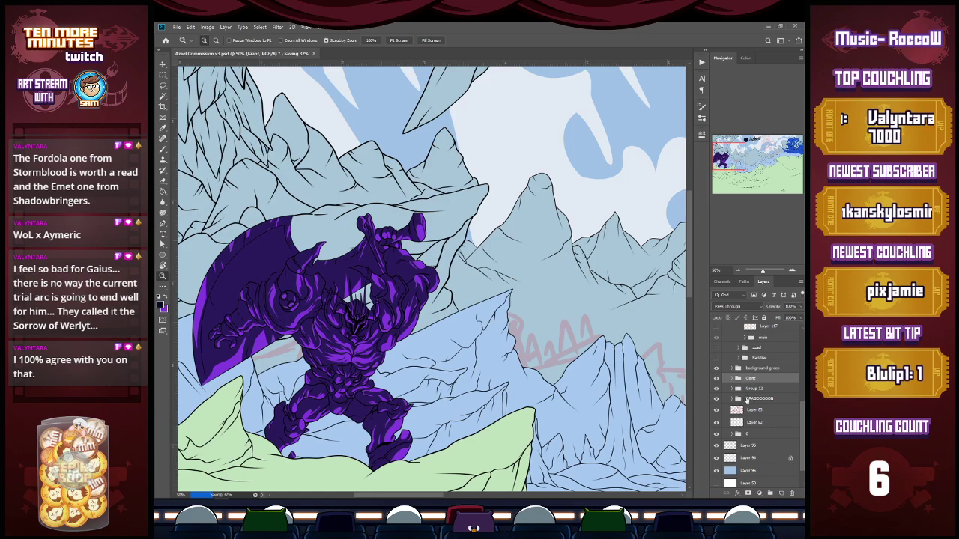
Show the red enemy soldiers' group and the shaded black copy of the scythe fighter, leaving the flat red version hidden.
alt+click(595, 428)
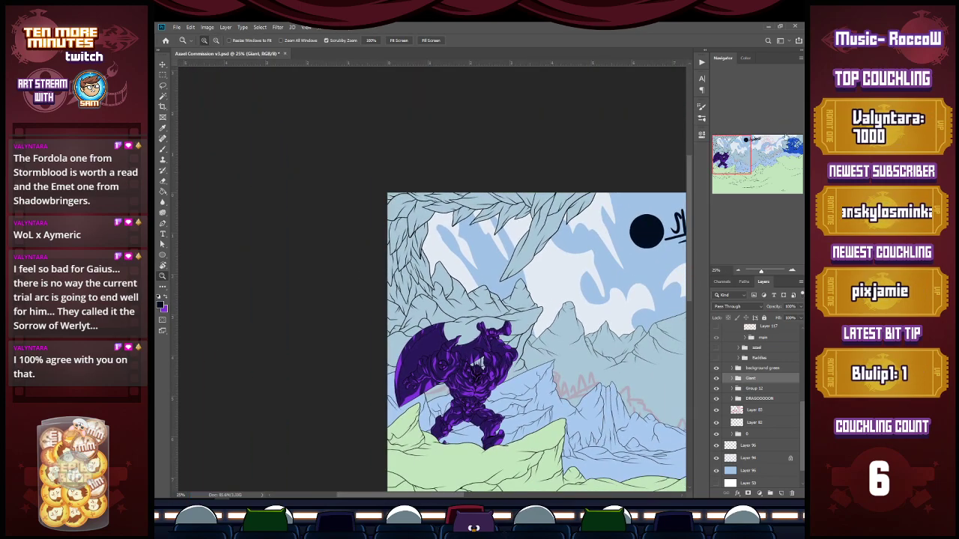
click(747, 160)
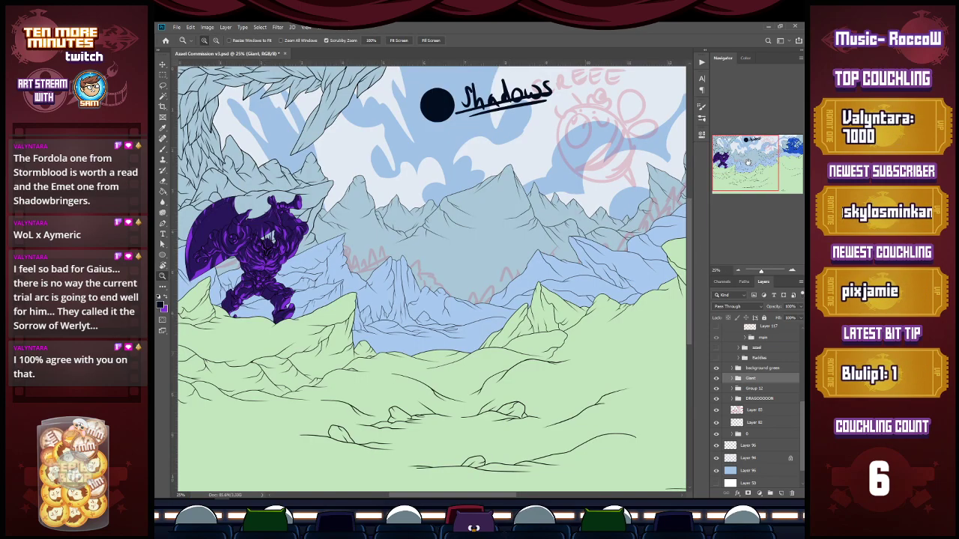
click(716, 349)
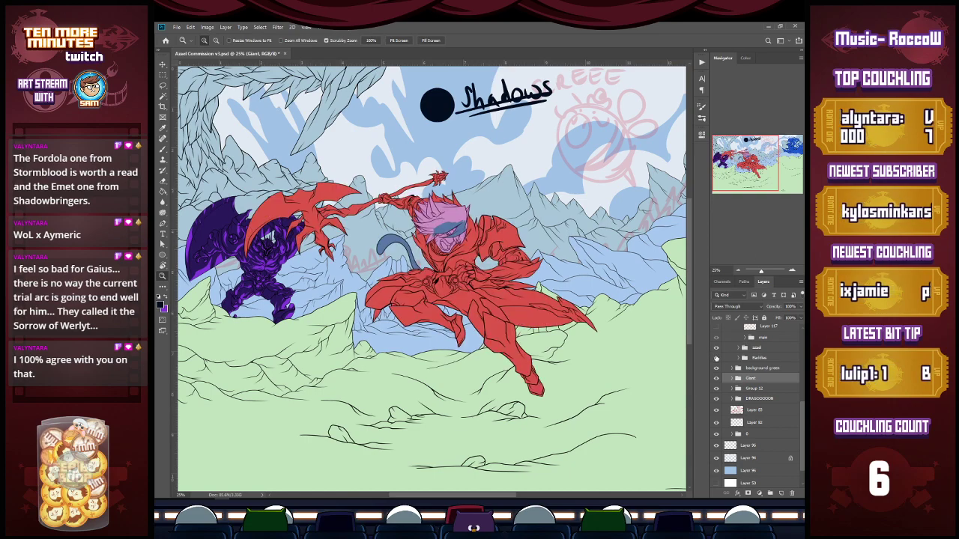
click(716, 359)
click(739, 348)
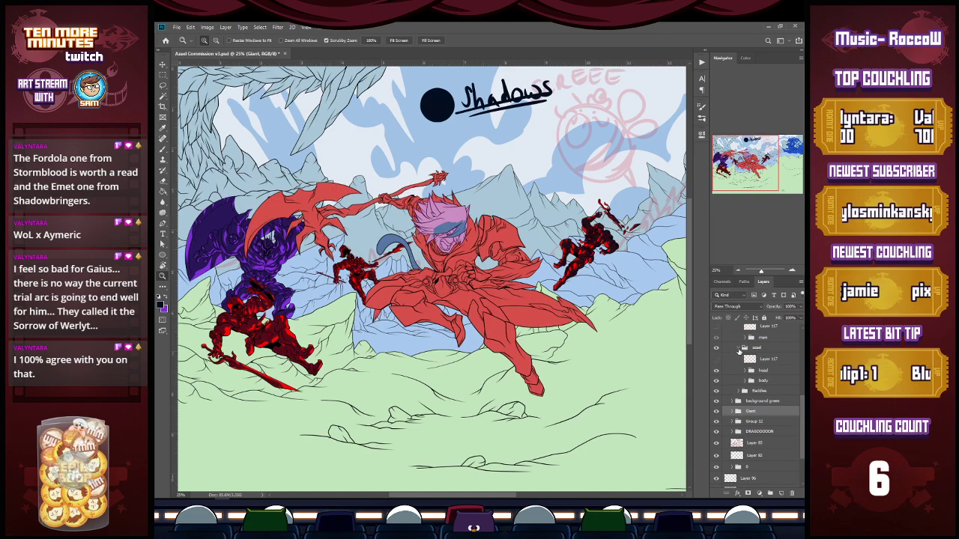
click(739, 348)
click(716, 348)
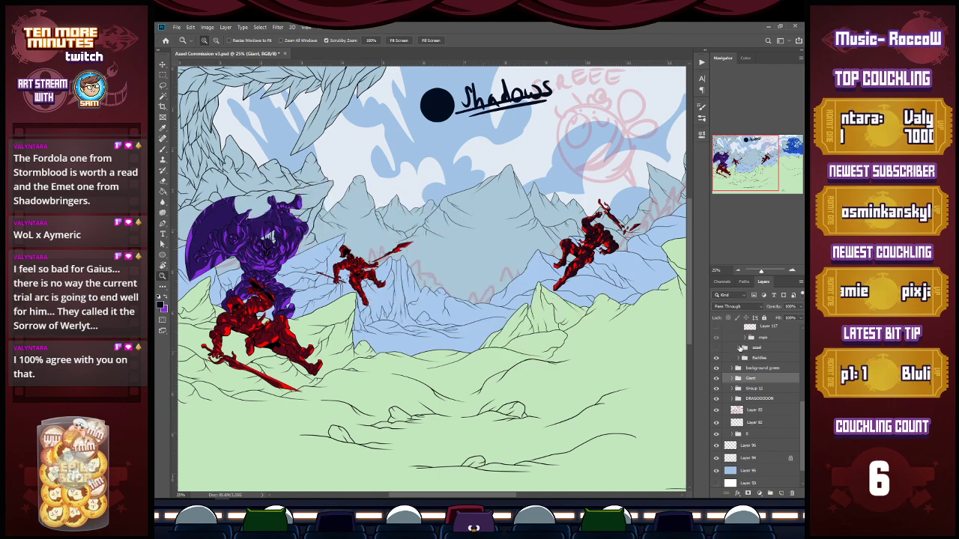
scroll(730, 367, up, 3)
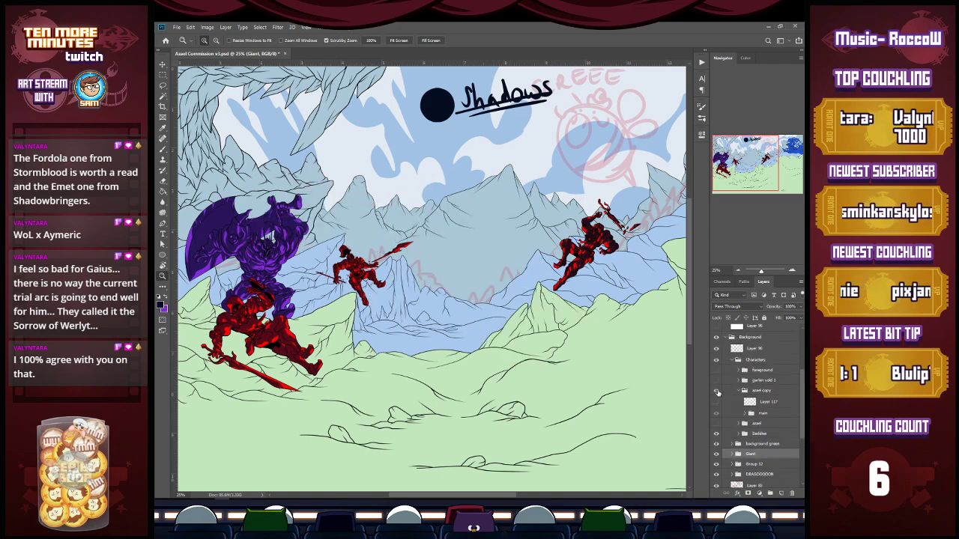
click(716, 390)
Show the large armored foreground soldier's layer group and expand it, keeping the separate foreground group hidden.
drag(751, 173, 766, 171)
click(716, 372)
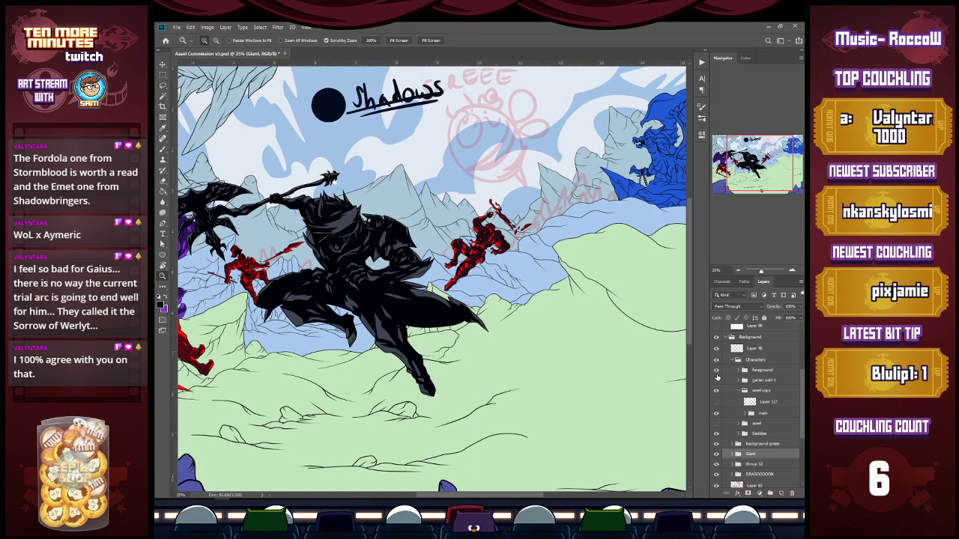
click(716, 371)
click(716, 380)
click(742, 380)
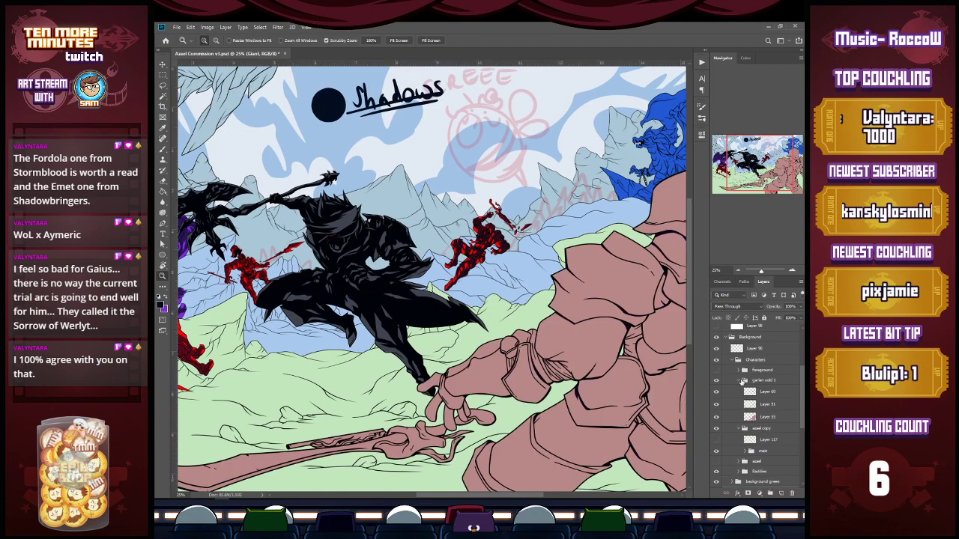
Duplicate the large soldier's flat color layer, lock its transparent pixels, fill it with the near-black shadow color, and save the file.
click(766, 417)
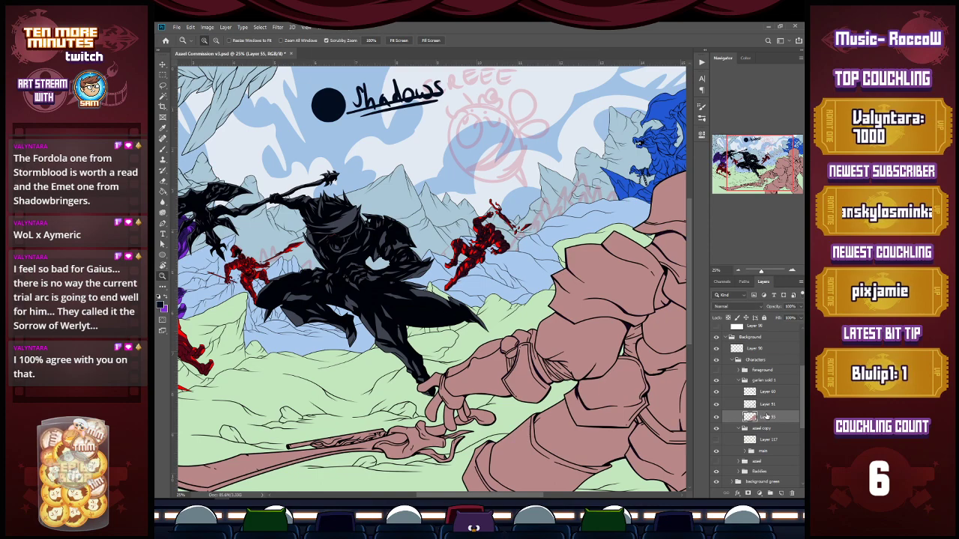
key(ctrl+j)
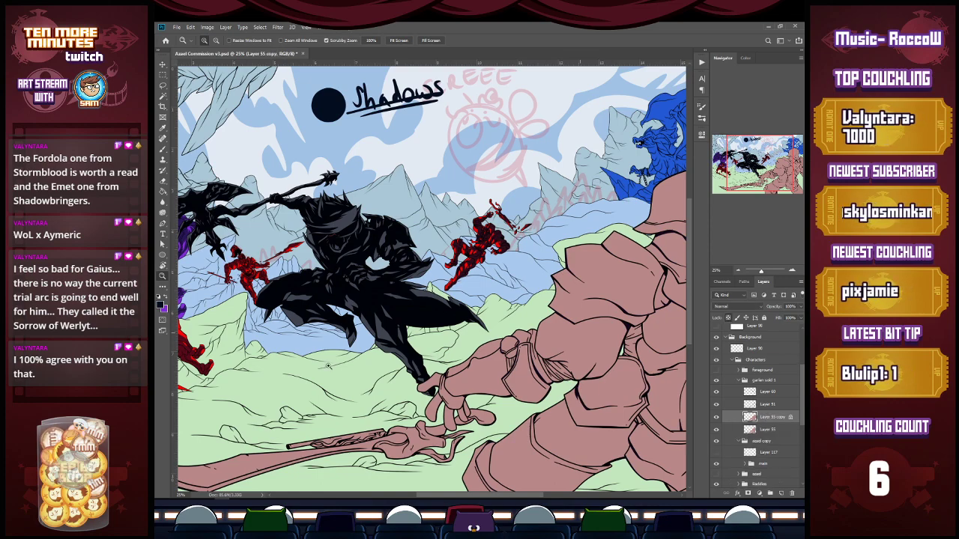
key(g)
click(604, 350)
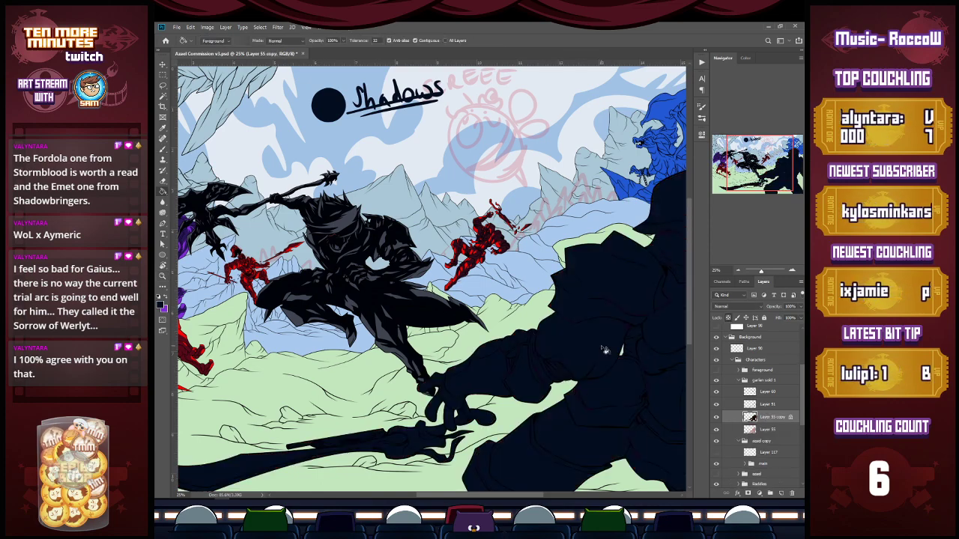
key(z)
alt+click(490, 340)
key(ctrl+s)
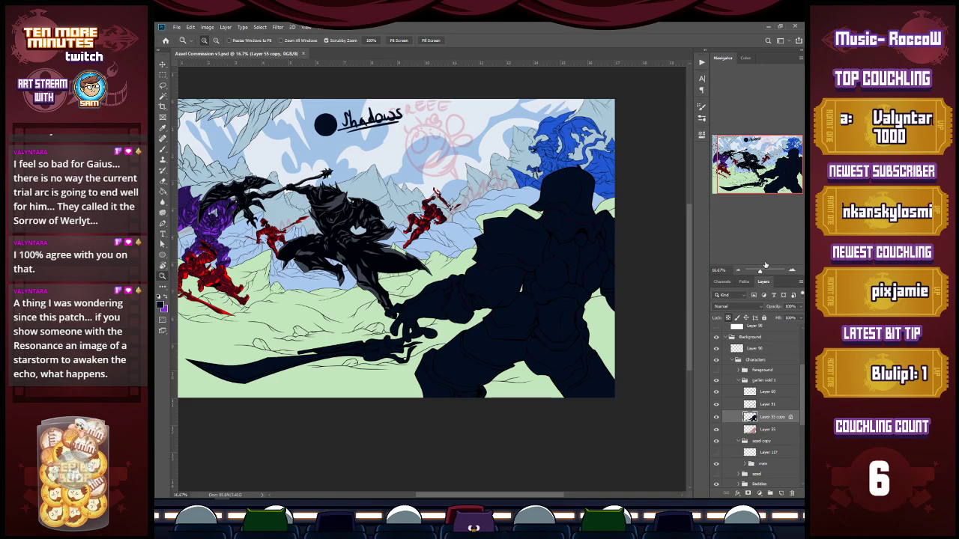
Compare the large soldier's helmet with and without the dark shadow layer, leaving that layer visible.
drag(588, 167, 595, 170)
click(596, 170)
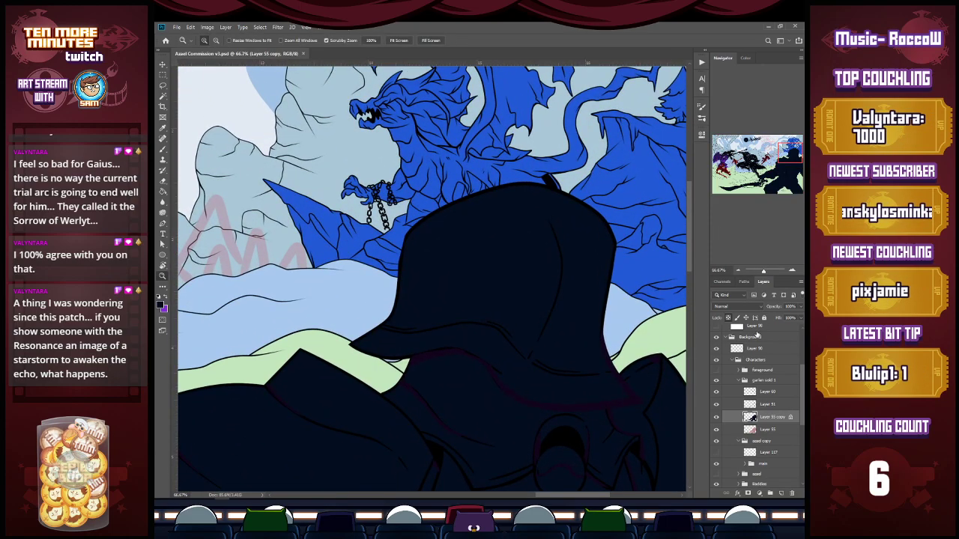
click(716, 418)
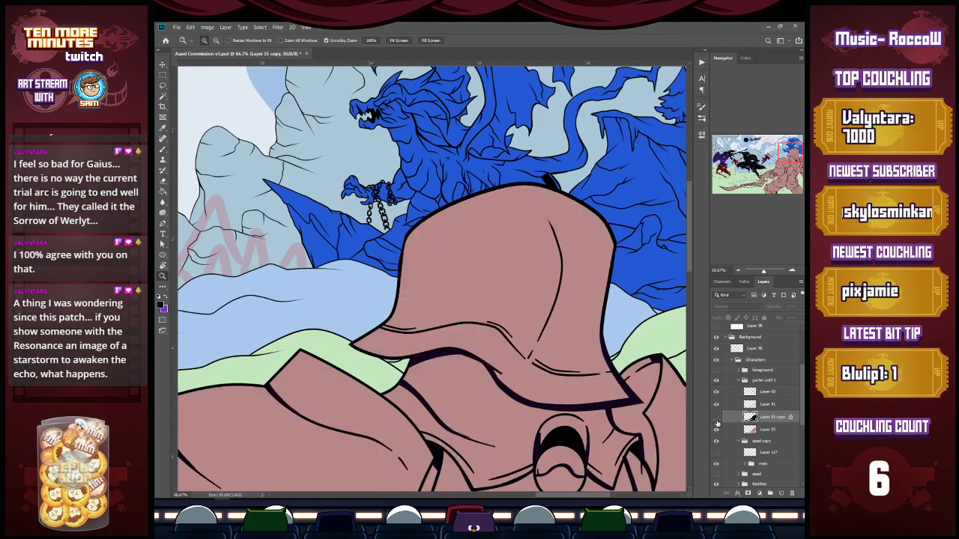
click(716, 417)
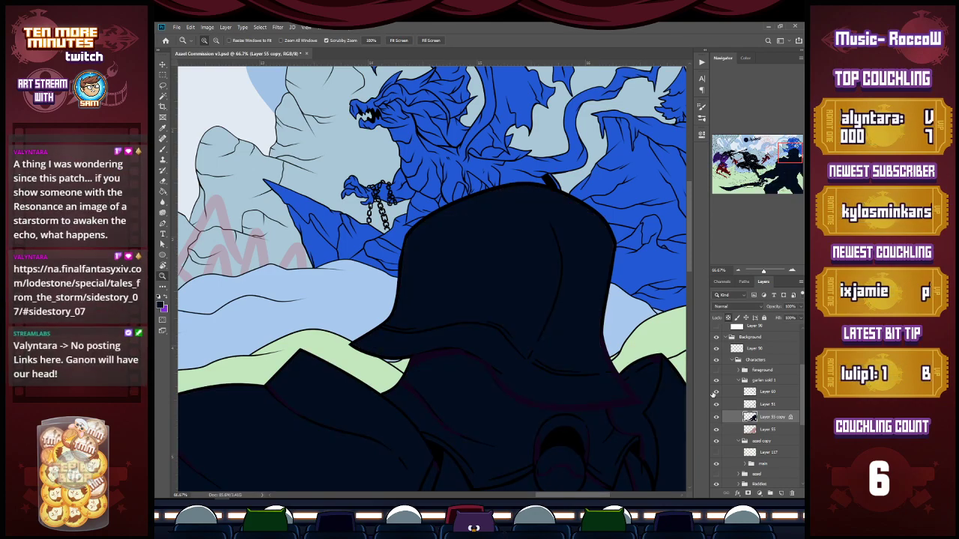
Lasso the front rim and brim tip of the large soldier's helmet on the dark shadow copy and cut that area out.
click(776, 430)
click(770, 418)
key(e)
key(l)
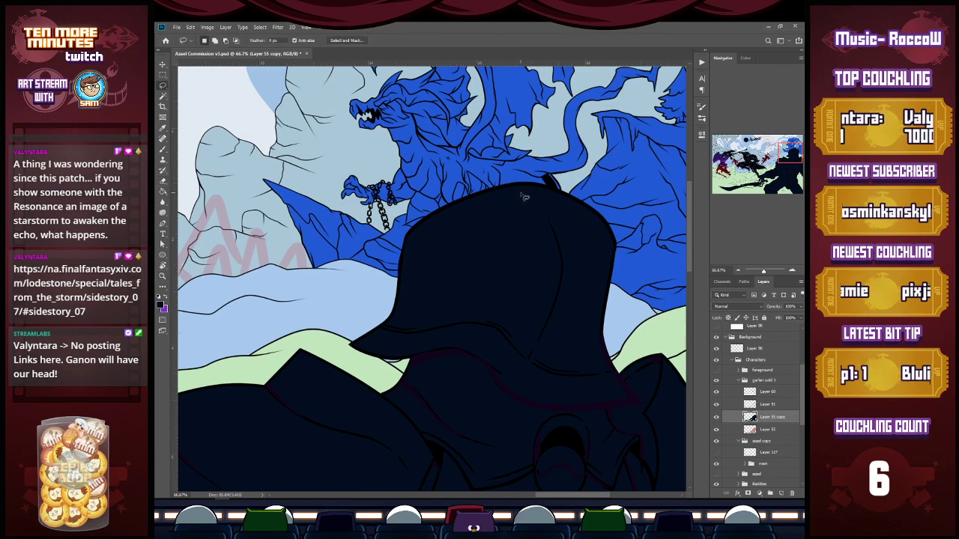
mouse_move(541, 187)
mouse_down()
mouse_move(427, 251)
mouse_move(411, 313)
mouse_move(378, 352)
mouse_move(336, 342)
mouse_move(384, 241)
mouse_move(562, 185)
mouse_up()
key(ctrl+x)
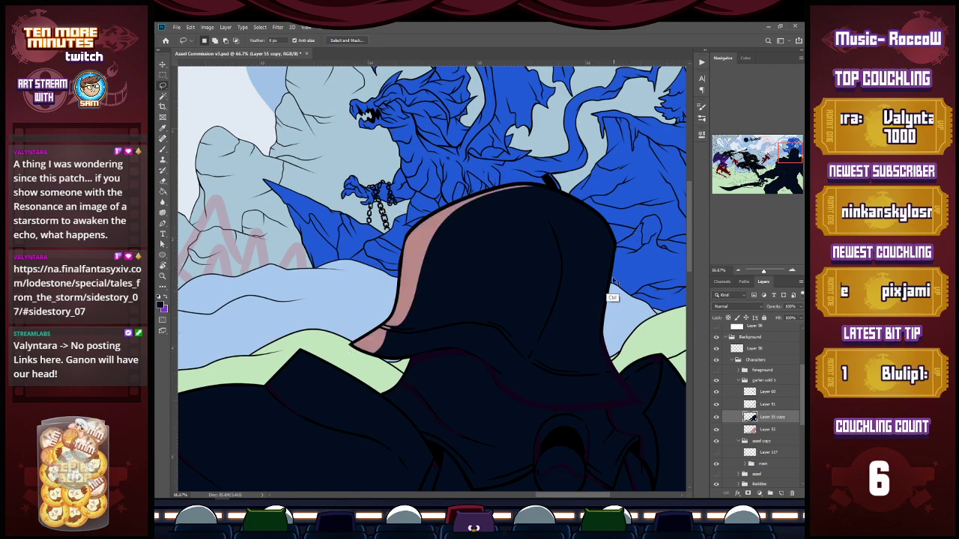
Check the two layers above the shadow layer by toggling their visibility, and delete the topmost one in the large soldier's group.
drag(574, 282, 649, 198)
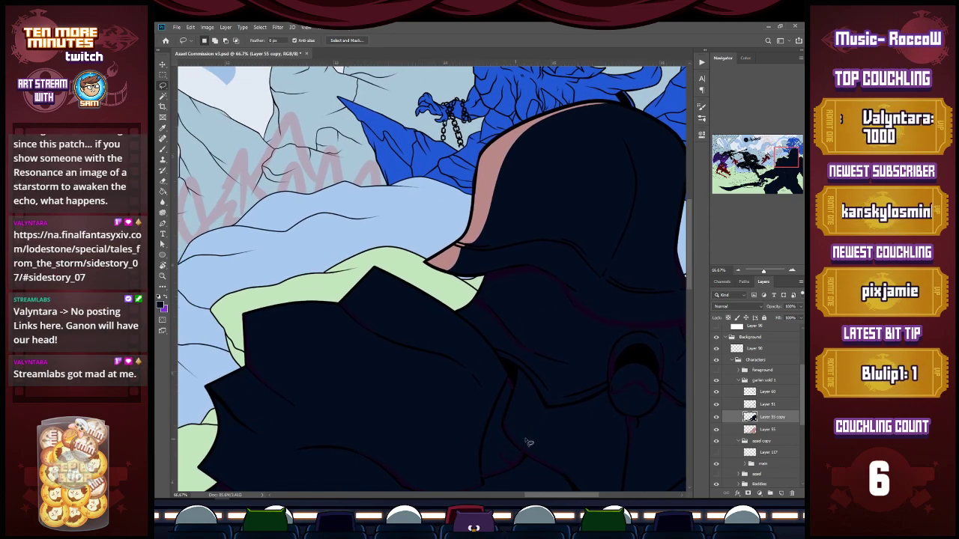
click(715, 405)
click(715, 405)
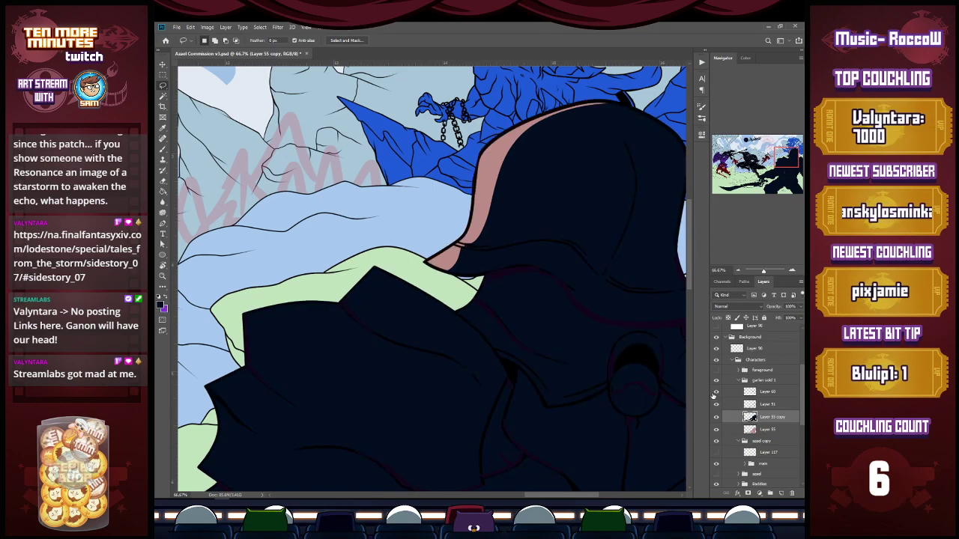
click(716, 393)
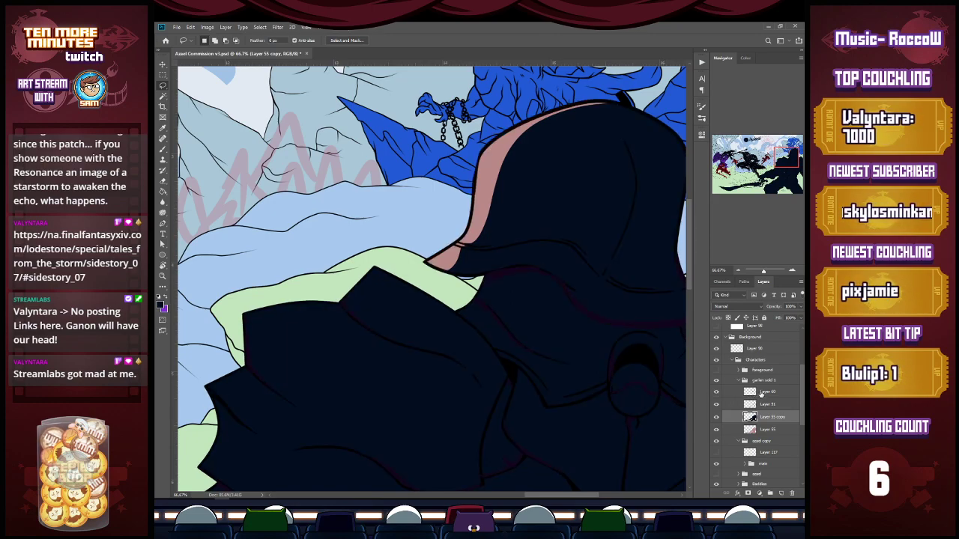
click(755, 394)
key(Delete)
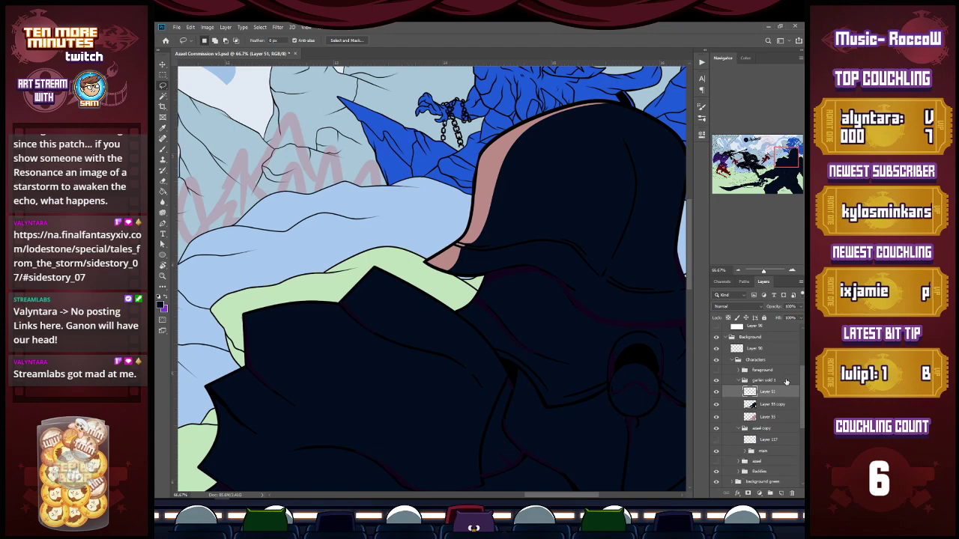
Lock the transparent pixels of the soldier's line layer and paint over its lines in the near-black shadow color with a very large brush.
key(z)
alt+click(628, 368)
alt+click(628, 368)
alt+click(629, 370)
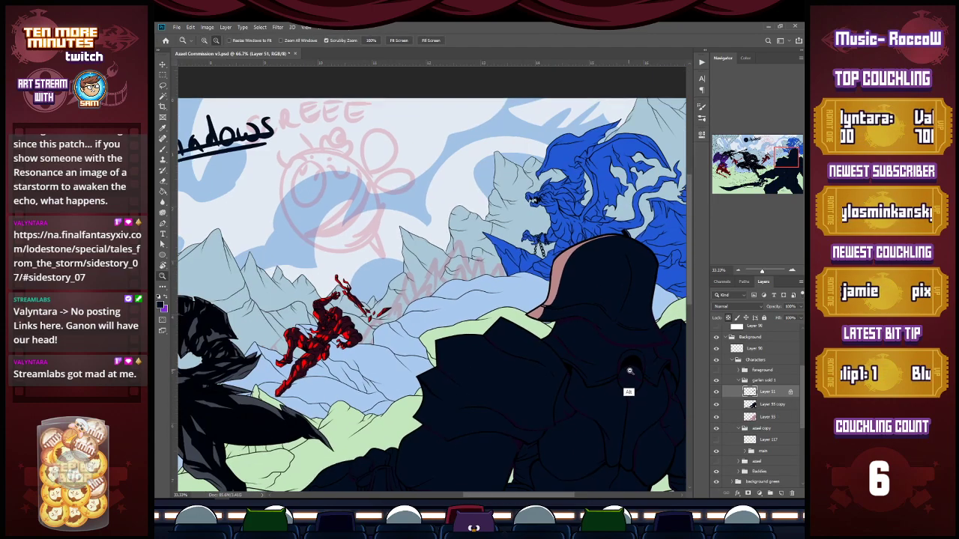
alt+click(629, 370)
alt+click(627, 368)
key(b)
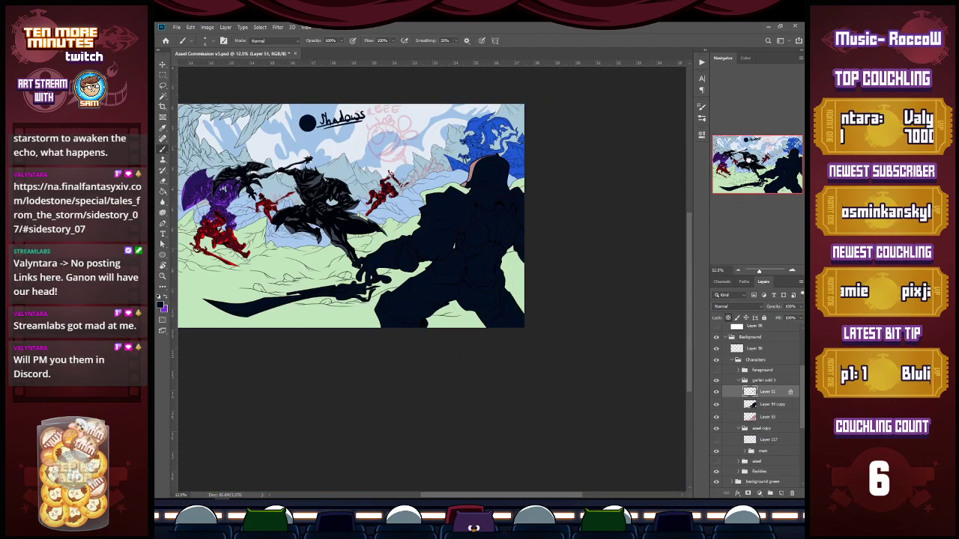
key(bracketright)
key(bracketright)
key(bracketright)
key(bracketright)
key(bracketright)
key(bracketright)
key(bracketright)
key(bracketright)
key(bracketright)
key(bracketright)
key(bracketright)
key(bracketright)
key(bracketright)
key(bracketright)
key(bracketright)
key(bracketright)
key(bracketright)
key(bracketright)
key(bracketright)
key(bracketright)
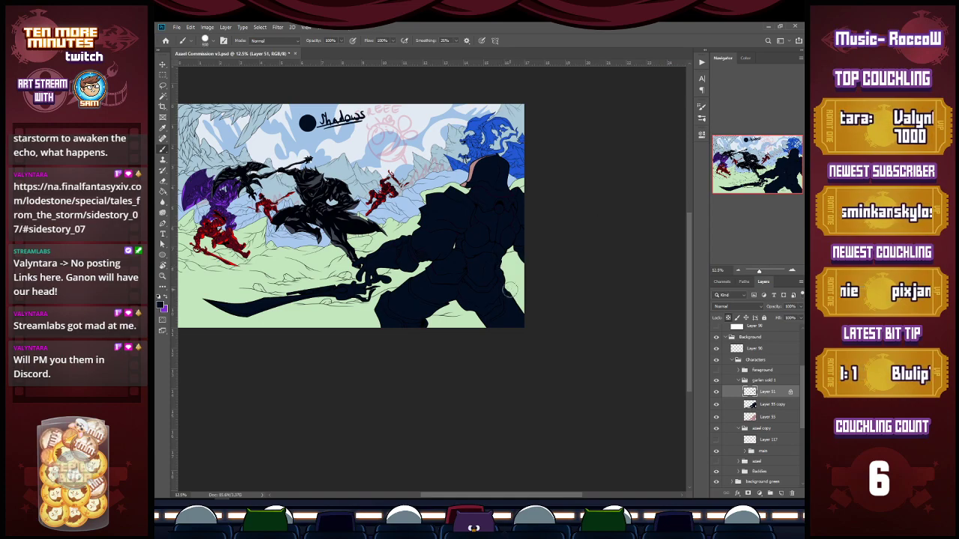
mouse_move(511, 269)
mouse_down()
mouse_move(423, 244)
mouse_move(457, 217)
mouse_up()
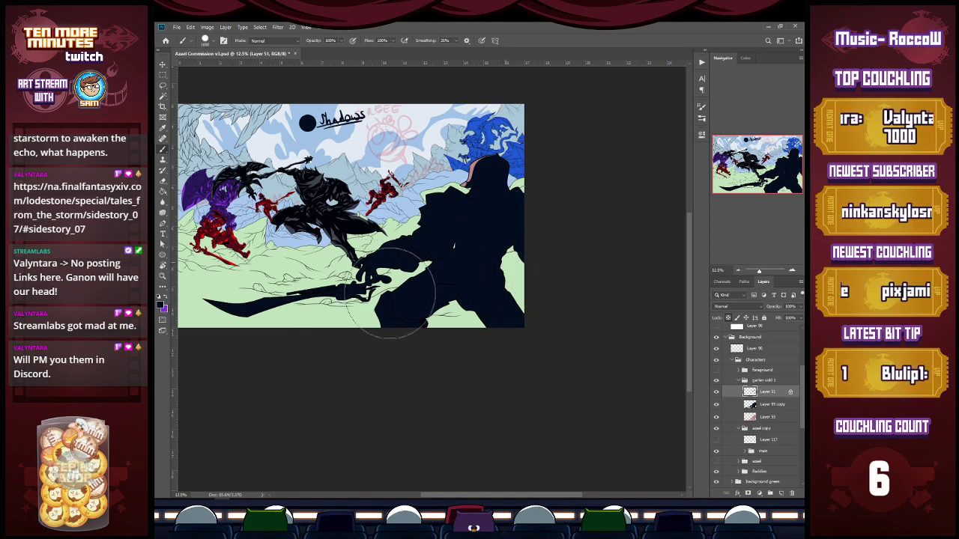
Set the foreground color to black, repaint all of the large soldier's line art with it, and save the file.
click(162, 303)
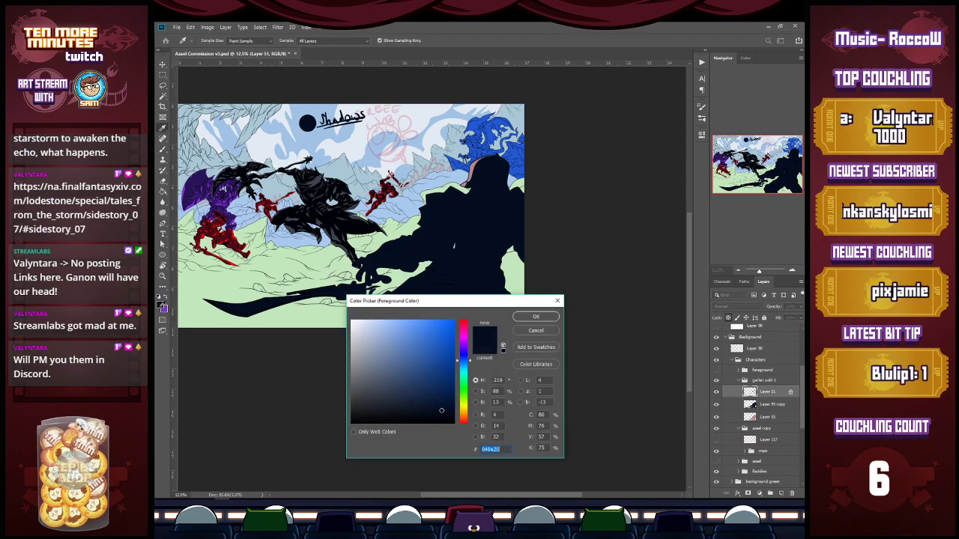
drag(452, 407, 462, 433)
click(536, 317)
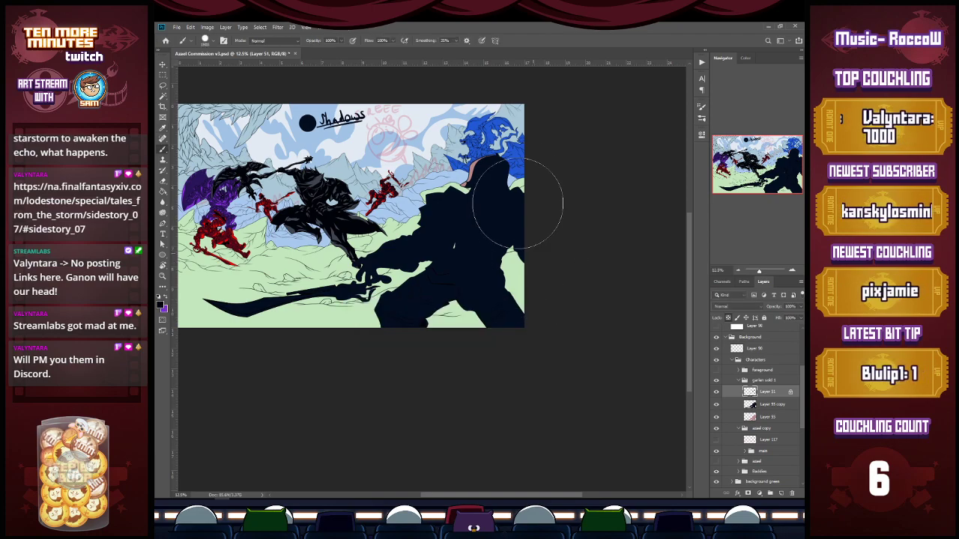
mouse_move(398, 229)
mouse_down()
mouse_move(213, 334)
mouse_move(487, 226)
mouse_move(444, 352)
mouse_move(556, 199)
mouse_move(592, 212)
mouse_up()
key(ctrl+s)
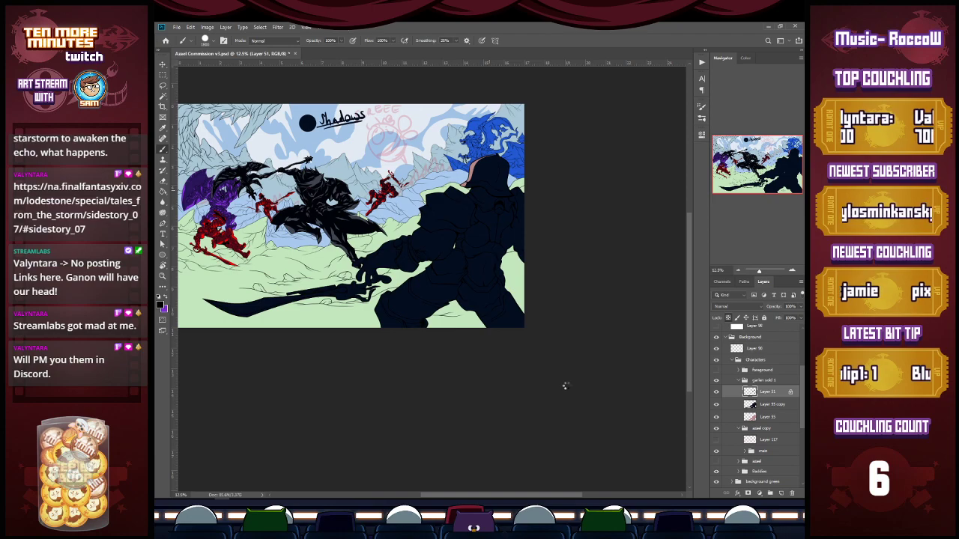
mouse_move(518, 326)
mouse_down()
mouse_move(518, 206)
mouse_move(233, 305)
mouse_move(394, 250)
mouse_move(650, 126)
mouse_up()
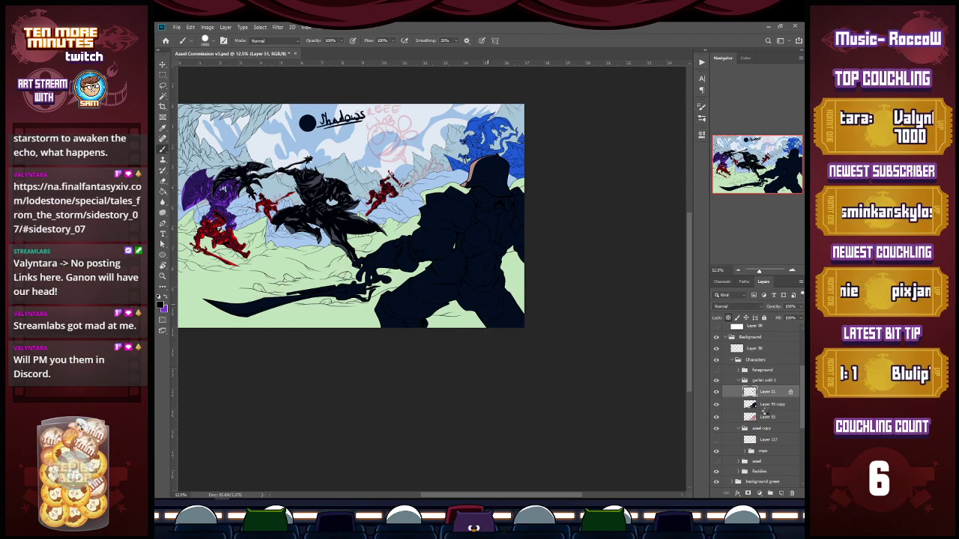
click(771, 404)
key(ctrl+s)
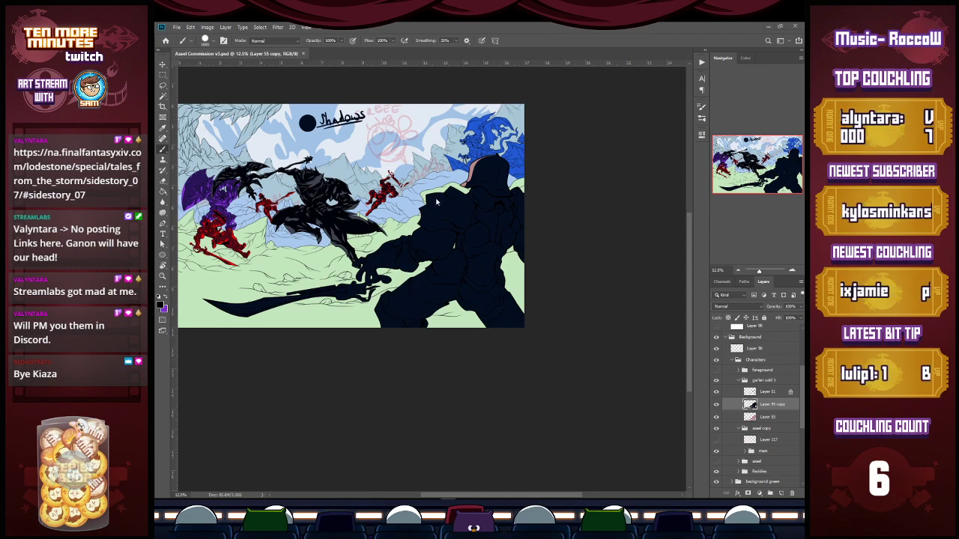
Try to clean up the stray dark dot on the large soldier's shoulder armor with the eraser and brush.
key(e)
key(ctrl+plus)
key(ctrl+plus)
key(ctrl+plus)
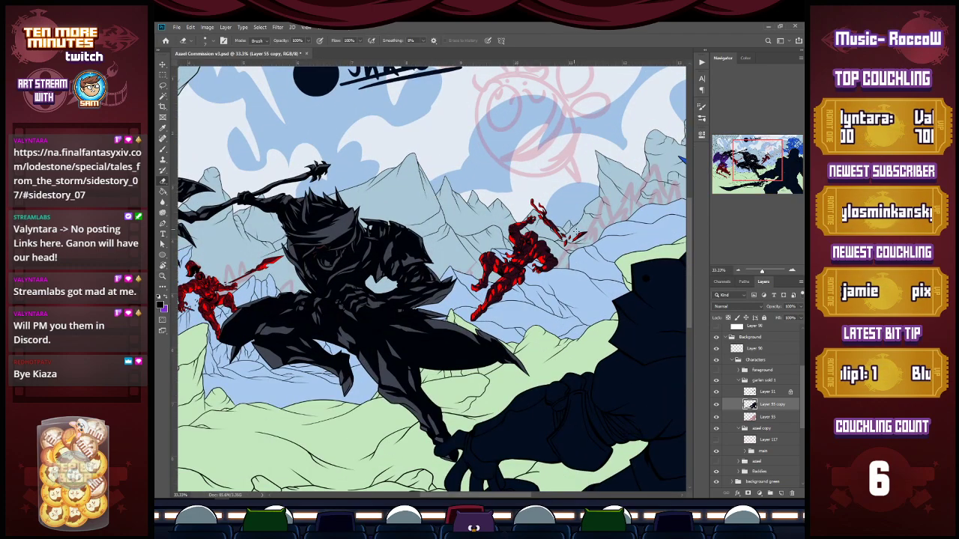
drag(743, 170, 755, 172)
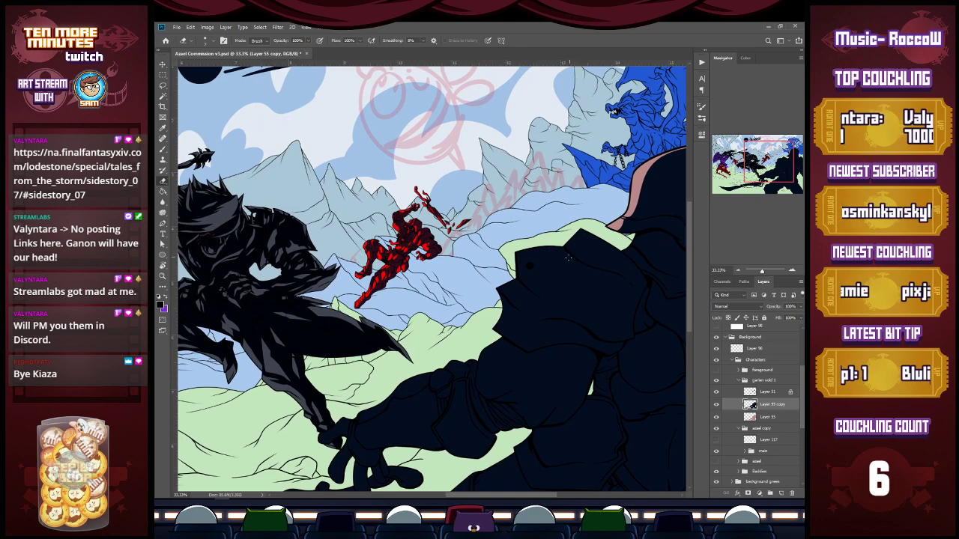
mouse_move(537, 264)
mouse_down()
mouse_move(528, 266)
mouse_move(539, 263)
mouse_up()
key(ctrl+z)
key(b)
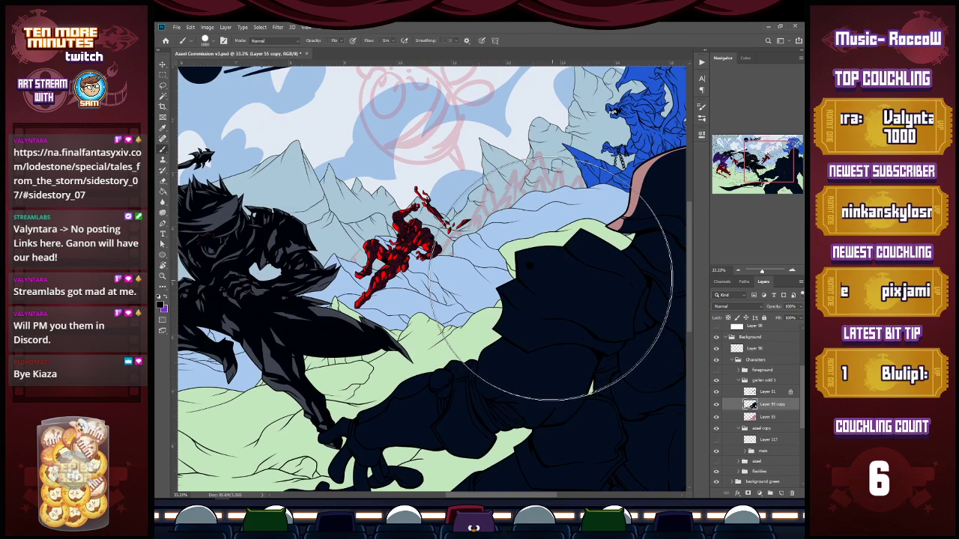
click(543, 287)
key(ctrl+z)
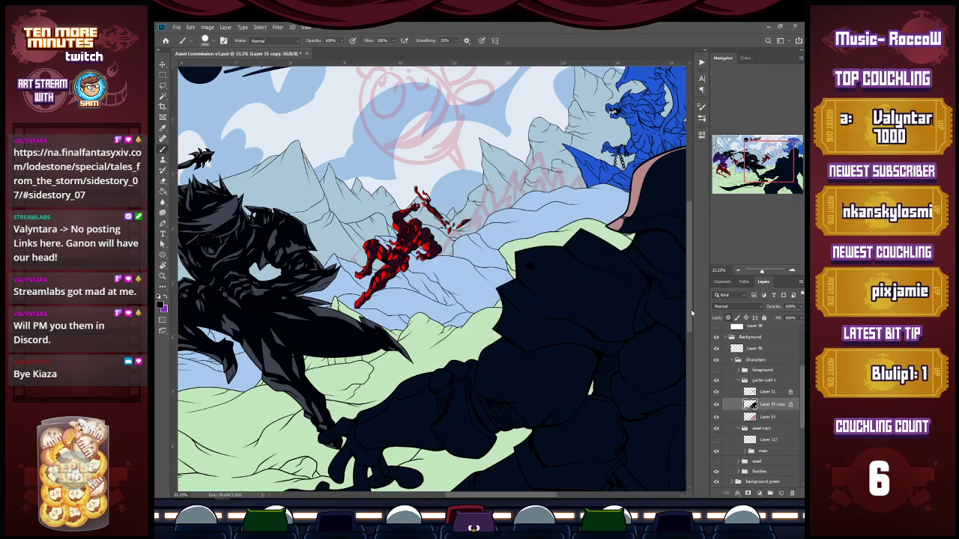
Paint over the stray dot on the shoulder armor with the sampled shadow color, and unlock the shadow layer's transparent pixels.
key(i)
click(522, 300)
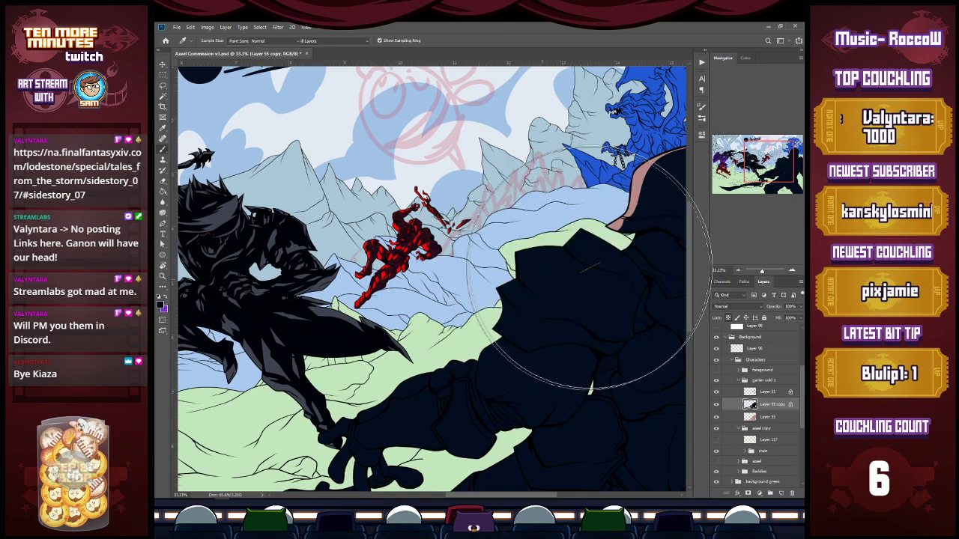
click(728, 319)
key(e)
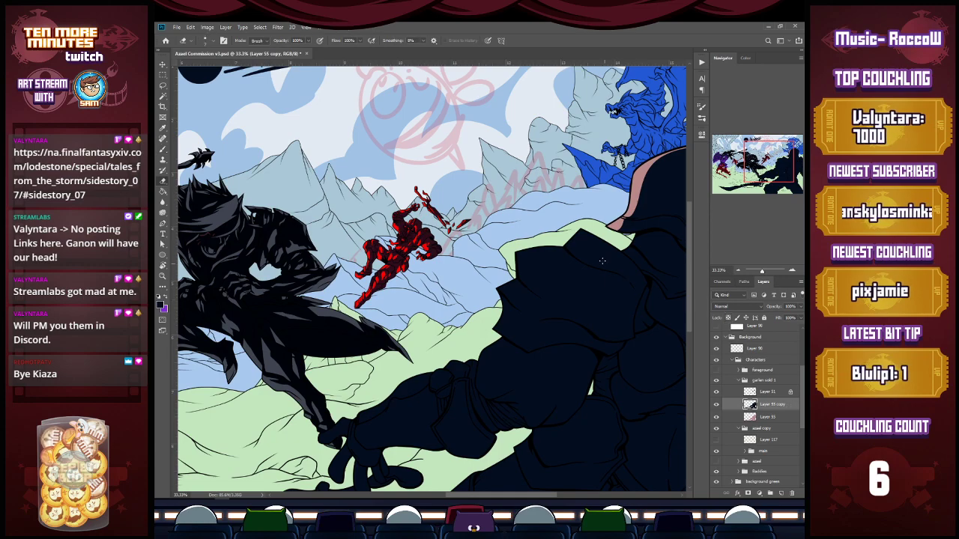
Enlarge the eraser and clear a small highlight at the peak of the large soldier's near shoulder plate.
key(bracketright)
key(bracketright)
key(bracketright)
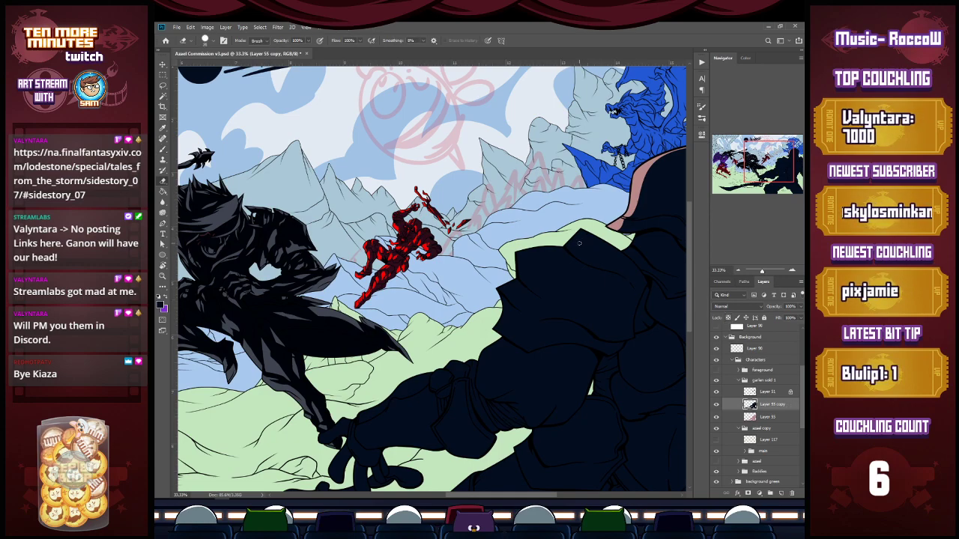
drag(569, 246, 589, 219)
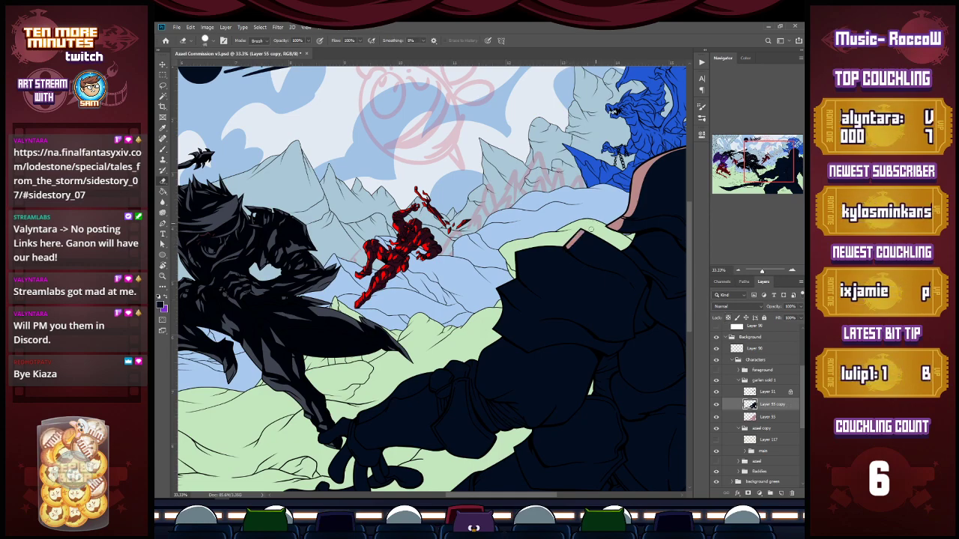
drag(578, 241, 598, 246)
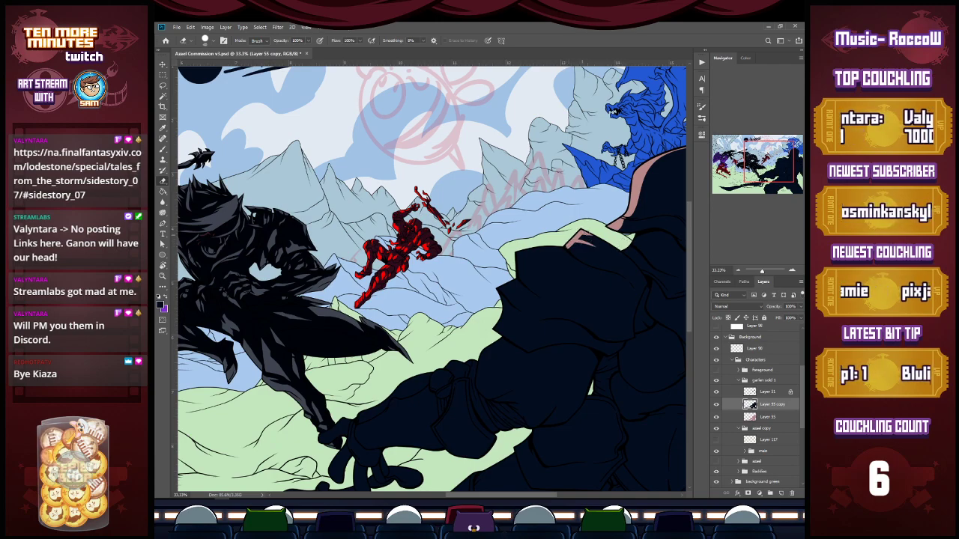
Lower the shadow layer's opacity to 87% and erase rim highlights along the spiked shoulder plate and upper arm.
click(799, 311)
drag(797, 318, 794, 318)
mouse_move(567, 245)
mouse_down()
mouse_move(521, 254)
mouse_move(527, 276)
mouse_move(499, 288)
mouse_move(514, 289)
mouse_move(501, 296)
mouse_move(503, 339)
mouse_move(478, 366)
mouse_move(480, 388)
mouse_move(485, 354)
mouse_up()
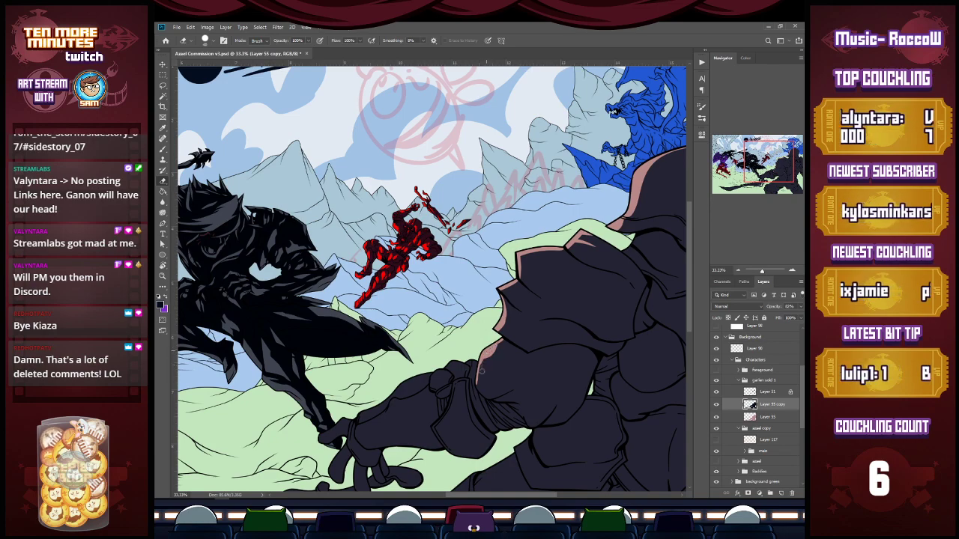
Erase rim highlights from the shadow along the soldier's outstretched forearm and hand, the waist, and the far arm.
drag(750, 168, 738, 180)
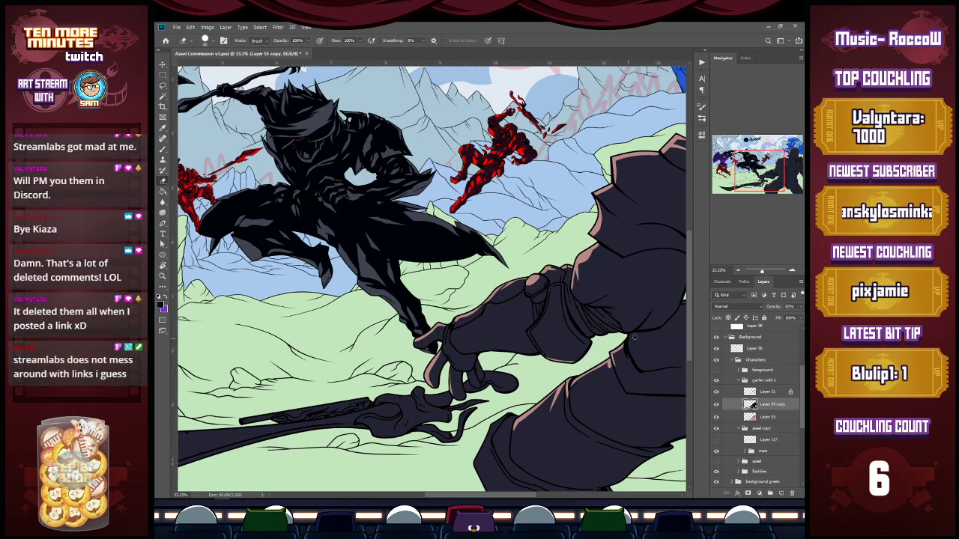
drag(672, 280, 516, 270)
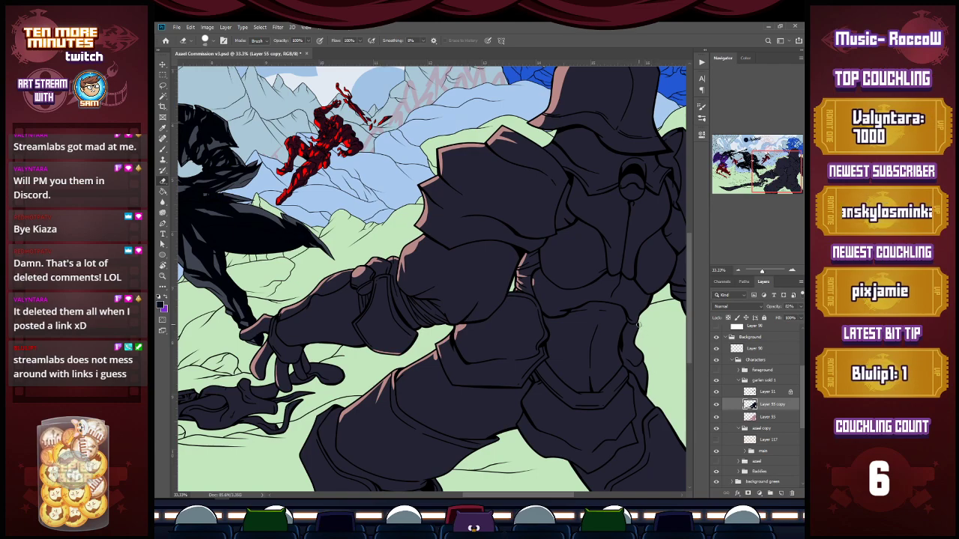
drag(642, 314, 654, 296)
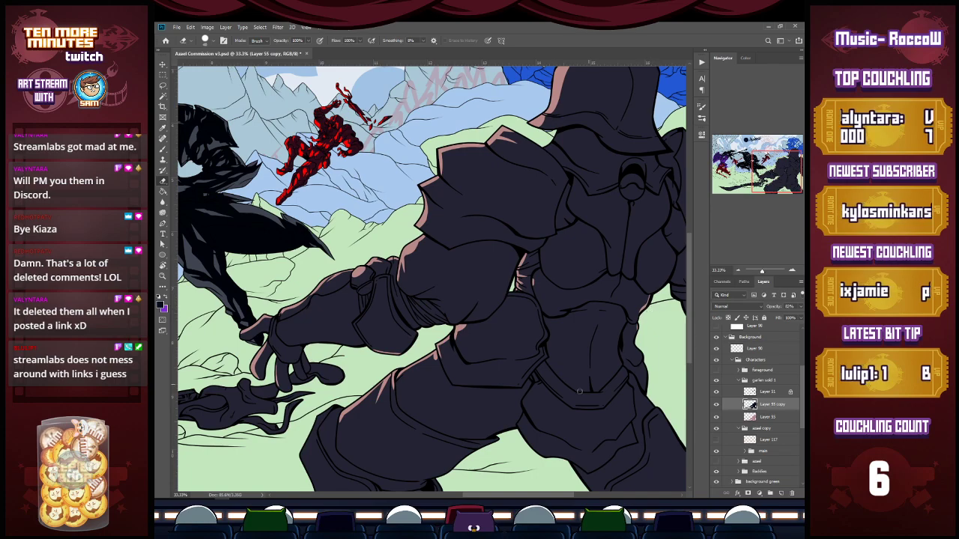
scroll(575, 359, right, 5)
drag(584, 290, 647, 337)
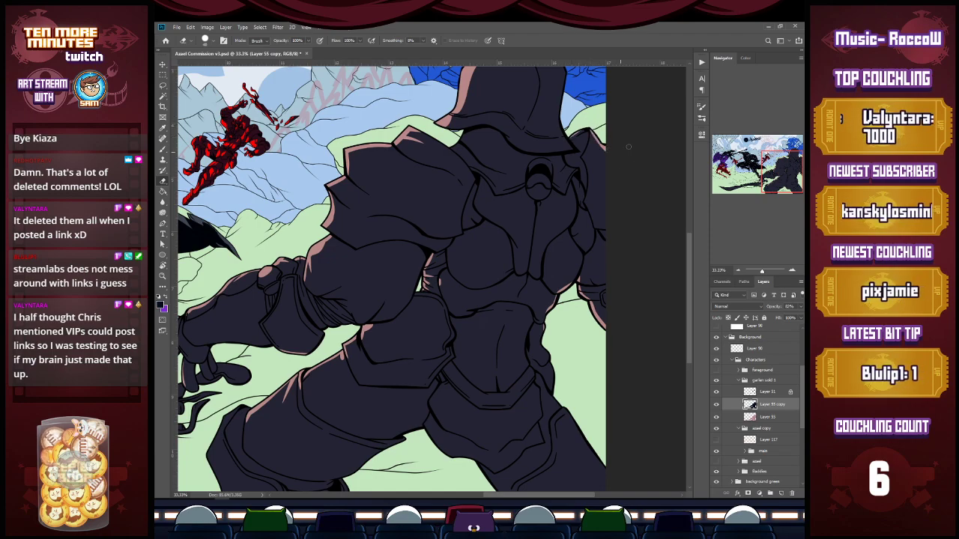
Erase a rim highlight from the shadow along the outer edge of the soldier's near thigh and knee armor.
drag(487, 224, 674, 212)
drag(423, 406, 432, 405)
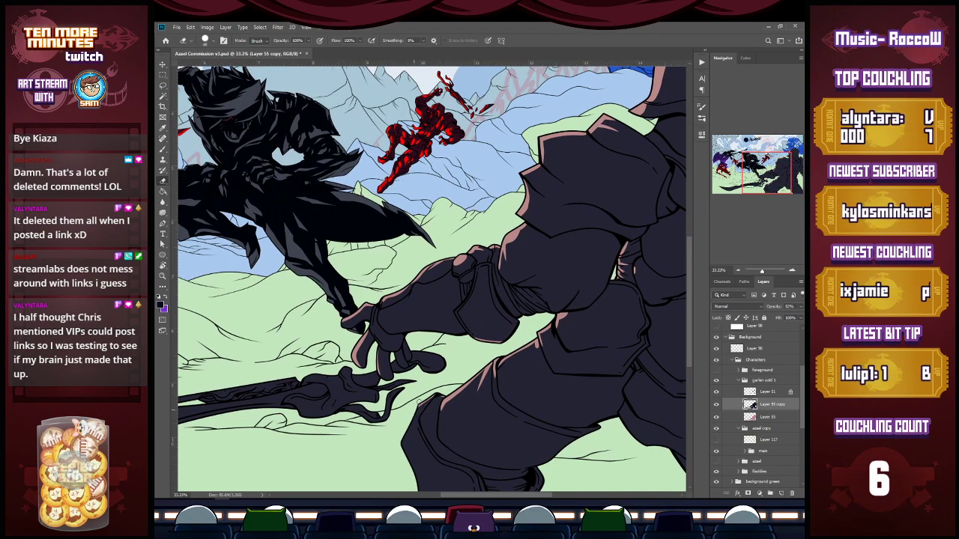
drag(403, 448, 417, 483)
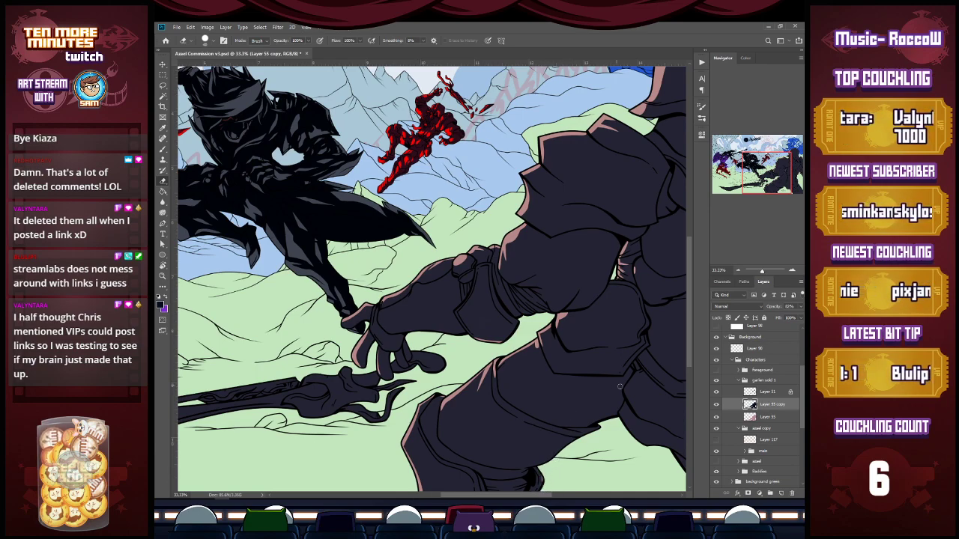
Erase small highlights from the shadow on the large soldier's chest plates and near hip armor.
drag(536, 495, 515, 495)
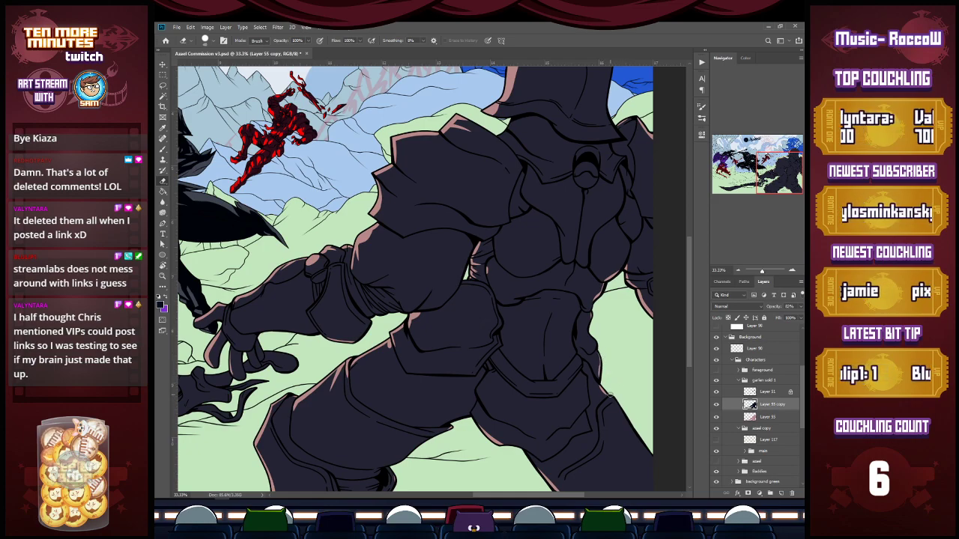
click(781, 169)
drag(781, 169, 781, 165)
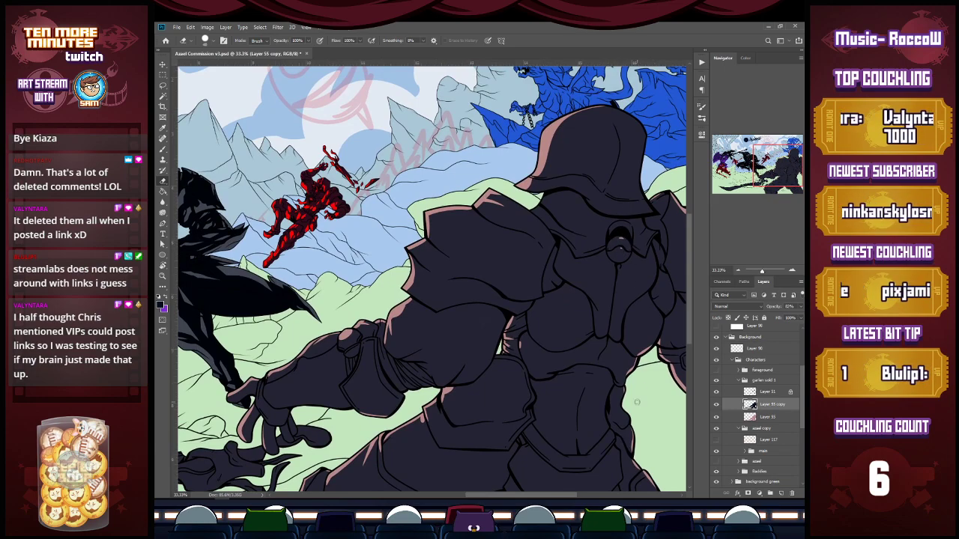
drag(643, 302, 640, 306)
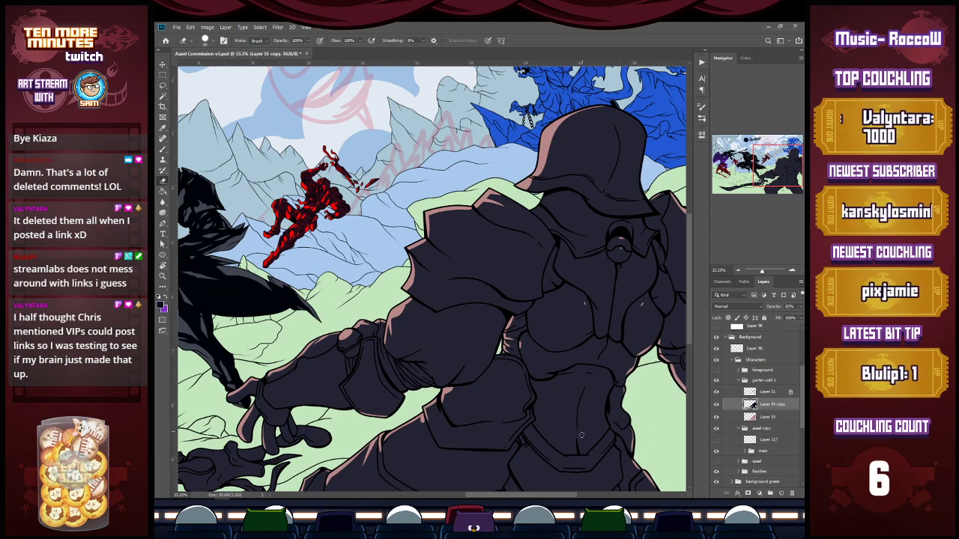
drag(622, 305, 680, 234)
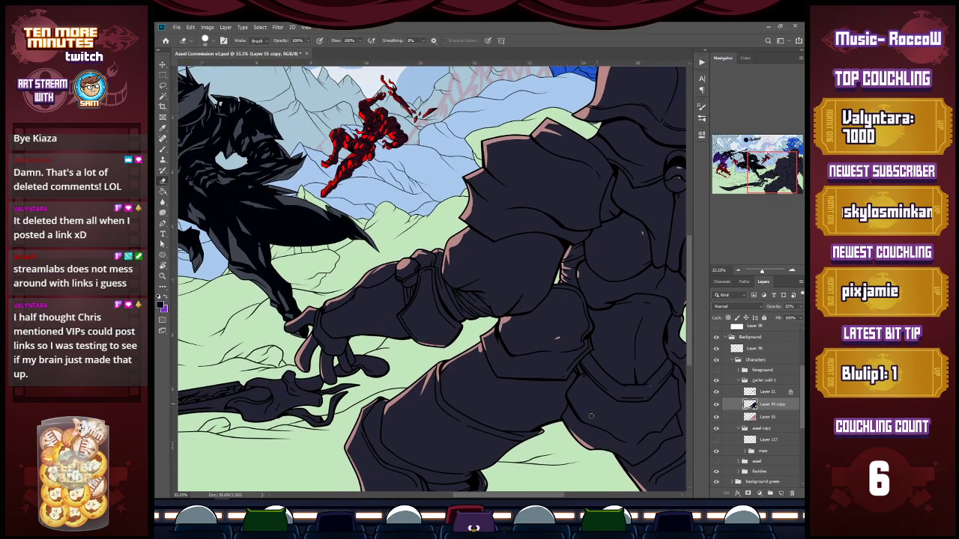
Erase highlights from the shadow along the soldier's large sword, from the blade to the gun-like hilt.
drag(774, 162, 737, 167)
mouse_move(259, 420)
mouse_down()
mouse_move(322, 433)
mouse_move(392, 422)
mouse_up()
mouse_move(317, 428)
mouse_down()
mouse_move(400, 438)
mouse_move(373, 422)
mouse_move(389, 423)
mouse_move(363, 425)
mouse_move(468, 412)
mouse_up()
drag(468, 403, 532, 397)
key(ctrl+z)
drag(468, 400, 601, 377)
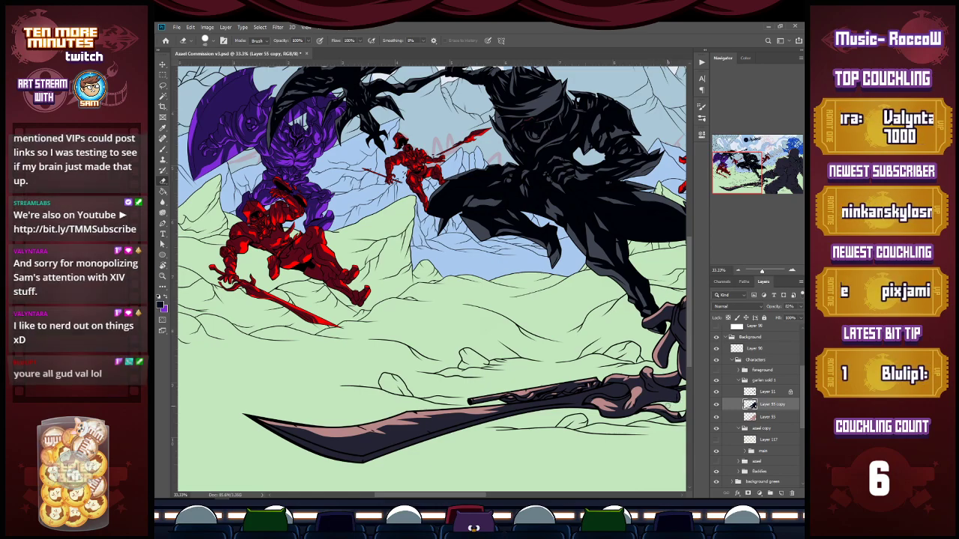
Review the soldier's shading across the whole illustration and save the document.
drag(740, 184, 763, 184)
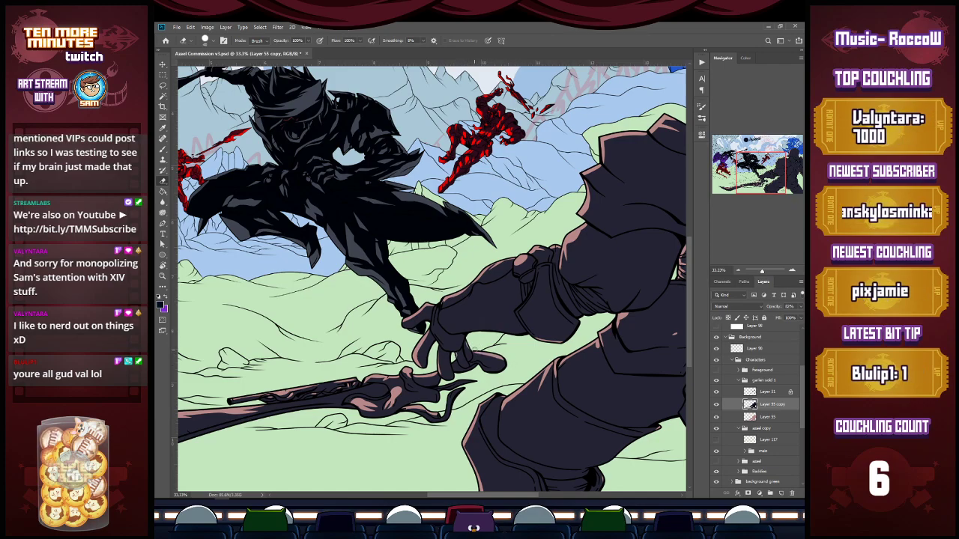
key(z)
alt+click(509, 403)
alt+click(516, 407)
key(ctrl+s)
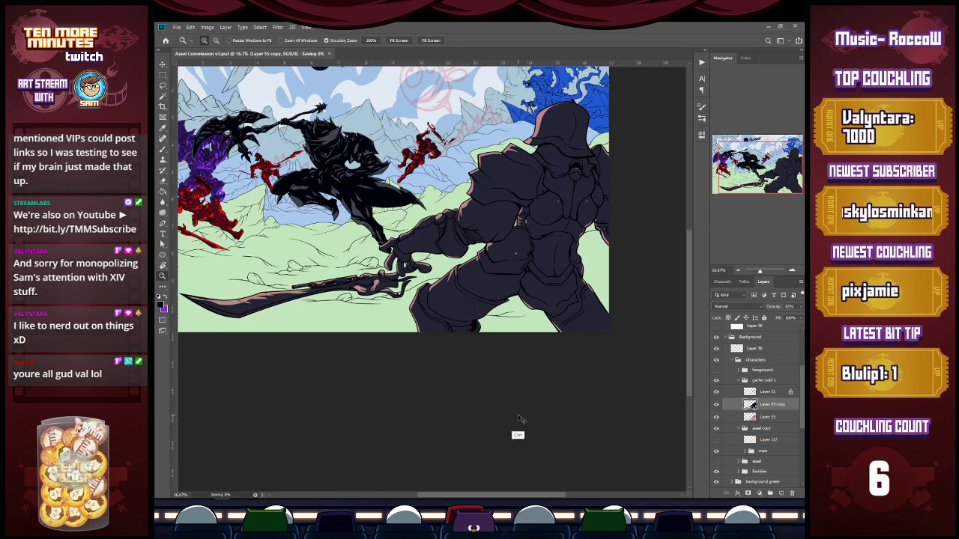
drag(775, 160, 760, 153)
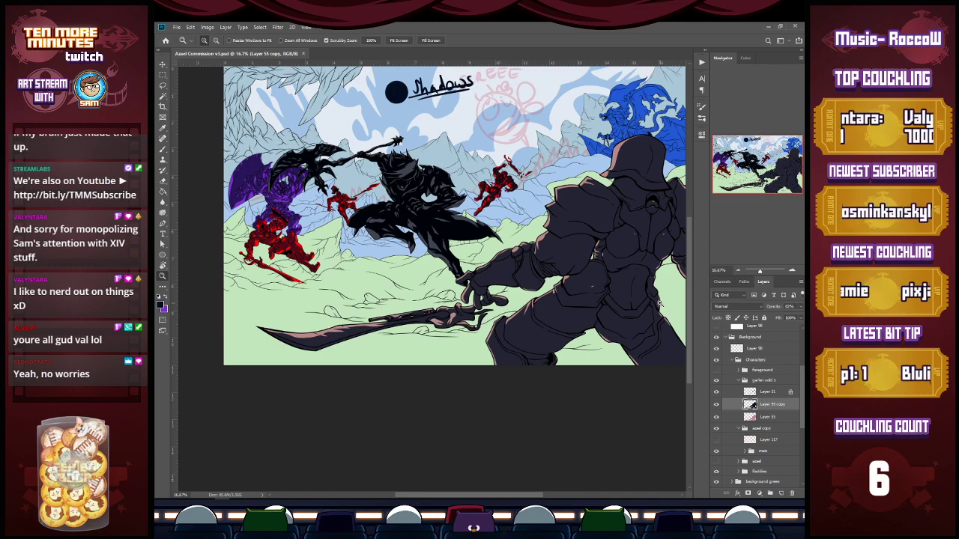
Collapse the soldier's layer group, show the foreground group, and duplicate its Layer 57 containing the rock colors.
click(739, 380)
click(743, 370)
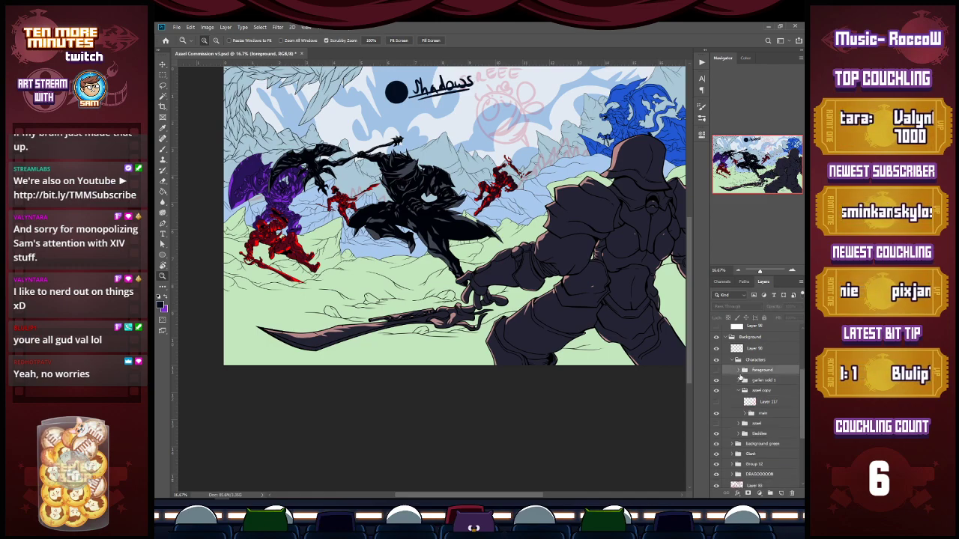
click(716, 370)
click(739, 370)
click(764, 393)
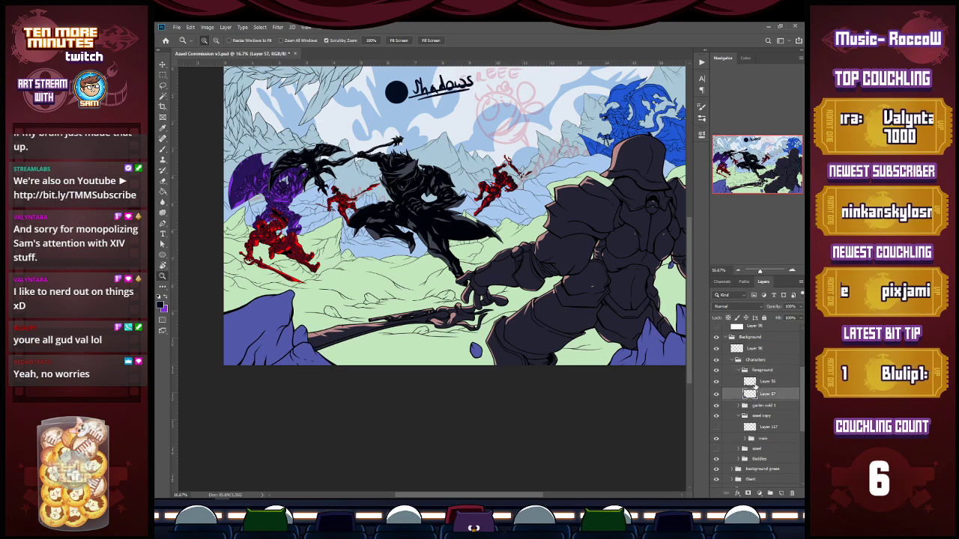
key(e)
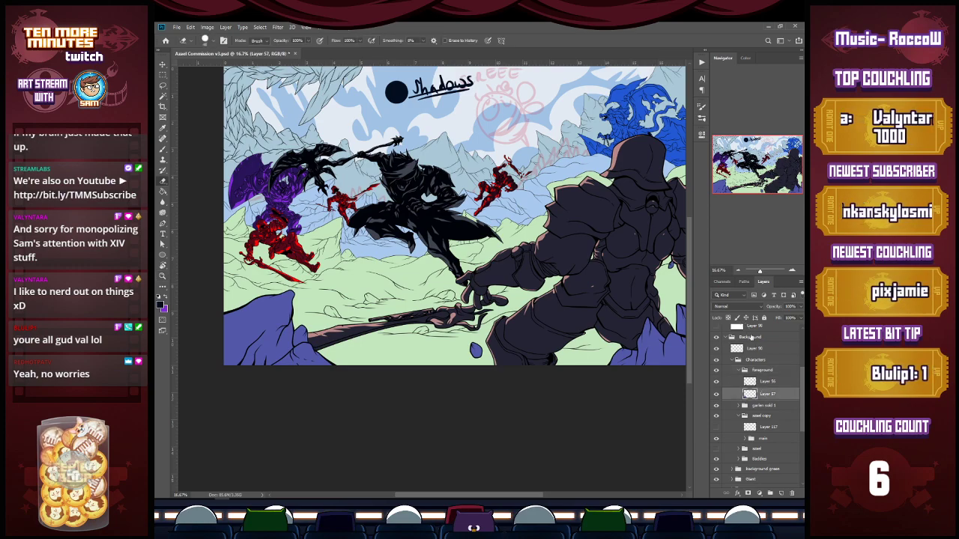
key(ctrl+j)
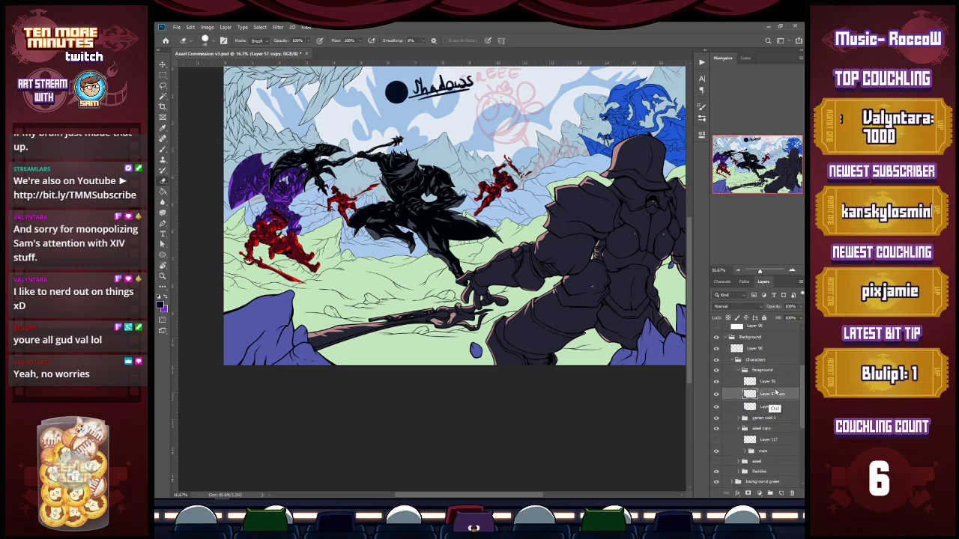
Lock the duplicated rock layer's transparent pixels and paint all foreground rocks with the dark shadow color.
click(729, 318)
key(b)
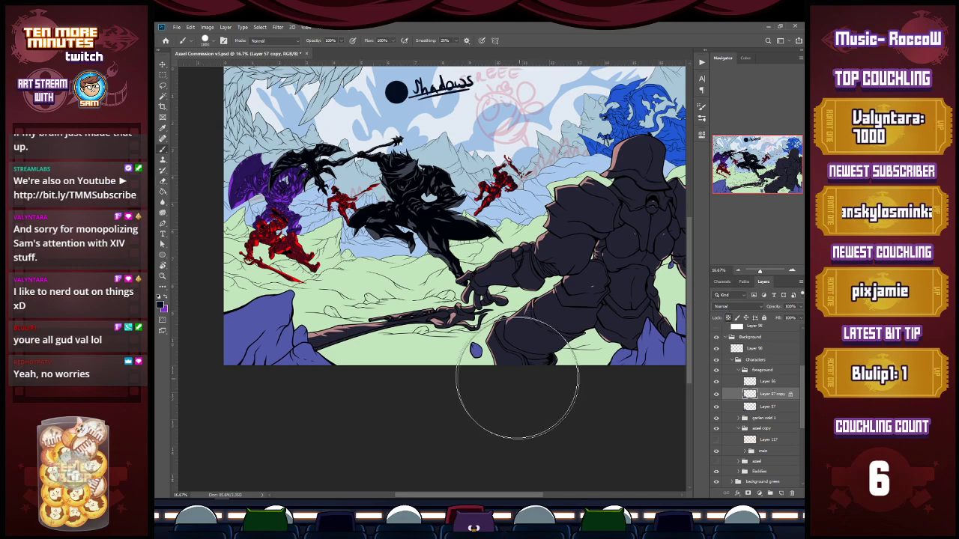
mouse_move(315, 388)
mouse_down()
mouse_move(237, 375)
mouse_move(274, 274)
mouse_move(275, 319)
mouse_up()
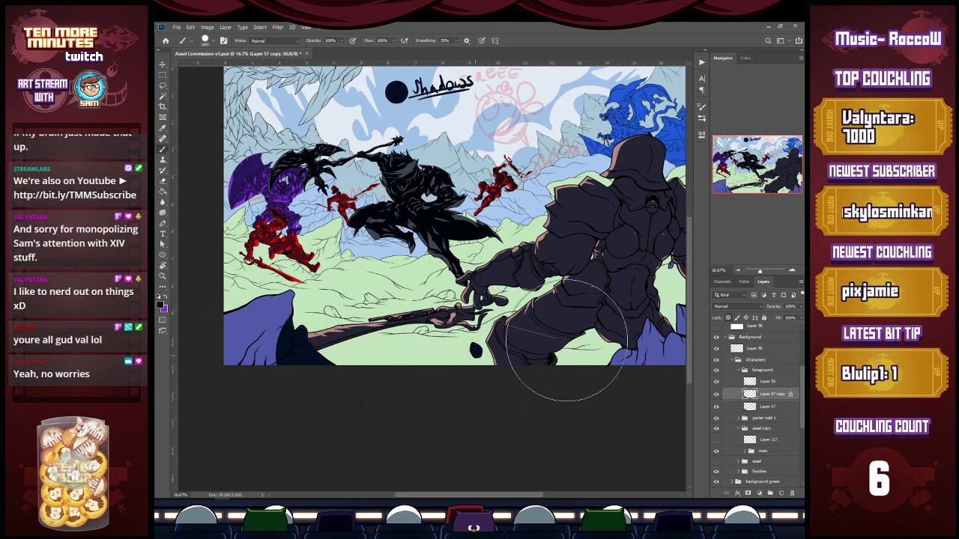
mouse_move(622, 348)
mouse_down()
mouse_move(663, 321)
mouse_move(620, 407)
mouse_up()
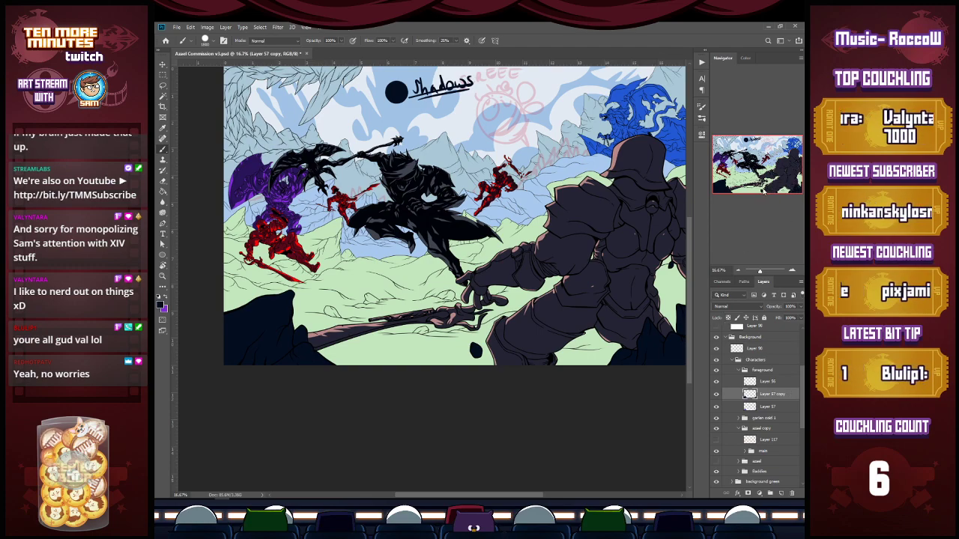
Erase rim highlights from the shadow along the left foreground rock's inner edge and the right rock's low outer slope.
key(z)
click(286, 307)
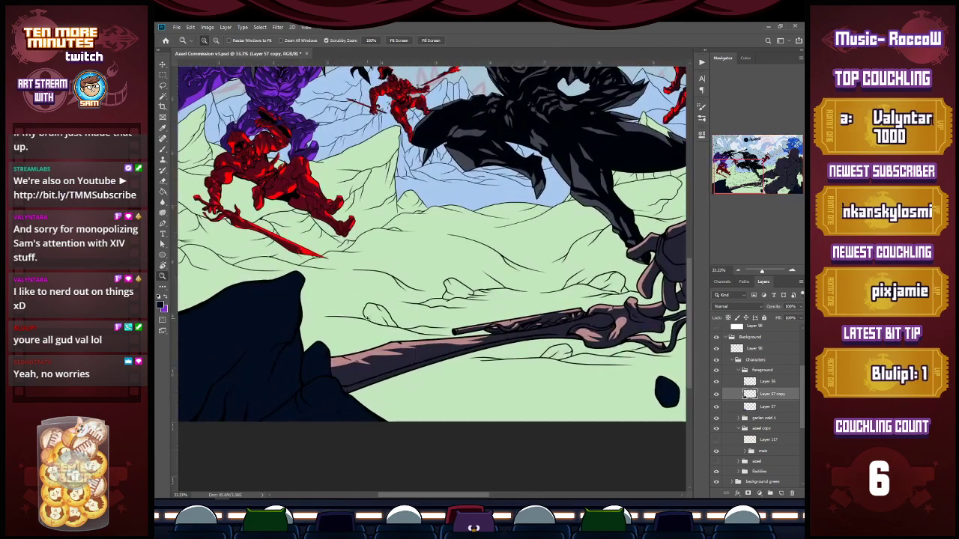
key(b)
mouse_move(301, 275)
mouse_down()
mouse_move(283, 332)
mouse_move(301, 275)
mouse_move(292, 372)
mouse_move(322, 347)
mouse_move(332, 361)
mouse_up()
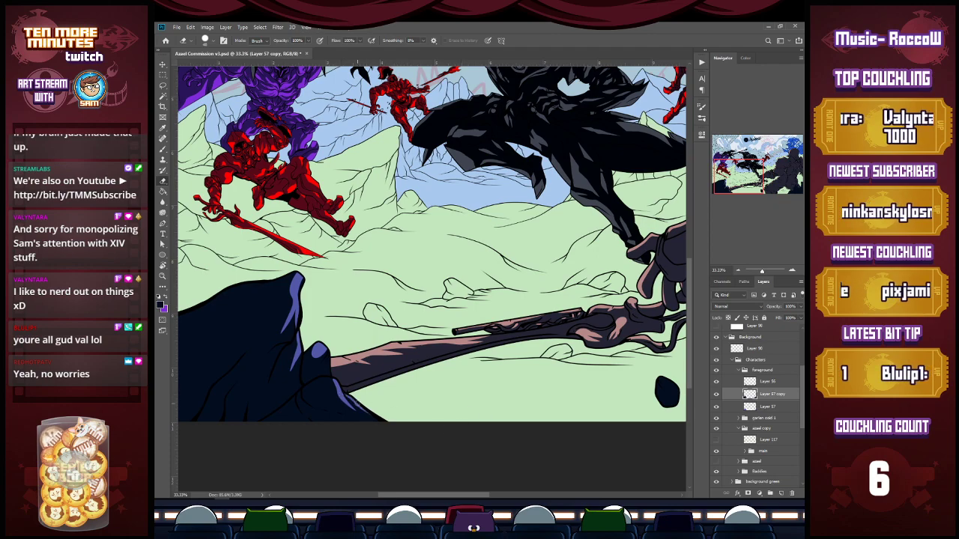
drag(428, 497, 544, 497)
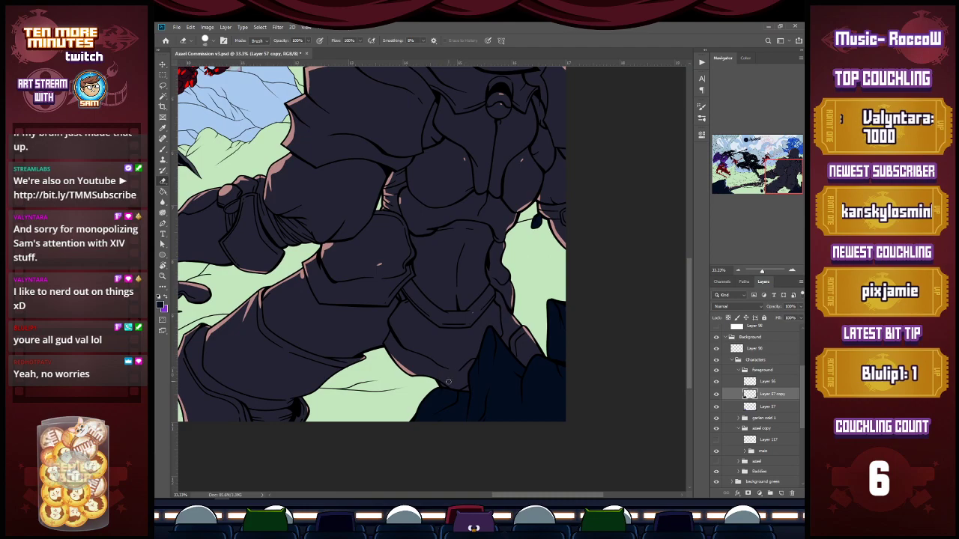
mouse_move(446, 389)
mouse_down()
mouse_move(421, 418)
mouse_move(445, 393)
mouse_move(420, 406)
mouse_move(447, 402)
mouse_up()
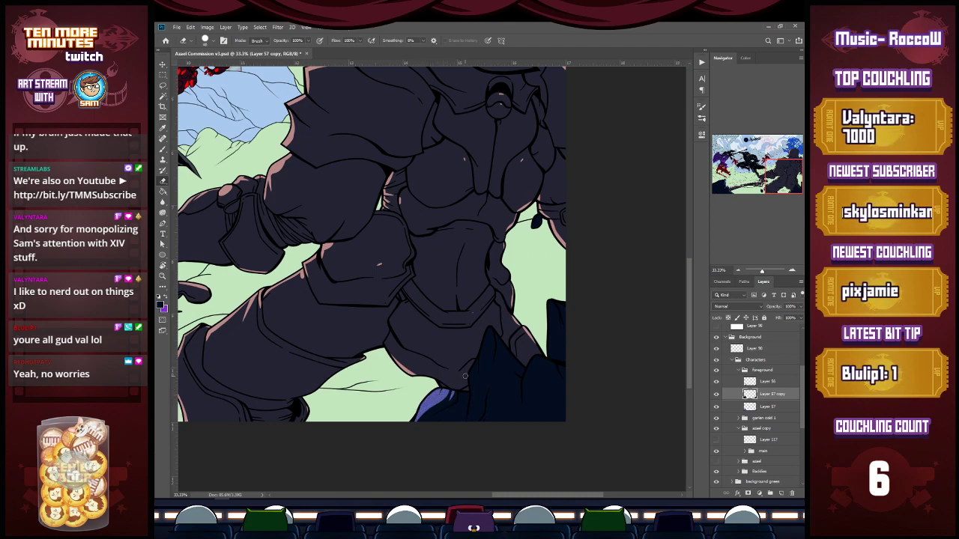
mouse_move(491, 328)
mouse_down()
mouse_move(478, 360)
mouse_move(503, 367)
mouse_up()
key(ctrl+z)
key(ctrl+z)
Erase highlights from the shadow on the right rock's tall spike at the canvas edge and refine its low slope.
drag(550, 299, 551, 340)
drag(552, 302, 561, 339)
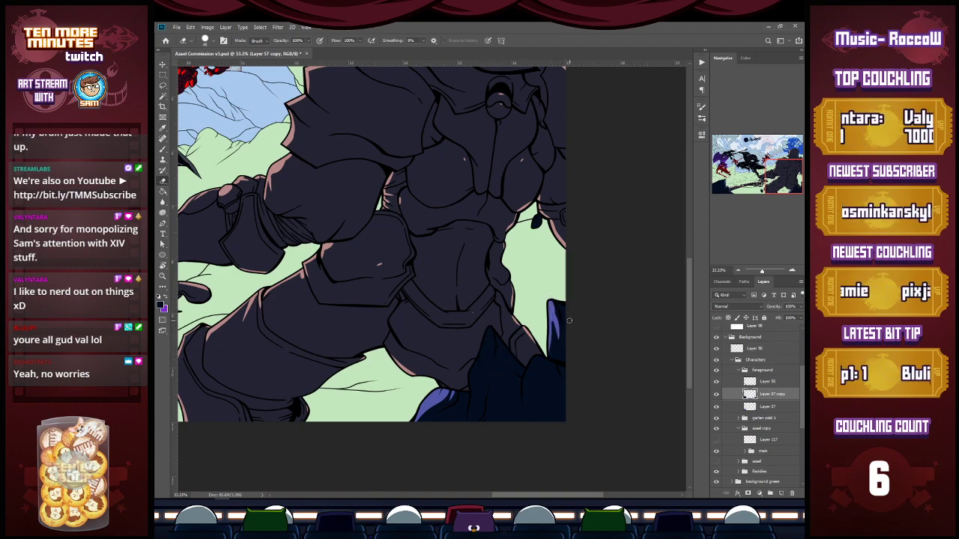
drag(552, 303, 558, 324)
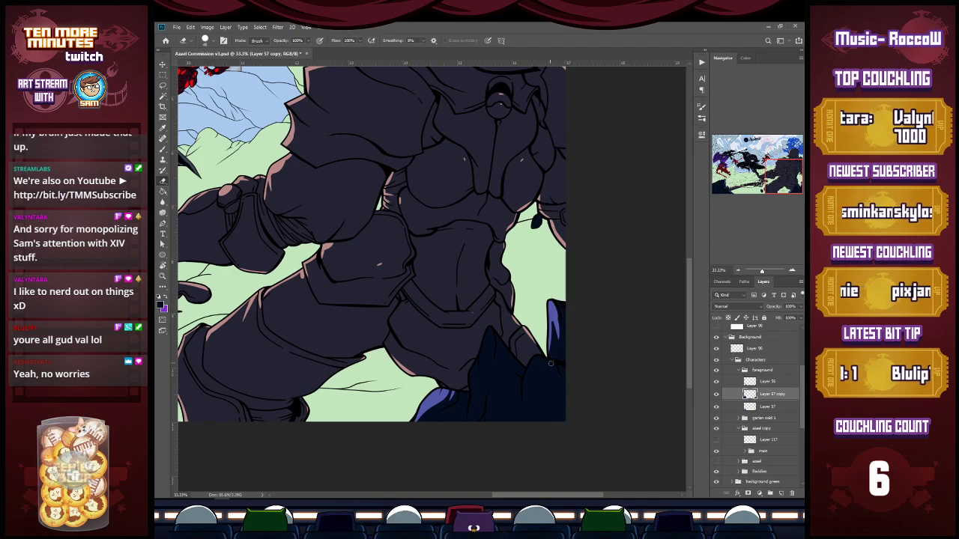
drag(431, 421, 456, 410)
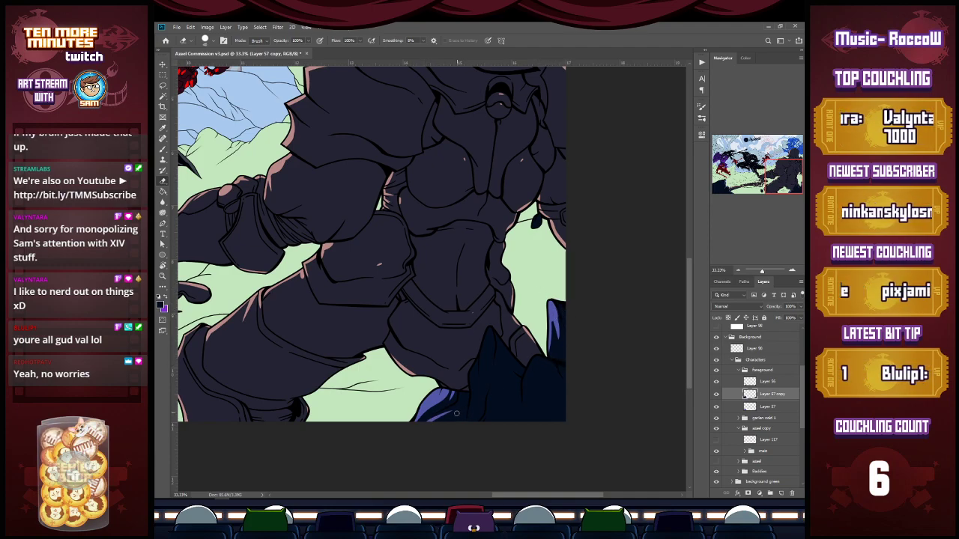
Erase streaked highlights from the shadow across the top ridge of the left foreground rock, and save the document.
drag(779, 175, 721, 188)
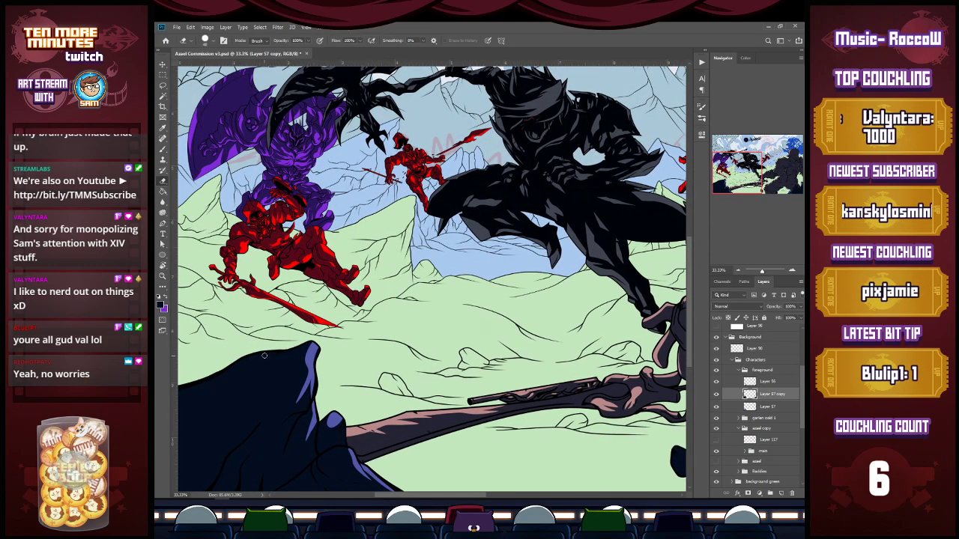
drag(218, 378, 268, 353)
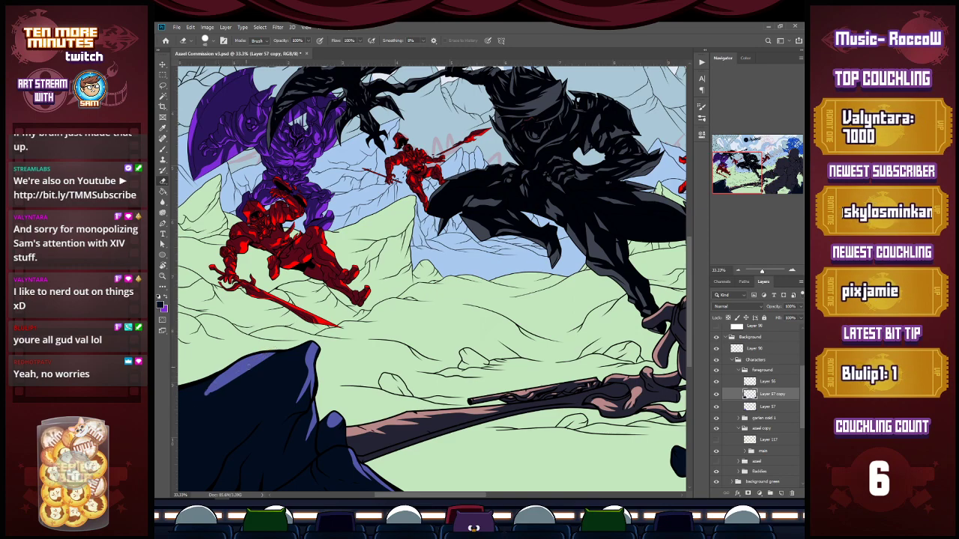
drag(186, 414, 222, 389)
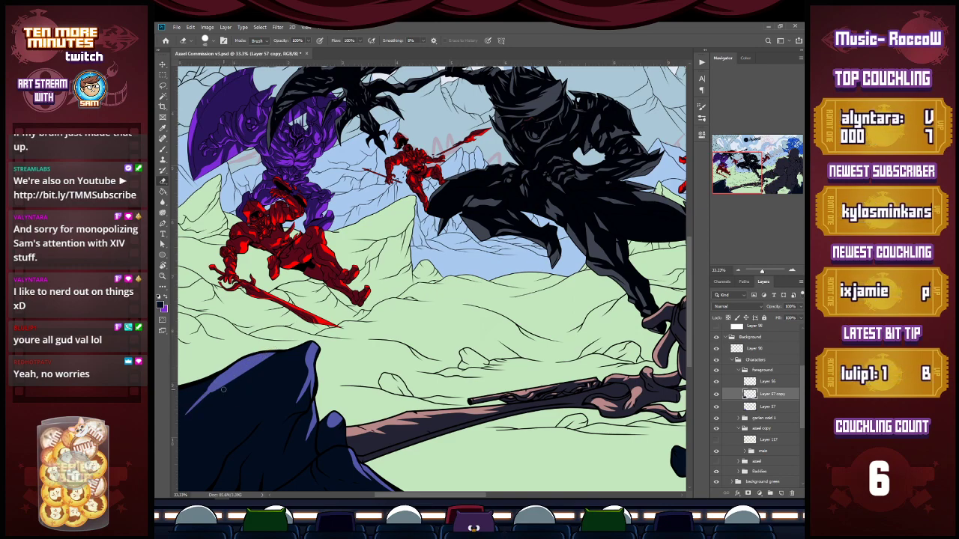
drag(271, 355, 230, 388)
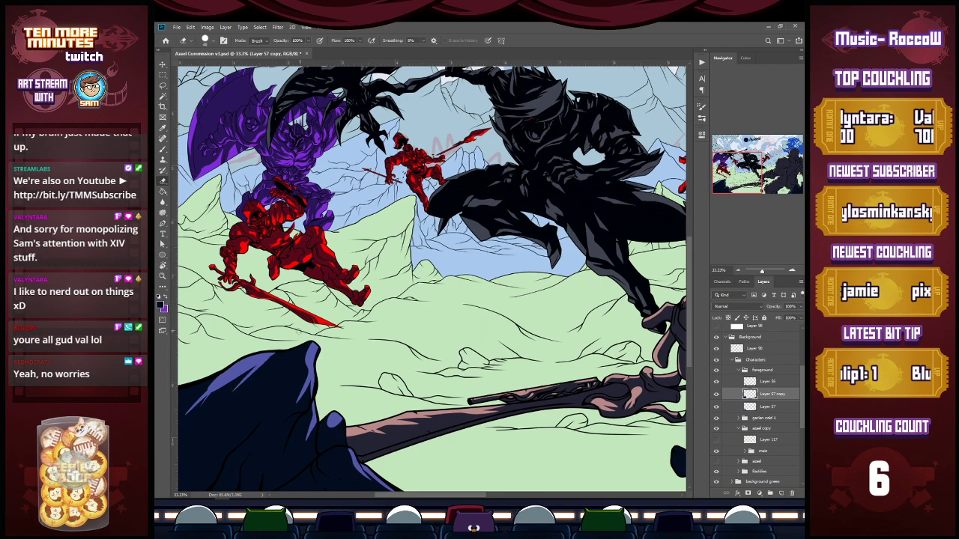
drag(275, 354, 248, 398)
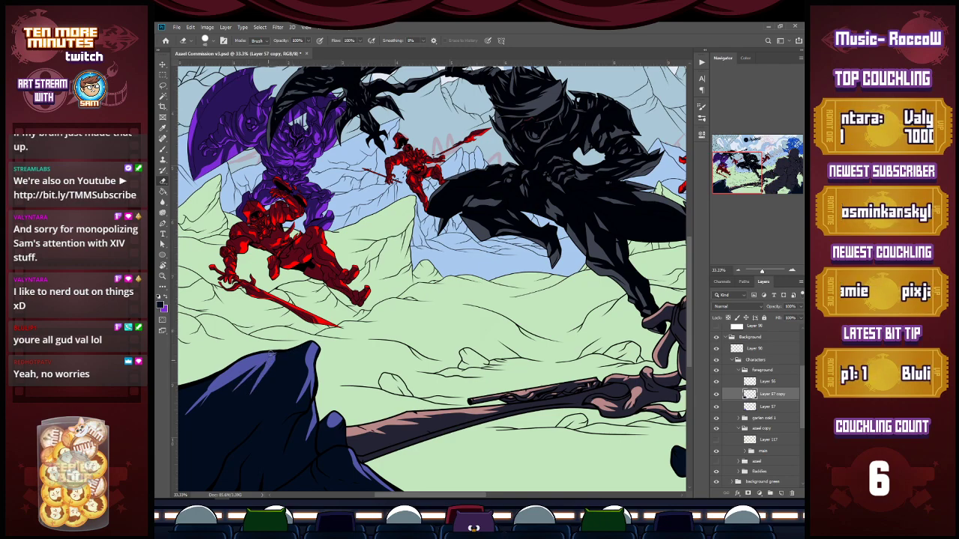
key(ctrl+s)
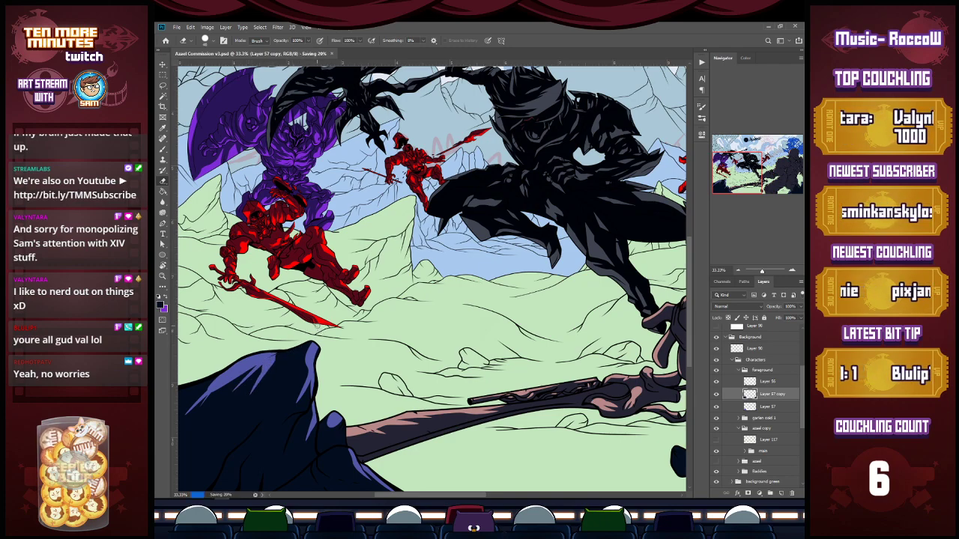
Collapse the foreground and azael copy groups, and rename the azael copy group to "azael main".
key(z)
alt+click(499, 272)
alt+click(499, 272)
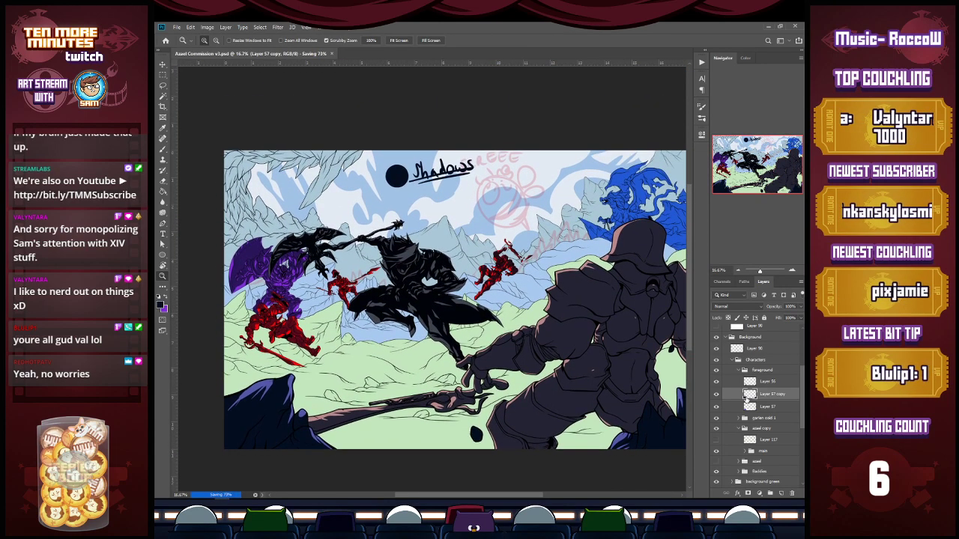
click(743, 370)
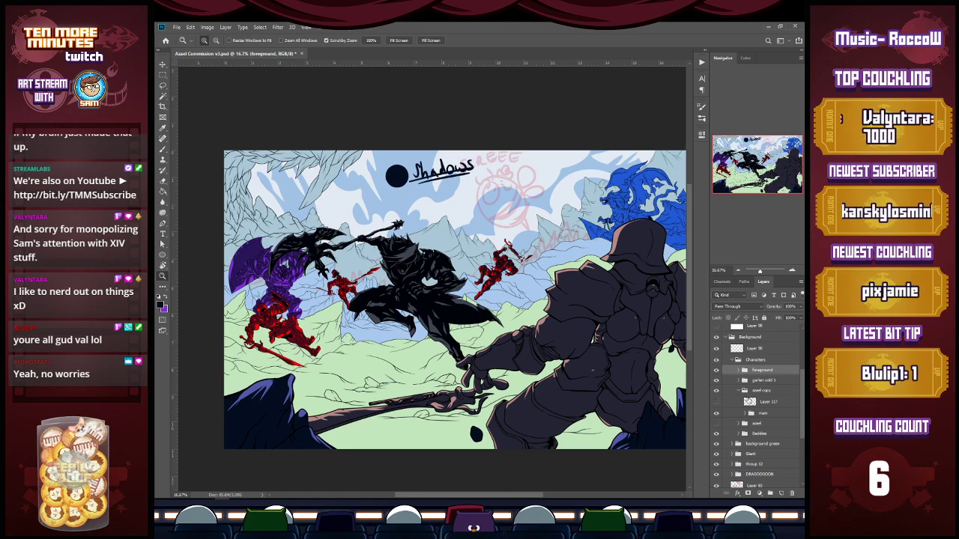
click(743, 391)
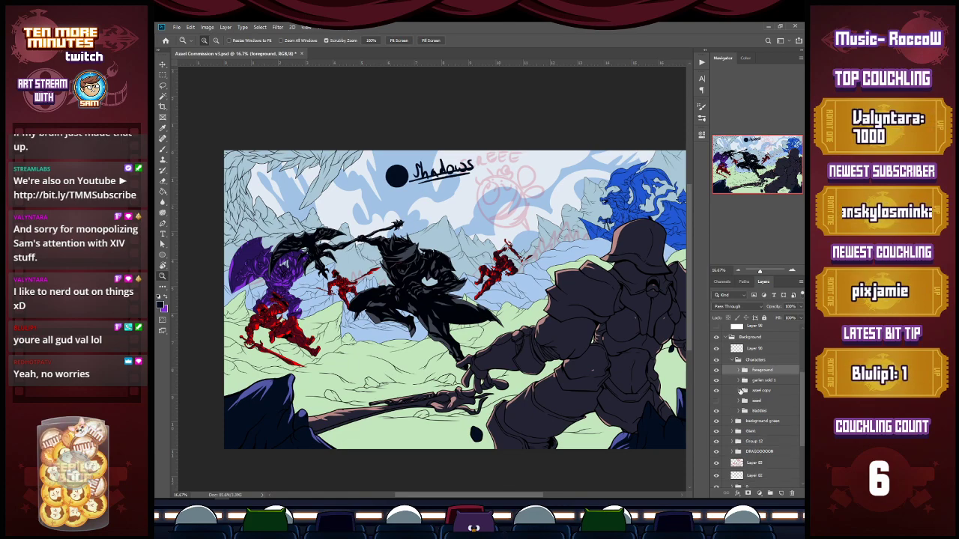
double_click(762, 390)
drag(772, 390, 763, 391)
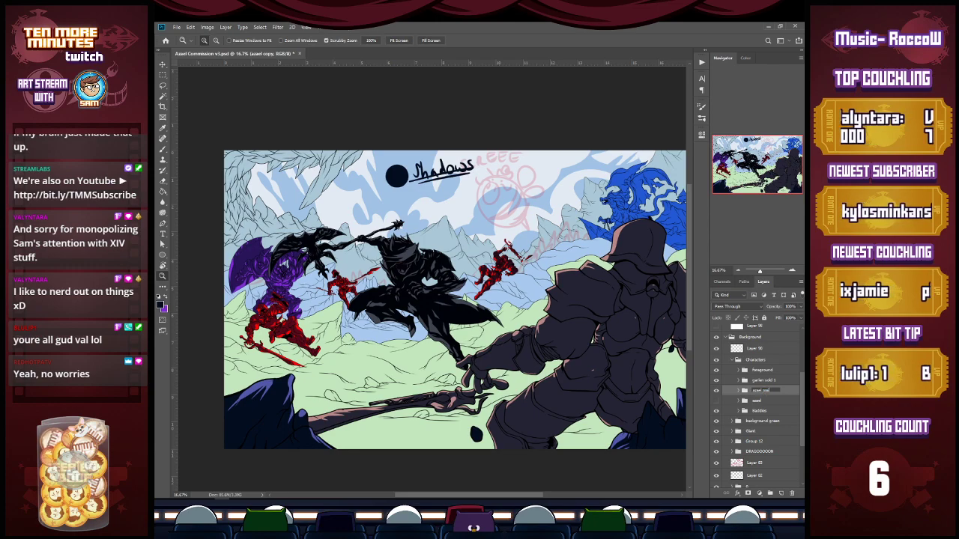
key(Return)
Save the document as a new Photoshop file named "Azael Commission v4" in the Azael Commission folder.
key(e)
click(177, 28)
click(189, 117)
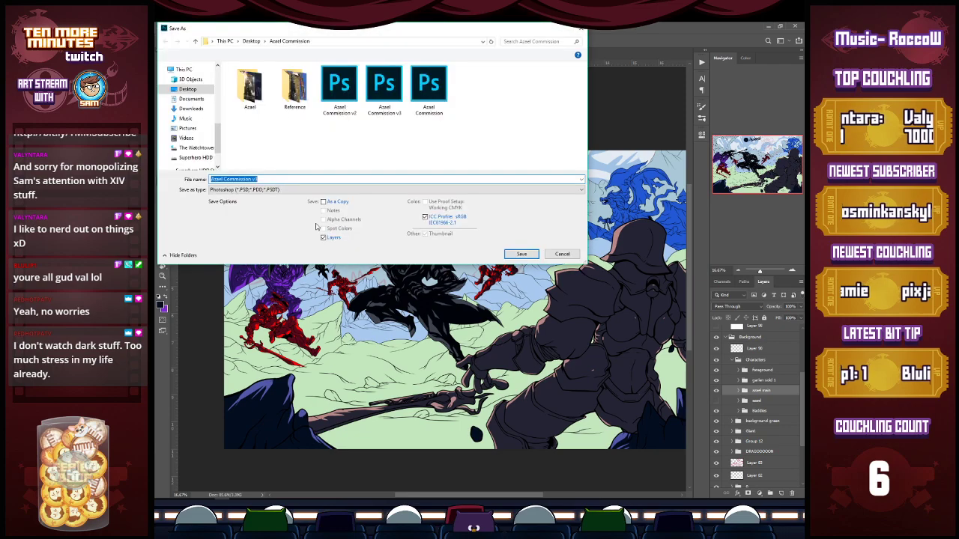
click(300, 182)
key(BackSpace)
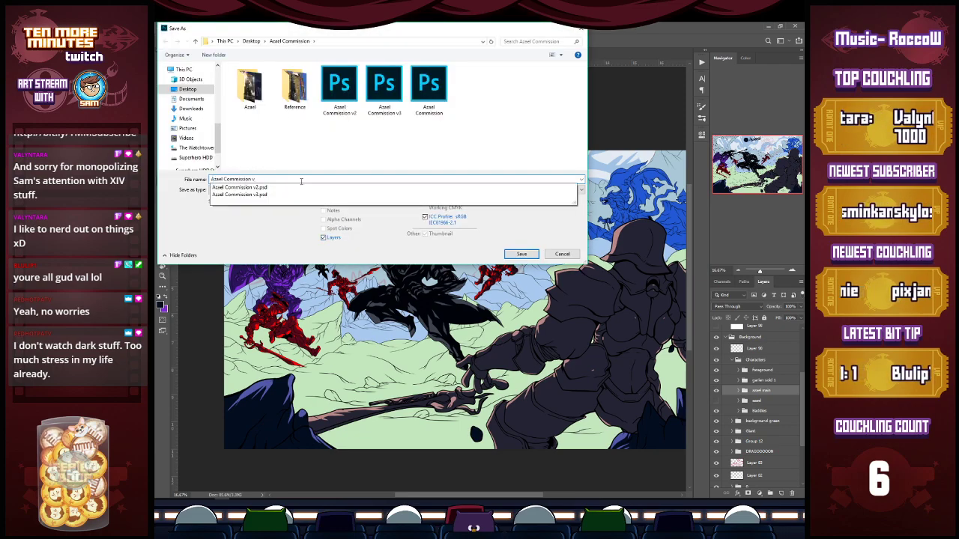
text(4)
key(Return)
key(Return)
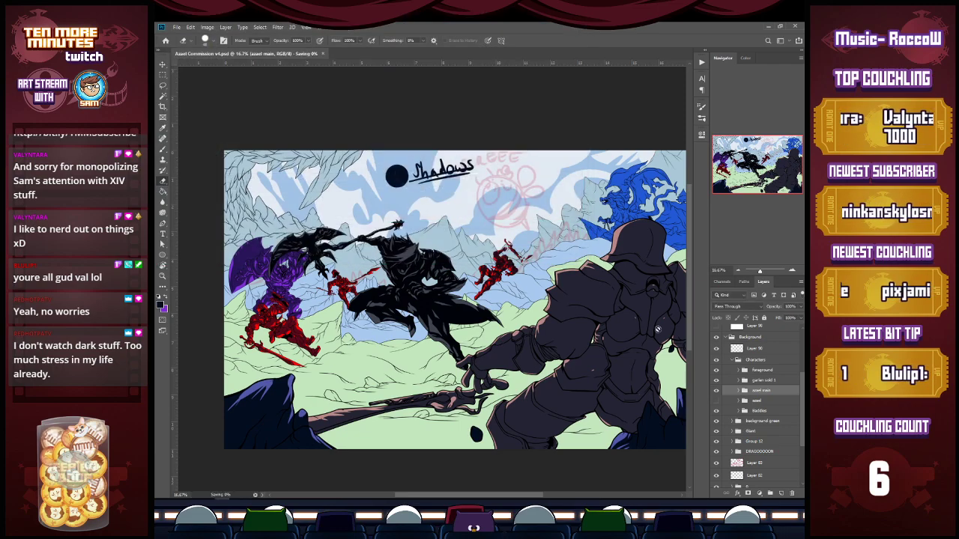
Delete the sketch group, the hidden white layer above it, and the old hidden azael group inside Characters.
scroll(770, 434, down, 2)
scroll(770, 433, down, 1)
click(771, 472)
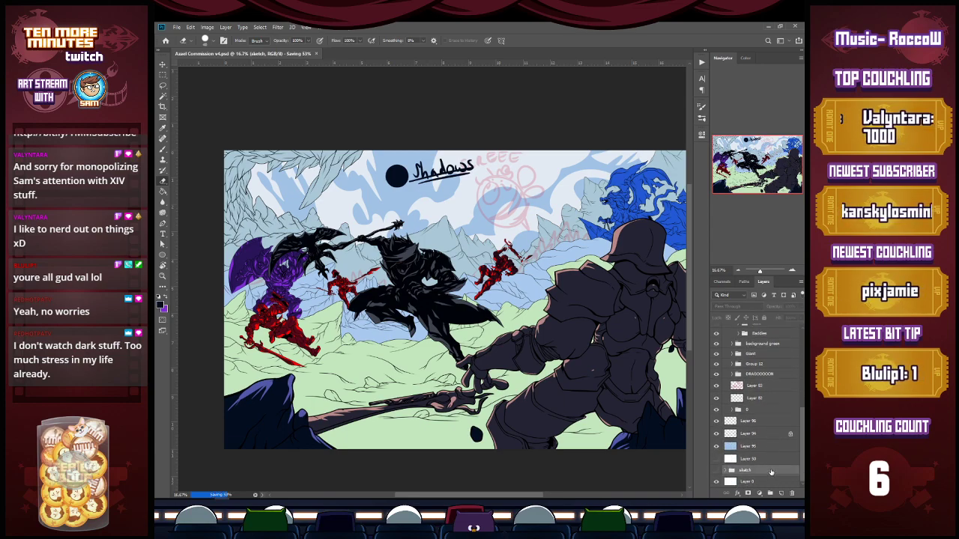
key(Delete)
click(761, 470)
key(Delete)
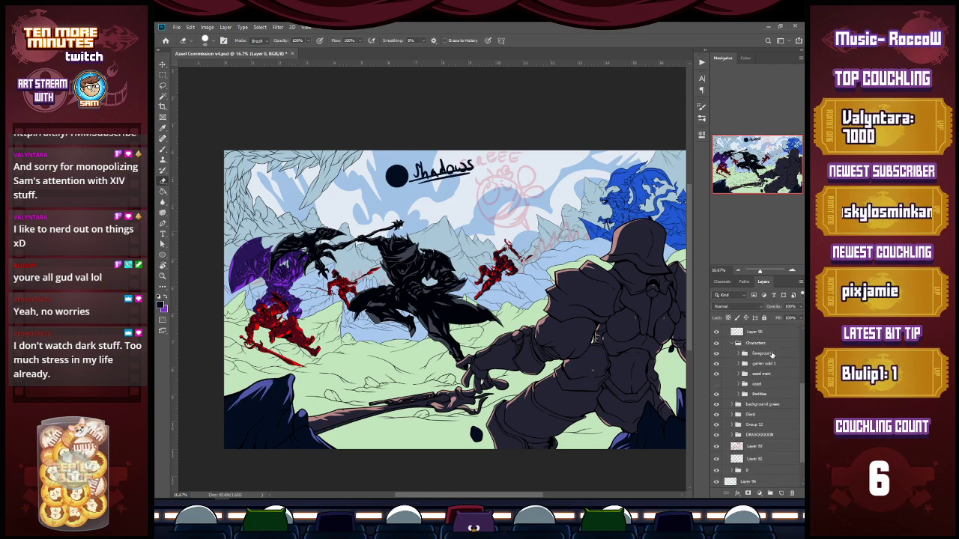
scroll(762, 389, up, 2)
click(769, 398)
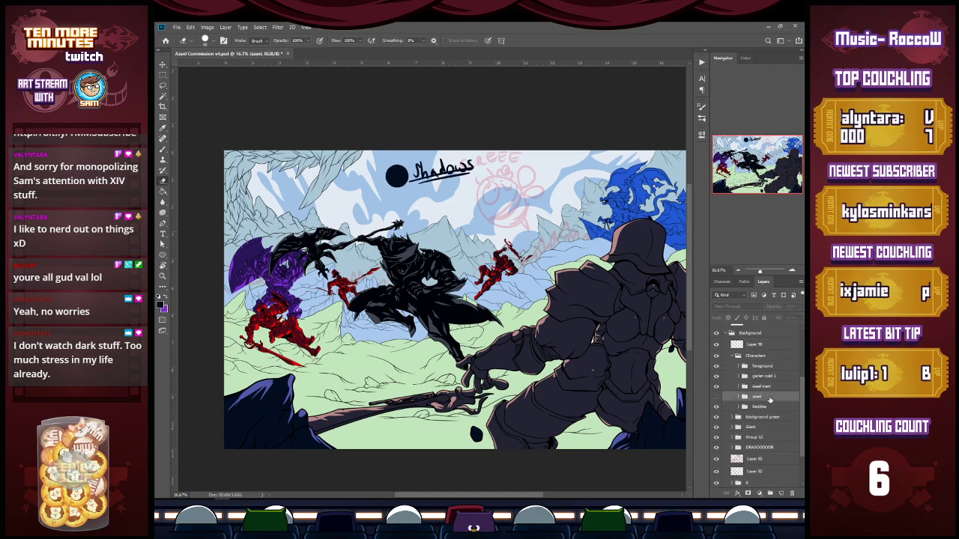
key(Delete)
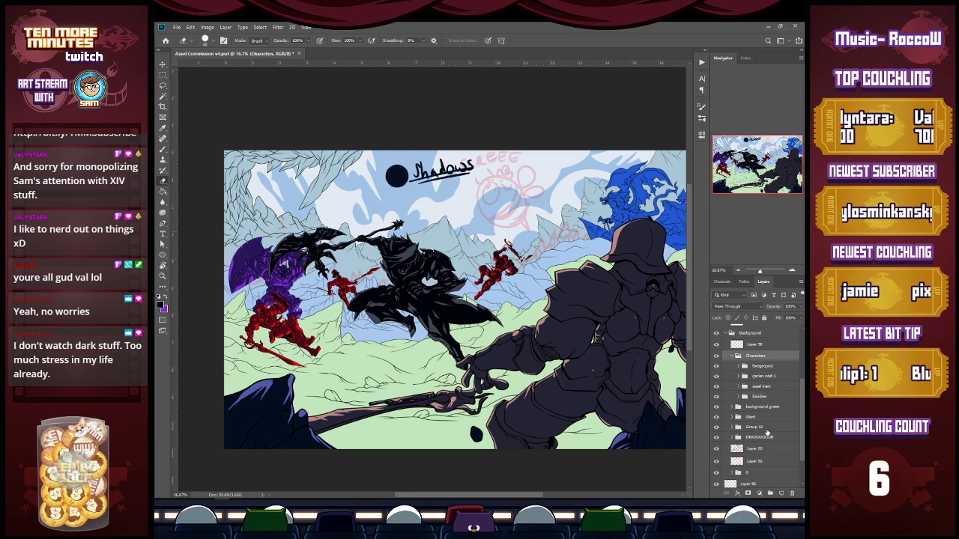
Check what Group 12 and the group below the sketch layers contain by toggling their visibility, and save the document.
click(767, 430)
click(715, 428)
click(715, 428)
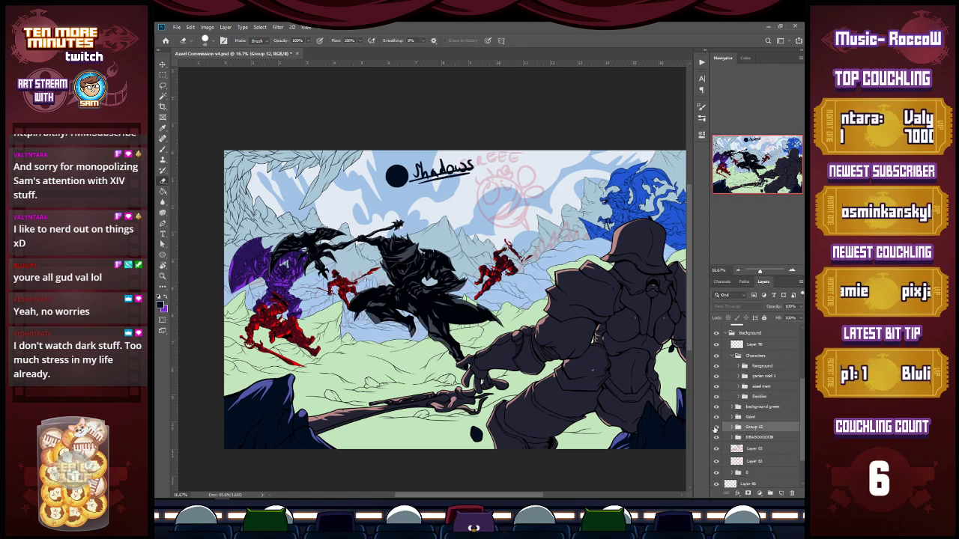
scroll(758, 442, down, 2)
click(755, 434)
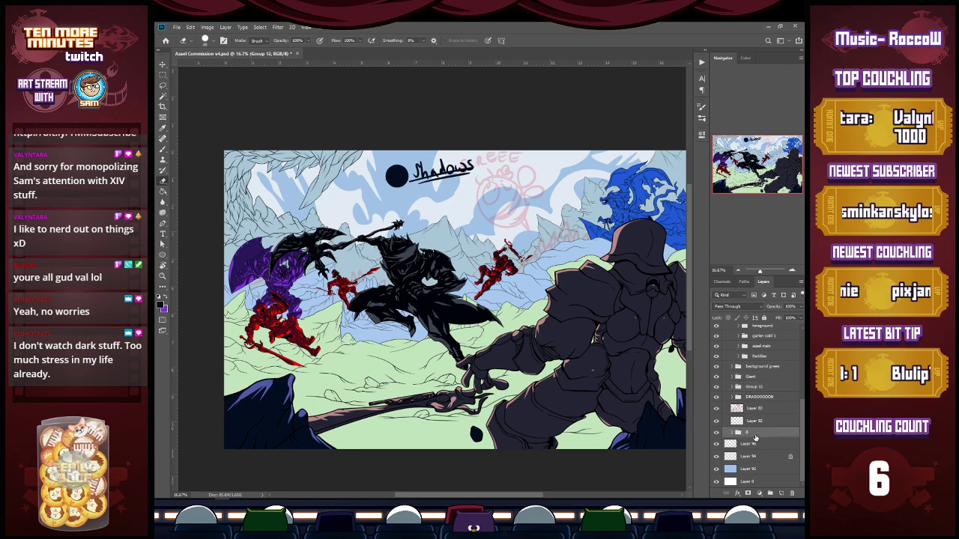
click(716, 434)
click(715, 434)
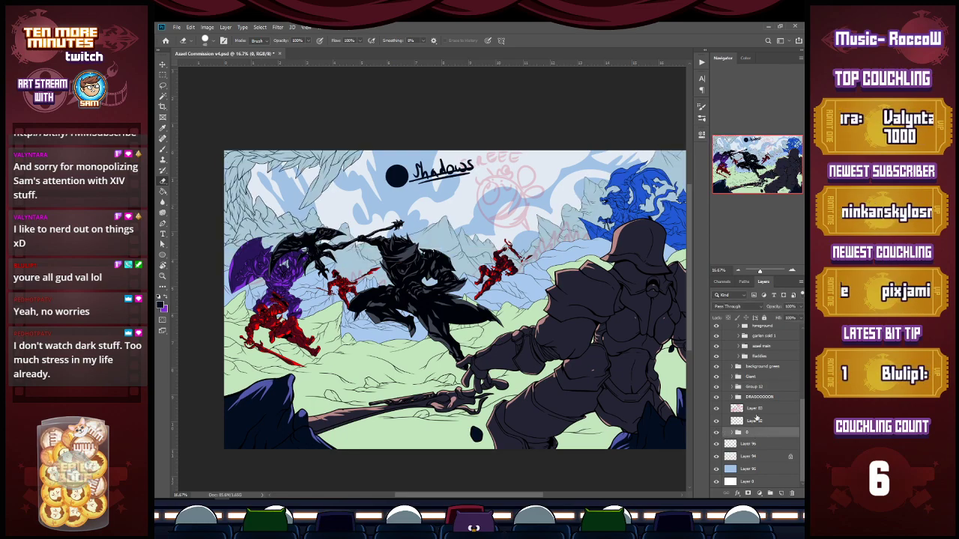
scroll(763, 390, up, 2)
scroll(777, 411, up, 2)
scroll(777, 411, down, 4)
key(ctrl+s)
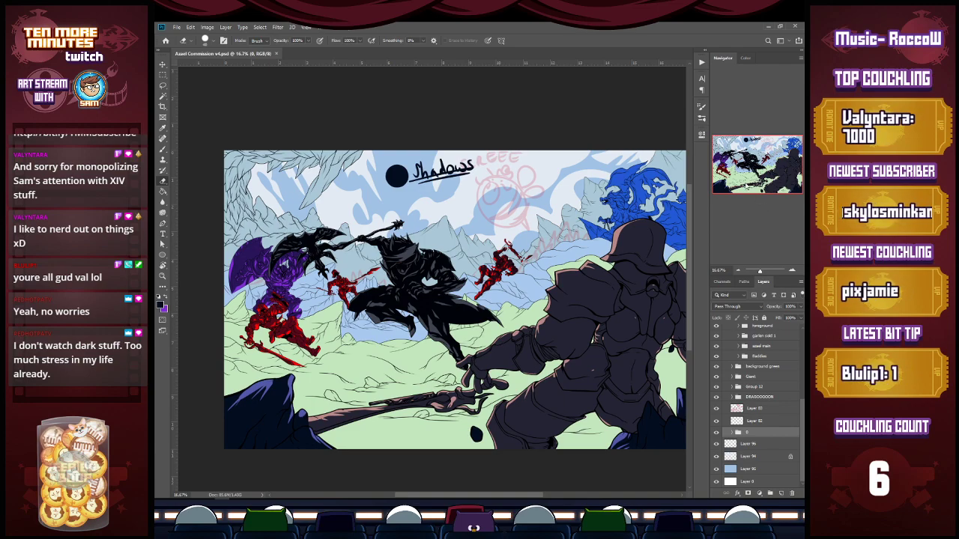
Toggle the visibility of the red sketch layer, Group 12 and the background green group to identify their contents.
click(753, 409)
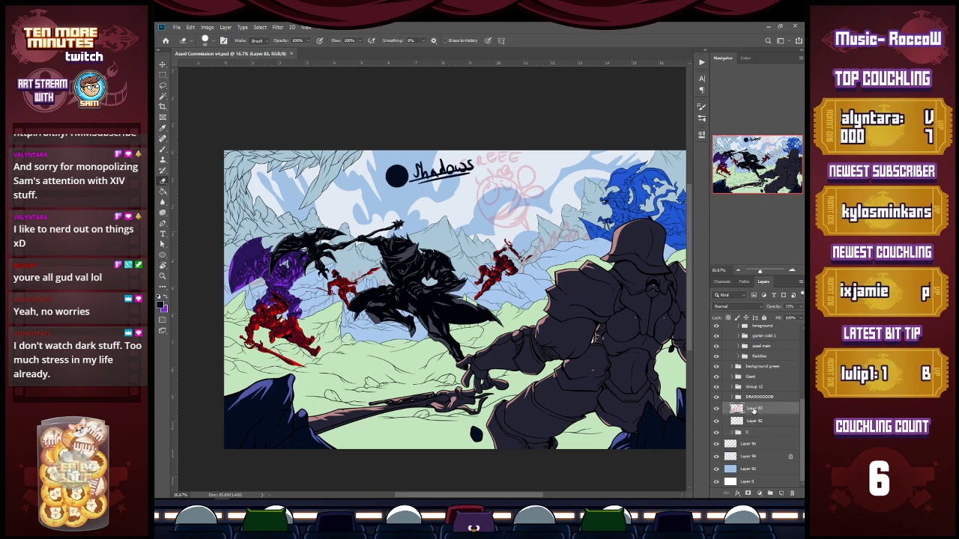
click(715, 409)
click(716, 409)
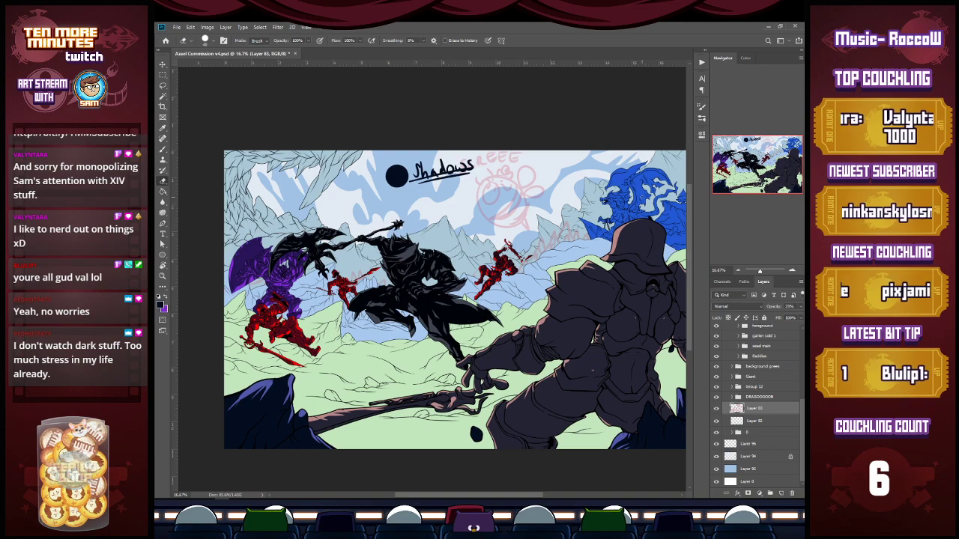
click(756, 386)
click(717, 386)
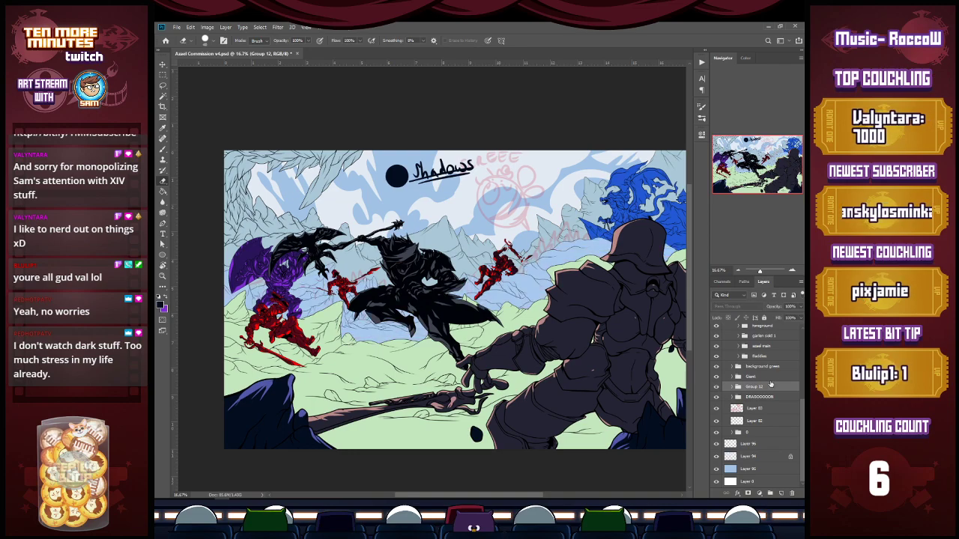
click(760, 366)
click(717, 367)
click(717, 367)
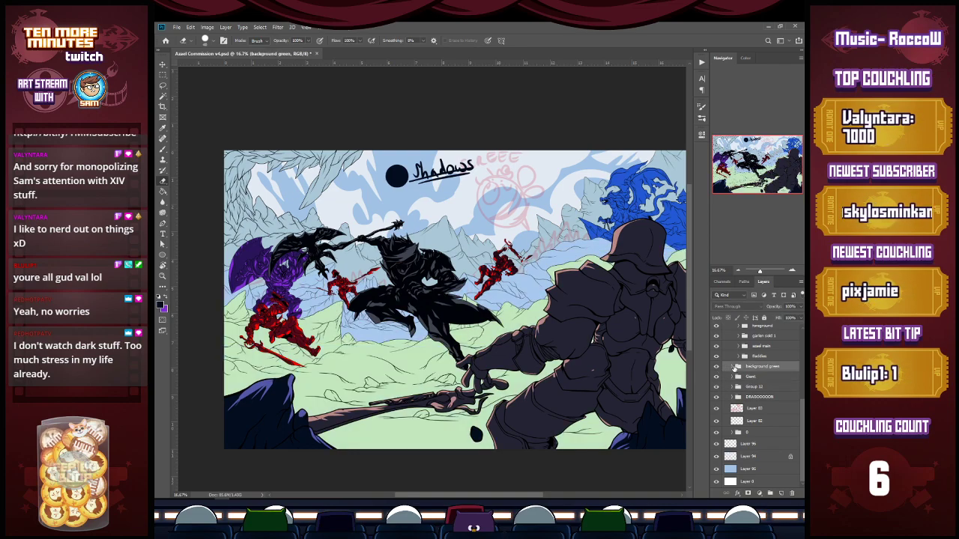
Duplicate the green ground colour layer, lock its transparent pixels, fill it with the dark foreground colour, and lower its opacity to 55%.
click(735, 367)
click(761, 403)
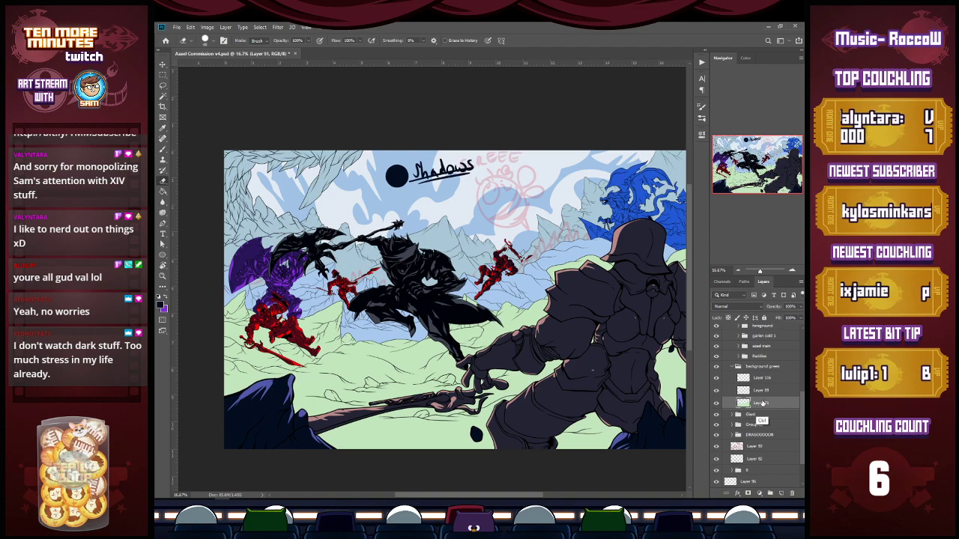
key(ctrl+j)
click(728, 319)
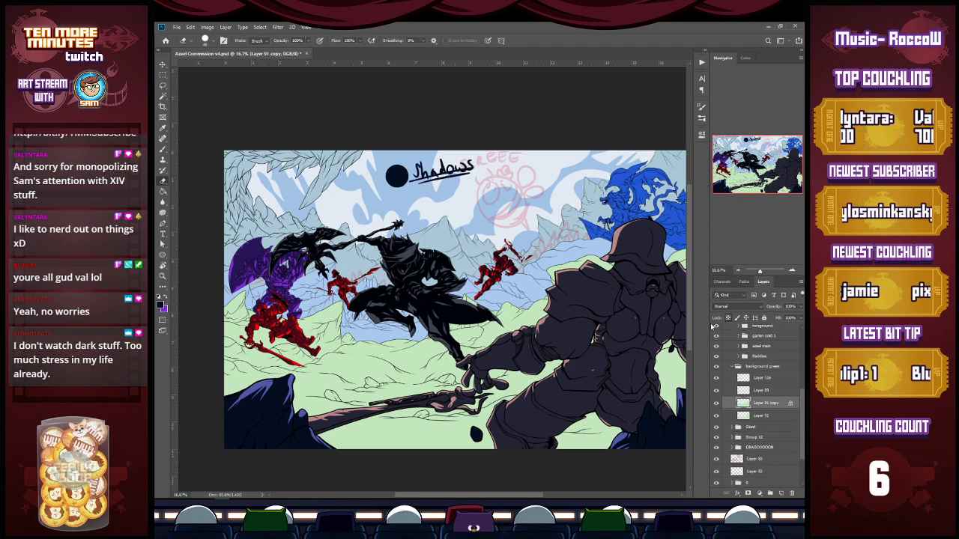
key(g)
click(509, 360)
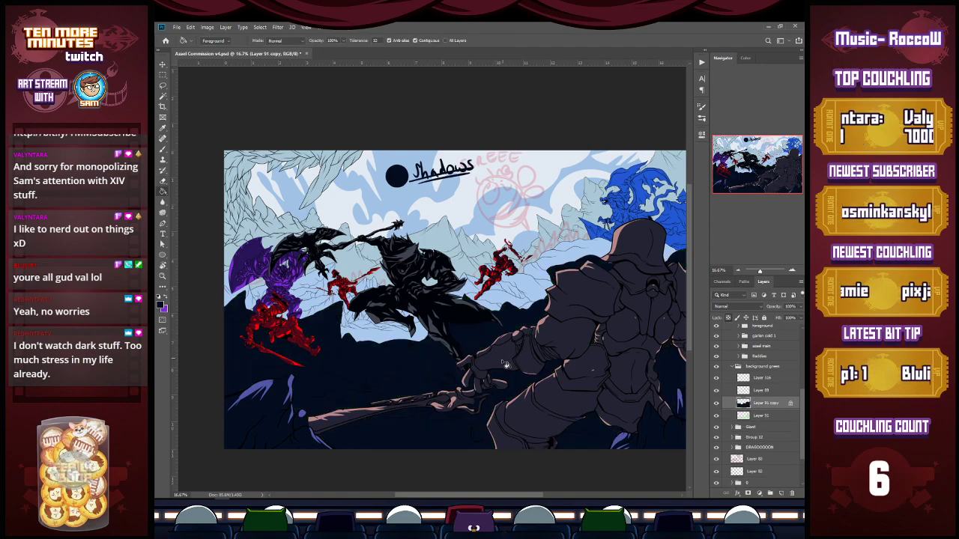
mouse_move(801, 308)
mouse_down()
mouse_move(799, 319)
mouse_move(791, 315)
mouse_up()
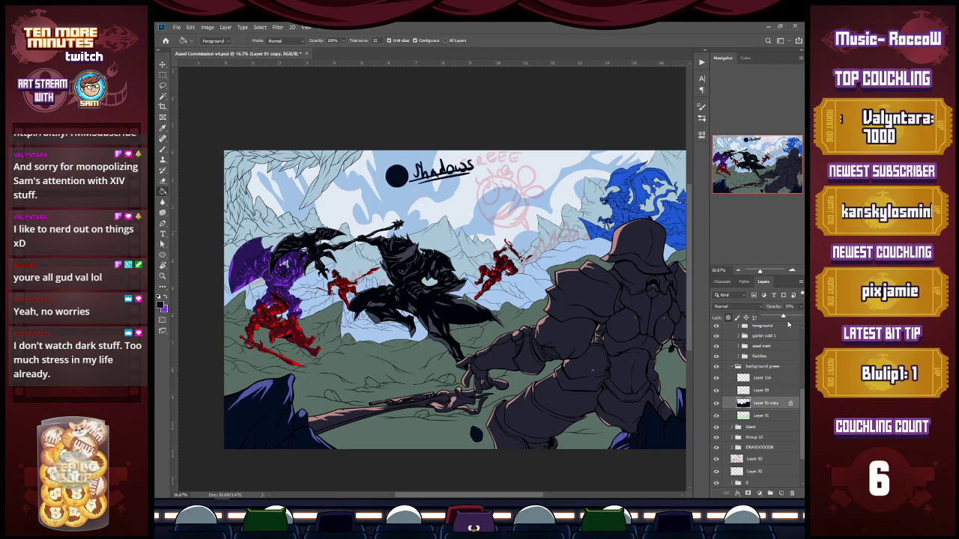
Lasso a wavy area of the ground around the soldier's weapon and cut it from the shadow layer.
key(l)
mouse_move(442, 370)
mouse_down()
mouse_move(410, 381)
mouse_move(373, 366)
mouse_move(352, 375)
mouse_move(358, 391)
mouse_move(317, 382)
mouse_move(323, 388)
mouse_move(278, 402)
mouse_move(374, 424)
mouse_move(365, 434)
mouse_move(458, 436)
mouse_move(567, 398)
mouse_move(495, 354)
mouse_up()
key(ctrl+x)
Unlock the shadow layer's transparent pixels and paint shadows with a small brush on the small central rock and the ground beside it.
key(z)
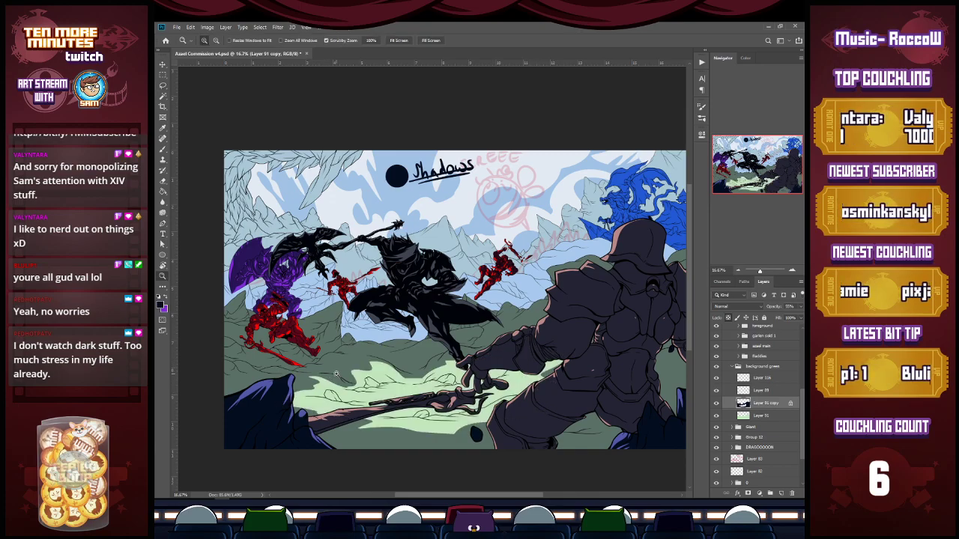
click(339, 374)
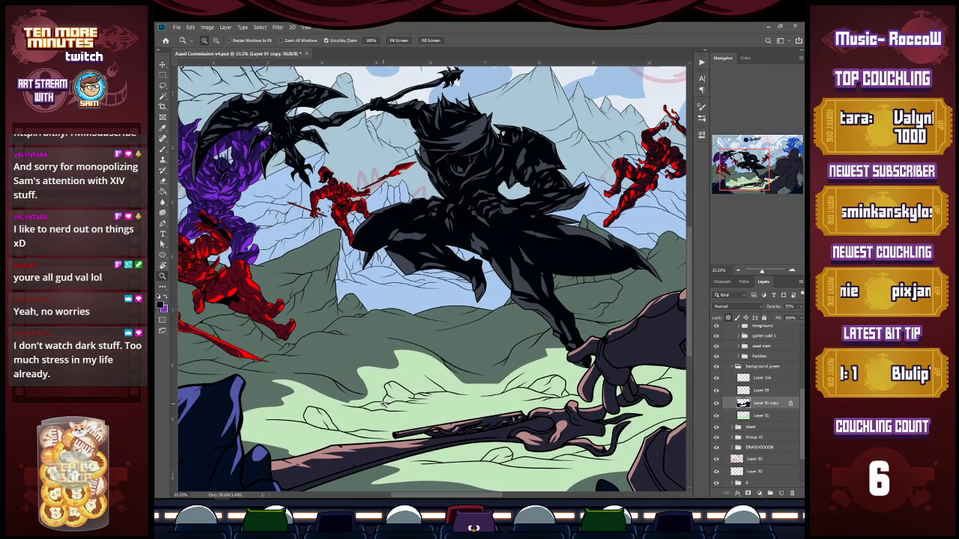
key(b)
key(z)
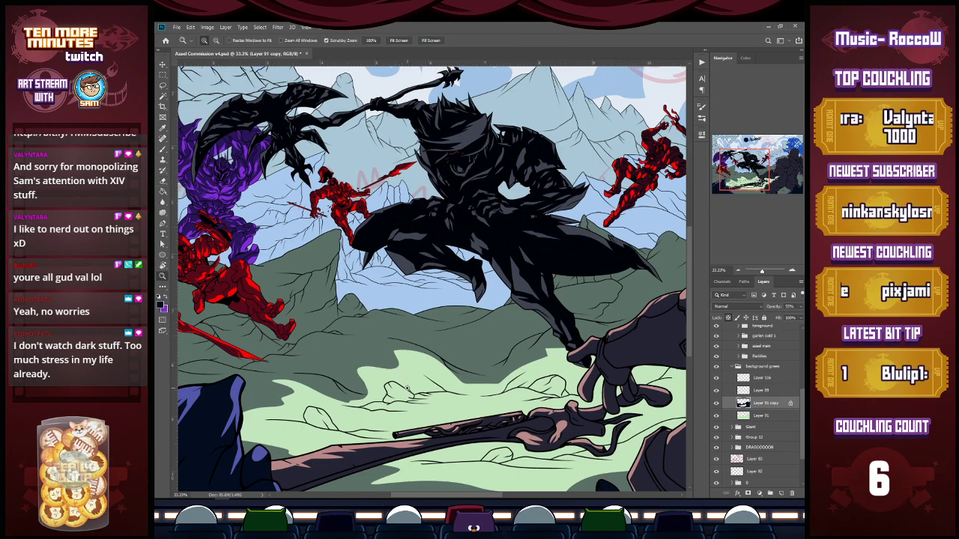
double_click(409, 385)
key(b)
key(bracketleft)
key(bracketleft)
key(bracketleft)
key(bracketleft)
key(bracketleft)
key(bracketleft)
key(bracketleft)
key(bracketleft)
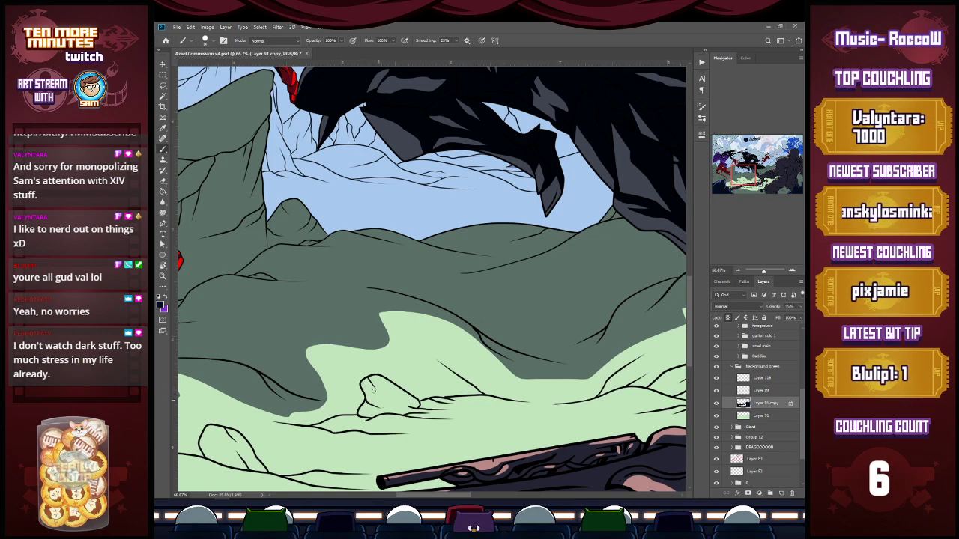
click(728, 318)
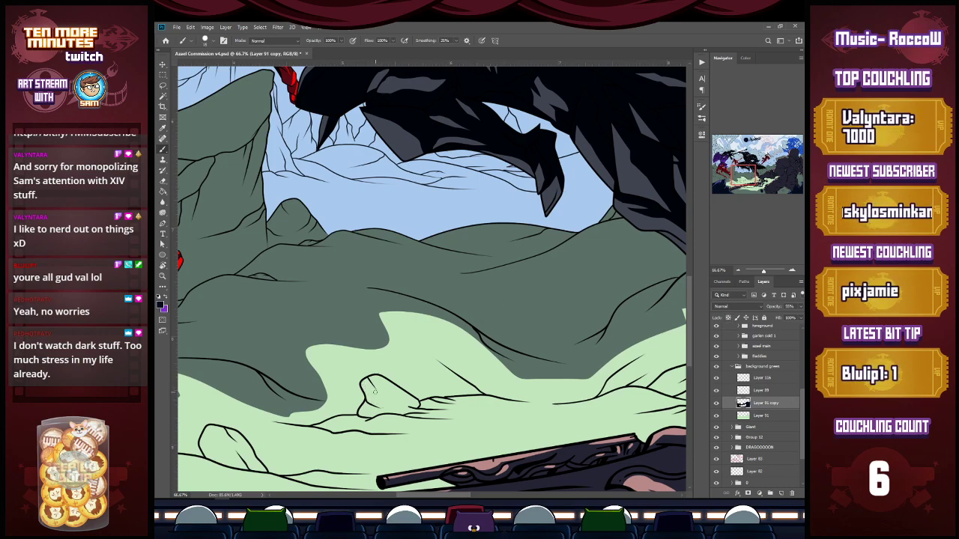
drag(362, 384, 397, 412)
drag(364, 384, 382, 402)
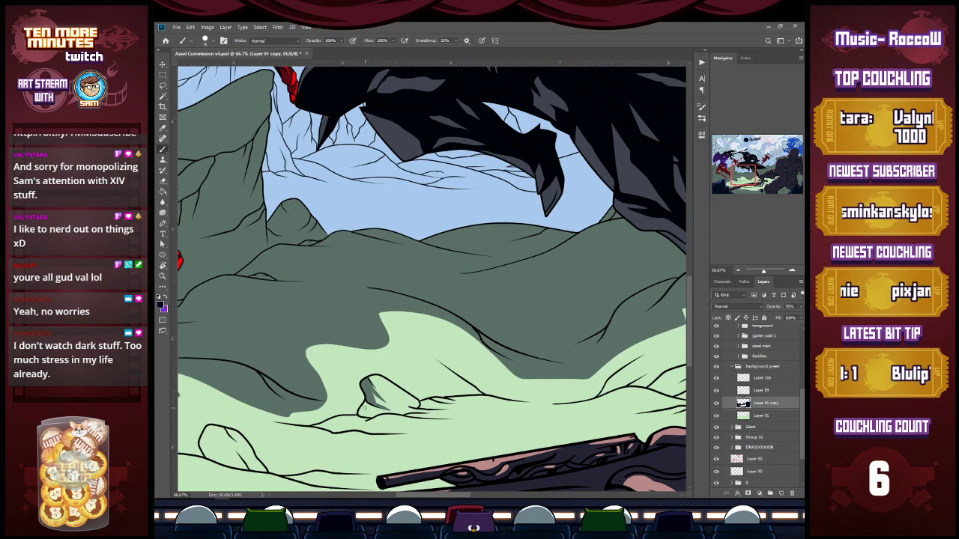
mouse_move(370, 416)
mouse_down()
mouse_move(362, 409)
mouse_move(385, 415)
mouse_up()
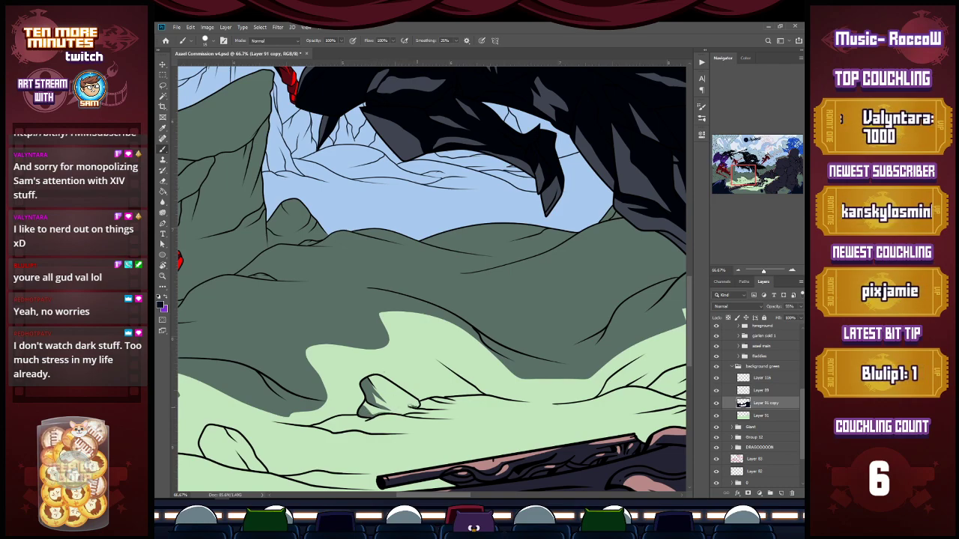
drag(454, 417, 418, 415)
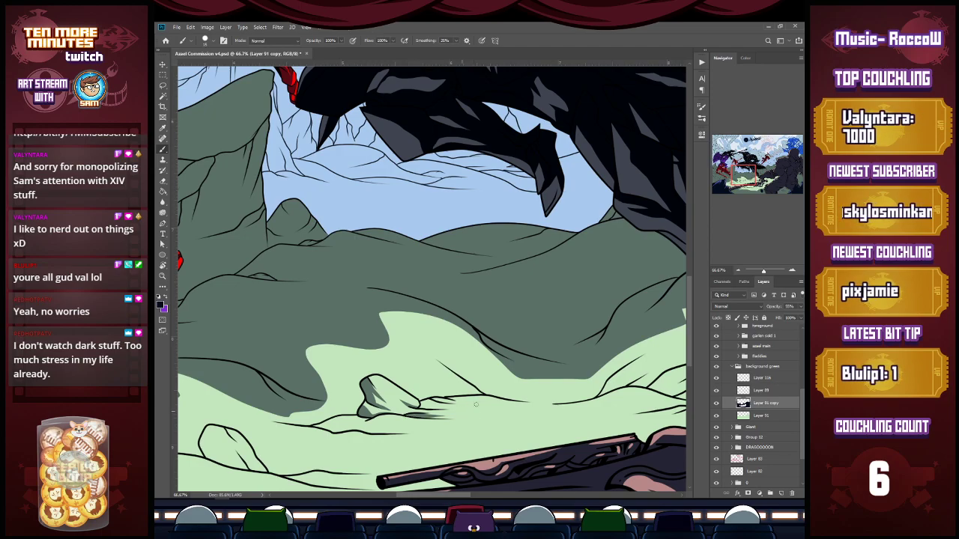
Paint thin shadow streaks on the lit ground beside the soldier's outstretched hand.
alt+click(505, 429)
alt+click(505, 429)
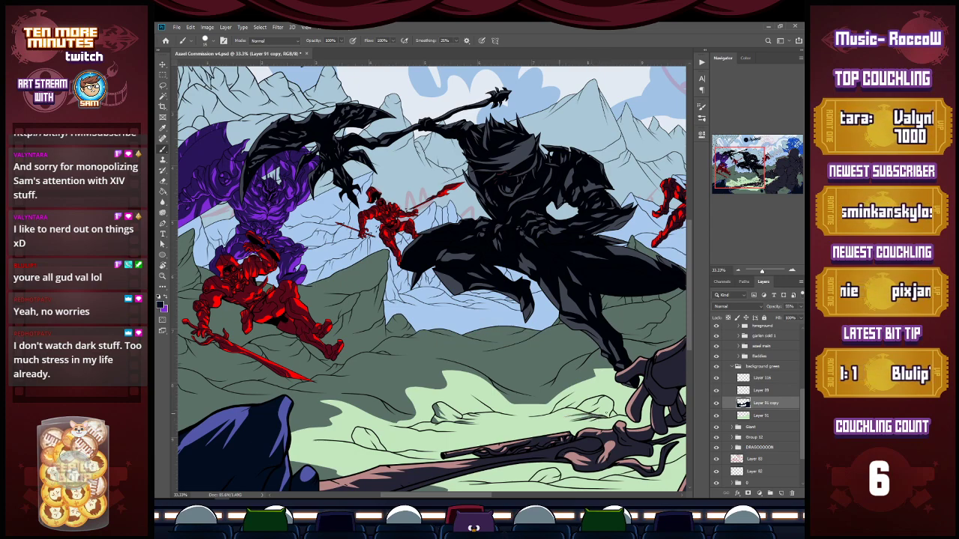
drag(629, 417, 589, 428)
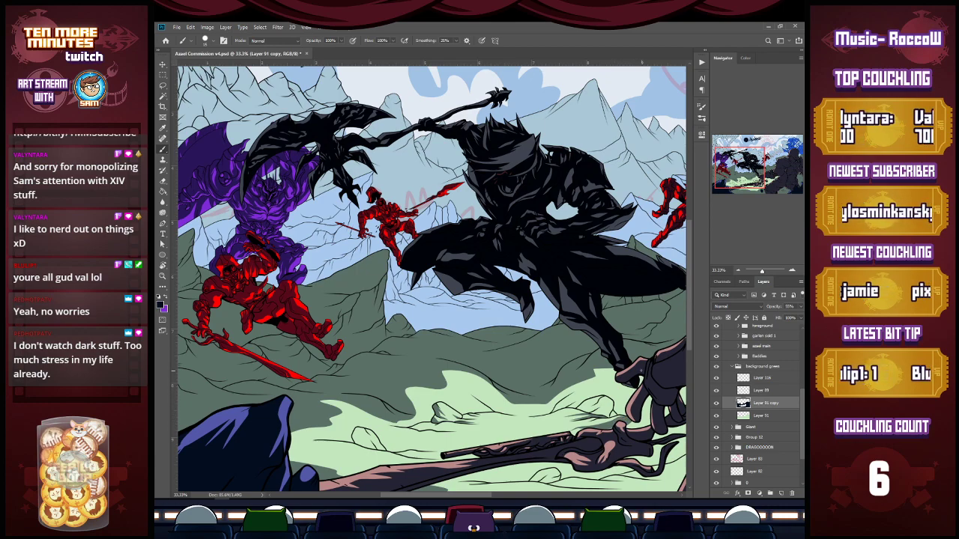
Erase highlights from the ground shadow beneath the leaping black figure, undoing the stray stroke.
key(e)
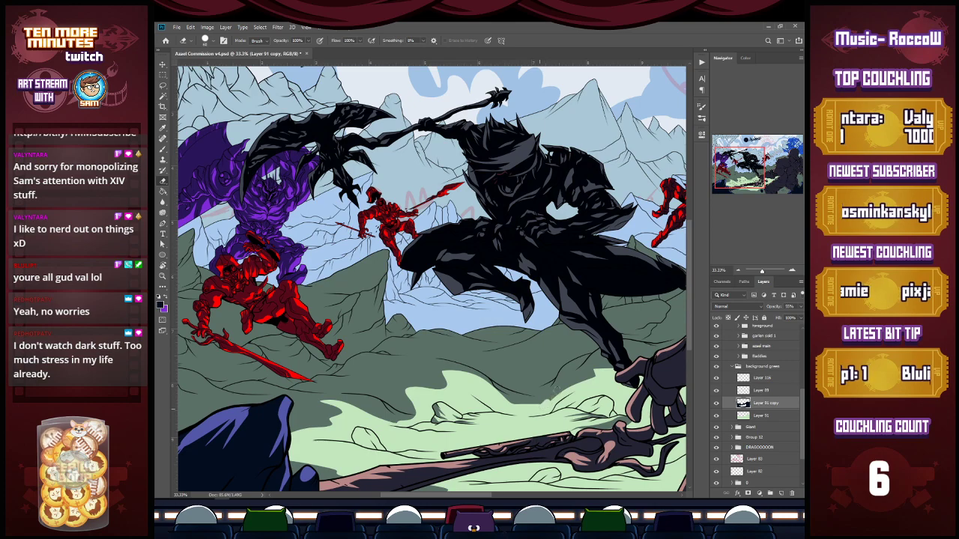
drag(609, 368, 631, 355)
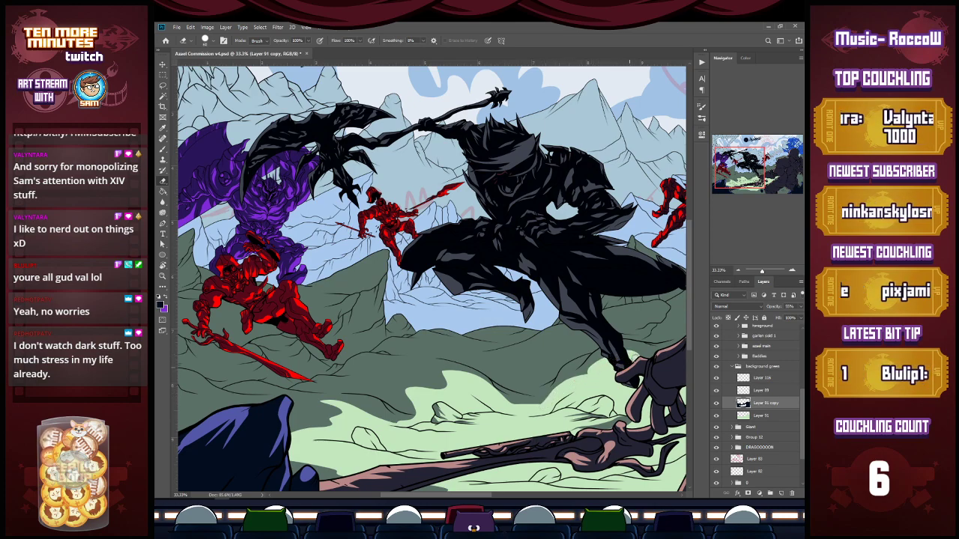
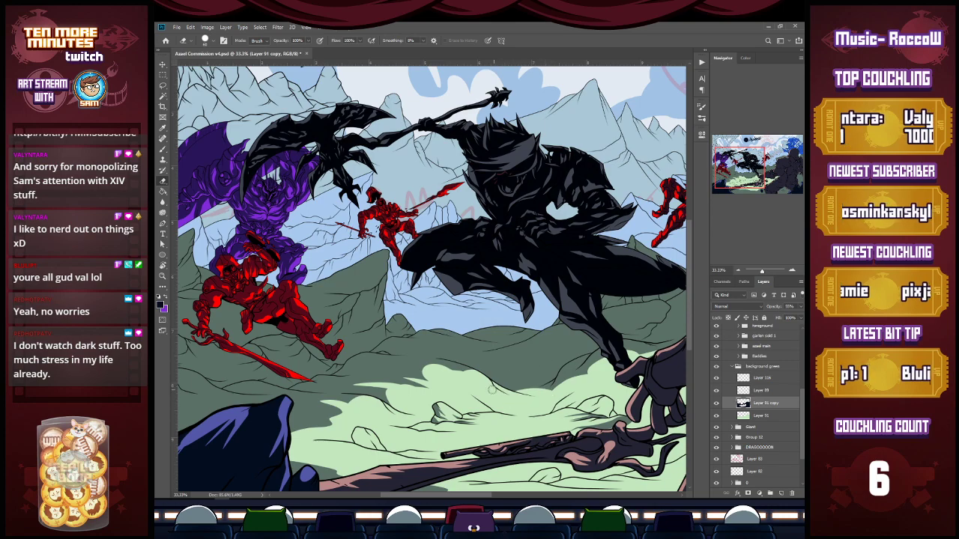
mouse_move(498, 371)
mouse_down()
mouse_move(551, 361)
mouse_move(510, 370)
mouse_move(476, 366)
mouse_up()
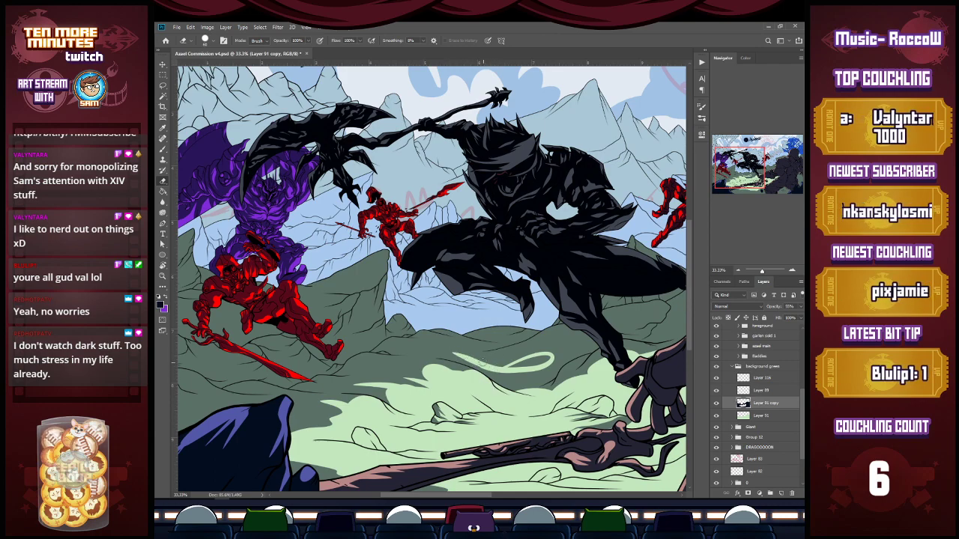
mouse_move(477, 361)
mouse_down()
mouse_move(534, 364)
mouse_move(564, 345)
mouse_move(552, 392)
mouse_up()
key(ctrl+z)
mouse_move(575, 361)
mouse_down()
mouse_move(557, 381)
mouse_move(585, 358)
mouse_up()
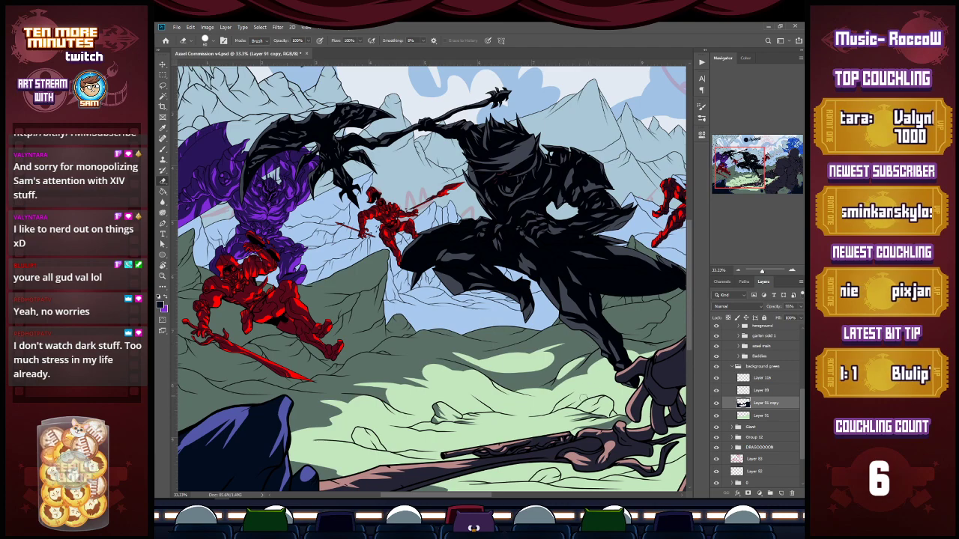
Brush shadow streaks along the ground contours just below the soldier's weapon.
key(b)
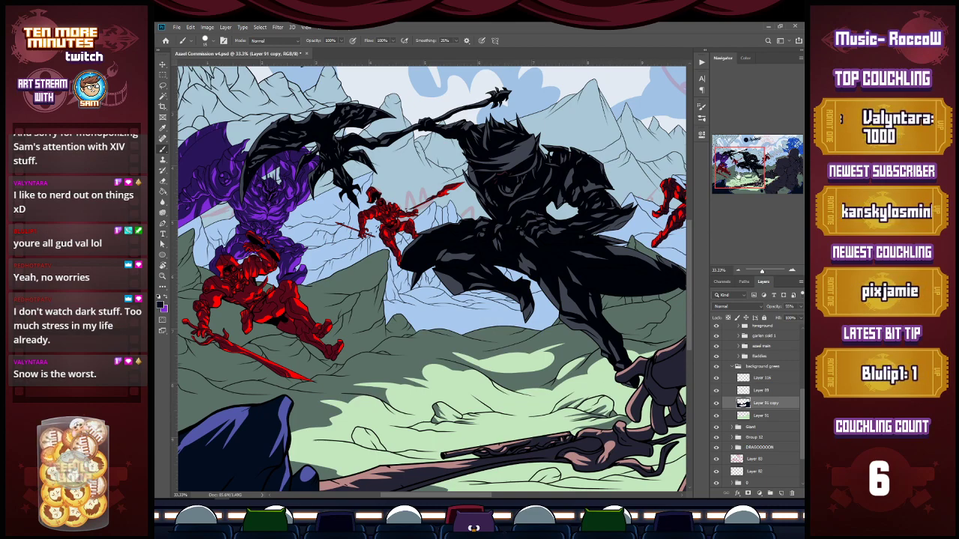
scroll(432, 281, down, 2)
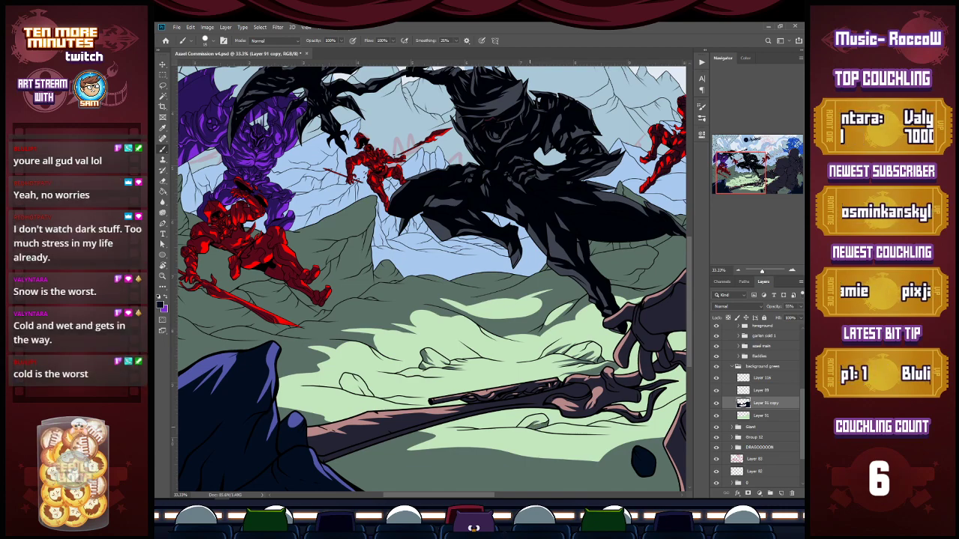
drag(588, 425, 611, 425)
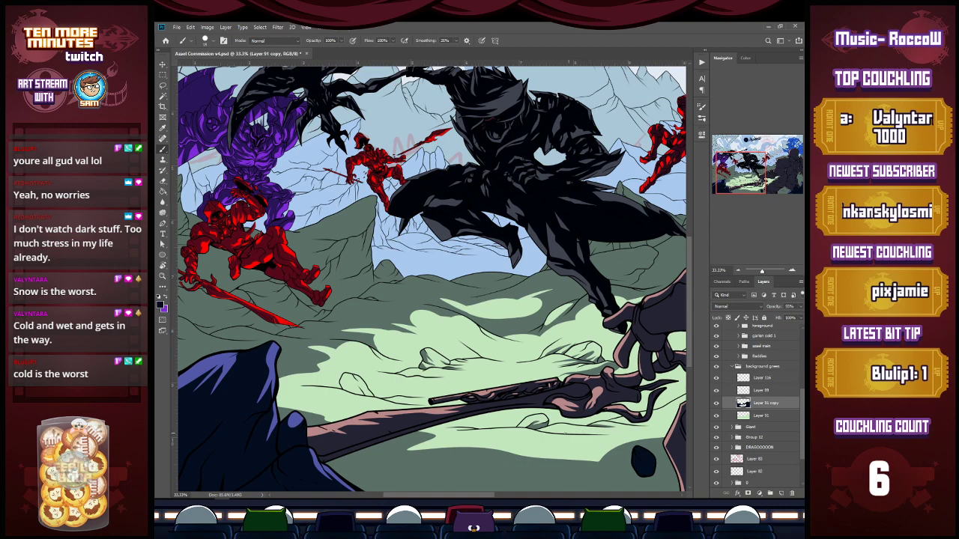
drag(536, 429, 581, 432)
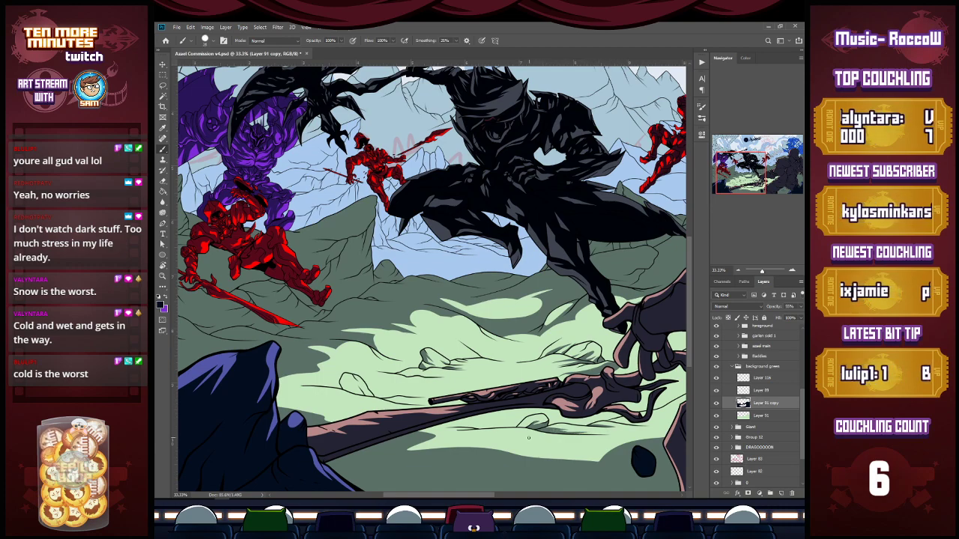
Brush shadow streaks across the lit ground beneath the soldier's weapon and save the illustration.
drag(456, 449, 587, 457)
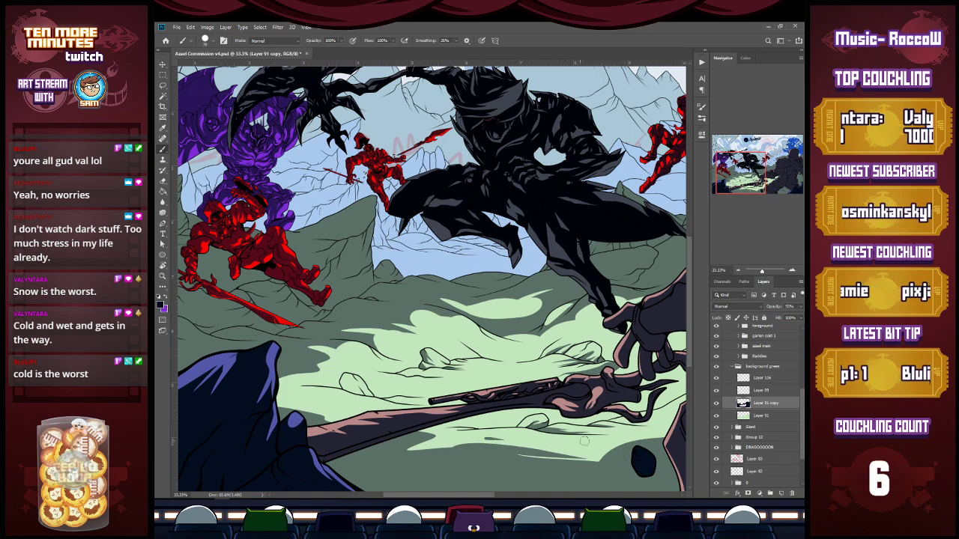
mouse_move(515, 448)
mouse_down()
mouse_move(613, 442)
mouse_move(629, 458)
mouse_move(533, 458)
mouse_move(589, 470)
mouse_move(628, 466)
mouse_move(635, 455)
mouse_move(579, 473)
mouse_up()
key(e)
key(b)
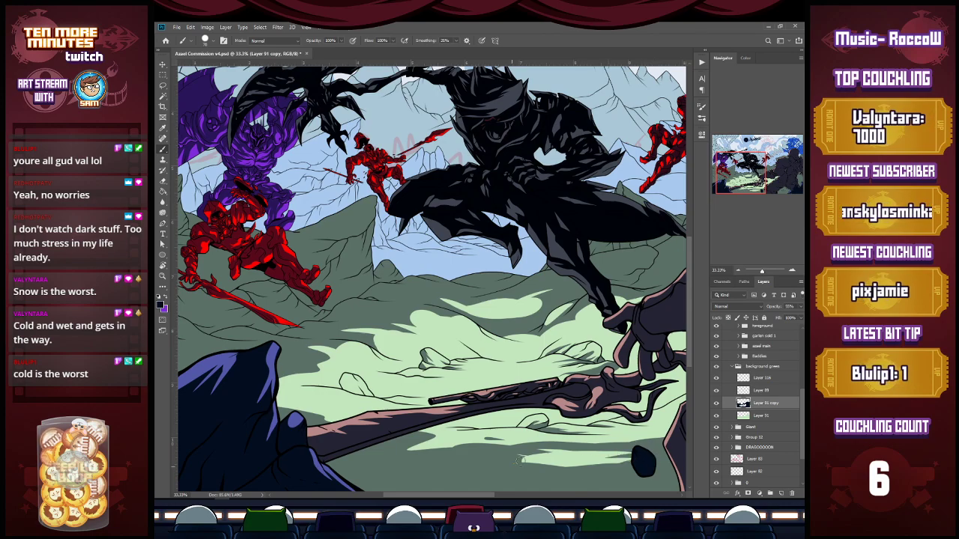
key(z)
alt+click(632, 453)
key(ctrl+s)
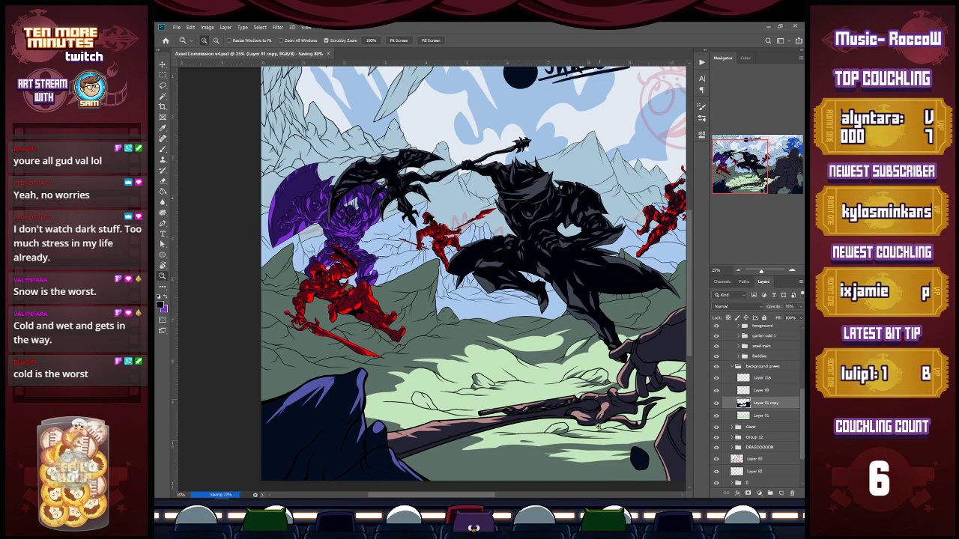
Erase light streaks into the ground shadow in the lower foreground, undoing the last stroke.
key(e)
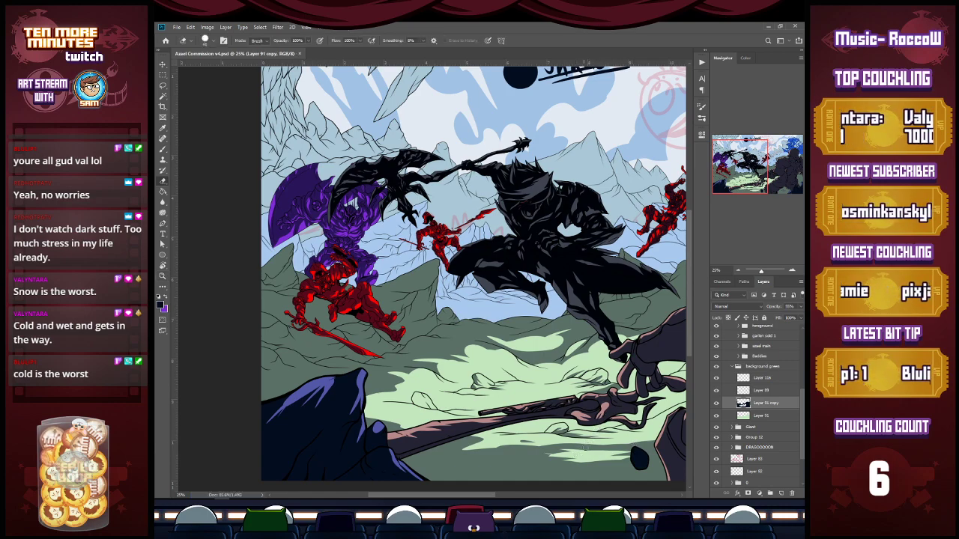
mouse_move(574, 454)
mouse_down()
mouse_move(540, 457)
mouse_move(582, 459)
mouse_move(543, 459)
mouse_move(559, 452)
mouse_move(574, 460)
mouse_move(543, 459)
mouse_move(575, 460)
mouse_move(490, 464)
mouse_up()
mouse_move(553, 460)
mouse_down()
mouse_move(529, 463)
mouse_move(570, 459)
mouse_move(537, 461)
mouse_move(565, 467)
mouse_move(551, 456)
mouse_move(560, 455)
mouse_move(524, 453)
mouse_move(545, 459)
mouse_move(524, 468)
mouse_move(552, 459)
mouse_move(545, 466)
mouse_move(594, 442)
mouse_move(527, 468)
mouse_up()
key(ctrl+z)
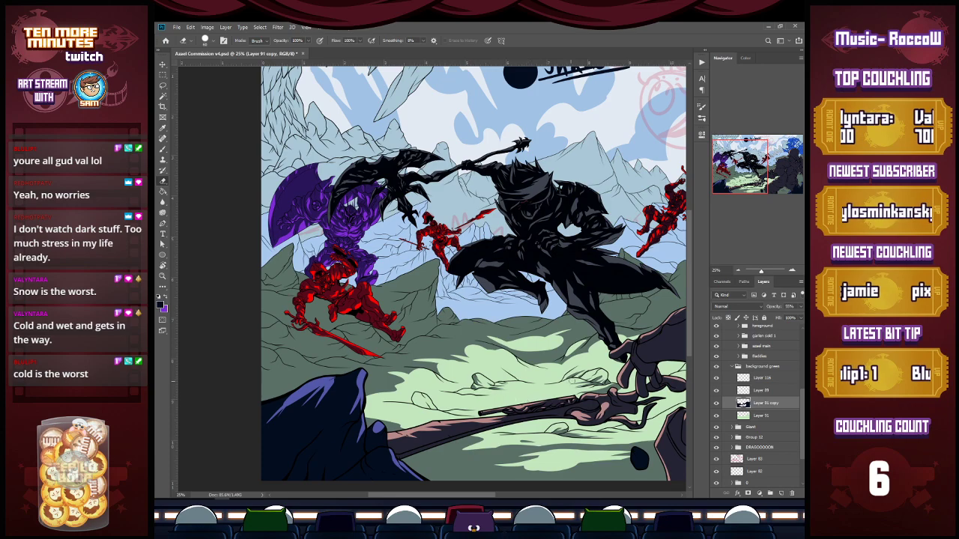
Brush a short shadow along the edge of the lit ground beside the dark blue foreground rock.
key(b)
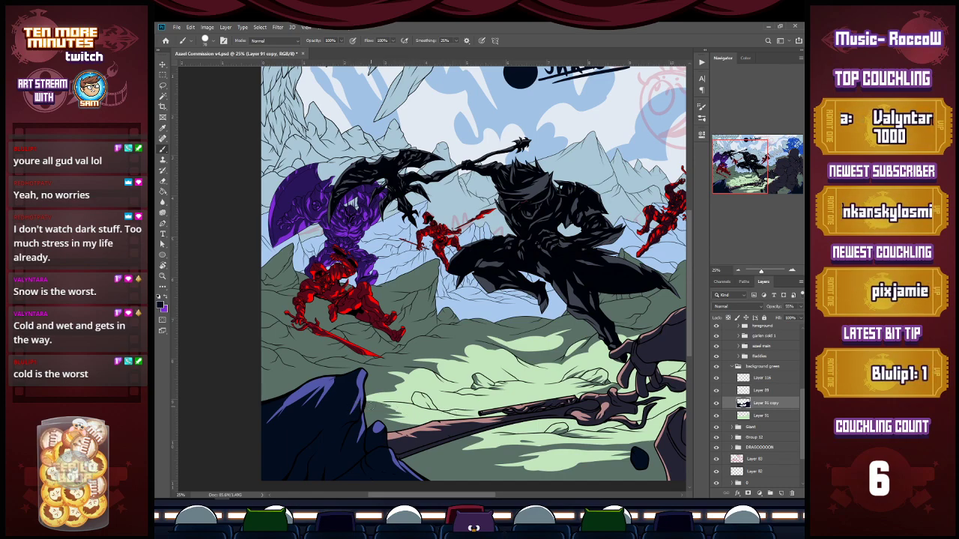
drag(367, 400, 374, 399)
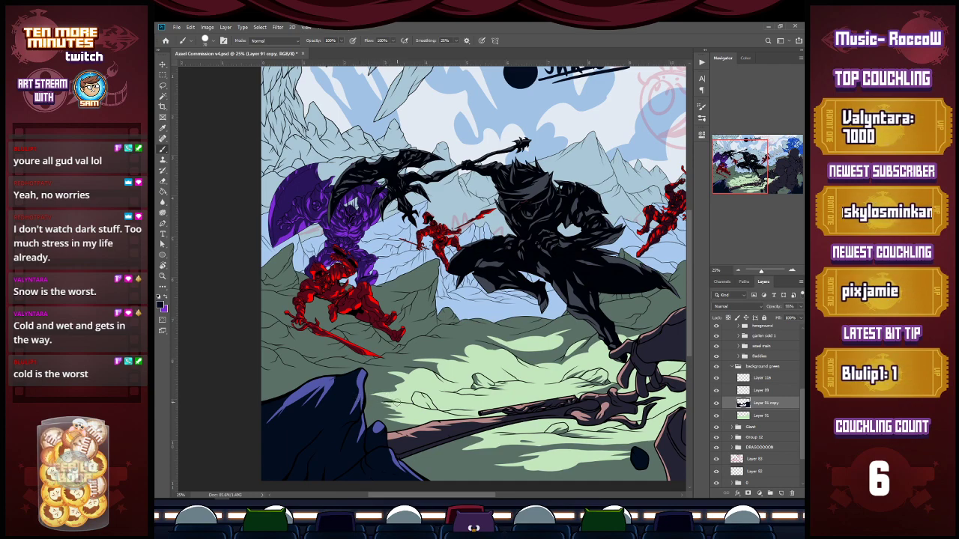
key(e)
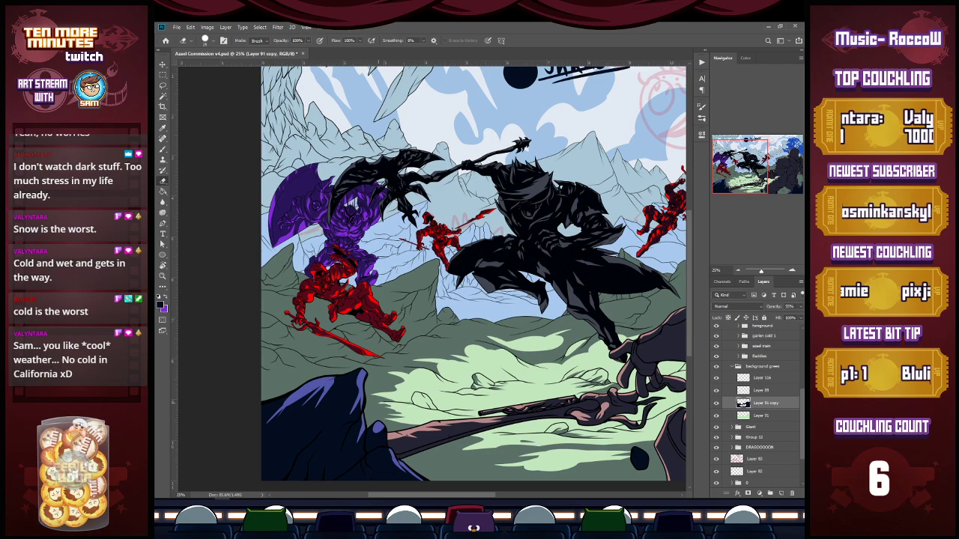
key(b)
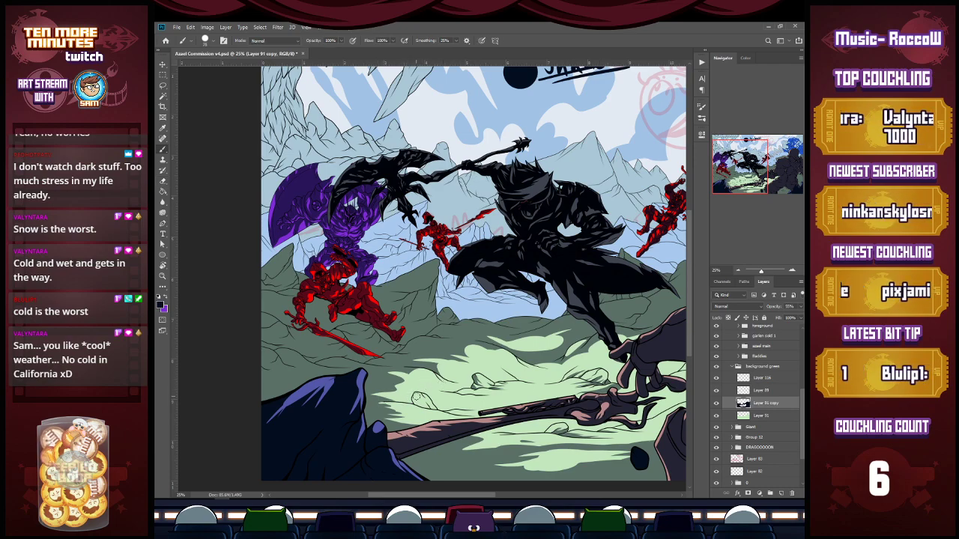
Paint the shadow side of the small rock on the lit ground near the dark blue foreground rock.
key(z)
click(414, 400)
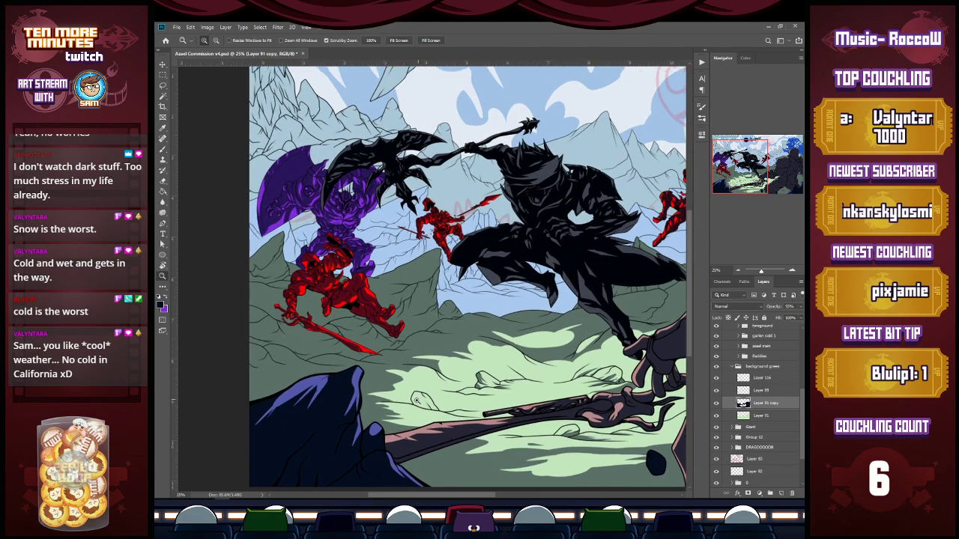
key(b)
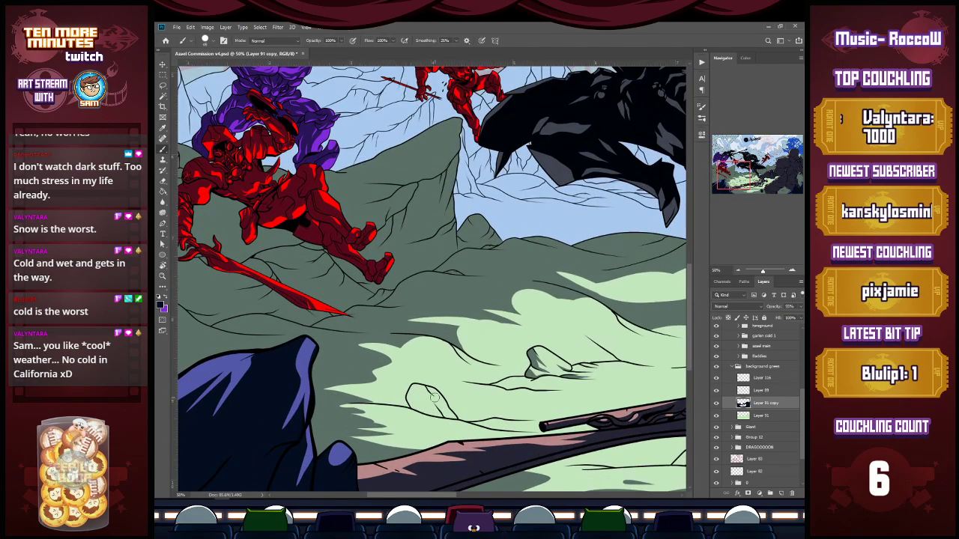
mouse_move(411, 394)
mouse_down()
mouse_move(409, 404)
mouse_move(444, 417)
mouse_move(417, 394)
mouse_move(412, 402)
mouse_move(414, 388)
mouse_up()
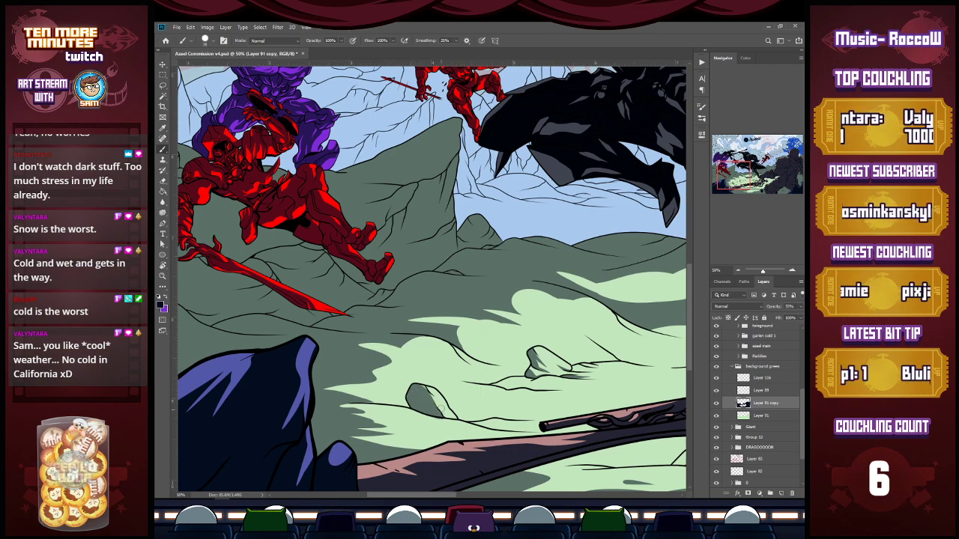
key(e)
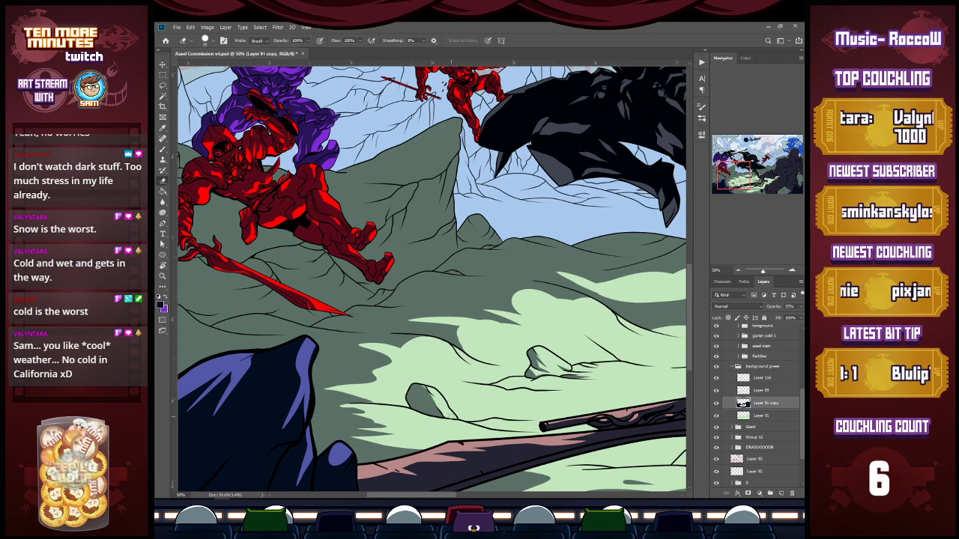
key(b)
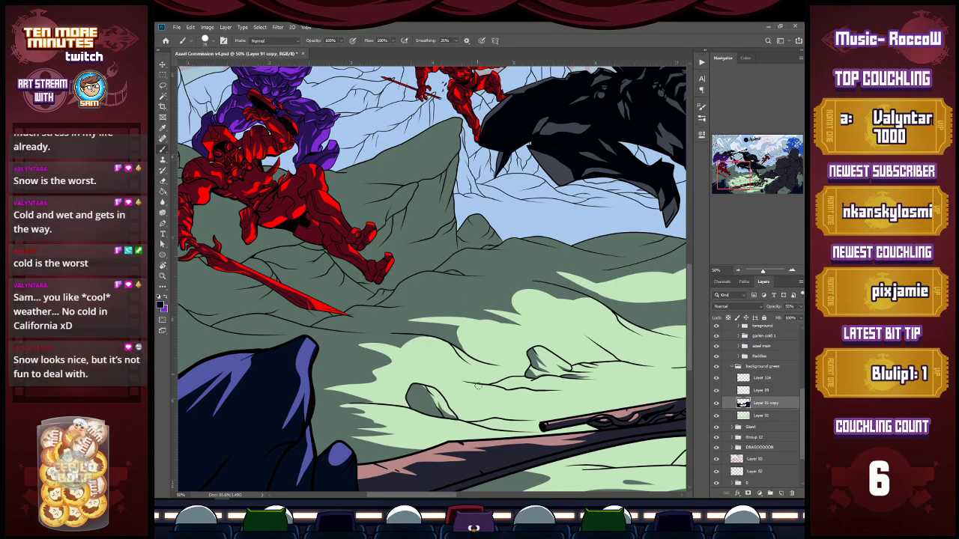
Brush thin shadow streaks along the ground contours between the two small rocks, undoing the stray stroke beside the far one.
drag(508, 429, 518, 429)
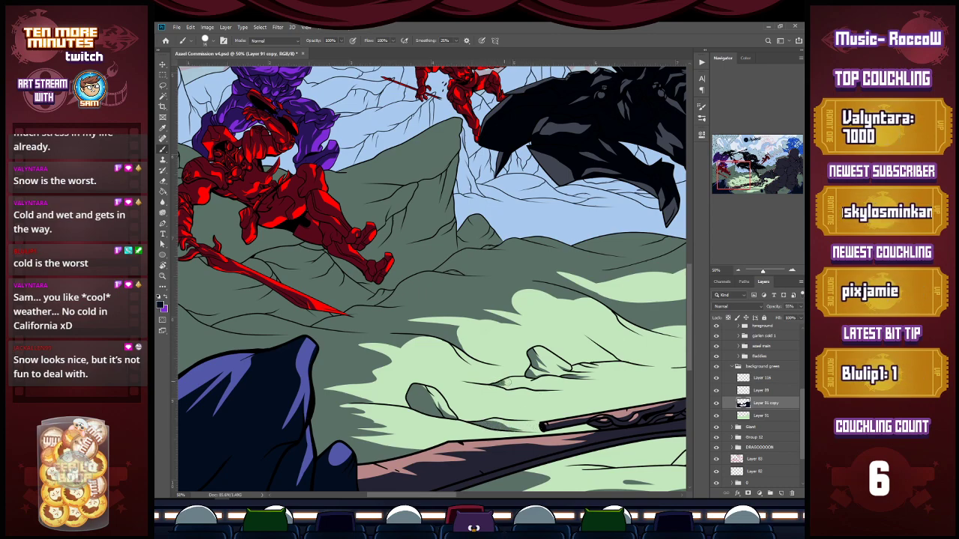
mouse_move(499, 386)
mouse_down()
mouse_move(553, 379)
mouse_move(524, 387)
mouse_move(556, 390)
mouse_up()
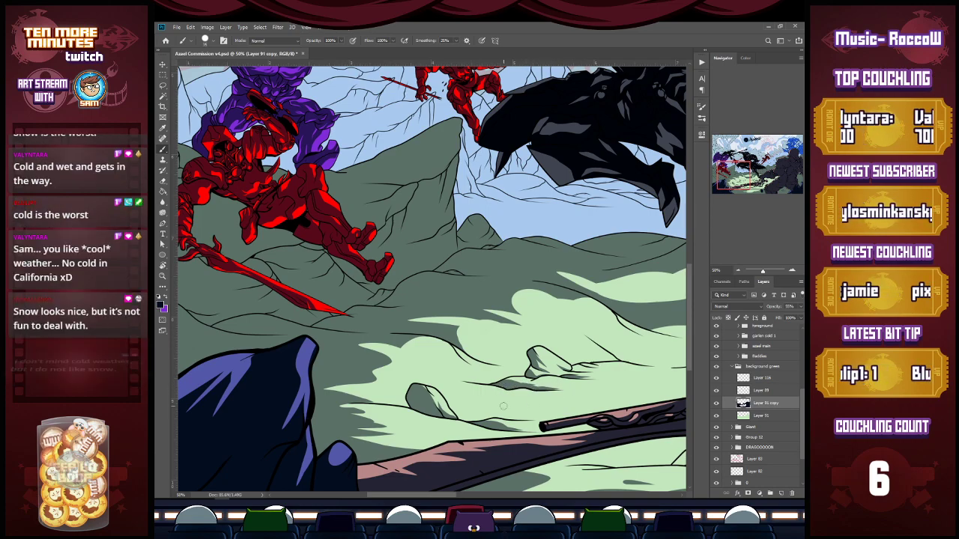
drag(472, 402, 553, 409)
mouse_move(477, 403)
mouse_down()
mouse_move(522, 411)
mouse_move(484, 401)
mouse_move(516, 406)
mouse_move(532, 401)
mouse_move(530, 390)
mouse_move(483, 401)
mouse_move(566, 401)
mouse_up()
drag(474, 405, 513, 414)
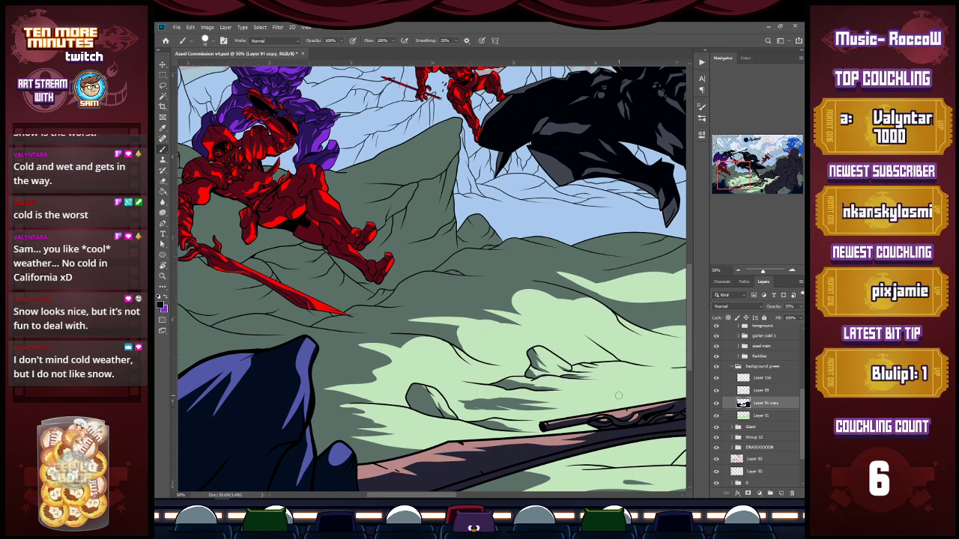
mouse_move(606, 372)
mouse_down()
mouse_move(622, 372)
mouse_move(583, 345)
mouse_move(602, 360)
mouse_move(582, 358)
mouse_move(594, 362)
mouse_up()
key(ctrl+z)
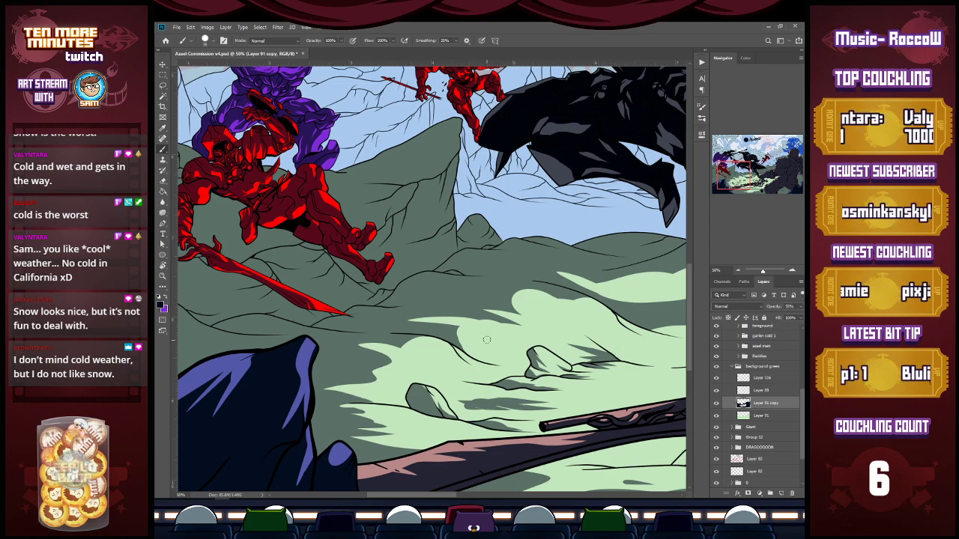
Erase shadow with an enlarged eraser to form highlights on the hill behind the giant soldier's arm and along the ridge.
key(z)
alt+click(485, 340)
drag(747, 168, 755, 166)
key(b)
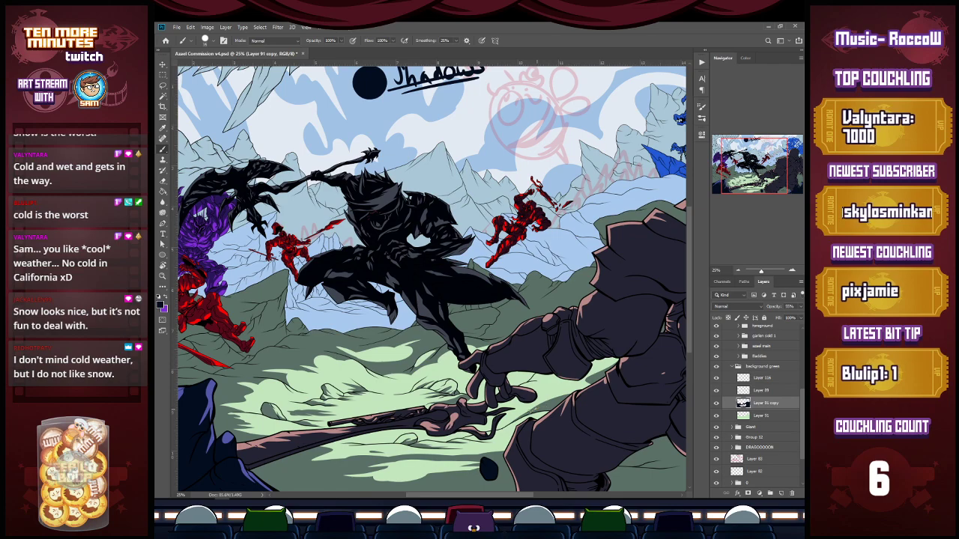
key(e)
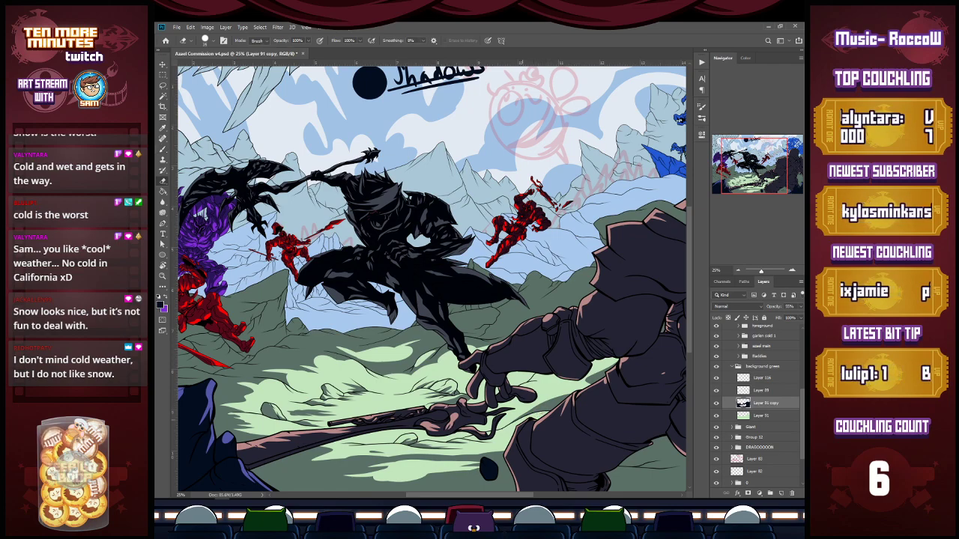
key(b)
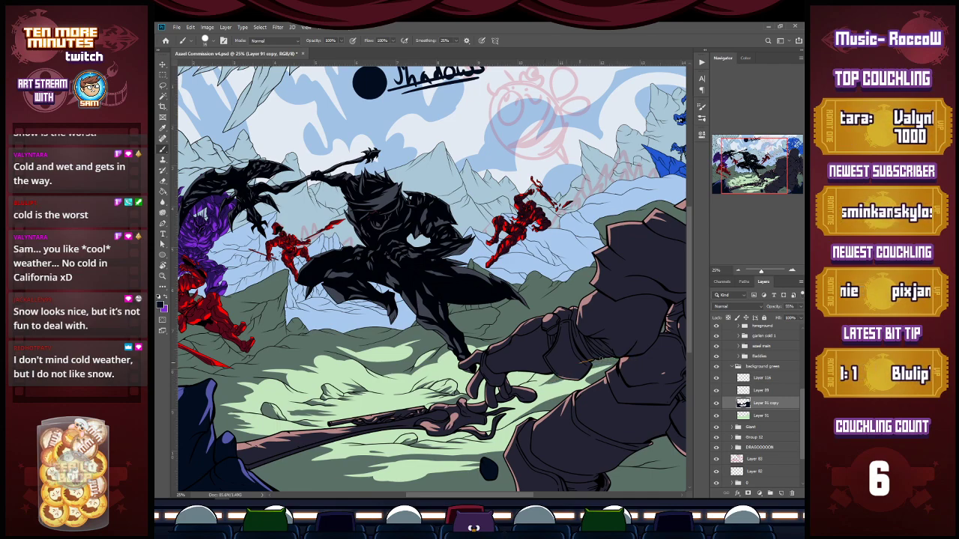
key(e)
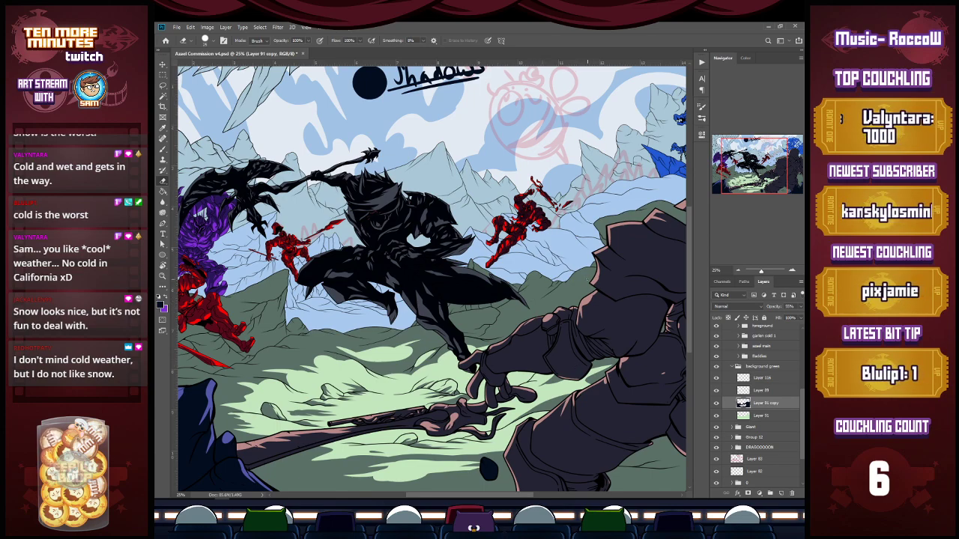
mouse_move(563, 290)
mouse_down()
mouse_move(538, 315)
mouse_move(590, 284)
mouse_up()
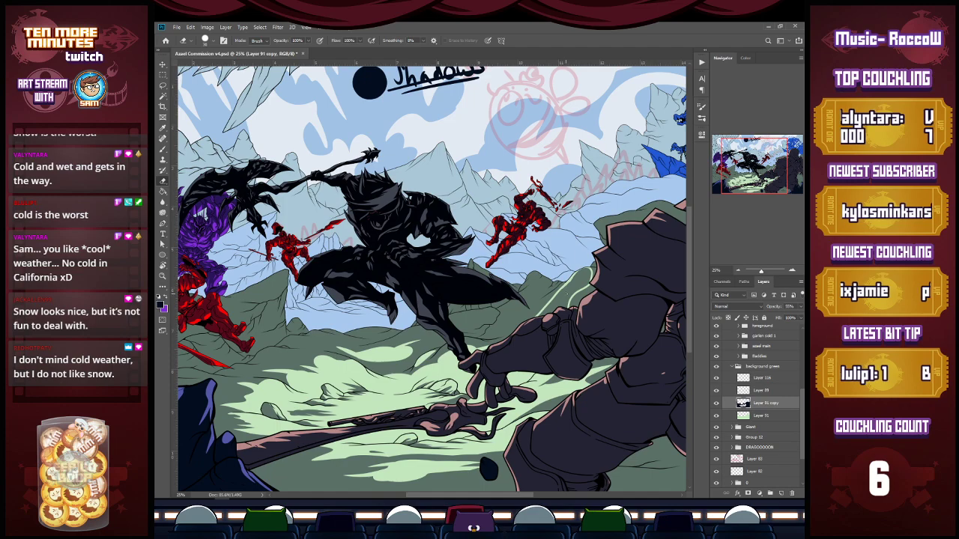
key(])
mouse_move(572, 281)
mouse_down()
mouse_move(539, 322)
mouse_move(568, 288)
mouse_move(539, 322)
mouse_move(568, 293)
mouse_move(547, 310)
mouse_move(547, 319)
mouse_move(566, 292)
mouse_move(560, 317)
mouse_move(578, 272)
mouse_up()
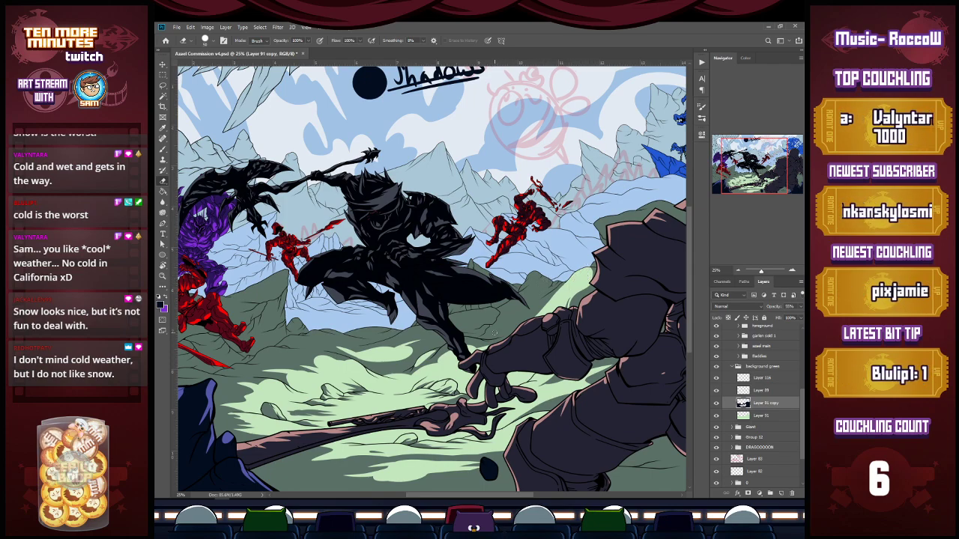
mouse_move(527, 300)
mouse_down()
mouse_move(499, 334)
mouse_move(537, 298)
mouse_up()
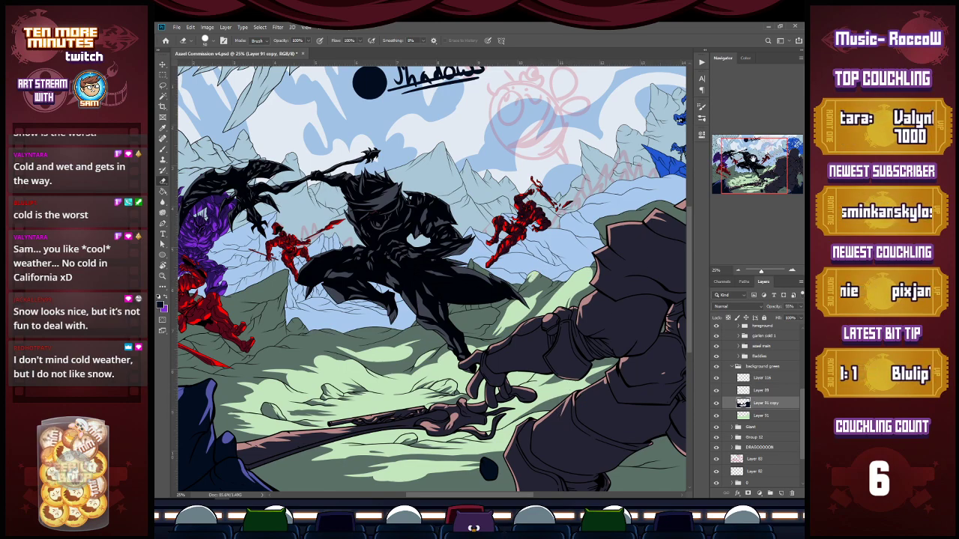
drag(759, 164, 748, 164)
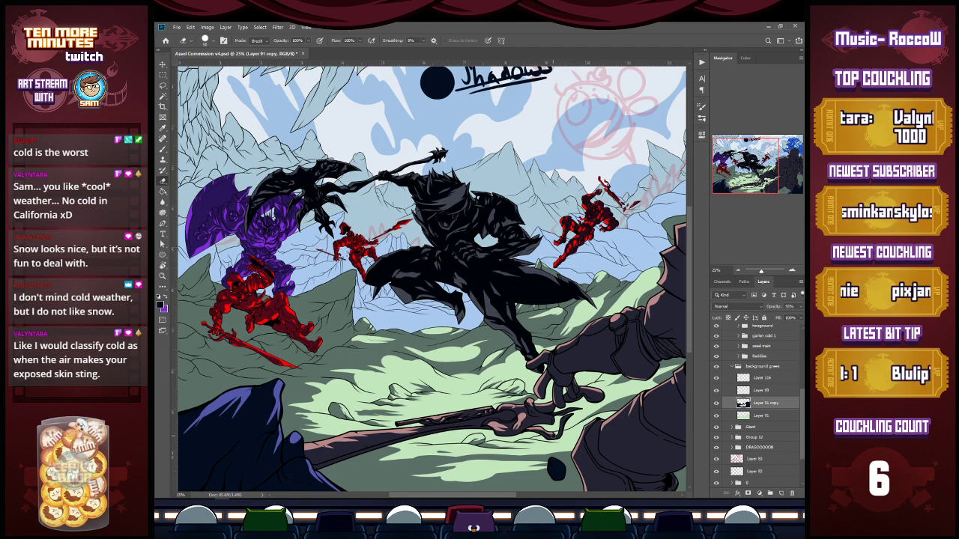
drag(750, 172, 778, 173)
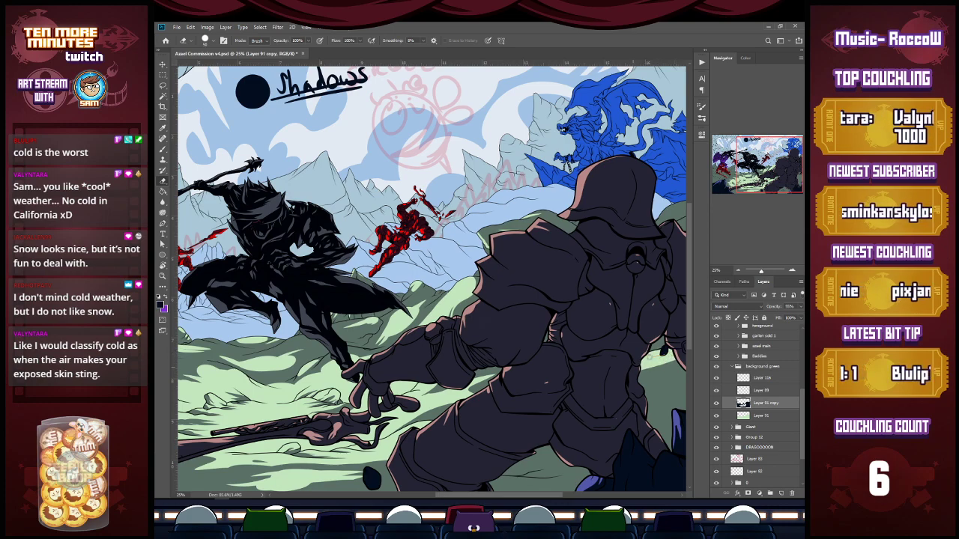
scroll(670, 358, down, 5)
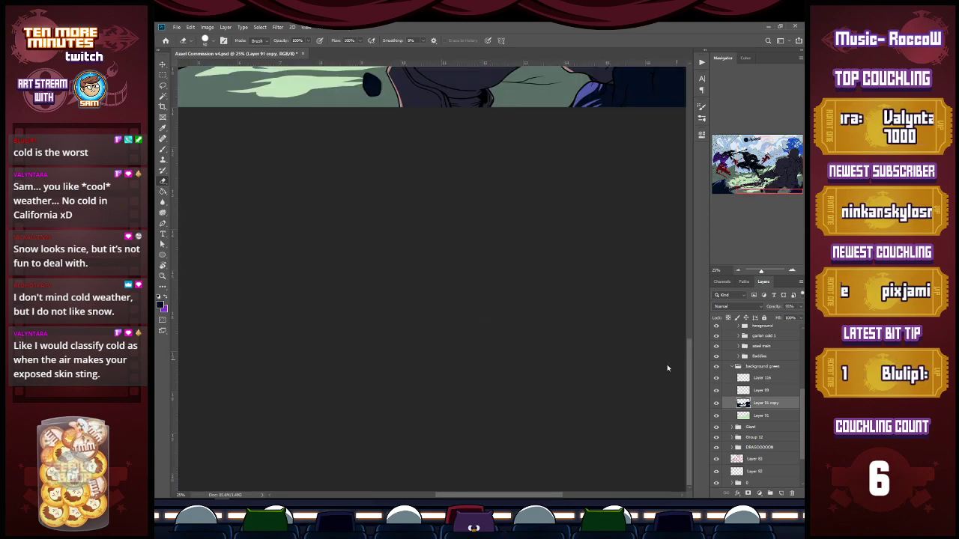
scroll(646, 366, up, 5)
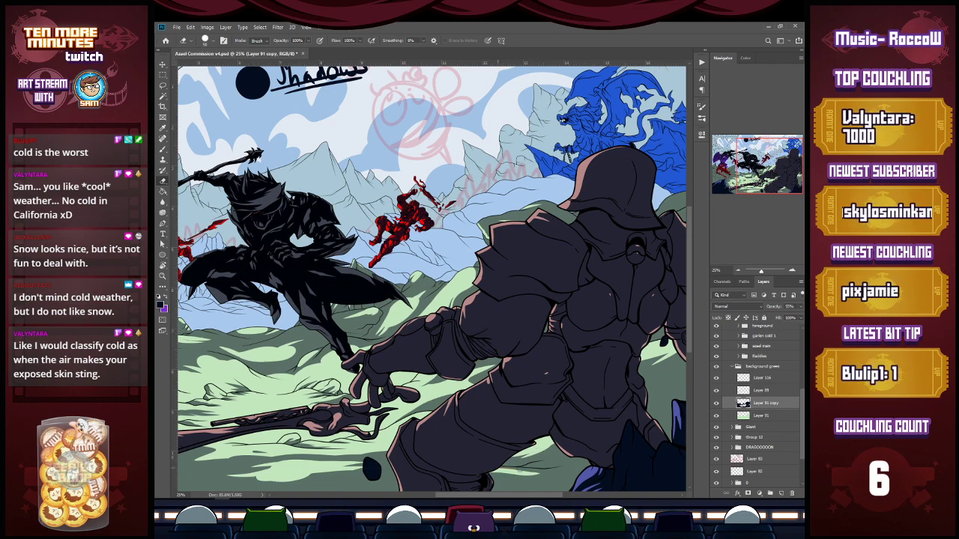
drag(758, 169, 715, 176)
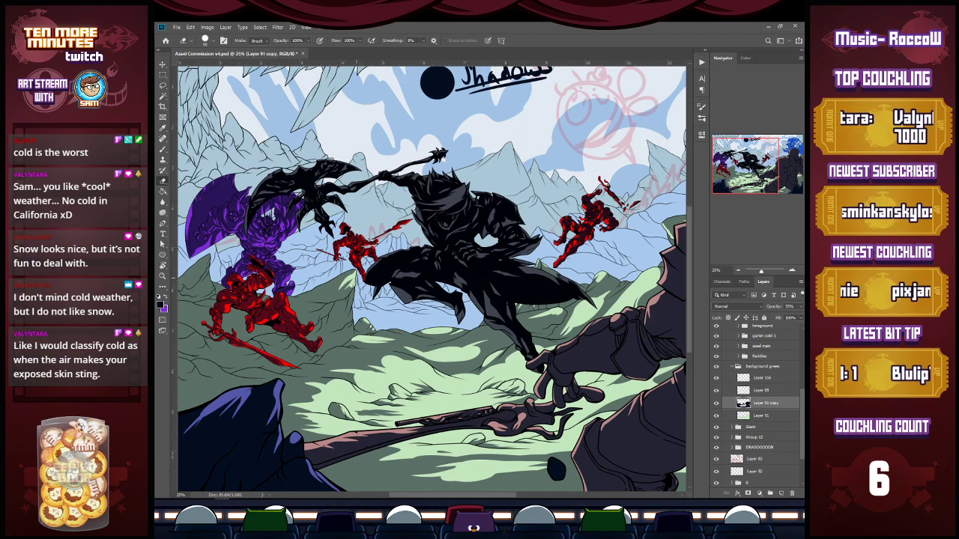
Erase shadow to carve highlights into the pointed rock and slopes between the falling red soldier and the leaping black figure.
ctrl+click(350, 288)
ctrl+click(349, 288)
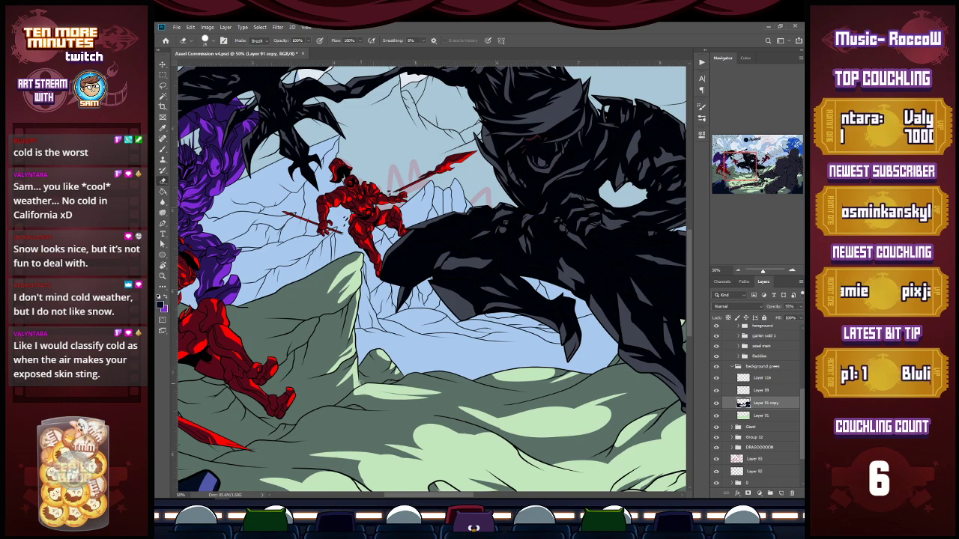
drag(427, 497, 395, 496)
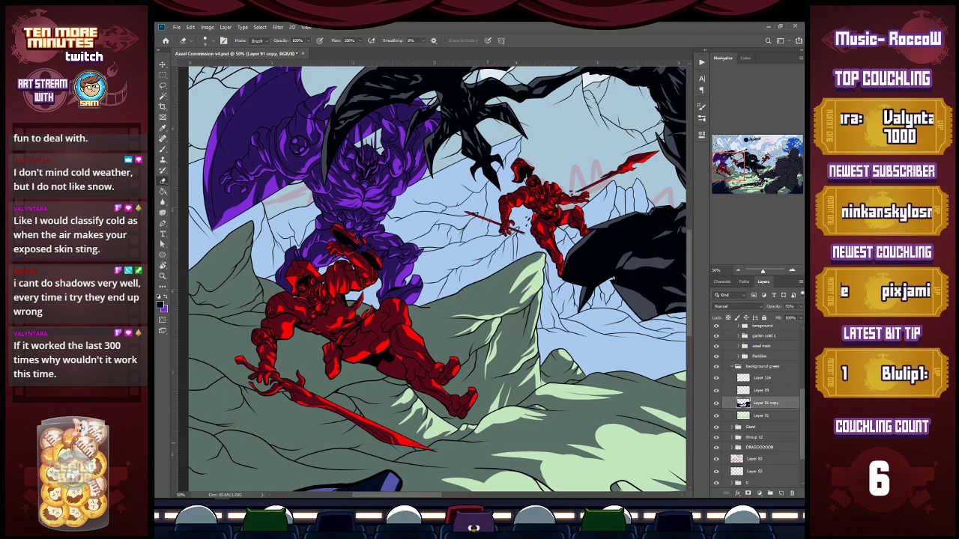
Erase shadow along the edges of the pointed rock behind the red soldier, below the purple figure's axe.
drag(433, 498, 408, 497)
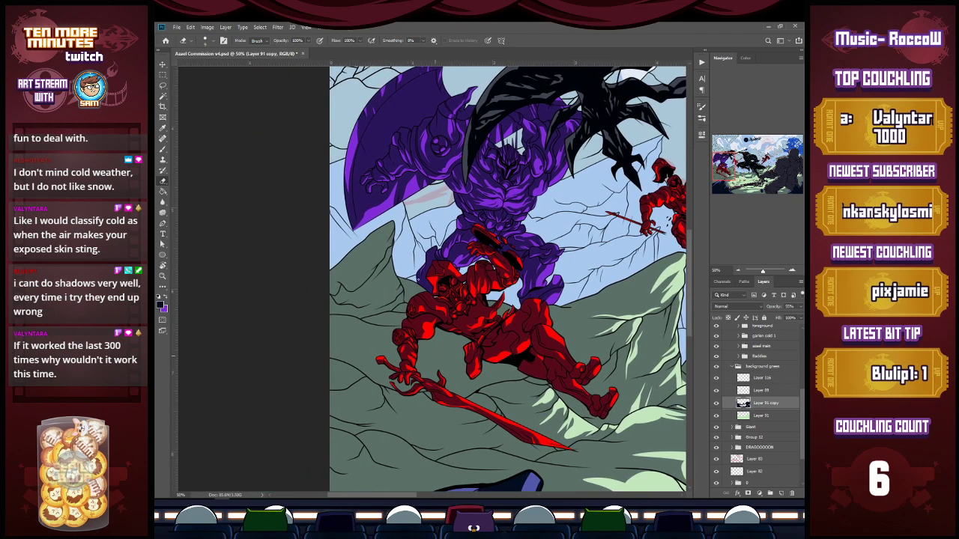
mouse_move(391, 223)
mouse_down()
mouse_move(360, 265)
mouse_move(387, 232)
mouse_up()
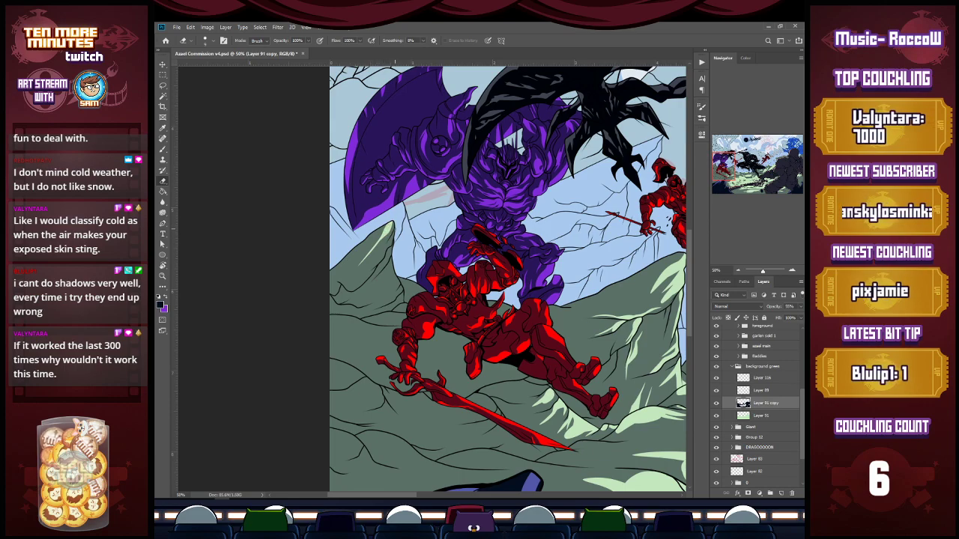
mouse_move(392, 240)
mouse_down()
mouse_move(385, 264)
mouse_move(400, 290)
mouse_up()
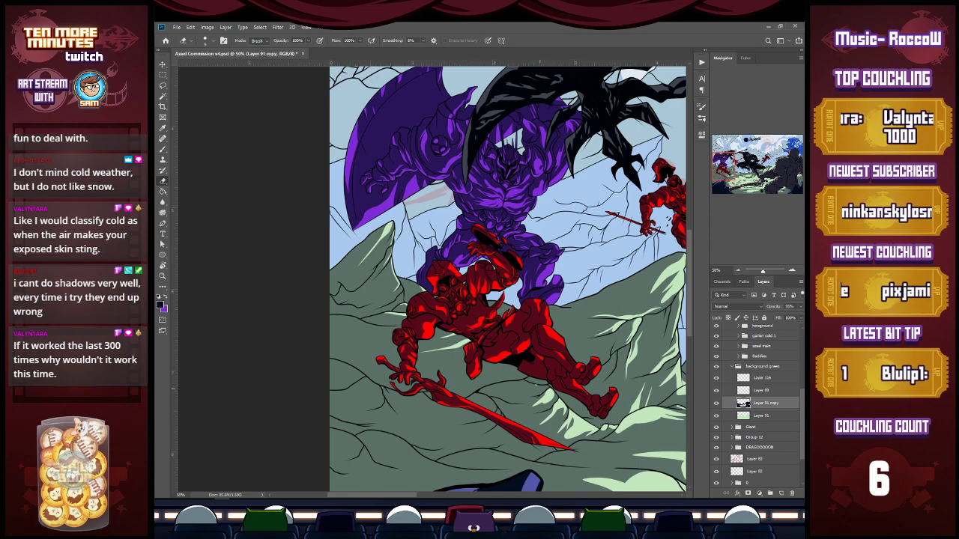
Try carving highlights with an enlarged eraser into the ground beneath the falling red soldier, and undo the strokes.
key(bracketright)
key(bracketright)
mouse_move(490, 363)
mouse_down()
mouse_move(425, 366)
mouse_move(496, 364)
mouse_move(433, 364)
mouse_up()
key(ctrl+z)
key(ctrl+z)
key(ctrl+z)
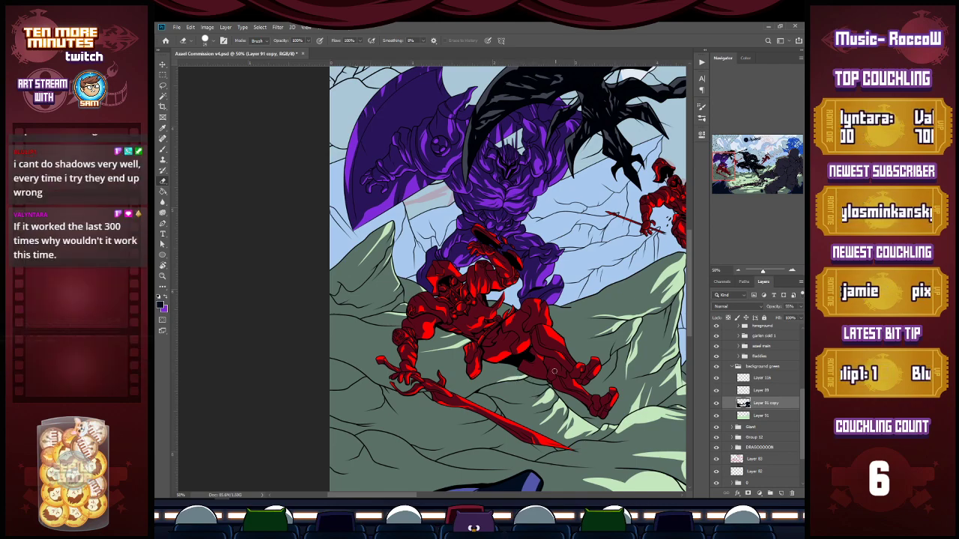
Save the document and erase shadow on the ground beside the falling red soldier's sword.
key(ctrl)
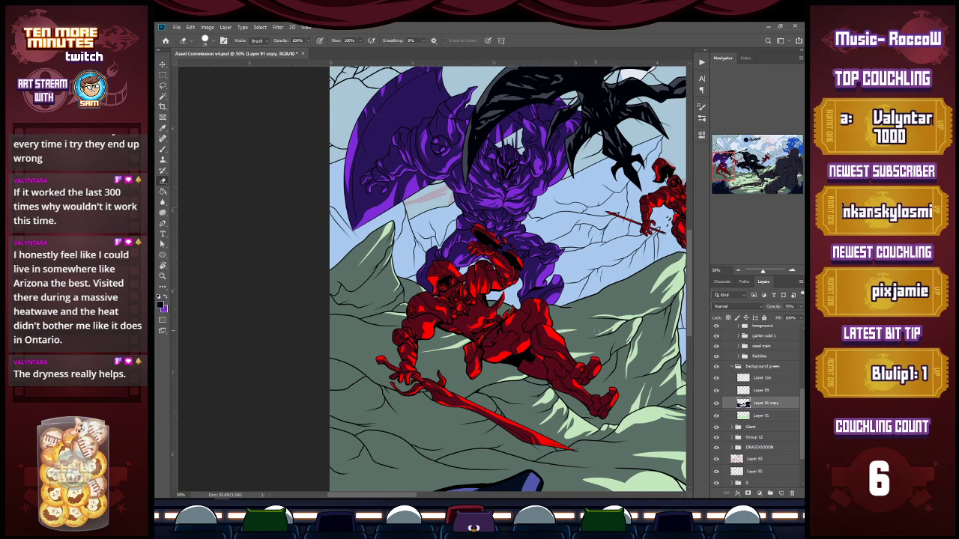
key(ctrl+s)
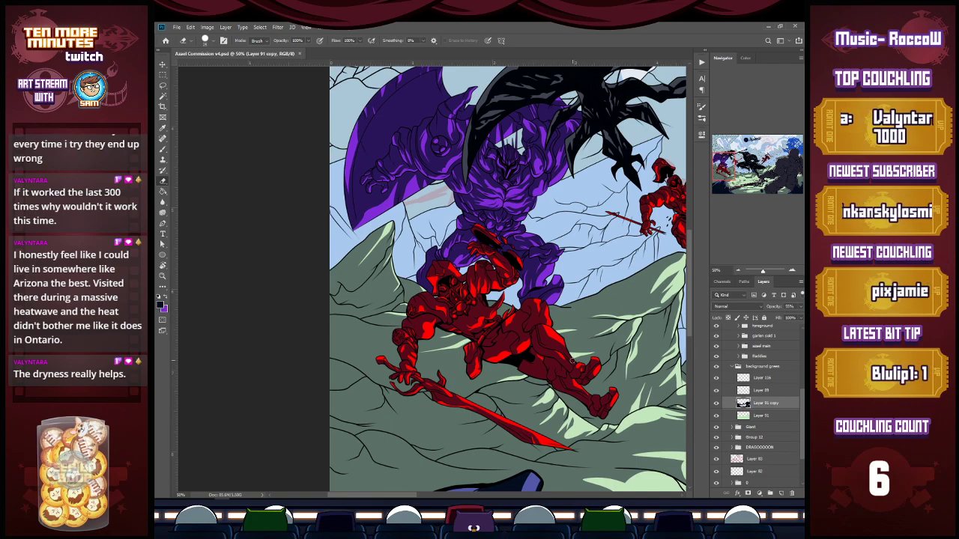
drag(730, 173, 713, 184)
drag(307, 352, 375, 364)
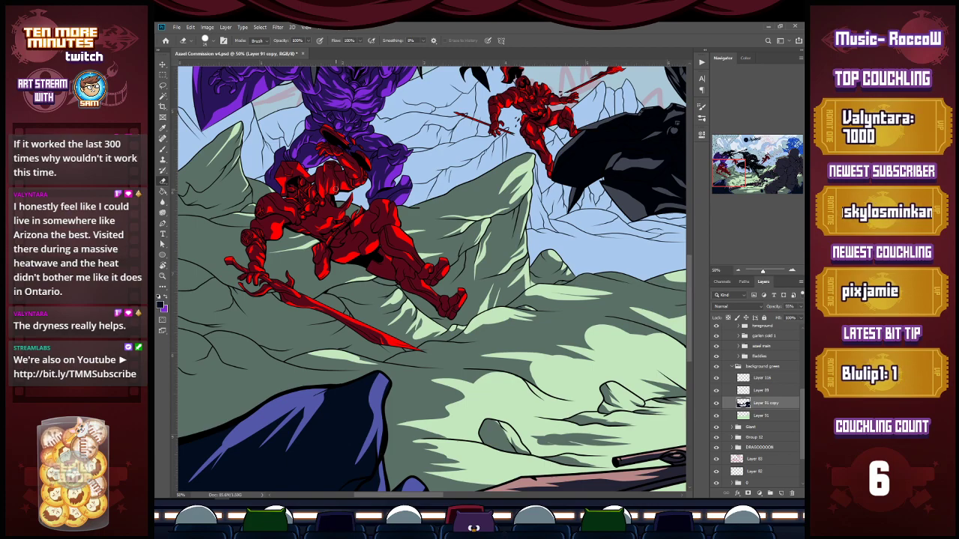
Erase shadow to carve highlights into the ground contours around the falling red soldier's sword, undoing the stray strokes.
mouse_move(733, 171)
mouse_down()
mouse_move(731, 157)
mouse_move(741, 159)
mouse_up()
key(z)
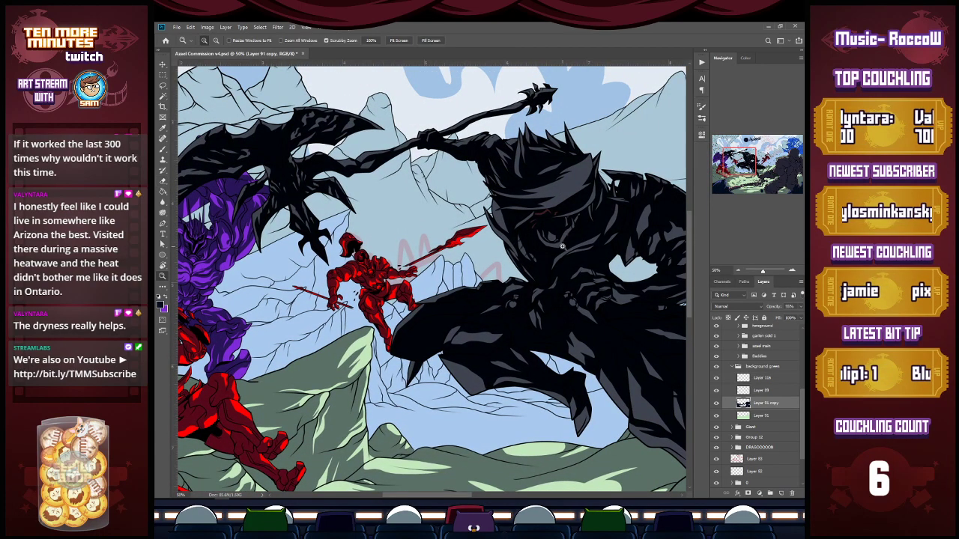
alt+click(566, 248)
alt+click(565, 248)
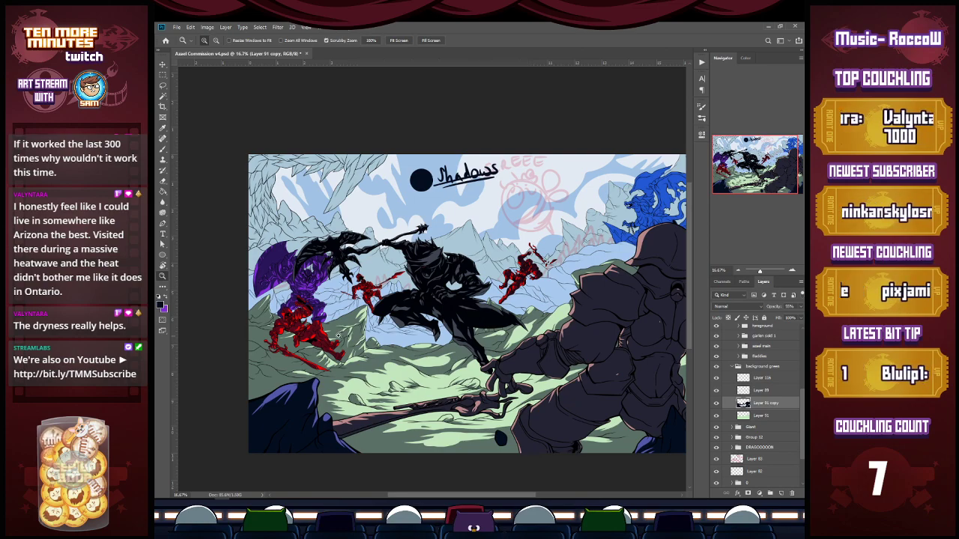
click(268, 343)
click(269, 344)
click(268, 344)
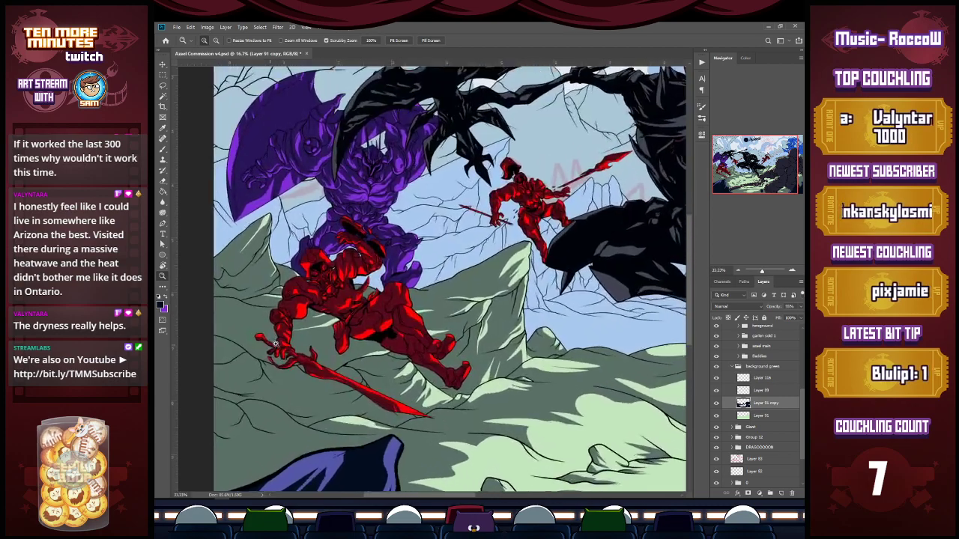
key(e)
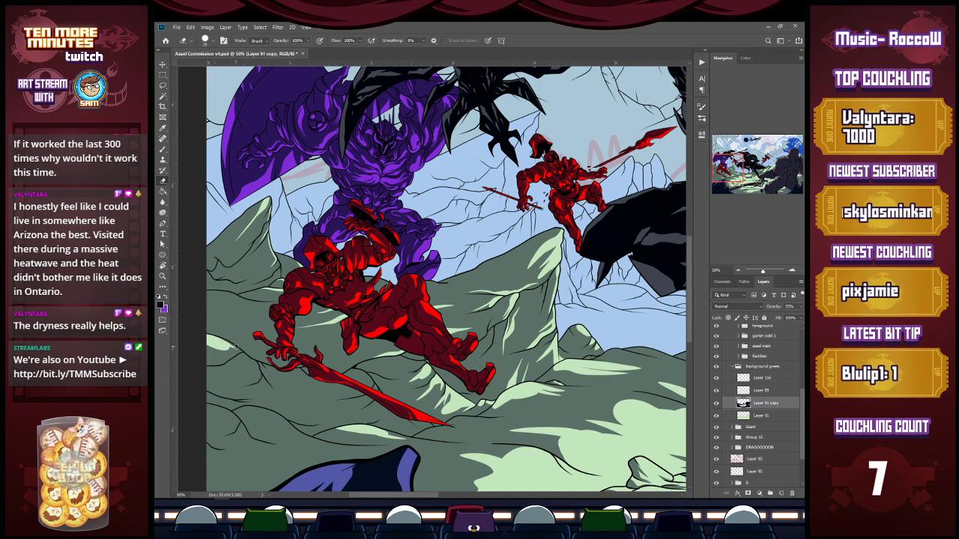
mouse_move(243, 355)
mouse_down()
mouse_move(254, 365)
mouse_move(230, 364)
mouse_move(250, 364)
mouse_move(243, 354)
mouse_move(253, 367)
mouse_move(309, 376)
mouse_up()
key(ctrl+z)
key(ctrl+z)
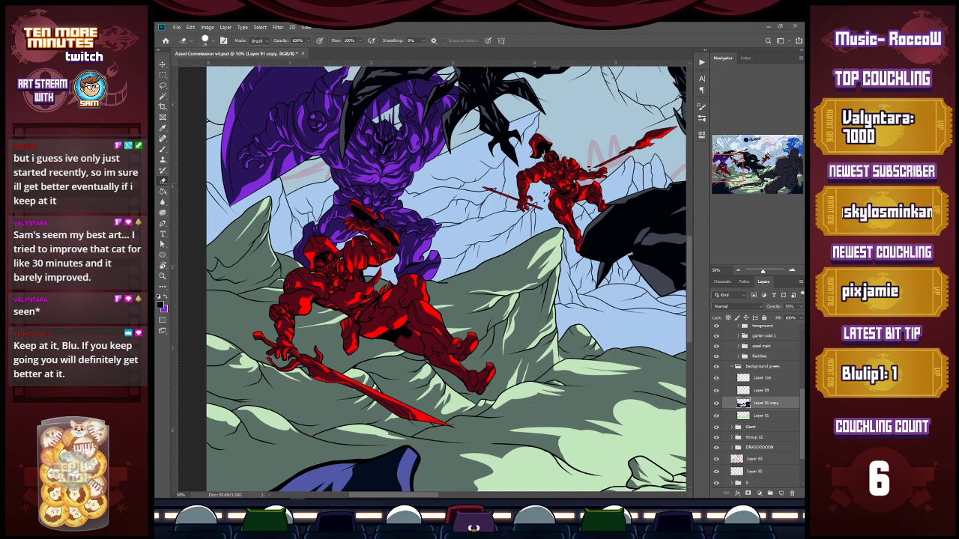
Switch to the browser, widen its window, and examine the shading in the DeviantArt illustrations Thorsday and Banquo.
drag(292, 155, 529, 61)
click(457, 225)
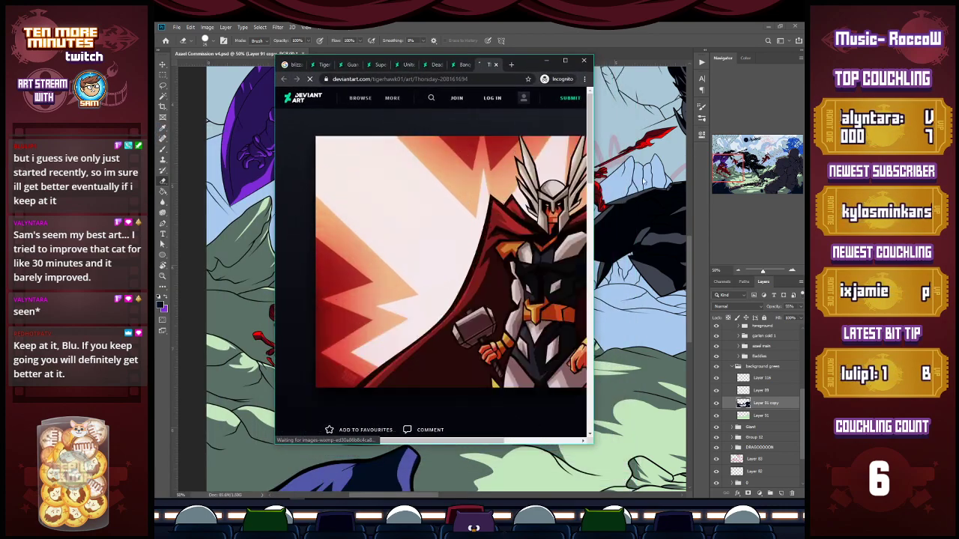
drag(593, 191, 764, 213)
scroll(496, 281, down, 1)
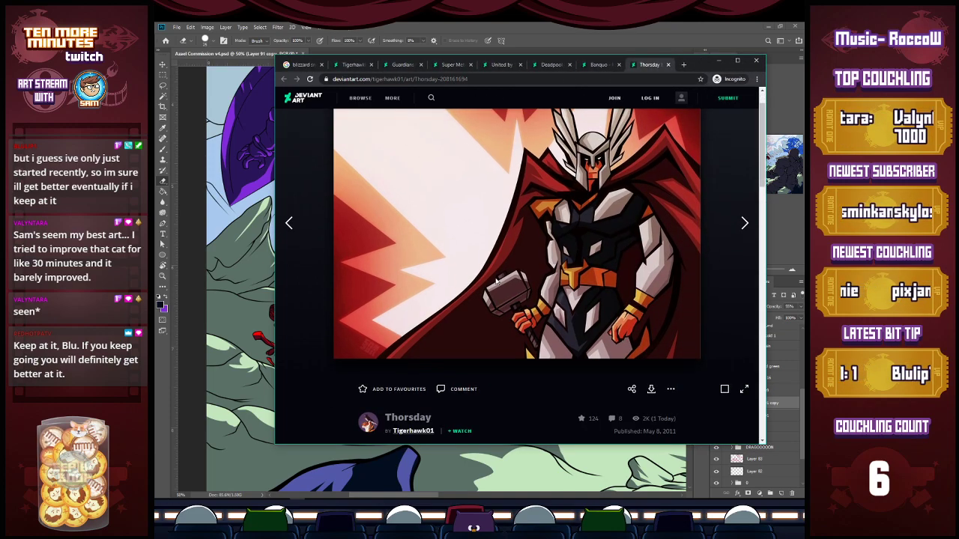
scroll(496, 280, down, 3)
scroll(502, 317, down, 3)
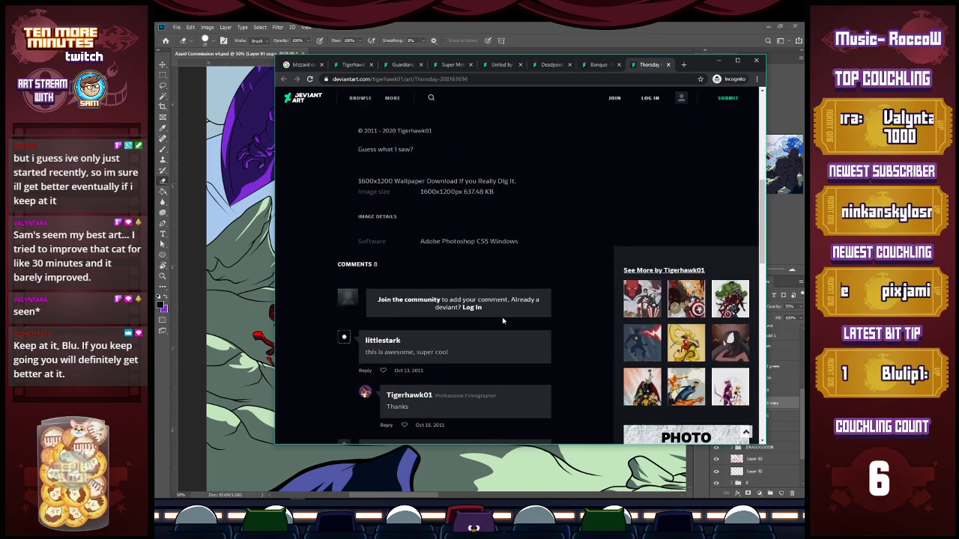
scroll(502, 317, up, 2)
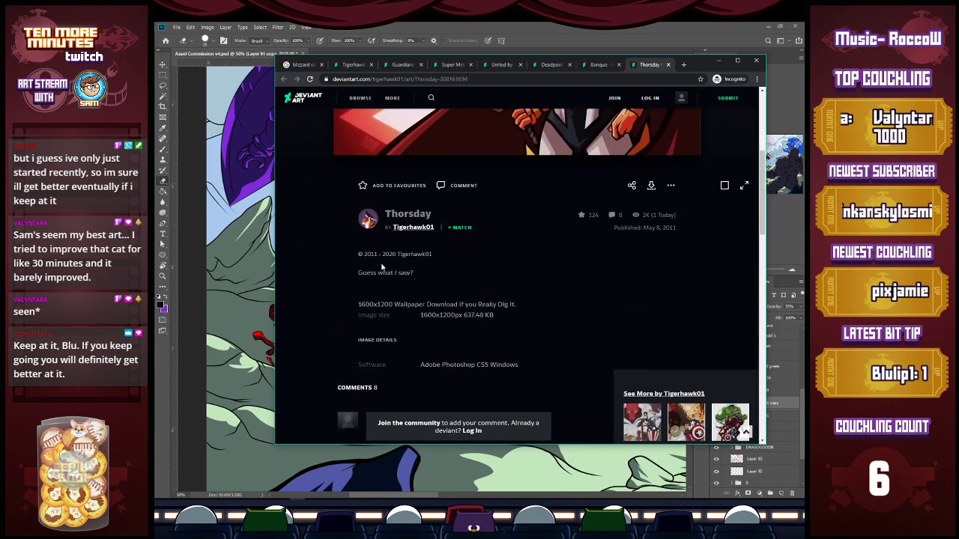
scroll(561, 364, up, 2)
scroll(561, 365, up, 3)
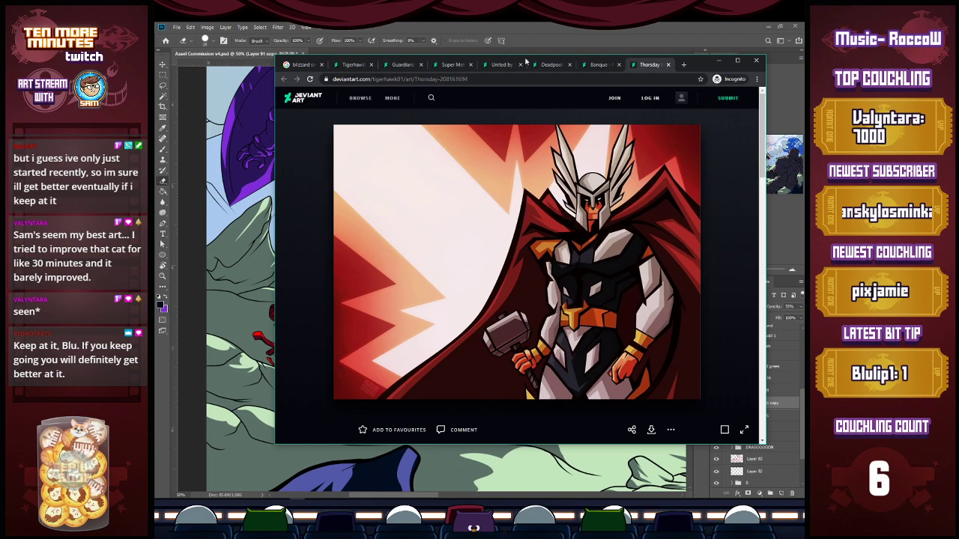
mouse_move(696, 65)
mouse_down()
mouse_move(622, 363)
mouse_move(697, 74)
mouse_up()
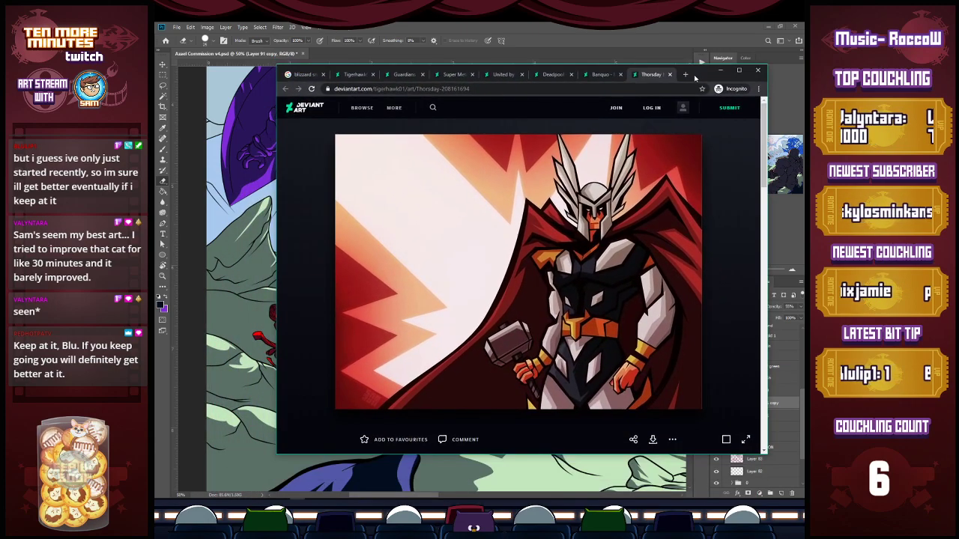
click(588, 74)
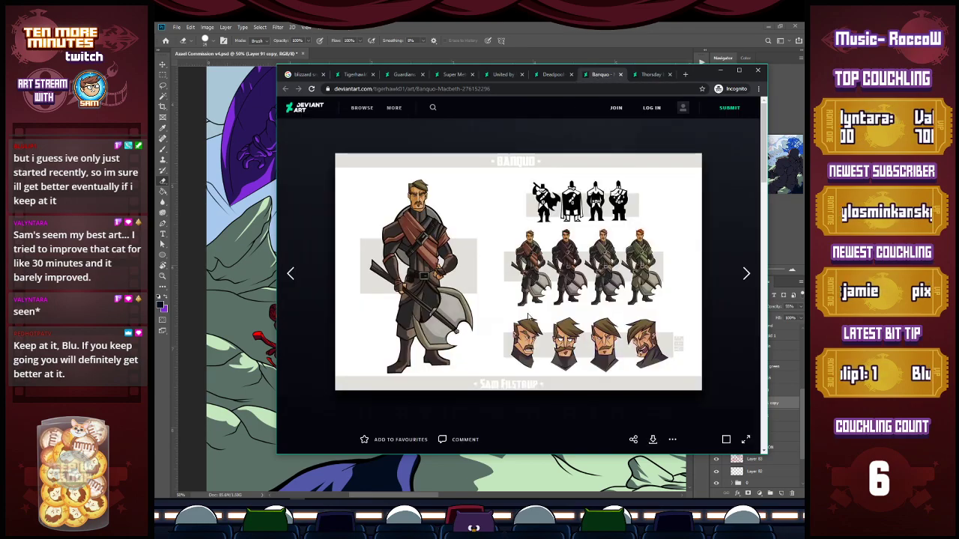
Read the Banquo - Macbeth description, and view the Deadpool vs Black Panther details and its enlarged artwork.
scroll(532, 390, down, 3)
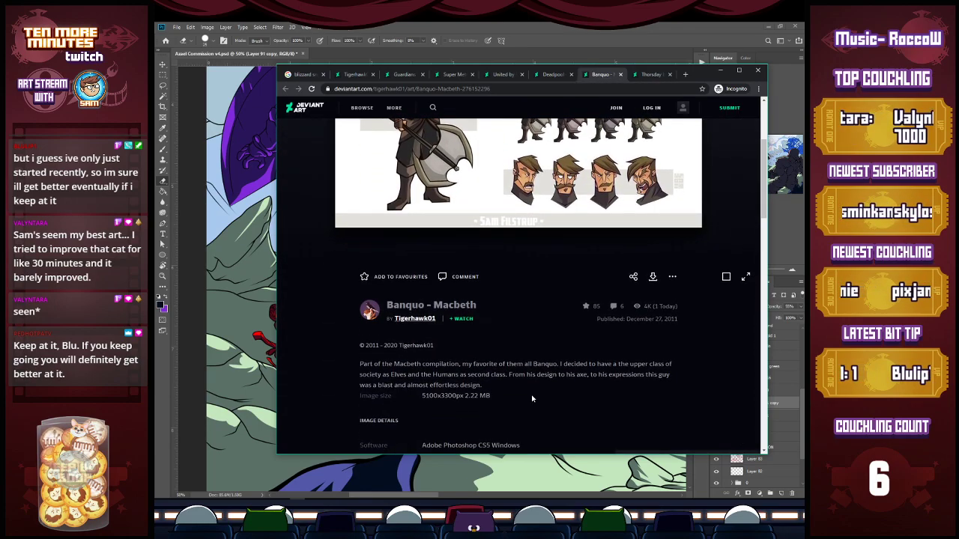
scroll(531, 398, up, 3)
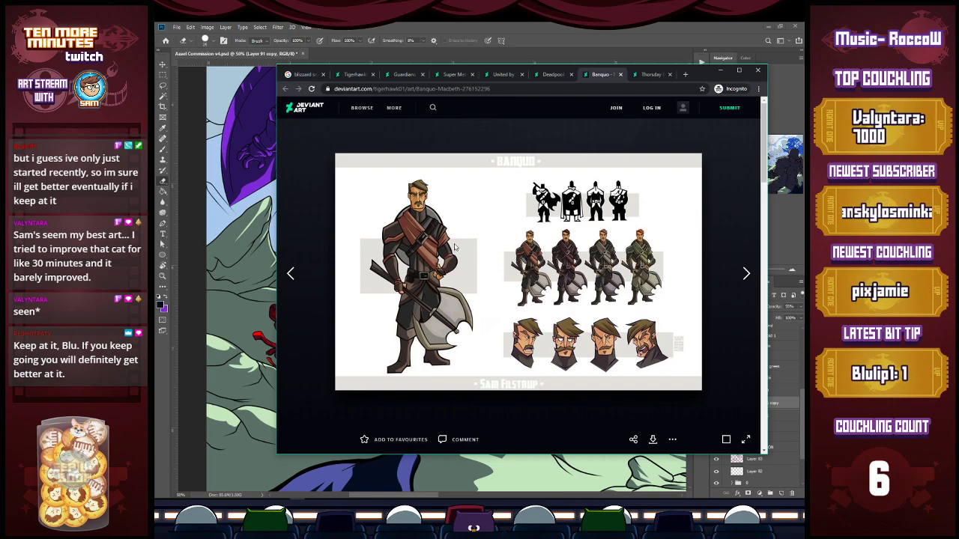
click(559, 76)
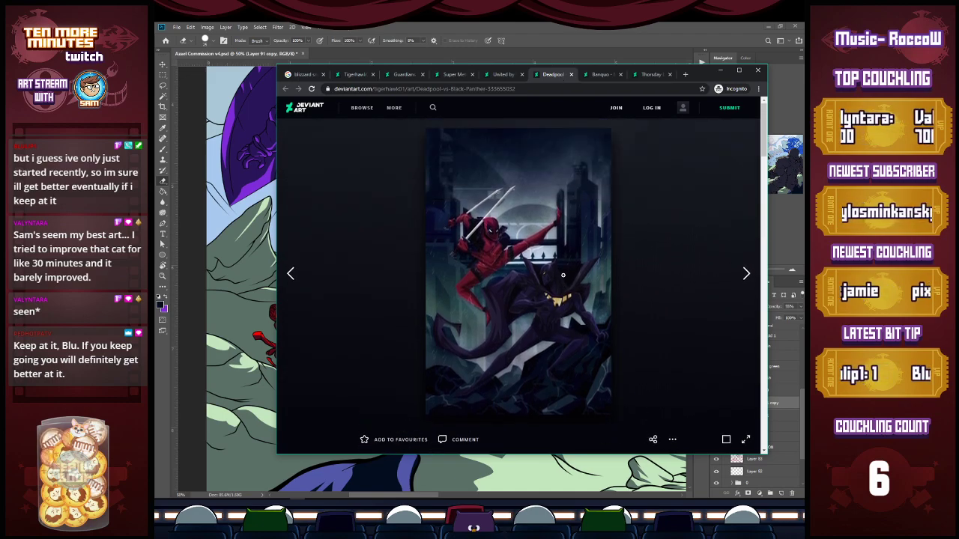
scroll(564, 275, down, 3)
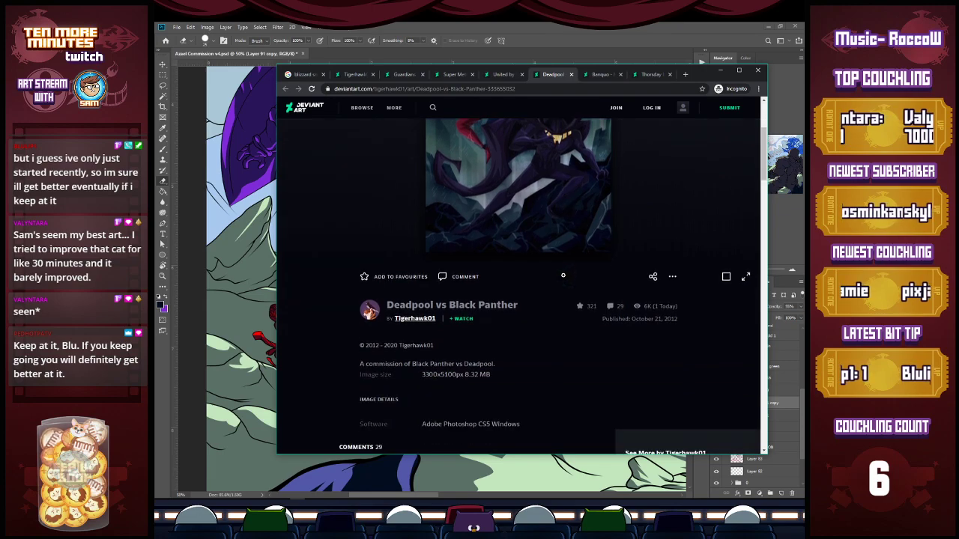
scroll(565, 279, up, 2)
click(554, 234)
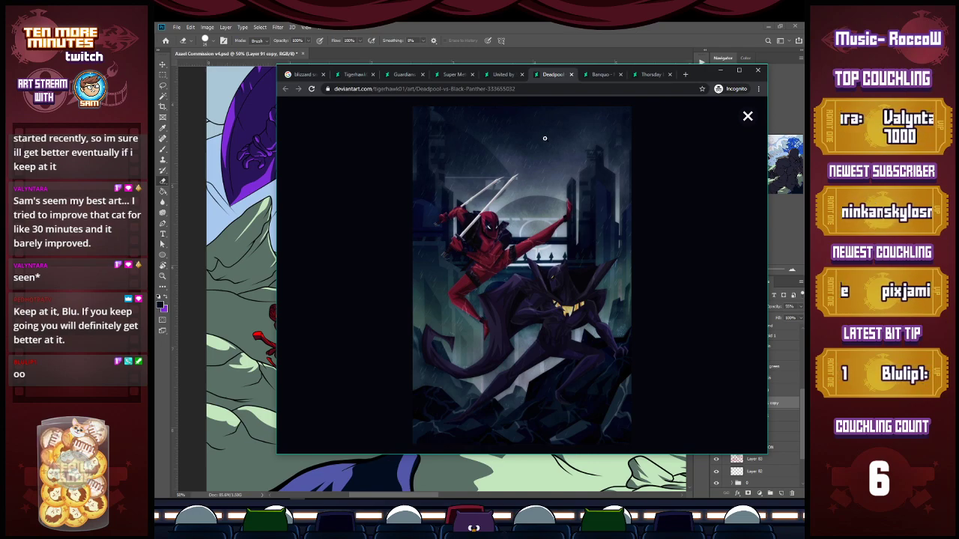
View the United artwork enlarged and read its details, comparing it with the Banquo - Macbeth character sheet.
click(501, 75)
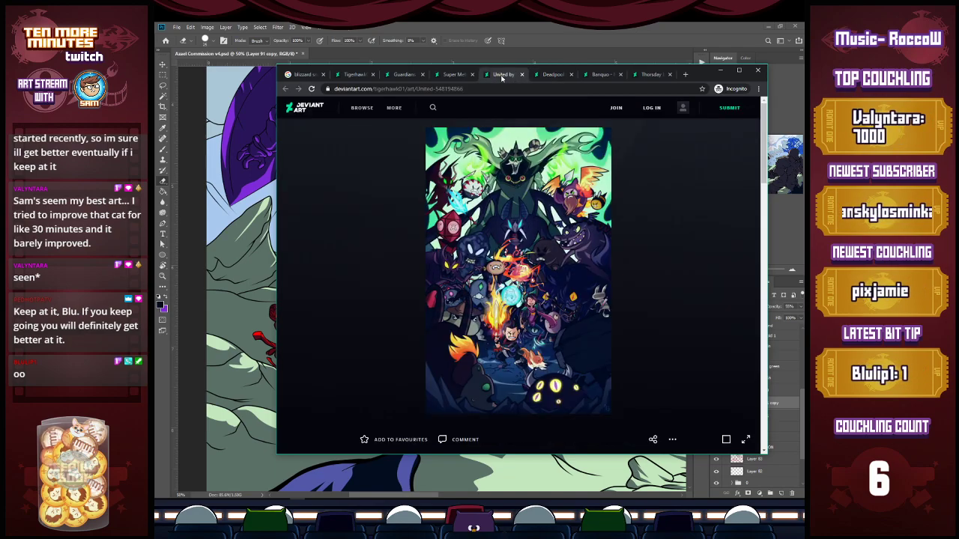
click(548, 173)
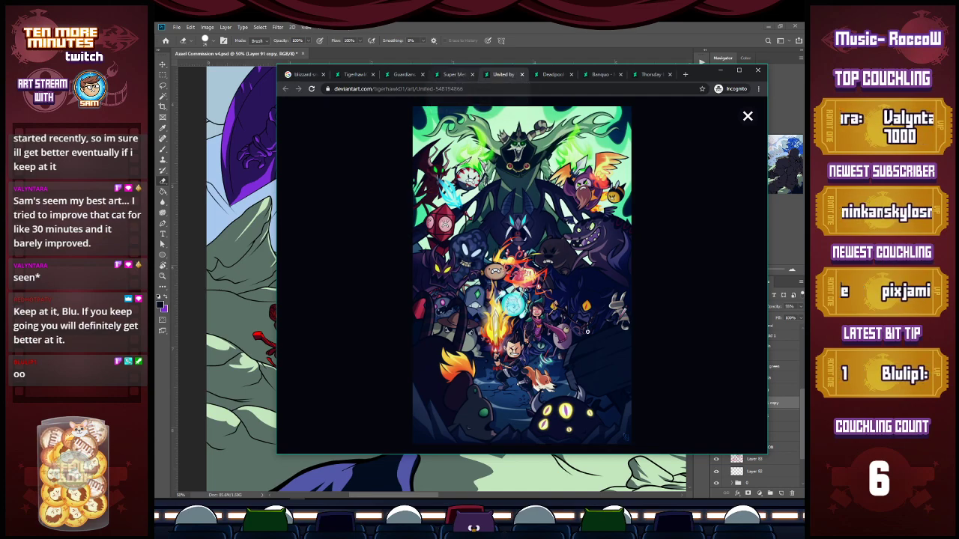
click(747, 117)
scroll(625, 300, down, 2)
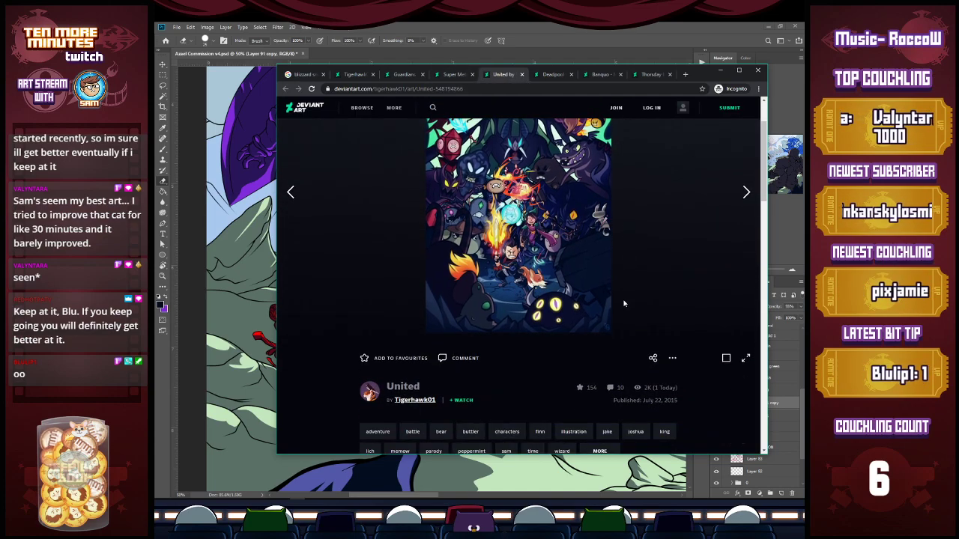
scroll(622, 299, up, 2)
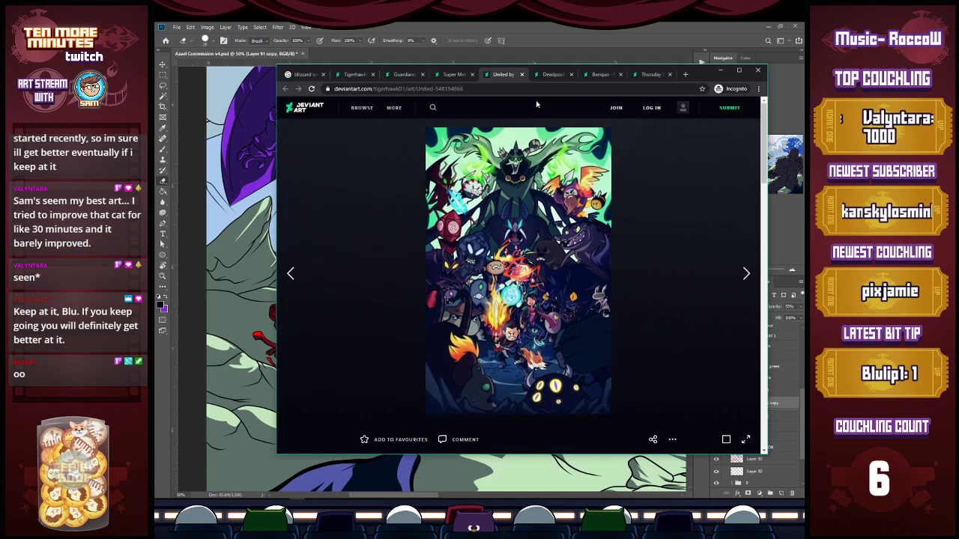
click(600, 74)
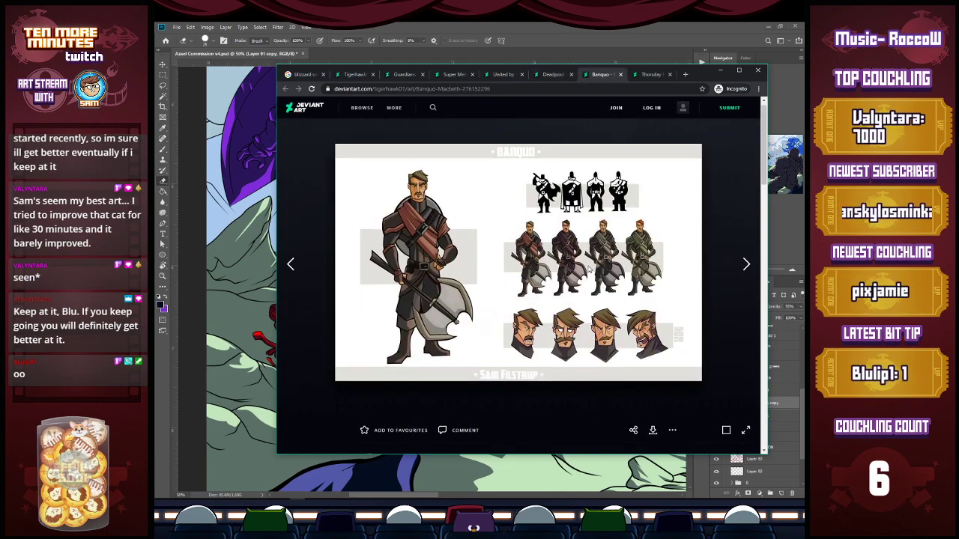
click(503, 74)
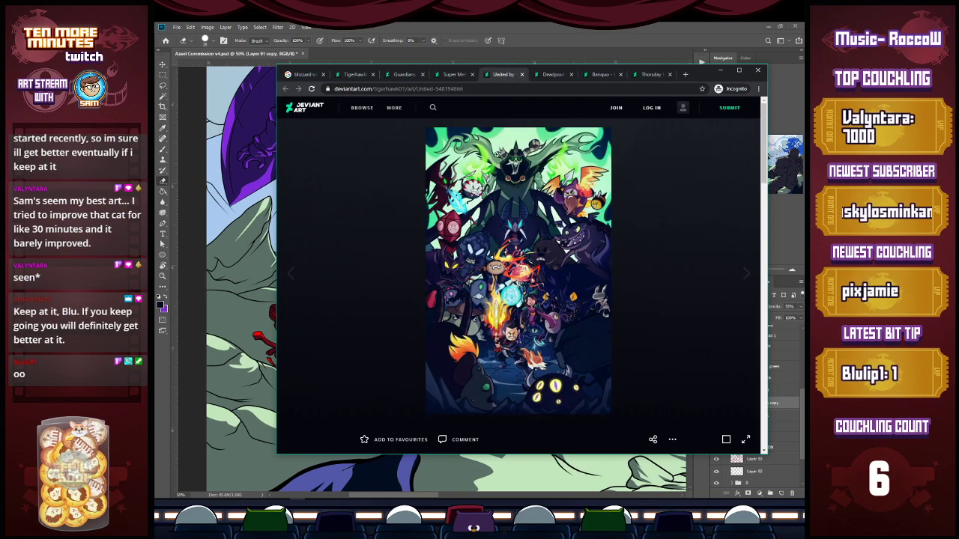
Look over the Super Metroid _Zebes page and view its artwork enlarged.
click(457, 74)
scroll(553, 252, down, 2)
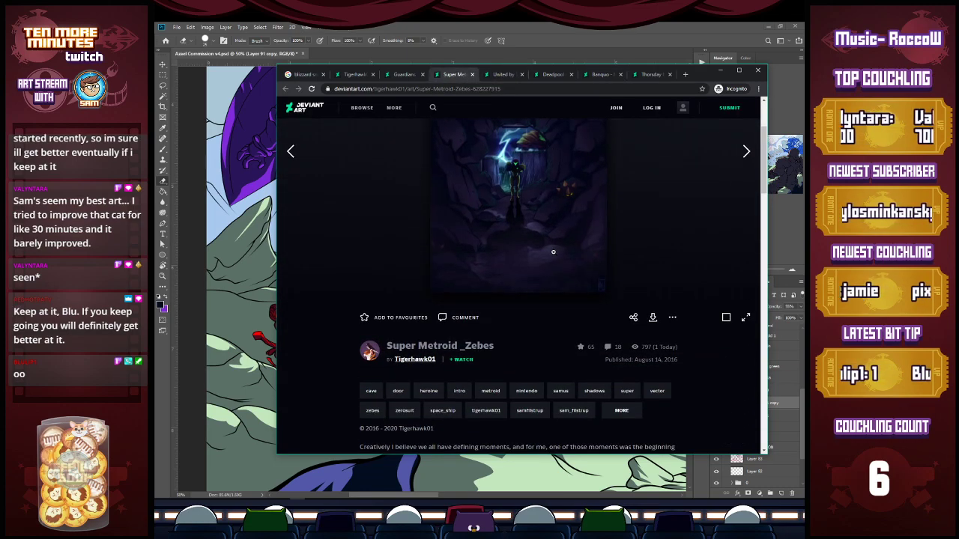
click(550, 243)
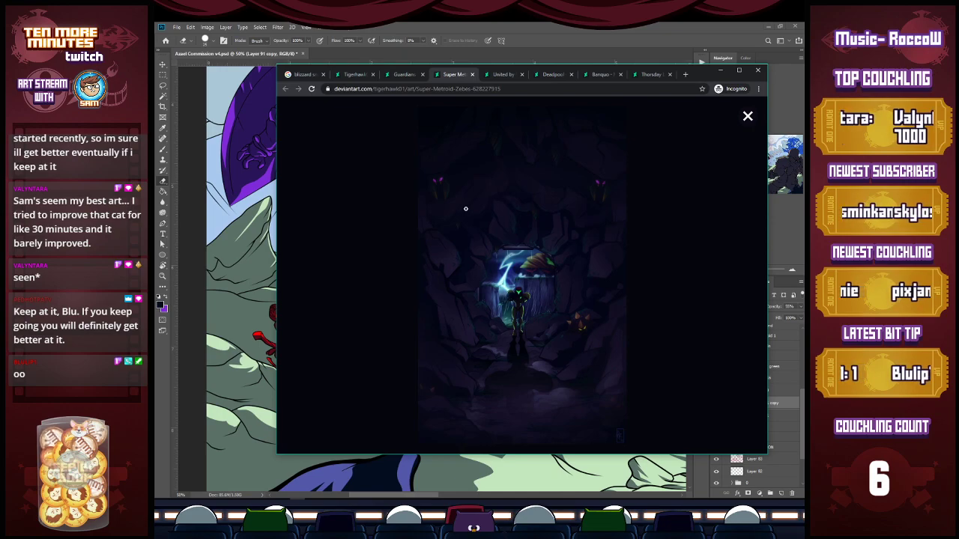
Compare the Guardians Galaxy artwork, enlarged in a widened browser window, with the Thursday artwork.
click(410, 75)
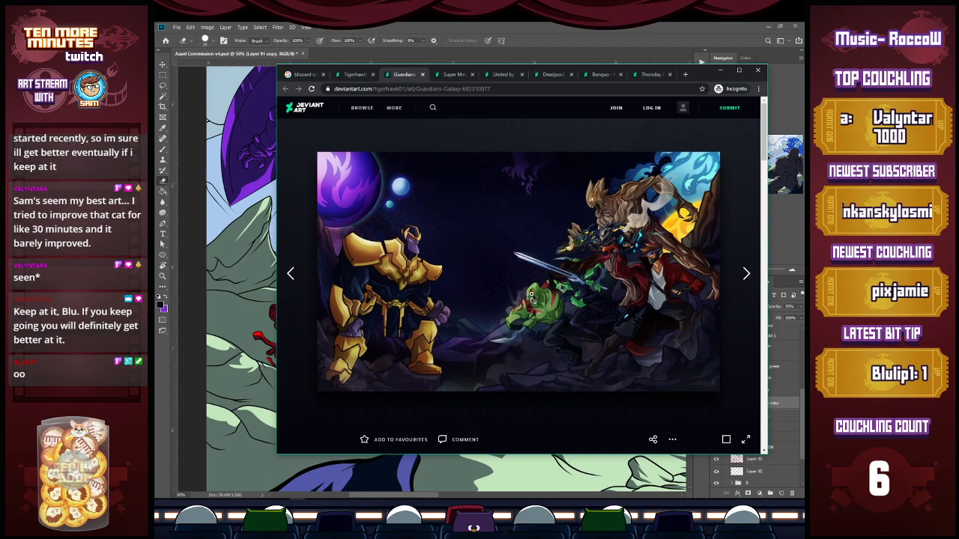
click(530, 296)
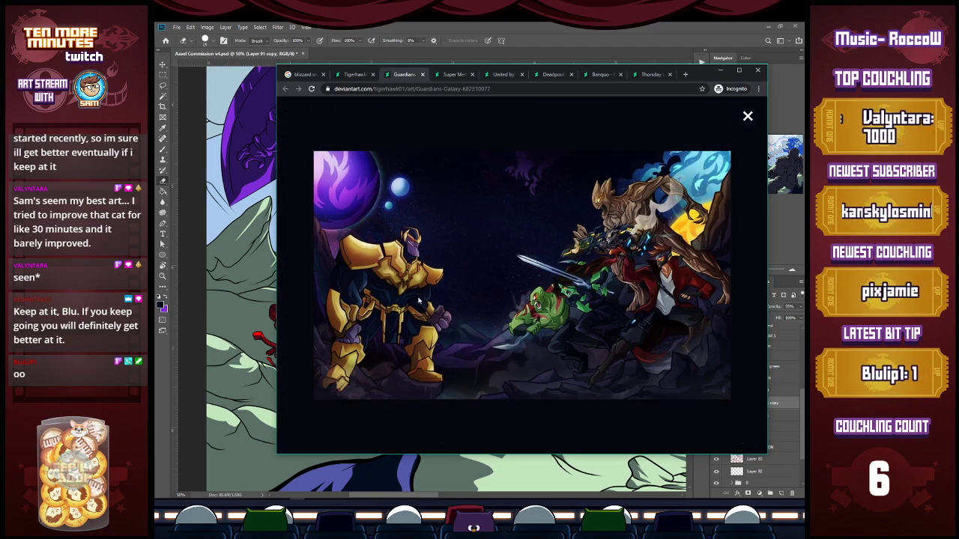
drag(277, 271, 179, 277)
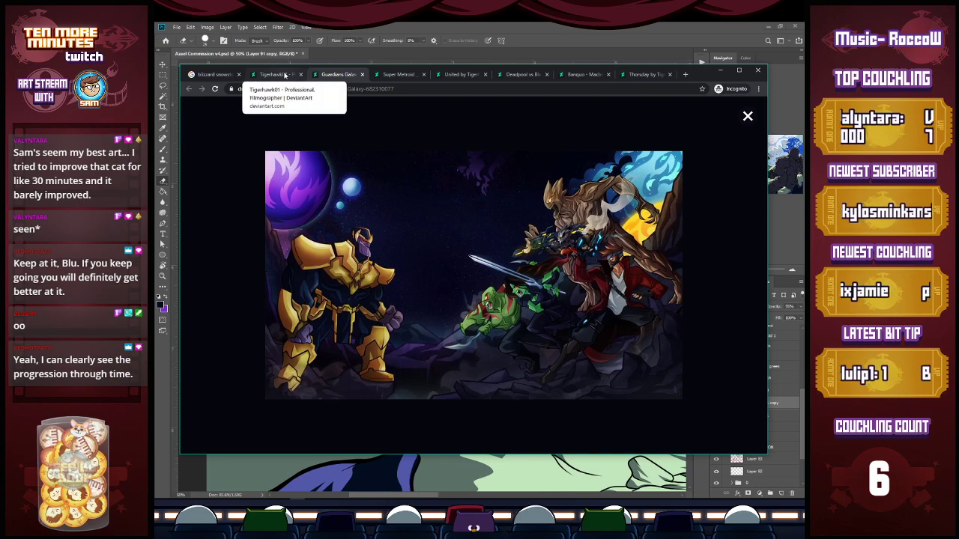
click(641, 75)
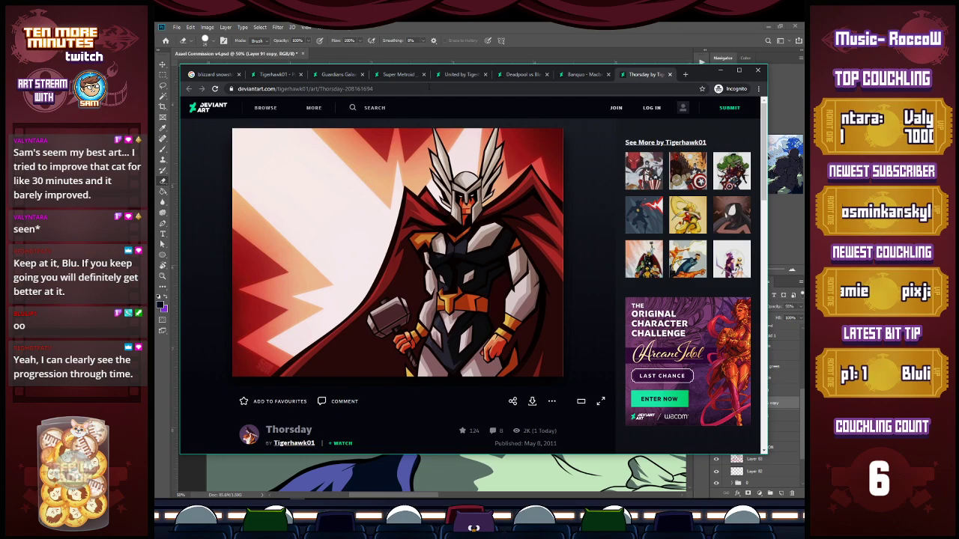
click(346, 75)
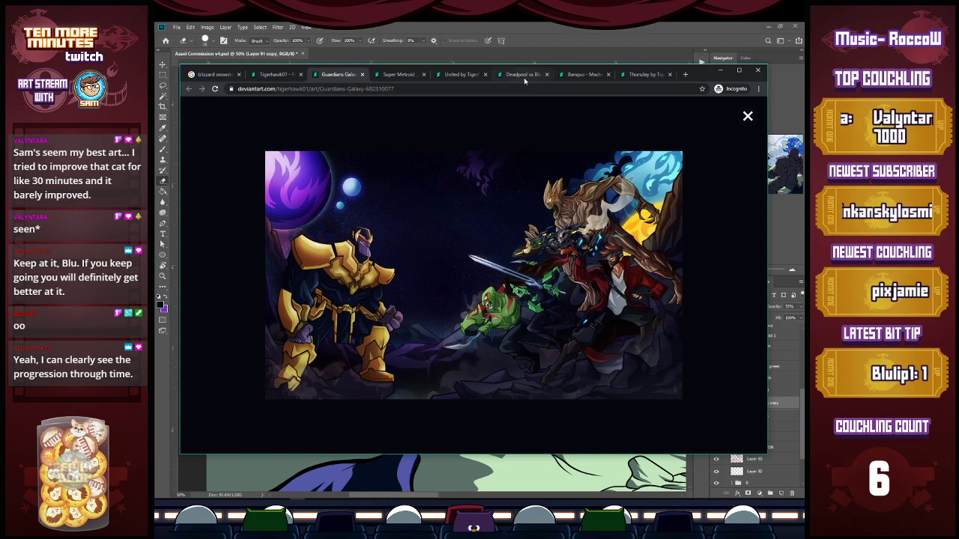
Browse the artist's DeviantArt gallery through the Originals collection, examining the older character artwork and illustrations.
click(284, 75)
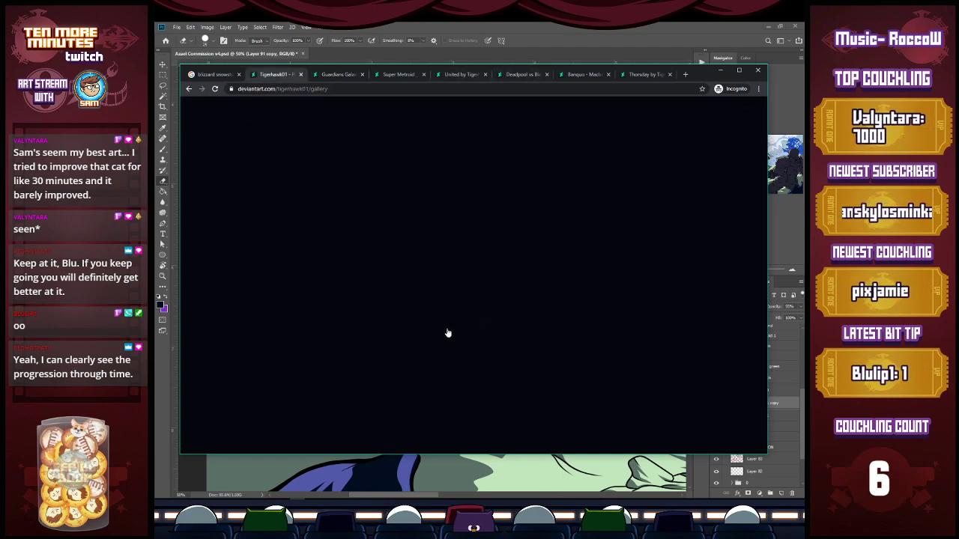
click(370, 107)
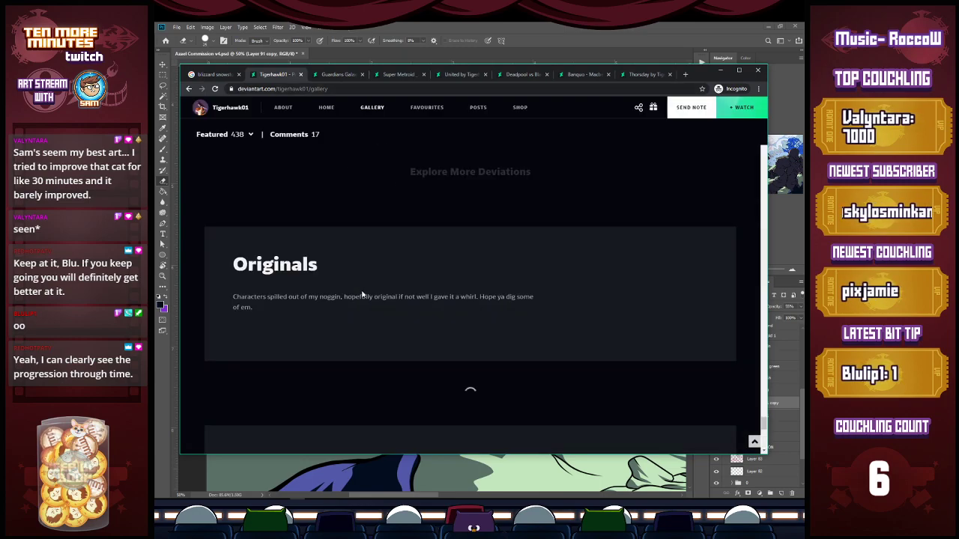
scroll(361, 295, down, 3)
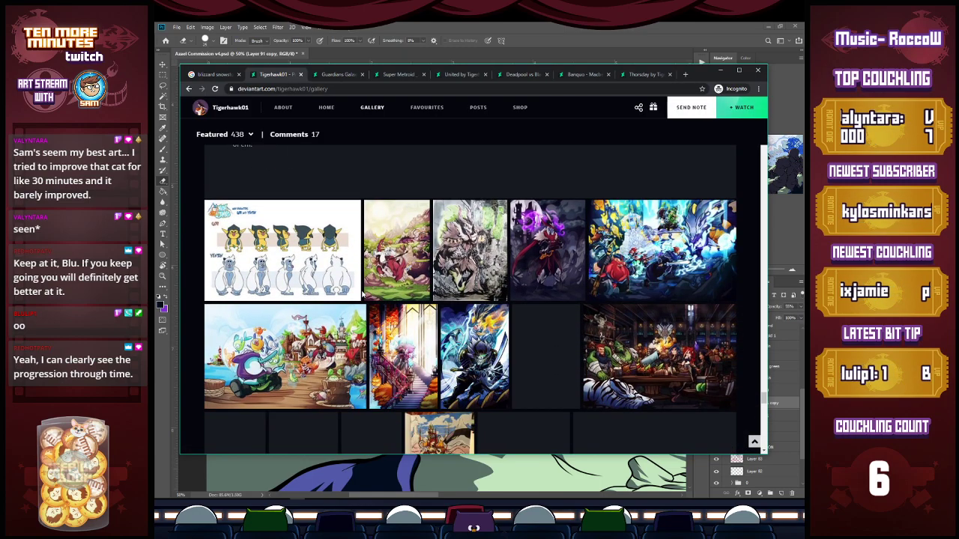
scroll(366, 292, down, 2)
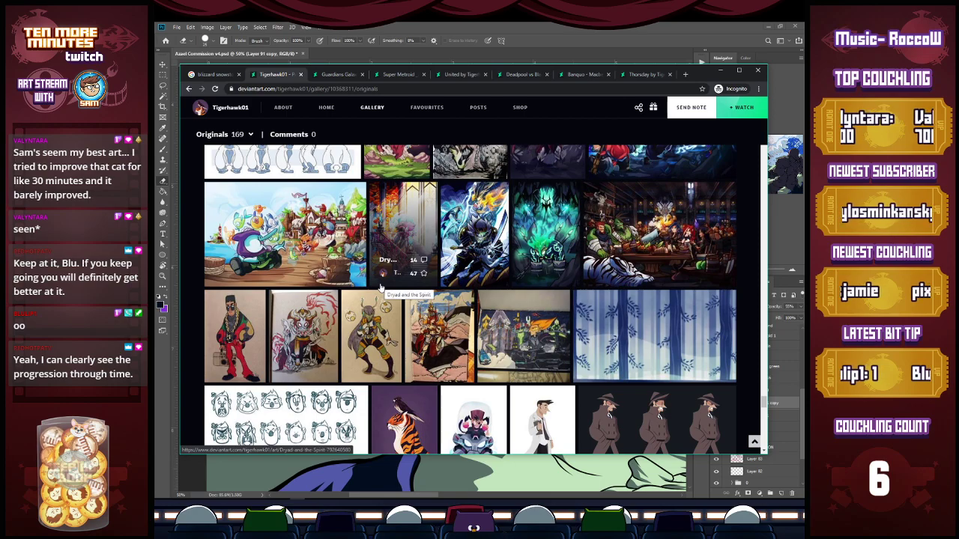
scroll(380, 287, down, 3)
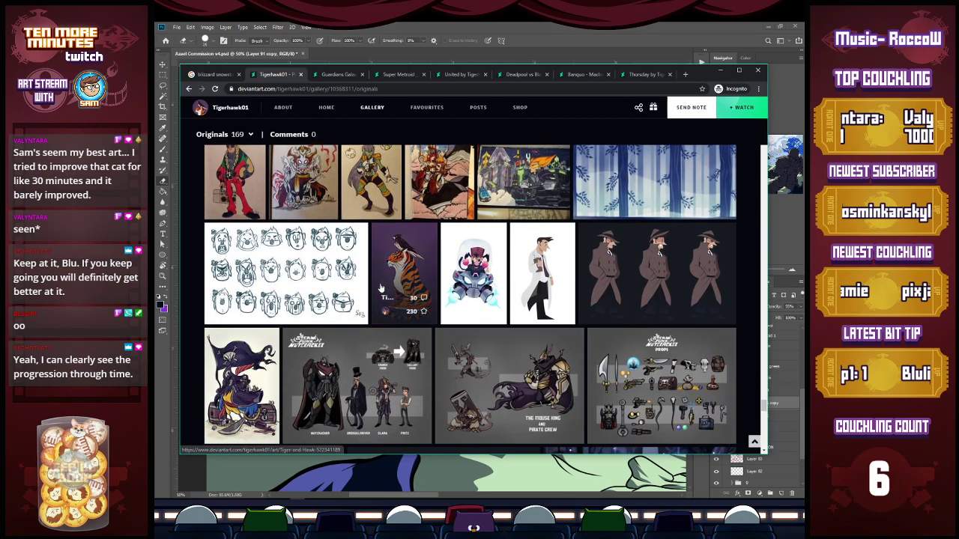
scroll(381, 289, down, 8)
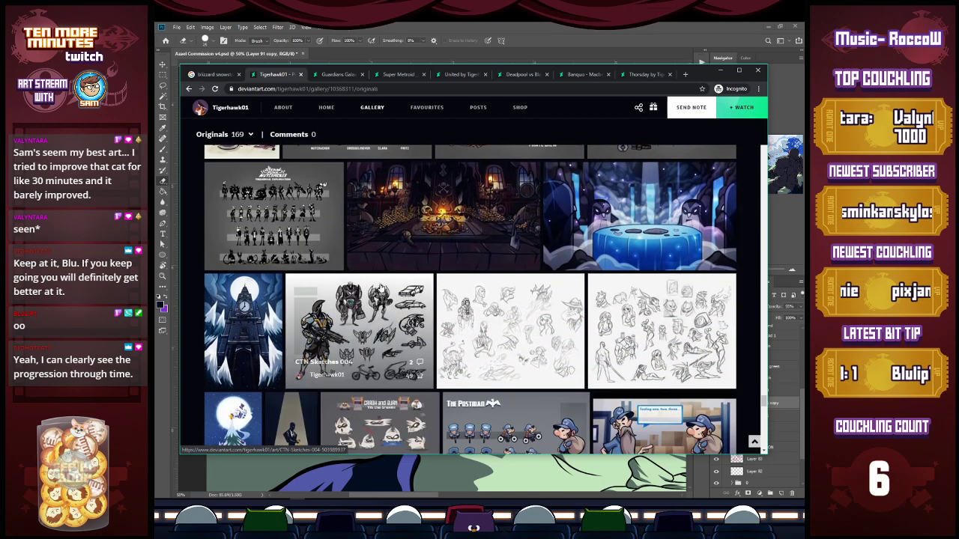
scroll(380, 287, down, 6)
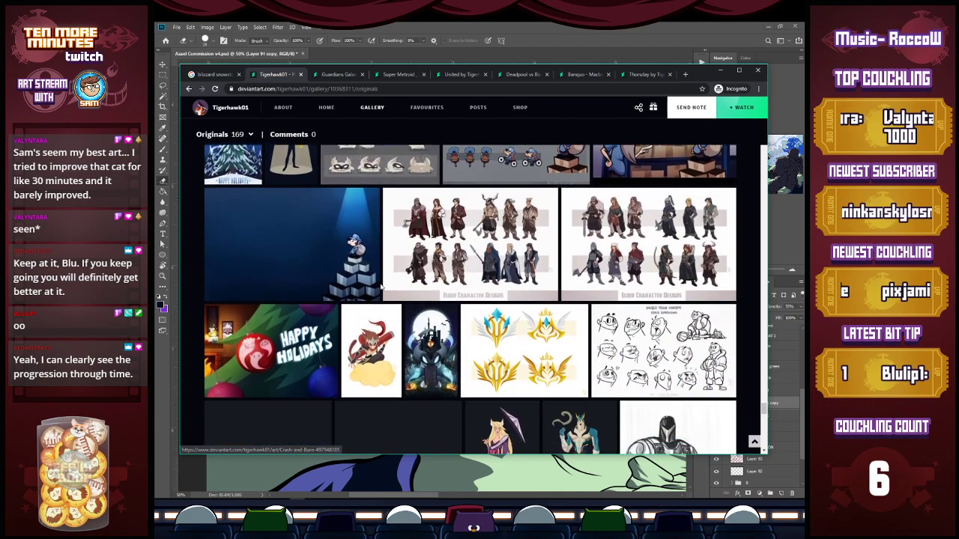
scroll(381, 286, down, 3)
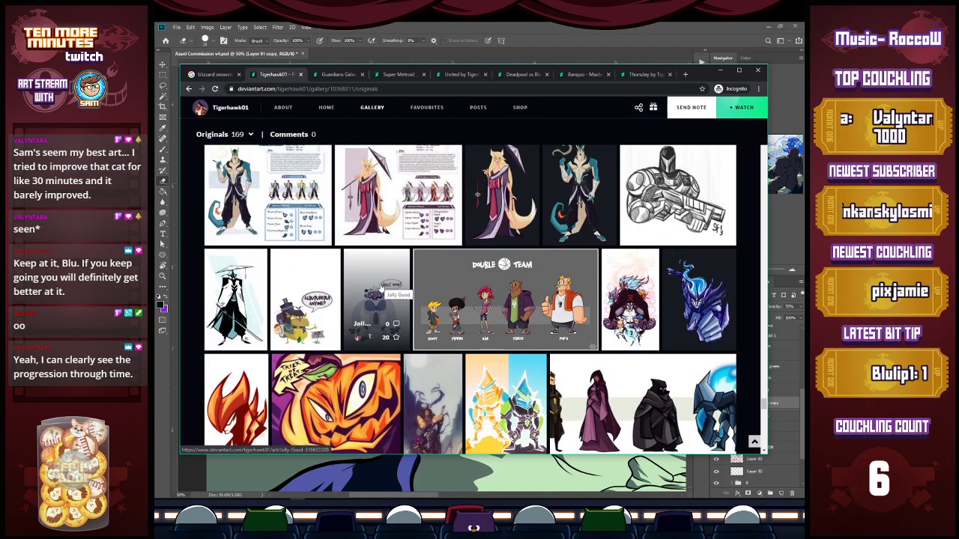
scroll(380, 287, down, 3)
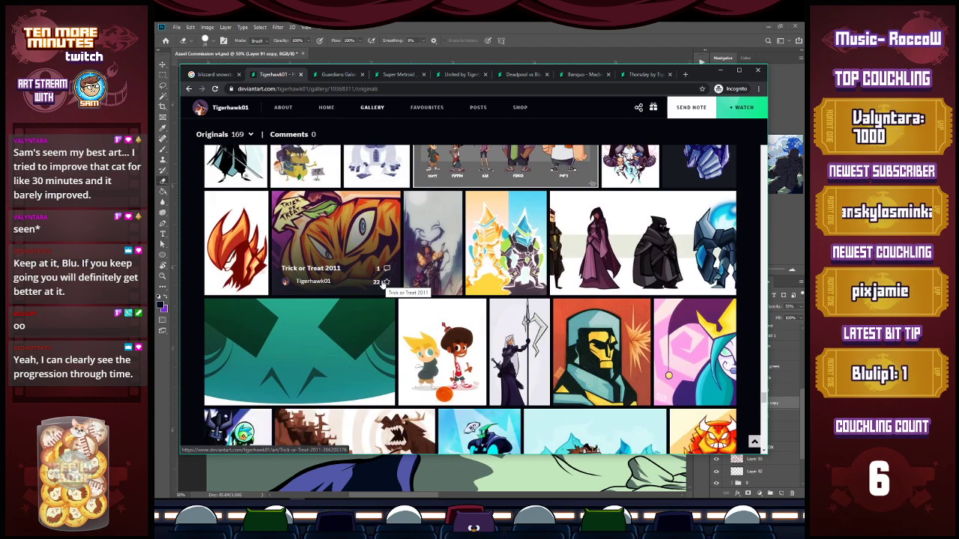
scroll(382, 285, down, 2)
scroll(382, 285, down, 1)
scroll(382, 285, down, 1)
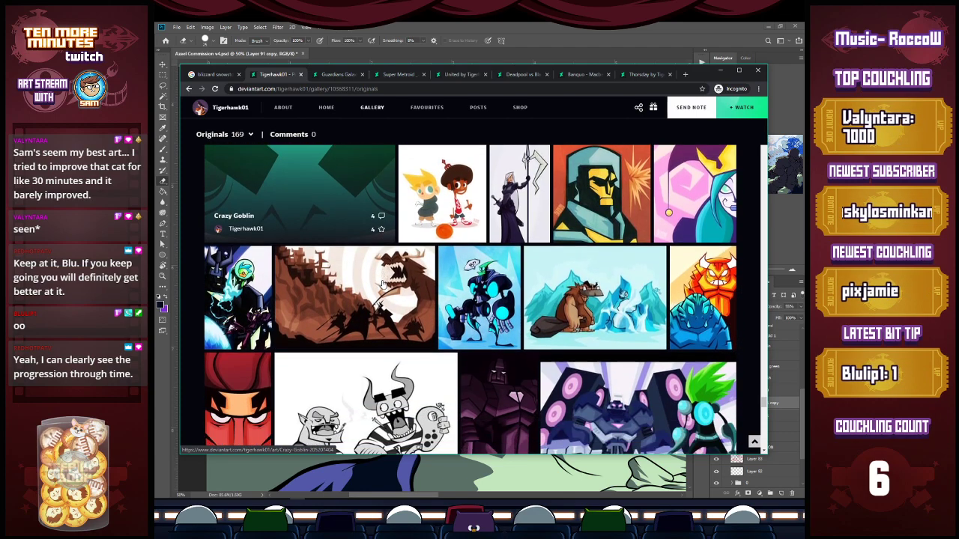
scroll(382, 283, down, 3)
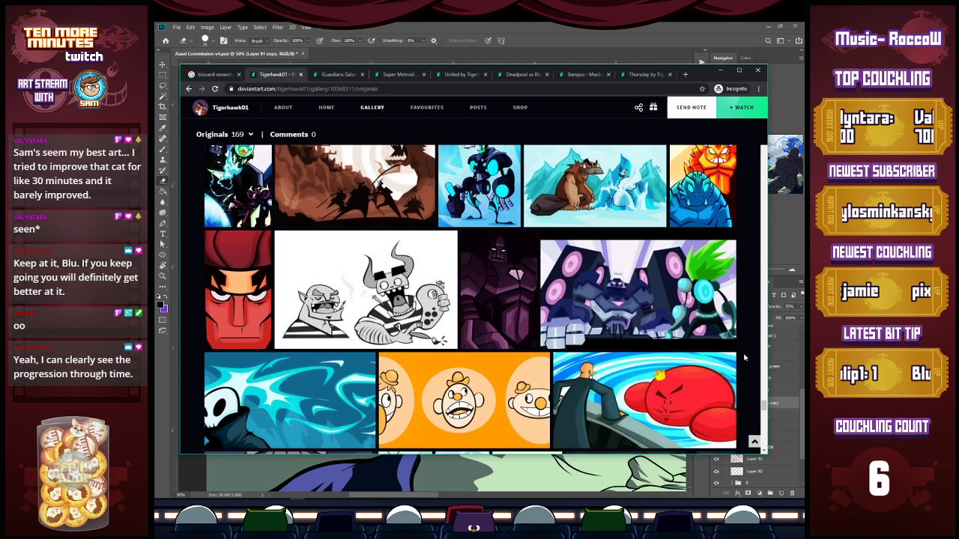
scroll(744, 358, down, 1)
scroll(744, 358, down, 3)
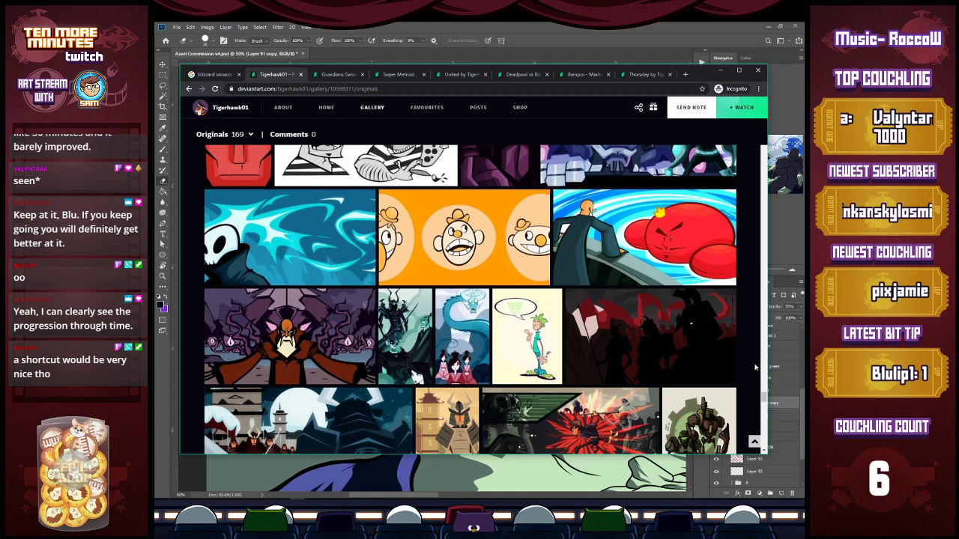
scroll(755, 367, down, 1)
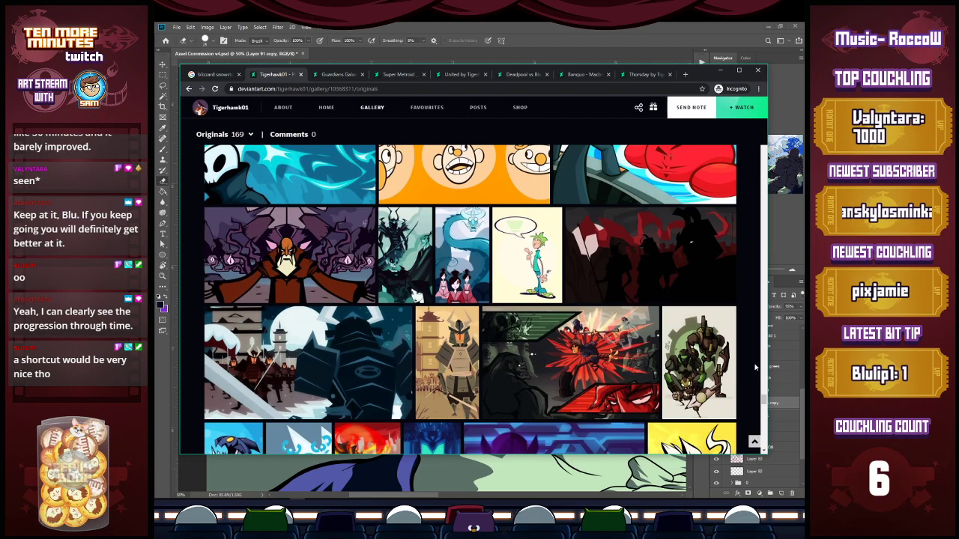
scroll(755, 367, down, 1)
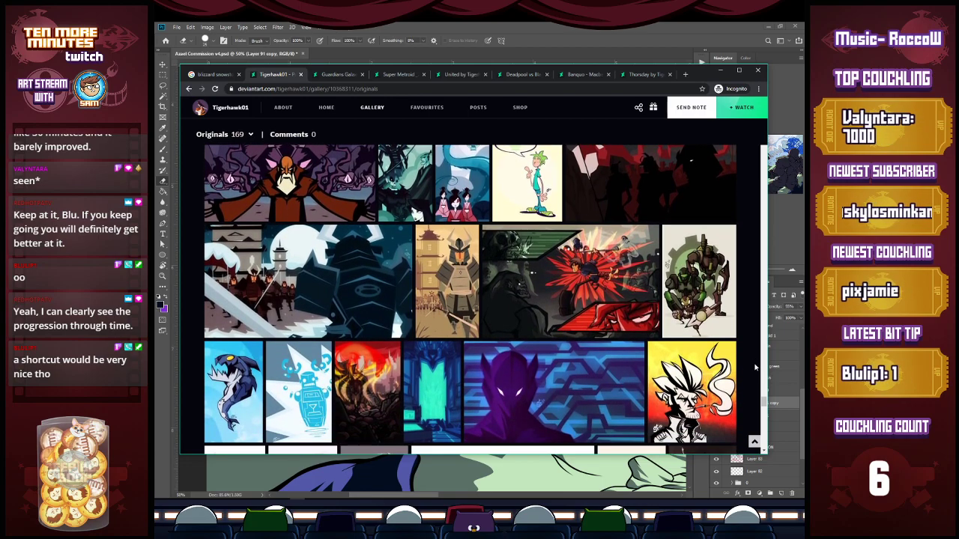
scroll(755, 367, down, 1)
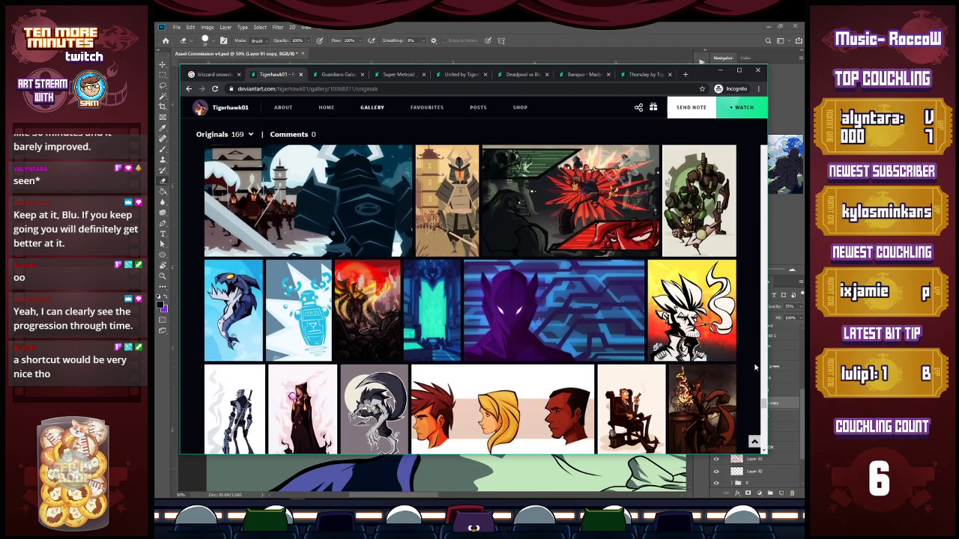
scroll(755, 367, down, 2)
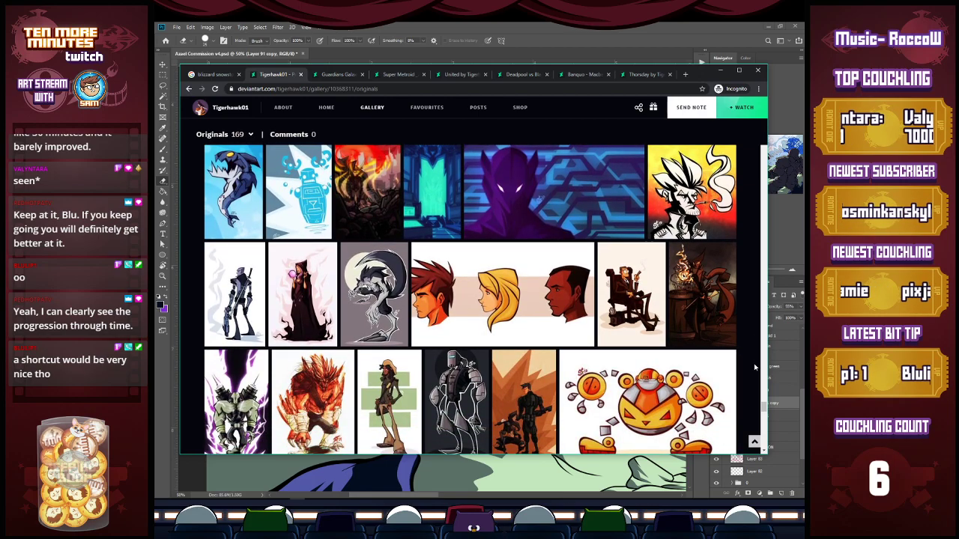
scroll(755, 367, down, 1)
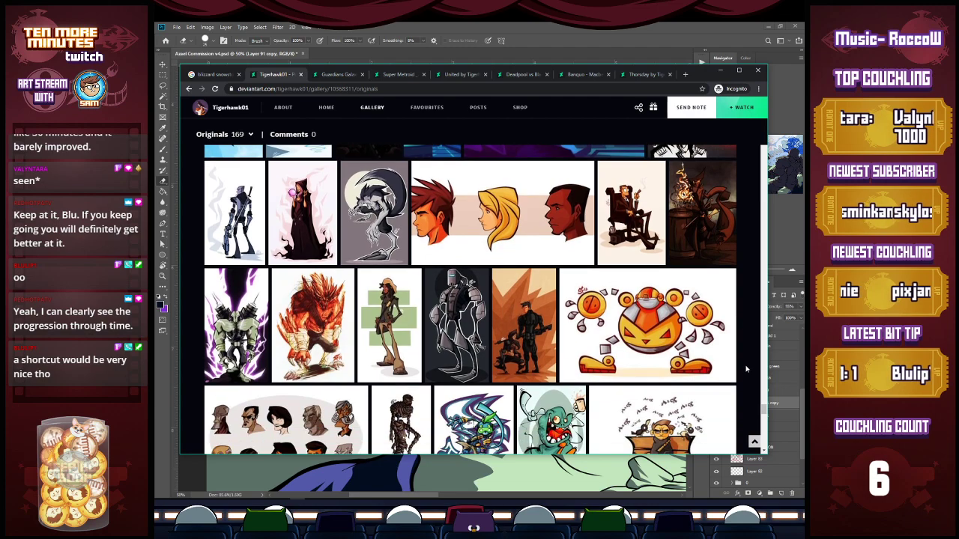
Browse the older illustrations further down the Originals gallery and view the Havin a Good Time artwork.
scroll(745, 369, down, 1)
scroll(745, 368, down, 1)
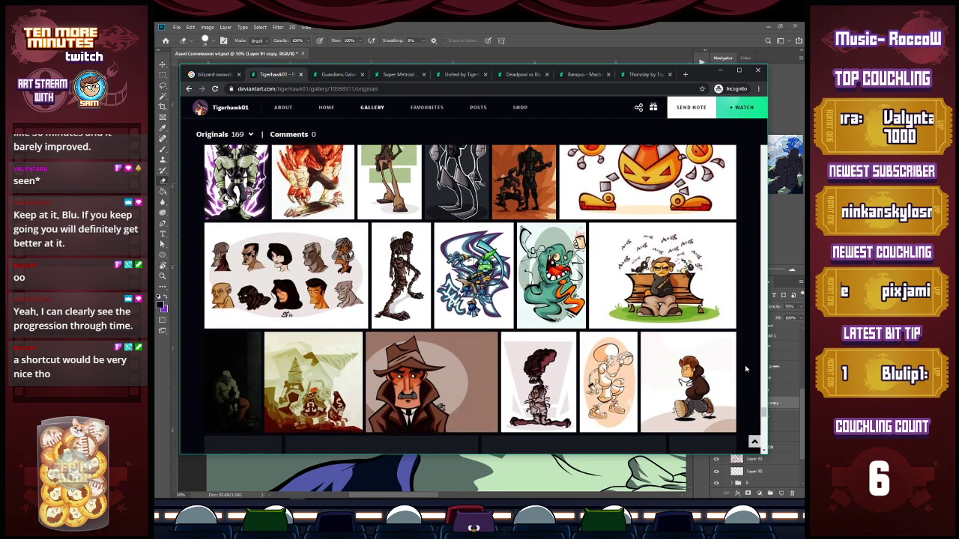
scroll(745, 368, down, 1)
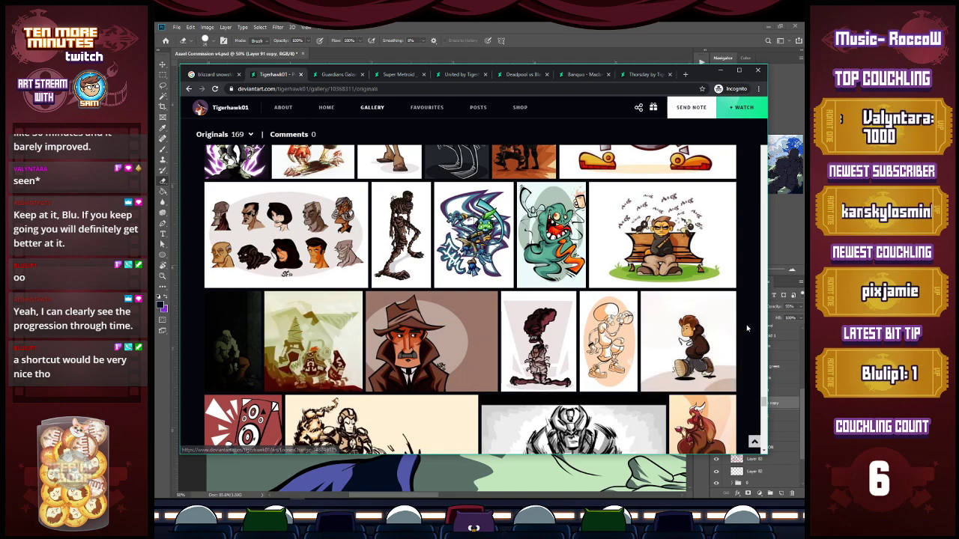
scroll(750, 327, down, 2)
scroll(750, 327, down, 4)
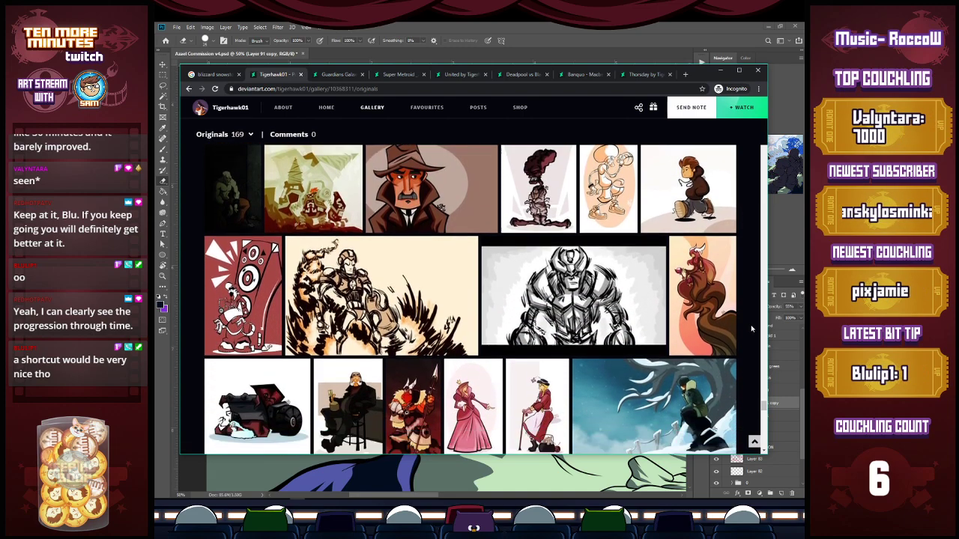
scroll(752, 327, down, 2)
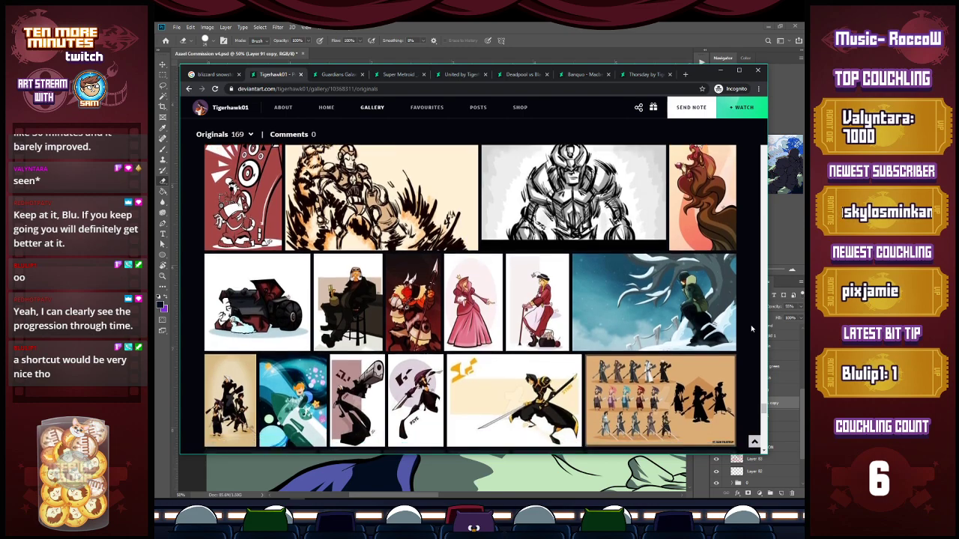
scroll(751, 328, down, 2)
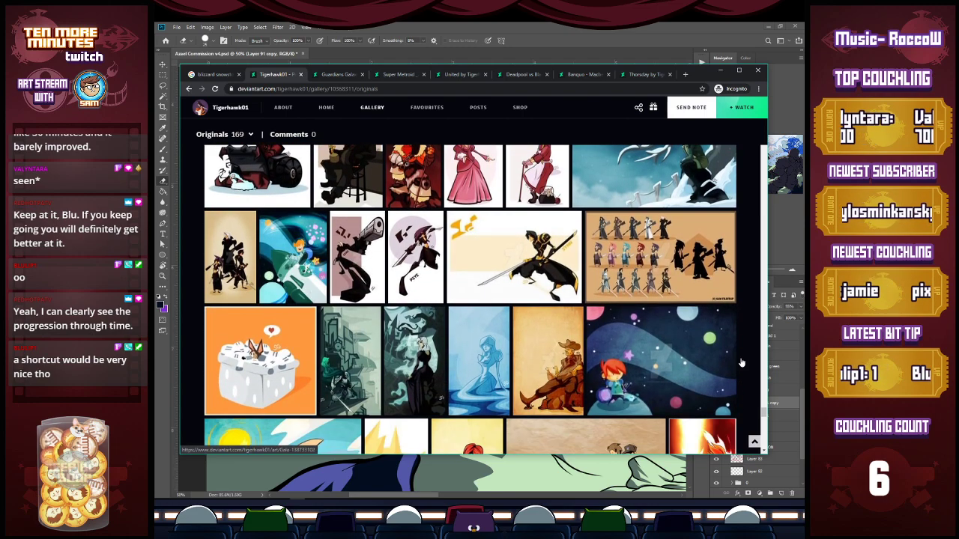
scroll(763, 347, down, 3)
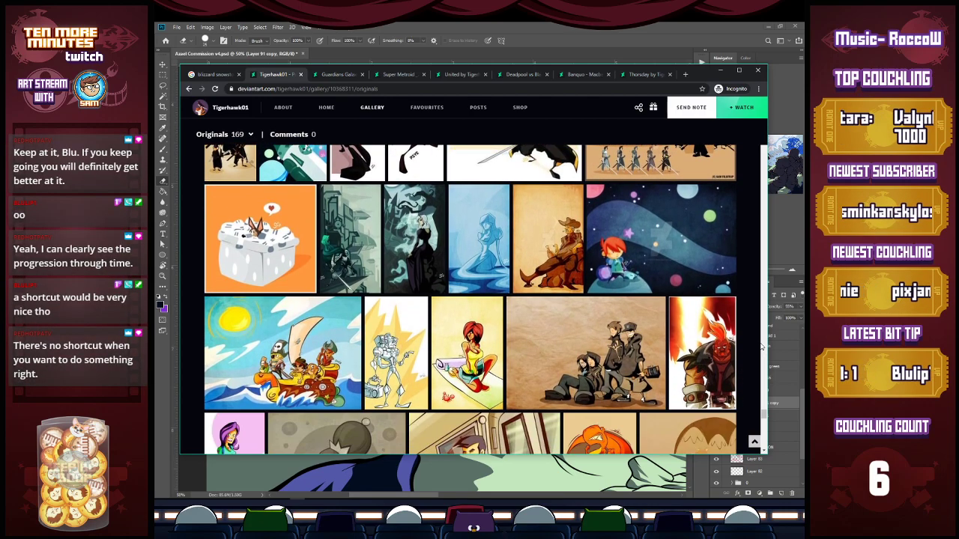
scroll(762, 346, down, 3)
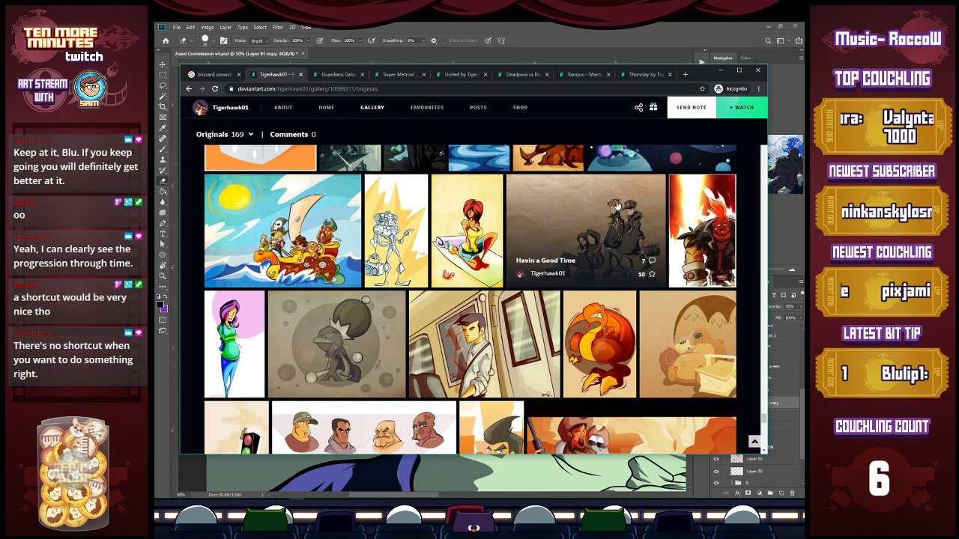
click(616, 206)
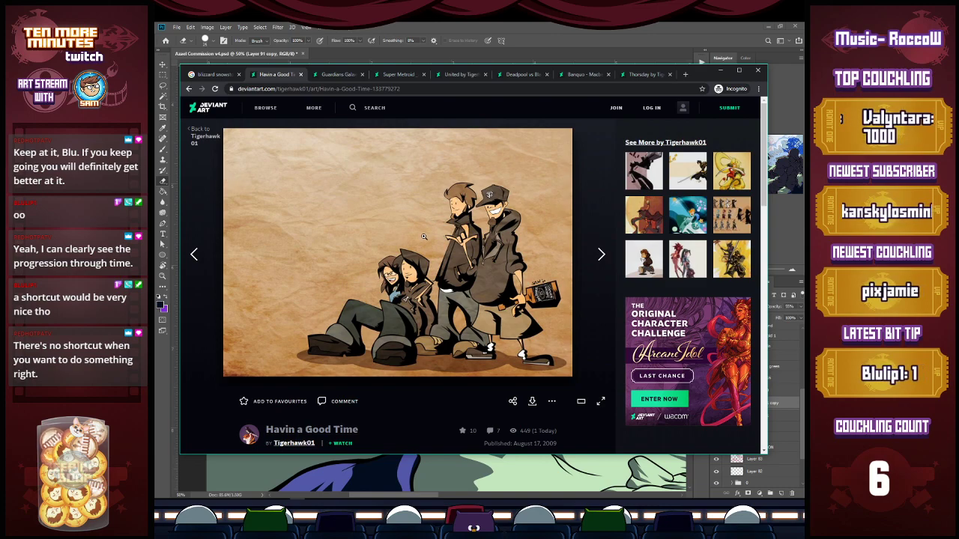
Return to the Originals gallery and open the Daks Destruction artwork in a separate tab.
key(alt+Left)
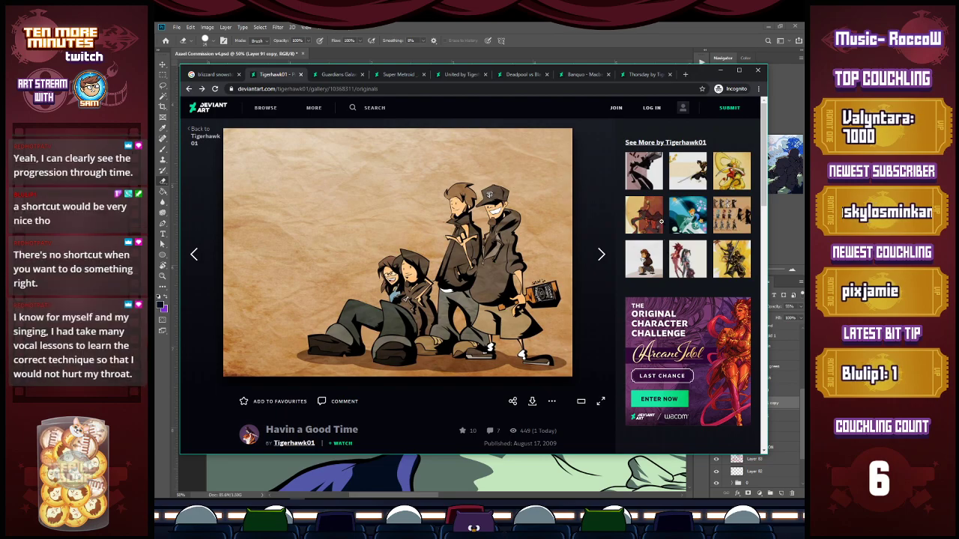
scroll(660, 251, down, 1)
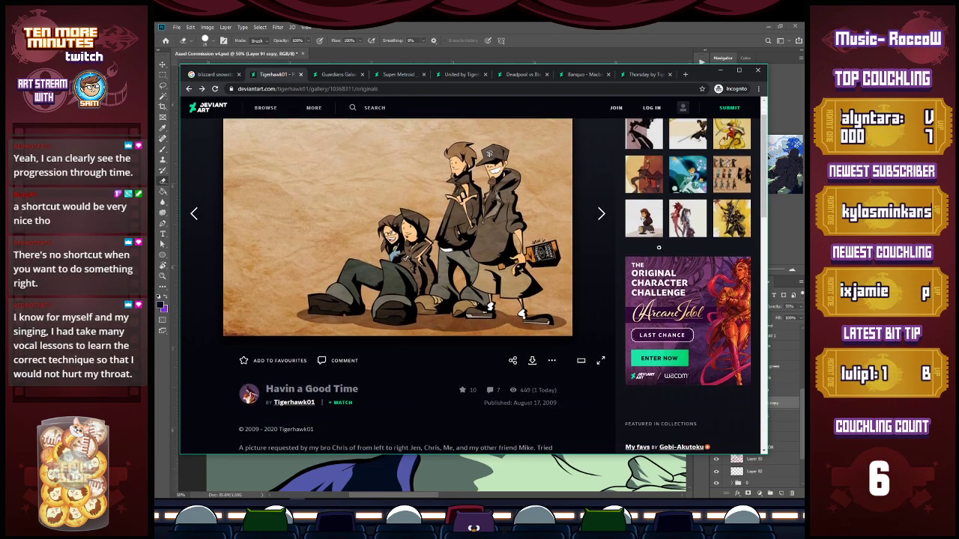
middle_click(728, 222)
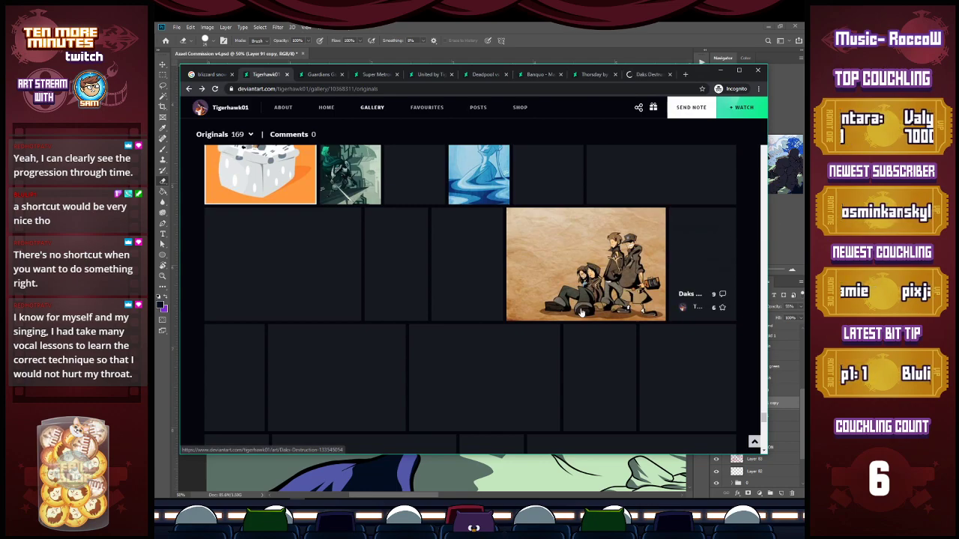
Examine the oldest illustrations in the Originals gallery through to the end of the collection.
scroll(581, 313, down, 1)
scroll(581, 313, down, 2)
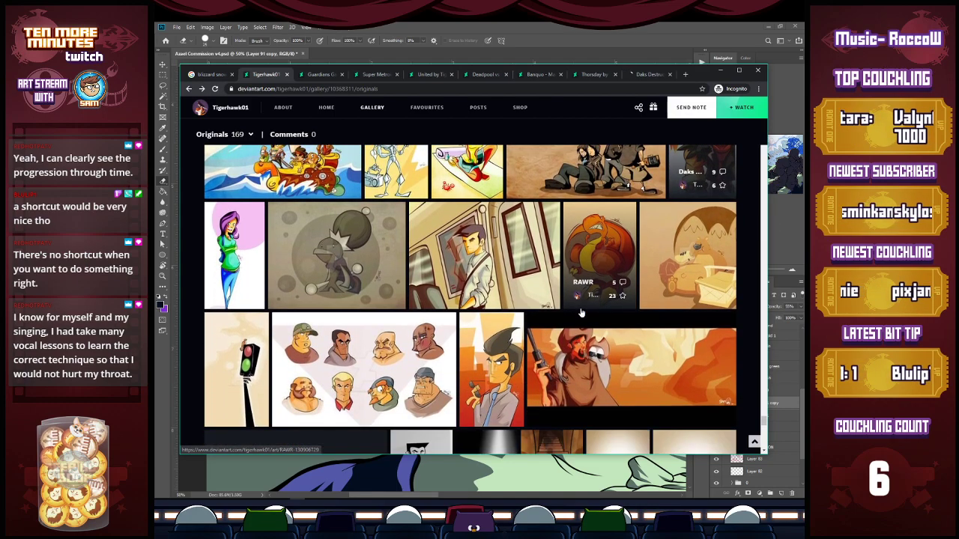
scroll(581, 313, down, 2)
scroll(581, 313, down, 2)
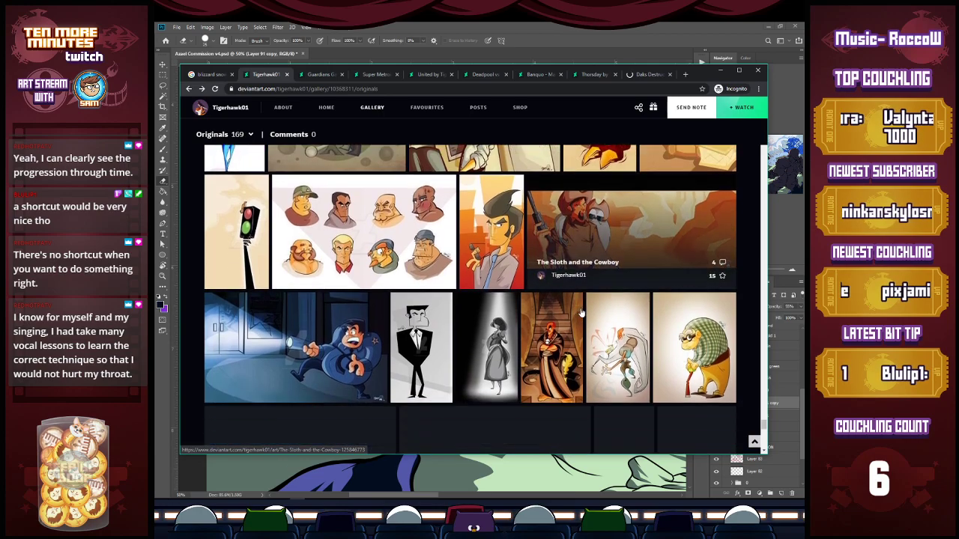
scroll(582, 313, down, 1)
scroll(581, 313, down, 2)
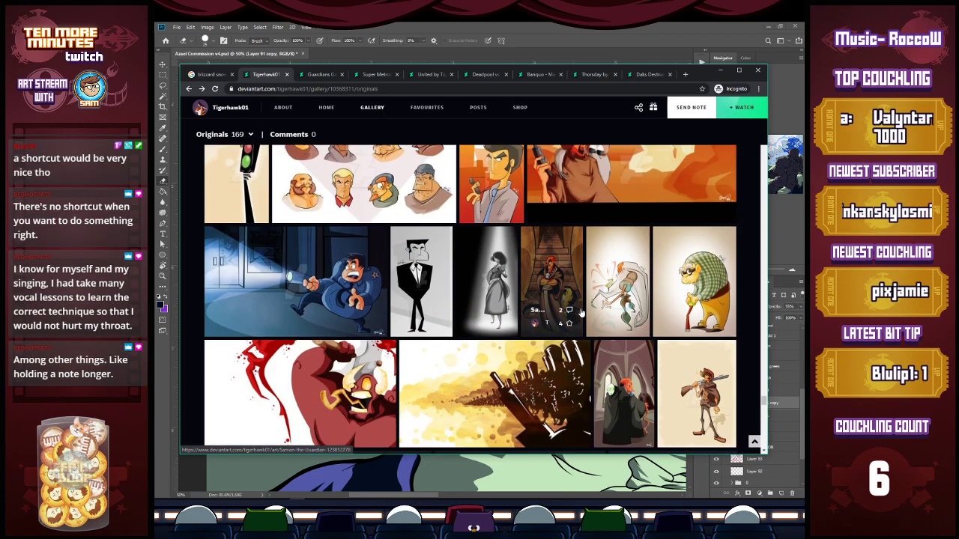
scroll(581, 313, down, 2)
scroll(581, 313, down, 3)
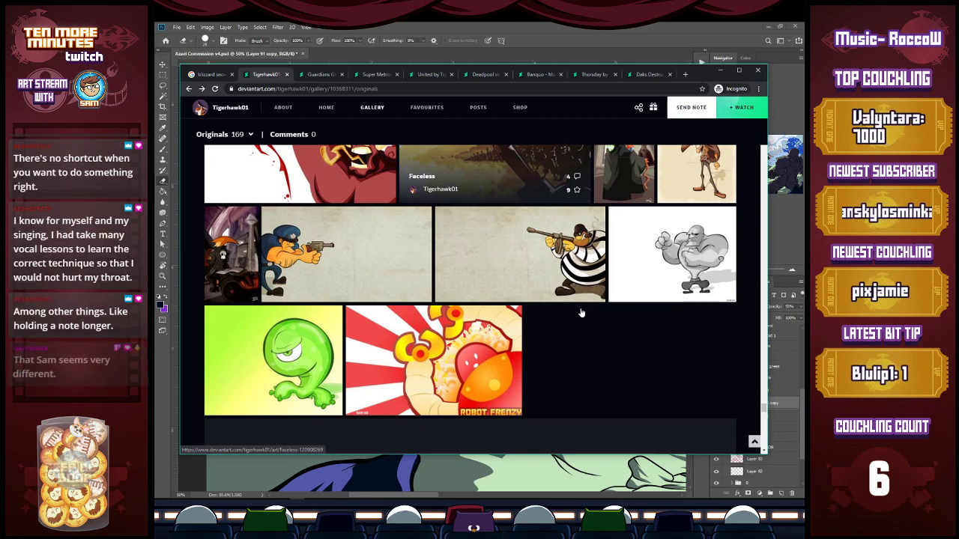
scroll(582, 313, down, 2)
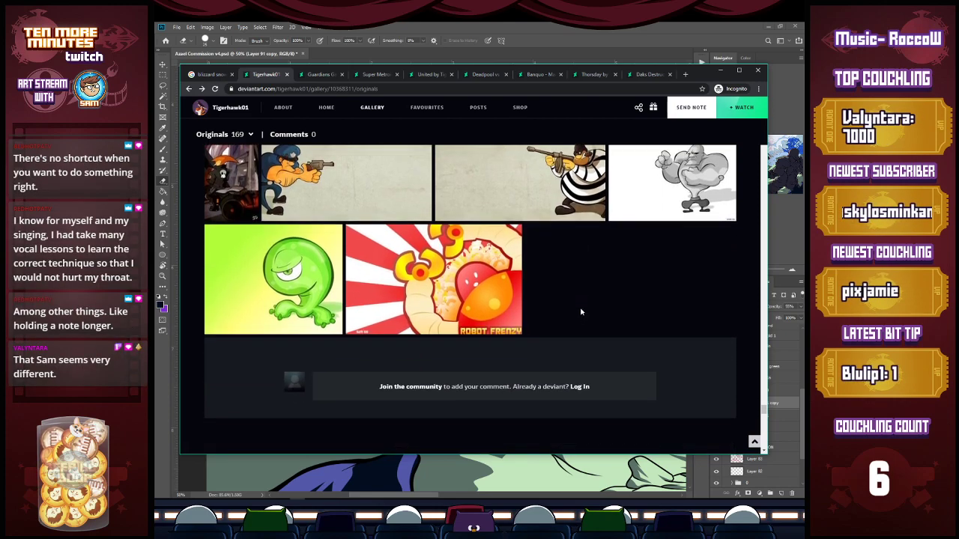
Look back over the earliest Originals pieces, including The Sloth and the Cowboy and A Kid and his Crew.
scroll(581, 313, up, 3)
scroll(581, 313, up, 3)
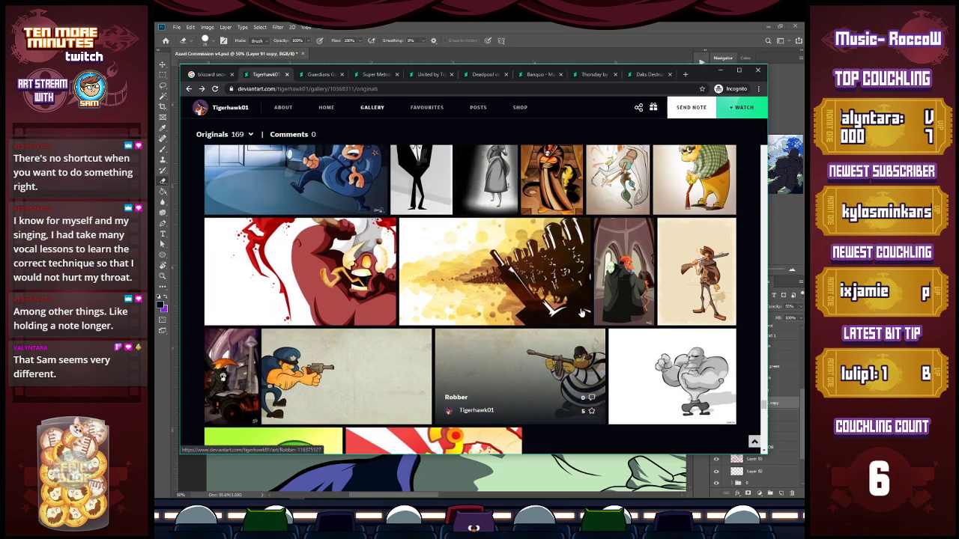
scroll(581, 313, up, 1)
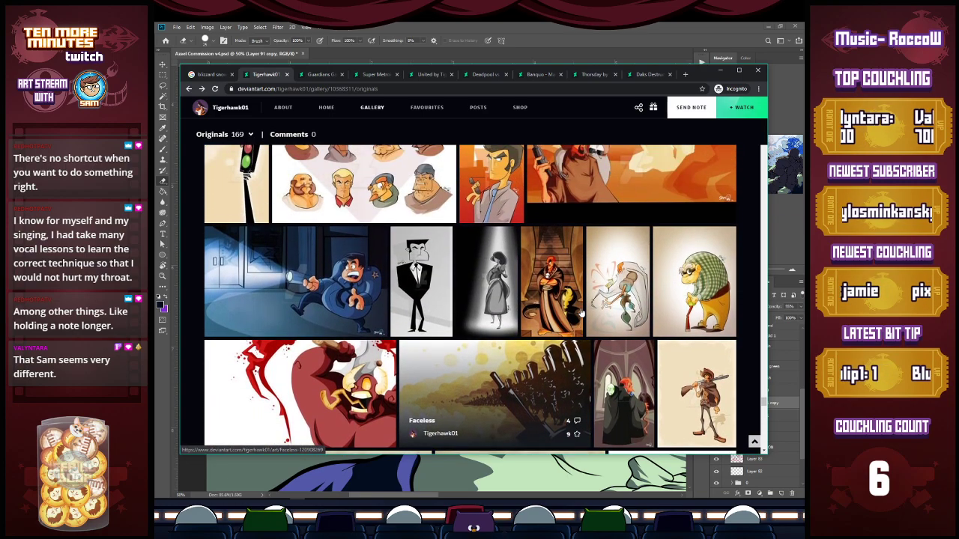
scroll(581, 313, up, 3)
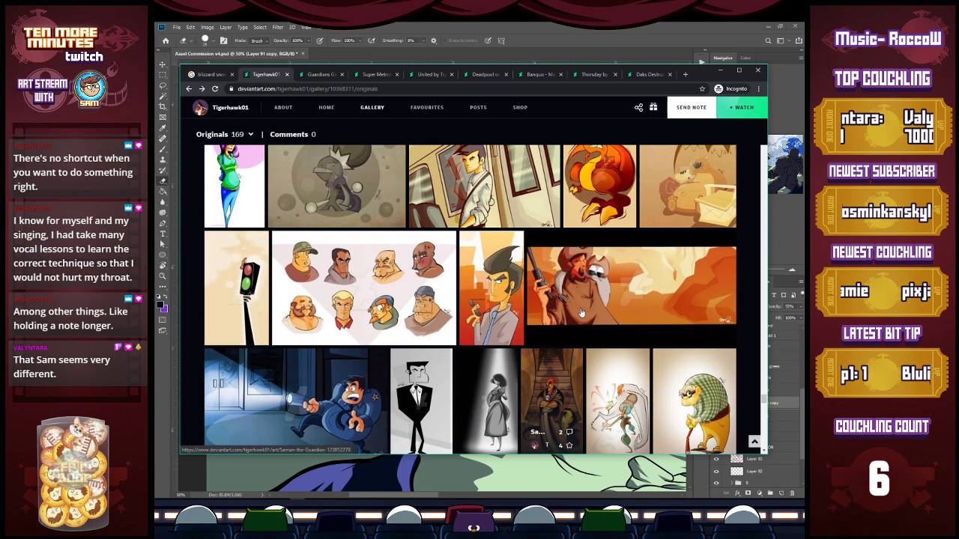
scroll(581, 313, up, 1)
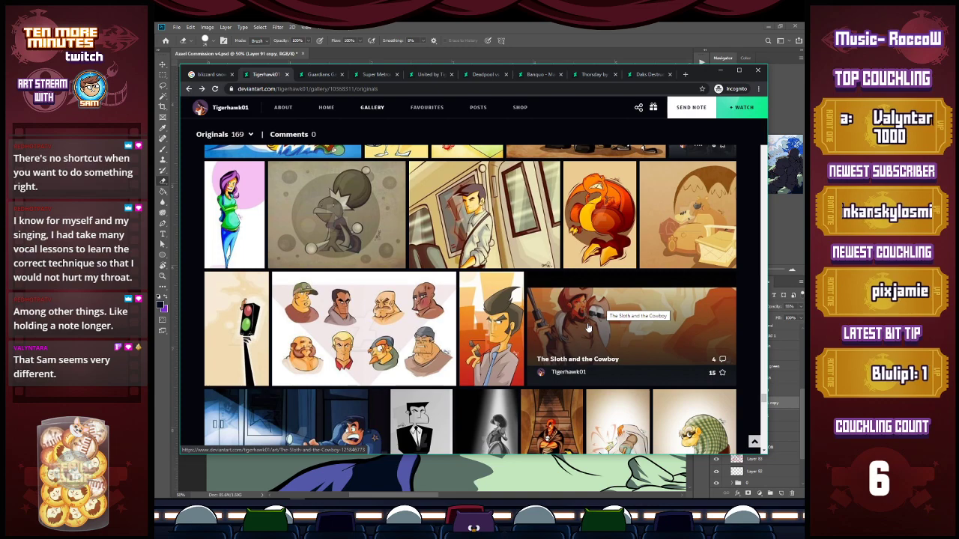
scroll(588, 327, up, 2)
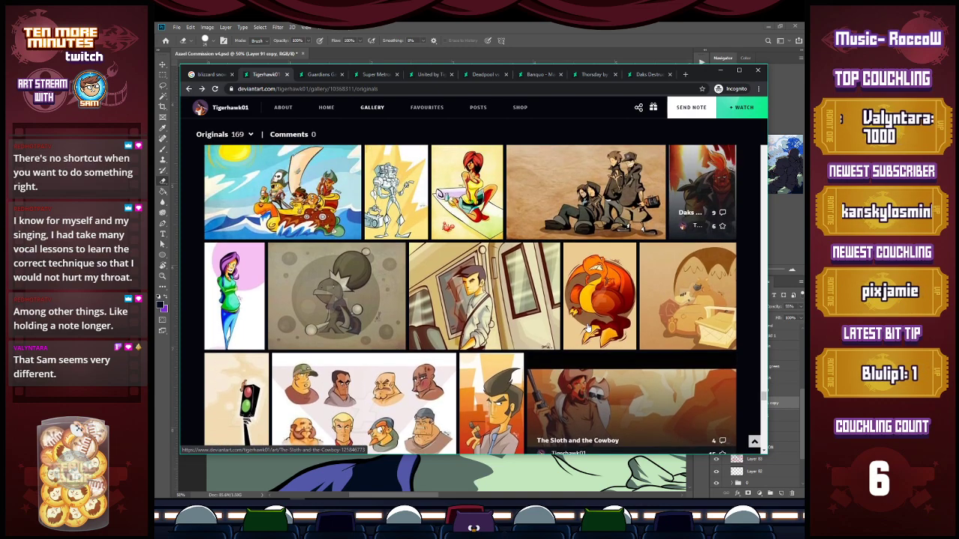
scroll(588, 328, up, 1)
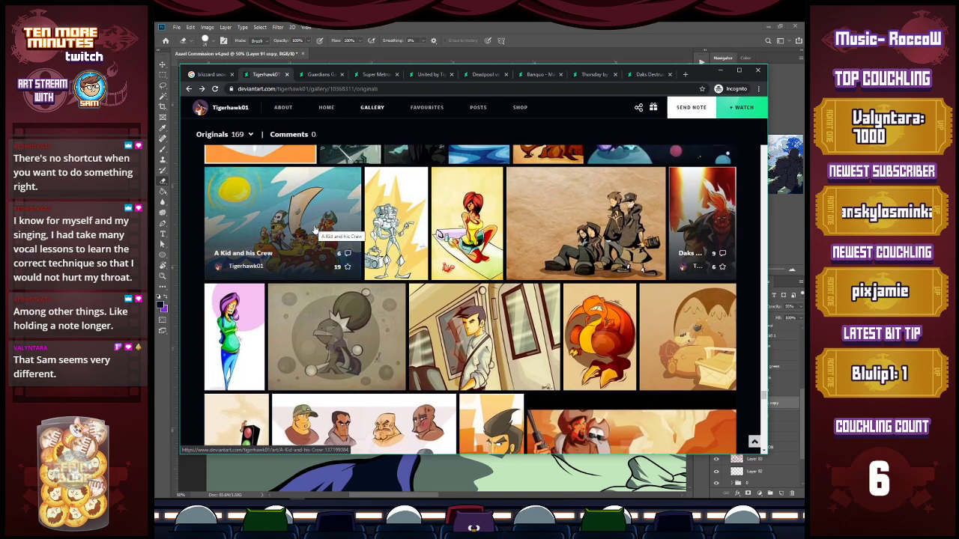
Review the progressively newer Originals pieces, from Vantage and CPS Color Variations up to Ninja Pirate and Pal.
scroll(335, 266, up, 3)
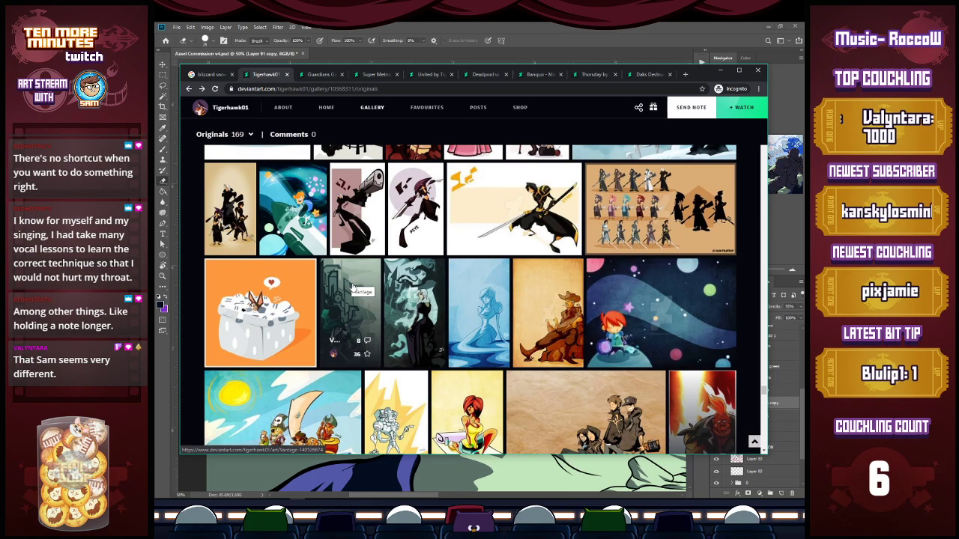
scroll(572, 372, up, 2)
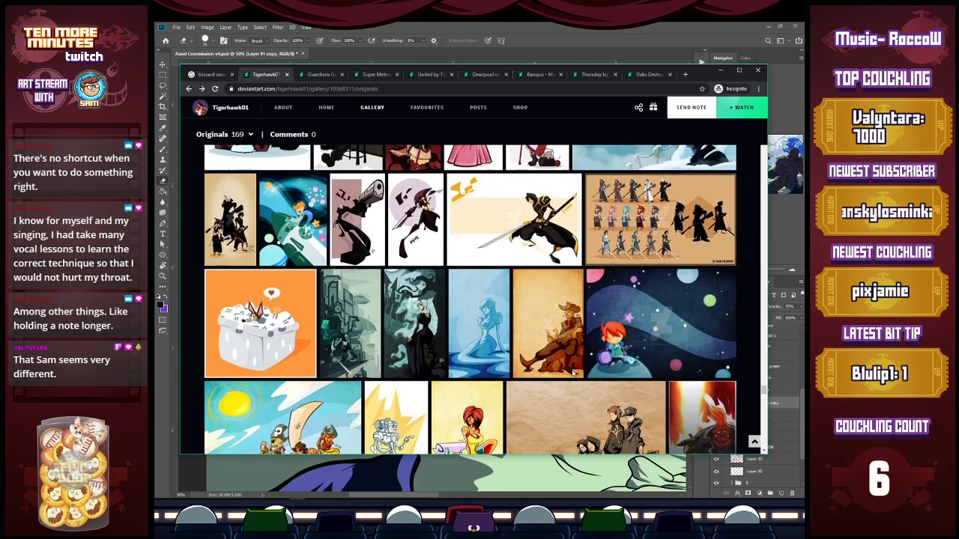
scroll(591, 376, up, 2)
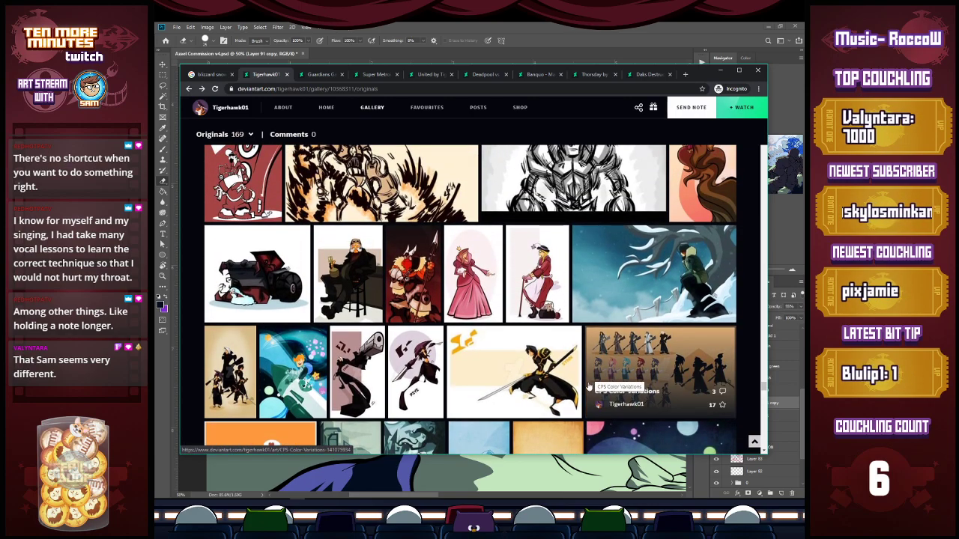
scroll(592, 377, up, 2)
scroll(592, 387, up, 1)
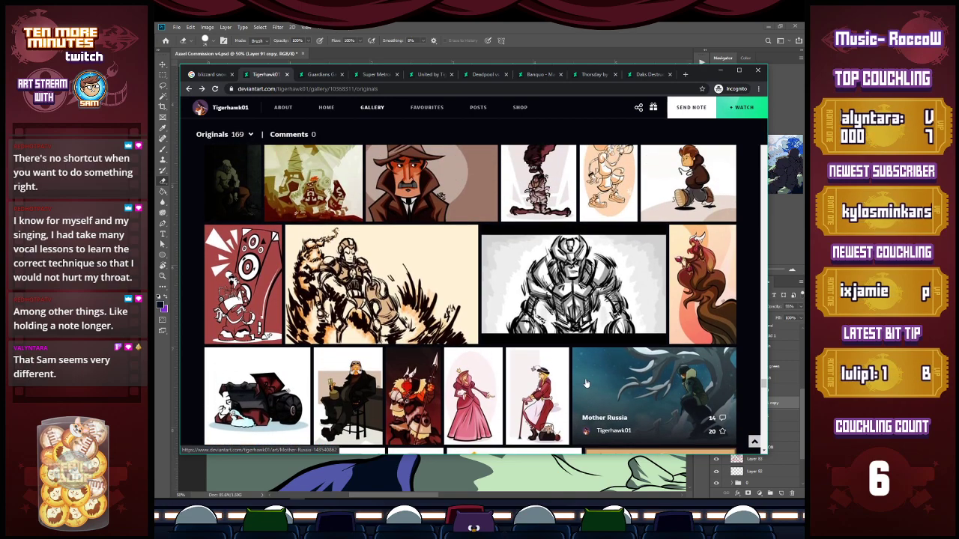
scroll(588, 385, up, 2)
scroll(586, 384, up, 1)
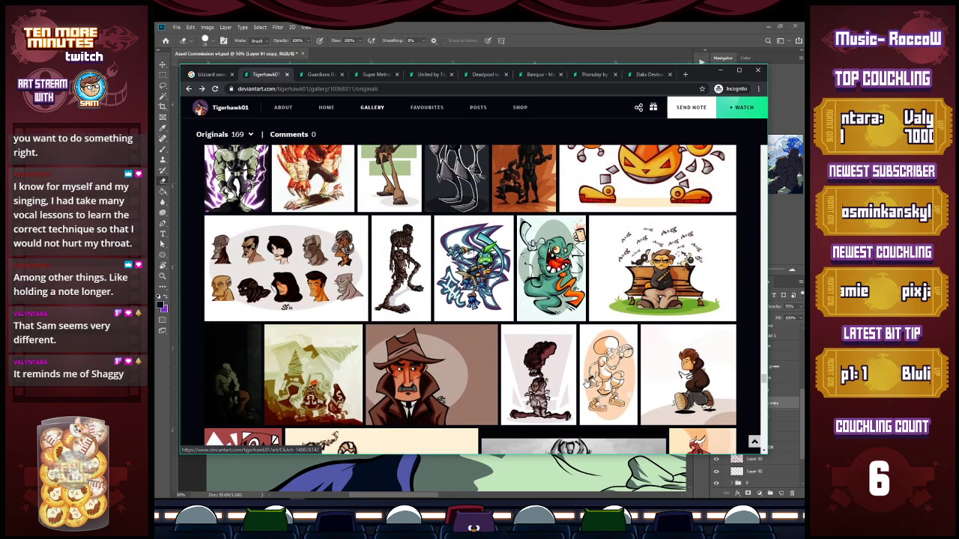
scroll(585, 382, up, 2)
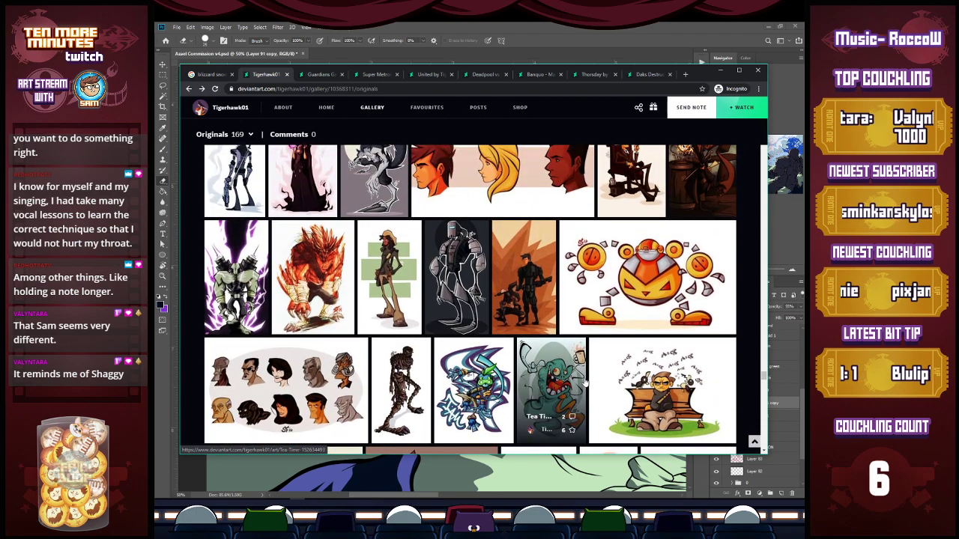
scroll(584, 379, up, 1)
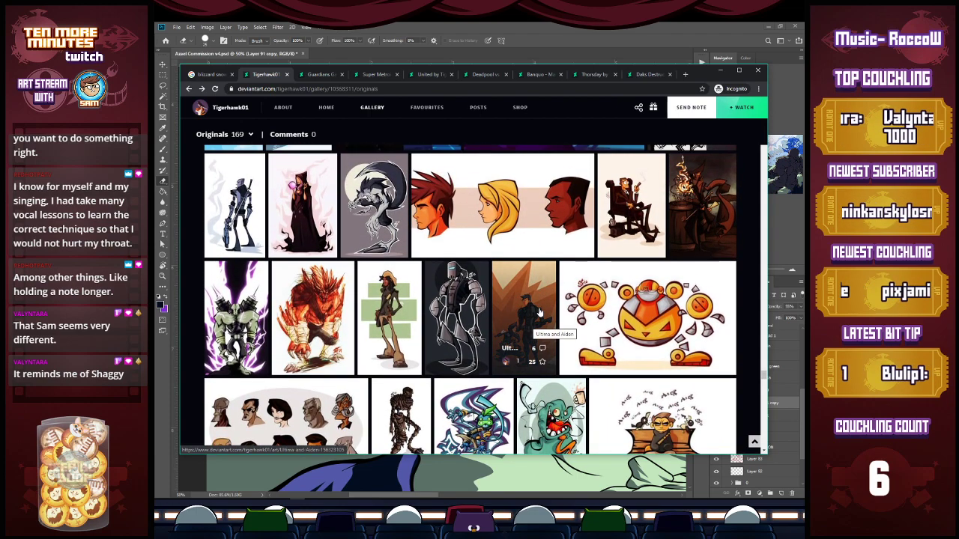
scroll(738, 365, up, 1)
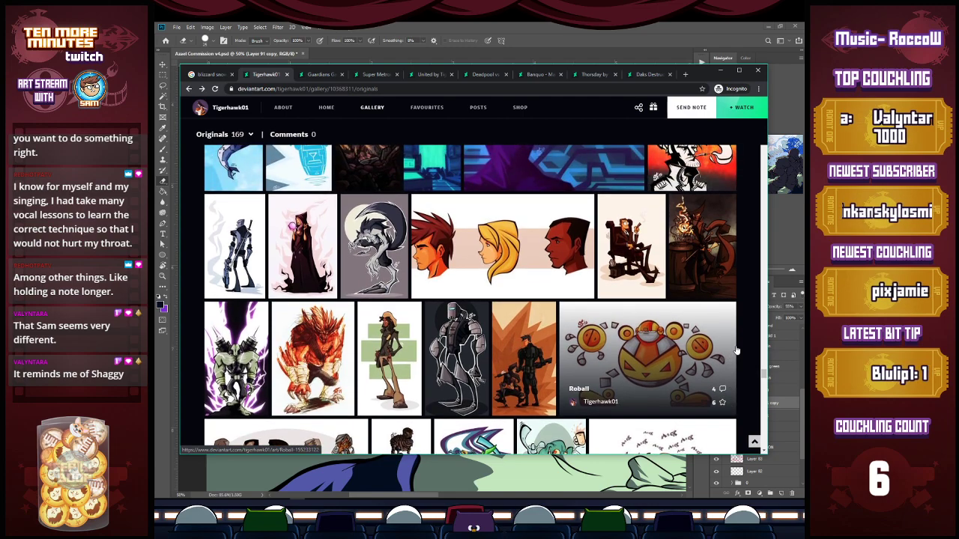
scroll(730, 322, up, 1)
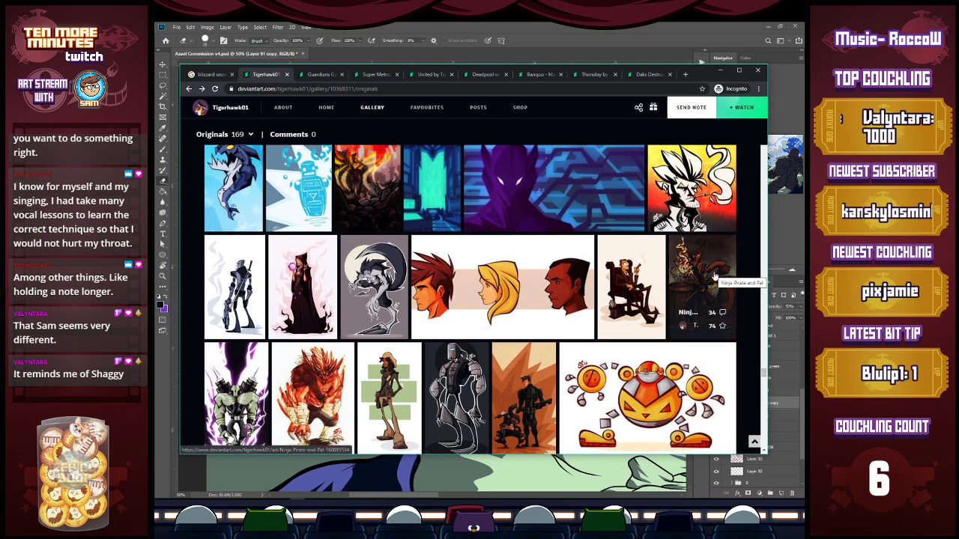
View the Ninja Pirate and Pal artwork enlarged and examine it from top to bottom.
click(714, 277)
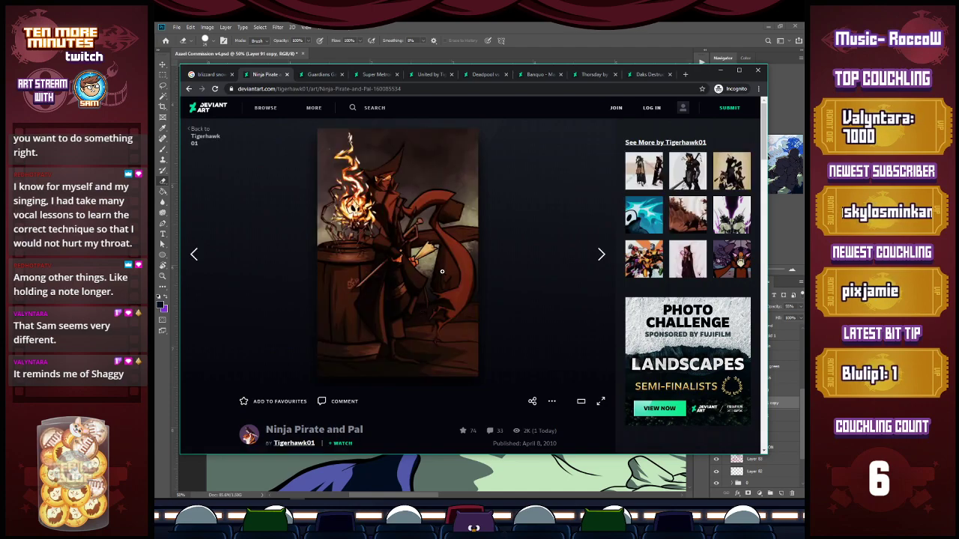
click(450, 283)
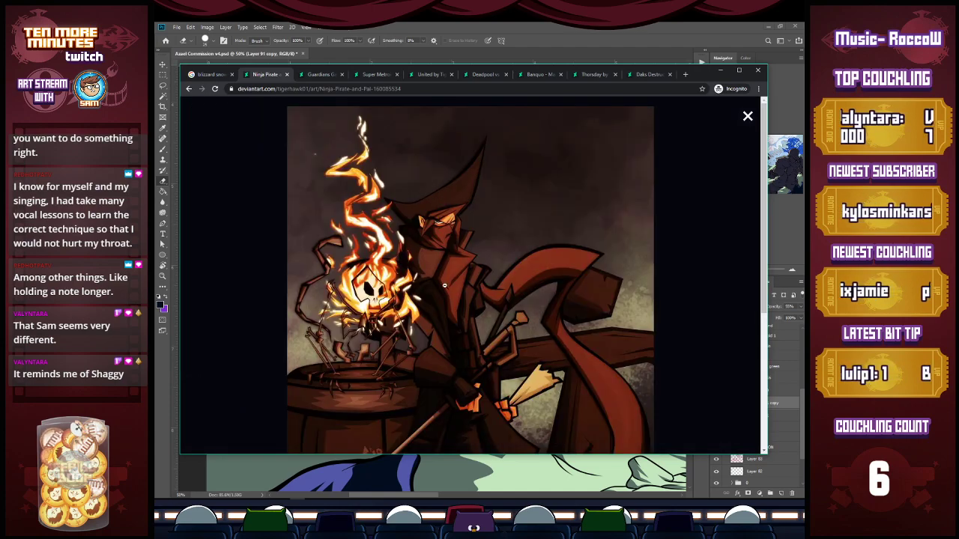
scroll(468, 323, down, 2)
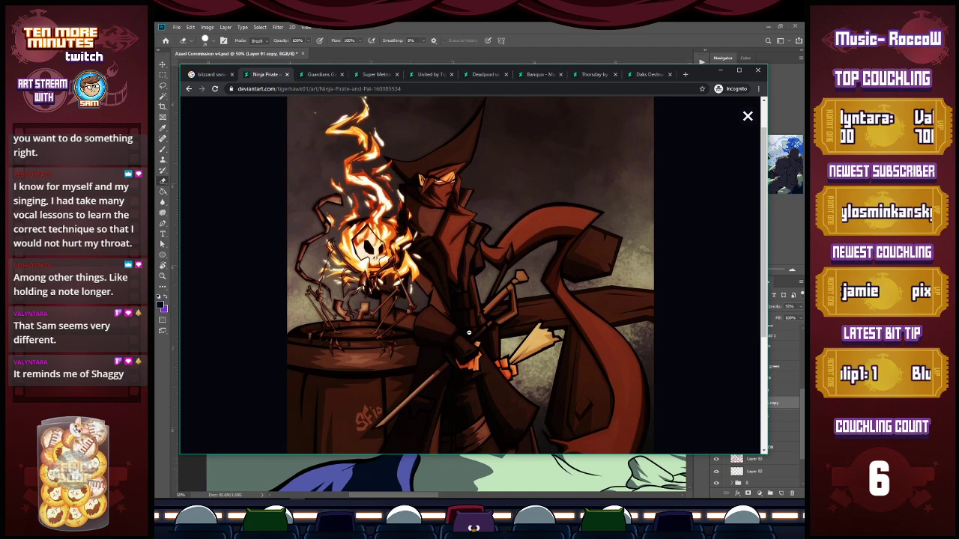
scroll(468, 332, down, 3)
scroll(469, 332, down, 4)
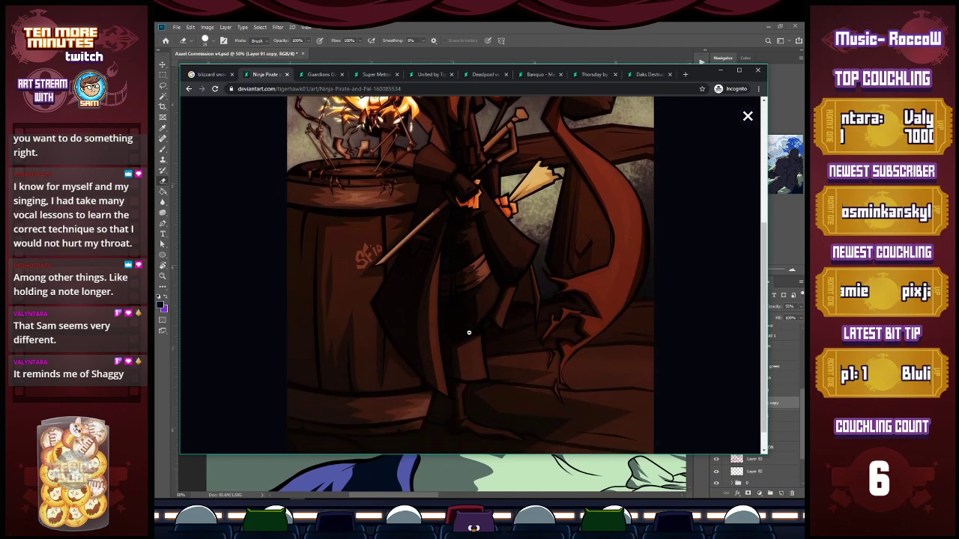
Fit the enlarged Ninja Pirate and Pal artwork in view and compare it with the black central figure of the commission open in Photoshop.
scroll(469, 331, up, 8)
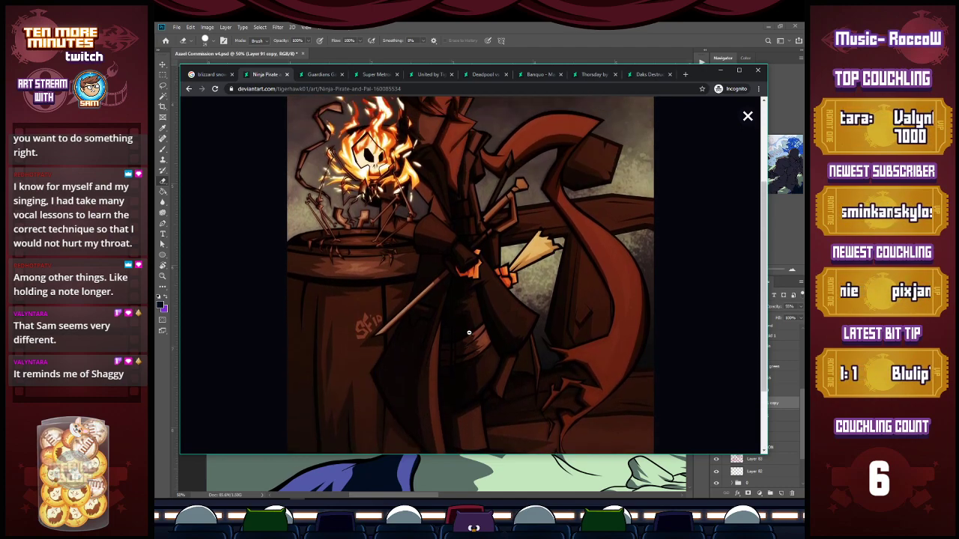
click(469, 331)
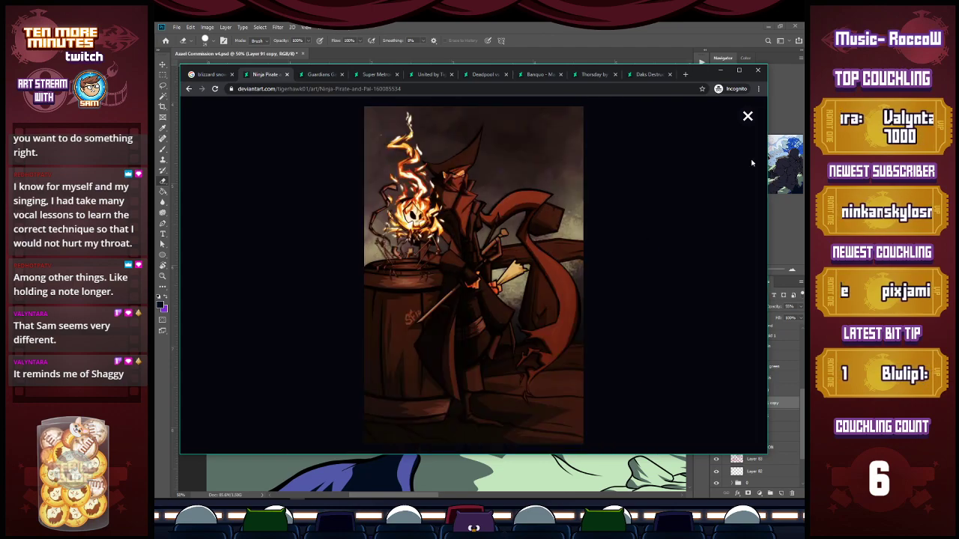
click(720, 70)
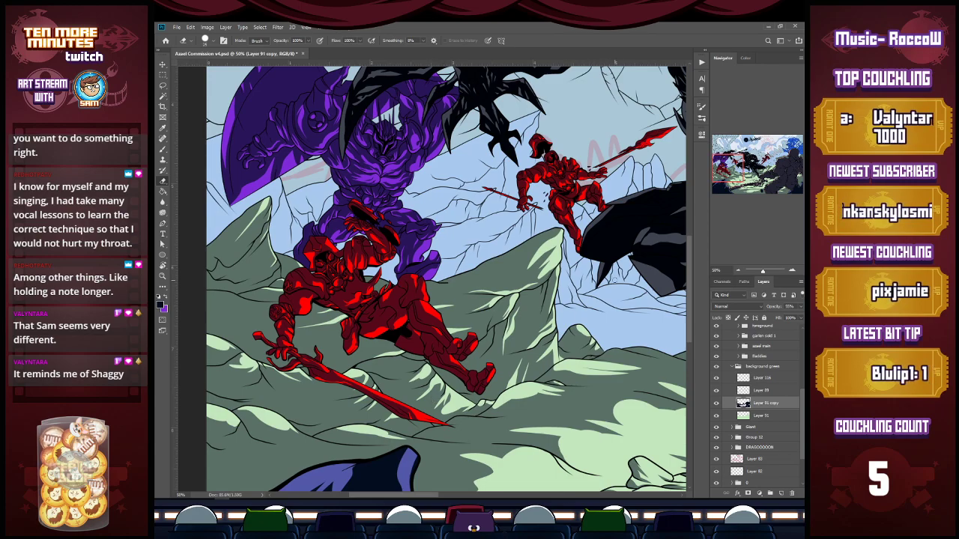
drag(728, 171, 753, 167)
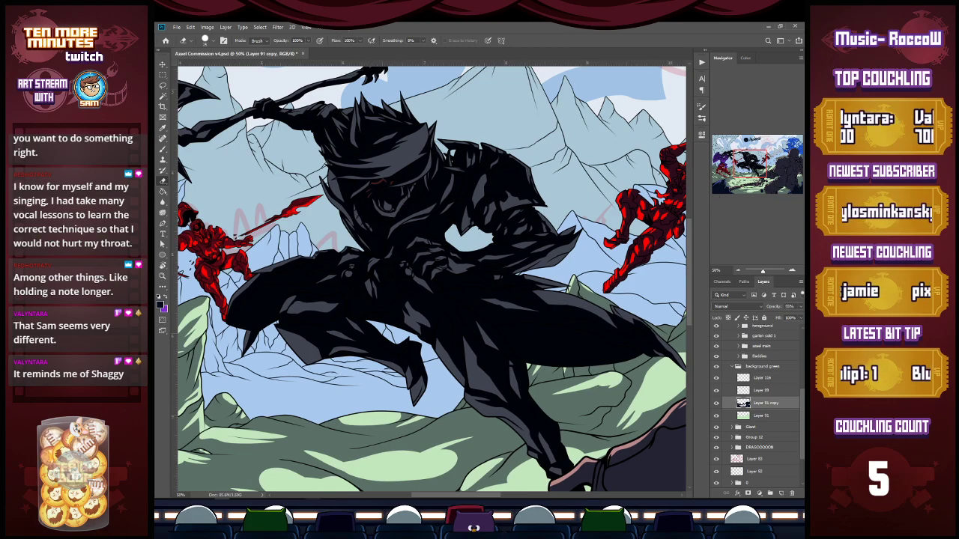
click(298, 506)
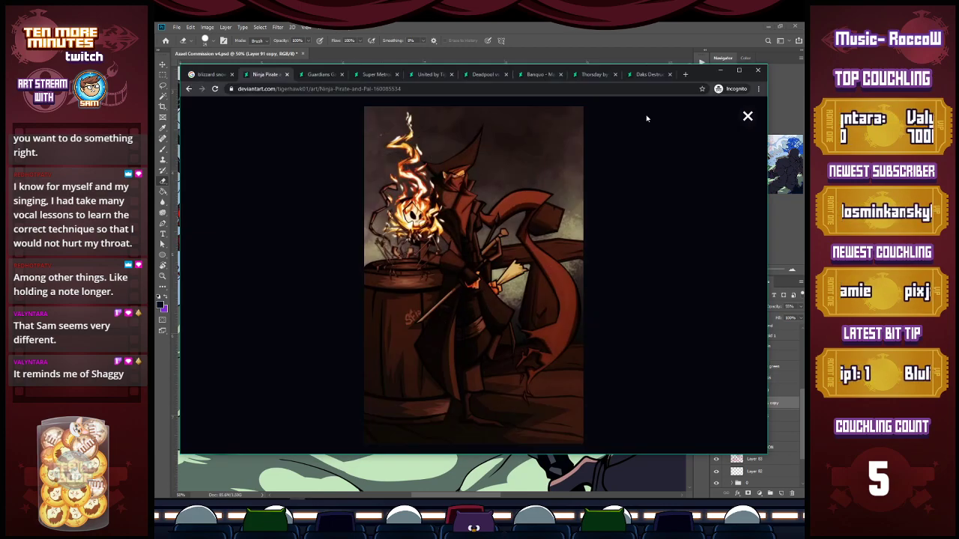
Close the enlarged Ninja Pirate and Pal artwork and go back through the Originals gallery to the Featured collection.
click(747, 116)
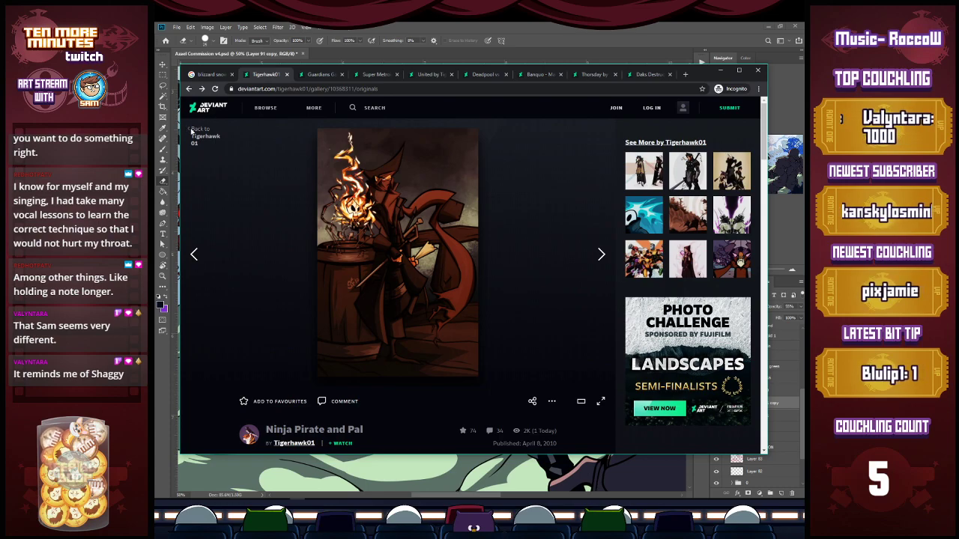
click(190, 89)
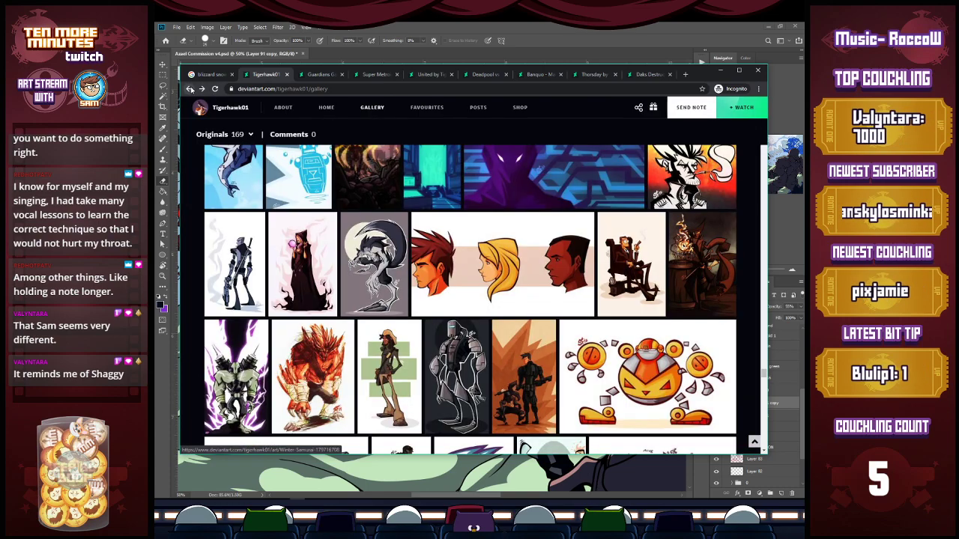
scroll(466, 305, up, 3)
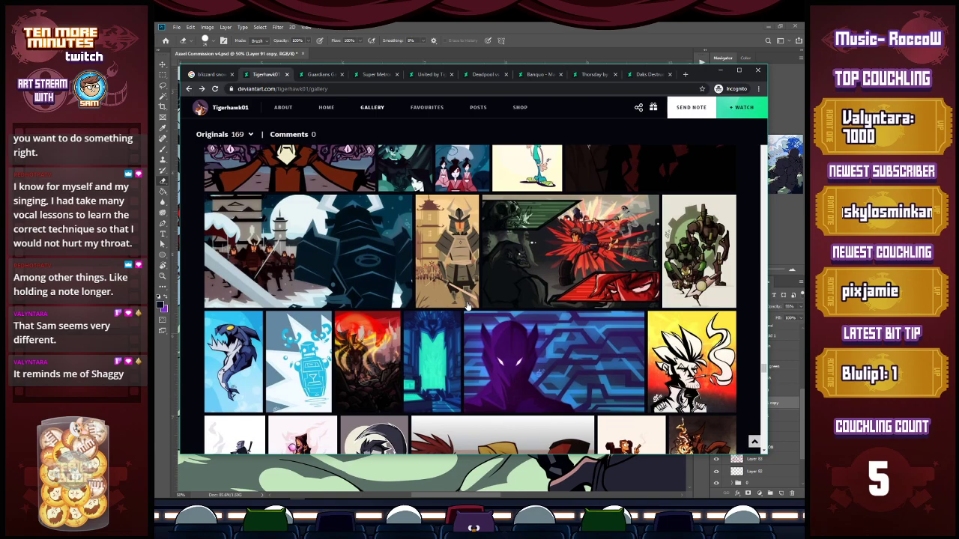
scroll(467, 307, down, 5)
scroll(467, 307, down, 3)
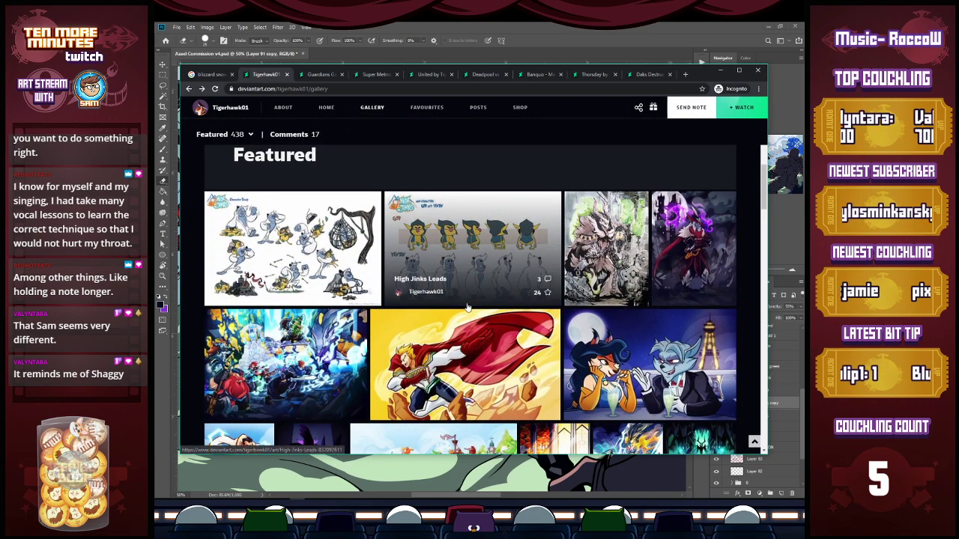
Examine the newer Featured pieces, from High Jinks Leads down to Unkown Warrior Concept Art.
scroll(522, 383, down, 2)
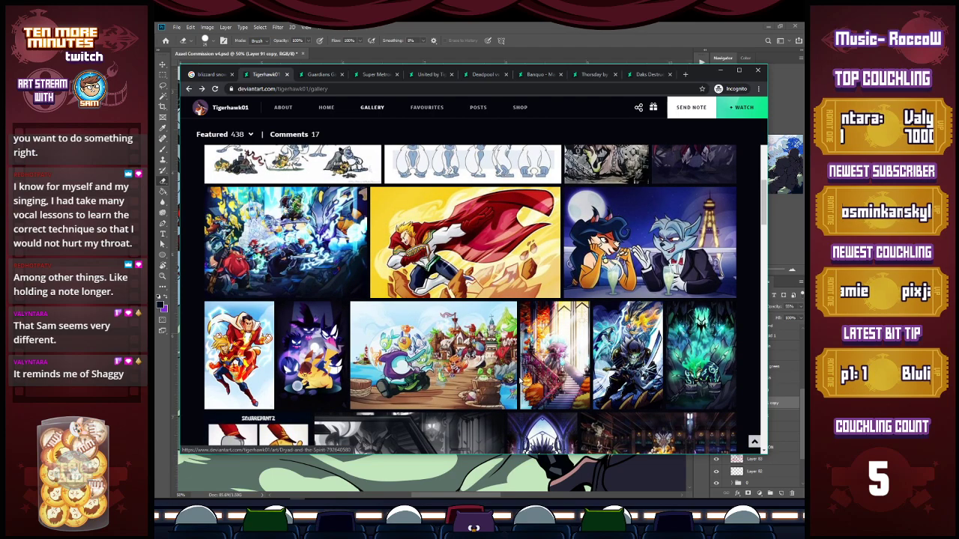
scroll(507, 337, down, 5)
scroll(505, 331, up, 3)
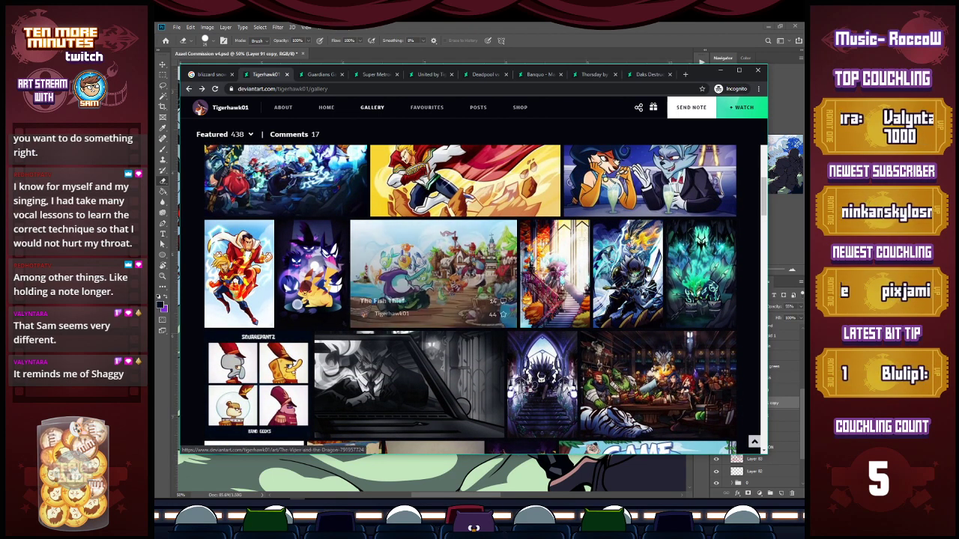
scroll(455, 276, down, 2)
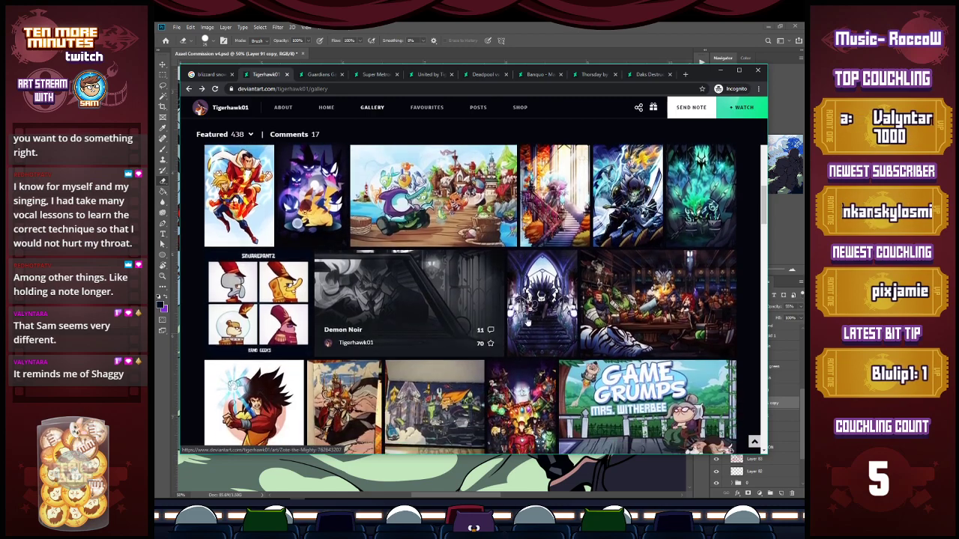
scroll(635, 300, down, 4)
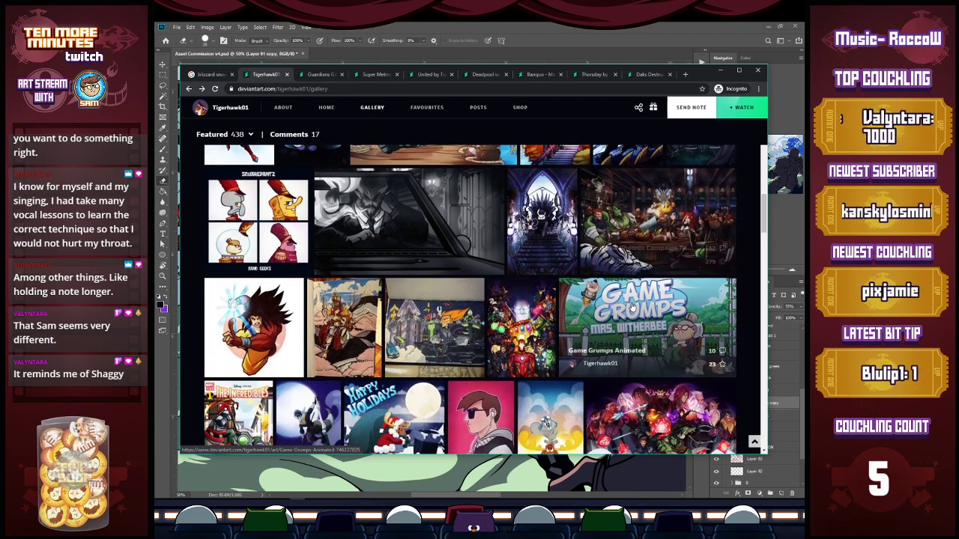
scroll(632, 308, up, 2)
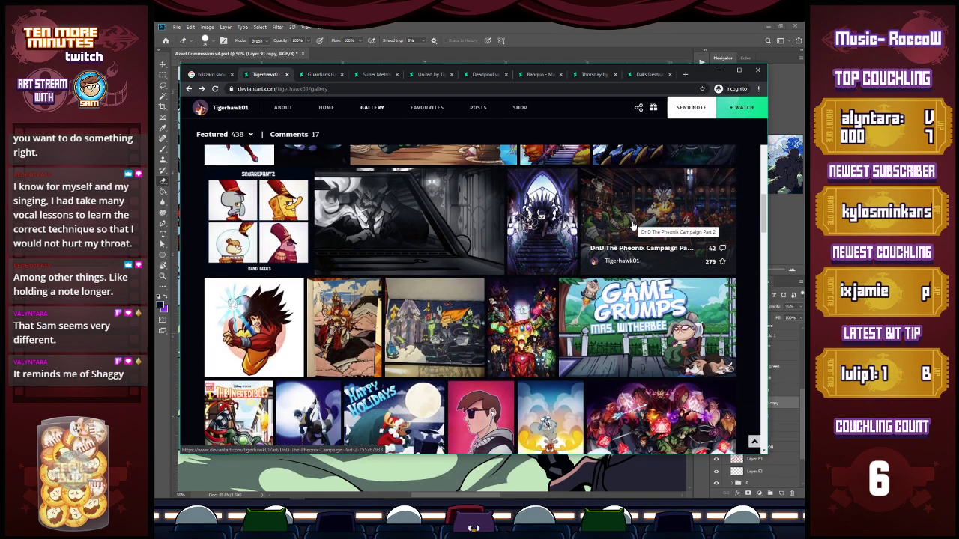
scroll(517, 344, down, 4)
scroll(516, 360, down, 3)
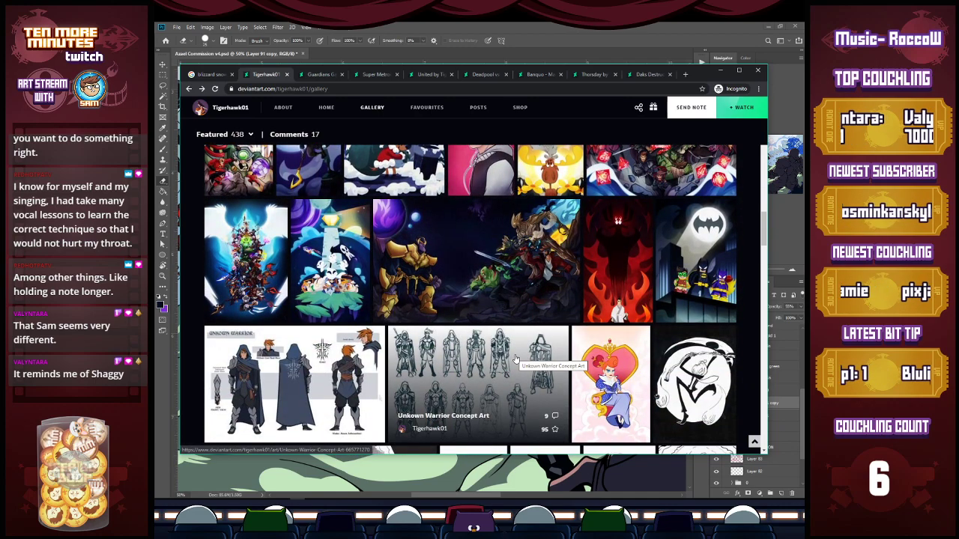
Examine the older Featured pieces, from the Inktober ink drawings down to the animal and vehicle sketch sheets.
scroll(515, 360, down, 10)
scroll(515, 359, down, 6)
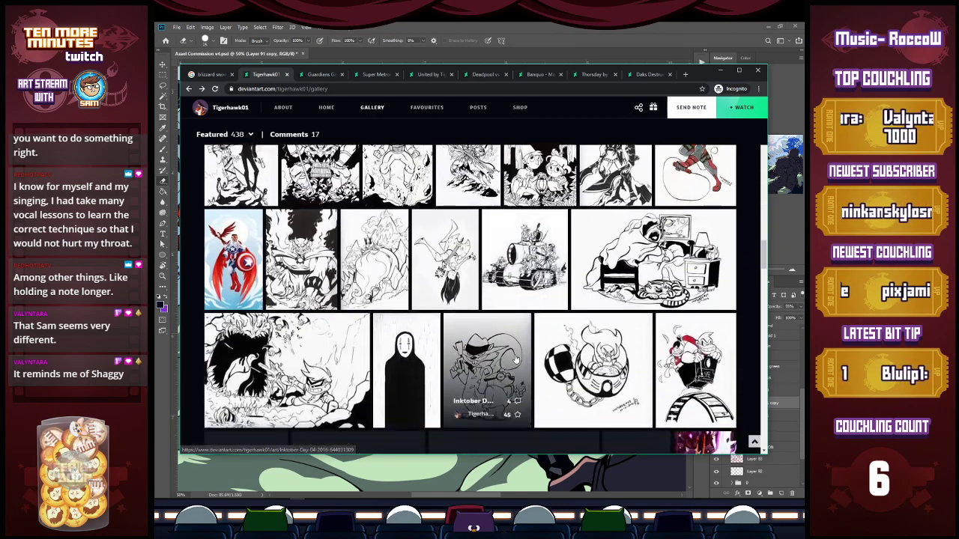
scroll(515, 360, down, 5)
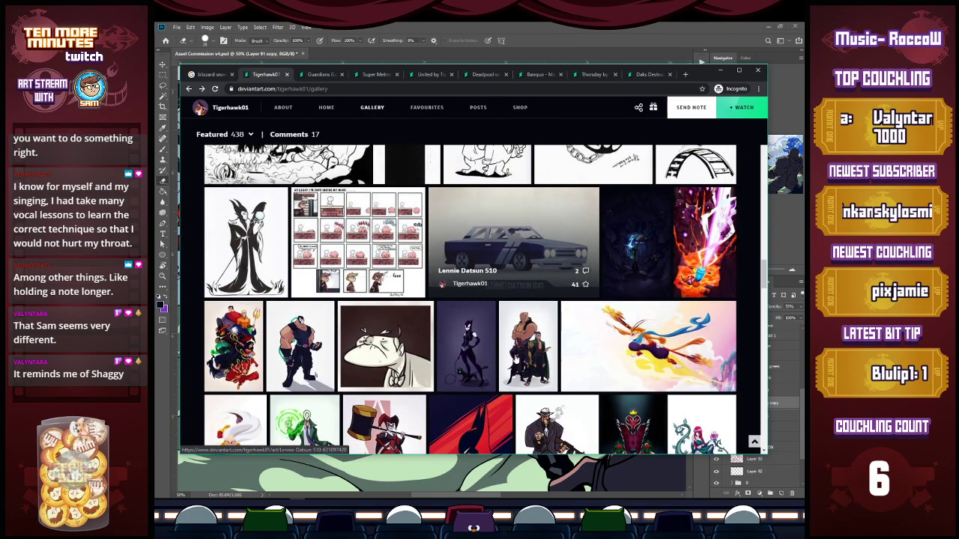
scroll(515, 360, down, 2)
scroll(515, 359, down, 2)
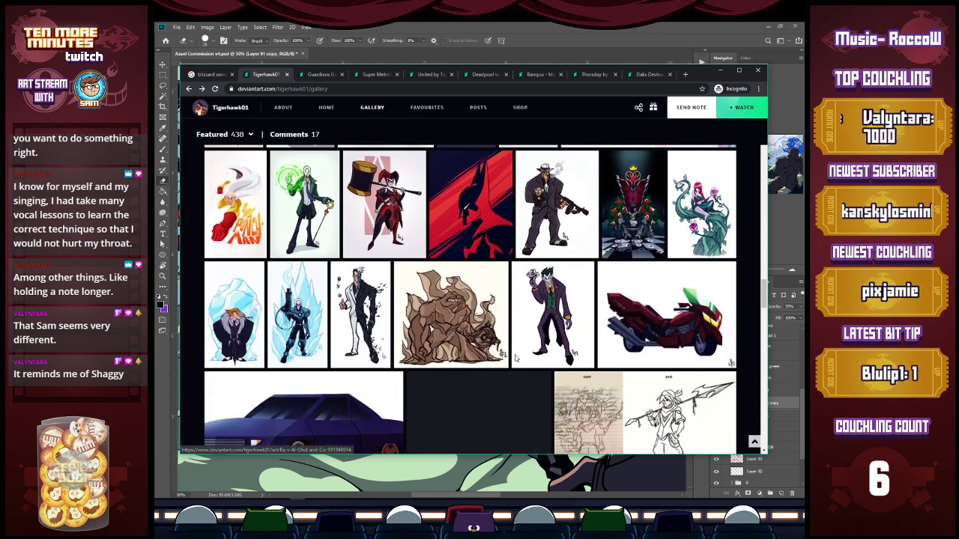
scroll(515, 359, down, 3)
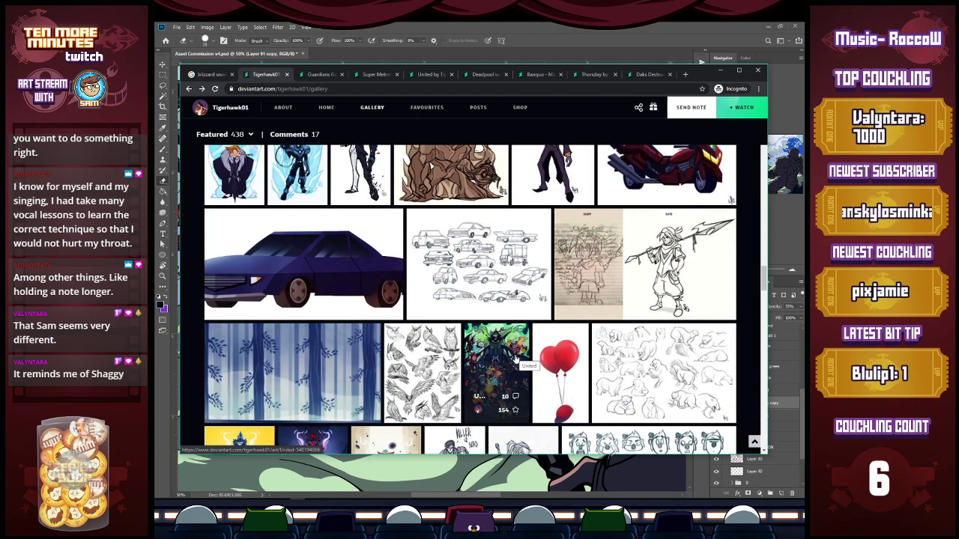
scroll(438, 341, down, 1)
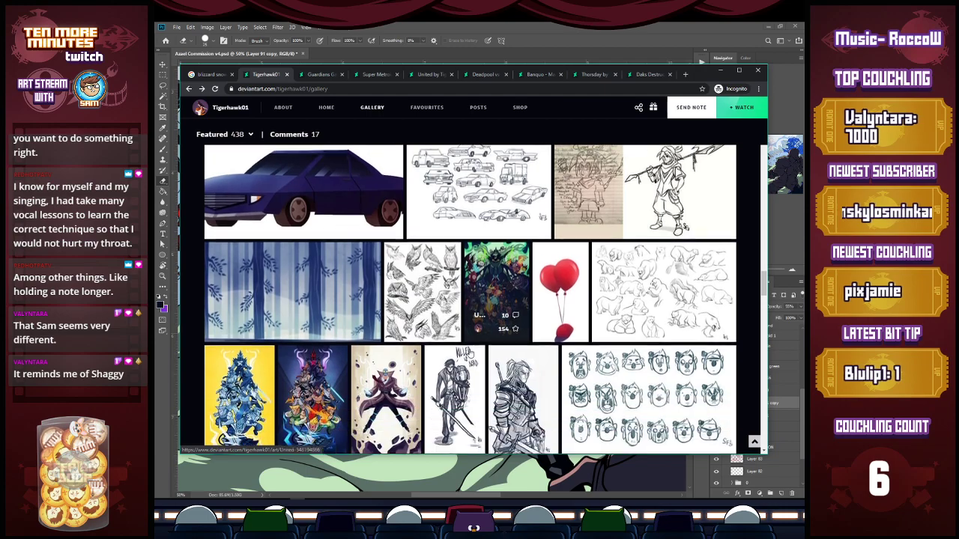
View the Animal Studies: Eagle Owls sheet enlarged and return to its artwork page.
click(441, 263)
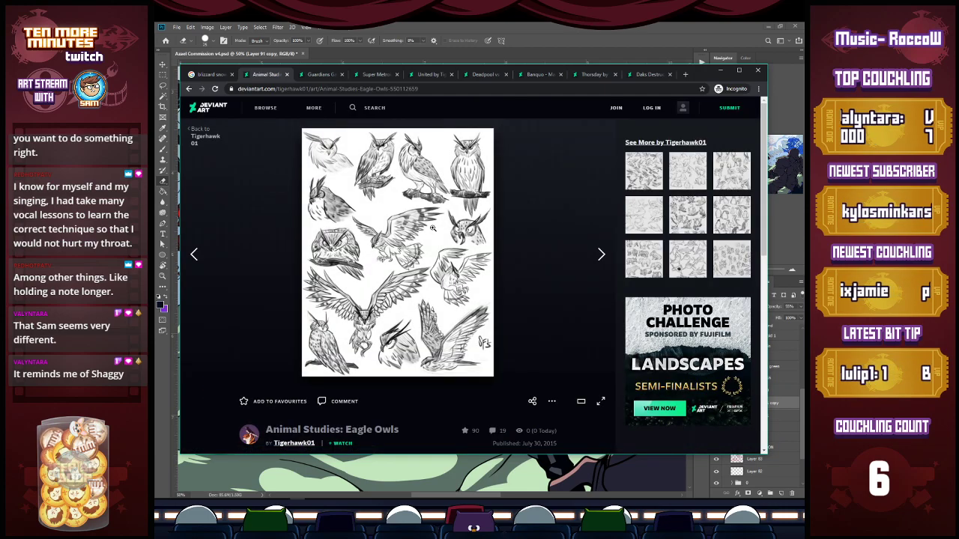
click(433, 228)
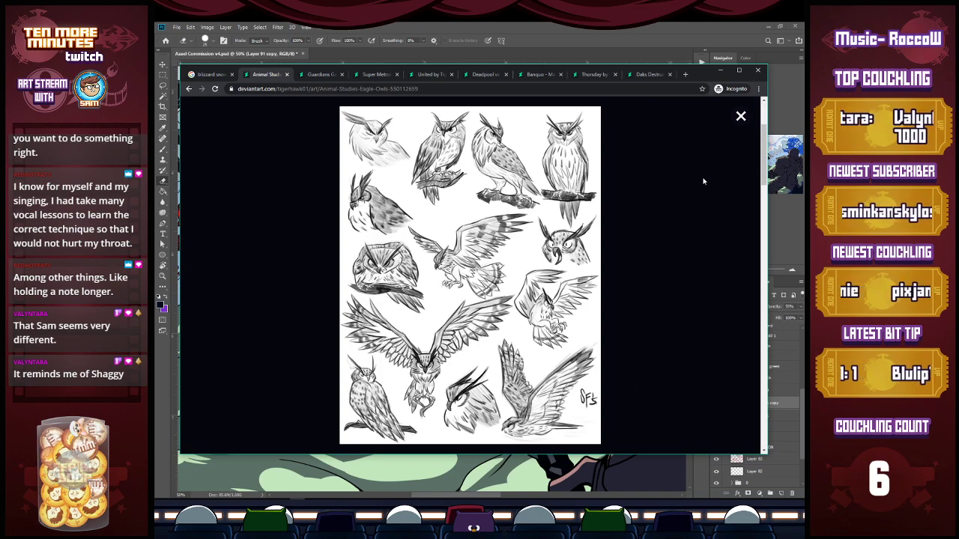
click(740, 116)
mouse_move(731, 109)
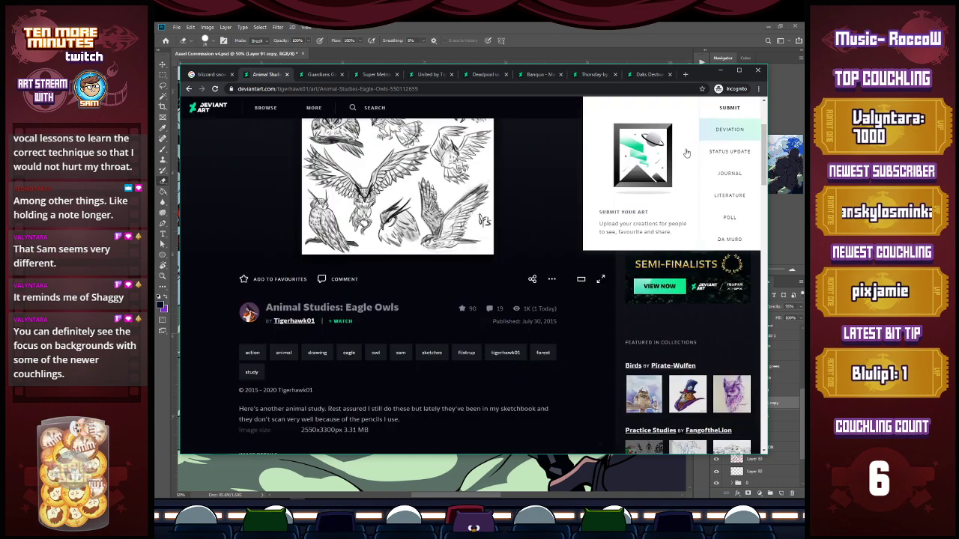
scroll(494, 330, up, 1)
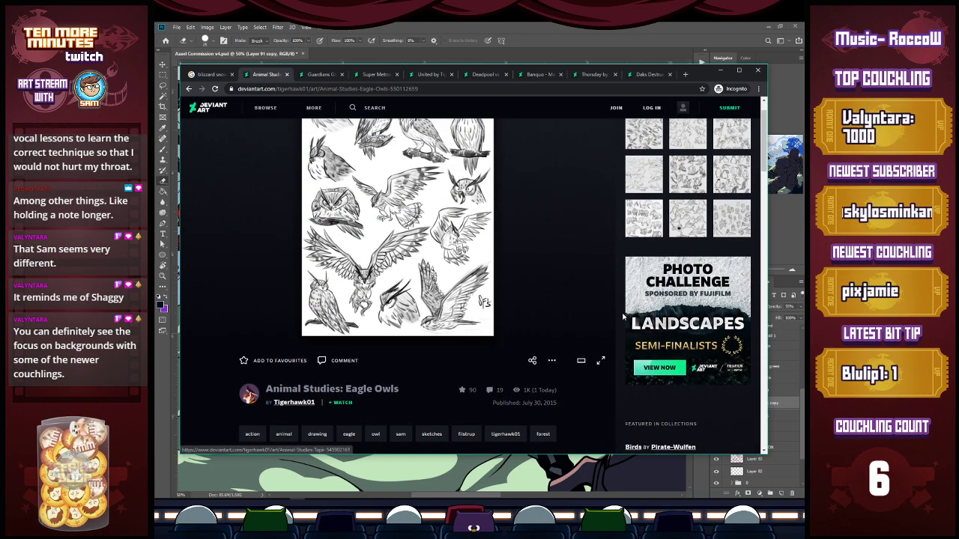
View the Animal Studies sheets of Ring Tailed Lemurs and Great White Sharks enlarged, one after the other.
click(600, 255)
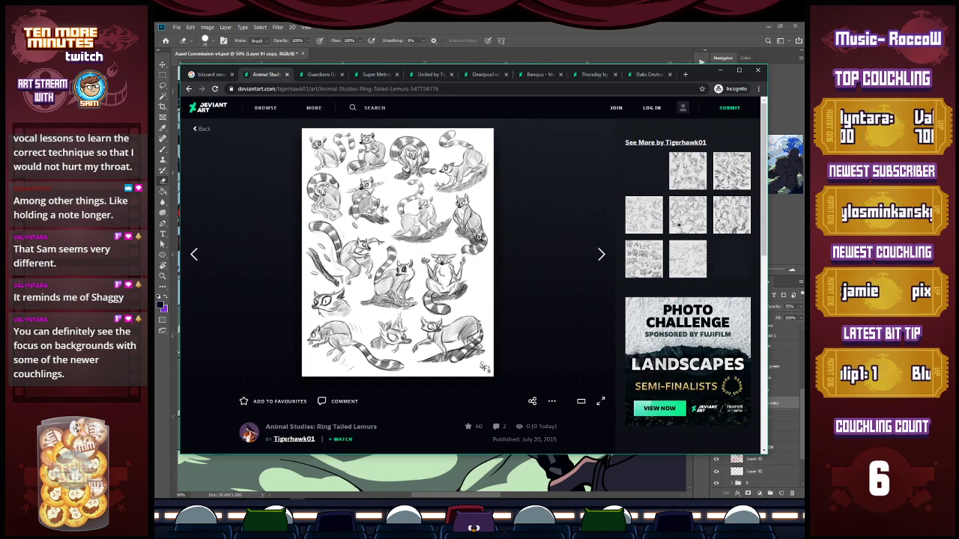
click(480, 238)
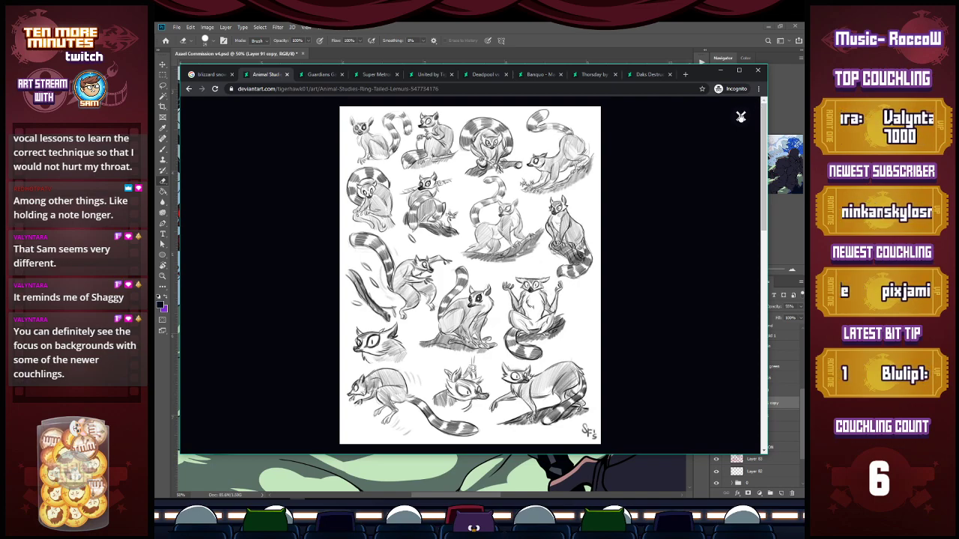
click(741, 117)
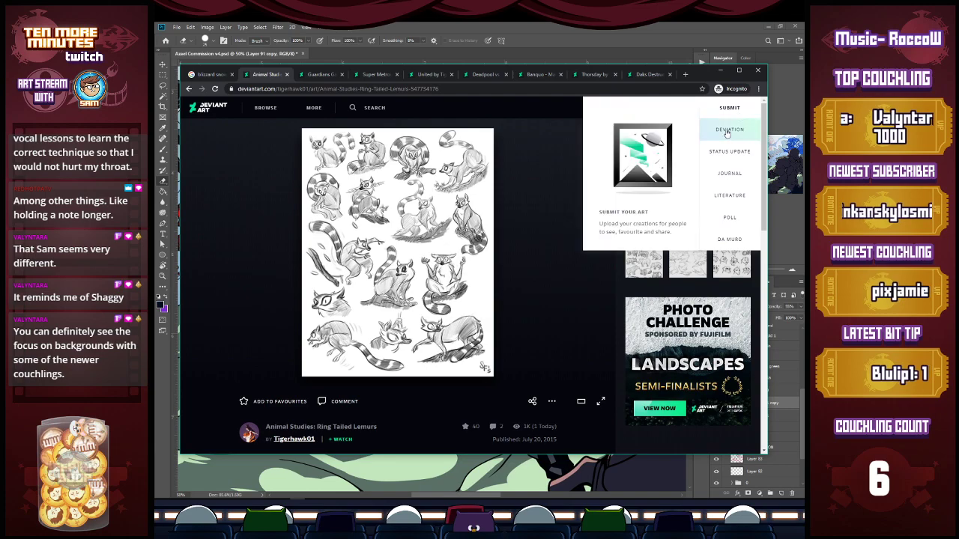
click(693, 224)
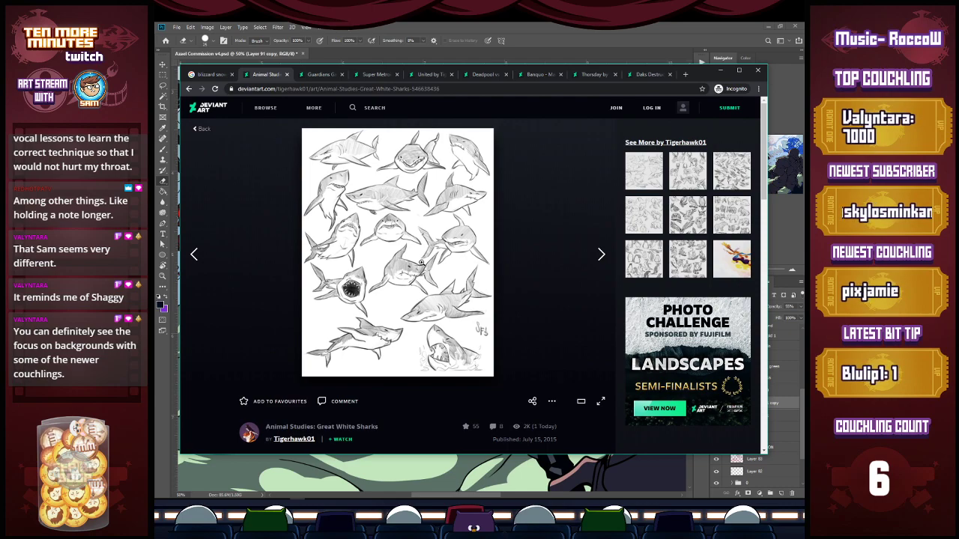
click(422, 262)
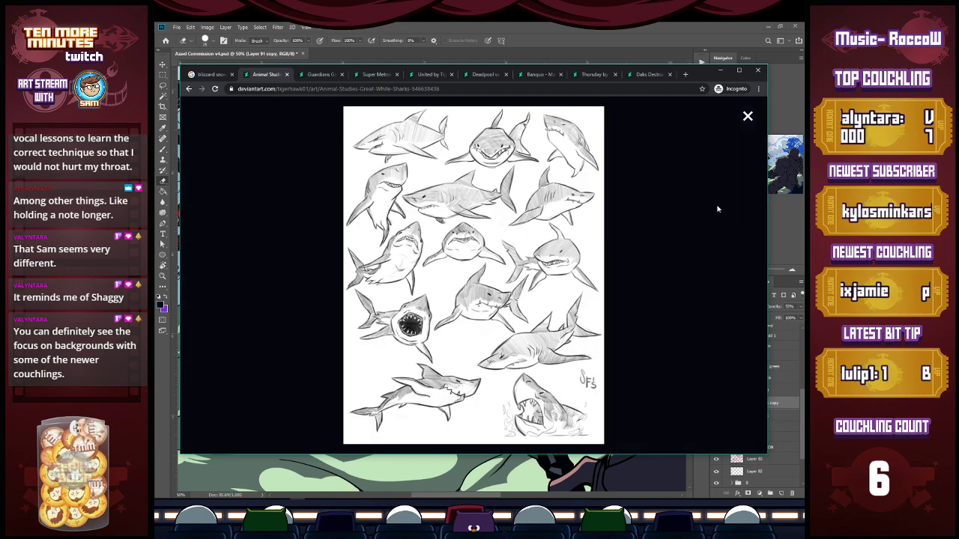
click(747, 117)
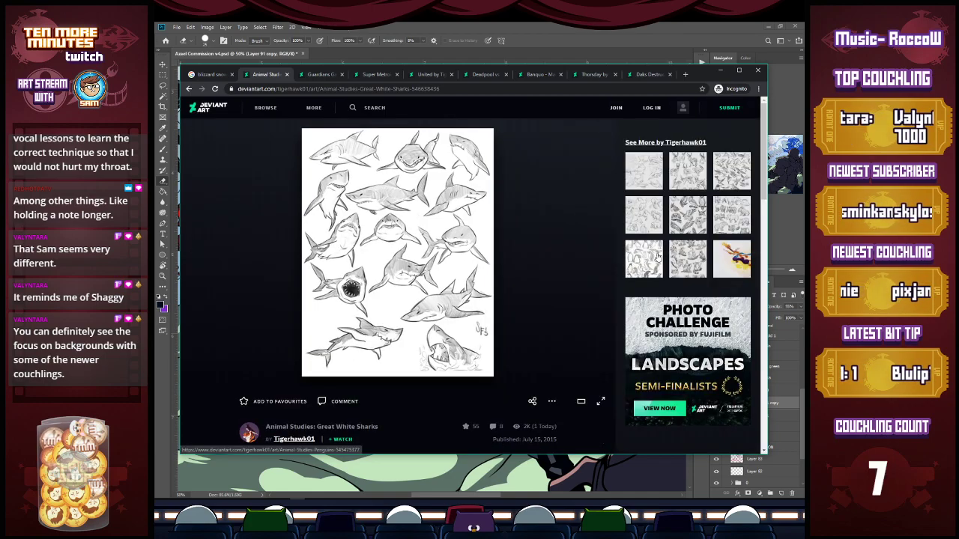
View the Animal Studies sheets of Tapir and Springbok enlarged, one after the other.
click(723, 219)
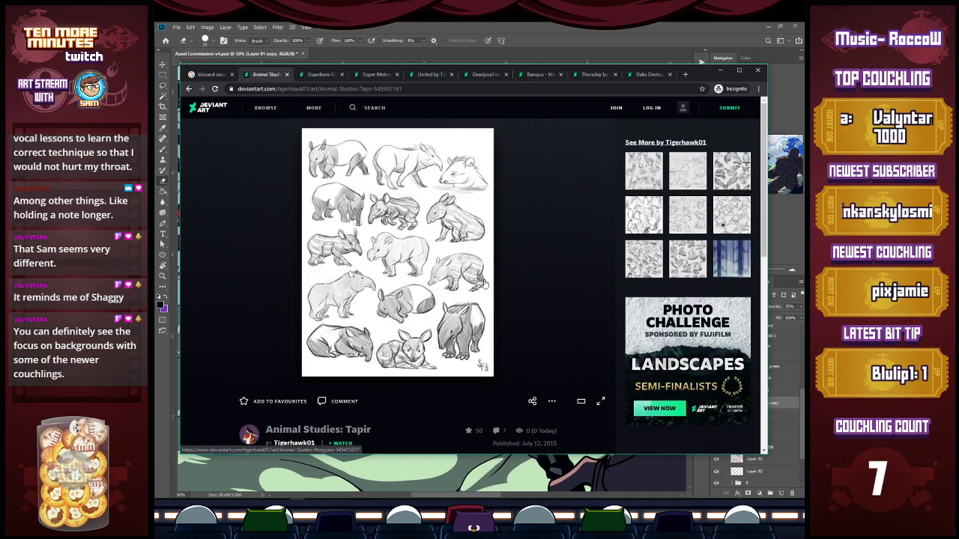
click(445, 257)
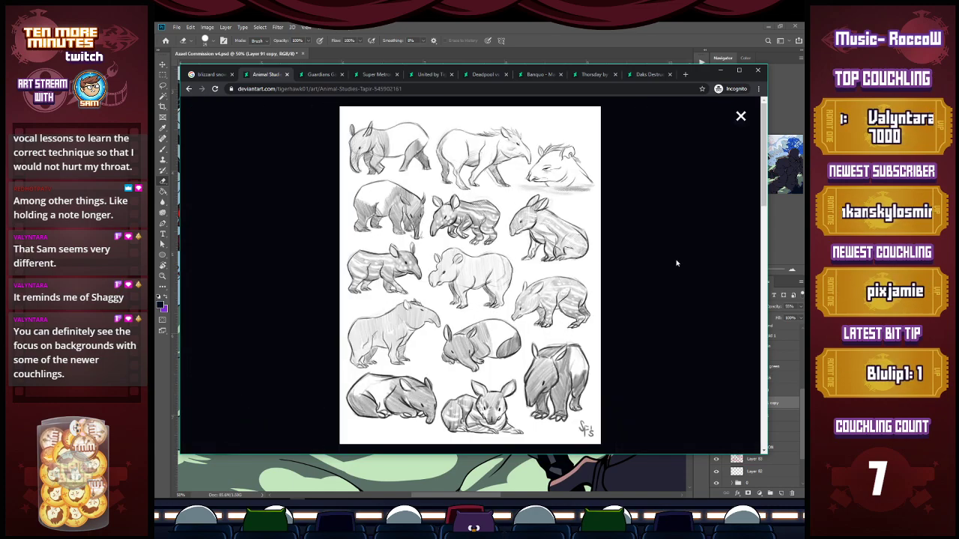
click(740, 117)
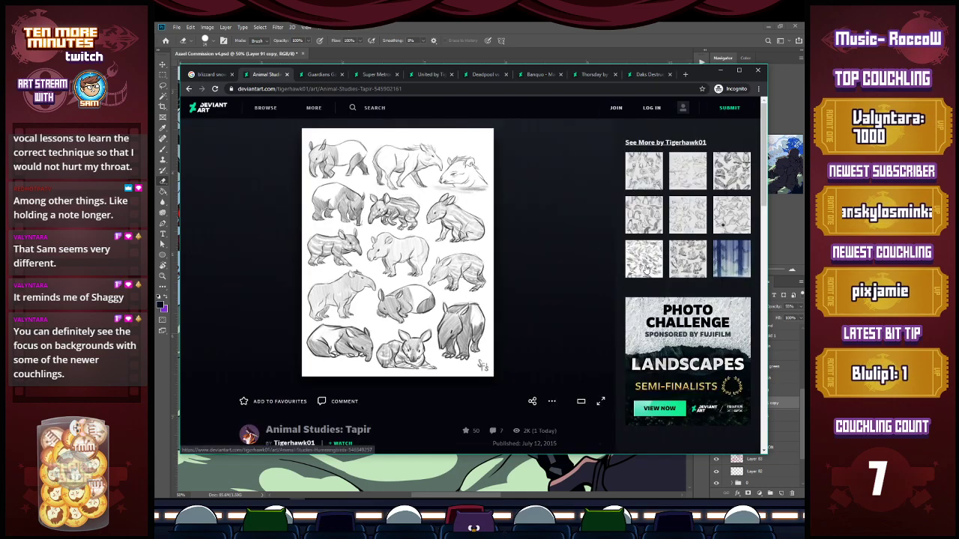
click(647, 174)
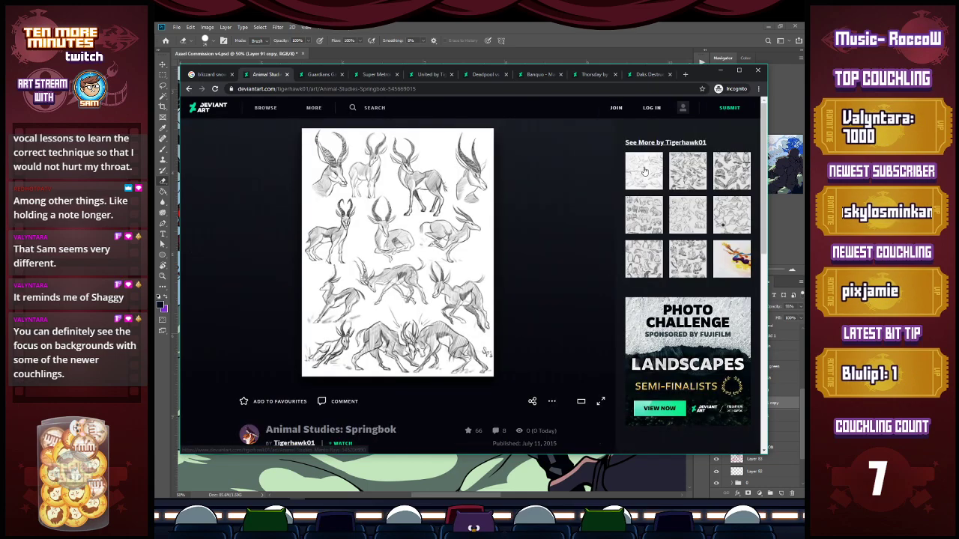
click(490, 285)
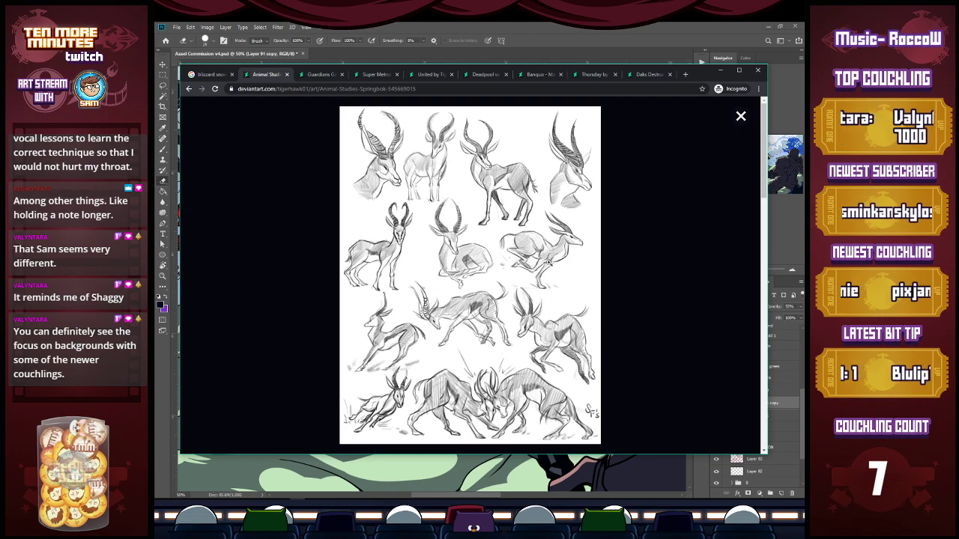
View the Animal Studies sheets of Manta Rays and Polar Bears, one after the other.
click(740, 117)
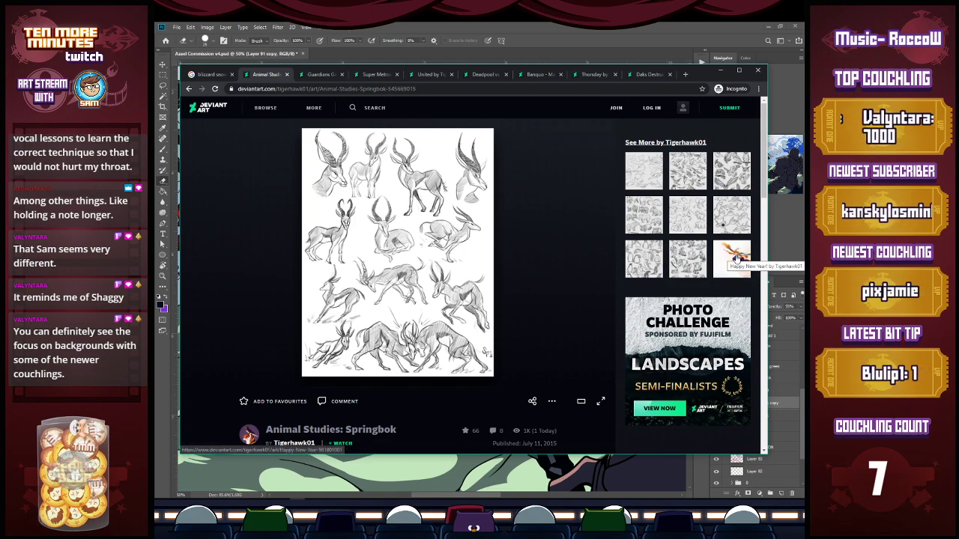
click(652, 167)
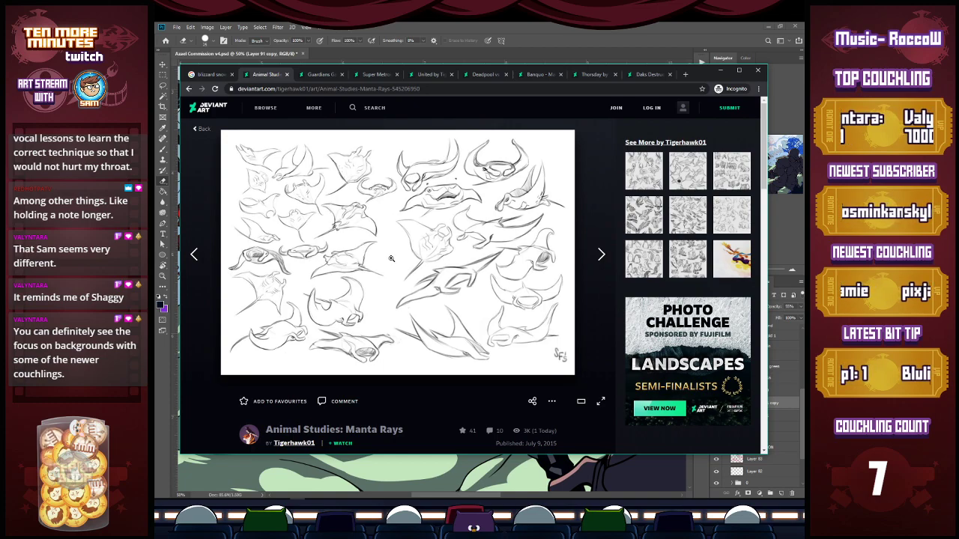
click(729, 217)
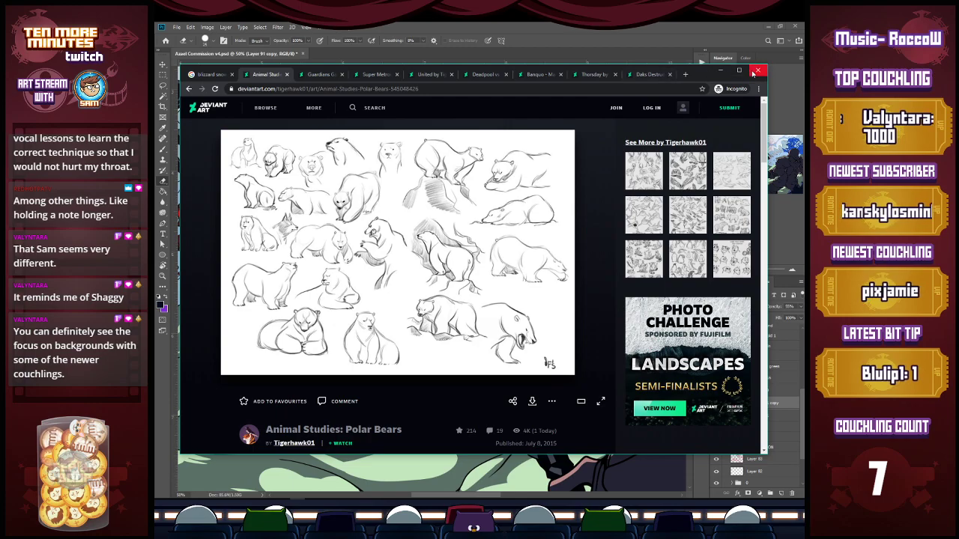
Close all the DeviantArt tabs, keeping the snowstorm image search, and minimise the browser to return to Photoshop.
click(288, 75)
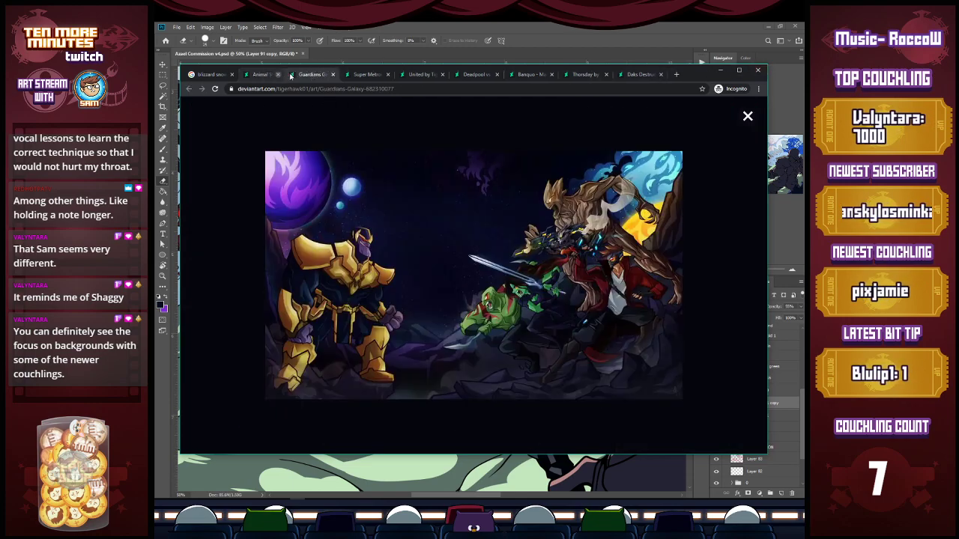
click(288, 74)
click(288, 74)
click(287, 74)
click(287, 75)
click(288, 74)
click(288, 74)
click(288, 74)
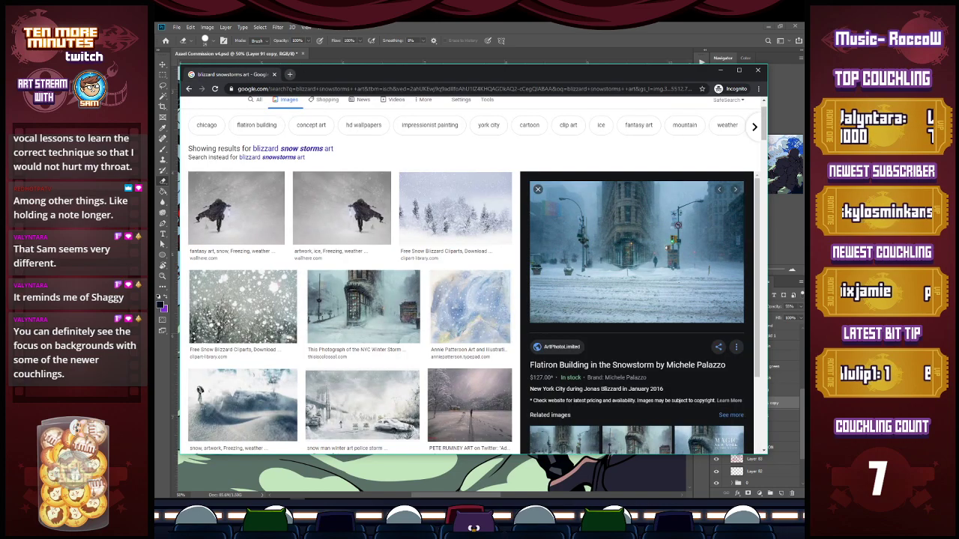
click(719, 70)
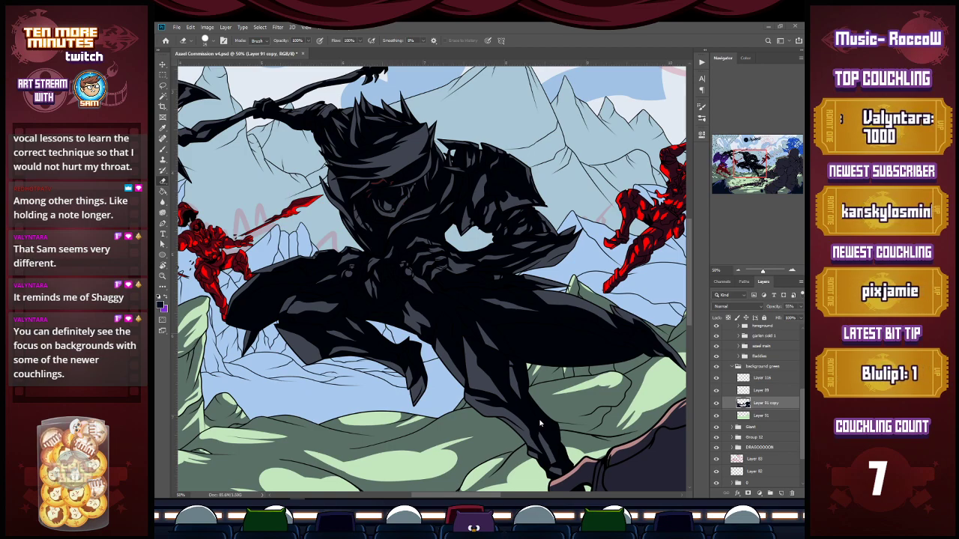
Collapse the background green layer group and save the Photoshop document.
drag(678, 350, 529, 357)
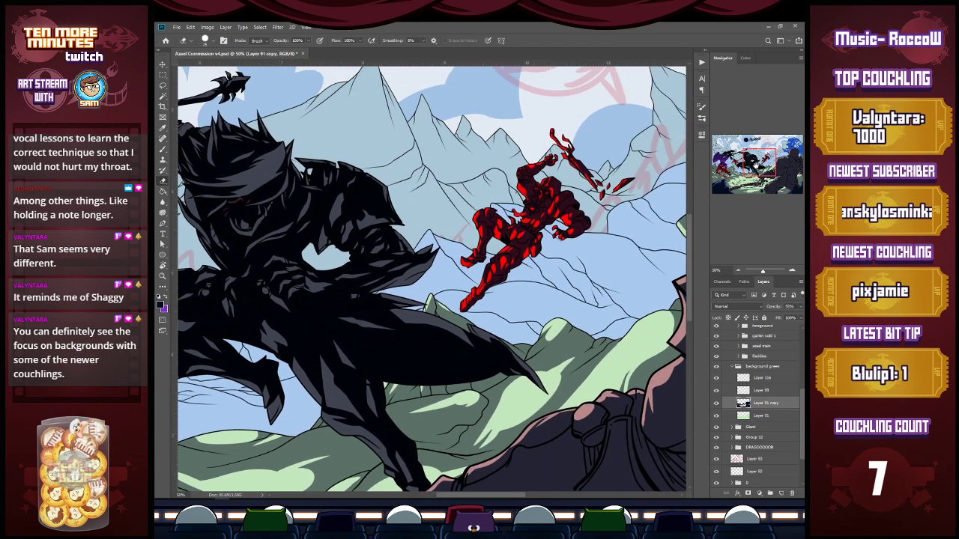
alt+click(537, 346)
alt+click(538, 345)
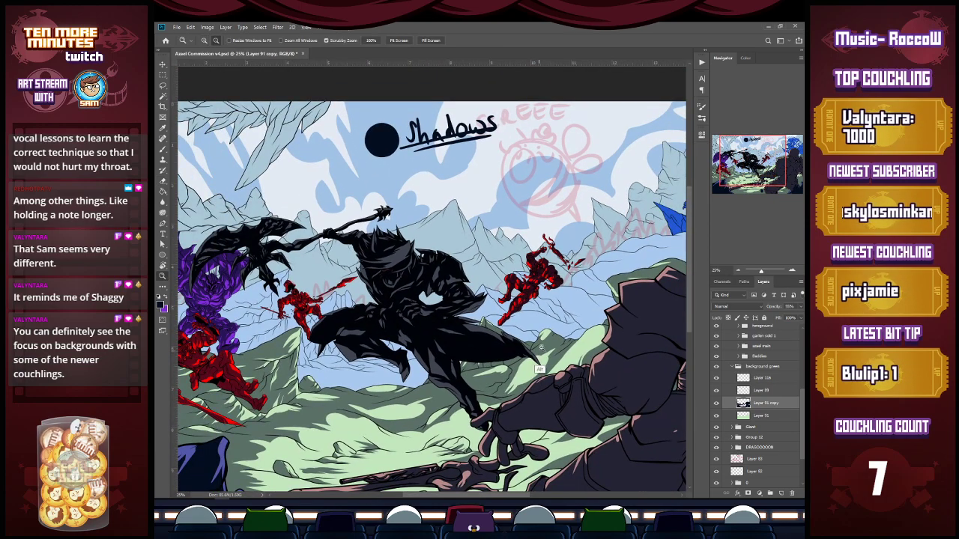
drag(748, 170, 738, 178)
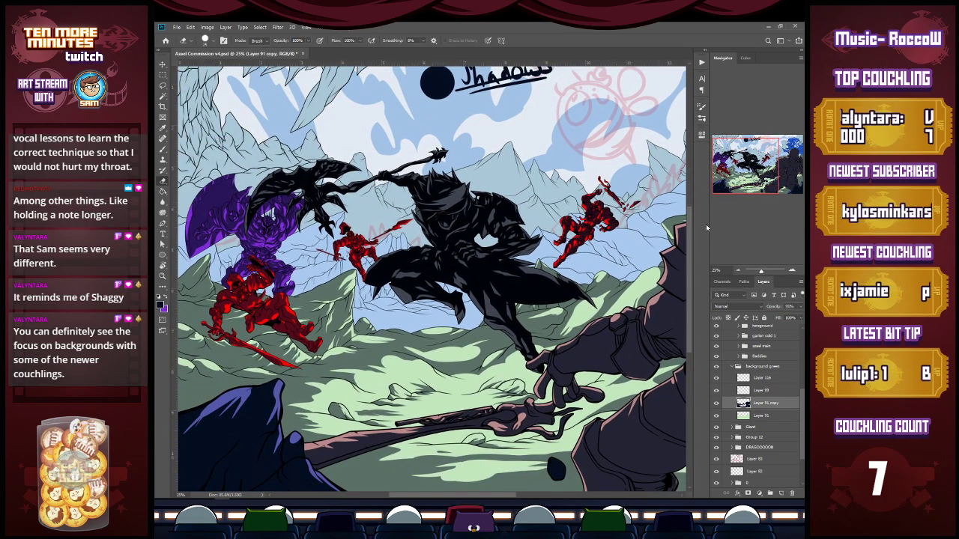
ctrl+click(737, 366)
key(ctrl+s)
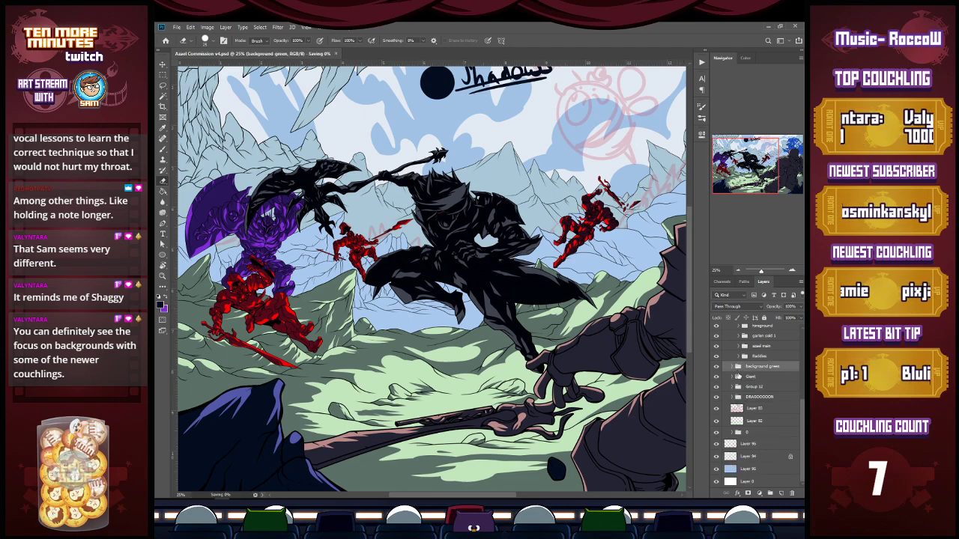
Expand the distant mountains' layer group and duplicate its colour layer, Layer 81.
click(746, 435)
click(739, 433)
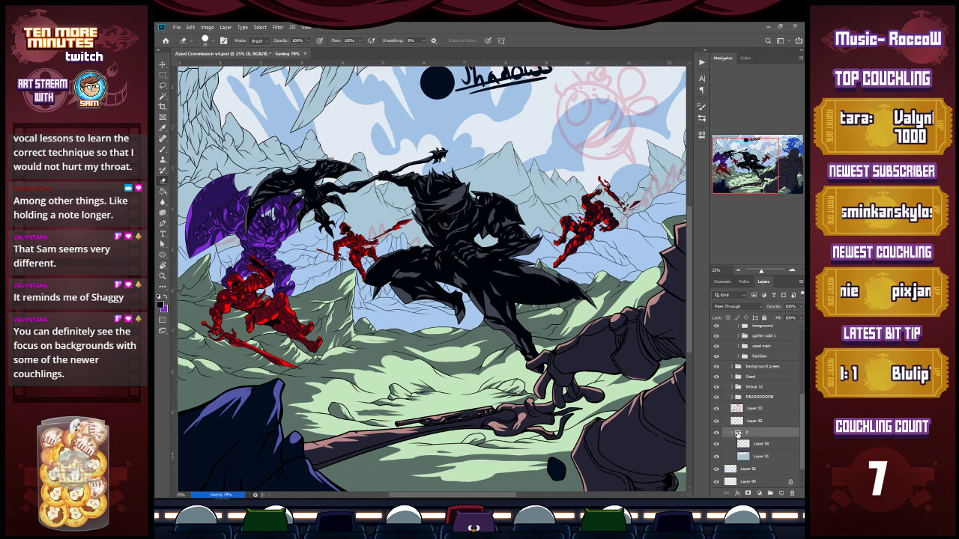
click(760, 456)
key(ctrl+j)
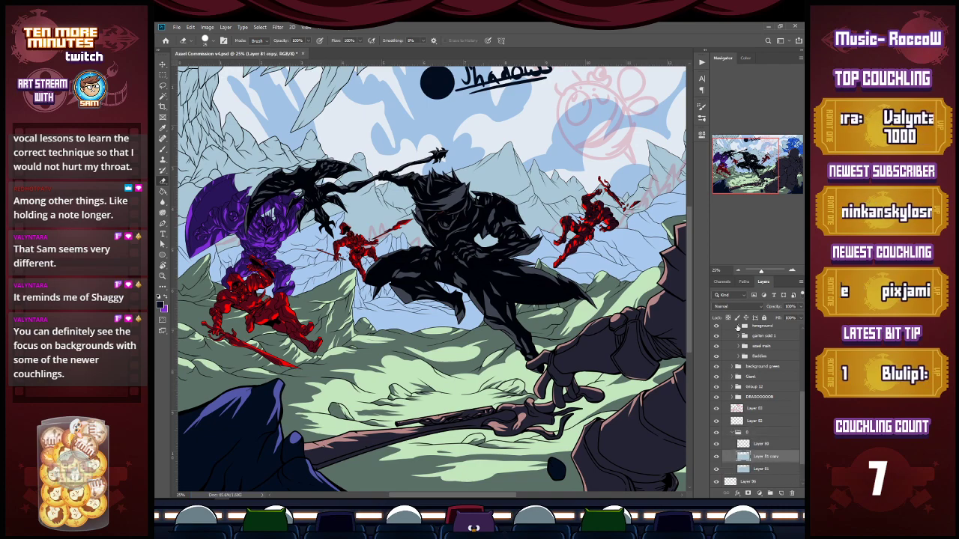
Lock the duplicate layer's transparent pixels and fill its mountain shapes with the dark foreground colour.
key(g)
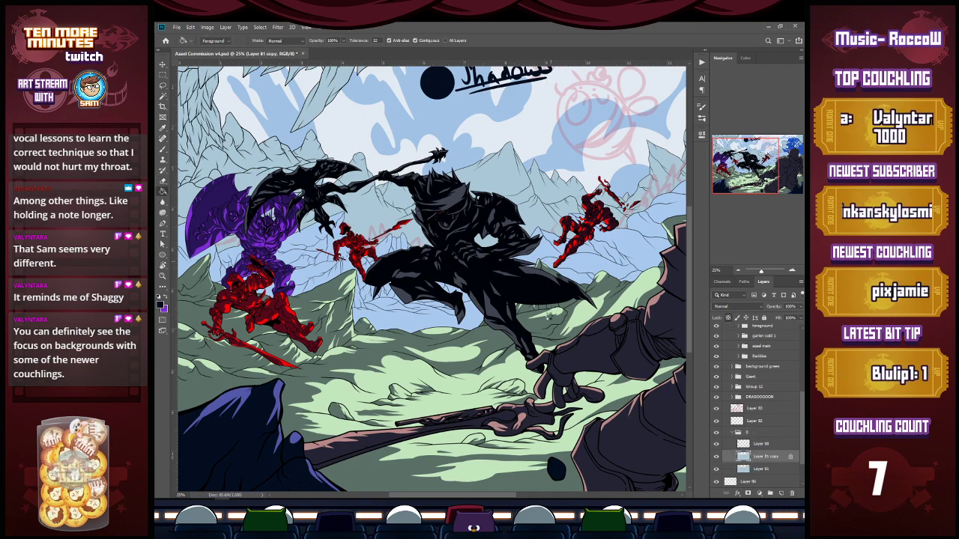
click(547, 320)
key(ctrl+z)
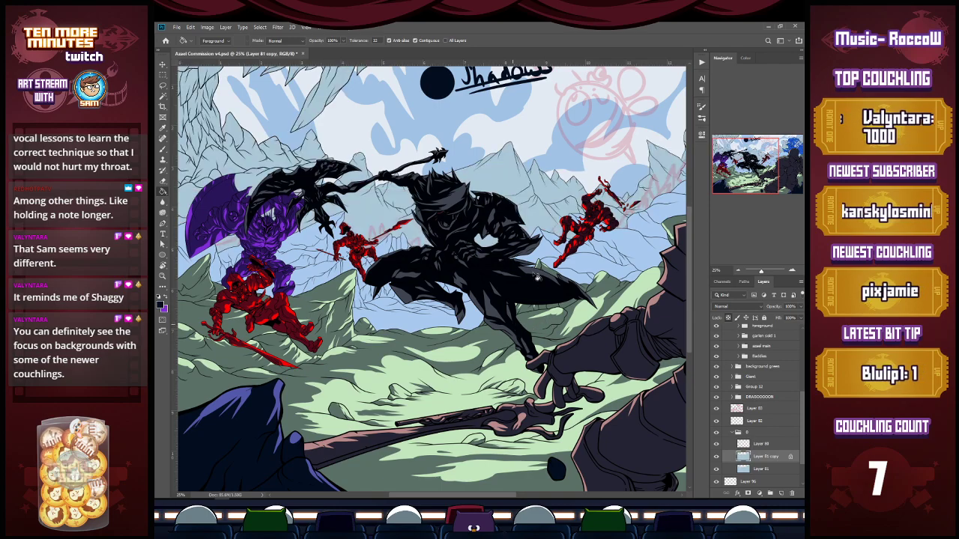
click(567, 390)
drag(752, 163, 776, 160)
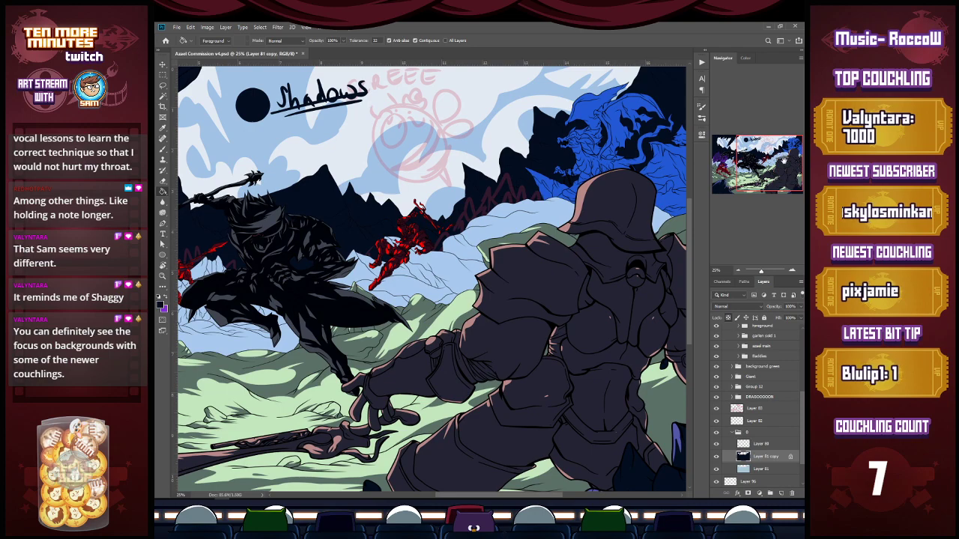
Lower the opacity of the dark mountain layer so the colours and line art beneath show through as shadow.
click(733, 432)
key(z)
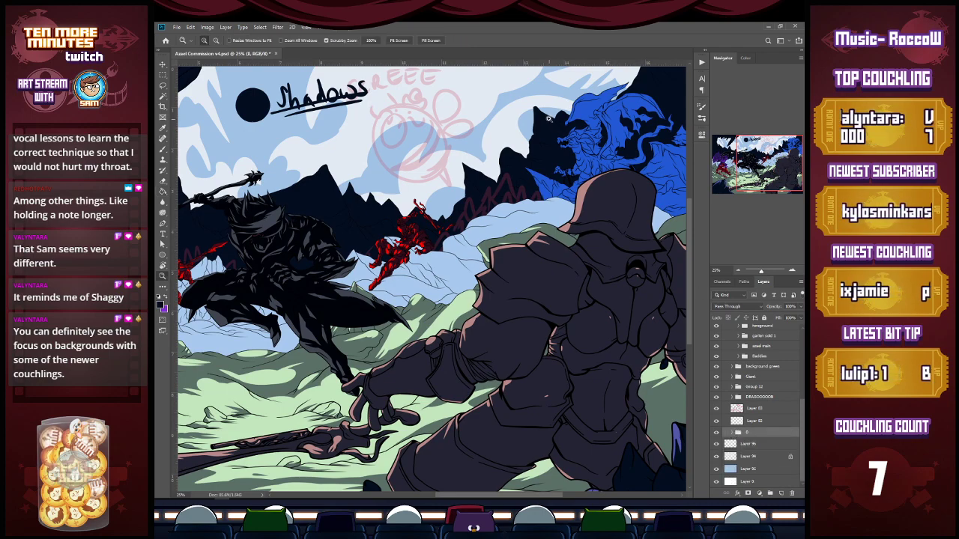
click(733, 433)
click(764, 457)
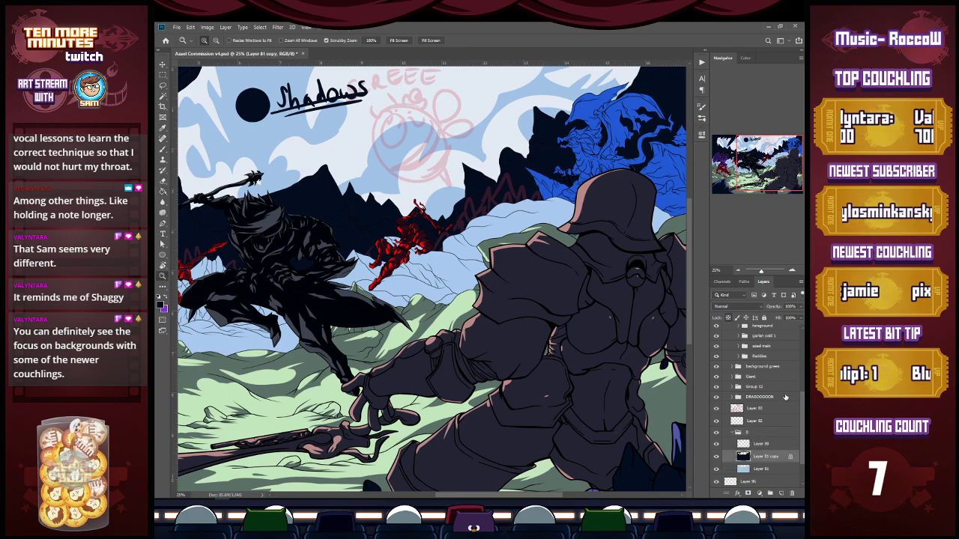
drag(795, 318, 786, 318)
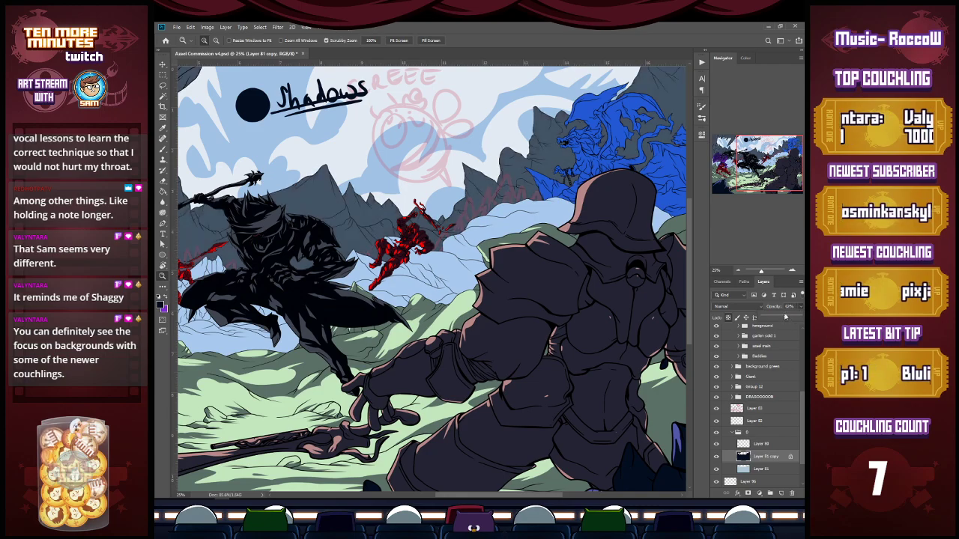
Unlock the shadow layer's transparency and erase highlight streaks down the sharp peak beside the red warrior and along its lower ridge.
click(463, 166)
click(464, 166)
click(464, 165)
click(464, 165)
key(e)
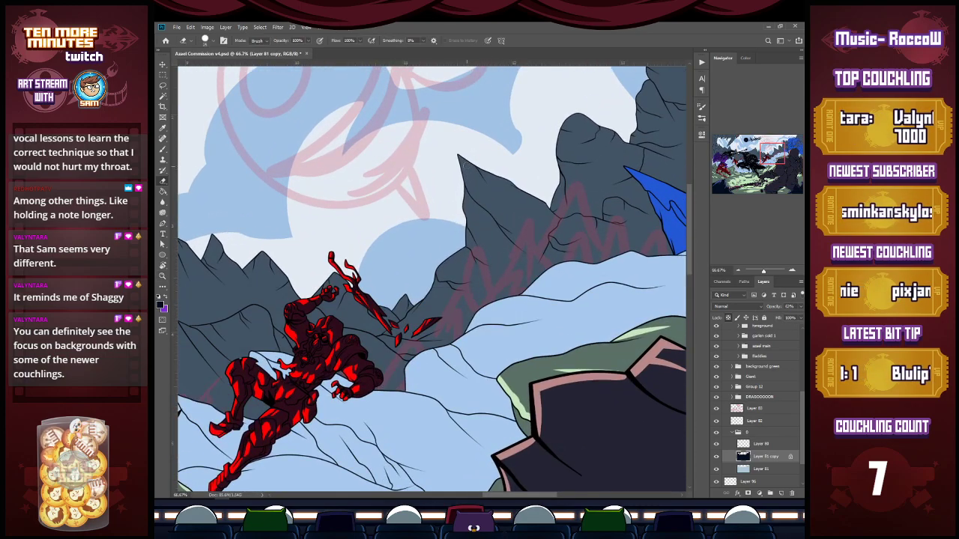
drag(460, 156, 466, 185)
key(ctrl+z)
drag(458, 157, 492, 213)
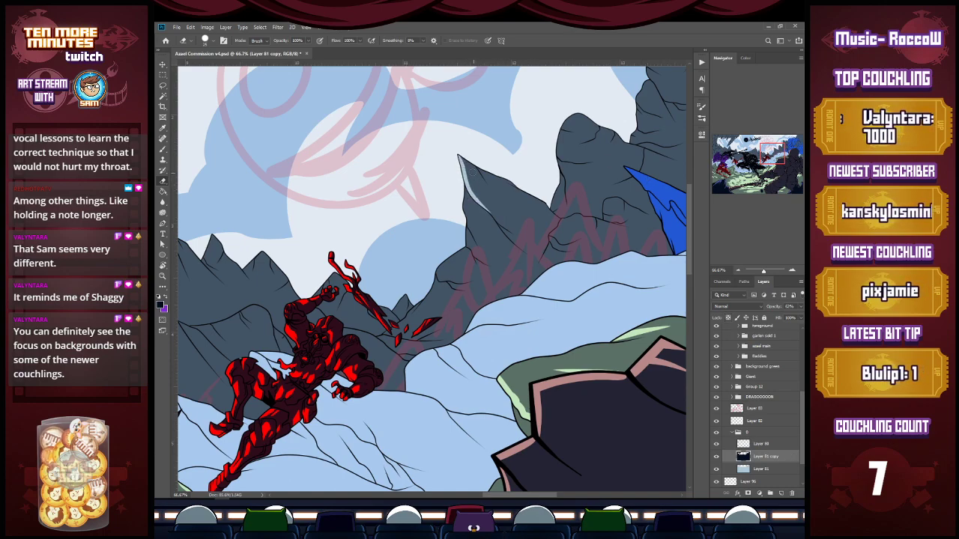
mouse_move(458, 154)
mouse_down()
mouse_move(489, 198)
mouse_move(477, 178)
mouse_move(469, 200)
mouse_move(463, 182)
mouse_move(466, 211)
mouse_move(479, 233)
mouse_up()
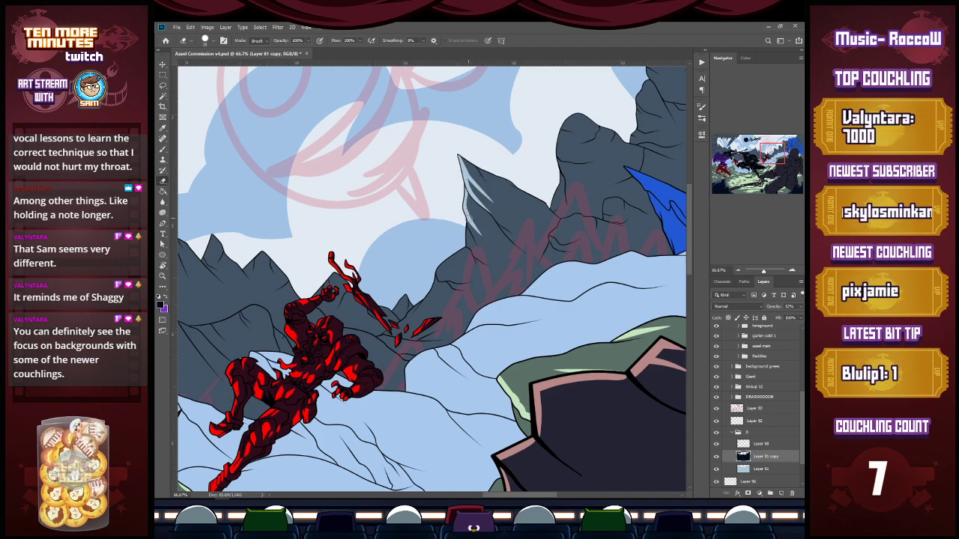
mouse_move(467, 216)
mouse_down()
mouse_move(482, 253)
mouse_move(469, 246)
mouse_up()
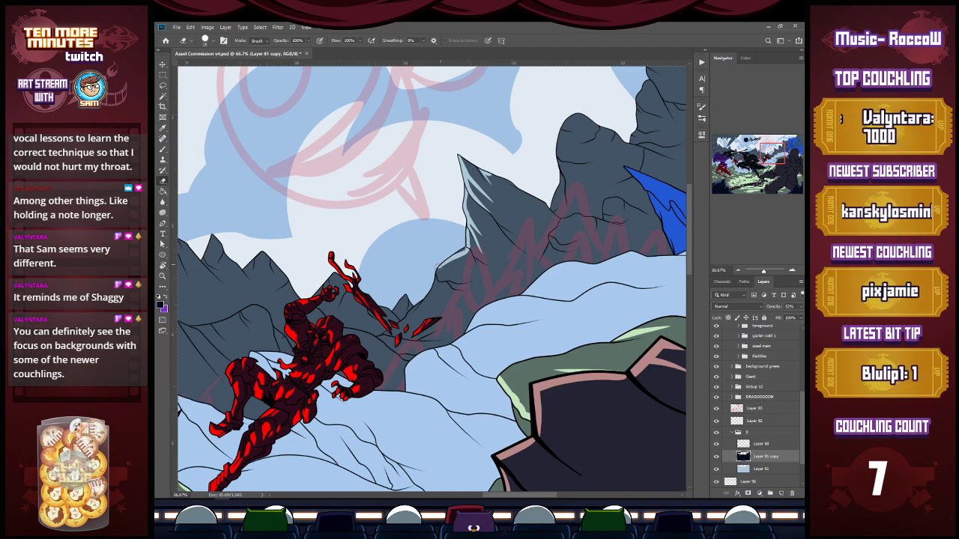
drag(439, 268, 467, 252)
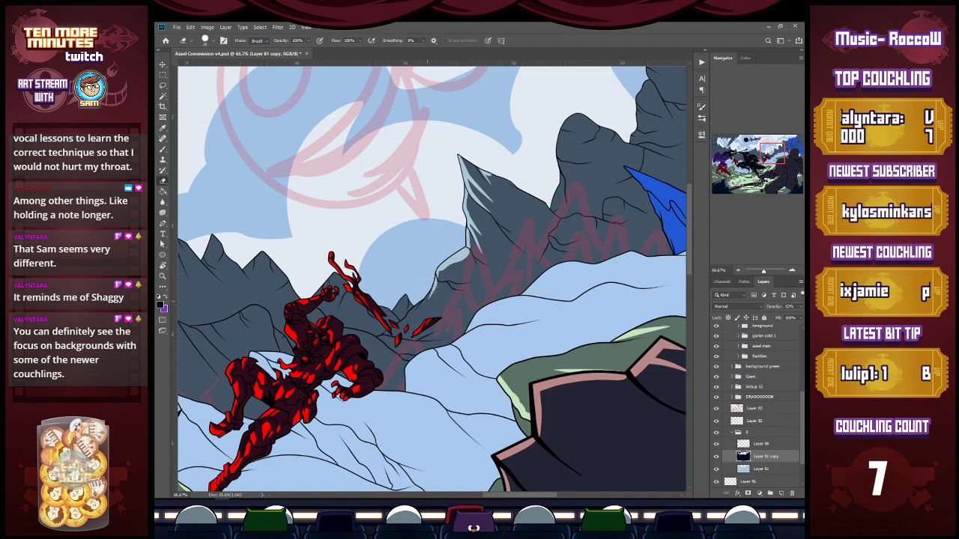
mouse_move(428, 296)
mouse_down()
mouse_move(412, 320)
mouse_move(421, 310)
mouse_up()
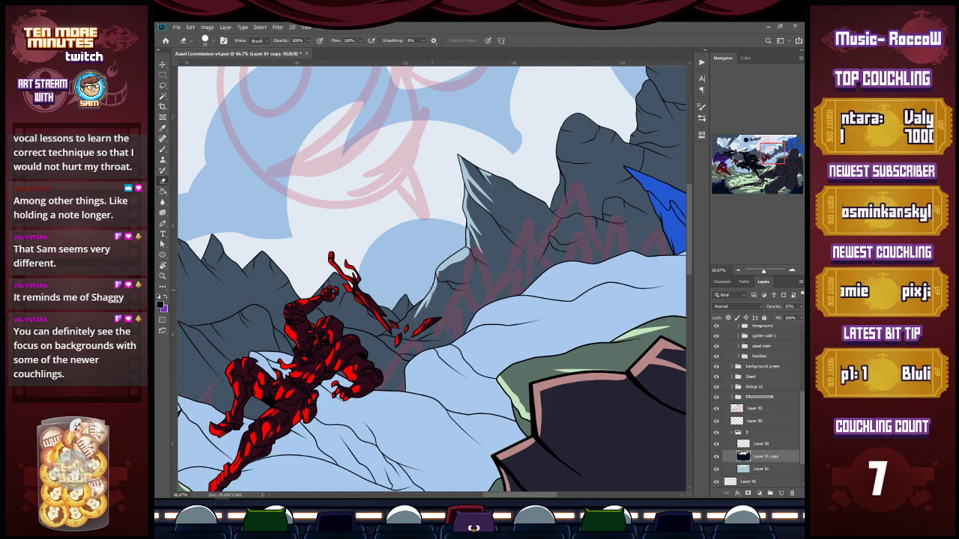
Erase highlights from the shadow on the round-topped peak near the blue dragon, including its crown and left slope.
mouse_move(569, 119)
mouse_down()
mouse_move(585, 117)
mouse_move(557, 150)
mouse_move(575, 155)
mouse_up()
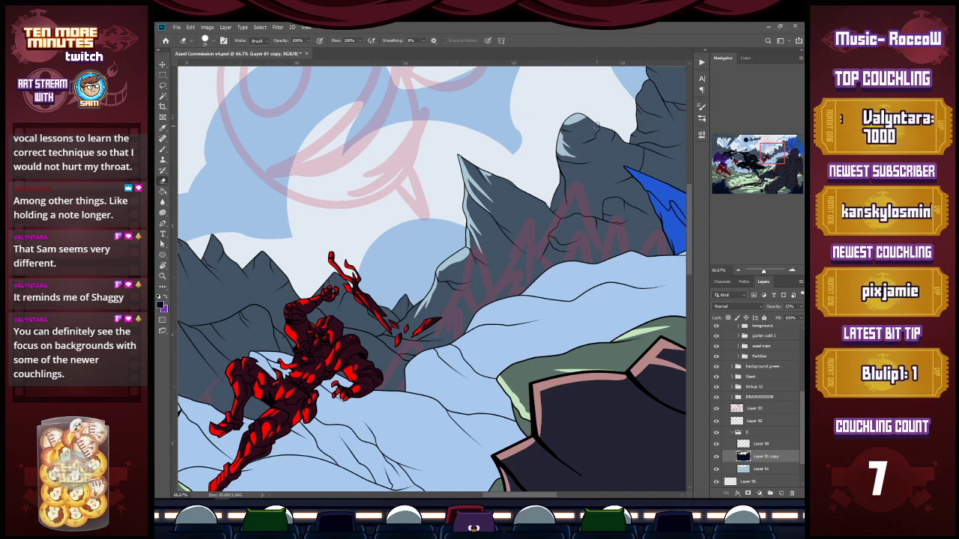
drag(605, 128, 605, 139)
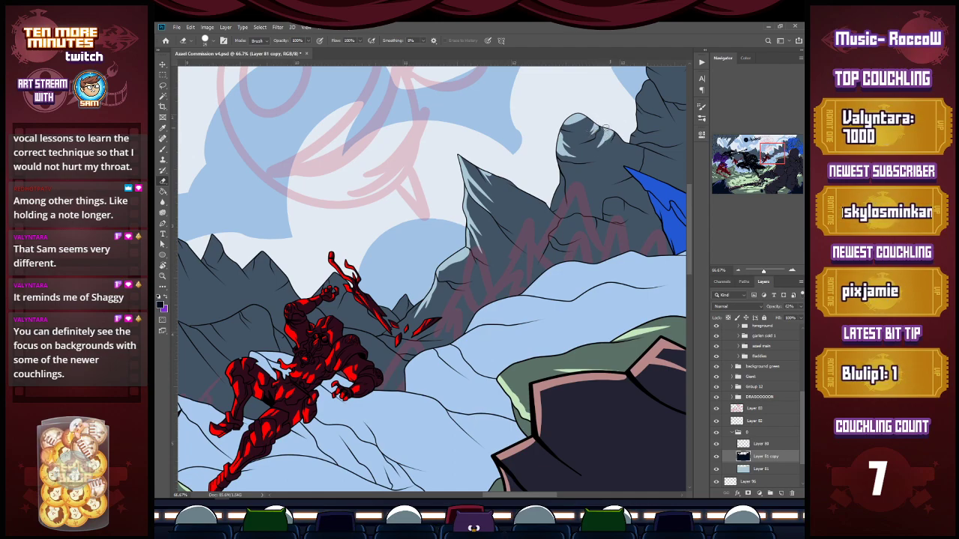
mouse_move(557, 160)
mouse_down()
mouse_move(580, 200)
mouse_move(569, 198)
mouse_move(572, 207)
mouse_up()
key(ctrl+z)
mouse_move(560, 173)
mouse_down()
mouse_move(553, 202)
mouse_move(556, 185)
mouse_move(618, 279)
mouse_move(557, 203)
mouse_up()
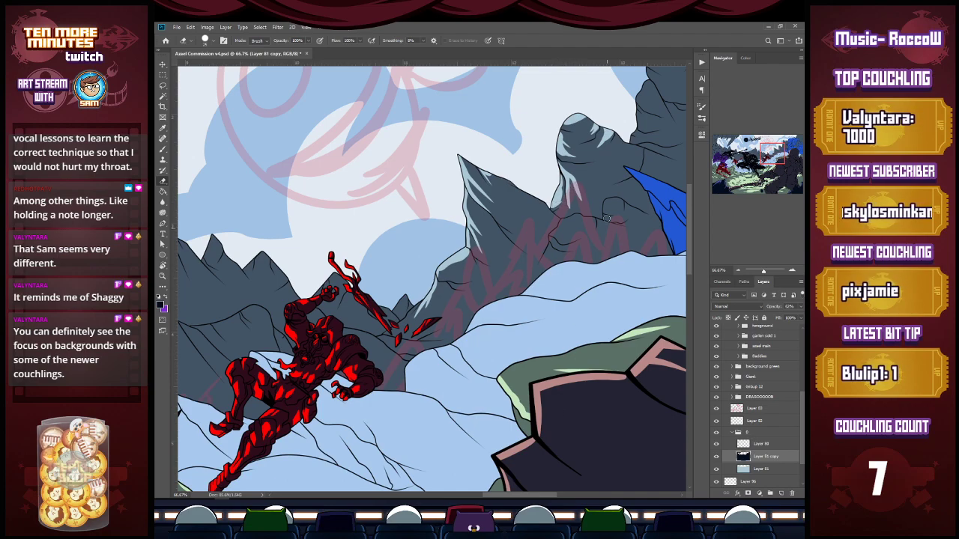
Erase highlights from the shadow on the small peak between the black figure and the red warrior, and save the document.
drag(495, 497, 475, 496)
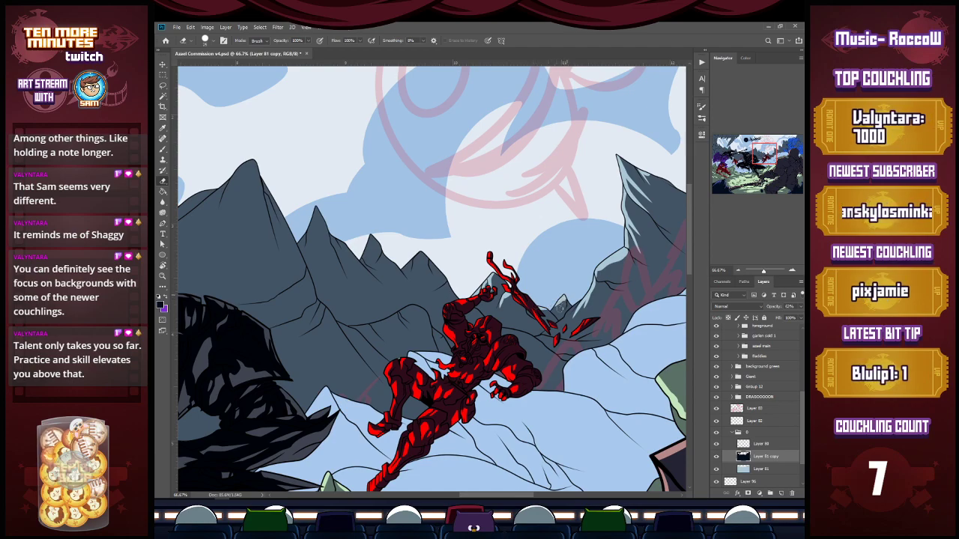
drag(481, 495, 468, 495)
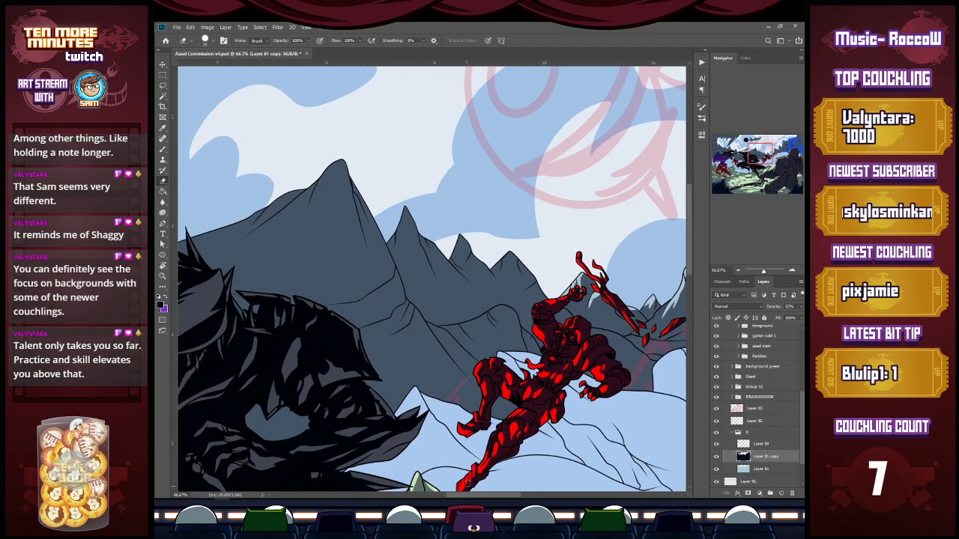
mouse_move(512, 253)
mouse_down()
mouse_move(526, 282)
mouse_move(518, 265)
mouse_move(547, 276)
mouse_move(538, 282)
mouse_move(549, 303)
mouse_up()
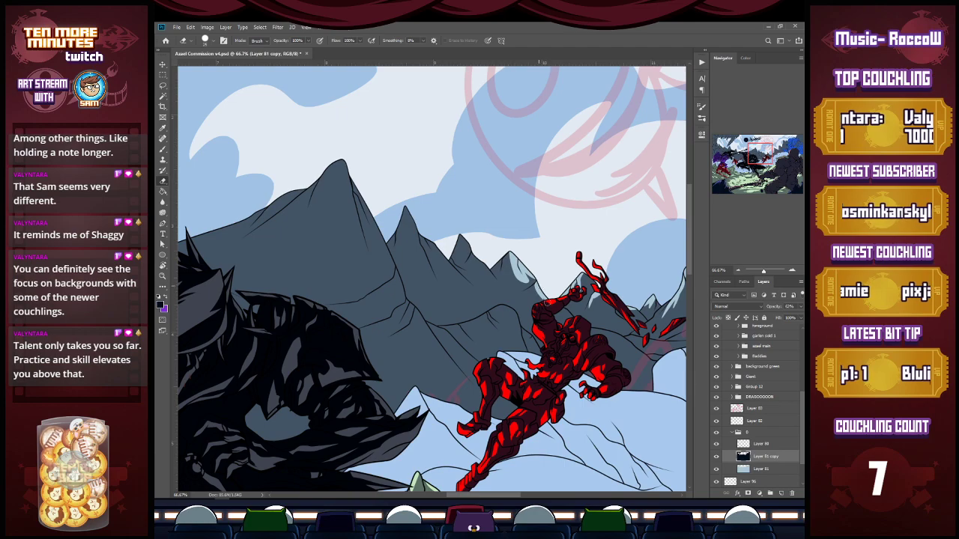
key(ctrl+s)
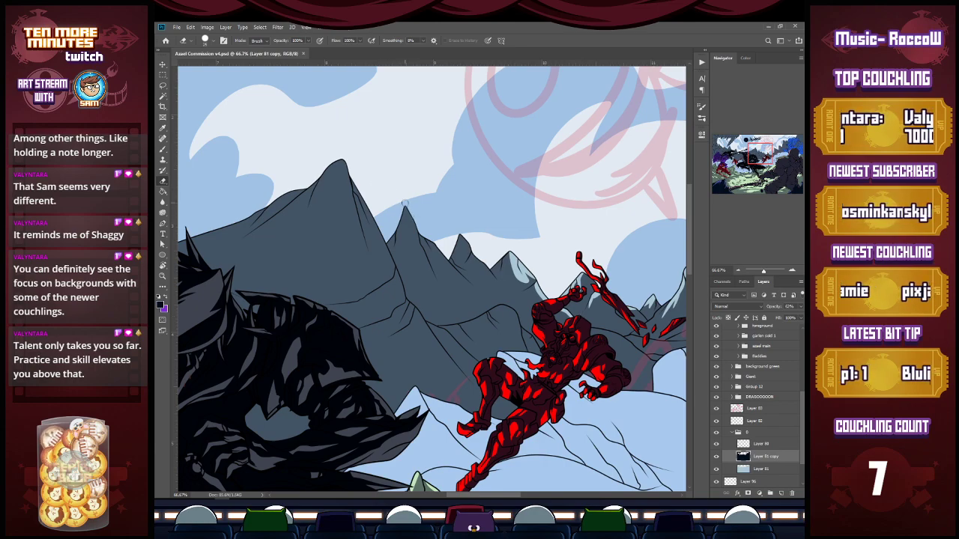
Erase highlight streaks down the remaining pointed peaks behind the black figure, including the tallest one and the ridge at its base.
drag(411, 218, 416, 264)
drag(404, 201, 421, 259)
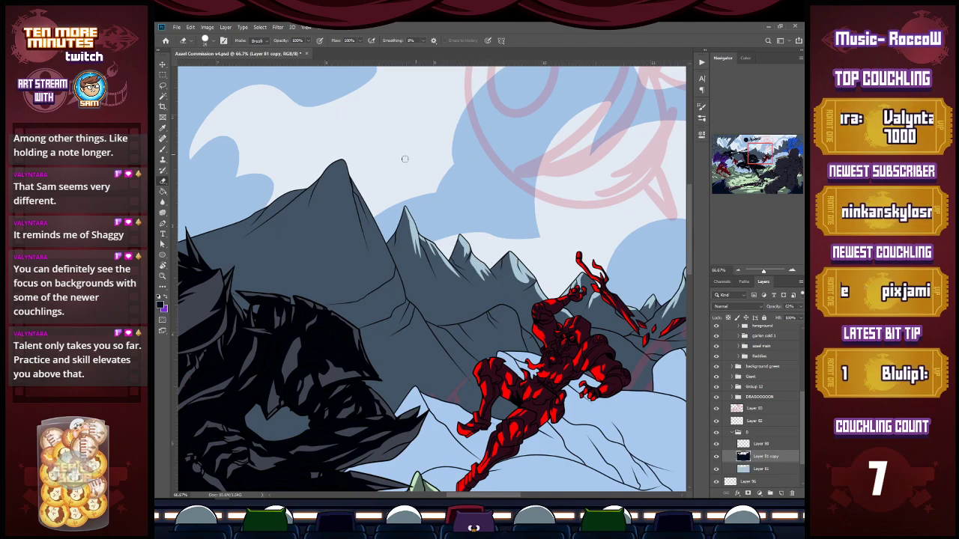
drag(339, 160, 358, 231)
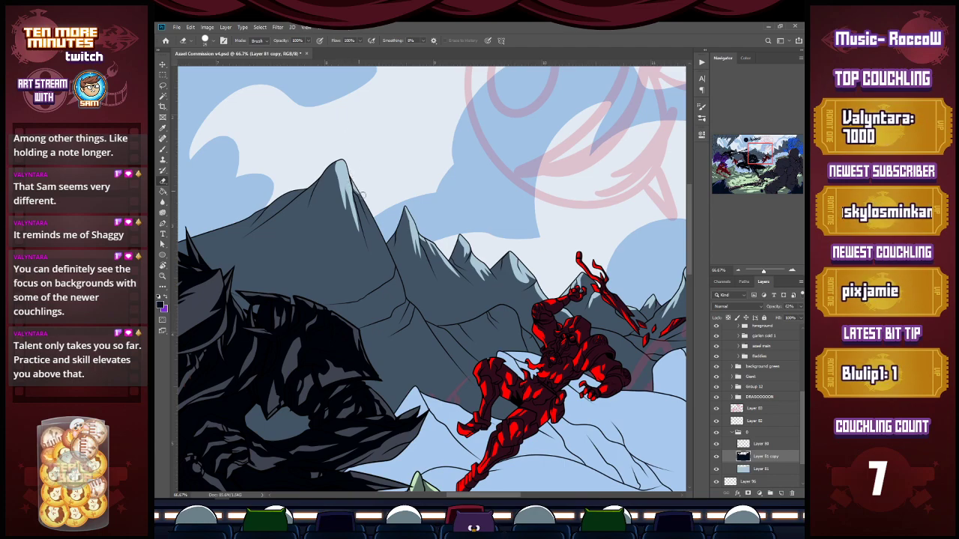
drag(367, 207, 376, 235)
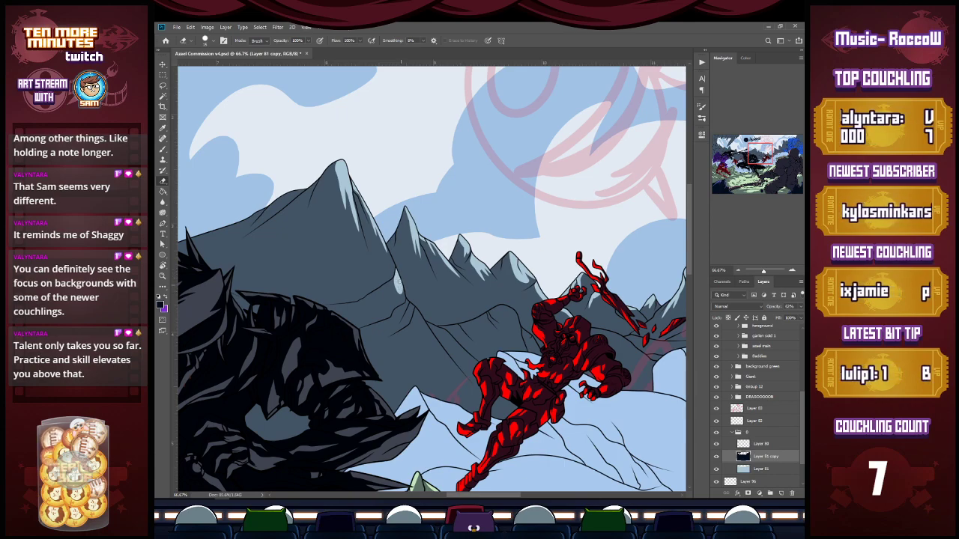
drag(388, 297, 397, 284)
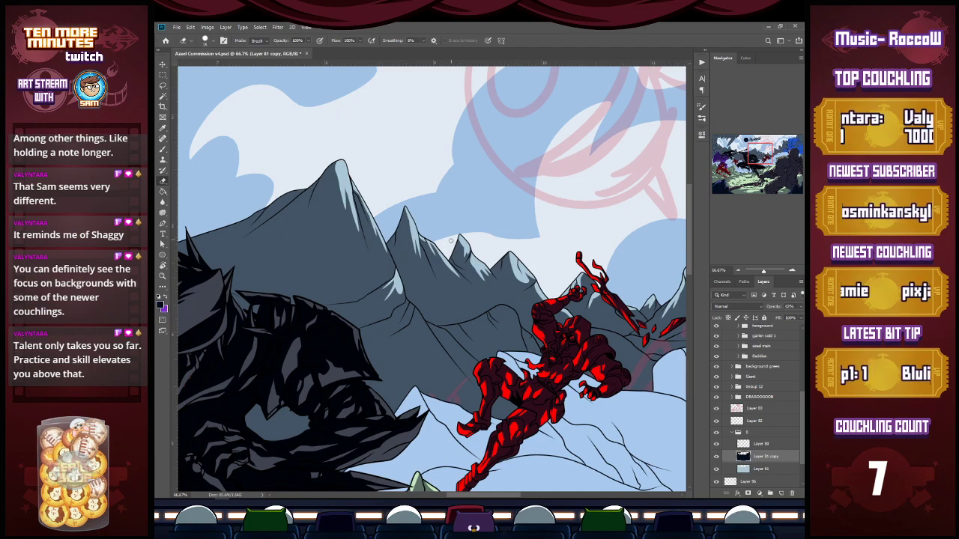
Erase highlight streaks from the shadow on the lower ridges beneath the small pointed peaks, between the black figure and the red warrior.
drag(475, 317, 459, 289)
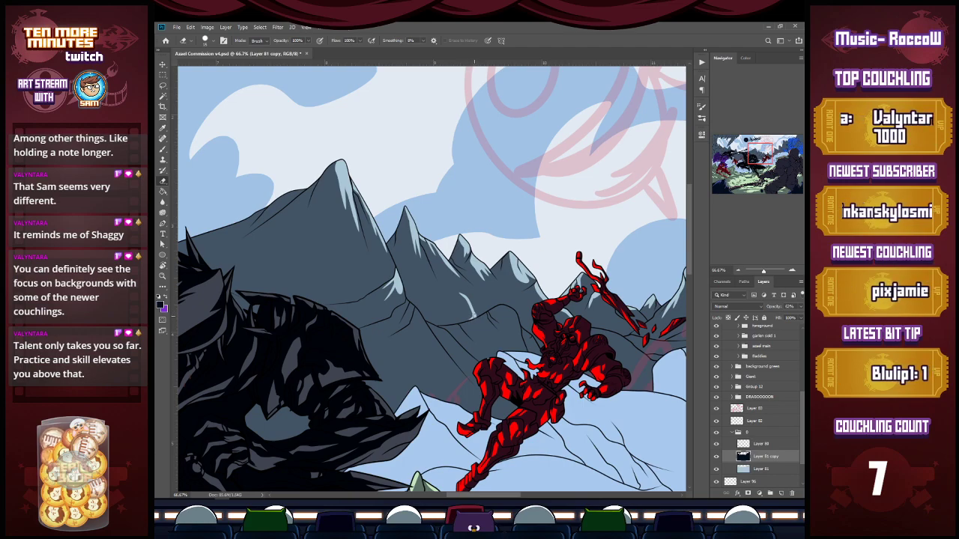
drag(457, 320, 450, 300)
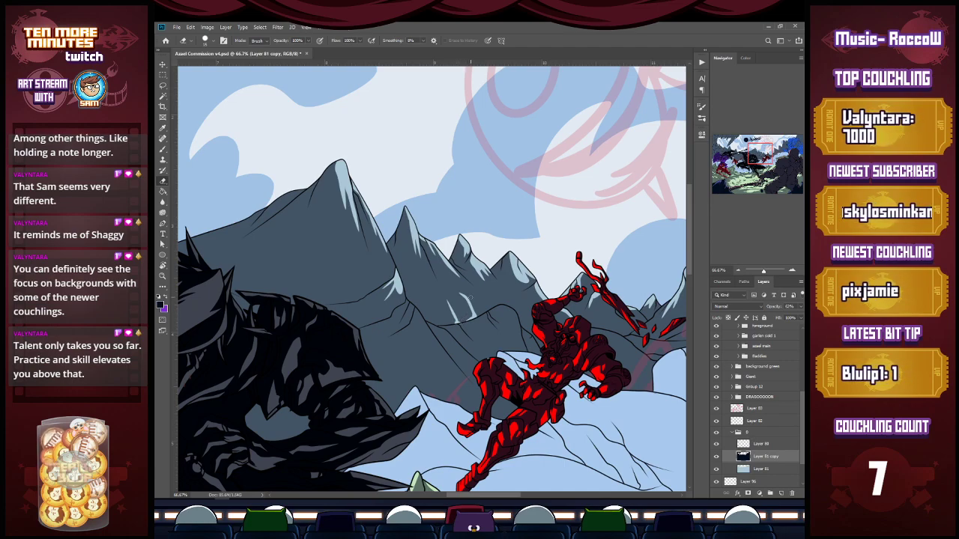
key(b)
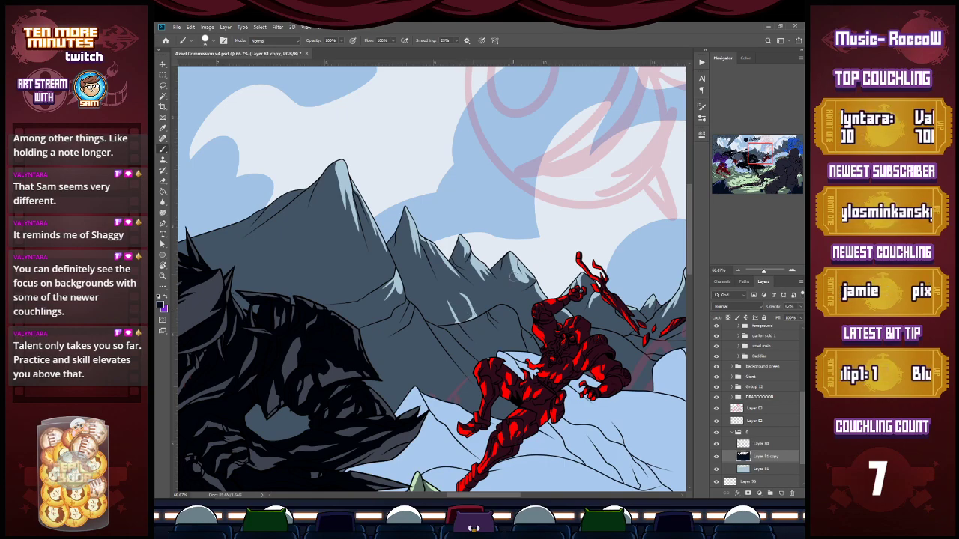
key(e)
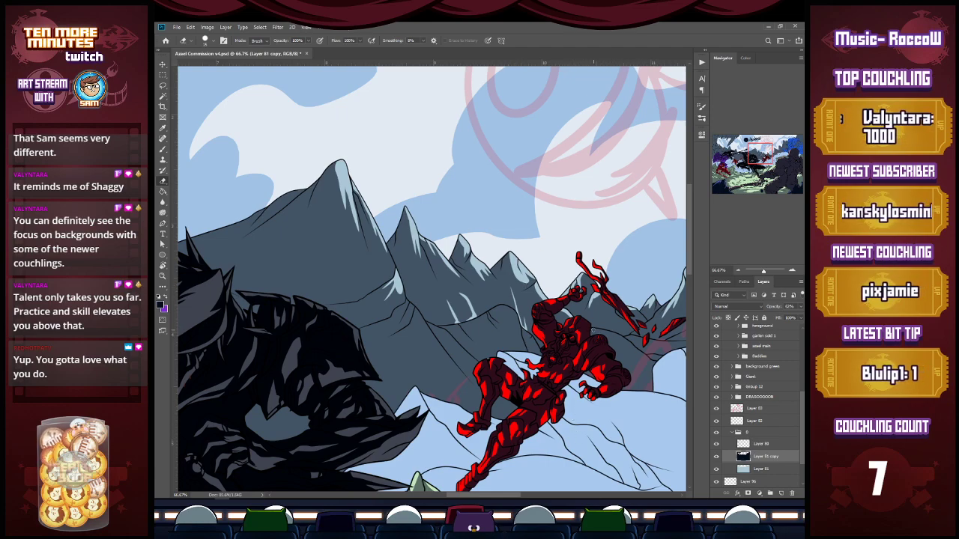
key(ctrl+z)
mouse_move(590, 332)
mouse_down()
mouse_move(615, 335)
mouse_move(614, 345)
mouse_up()
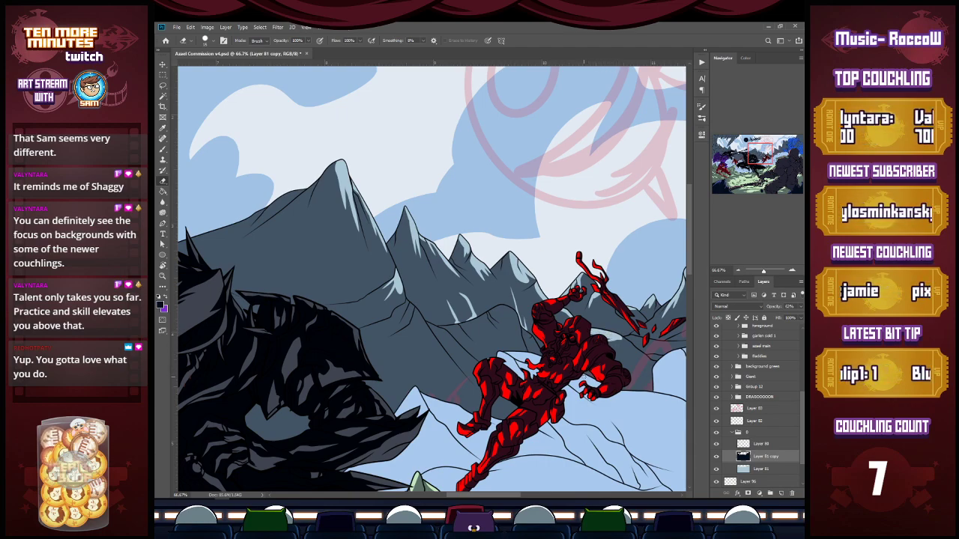
Erase highlights down the left slope of the tallest peak behind the black figure, including a broad streak across its middle.
drag(473, 497, 436, 497)
mouse_move(551, 192)
mouse_down()
mouse_move(524, 211)
mouse_move(557, 184)
mouse_move(502, 216)
mouse_move(421, 238)
mouse_up()
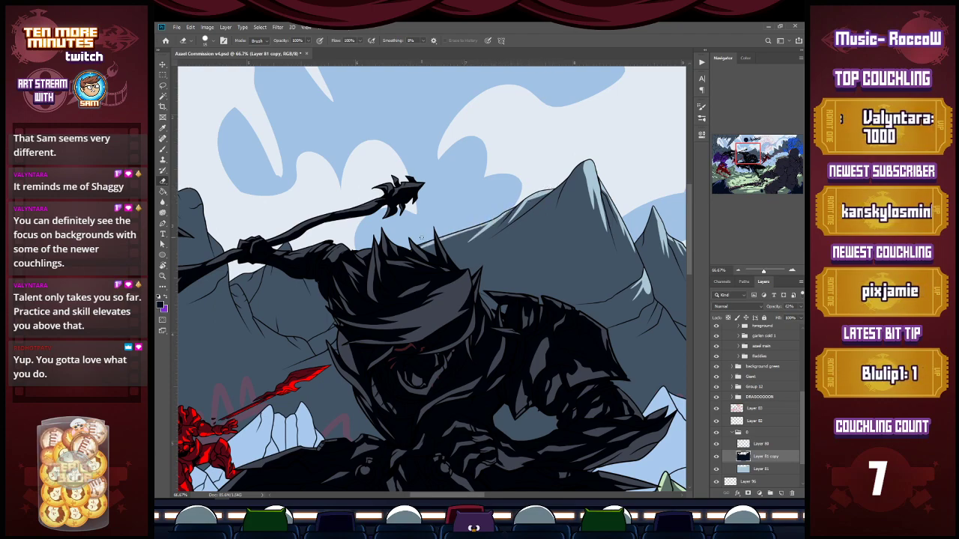
mouse_move(486, 223)
mouse_down()
mouse_move(390, 273)
mouse_move(401, 254)
mouse_move(477, 224)
mouse_move(431, 273)
mouse_up()
drag(464, 235, 437, 289)
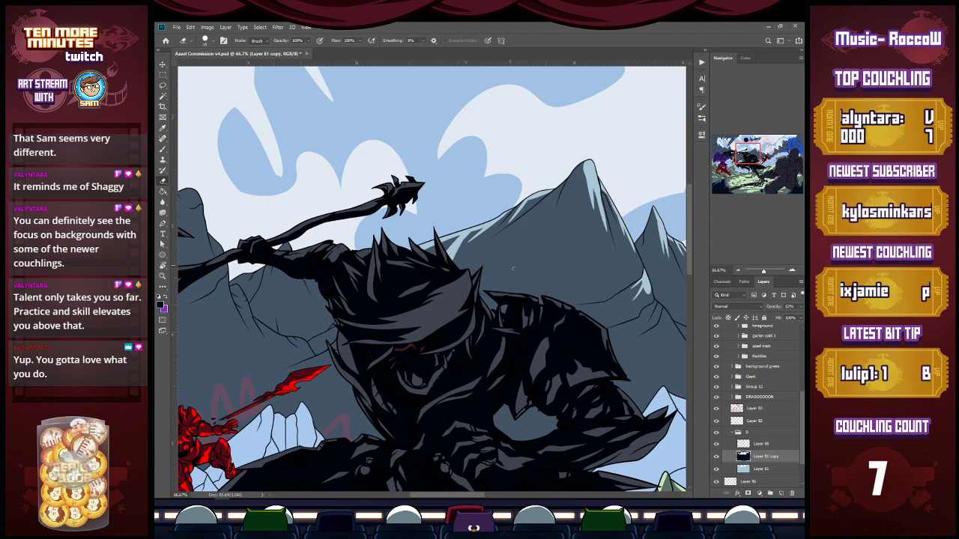
drag(545, 238, 524, 298)
drag(541, 252, 517, 295)
drag(527, 274, 506, 294)
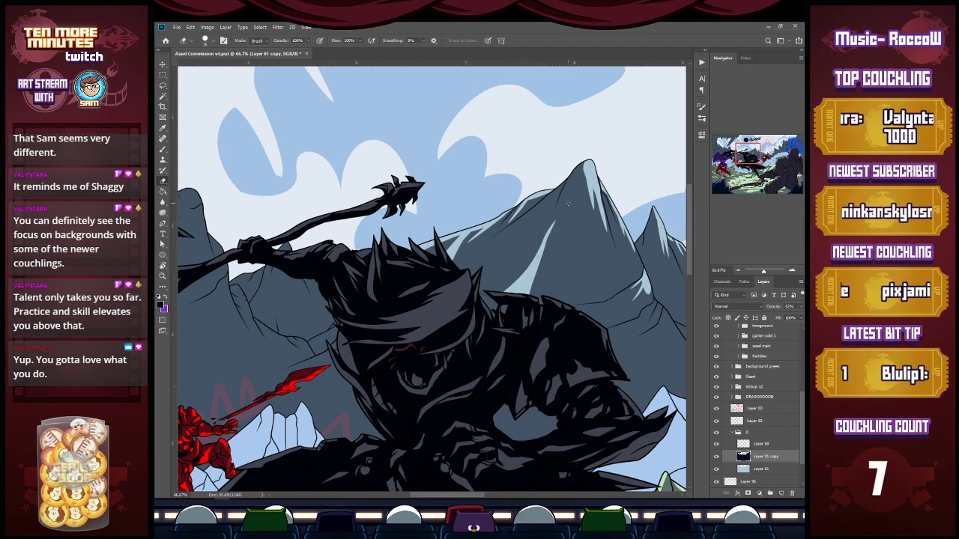
Erase highlights at the base of the tallest peak and add fine streaks below its summit.
mouse_move(577, 303)
mouse_down()
mouse_move(599, 299)
mouse_move(588, 261)
mouse_up()
drag(578, 302, 591, 297)
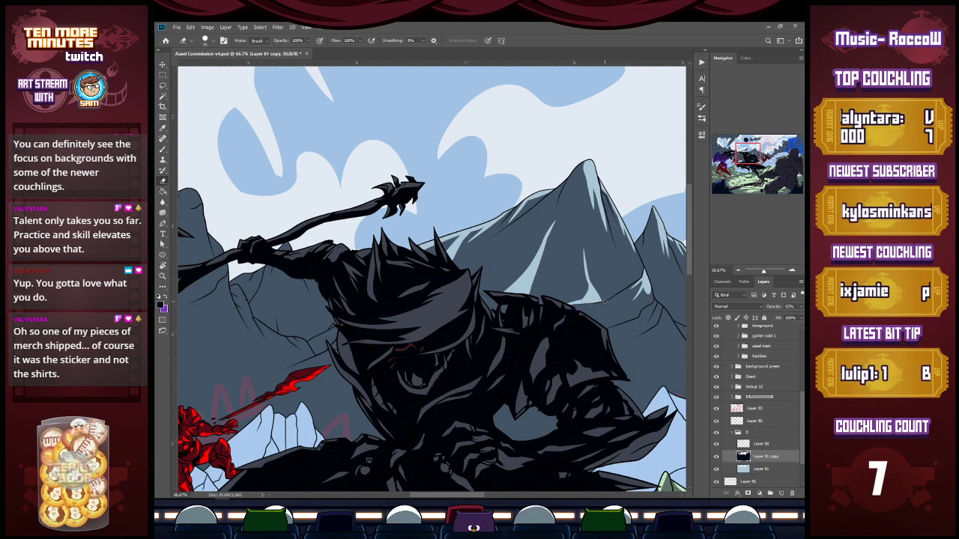
drag(580, 300, 577, 264)
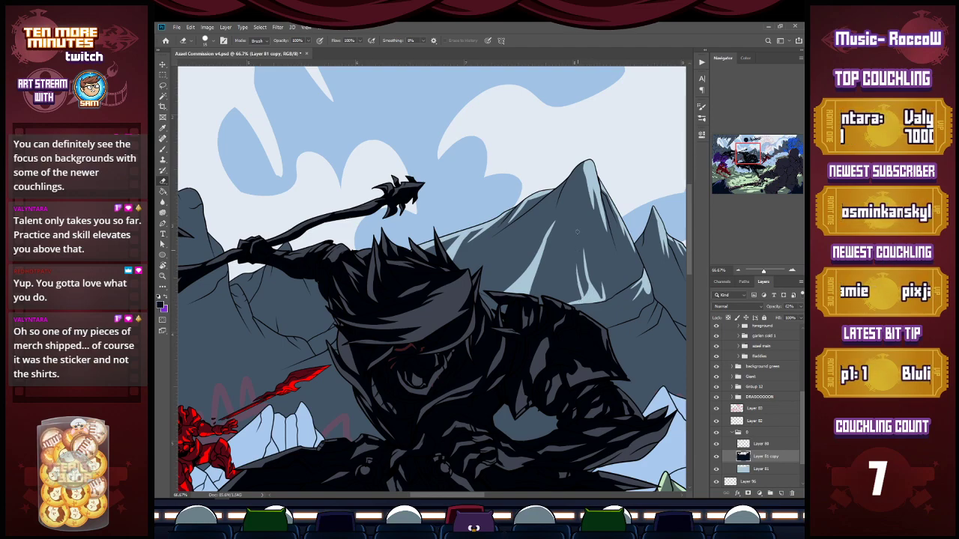
drag(560, 187, 540, 225)
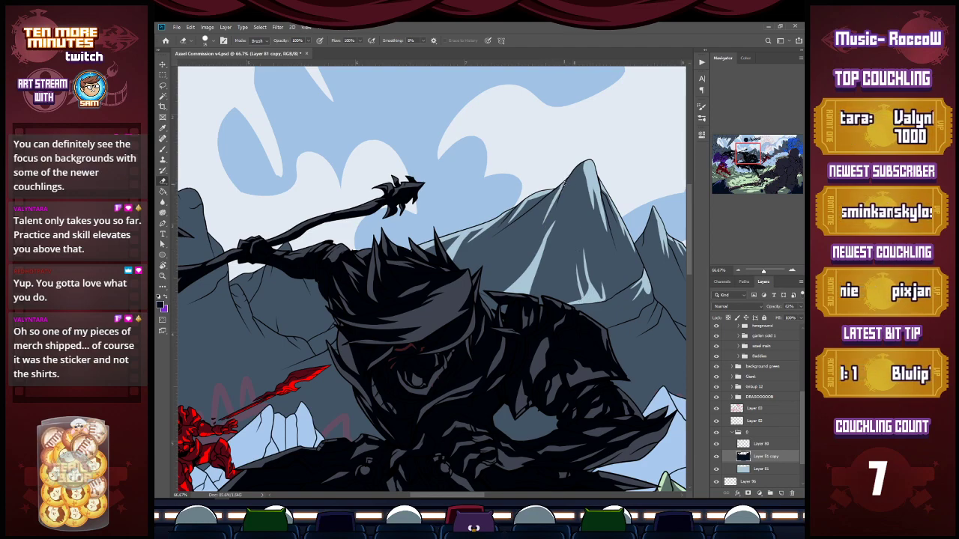
drag(565, 178, 530, 239)
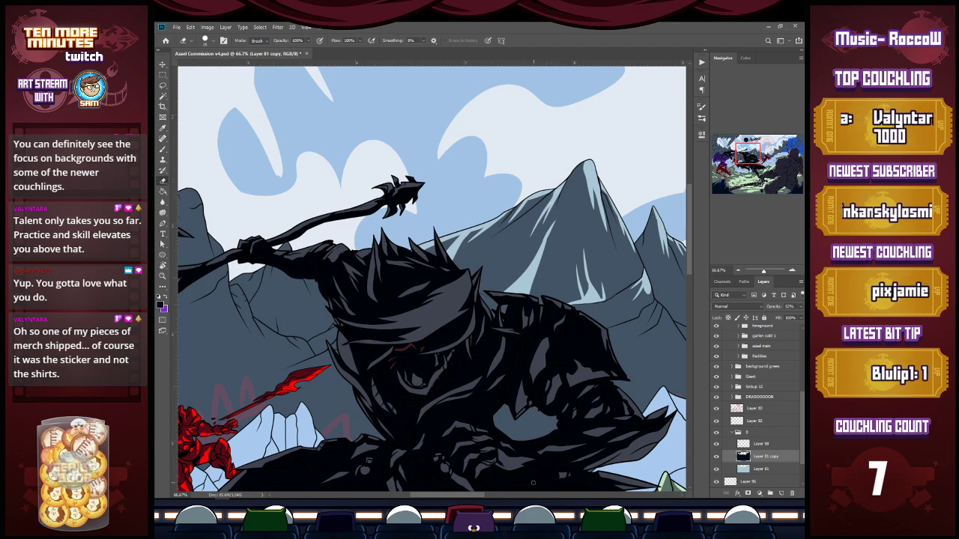
Erase highlights from the shadow on the round-topped peak behind the black axe, along its crown, right slope and lower left edge.
drag(463, 497, 423, 496)
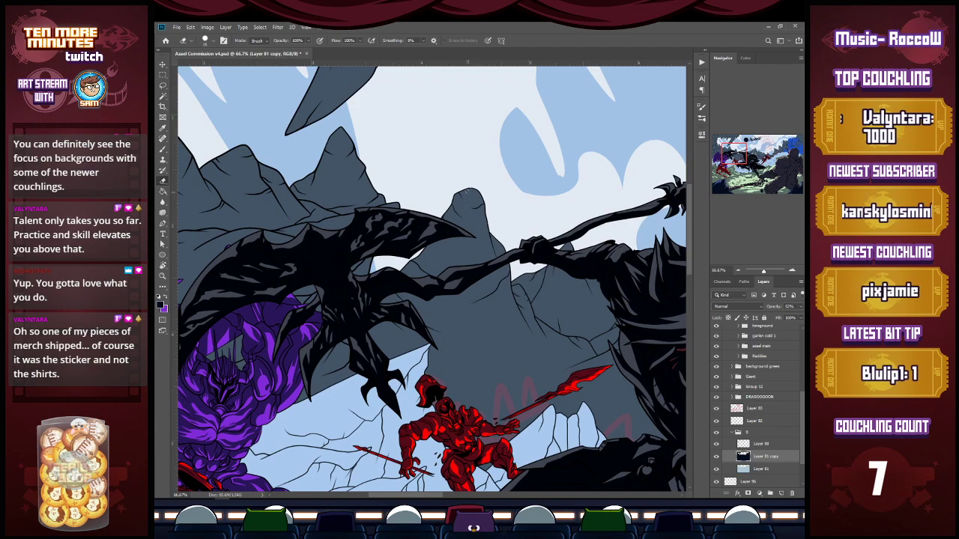
mouse_move(465, 189)
mouse_down()
mouse_move(491, 193)
mouse_move(477, 206)
mouse_move(481, 196)
mouse_move(486, 238)
mouse_up()
mouse_move(481, 202)
mouse_down()
mouse_move(489, 252)
mouse_move(485, 231)
mouse_move(498, 240)
mouse_move(489, 229)
mouse_move(507, 271)
mouse_move(478, 301)
mouse_up()
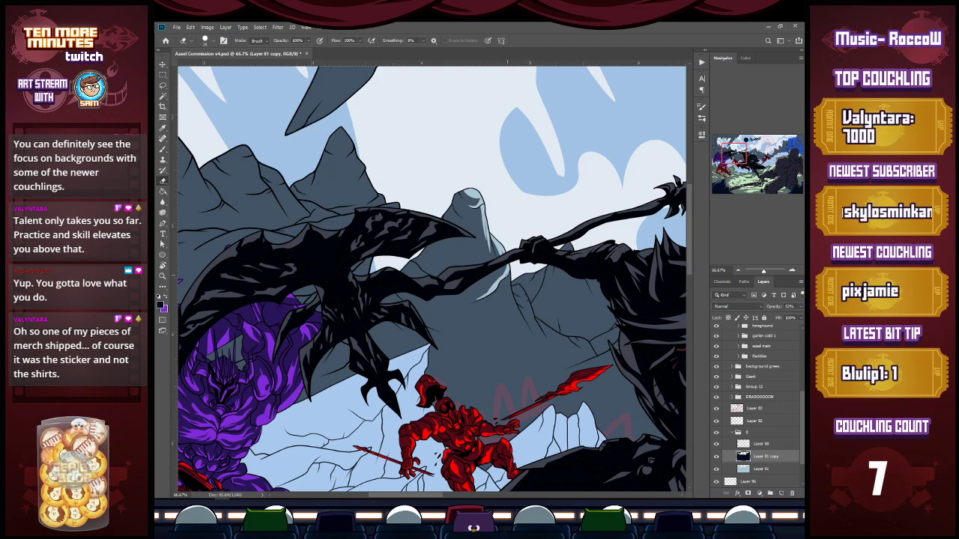
drag(509, 265, 487, 284)
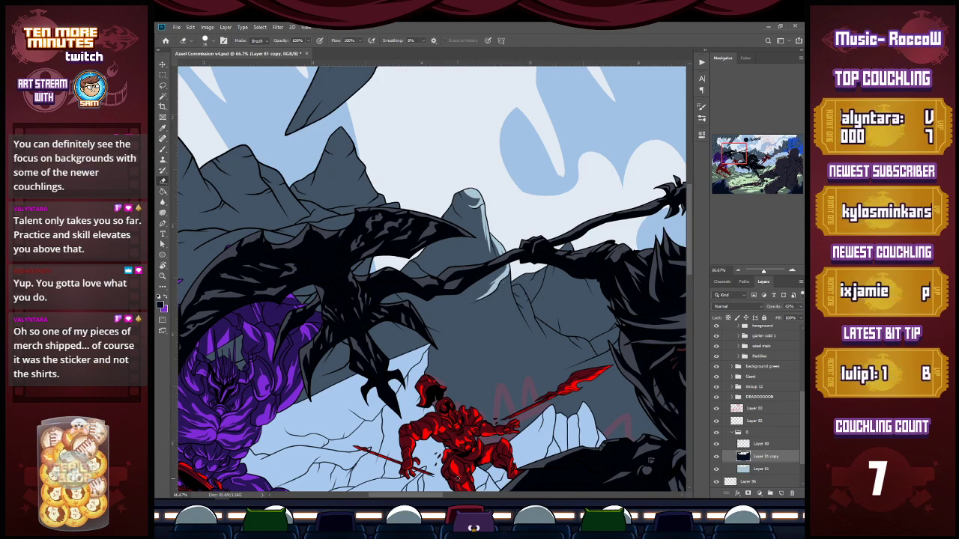
mouse_move(412, 259)
mouse_down()
mouse_move(450, 280)
mouse_move(430, 245)
mouse_up()
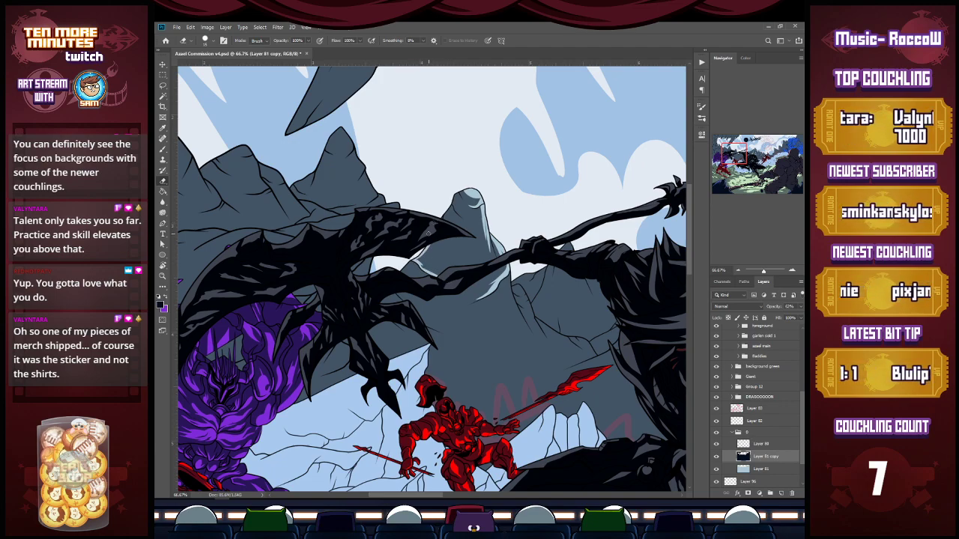
Erase a highlight down the round-topped peak's upper left side and highlight the small ridge beneath the black figure's raised arm.
drag(451, 204, 462, 246)
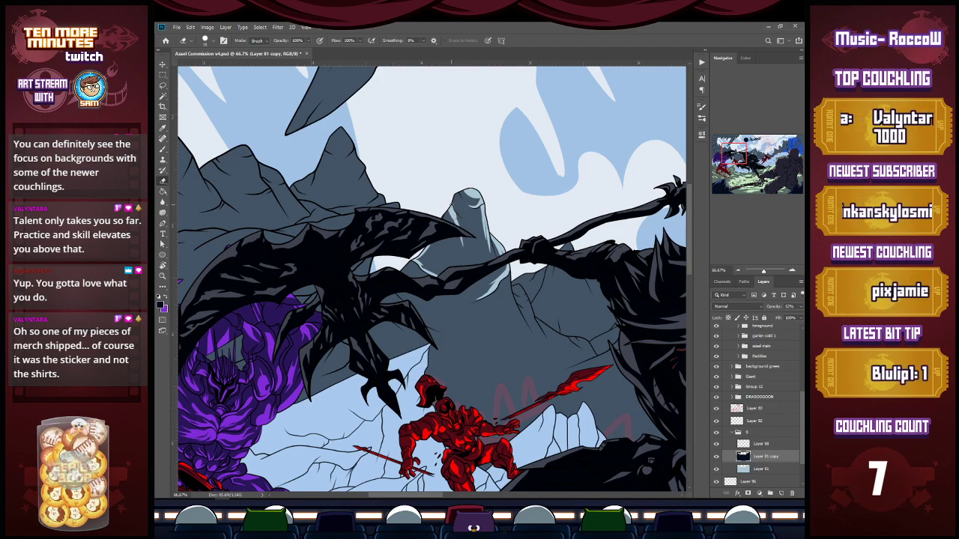
key(ctrl+z)
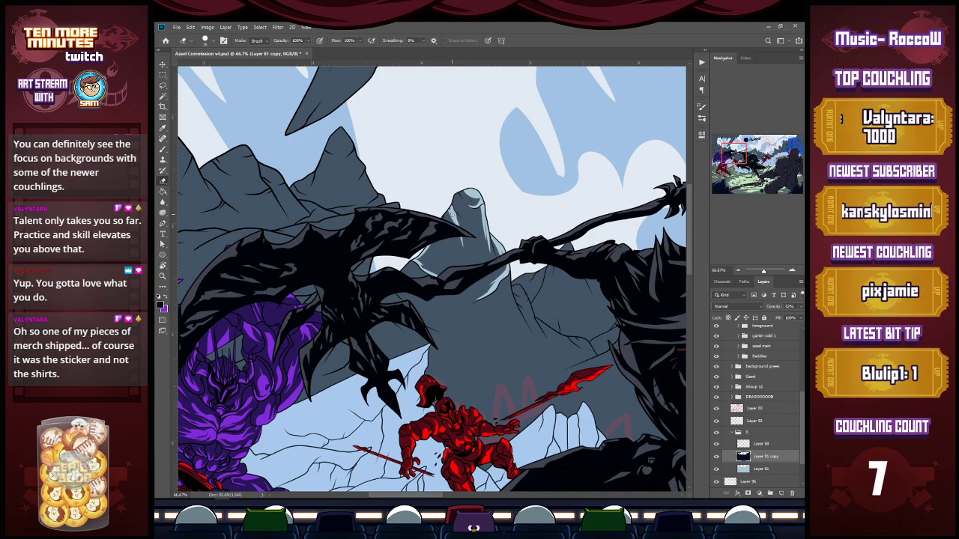
mouse_move(446, 211)
mouse_down()
mouse_move(448, 227)
mouse_move(460, 217)
mouse_up()
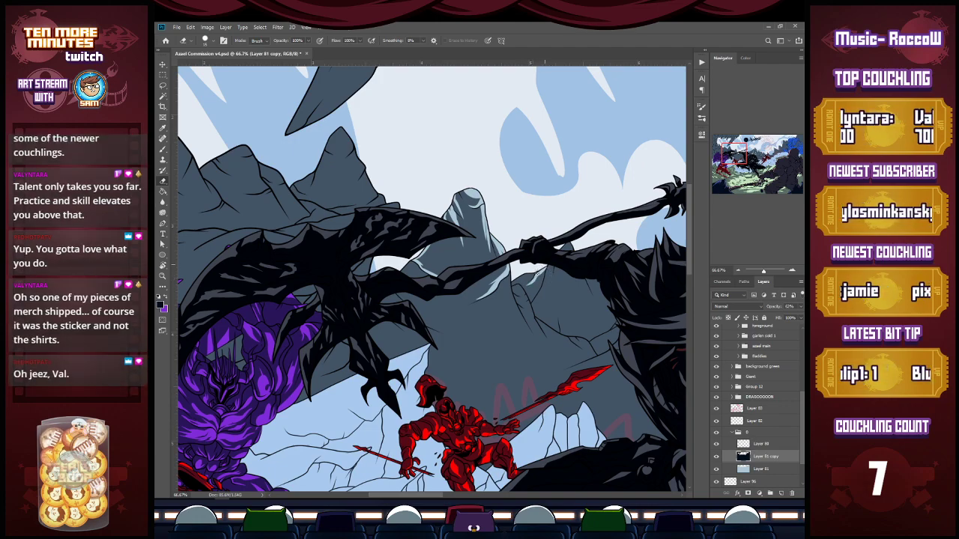
mouse_move(571, 239)
mouse_down()
mouse_move(552, 262)
mouse_move(548, 290)
mouse_move(555, 285)
mouse_move(519, 288)
mouse_move(531, 324)
mouse_move(526, 300)
mouse_move(534, 322)
mouse_move(532, 308)
mouse_up()
key(ctrl+z)
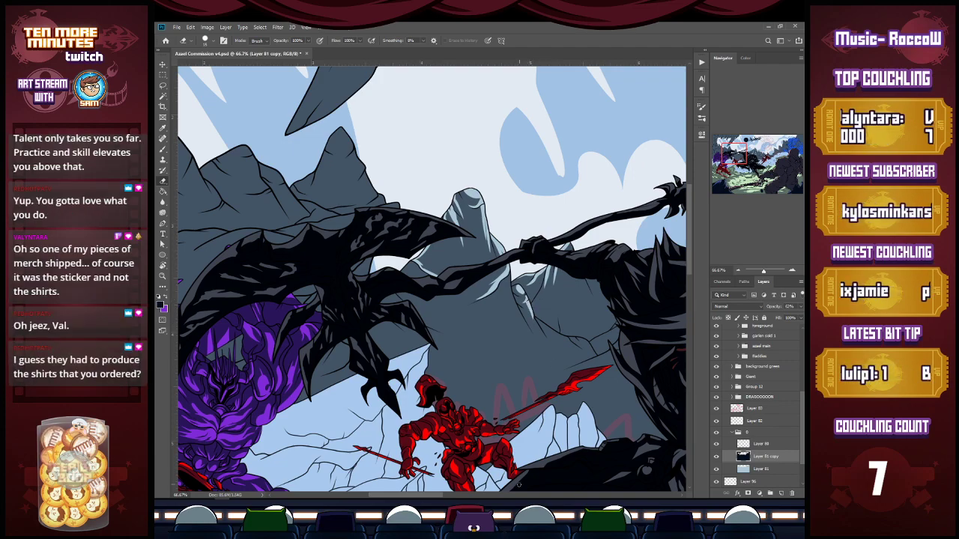
Erase highlight streaks from the shadow on the two neighbouring peaks above the black axe blade, along their summits and slopes.
drag(426, 495, 394, 495)
mouse_move(565, 130)
mouse_down()
mouse_move(580, 170)
mouse_move(587, 152)
mouse_move(587, 160)
mouse_move(574, 183)
mouse_move(596, 161)
mouse_move(604, 193)
mouse_move(597, 181)
mouse_move(592, 201)
mouse_move(622, 205)
mouse_up()
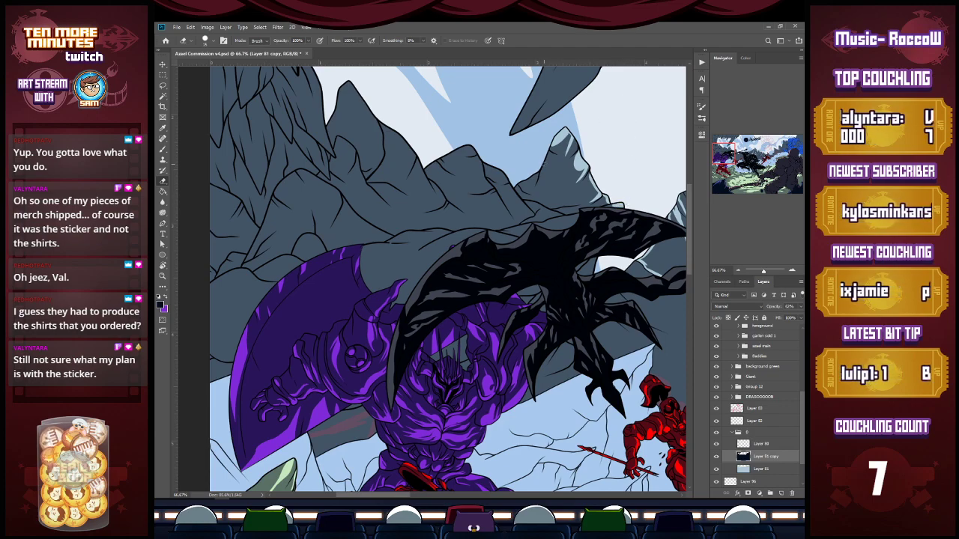
mouse_move(547, 153)
mouse_down()
mouse_move(544, 187)
mouse_move(550, 151)
mouse_move(516, 188)
mouse_up()
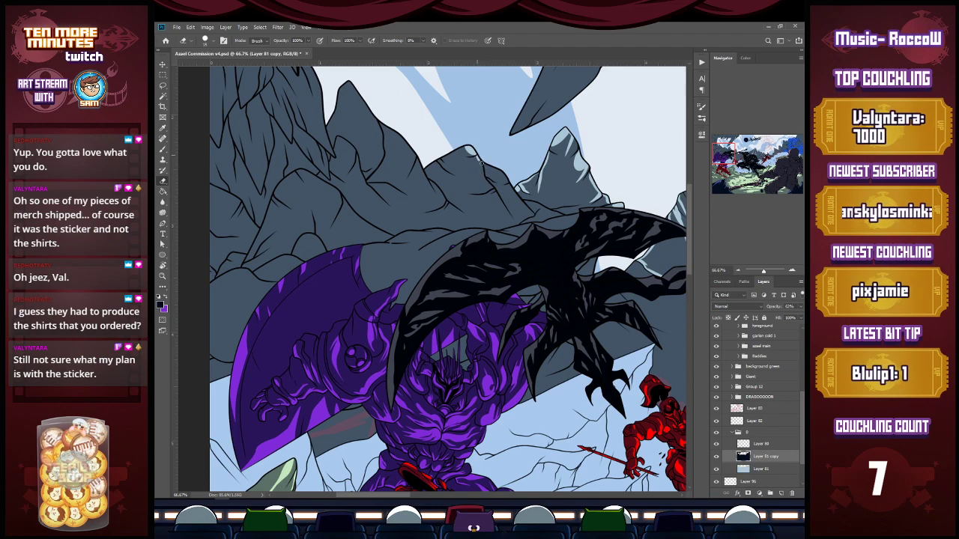
drag(483, 162, 507, 177)
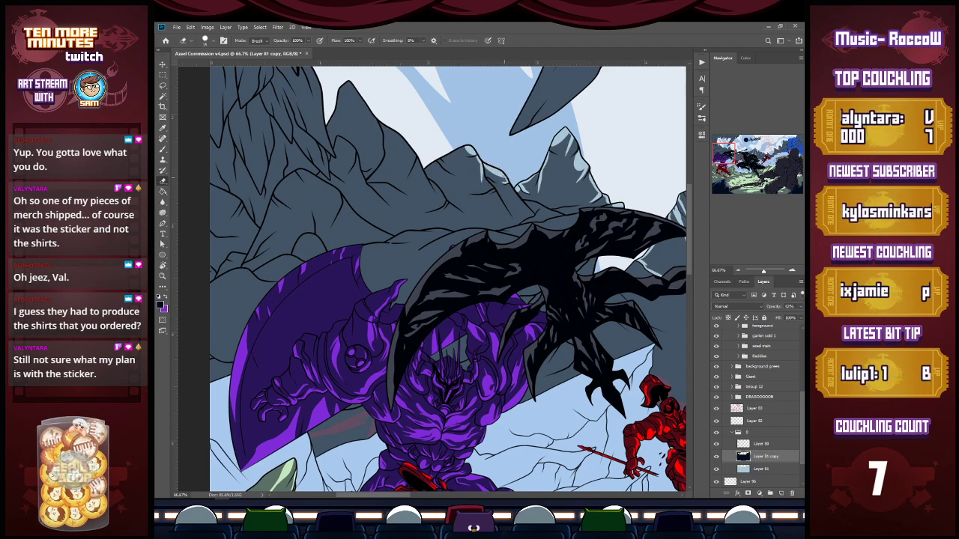
drag(503, 175, 502, 182)
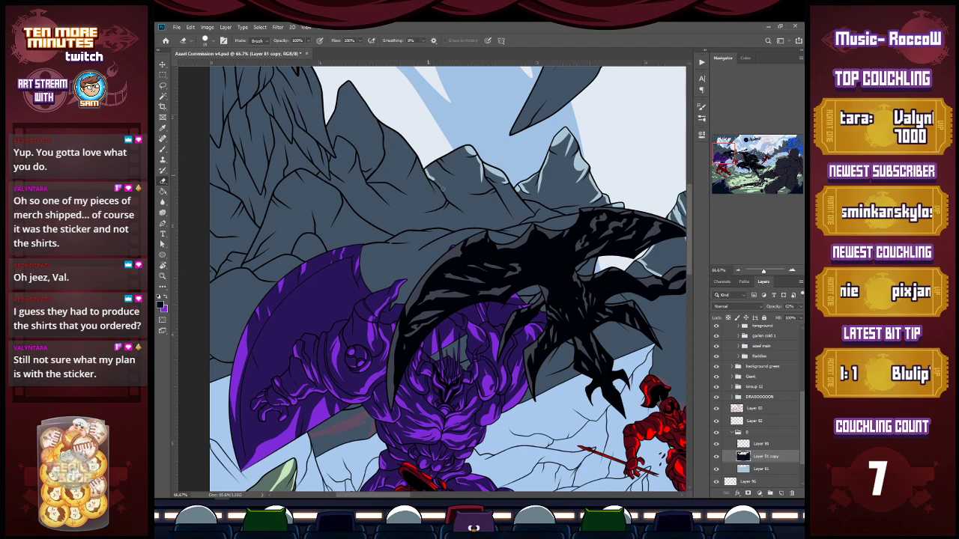
mouse_move(433, 177)
mouse_down()
mouse_move(453, 194)
mouse_move(432, 165)
mouse_up()
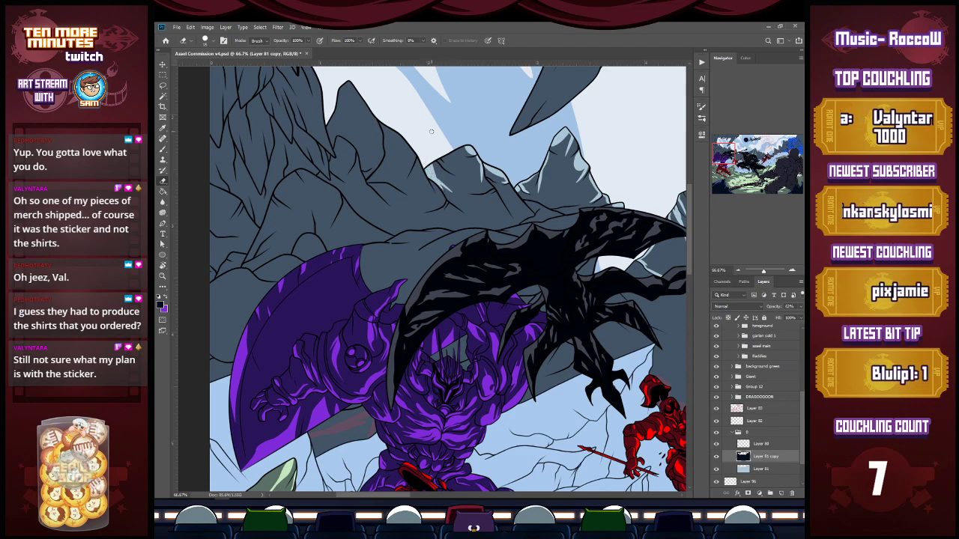
Erase highlights from the shadow along the tip and right edge of the long rock spike hanging from the cave ceiling.
drag(719, 154, 721, 146)
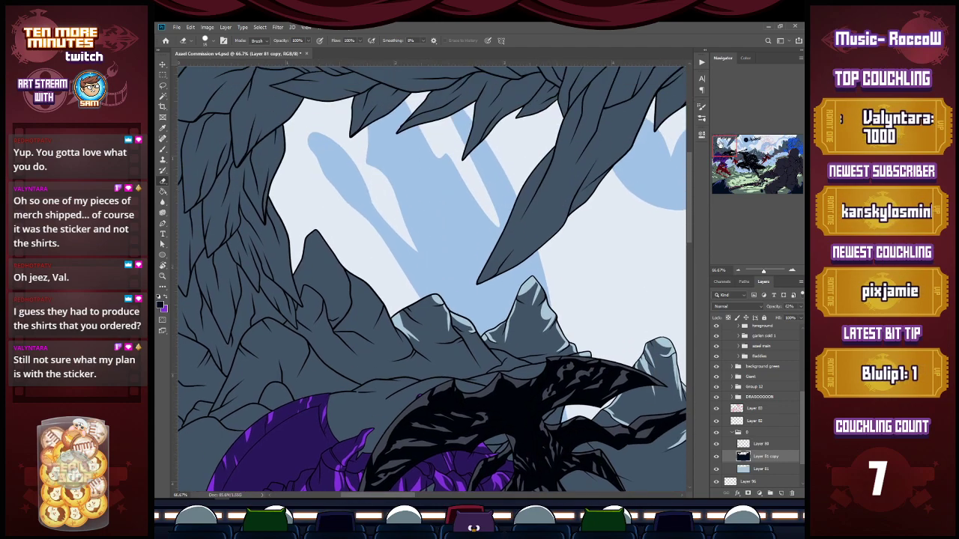
drag(505, 272, 551, 209)
mouse_move(529, 245)
mouse_down()
mouse_move(513, 272)
mouse_move(563, 223)
mouse_move(526, 259)
mouse_move(562, 226)
mouse_move(535, 243)
mouse_move(545, 238)
mouse_up()
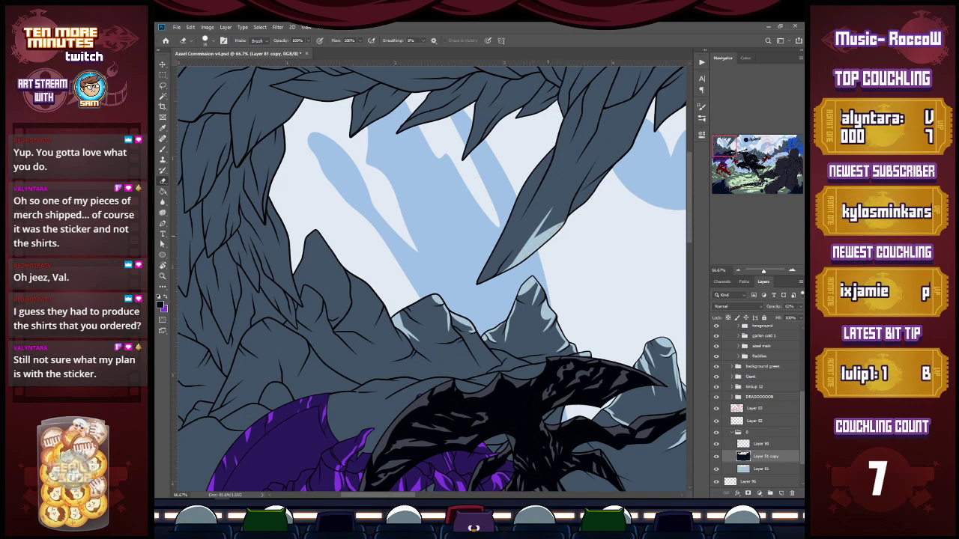
mouse_move(480, 283)
mouse_down()
mouse_move(509, 242)
mouse_move(496, 273)
mouse_move(499, 240)
mouse_up()
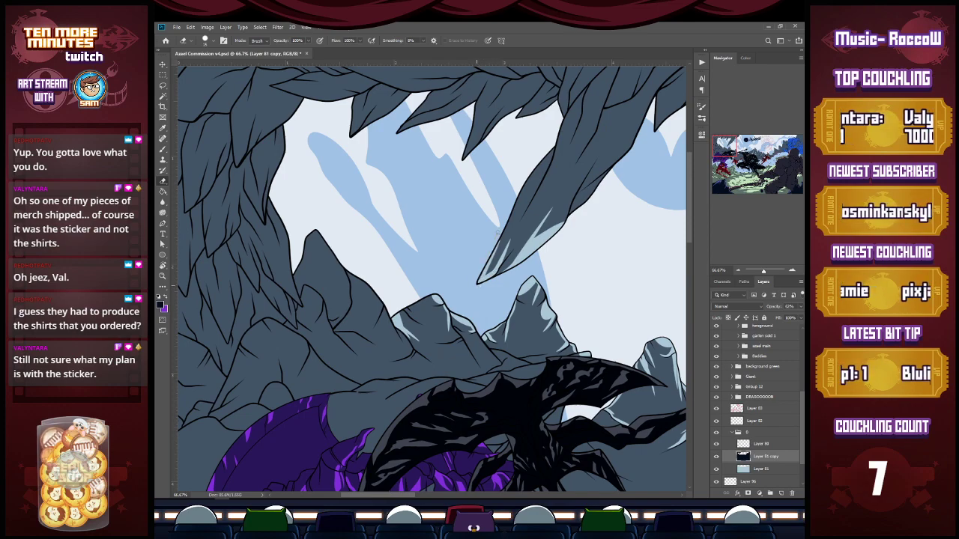
drag(480, 283, 483, 274)
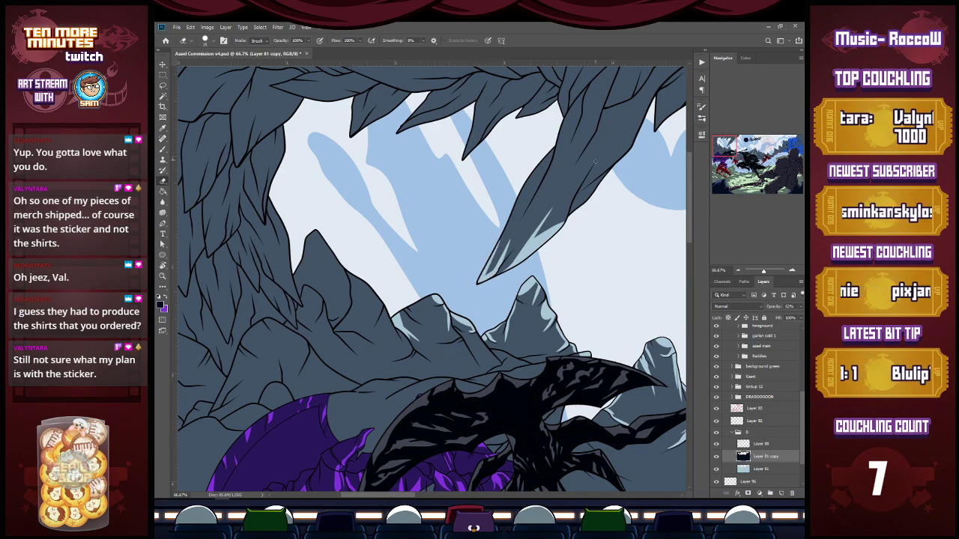
drag(572, 213, 608, 182)
drag(575, 209, 604, 190)
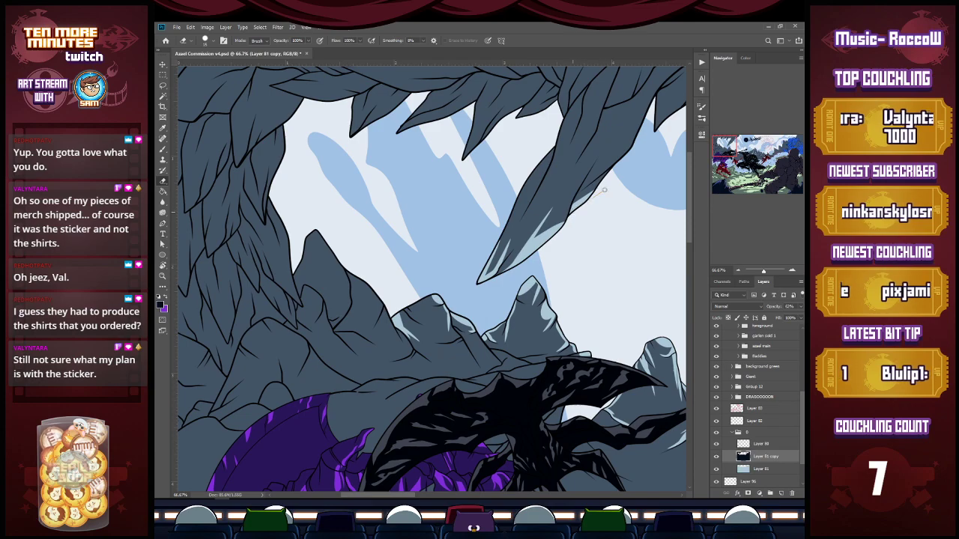
Erase highlights on the shorter hanging rock spikes on both sides of the long one, and save the document.
drag(737, 153, 746, 143)
drag(496, 150, 529, 100)
drag(502, 143, 576, 72)
drag(740, 148, 732, 146)
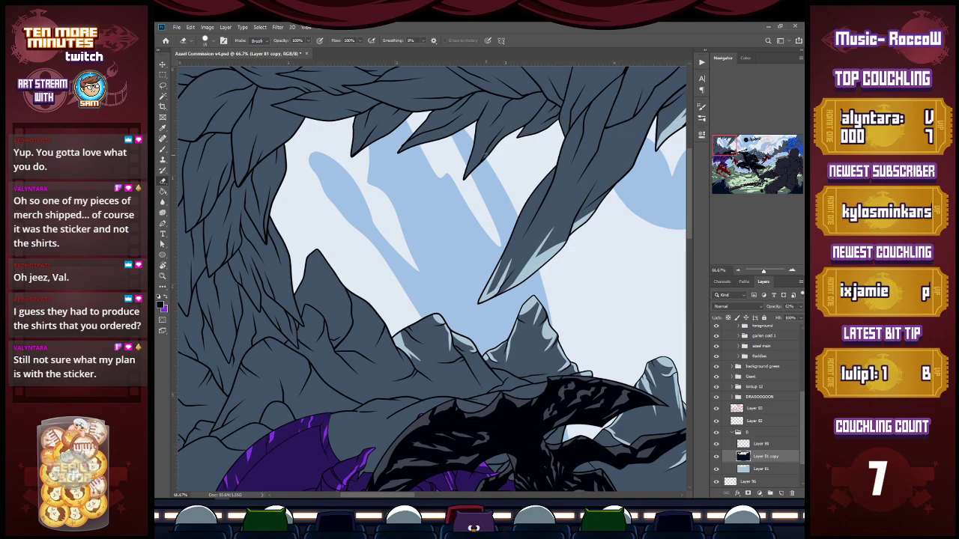
mouse_move(498, 137)
mouse_down()
mouse_move(532, 115)
mouse_move(538, 130)
mouse_move(558, 116)
mouse_move(544, 115)
mouse_up()
drag(463, 179, 496, 126)
drag(466, 175, 483, 144)
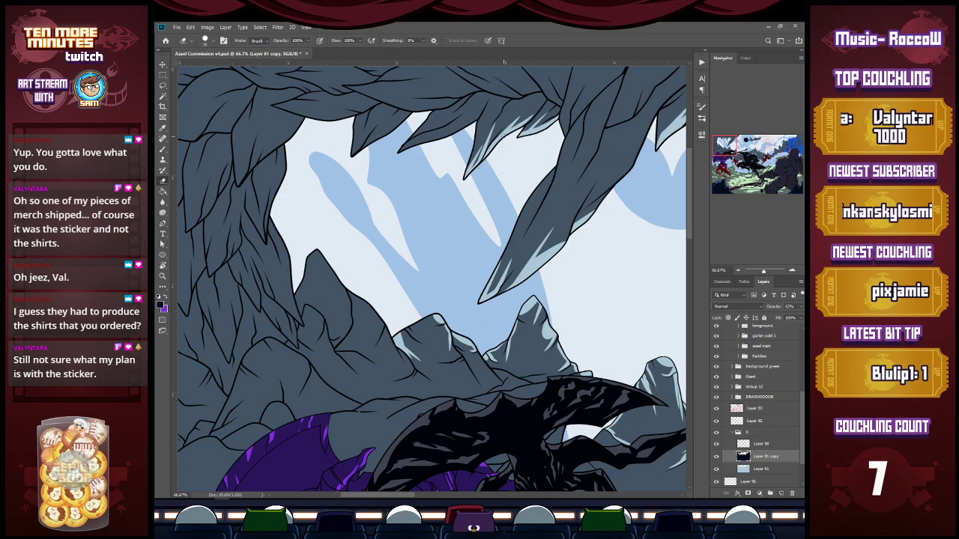
alt+click(531, 359)
alt+click(531, 360)
key(ctrl+s)
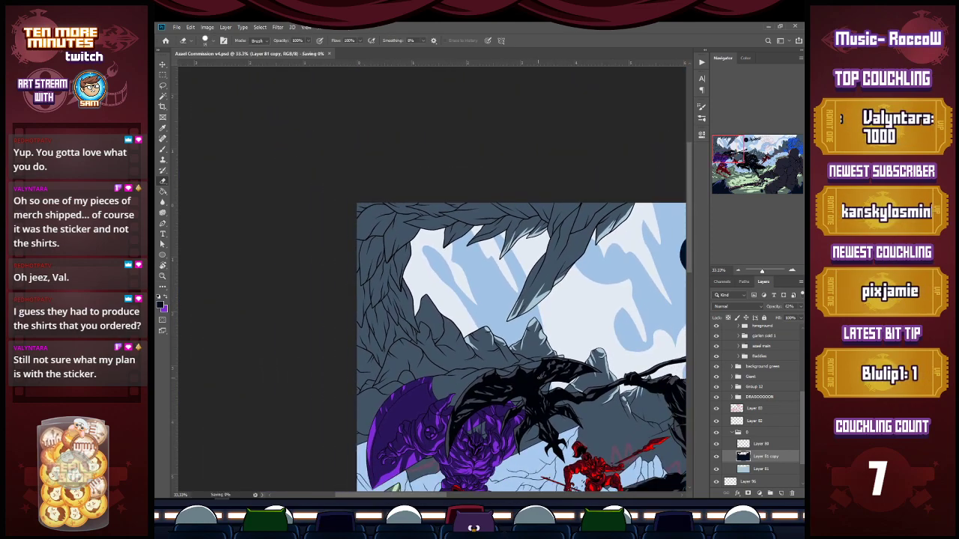
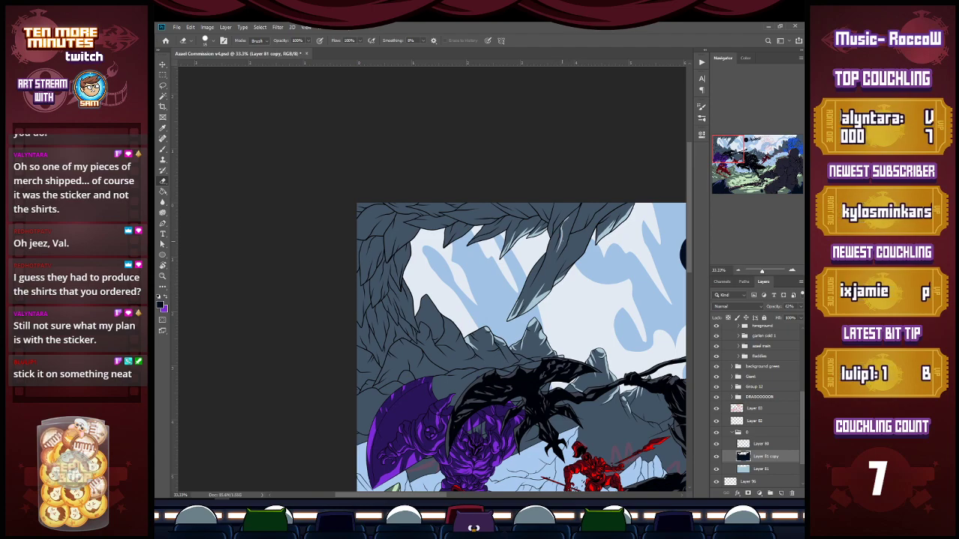
Erase highlight streaks from the shadow on the upper part of the long hanging rock spike.
key(z)
click(564, 225)
key(b)
mouse_move(564, 220)
mouse_down()
mouse_move(545, 277)
mouse_move(561, 223)
mouse_move(586, 196)
mouse_move(566, 228)
mouse_move(570, 258)
mouse_move(548, 291)
mouse_up()
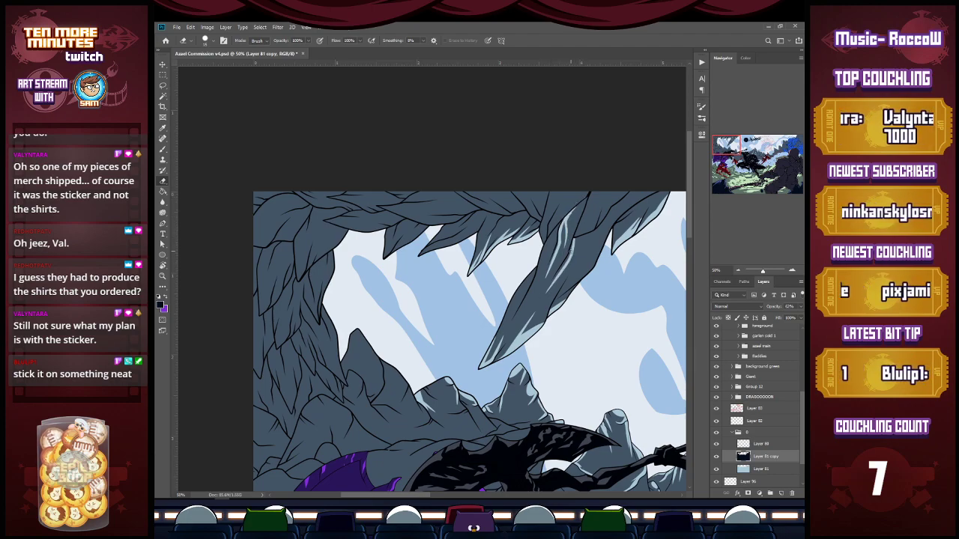
Erase highlight streaks from the shadow along the inner facets of the long hanging rock spike and on the ceiling rock at its root.
drag(573, 243, 569, 257)
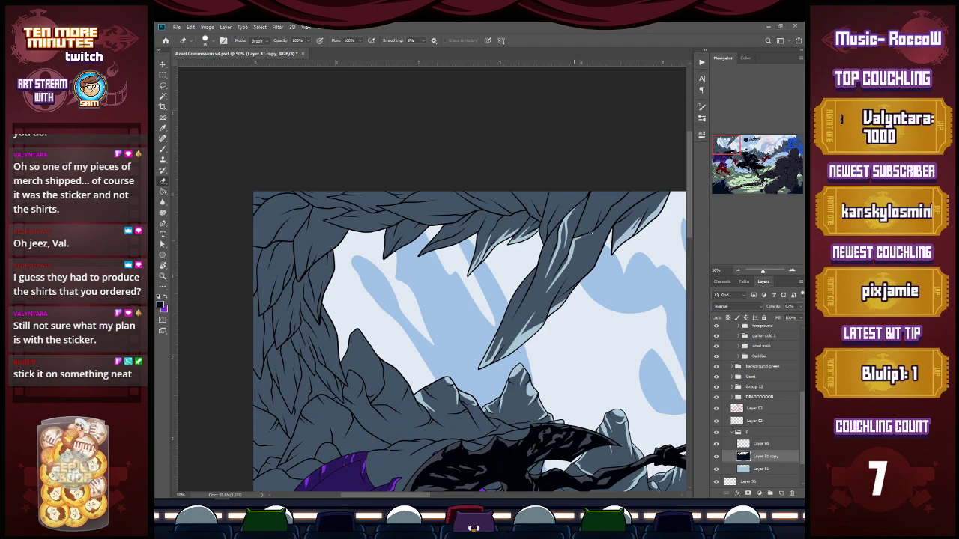
mouse_move(589, 233)
mouse_down()
mouse_move(573, 264)
mouse_move(506, 313)
mouse_up()
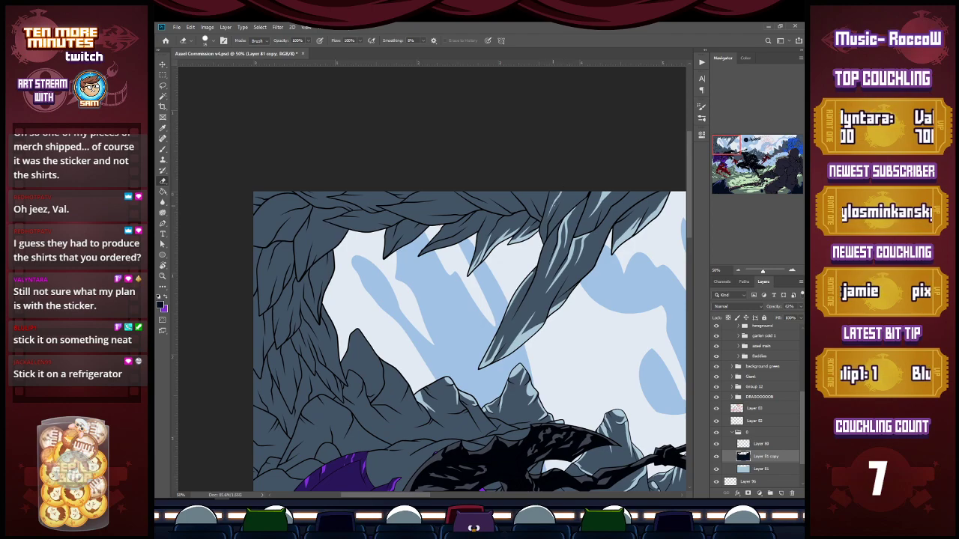
mouse_move(554, 208)
mouse_down()
mouse_move(583, 187)
mouse_move(565, 195)
mouse_up()
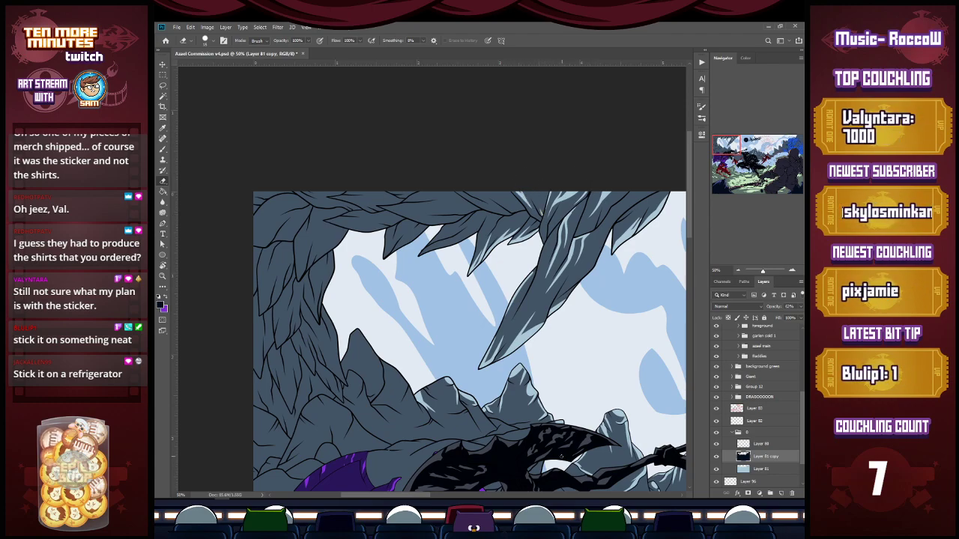
Erase highlights from the shadow on the slopes below the cave opening and on the rounded rock mound near the canvas's left edge.
click(742, 162)
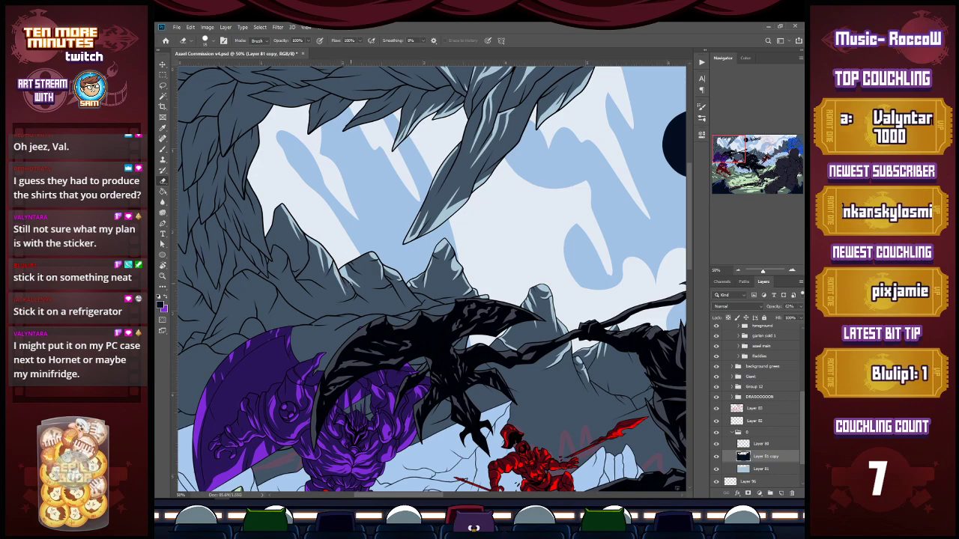
drag(358, 297, 387, 311)
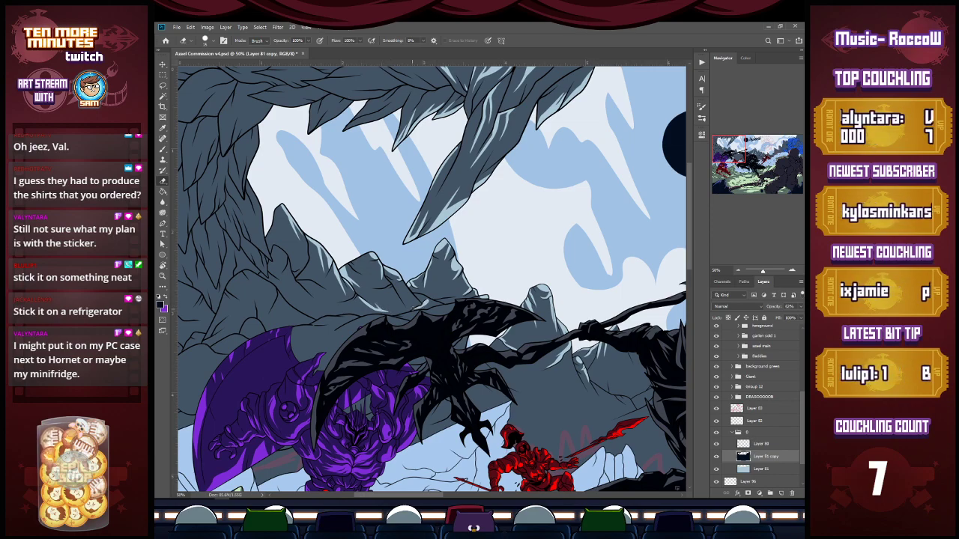
drag(397, 316, 631, 307)
mouse_move(418, 274)
mouse_down()
mouse_move(408, 287)
mouse_move(417, 273)
mouse_move(420, 283)
mouse_move(409, 285)
mouse_move(428, 273)
mouse_move(451, 284)
mouse_up()
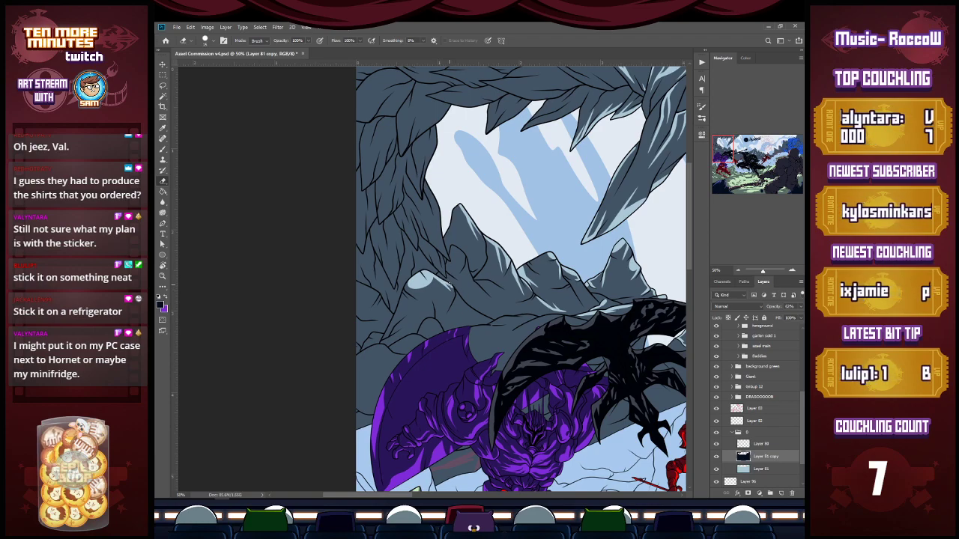
mouse_move(454, 292)
mouse_down()
mouse_move(475, 326)
mouse_move(488, 324)
mouse_move(471, 315)
mouse_move(477, 325)
mouse_move(477, 312)
mouse_move(491, 320)
mouse_up()
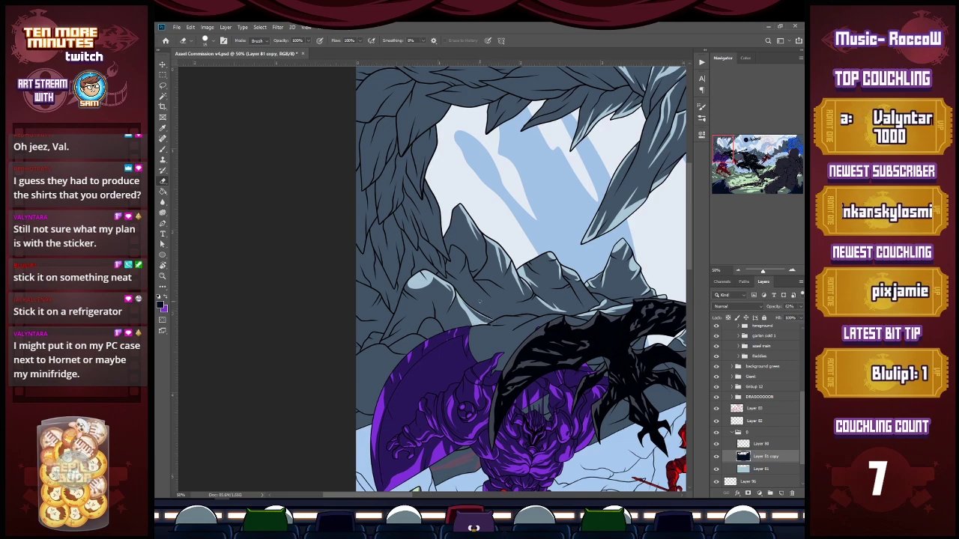
Erase highlights from the shadow along the rock ridge between the purple and black axe blades, and save the document.
key(b)
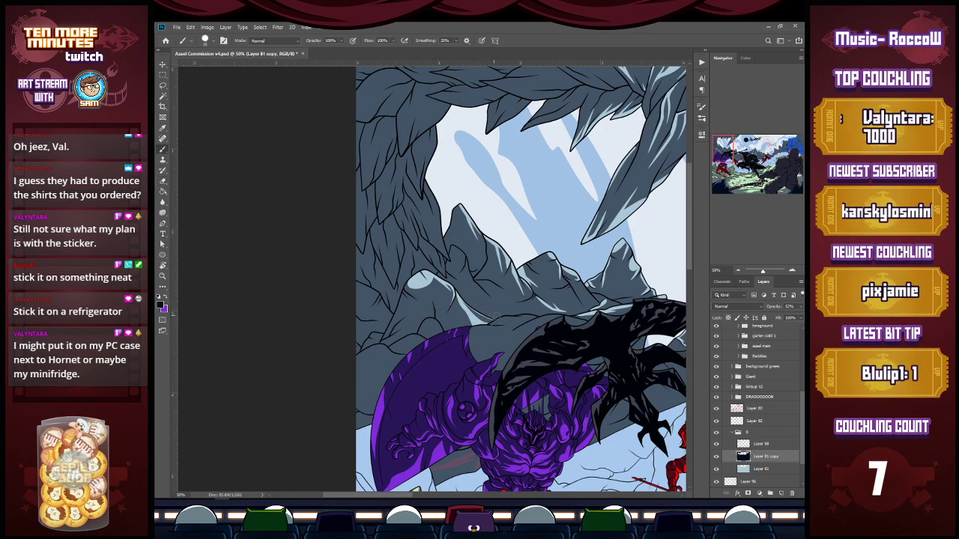
key(e)
drag(499, 321, 531, 317)
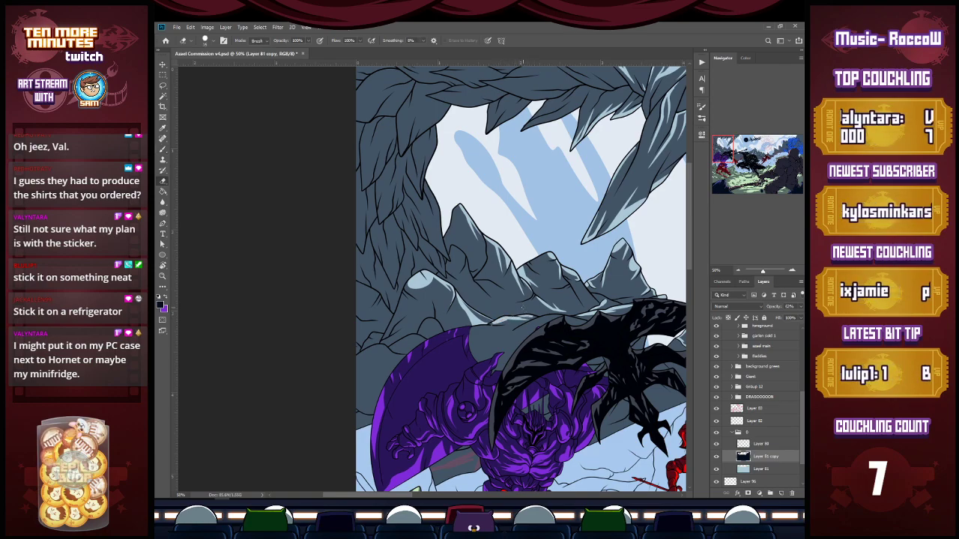
mouse_move(475, 330)
mouse_down()
mouse_move(556, 318)
mouse_move(520, 331)
mouse_up()
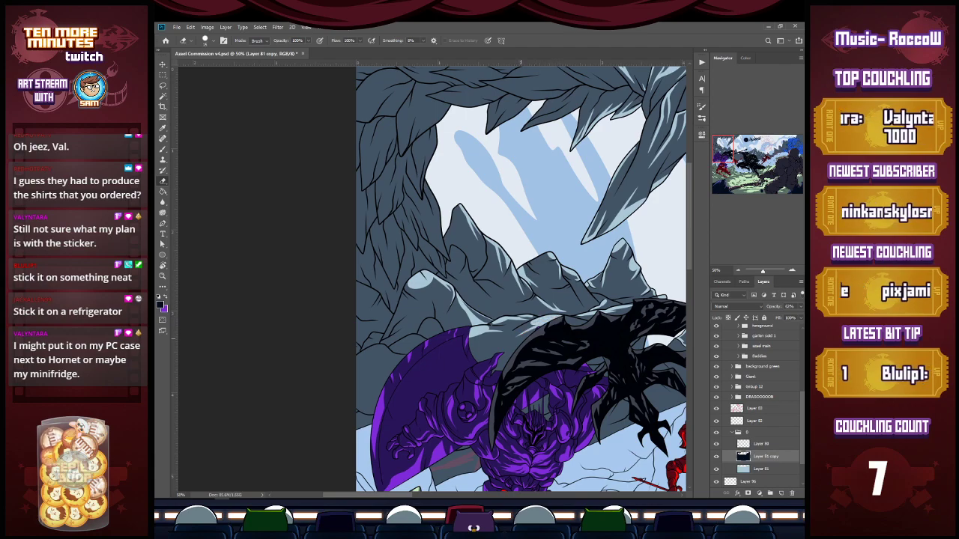
key(ctrl+s)
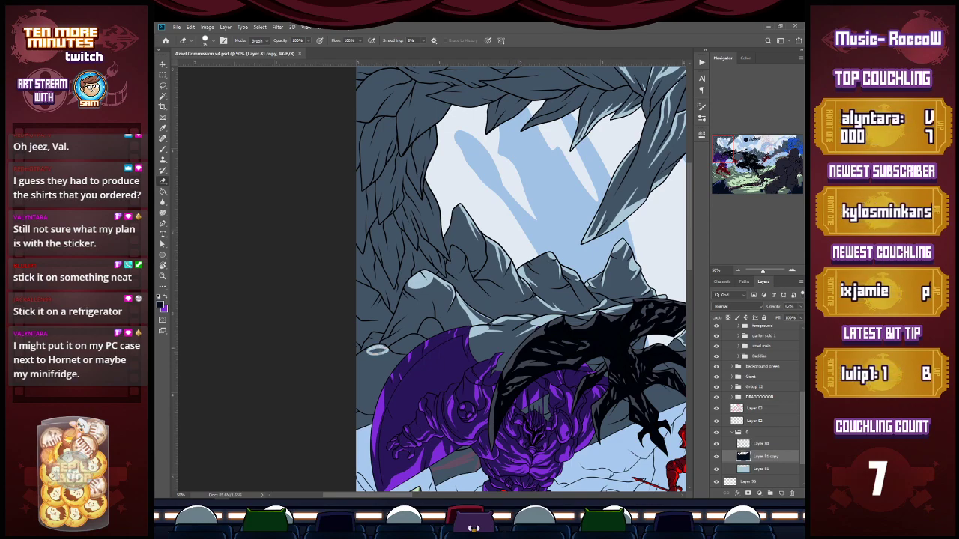
Erase highlights from the shadow on the small rounded rocks just above the purple axe blade.
drag(379, 350, 396, 355)
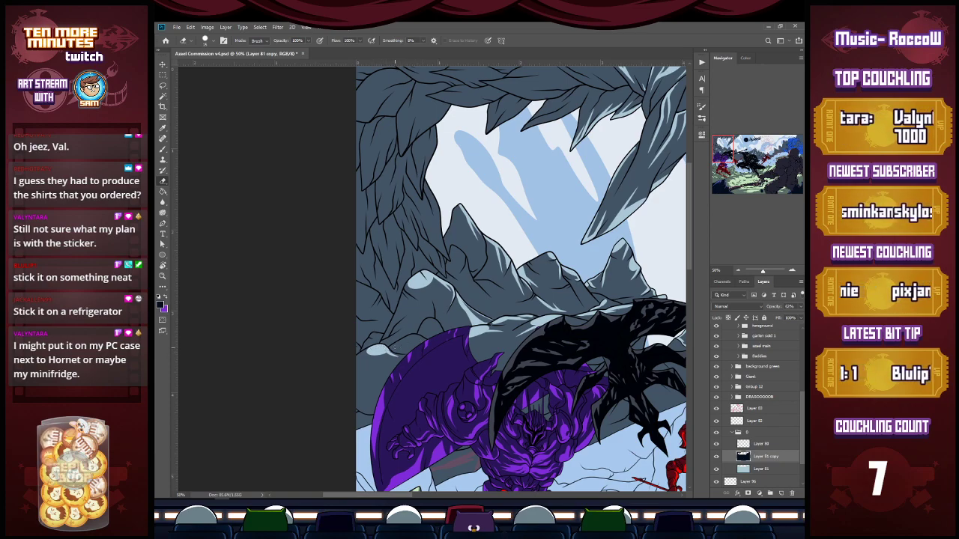
mouse_move(391, 347)
mouse_down()
mouse_move(418, 338)
mouse_move(407, 342)
mouse_up()
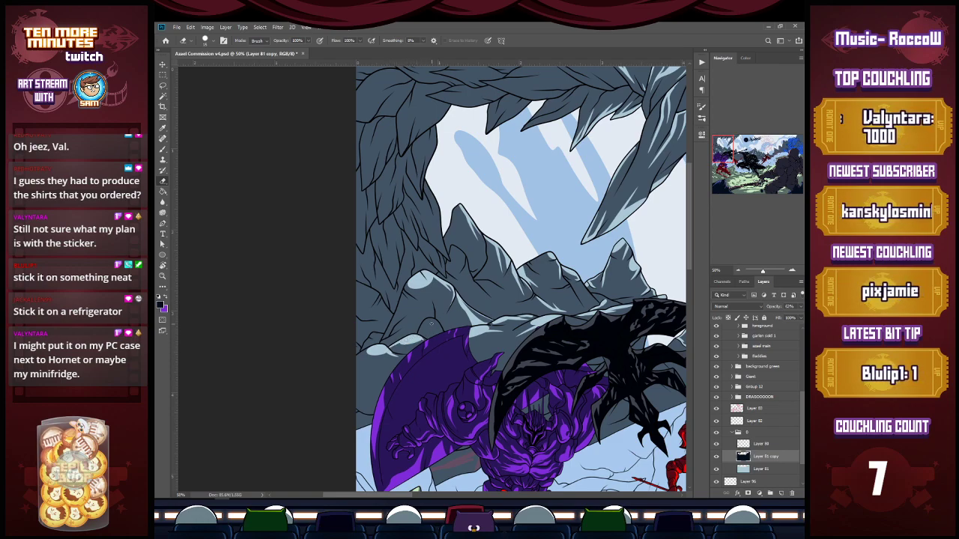
drag(427, 322, 444, 325)
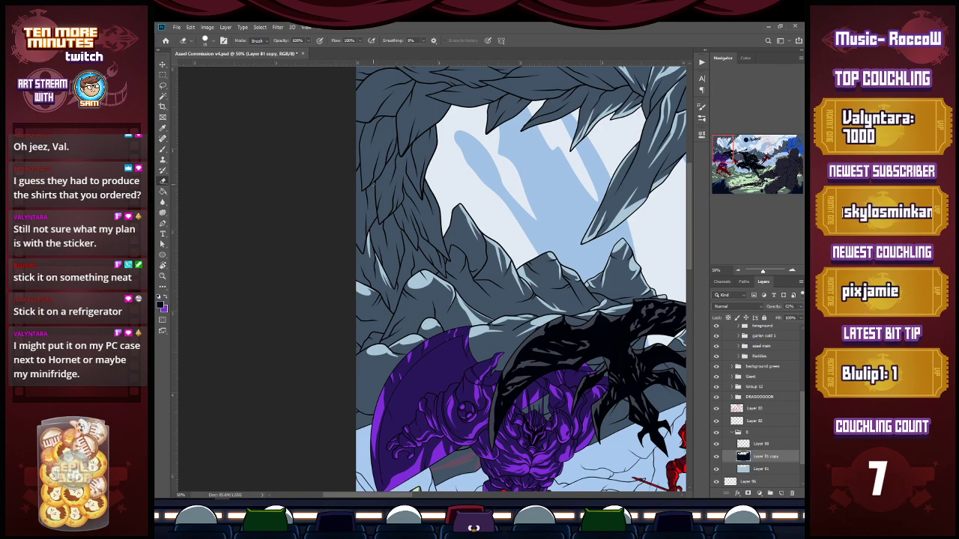
Erase highlight streaks from the shadow on the jagged rocks of the left cave wall, down to the spikes along its inner edge.
drag(367, 187, 369, 214)
mouse_move(362, 253)
mouse_down()
mouse_move(365, 227)
mouse_move(398, 184)
mouse_move(423, 181)
mouse_move(436, 141)
mouse_up()
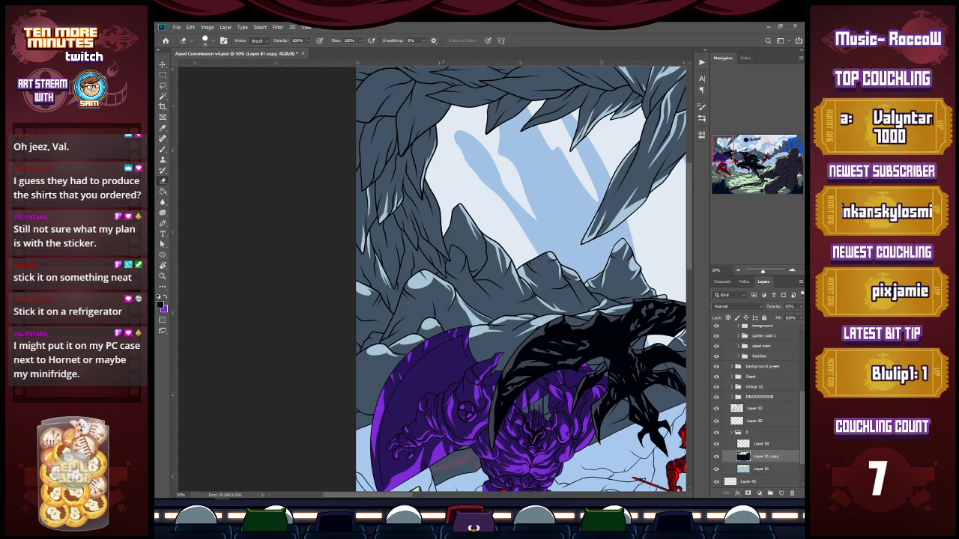
drag(421, 197, 423, 184)
drag(443, 233, 433, 201)
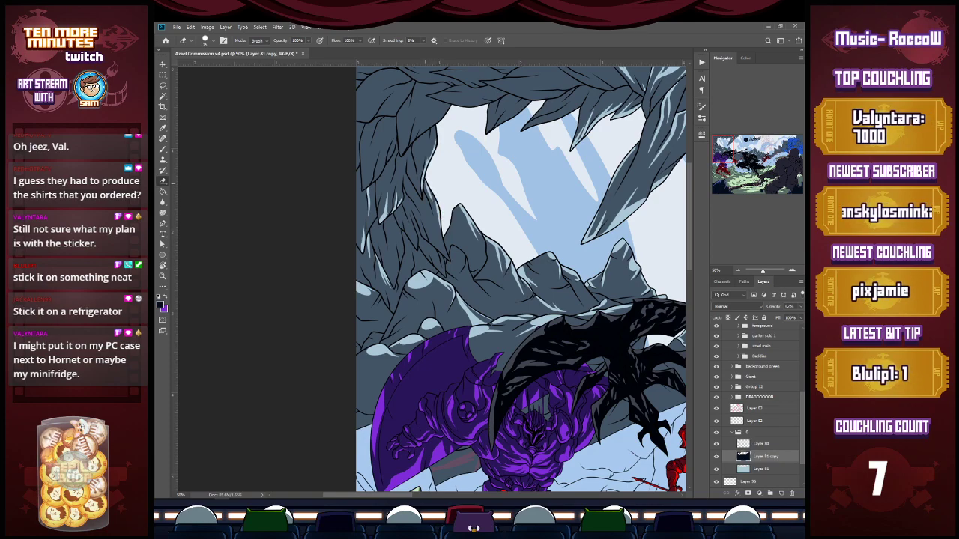
mouse_move(447, 259)
mouse_down()
mouse_move(434, 226)
mouse_move(415, 230)
mouse_up()
drag(446, 275, 435, 262)
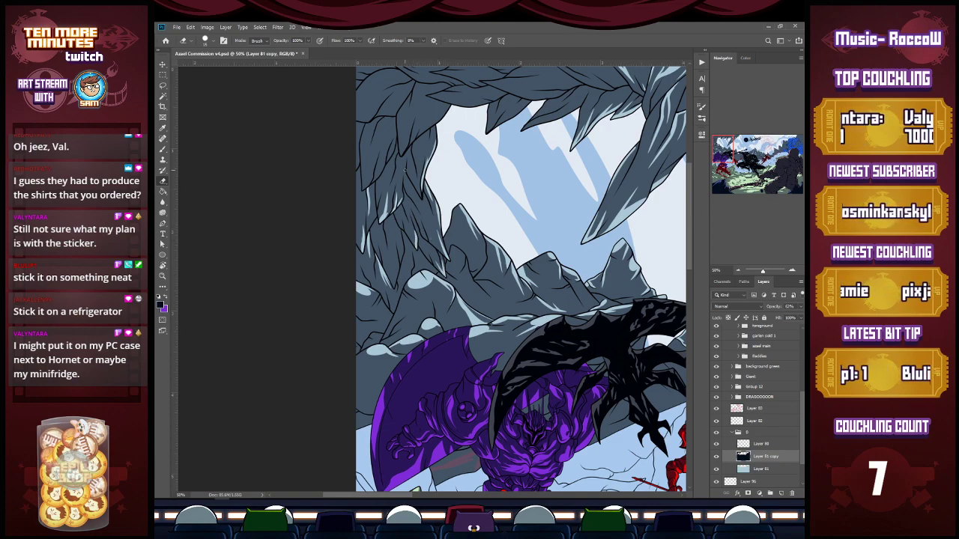
Erase highlights on the upper rocks of the left cave wall, undoing and redoing strokes where needed.
drag(387, 164, 390, 149)
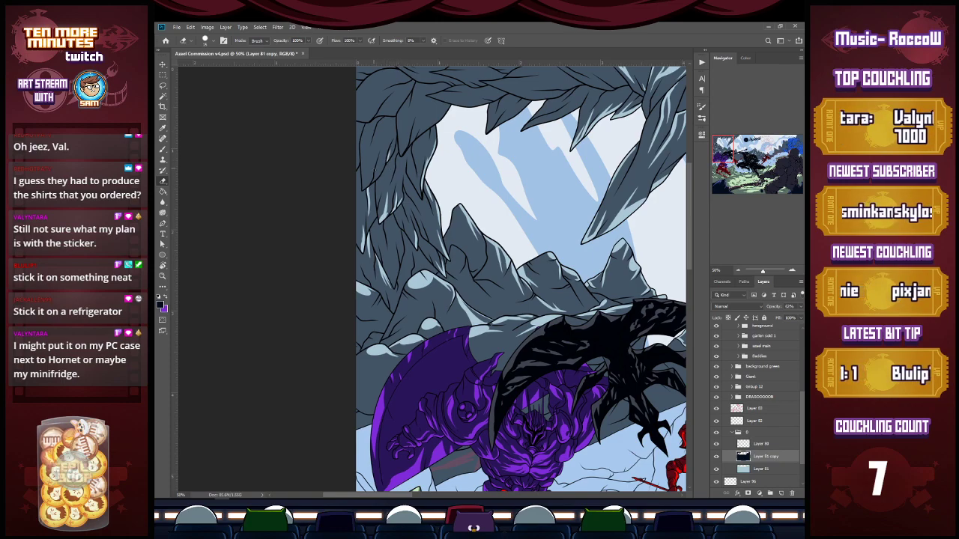
drag(372, 184, 375, 166)
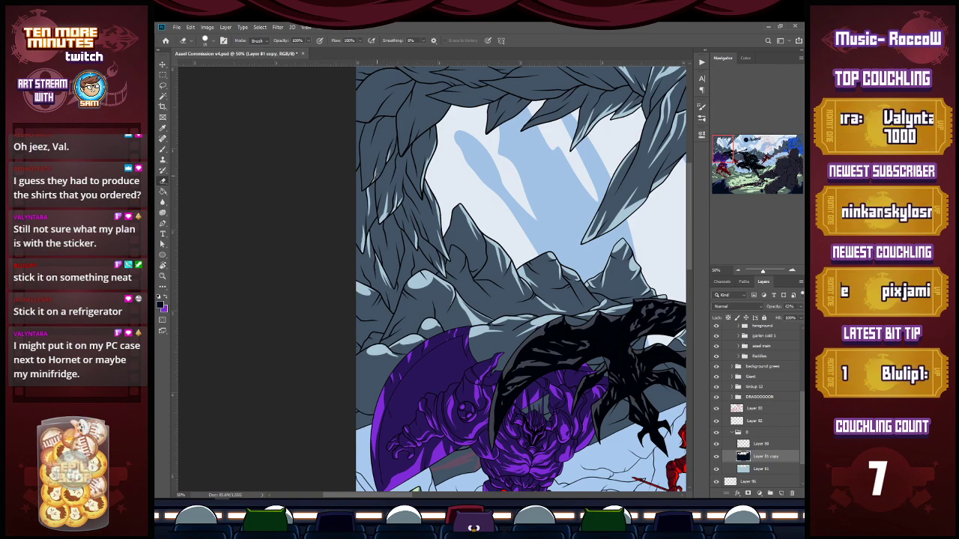
key(ctrl+z)
drag(373, 183, 369, 161)
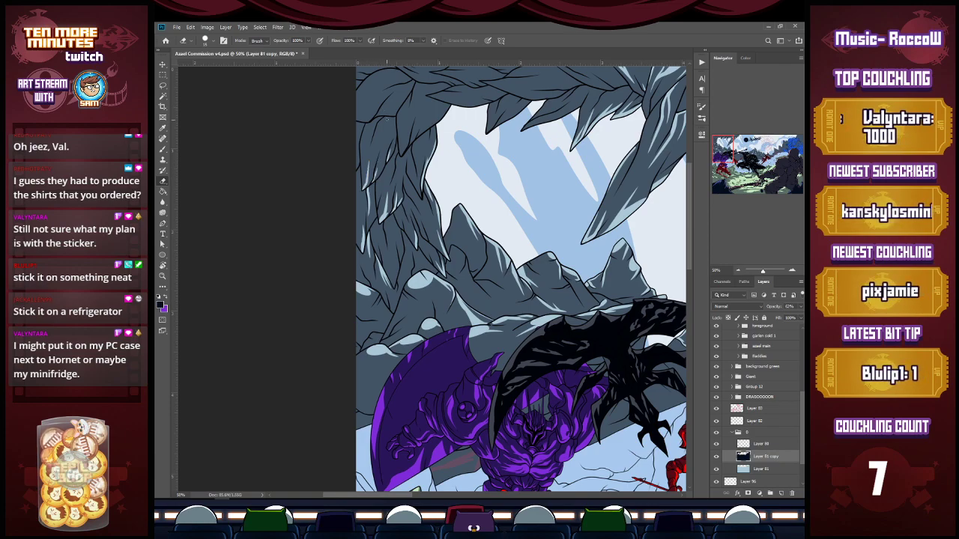
mouse_move(387, 116)
mouse_down()
mouse_move(373, 146)
mouse_move(414, 133)
mouse_move(420, 111)
mouse_move(419, 119)
mouse_move(435, 119)
mouse_move(450, 108)
mouse_move(428, 113)
mouse_move(476, 105)
mouse_move(437, 98)
mouse_up()
key(ctrl+z)
Erase highlight streaks from the shadow on the cave ceiling rocks and into the upper left corner, and save the document.
mouse_move(530, 102)
mouse_down()
mouse_move(492, 126)
mouse_move(501, 114)
mouse_move(565, 112)
mouse_up()
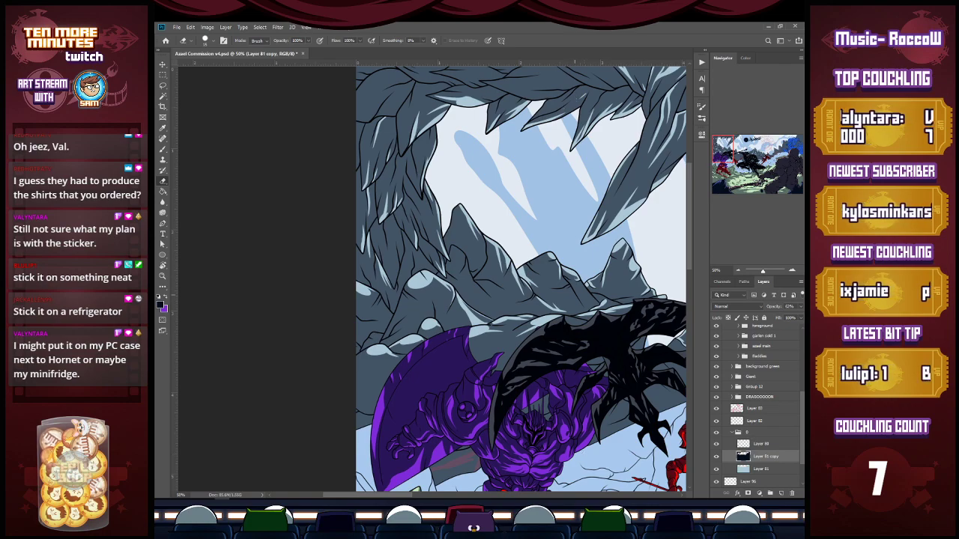
drag(565, 79, 509, 81)
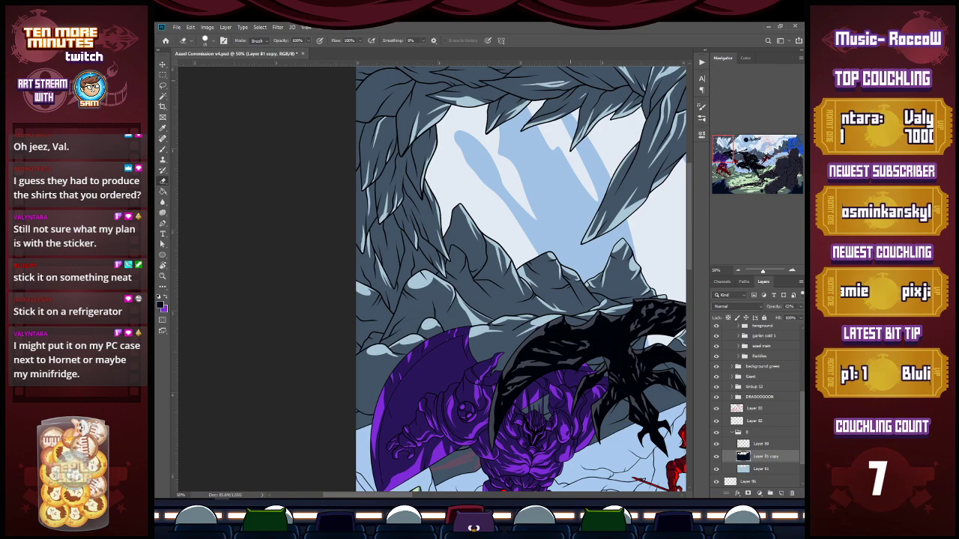
key(ctrl+z)
drag(533, 86, 576, 81)
key(ctrl+z)
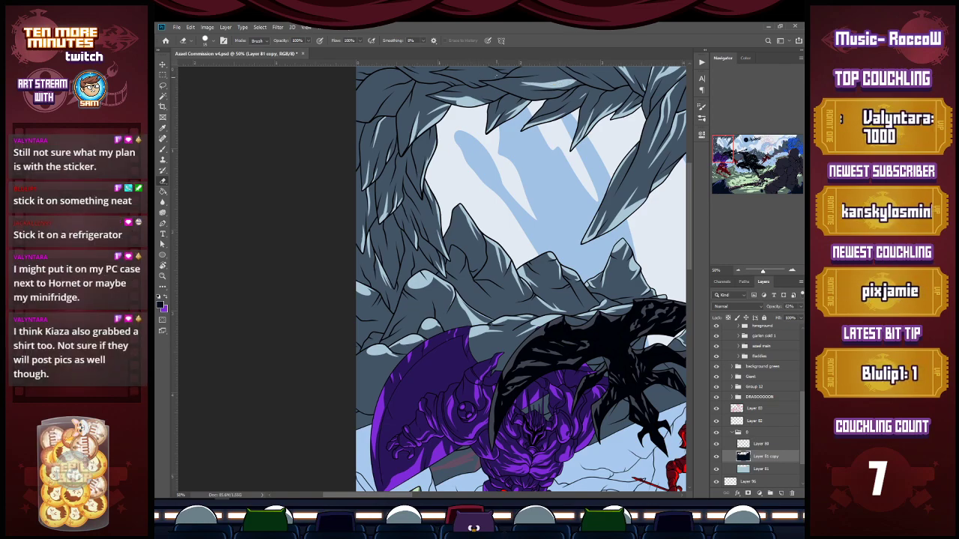
drag(498, 78, 487, 72)
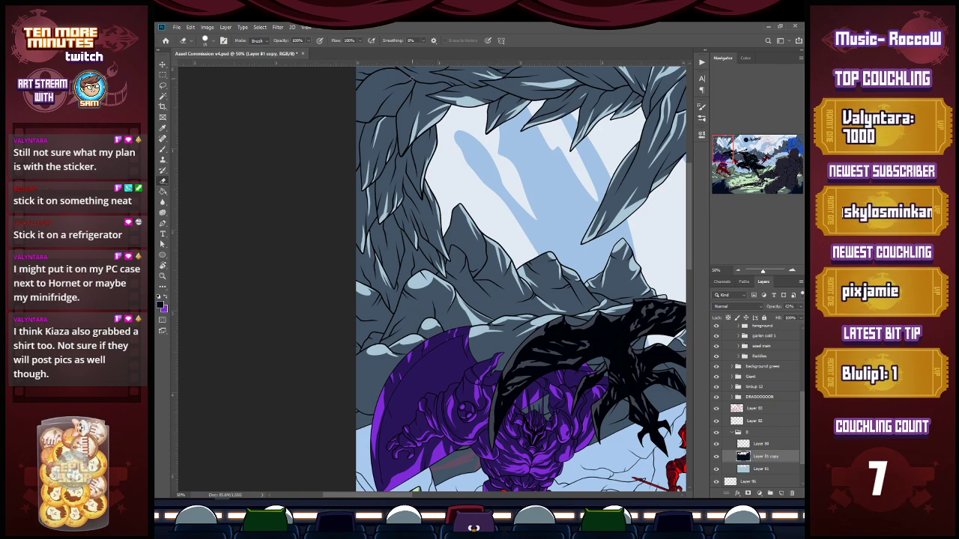
drag(405, 82, 377, 91)
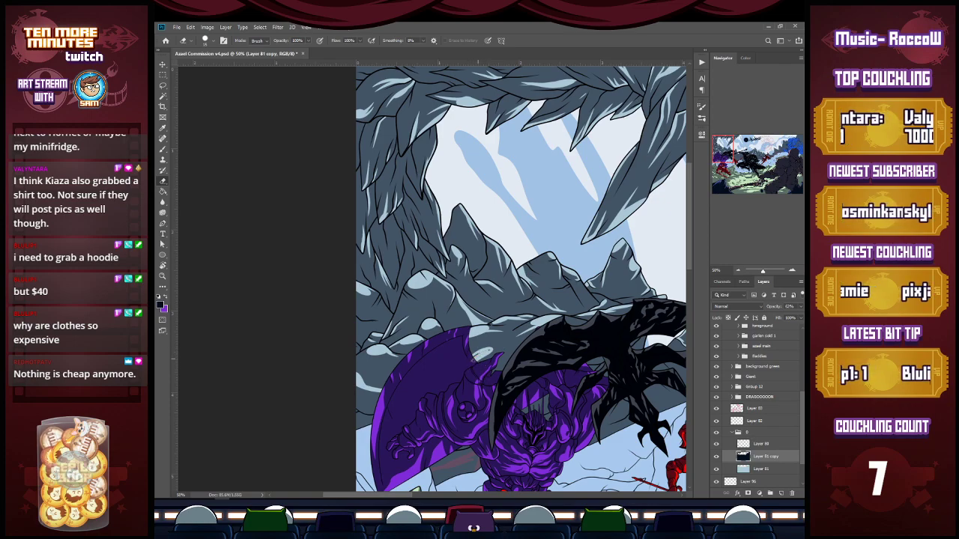
key(ctrl+s)
Erase highlights from the shadow on the mountain slopes below the axe shaft and along the ridge above the red warrior's spear tip.
drag(723, 148, 744, 155)
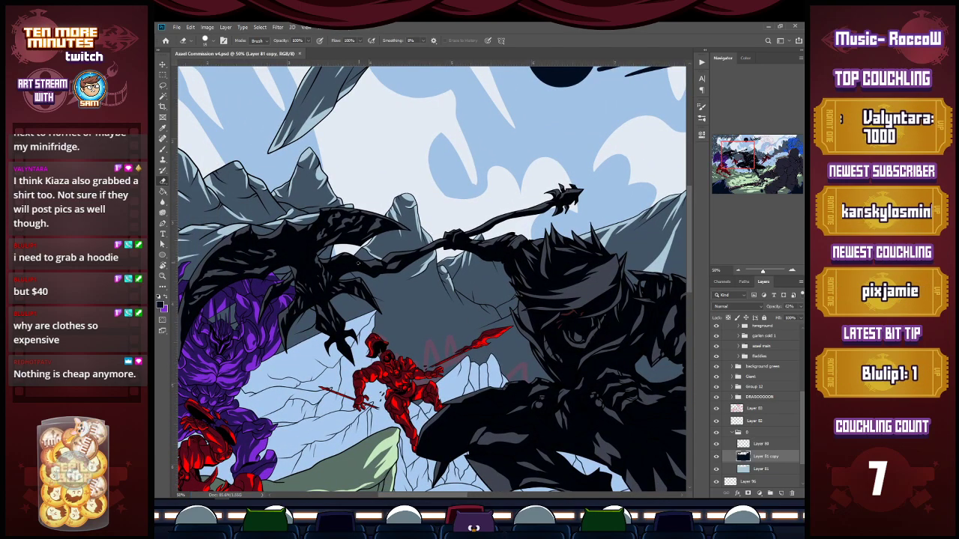
drag(355, 275, 404, 314)
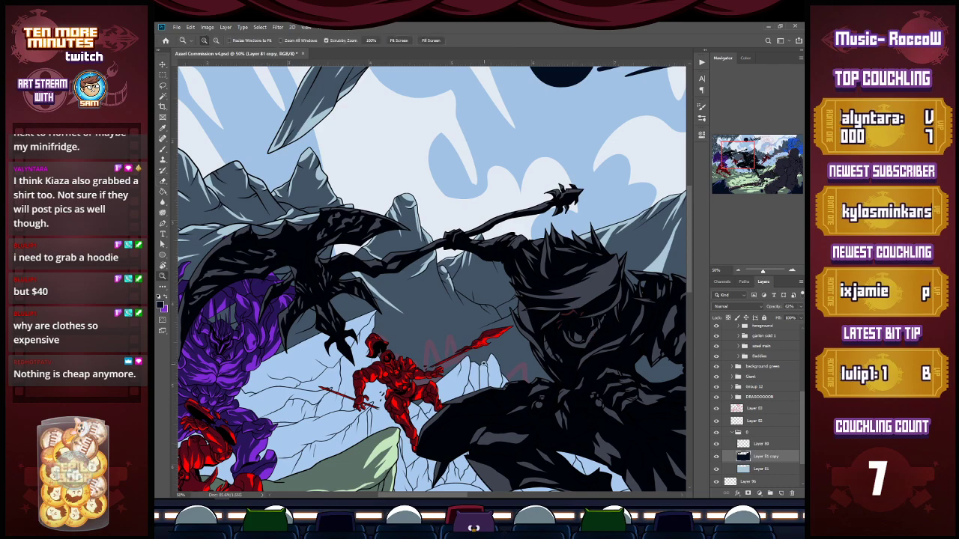
scroll(494, 312, up, 2)
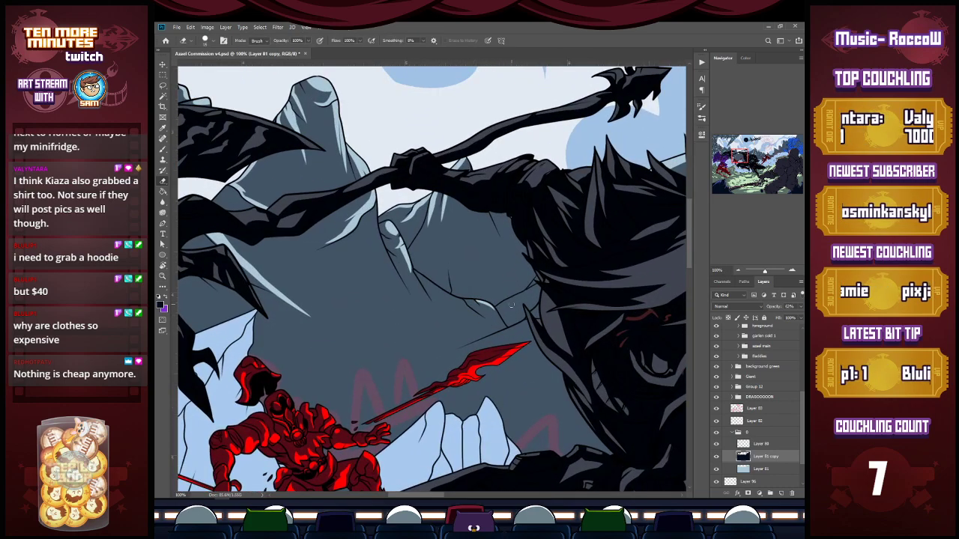
drag(495, 308, 537, 287)
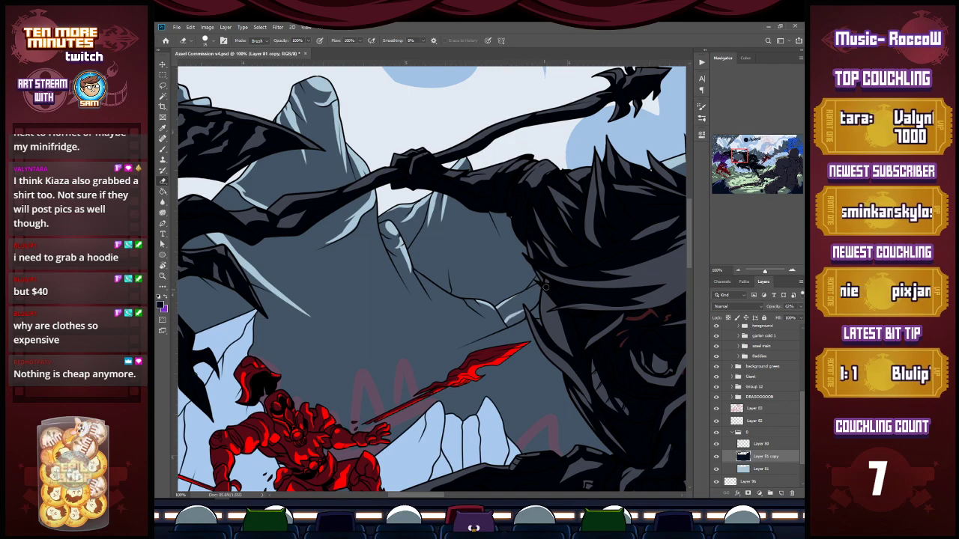
drag(488, 337, 412, 320)
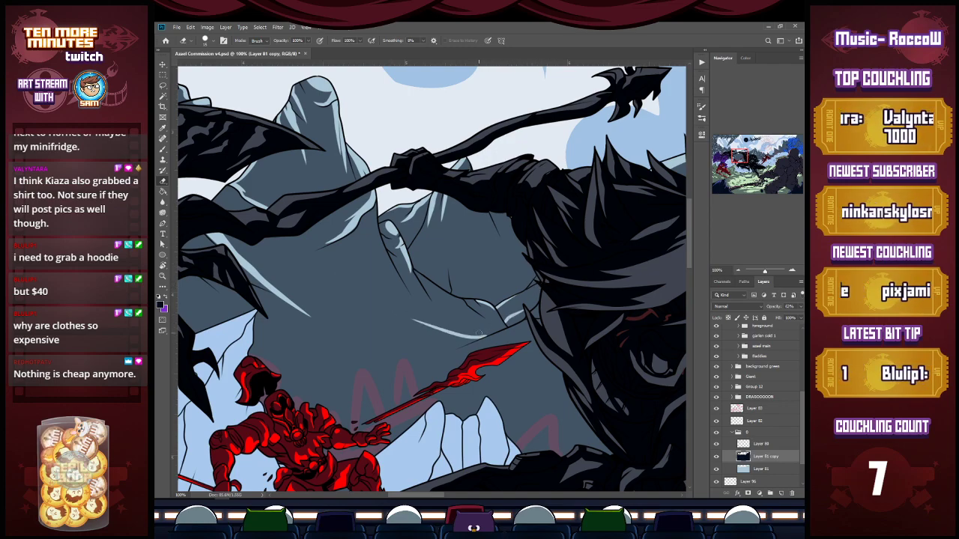
drag(468, 337, 506, 328)
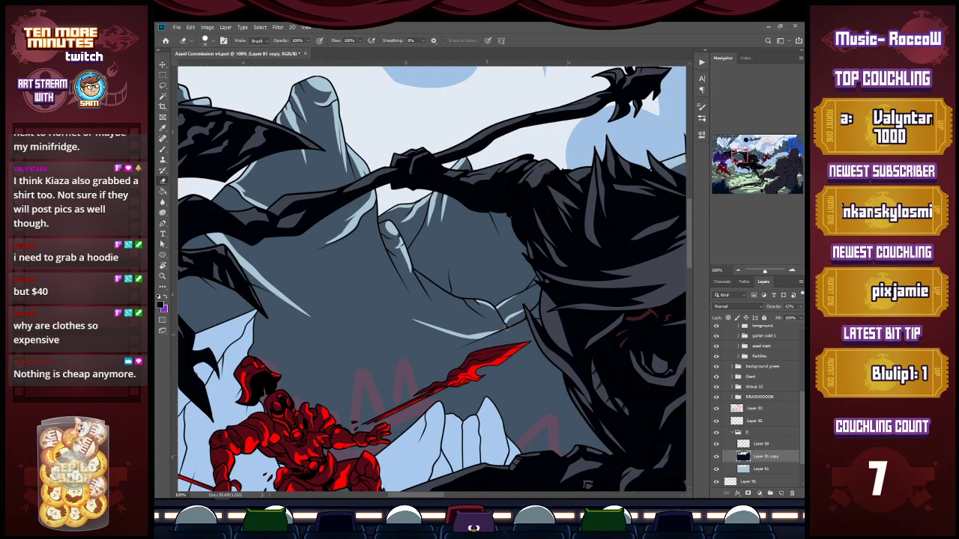
Erase highlights from the shadow on the mountain range behind the leaping red warrior, and save the document.
key(z)
alt+click(513, 326)
alt+click(513, 326)
alt+click(513, 325)
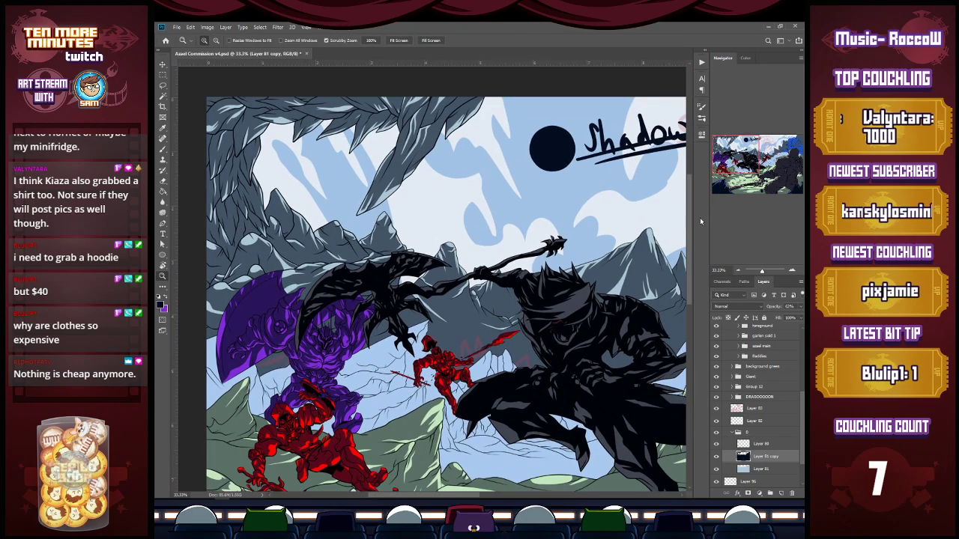
drag(463, 495, 541, 498)
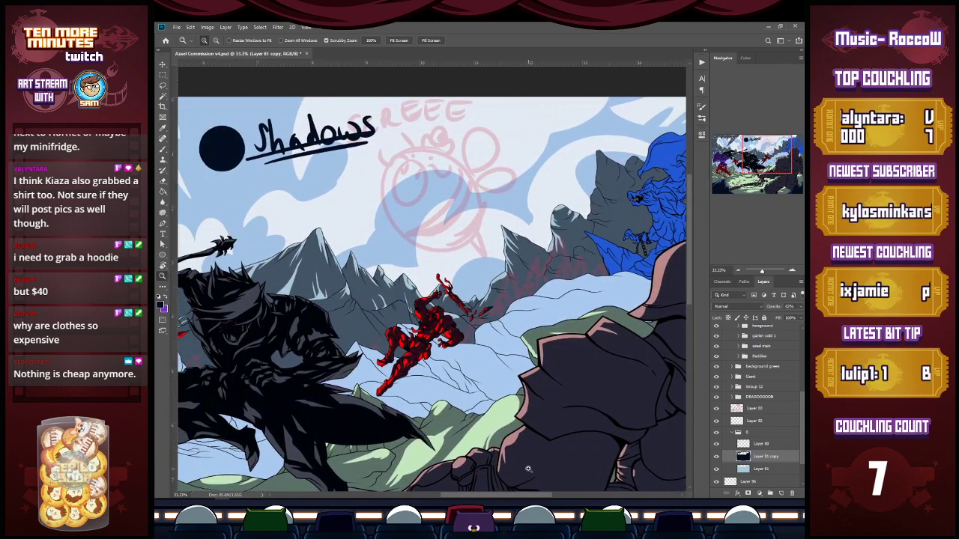
key(e)
key(z)
click(398, 304)
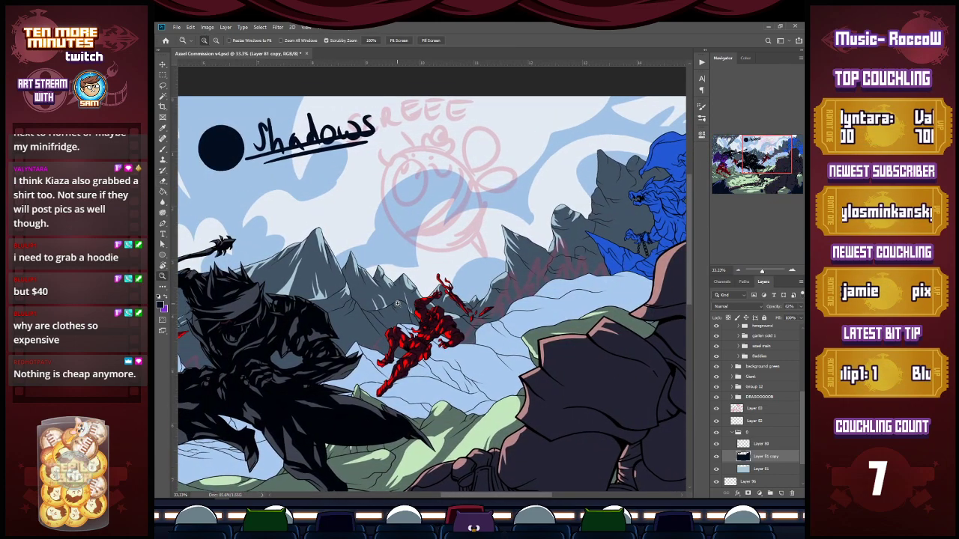
click(398, 303)
click(398, 303)
key(e)
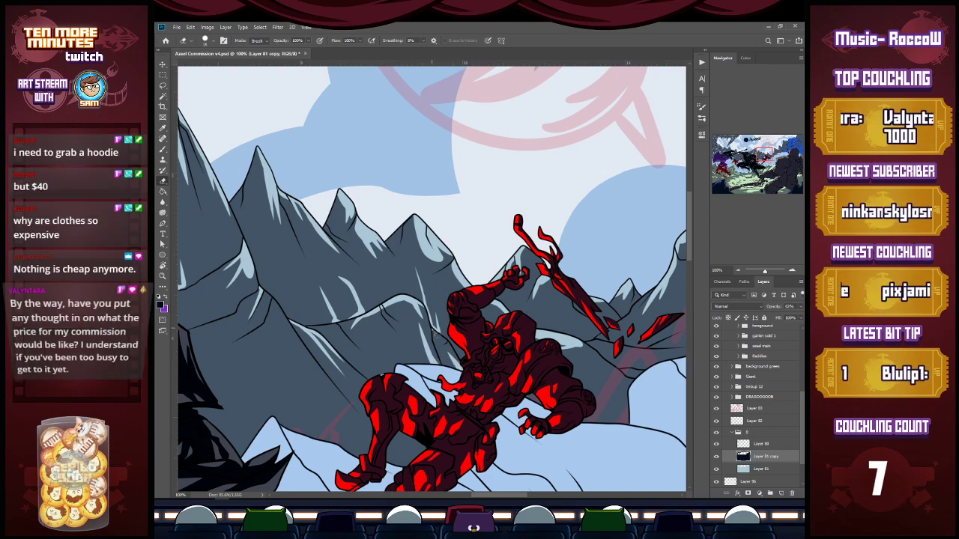
key(ctrl+s)
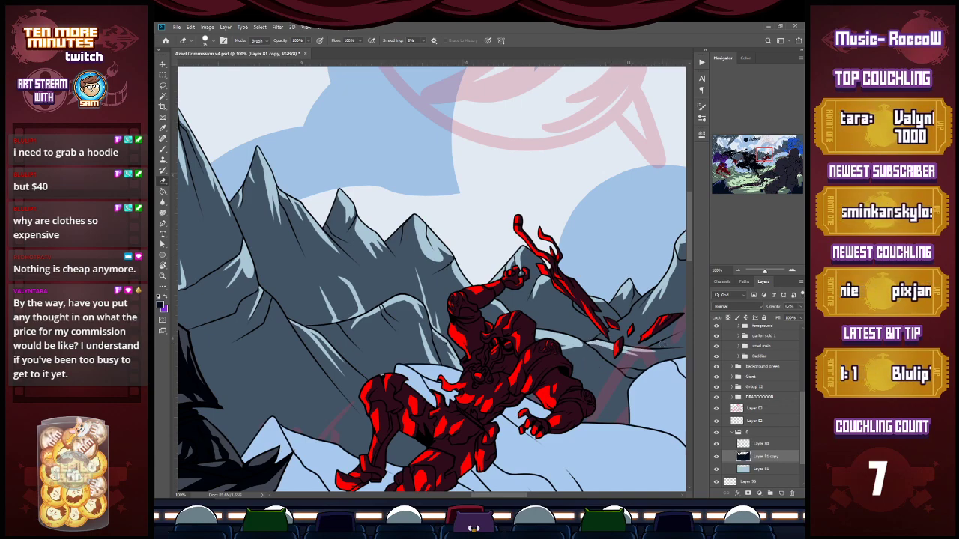
Erase highlight streaks from the shadow on the ridge beside the leaping red warrior and along the edges of the sharp pointed peak.
drag(483, 496, 498, 496)
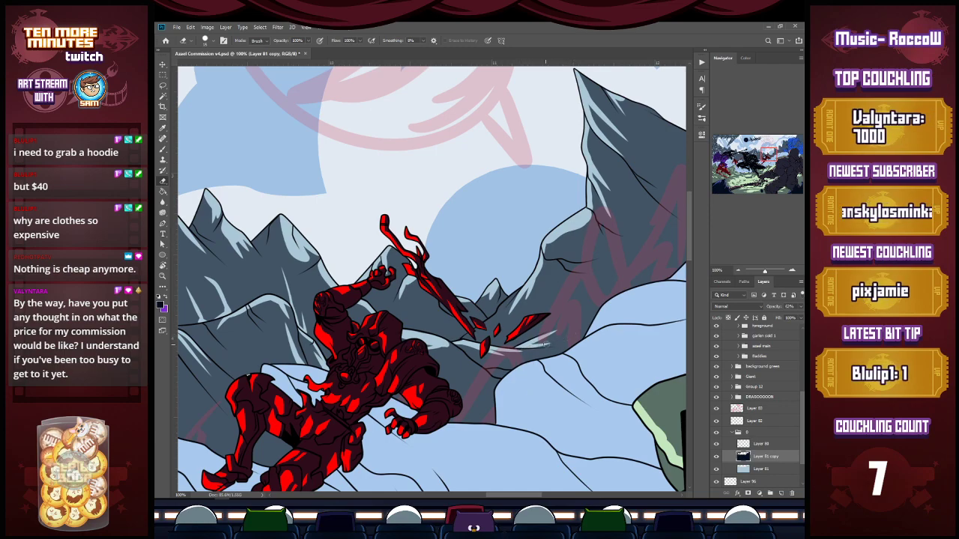
drag(775, 156, 781, 152)
drag(494, 292, 473, 266)
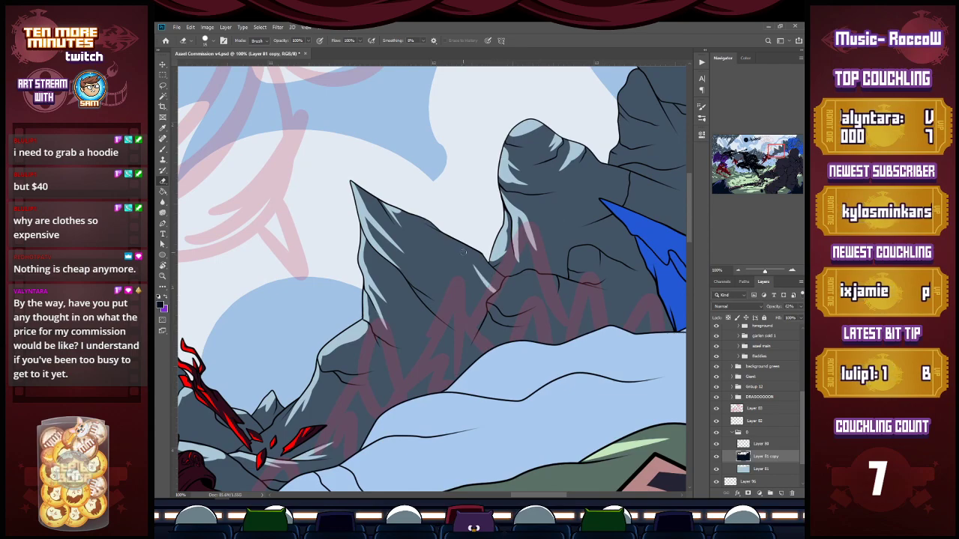
mouse_move(418, 216)
mouse_down()
mouse_move(478, 248)
mouse_move(441, 238)
mouse_up()
drag(487, 262, 472, 254)
Erase highlights on the small rounded boulders at the base of the round-topped mountain, undoing a stray stroke.
mouse_move(573, 253)
mouse_down()
mouse_move(590, 248)
mouse_move(589, 257)
mouse_up()
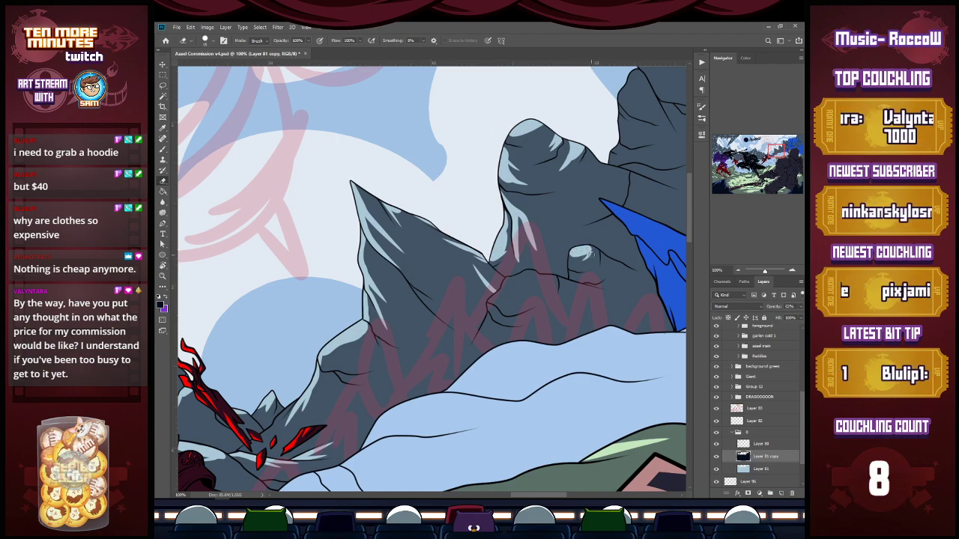
mouse_move(504, 278)
mouse_down()
mouse_move(558, 279)
mouse_move(537, 279)
mouse_up()
mouse_move(491, 305)
mouse_down()
mouse_move(532, 310)
mouse_move(498, 312)
mouse_move(521, 310)
mouse_move(515, 316)
mouse_move(543, 305)
mouse_up()
key(ctrl+z)
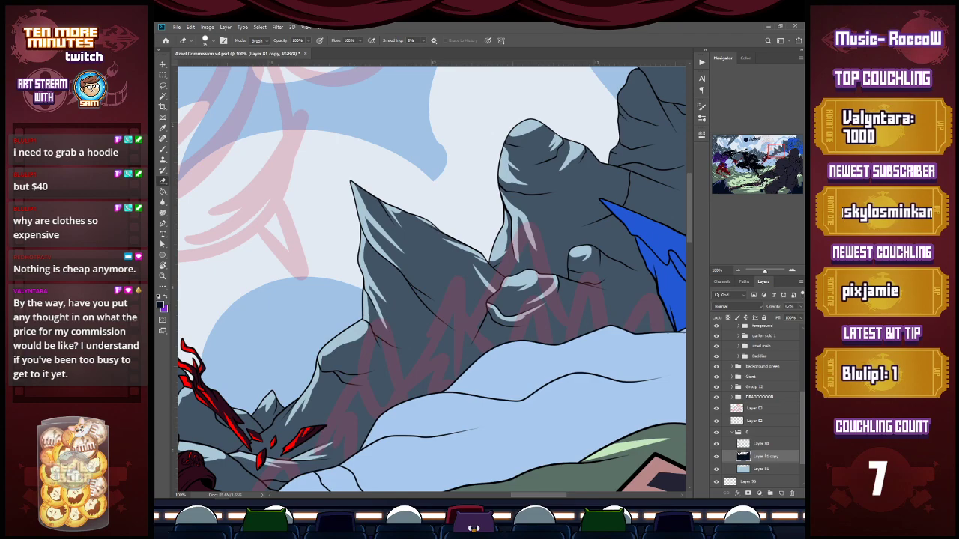
drag(602, 252, 602, 262)
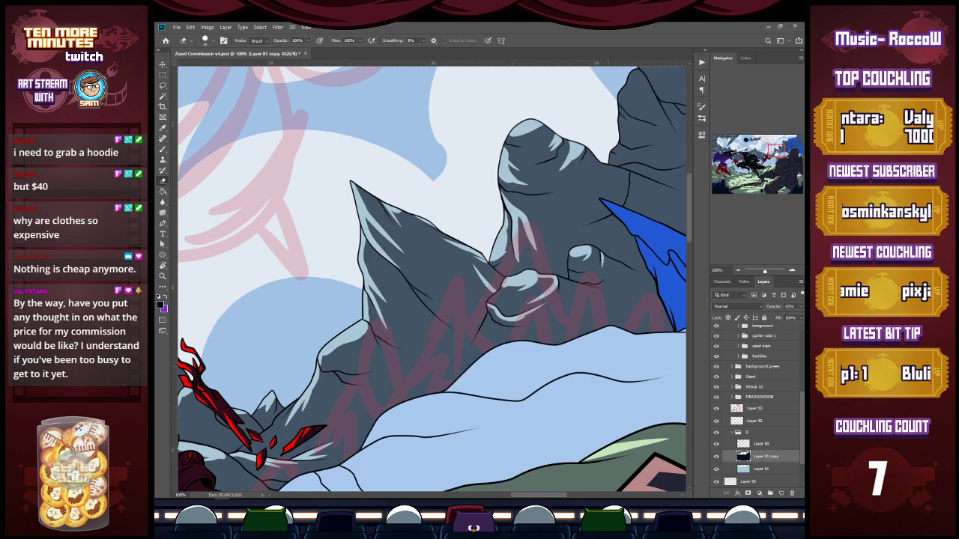
Erase highlights down the left edge of the tall peak beside the blue dragon, redoing the streak on the rock below it.
drag(604, 172, 442, 359)
mouse_move(473, 254)
mouse_down()
mouse_move(457, 282)
mouse_move(481, 301)
mouse_move(464, 287)
mouse_move(476, 292)
mouse_move(469, 269)
mouse_move(455, 305)
mouse_move(455, 291)
mouse_move(468, 341)
mouse_move(449, 341)
mouse_move(471, 374)
mouse_move(470, 357)
mouse_move(461, 402)
mouse_move(469, 372)
mouse_move(453, 408)
mouse_up()
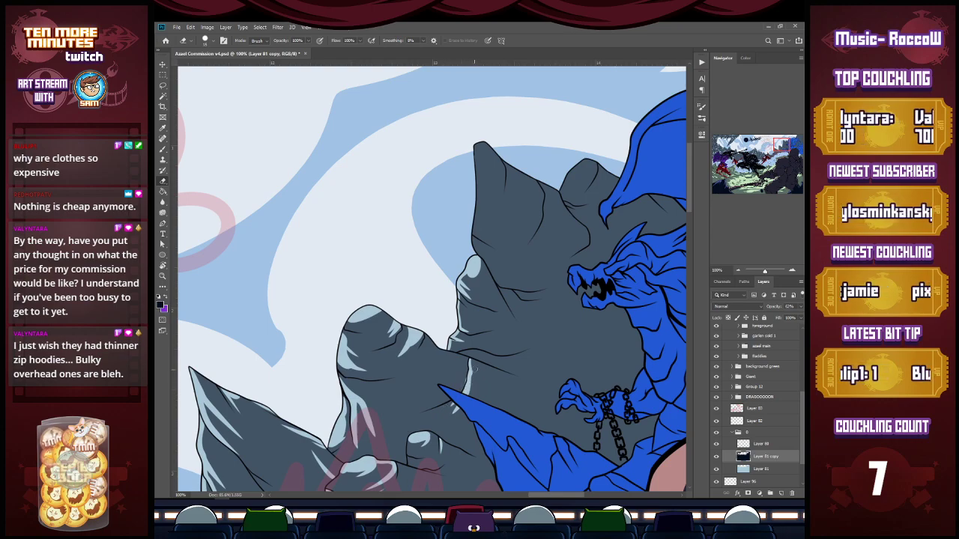
key(ctrl+z)
drag(470, 372, 465, 392)
mouse_move(476, 143)
mouse_down()
mouse_move(473, 236)
mouse_move(492, 245)
mouse_up()
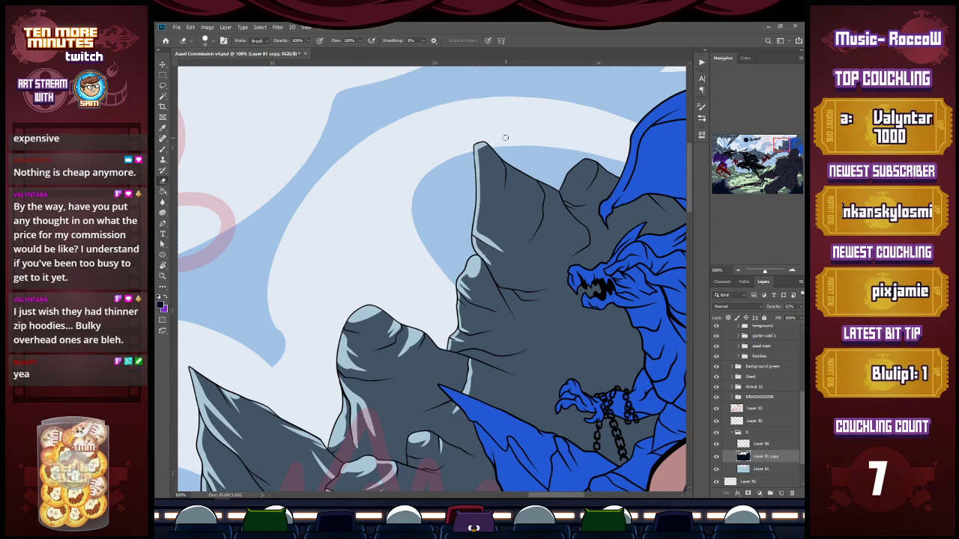
Erase highlights on the small rounded peak by the dragon's wing and along the rock folds near its head and chained claw.
mouse_move(584, 160)
mouse_down()
mouse_move(571, 190)
mouse_move(599, 181)
mouse_up()
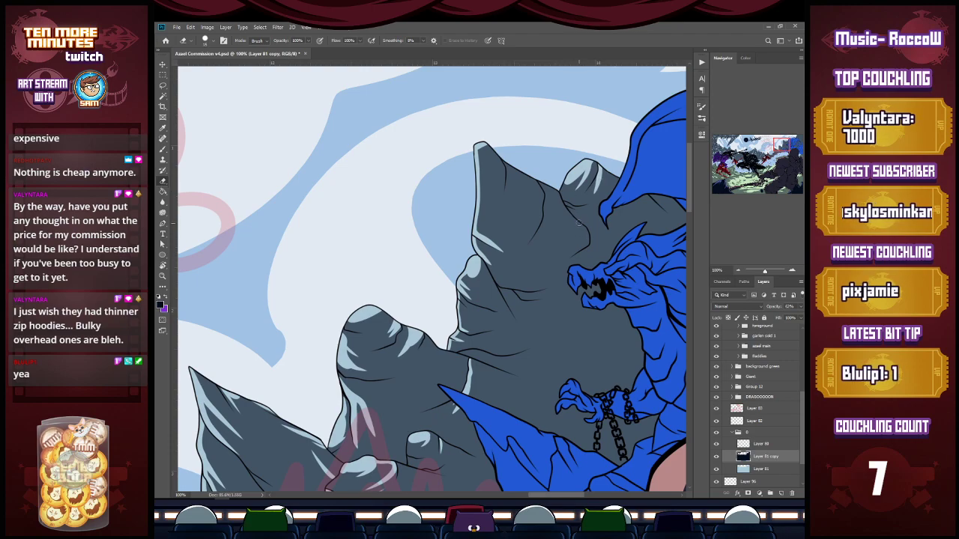
mouse_move(581, 226)
mouse_down()
mouse_move(572, 250)
mouse_move(582, 225)
mouse_move(572, 217)
mouse_move(583, 229)
mouse_move(555, 258)
mouse_move(560, 249)
mouse_up()
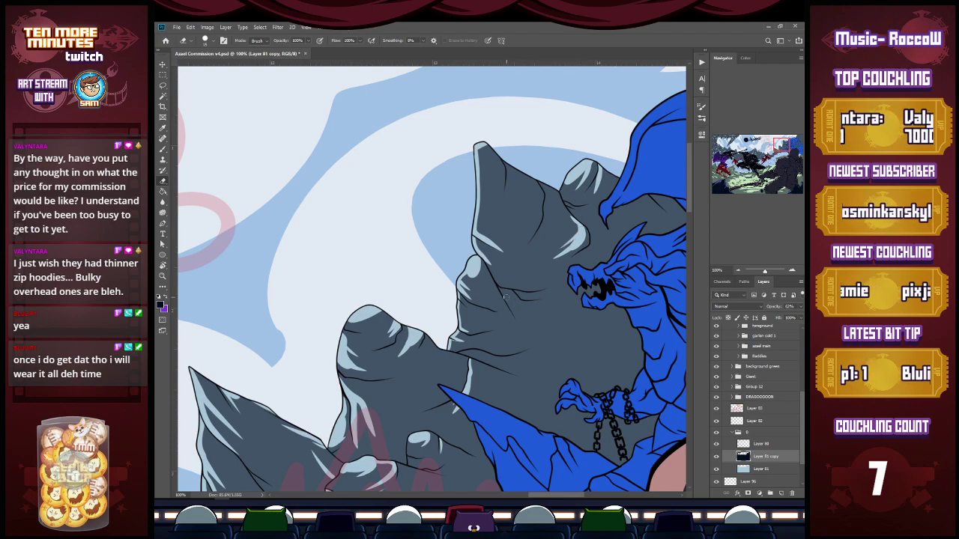
mouse_move(505, 298)
mouse_down()
mouse_move(583, 317)
mouse_move(516, 312)
mouse_move(550, 318)
mouse_move(579, 308)
mouse_move(530, 316)
mouse_up()
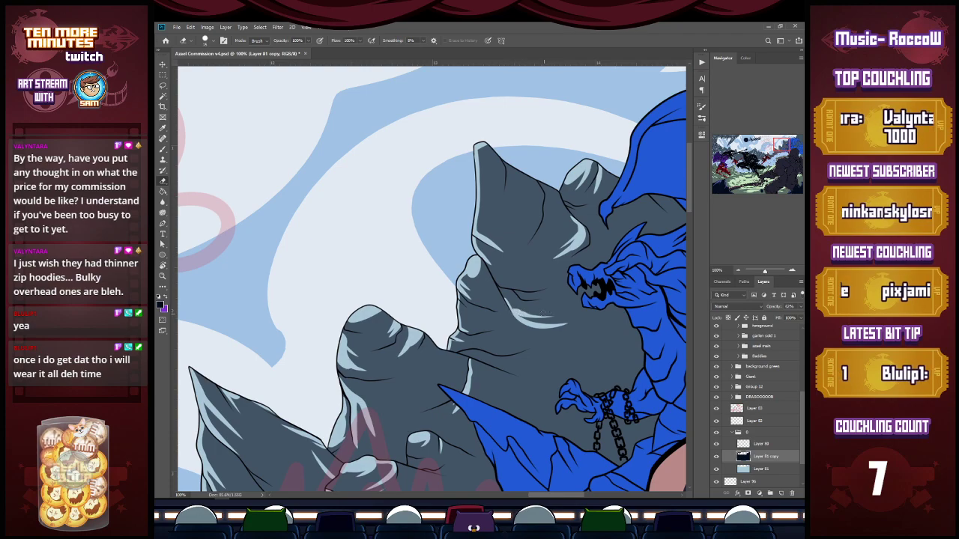
mouse_move(503, 358)
mouse_down()
mouse_move(554, 348)
mouse_move(523, 363)
mouse_move(611, 353)
mouse_up()
drag(534, 363, 567, 358)
Erase highlight streaks from the shadow on the large mountain rising behind the blue dragon's wing.
key(z)
alt+click(586, 371)
alt+click(586, 372)
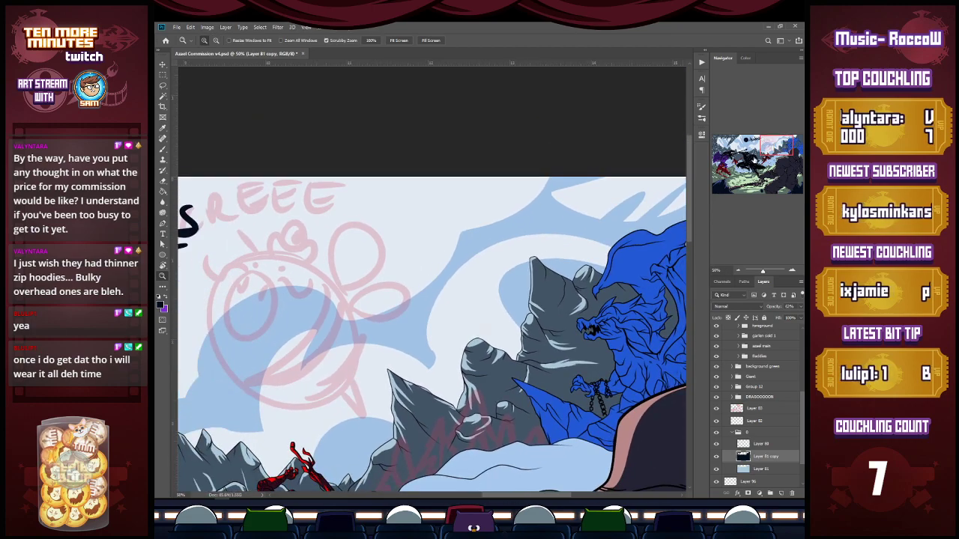
drag(776, 148, 787, 142)
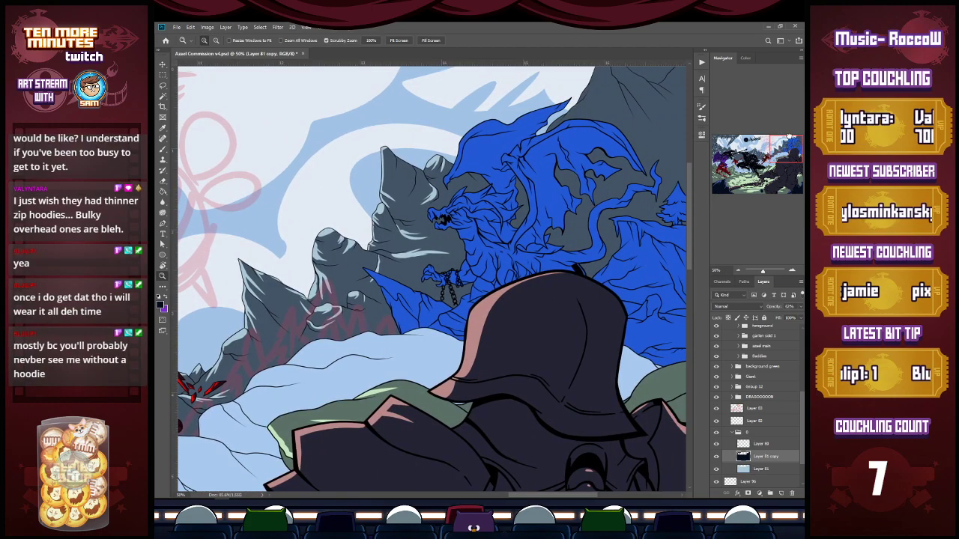
scroll(678, 221, up, 3)
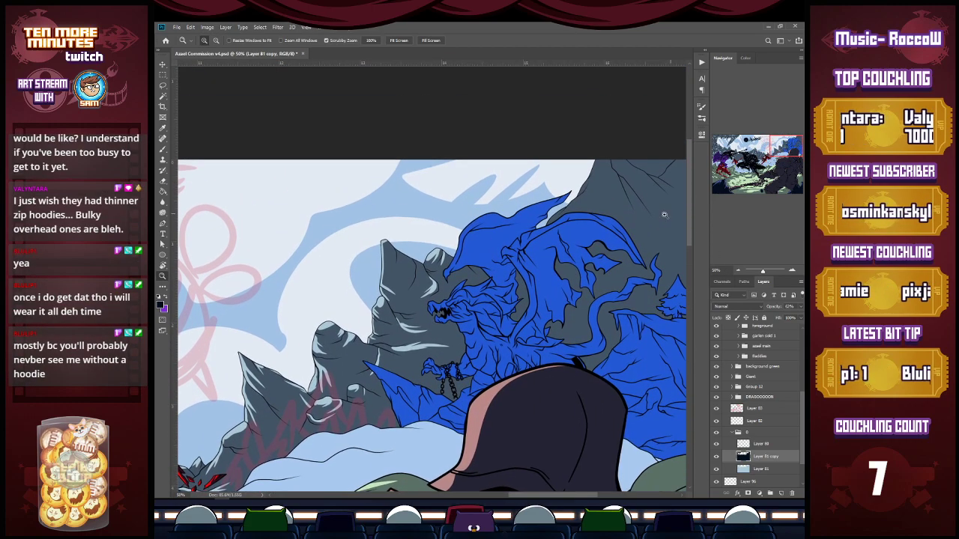
key(b)
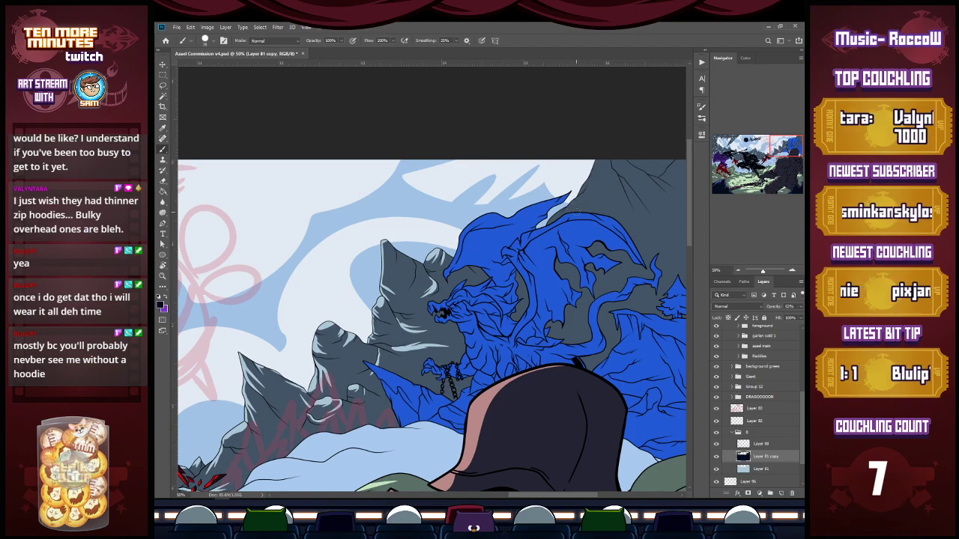
key(e)
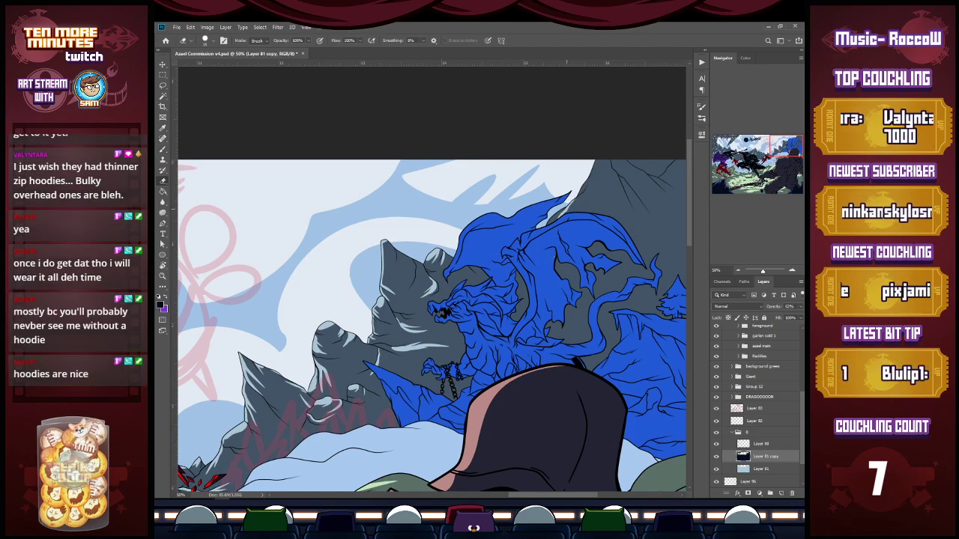
drag(583, 196, 573, 213)
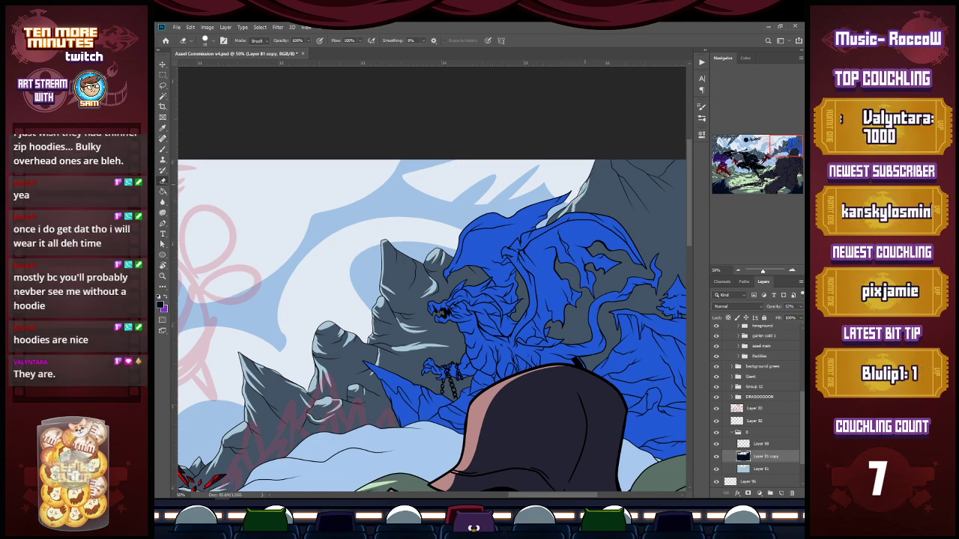
mouse_move(586, 187)
mouse_down()
mouse_move(597, 160)
mouse_move(591, 205)
mouse_up()
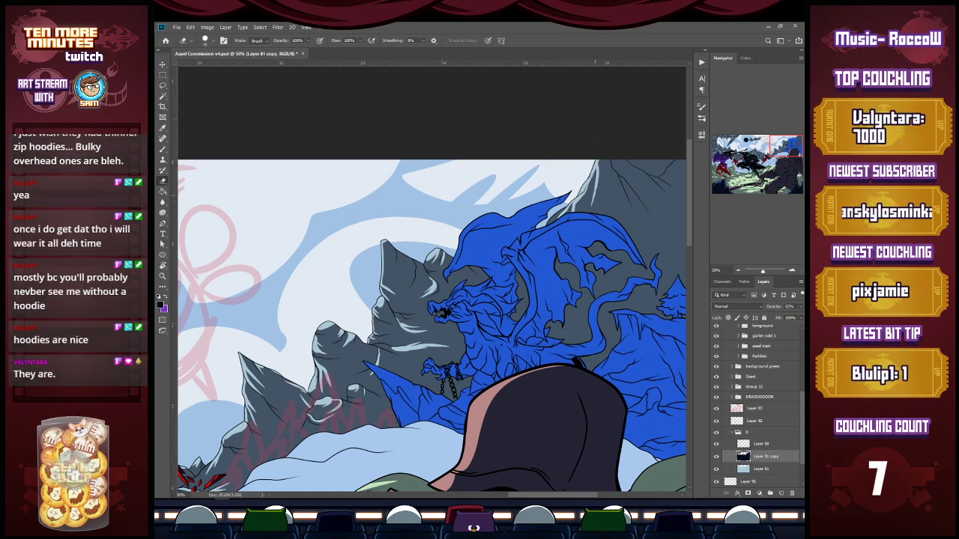
mouse_move(599, 163)
mouse_down()
mouse_move(598, 177)
mouse_move(608, 145)
mouse_up()
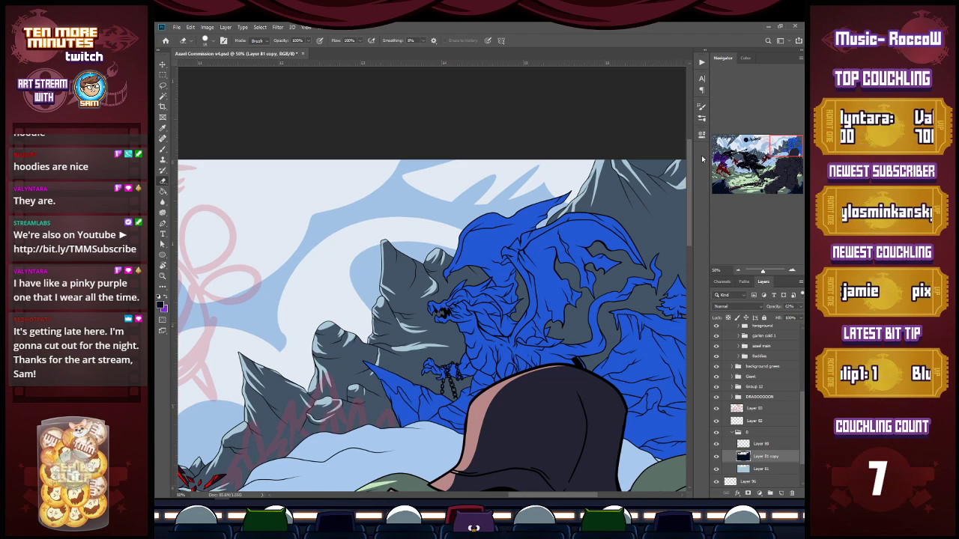
Select the enclosed gap between the upper-right peaks from the line layer and erase its shadow on Layer 81 copy with a larger eraser.
click(762, 444)
key(w)
click(659, 171)
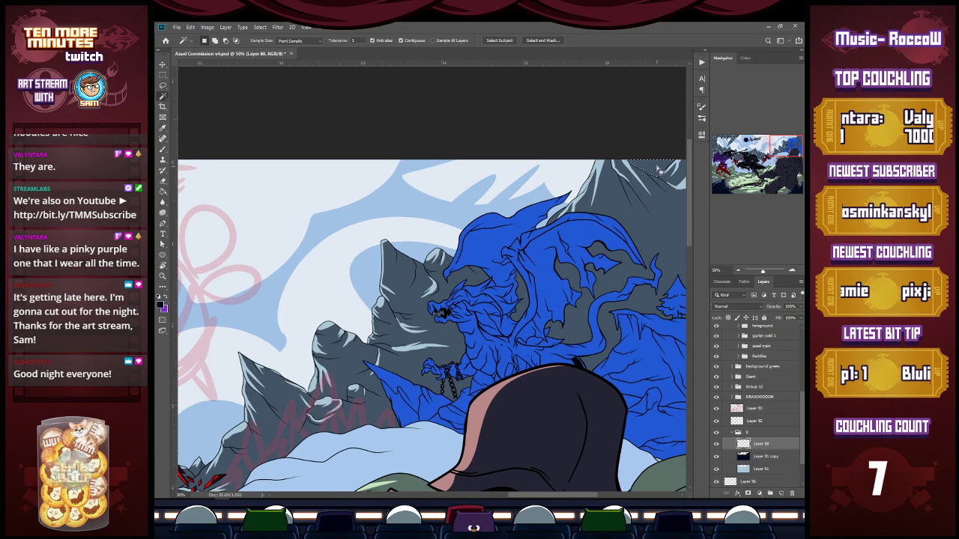
click(765, 456)
key(e)
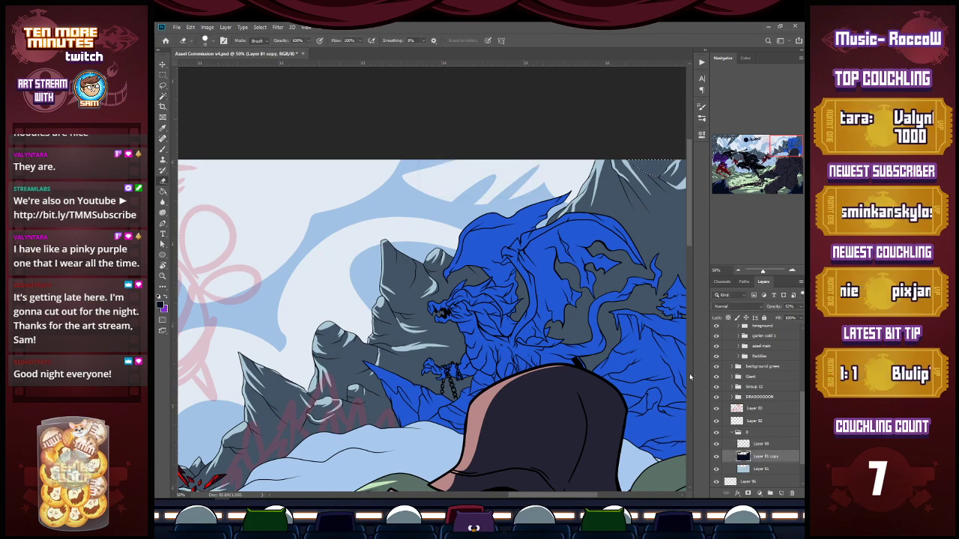
key(bracketright)
key(bracketright)
key(bracketright)
key(bracketright)
key(bracketright)
key(bracketright)
key(bracketright)
key(bracketright)
key(bracketright)
key(bracketright)
key(bracketright)
key(bracketright)
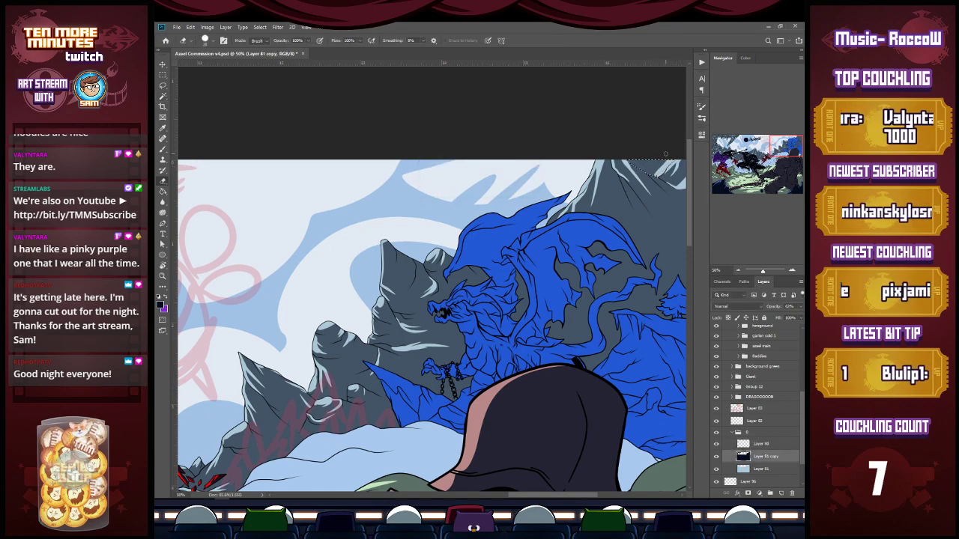
drag(664, 151, 659, 165)
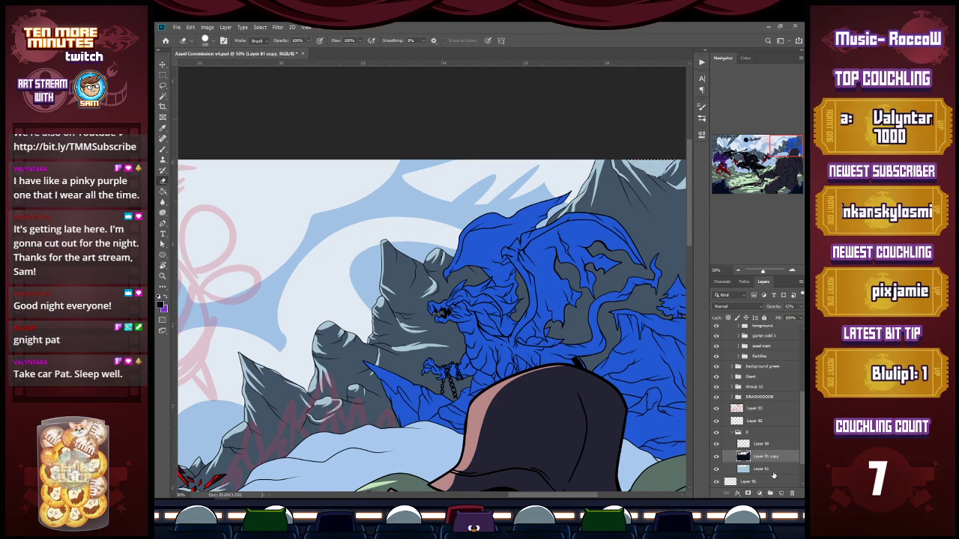
Erase the mountain base colour on Layer 81 within the selected gap to expose the sky, and deselect.
key(alt+bracketleft)
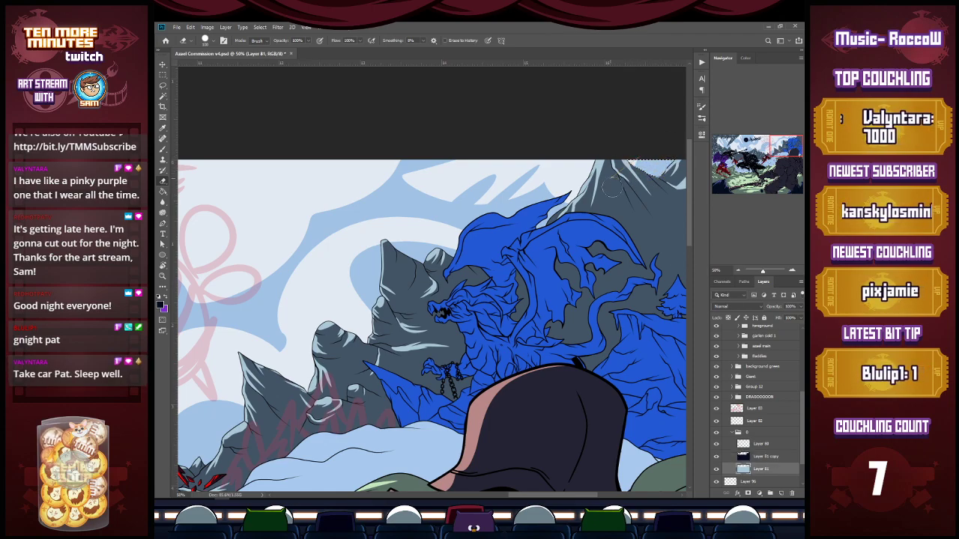
key(l)
key(ctrl+d)
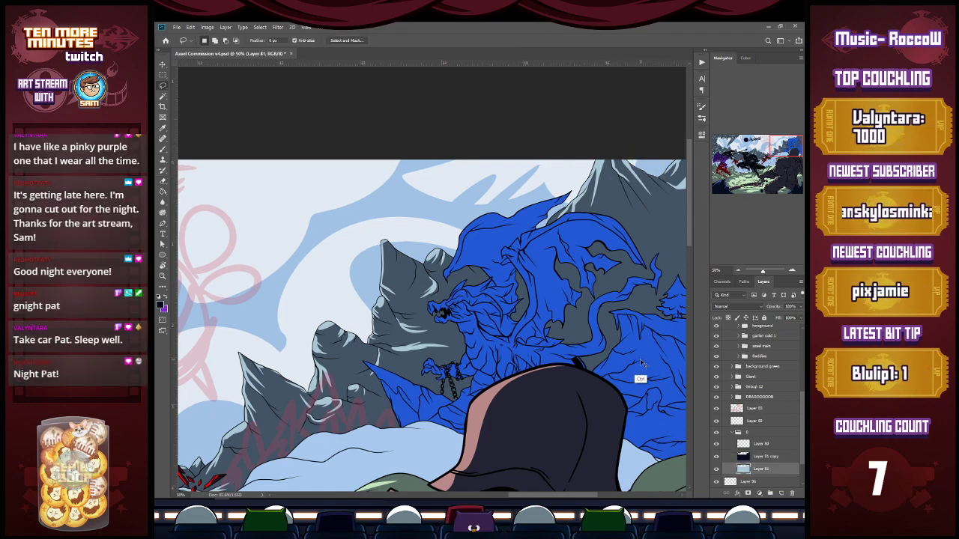
Examine the cleared sky gap between the upper-right peaks up close, with the line layer hidden and shown.
click(717, 445)
click(717, 445)
key(z)
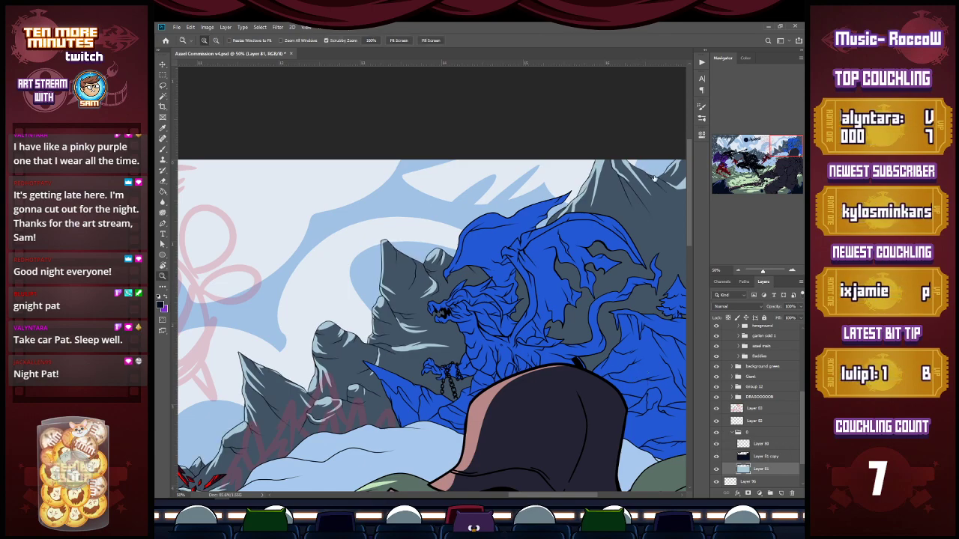
click(655, 166)
click(657, 166)
click(659, 167)
alt+click(661, 176)
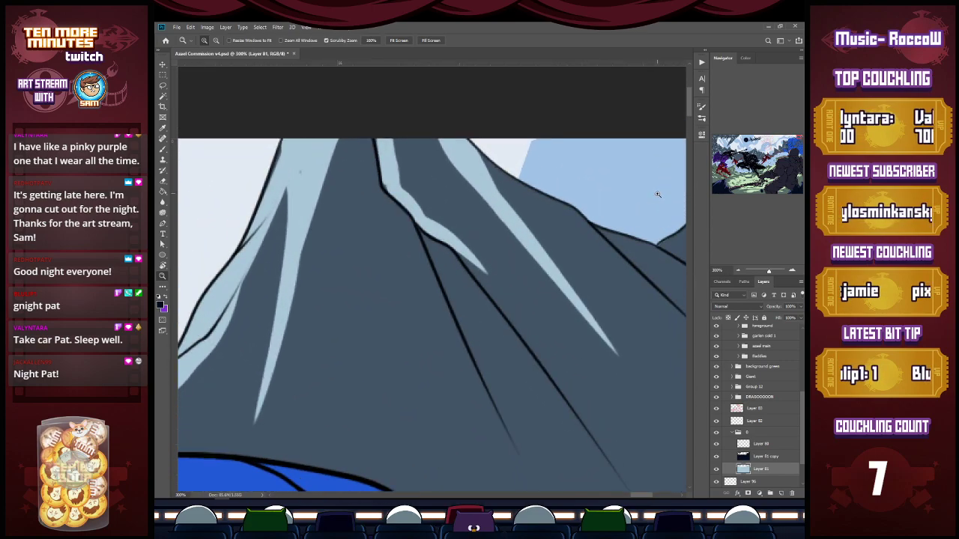
alt+click(653, 218)
alt+click(654, 206)
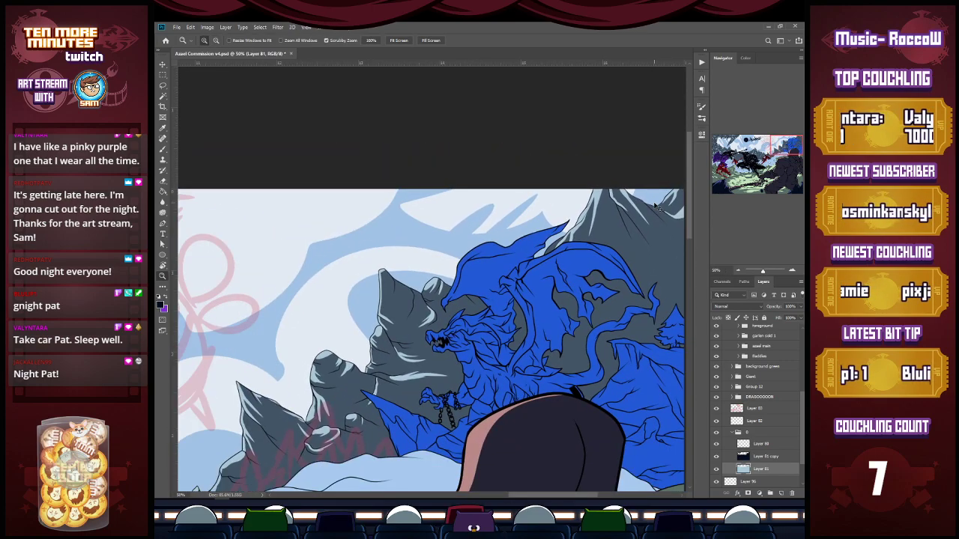
Save the document and erase highlights from the shadow on Layer 81 copy along the mountain in the canvas's upper right corner.
click(767, 456)
key(ctrl+s)
key(e)
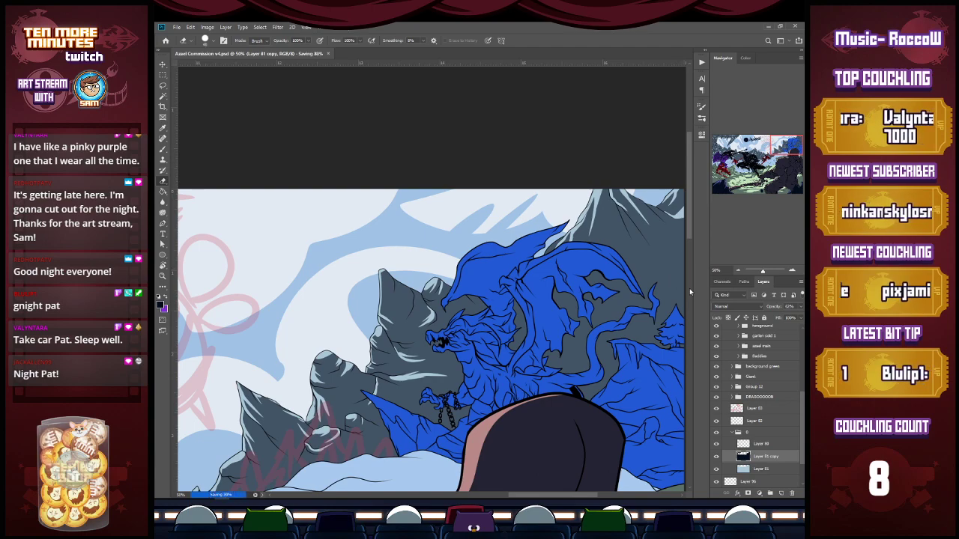
click(689, 287)
drag(792, 168, 792, 154)
alt+click(665, 198)
alt+click(665, 198)
click(675, 143)
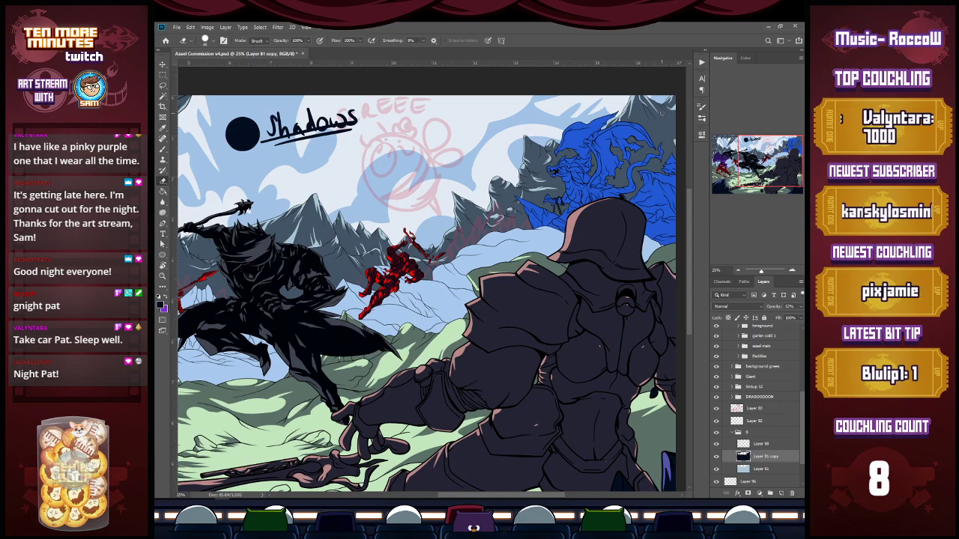
drag(674, 141, 662, 116)
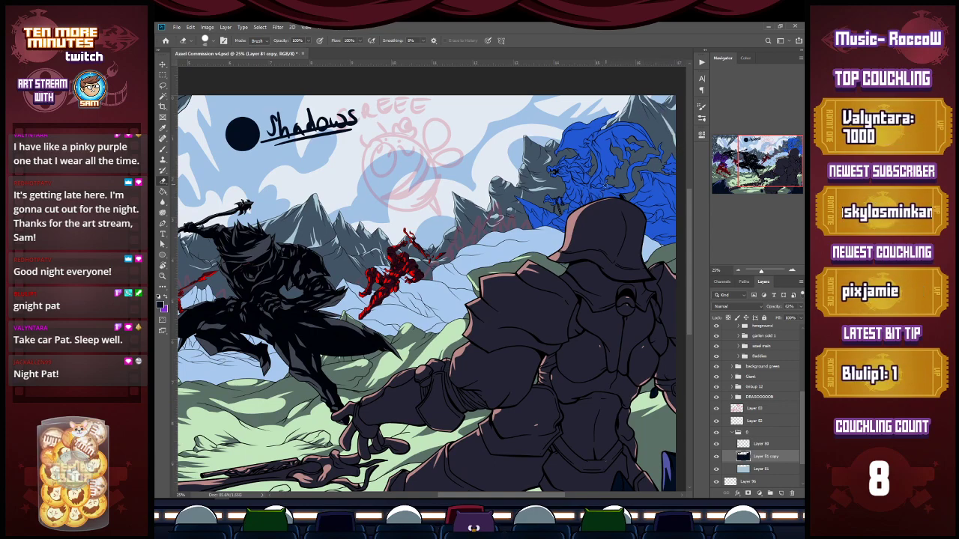
Erase more highlights from the shadow on Layer 81 copy across the mountain behind the dragon, and save the document.
drag(631, 143, 641, 120)
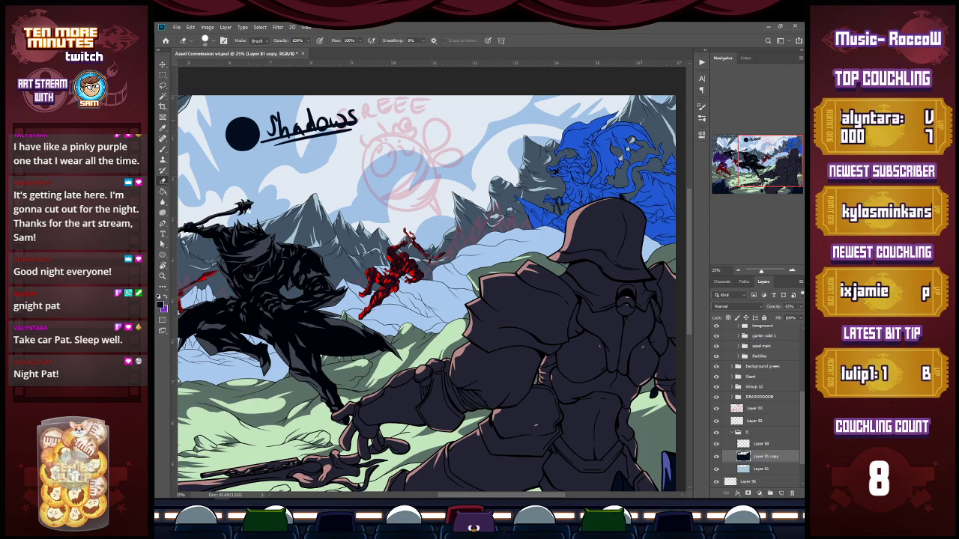
drag(612, 165, 629, 146)
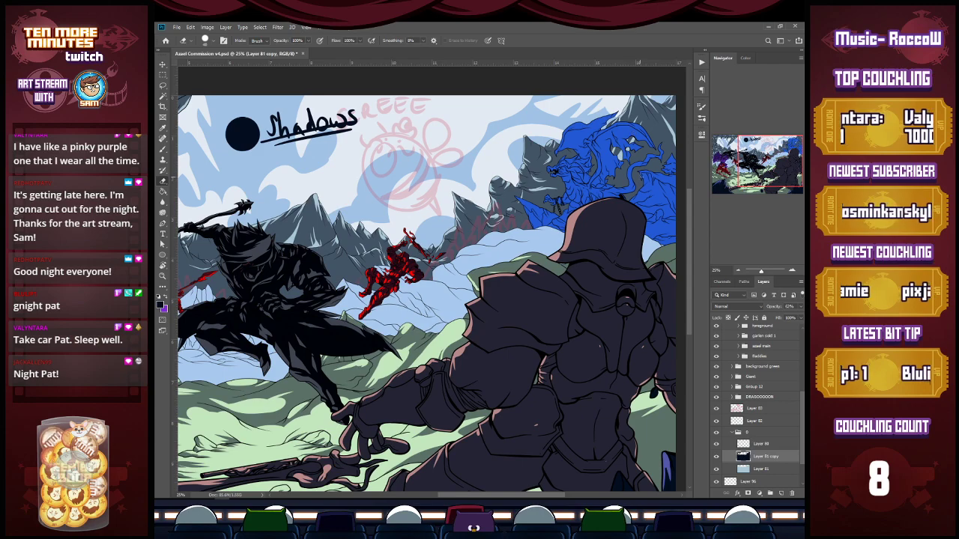
mouse_move(665, 174)
mouse_down()
mouse_move(654, 136)
mouse_move(666, 136)
mouse_up()
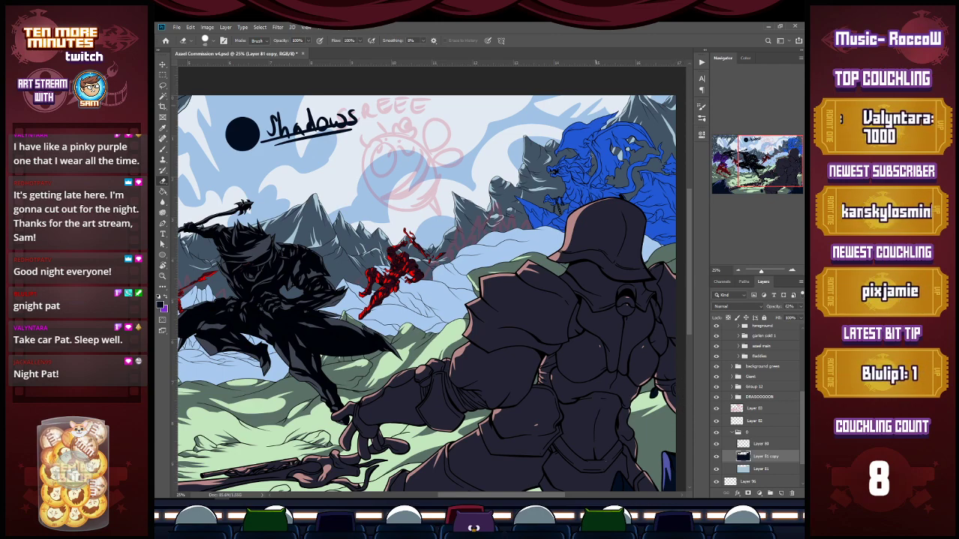
key(ctrl+minus)
key(ctrl+s)
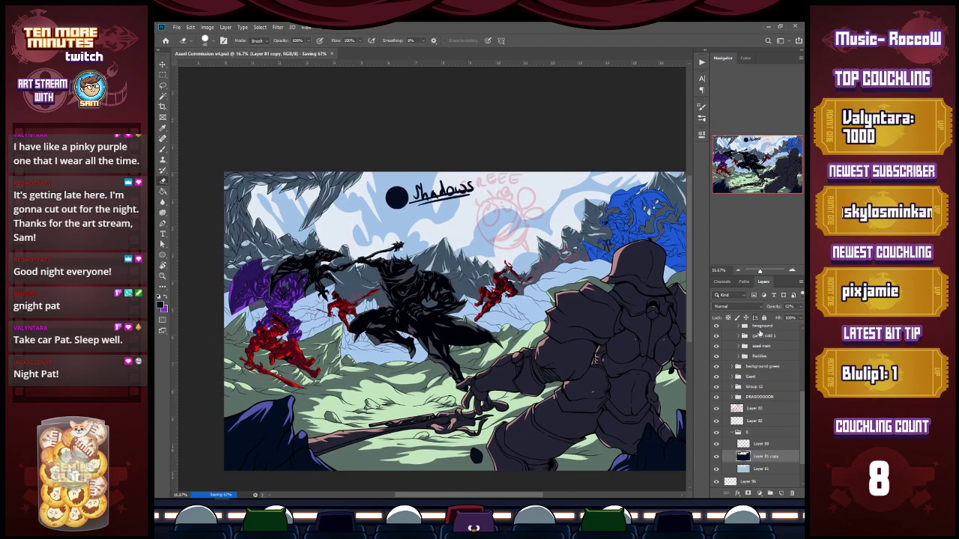
Duplicate the dragon's base colour layer, Layer 79, inside the dragon group.
click(735, 432)
click(737, 397)
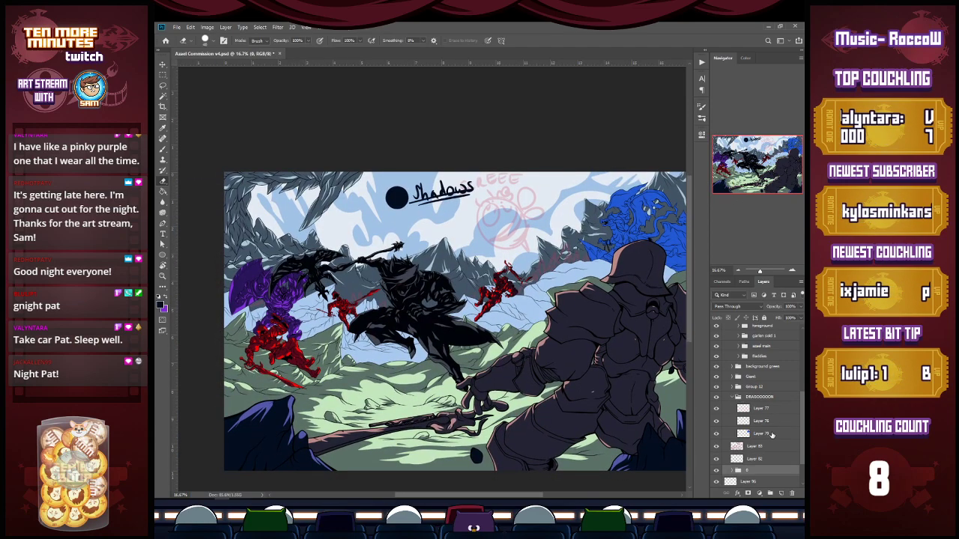
click(769, 433)
key(ctrl+j)
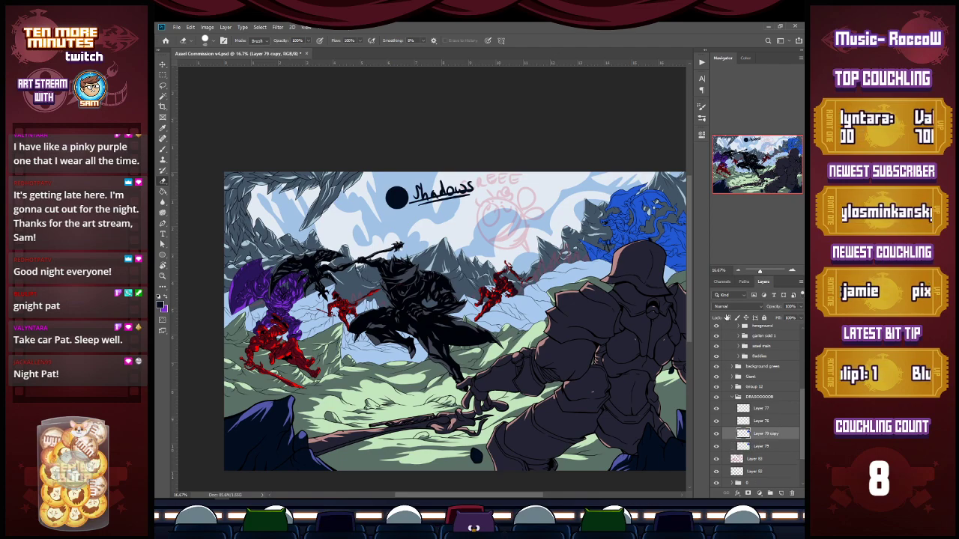
Fill the dragon on Layer 79 copy with the dark foreground colour, lower the layer's opacity to 77%, and save the document.
key(g)
click(656, 229)
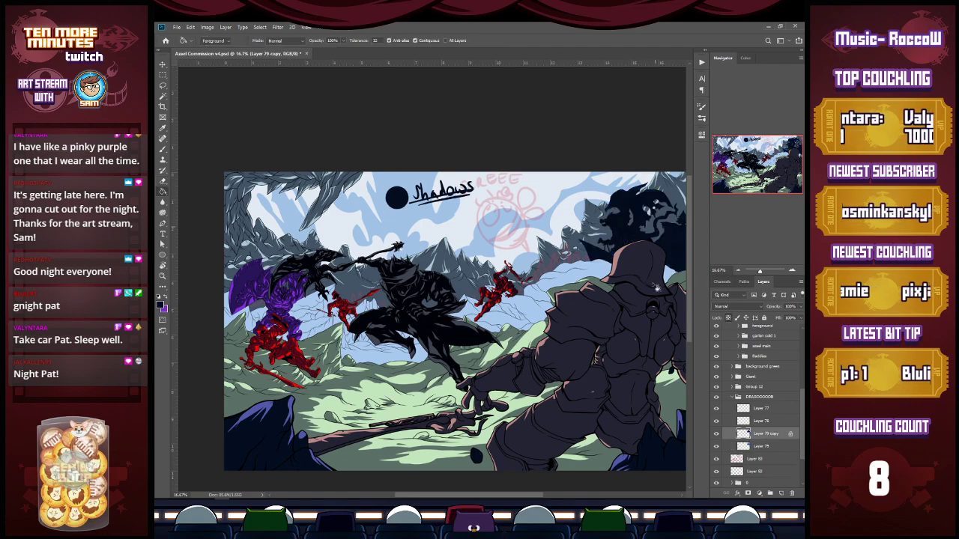
click(799, 306)
drag(800, 317, 792, 319)
key(z)
click(618, 222)
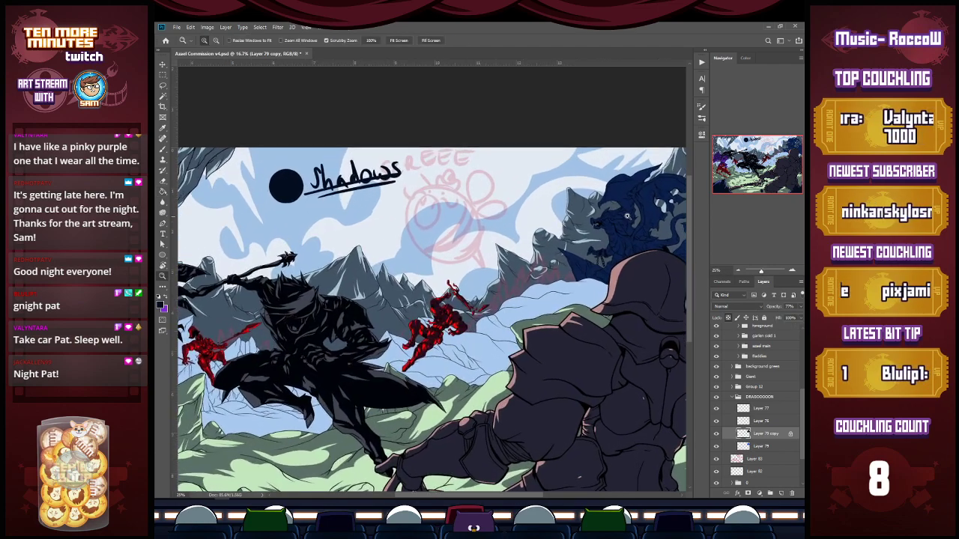
key(ctrl+s)
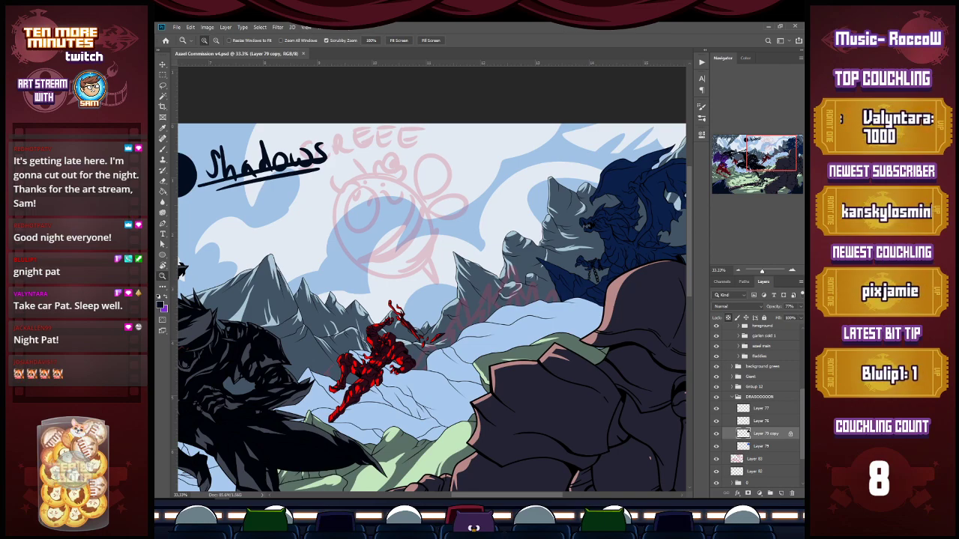
Stroke highlight shapes with the eraser on Layer 79 copy along the pointed tip below the claw, the snout and the chest.
key(e)
key(z)
click(561, 263)
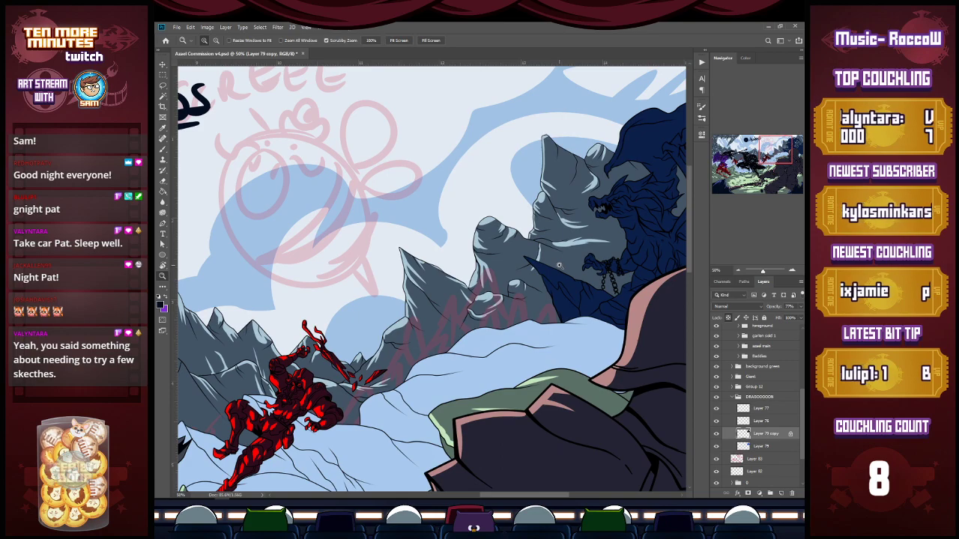
key(e)
drag(527, 257, 561, 271)
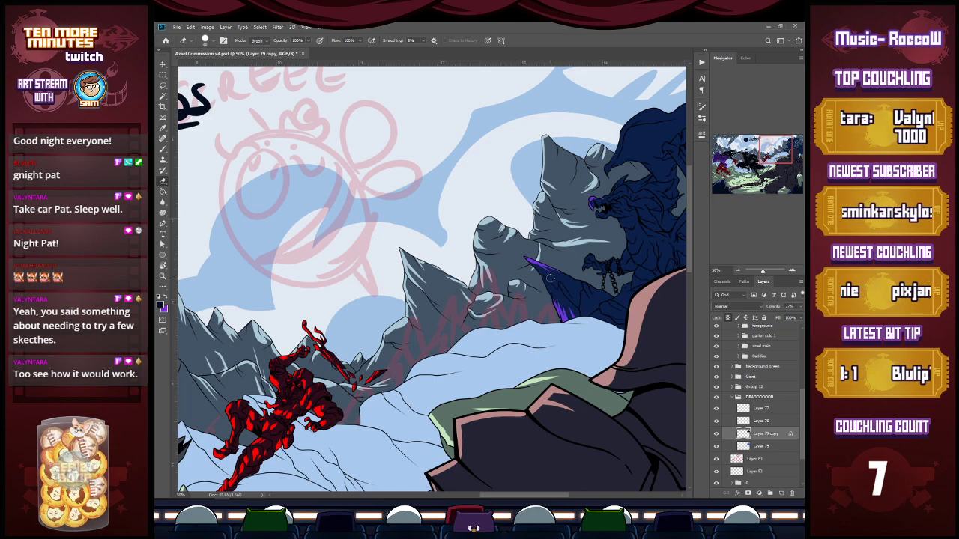
key(z)
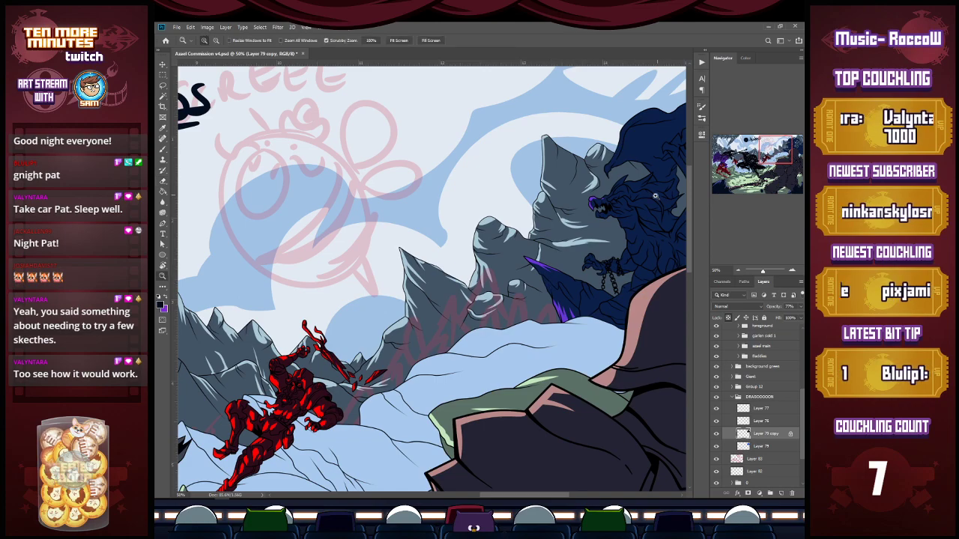
click(628, 224)
key(e)
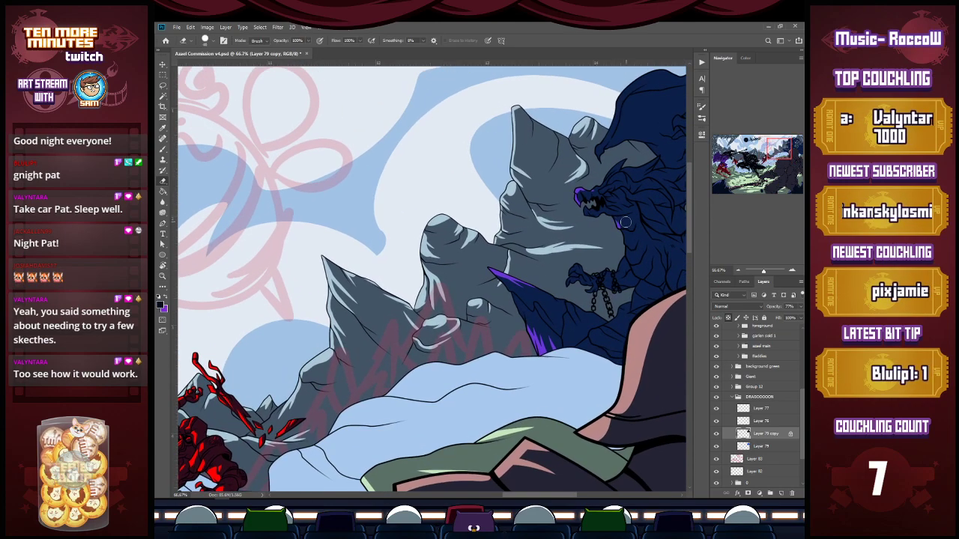
Stroke a small patch between the dragon's raised claws on Layer 79 copy with a much smaller eraser.
click(575, 275)
key(z)
click(582, 274)
click(582, 274)
key(e)
key([)
key([)
key([)
key([)
key([)
key([)
key([)
key([)
key([)
key([)
drag(560, 283, 550, 288)
mouse_move(549, 287)
mouse_down()
mouse_move(560, 275)
mouse_move(577, 286)
mouse_move(555, 284)
mouse_up()
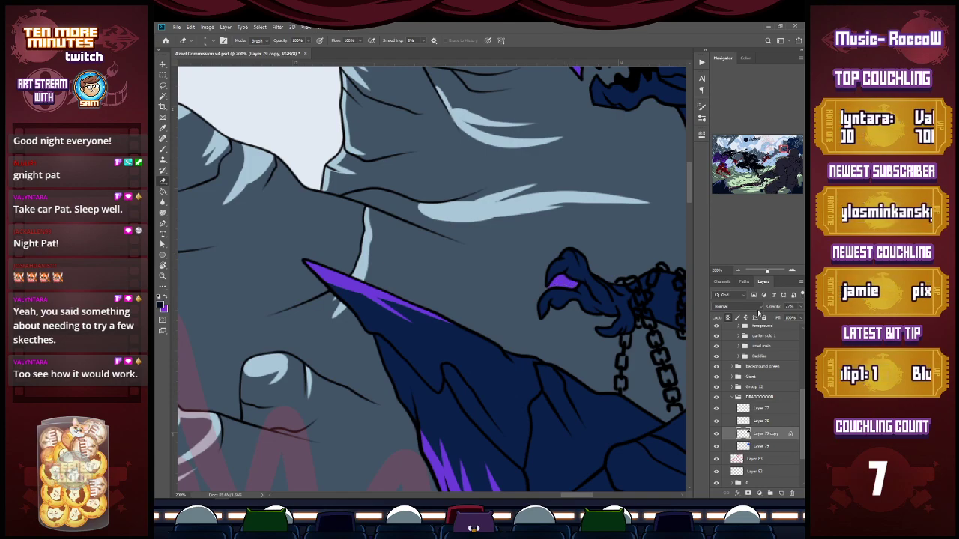
Delete the purple patch between the raised claws on Layer 79 copy and erase the base colour beneath it on Layer 79.
click(764, 448)
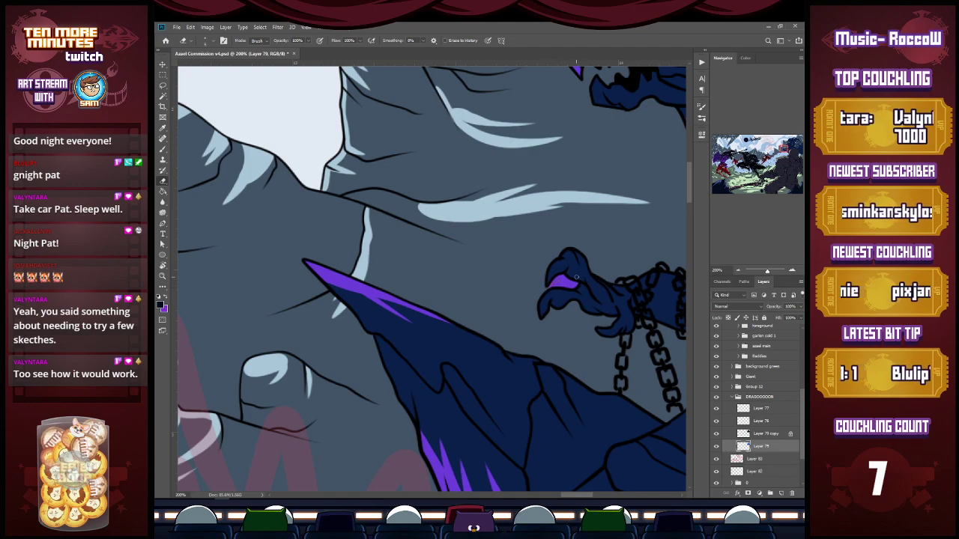
click(765, 435)
key(w)
click(565, 283)
key(ctrl+x)
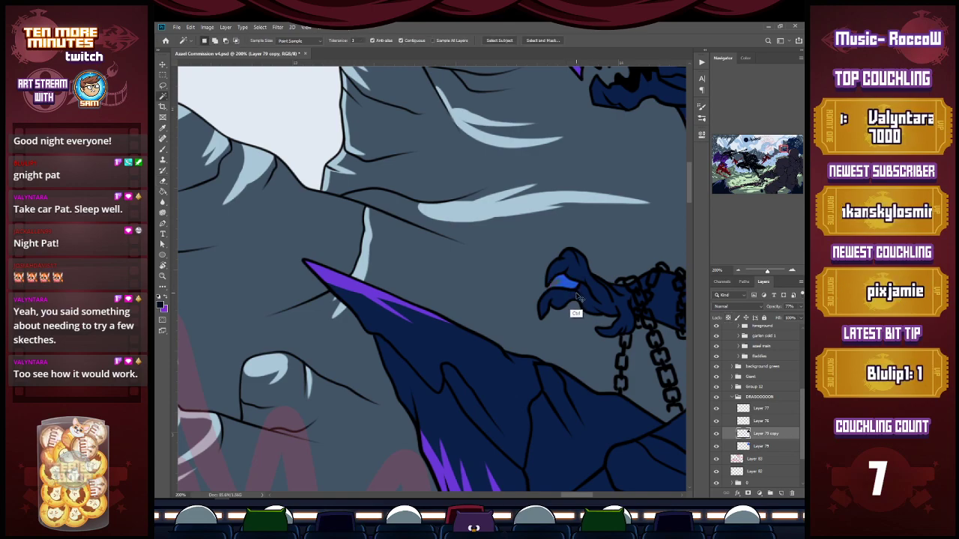
click(768, 447)
key(e)
drag(575, 284, 559, 286)
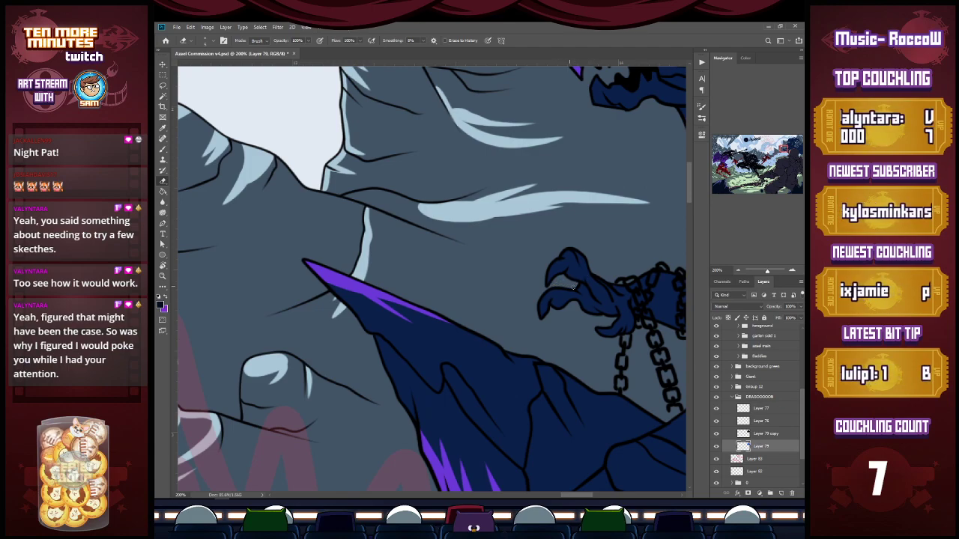
Unlock transparency on Layer 79 copy, select the purple patches on the pointed tip, snout and chest, delete them, and deselect.
click(773, 436)
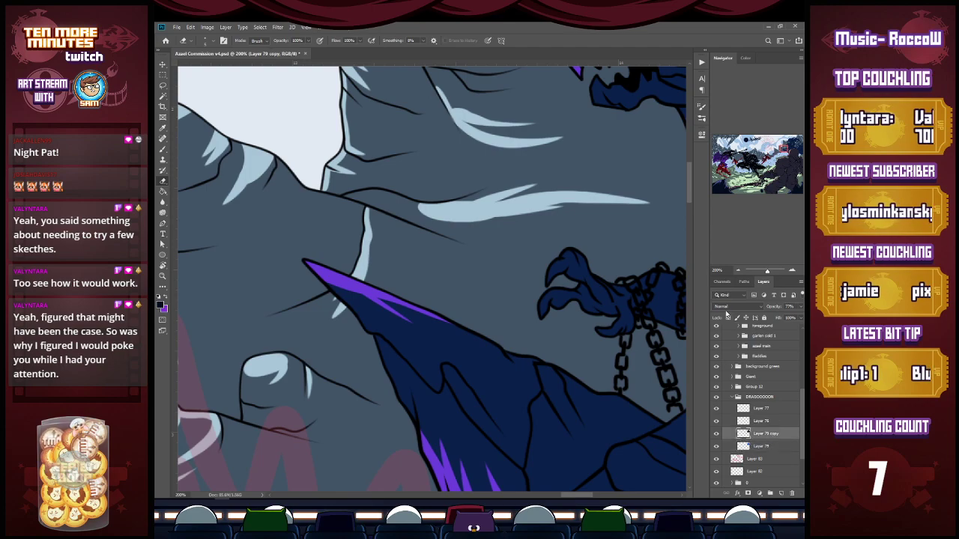
key(w)
click(367, 293)
key(Delete)
key(ctrl+d)
click(446, 473)
key(Delete)
key(ctrl+d)
alt+click(501, 438)
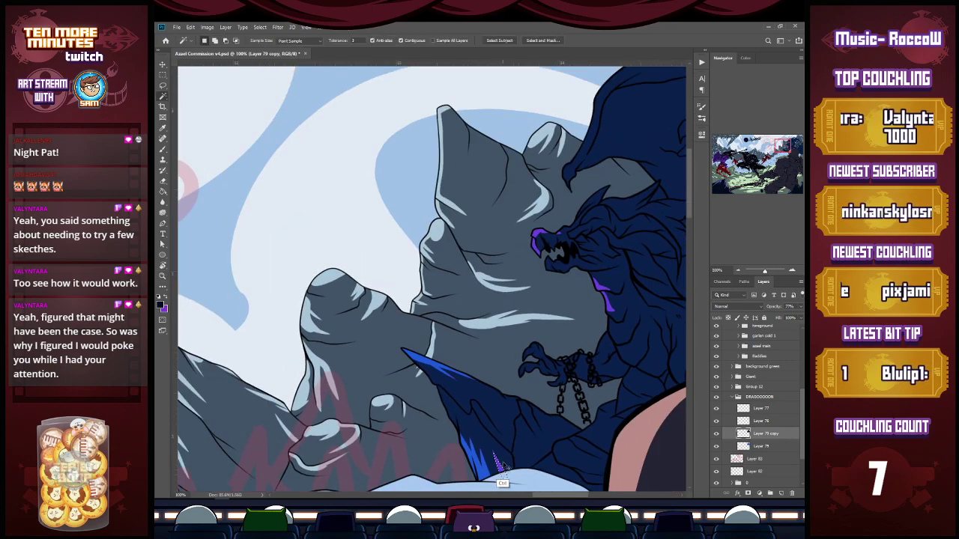
click(538, 239)
key(Delete)
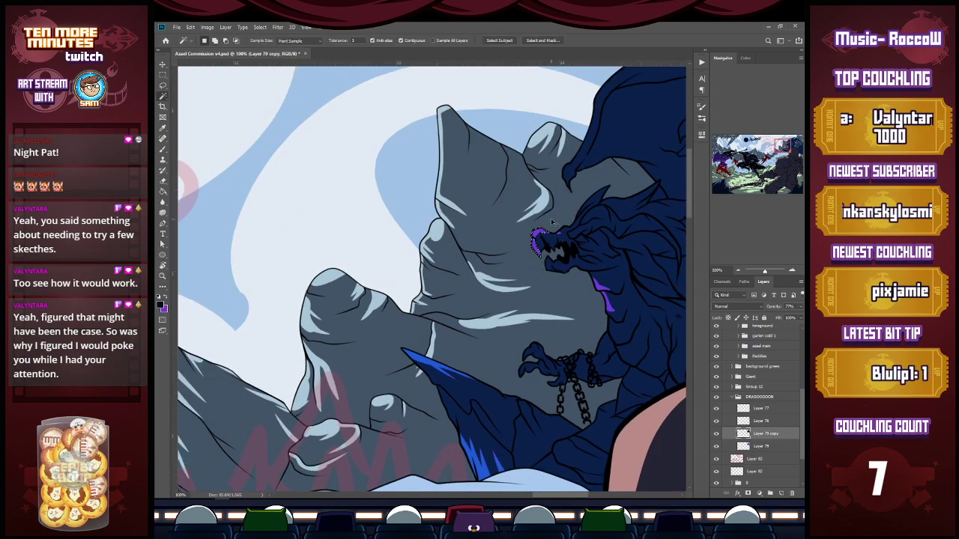
key(ctrl+d)
key(ctrl+x)
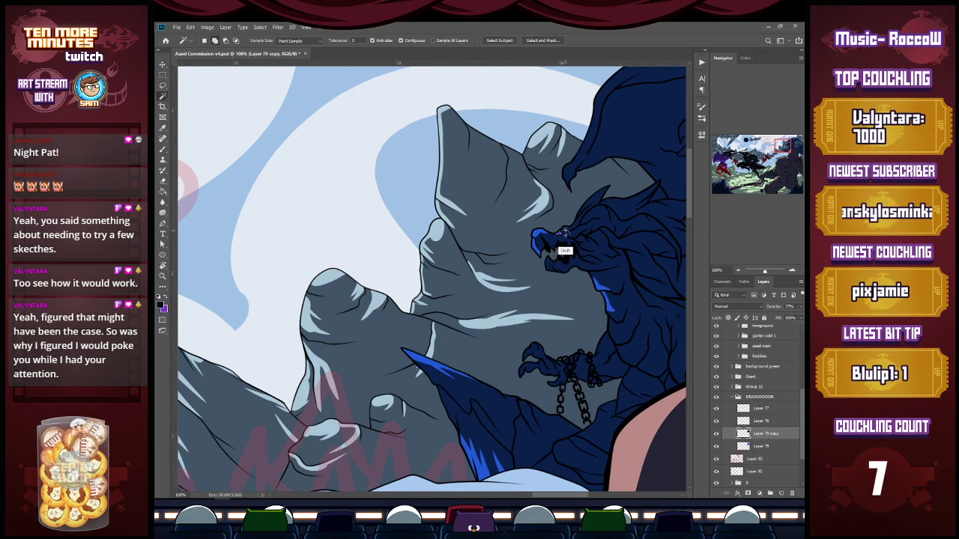
Erase thin highlights from the shadow on Layer 79 copy along the pointed tip below the dragon's claw.
key(e)
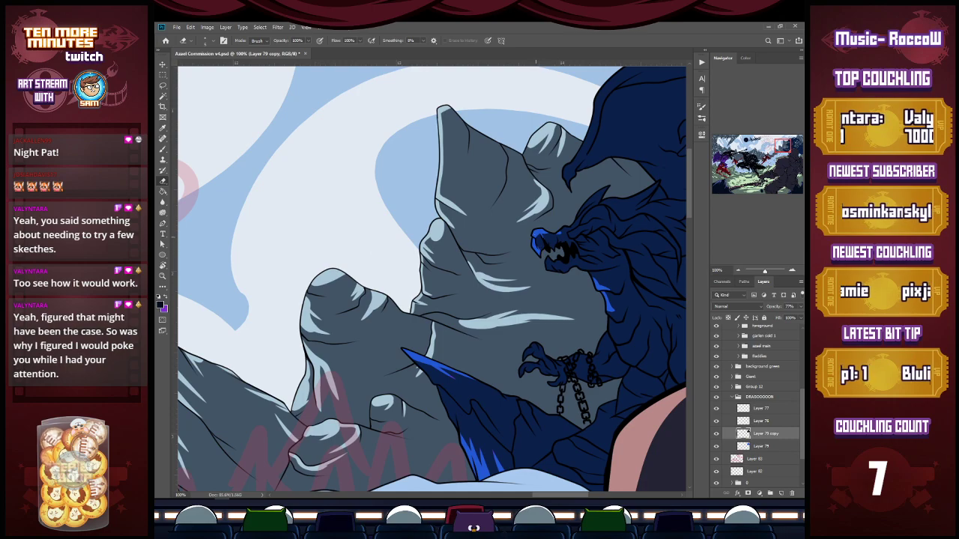
drag(414, 359, 462, 381)
key(ctrl+z)
drag(415, 361, 485, 384)
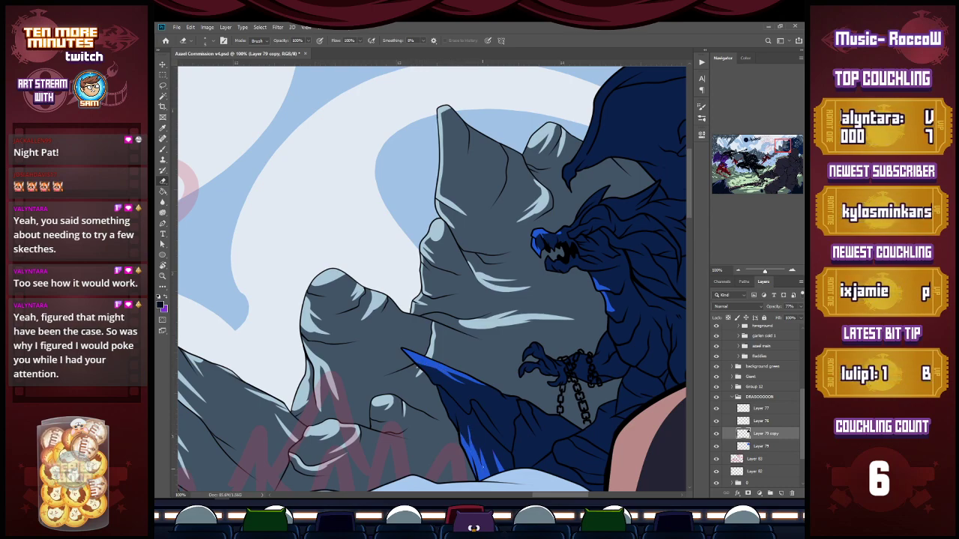
mouse_move(478, 437)
mouse_down()
mouse_move(484, 461)
mouse_move(495, 458)
mouse_move(490, 442)
mouse_up()
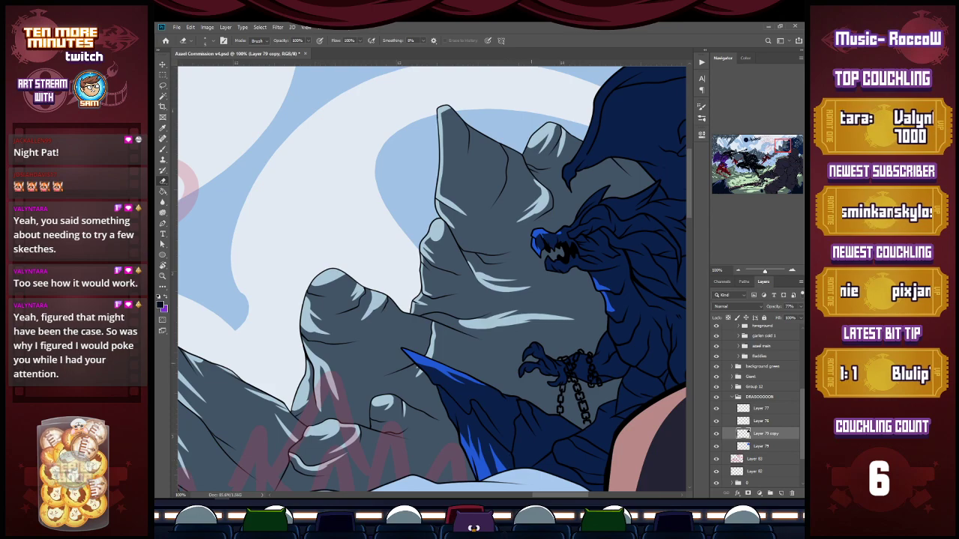
Erase highlights from the shadow along the dragon's claws, arm, chest and head, saving the document along the way.
drag(522, 359, 539, 347)
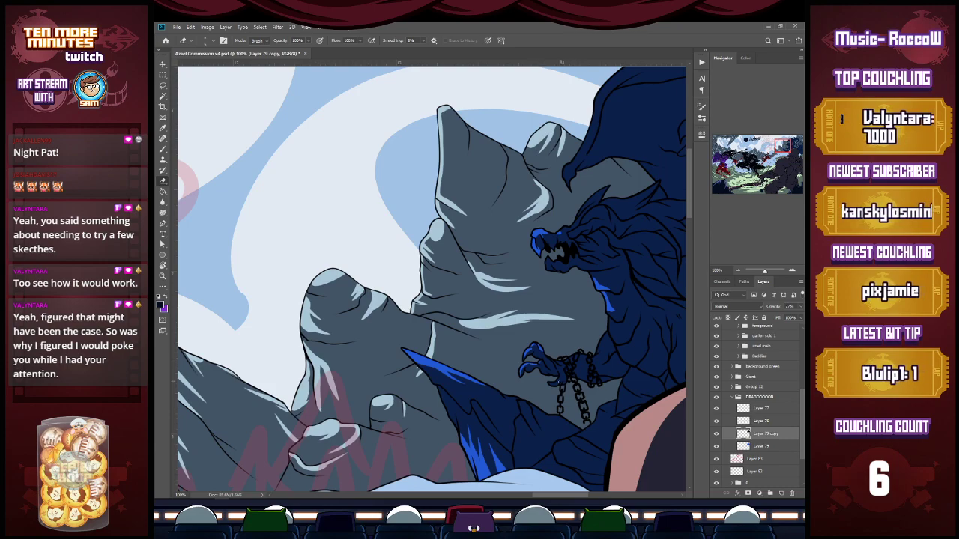
drag(547, 382, 562, 378)
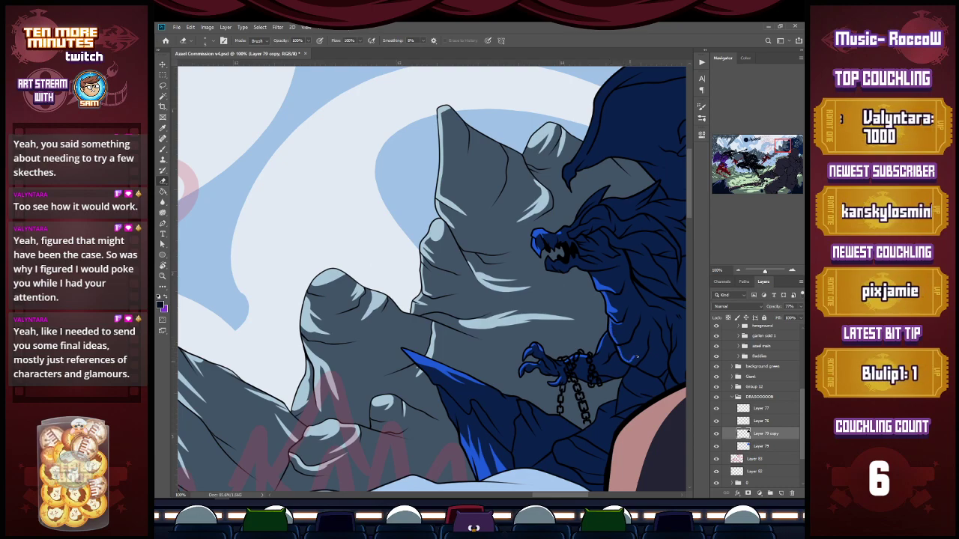
mouse_move(634, 360)
mouse_down()
mouse_move(645, 342)
mouse_move(644, 350)
mouse_up()
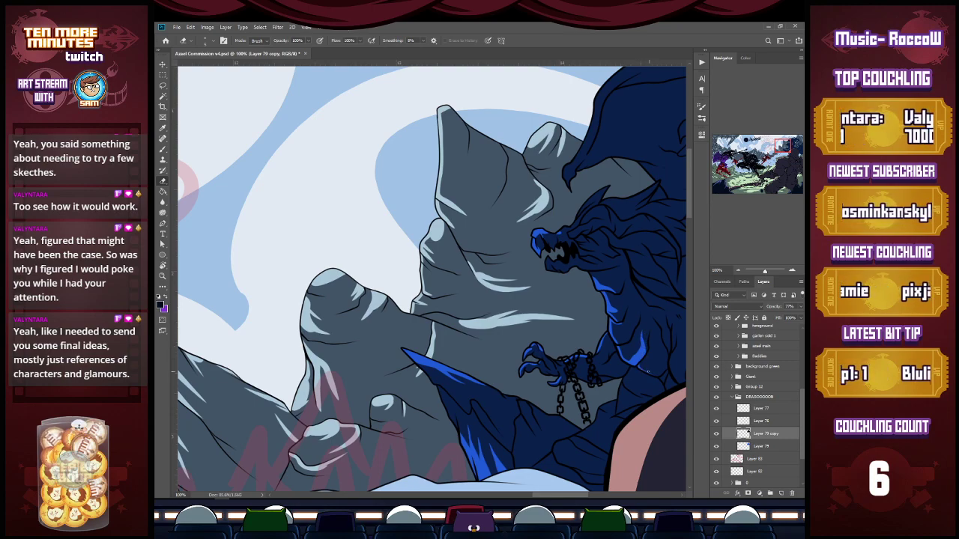
drag(639, 367, 662, 373)
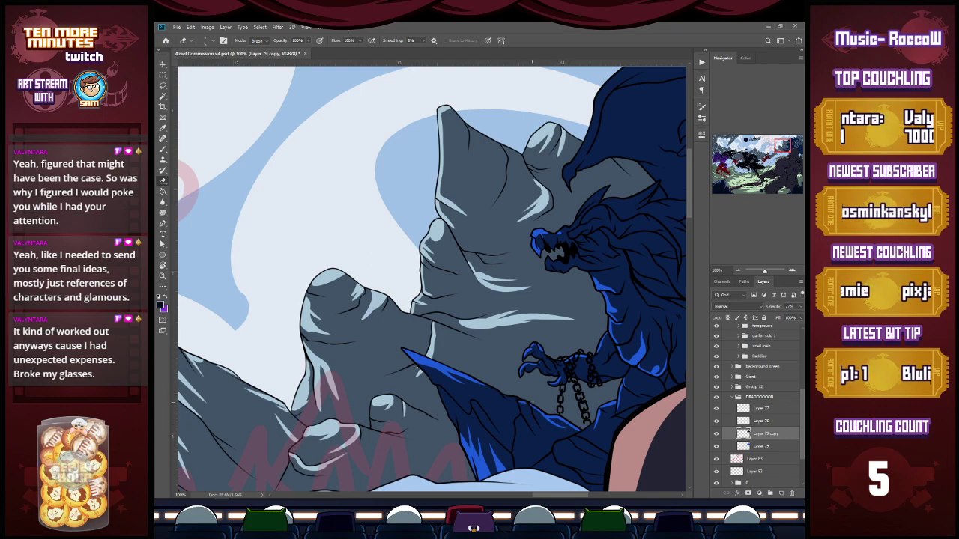
key(ctrl+s)
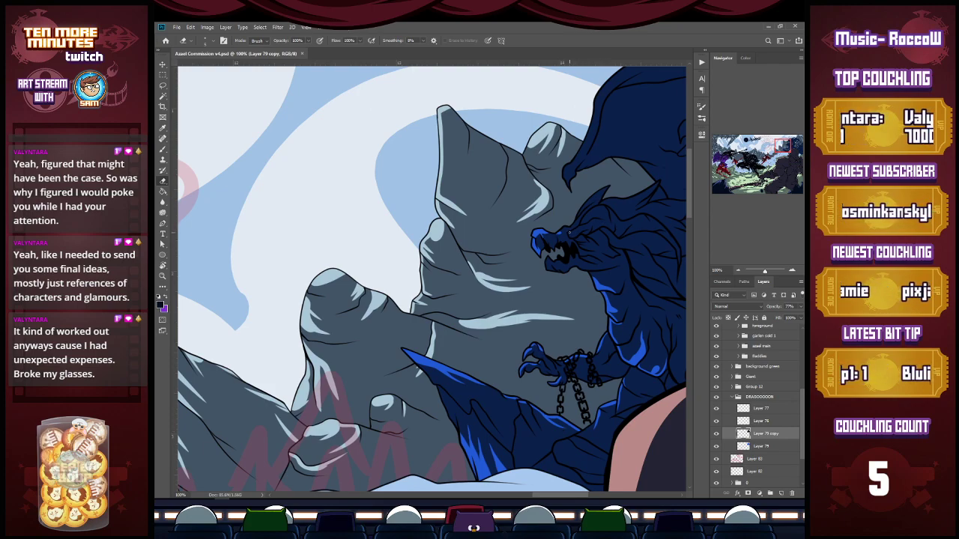
drag(569, 234, 580, 226)
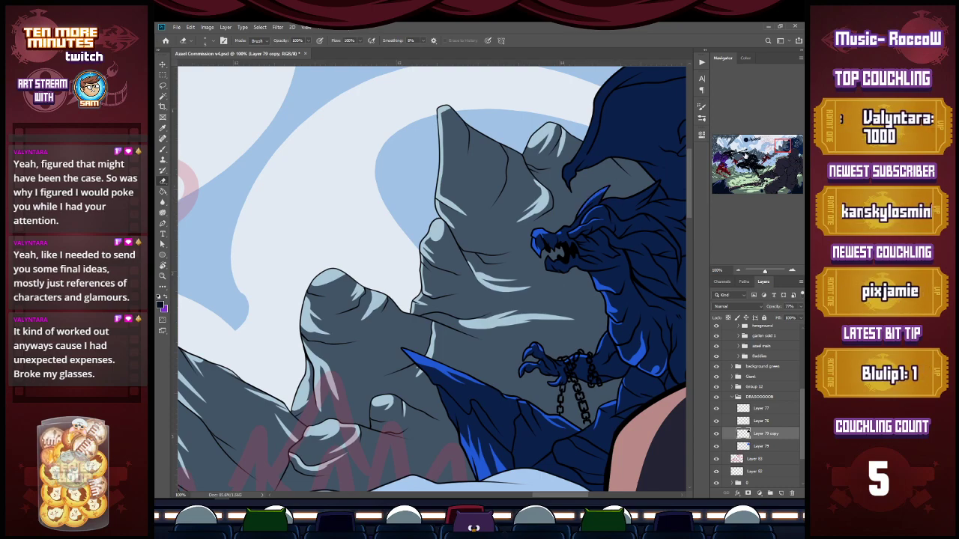
Erase highlights from the shadow on Layer 79 copy along the outer and upper edge of the dragon's front wing.
click(775, 148)
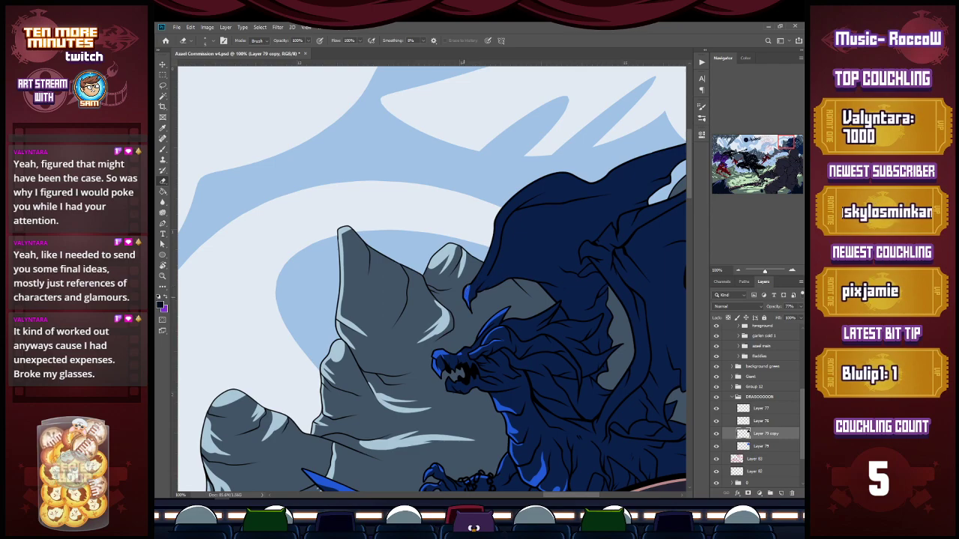
mouse_move(482, 265)
mouse_down()
mouse_move(478, 278)
mouse_move(497, 217)
mouse_up()
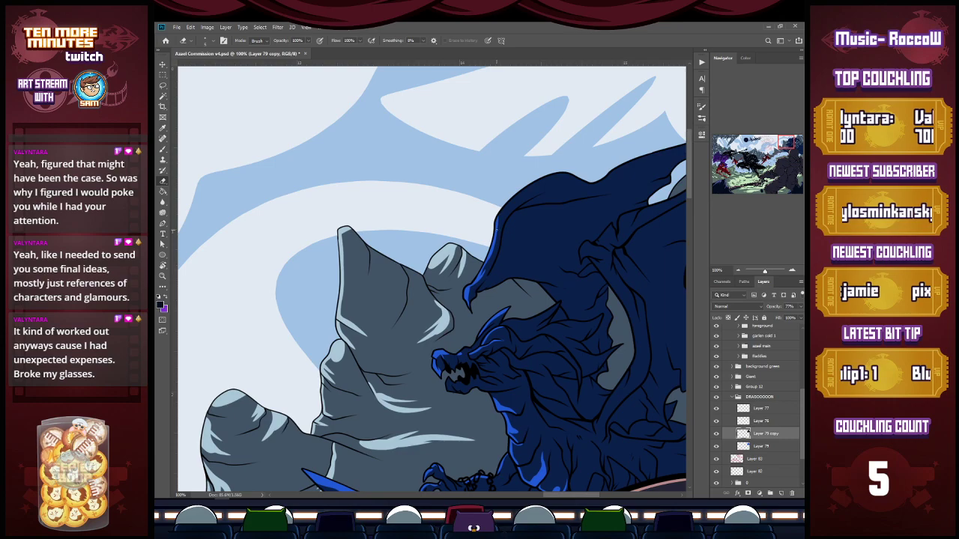
mouse_move(497, 217)
mouse_down()
mouse_move(516, 194)
mouse_move(495, 223)
mouse_move(569, 172)
mouse_up()
mouse_move(508, 204)
mouse_down()
mouse_move(562, 172)
mouse_move(528, 188)
mouse_move(556, 178)
mouse_move(543, 186)
mouse_up()
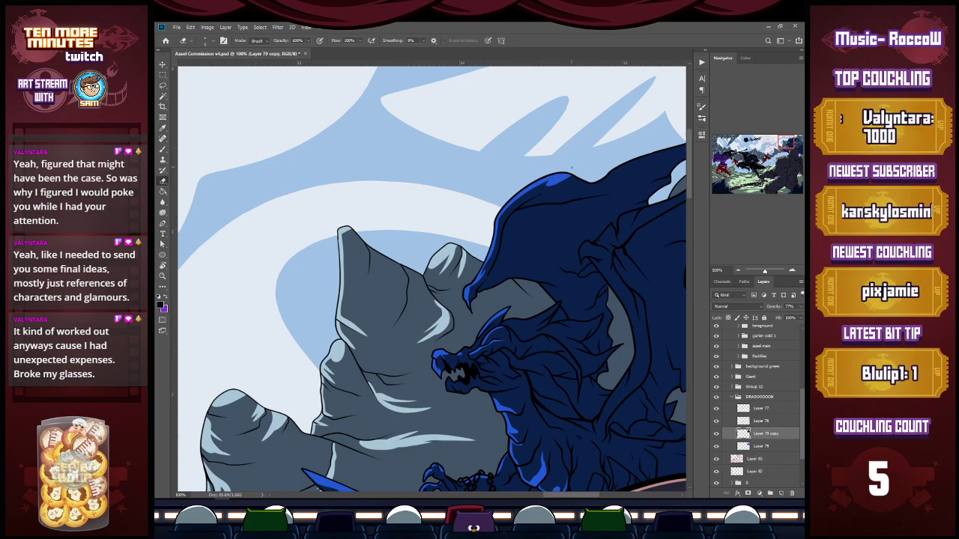
mouse_move(566, 178)
mouse_down()
mouse_move(605, 180)
mouse_move(592, 180)
mouse_up()
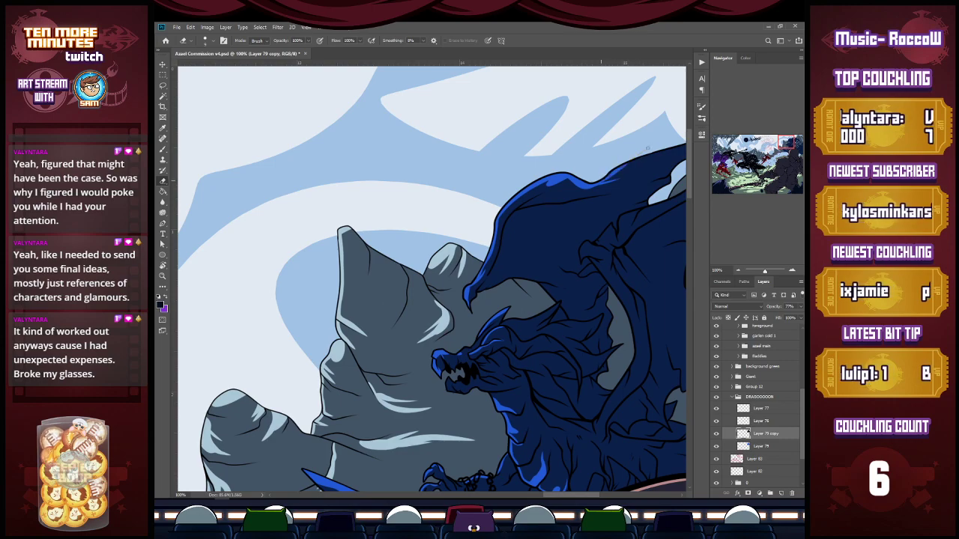
drag(785, 144, 794, 143)
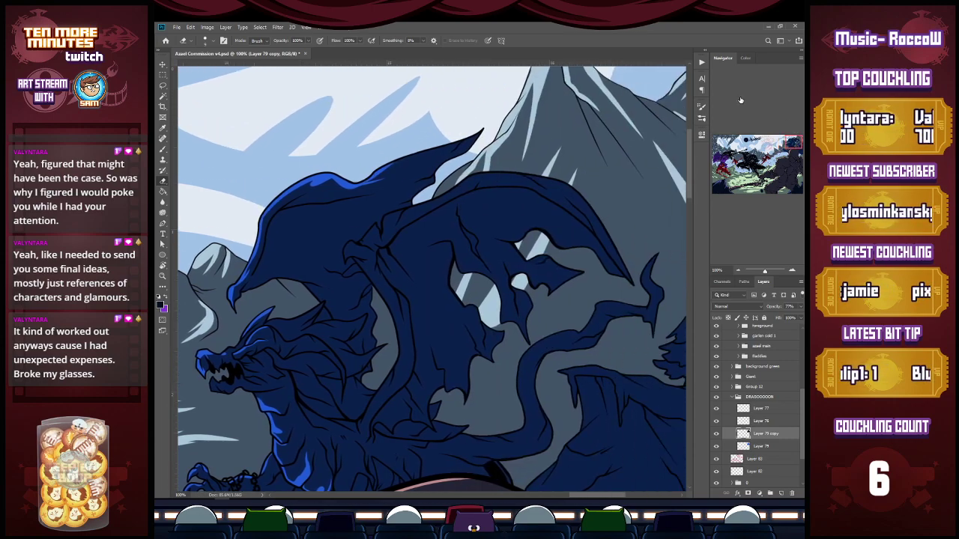
Erase highlights from the shadow on Layer 79 copy along the tip of the raised wing, the other wing's upper edge, the tail and rocky ledge.
mouse_move(391, 162)
mouse_down()
mouse_move(458, 144)
mouse_move(382, 170)
mouse_move(456, 147)
mouse_move(478, 128)
mouse_move(453, 148)
mouse_up()
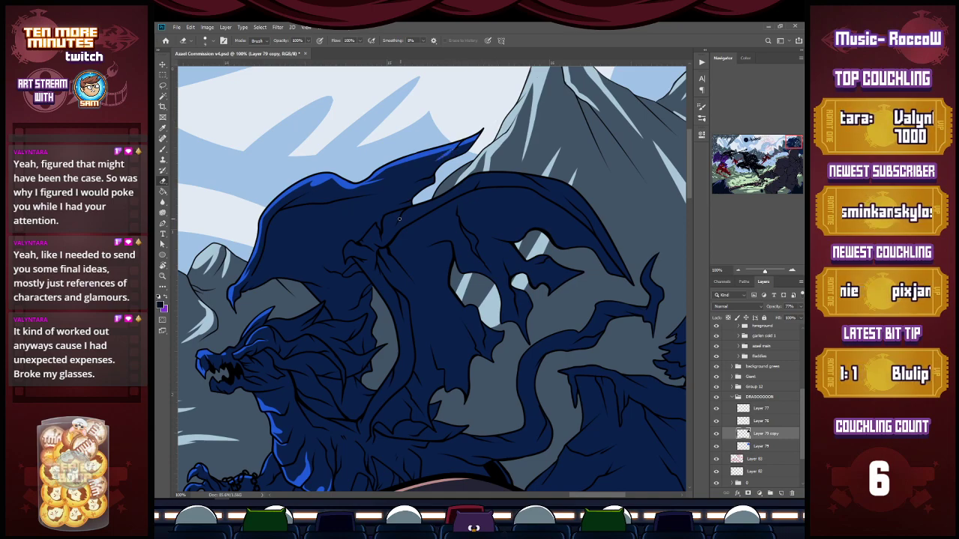
mouse_move(387, 216)
mouse_down()
mouse_move(490, 162)
mouse_move(471, 179)
mouse_move(524, 172)
mouse_move(563, 199)
mouse_move(522, 174)
mouse_move(580, 197)
mouse_up()
mouse_move(526, 173)
mouse_down()
mouse_move(546, 159)
mouse_move(564, 168)
mouse_move(545, 179)
mouse_move(582, 193)
mouse_move(546, 178)
mouse_move(565, 174)
mouse_move(639, 286)
mouse_up()
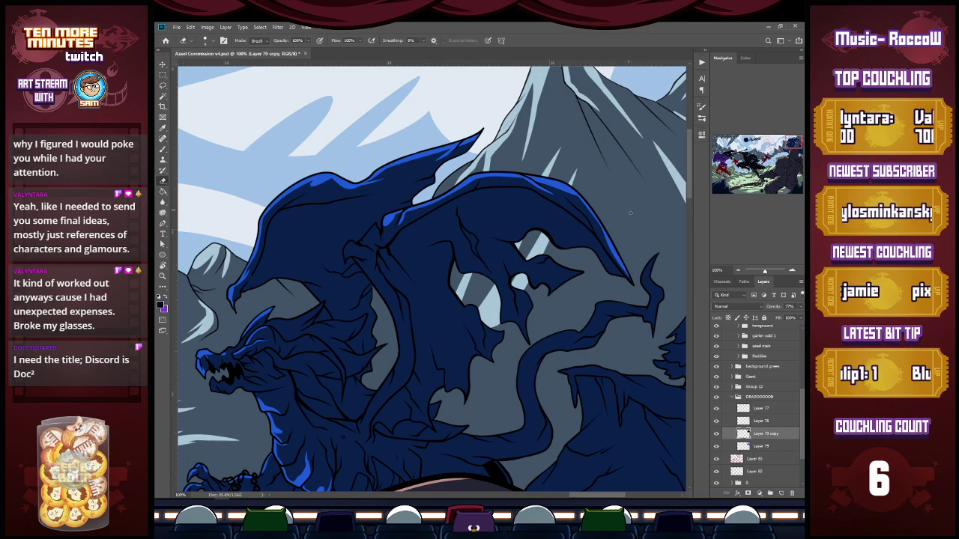
mouse_move(658, 254)
mouse_down()
mouse_move(642, 284)
mouse_move(652, 256)
mouse_move(648, 294)
mouse_move(658, 257)
mouse_move(644, 271)
mouse_move(652, 300)
mouse_move(608, 296)
mouse_move(596, 308)
mouse_move(636, 305)
mouse_move(529, 351)
mouse_move(511, 424)
mouse_move(523, 388)
mouse_move(659, 365)
mouse_move(606, 371)
mouse_move(657, 383)
mouse_move(648, 375)
mouse_move(621, 376)
mouse_move(672, 389)
mouse_up()
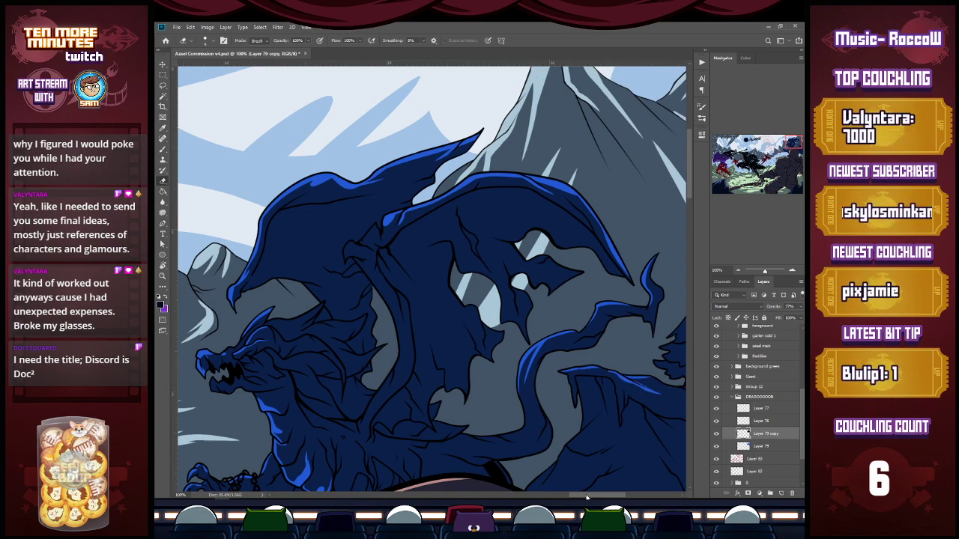
Erase highlights from the shadow on the pine tree and along the creases of the rocky slope below the dragon's tail.
scroll(587, 387, right, 3)
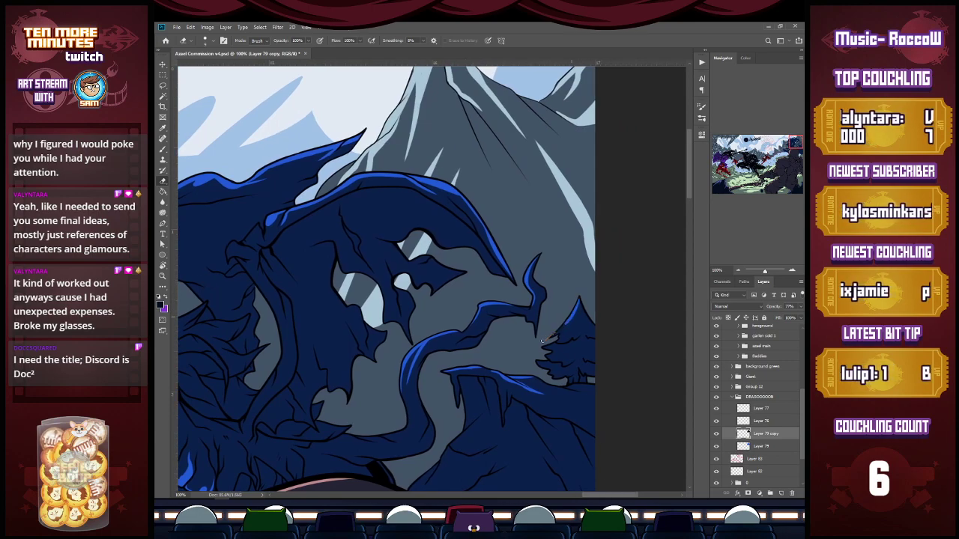
mouse_move(554, 344)
mouse_down()
mouse_move(541, 349)
mouse_move(538, 369)
mouse_up()
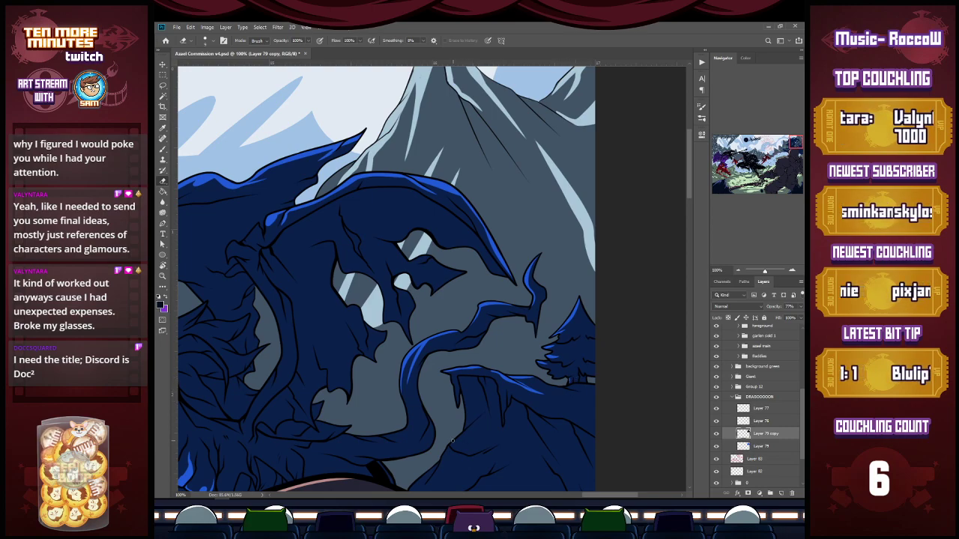
mouse_move(481, 421)
mouse_down()
mouse_move(451, 448)
mouse_move(470, 443)
mouse_move(453, 441)
mouse_move(481, 418)
mouse_up()
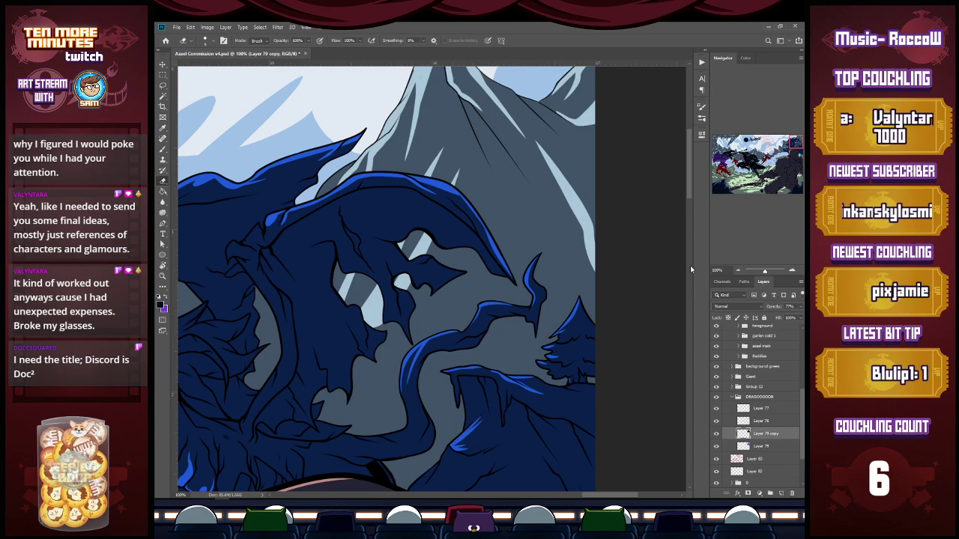
scroll(686, 199, down, 3)
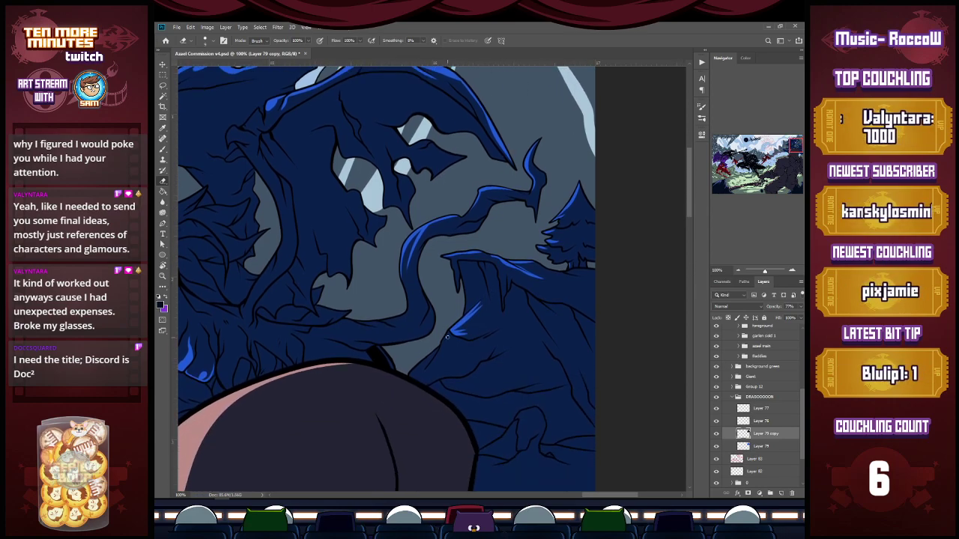
mouse_move(420, 370)
mouse_down()
mouse_move(413, 379)
mouse_move(424, 364)
mouse_move(461, 364)
mouse_move(436, 380)
mouse_move(503, 365)
mouse_move(494, 367)
mouse_up()
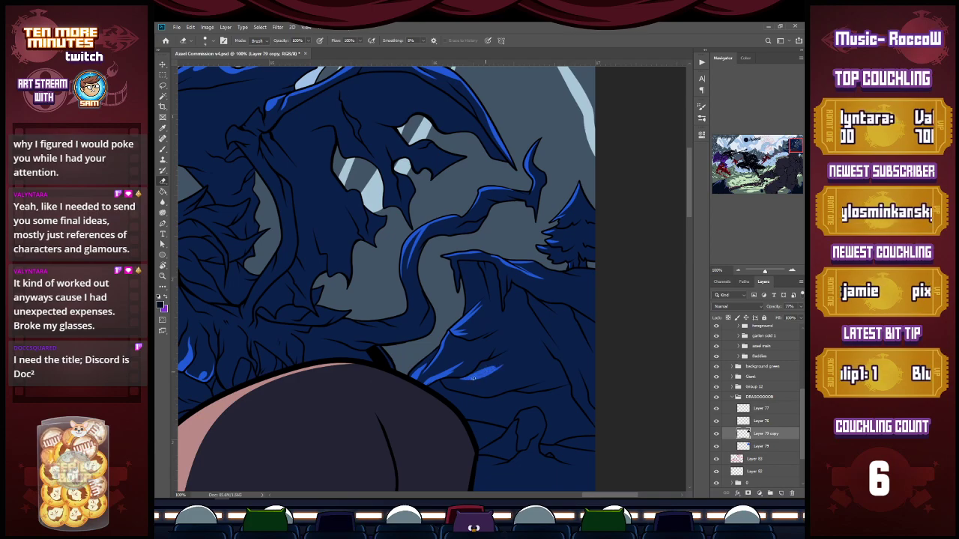
drag(591, 400, 585, 369)
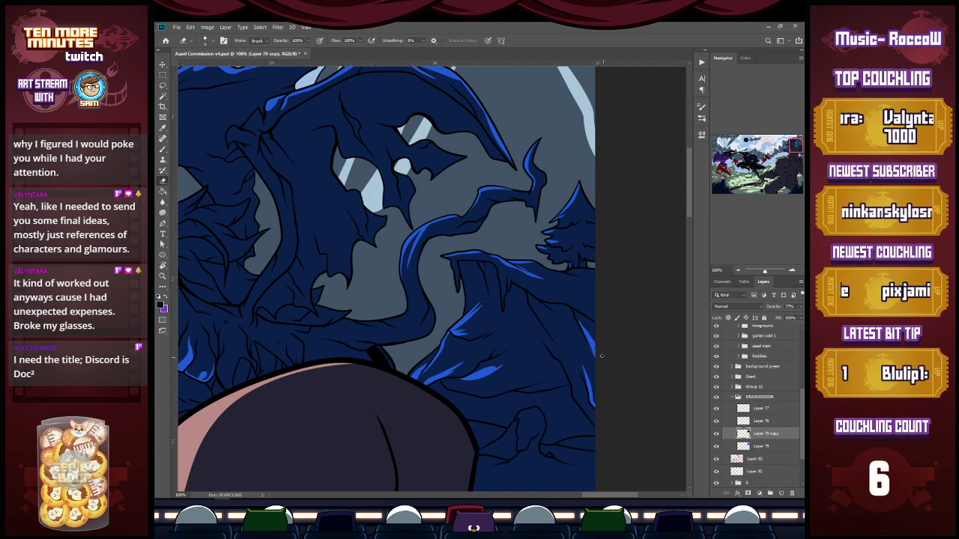
Erase highlights down the slope's far ridge, along the ground line and around the small boulder at its foot.
drag(529, 294, 575, 361)
drag(530, 301, 592, 367)
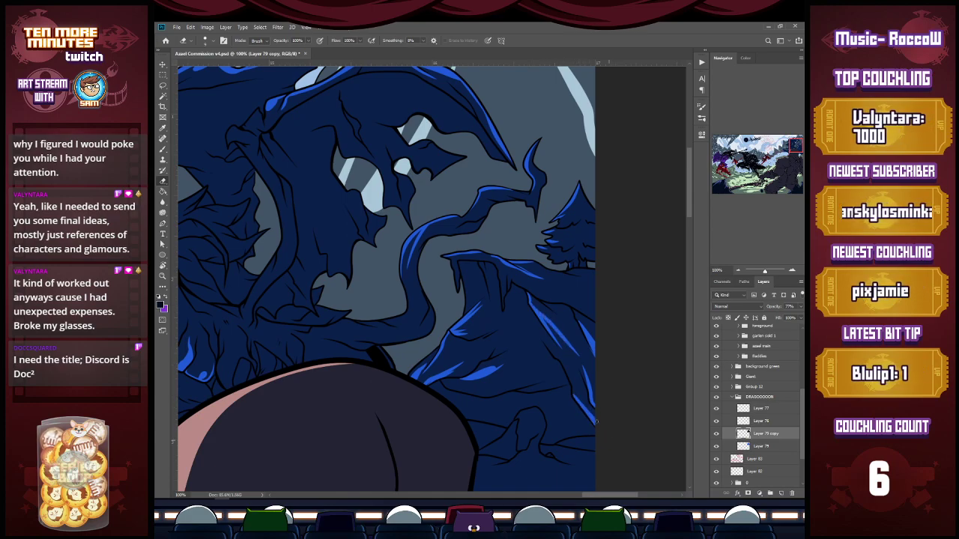
drag(557, 444, 595, 440)
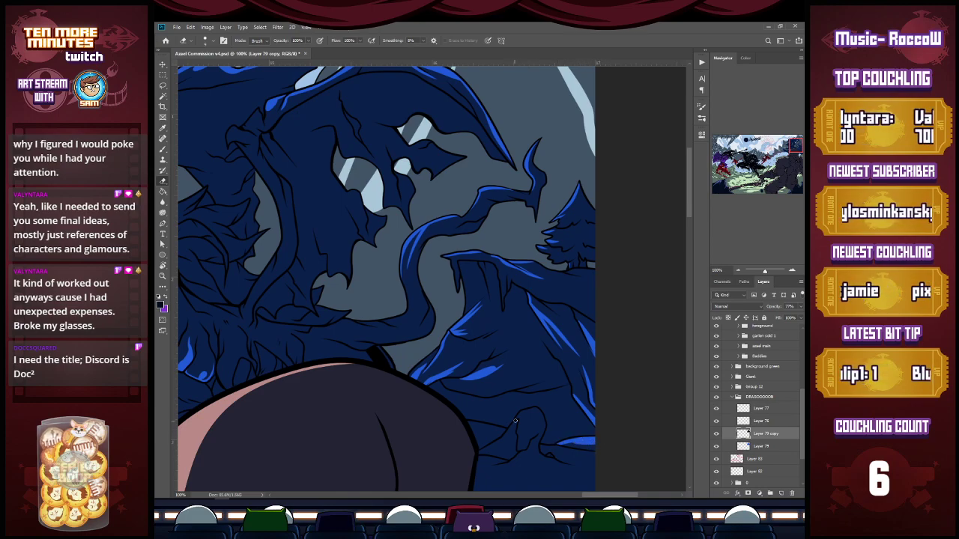
mouse_move(523, 412)
mouse_down()
mouse_move(533, 438)
mouse_move(538, 423)
mouse_move(526, 440)
mouse_move(515, 421)
mouse_move(495, 445)
mouse_move(516, 421)
mouse_move(502, 455)
mouse_up()
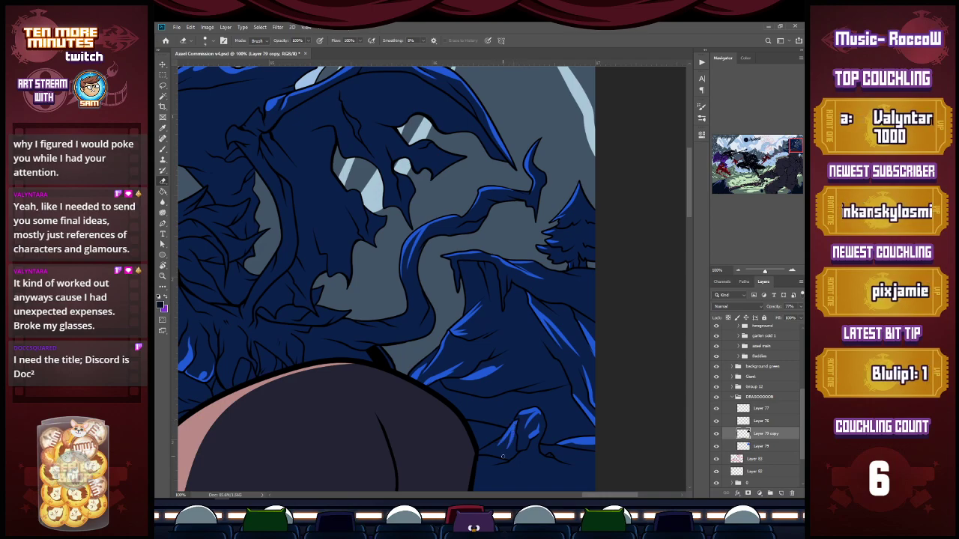
drag(464, 415, 503, 416)
Erase highlights from the shadow along the spikes near the tail base, the dragon's neck and its mane.
drag(797, 146, 790, 146)
mouse_move(593, 307)
mouse_down()
mouse_move(626, 294)
mouse_move(614, 304)
mouse_up()
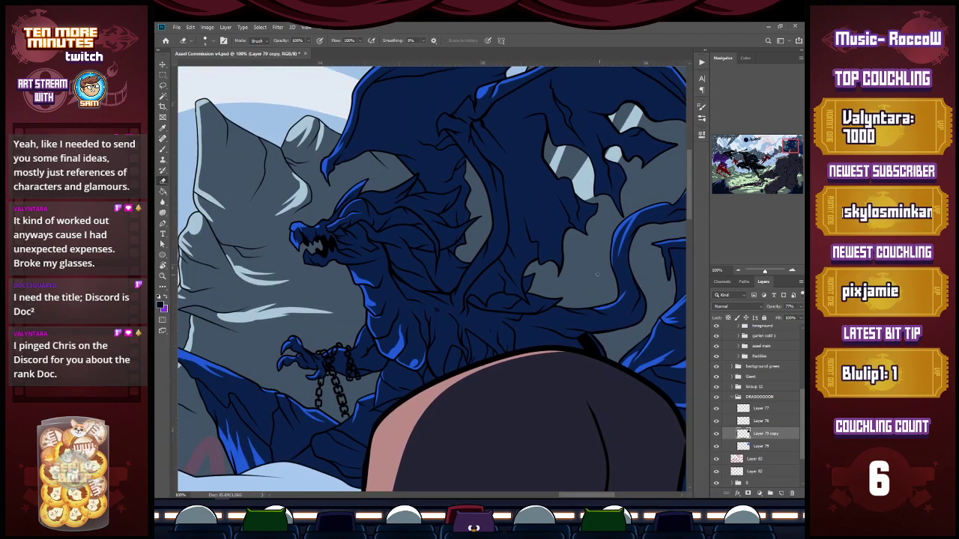
drag(532, 280, 559, 299)
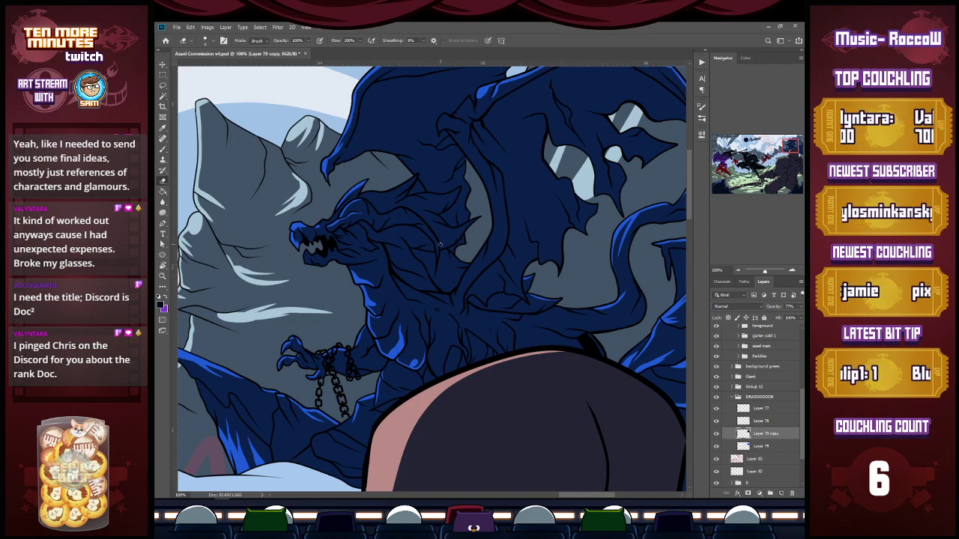
drag(384, 242, 403, 278)
drag(369, 234, 377, 240)
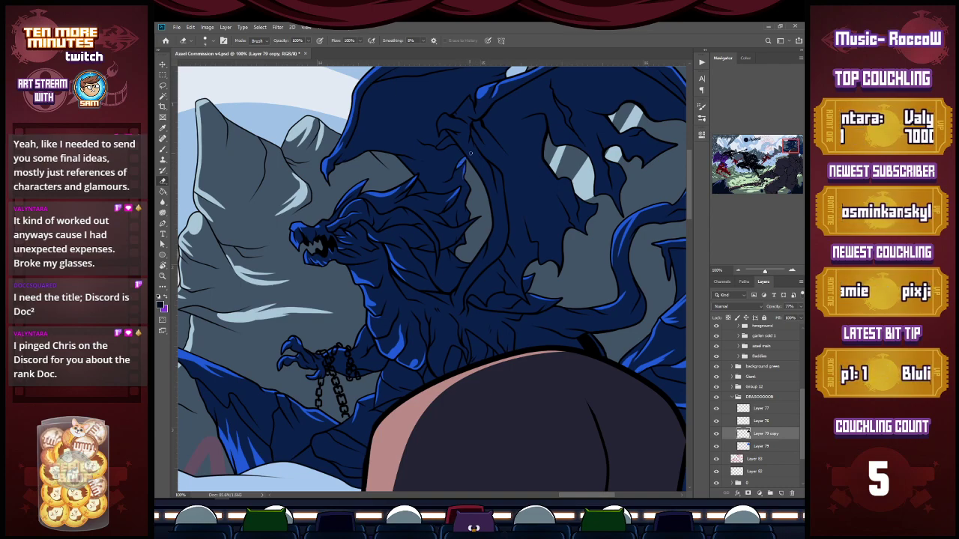
drag(409, 194, 421, 189)
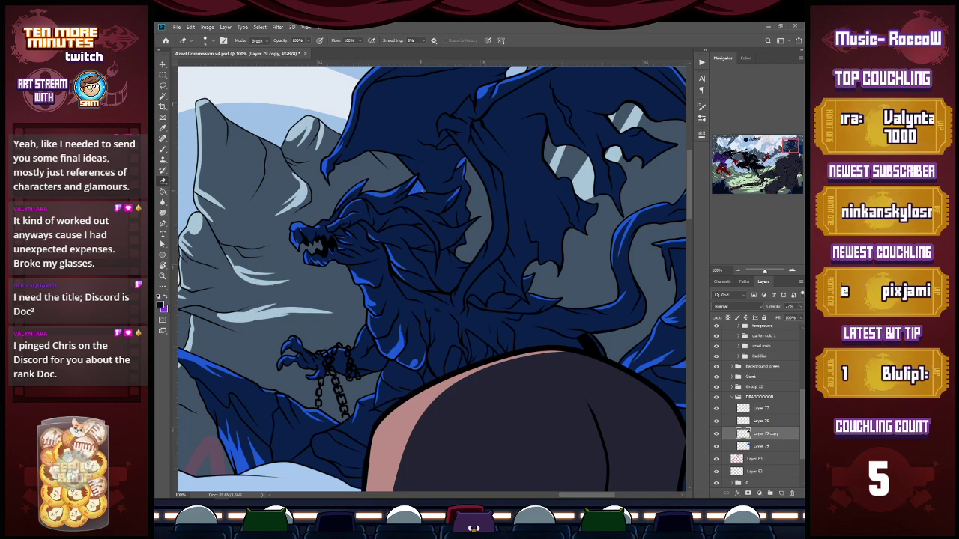
Clear the small gap beneath the wing claw by erasing its fill on Layer 79 copy and Layer 79, ending on Layer 79 copy.
key(alt+bracketleft)
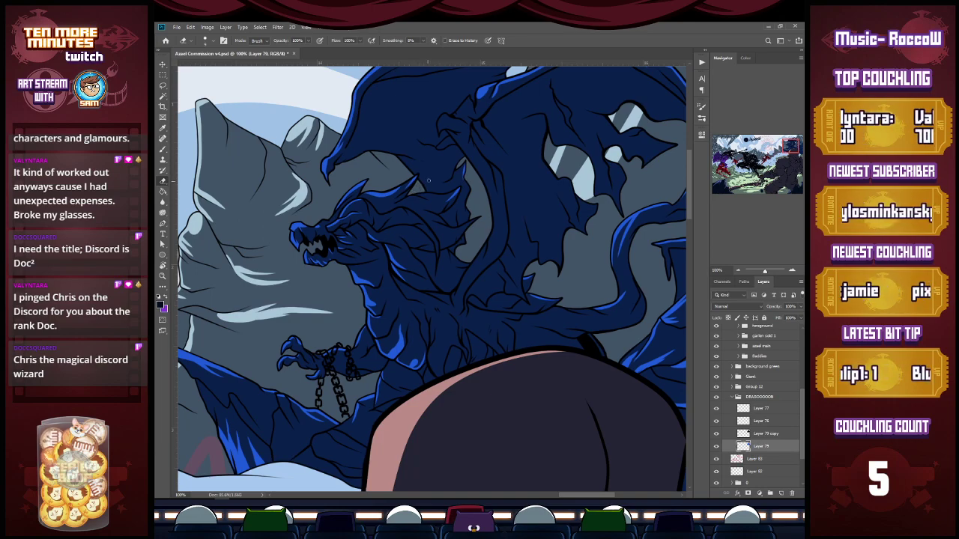
key(alt+bracketright)
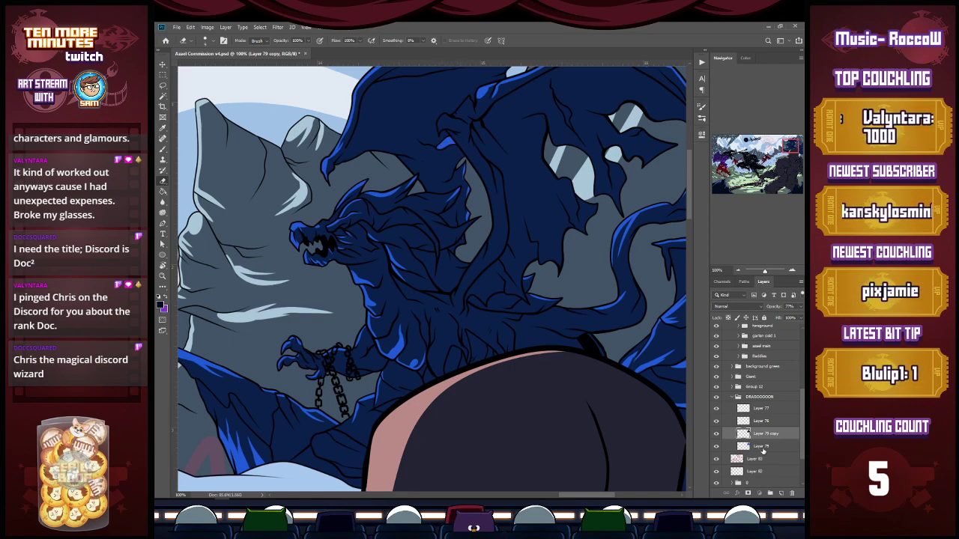
key(alt+bracketleft)
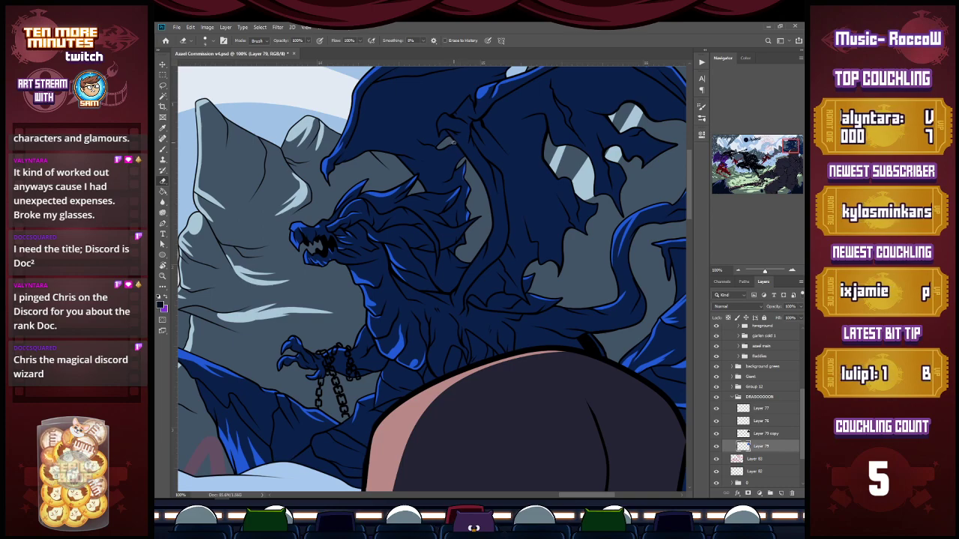
click(767, 435)
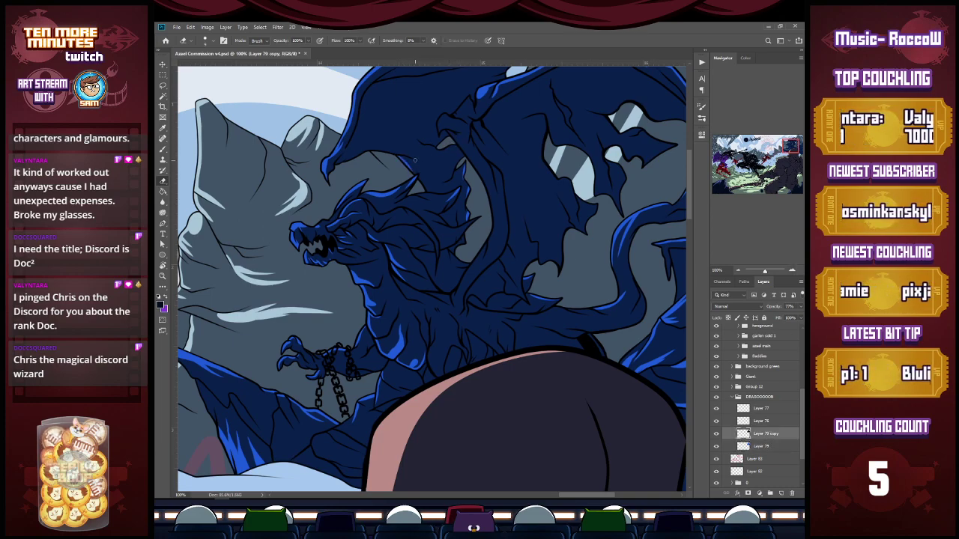
Erase highlights from the shadow along the raised wing's lower edge, the other wing's arm from claw to shoulder, and the membrane folds.
drag(368, 150, 403, 136)
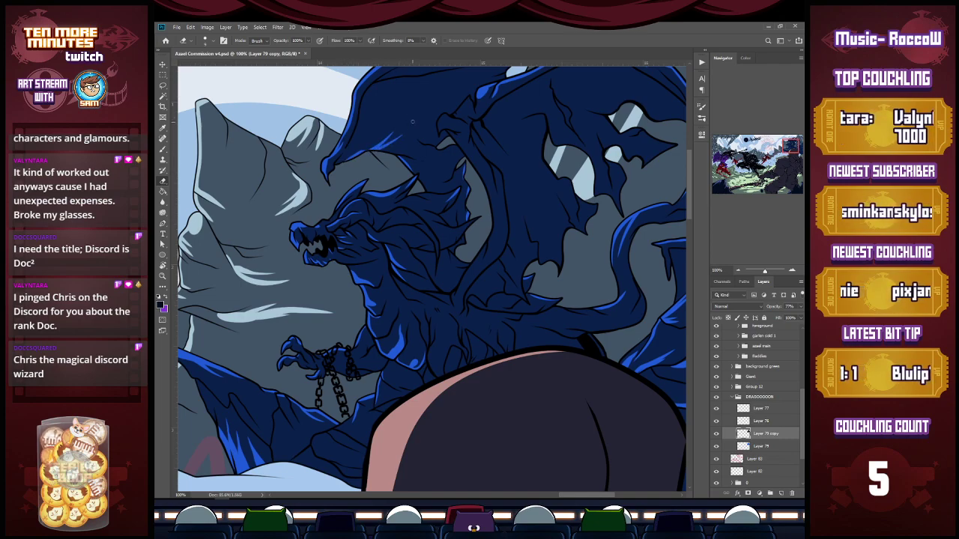
mouse_move(450, 126)
mouse_down()
mouse_move(440, 130)
mouse_move(471, 122)
mouse_move(448, 134)
mouse_move(449, 149)
mouse_move(465, 148)
mouse_move(494, 199)
mouse_move(486, 186)
mouse_move(494, 241)
mouse_move(451, 309)
mouse_up()
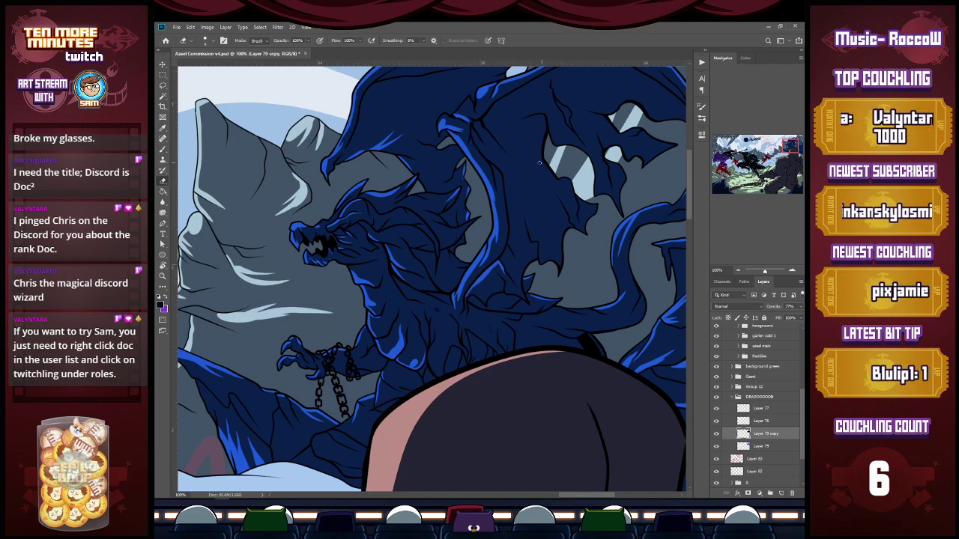
drag(506, 200, 545, 209)
mouse_move(505, 183)
mouse_down()
mouse_move(508, 198)
mouse_move(529, 203)
mouse_up()
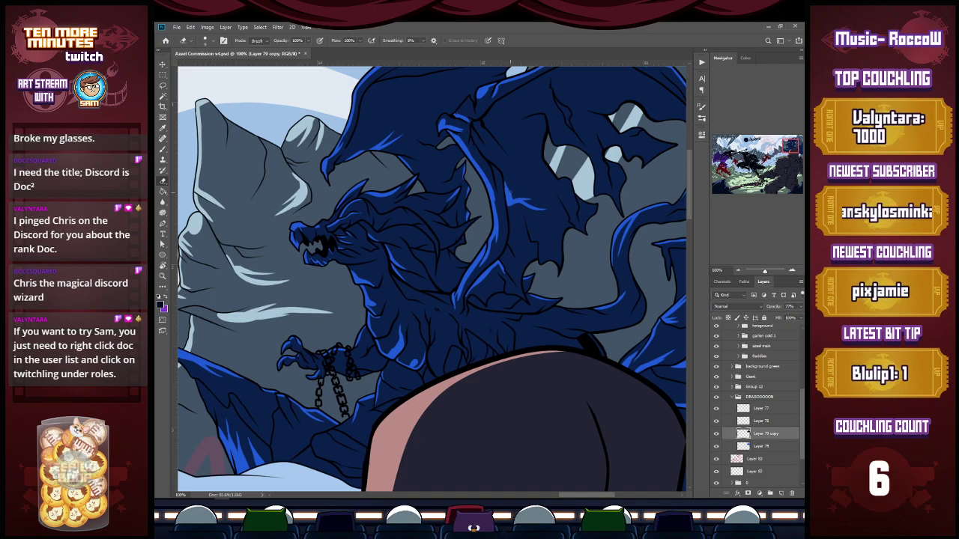
Erase highlights from the shadow near the dragon's wing base and along the creases of the pointed rock below its claw.
key(z)
alt+click(551, 181)
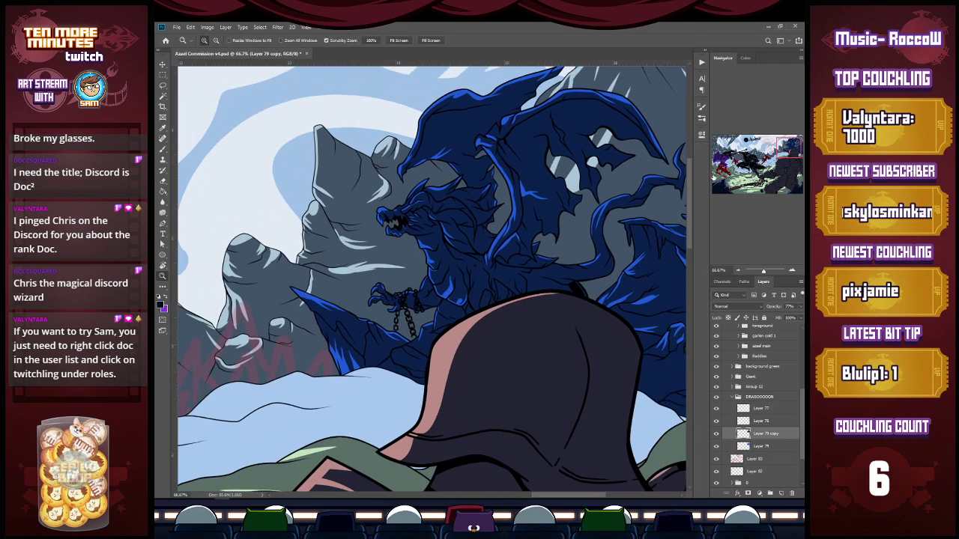
click(475, 293)
key(e)
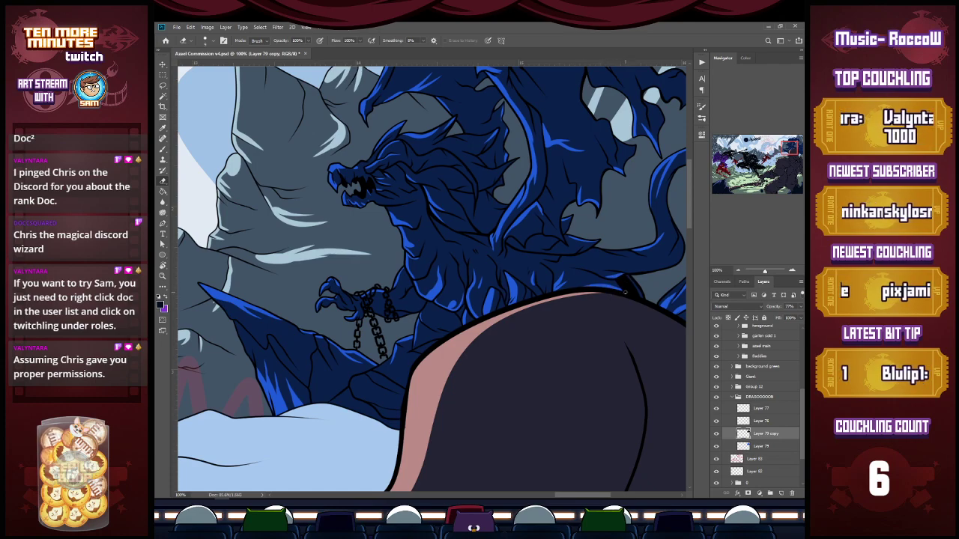
mouse_move(489, 232)
mouse_down()
mouse_move(479, 216)
mouse_move(487, 208)
mouse_move(498, 220)
mouse_up()
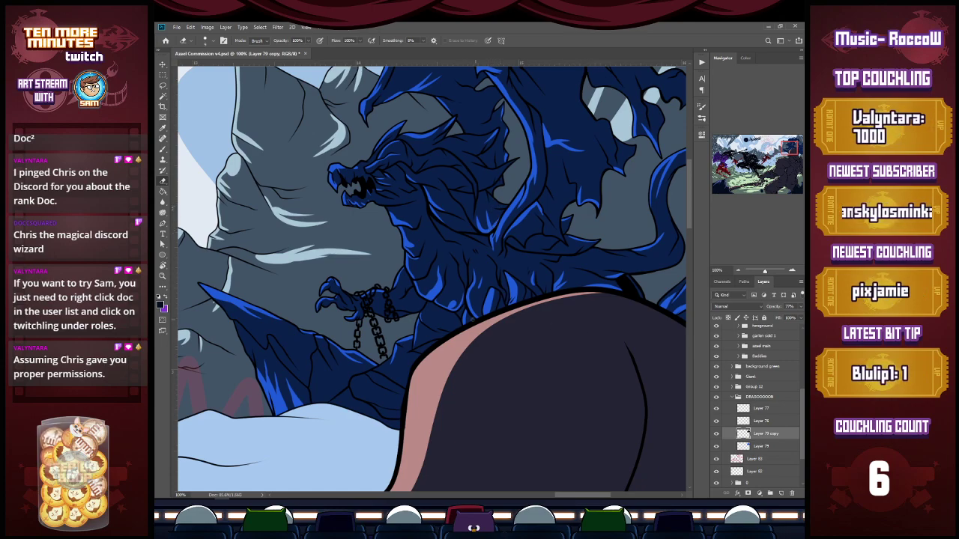
drag(355, 376, 388, 380)
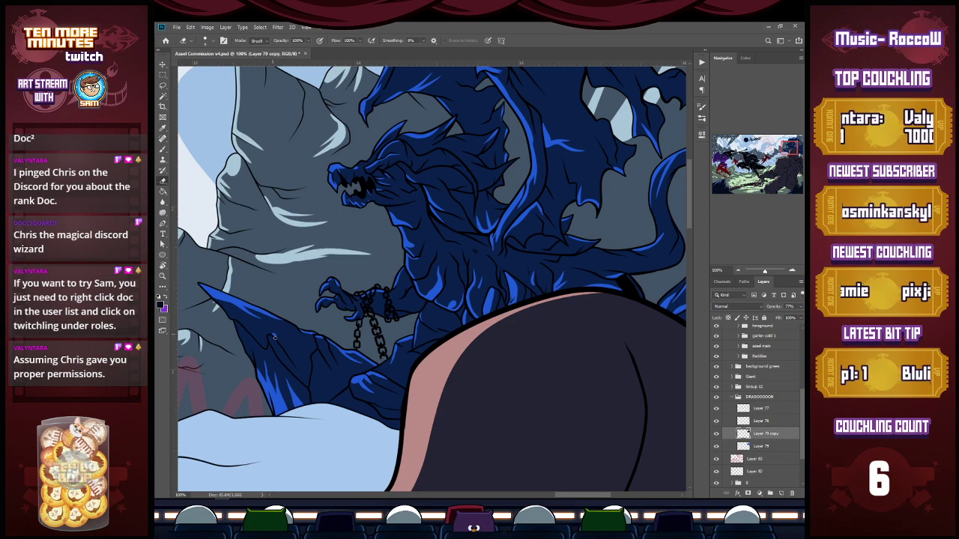
drag(275, 332, 303, 355)
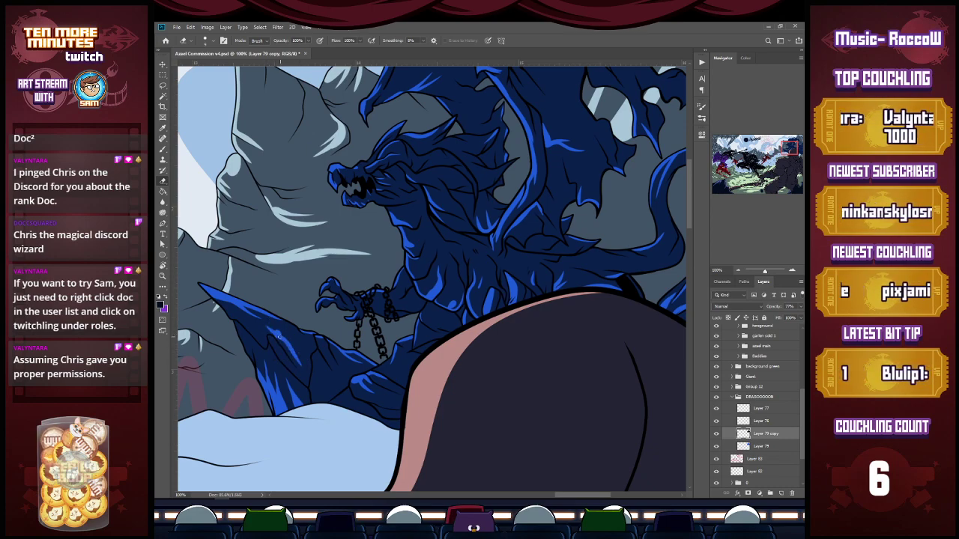
Erase small highlights from the shadow on the boulder and ground at the foot of the rocky slope behind the hooded figure.
key(z)
alt+click(420, 385)
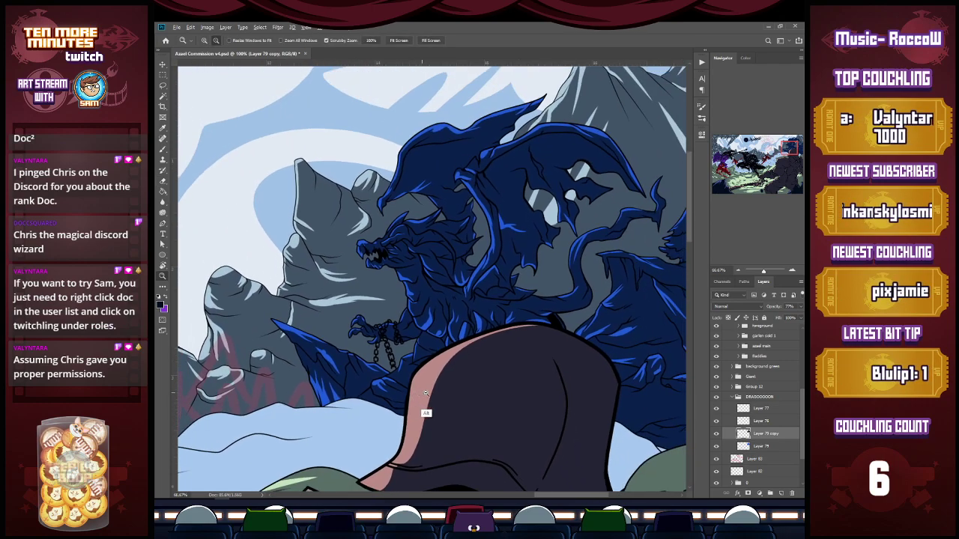
alt+click(427, 391)
key(e)
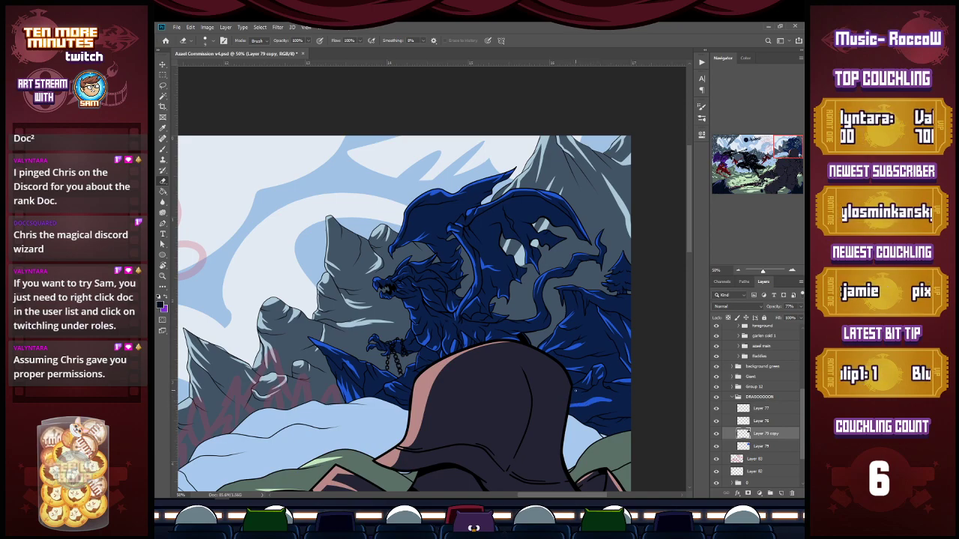
mouse_move(611, 399)
mouse_down()
mouse_move(603, 397)
mouse_move(613, 398)
mouse_up()
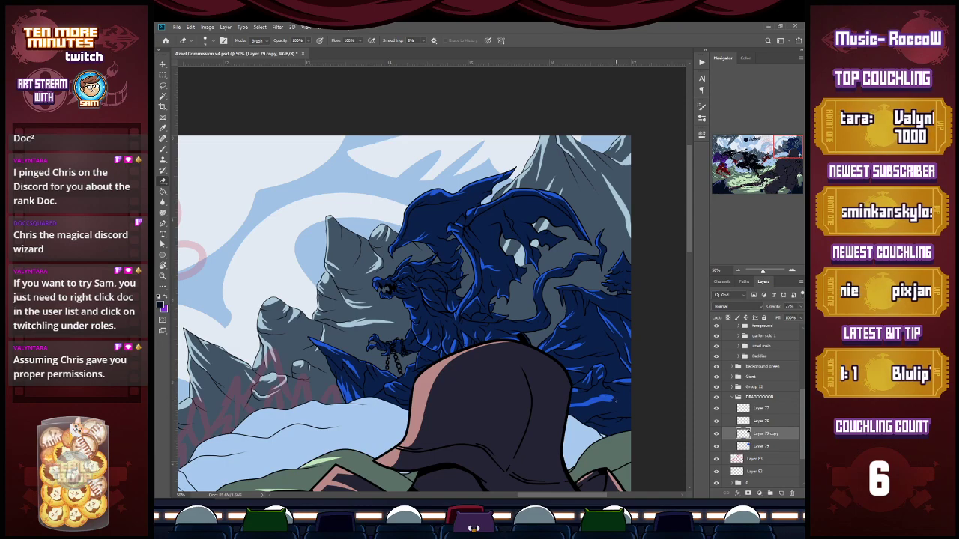
drag(599, 415, 607, 416)
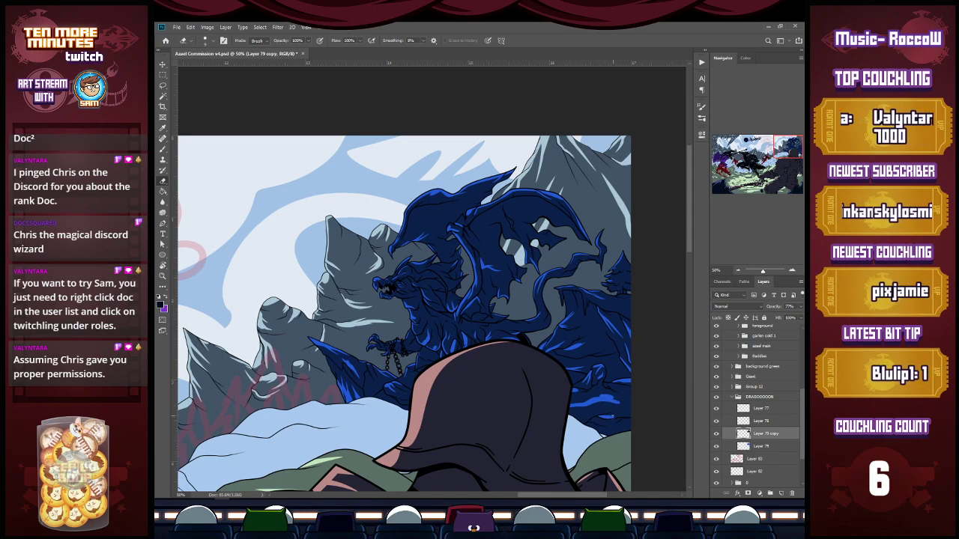
key(b)
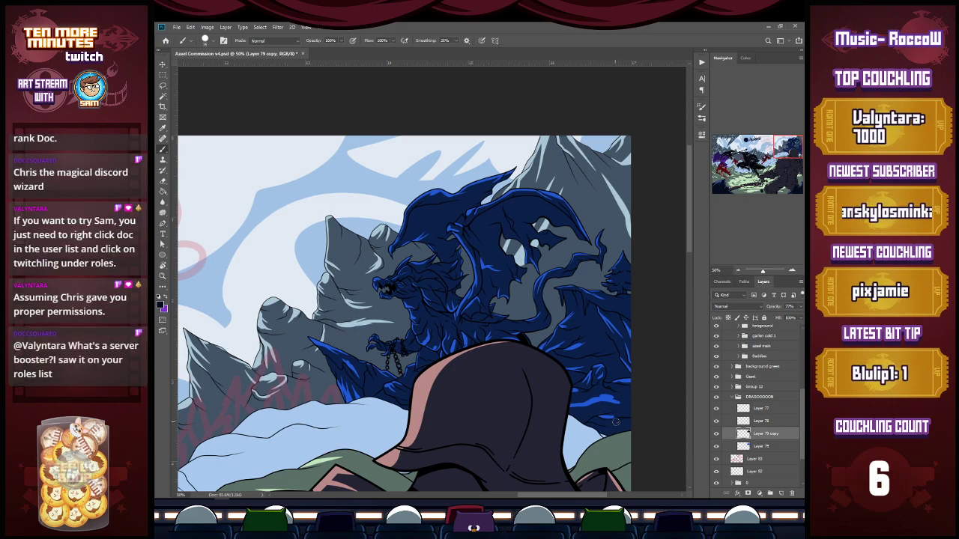
key(e)
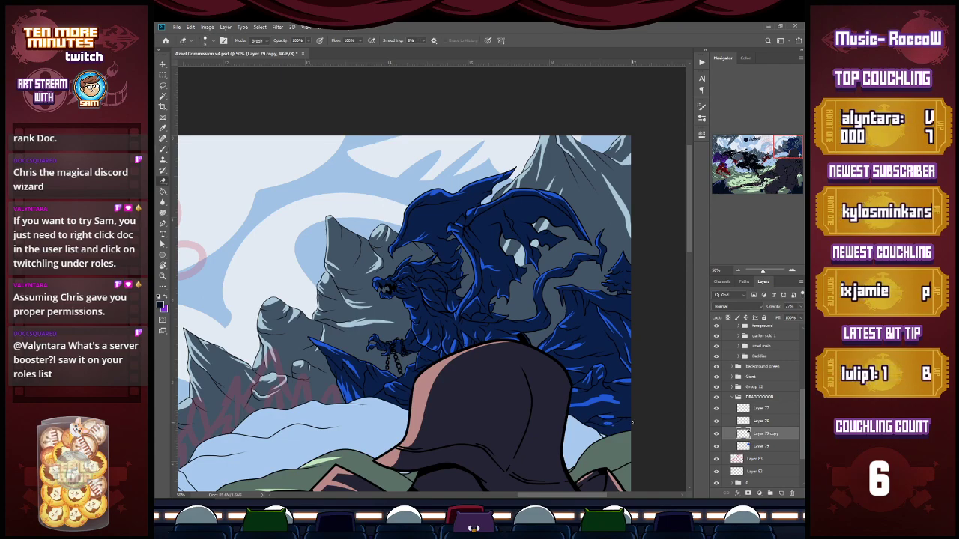
mouse_move(785, 153)
mouse_down()
mouse_move(773, 162)
mouse_move(782, 165)
mouse_up()
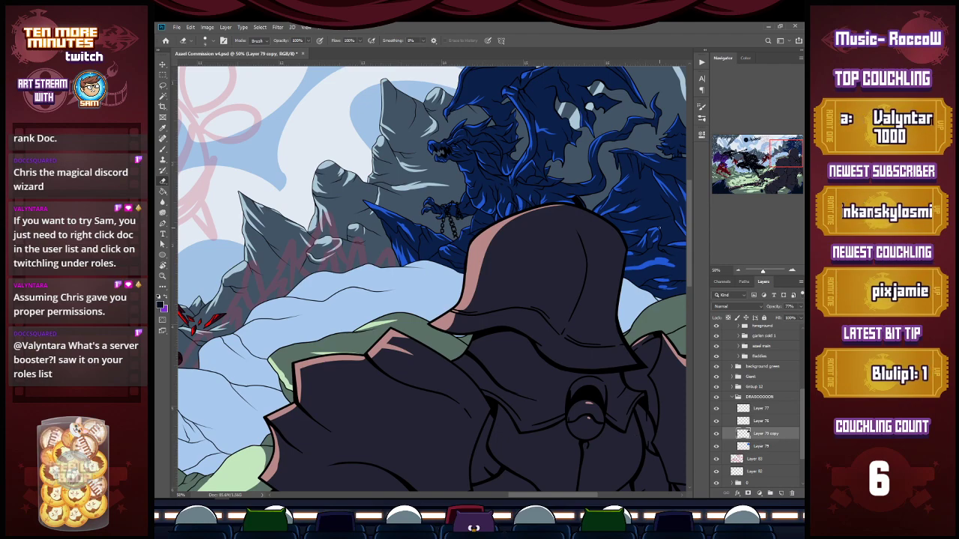
Save the document, collapse the dragon's layer group and expand Group 12, which holds the distant blue hills.
key(z)
alt+click(531, 285)
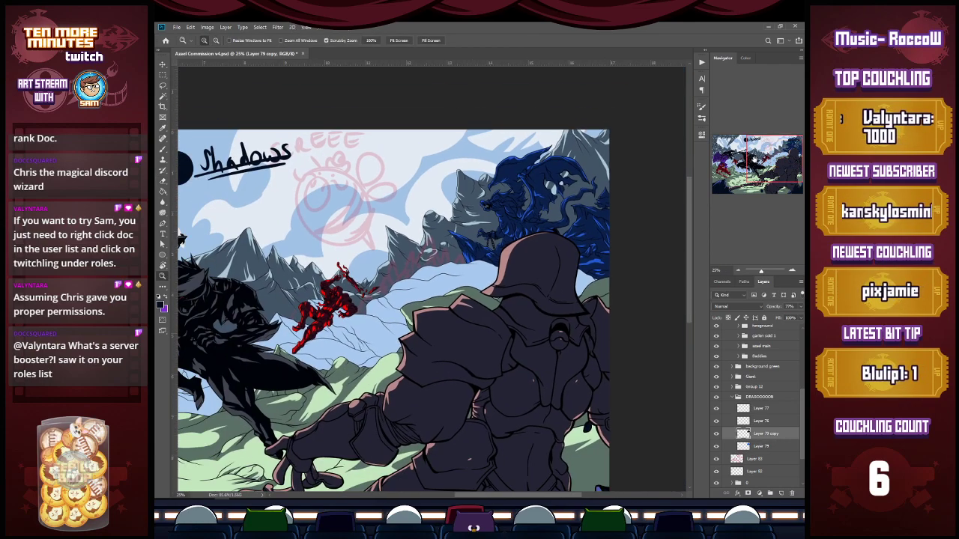
key(ctrl+s)
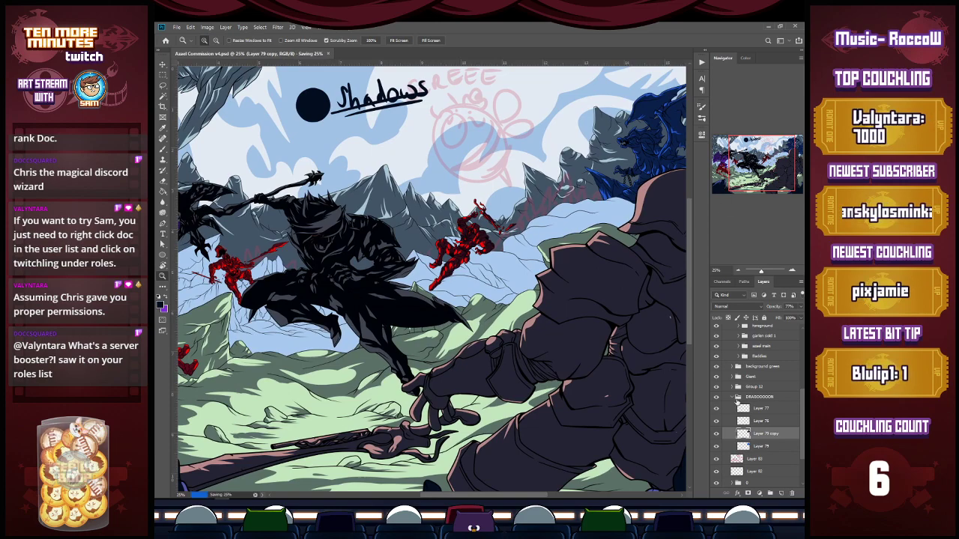
click(732, 398)
click(732, 387)
click(761, 412)
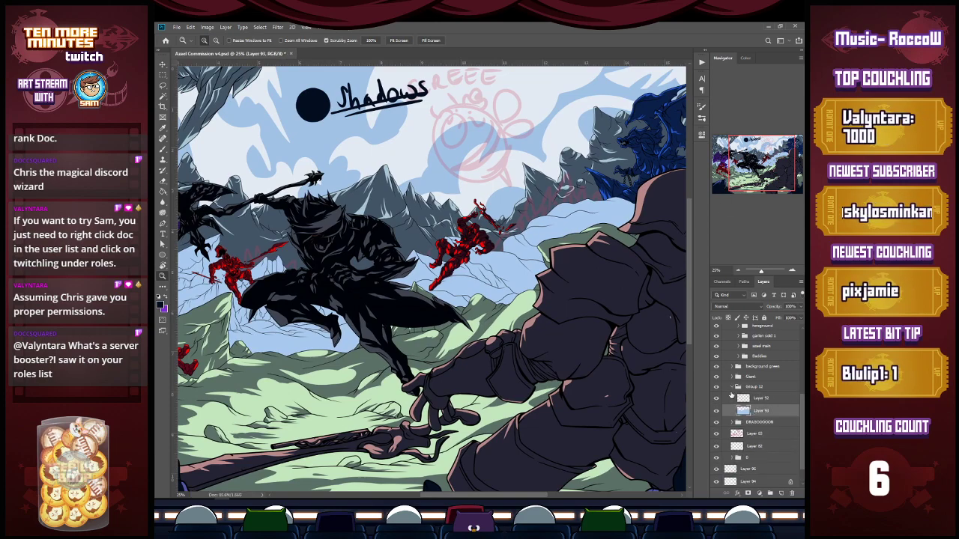
click(733, 387)
click(733, 367)
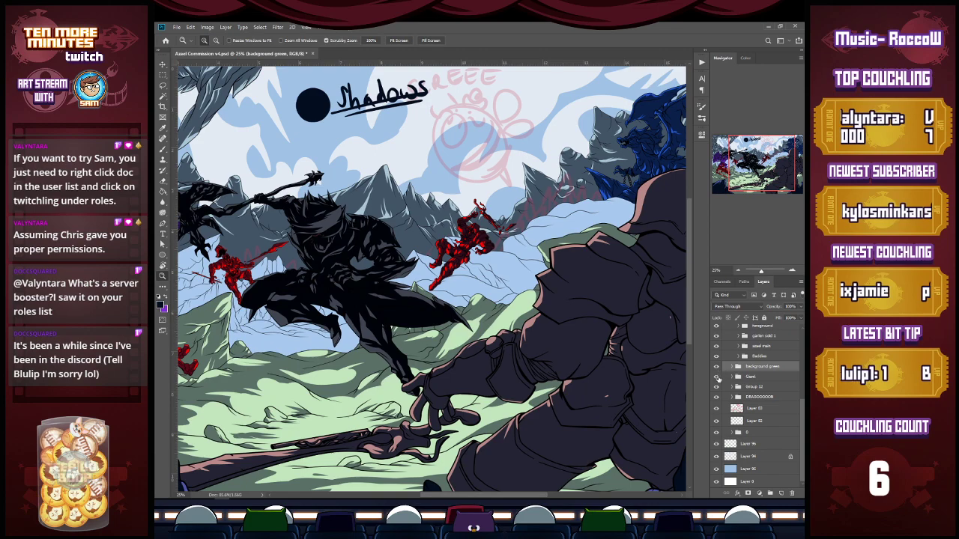
click(717, 386)
click(717, 386)
click(733, 387)
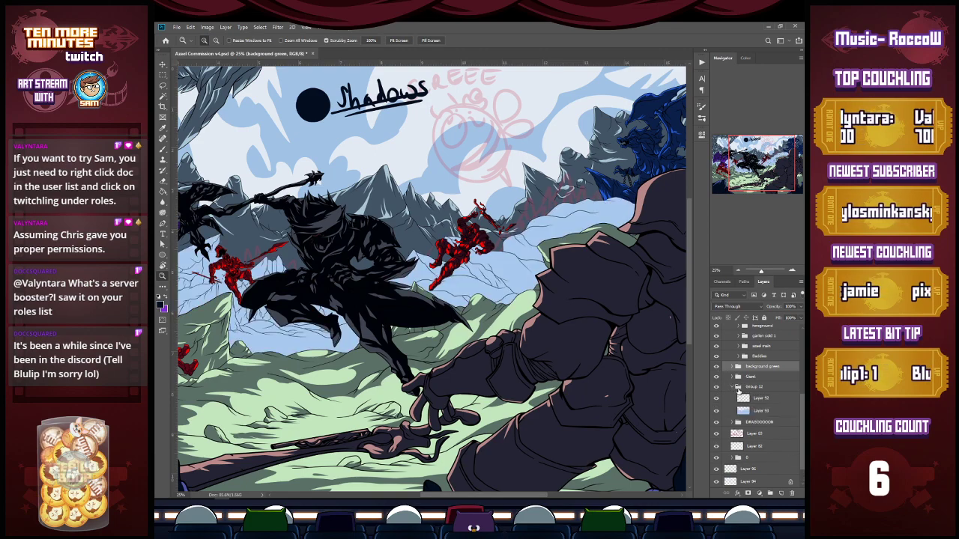
Duplicate Layer 93, lock the copy's transparent pixels and fill its hills with the dark navy foreground colour.
click(760, 411)
key(ctrl+j)
key(g)
key(slash)
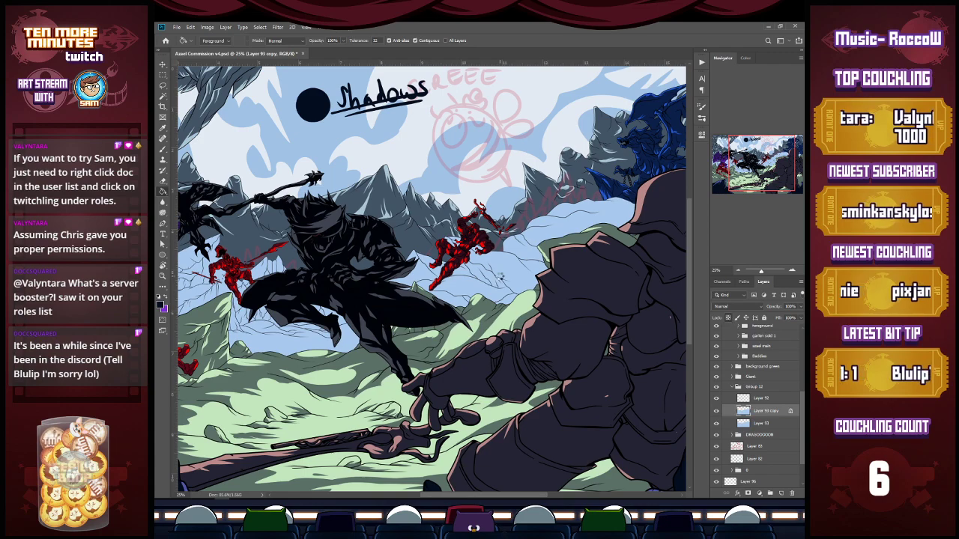
click(514, 295)
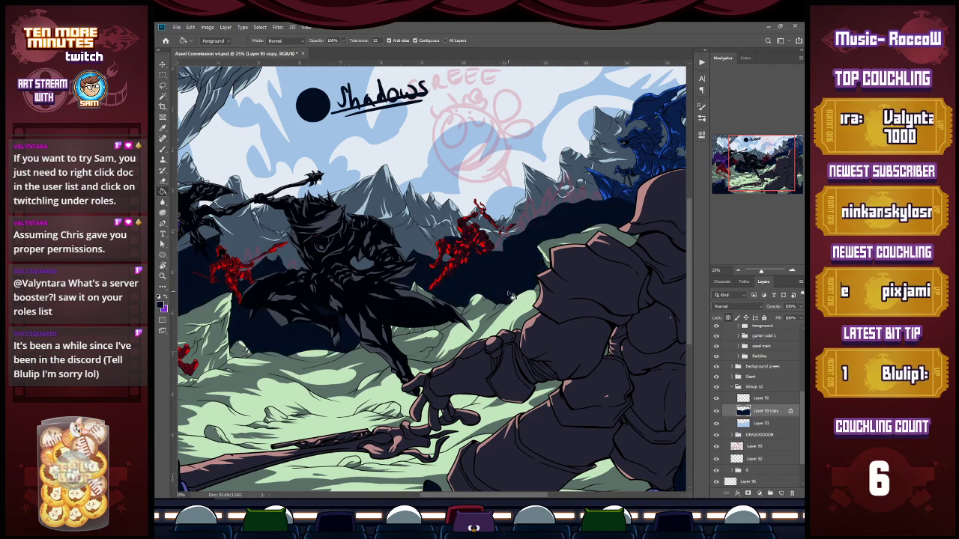
Lower the opacity of Layer 93 copy to 79% and save the document.
click(800, 307)
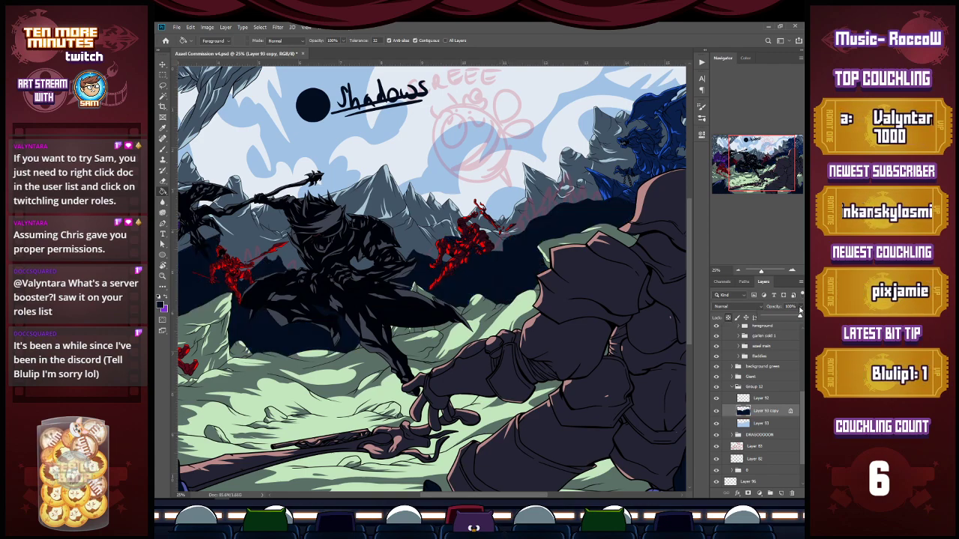
drag(799, 318, 791, 318)
click(778, 339)
key(ctrl+s)
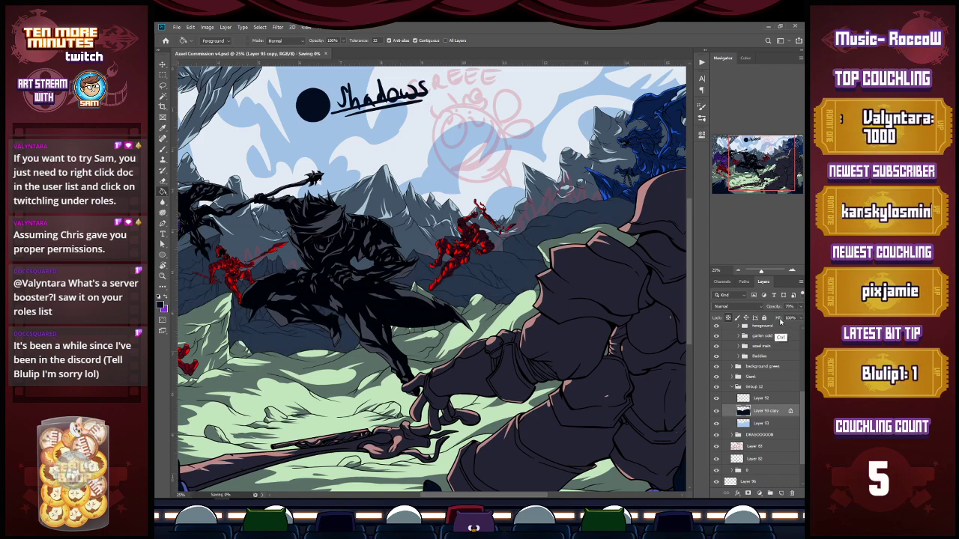
Unlock the transparent pixels of Layer 93 copy and erase highlights from the hill shadow between the red archer and the hooded figure.
drag(770, 155, 728, 161)
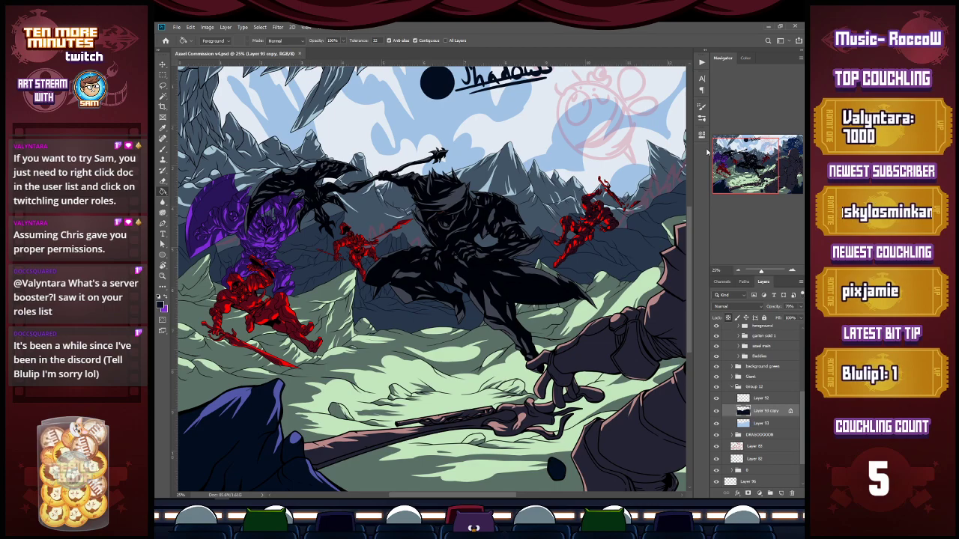
drag(748, 160, 773, 155)
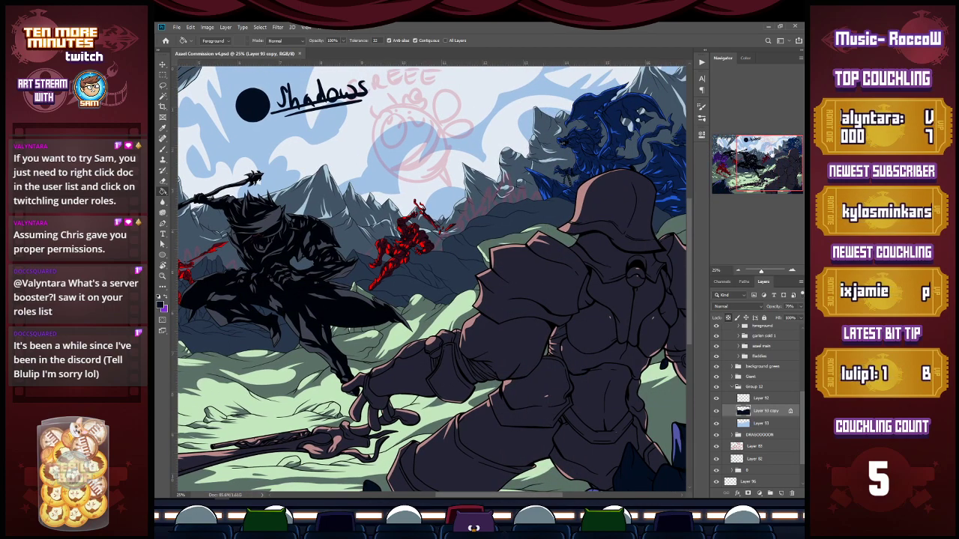
key(z)
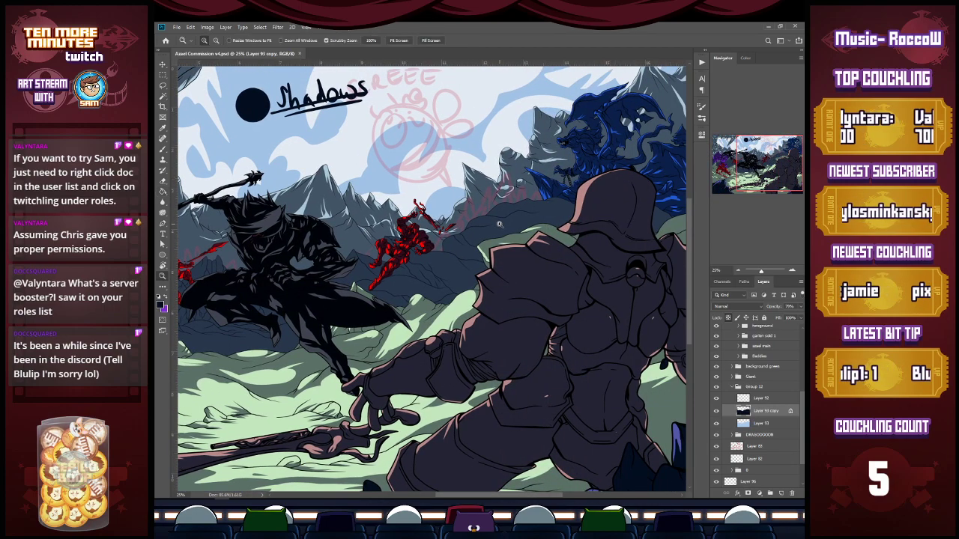
click(507, 222)
click(507, 221)
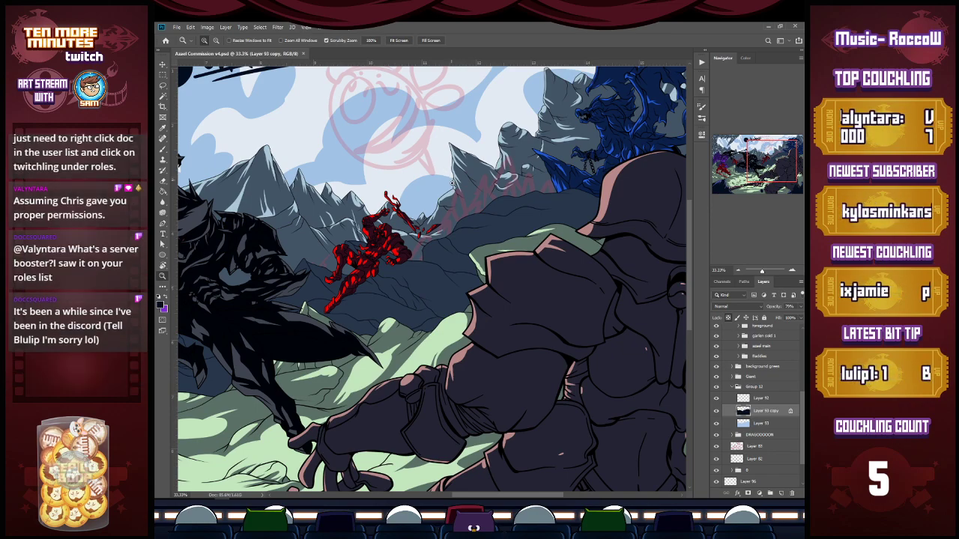
key(e)
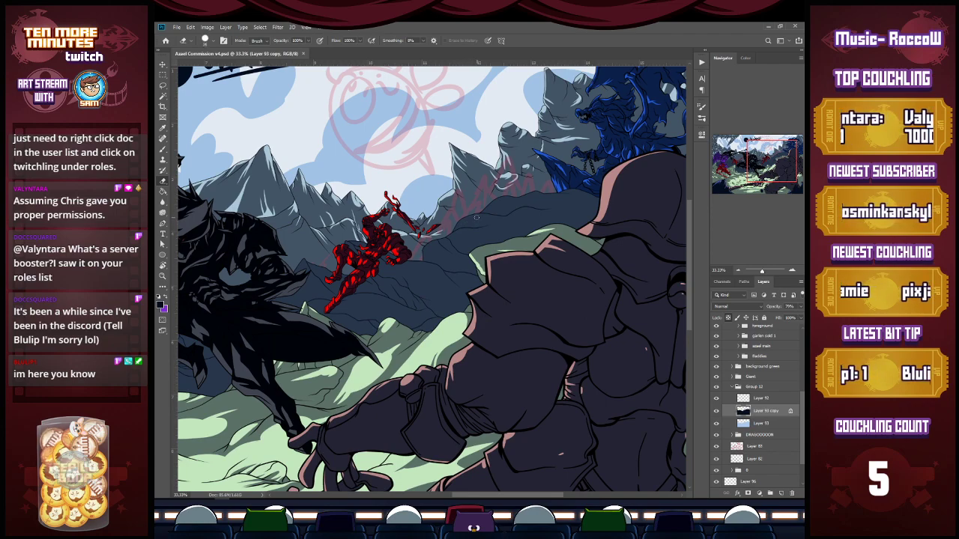
drag(483, 217, 460, 221)
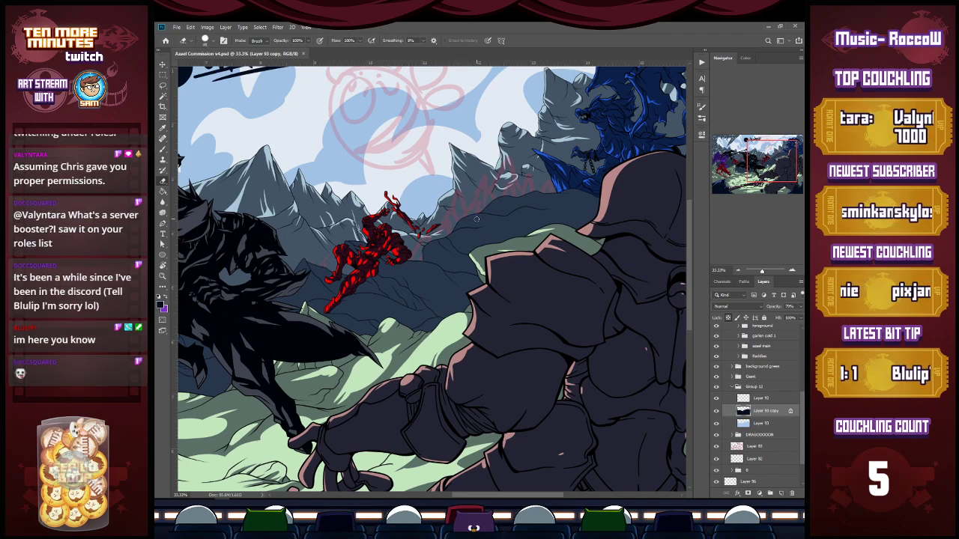
click(735, 318)
mouse_move(480, 216)
mouse_down()
mouse_move(461, 222)
mouse_move(510, 219)
mouse_up()
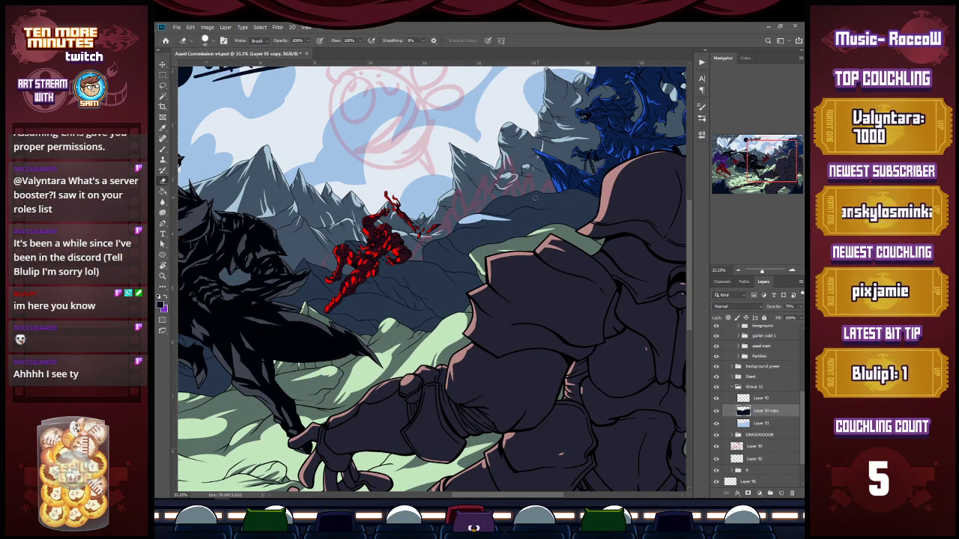
mouse_move(507, 199)
mouse_down()
mouse_move(494, 204)
mouse_move(603, 188)
mouse_up()
Erase highlights from the hill shadow beside and below the leaping red archer, undoing the unwanted strokes.
drag(758, 163, 747, 168)
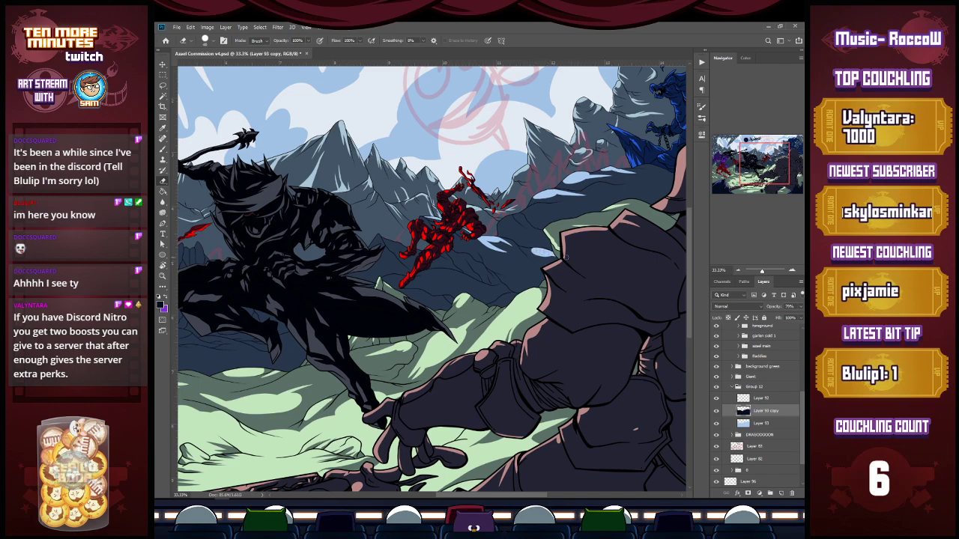
mouse_move(437, 272)
mouse_down()
mouse_move(452, 271)
mouse_move(427, 276)
mouse_move(468, 282)
mouse_move(433, 271)
mouse_move(454, 272)
mouse_up()
key(ctrl+z)
key(ctrl+z)
mouse_move(380, 240)
mouse_down()
mouse_move(495, 261)
mouse_move(479, 282)
mouse_move(498, 261)
mouse_move(506, 274)
mouse_move(503, 260)
mouse_move(517, 264)
mouse_move(502, 281)
mouse_move(527, 273)
mouse_move(499, 302)
mouse_move(522, 298)
mouse_up()
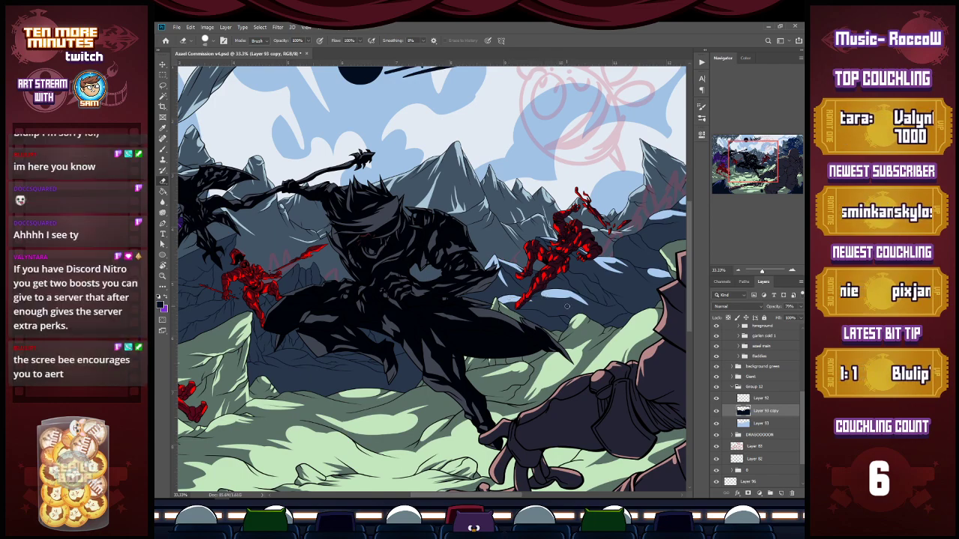
drag(521, 316, 545, 321)
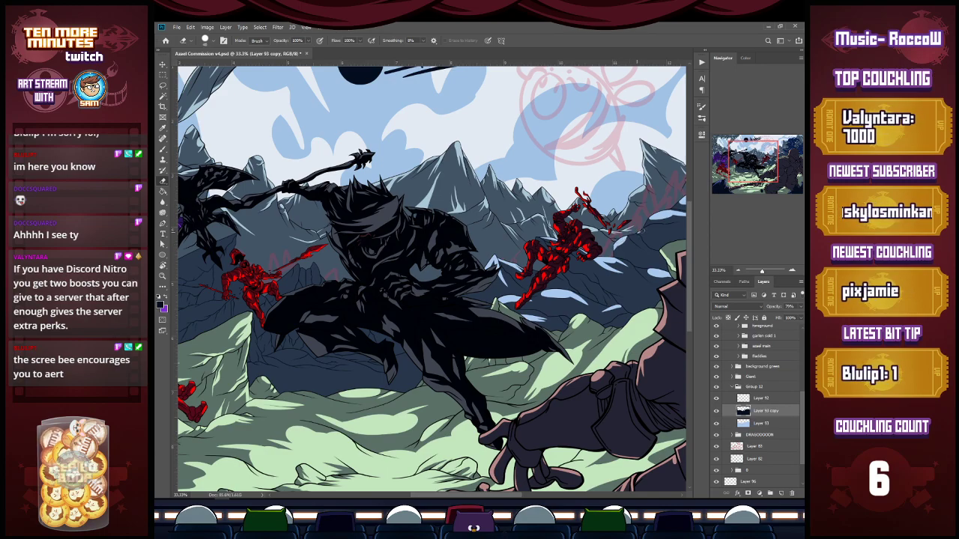
Erase thin highlights from the shadow along the rocky ridges between the purple warrior and the black figure, around the red spearman.
drag(760, 170, 743, 172)
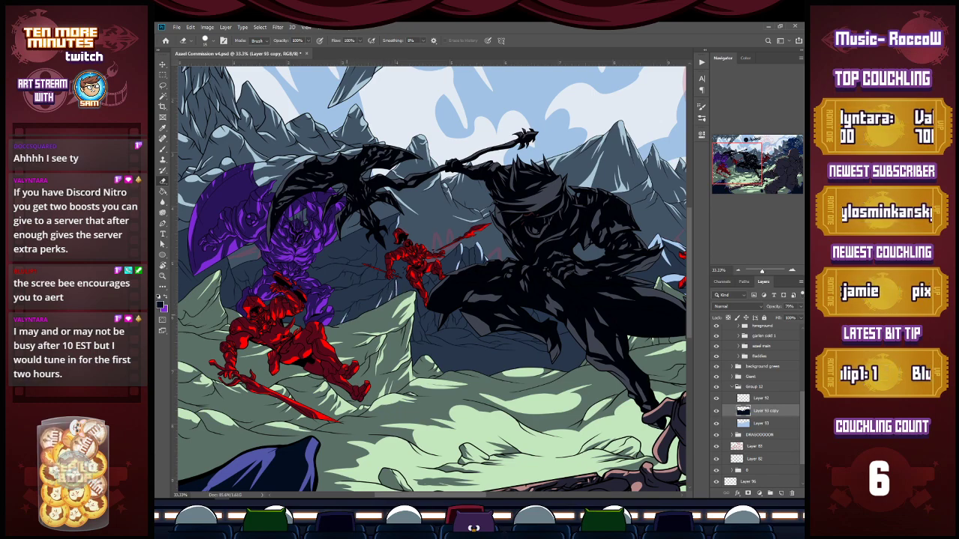
scroll(389, 281, up, 1)
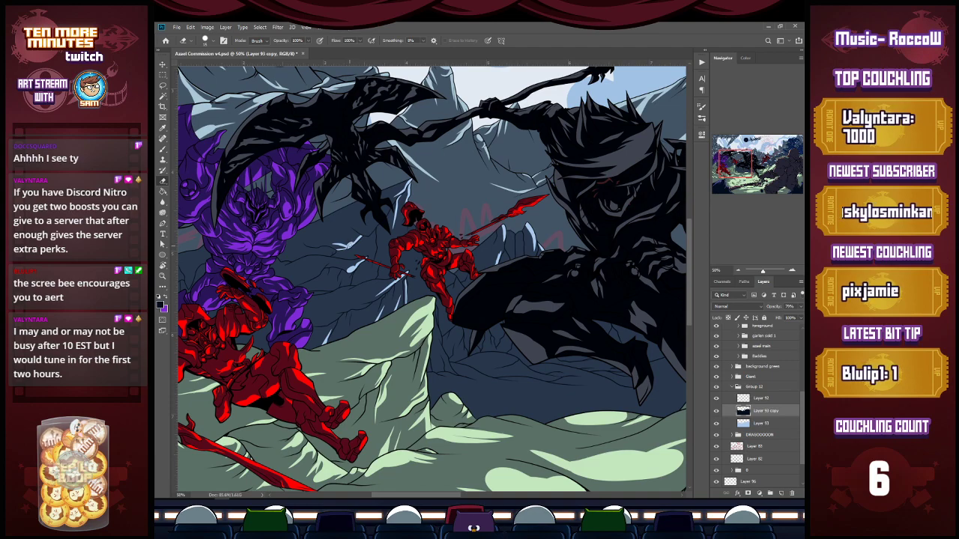
key(b)
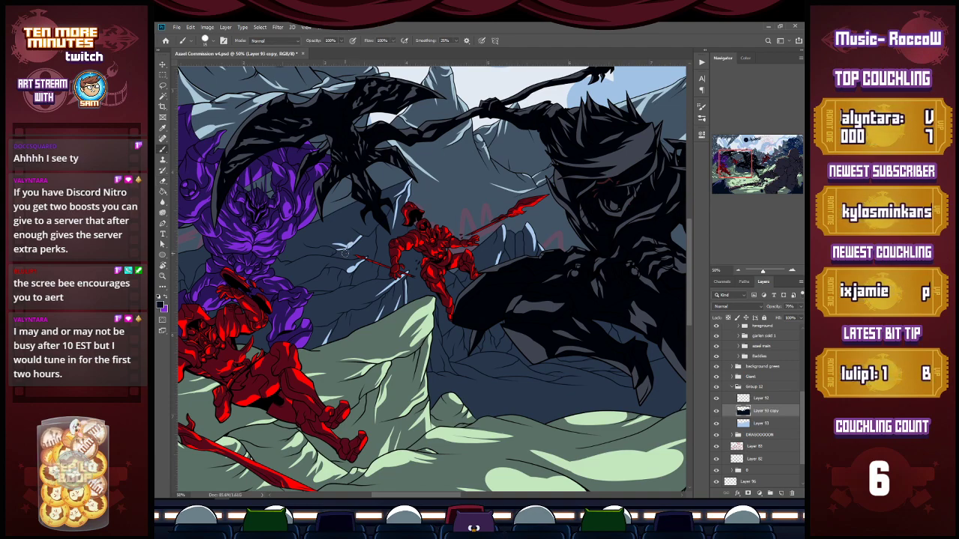
key(e)
mouse_move(311, 258)
mouse_down()
mouse_move(304, 283)
mouse_move(314, 259)
mouse_up()
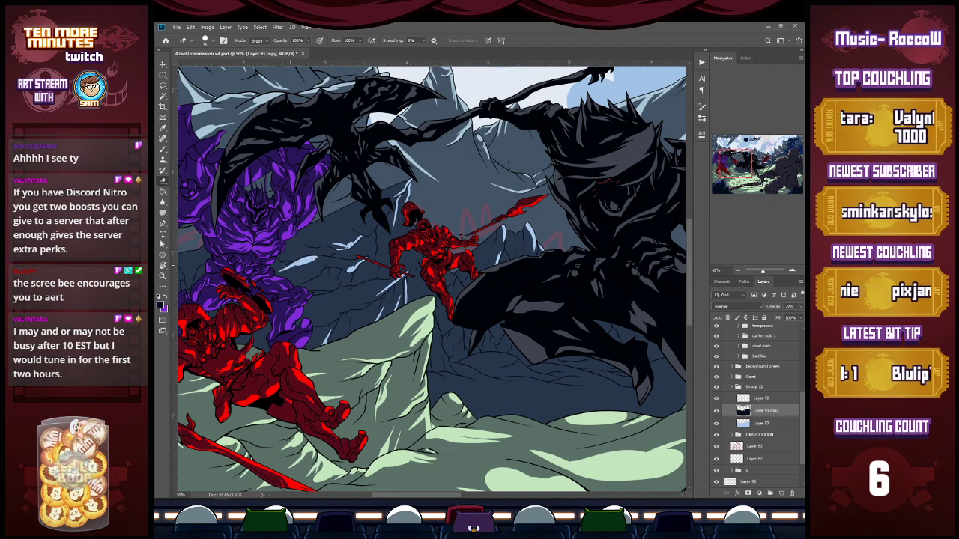
drag(313, 260, 325, 256)
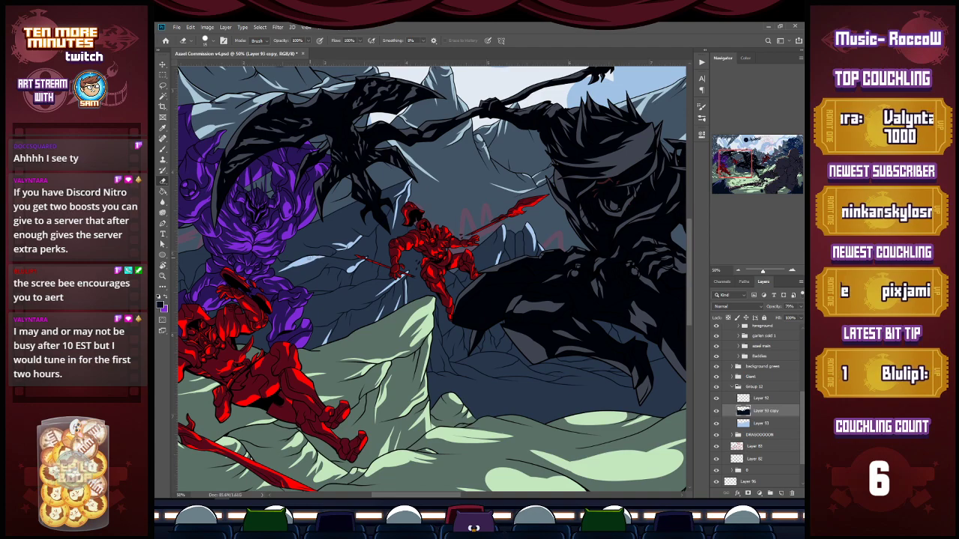
key(b)
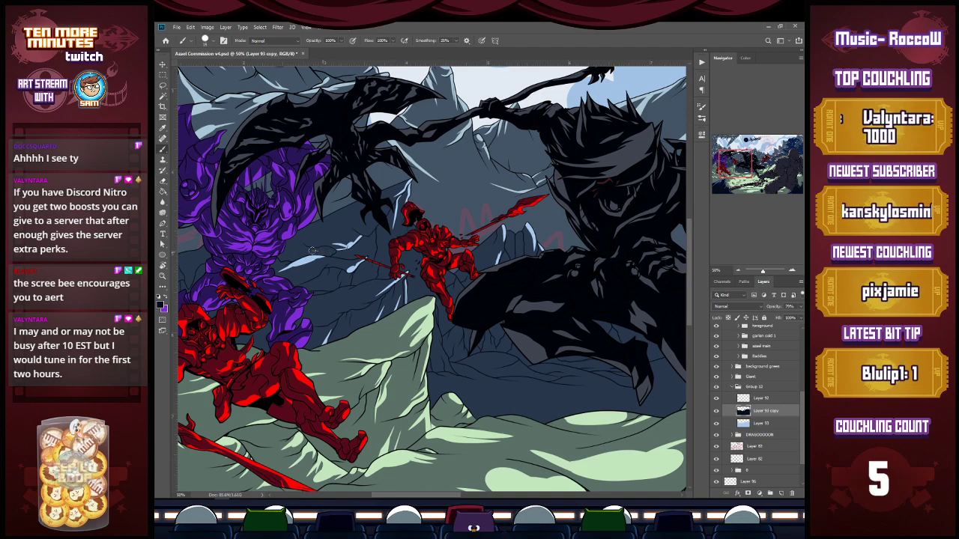
key(e)
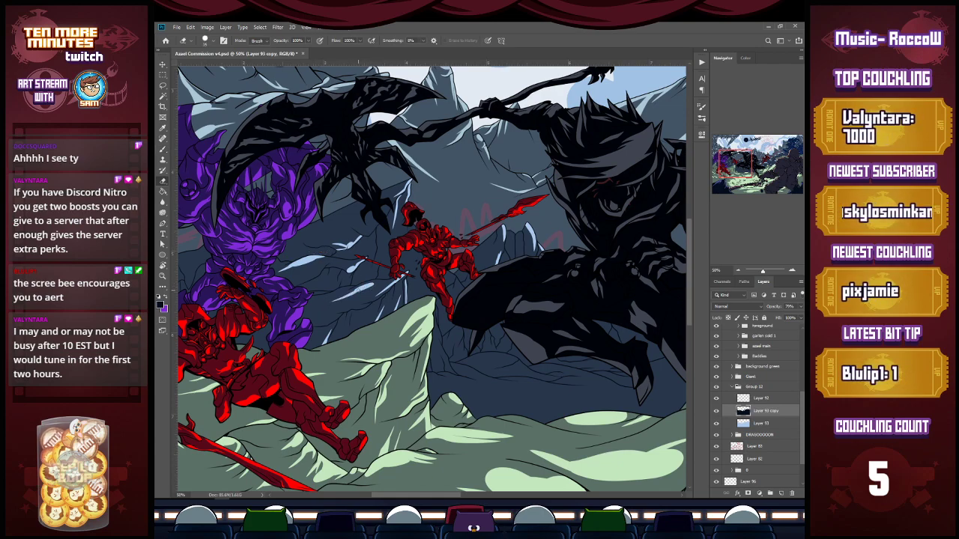
mouse_move(313, 303)
mouse_down()
mouse_move(304, 310)
mouse_move(339, 305)
mouse_up()
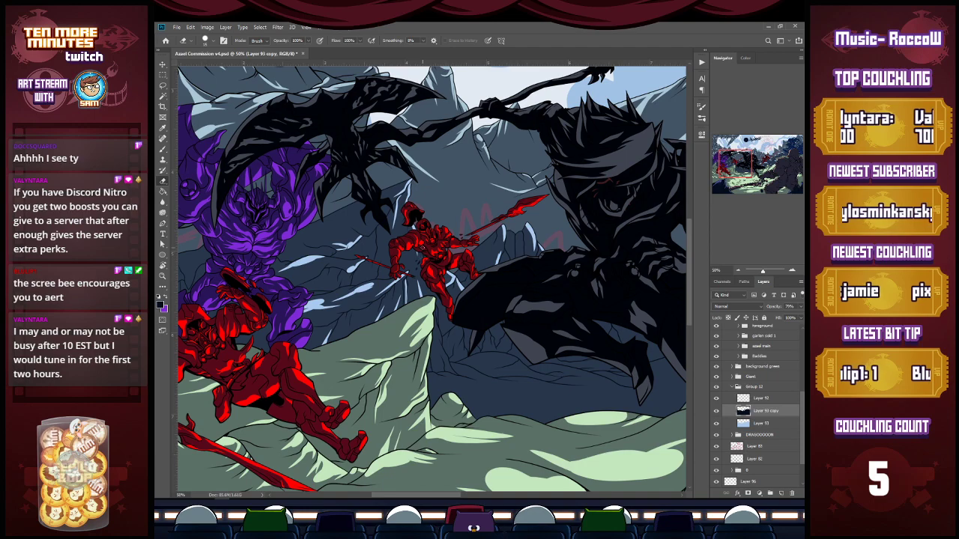
Erase highlights from the hill shadow beneath the black figure's legs, from the pointed green rock down to the green ground's edge.
mouse_move(500, 356)
mouse_down()
mouse_move(524, 360)
mouse_move(513, 379)
mouse_move(501, 378)
mouse_move(576, 381)
mouse_move(536, 381)
mouse_move(580, 391)
mouse_up()
key(ctrl+z)
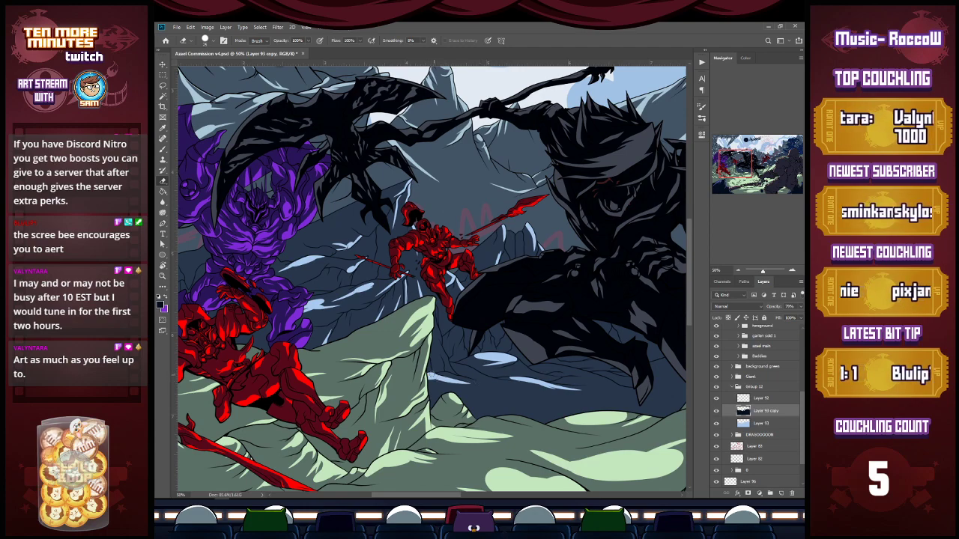
drag(445, 374, 471, 382)
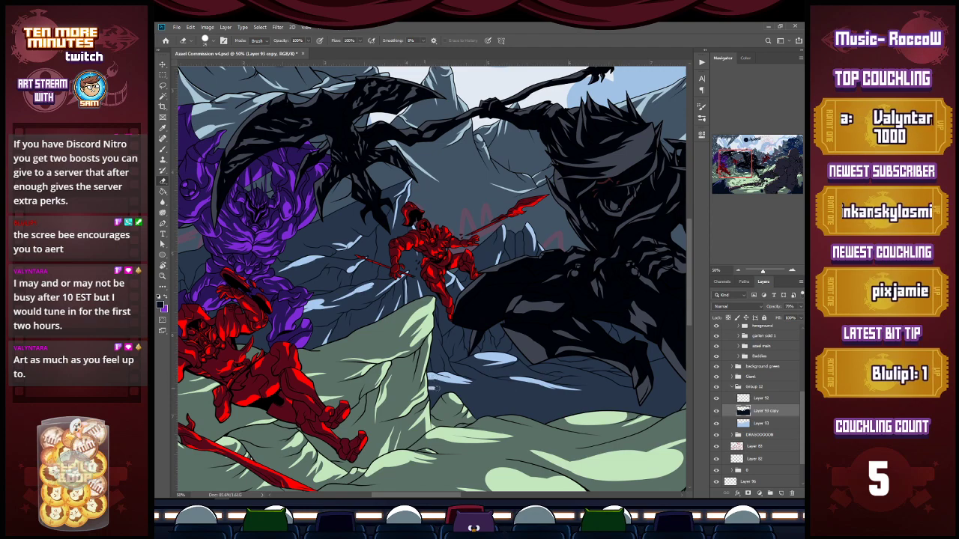
drag(431, 390, 467, 391)
mouse_move(680, 374)
mouse_down()
mouse_move(657, 388)
mouse_move(677, 381)
mouse_up()
mouse_move(611, 399)
mouse_down()
mouse_move(666, 389)
mouse_move(672, 382)
mouse_move(654, 364)
mouse_move(674, 360)
mouse_move(647, 369)
mouse_move(658, 366)
mouse_up()
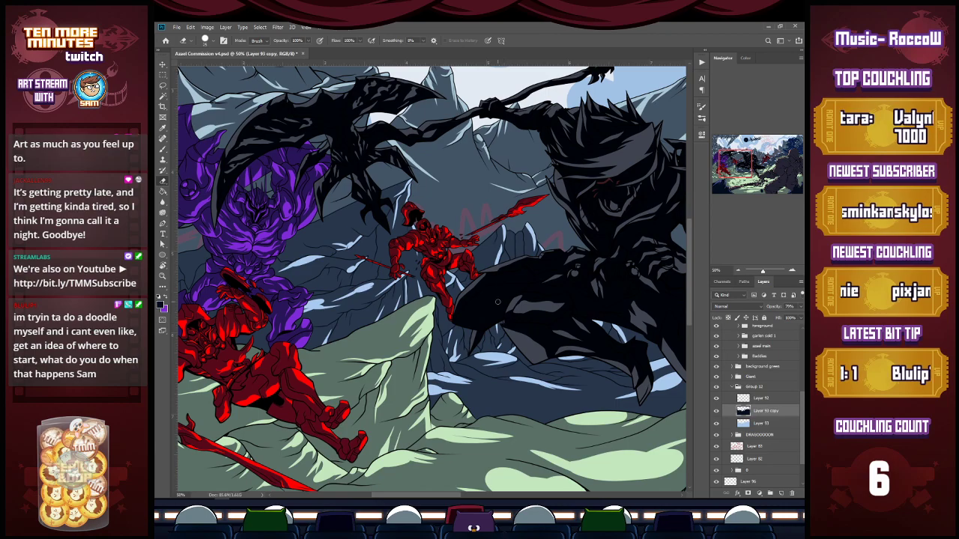
mouse_move(565, 268)
mouse_down()
mouse_move(338, 221)
mouse_move(382, 177)
mouse_move(479, 188)
mouse_move(510, 168)
mouse_up()
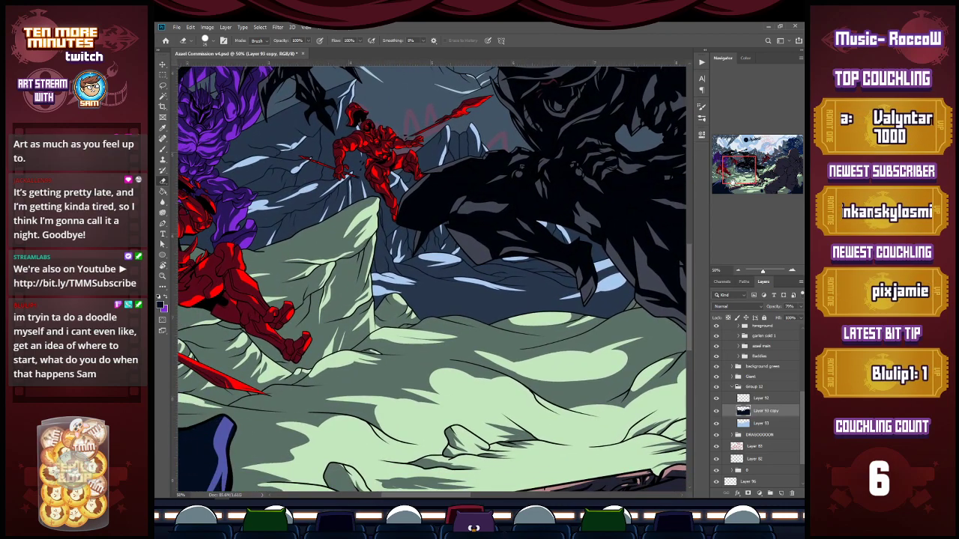
mouse_move(426, 302)
mouse_down()
mouse_move(482, 299)
mouse_move(436, 303)
mouse_move(494, 303)
mouse_up()
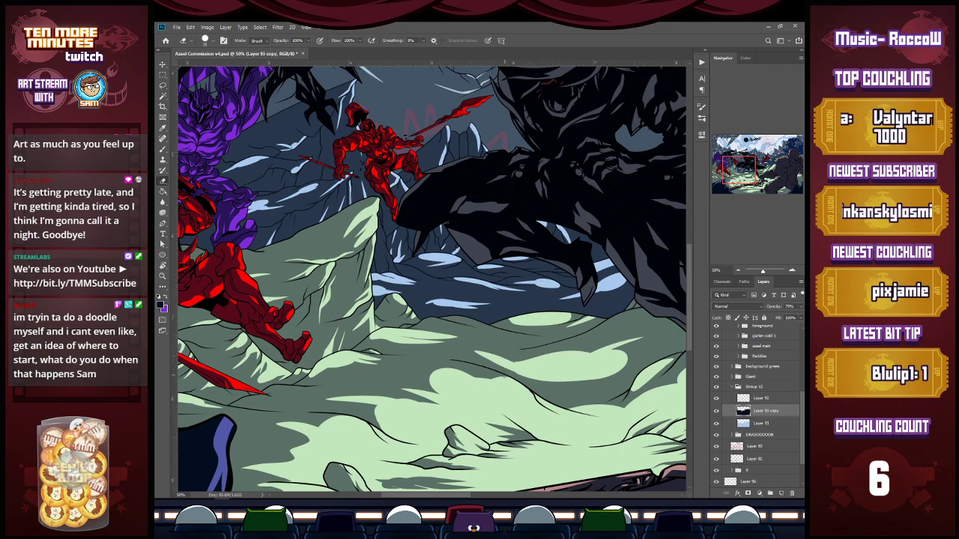
Erase small highlights from the hill shadow below the leaping red archer, along the green ground's edge beside the armoured figure's shoulder.
drag(636, 202, 209, 302)
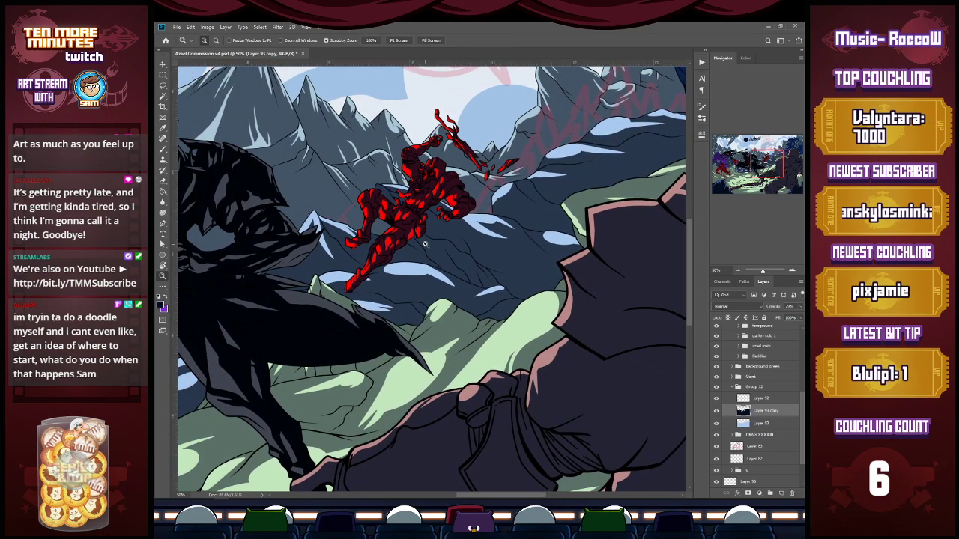
scroll(425, 245, up, 1)
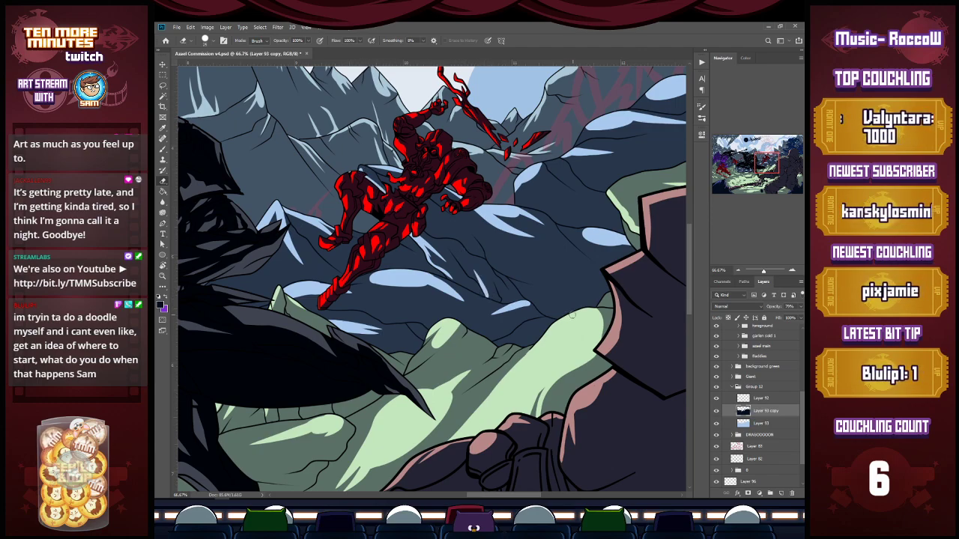
drag(537, 276, 556, 308)
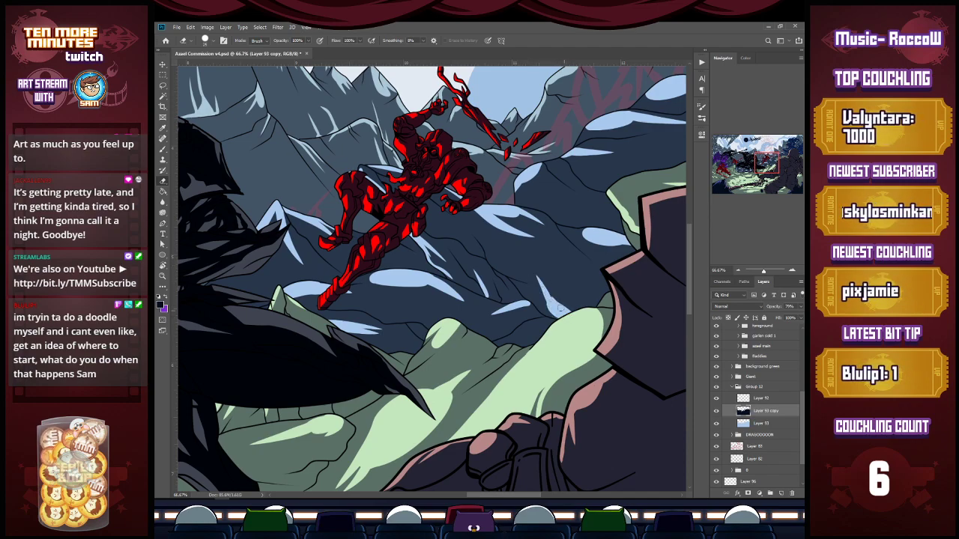
mouse_move(568, 298)
mouse_down()
mouse_move(590, 308)
mouse_move(581, 308)
mouse_up()
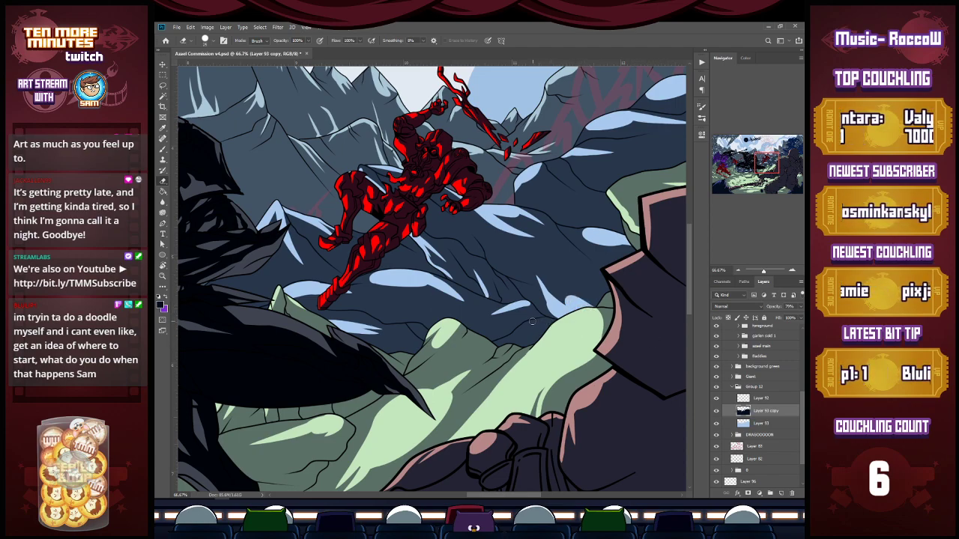
mouse_move(515, 334)
mouse_down()
mouse_move(541, 324)
mouse_move(523, 328)
mouse_move(542, 319)
mouse_move(492, 344)
mouse_move(539, 326)
mouse_up()
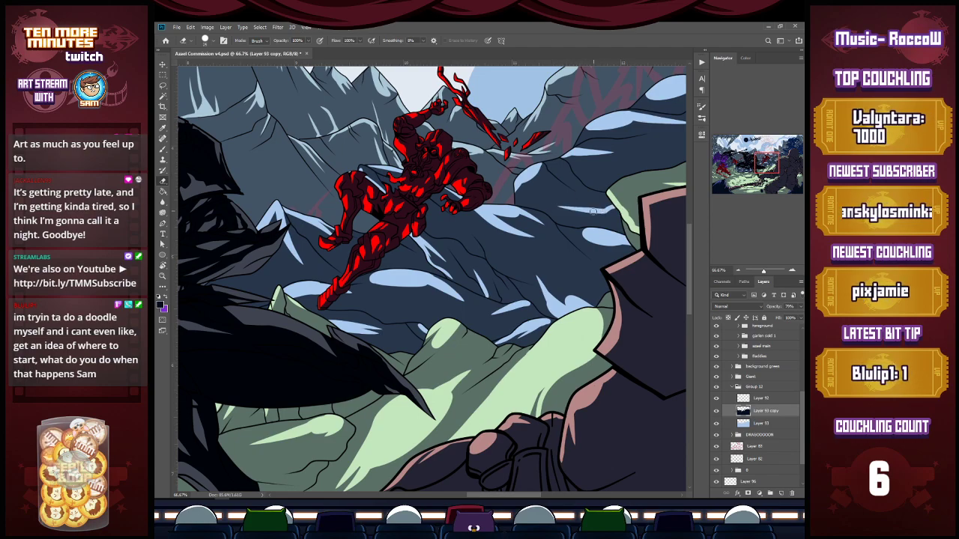
Inspect the hill shading from the black figure across to the purple warrior and the crouching red swordsman.
key(z)
alt+click(604, 267)
alt+click(604, 268)
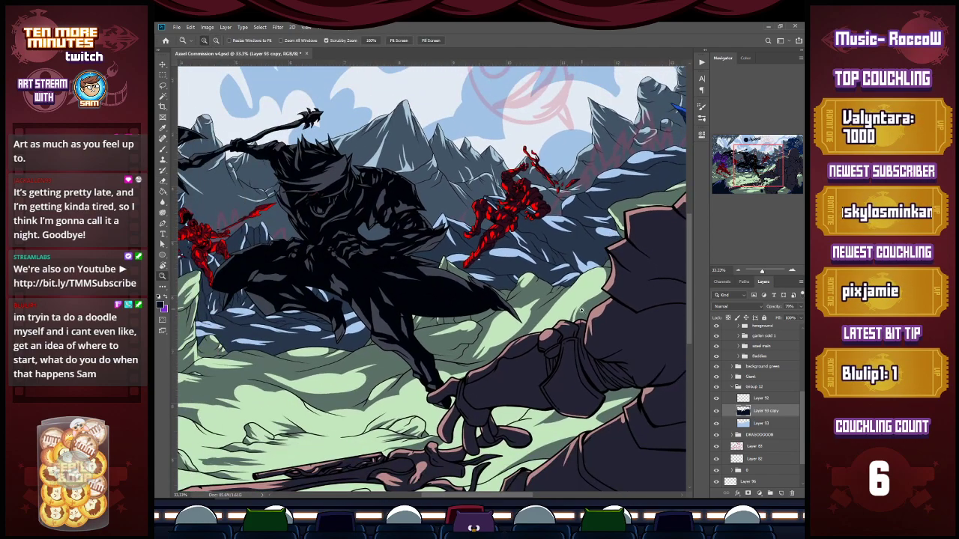
drag(766, 168, 748, 169)
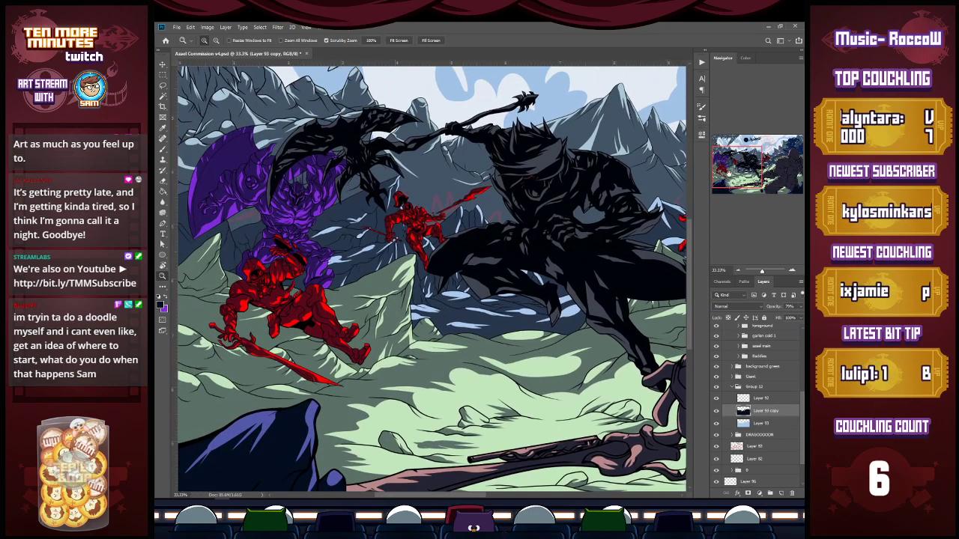
alt+click(566, 321)
key(b)
key(z)
click(285, 232)
click(284, 232)
click(314, 231)
key(b)
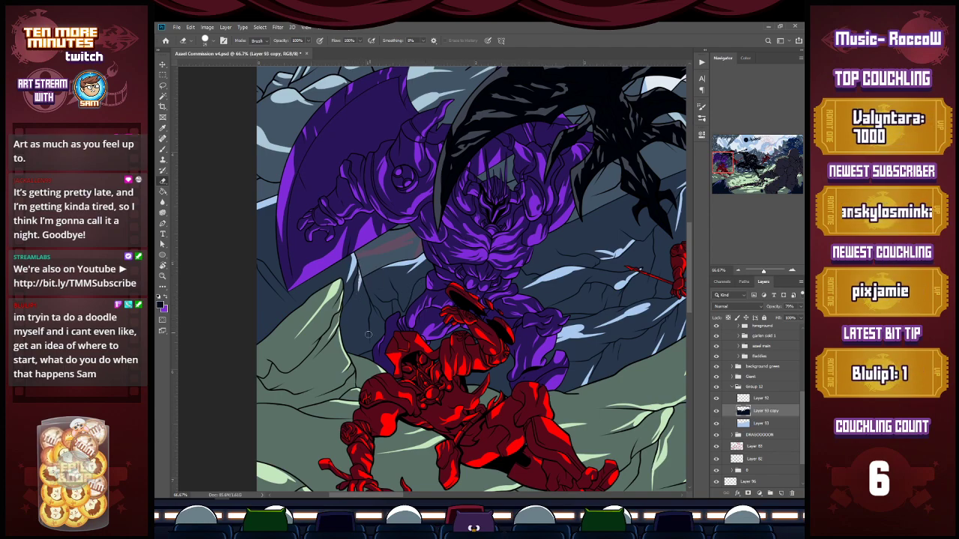
key(z)
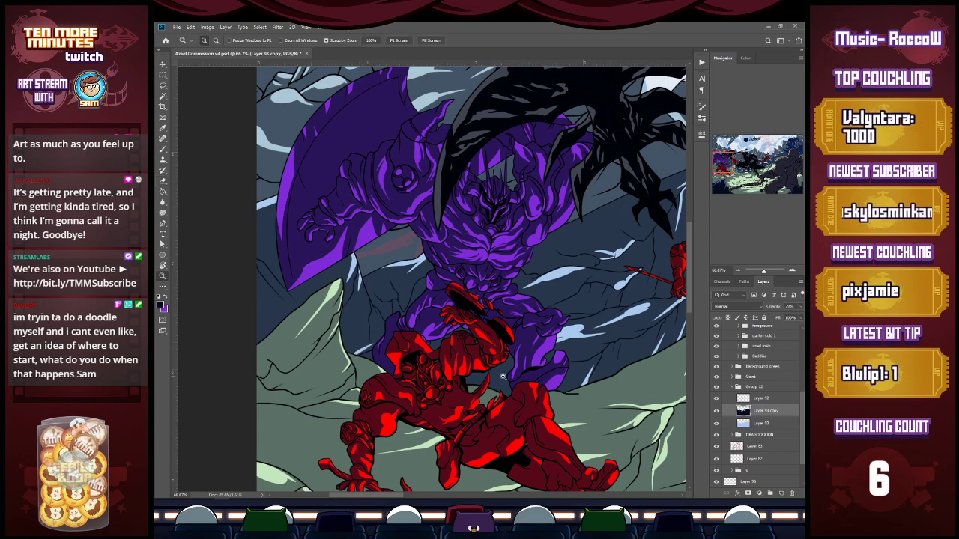
Examine the hill shading around the hooded figure and the blue dragon, and review the whole composition.
alt+click(612, 229)
alt+click(618, 241)
alt+click(621, 244)
drag(778, 166, 761, 165)
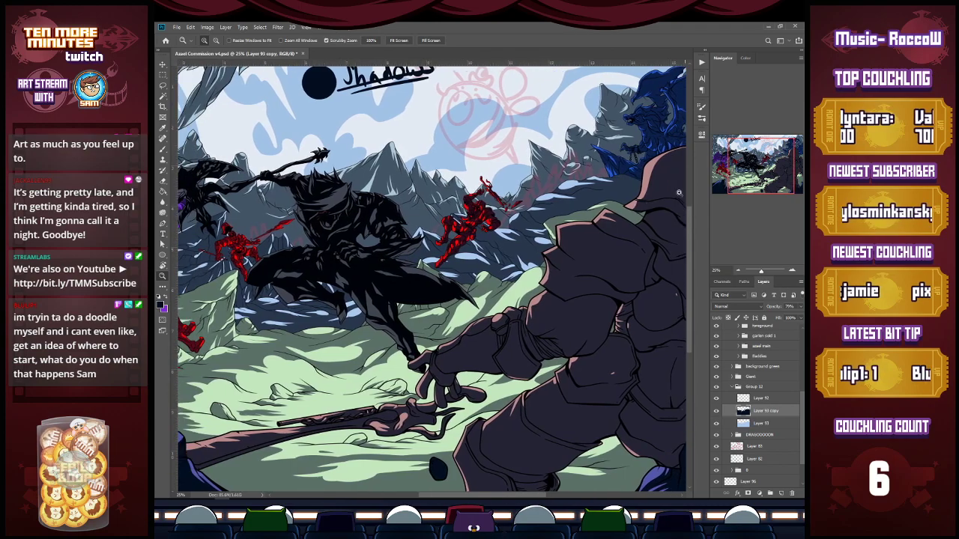
alt+click(552, 275)
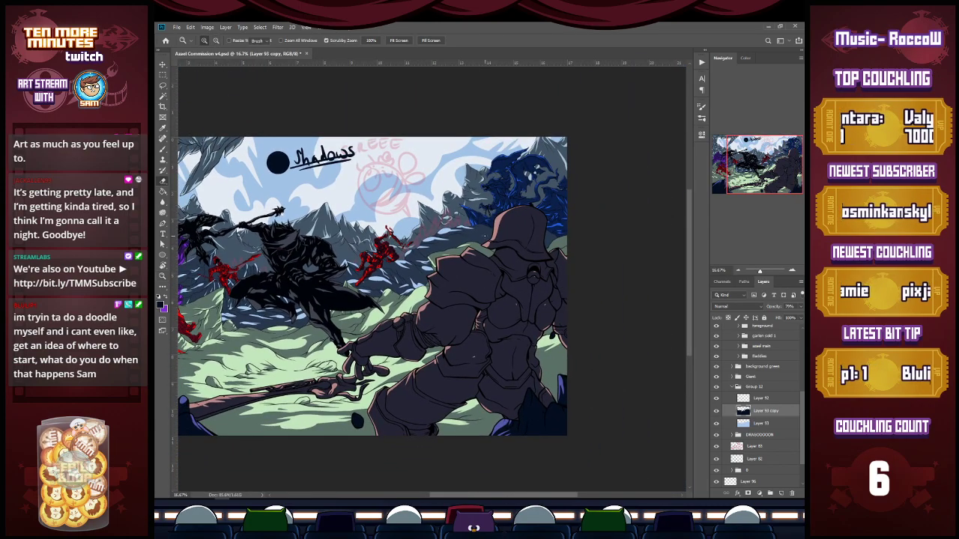
click(485, 236)
click(486, 237)
click(486, 236)
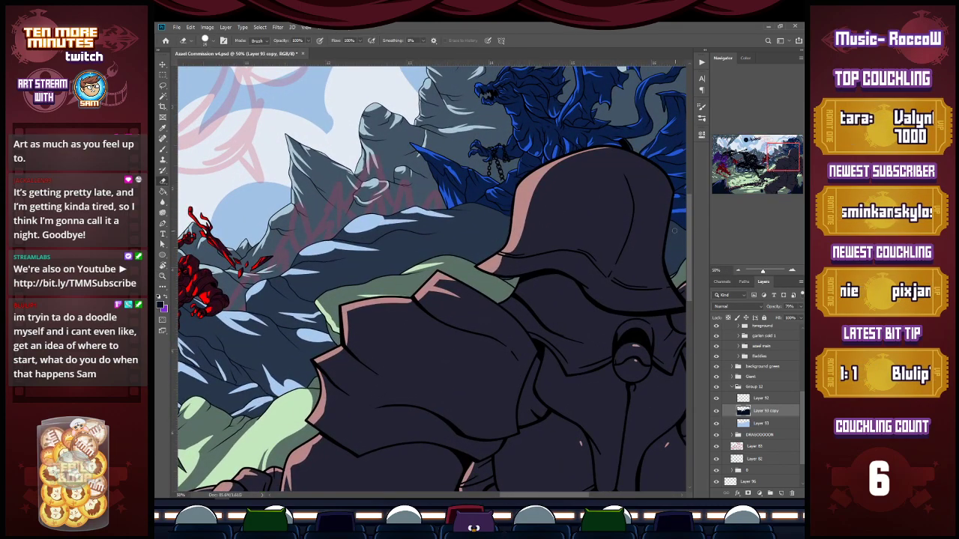
key(z)
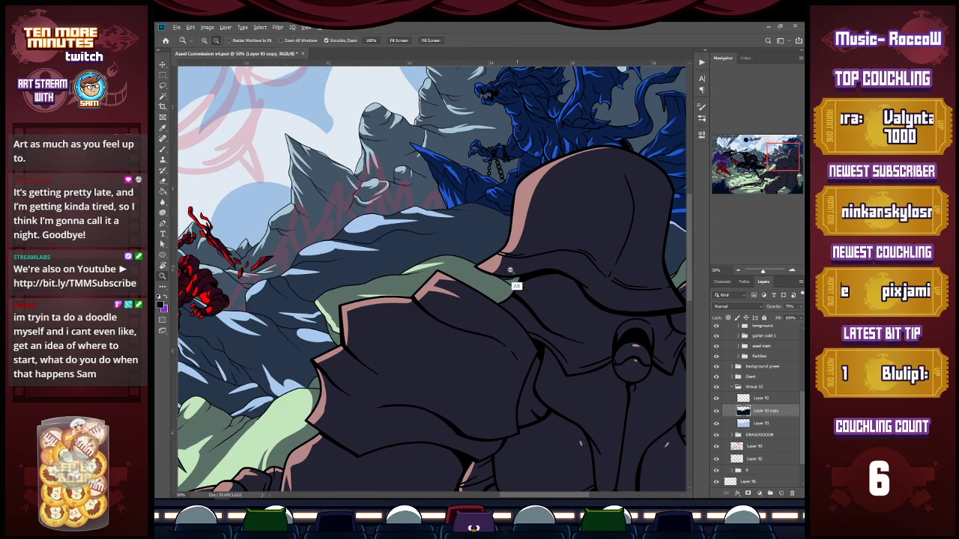
alt+click(455, 320)
alt+click(455, 320)
alt+click(456, 320)
drag(552, 173, 693, 161)
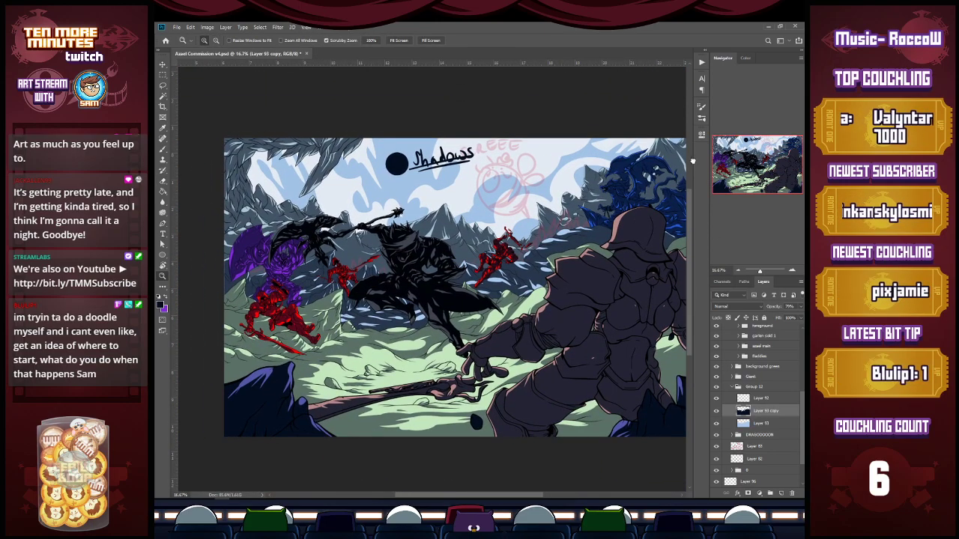
Hide the layer holding the handwritten "Shadows" note and black dot over the sky, and save the document.
drag(802, 410, 801, 344)
click(716, 332)
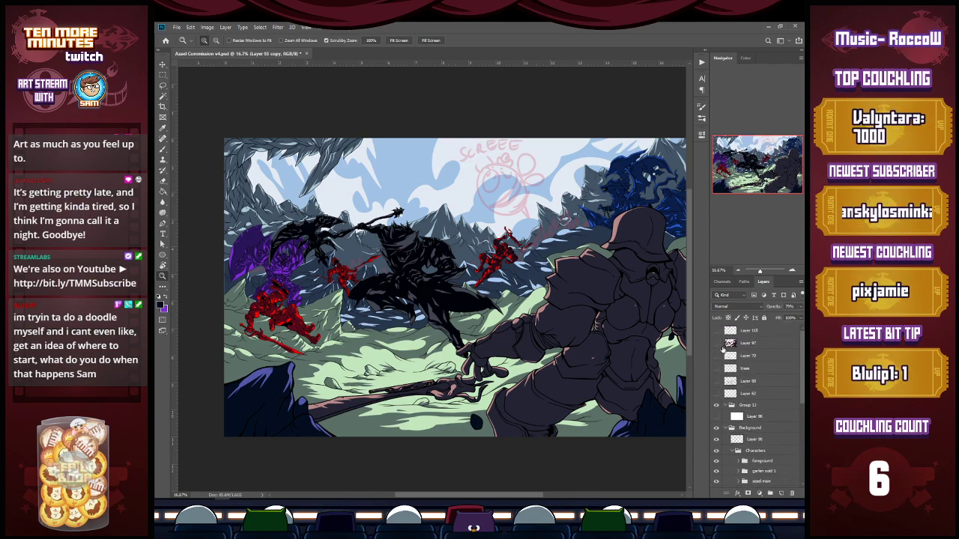
key(ctrl+s)
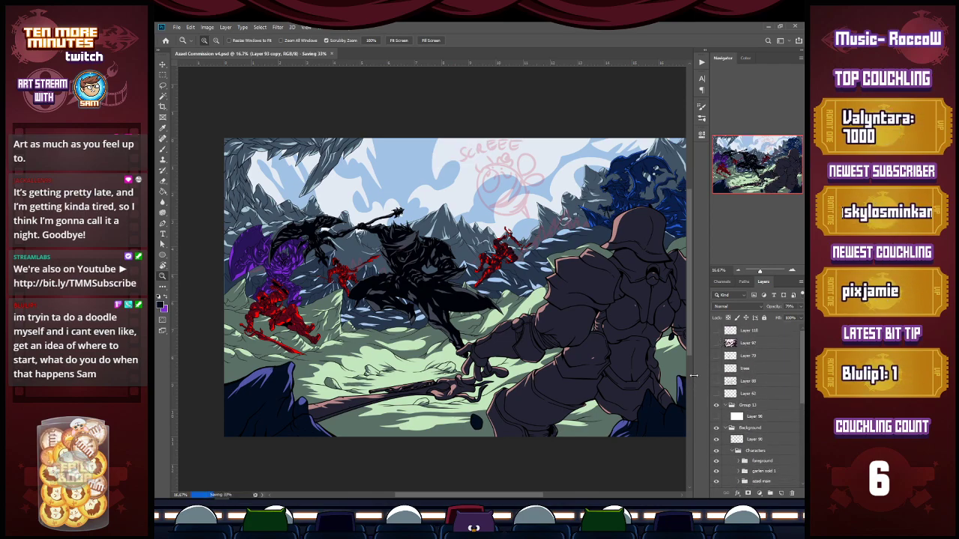